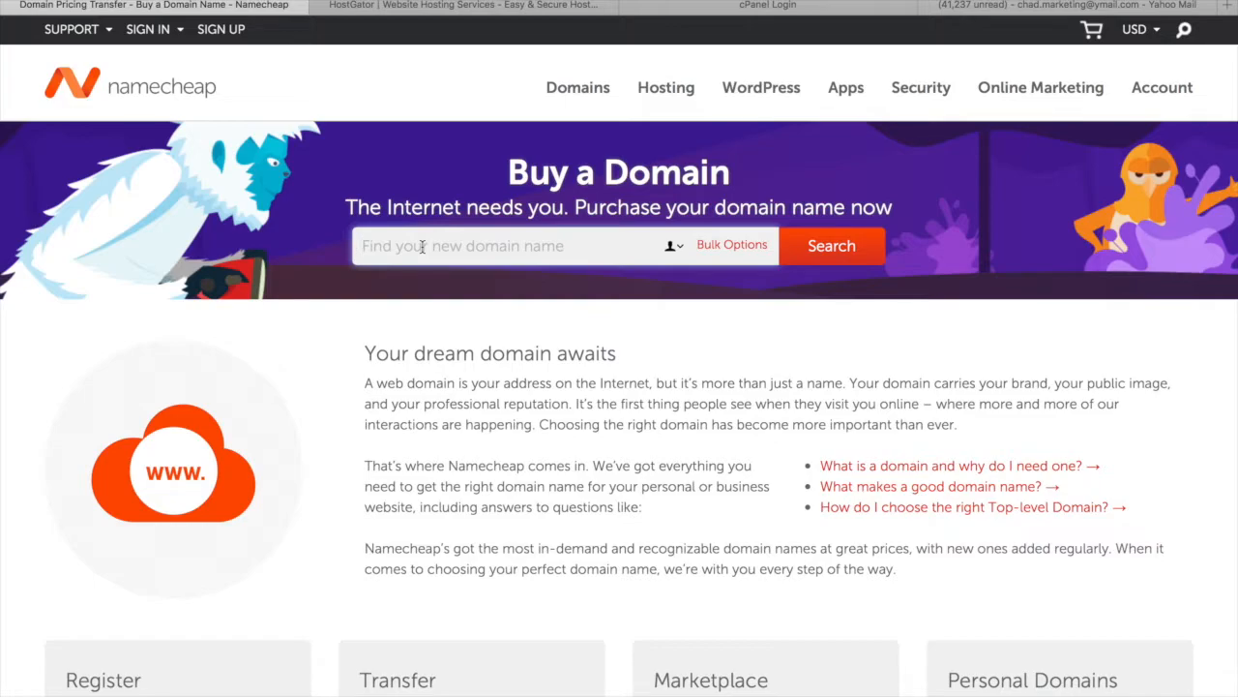
Search Namecheap for residualdesigns.com to confirm it is available at $10.98/yr
text(residual)
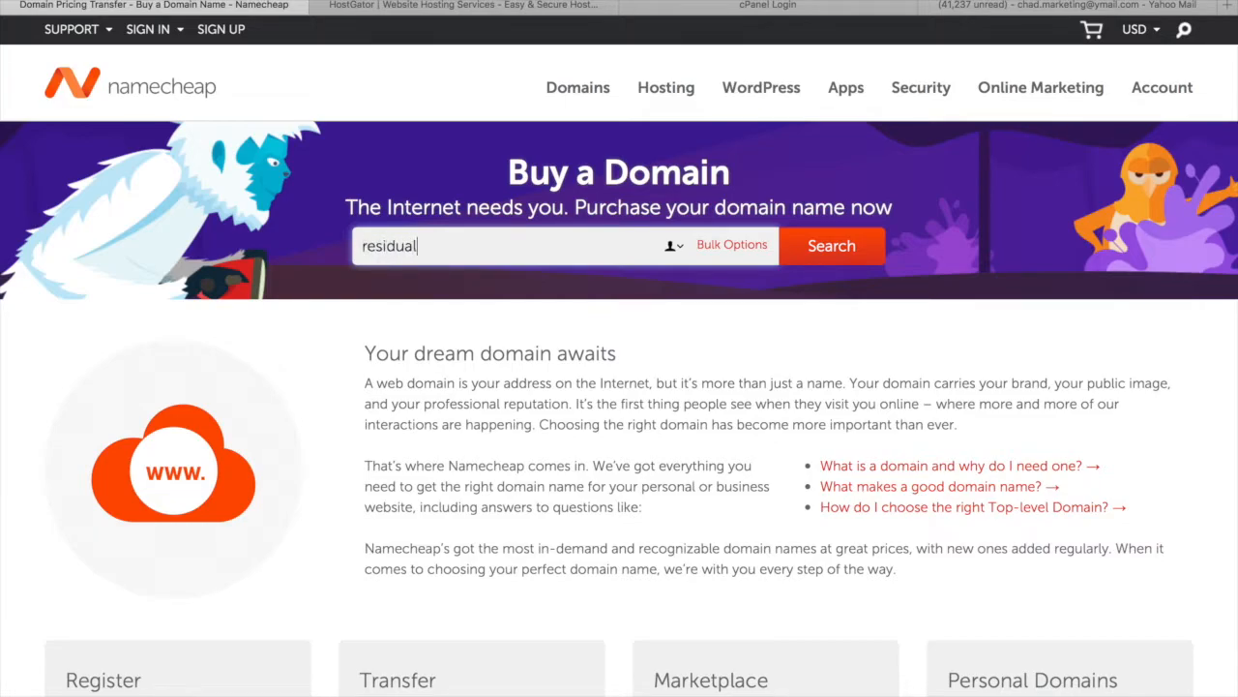
text(designs.com)
key(BackSpace)
key(BackSpace)
key(BackSpace)
key(BackSpace)
key(Return)
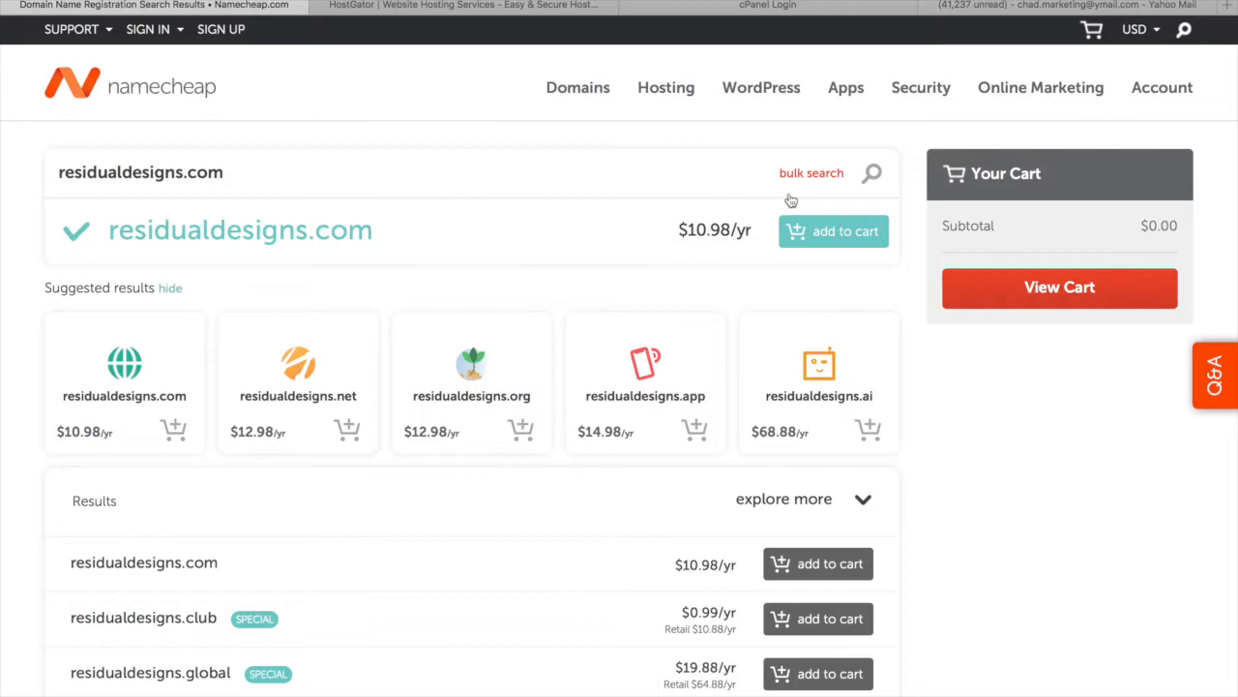
Add residualdesigns.com and a PositiveSSL certificate to the Namecheap cart
click(832, 230)
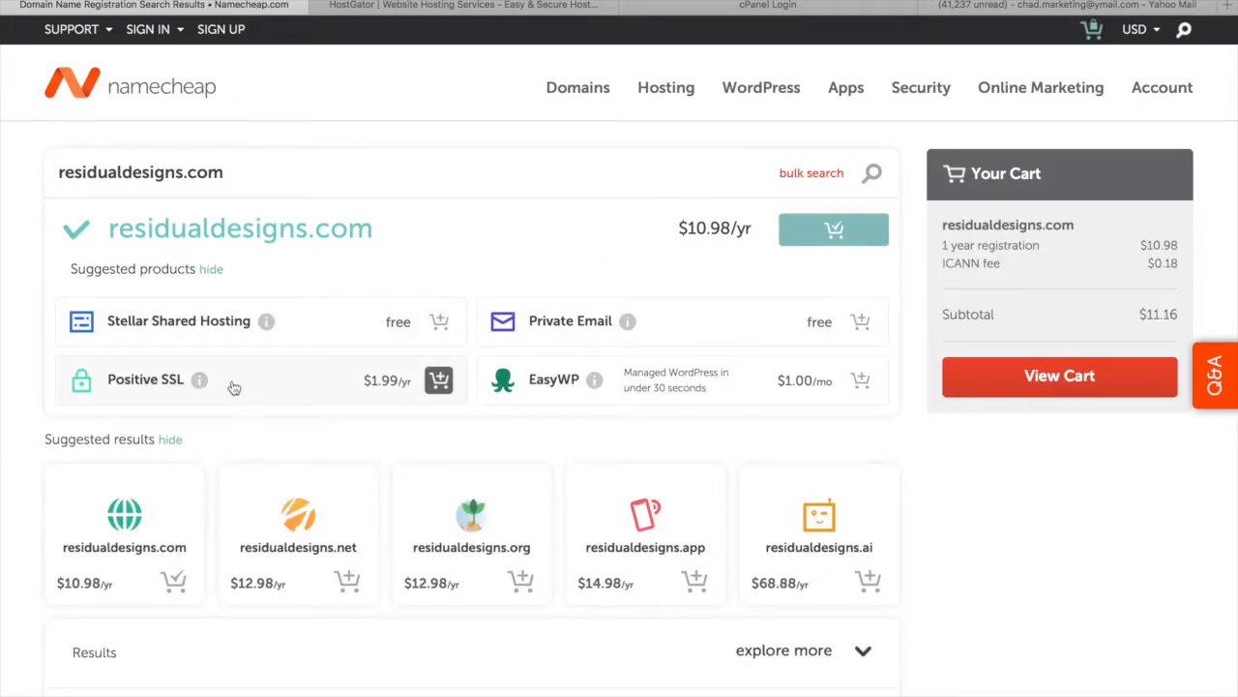
click(438, 381)
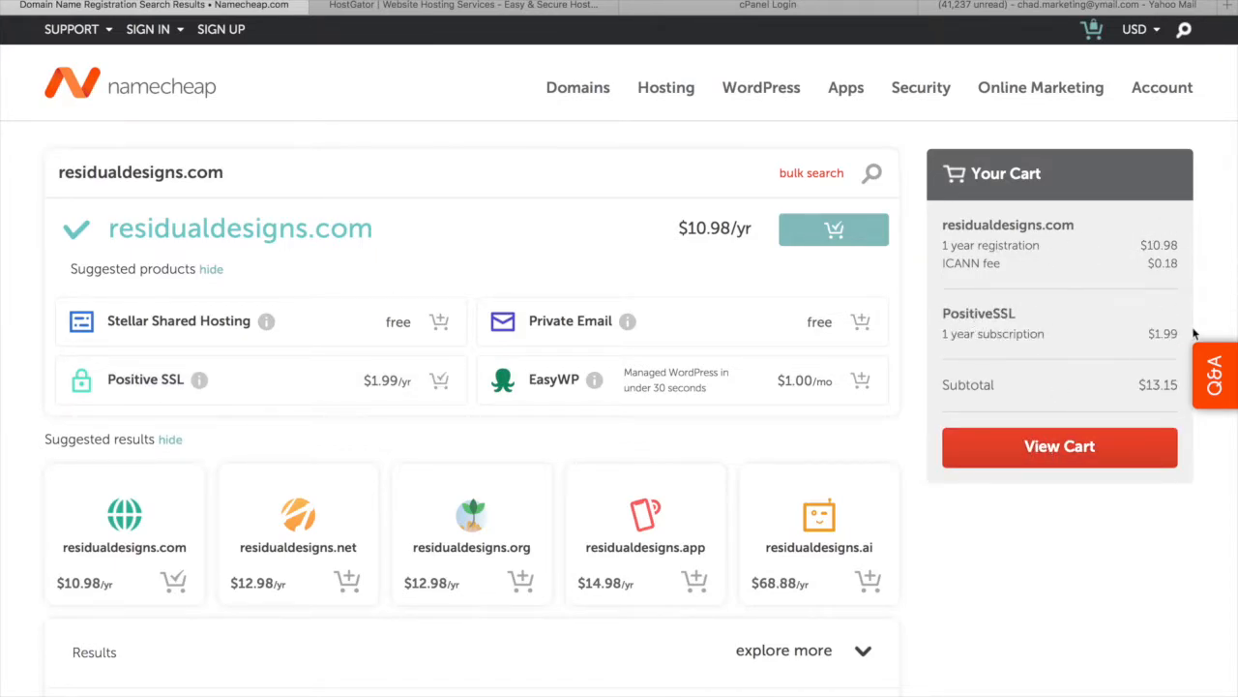
click(1053, 441)
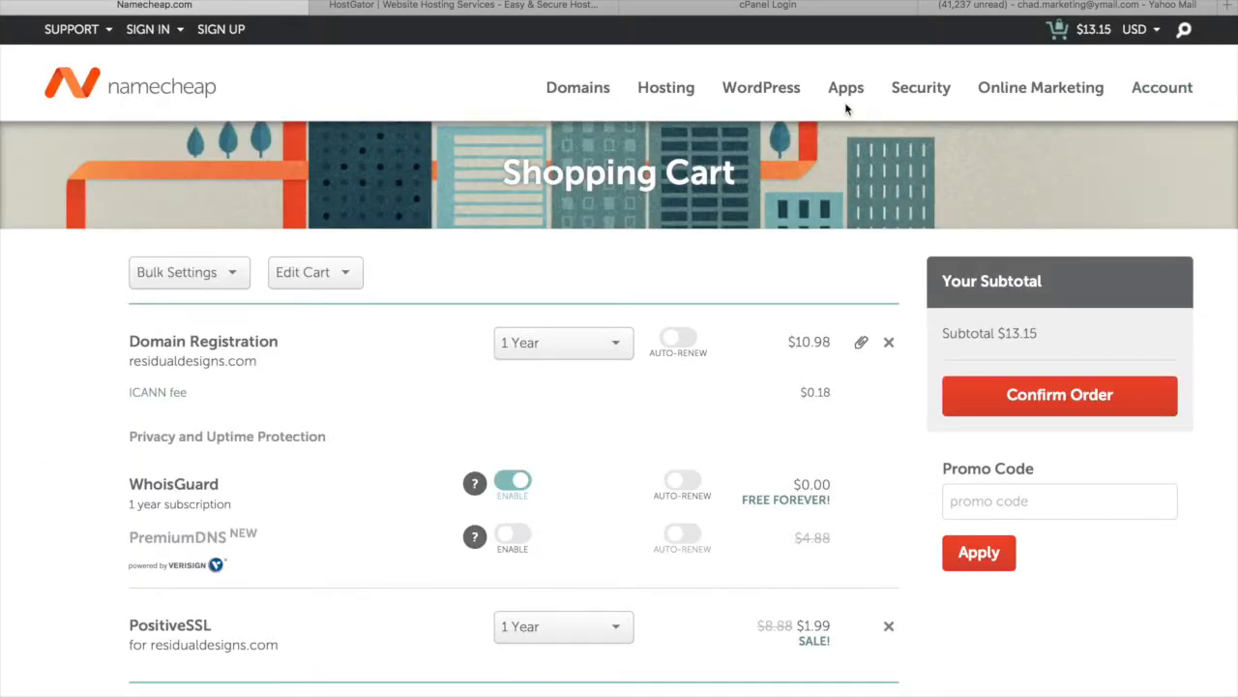
Confirm the $13.15 order and sign in with the saved account
drag(129, 358, 273, 358)
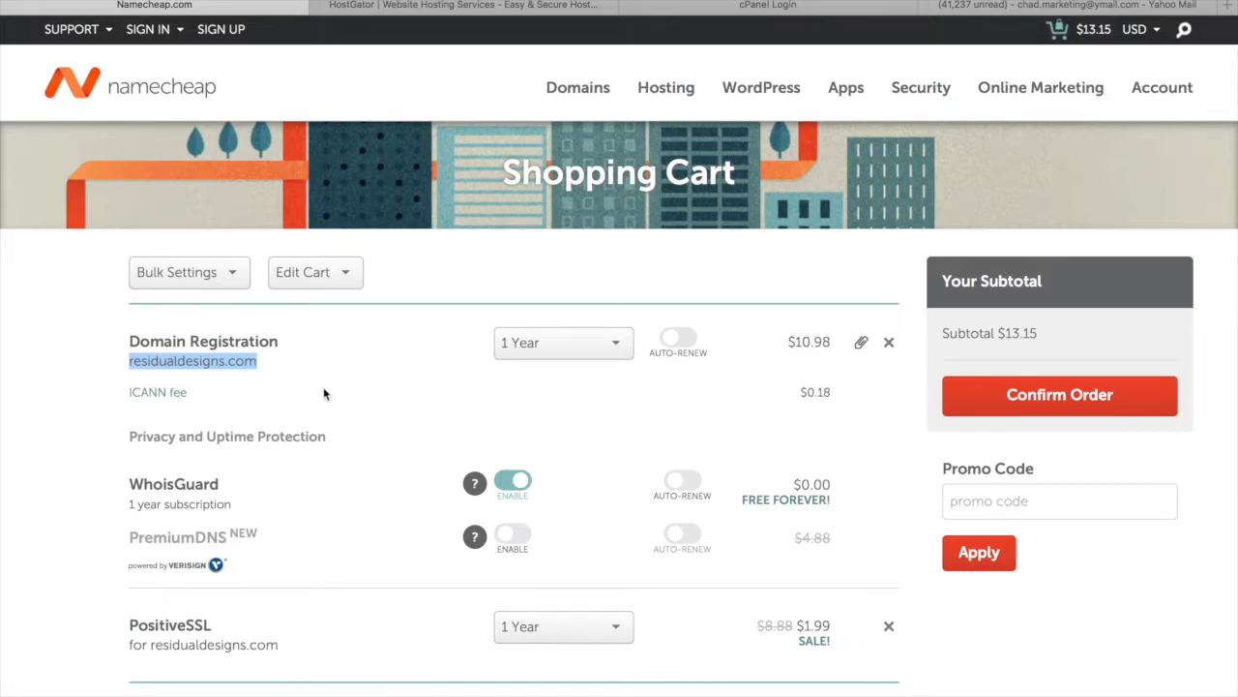
scroll(325, 394, down, 5)
click(1029, 278)
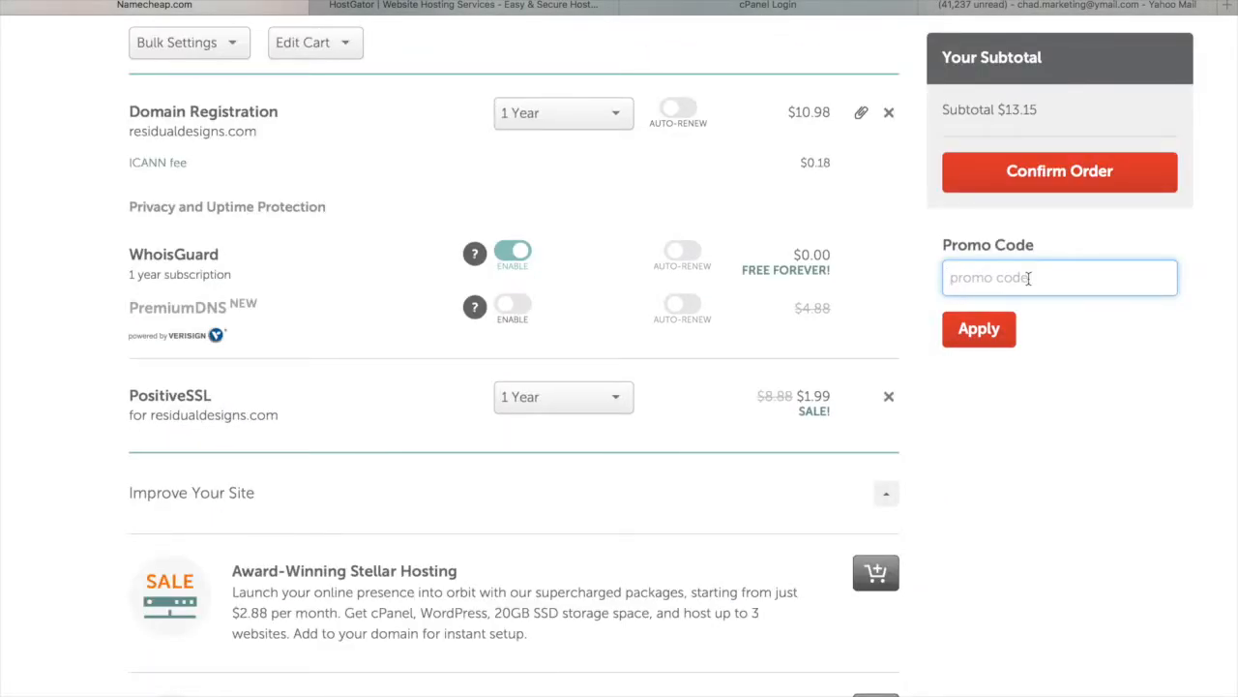
scroll(1028, 278, up, 2)
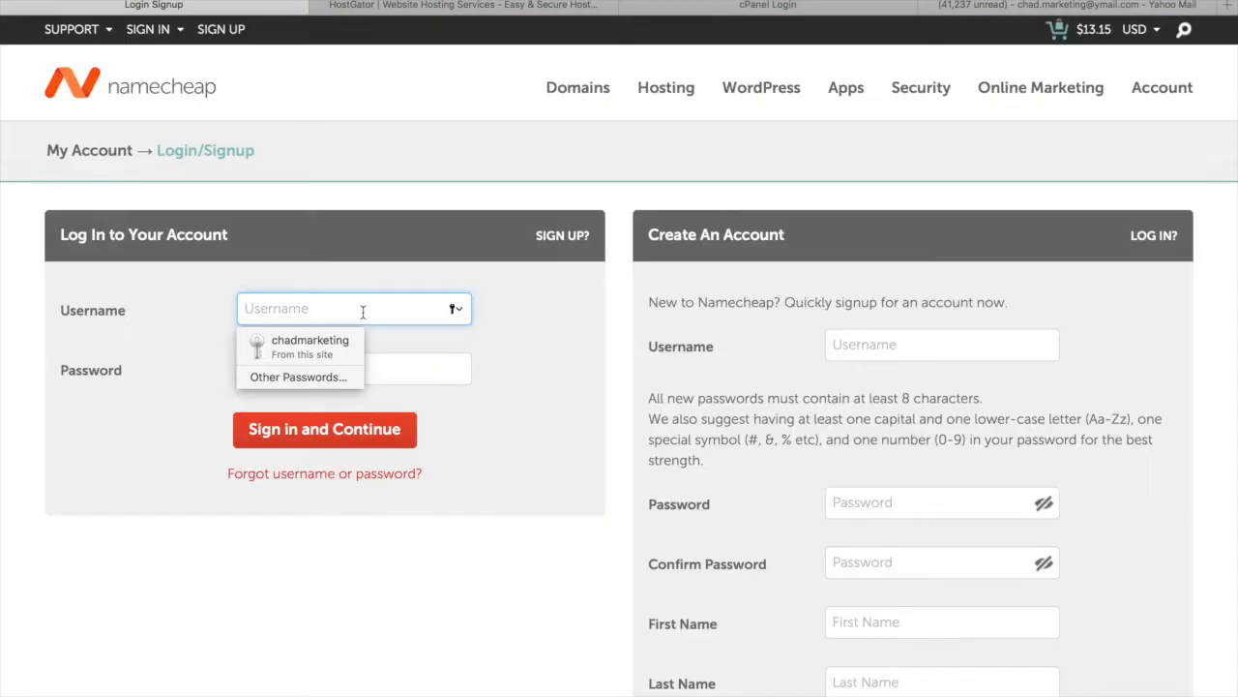
click(310, 334)
click(323, 429)
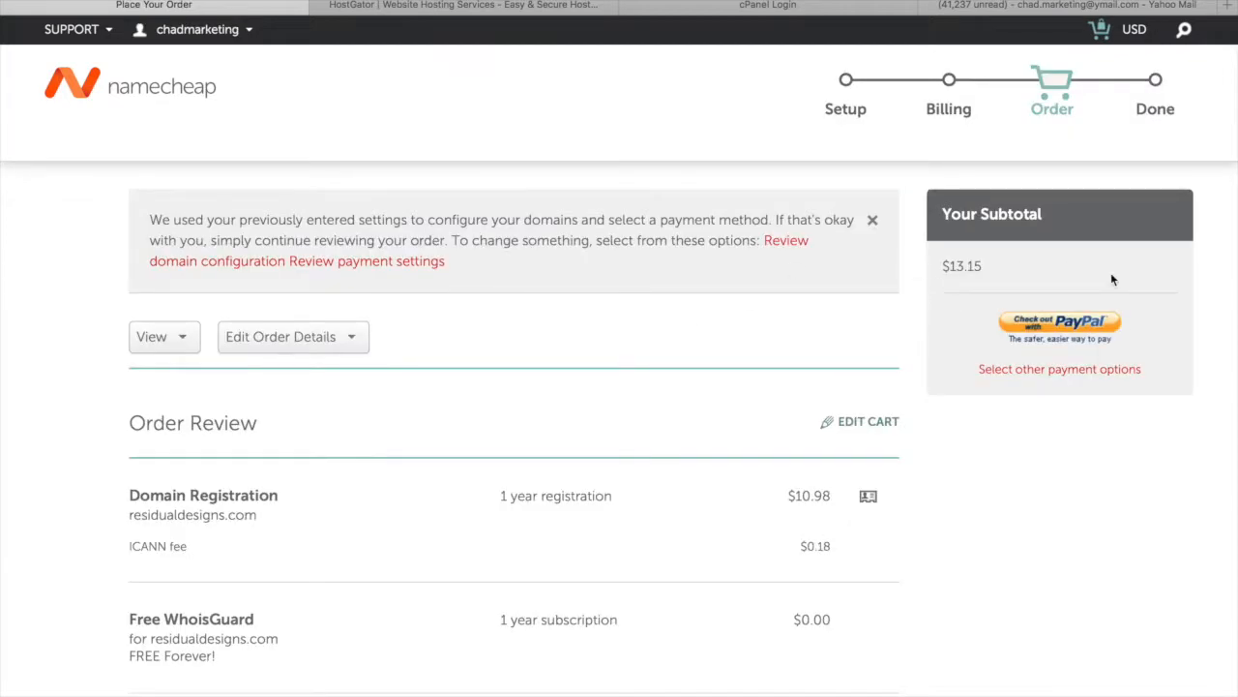
Place the order through PayPal checkout and review the confirmation page
click(1073, 325)
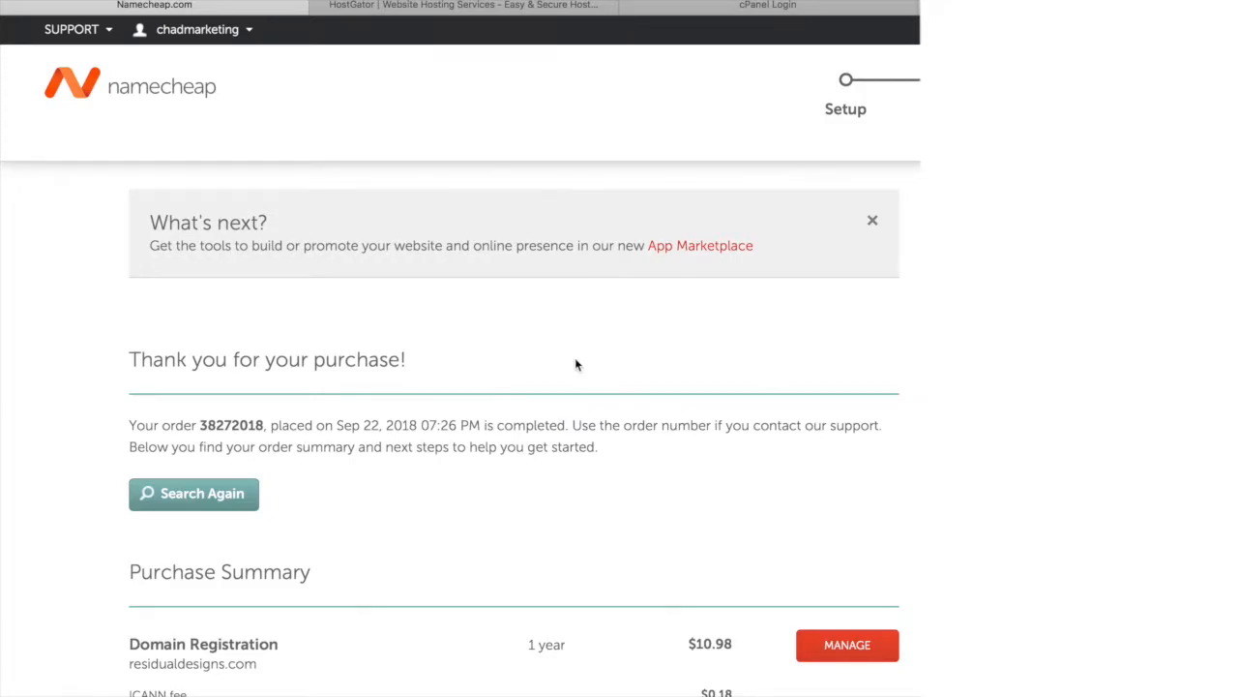
scroll(497, 433, down, 2)
scroll(485, 377, down, 2)
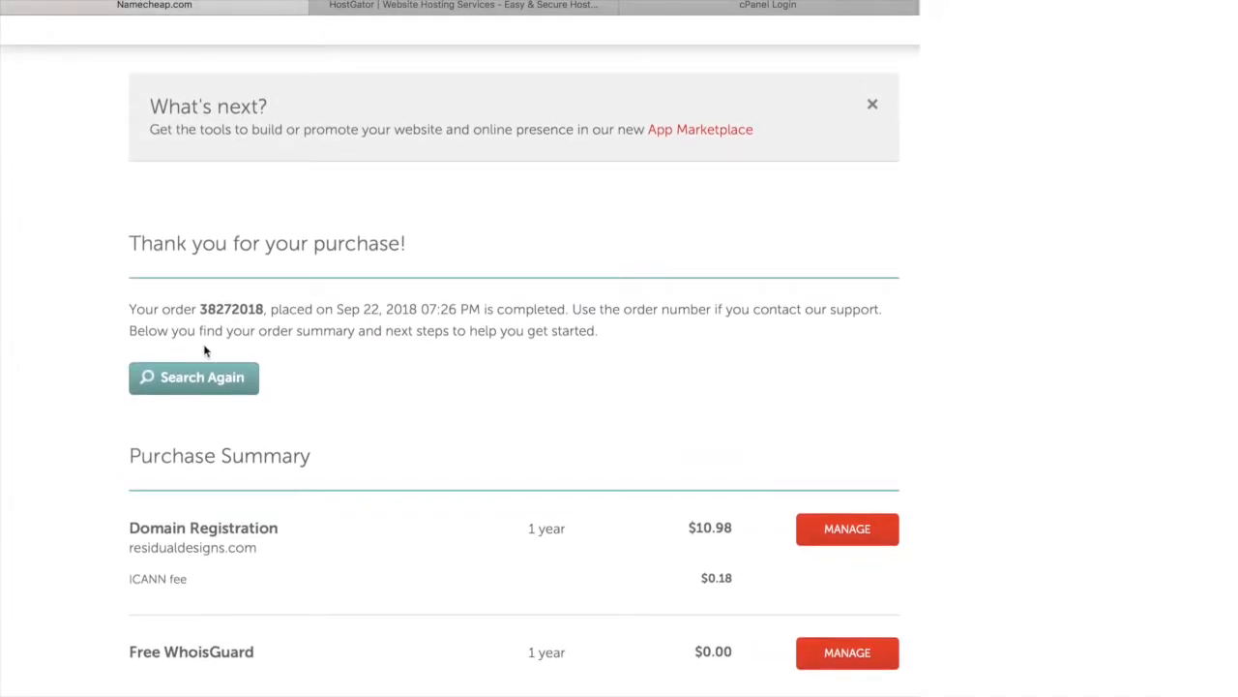
scroll(345, 512, down, 5)
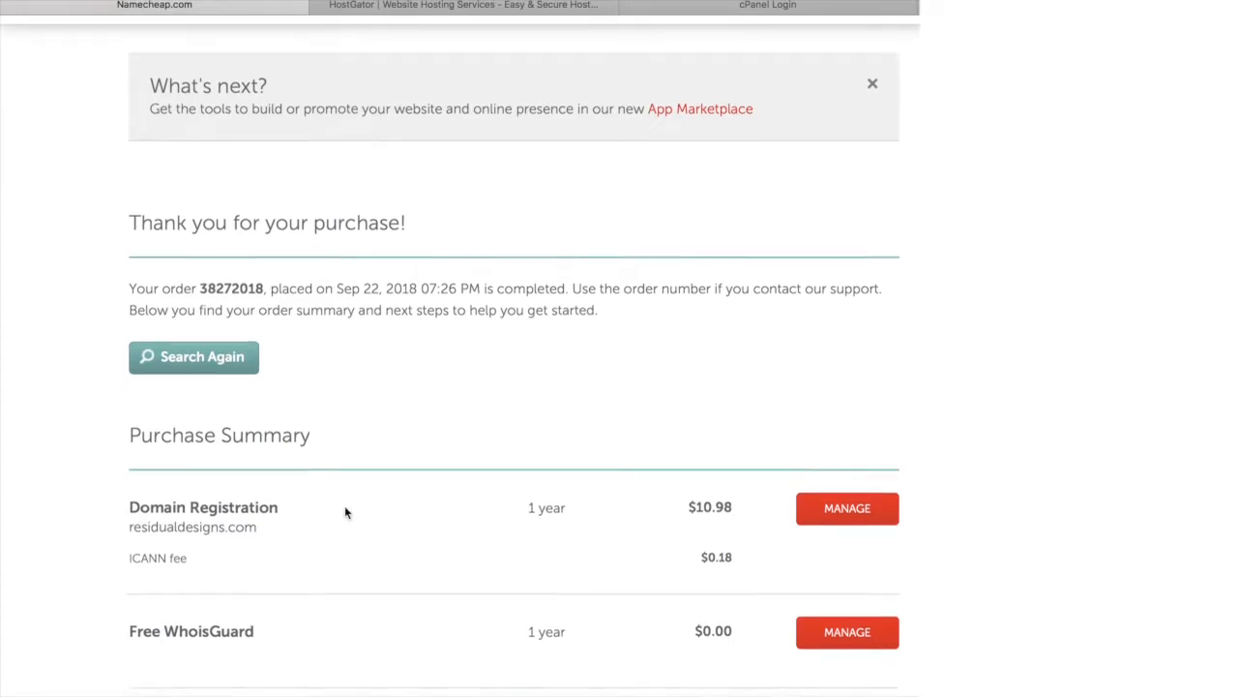
Screenshot the purchase summary listing the domain, WhoisGuard and PositiveSSL
key(super+shift+4)
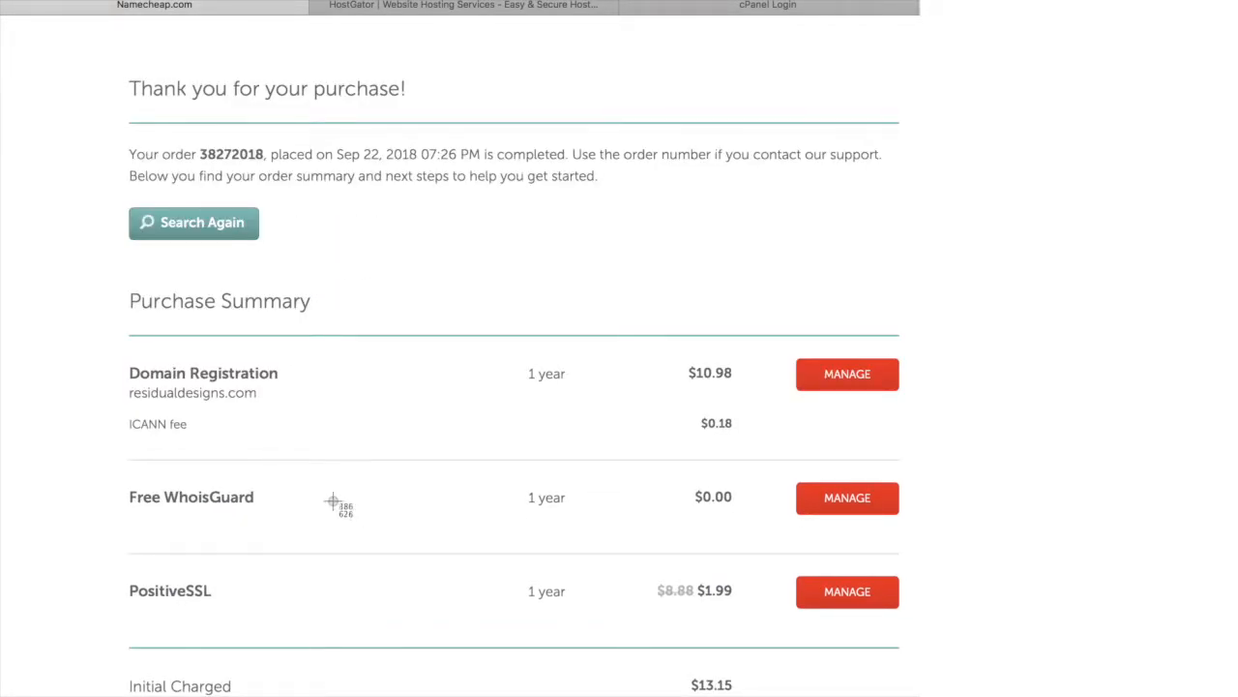
drag(81, 40, 921, 695)
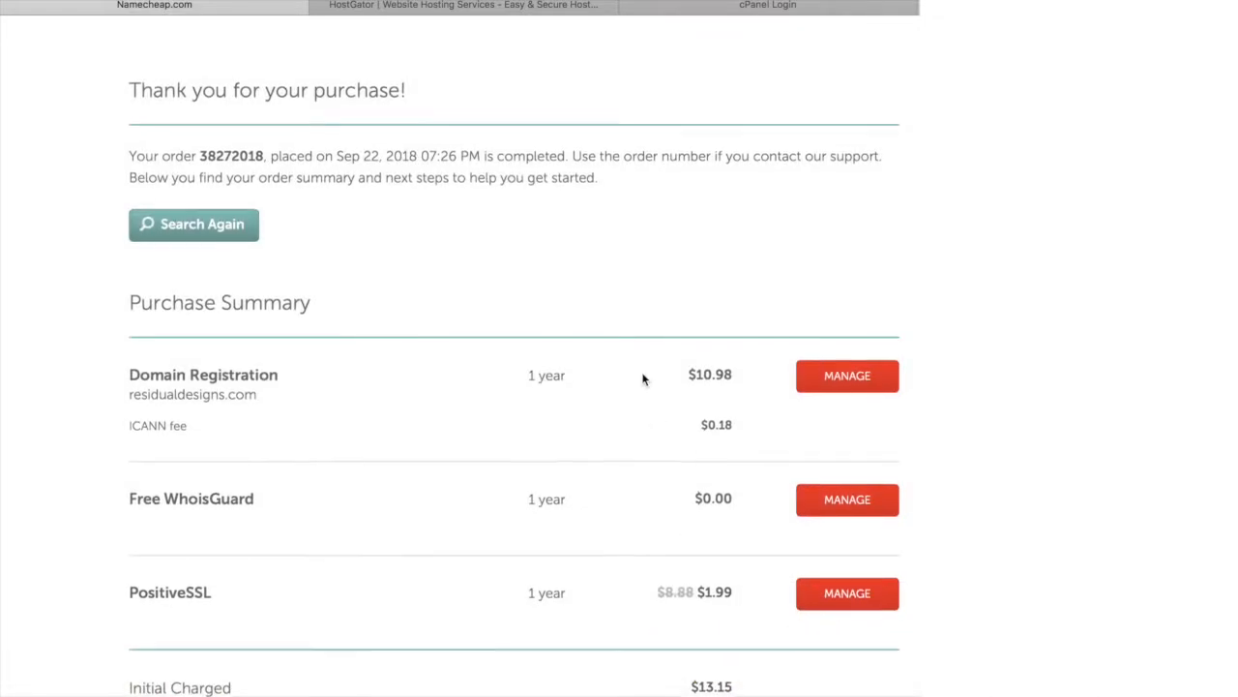
scroll(645, 378, up, 1)
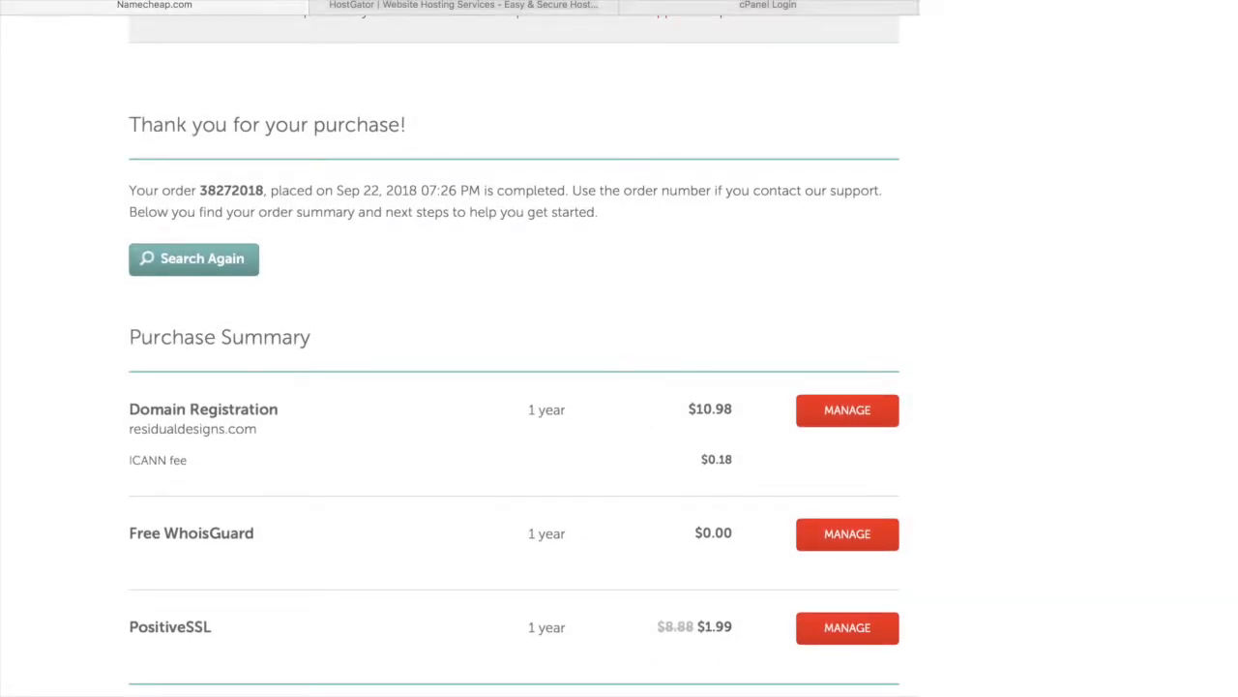
scroll(605, 260, up, 5)
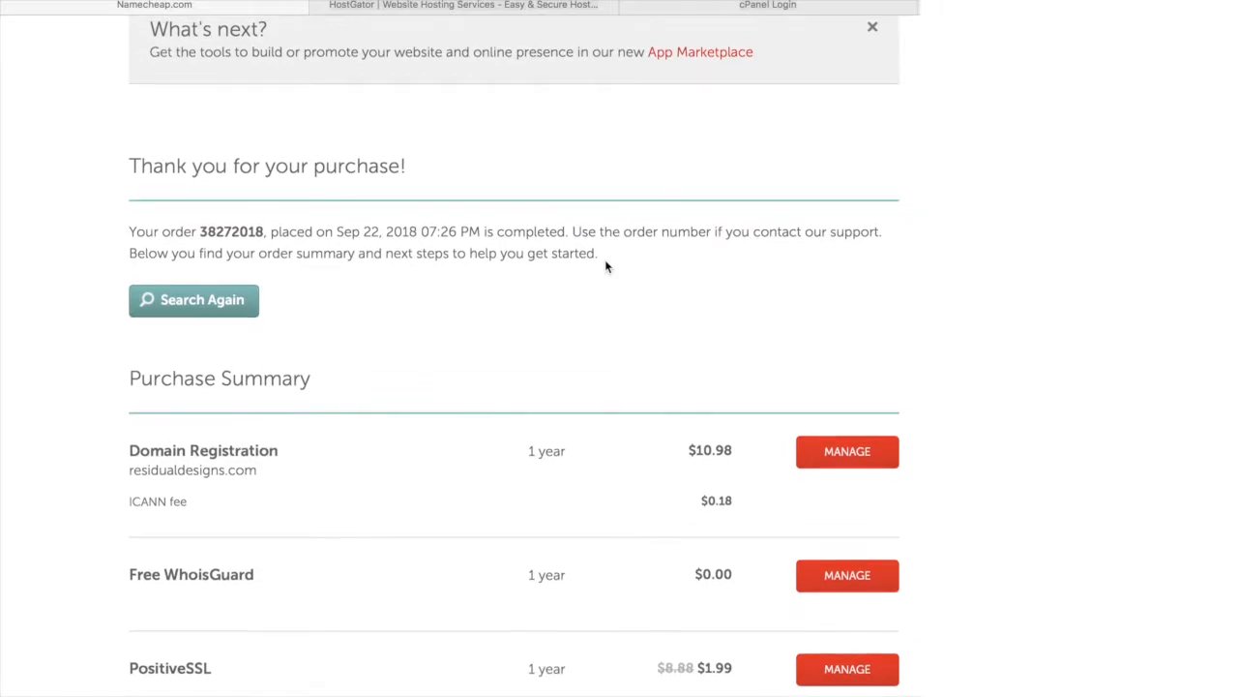
scroll(874, 462, down, 4)
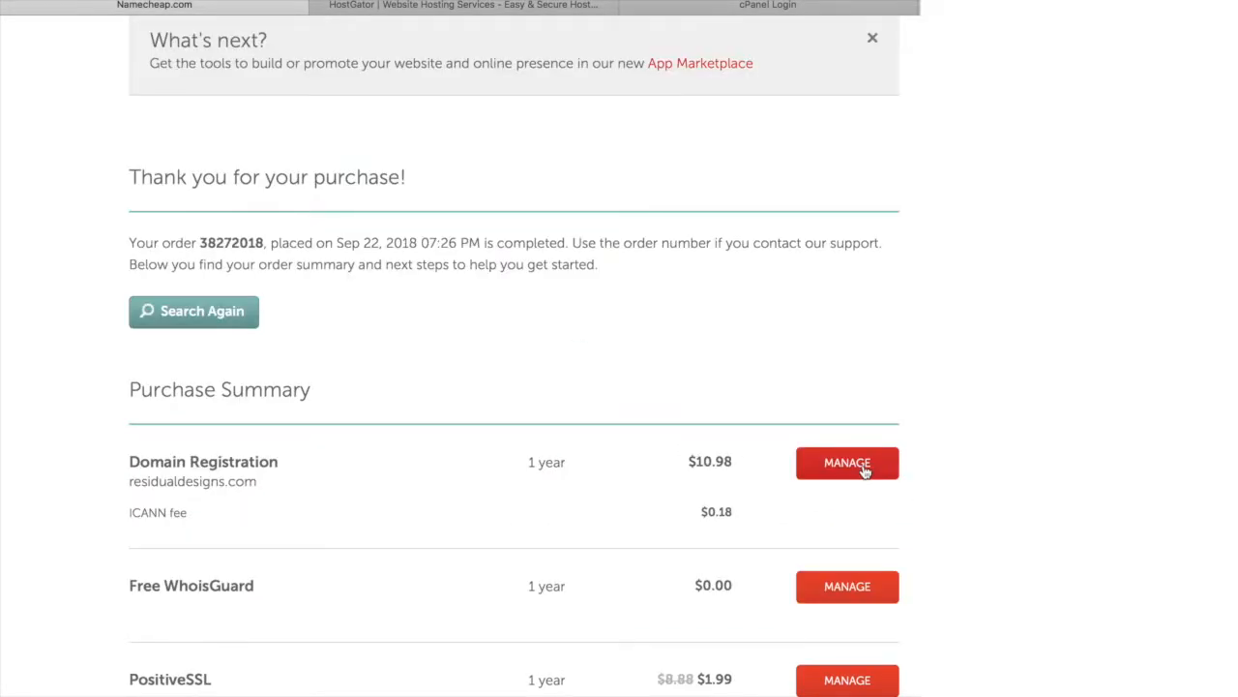
Open the residualdesigns.com details page from Domain Registration, then go to HostGator
click(864, 465)
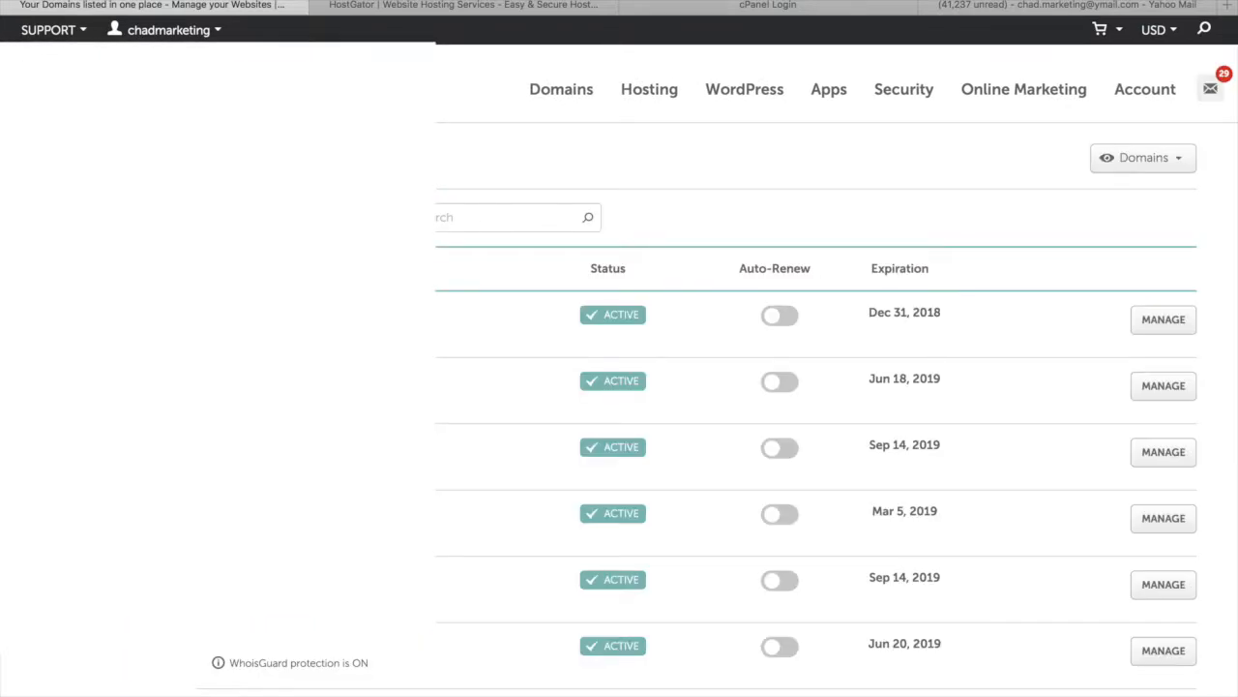
scroll(661, 323, down, 1)
scroll(813, 387, down, 8)
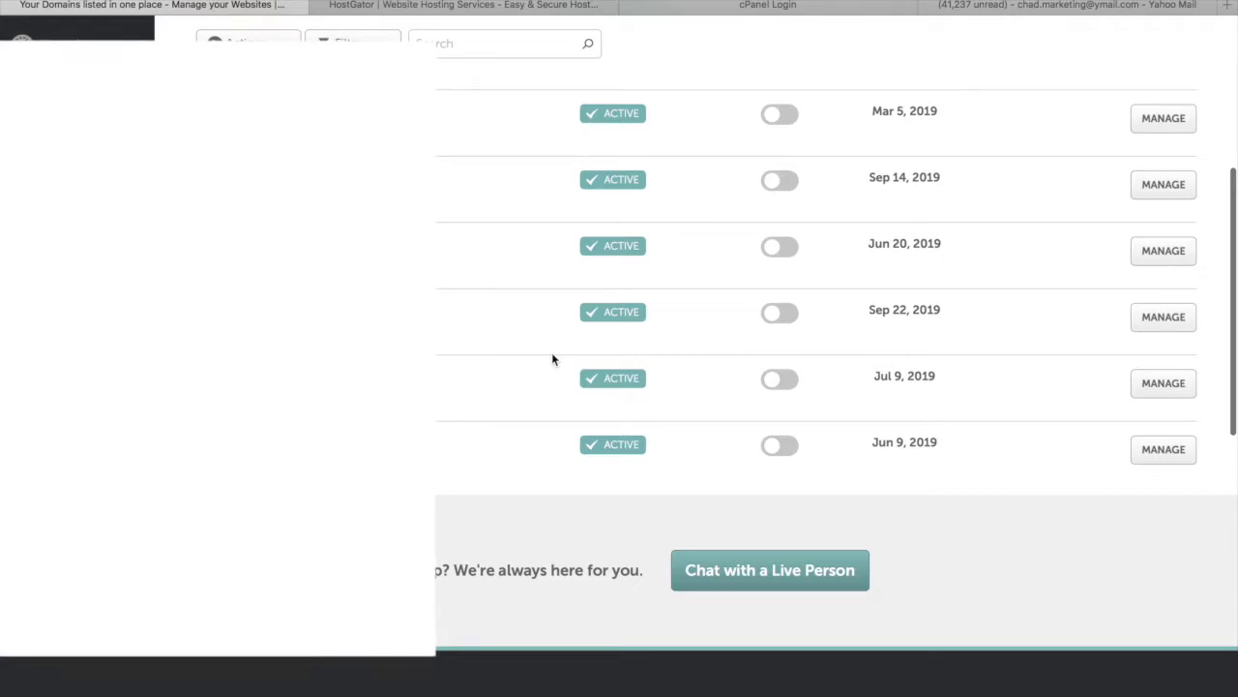
click(1175, 319)
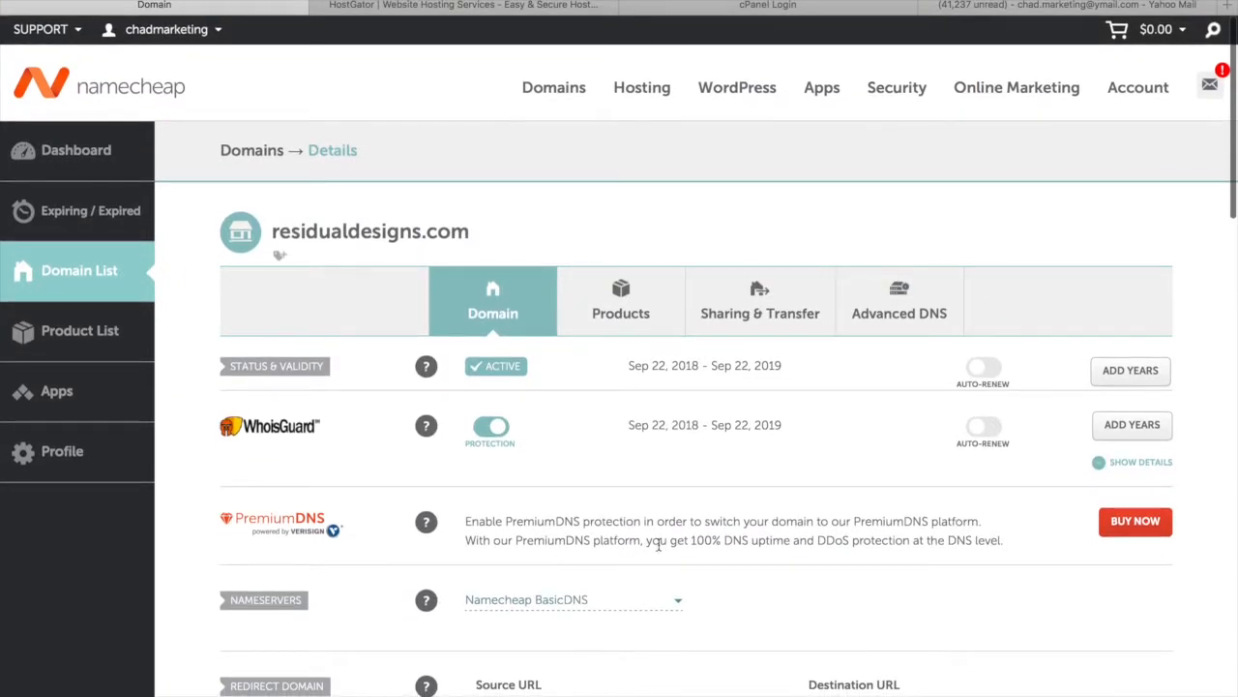
click(531, 7)
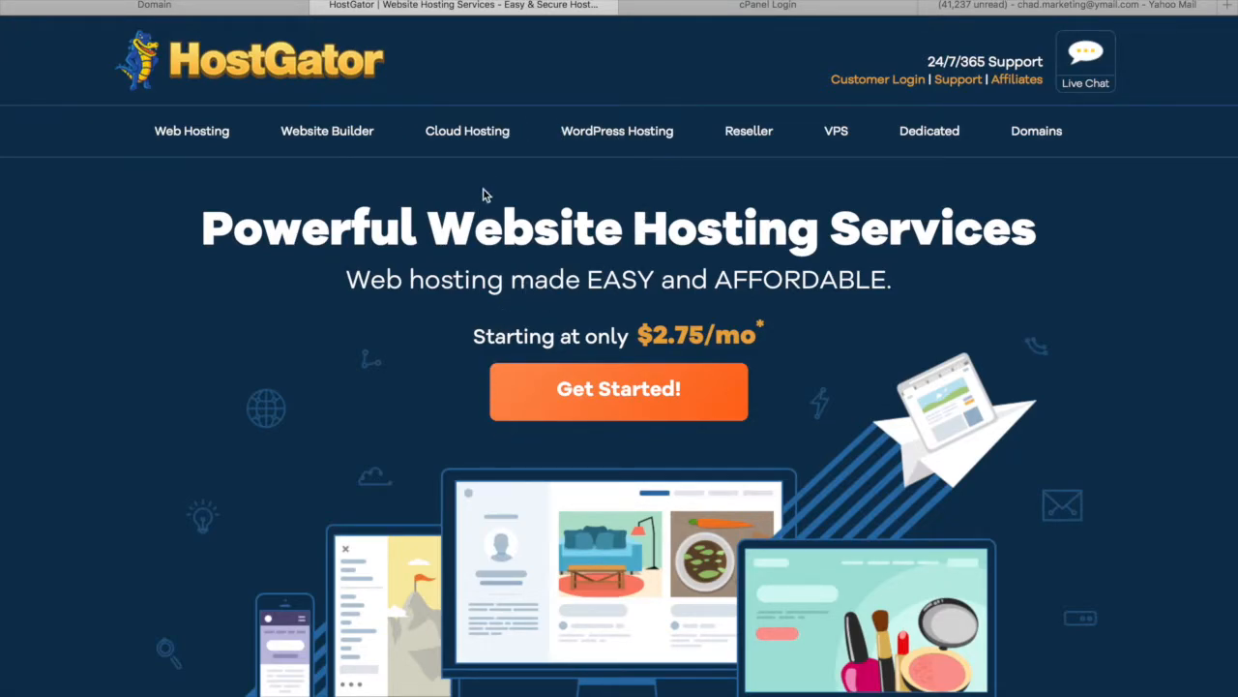
Choose Buy Now on HostGator's Baby shared hosting plan
scroll(598, 568, up, 1)
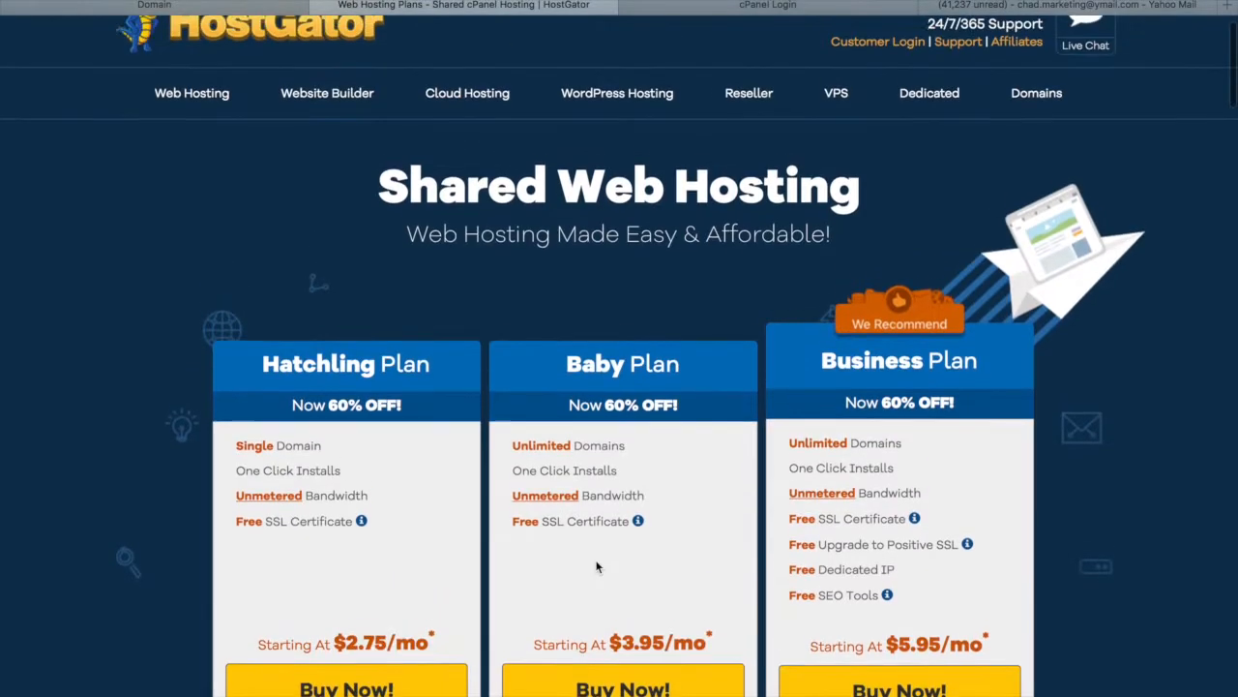
scroll(581, 641, down, 2)
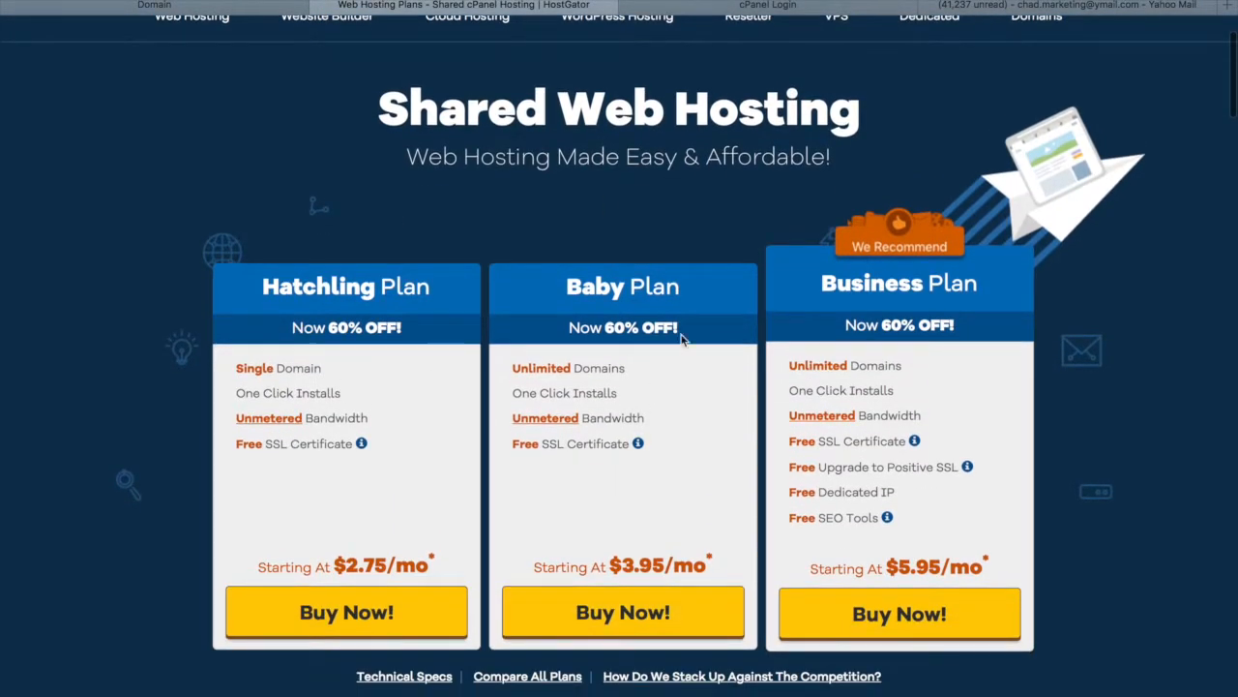
scroll(687, 334, down, 1)
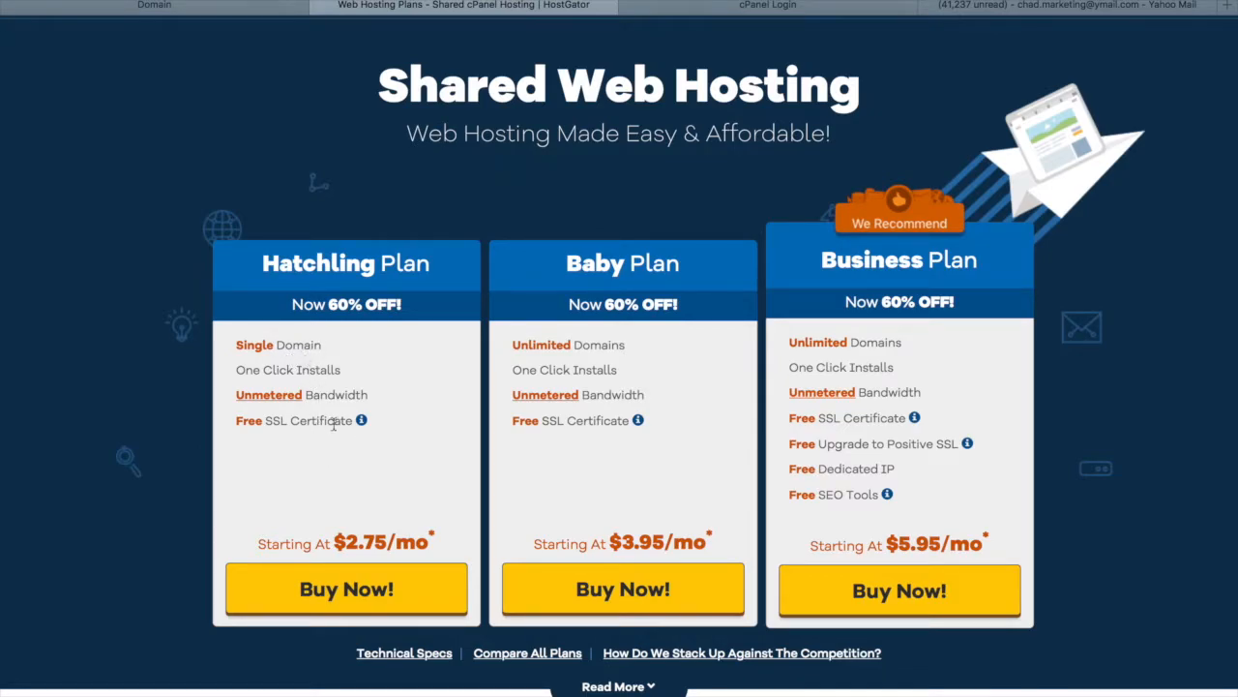
scroll(338, 425, down, 2)
click(636, 519)
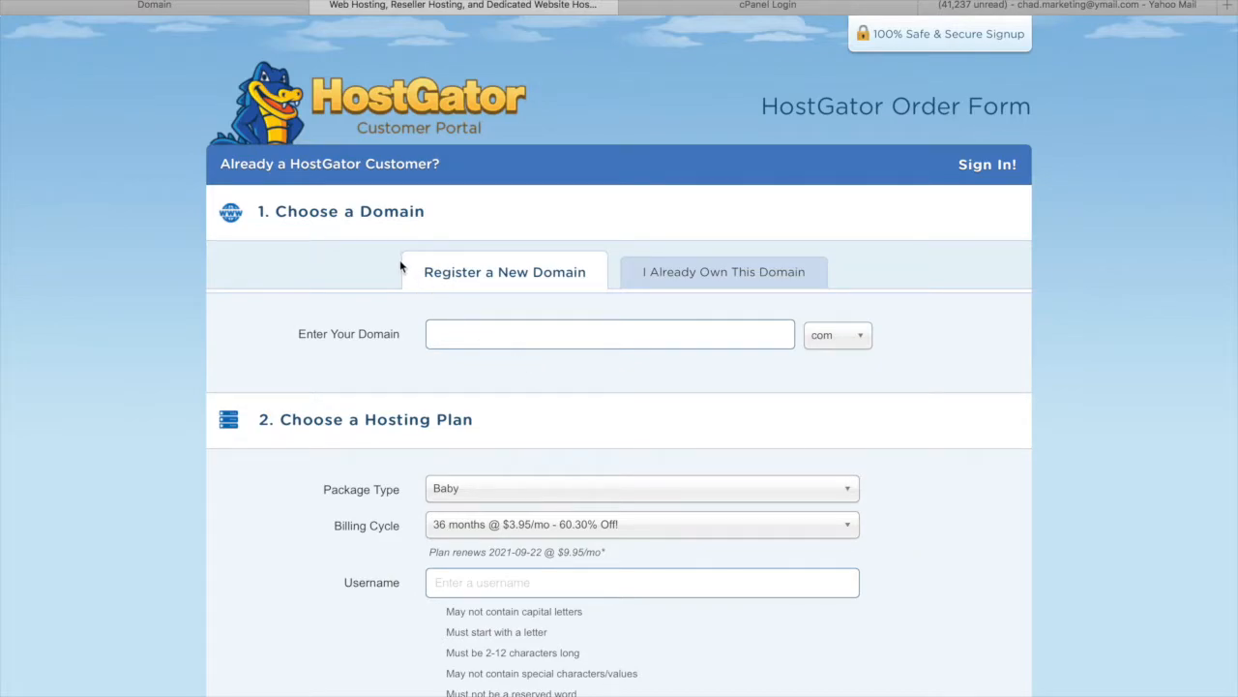
Select the I Already Own This Domain option on the hosting order form
click(704, 277)
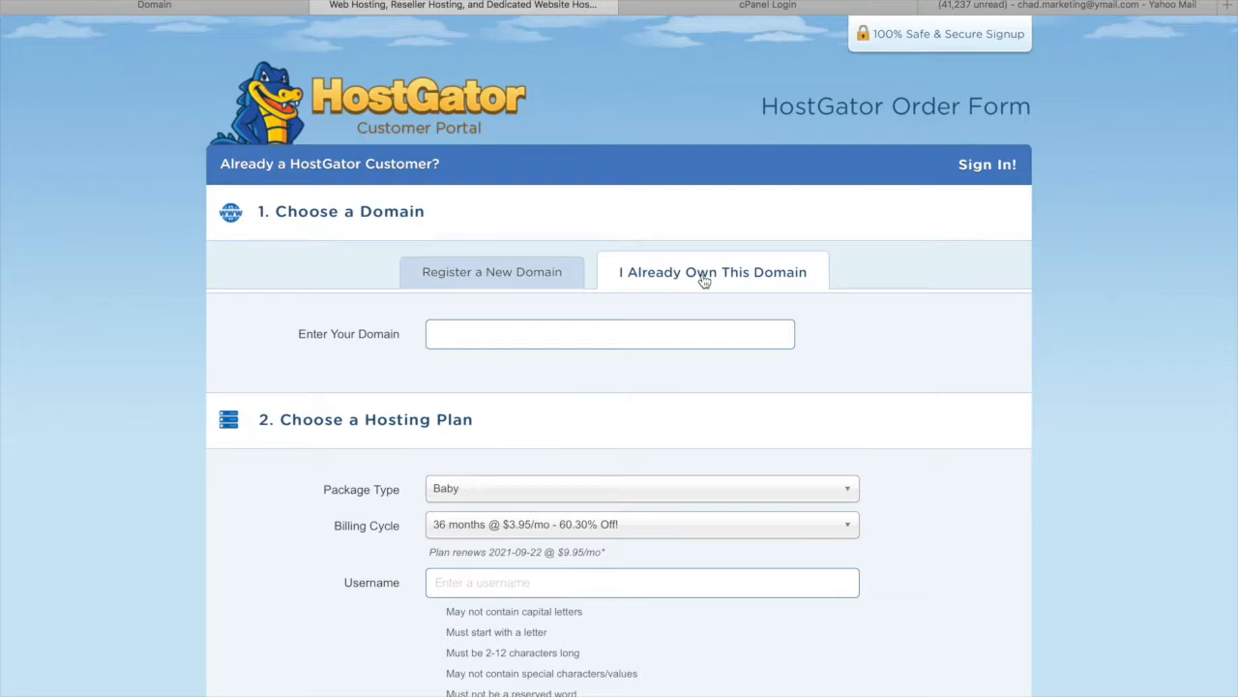
click(553, 274)
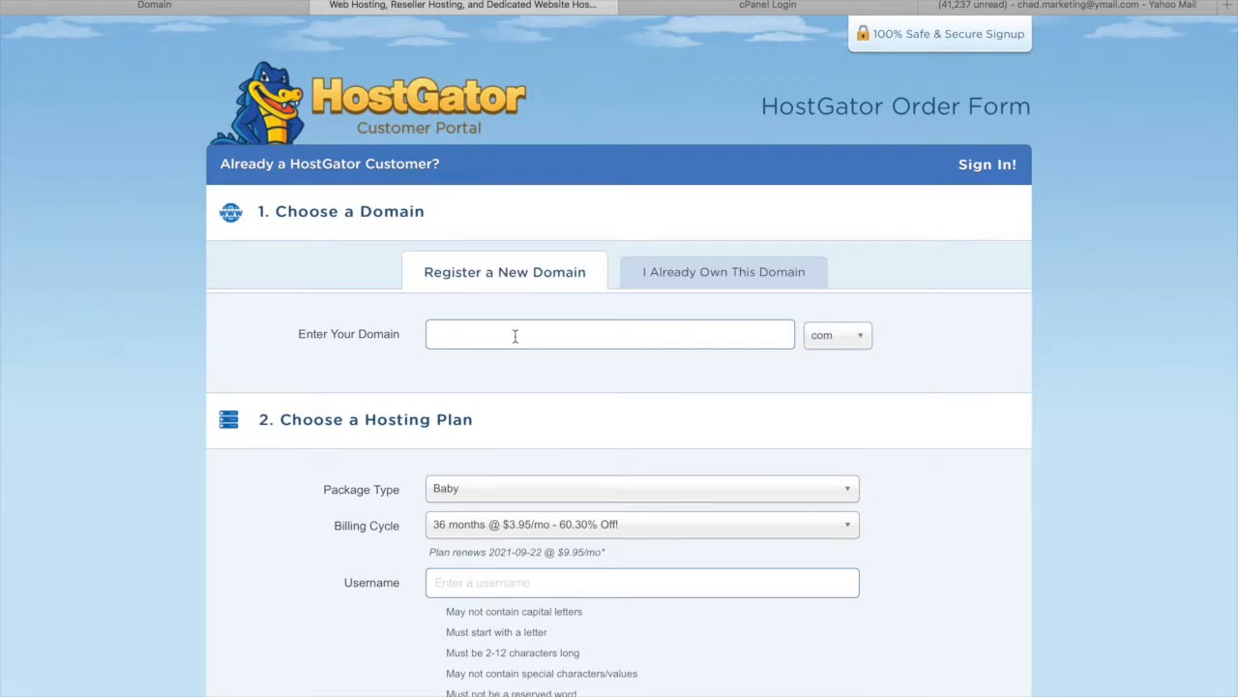
click(710, 271)
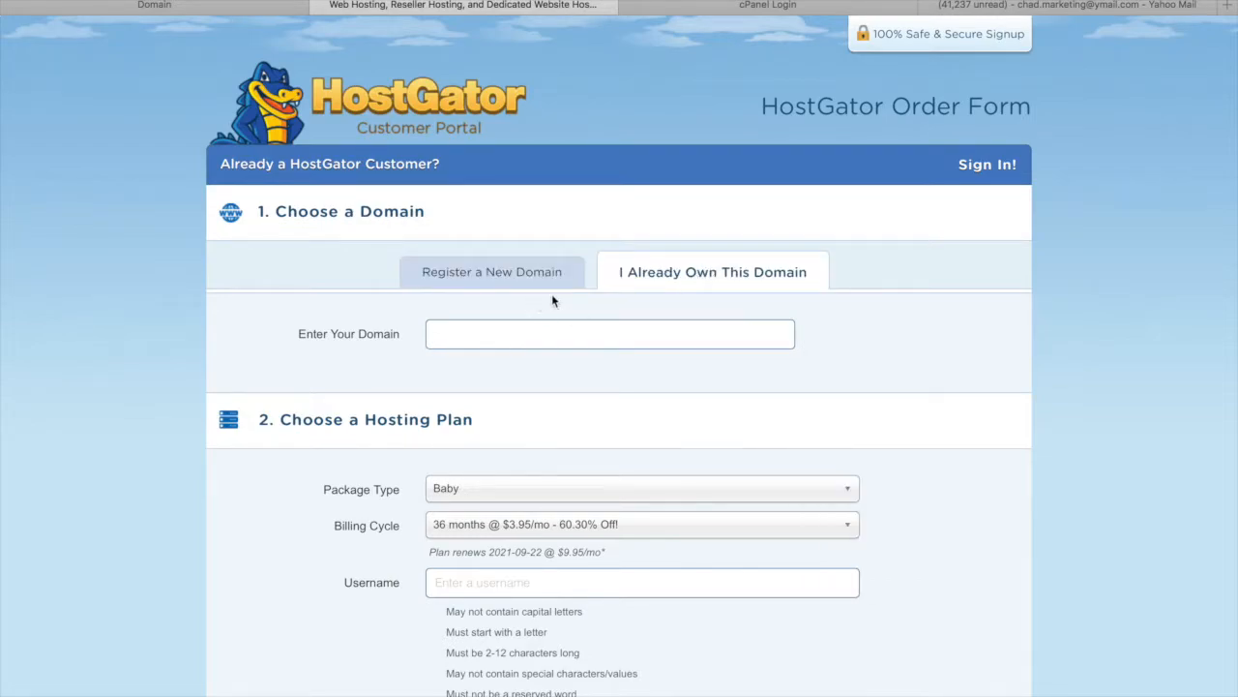
click(734, 271)
click(534, 339)
scroll(732, 194, down, 2)
scroll(733, 194, up, 2)
Enter residualdesigns.com as the already-owned primary domain
click(526, 275)
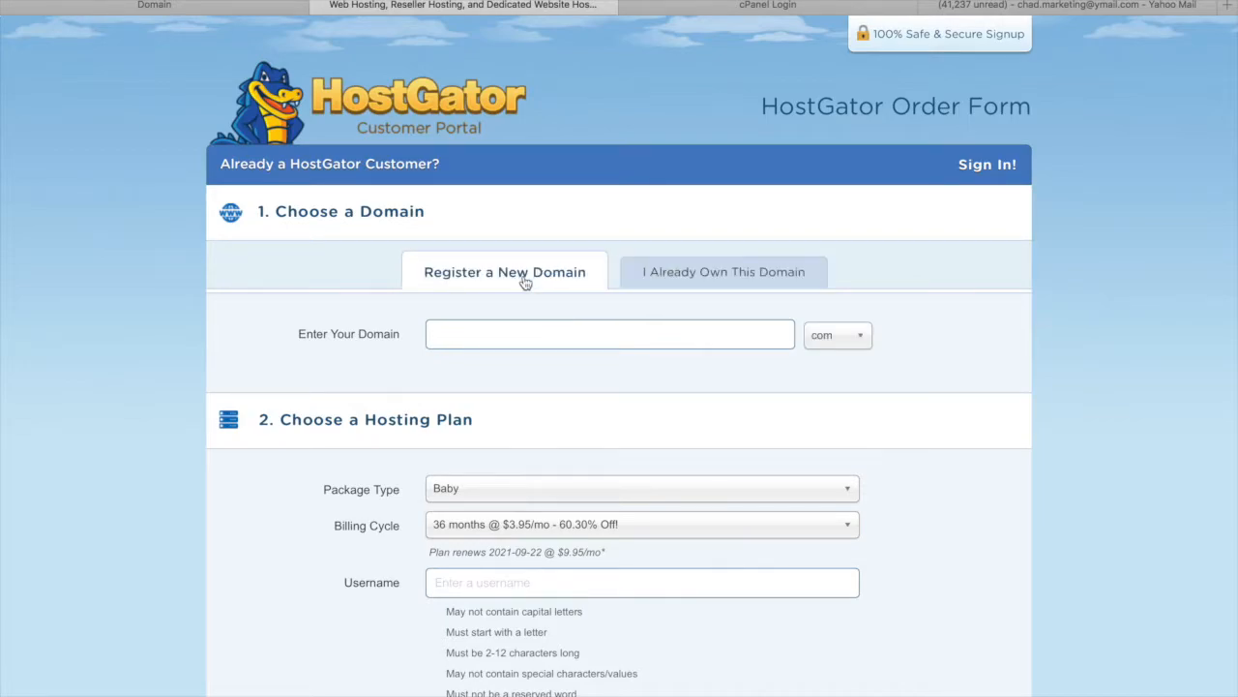
click(531, 336)
click(673, 282)
click(583, 338)
text(residua)
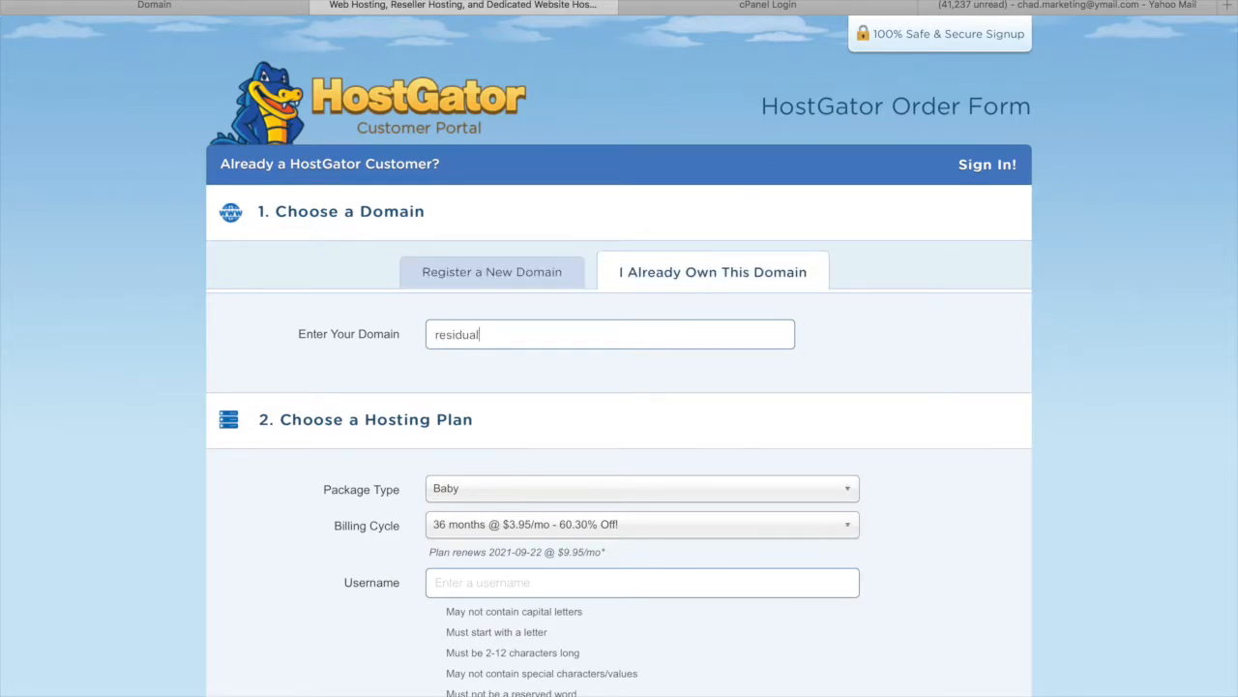
text(l)
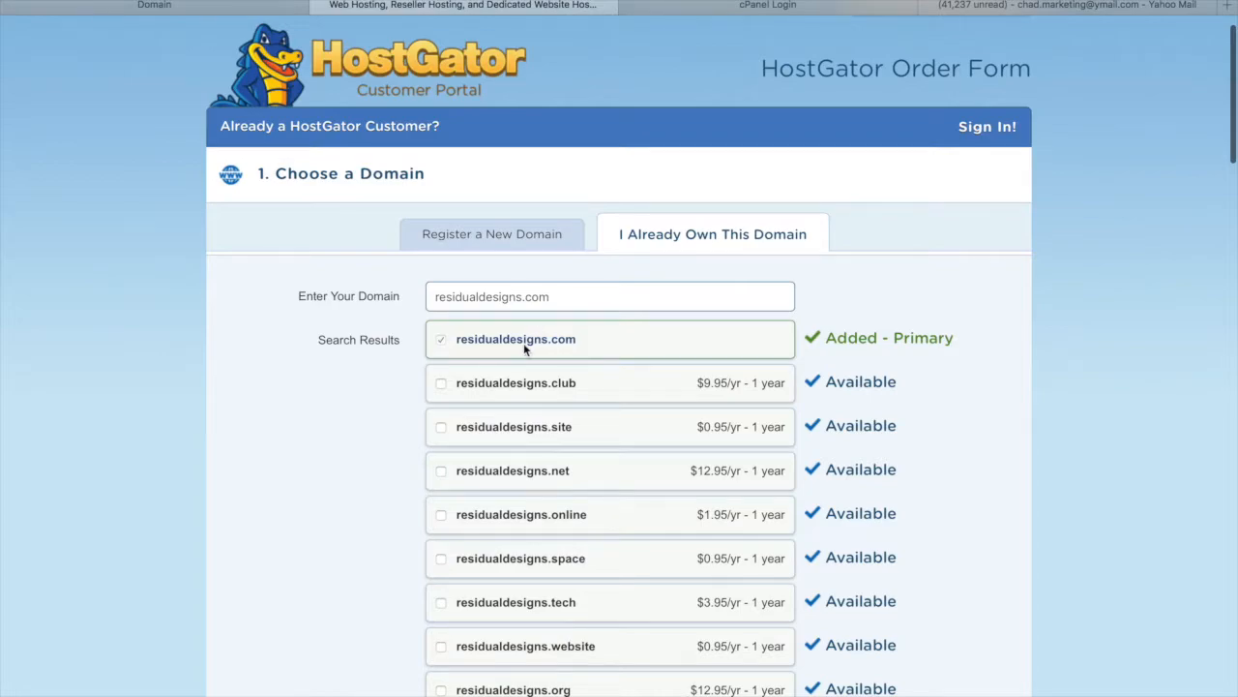
scroll(524, 342, down, 2)
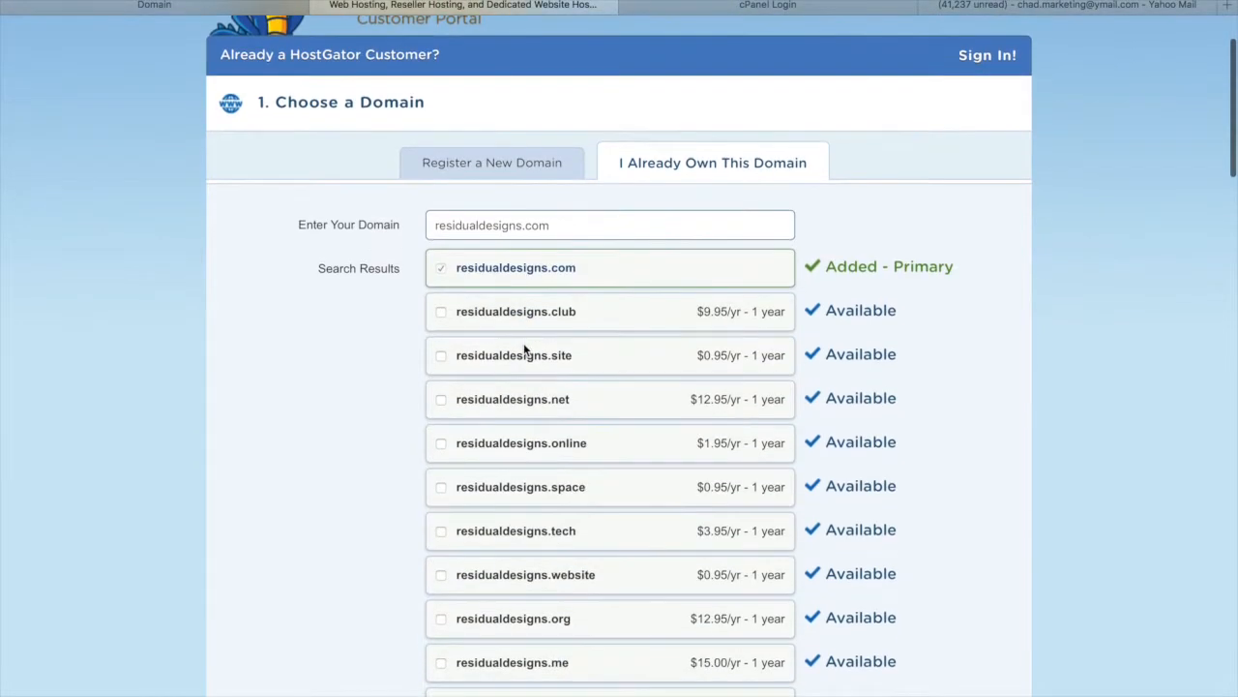
Review the order form, leaving the billing cycle unchanged
scroll(523, 348, down, 6)
scroll(482, 585, down, 3)
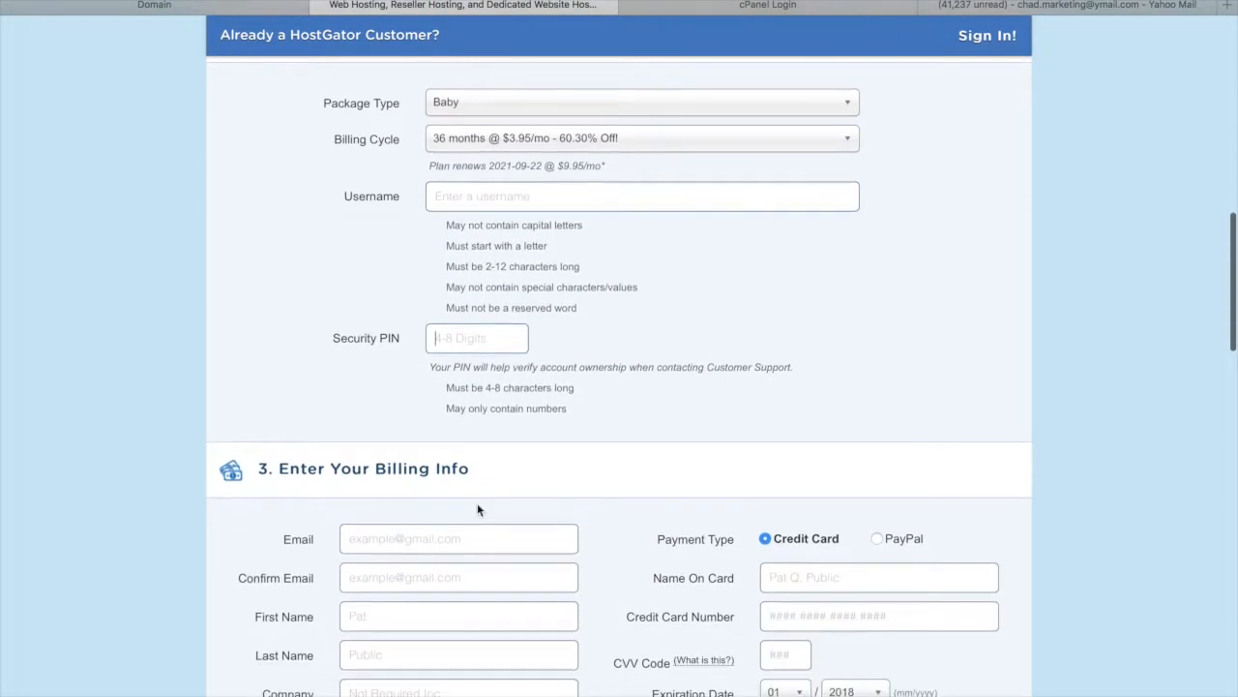
click(492, 142)
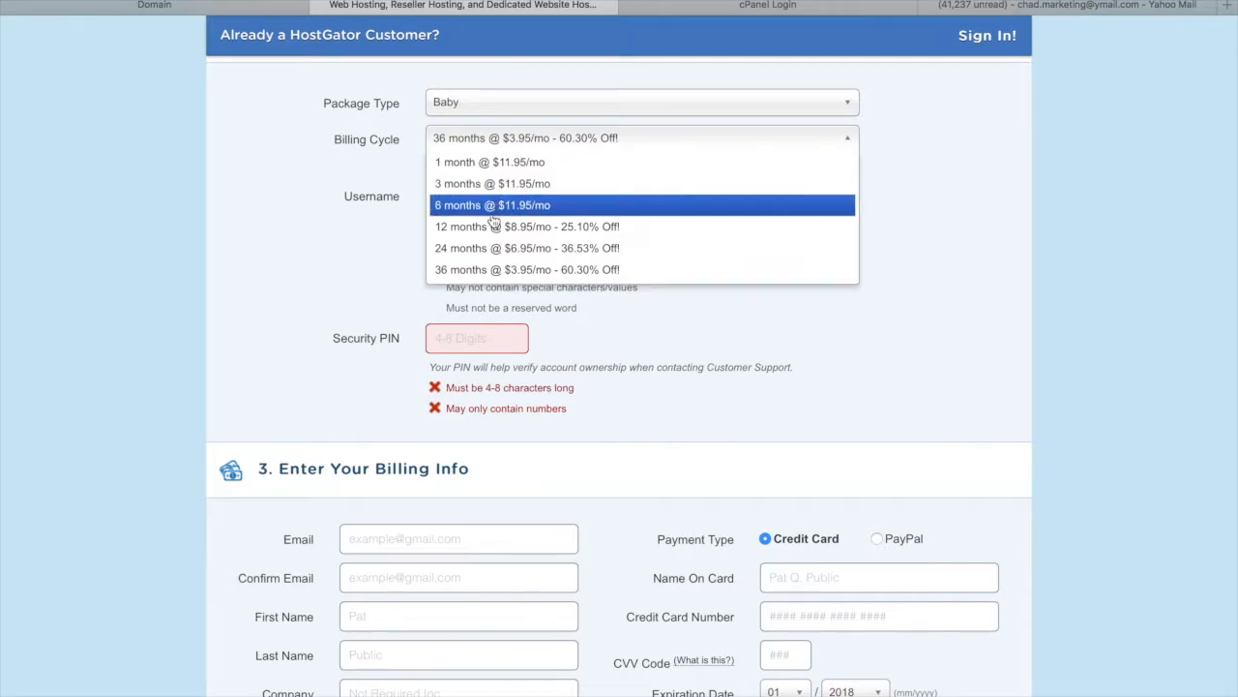
click(803, 339)
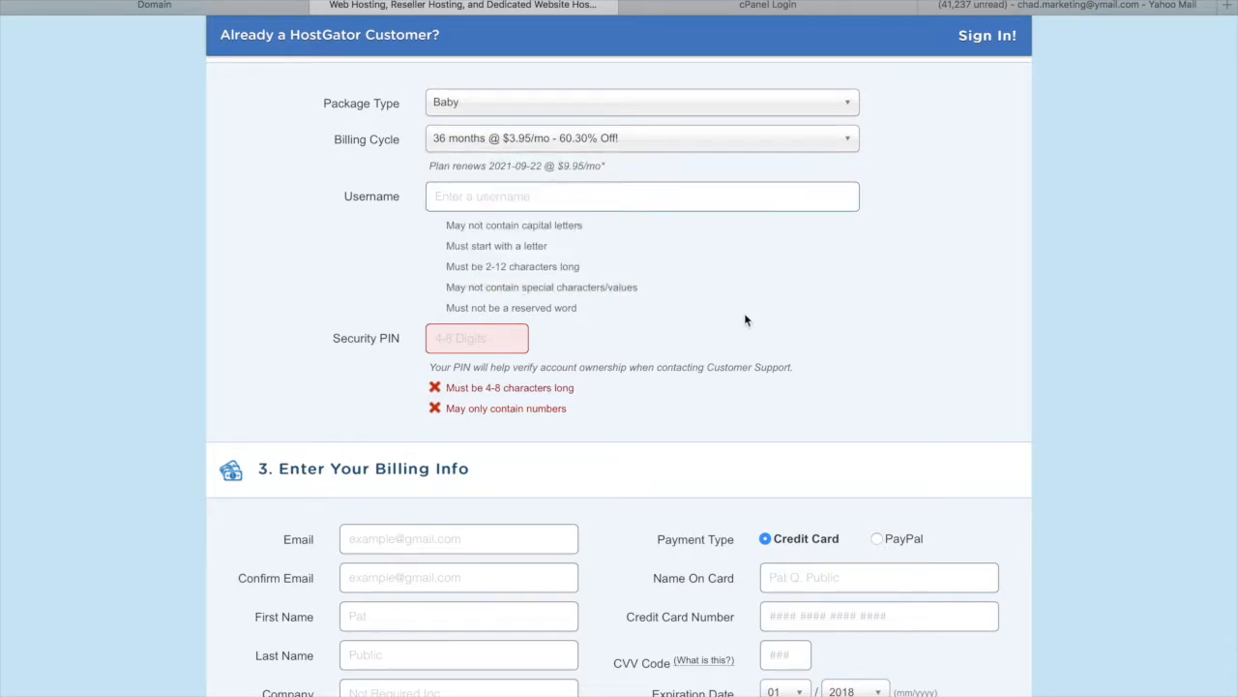
scroll(707, 301, down, 1)
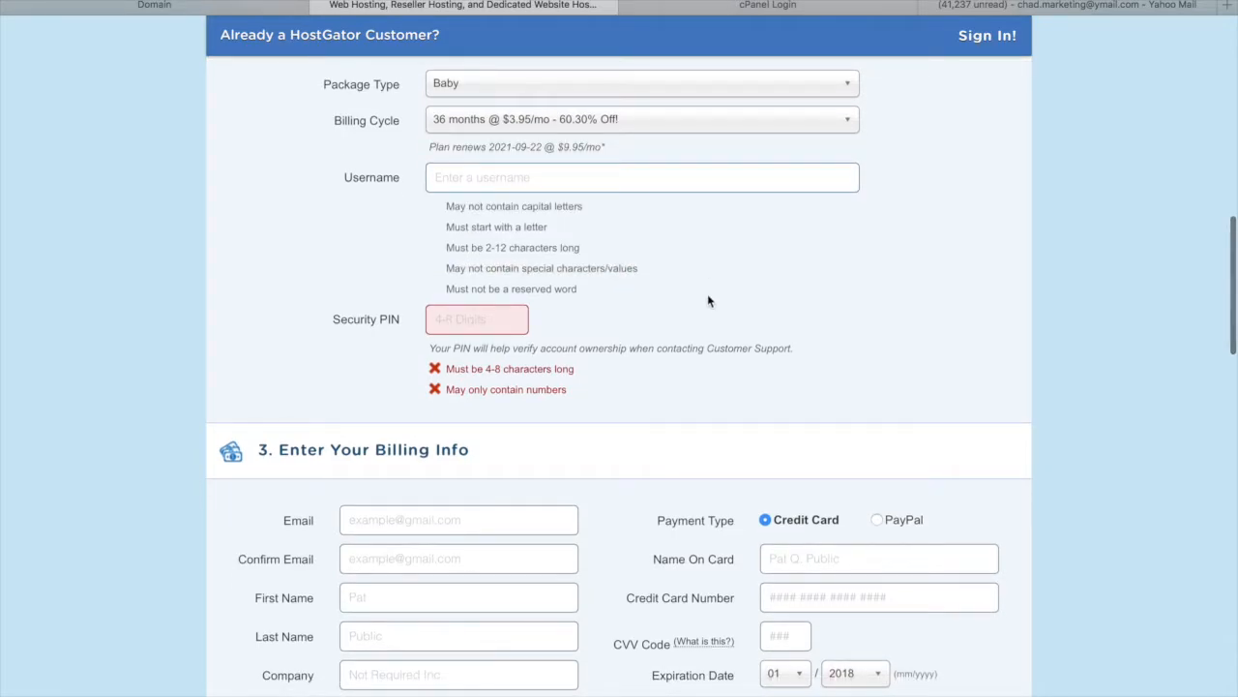
scroll(707, 300, down, 2)
Delete the SHARED3660 coupon code from the hosting order
click(491, 268)
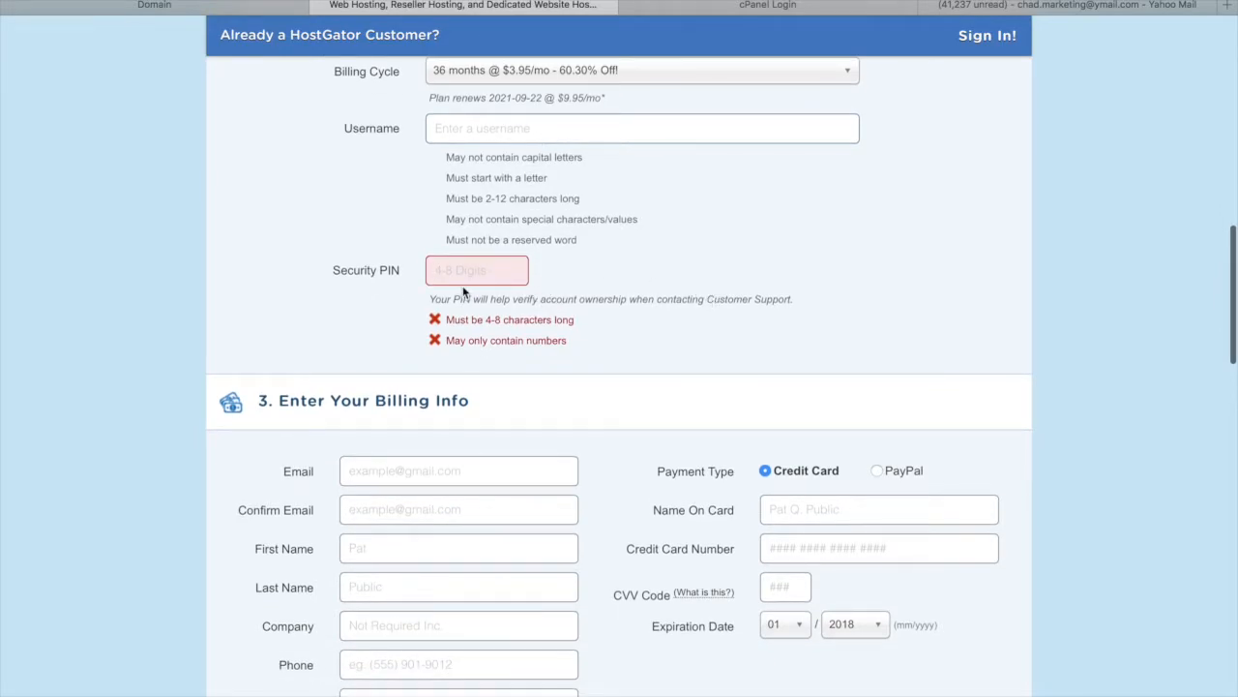
scroll(566, 438, down, 3)
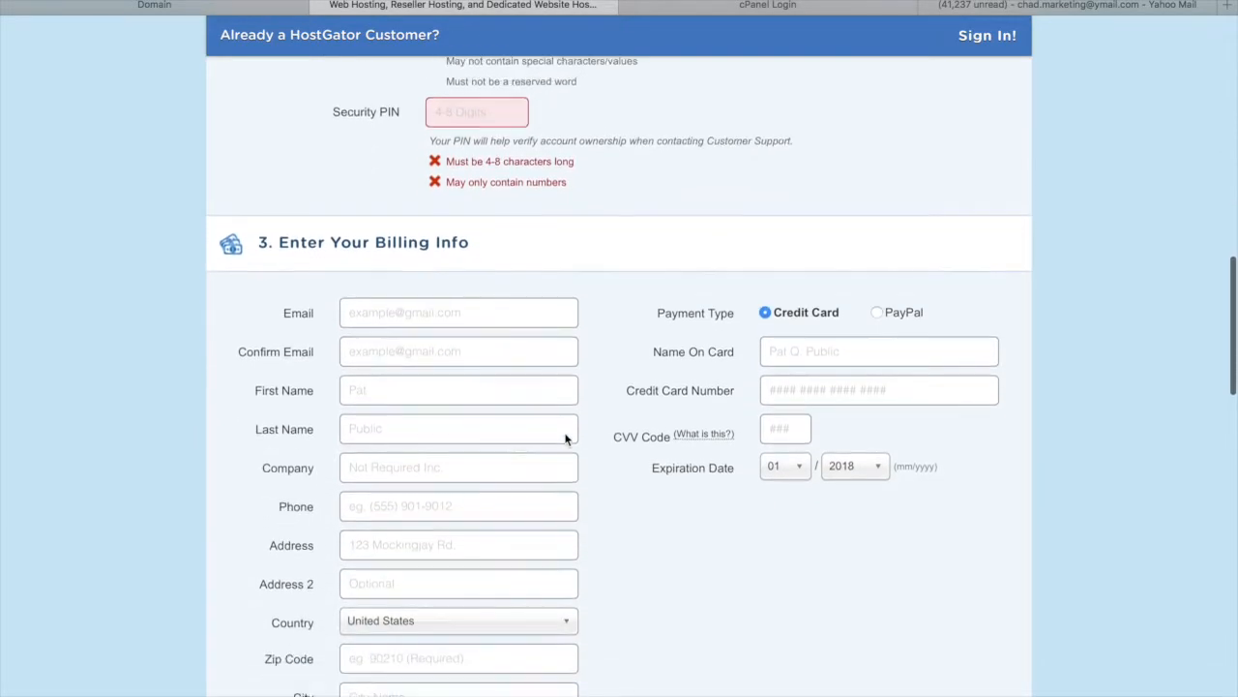
scroll(495, 623, down, 5)
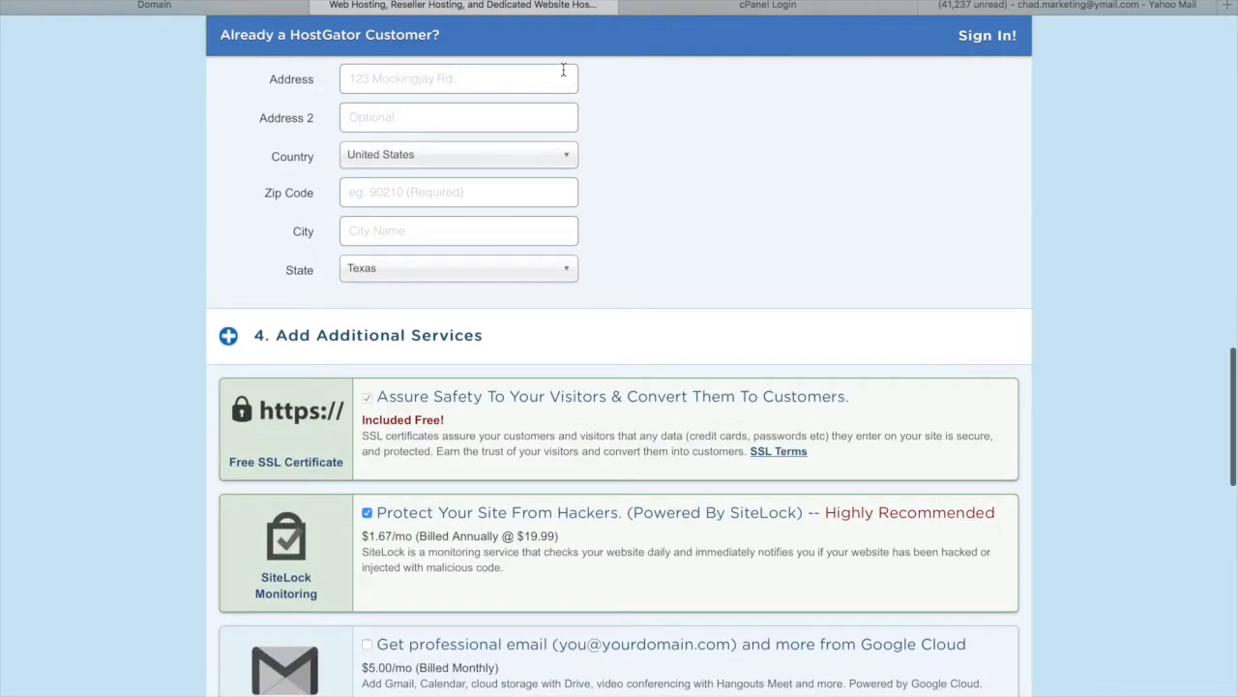
scroll(577, 372, up, 5)
scroll(660, 401, down, 10)
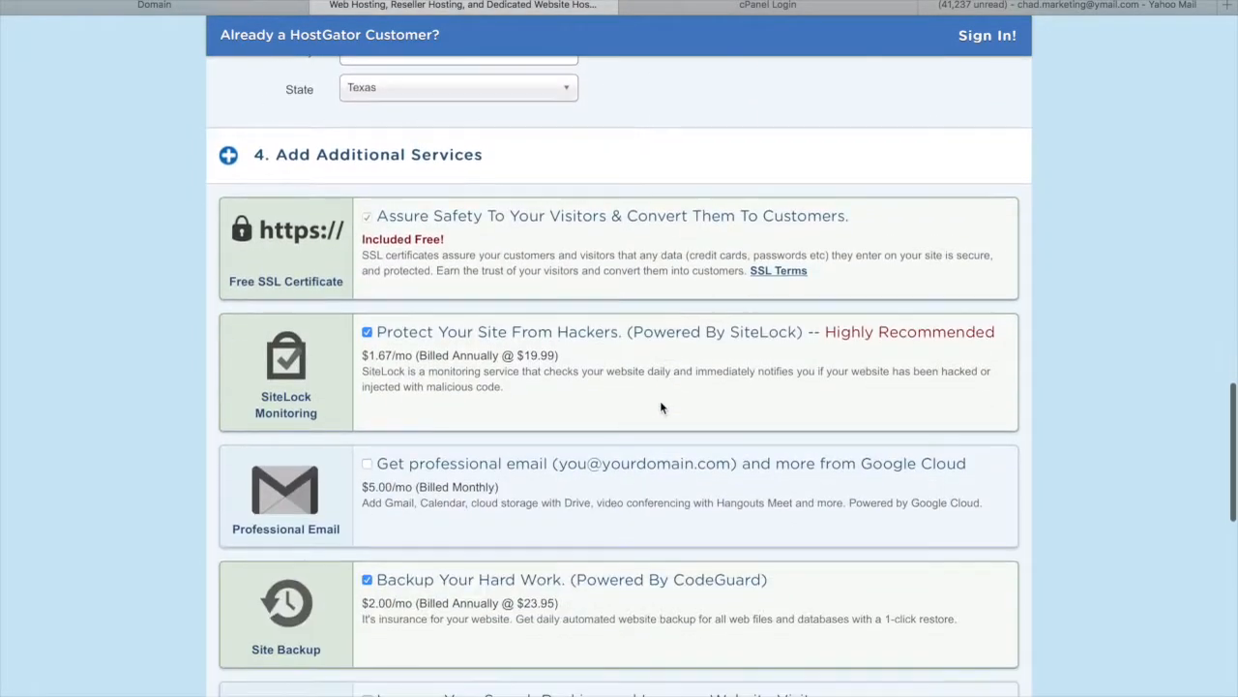
scroll(571, 471, down, 7)
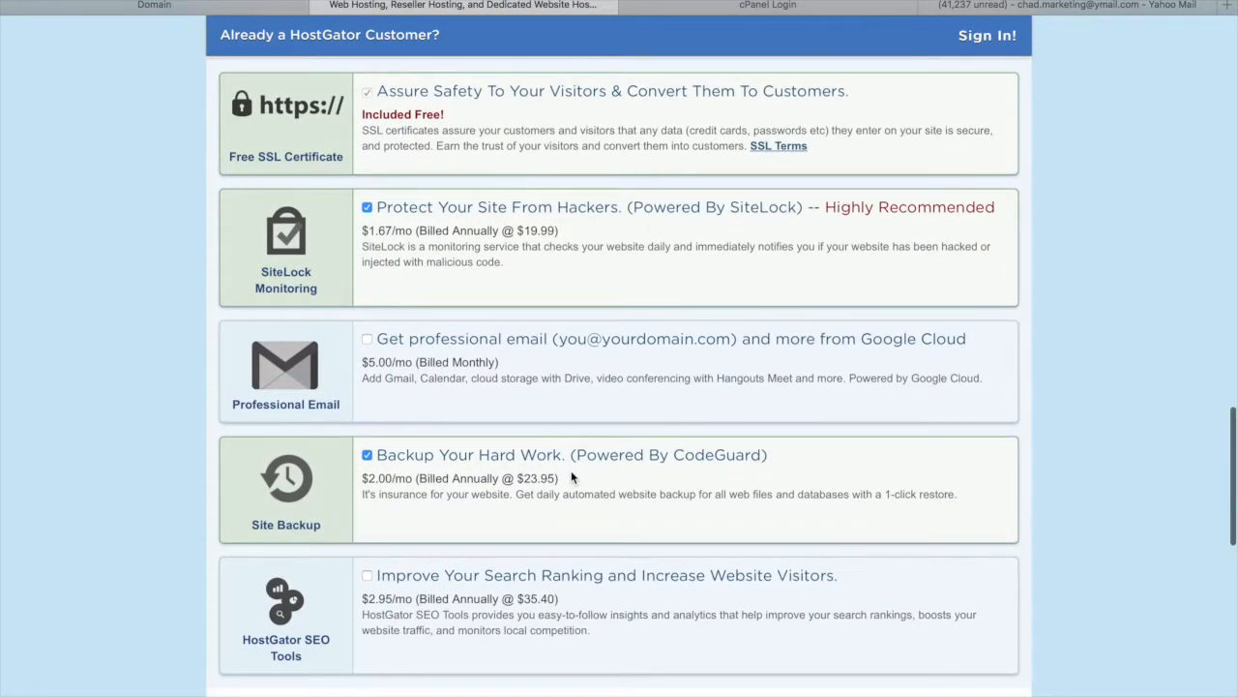
scroll(585, 523, down, 2)
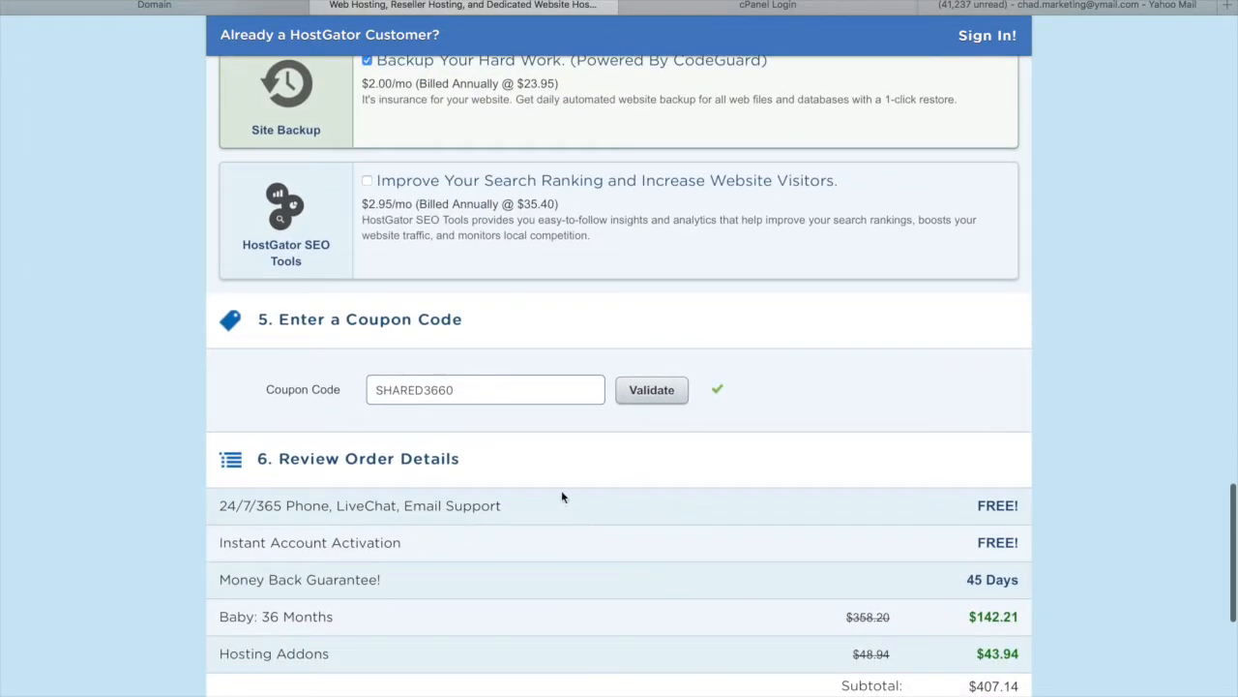
drag(492, 387, 313, 387)
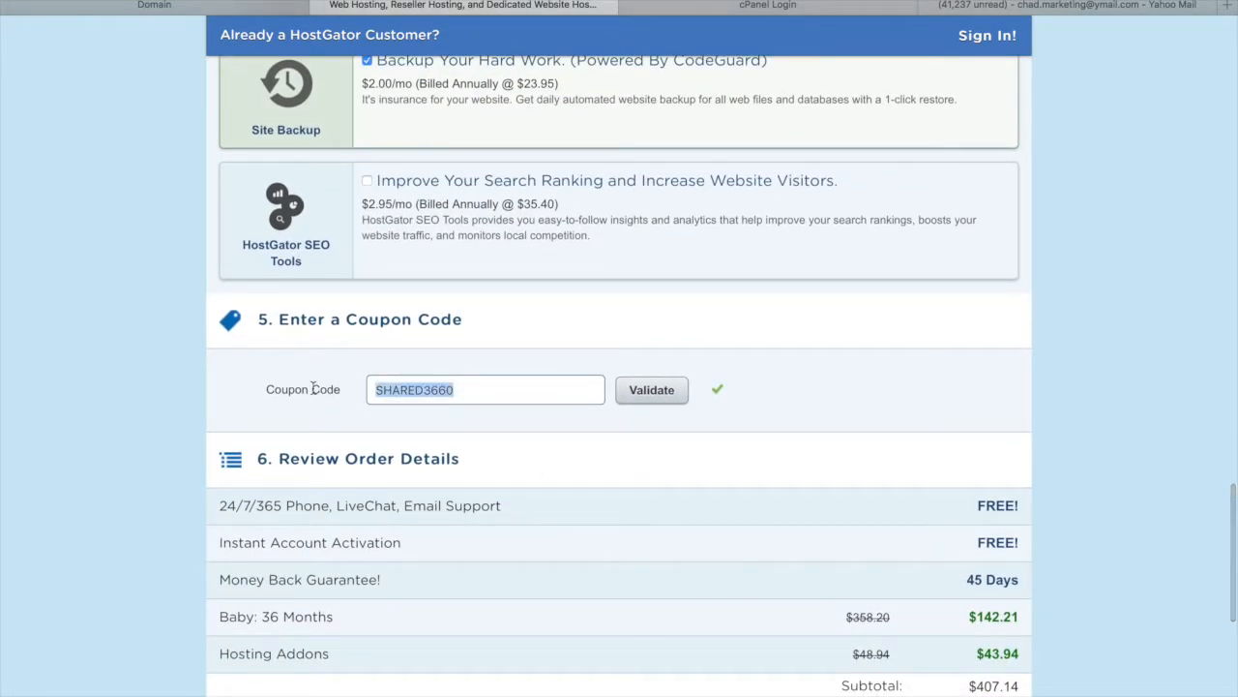
key(BackSpace)
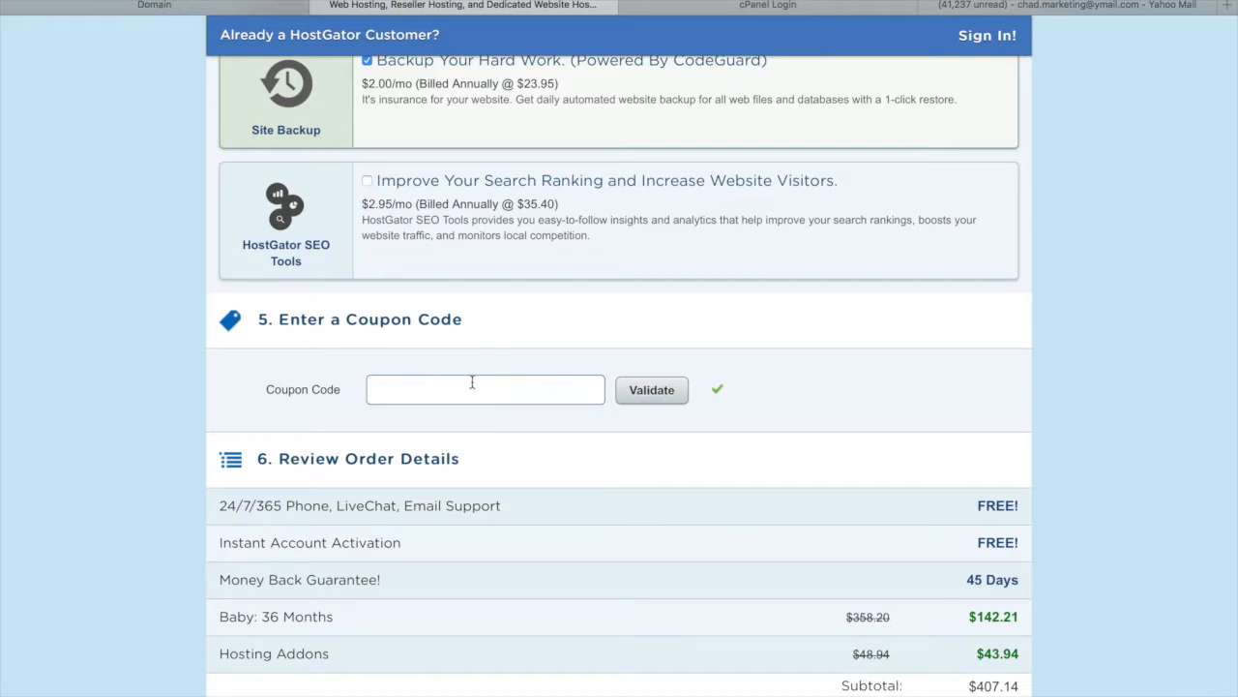
scroll(662, 372, down, 5)
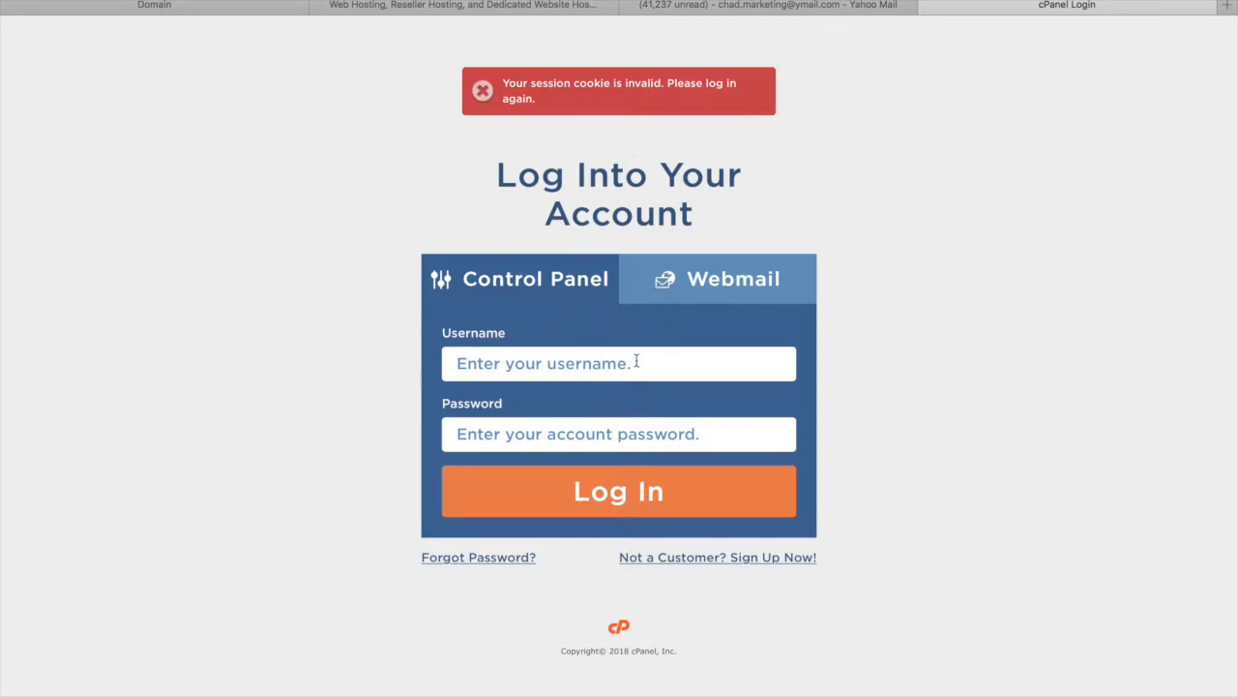
Leave the cPanel login and view HostGator's migration email in Yahoo Mail
click(557, 366)
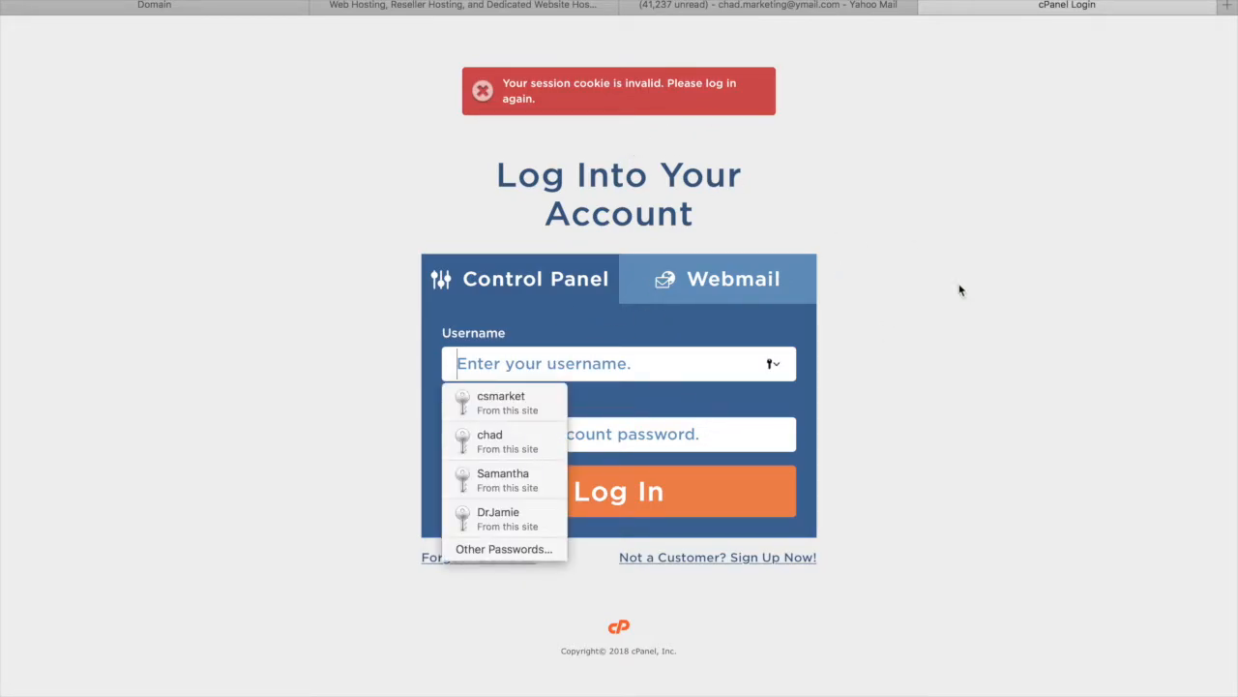
click(1027, 269)
click(809, 6)
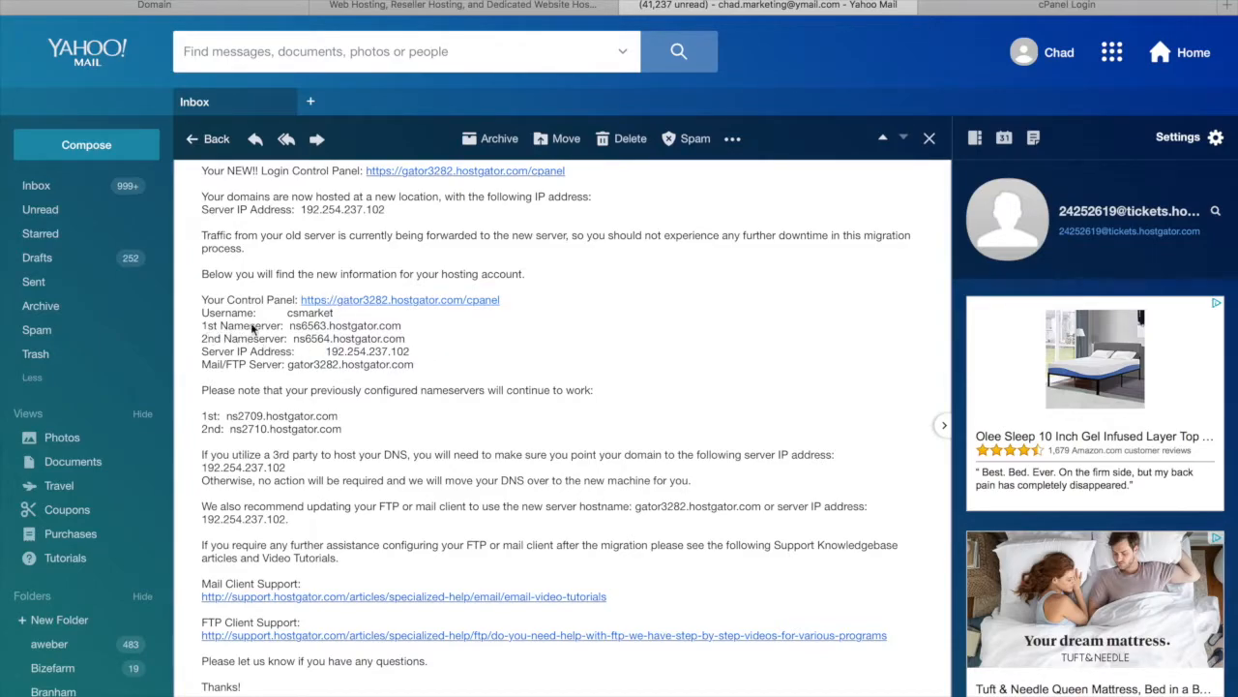
Copy nameserver ns6563.hostgator.com from the email and return to Namecheap's domain details
drag(405, 333, 403, 331)
click(404, 331)
double_click(385, 329)
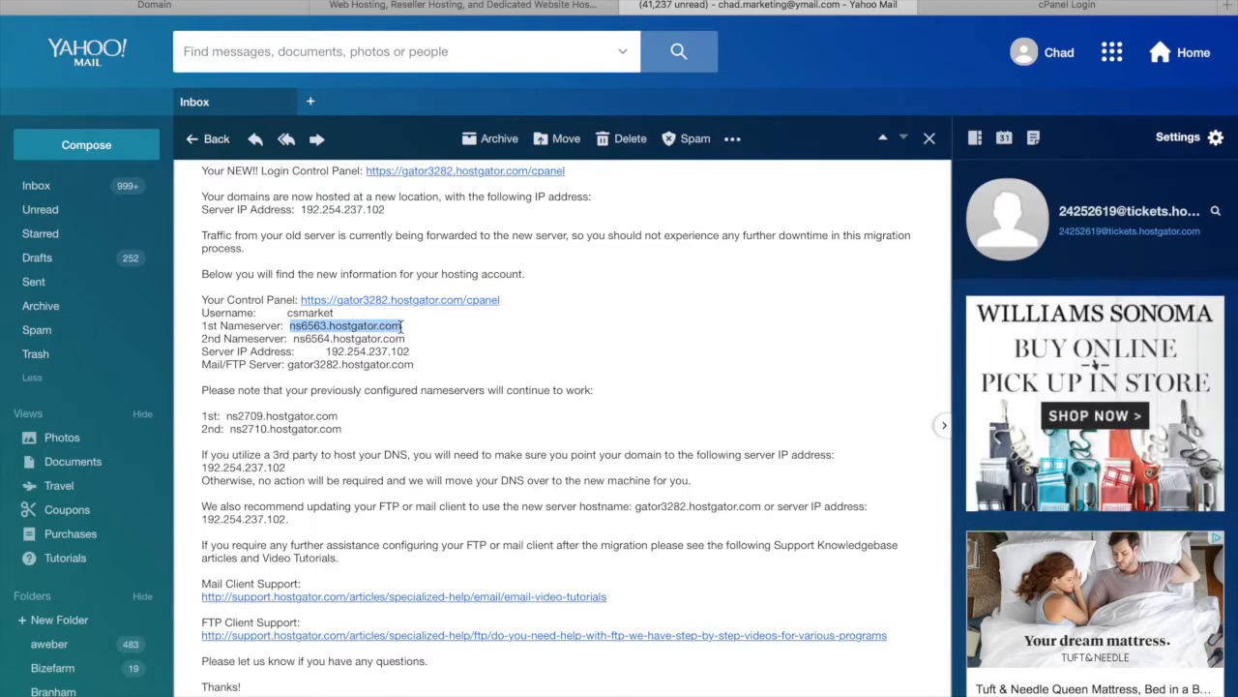
right_click(376, 326)
click(414, 377)
click(225, 8)
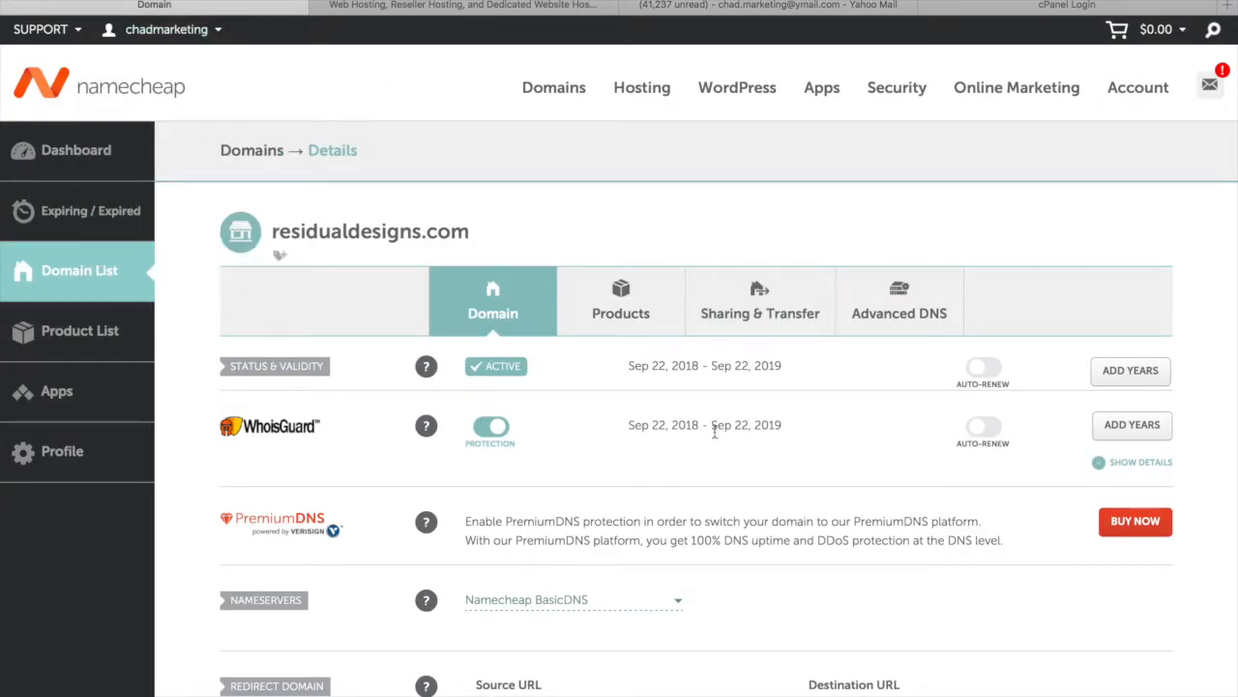
Switch nameservers to Custom DNS and paste ns6563.hostgator.com into both entries
scroll(732, 553, down, 3)
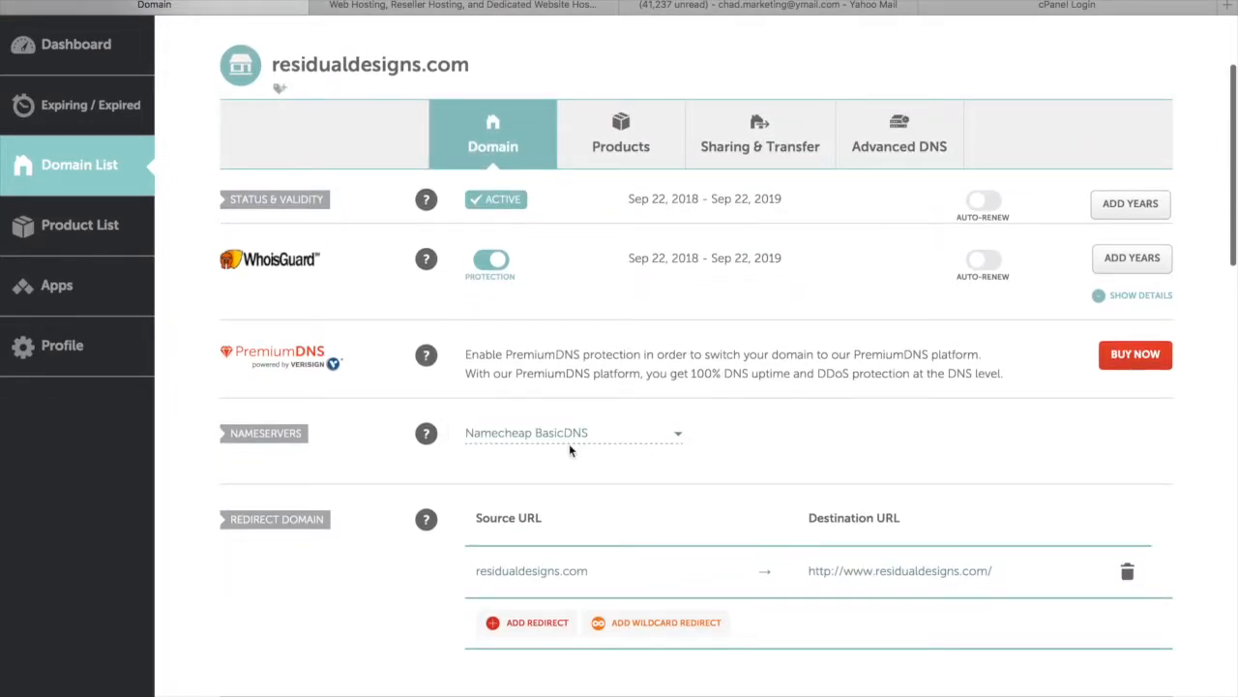
click(679, 437)
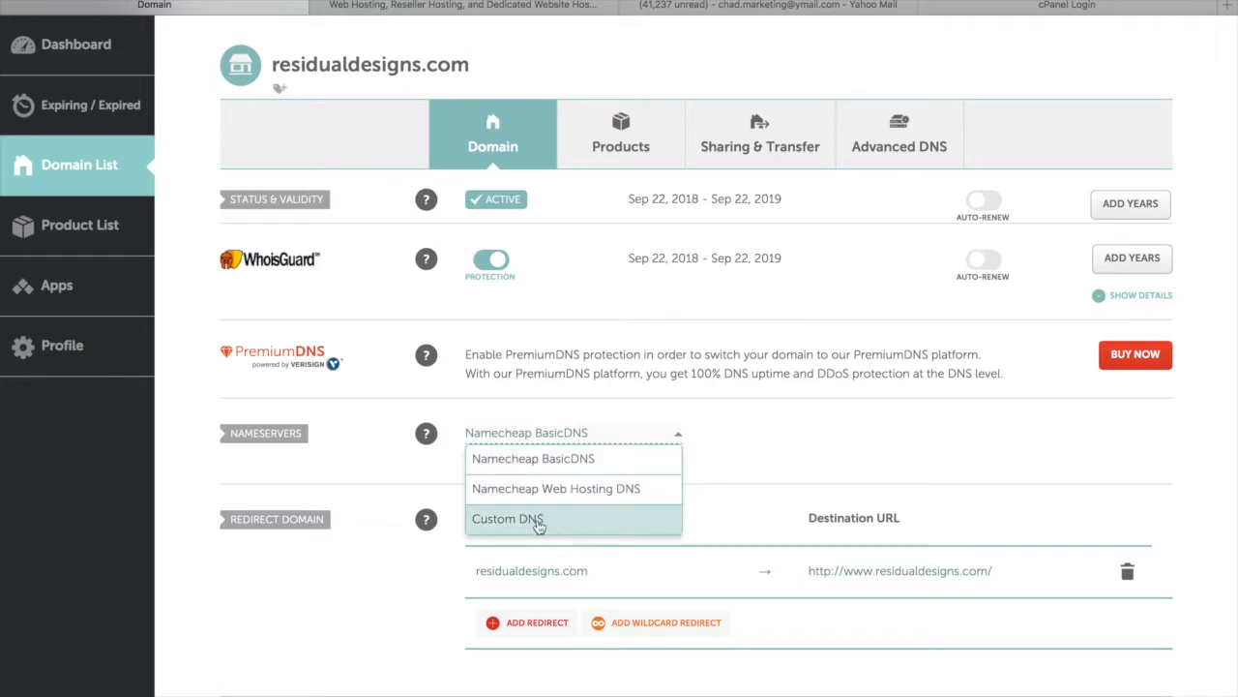
click(566, 519)
click(502, 478)
key(ctrl+v)
click(487, 498)
key(ctrl+v)
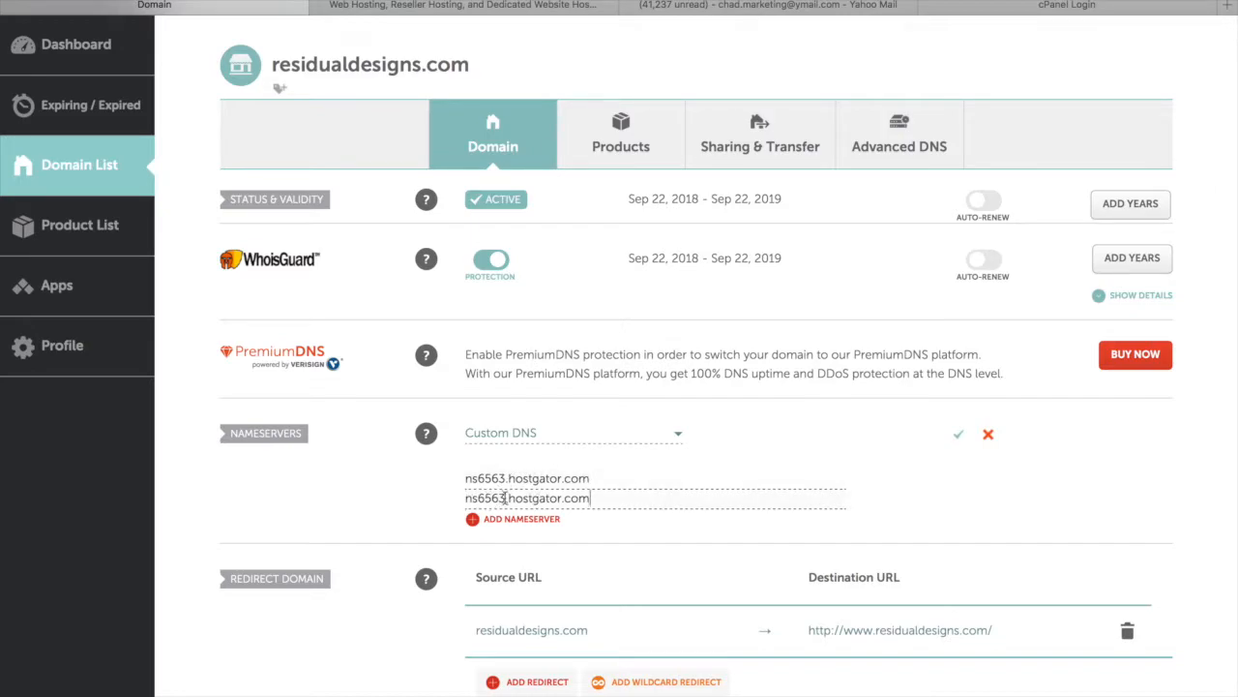
Change the second nameserver to ns6564.hostgator.com, save, and close the domain tab
click(505, 497)
key(BackSpace)
text(4)
click(959, 437)
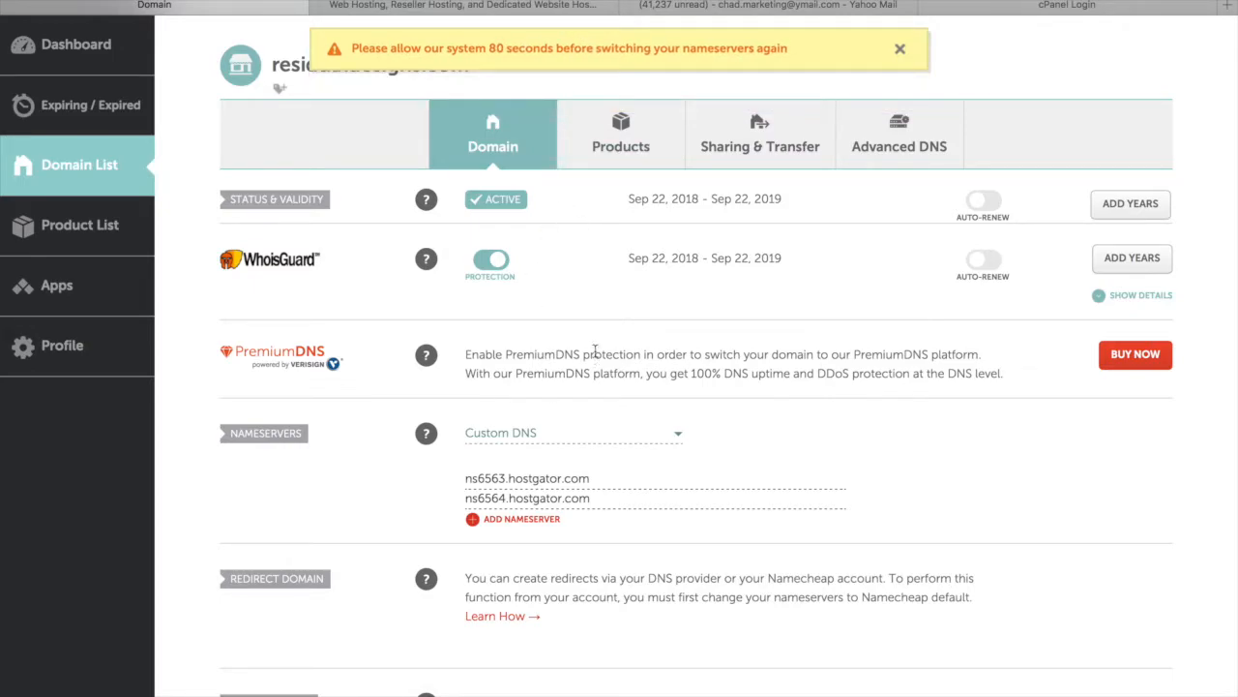
click(900, 48)
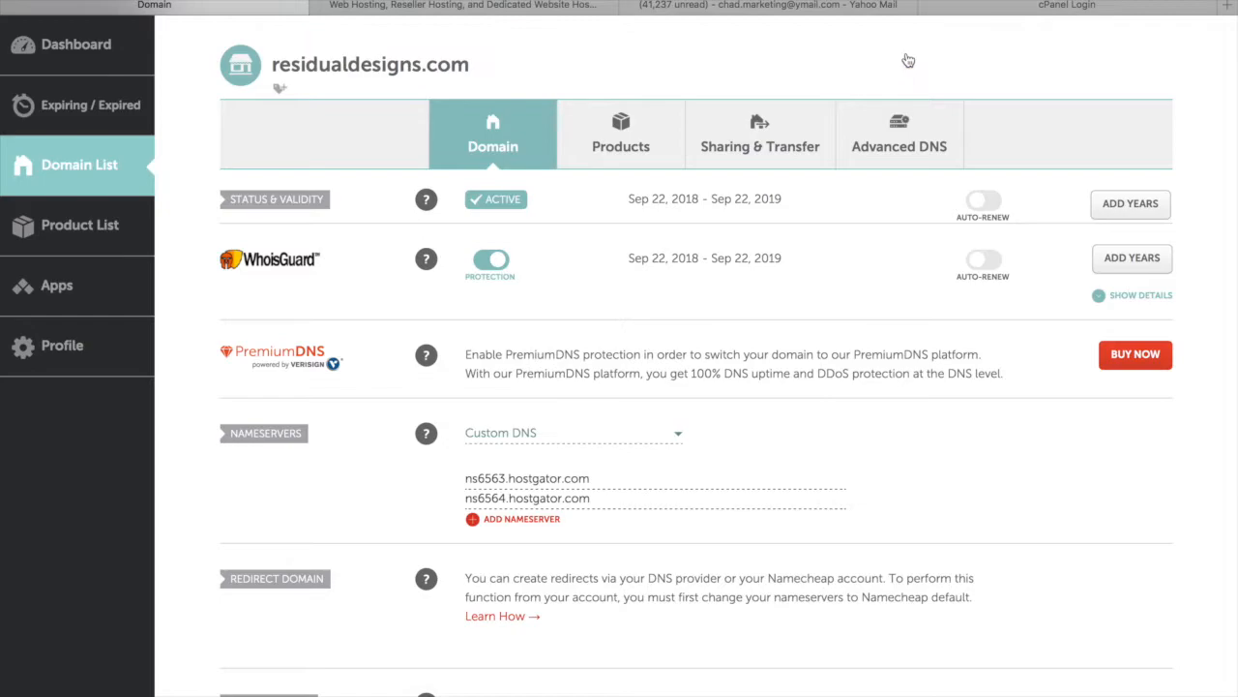
click(9, 6)
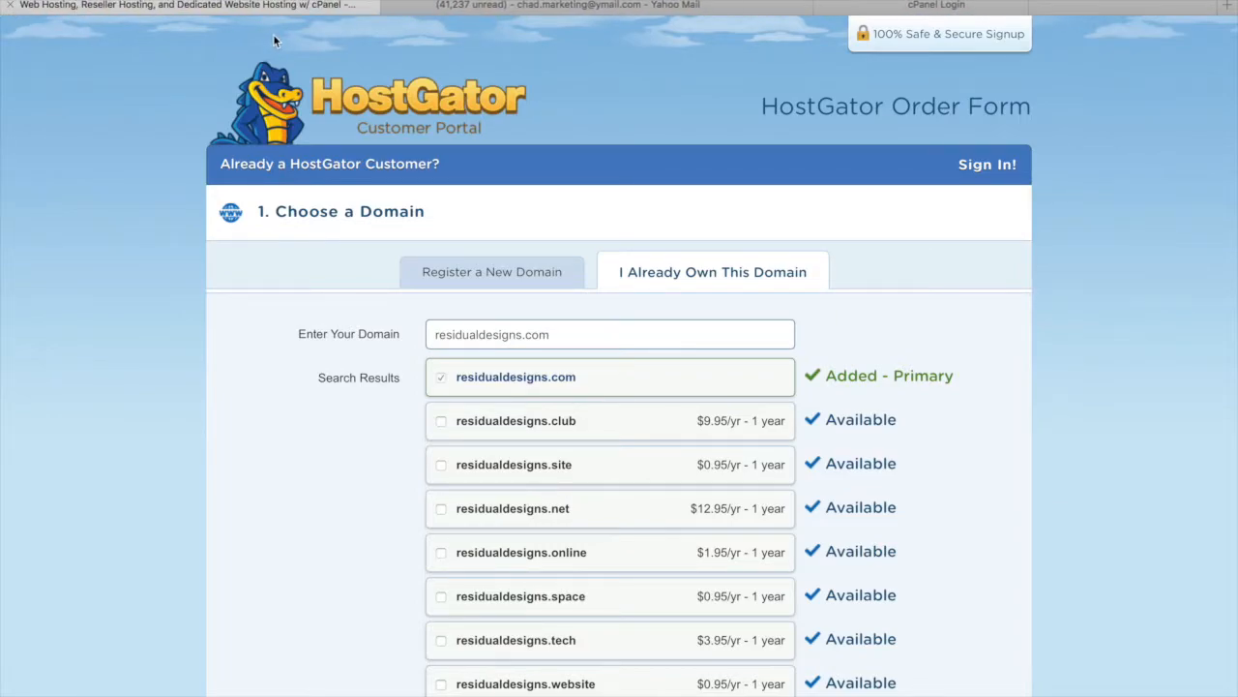
Sign in to HostGator cPanel with the saved hosting account login, checking the hosting e-mail for details
click(553, 8)
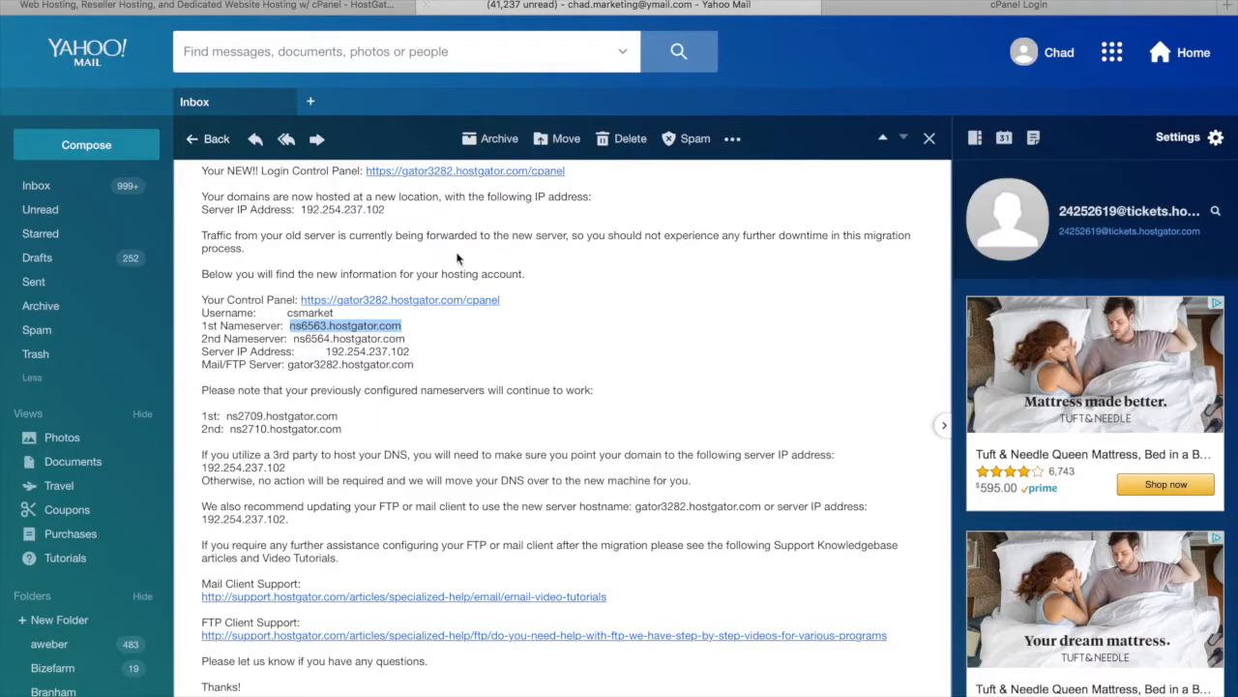
click(937, 9)
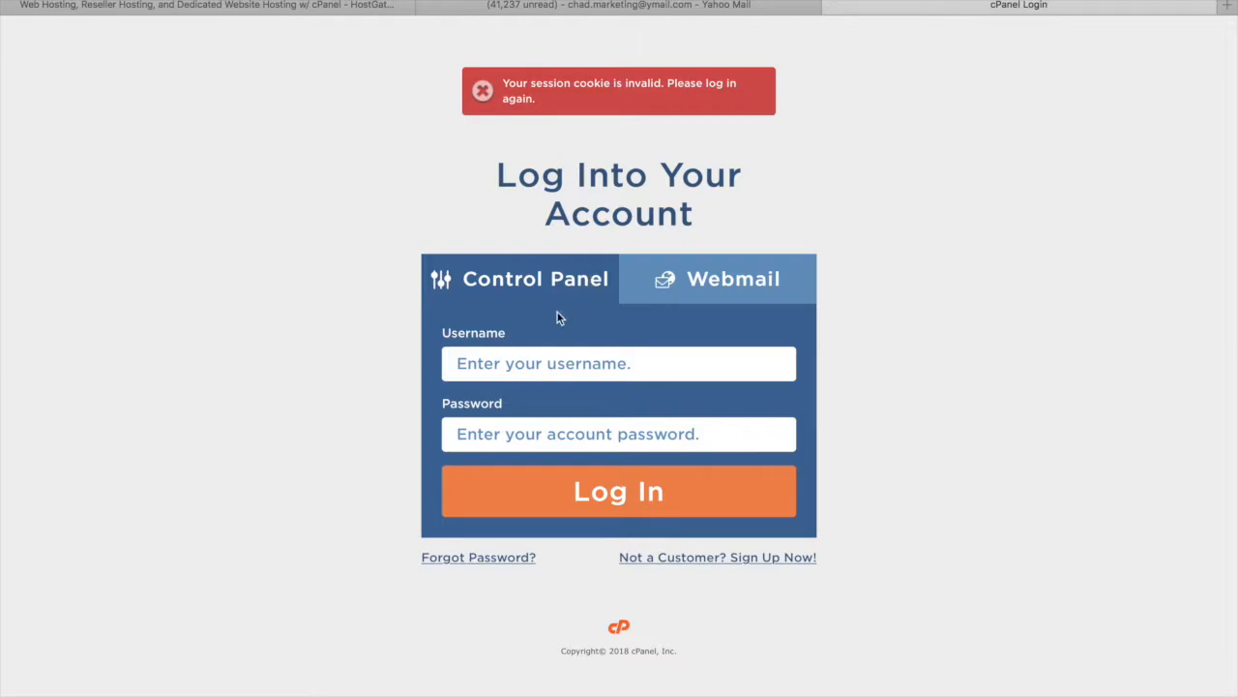
click(547, 359)
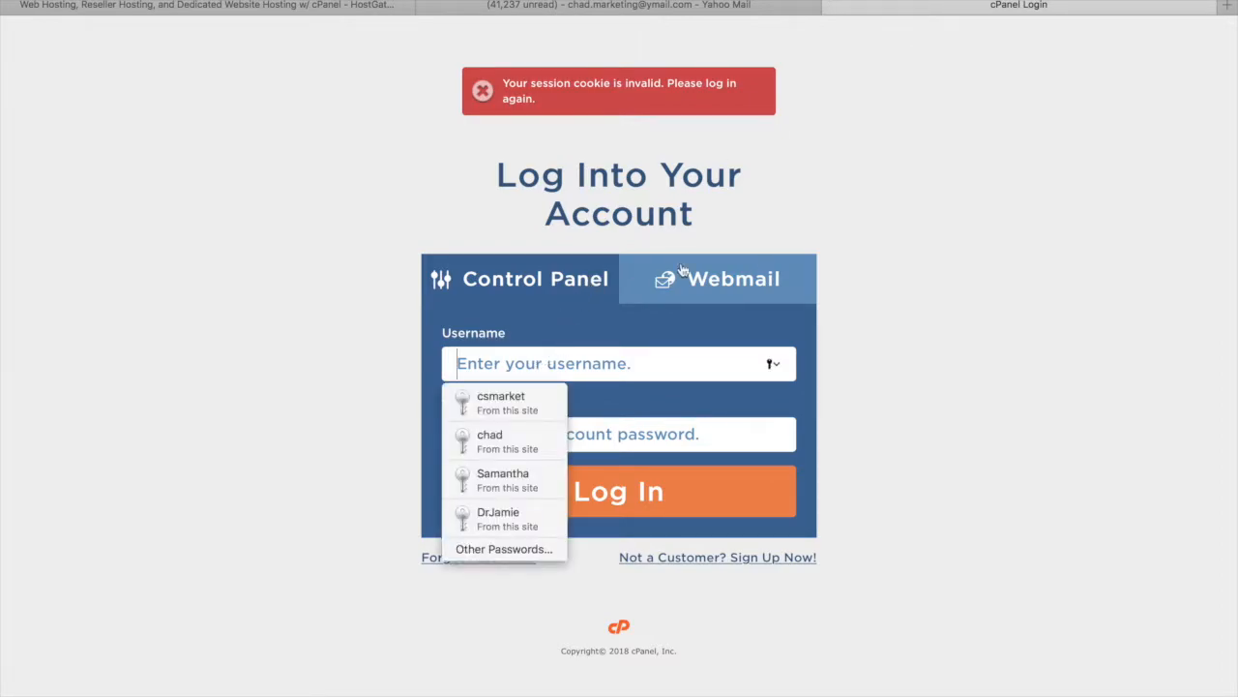
click(1028, 341)
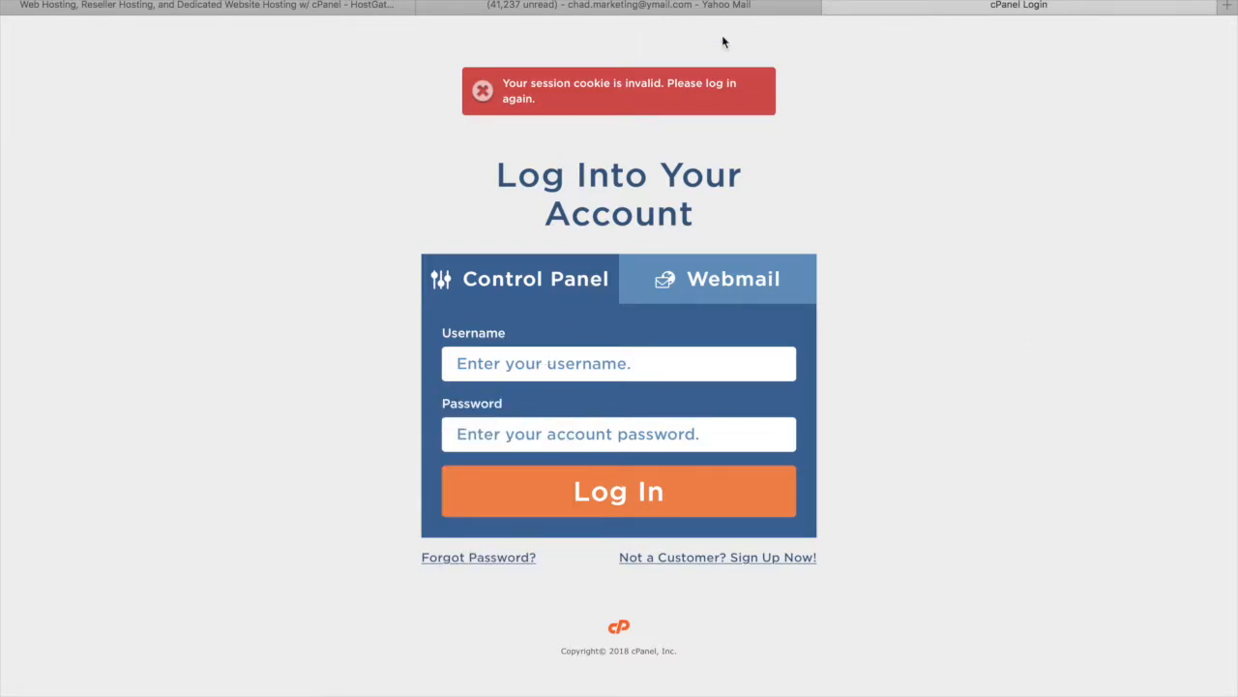
click(488, 363)
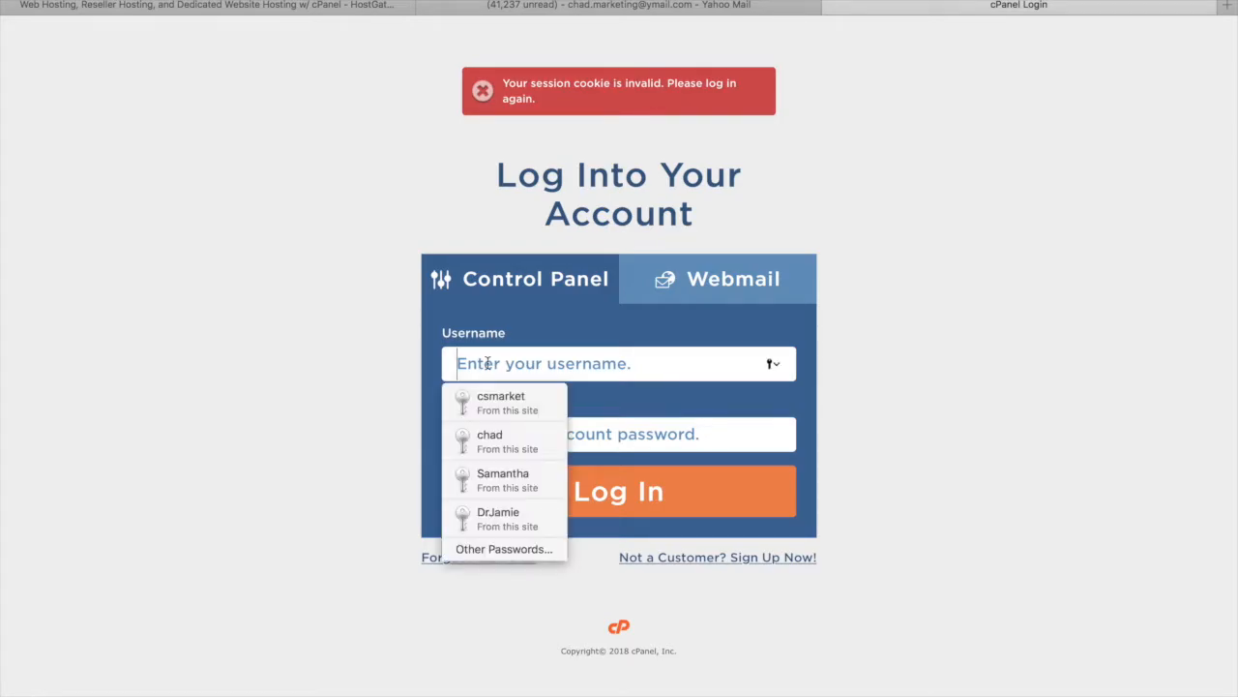
click(491, 399)
click(729, 6)
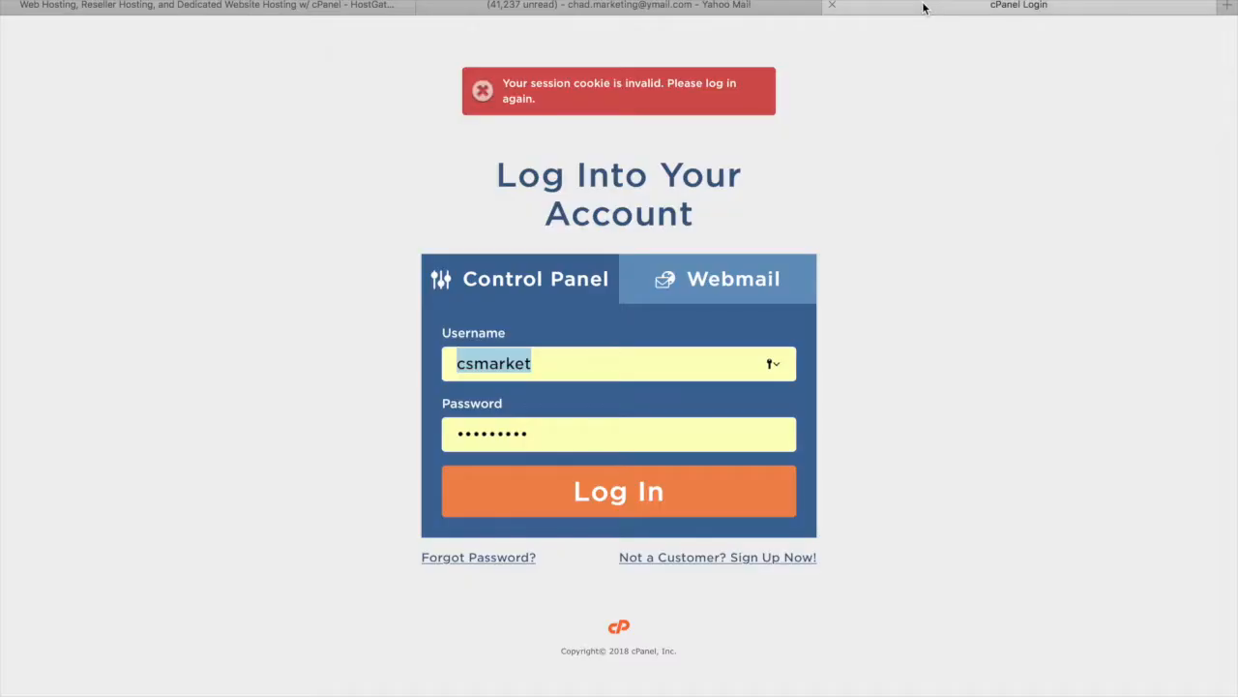
click(920, 8)
click(562, 495)
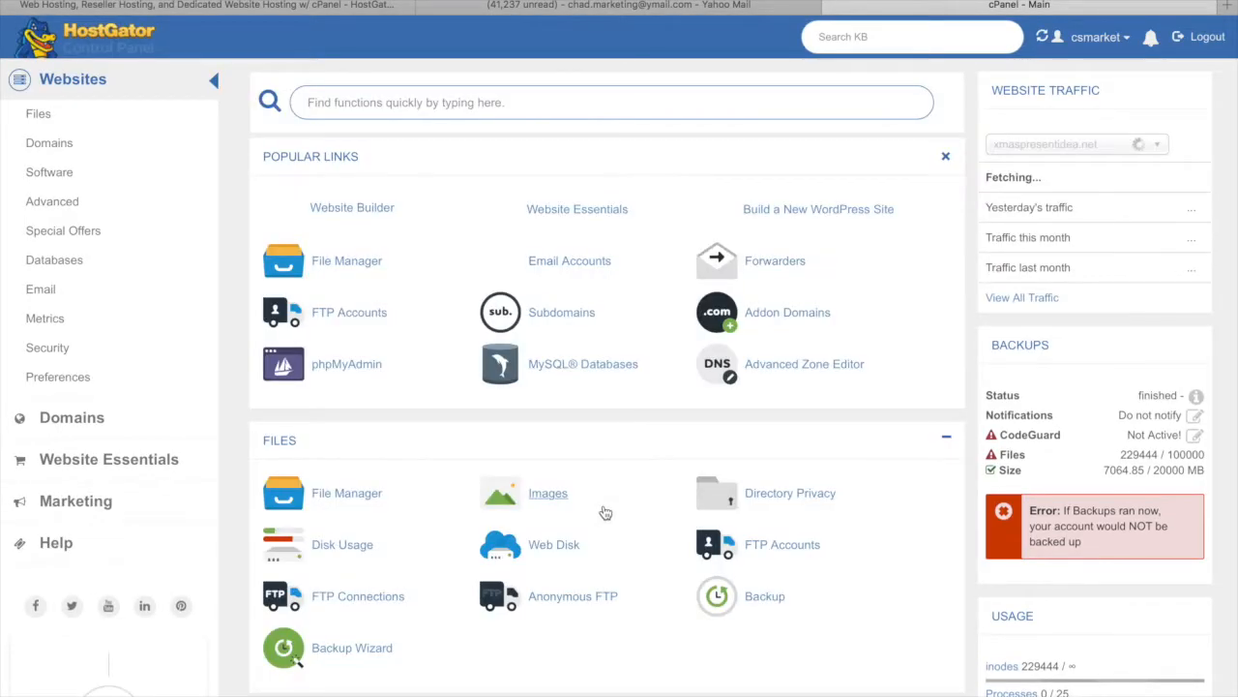
scroll(576, 573, down, 1)
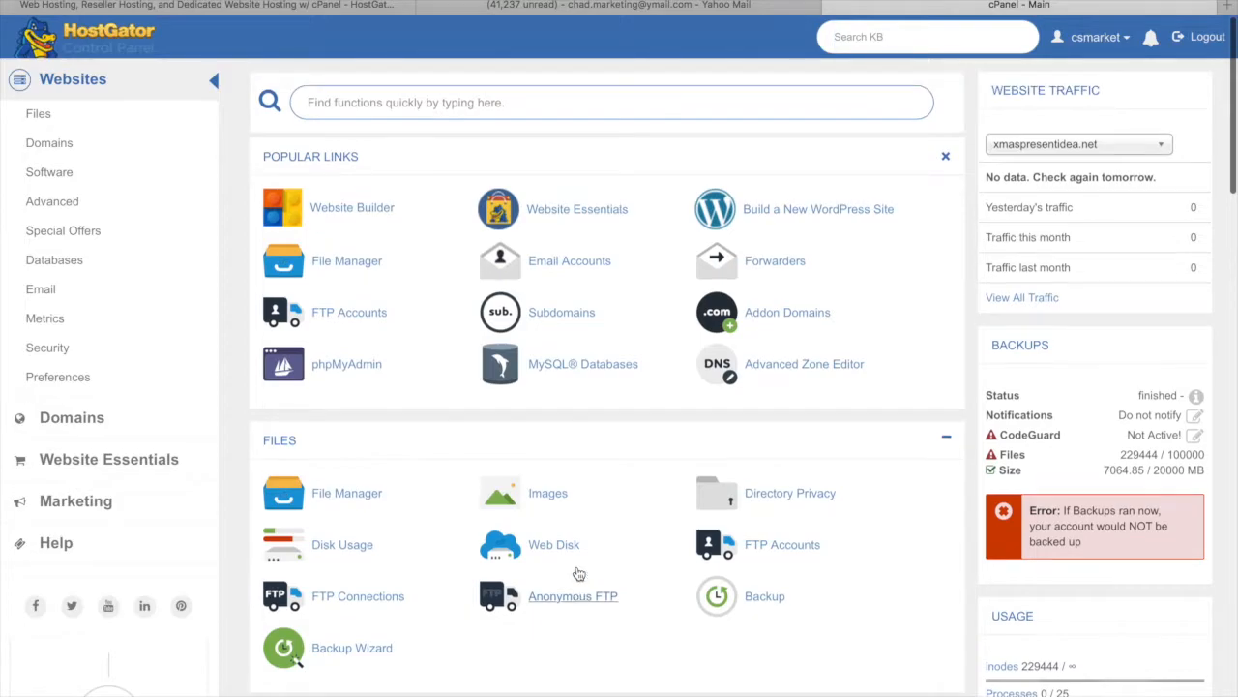
scroll(577, 573, down, 5)
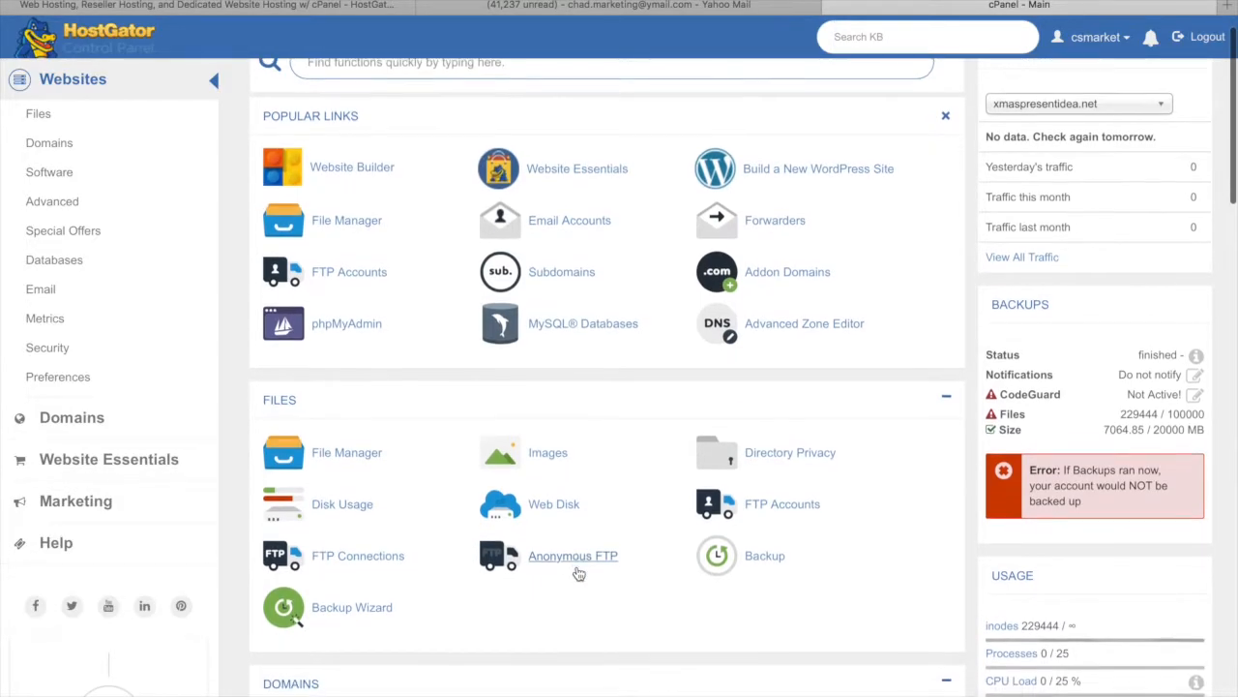
scroll(578, 574, down, 12)
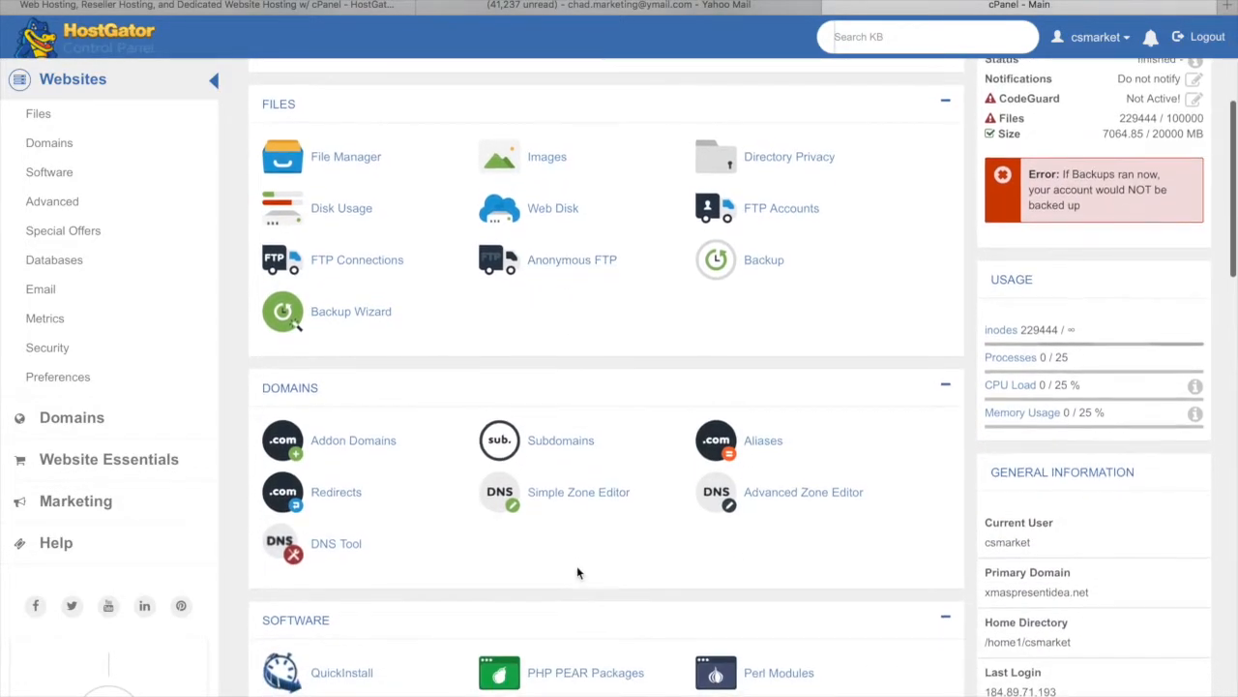
scroll(578, 567, down, 10)
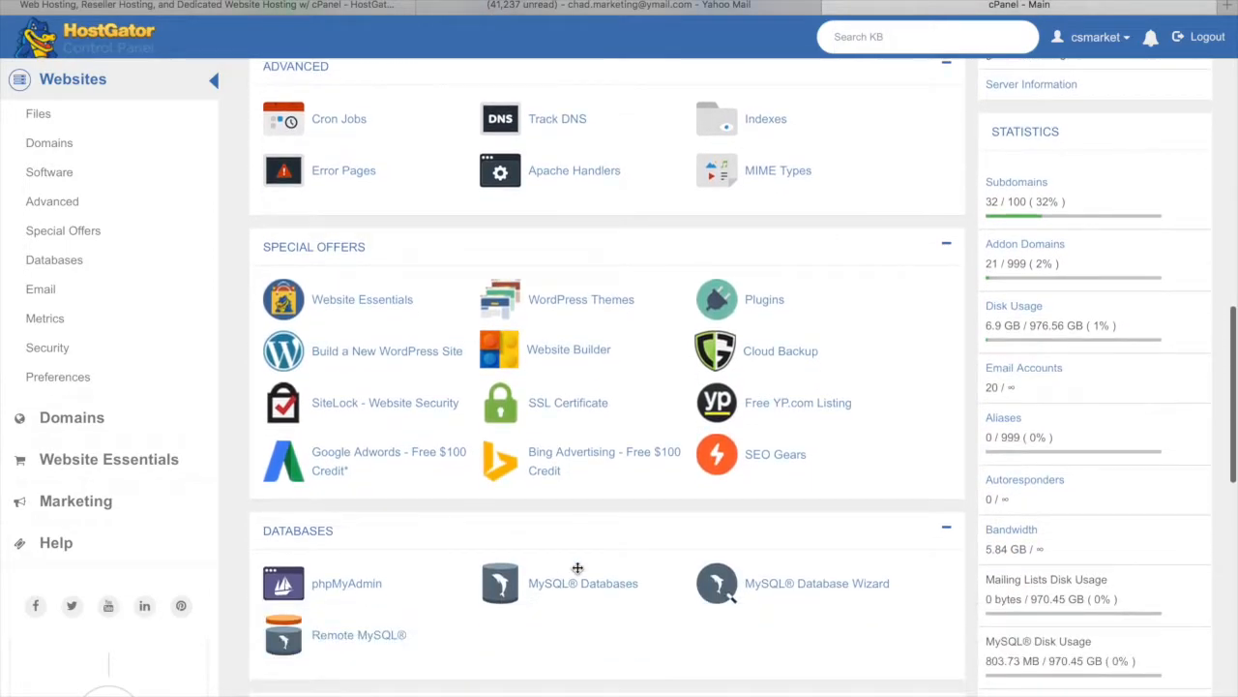
scroll(578, 568, down, 8)
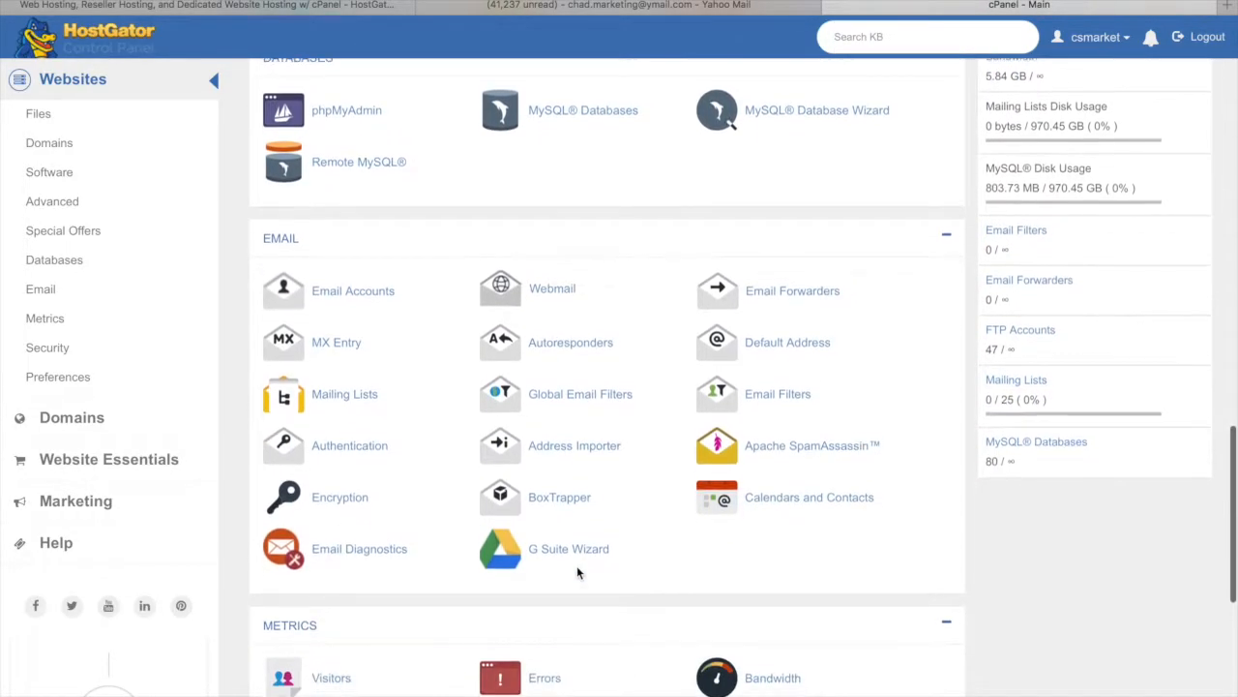
scroll(578, 572, up, 20)
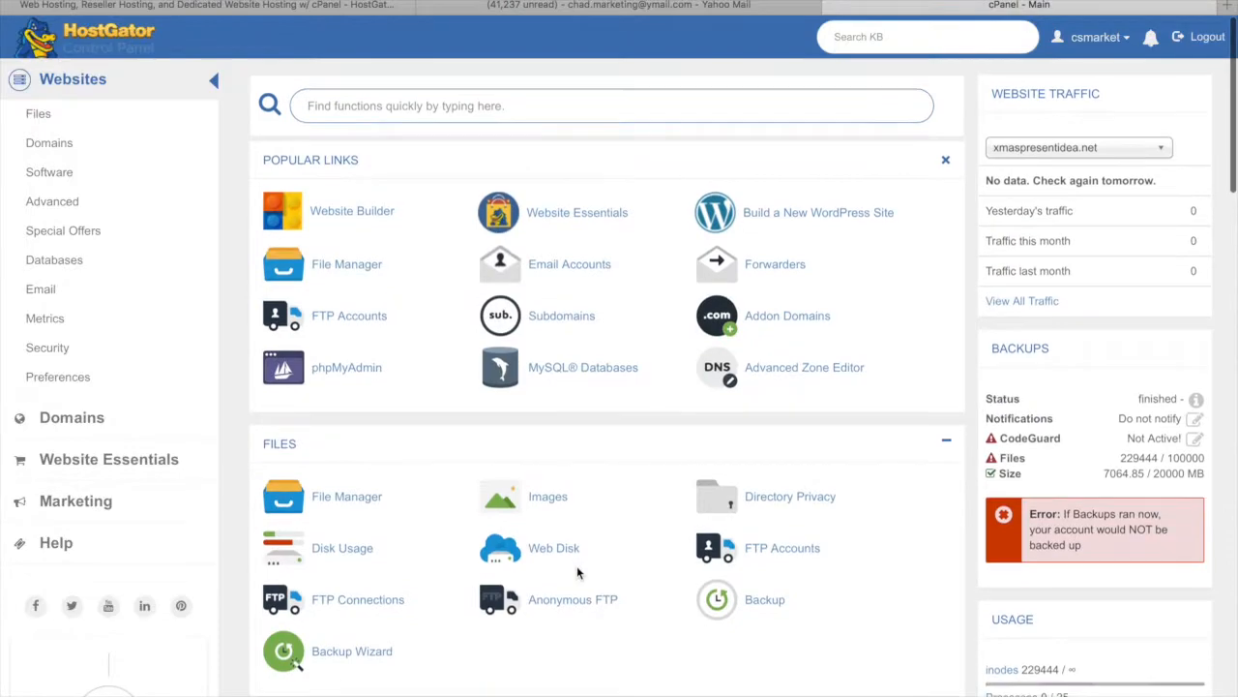
click(426, 106)
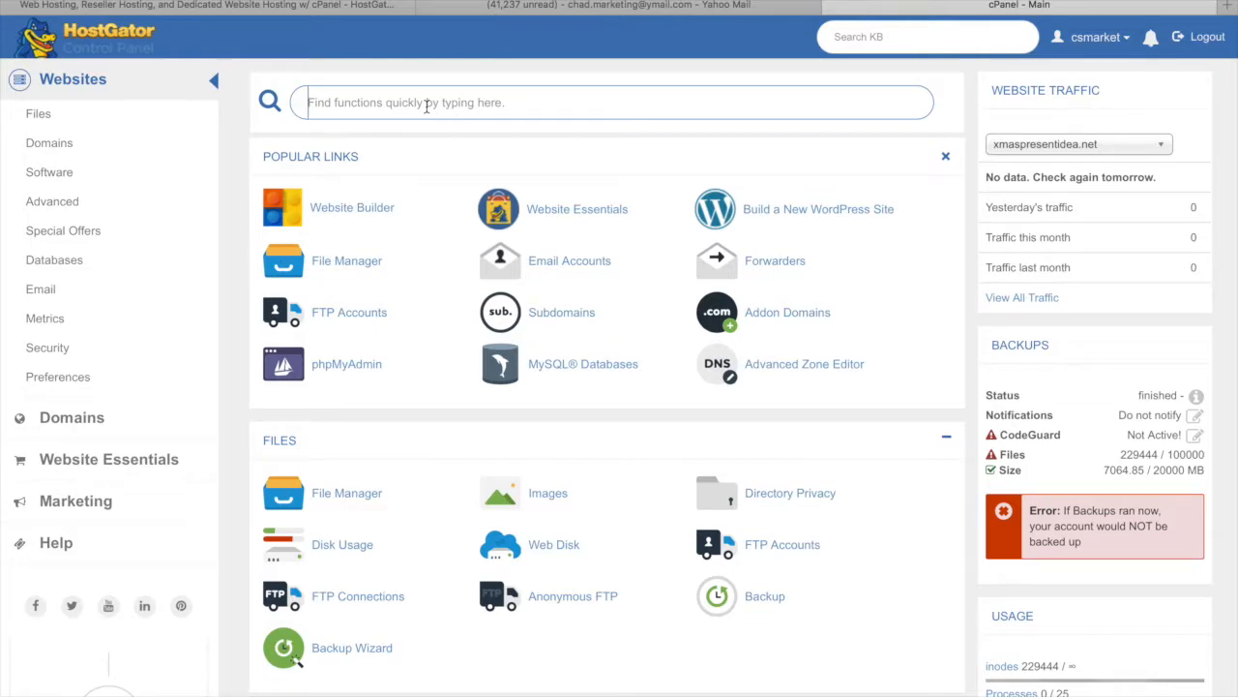
Find Addon Domains through a 'domain' search and start entering residualdesigns.com as the new domain
text(domain)
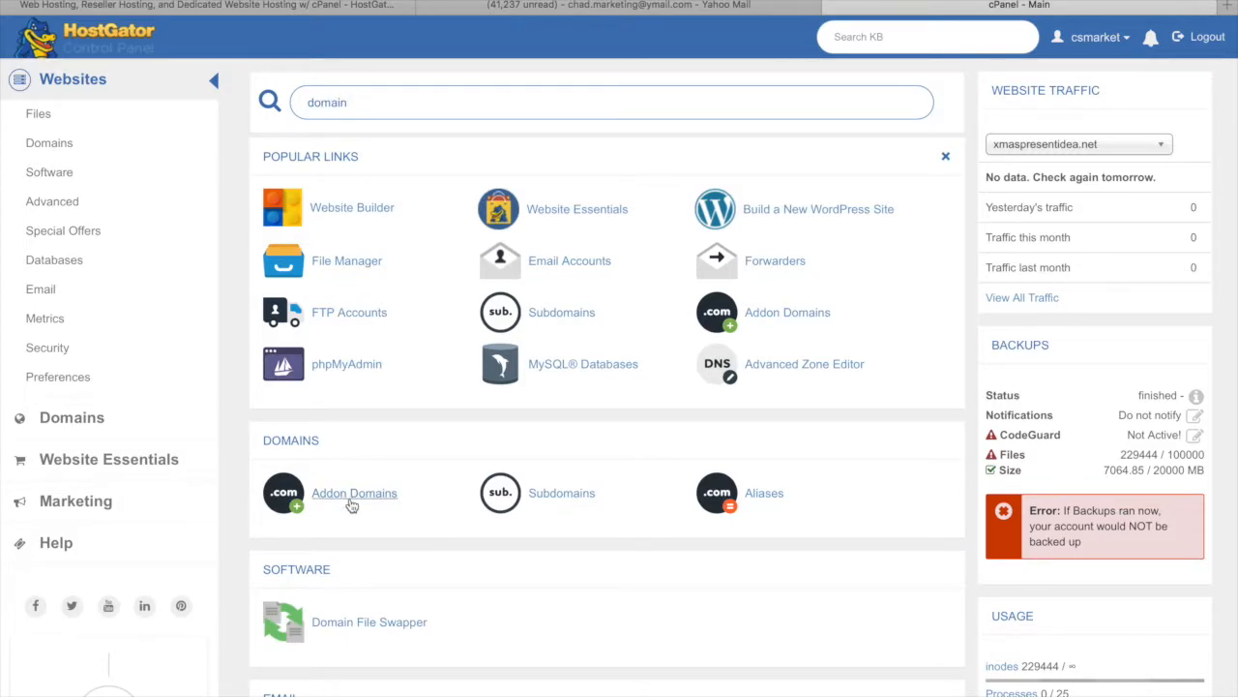
click(407, 494)
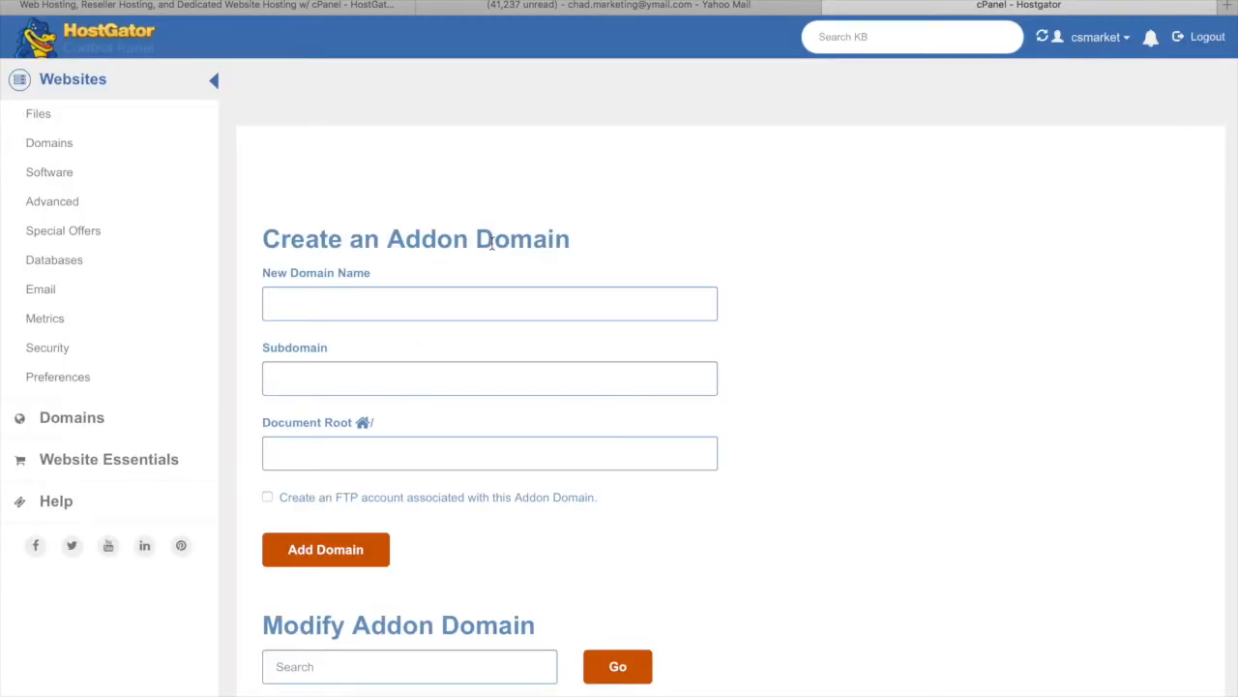
click(410, 331)
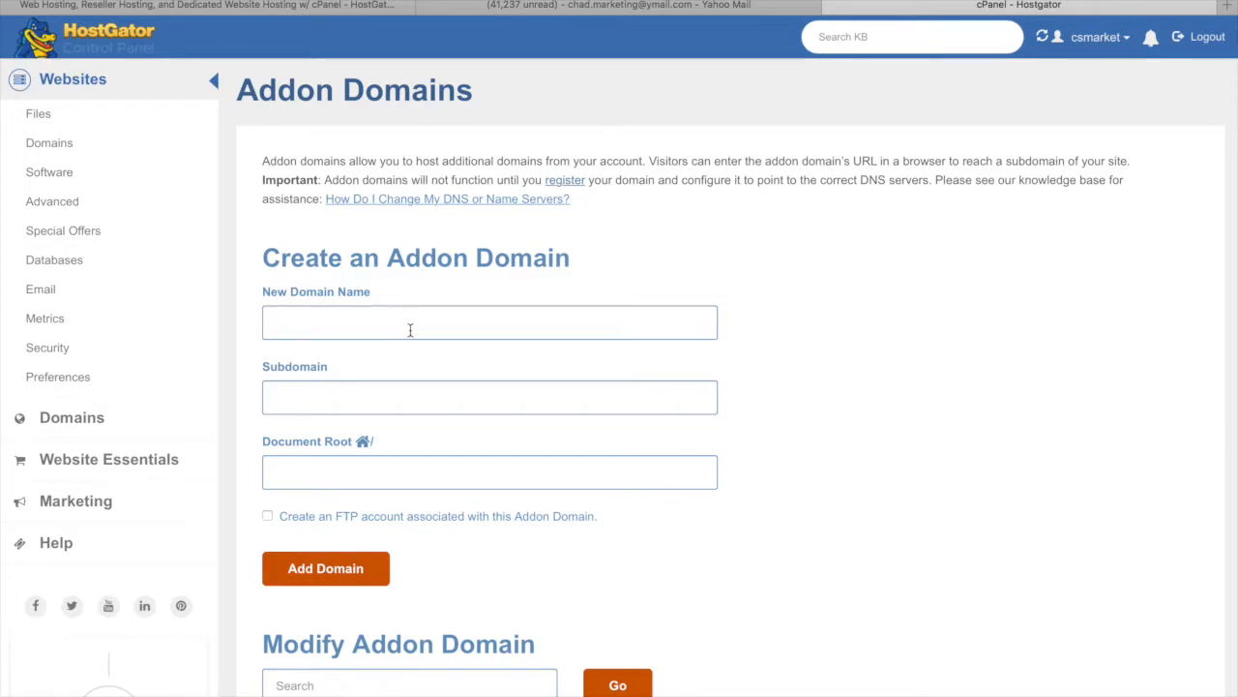
text(res)
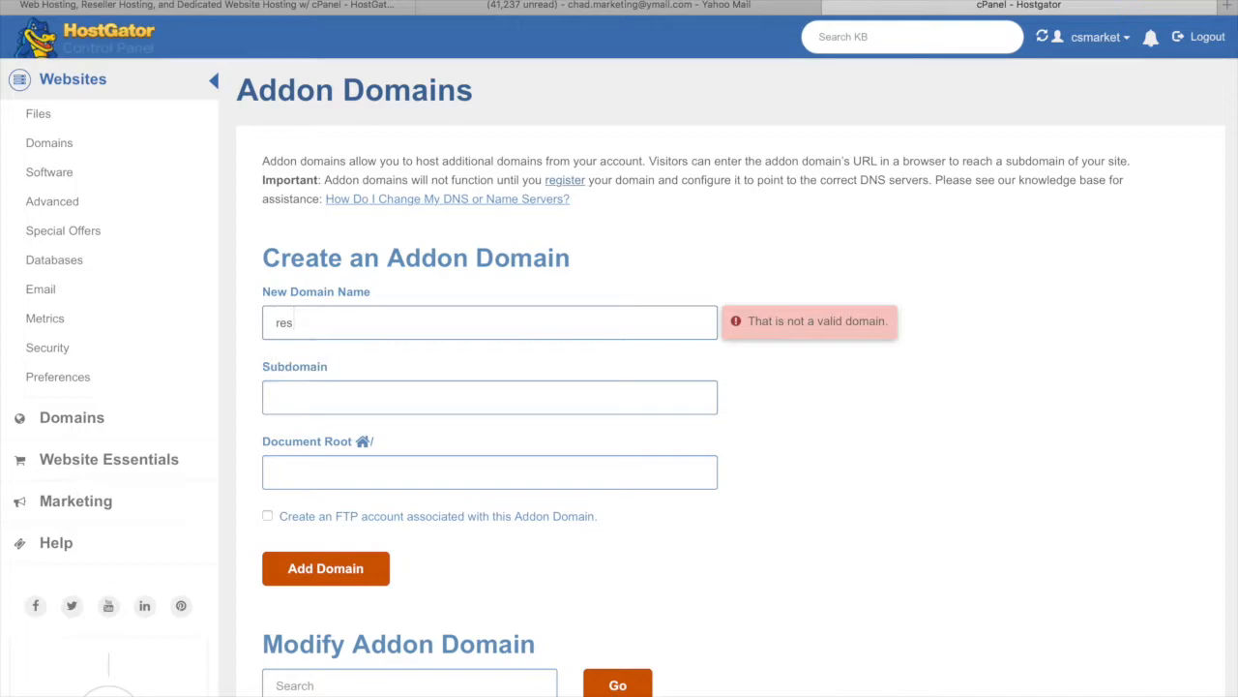
text(idualdesigns.com)
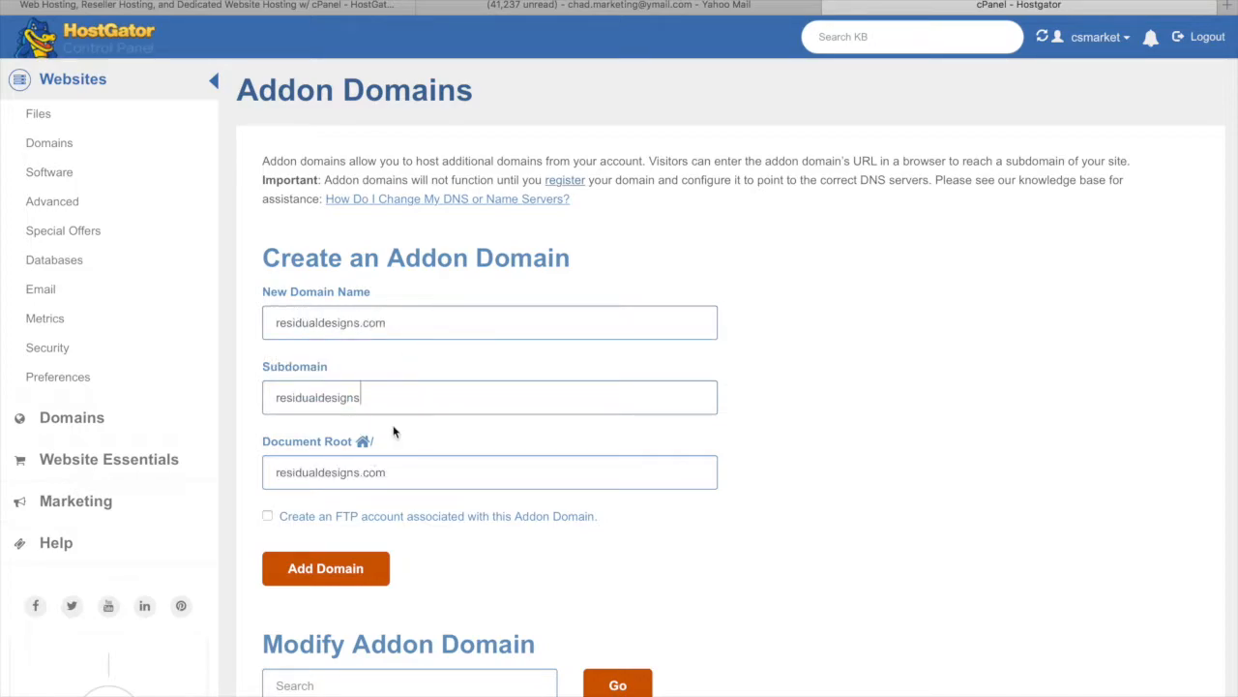
Complete the addon domain form with subdomain residualdesigns and document root residualdesigns.com
scroll(395, 434, down, 1)
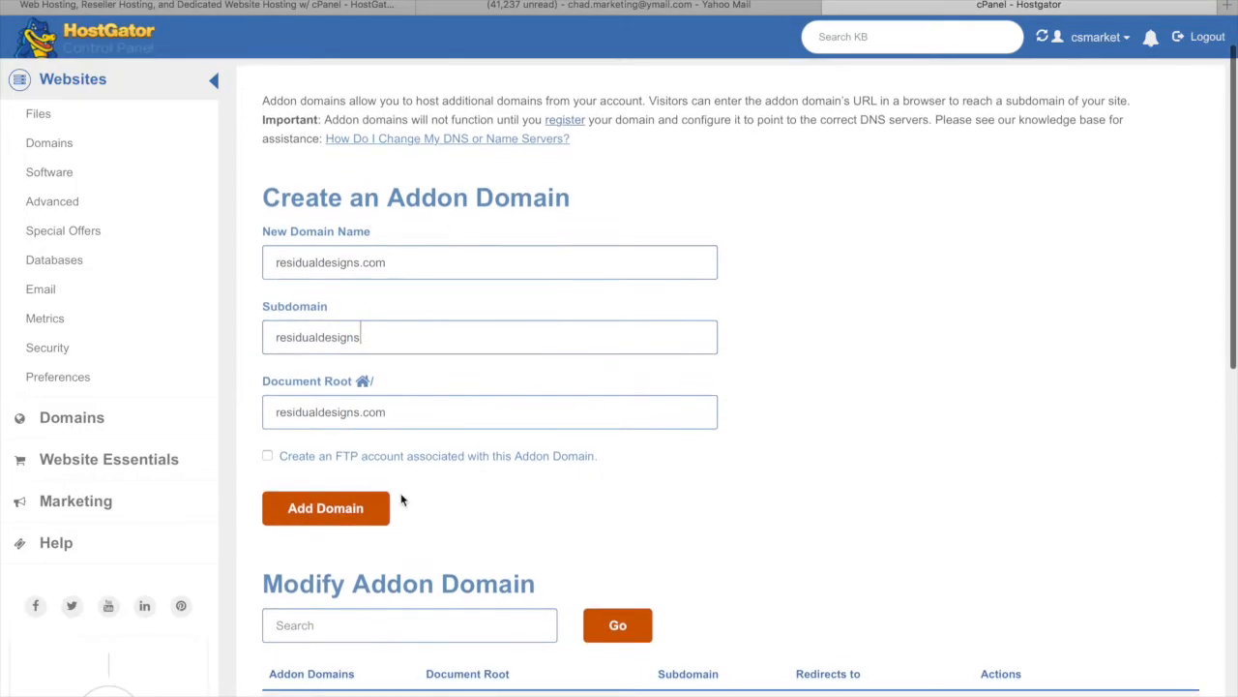
click(416, 253)
double_click(370, 338)
click(442, 434)
scroll(427, 437, down, 1)
scroll(427, 438, down, 2)
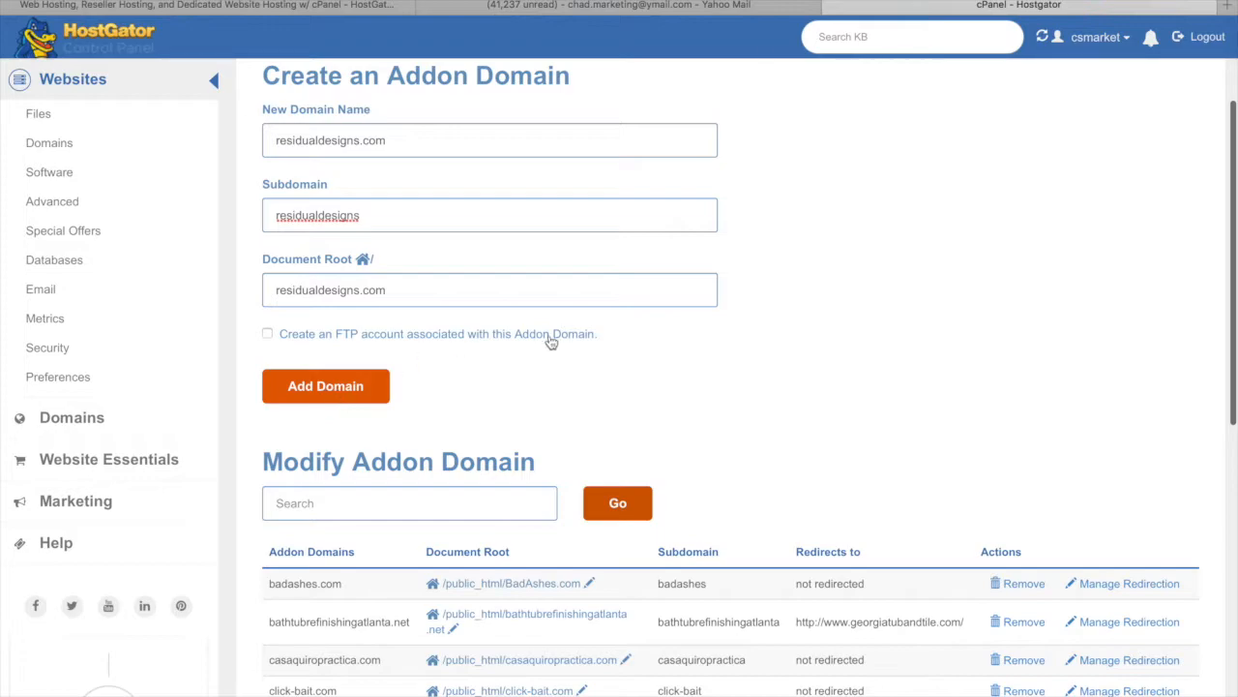
scroll(414, 397, down, 1)
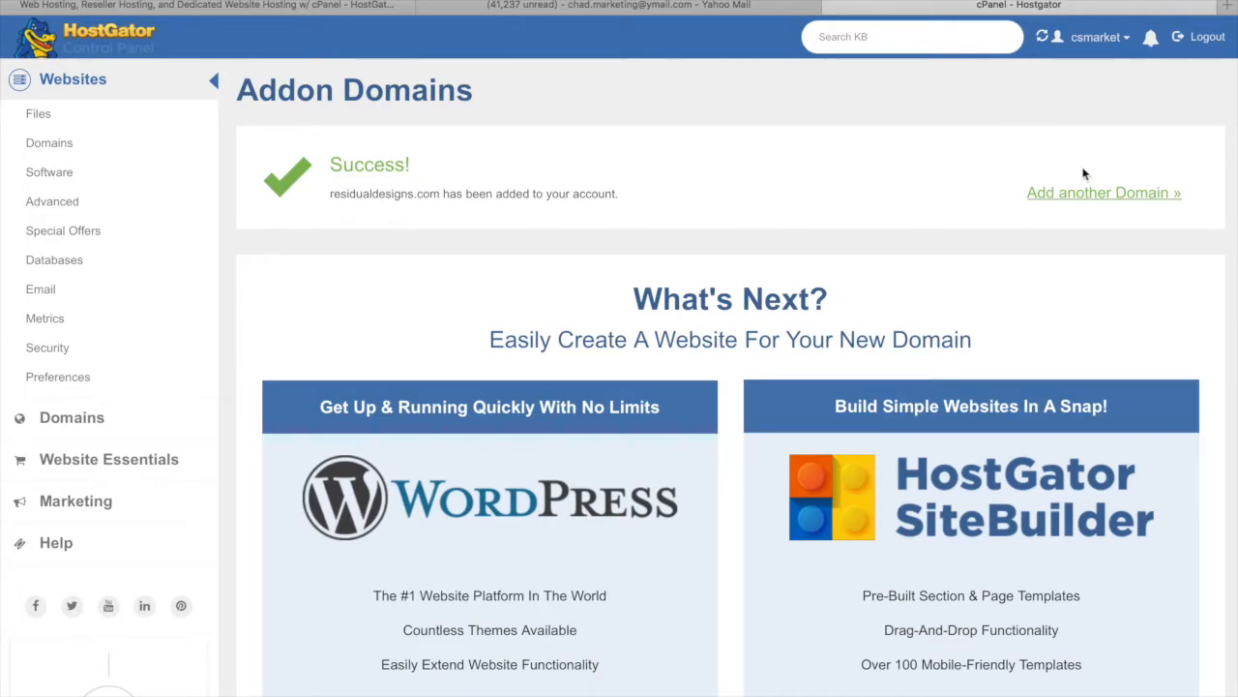
Review the addon domain success page, then go back to cPanel Main via the HostGator logo
scroll(583, 276, down, 1)
scroll(583, 276, down, 1)
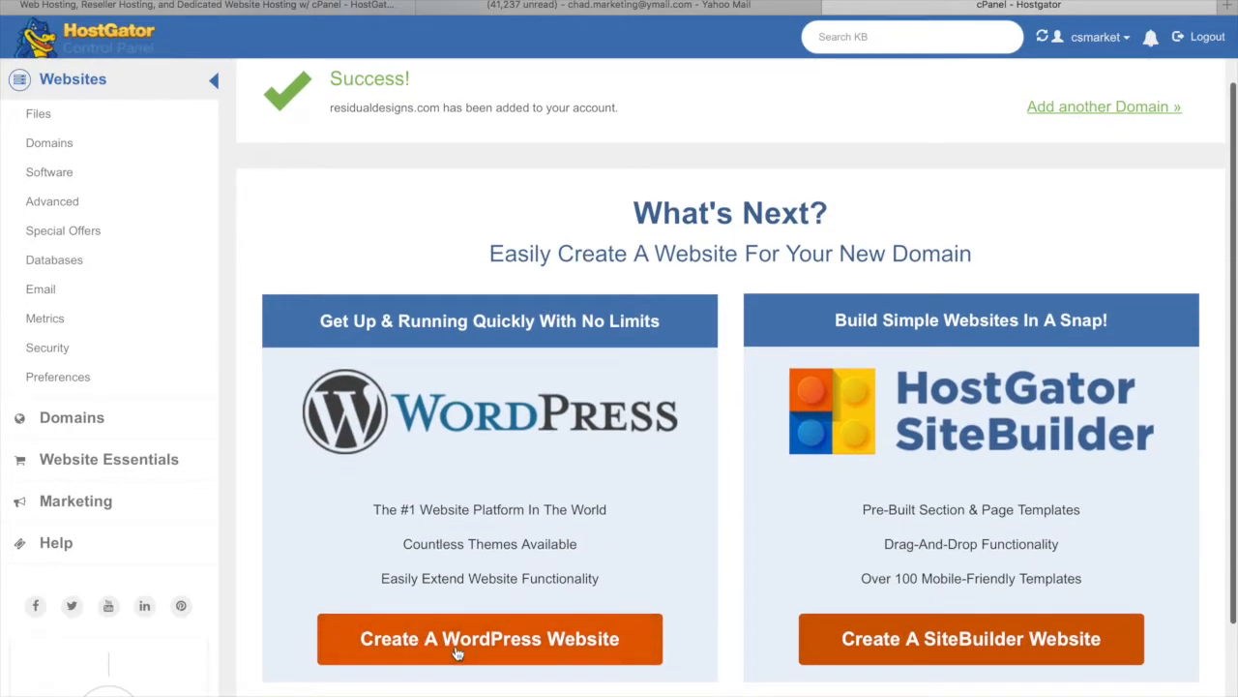
scroll(456, 650, down, 1)
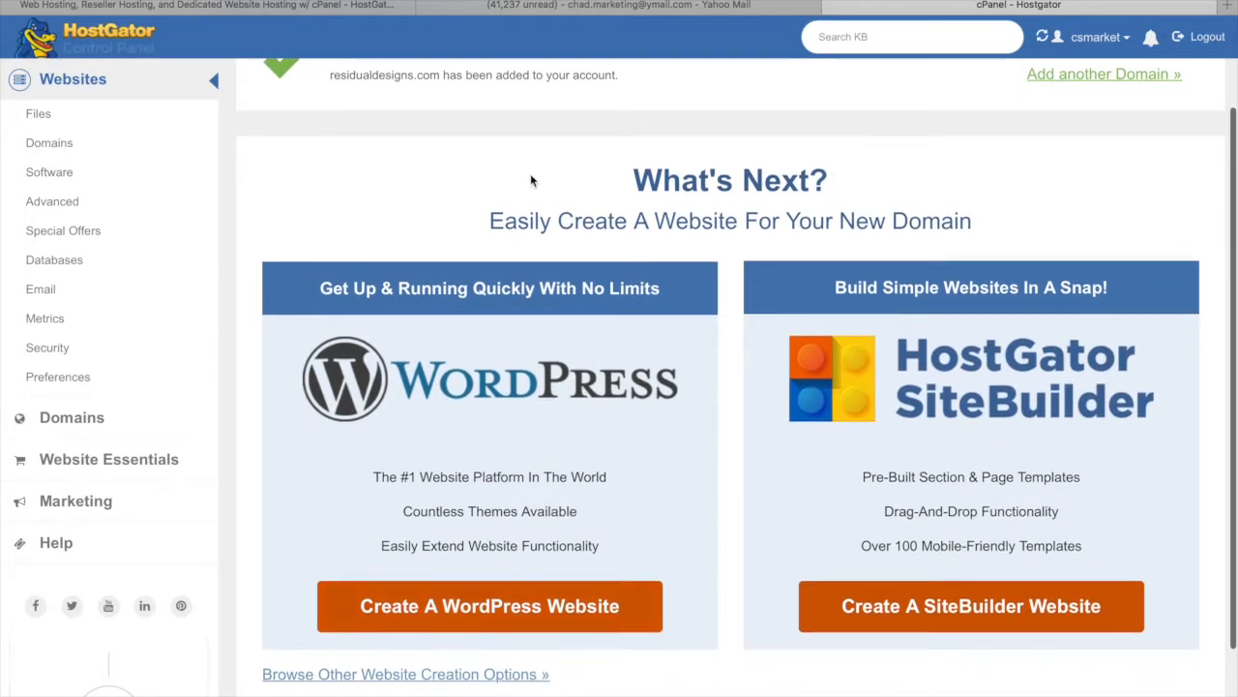
scroll(530, 180, up, 3)
scroll(497, 487, down, 5)
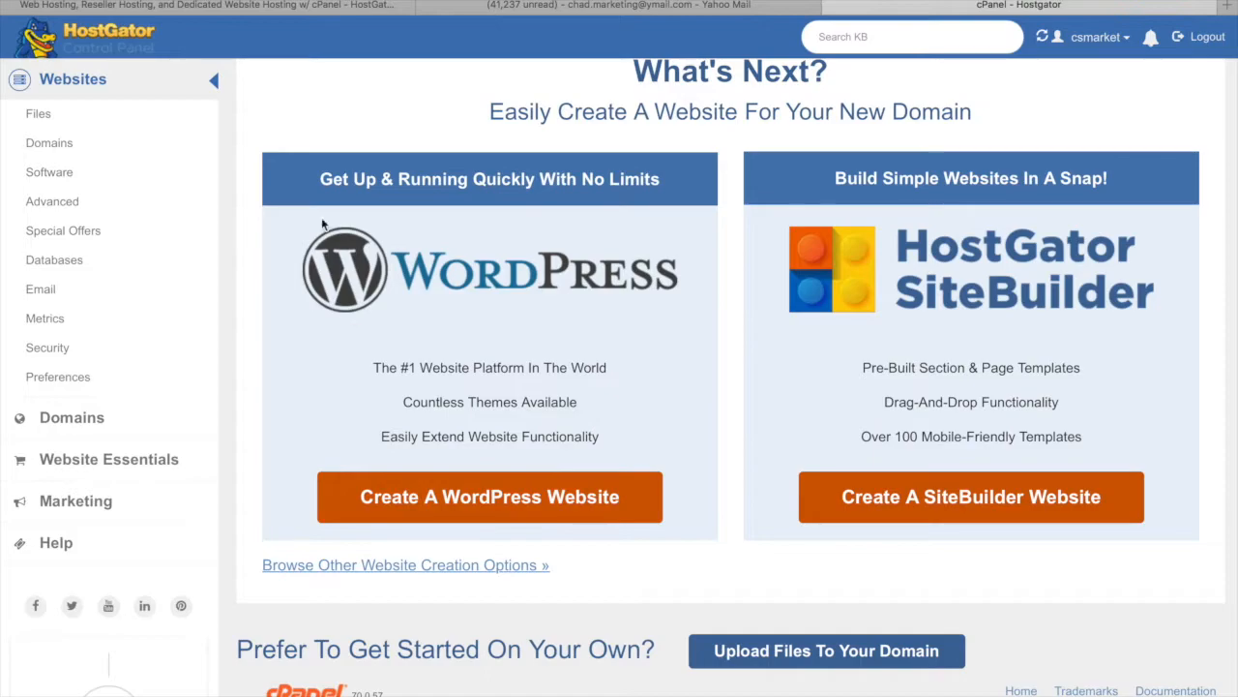
click(116, 34)
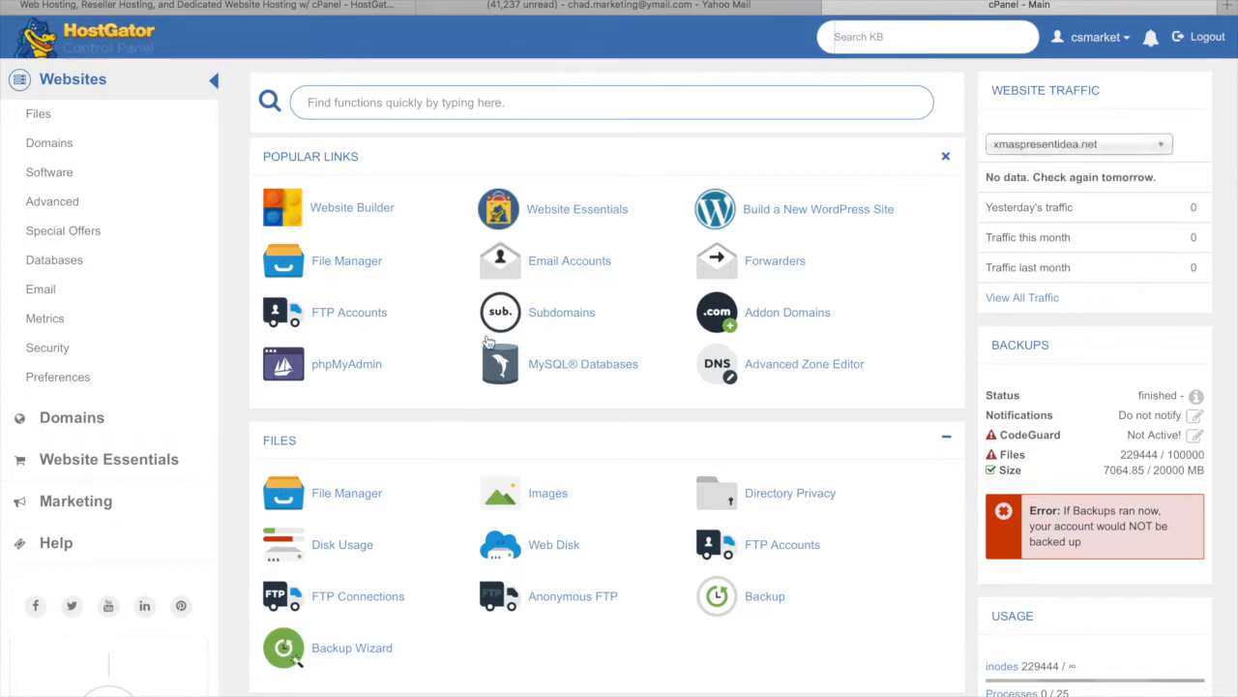
Start building a new WordPress site and choose residualdesigns.com as the installation domain
click(811, 213)
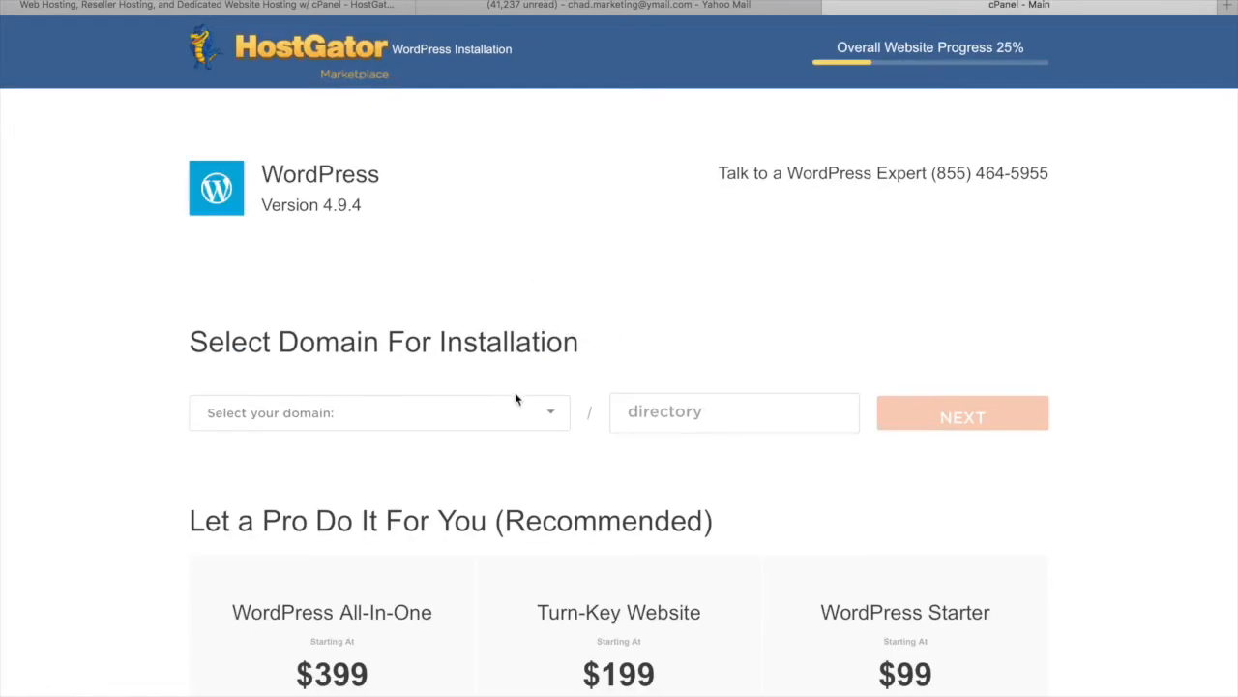
click(544, 413)
scroll(498, 521, down, 5)
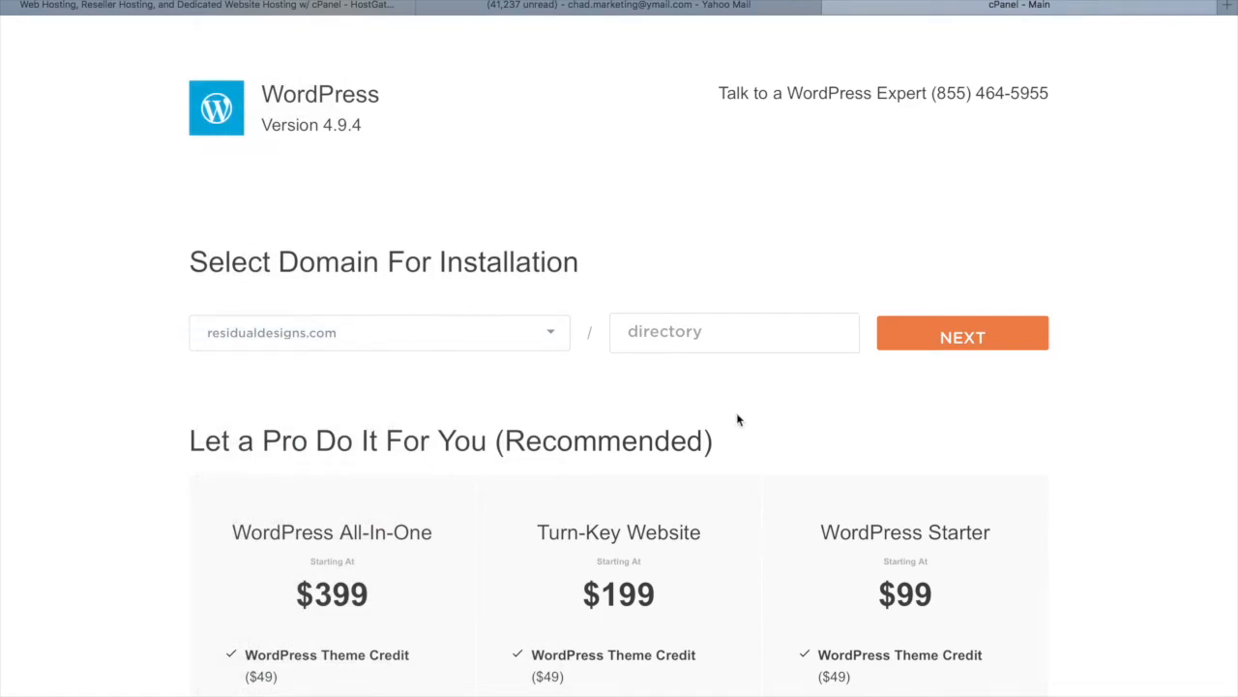
scroll(769, 362, down, 3)
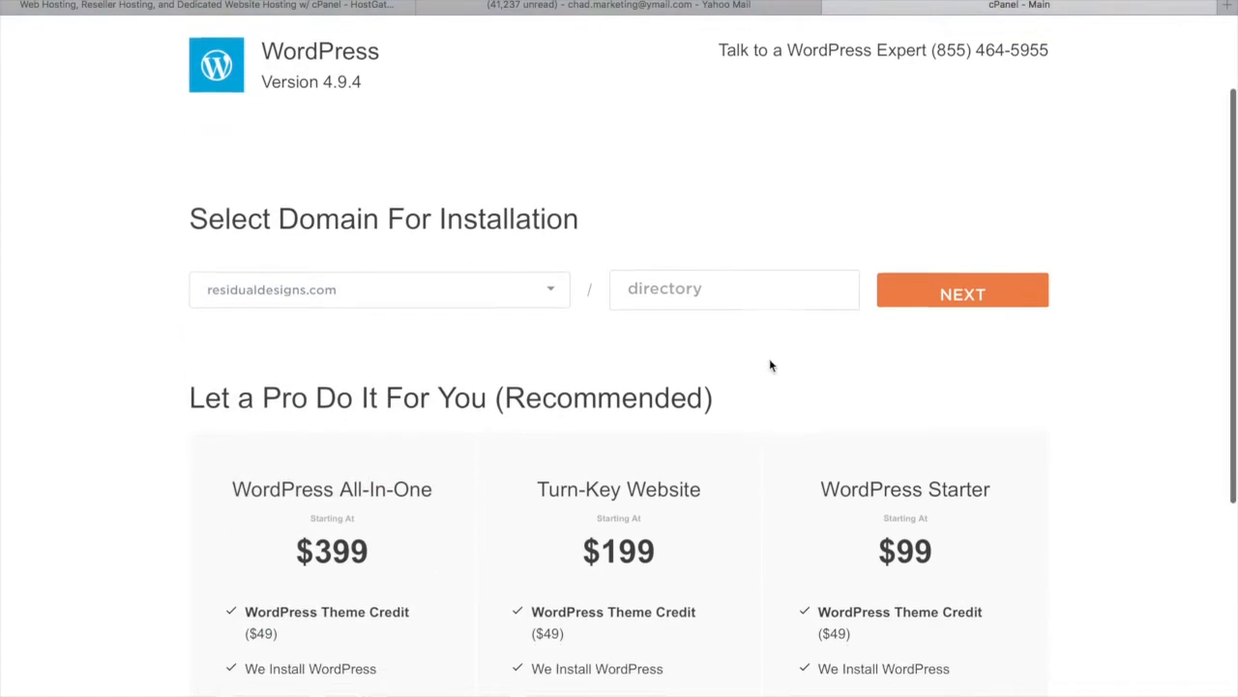
scroll(769, 448, down, 4)
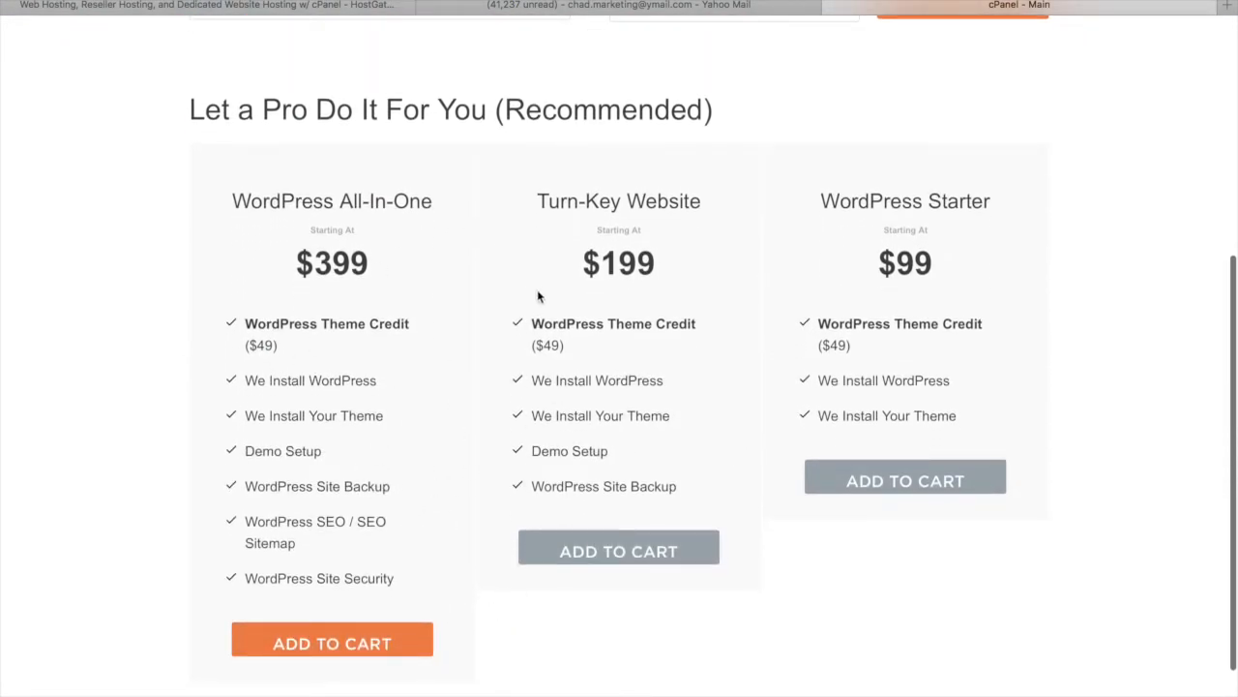
scroll(855, 264, up, 3)
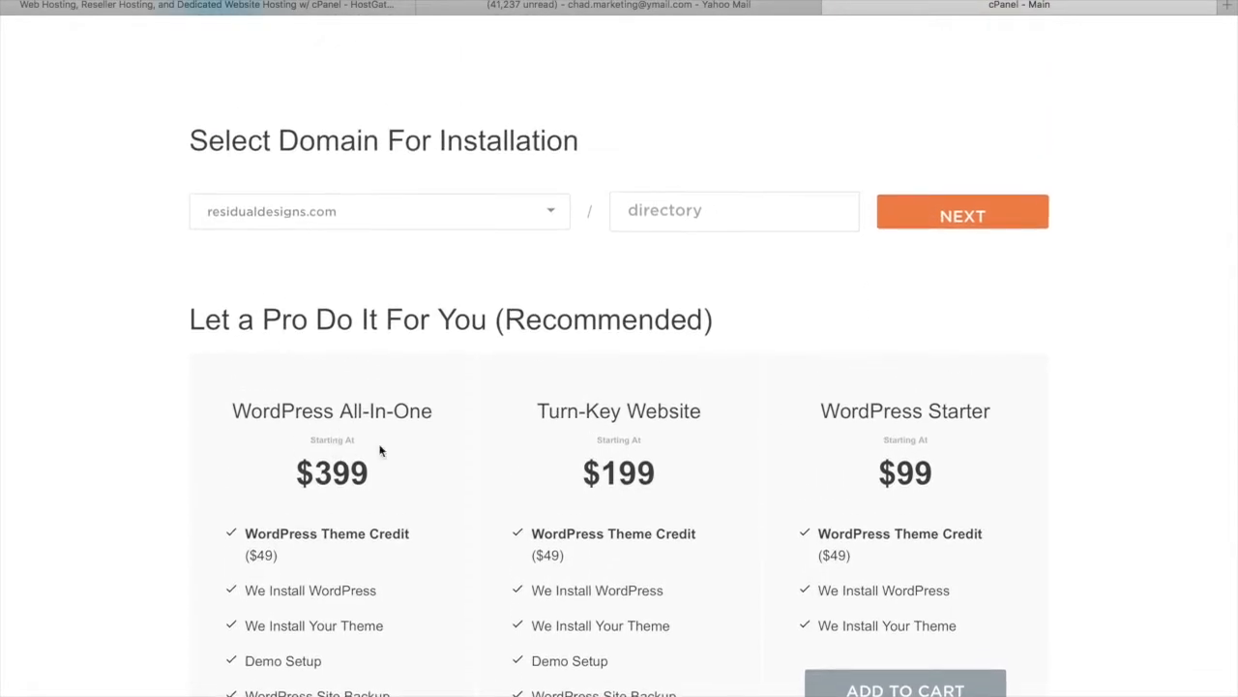
Give the WordPress install the blog title 'Residual Designs' and enter the admin username
click(1017, 226)
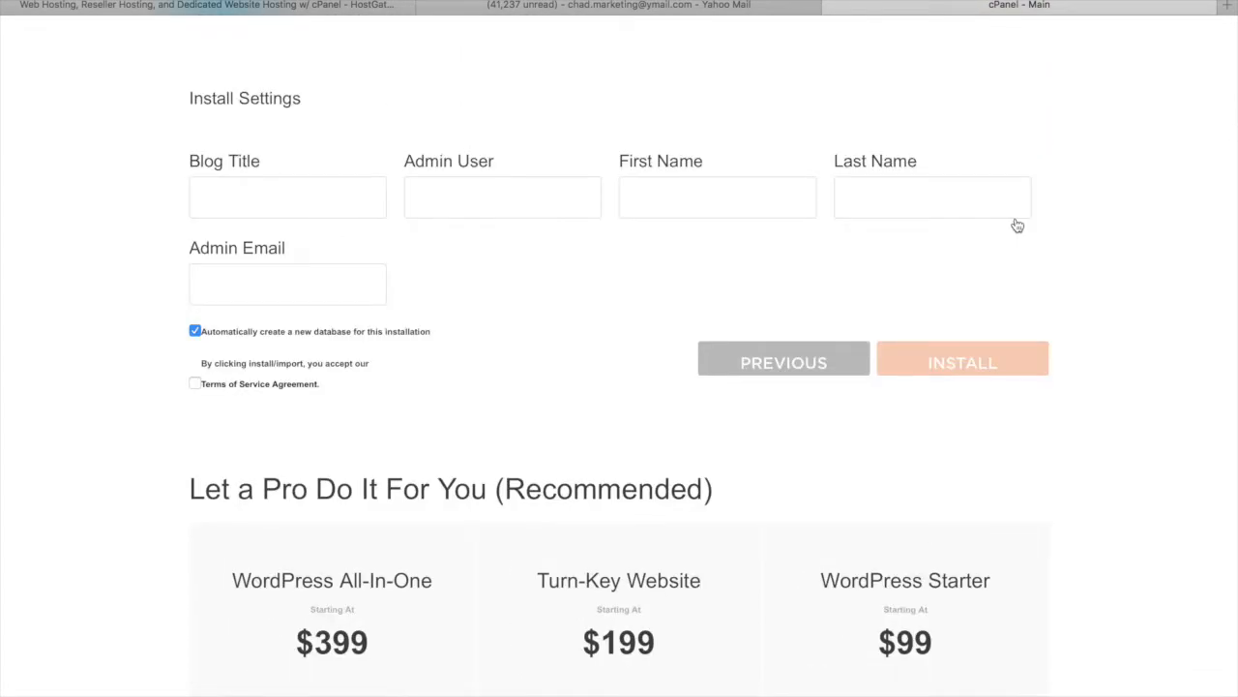
click(274, 195)
text(Red)
text(idual Design)
text(s)
key(Tab)
text(Chad)
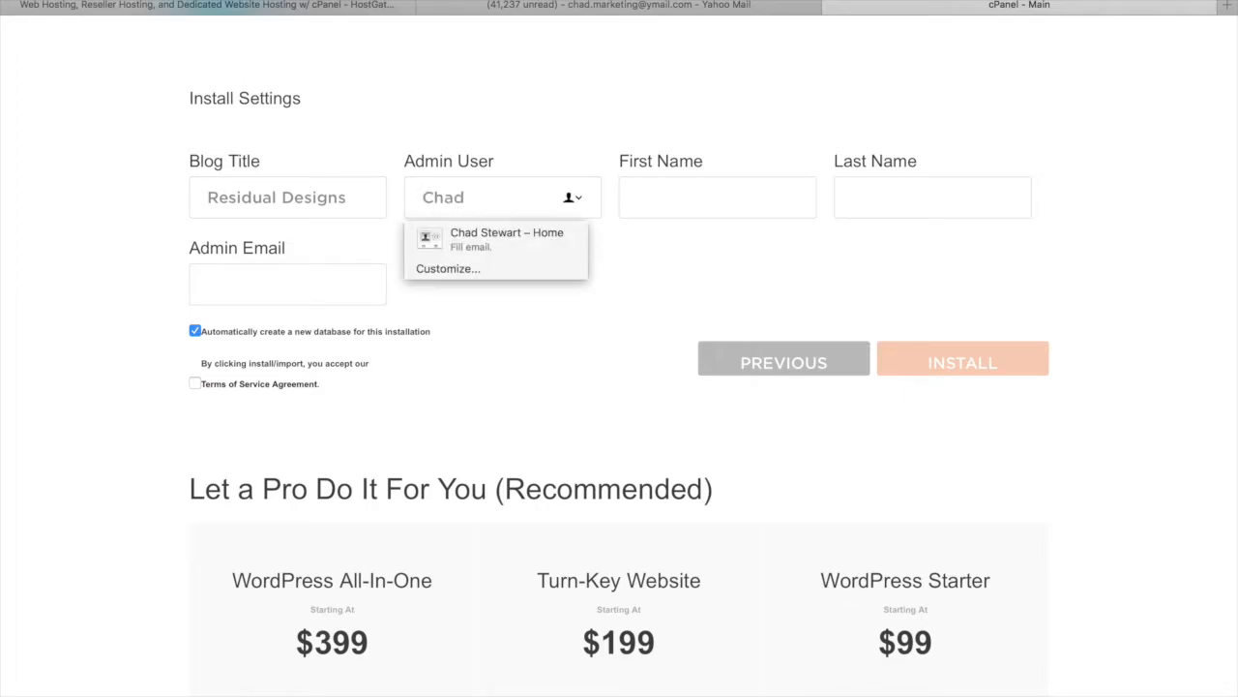
key(BackSpace)
key(BackSpace)
key(BackSpace)
key(BackSpace)
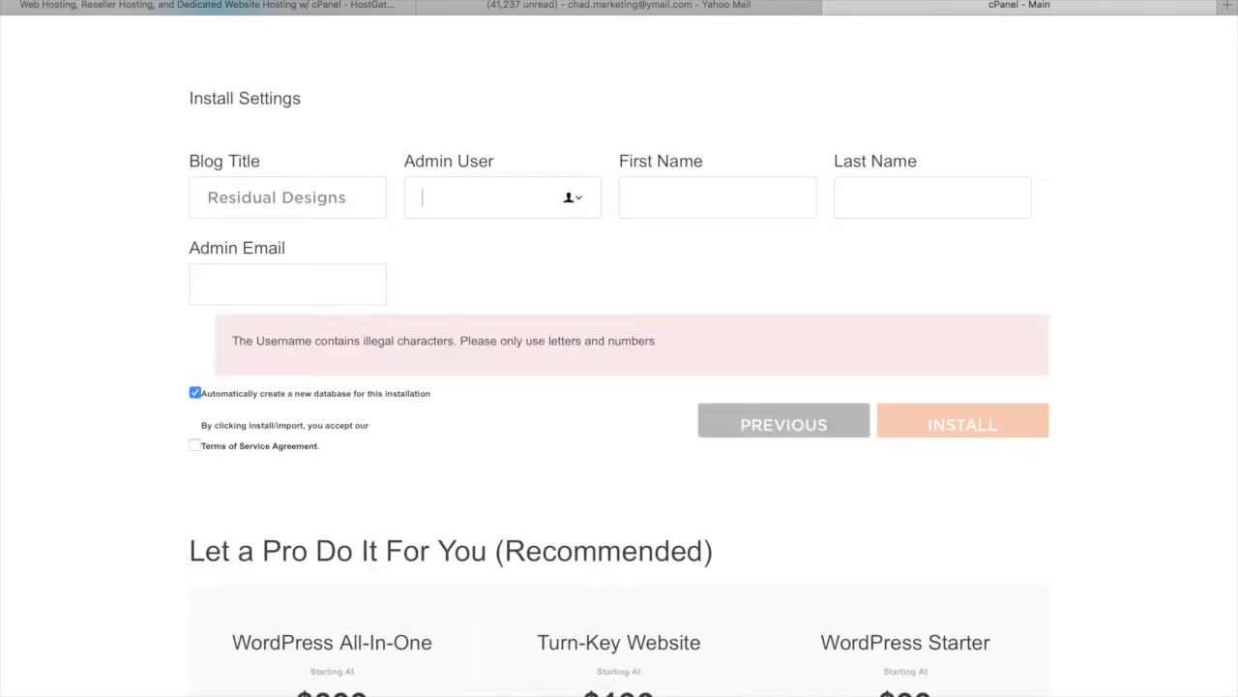
text(Chad)
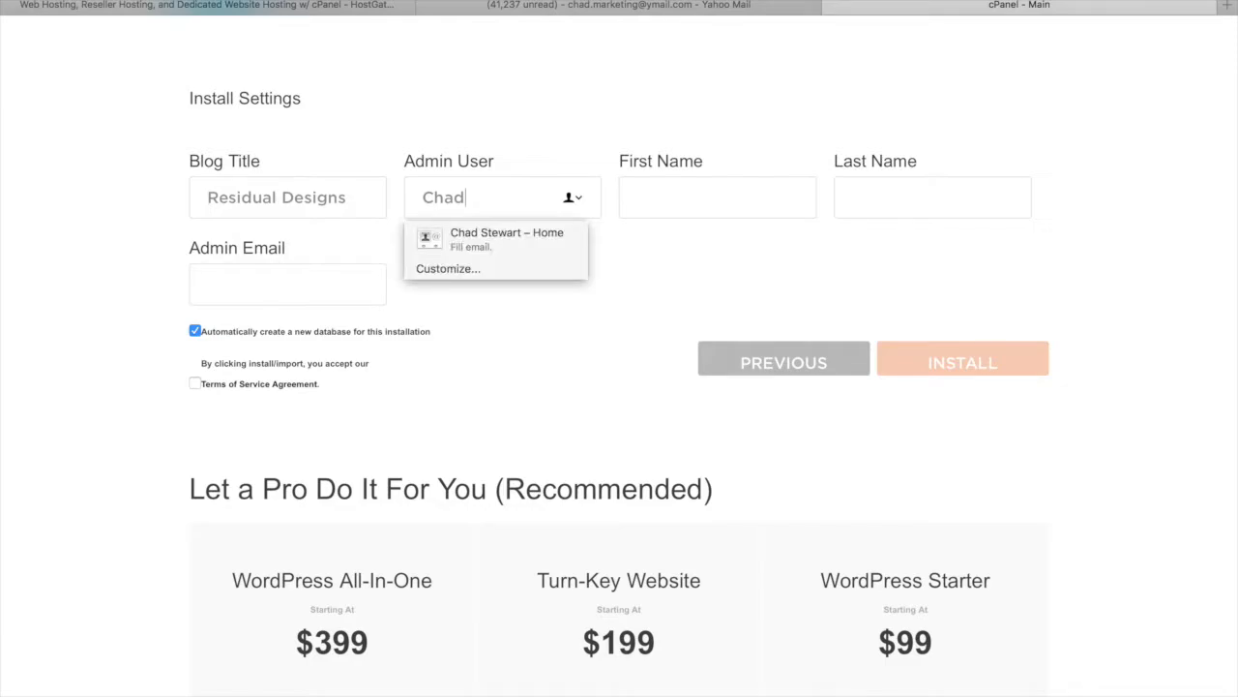
text(Stewart)
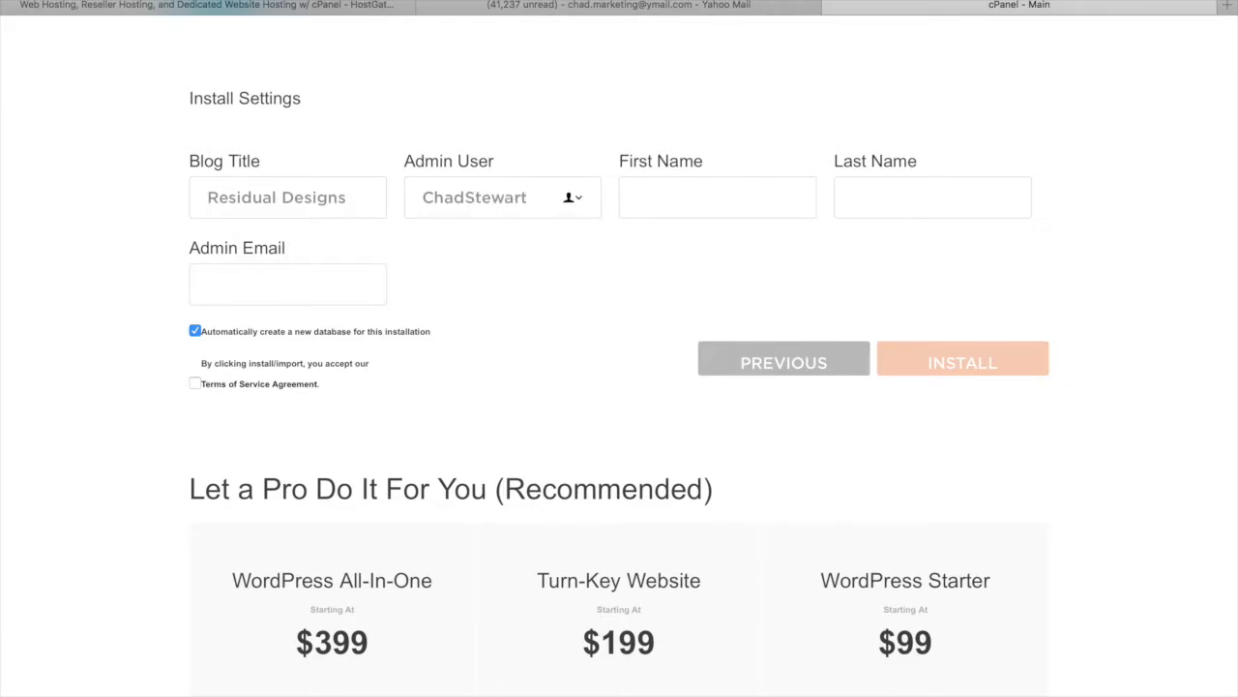
key(BackSpace)
key(BackSpace)
text(rt18)
Fill in the admin's first name, last name and a valid admin e-mail address
key(Tab)
text(Chad)
key(Tab)
text(Stew)
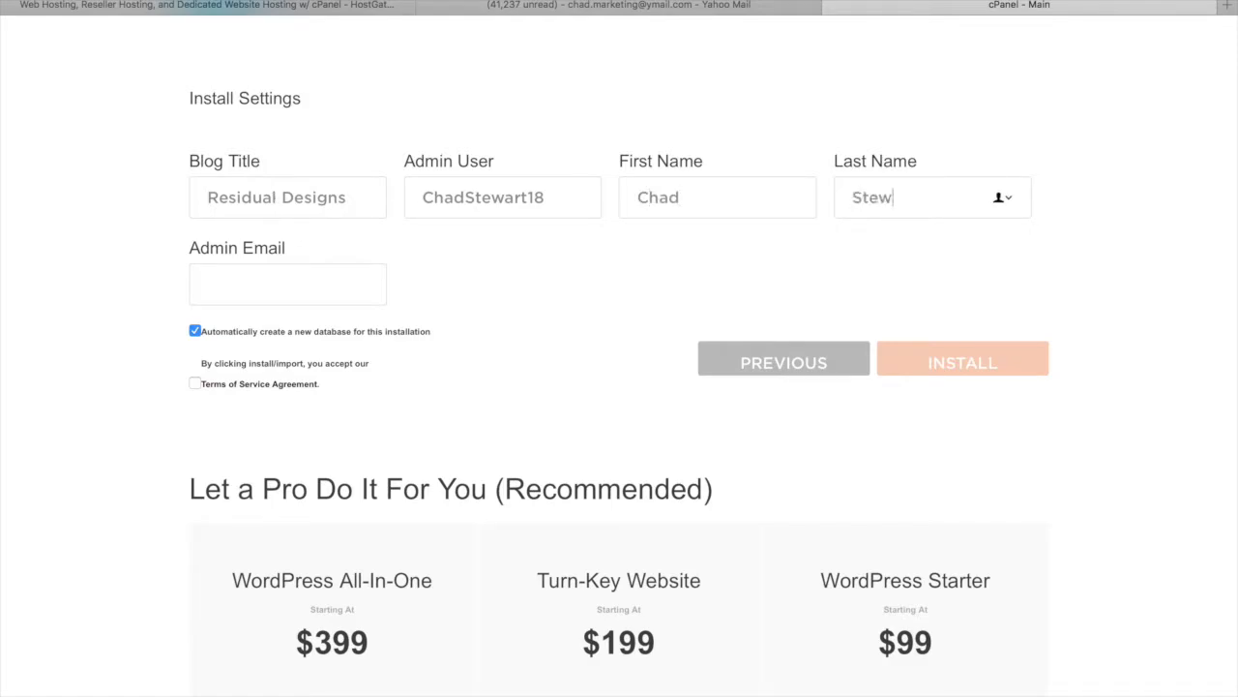
text(art)
key(Tab)
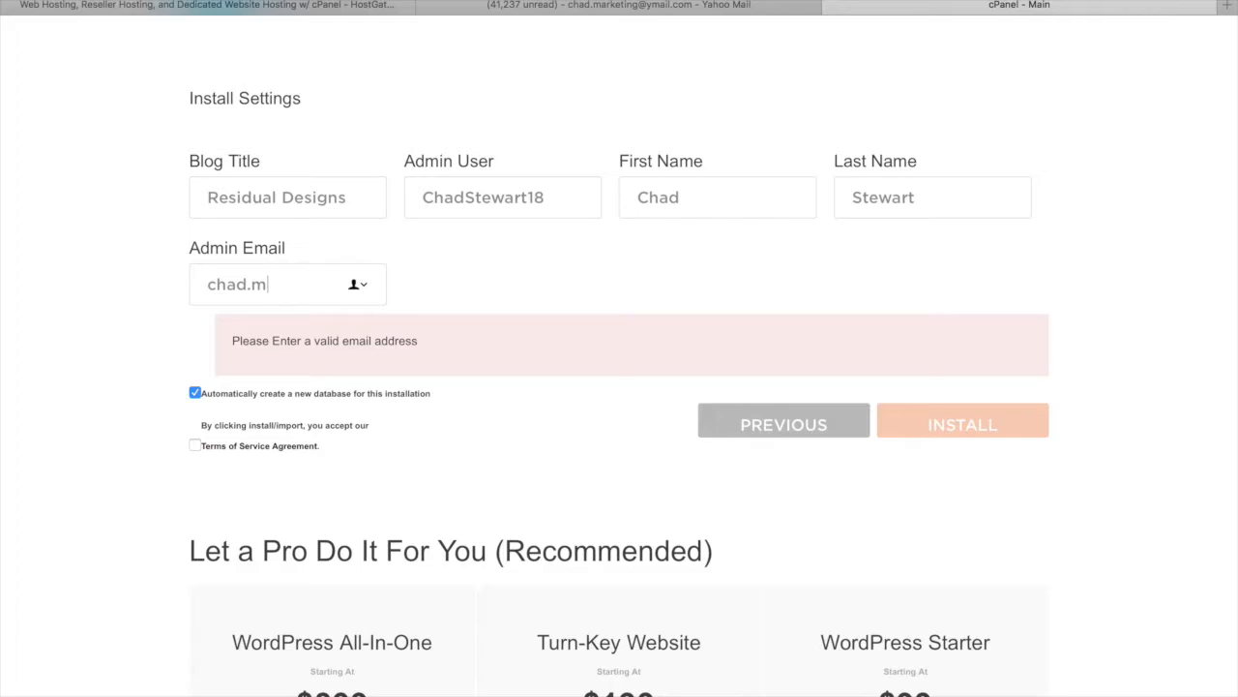
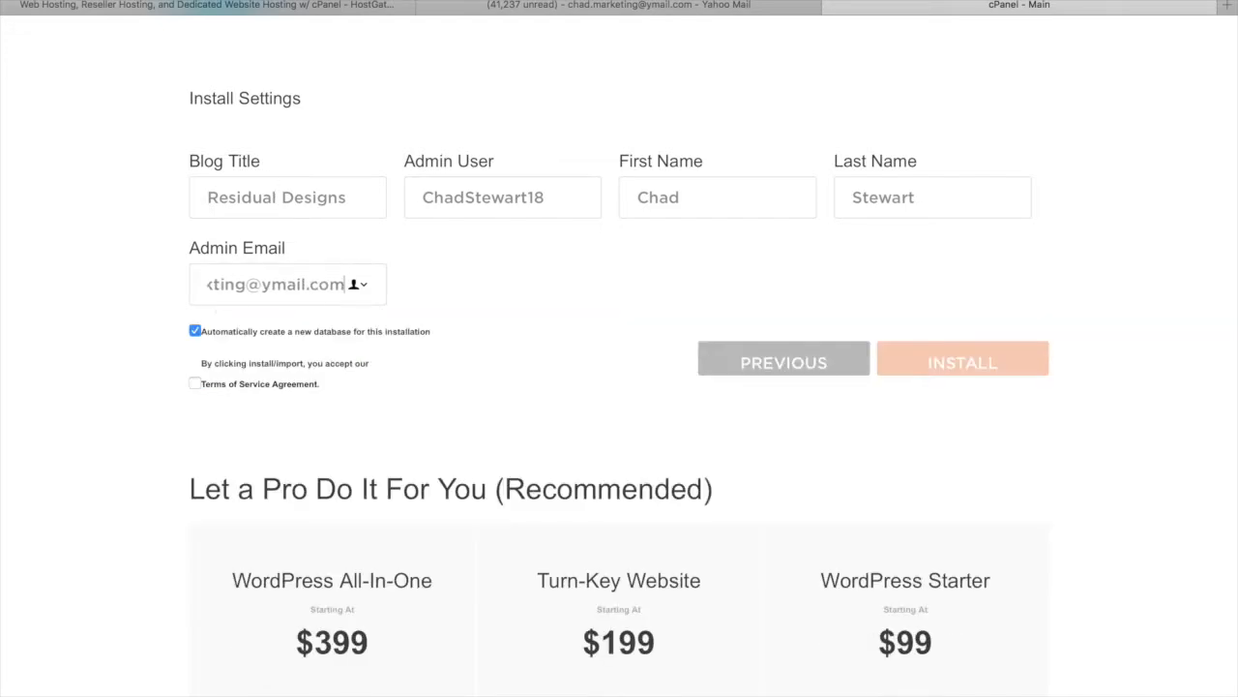
click(240, 281)
scroll(358, 290, down, 1)
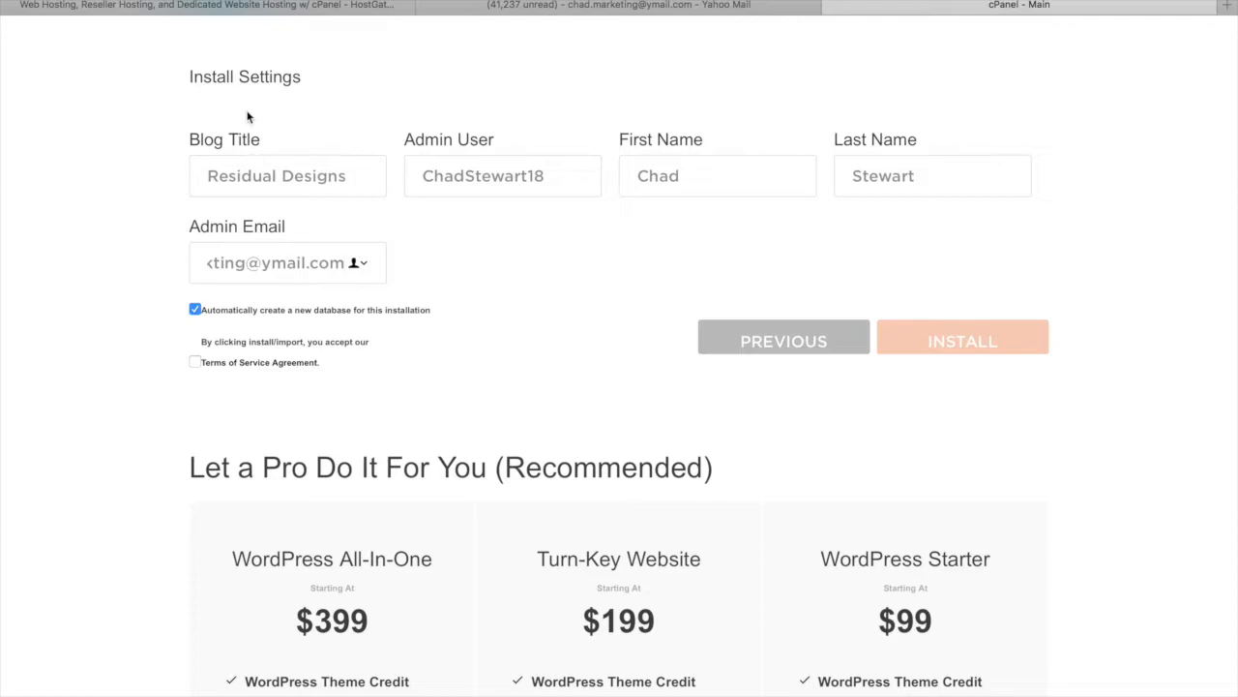
Accept the Terms of Service and install WordPress, reviewing the Installation Complete details and login credentials
click(194, 362)
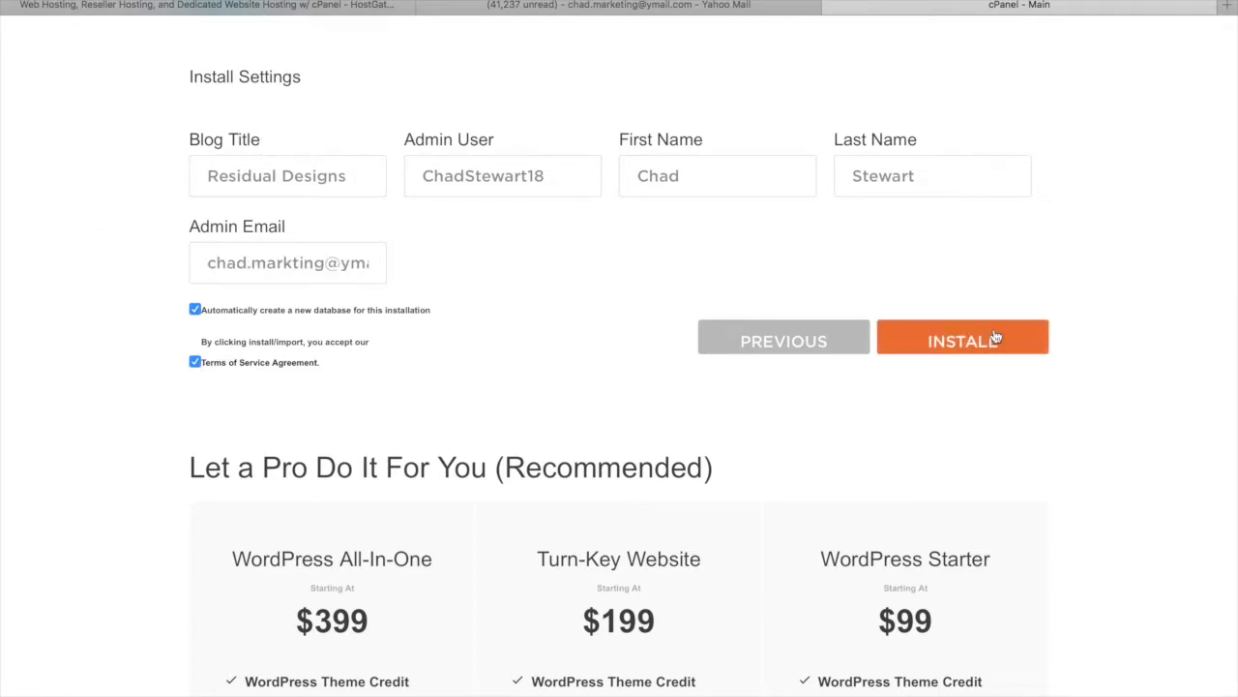
click(919, 337)
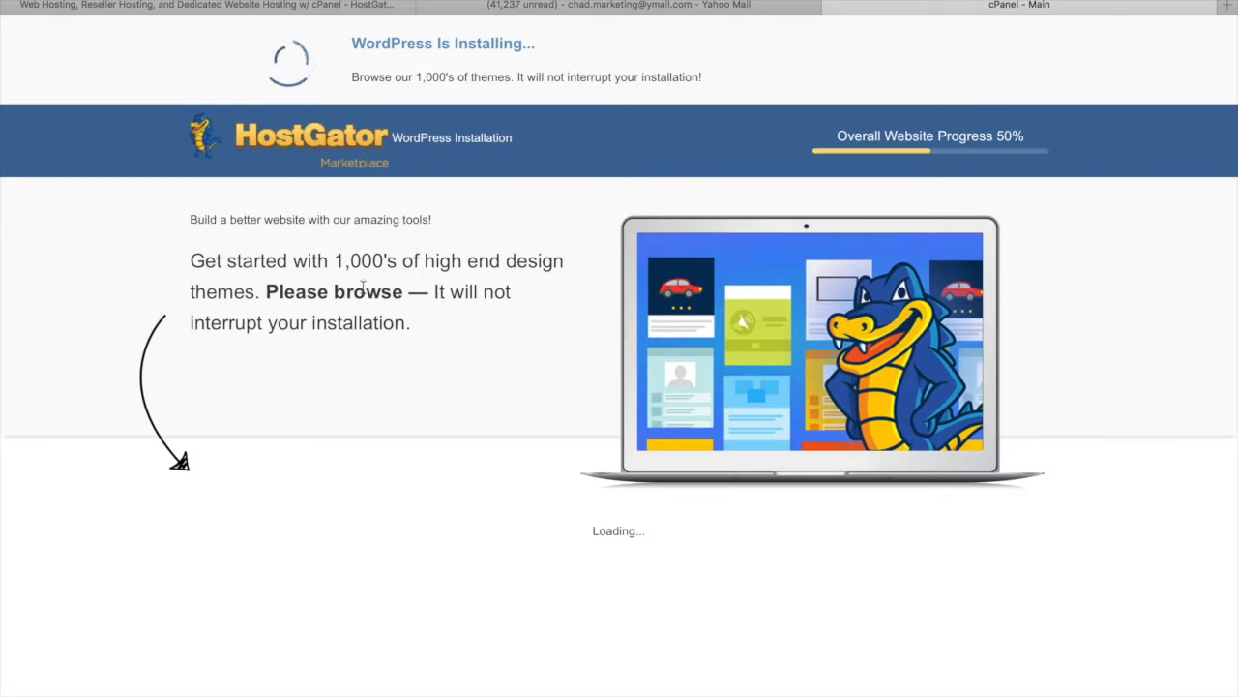
scroll(409, 487, down, 3)
scroll(410, 498, up, 3)
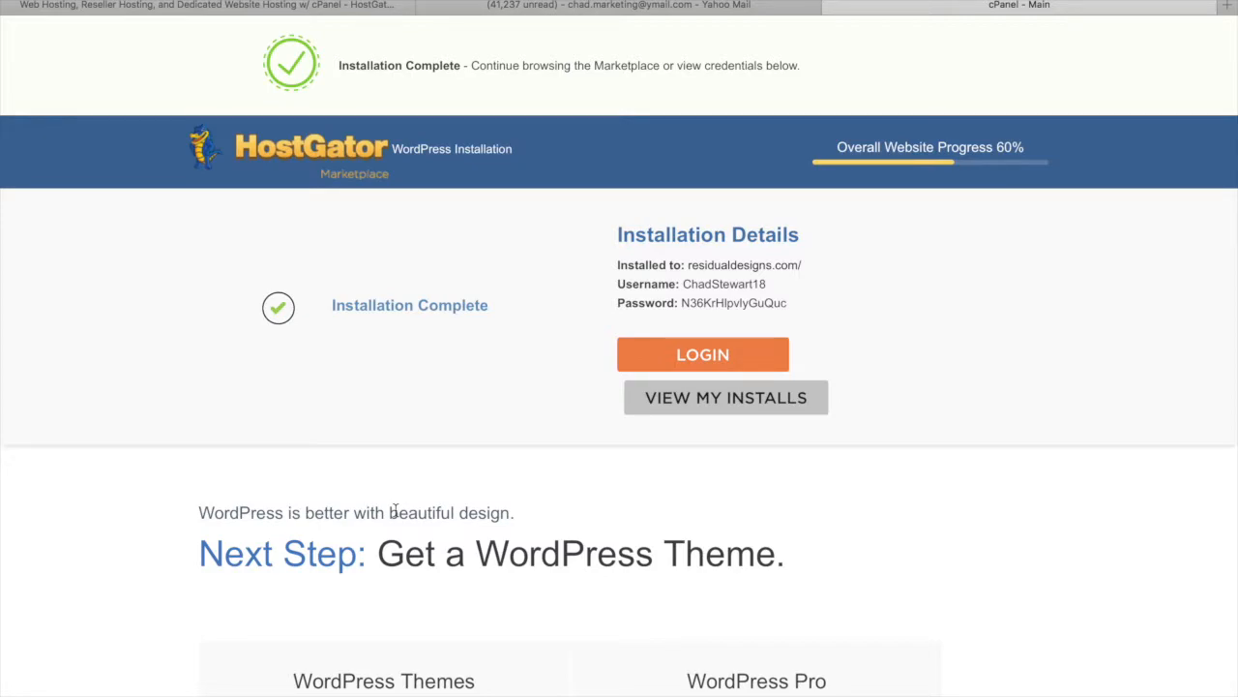
scroll(320, 458, down, 1)
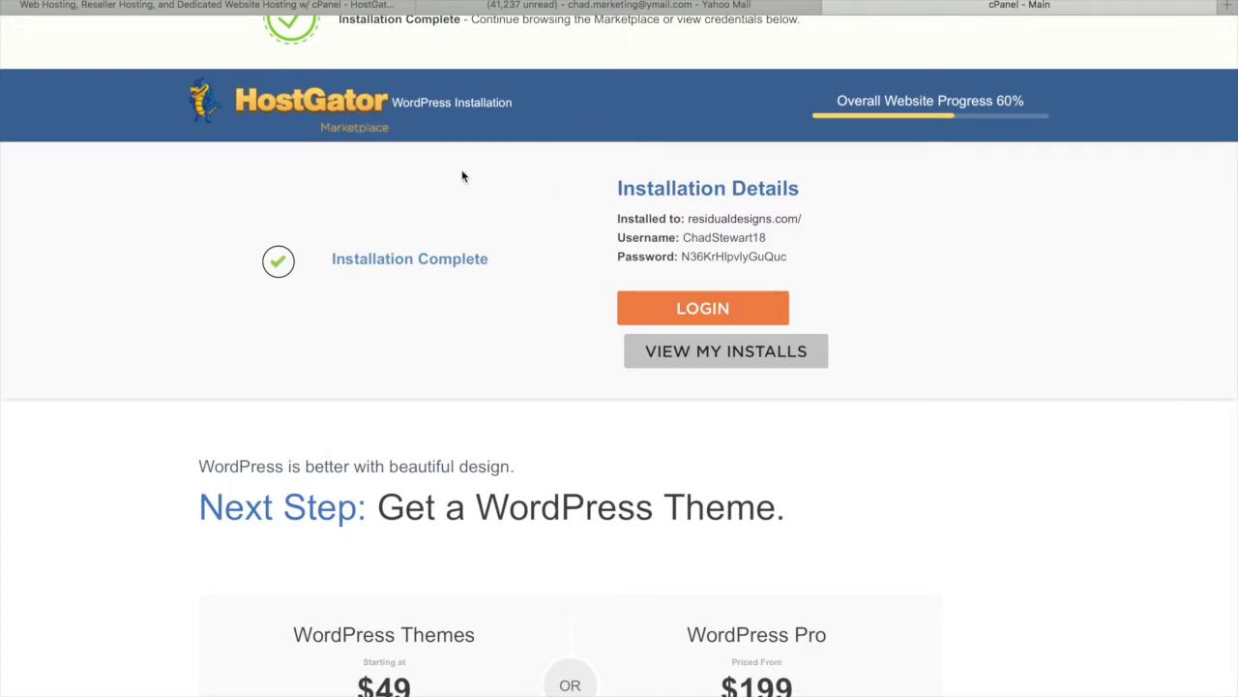
scroll(462, 176, up, 1)
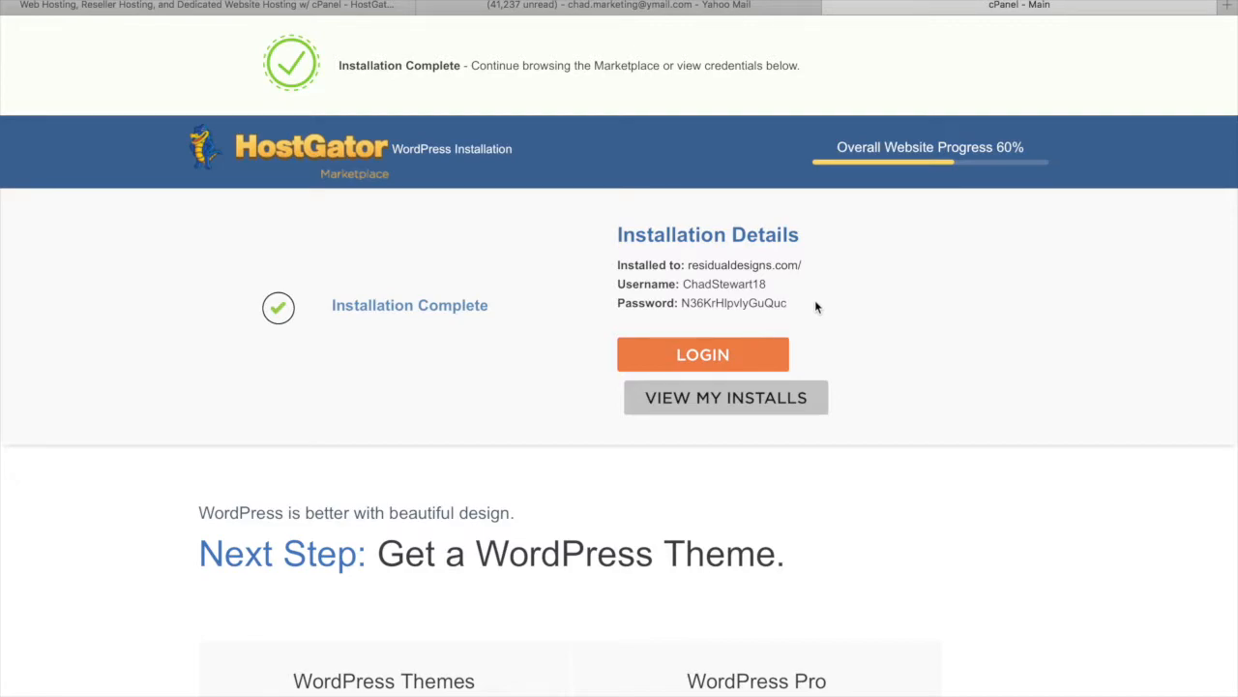
Open the installed residualdesigns.com link in a new tab and reload until the Coming Soon page shows
double_click(768, 267)
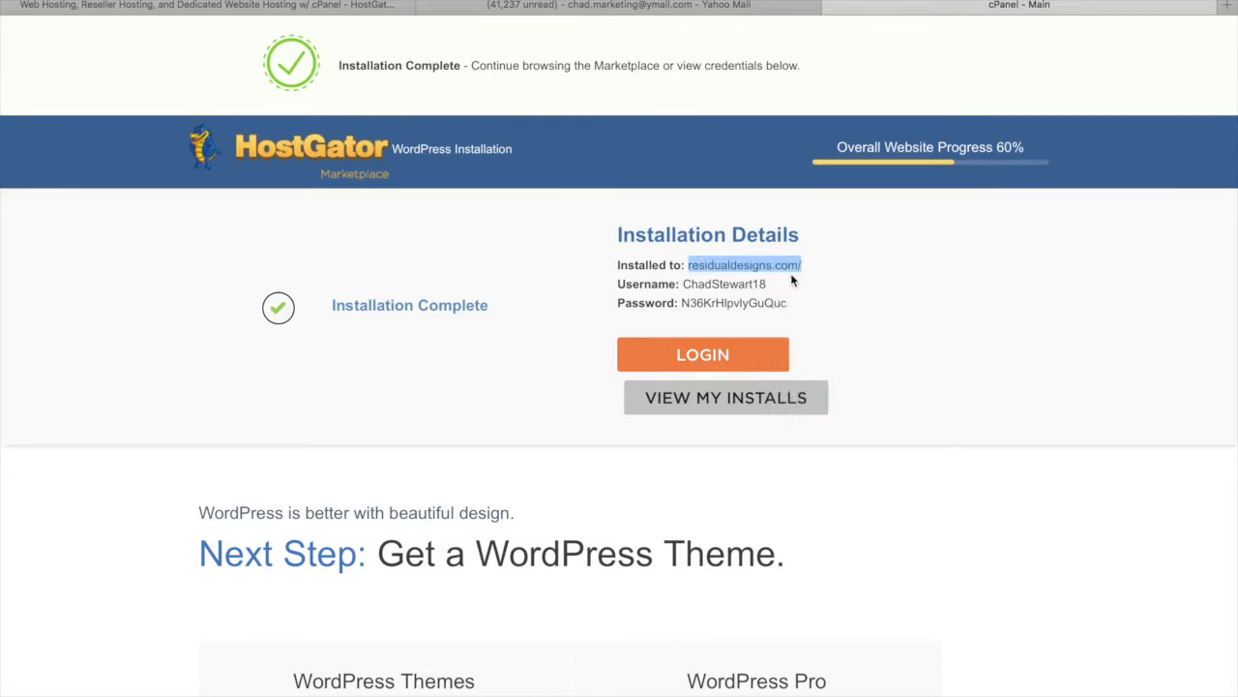
right_click(775, 258)
click(796, 265)
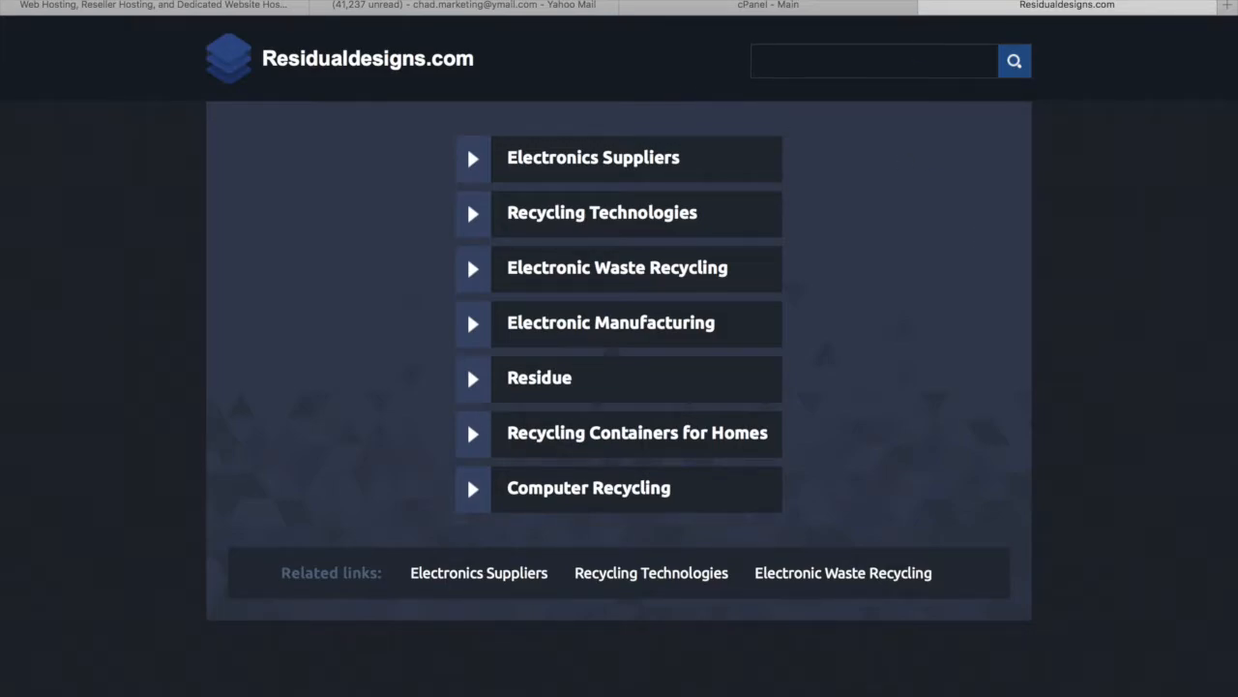
click(928, 1)
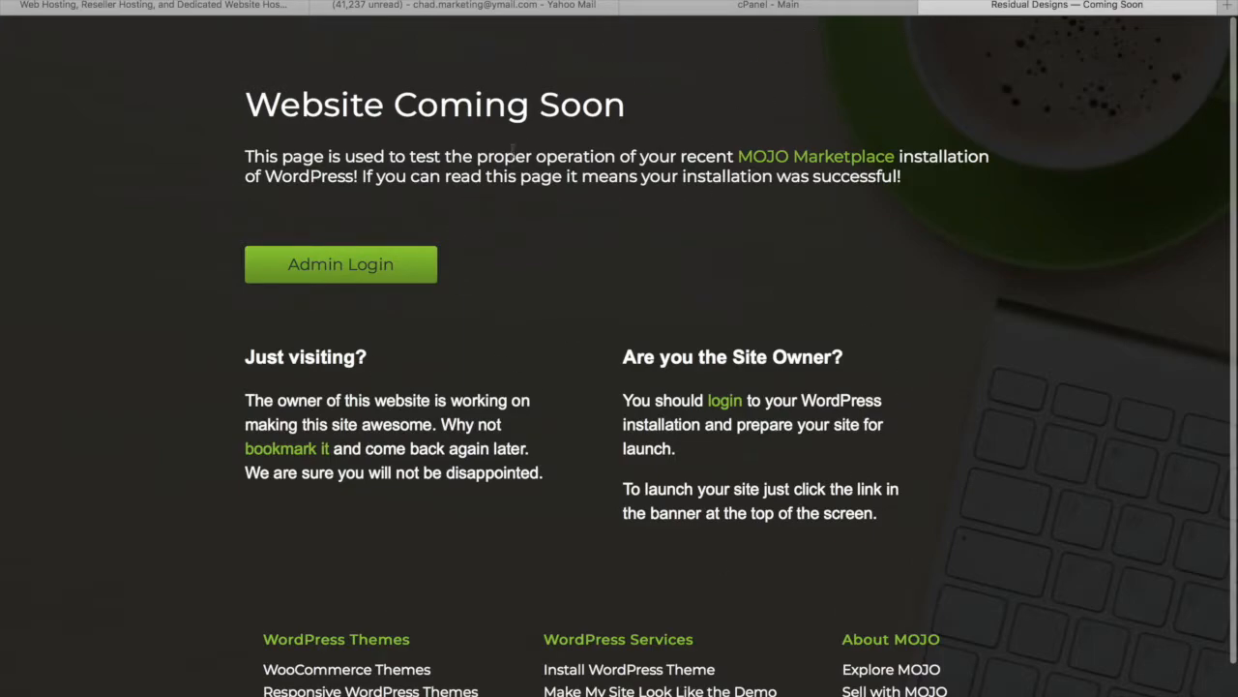
Go to residualdesigns.com/wp-admin and enter the admin username on the login page
mouse_move(512, 1)
click(751, 5)
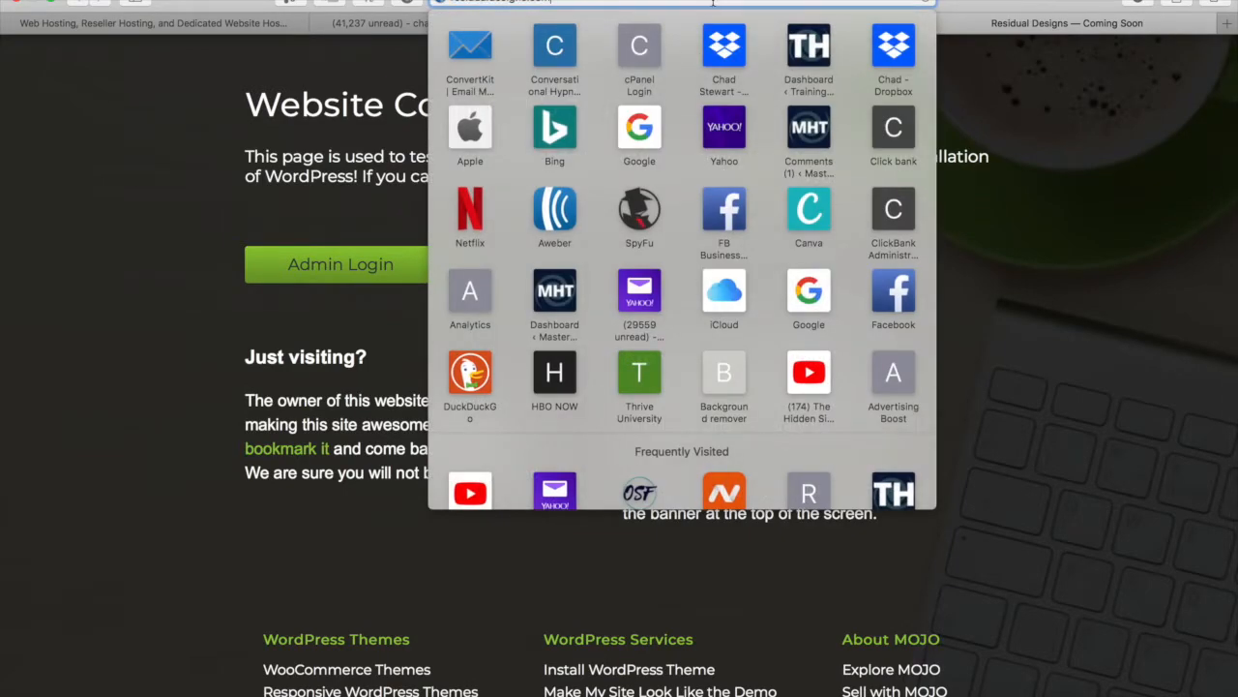
text(/wp-admin)
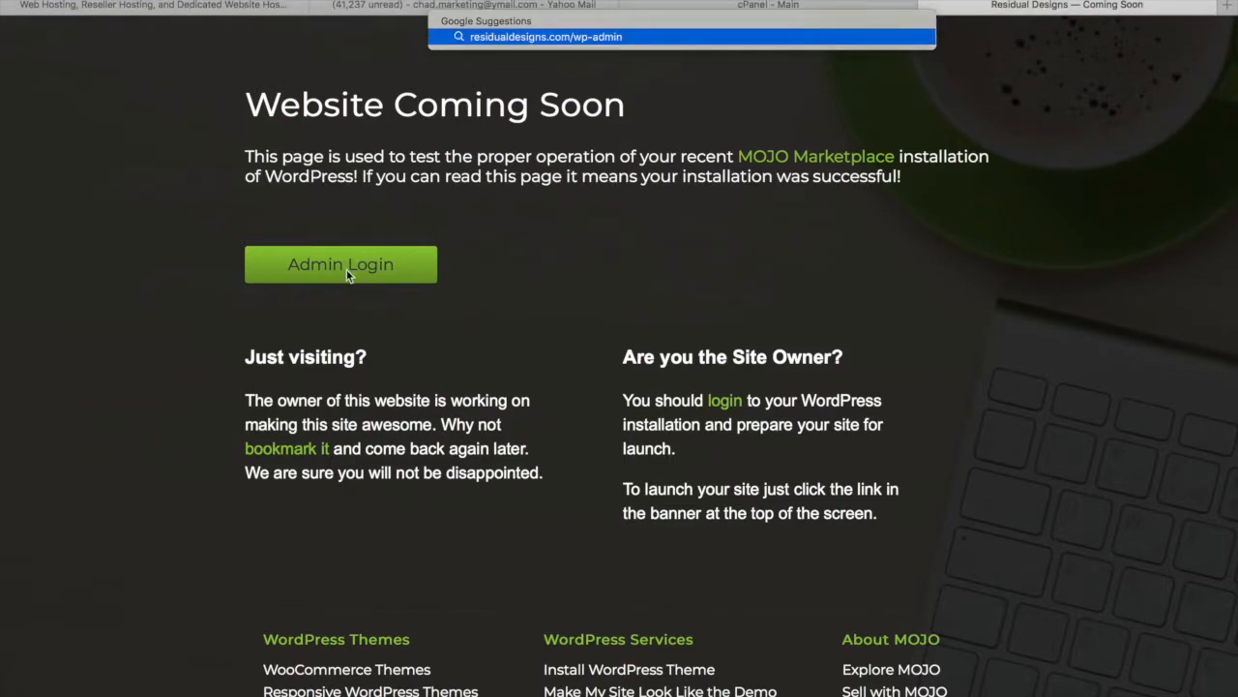
click(723, 29)
text(ChadStewart18)
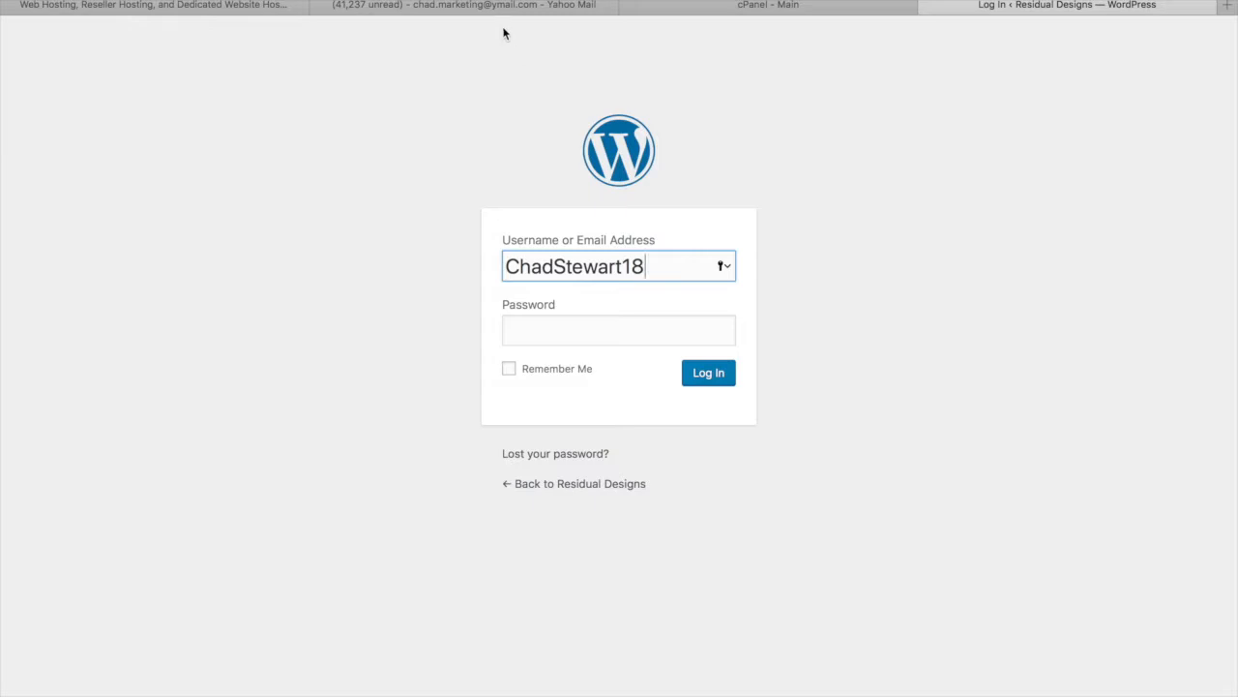
Copy the generated admin password from the install details and paste it into the login form
click(747, 9)
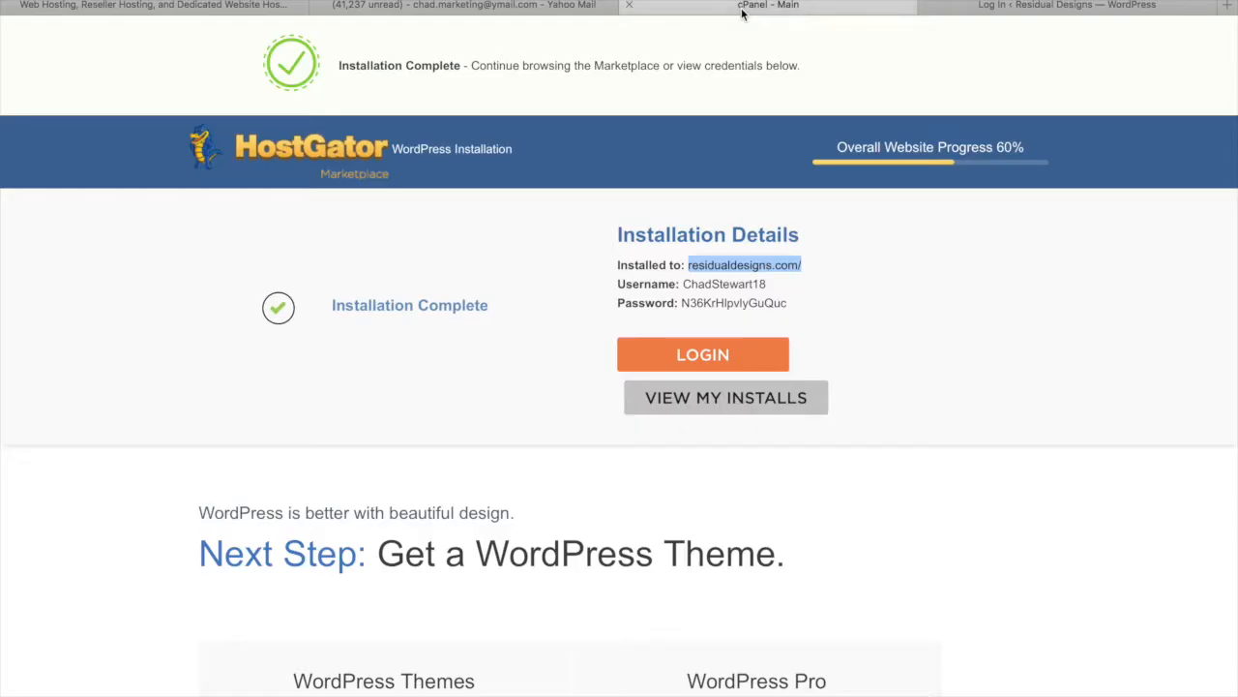
click(733, 308)
drag(791, 307, 684, 299)
right_click(703, 299)
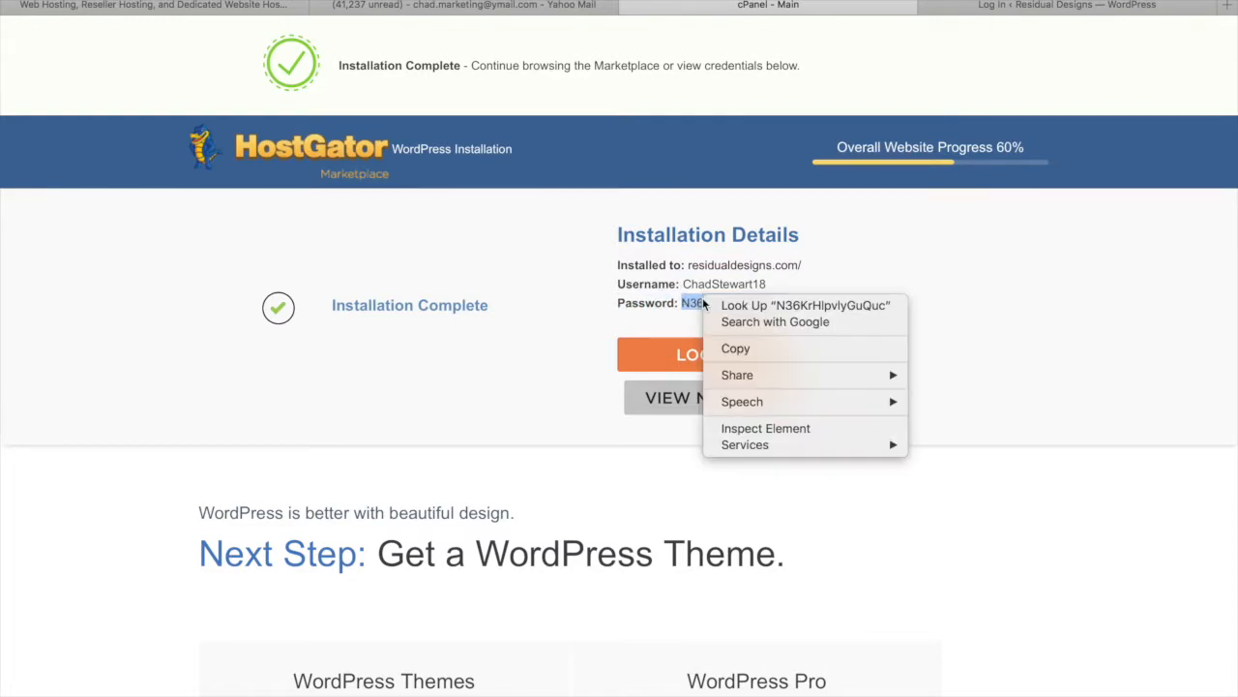
click(736, 349)
click(1004, 6)
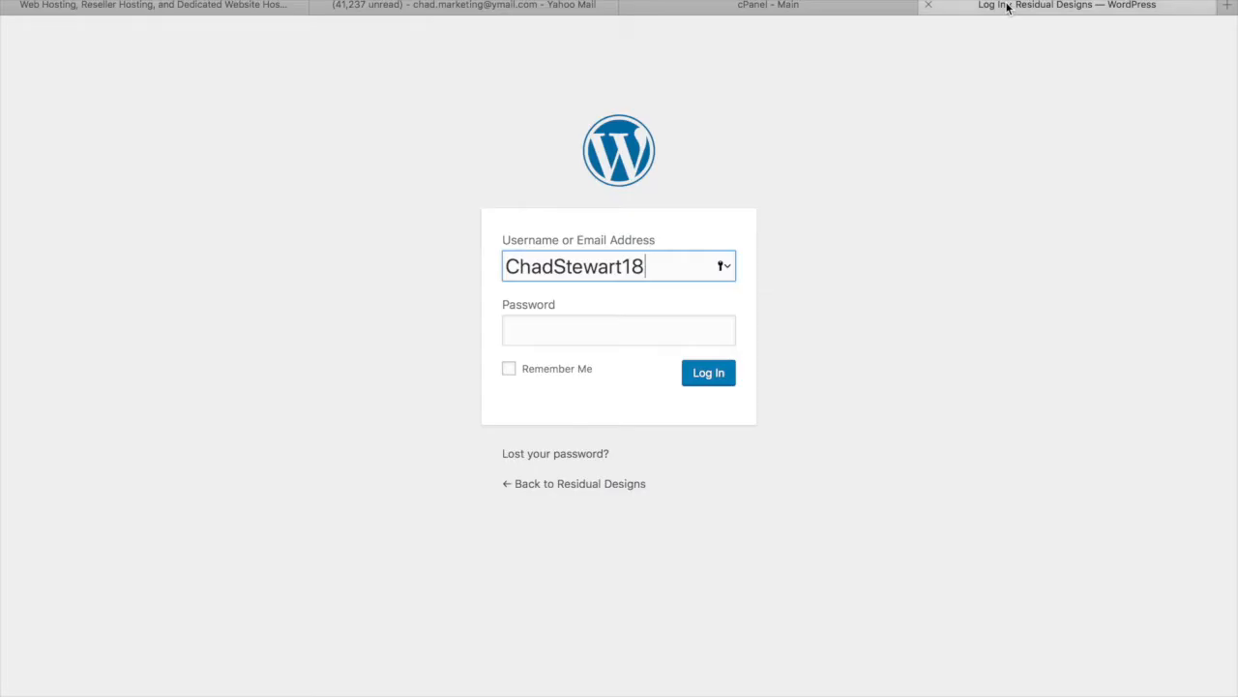
click(607, 334)
key(super+v)
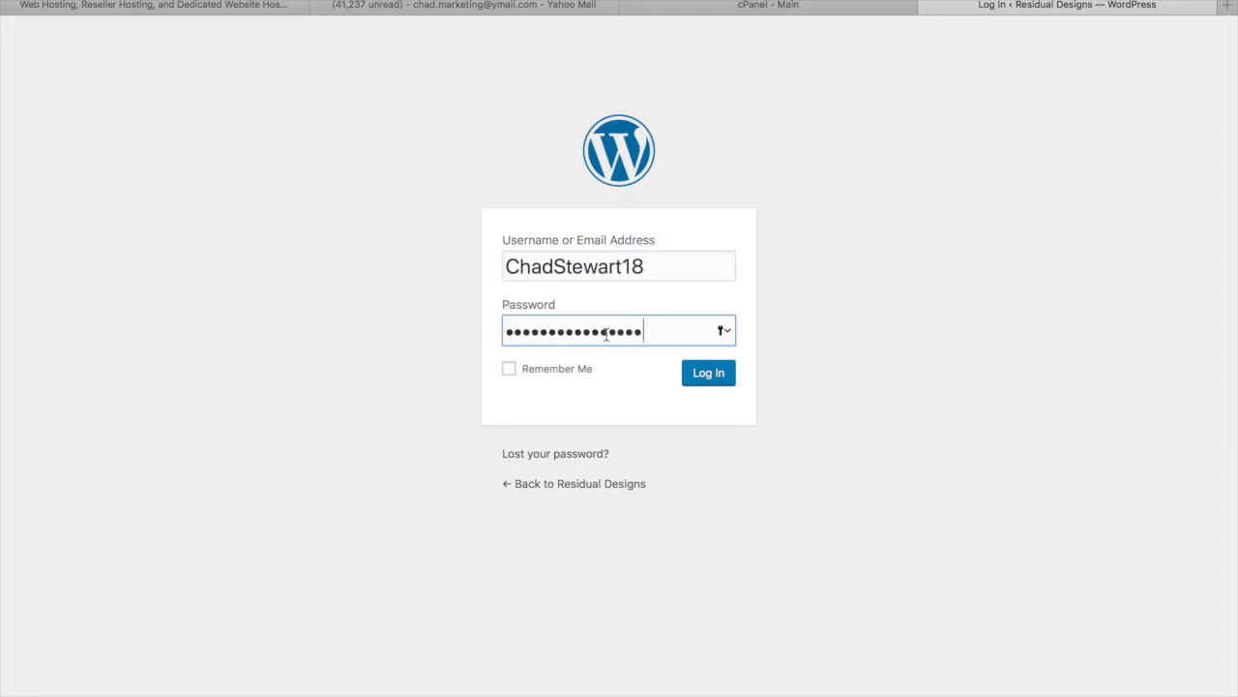
Tick Remember Me, save the password to the keychain and log in to the Dashboard
click(508, 369)
click(709, 376)
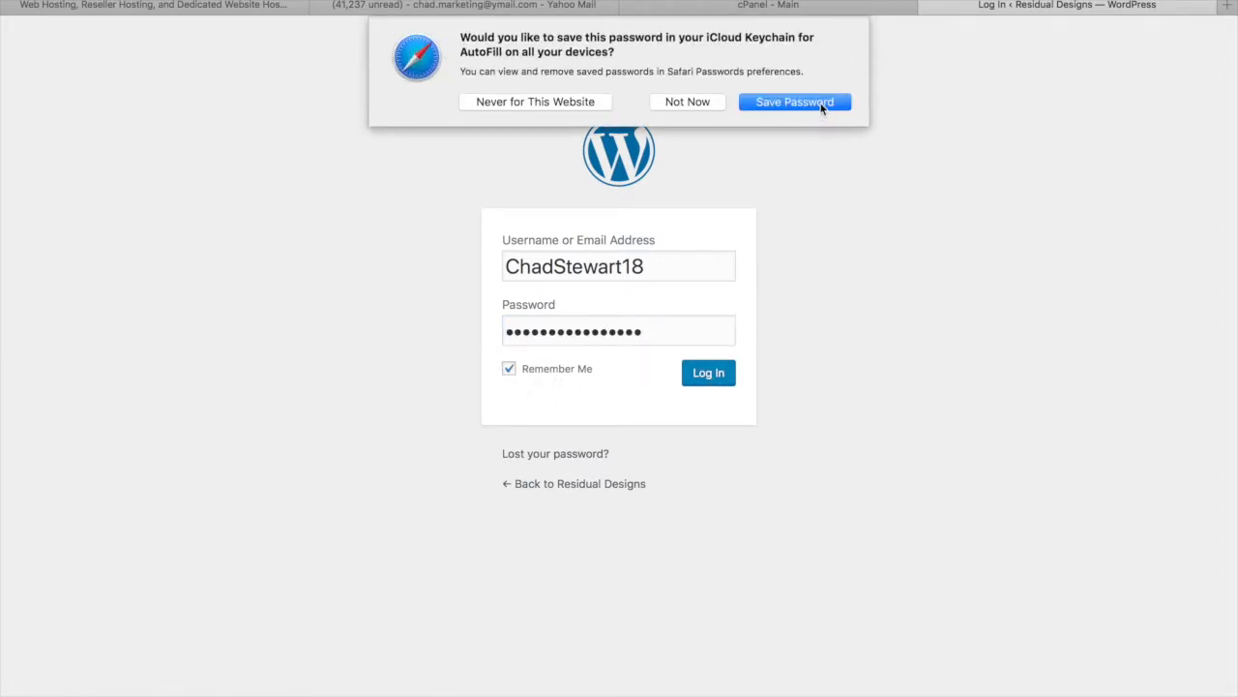
click(821, 106)
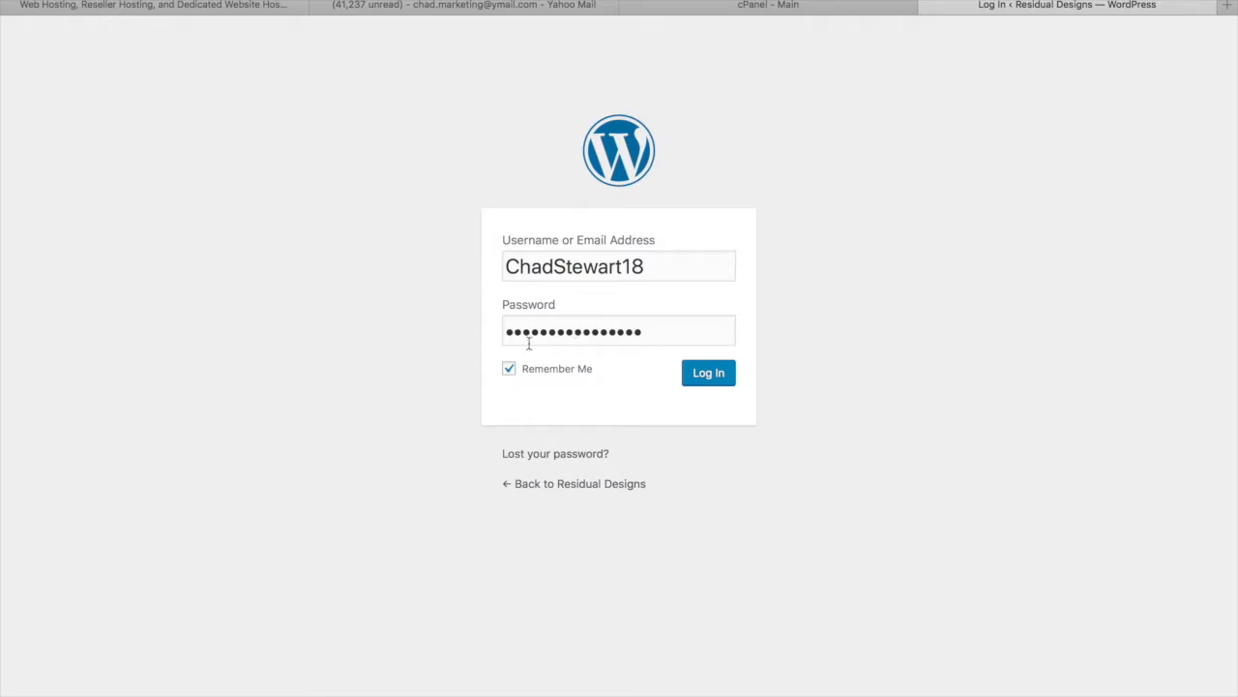
click(709, 376)
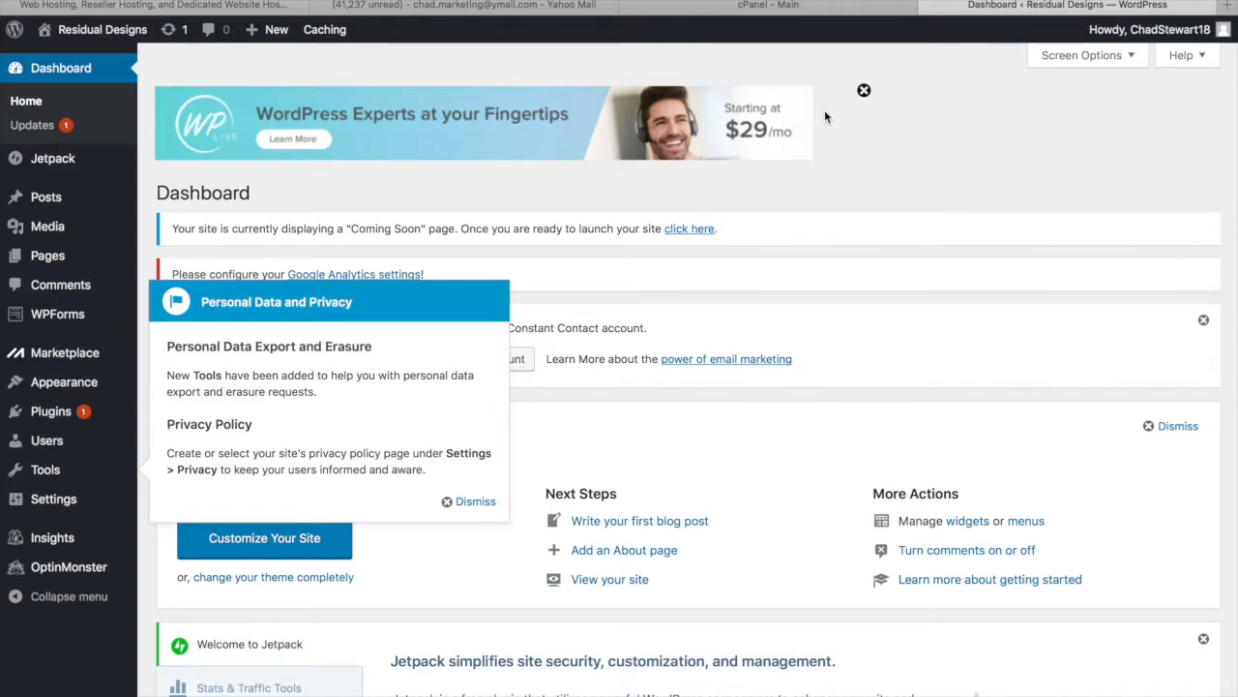
Dismiss the Personal Data and Privacy notice and go to Installed Plugins
click(473, 505)
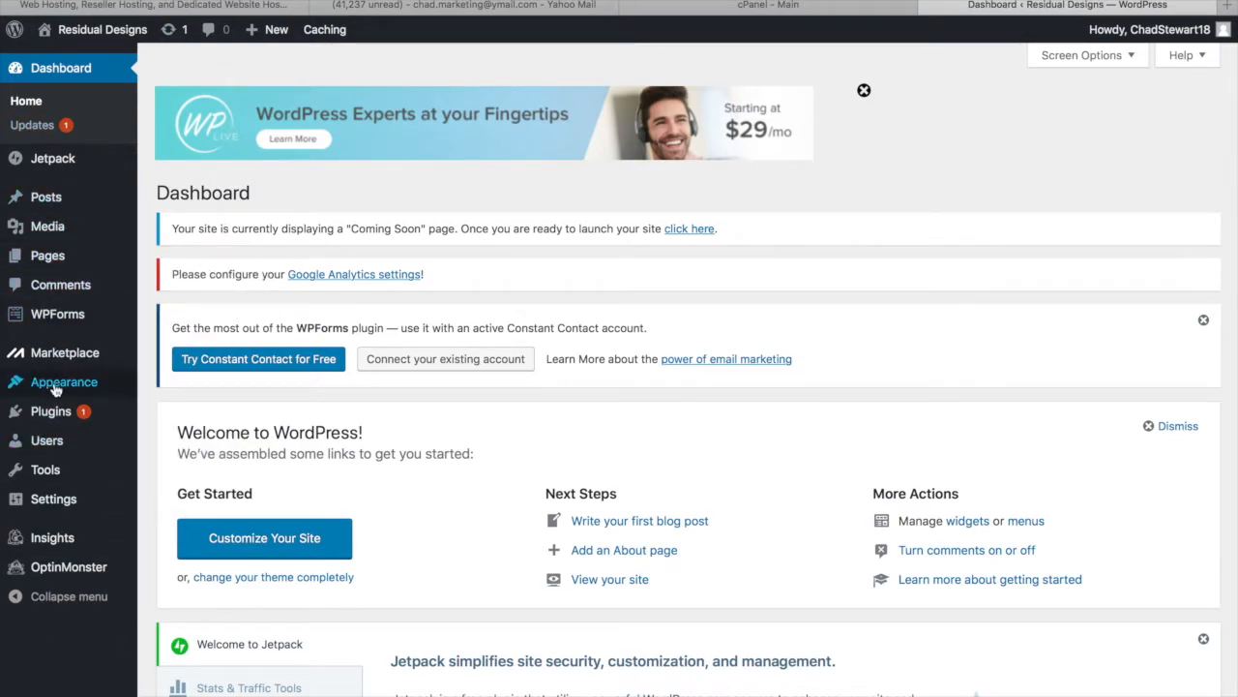
click(60, 414)
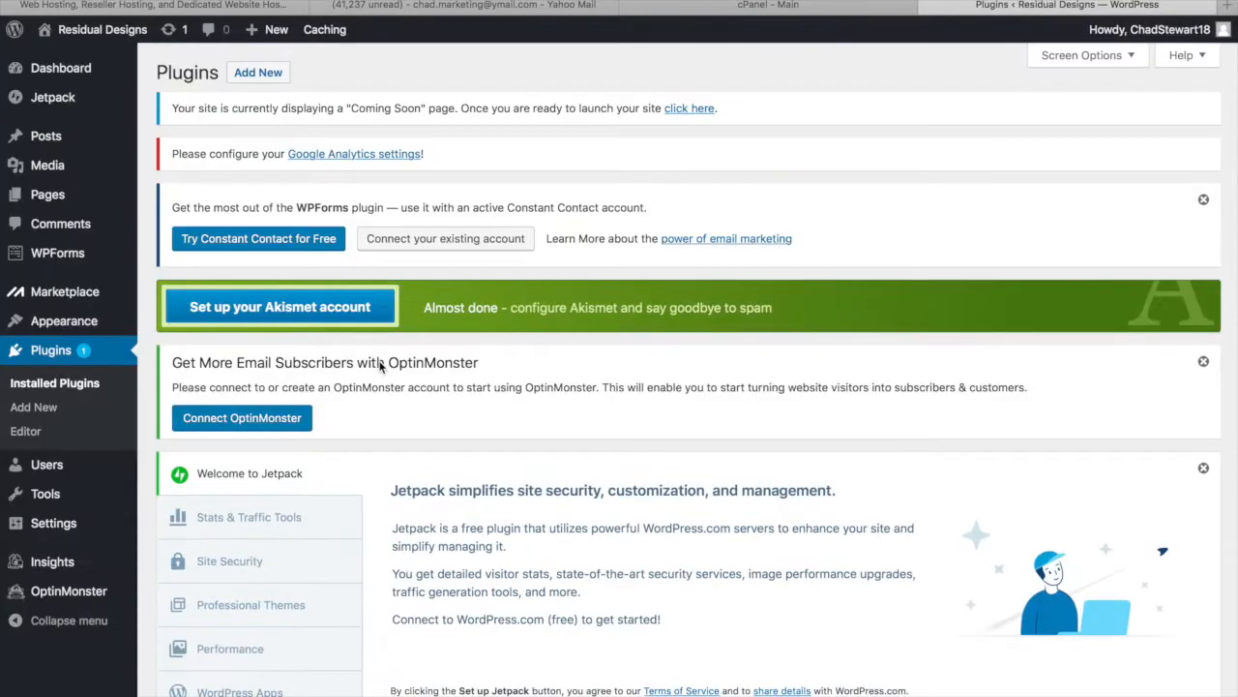
scroll(371, 264, down, 2)
scroll(371, 264, up, 2)
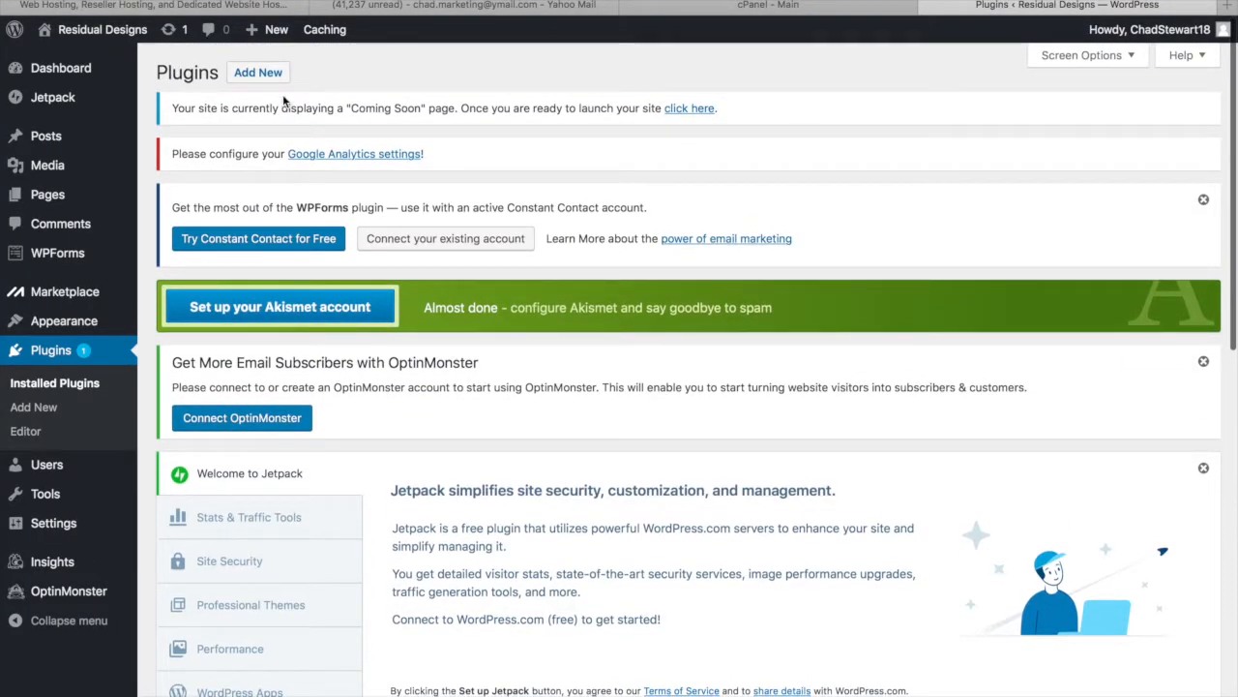
scroll(350, 334, down, 7)
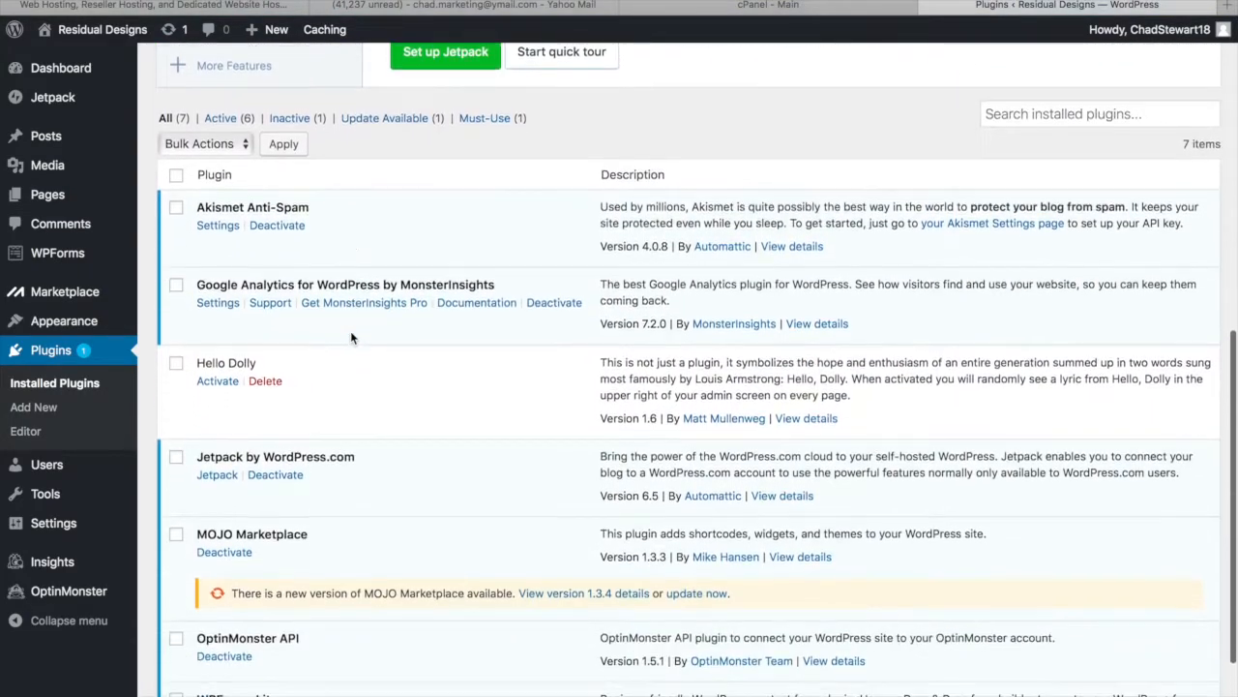
Deactivate Google Analytics citing 'no longer need the plugin', then select Jetpack
click(178, 274)
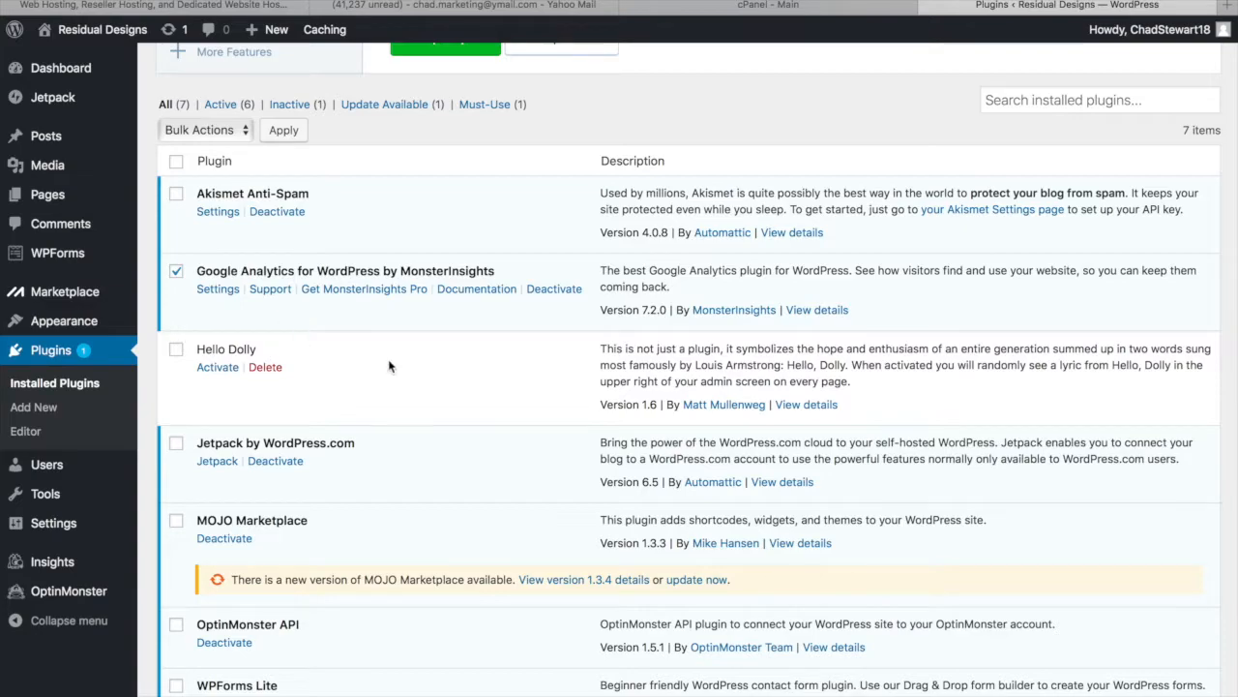
click(554, 290)
click(389, 345)
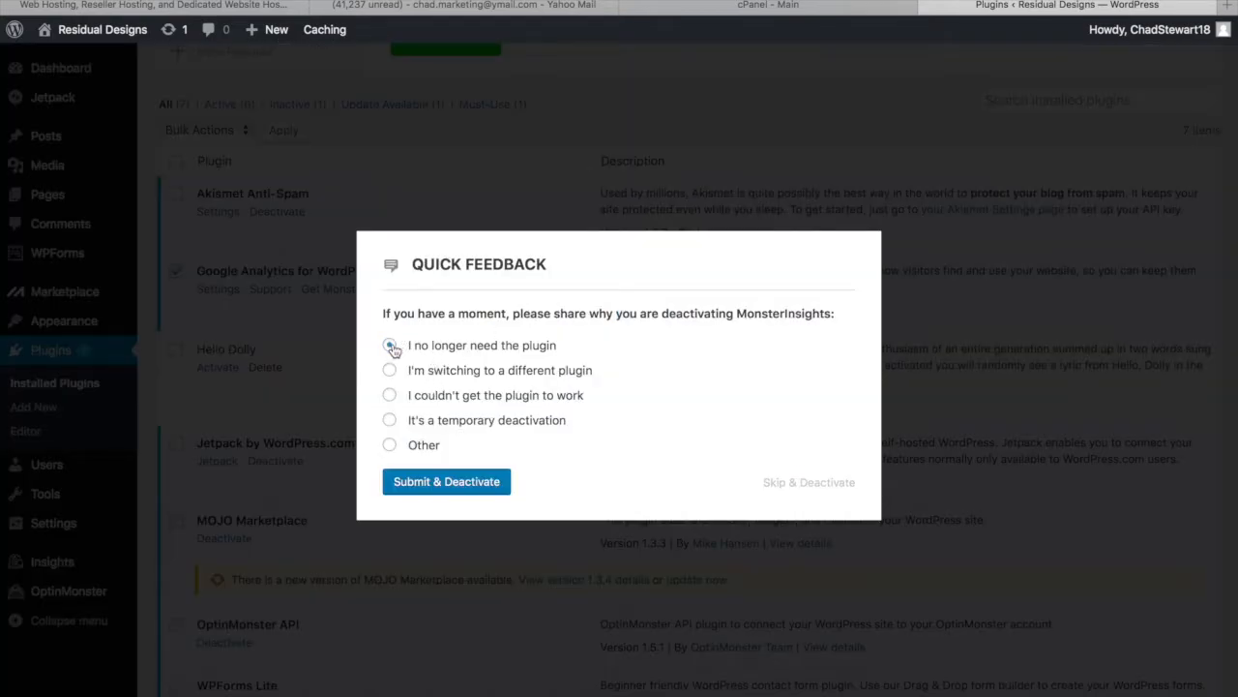
click(477, 483)
click(177, 391)
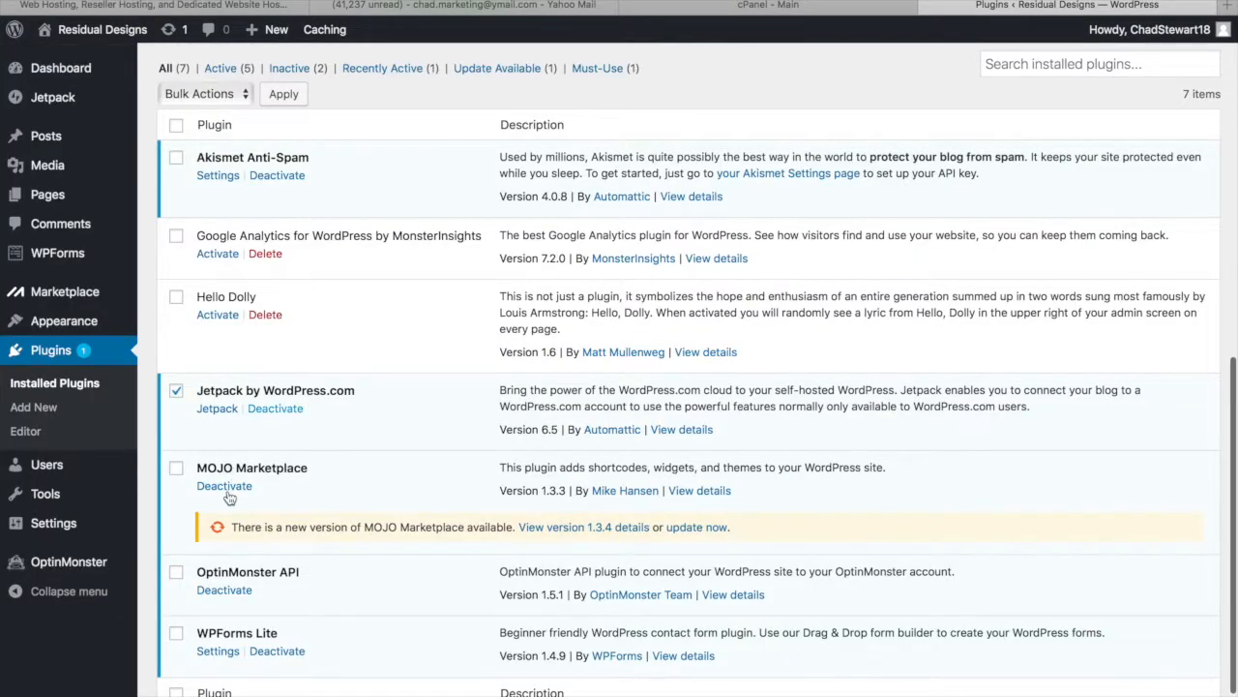
scroll(254, 548, down, 2)
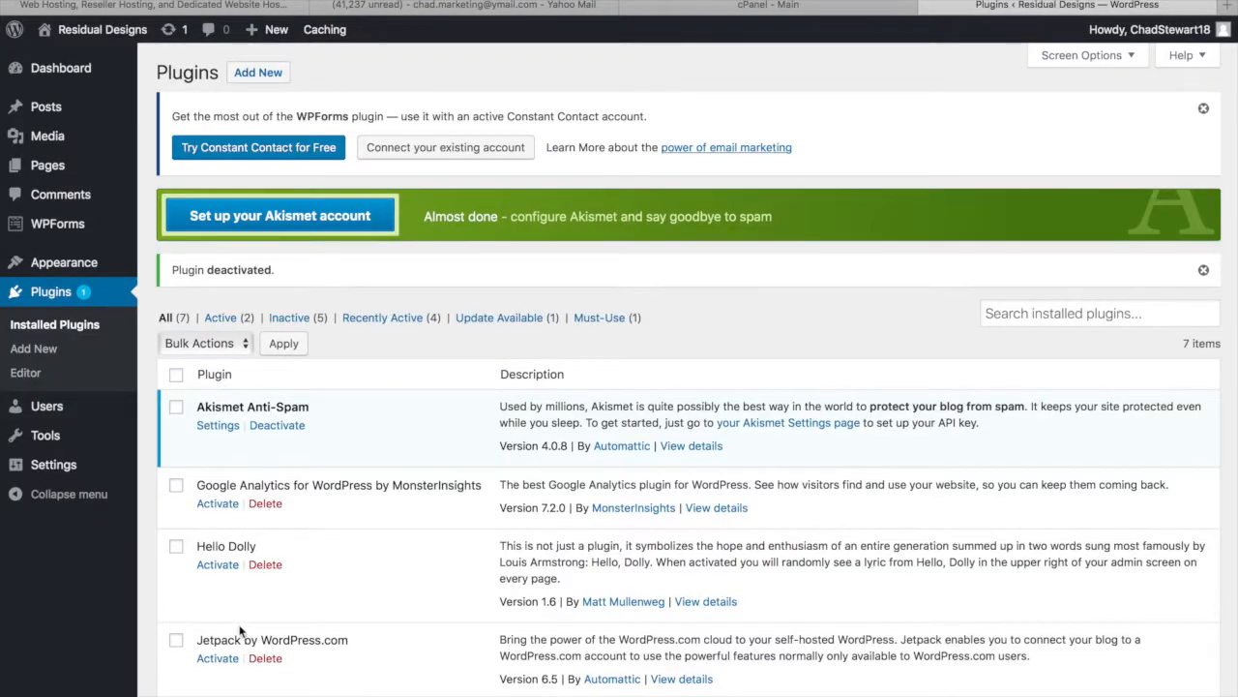
Deactivate WPForms Lite, giving 'no longer need the plugin' as the reason
scroll(240, 627, down, 5)
click(276, 569)
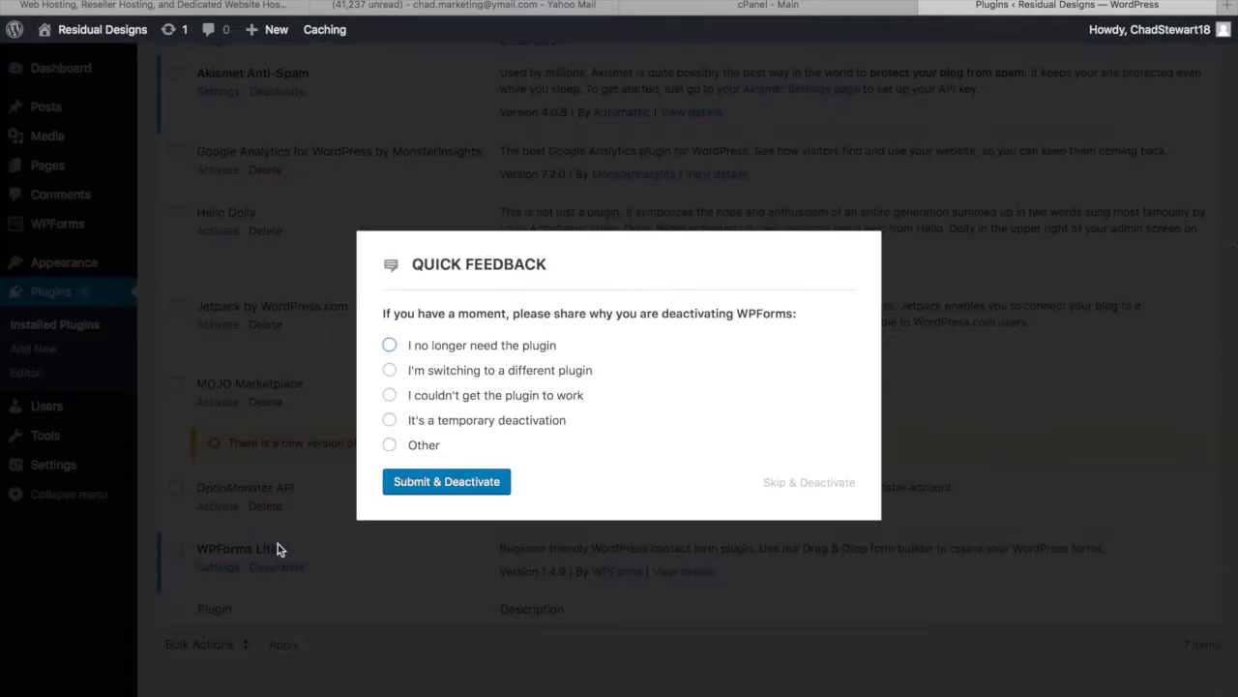
click(390, 345)
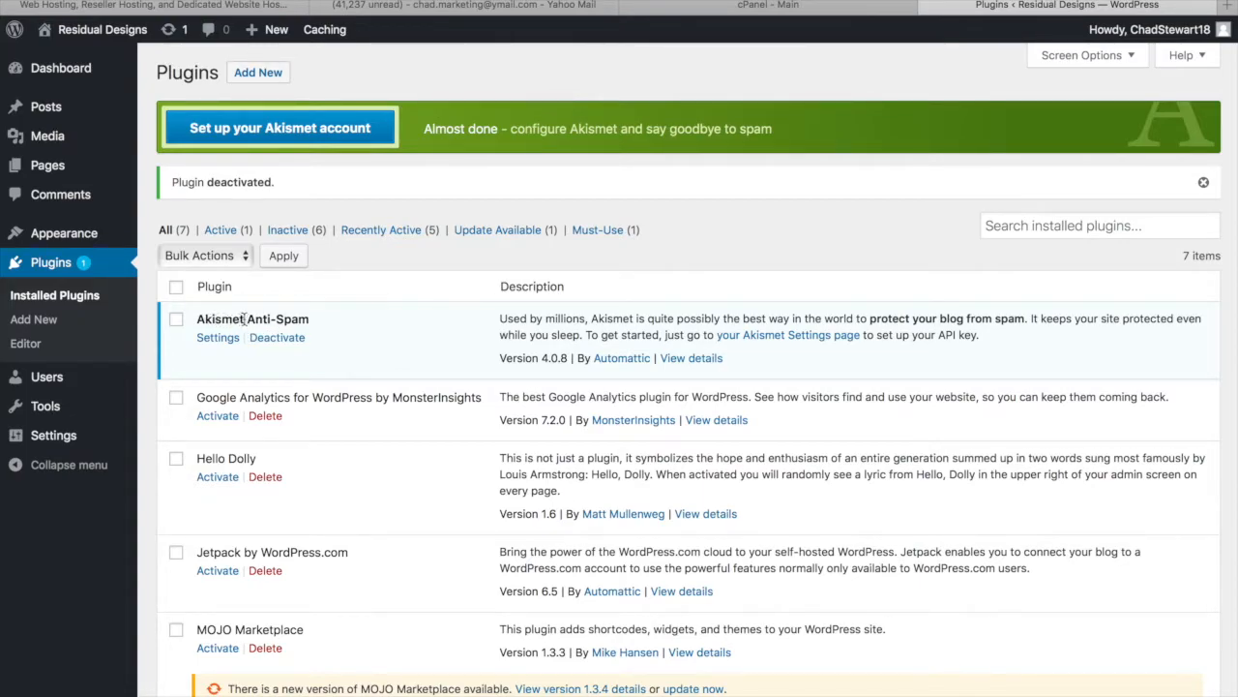
scroll(314, 372, down, 2)
scroll(314, 372, down, 2)
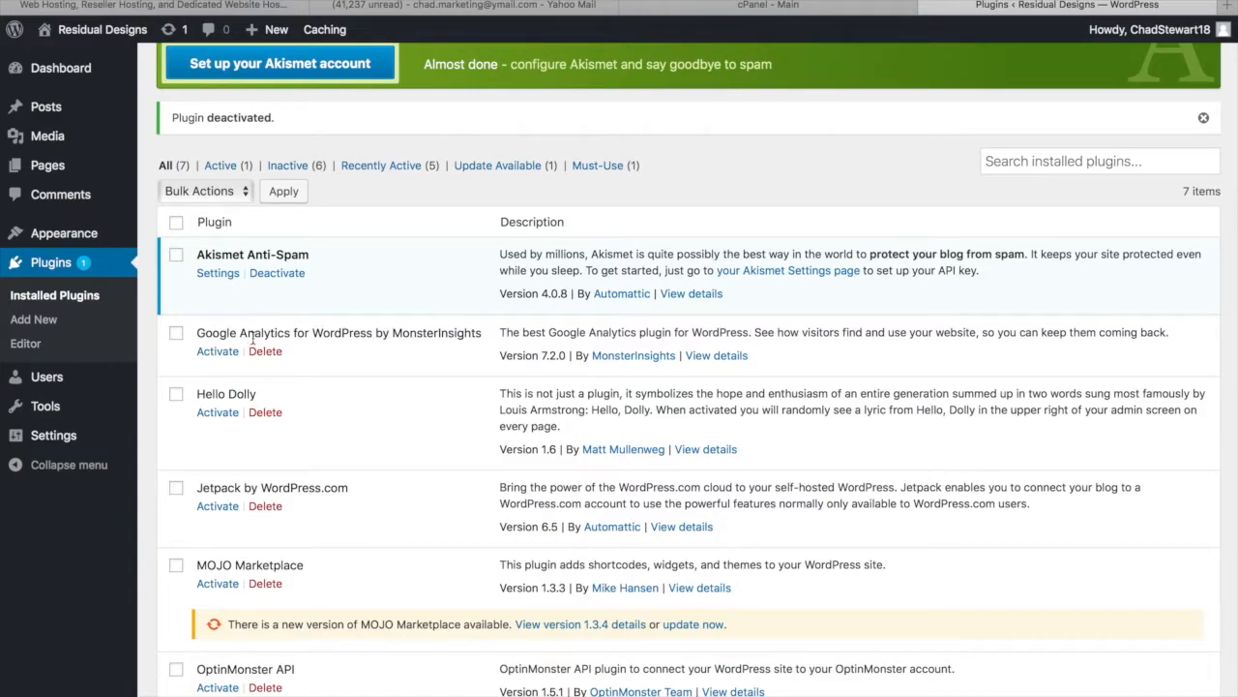
scroll(256, 396, down, 4)
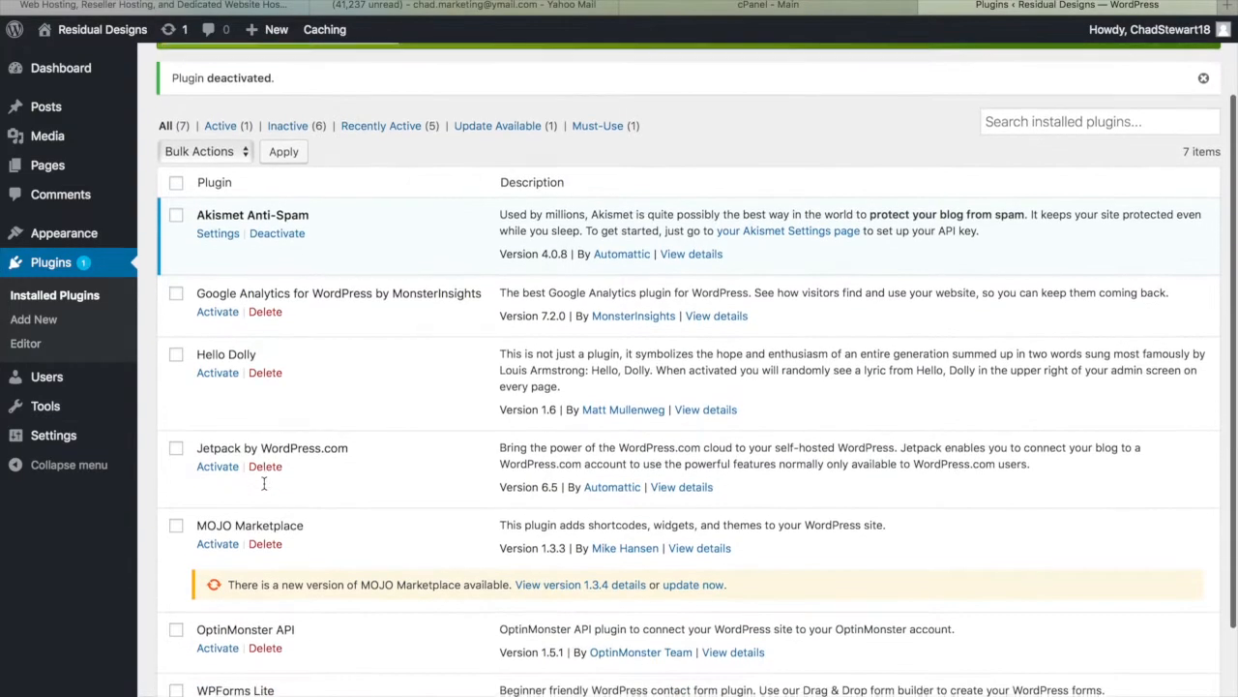
Delete MonsterInsights, Hello Dolly, Jetpack, MOJO Marketplace, OptinMonster API and WPForms Lite, confirming each
click(265, 272)
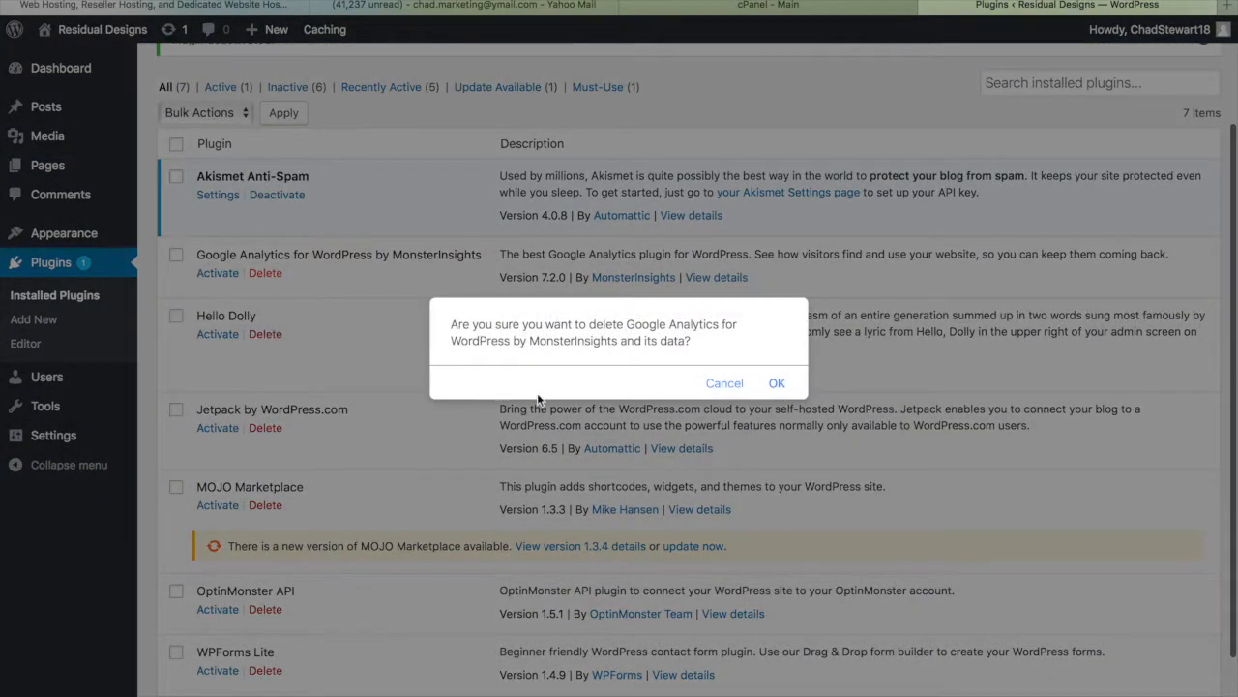
click(777, 384)
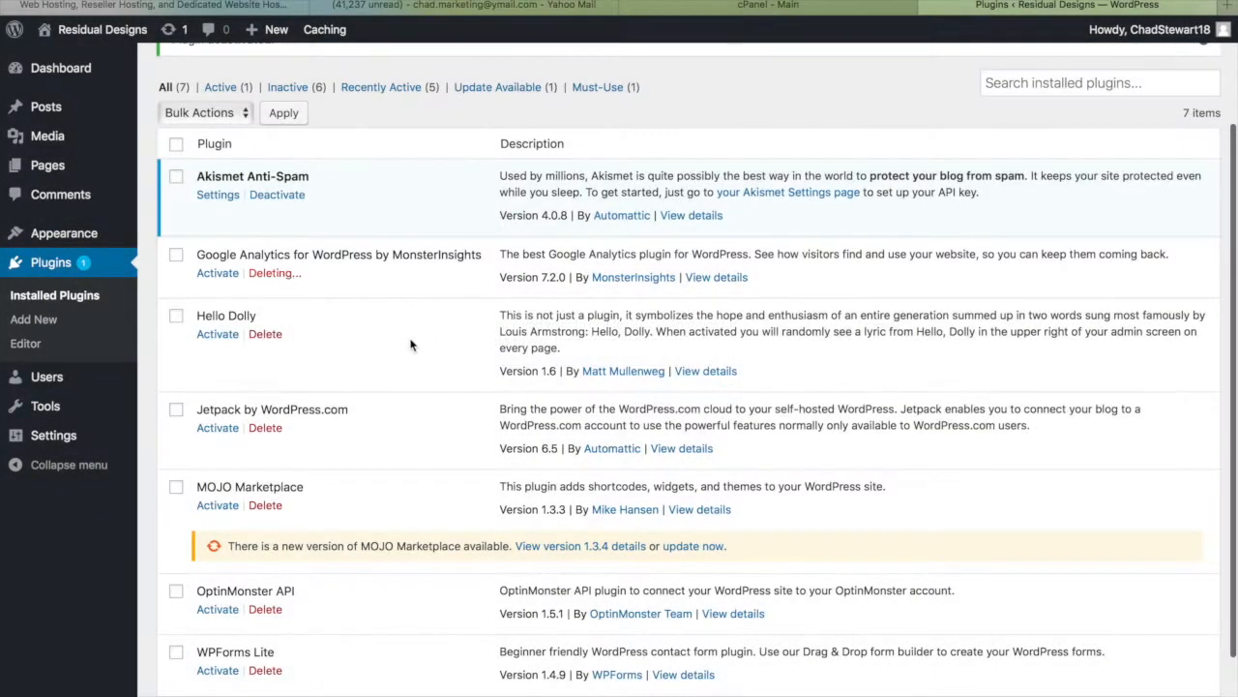
click(265, 334)
click(777, 374)
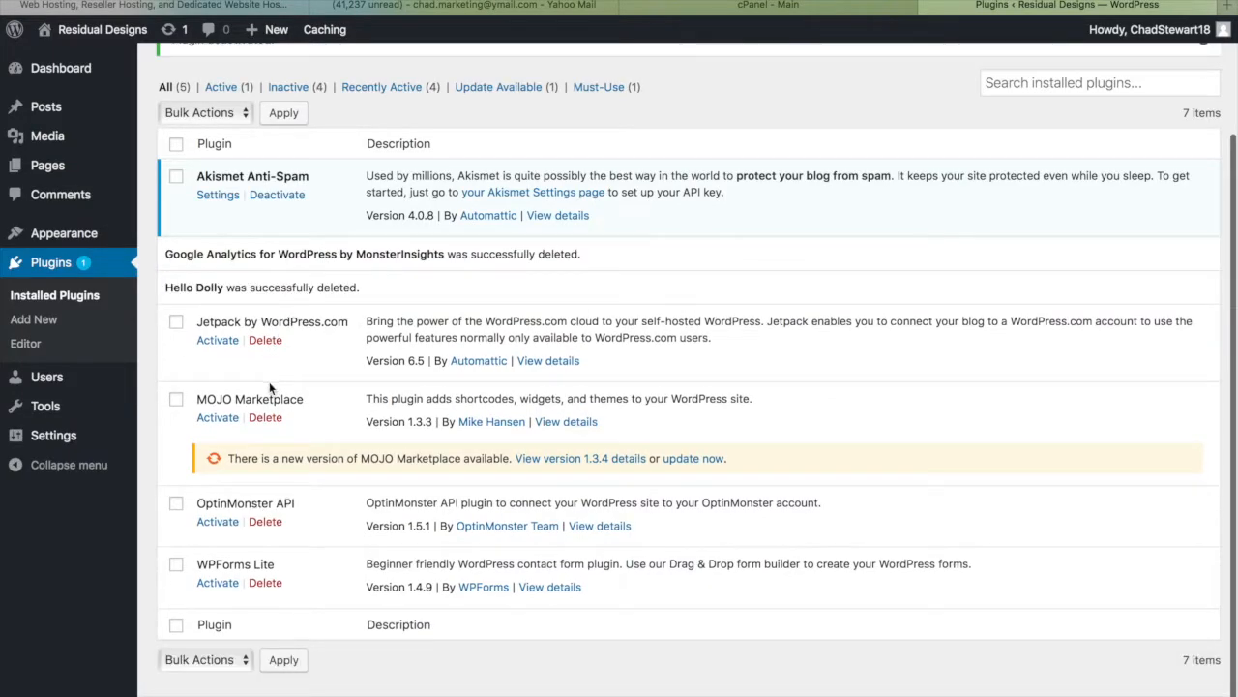
click(264, 341)
click(779, 383)
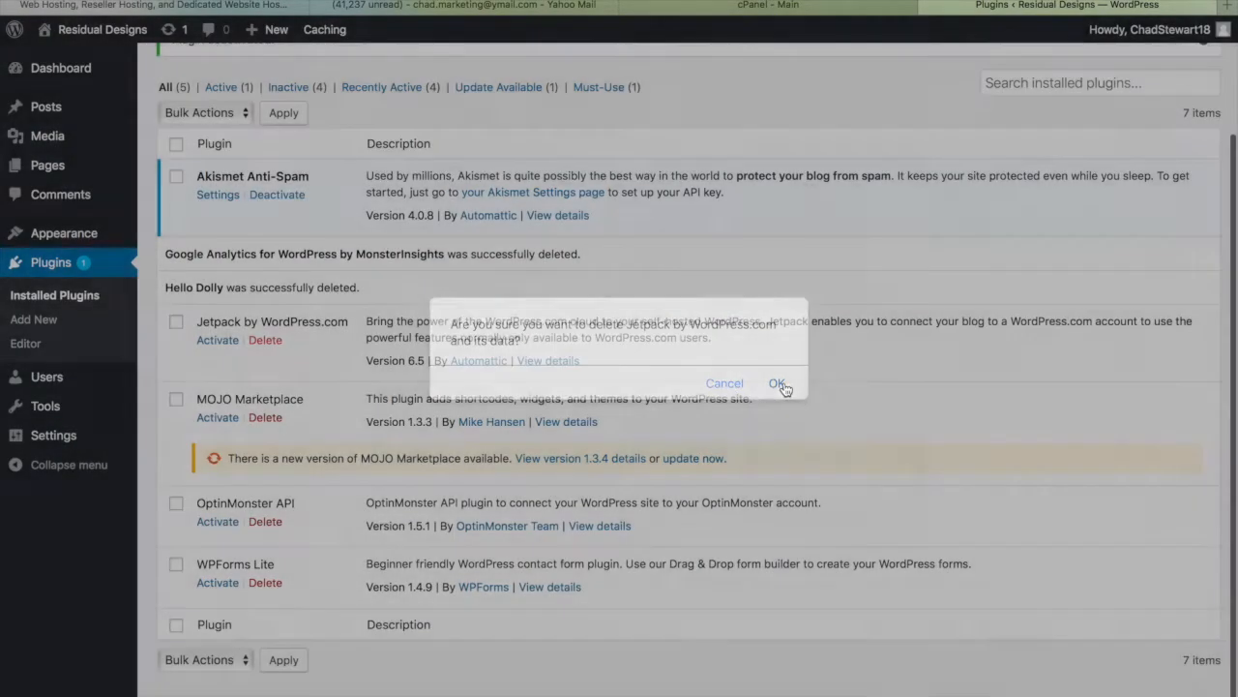
click(267, 420)
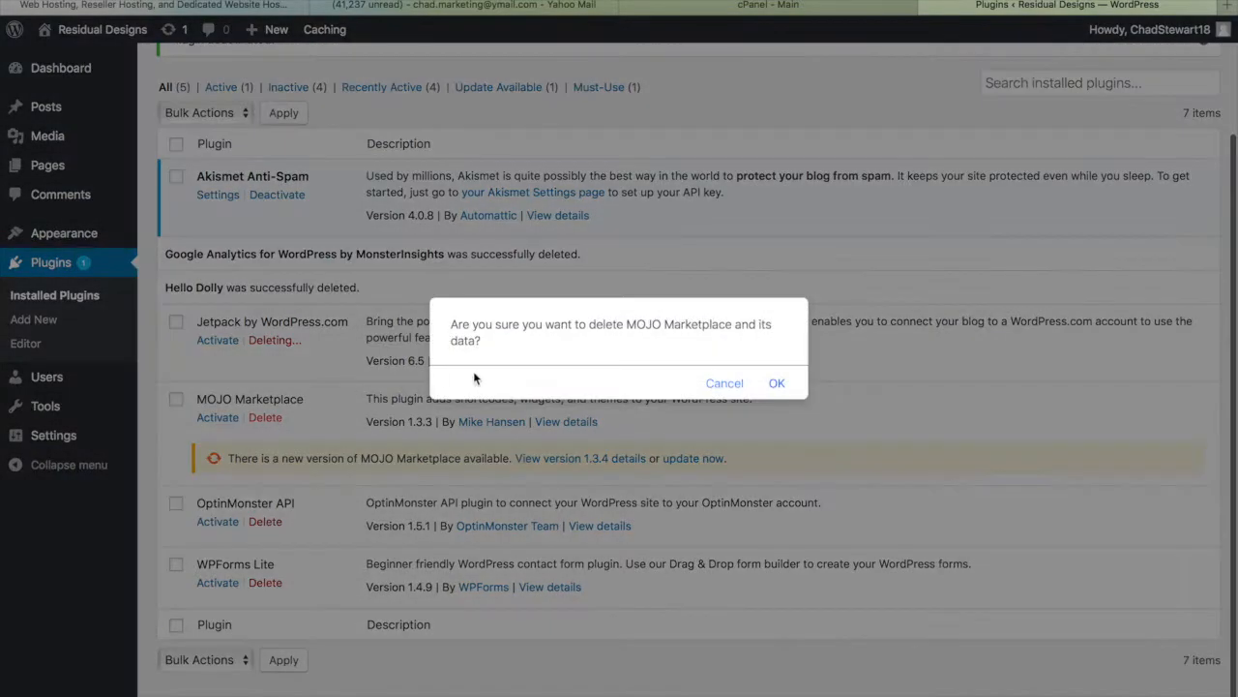
click(778, 384)
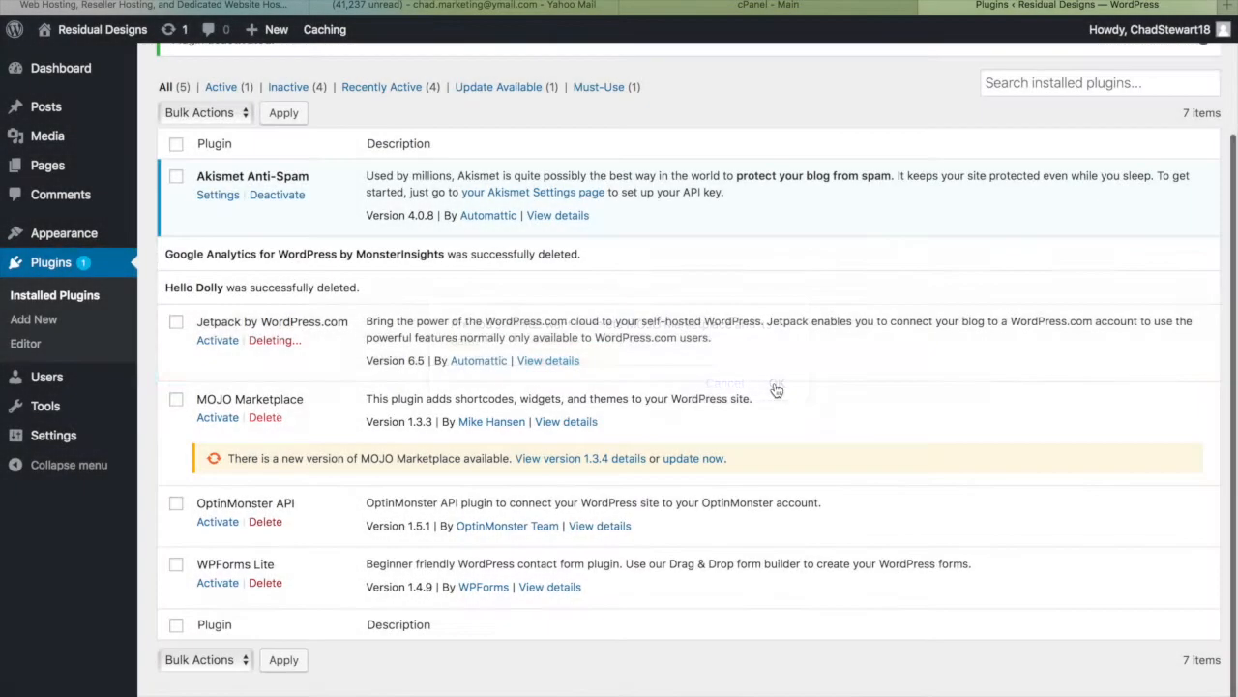
click(265, 506)
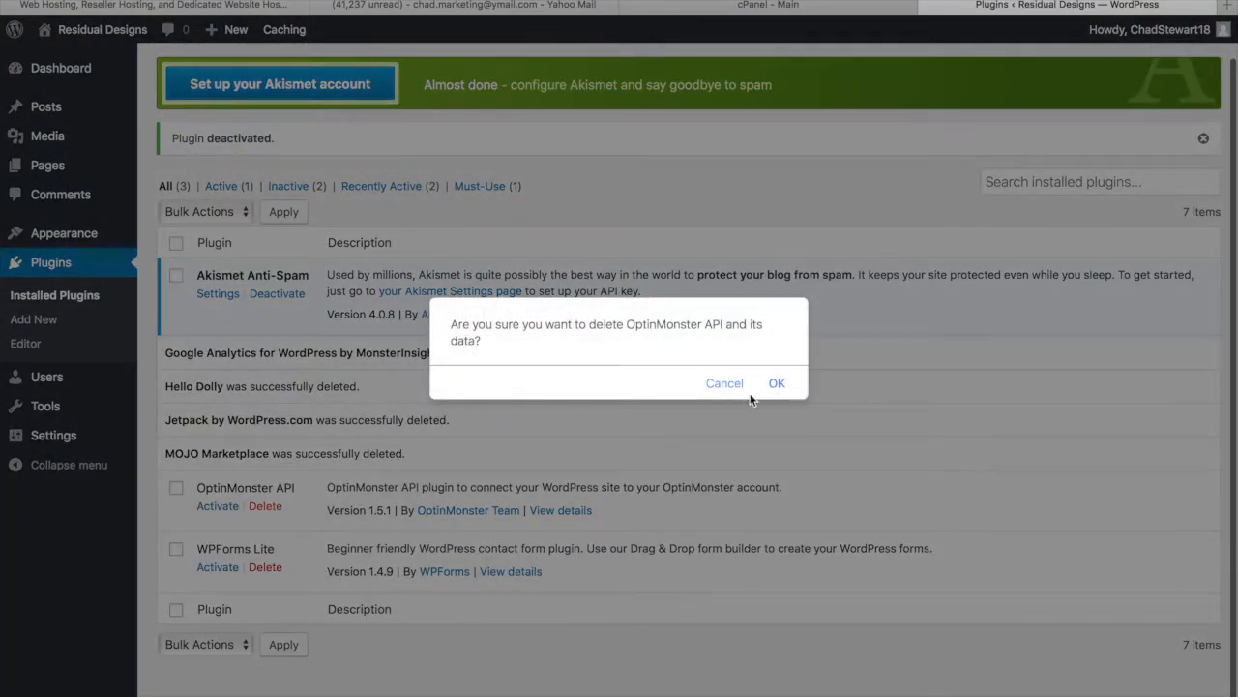
click(778, 384)
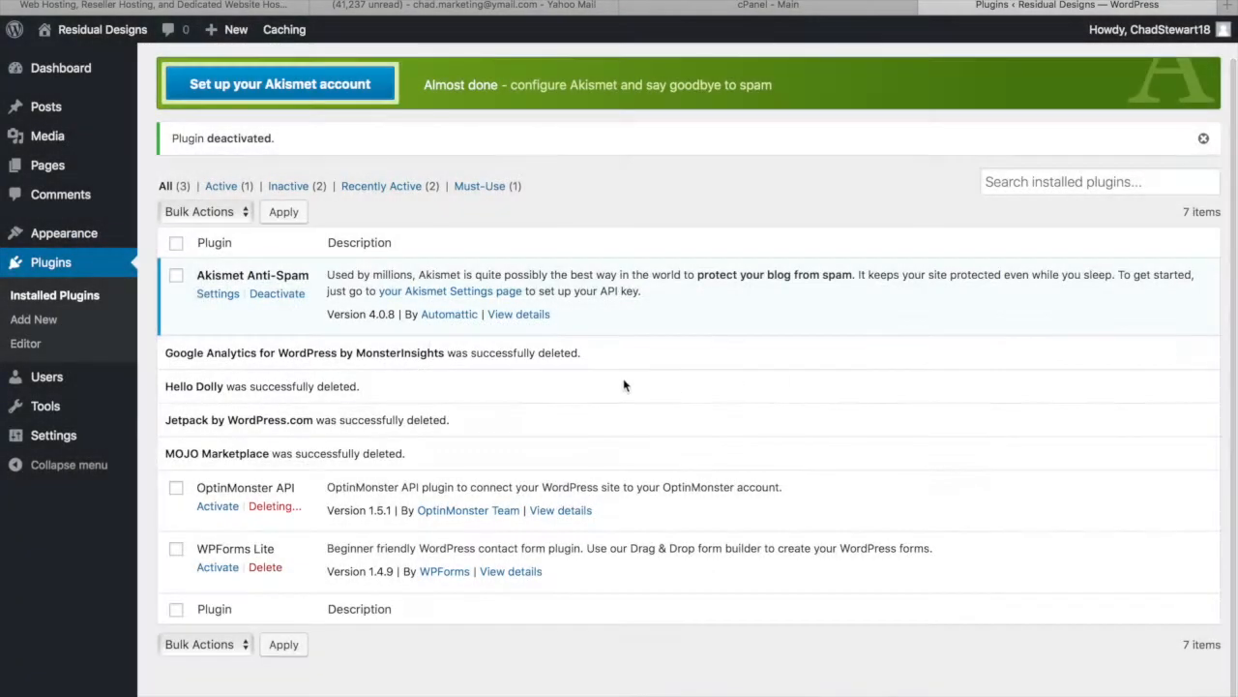
click(265, 568)
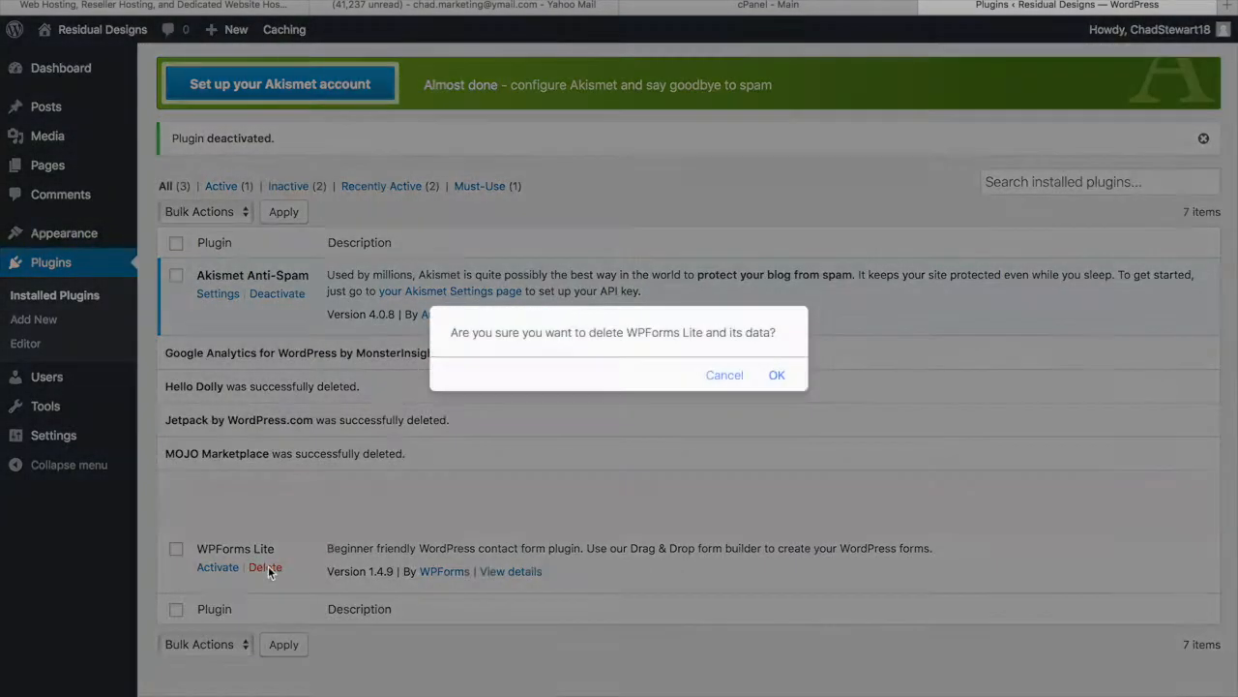
click(782, 374)
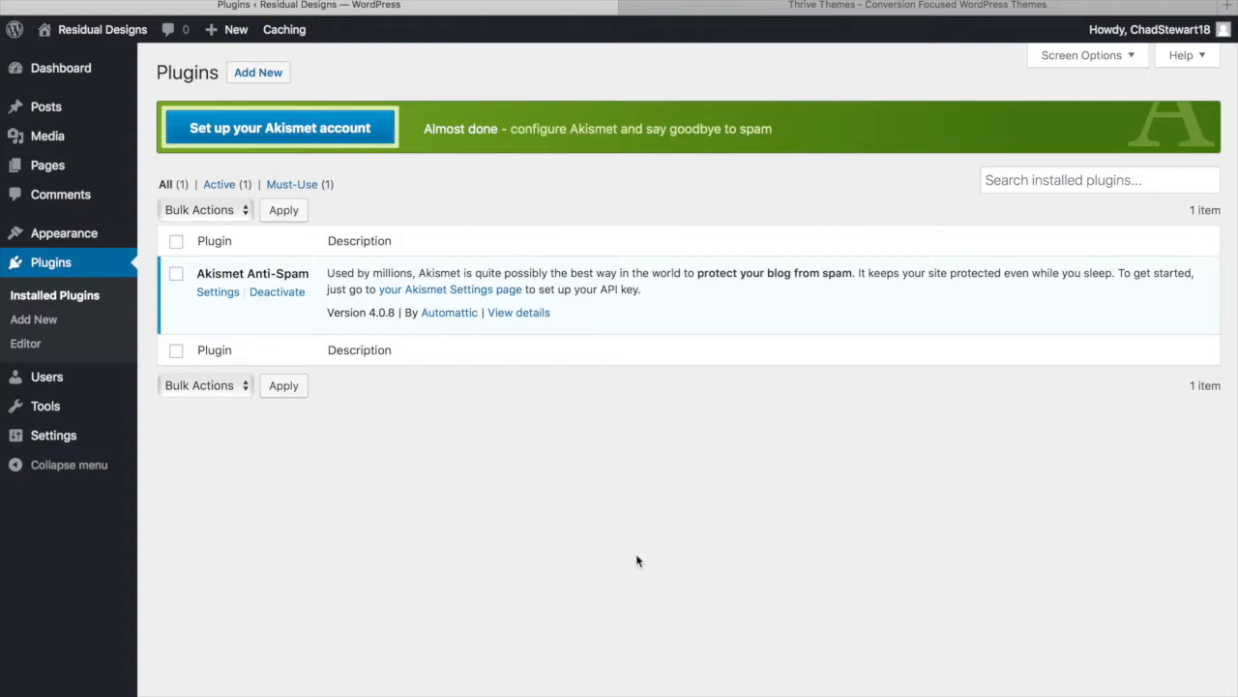
click(788, 6)
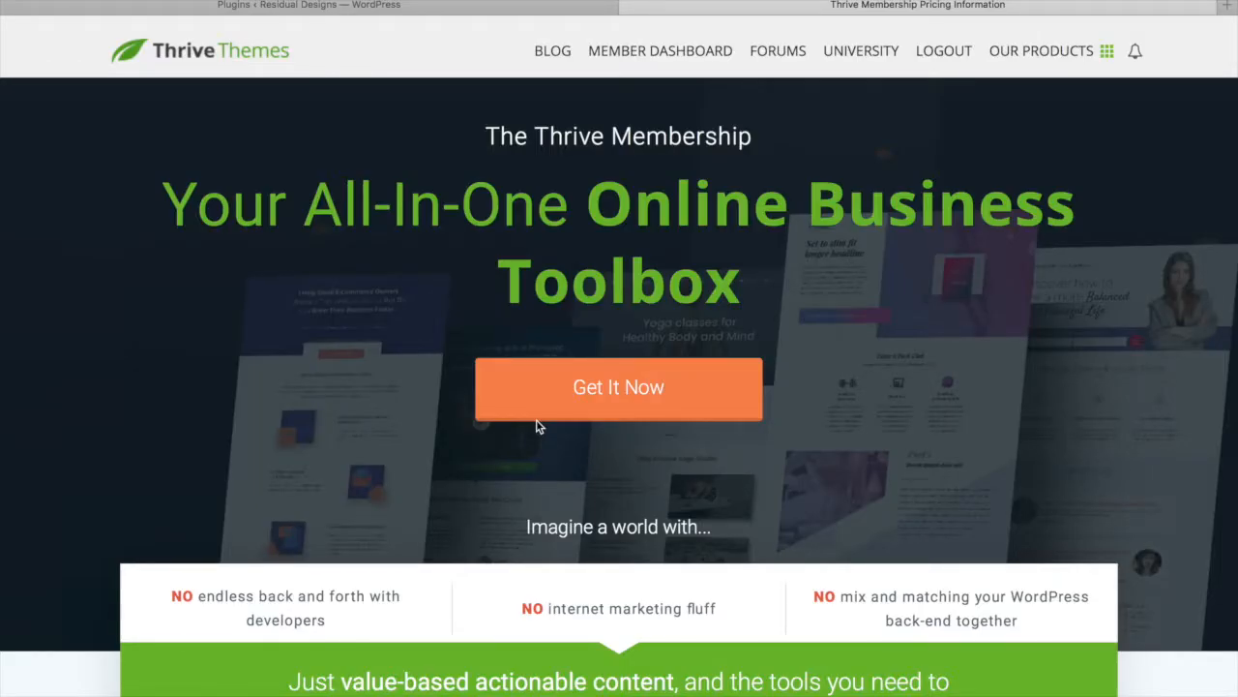
scroll(802, 404, down, 3)
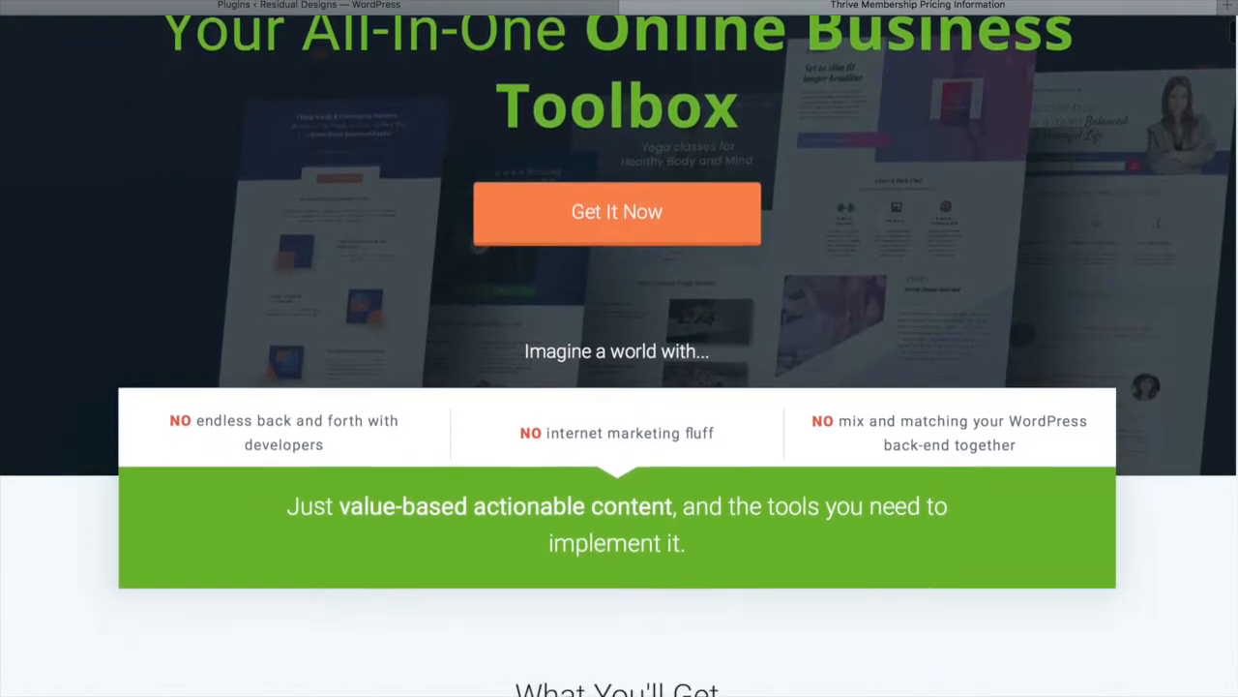
scroll(882, 229, up, 4)
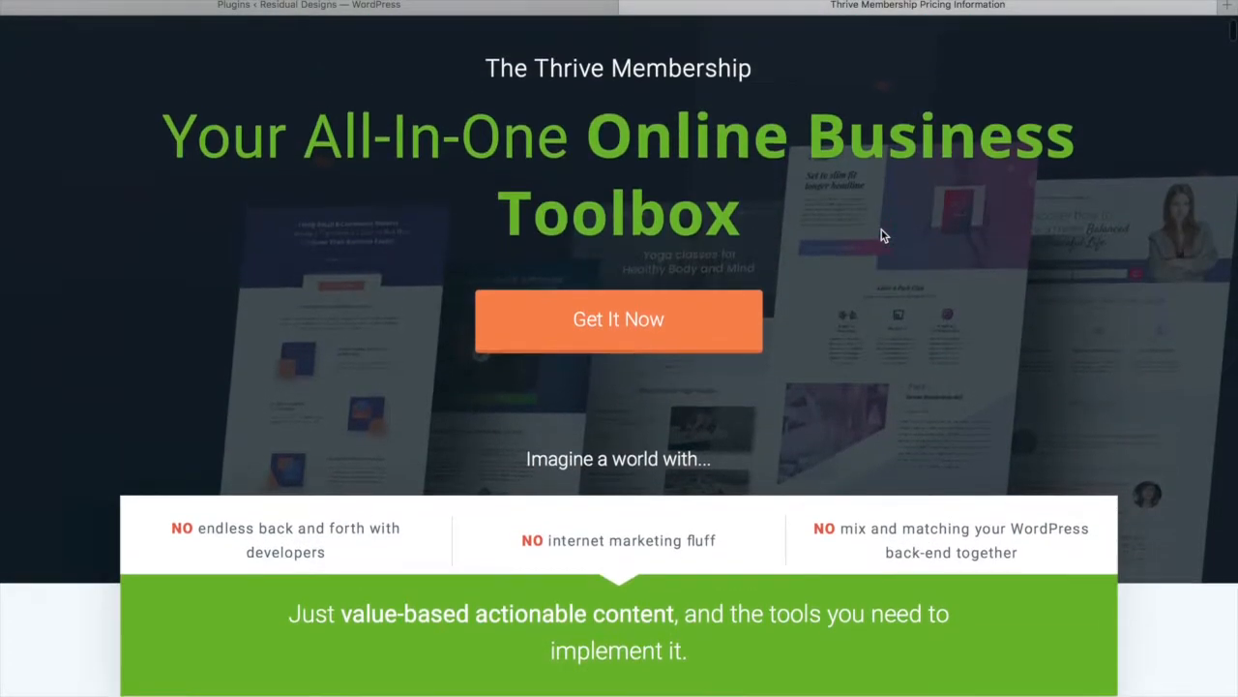
scroll(881, 229, down, 10)
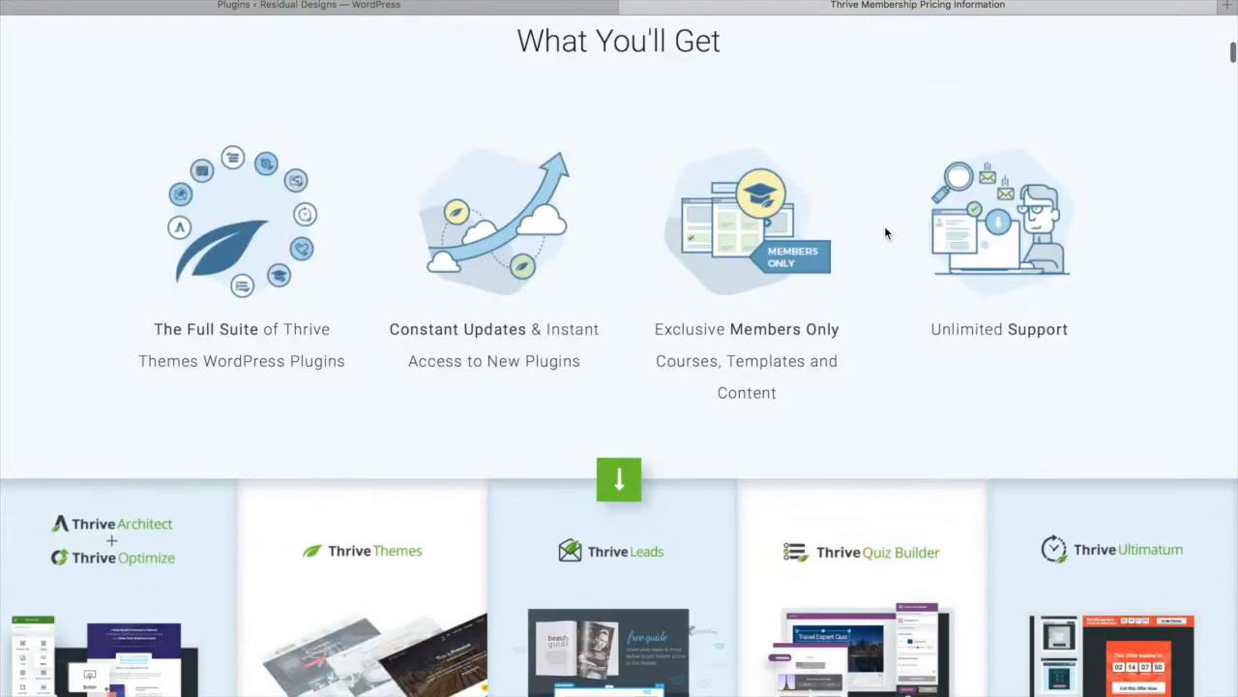
scroll(885, 233, down, 1)
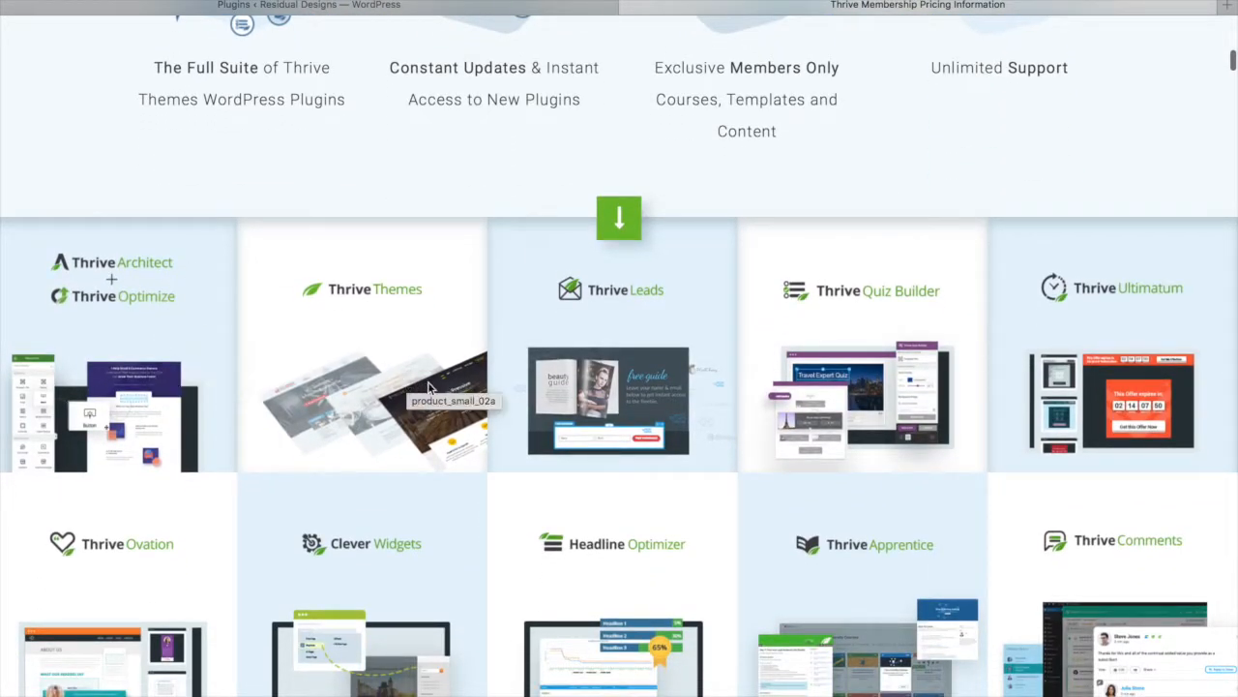
scroll(705, 341, down, 3)
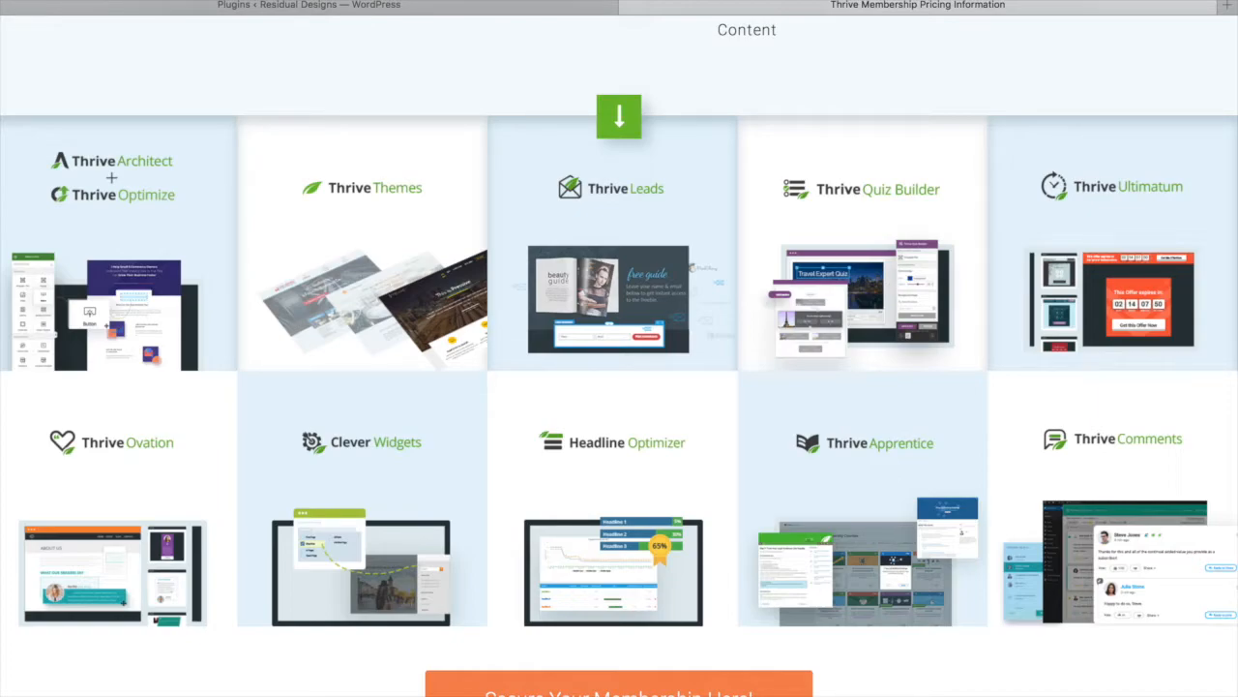
scroll(619, 358, down, 5)
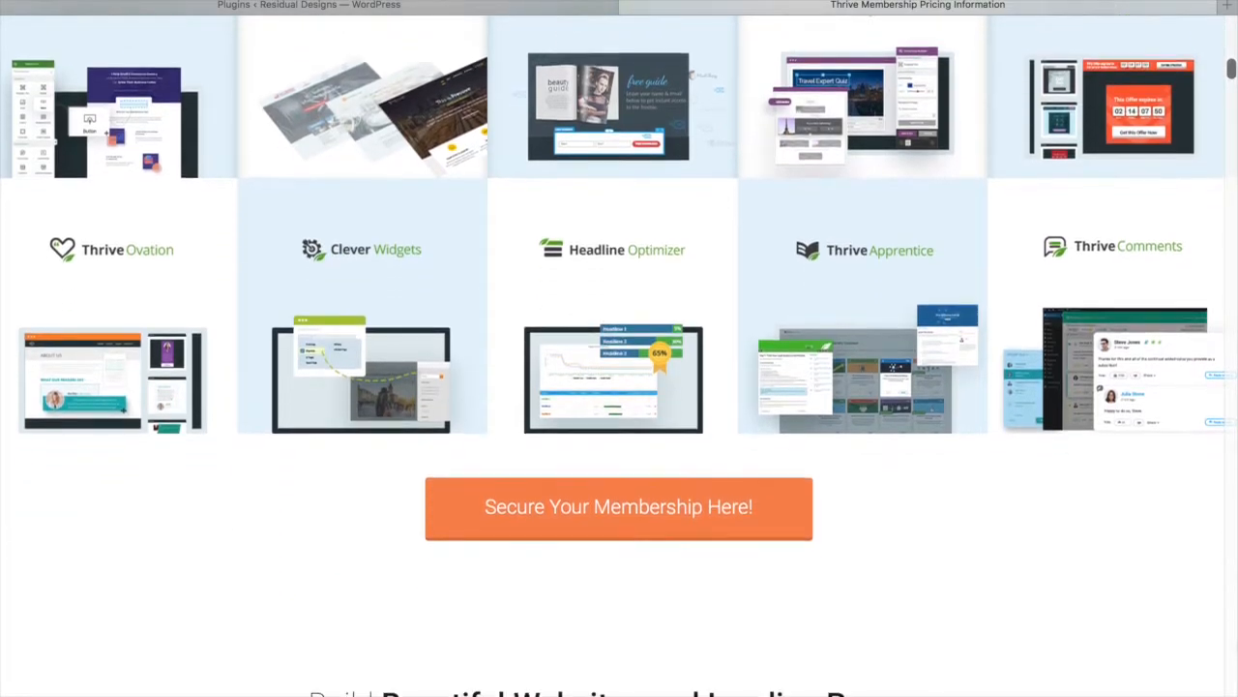
scroll(619, 348, up, 10)
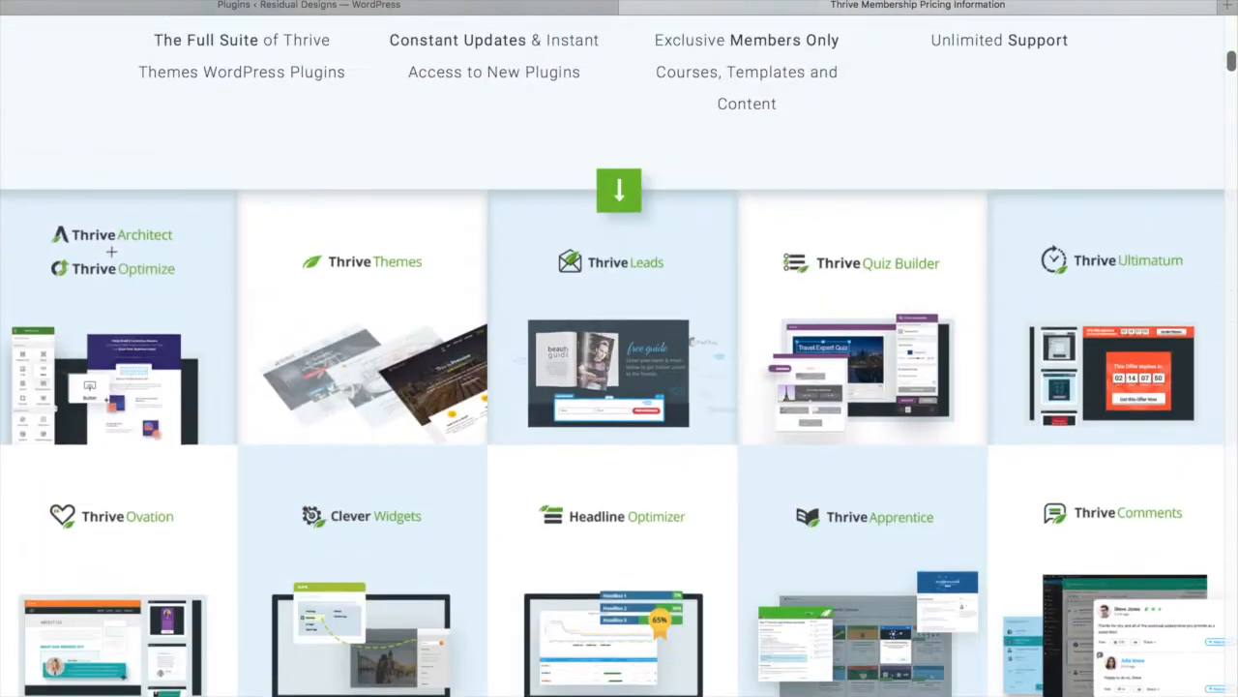
scroll(1144, 456, up, 5)
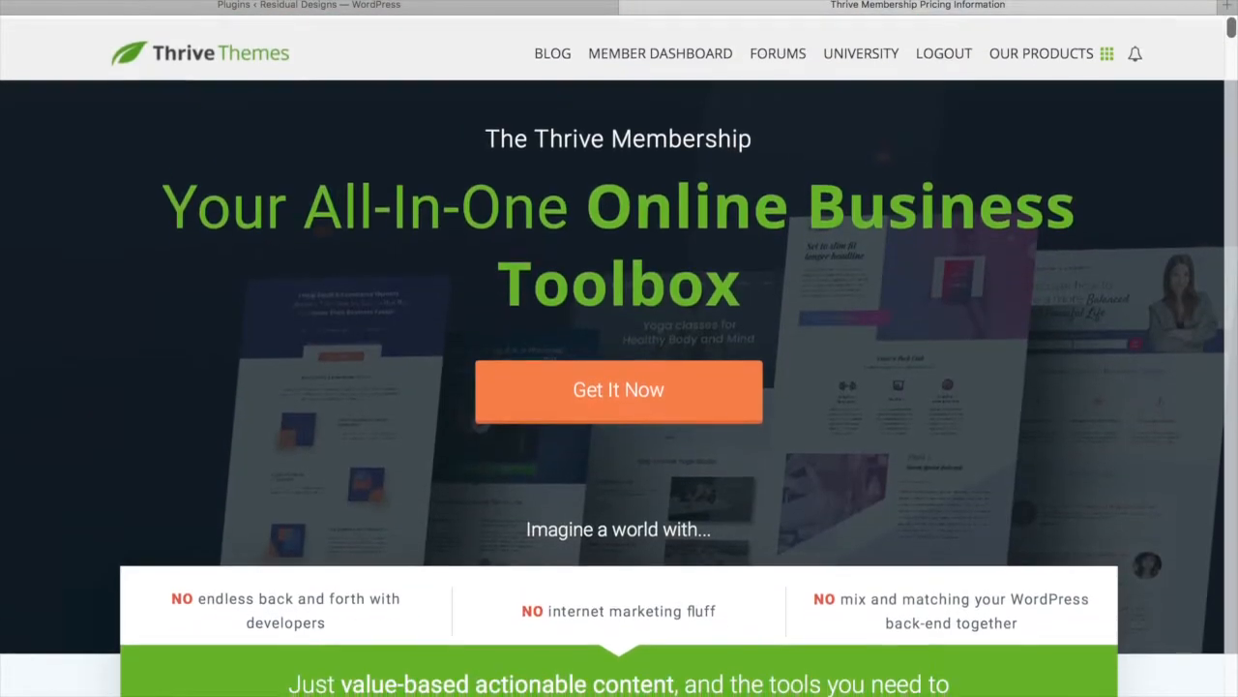
click(522, 12)
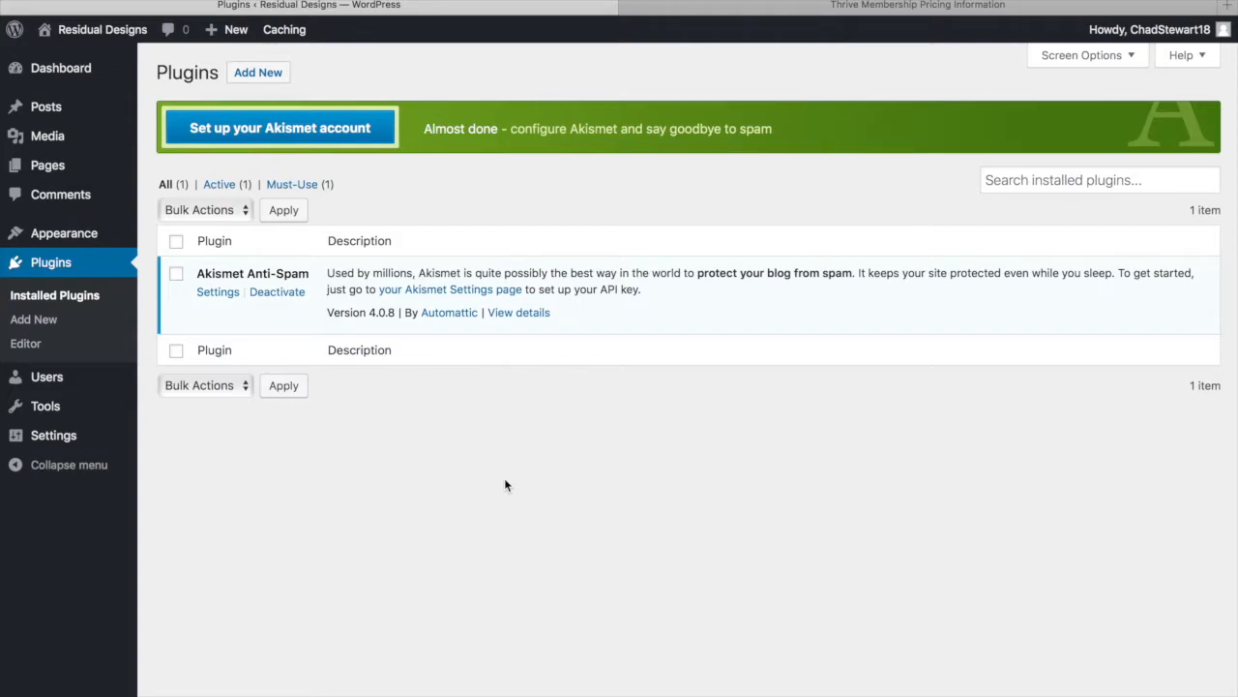
click(783, 16)
scroll(623, 518, down, 10)
scroll(624, 523, down, 3)
scroll(624, 524, down, 2)
scroll(624, 524, up, 3)
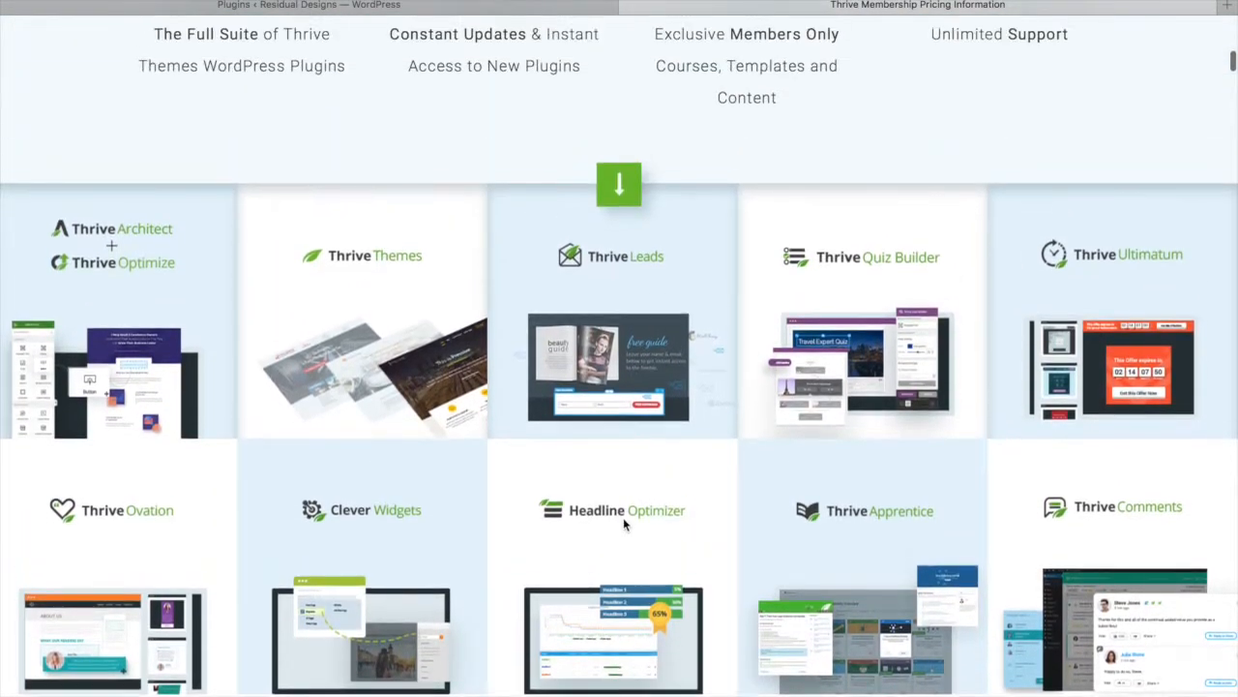
scroll(624, 523, up, 10)
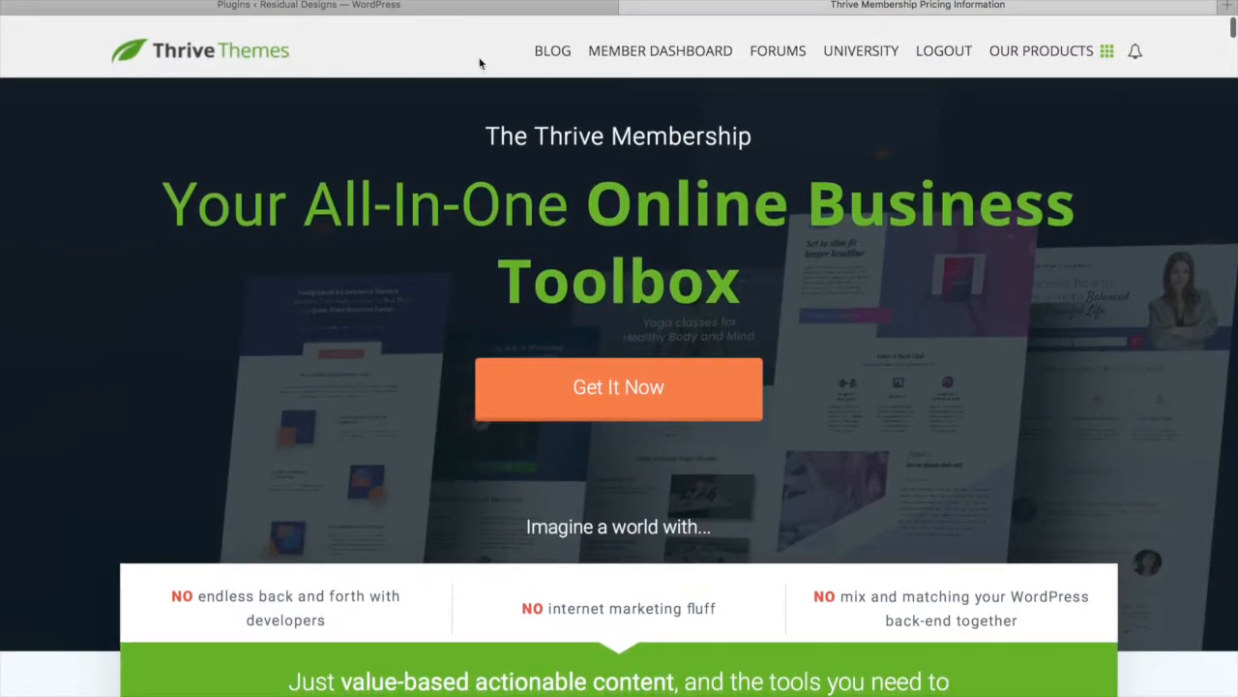
click(470, 12)
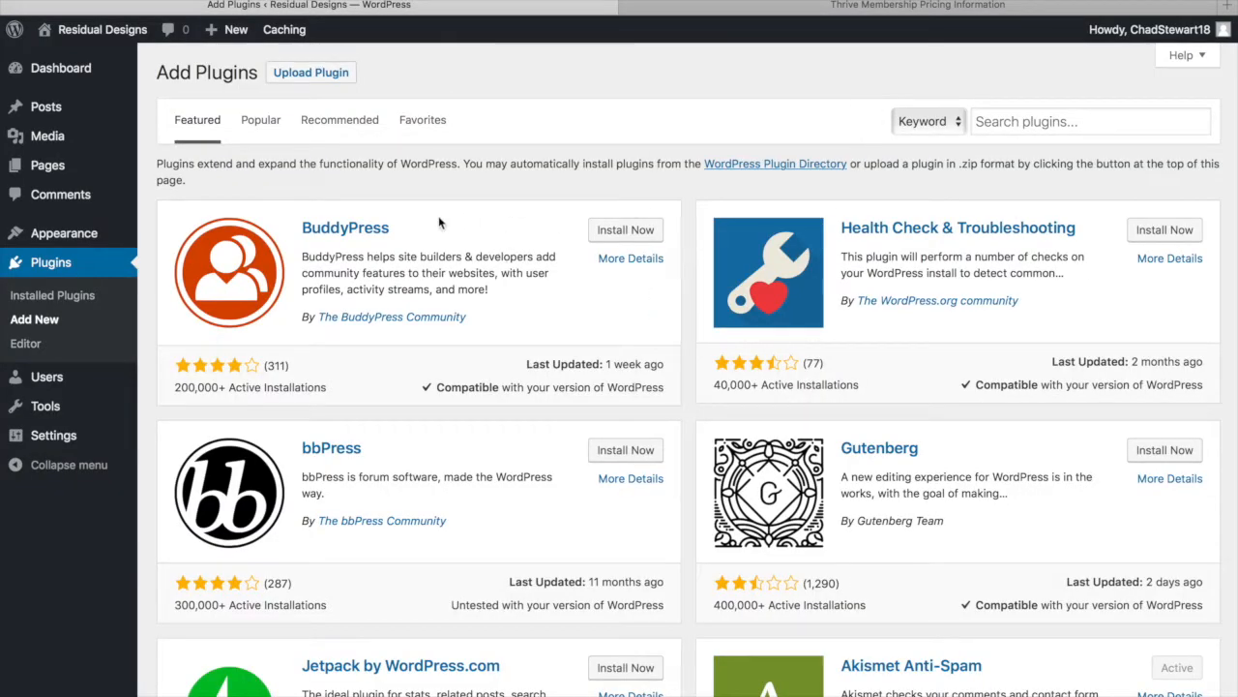
Upload and install thrive-leads-2.0.49.zip from T_Drive > T > Thrivethemes as a new plugin
click(332, 76)
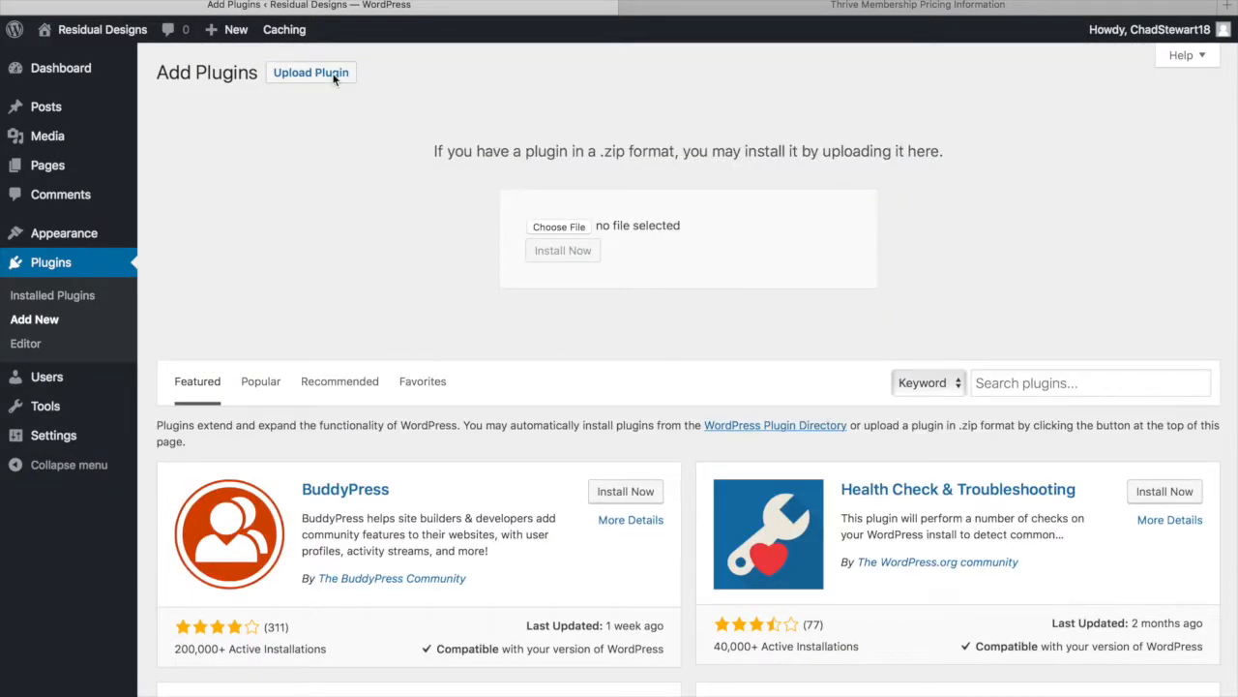
click(557, 225)
scroll(389, 280, down, 3)
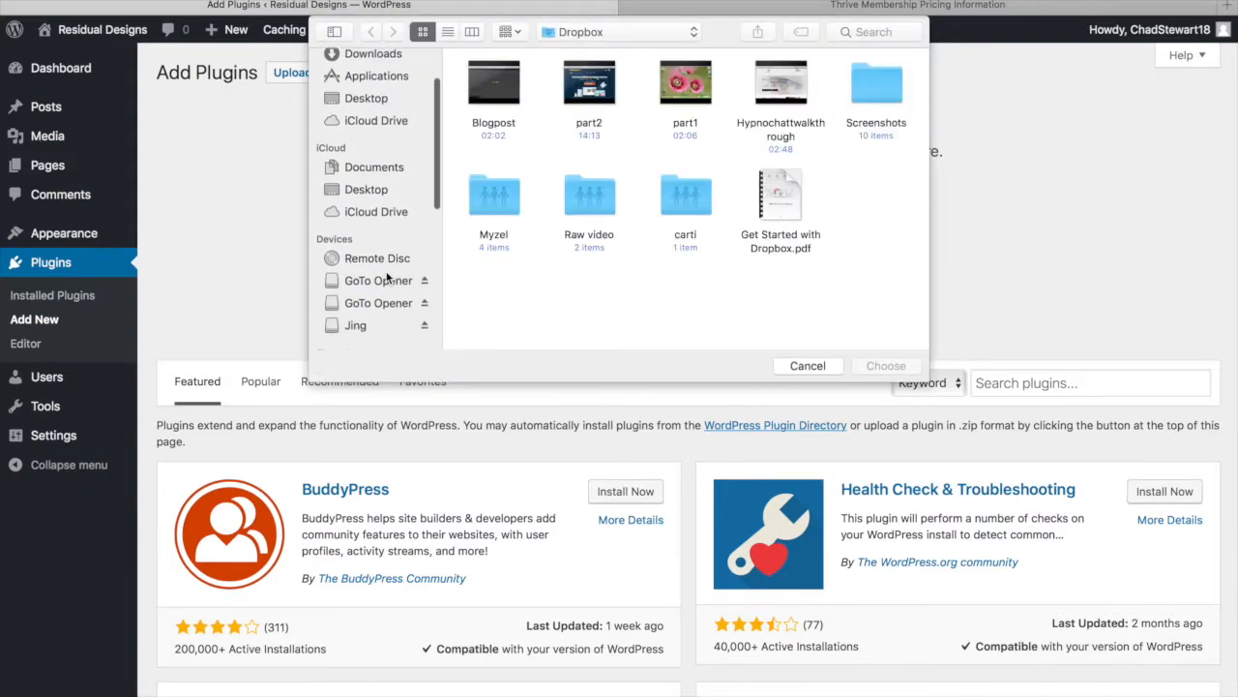
click(387, 281)
scroll(387, 241, down, 3)
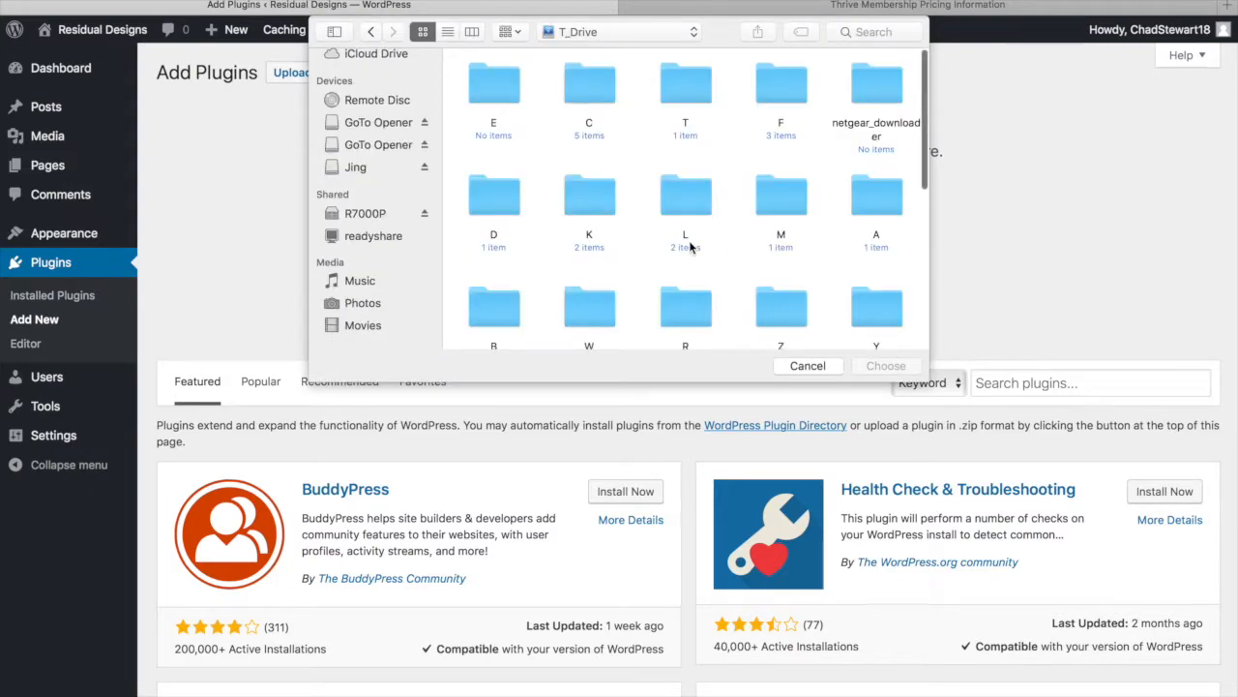
scroll(690, 248, down, 1)
double_click(696, 75)
click(503, 91)
double_click(503, 91)
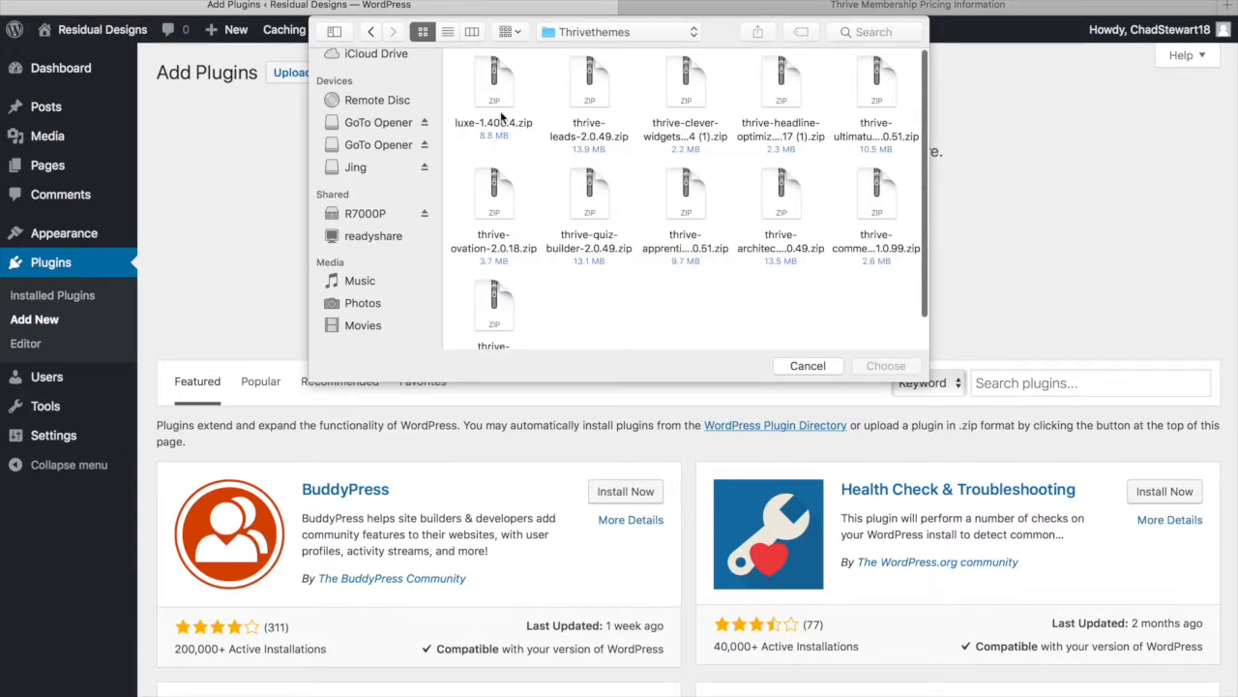
click(584, 107)
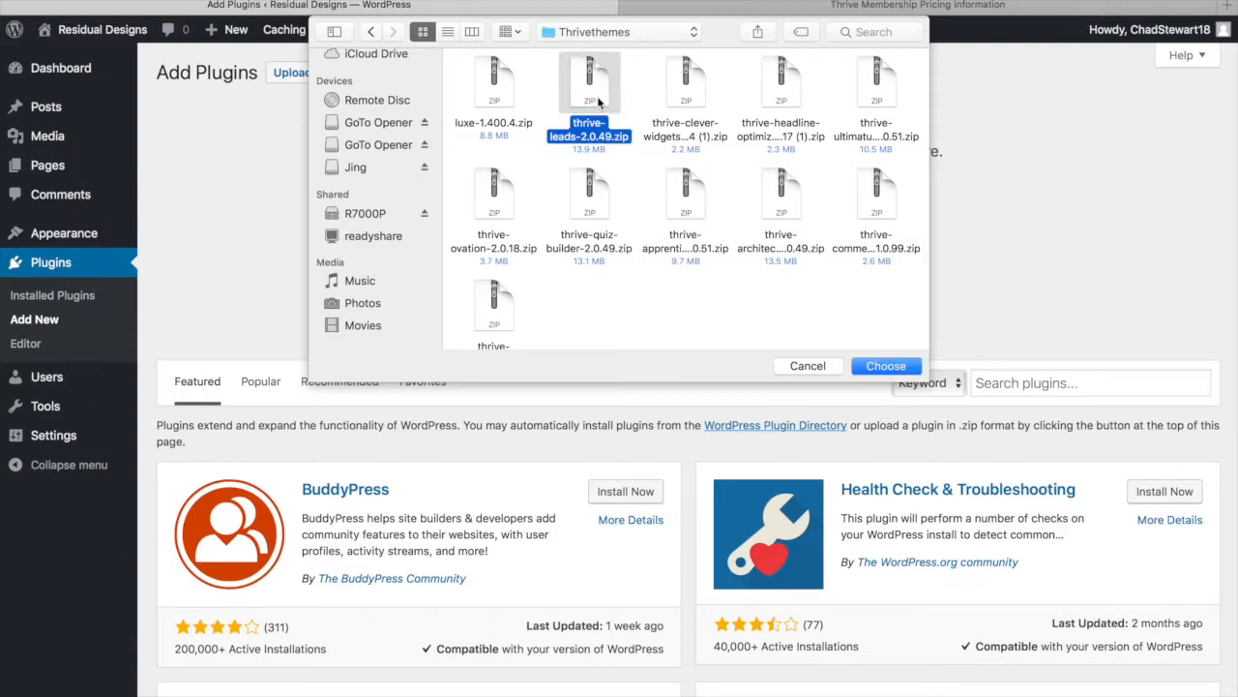
click(899, 371)
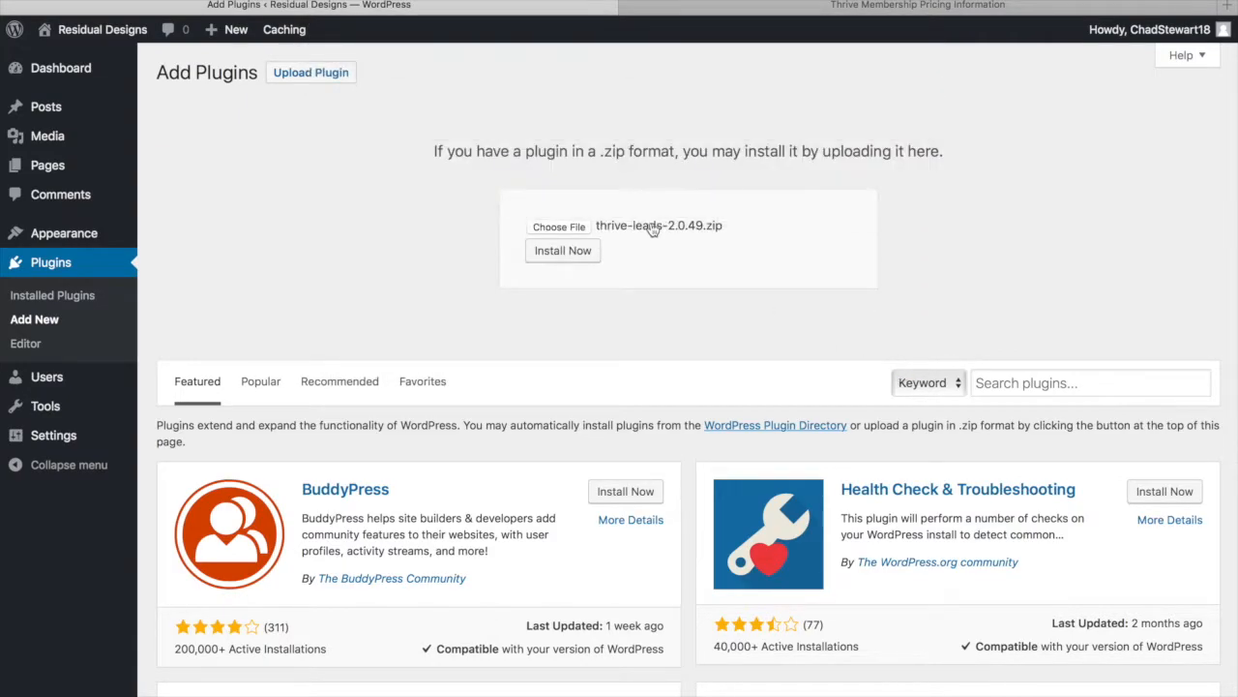
click(563, 251)
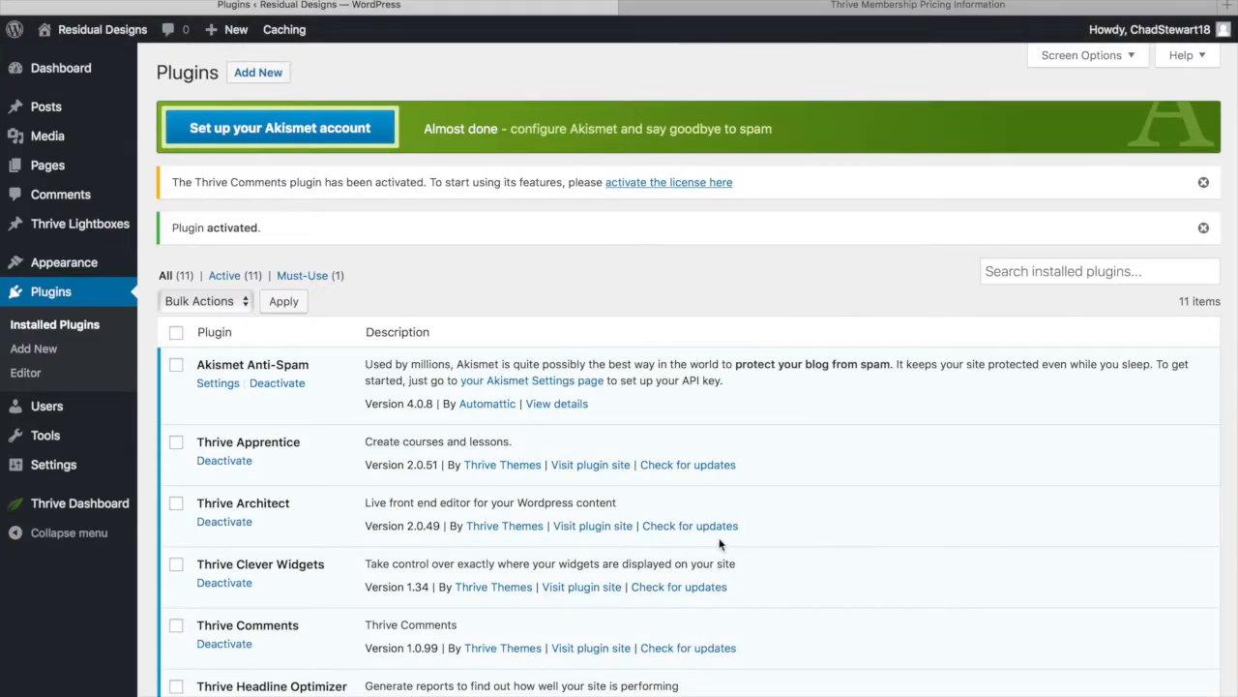
Scroll through the Installed Plugins list to review the 11 active plugins, including Thrive Leads
scroll(710, 539, down, 1)
scroll(709, 544, down, 8)
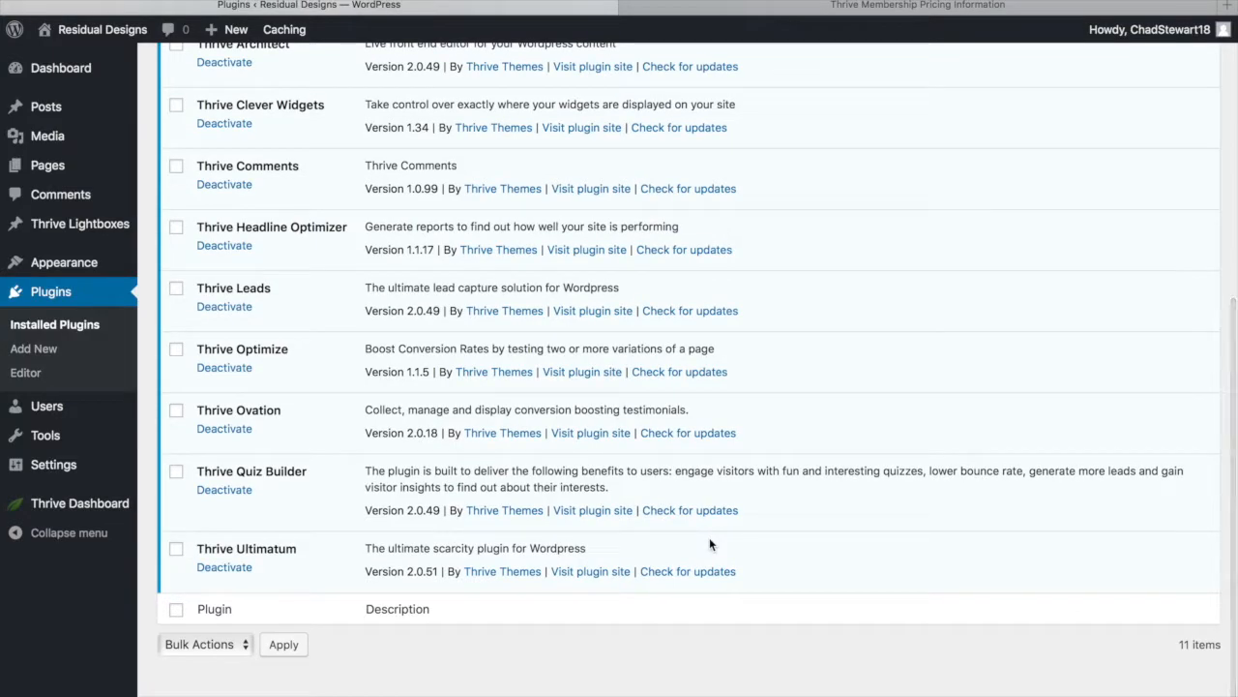
scroll(709, 544, up, 1)
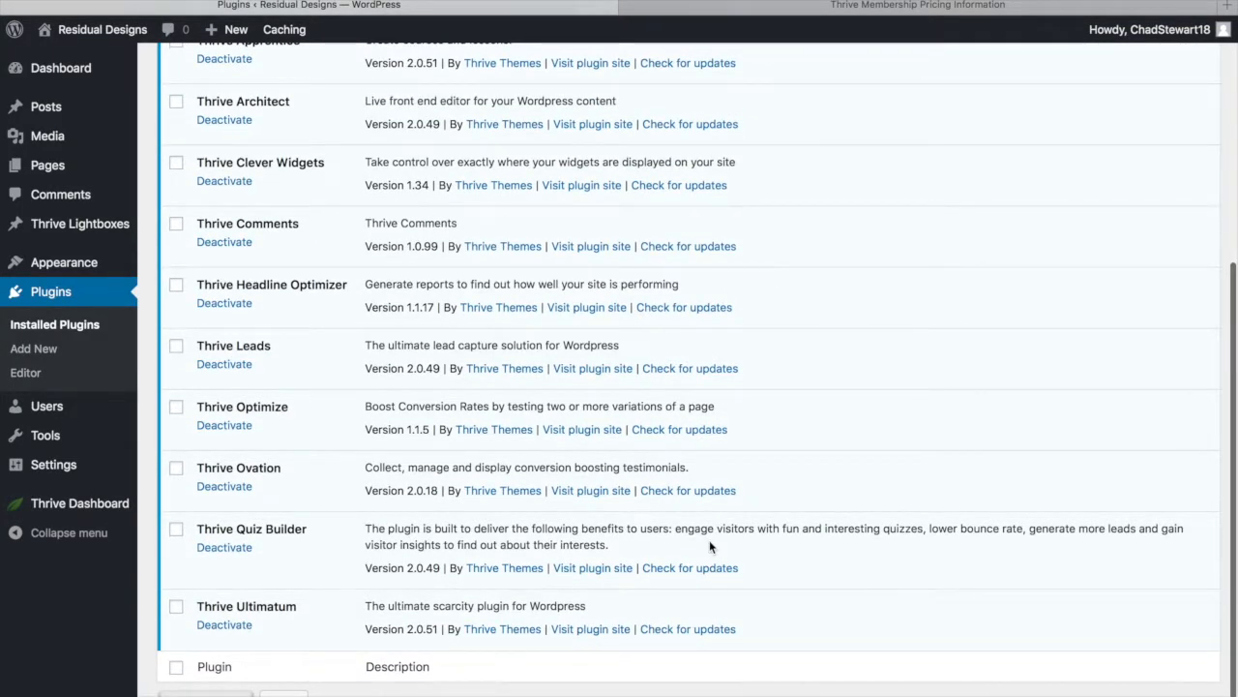
scroll(710, 545, up, 1)
scroll(709, 547, up, 2)
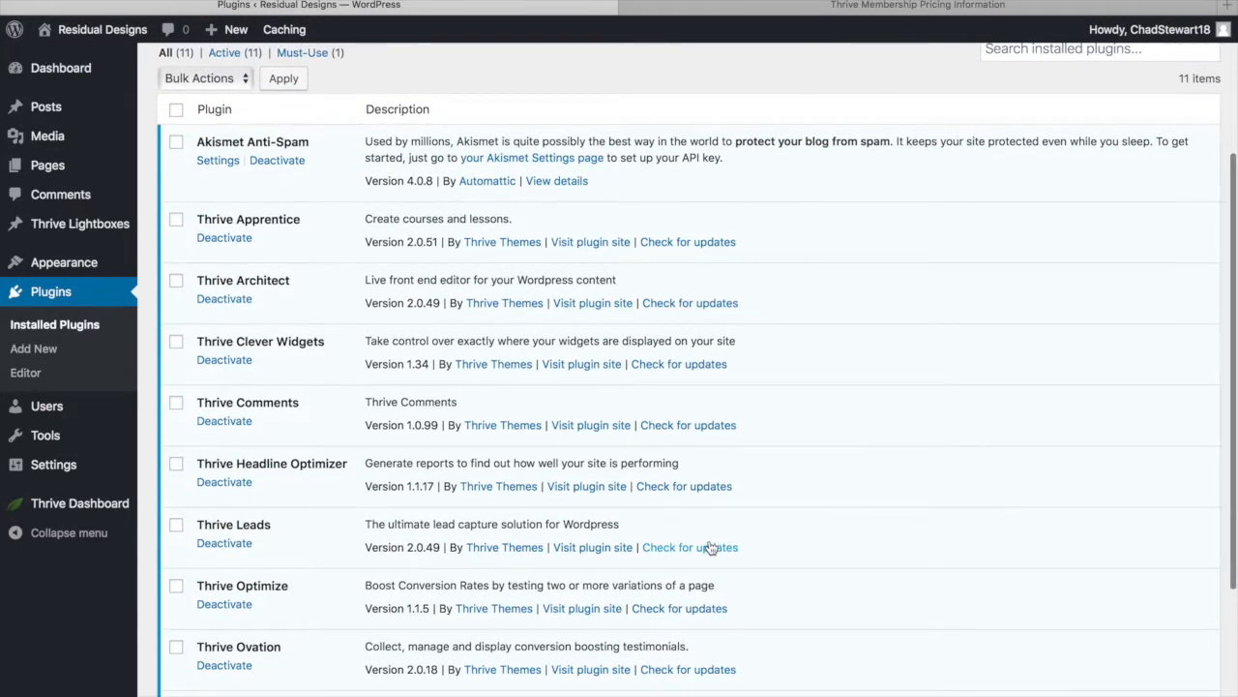
scroll(710, 548, down, 3)
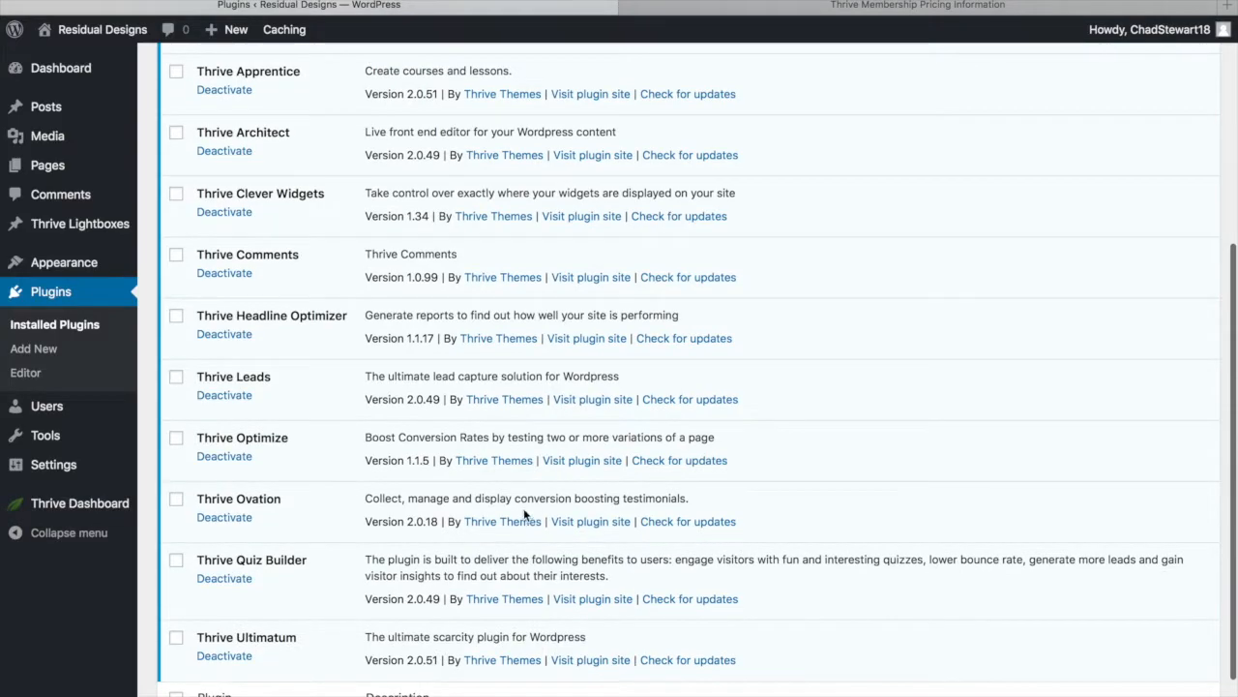
scroll(364, 442, up, 1)
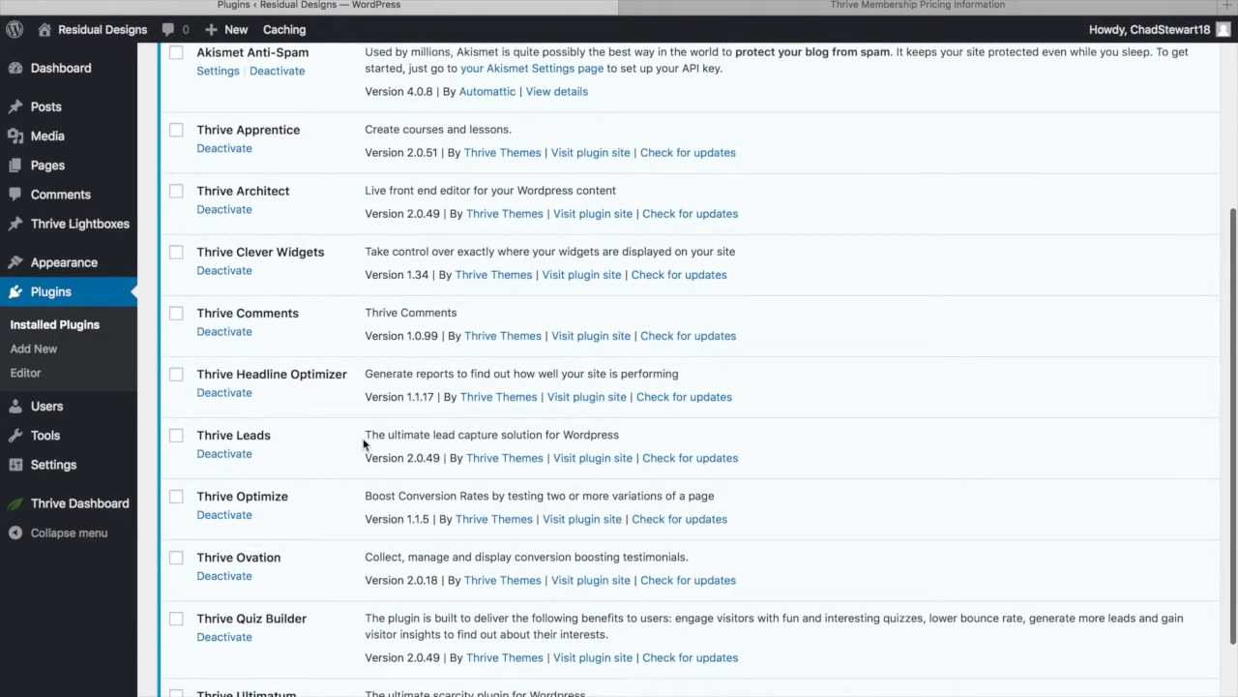
scroll(364, 442, up, 1)
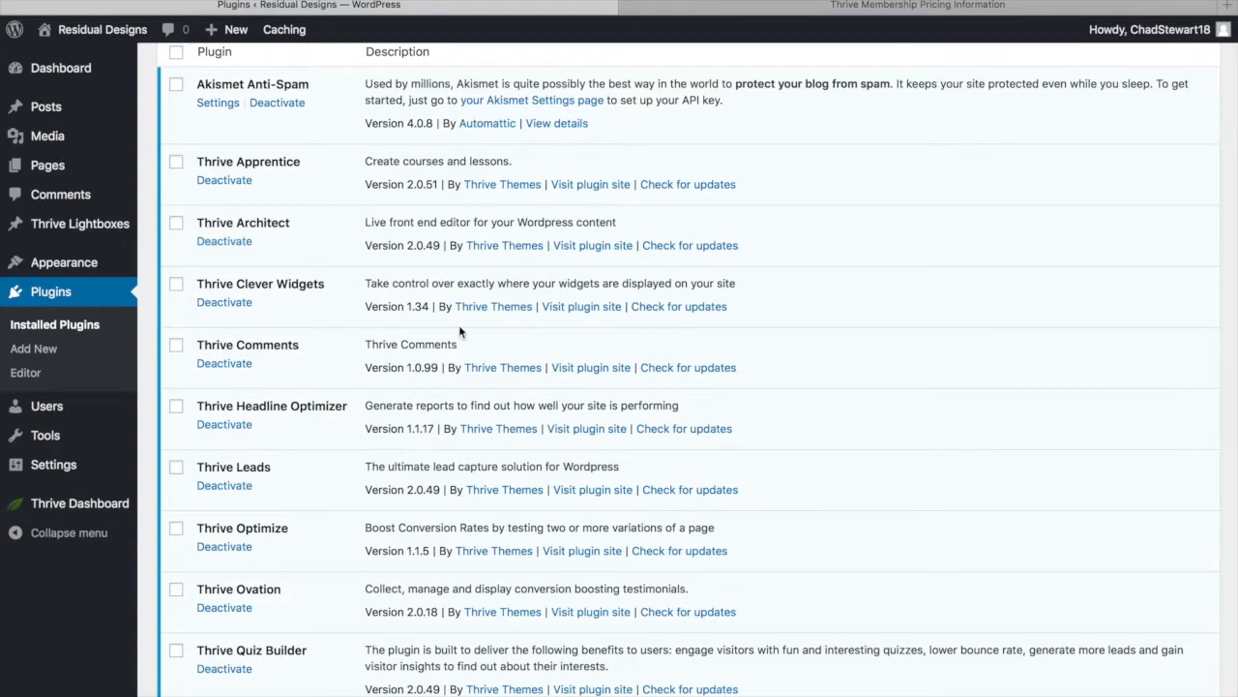
scroll(442, 284, up, 5)
scroll(442, 284, down, 5)
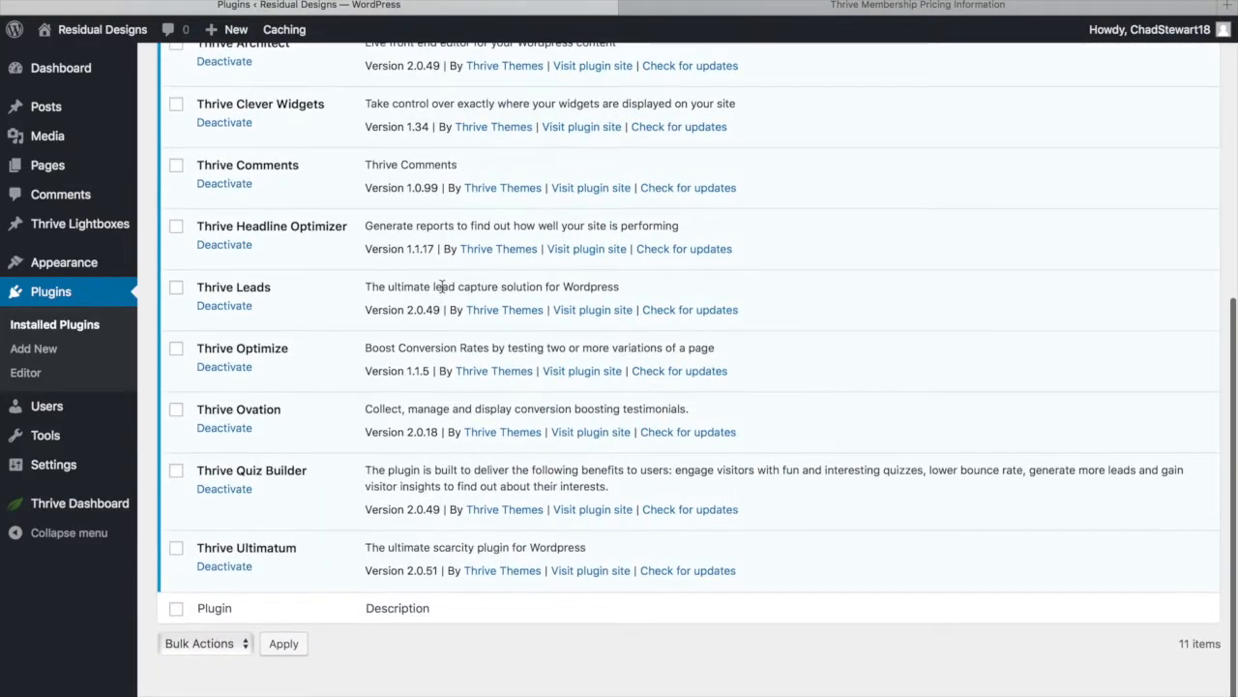
scroll(440, 300, up, 6)
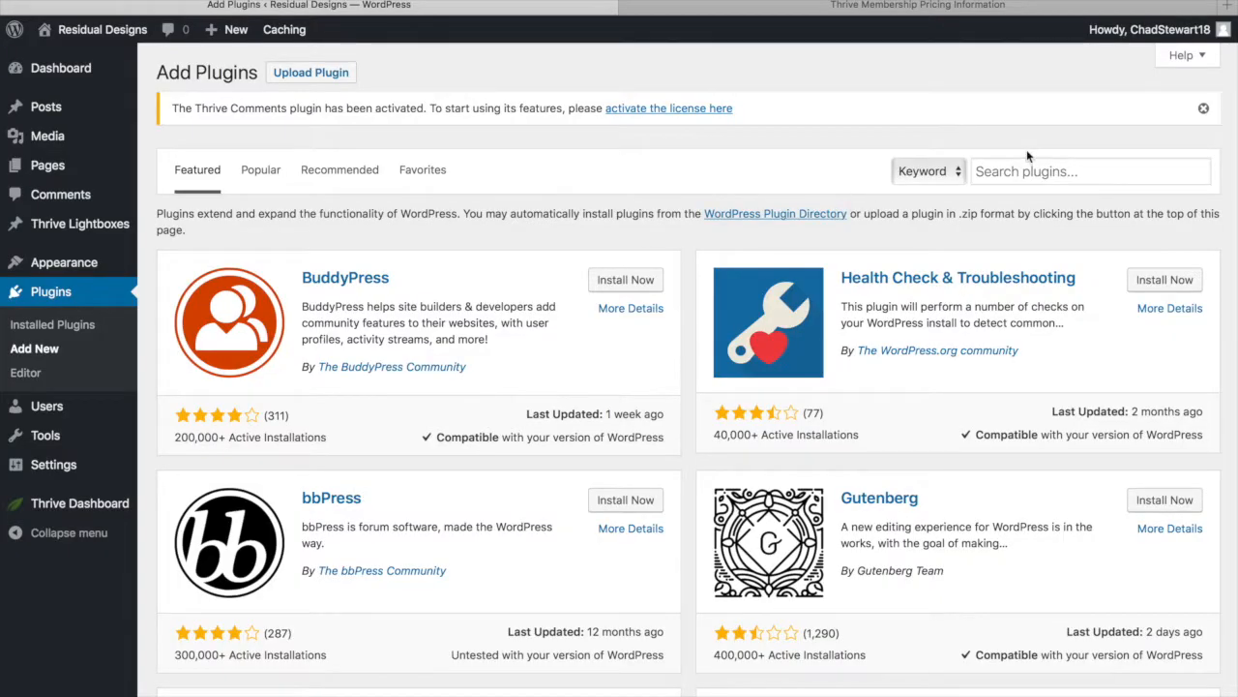
Search the plugin directory for 'google analytics'
click(1014, 170)
text(google)
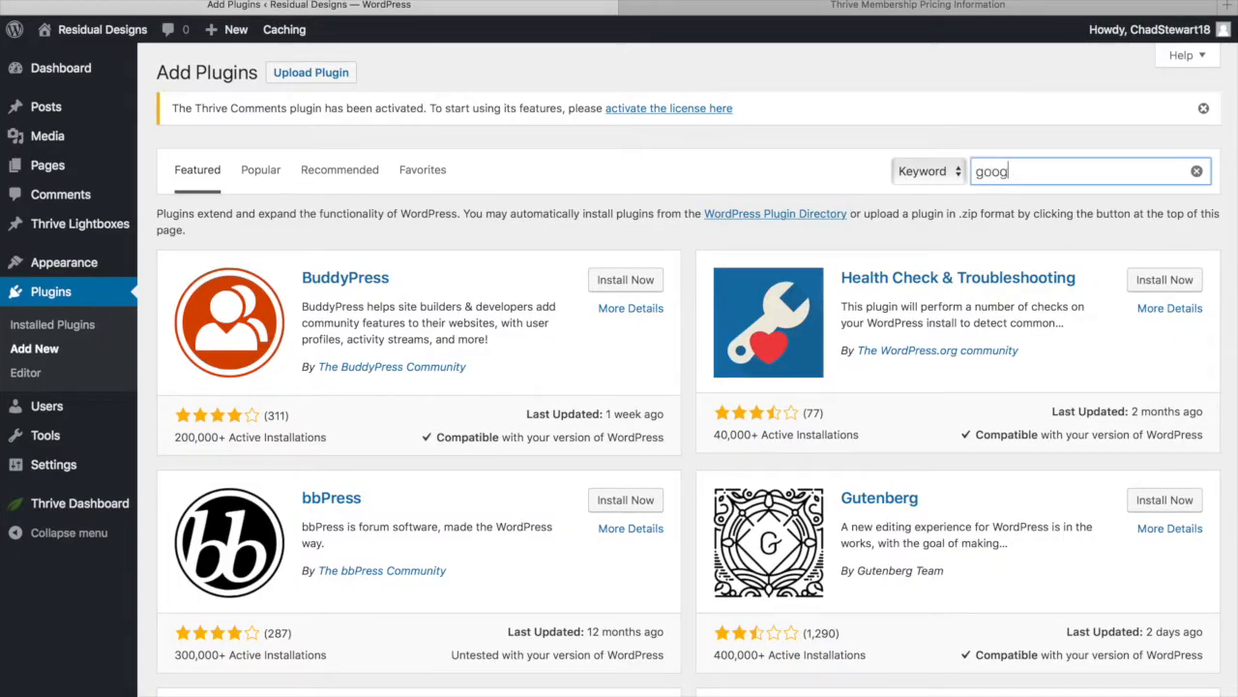
text( al)
text(nalytics)
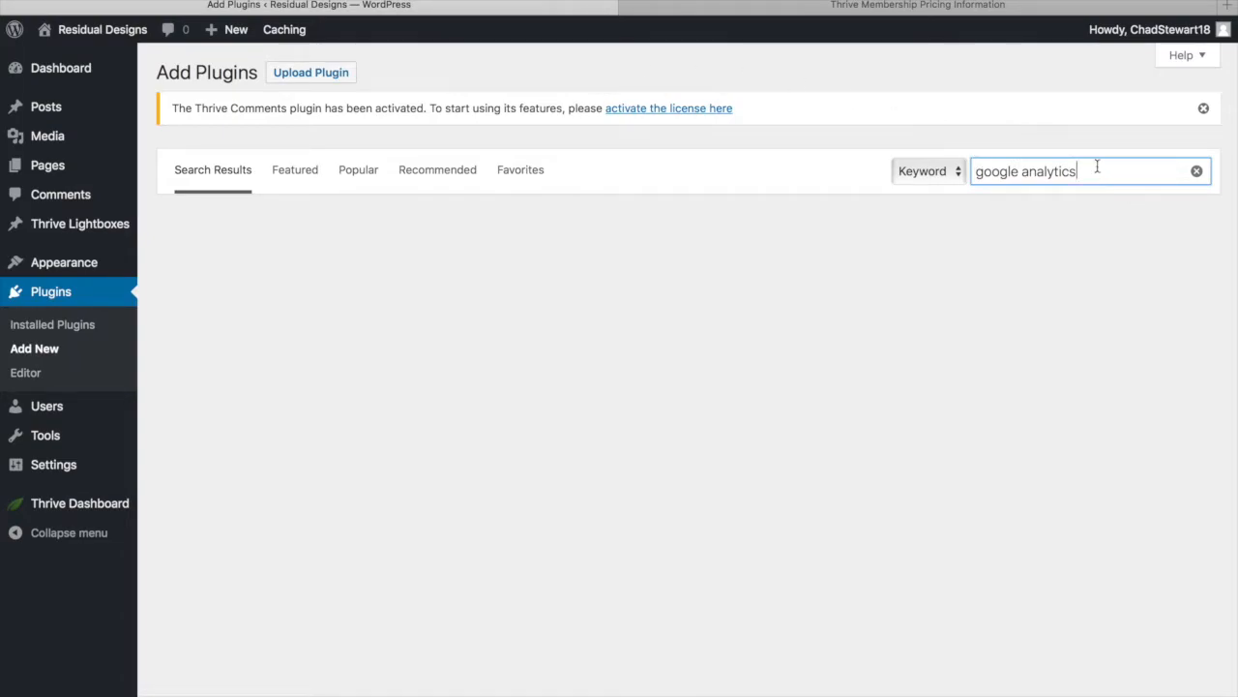
scroll(403, 321, down, 5)
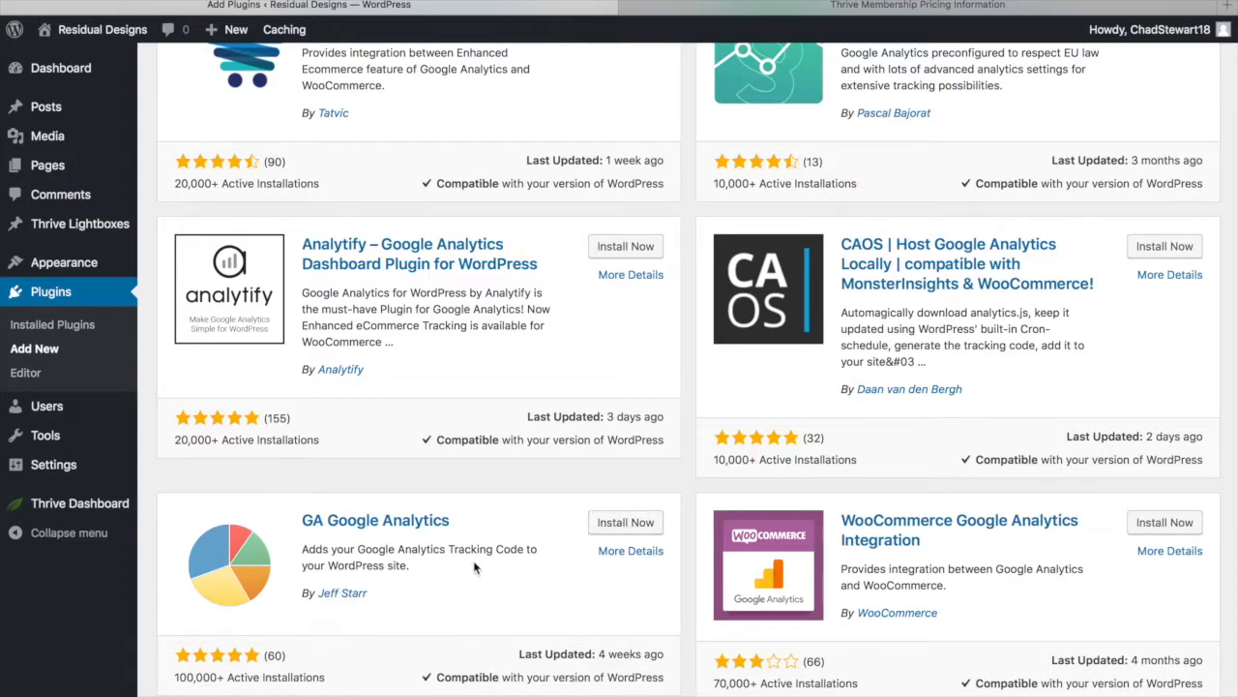
Install the GA Google Analytics plugin from the search results
click(624, 528)
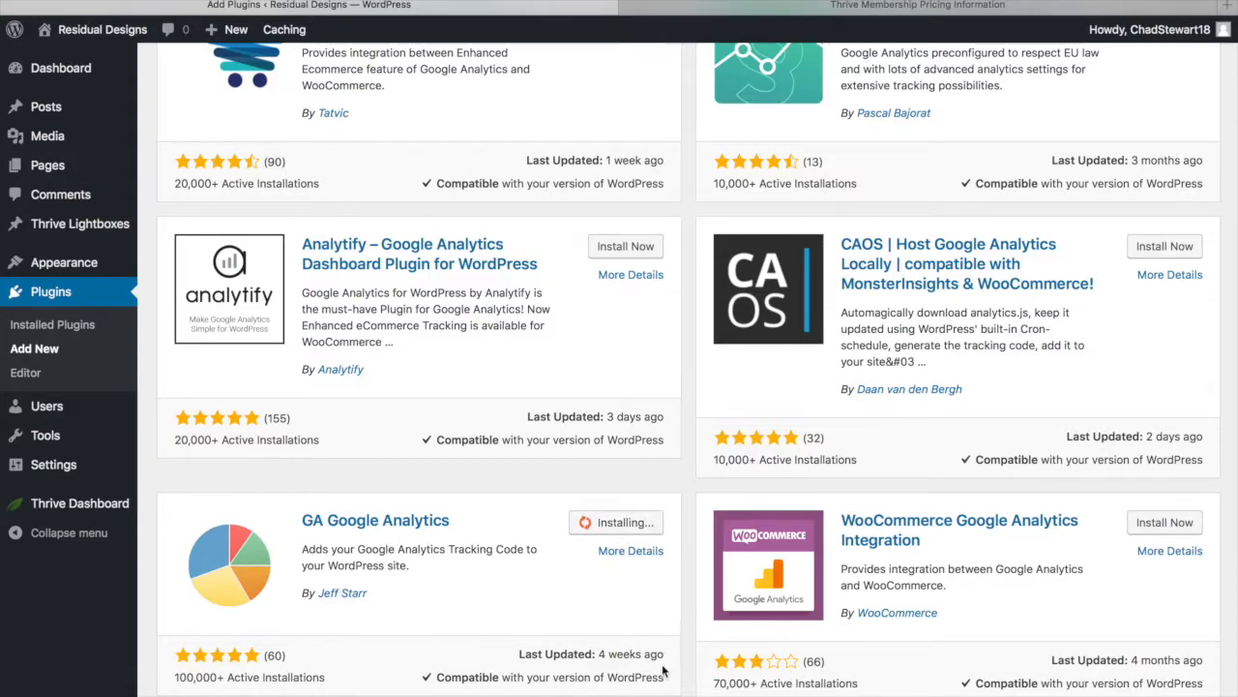
scroll(493, 564, up, 2)
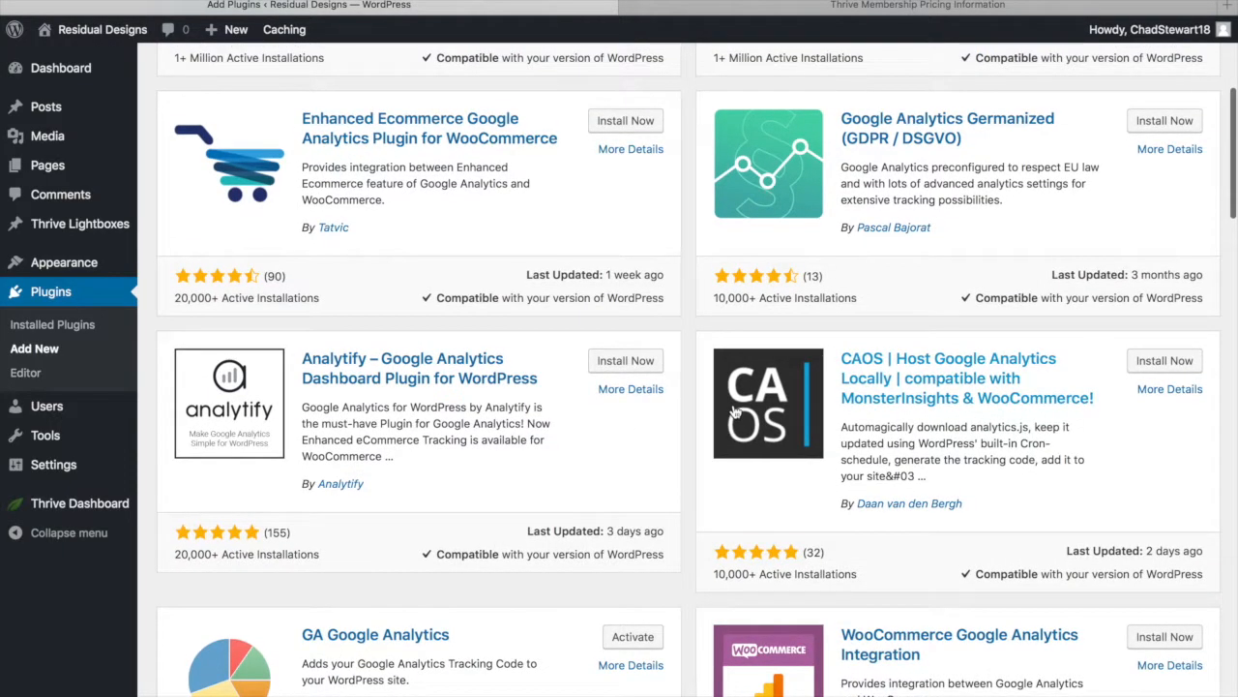
scroll(978, 582, down, 8)
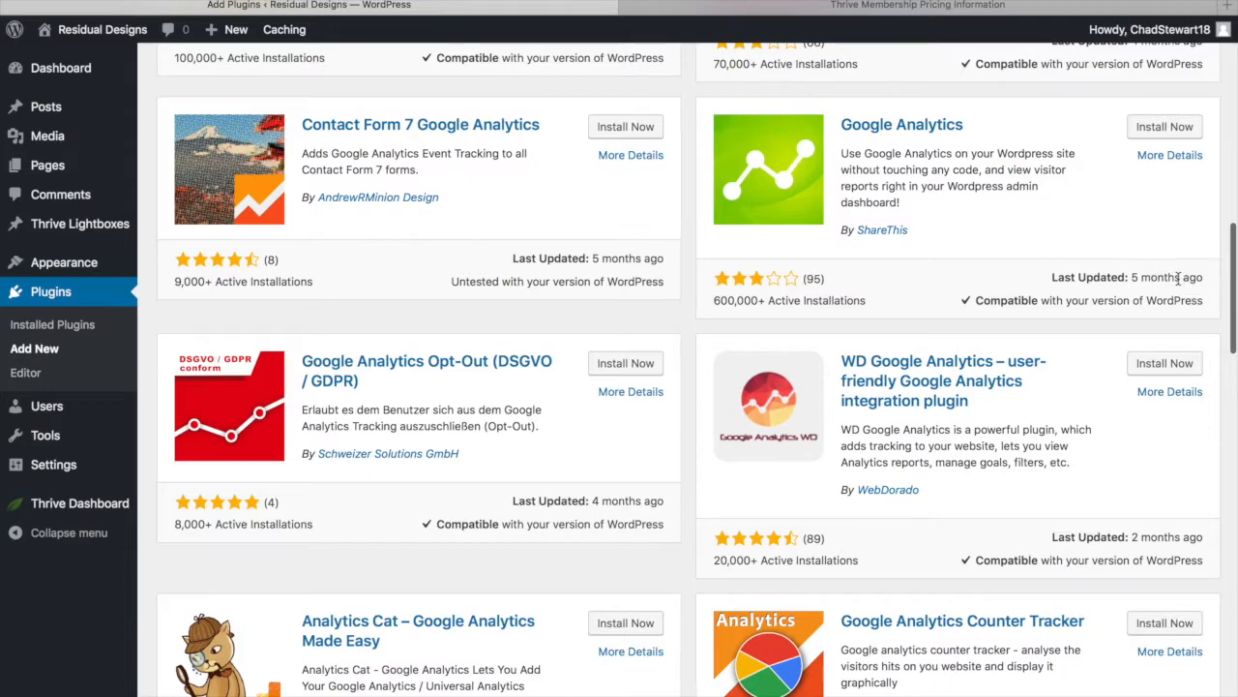
scroll(1134, 298, down, 1)
scroll(1134, 297, down, 1)
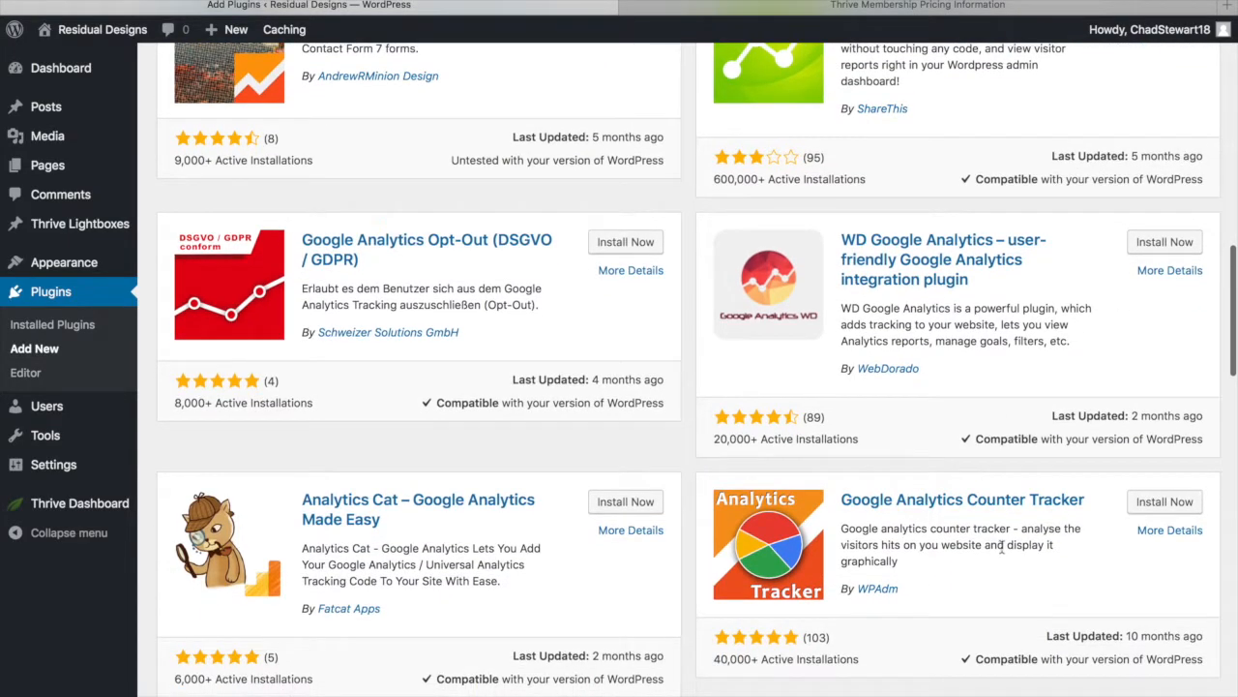
scroll(986, 557, down, 2)
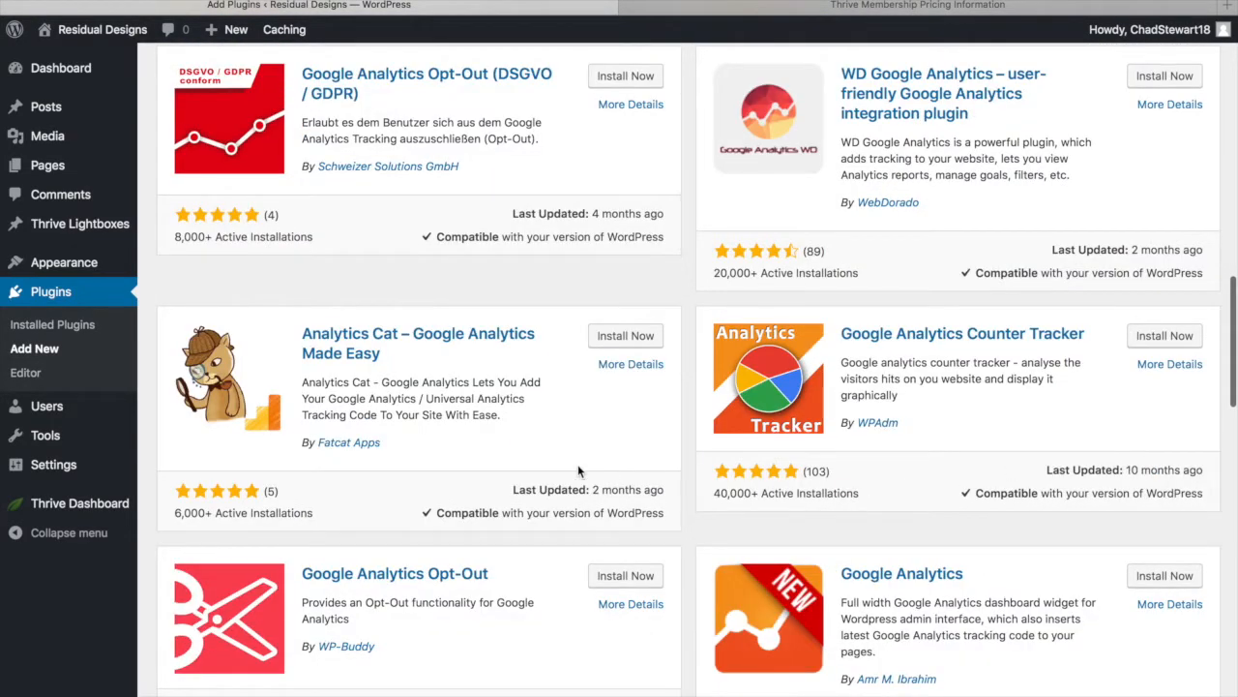
scroll(579, 473, up, 10)
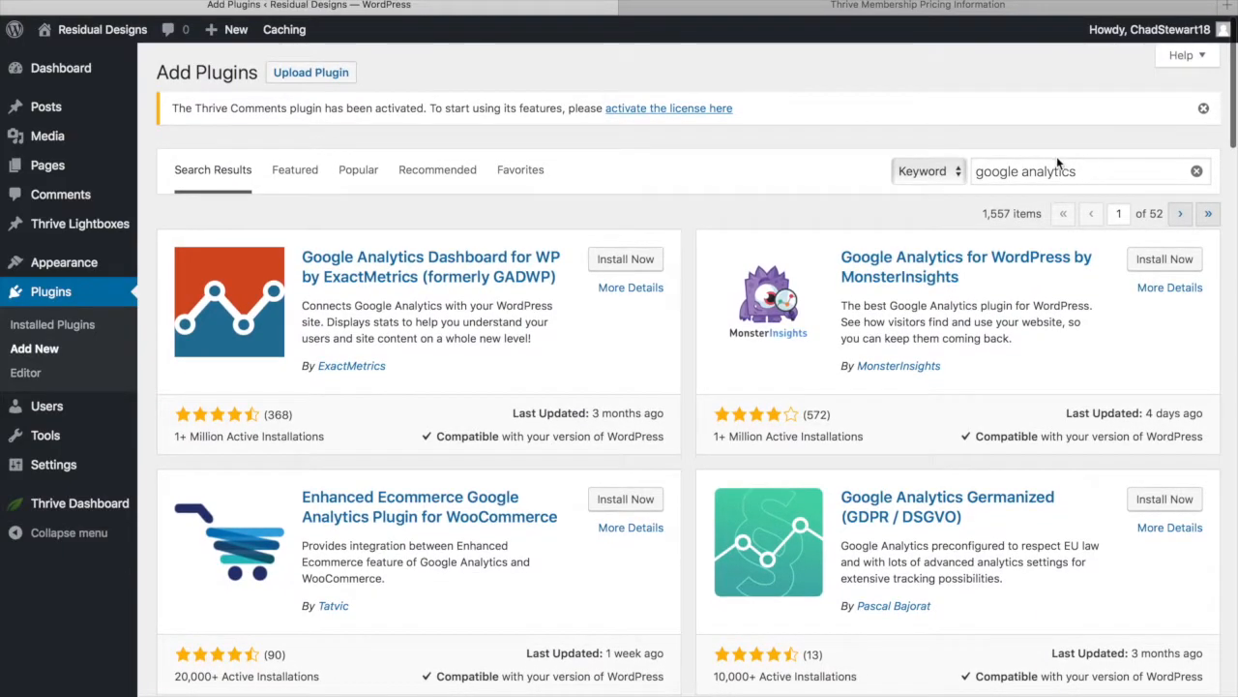
scroll(608, 343, down, 4)
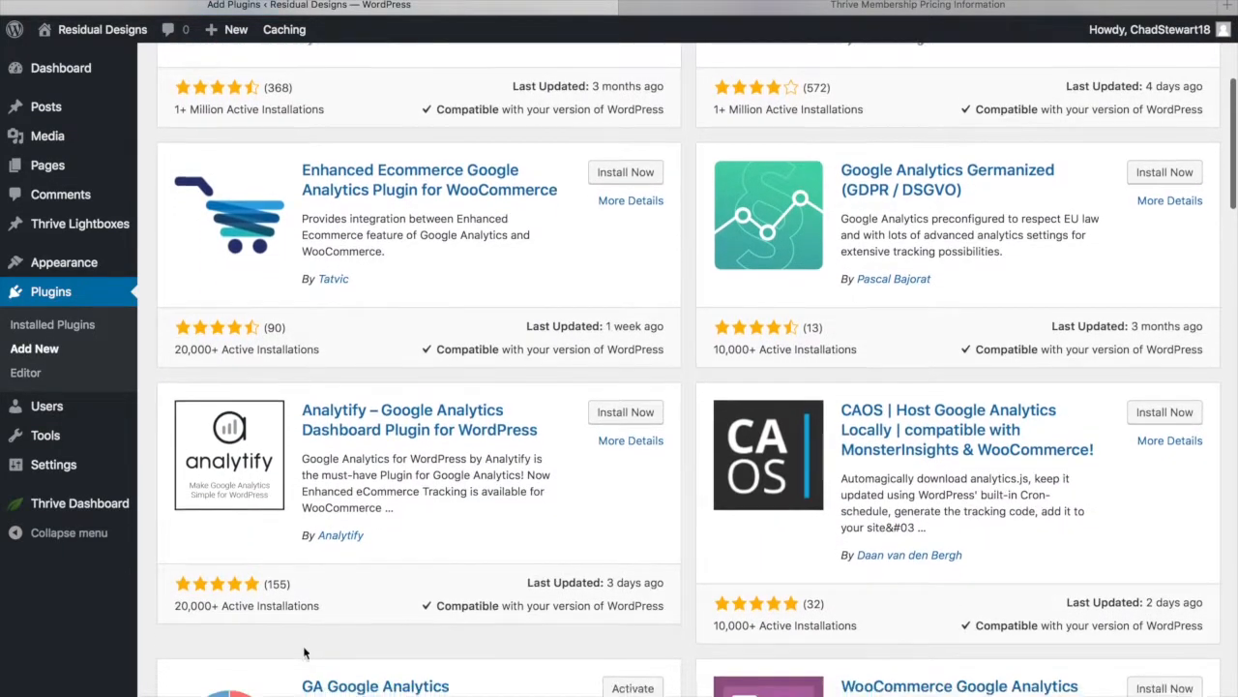
scroll(304, 653, down, 3)
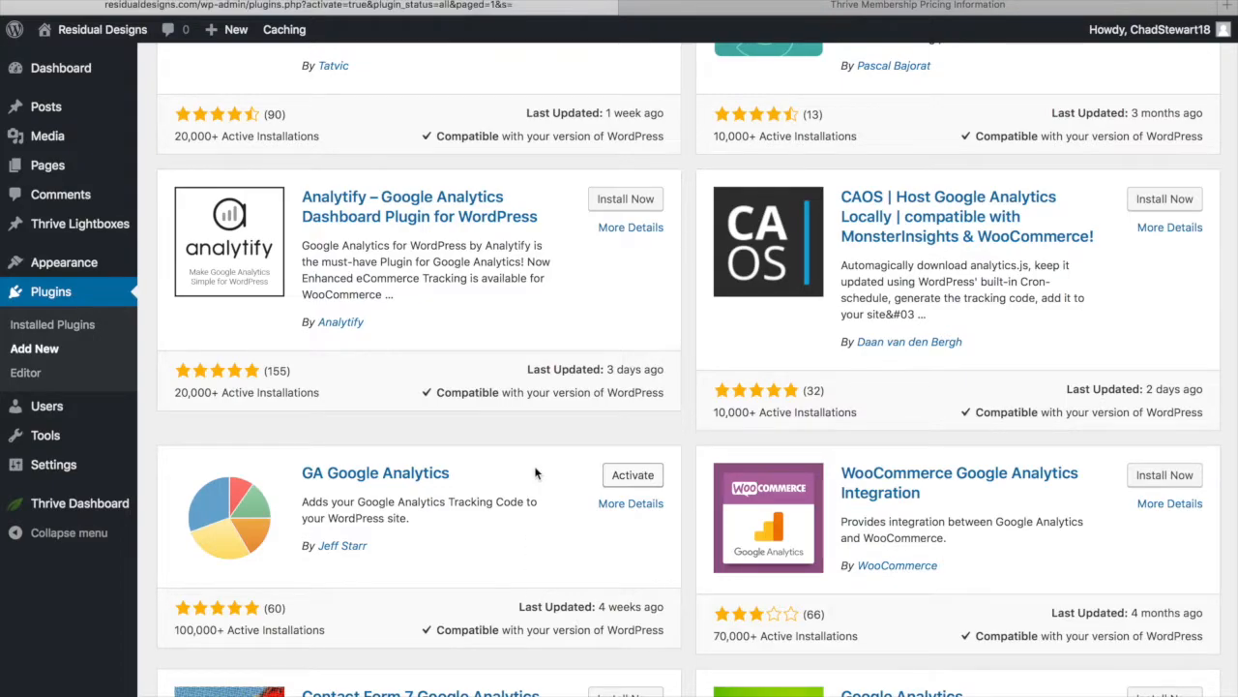
scroll(439, 554, down, 5)
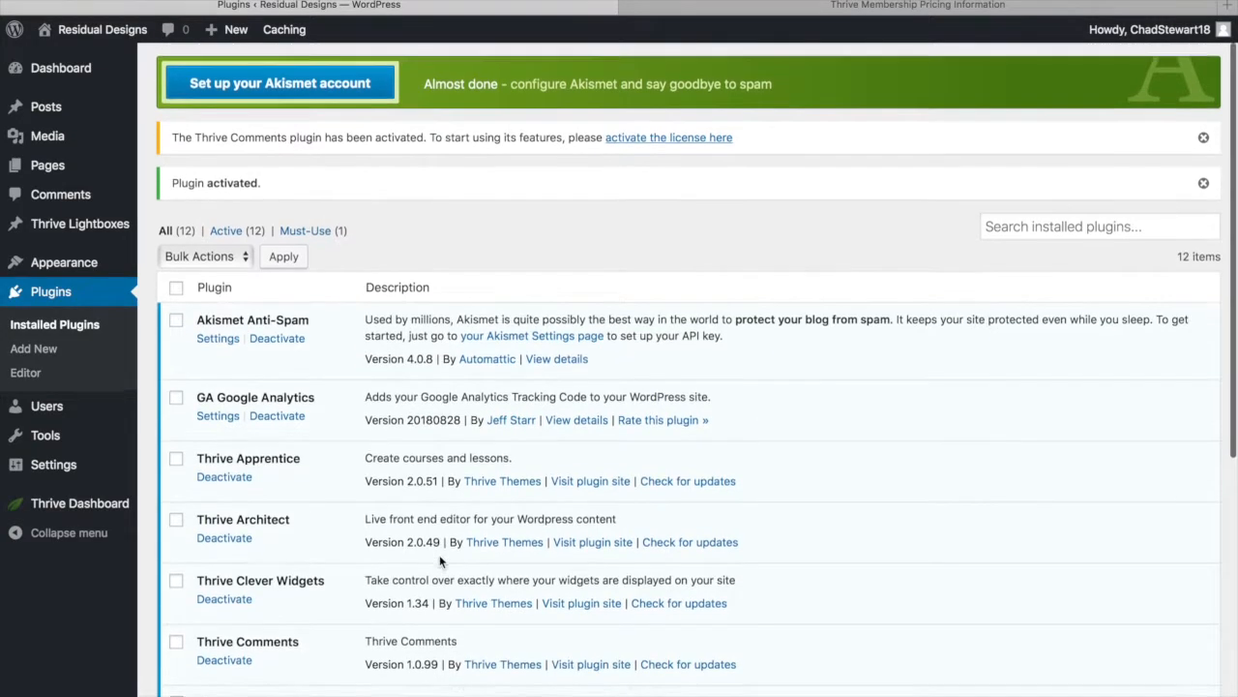
scroll(439, 554, down, 3)
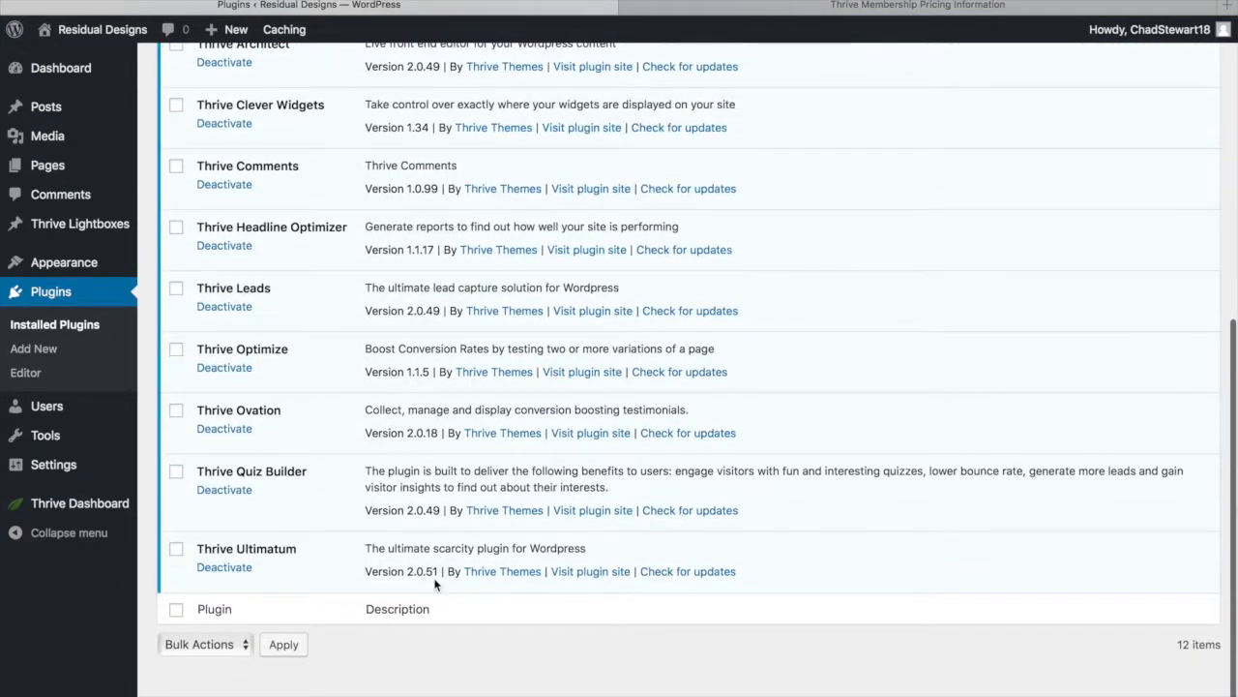
scroll(439, 555, up, 6)
scroll(435, 584, up, 3)
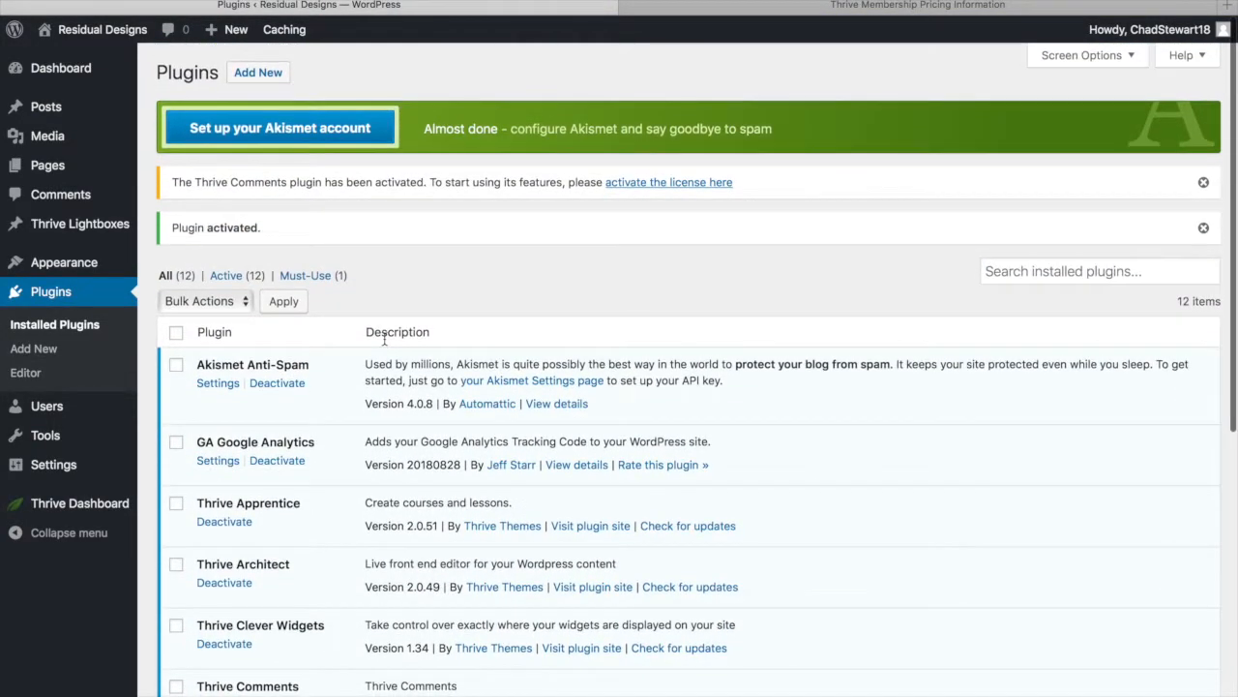
scroll(385, 338, down, 8)
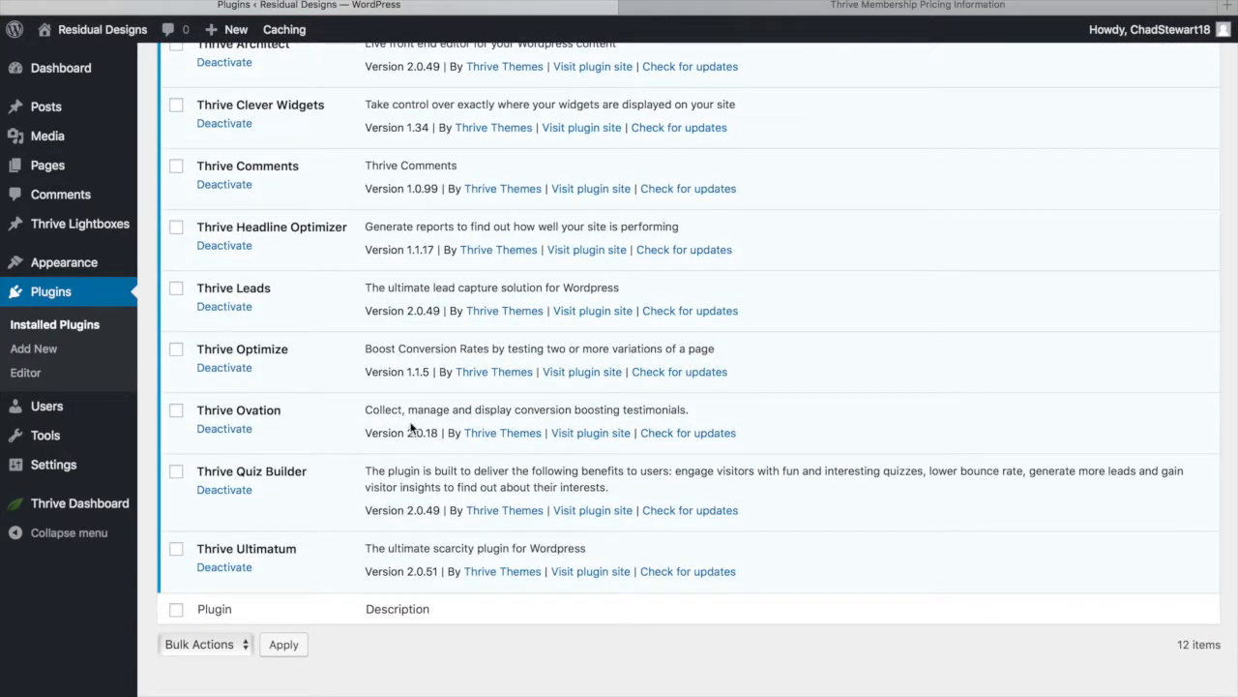
scroll(488, 332, up, 5)
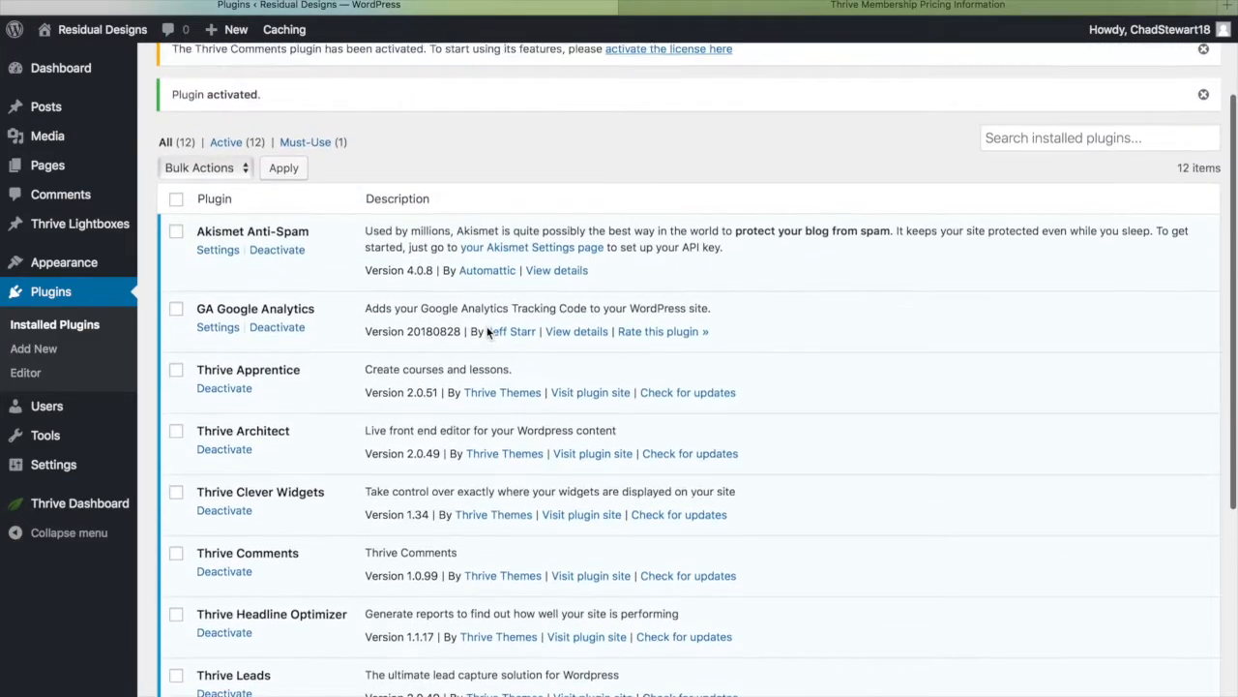
scroll(511, 332, down, 5)
scroll(345, 290, up, 3)
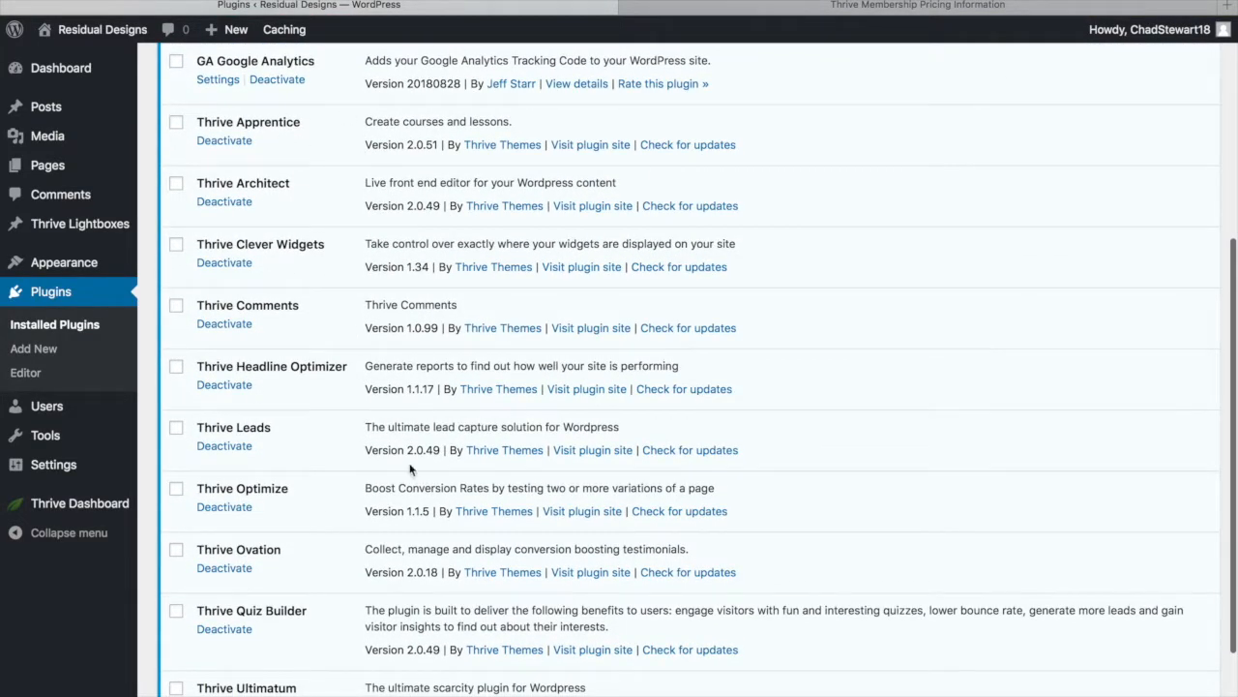
scroll(409, 470, up, 5)
scroll(409, 469, down, 8)
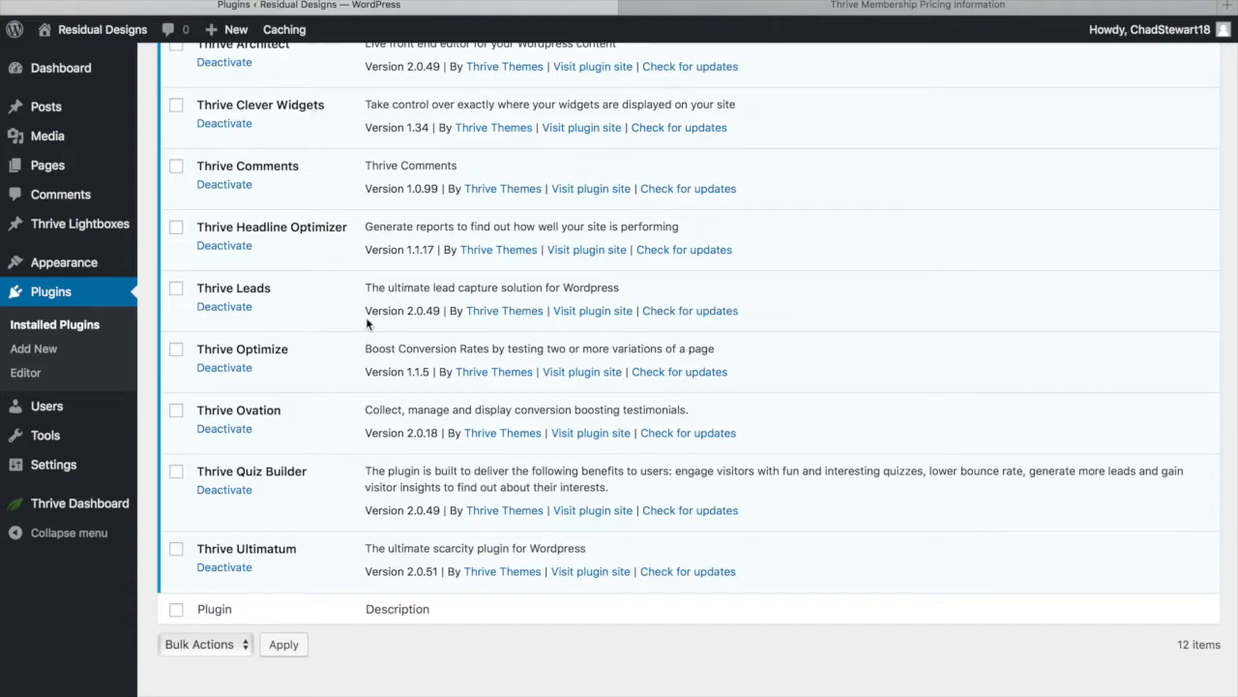
scroll(416, 309, up, 10)
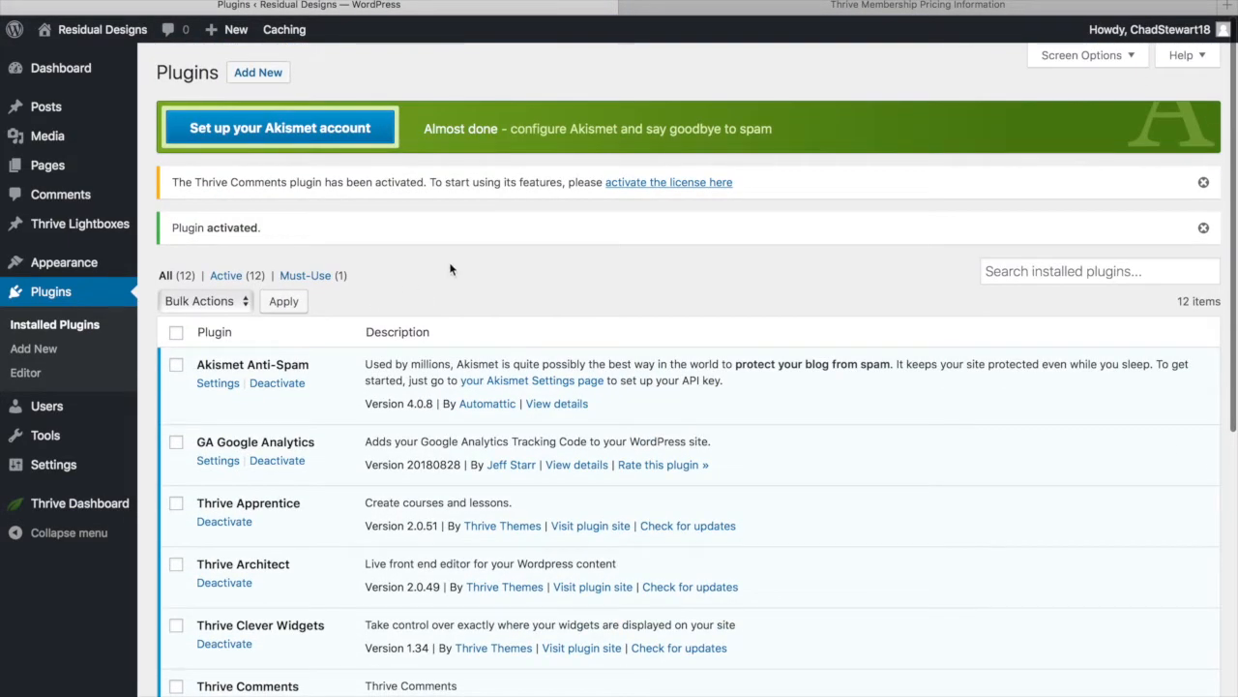
scroll(319, 508, down, 8)
scroll(320, 508, up, 10)
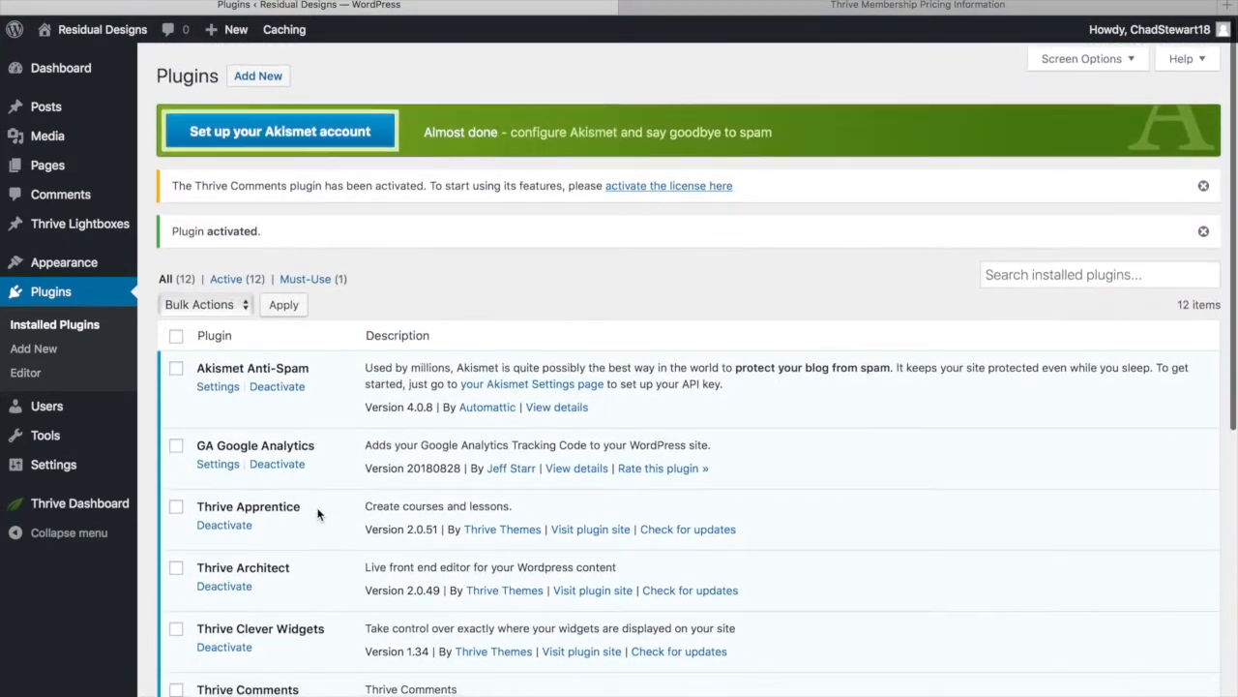
scroll(319, 511, down, 10)
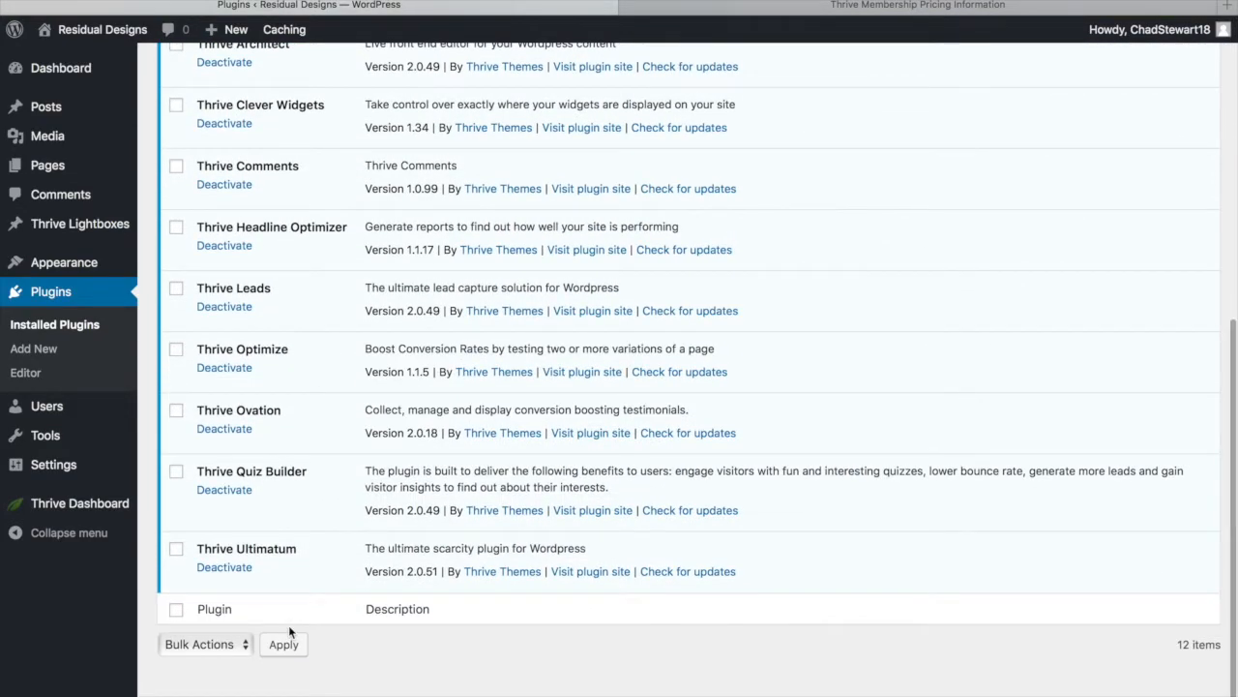
scroll(288, 625, up, 10)
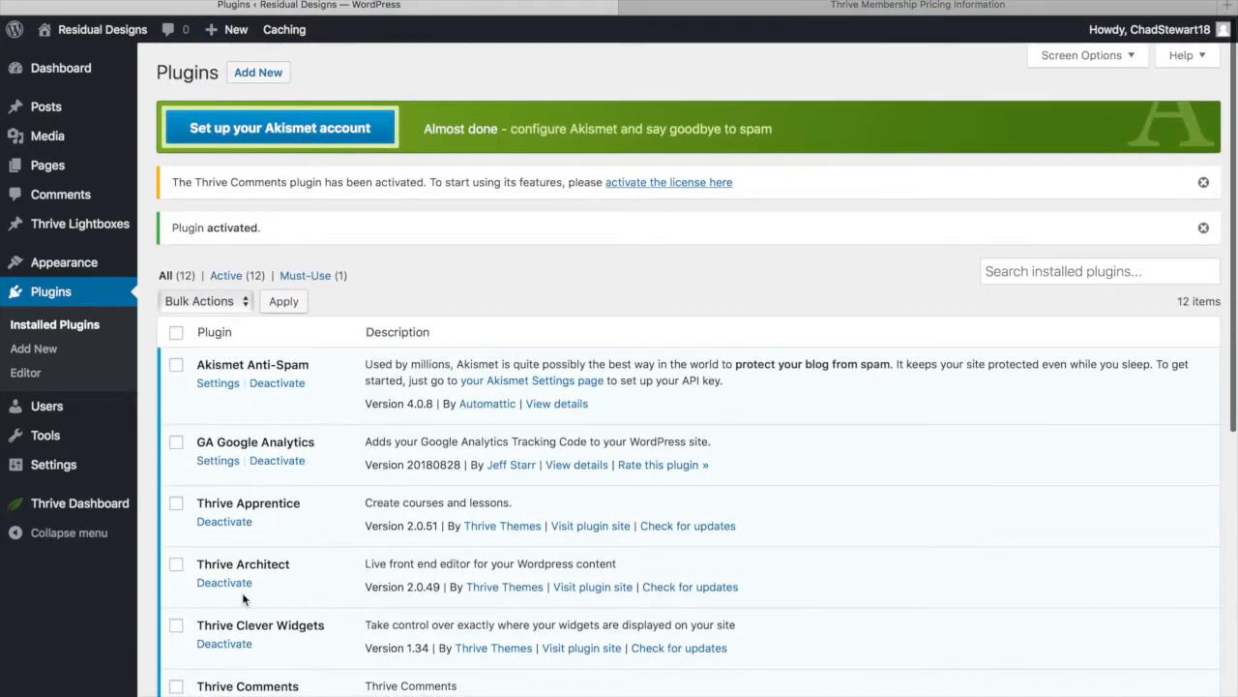
scroll(243, 434, down, 10)
Activate the Thrive full-membership license with the account e-mail and license key, then view the live site
mouse_move(71, 510)
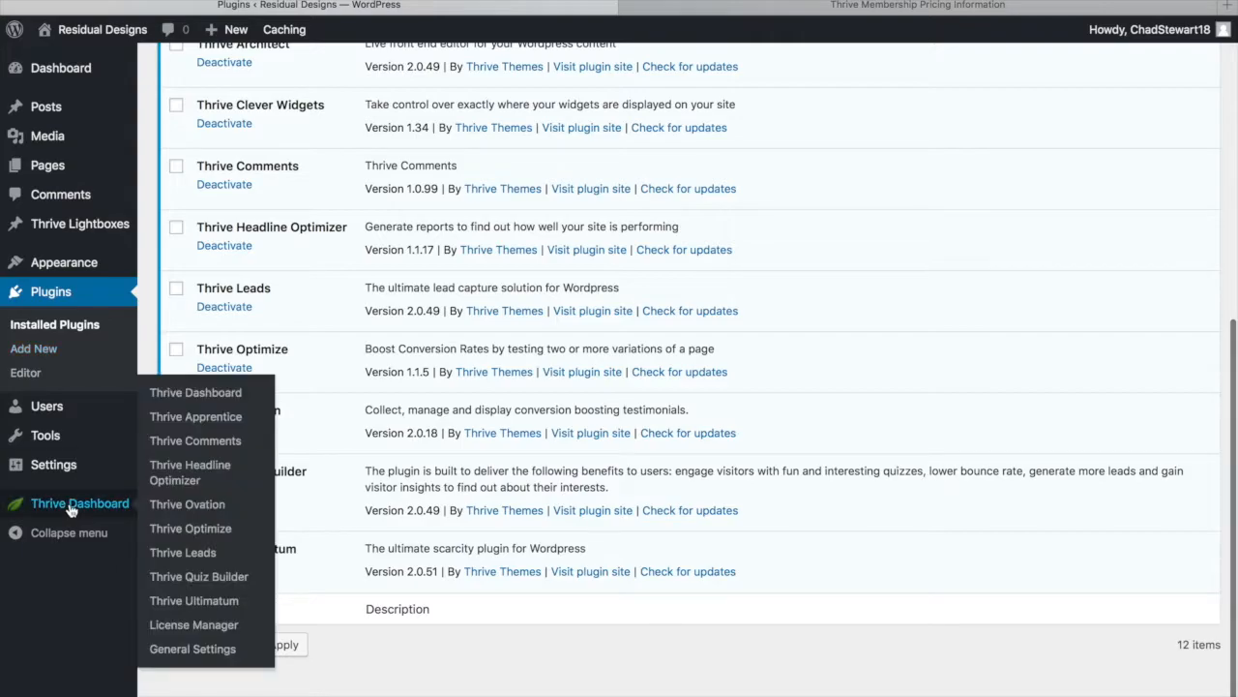
click(183, 552)
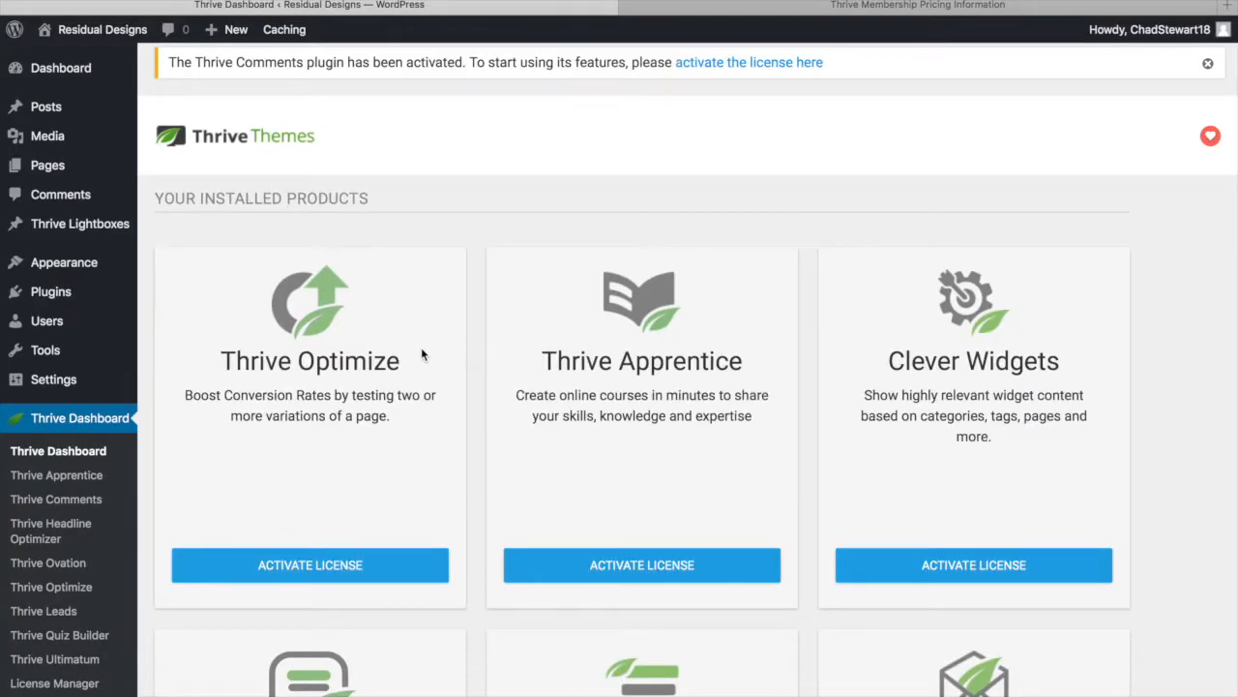
scroll(452, 453, down, 15)
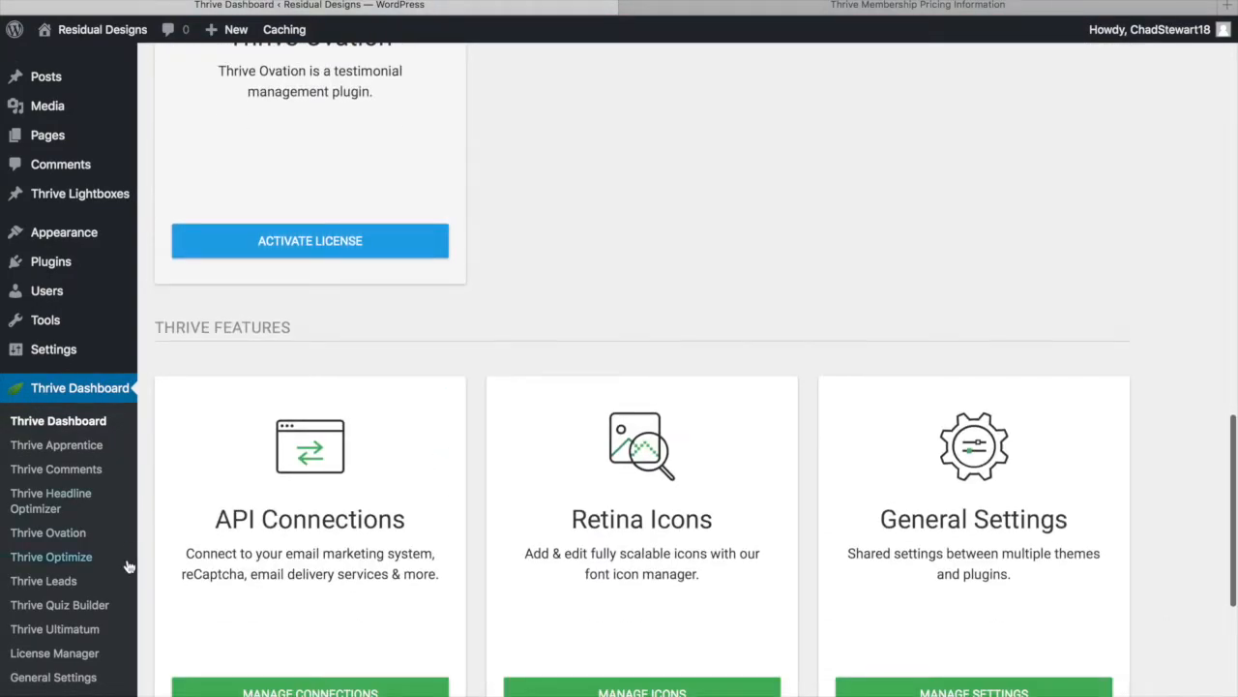
click(53, 658)
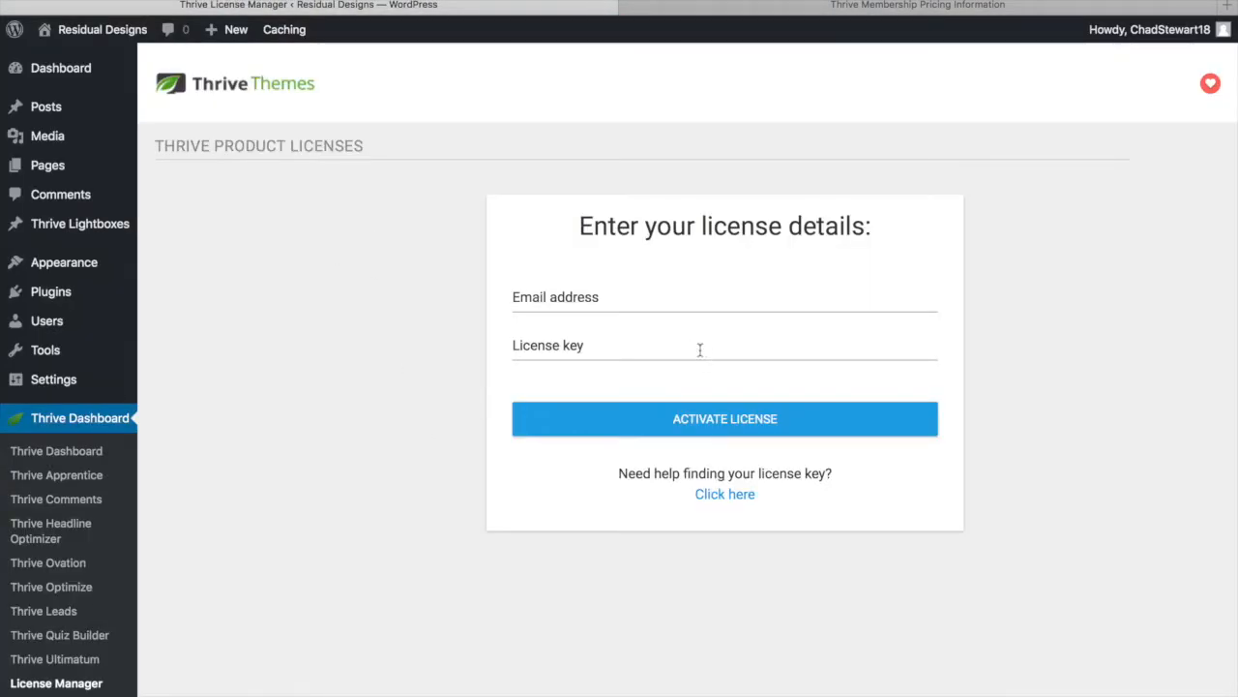
click(577, 301)
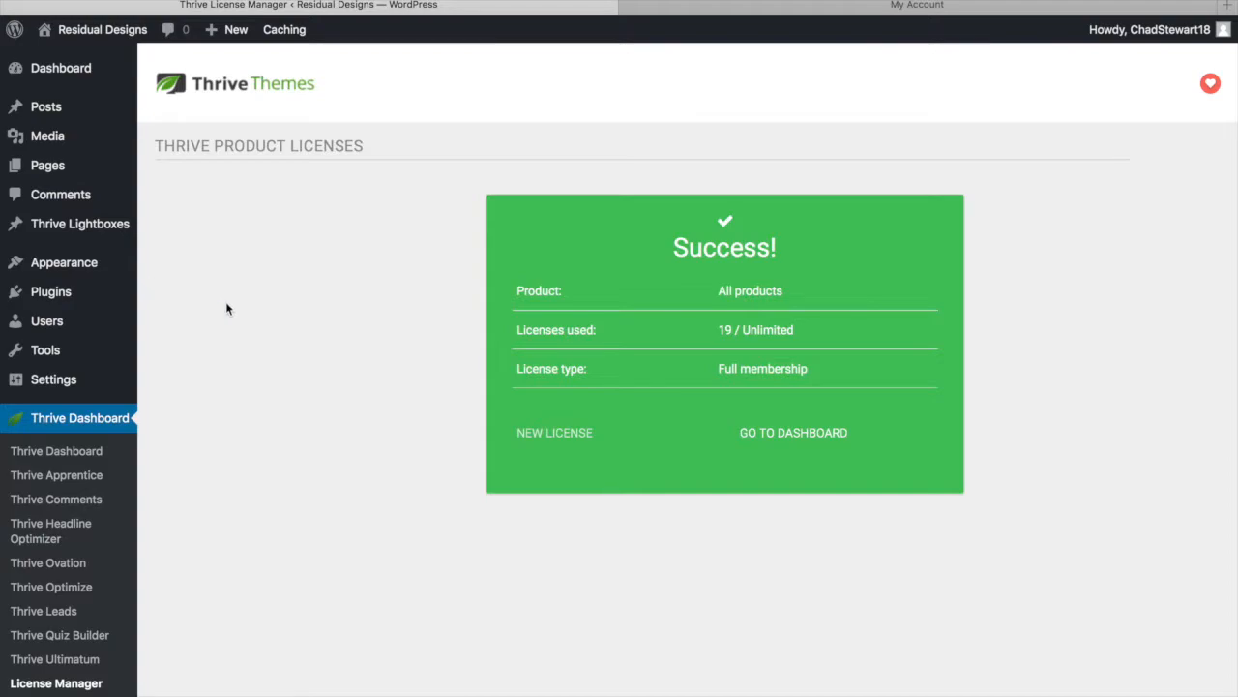
click(89, 35)
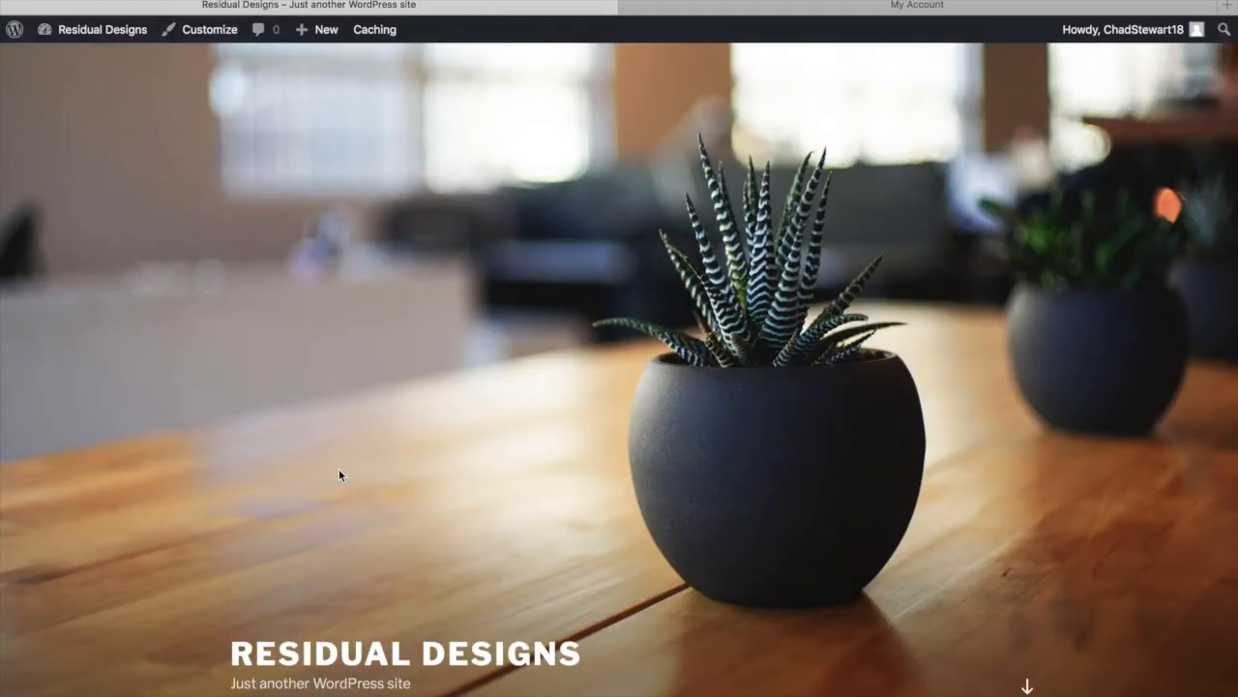
Scroll over the live Residual Designs front page before heading back to the admin Dashboard
scroll(402, 365, down, 15)
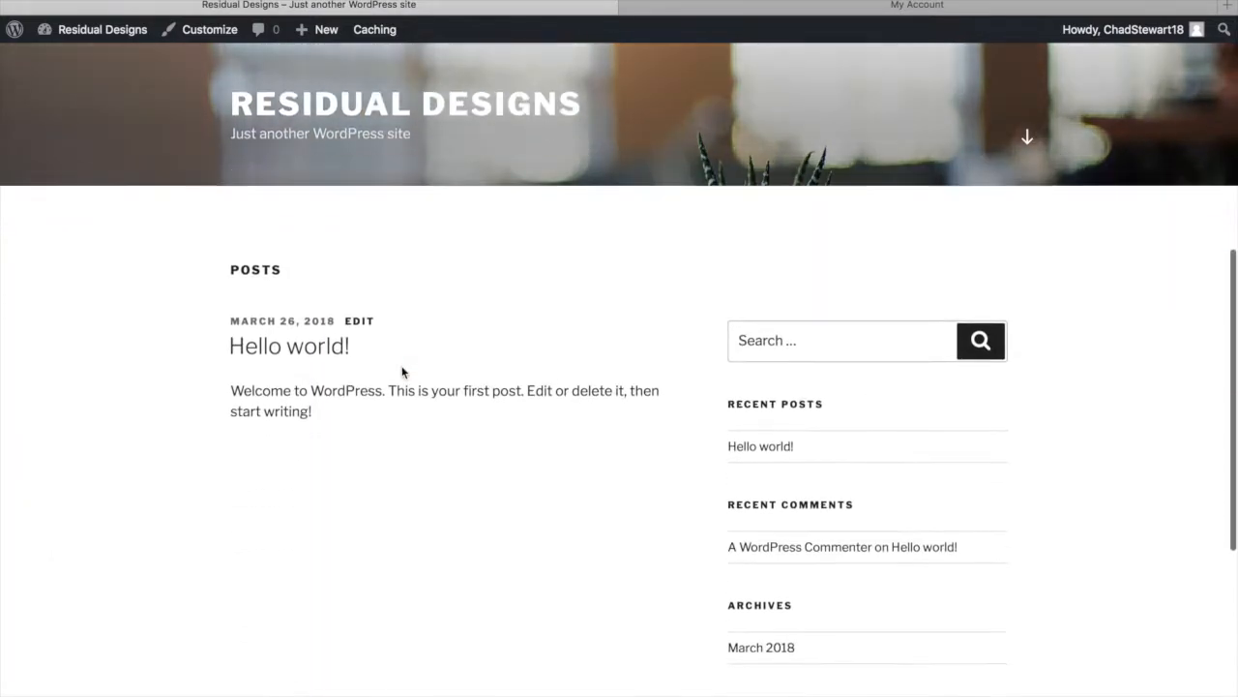
scroll(401, 366, up, 15)
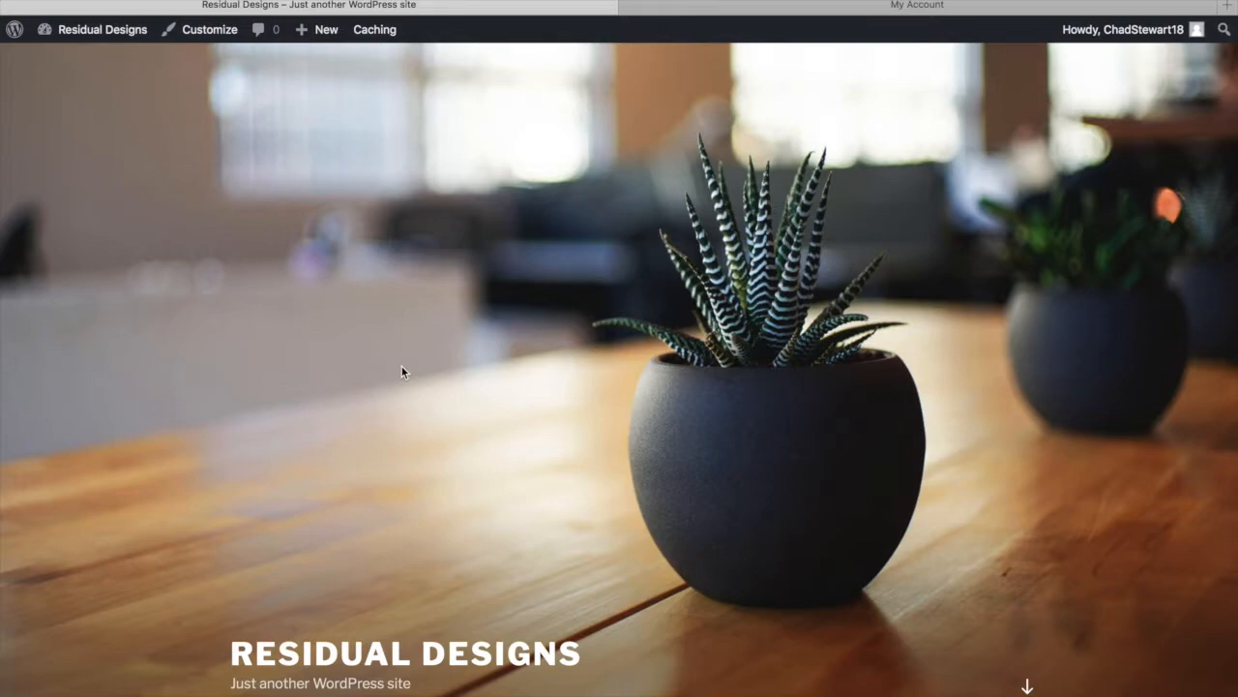
scroll(401, 372, down, 15)
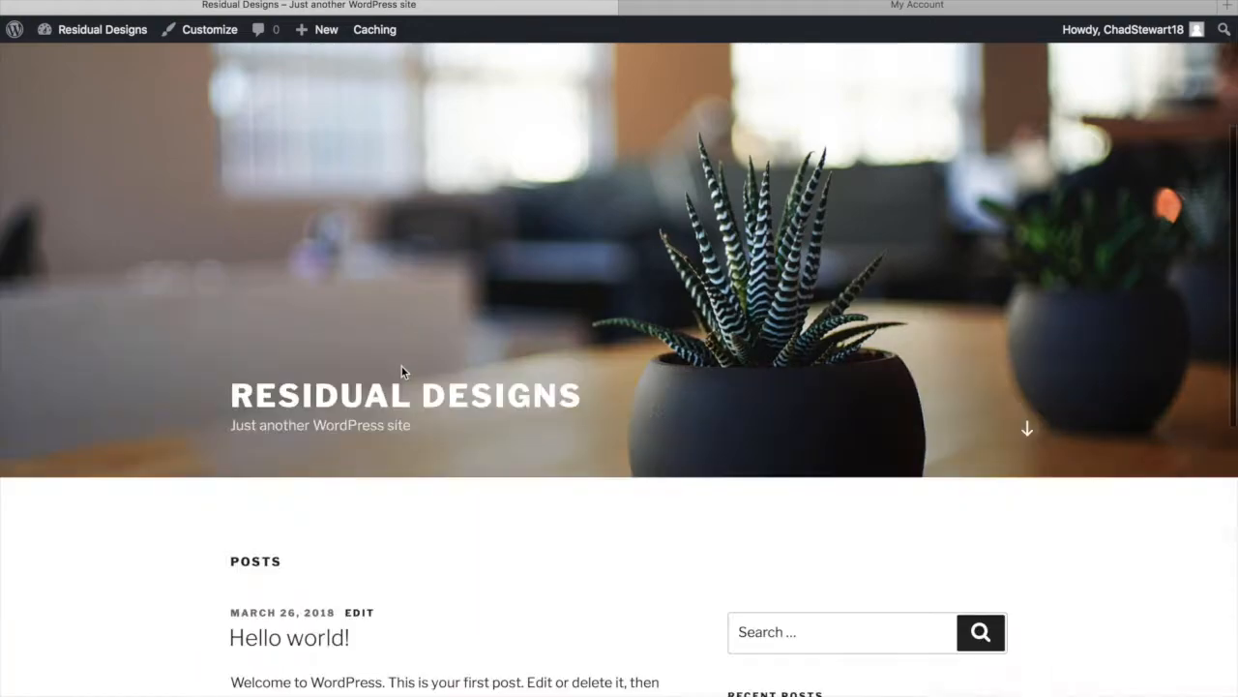
scroll(401, 372, up, 15)
scroll(402, 367, down, 15)
scroll(401, 370, up, 15)
mouse_move(123, 36)
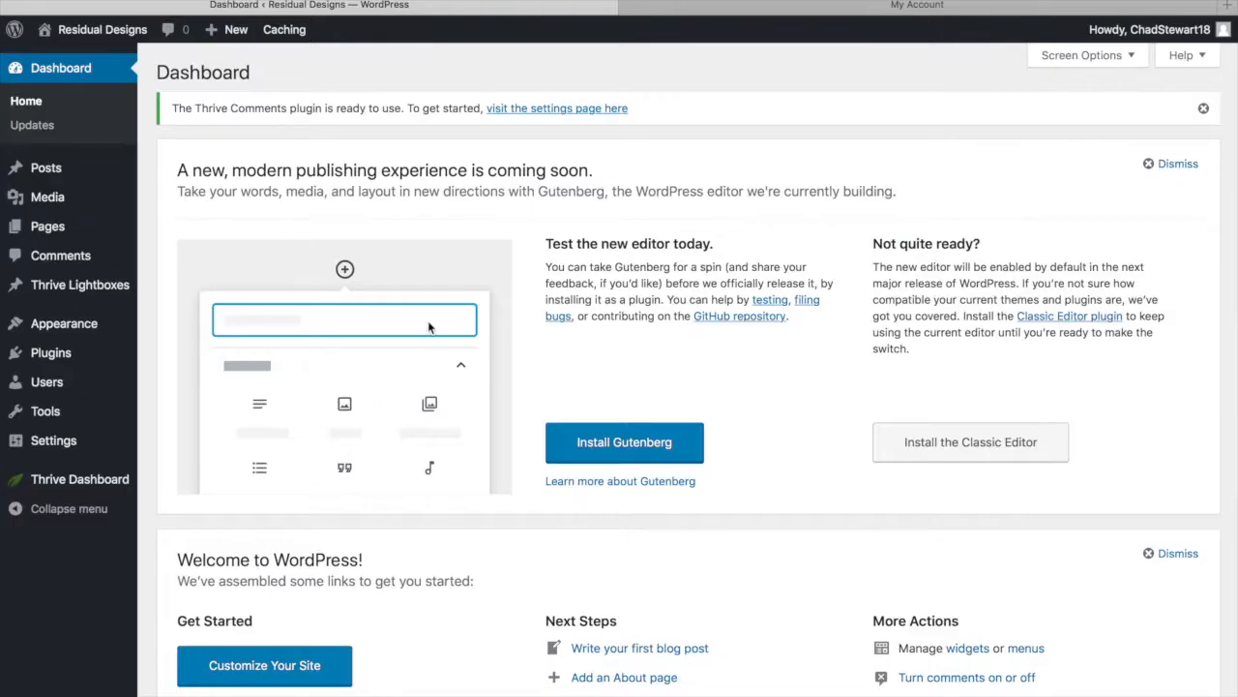
Upload and install the luxe-1.400.4.zip theme under Appearance > Themes and activate it
mouse_move(78, 331)
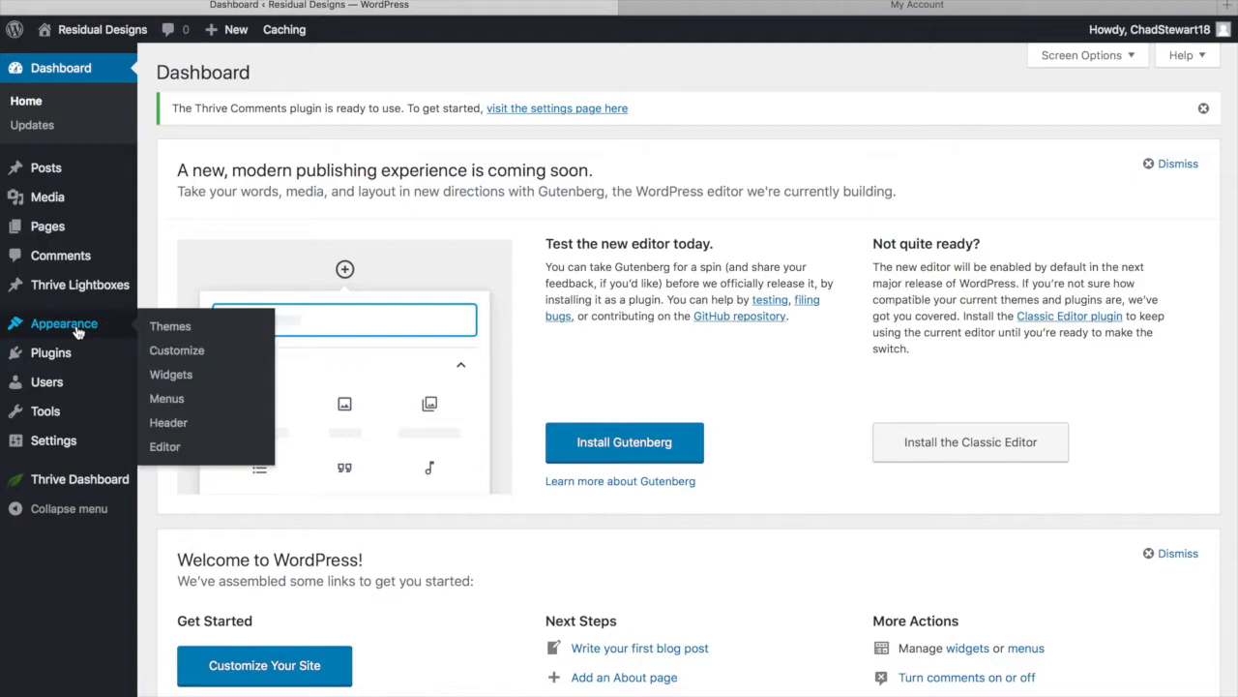
click(150, 331)
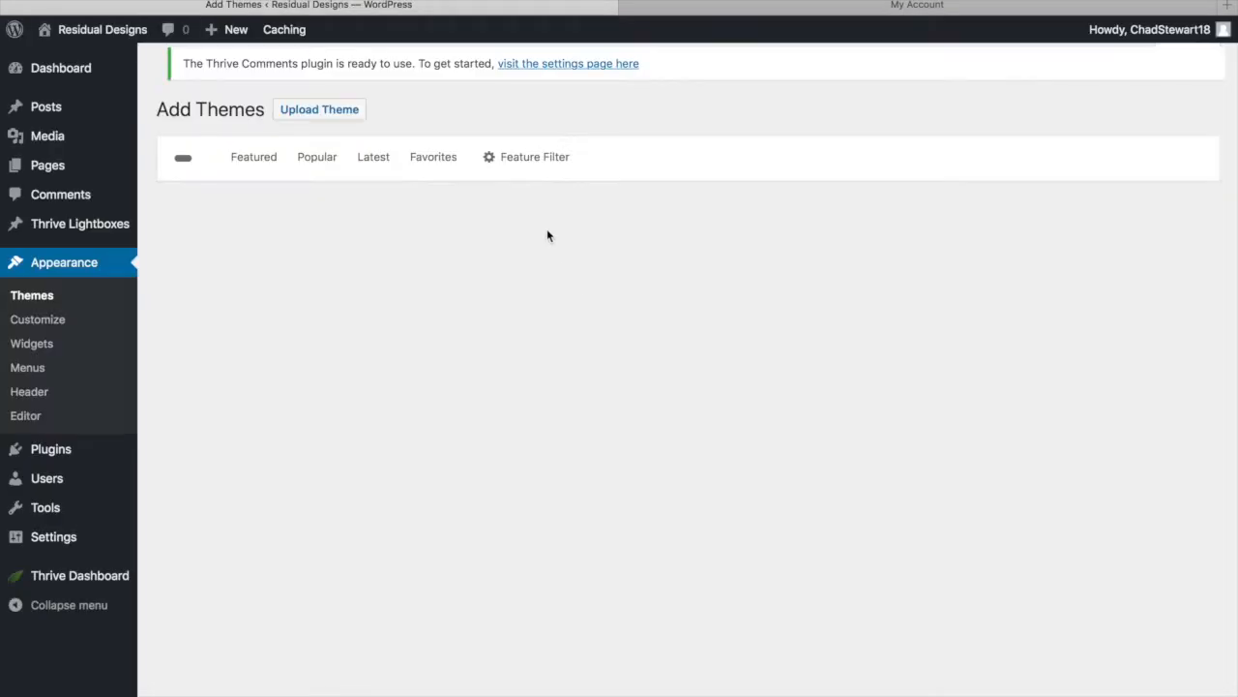
click(331, 76)
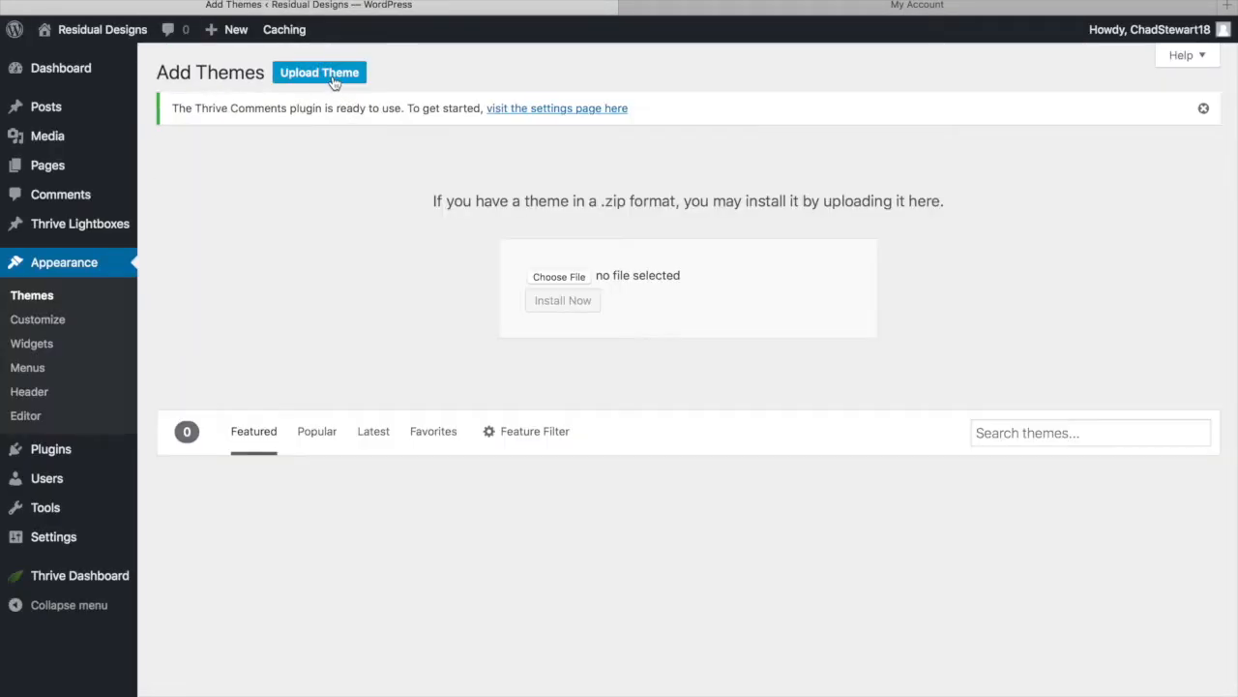
click(558, 277)
click(493, 91)
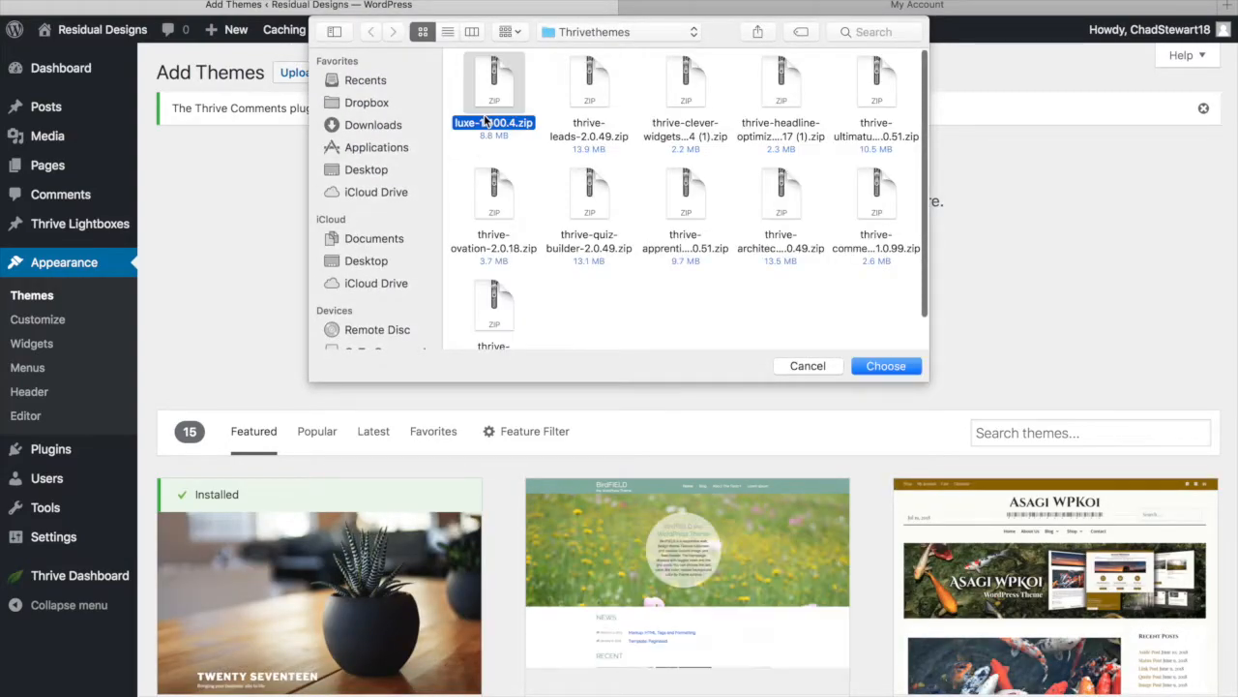
click(897, 370)
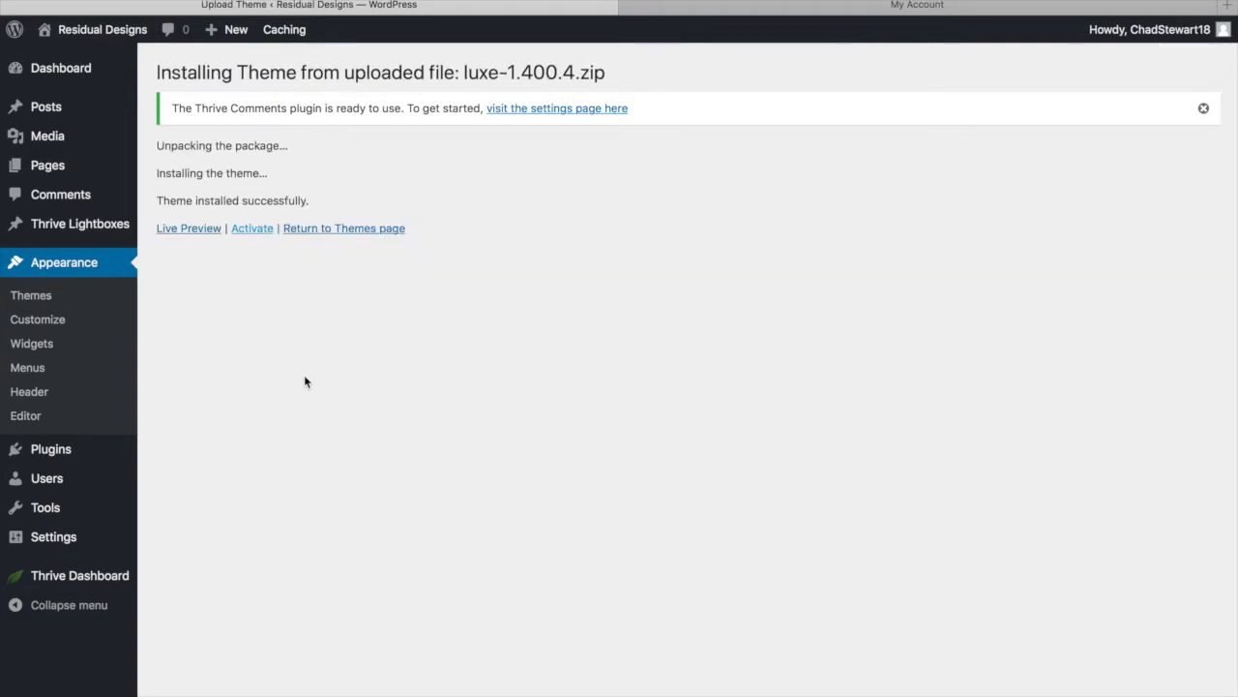
mouse_move(111, 39)
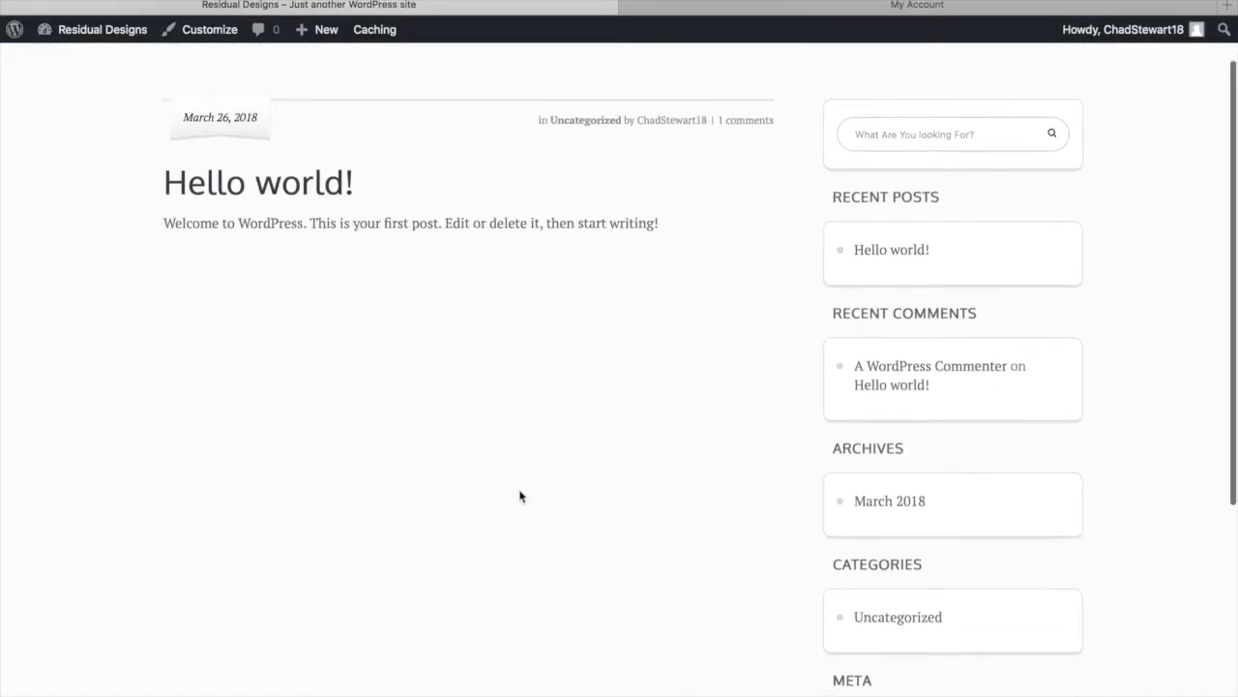
Scroll the live front page showing the Luxe layout, Thrive Themes logo and Hello world post
scroll(520, 497, down, 1)
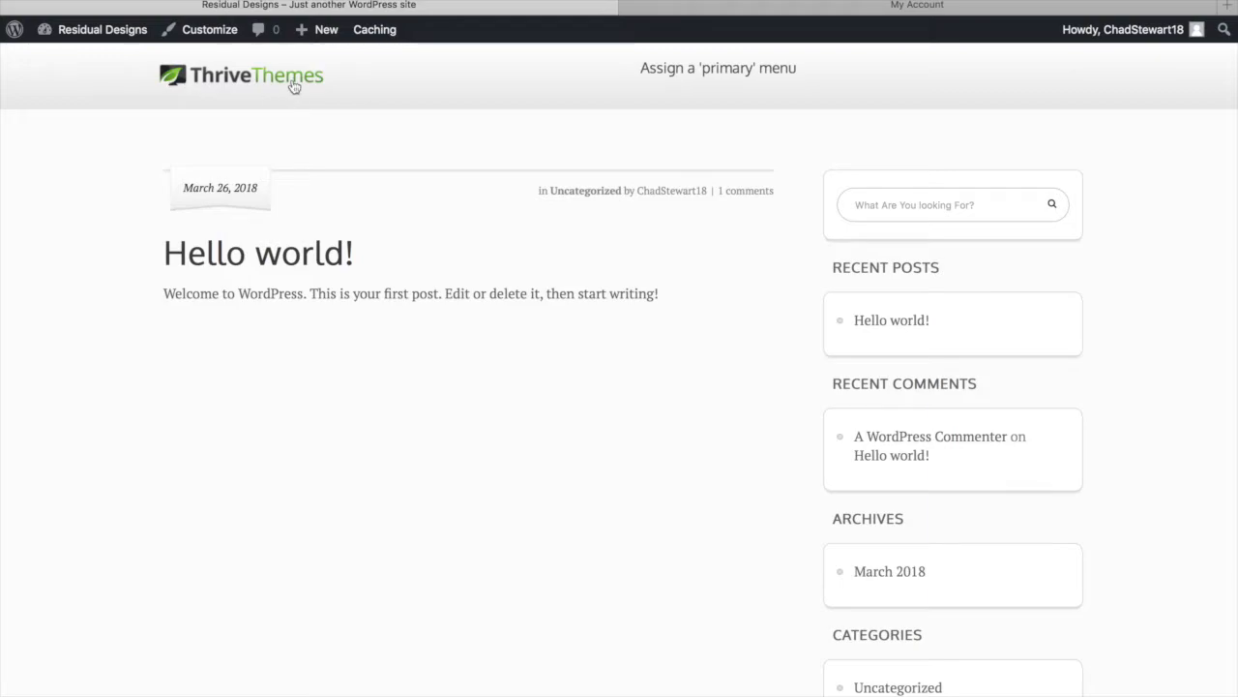
Create a blank Logo design on canva.com, then return to the Residual Designs site tab
click(812, 10)
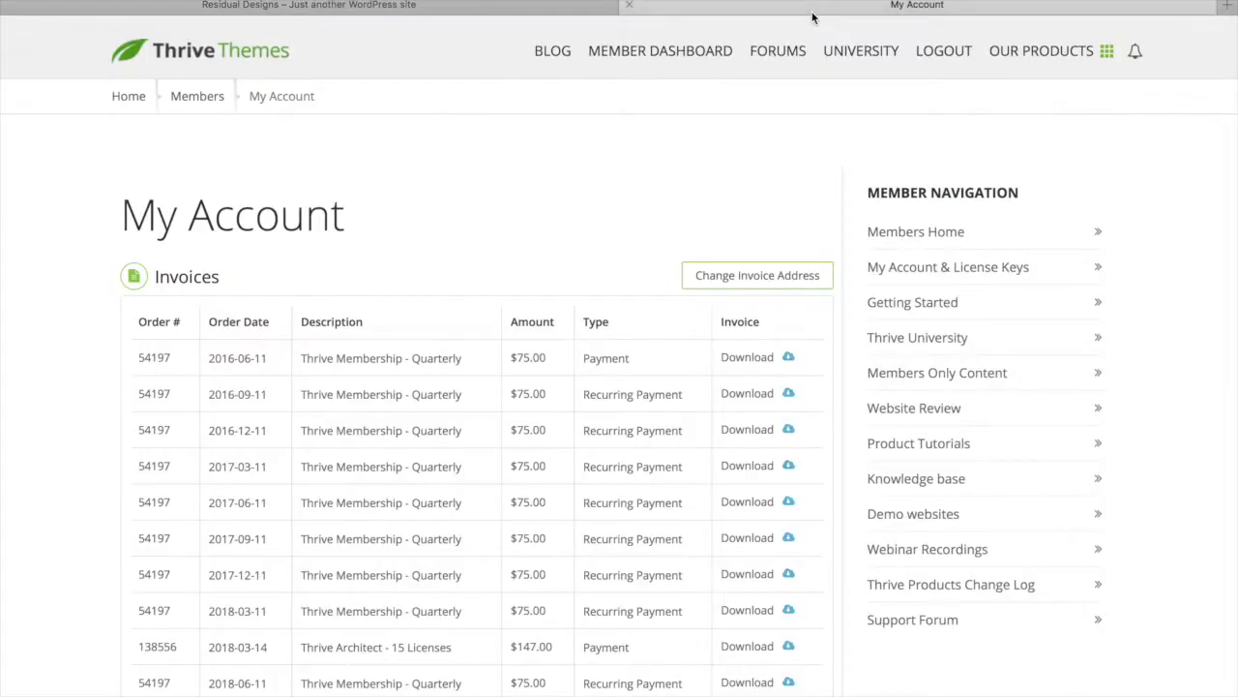
key(super+l)
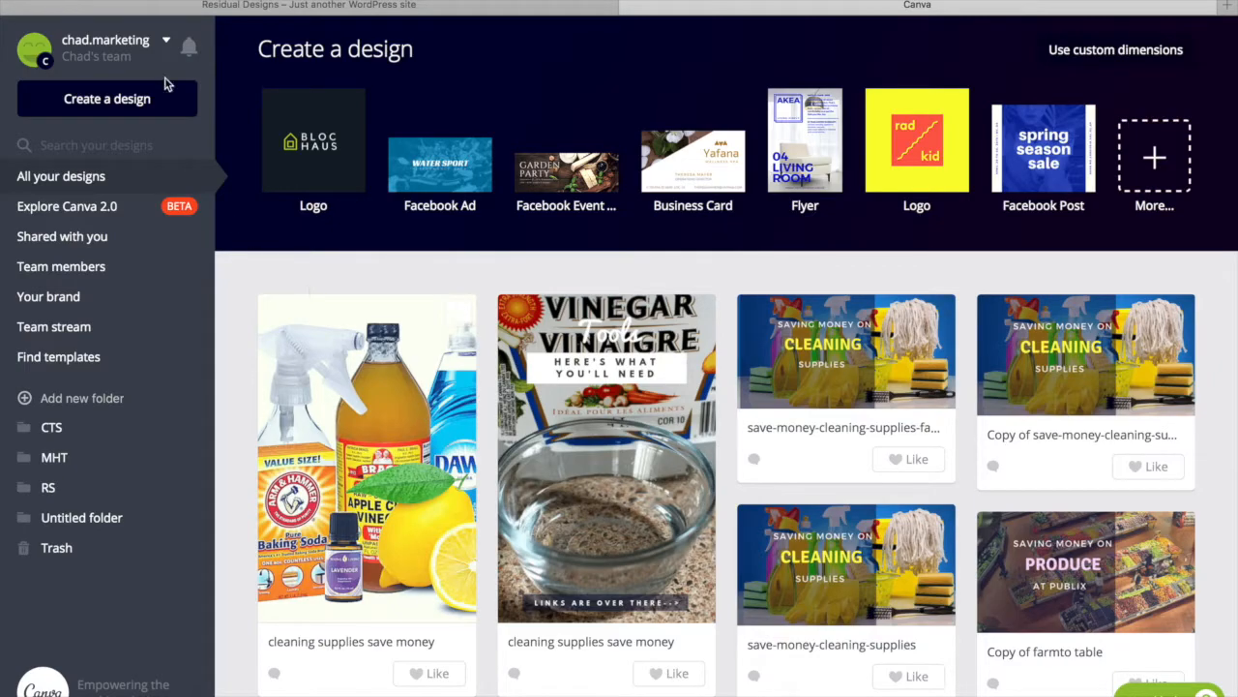
click(1174, 171)
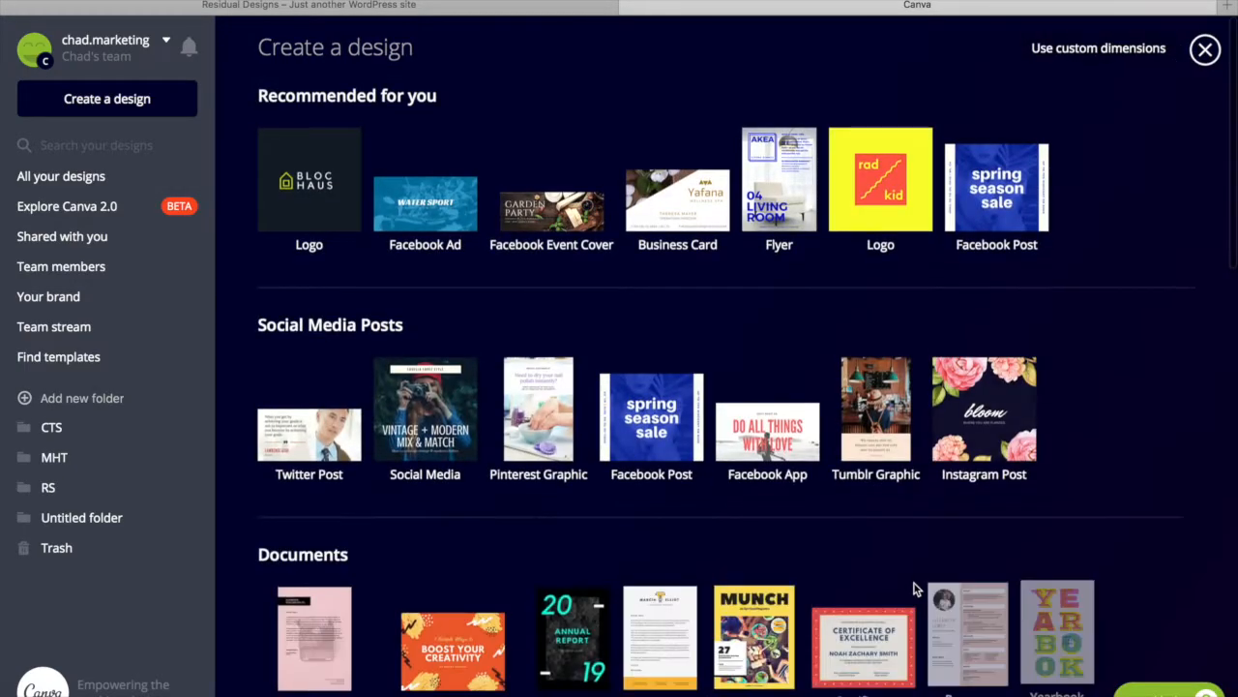
scroll(915, 588, down, 7)
scroll(914, 588, down, 6)
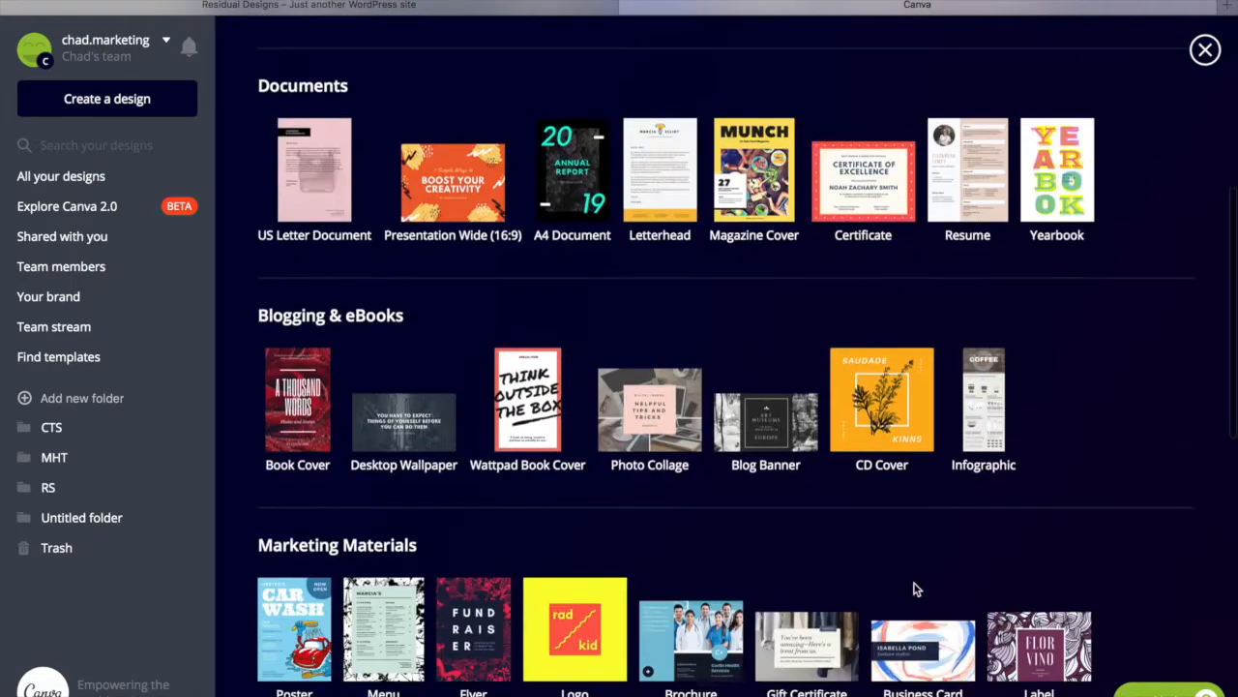
scroll(915, 588, down, 4)
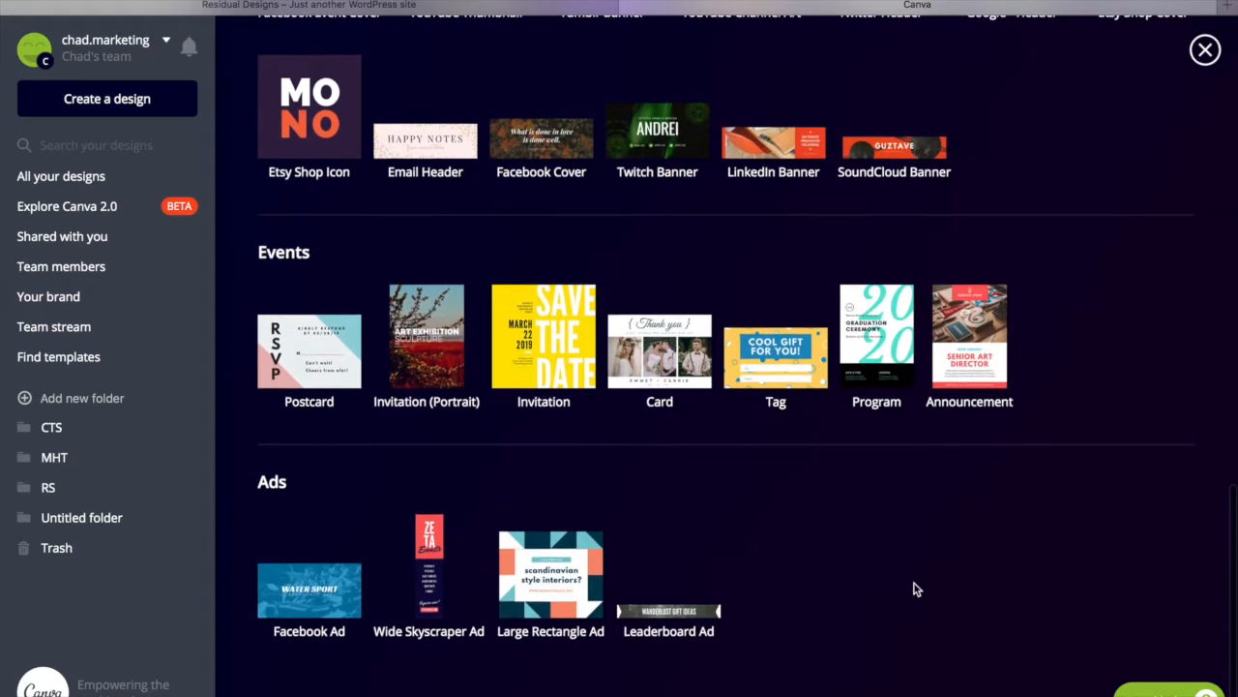
scroll(915, 589, up, 3)
scroll(917, 590, up, 1)
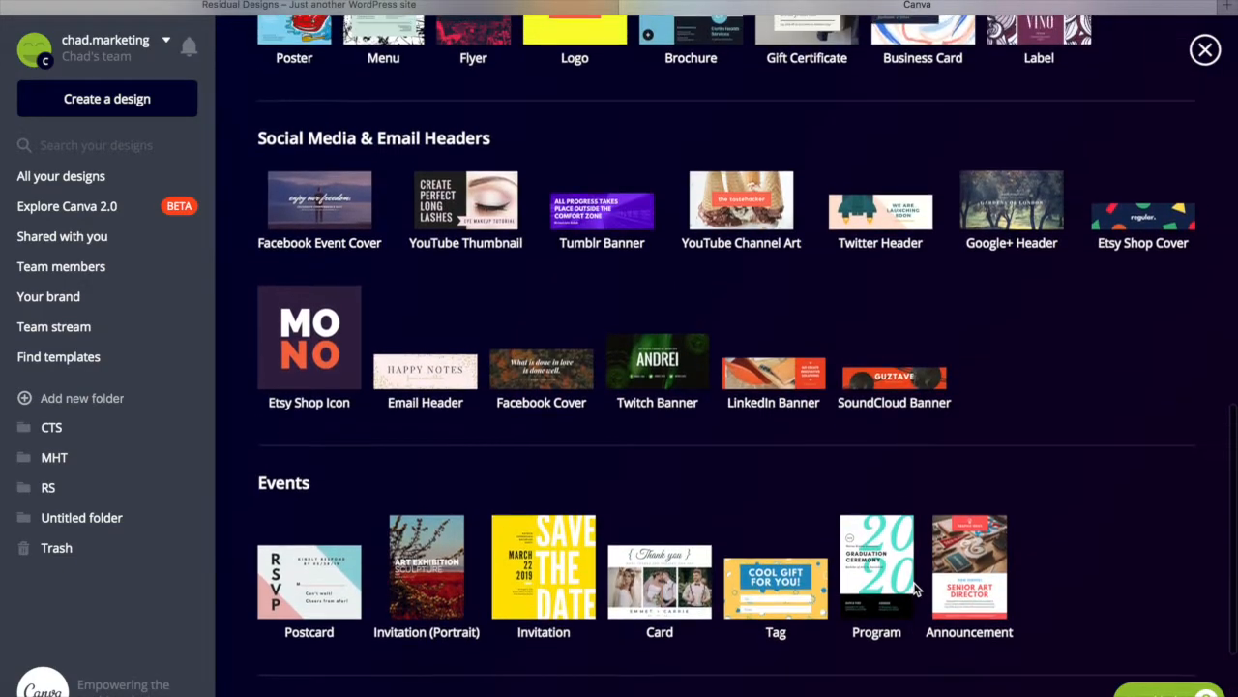
scroll(914, 590, up, 10)
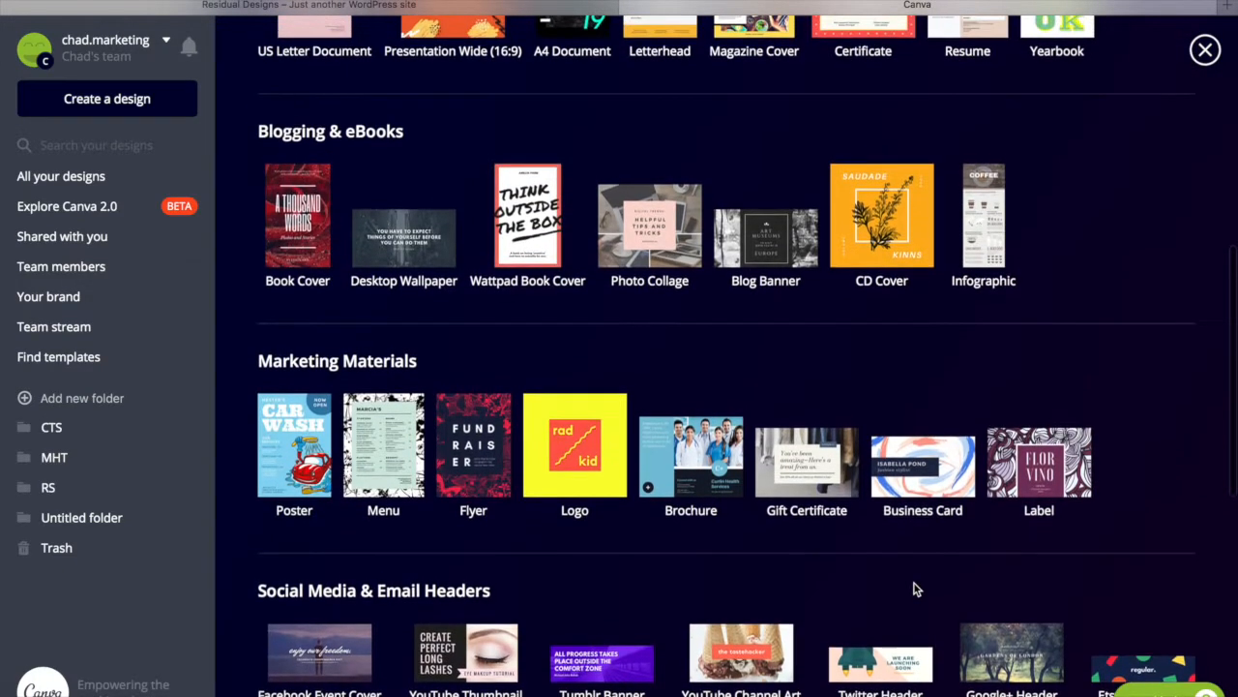
scroll(916, 588, up, 3)
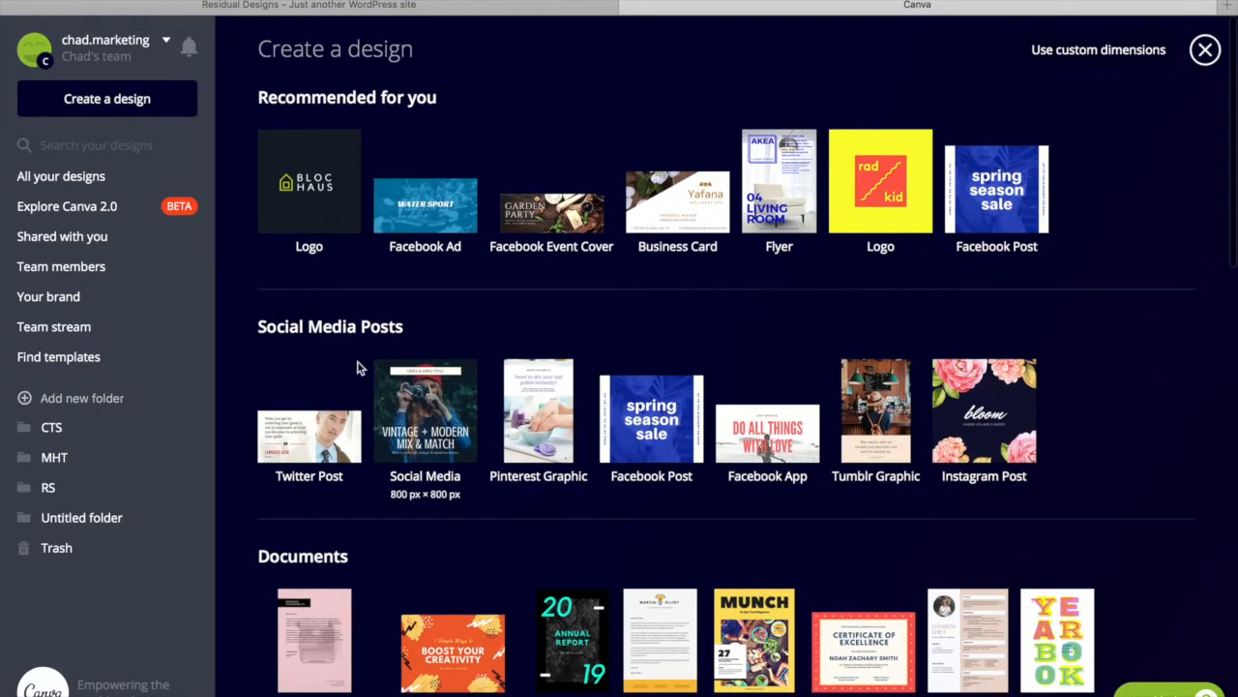
click(318, 198)
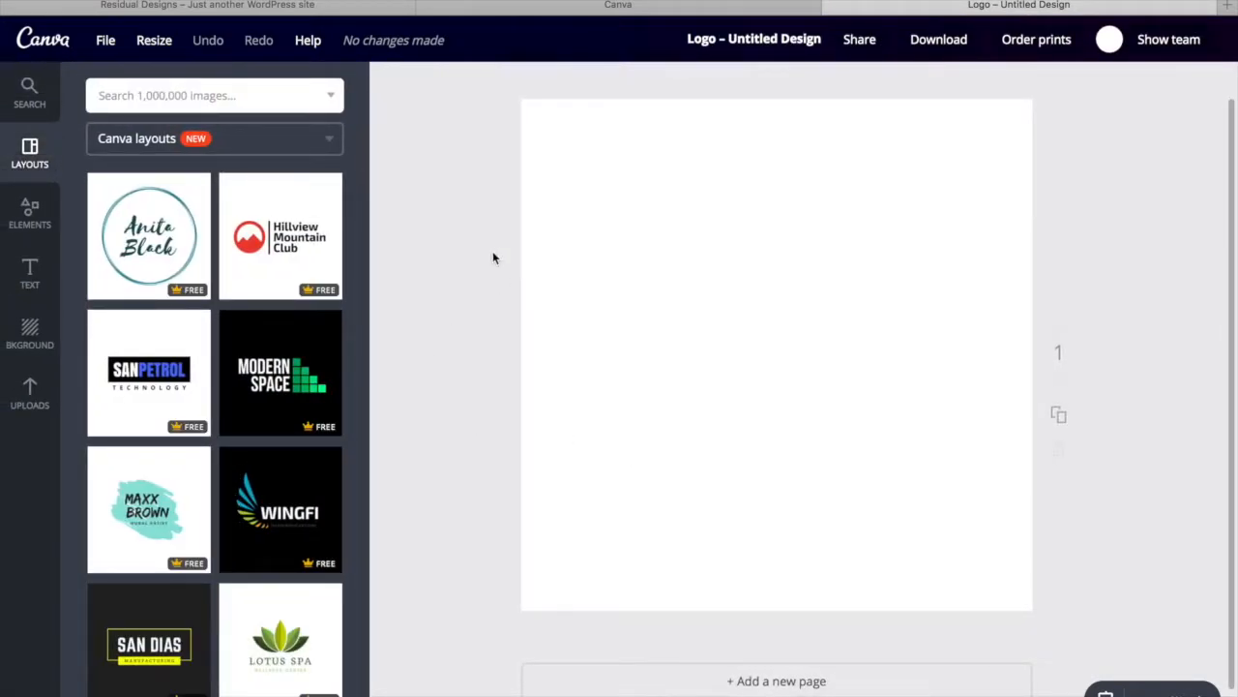
click(285, 6)
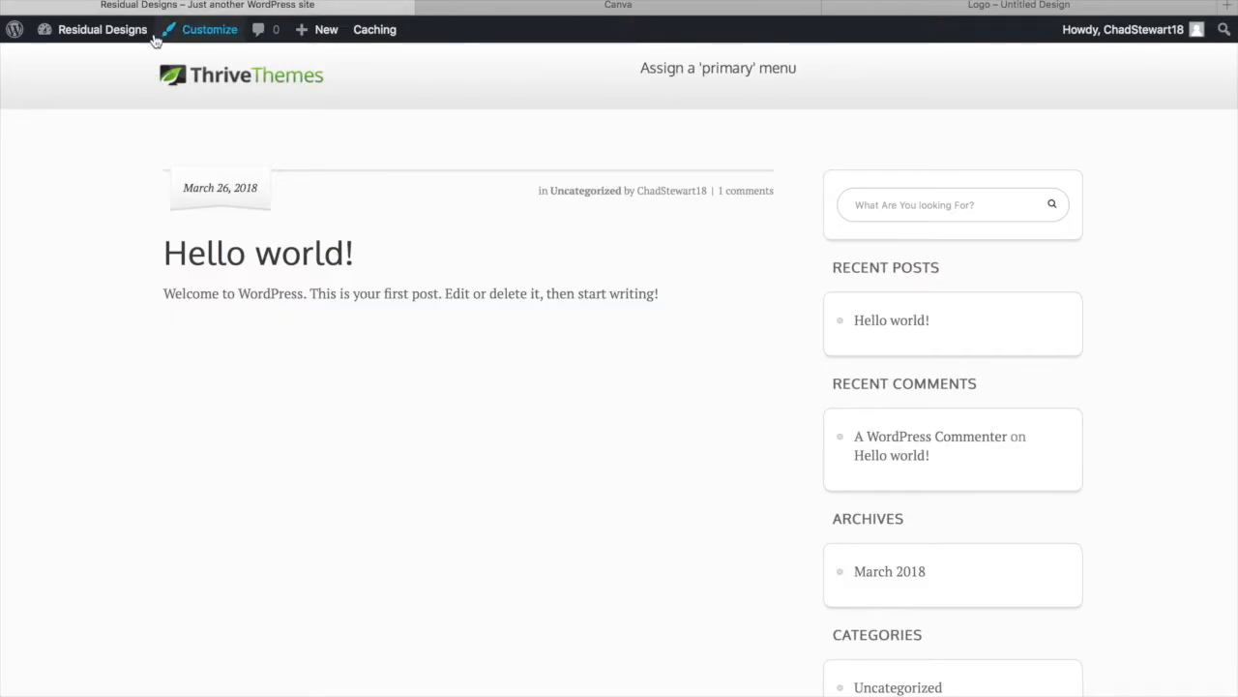
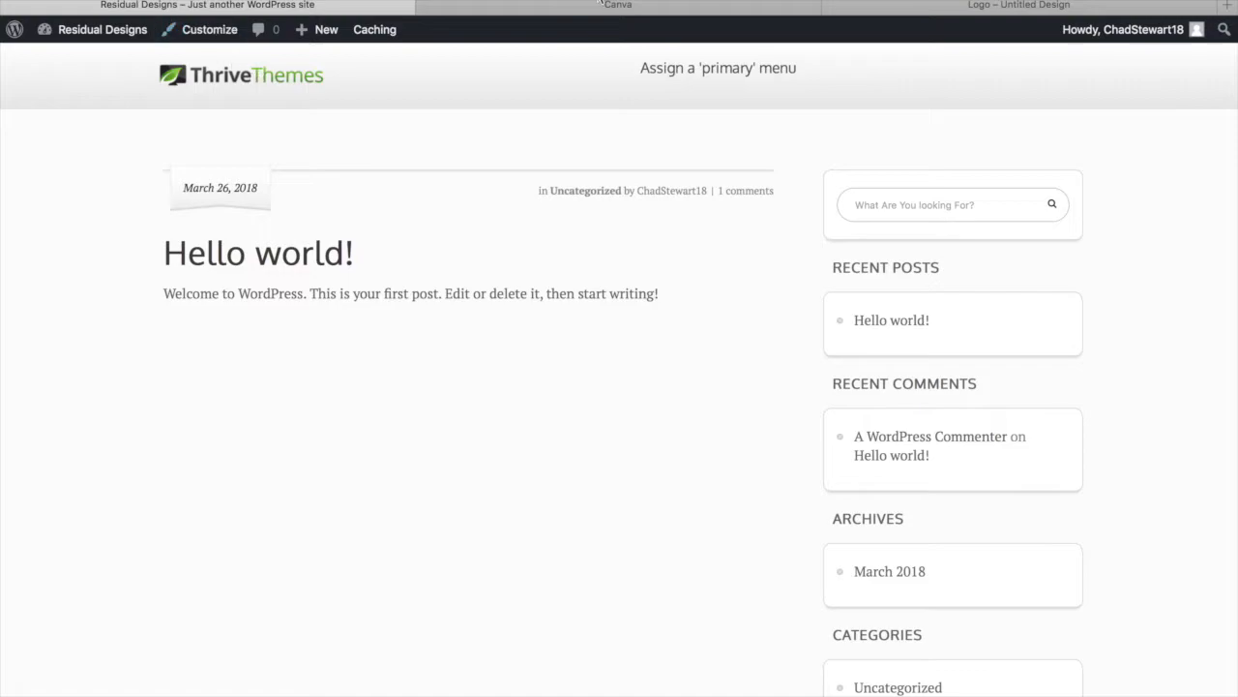
From Canva's create-a-design page, start a new 500 × 500 px Logo design
click(585, 8)
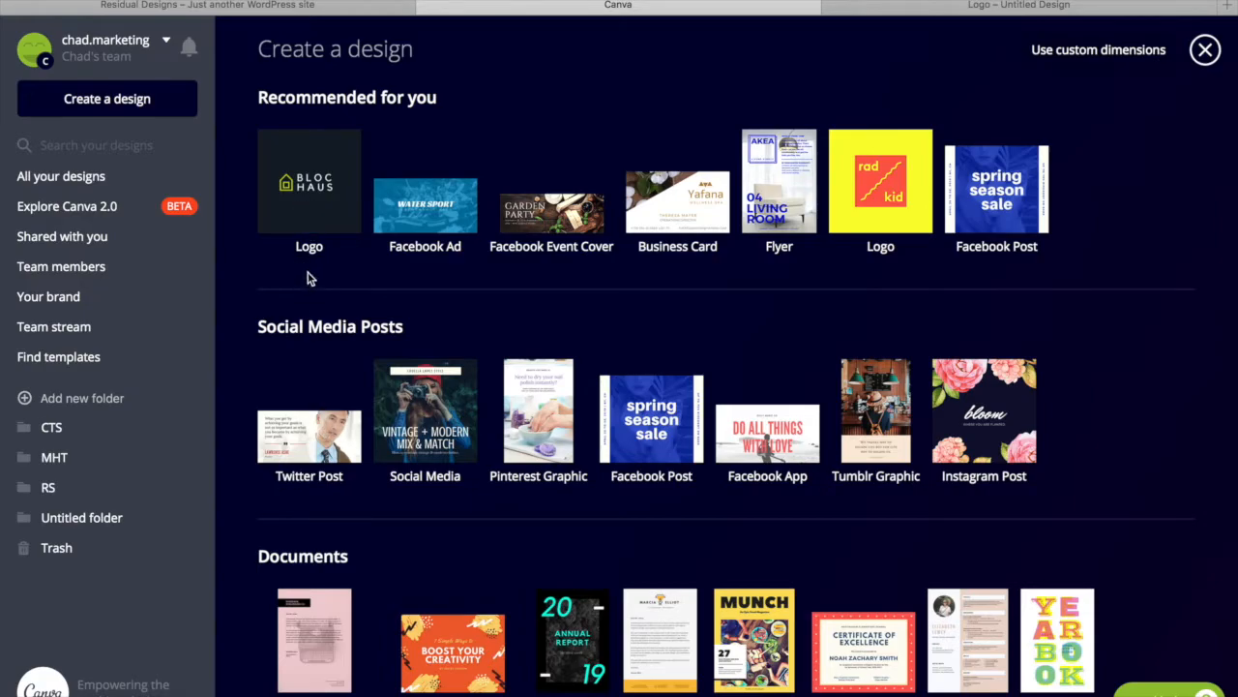
click(319, 205)
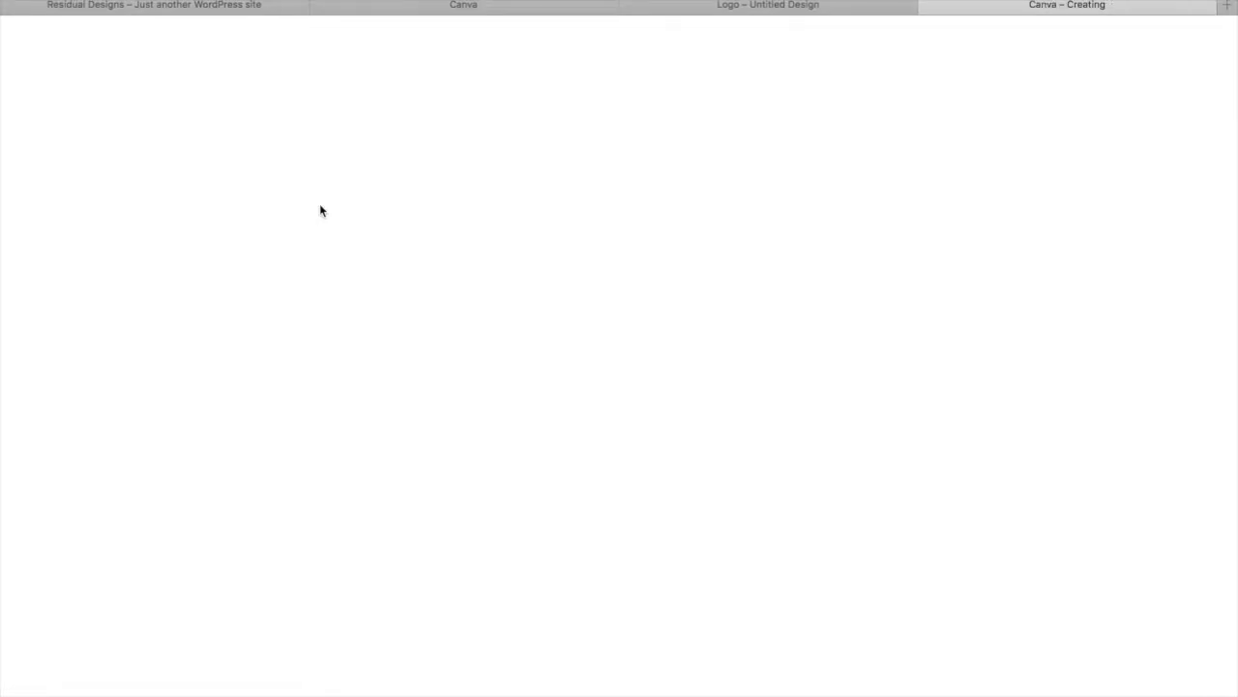
scroll(186, 566, down, 15)
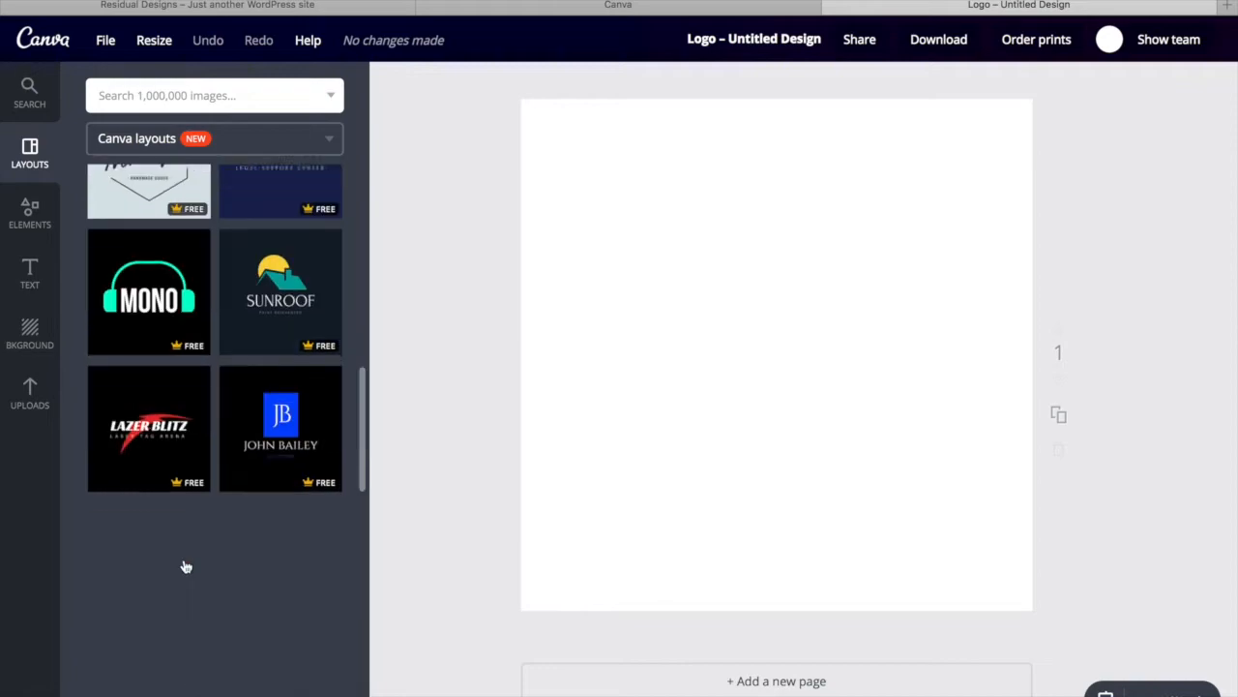
scroll(186, 566, up, 15)
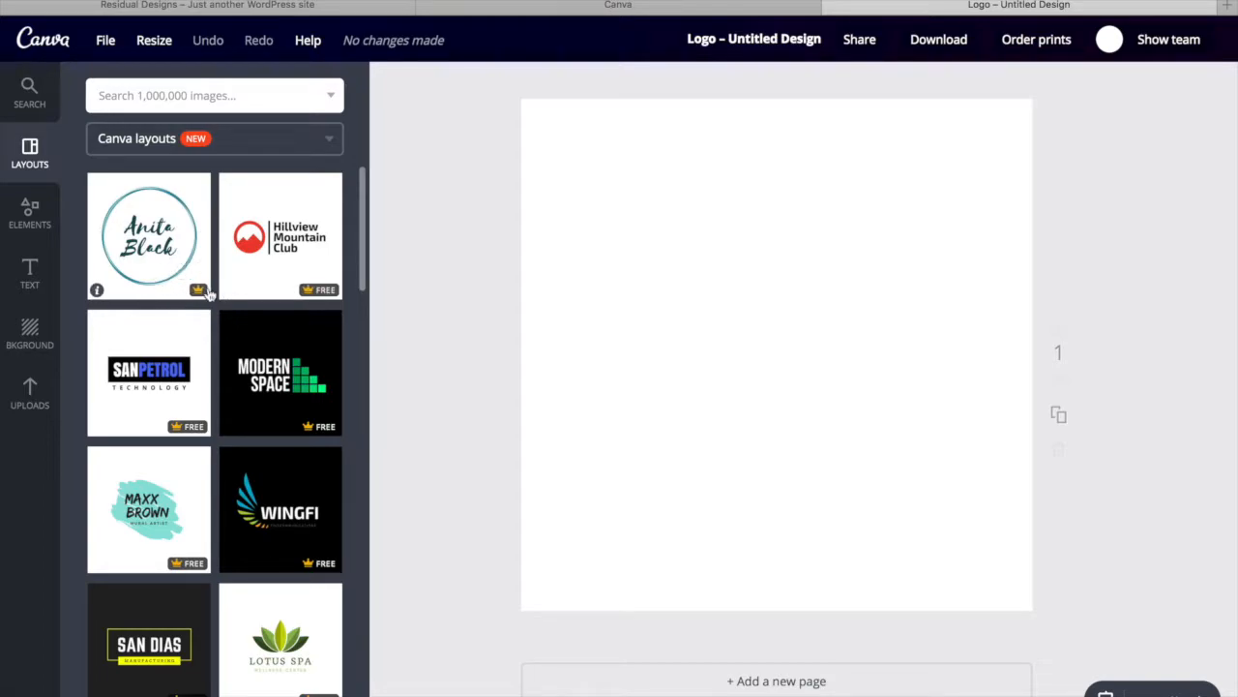
scroll(161, 493, down, 2)
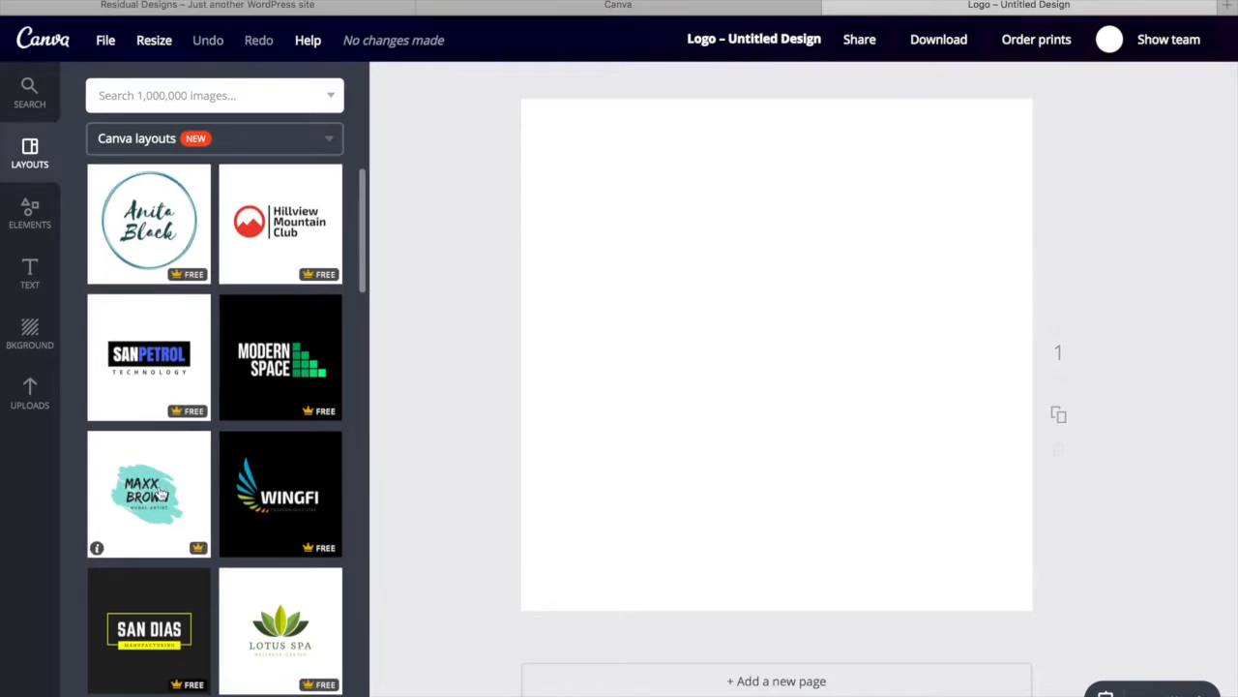
scroll(187, 463, up, 2)
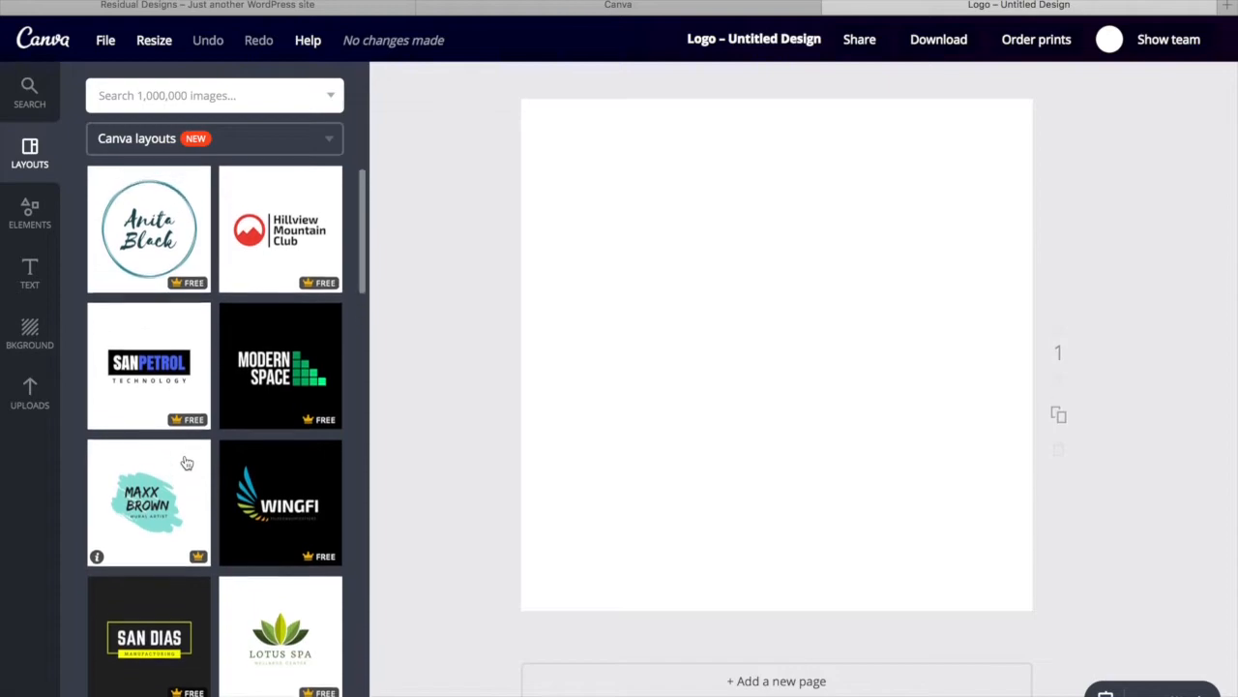
scroll(187, 462, down, 10)
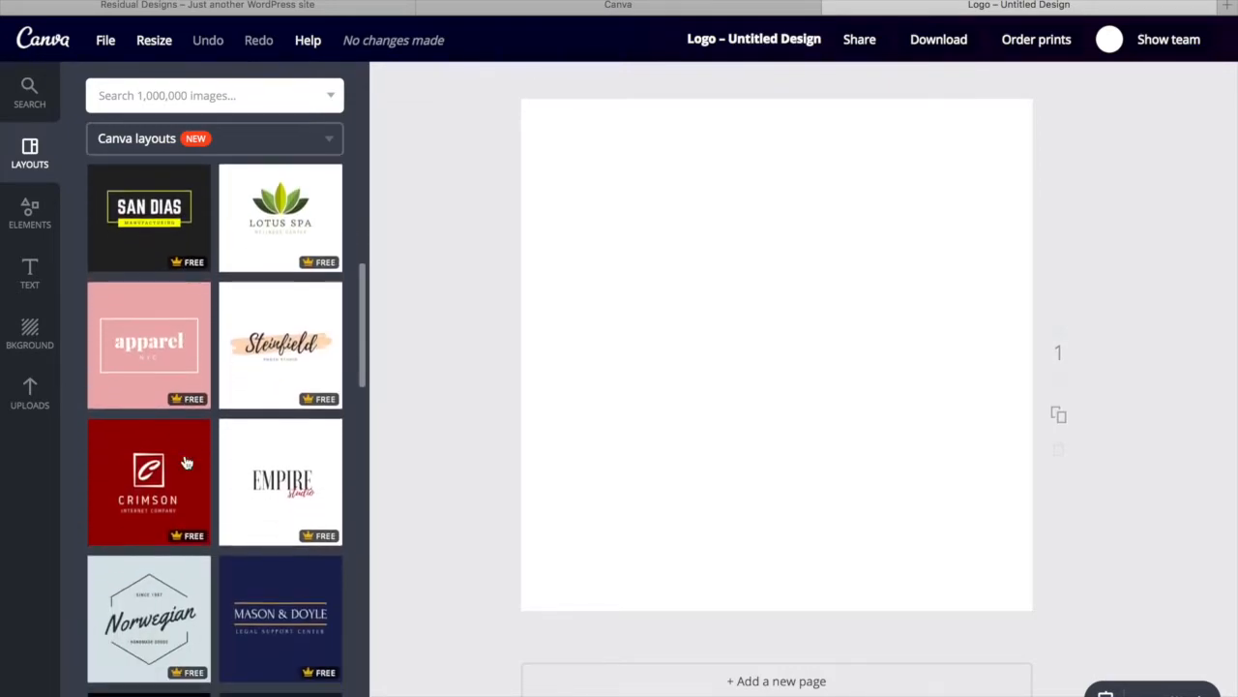
scroll(187, 462, down, 10)
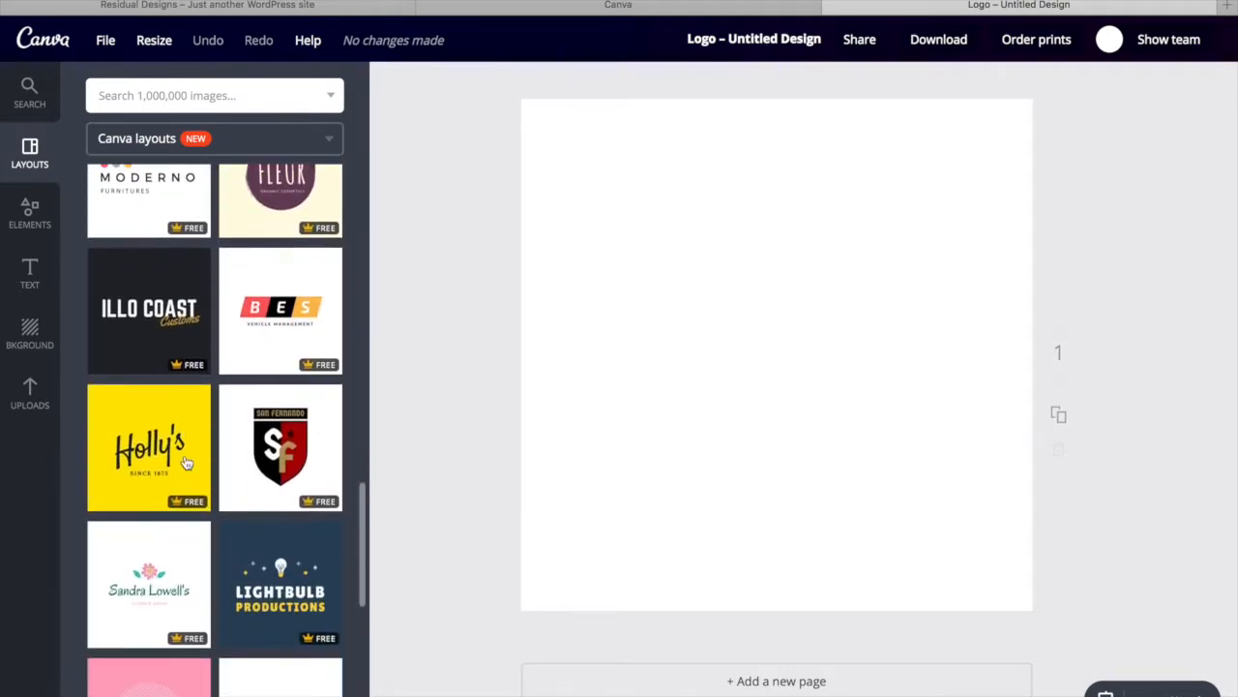
scroll(187, 463, down, 6)
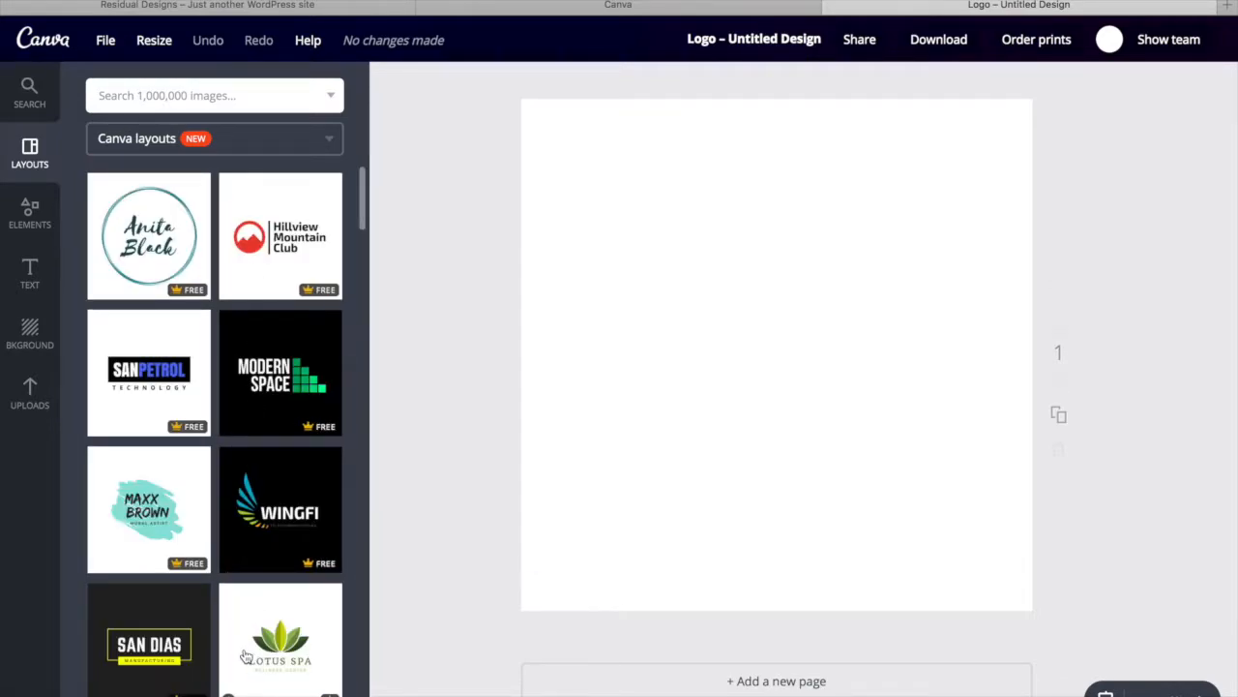
scroll(250, 559, down, 2)
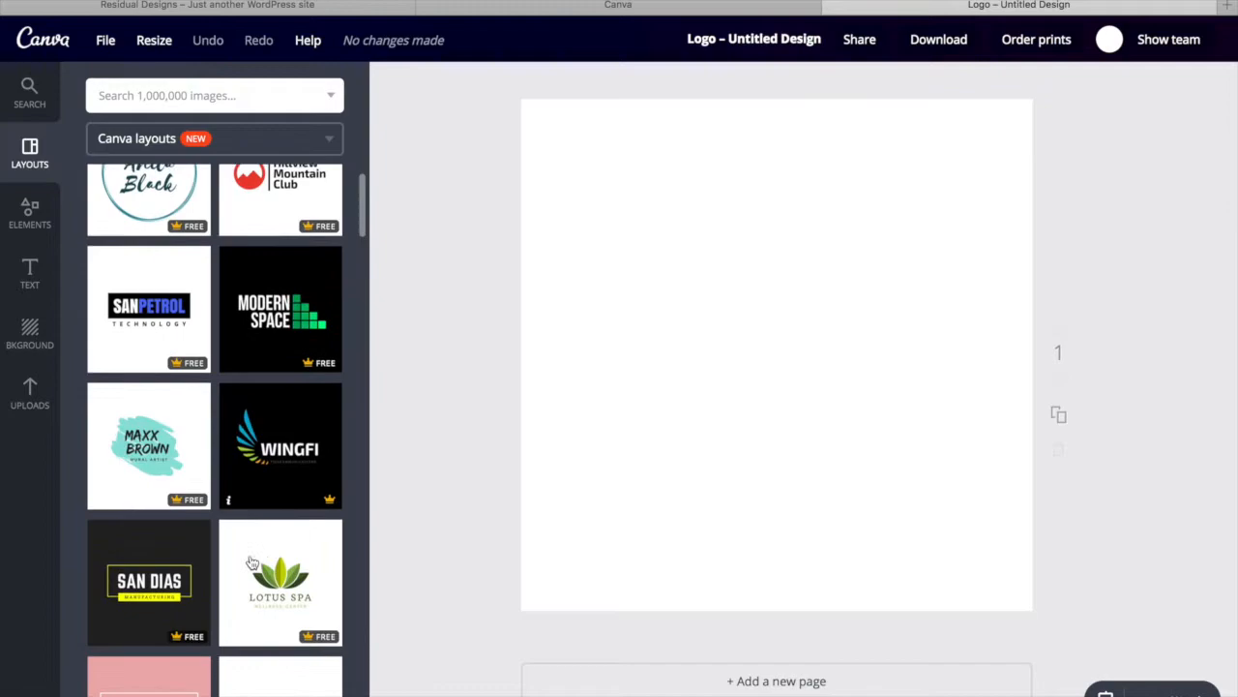
scroll(249, 561, down, 2)
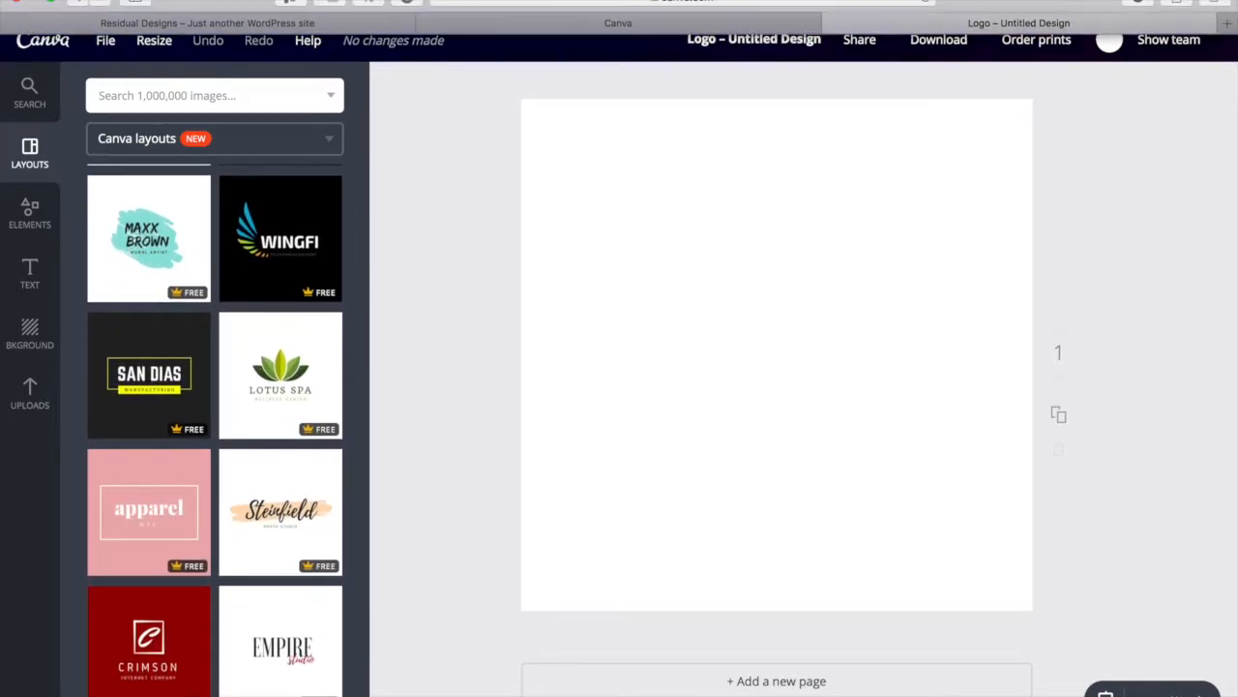
scroll(225, 578, down, 2)
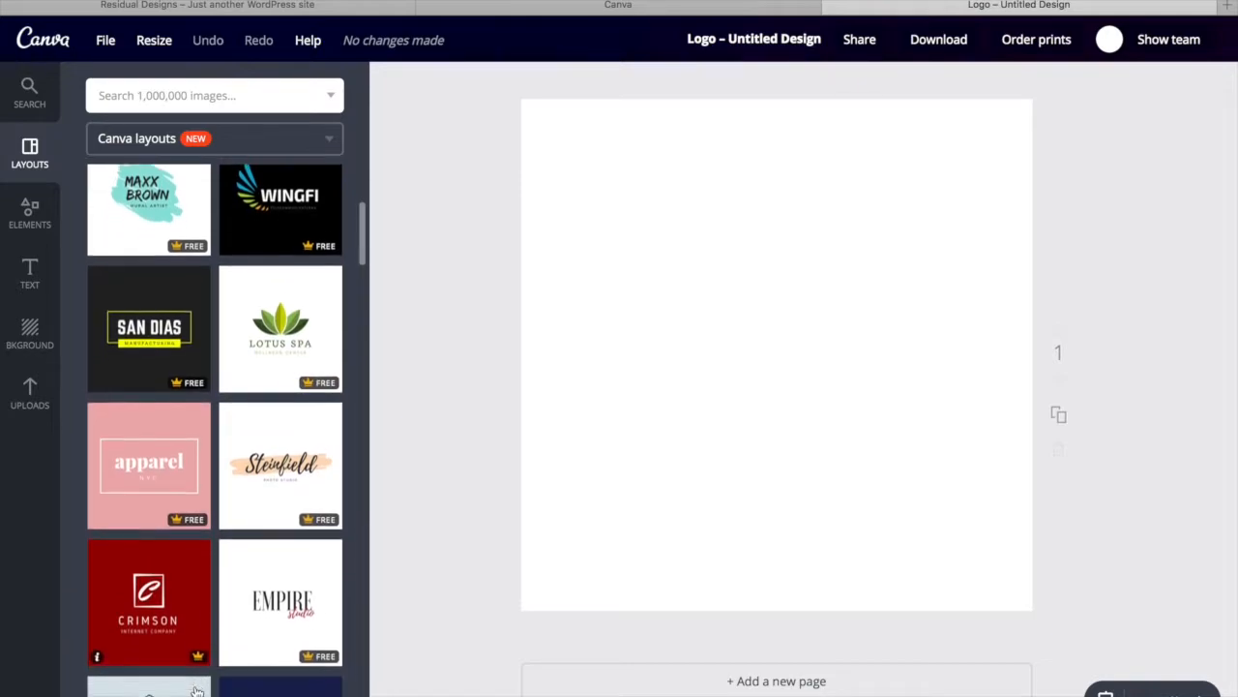
scroll(196, 690, down, 3)
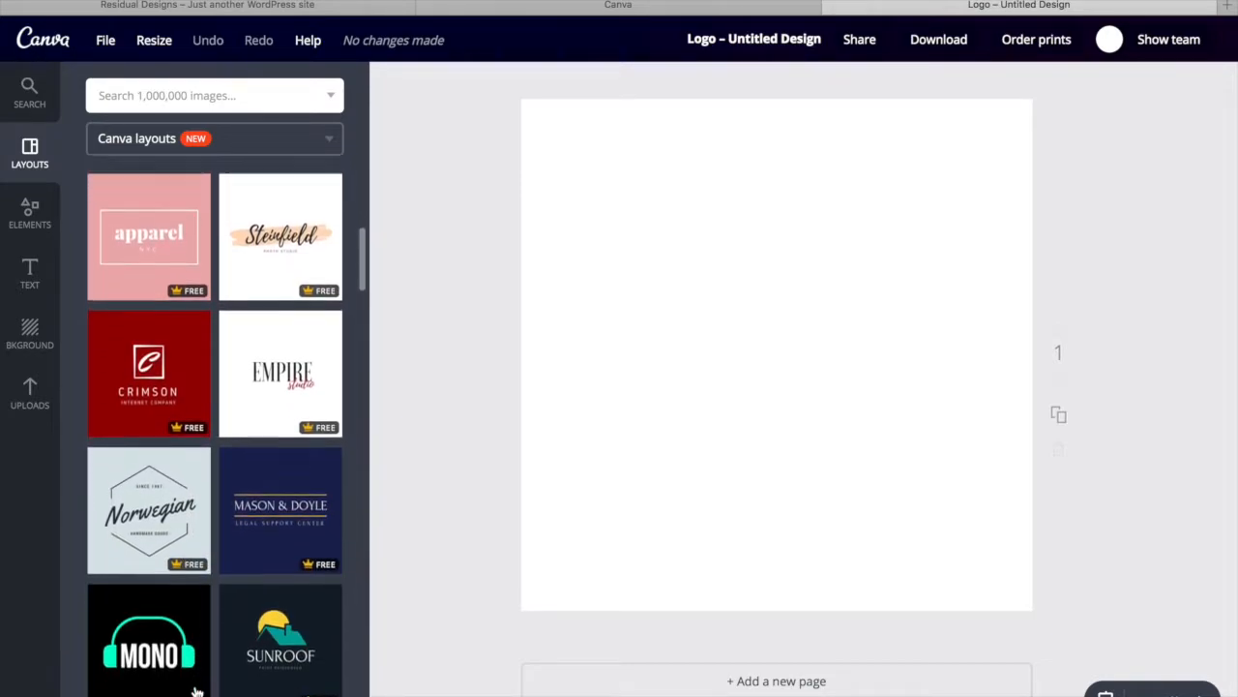
scroll(196, 690, down, 1)
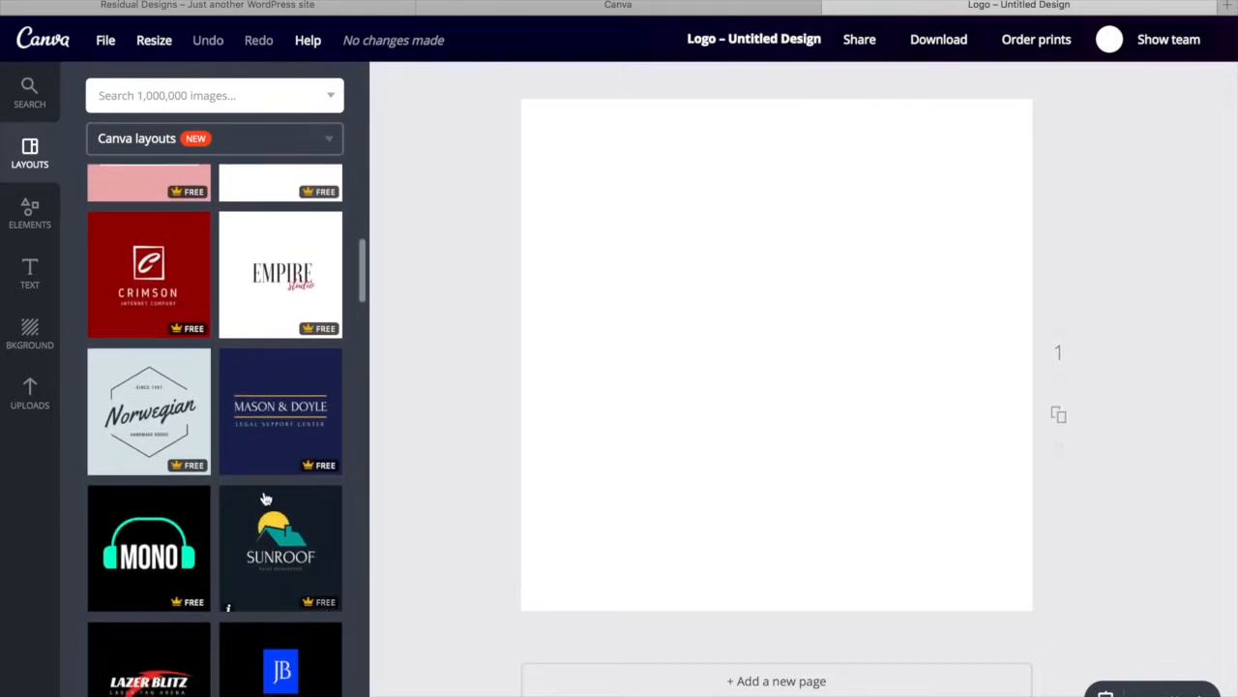
Apply the Mason & Doyle layout and replace its headline with RESIDUAL DESIGNS
click(297, 412)
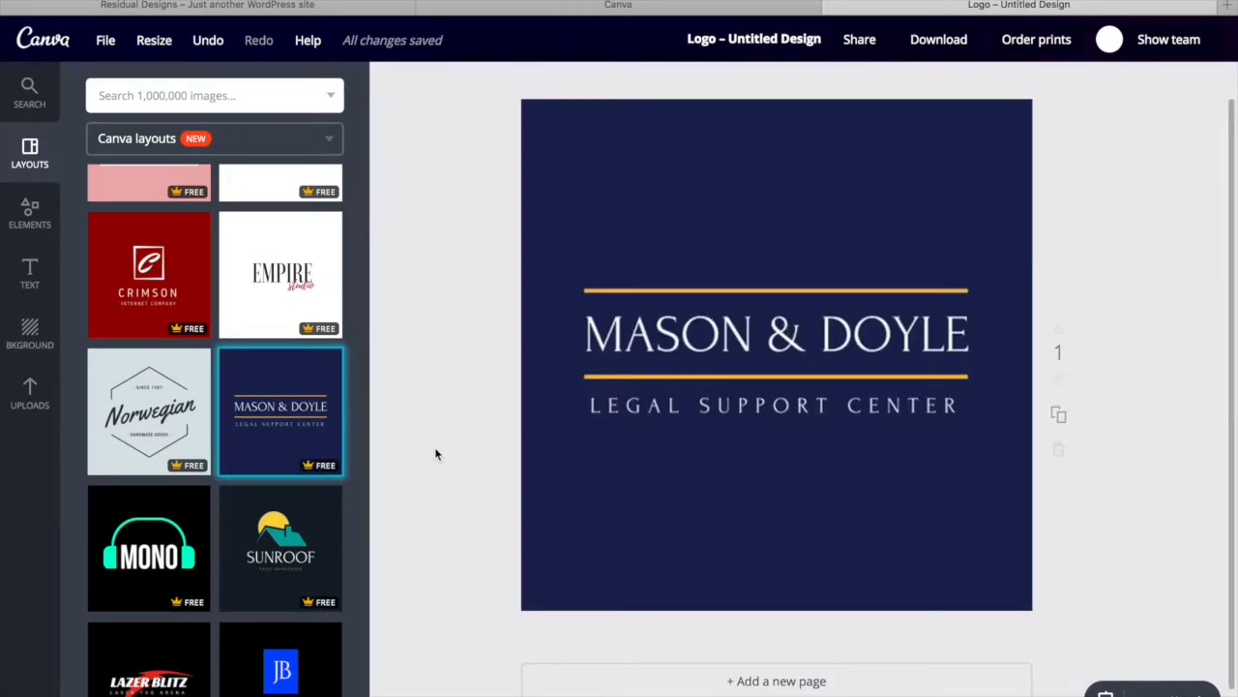
click(744, 344)
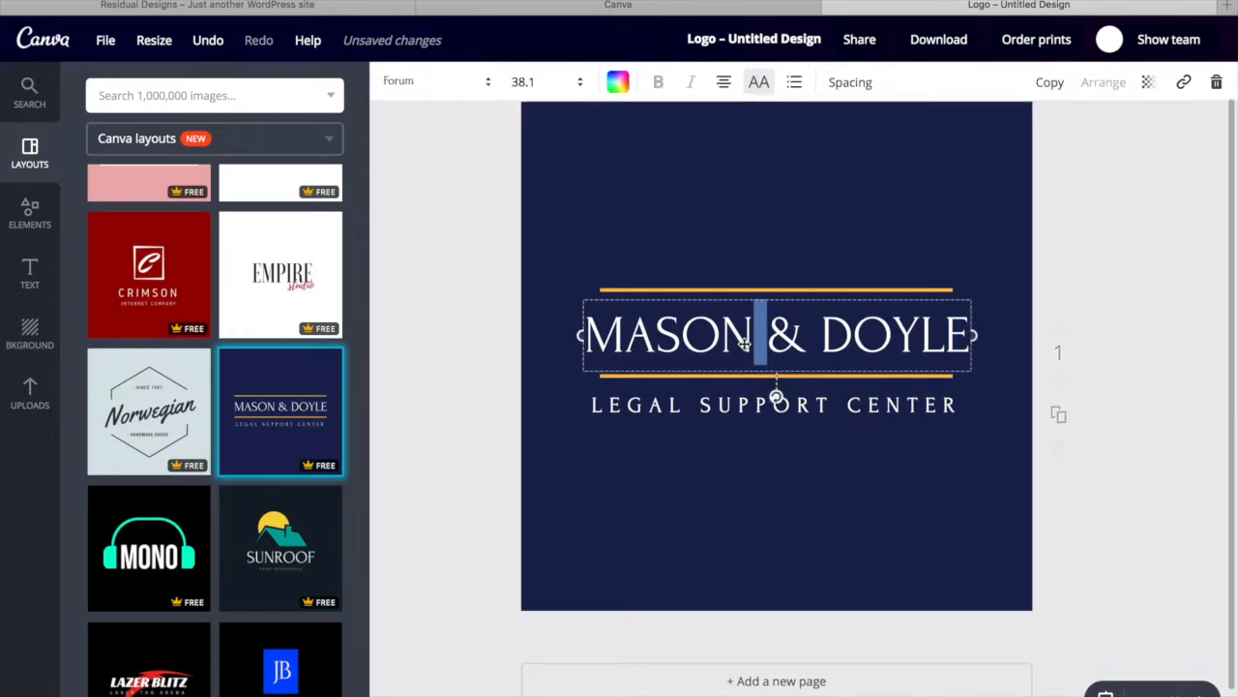
text(RES)
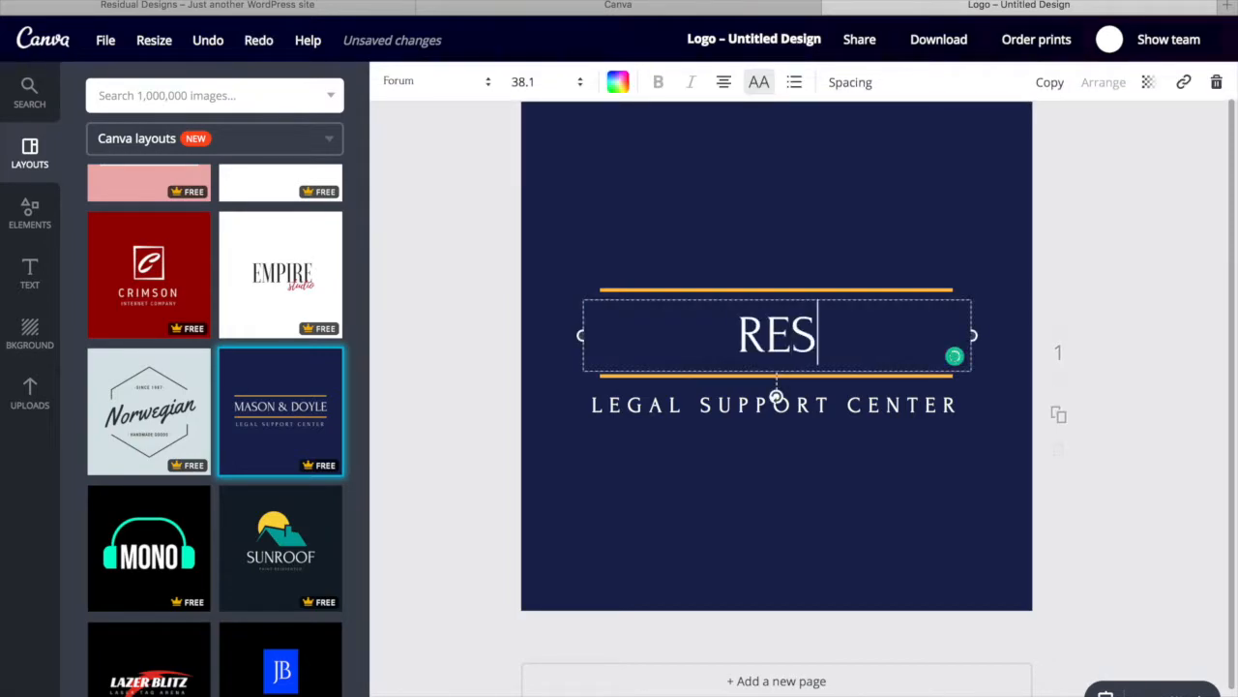
text(IDUAL DESIGNS)
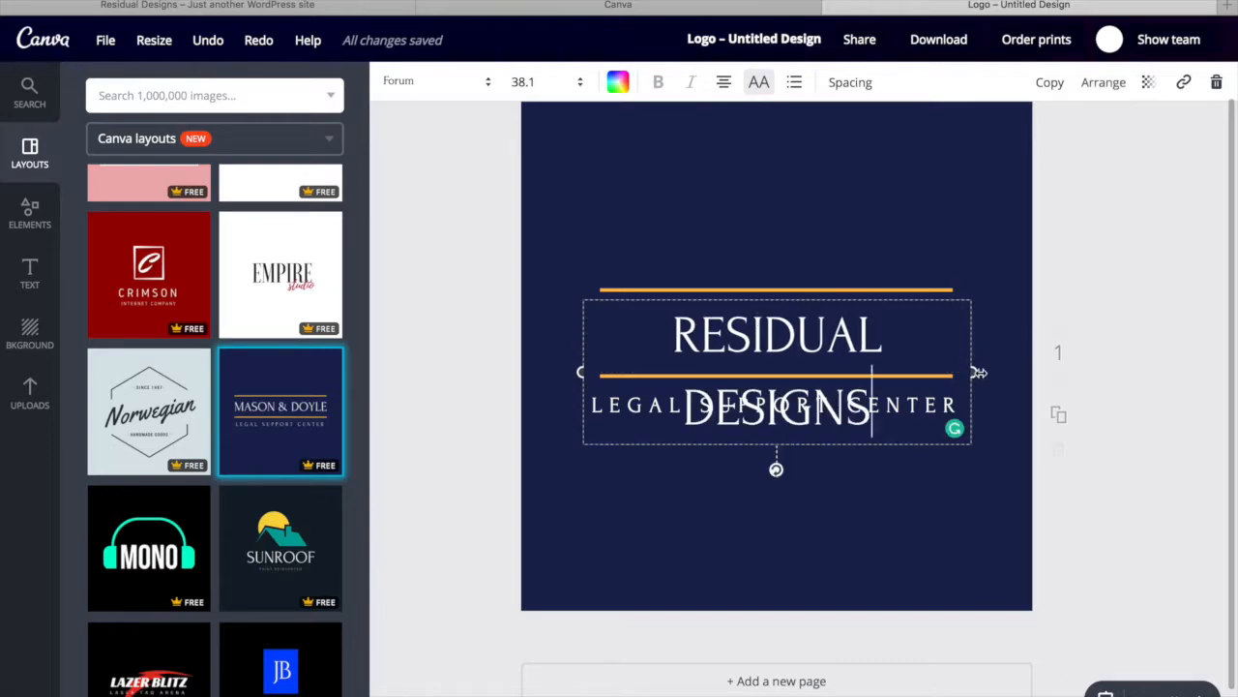
Widen the RESIDUAL DESIGNS headline onto one line and re-centre it between the gold lines
drag(972, 371, 1052, 357)
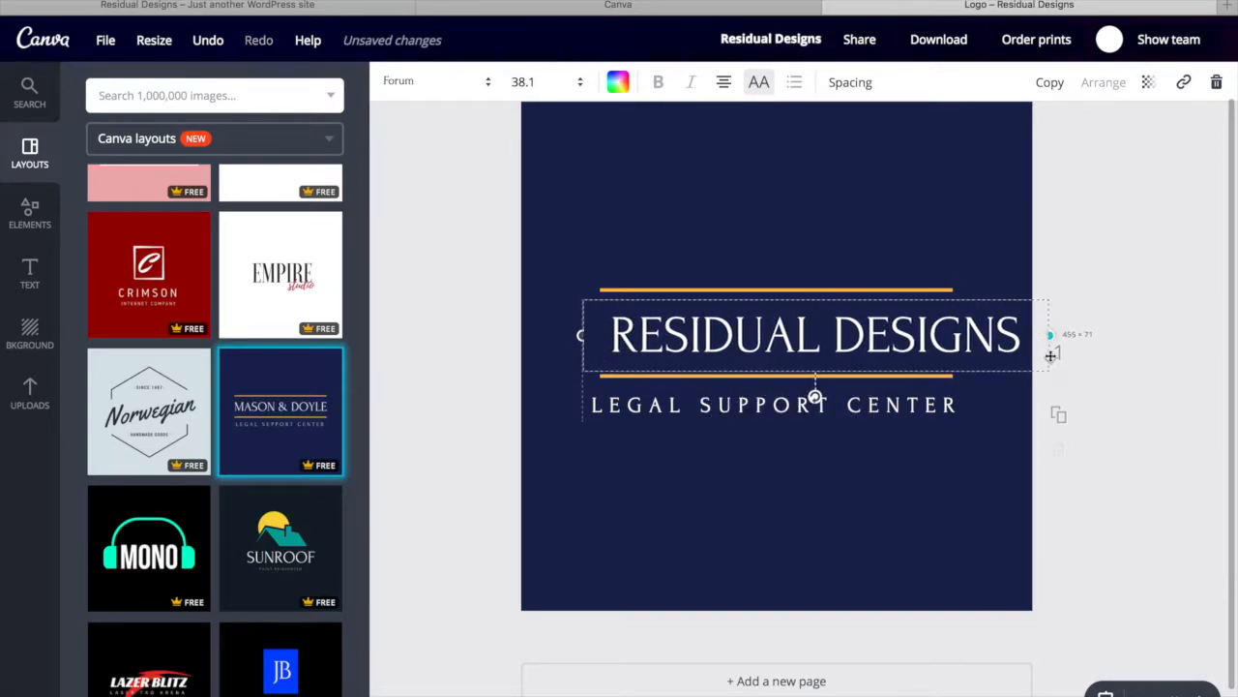
drag(994, 296, 954, 293)
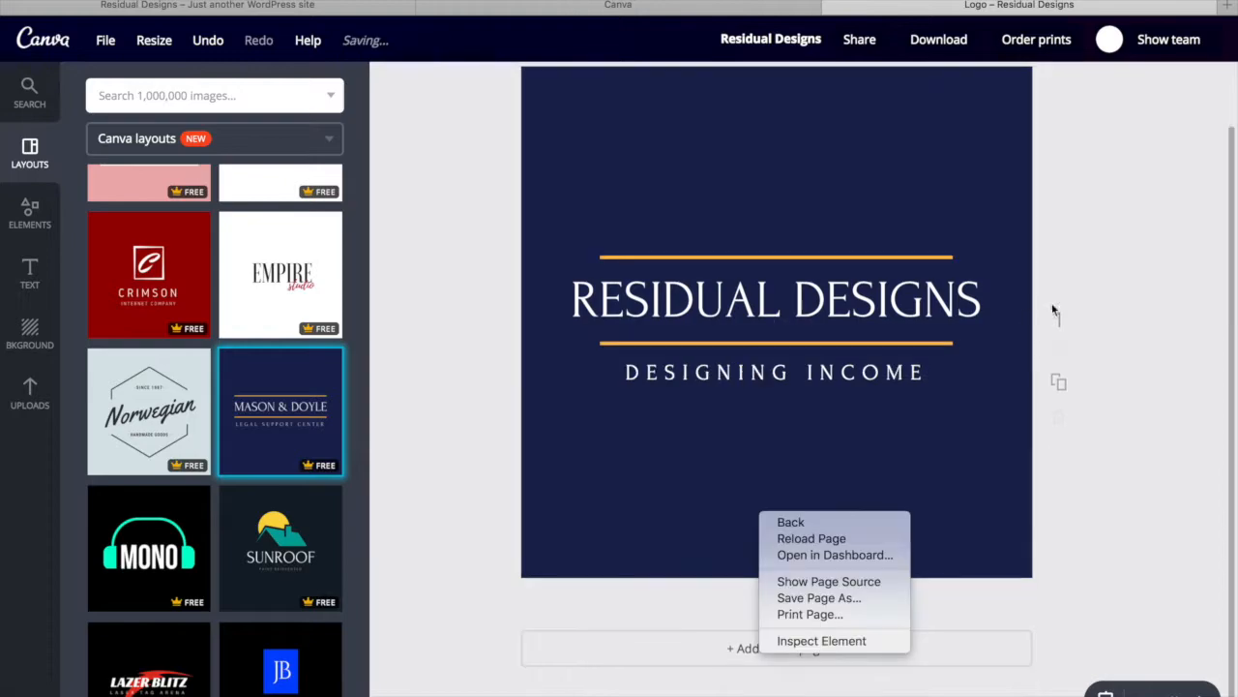
click(1119, 290)
scroll(776, 433, up, 2)
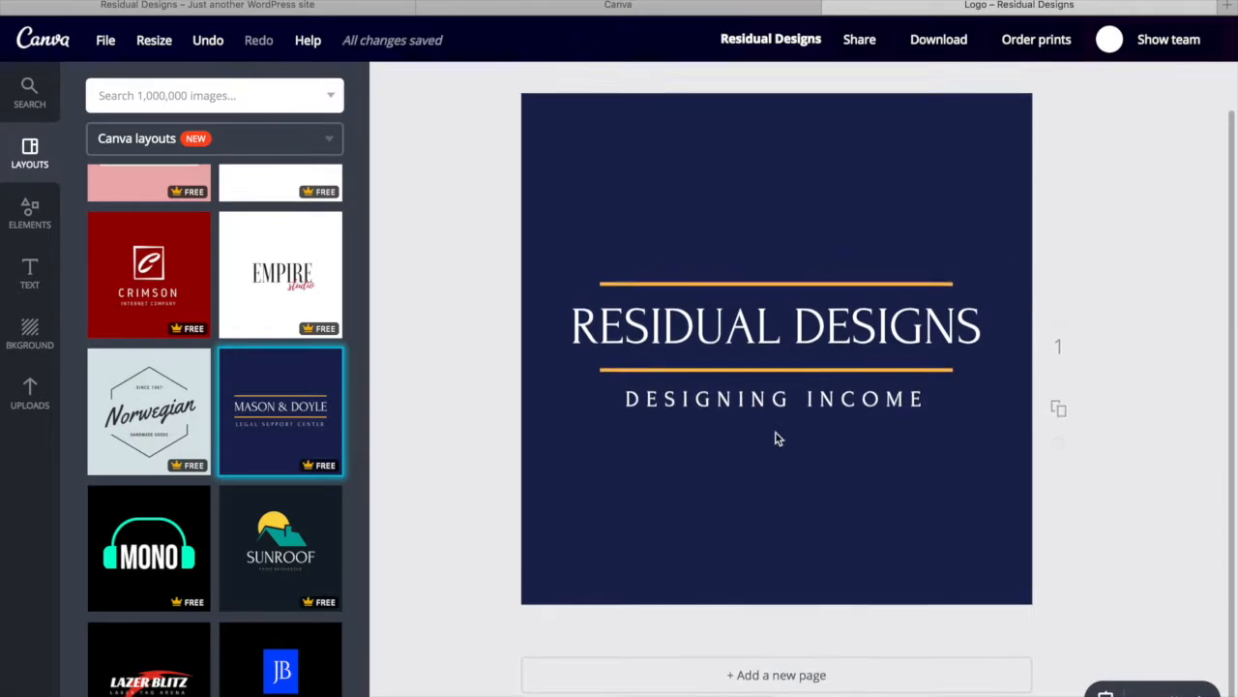
scroll(720, 534, down, 1)
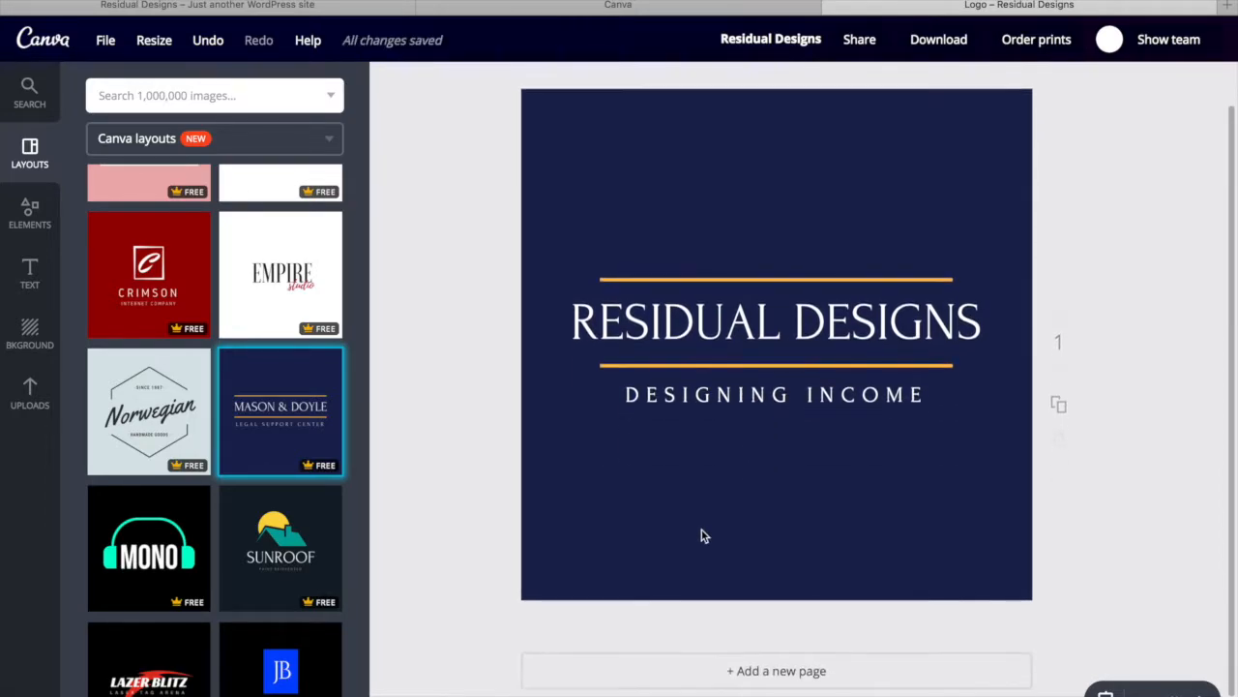
scroll(193, 634, down, 3)
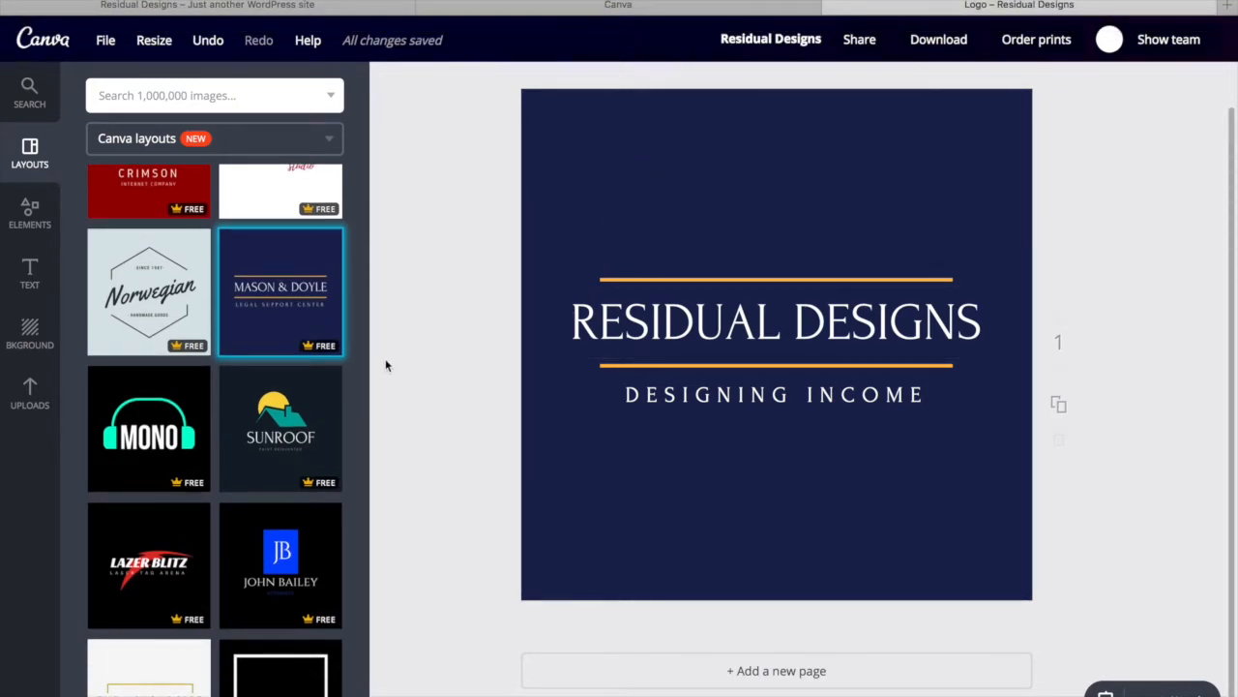
scroll(385, 359, up, 1)
Look over the Residual Designs site page, then bring up the Canva logo design's File menu
click(222, 8)
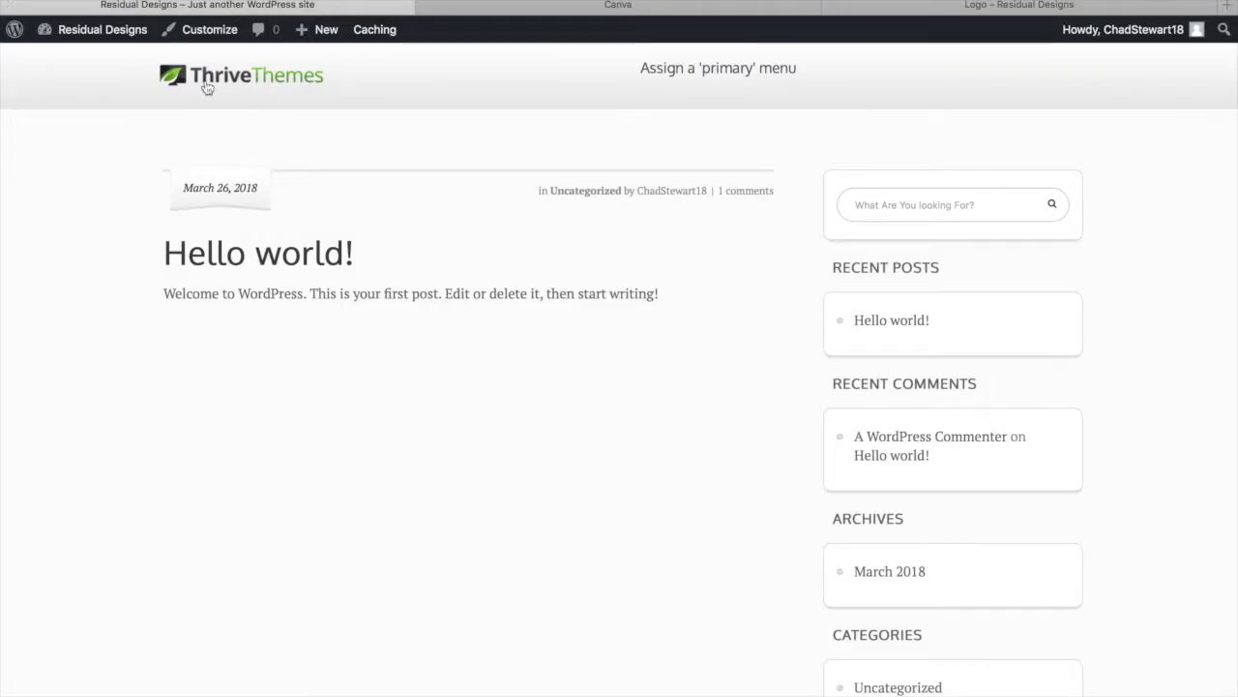
scroll(352, 448, down, 3)
scroll(351, 448, up, 3)
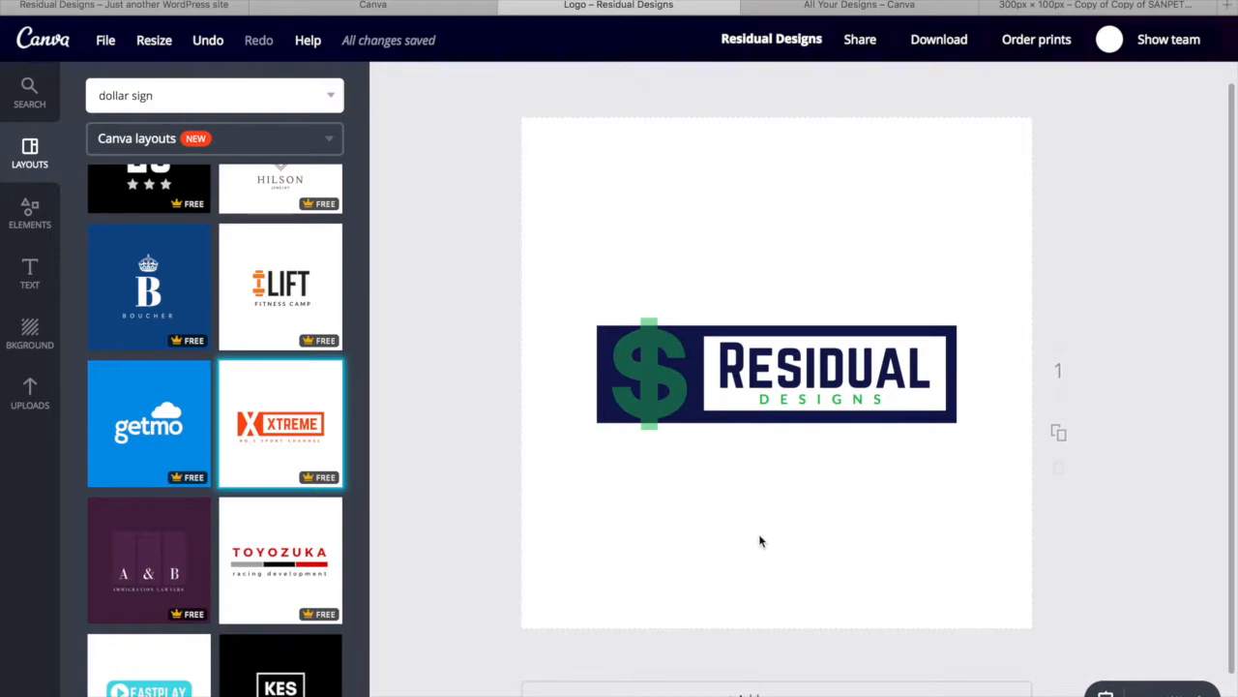
scroll(739, 554, down, 2)
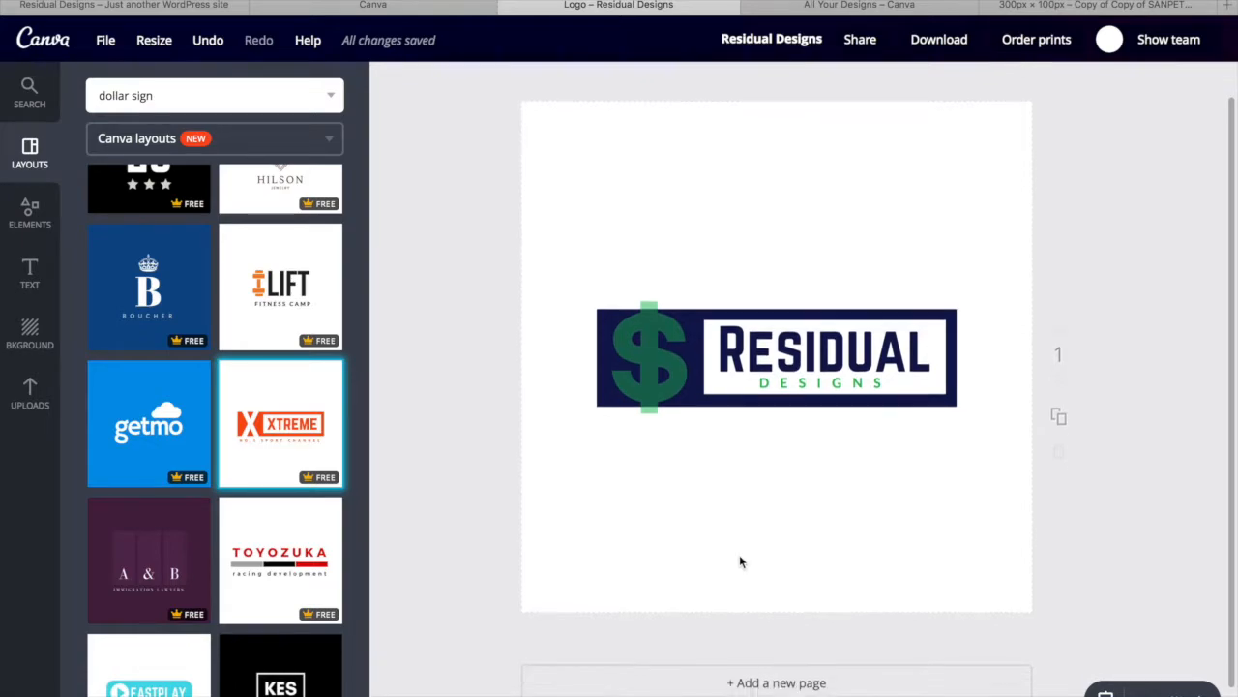
scroll(243, 666, down, 4)
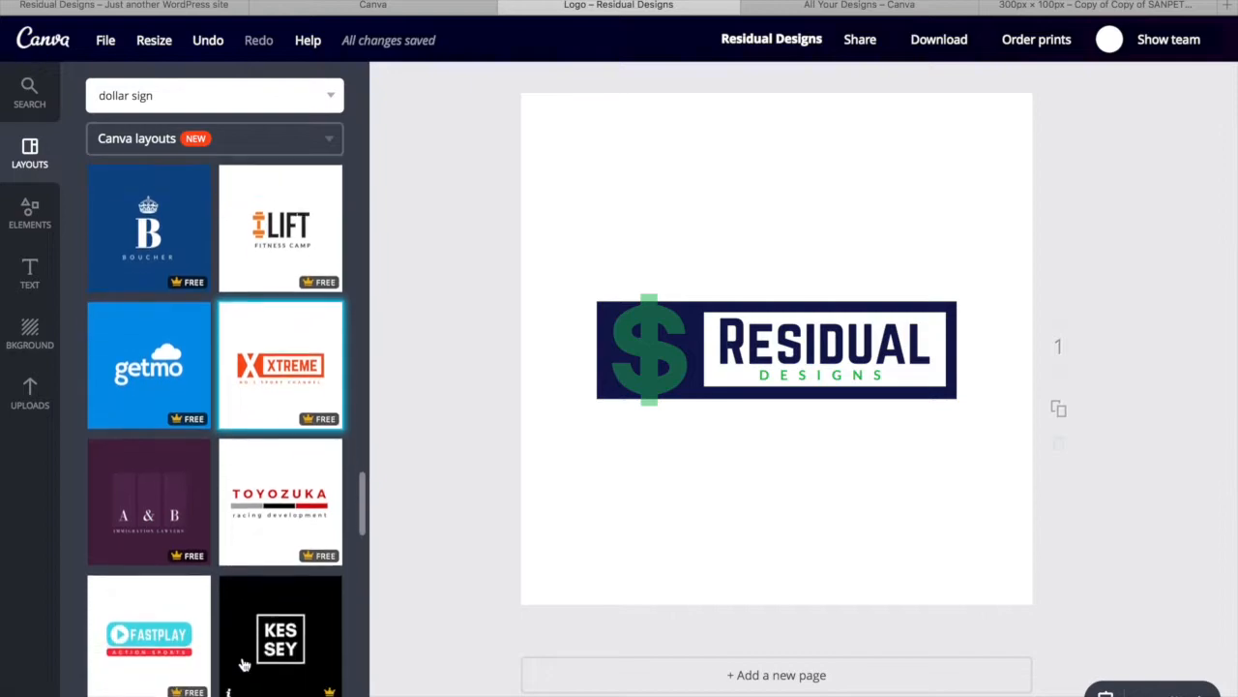
scroll(243, 666, down, 10)
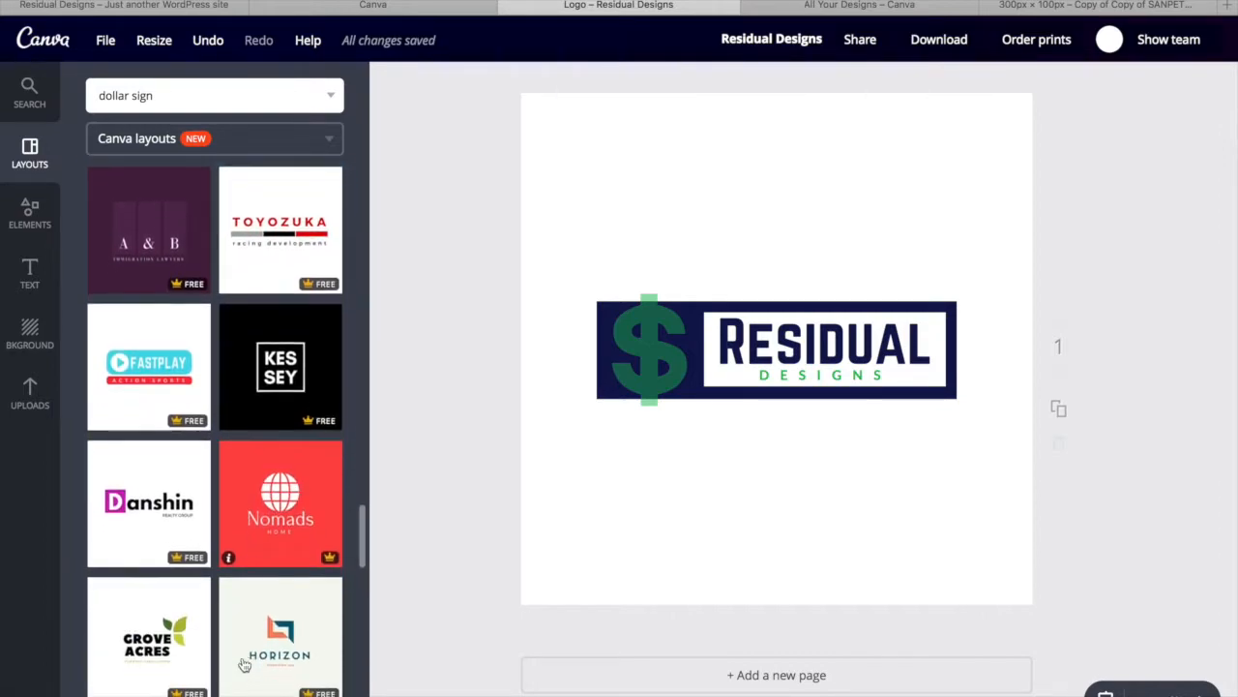
scroll(243, 666, down, 6)
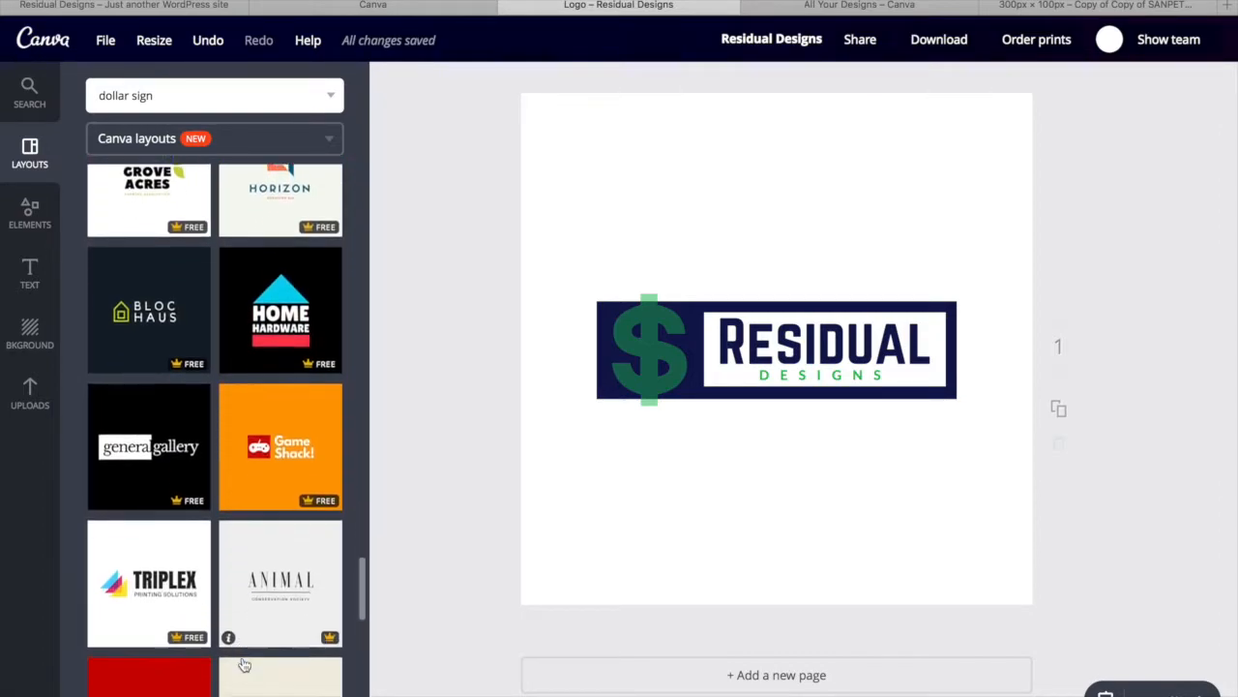
scroll(244, 664, down, 5)
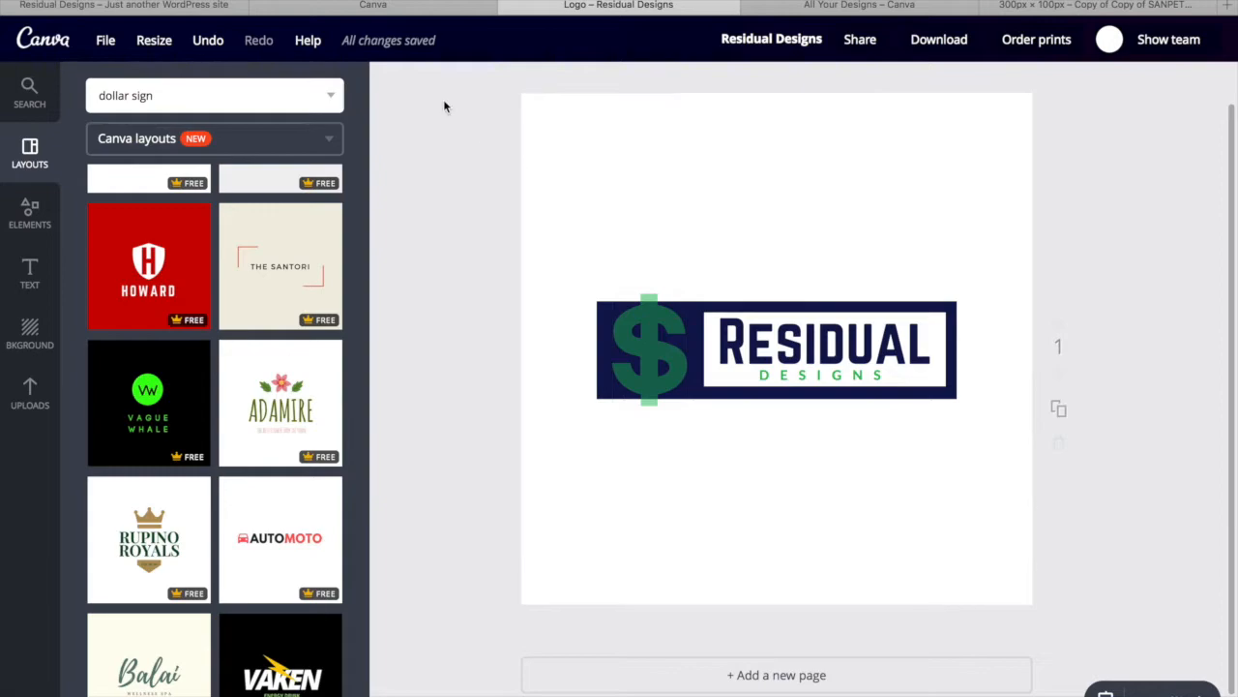
click(108, 43)
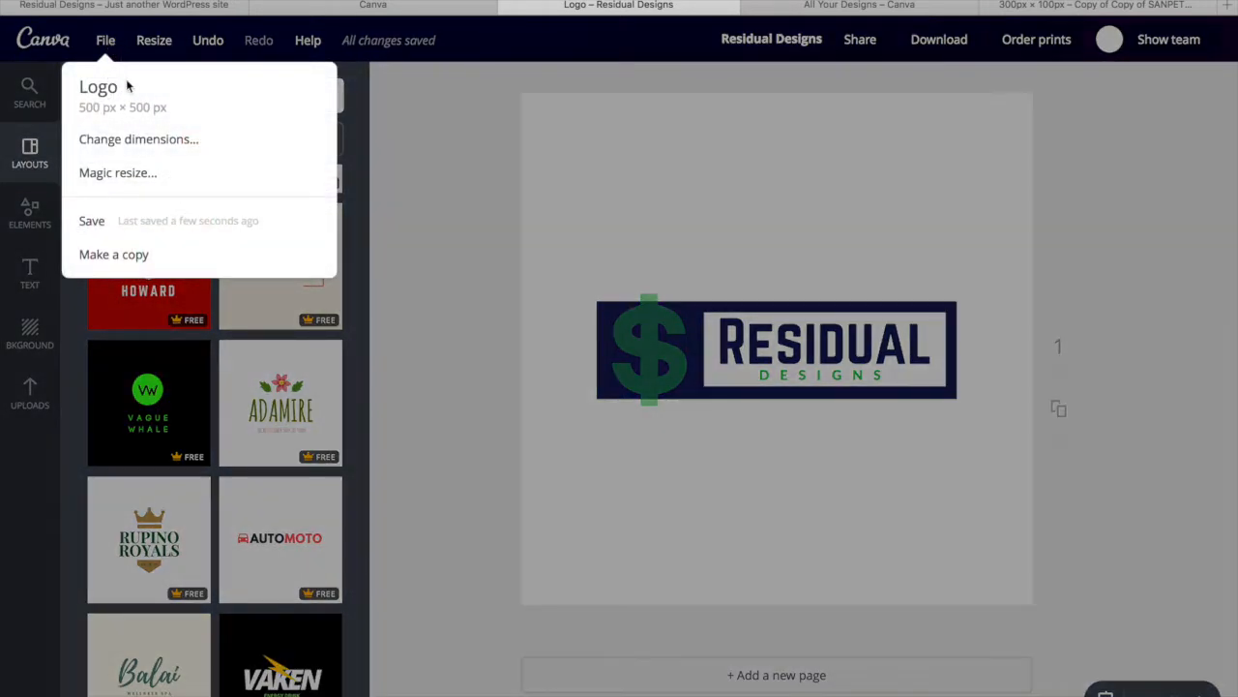
Duplicate the Residual Designs logo and give the copy a custom 300 × 100 px size
click(109, 255)
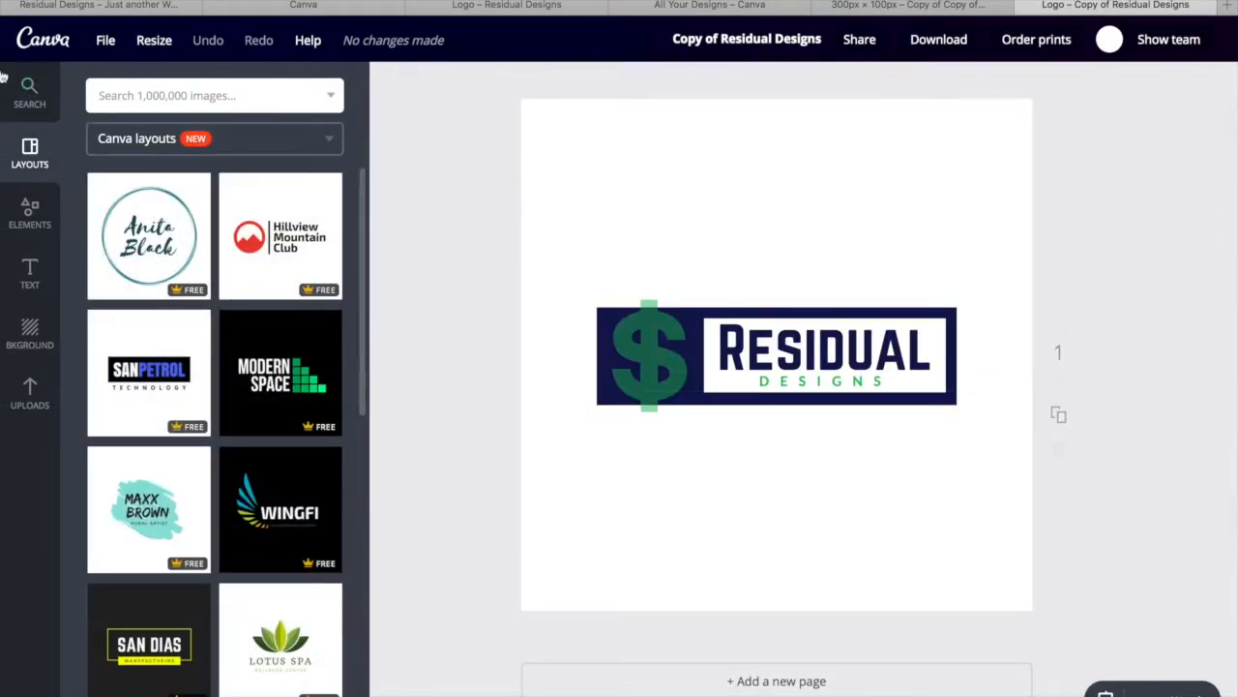
click(104, 40)
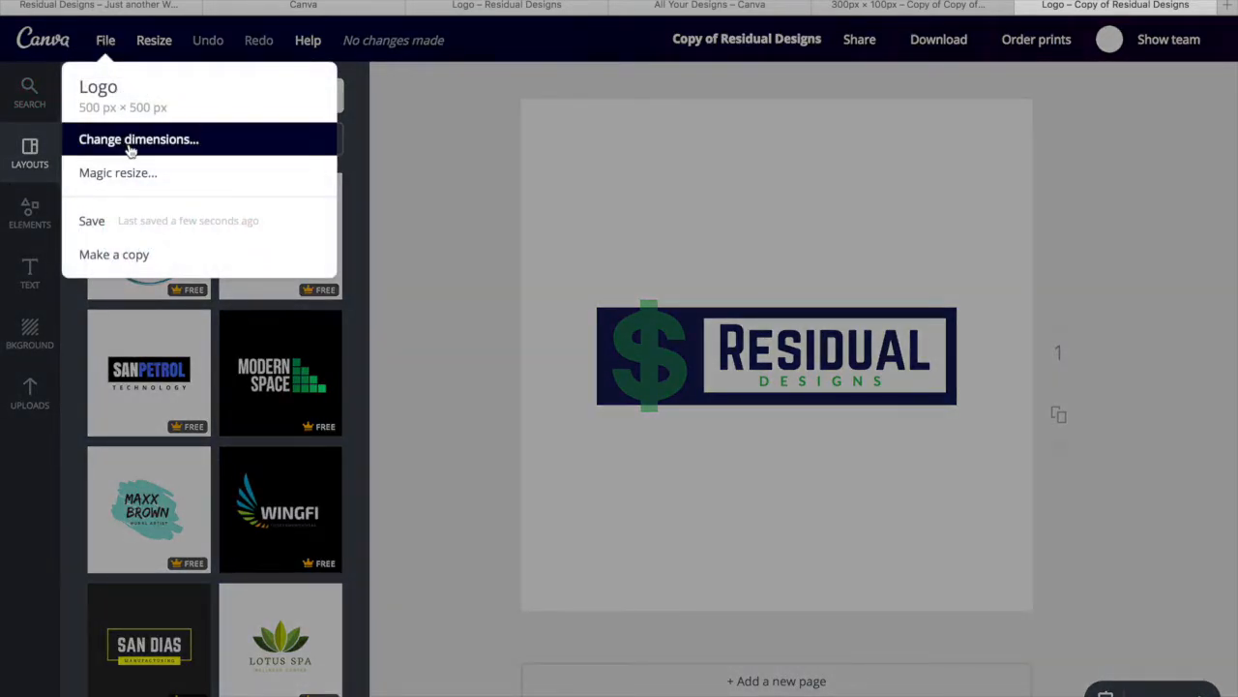
click(131, 143)
click(145, 85)
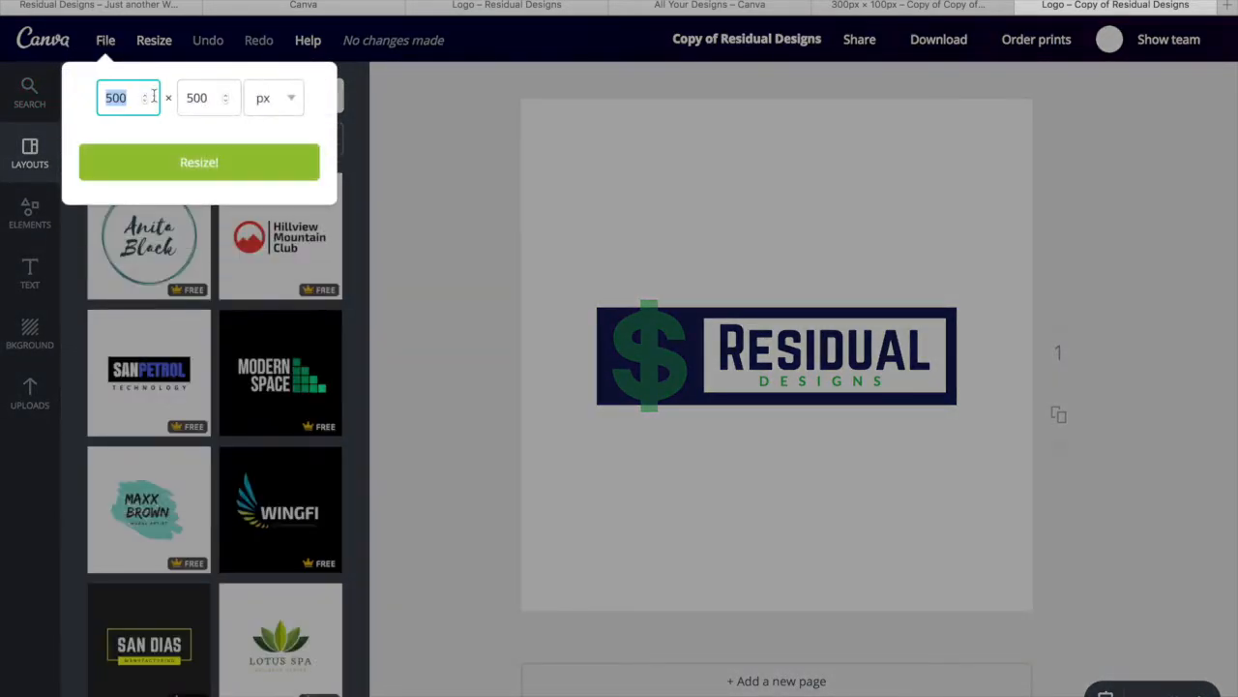
text(3)
drag(206, 100, 187, 100)
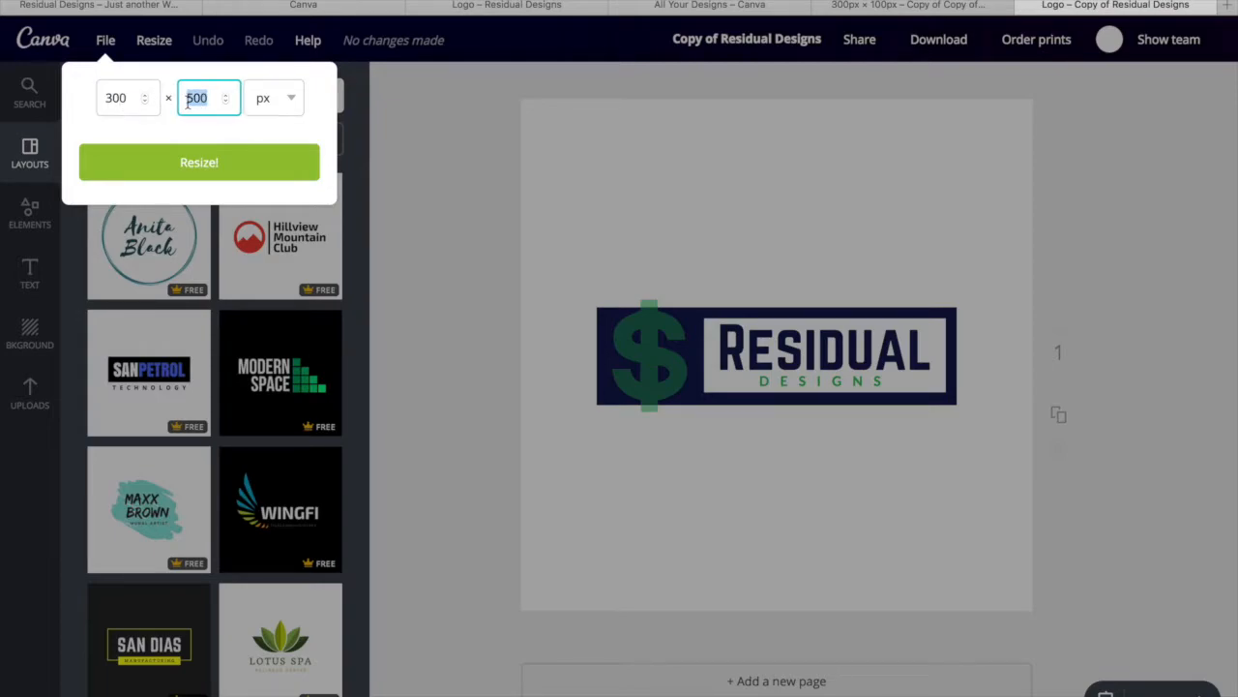
text(1)
click(199, 164)
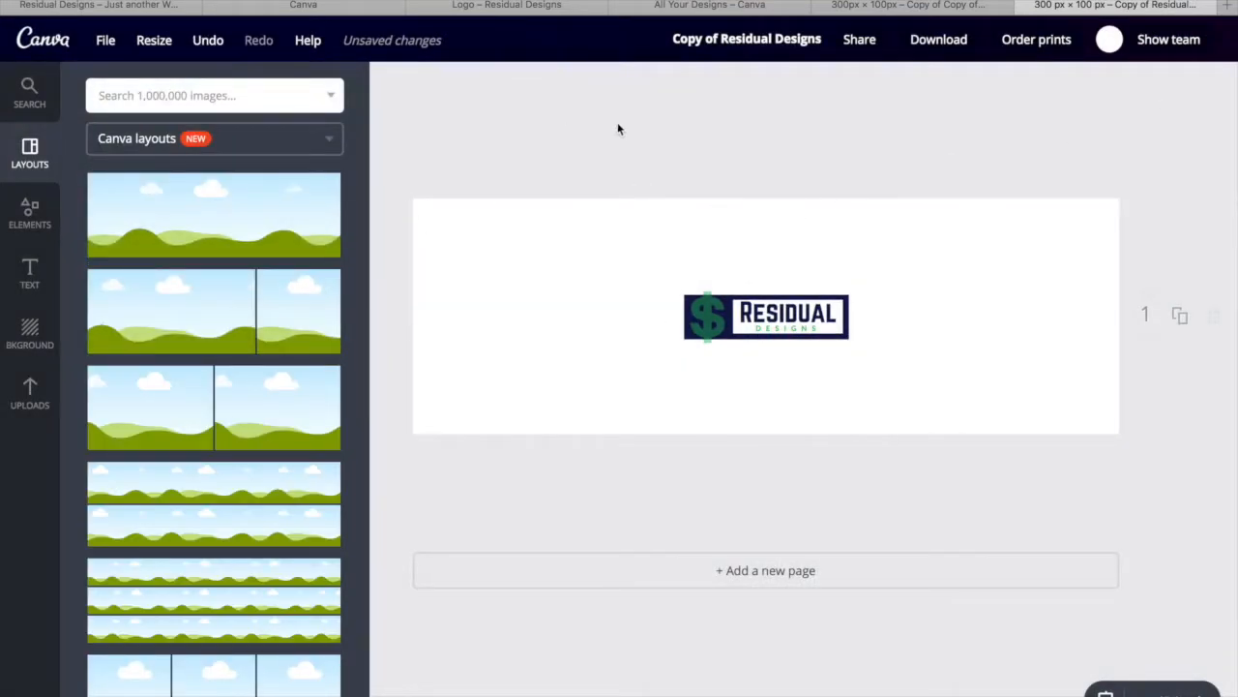
Group all logo parts, then enlarge and centre the group on the 300 × 100 page
drag(606, 155, 965, 426)
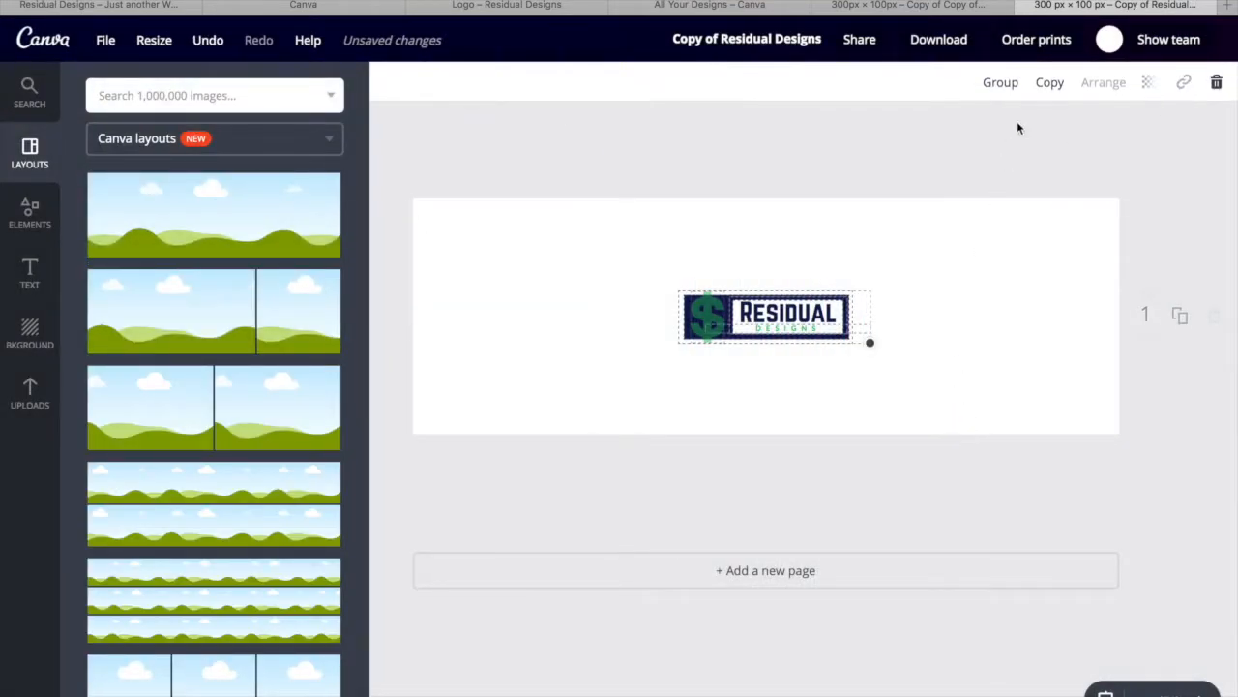
click(1004, 89)
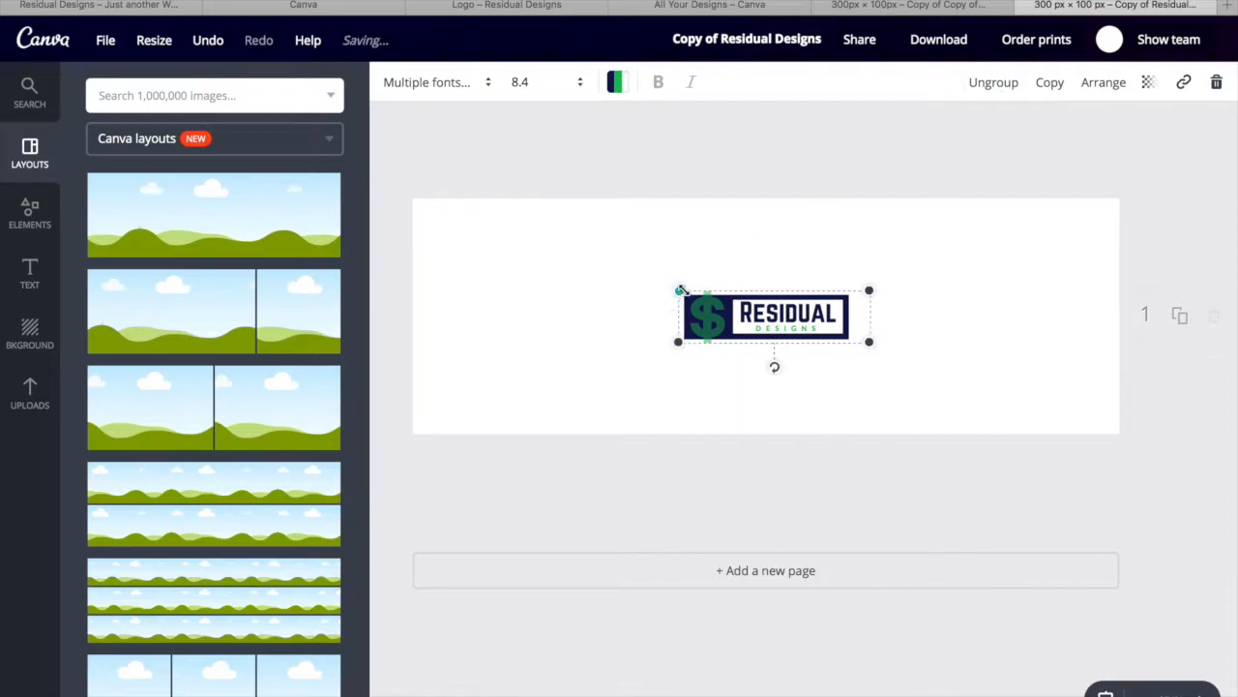
drag(572, 228, 384, 159)
drag(646, 259, 912, 290)
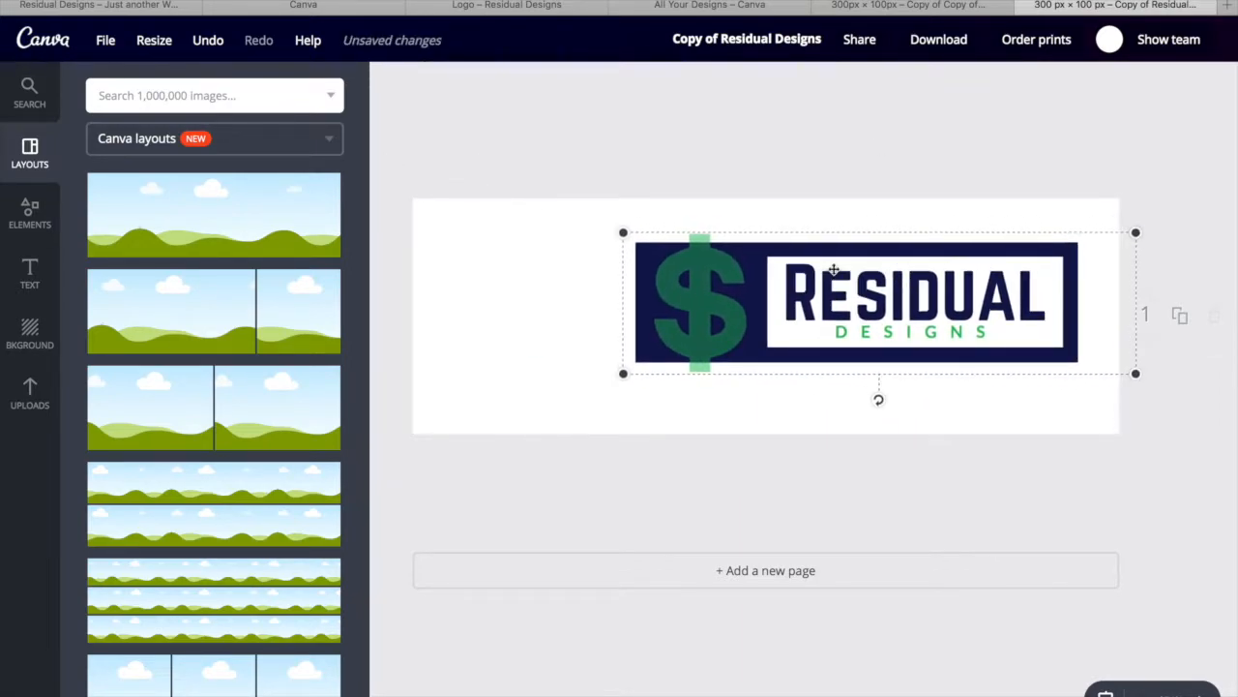
drag(489, 177, 429, 146)
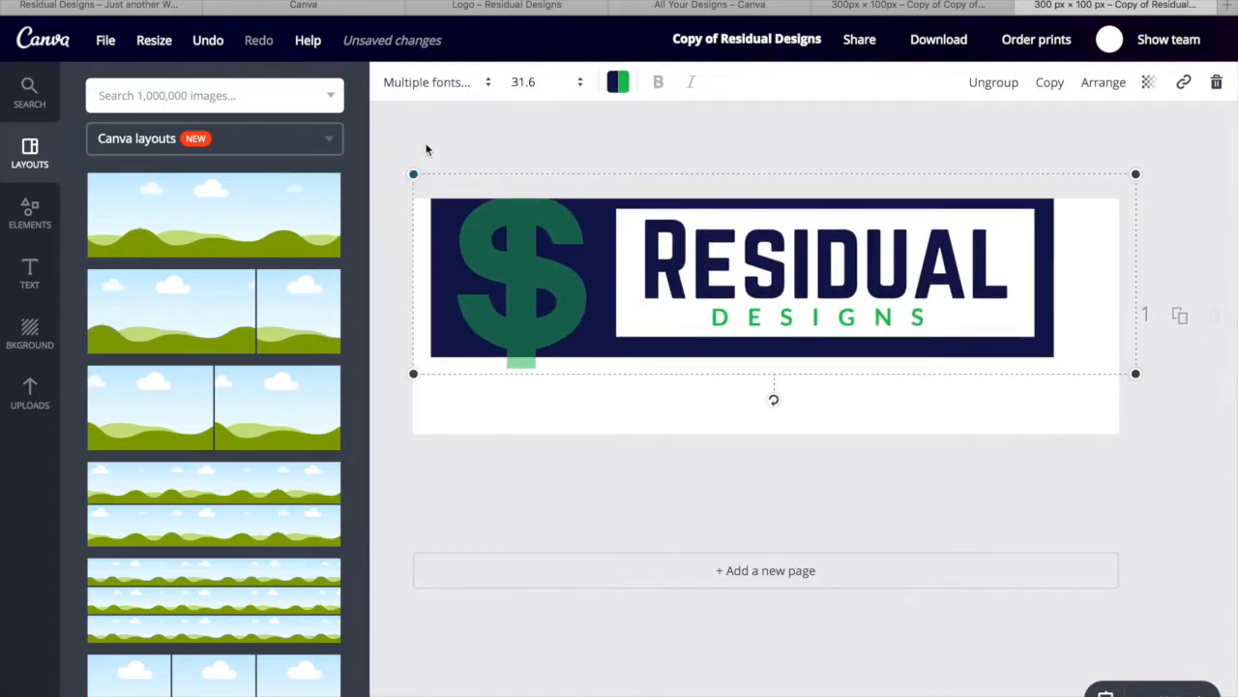
drag(802, 274, 854, 307)
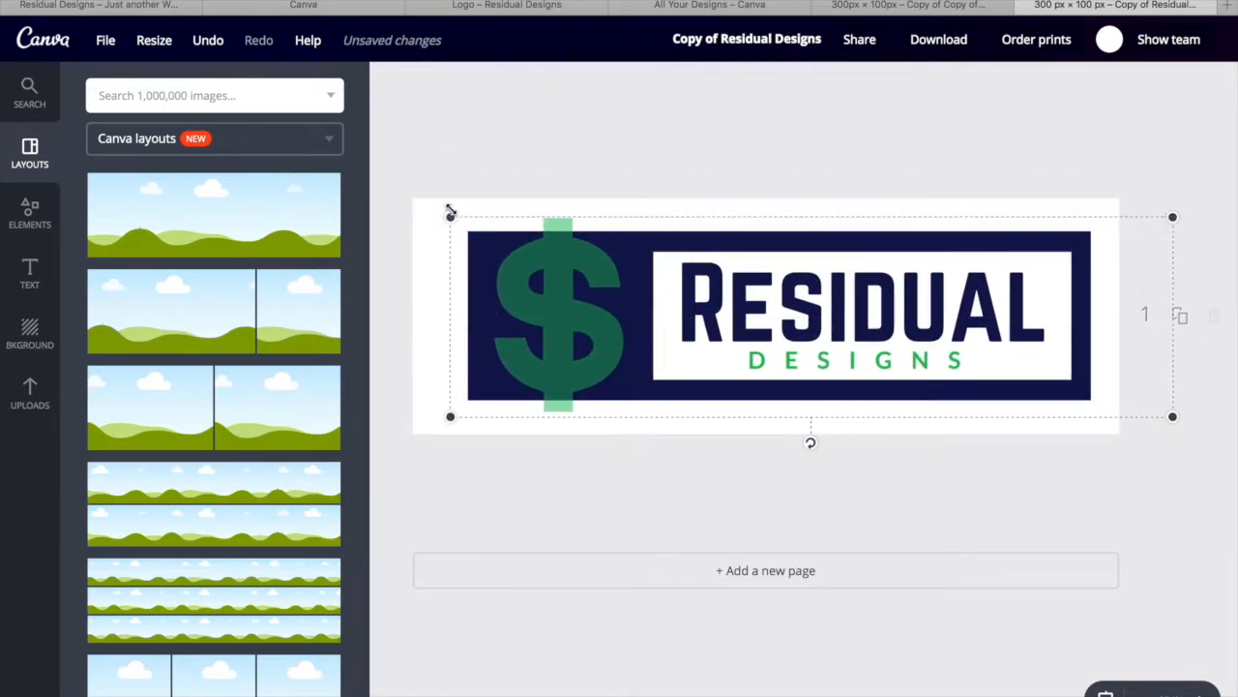
drag(448, 215, 393, 194)
drag(860, 342, 870, 347)
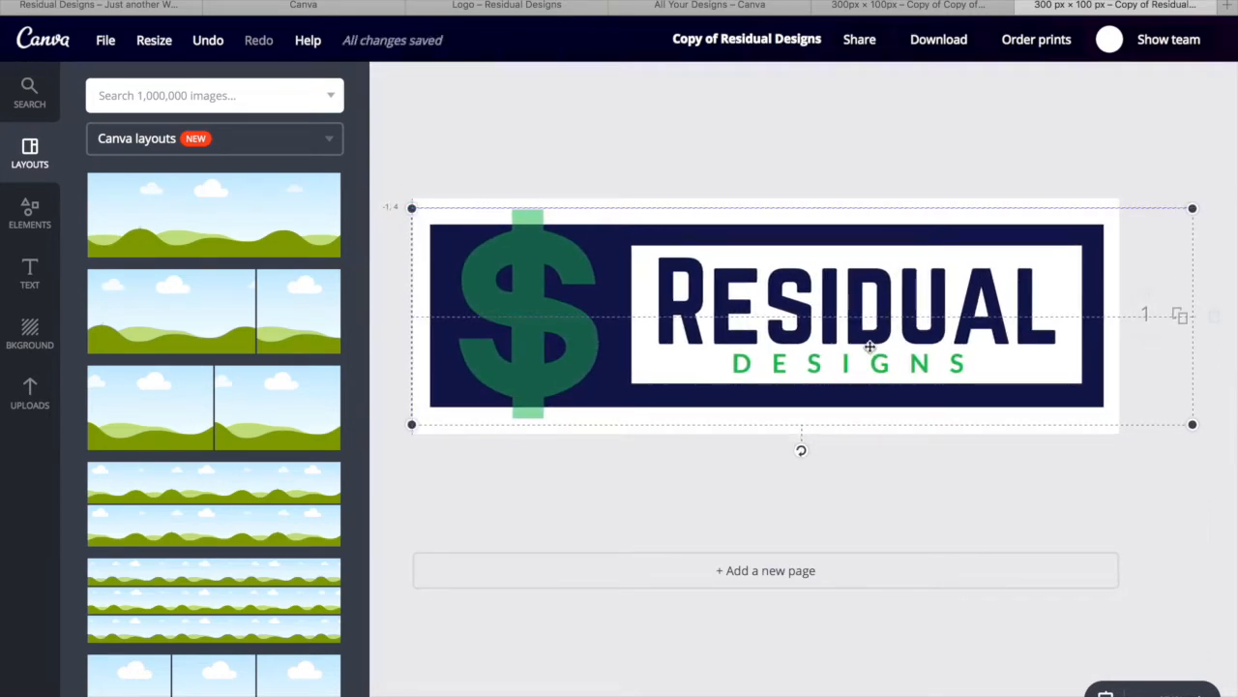
click(654, 480)
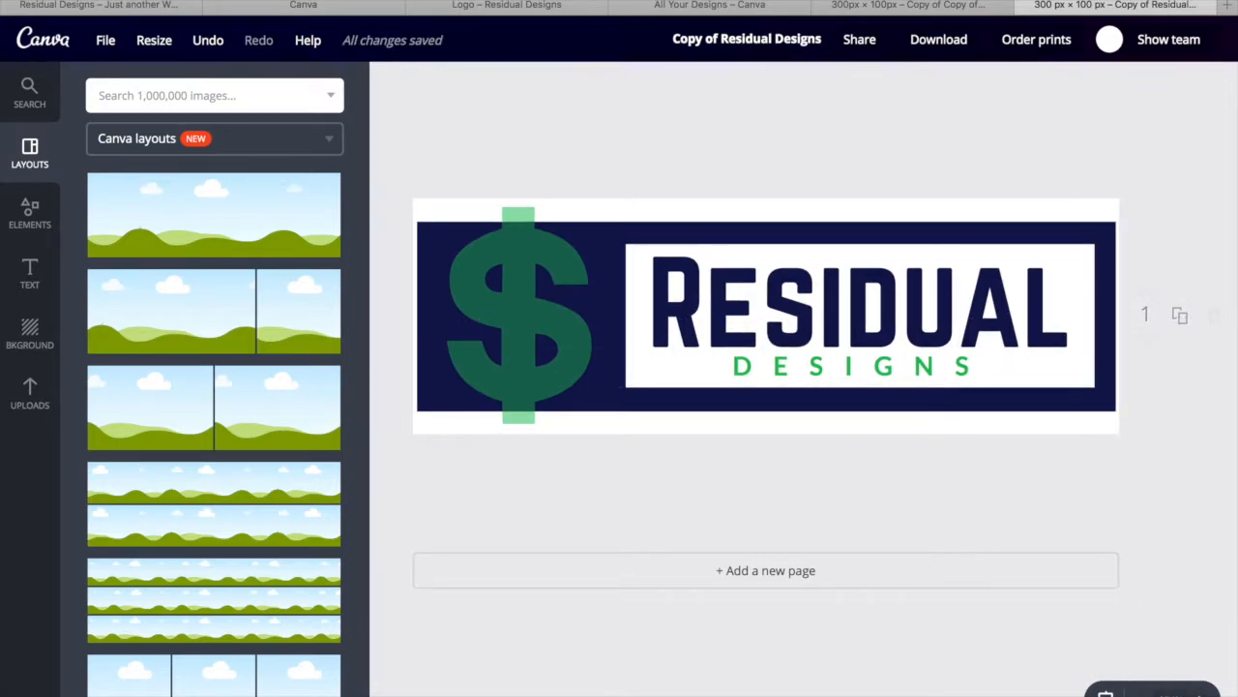
Zoom out and back in to check the logo fills the banner
click(1144, 693)
click(1144, 693)
click(1143, 693)
click(1144, 693)
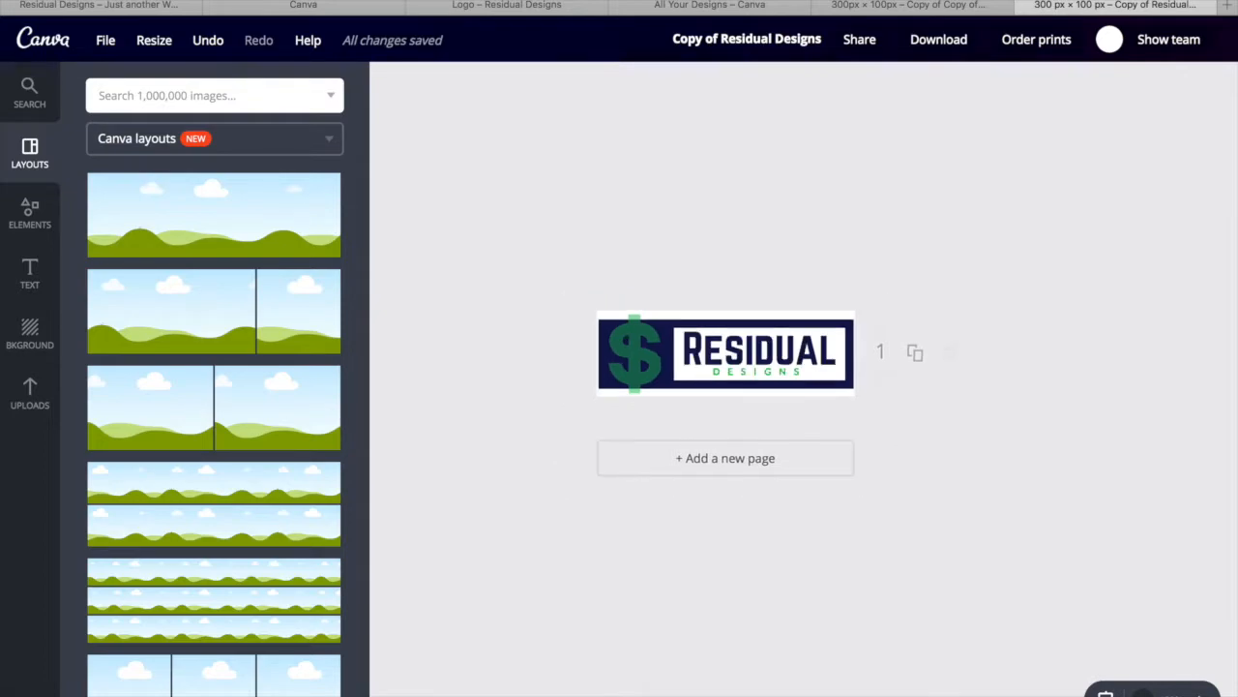
click(1144, 694)
click(1198, 694)
click(1199, 694)
click(1198, 694)
click(1199, 693)
click(1199, 693)
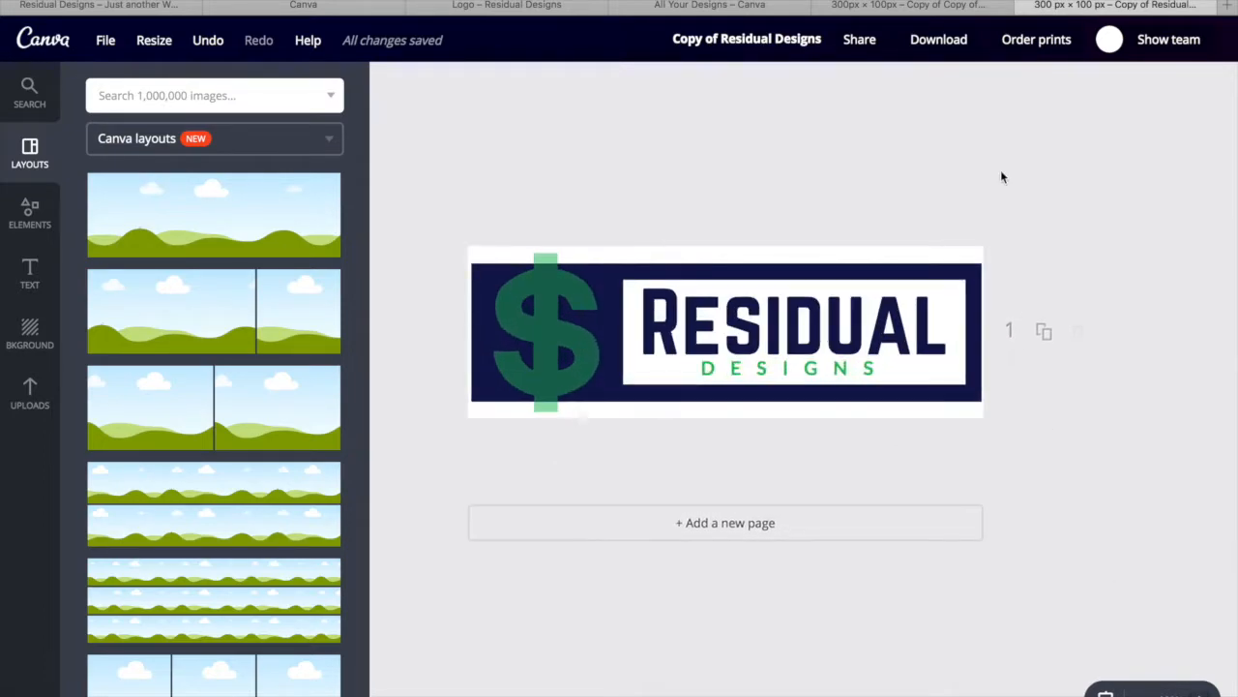
click(953, 43)
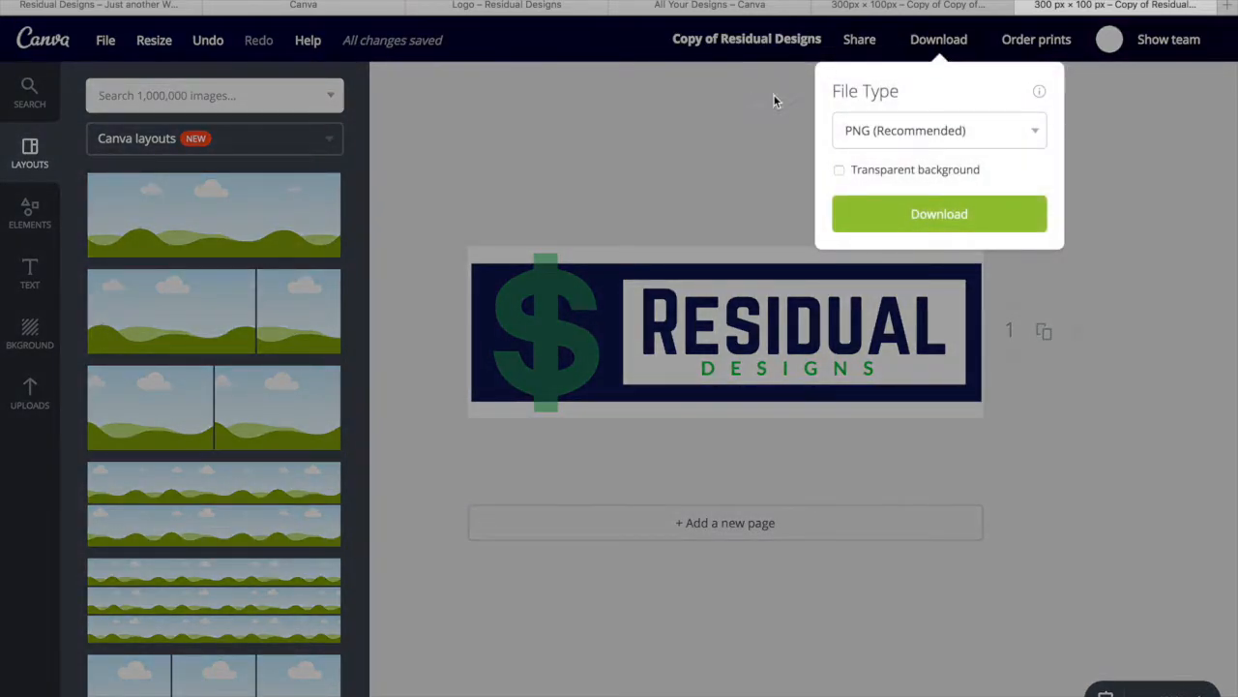
Download the 300 × 100 banner as a PNG and return to the original square logo
click(920, 219)
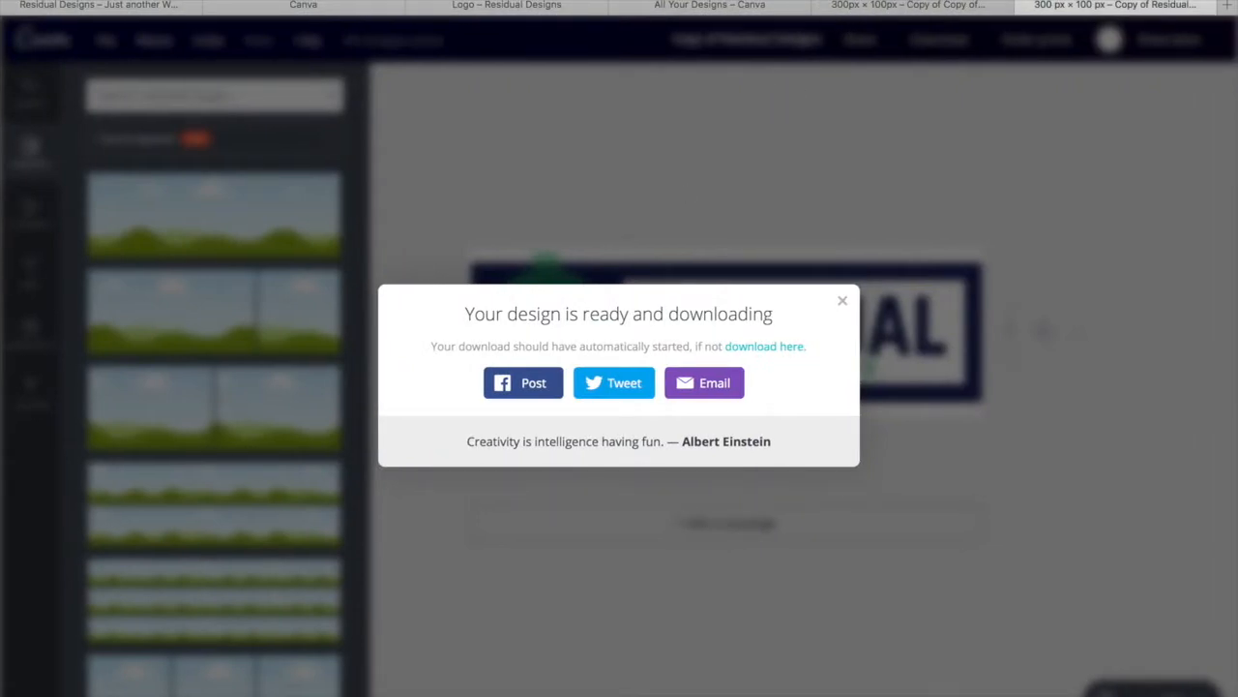
click(476, 8)
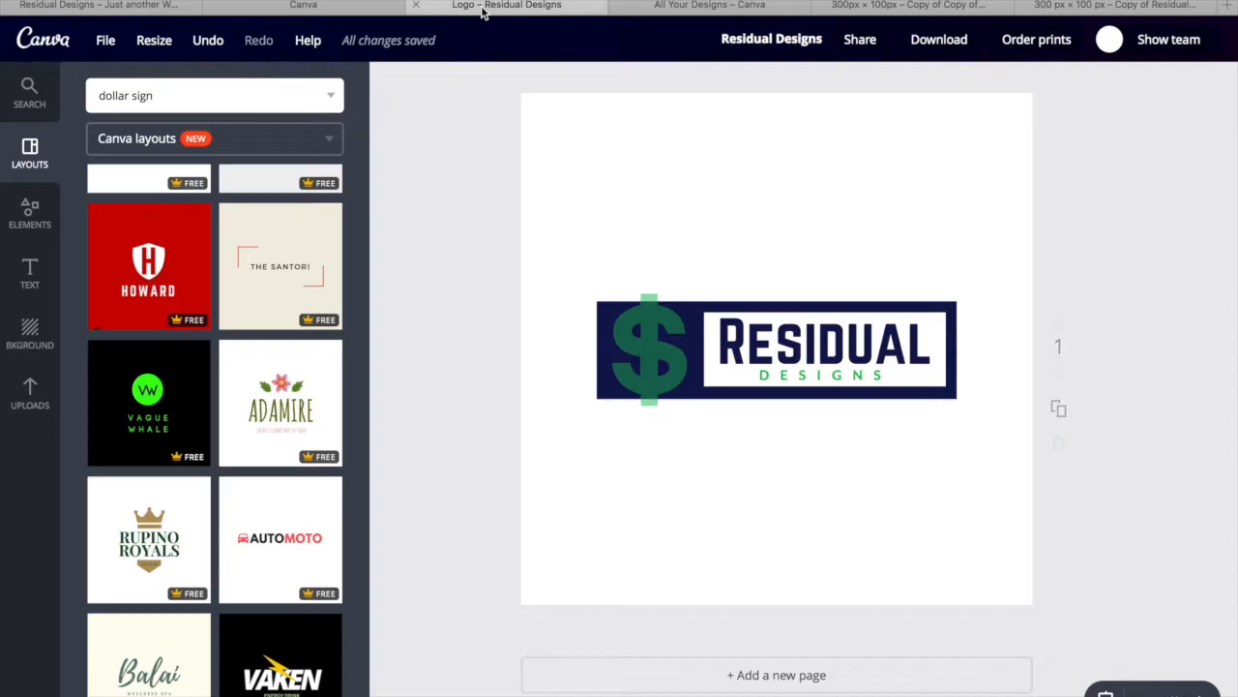
On the Residual Designs WordPress site, open Thrive Dashboard's Theme Options
click(304, 8)
click(118, 8)
scroll(525, 611, up, 2)
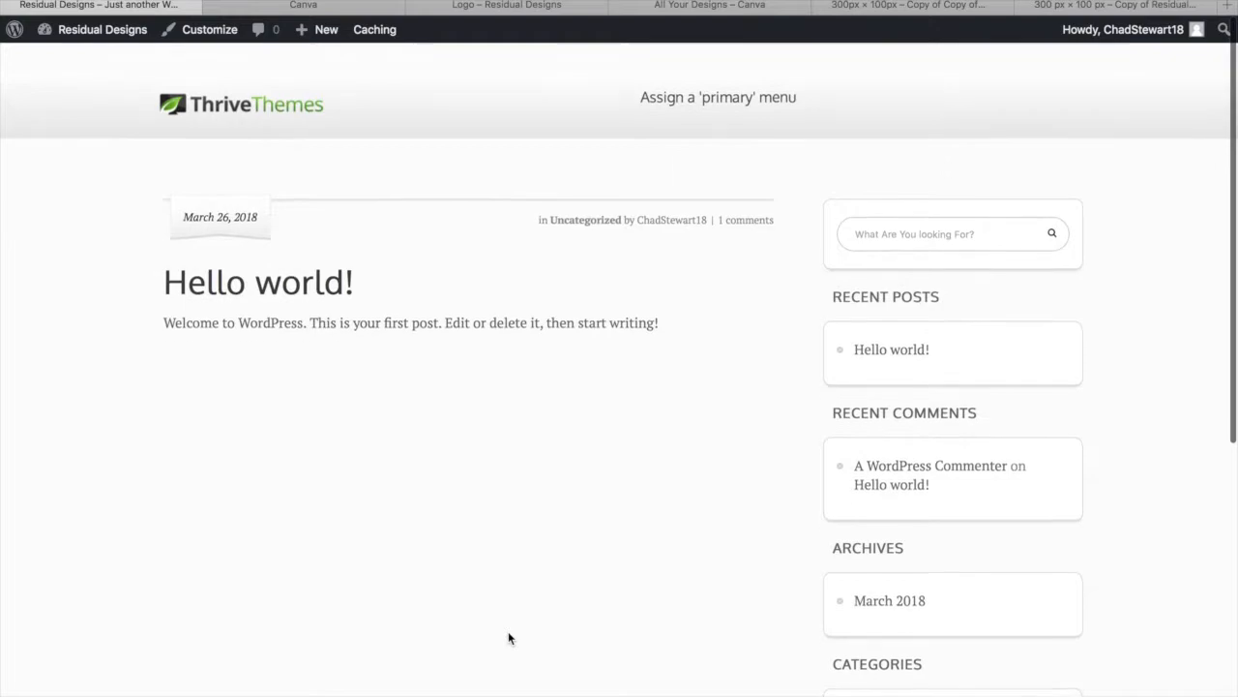
mouse_move(111, 39)
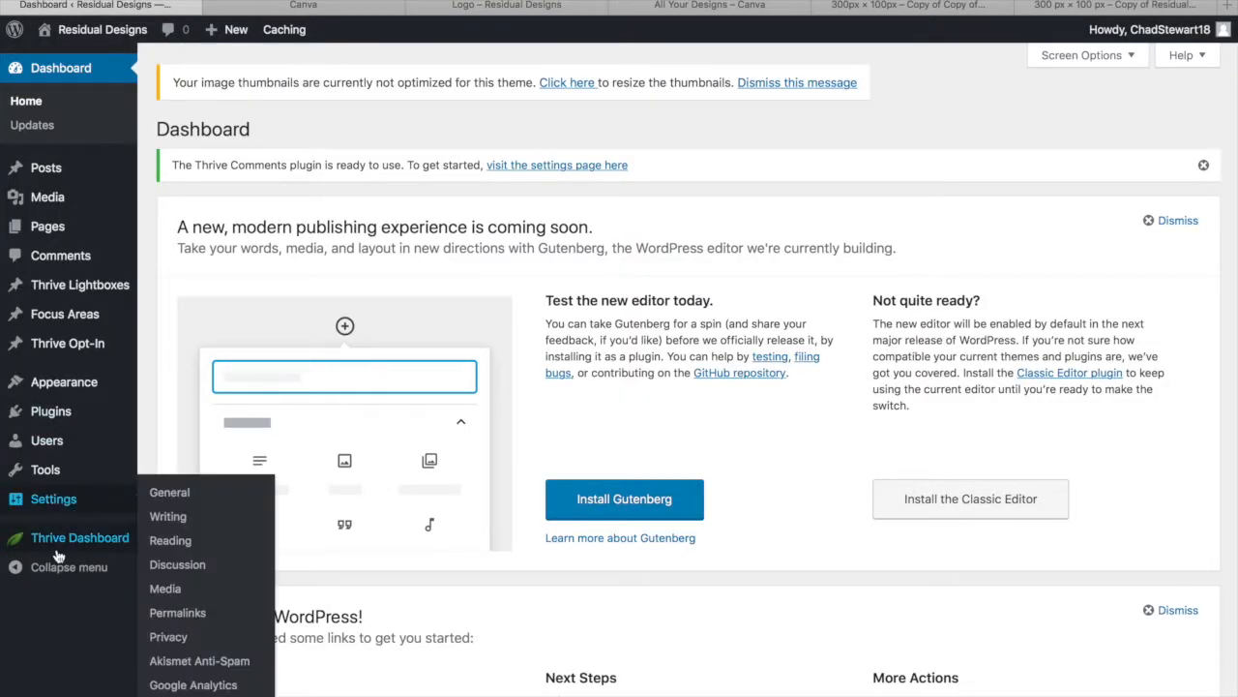
mouse_move(76, 544)
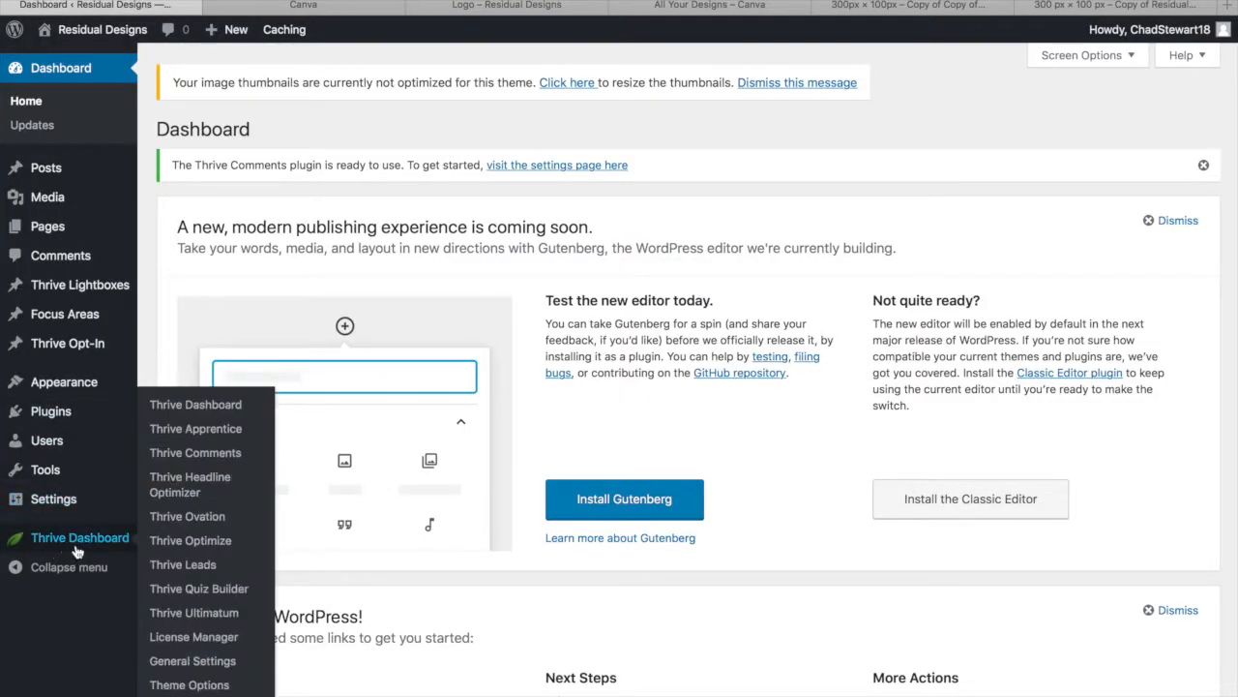
click(189, 685)
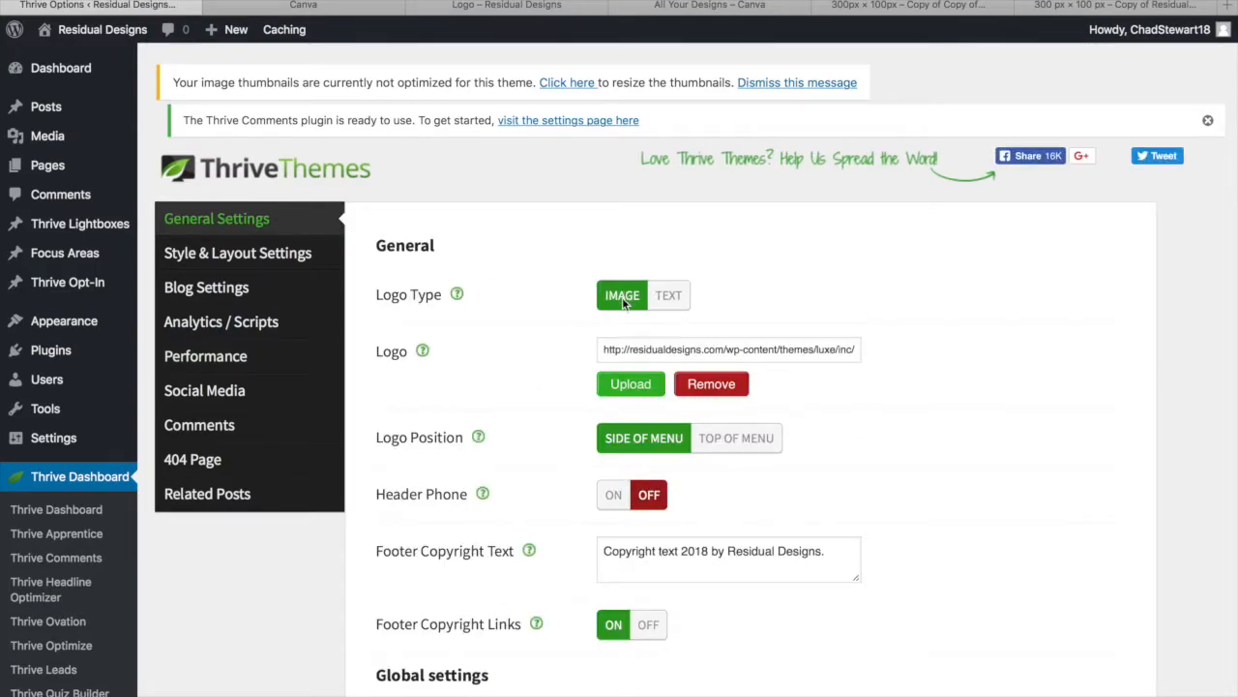
Upload Copy of Residual Designs.png as the site logo and save all theme changes
click(632, 385)
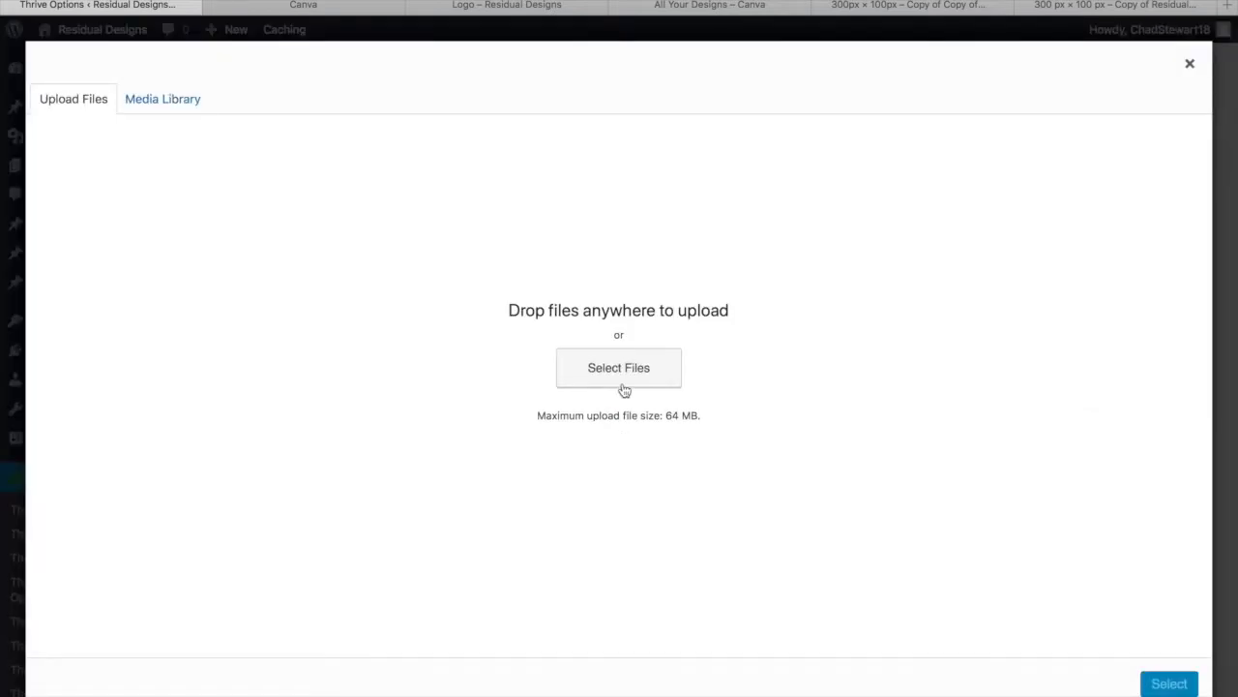
click(623, 387)
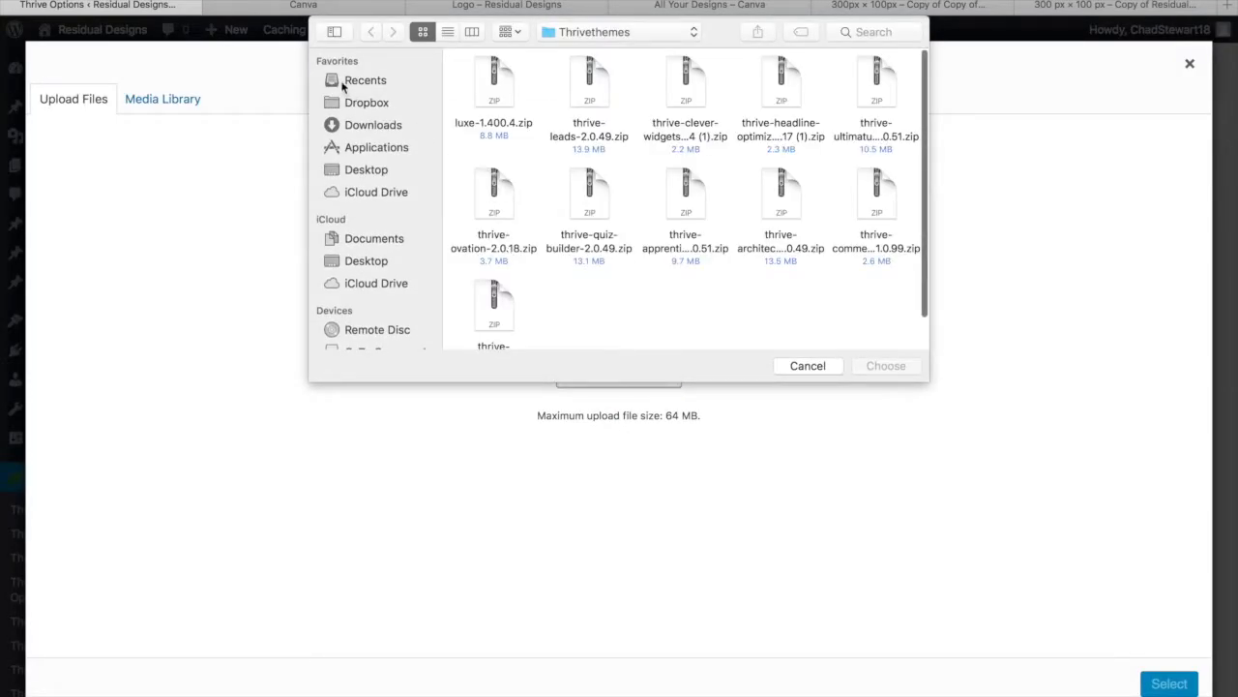
click(351, 80)
click(504, 118)
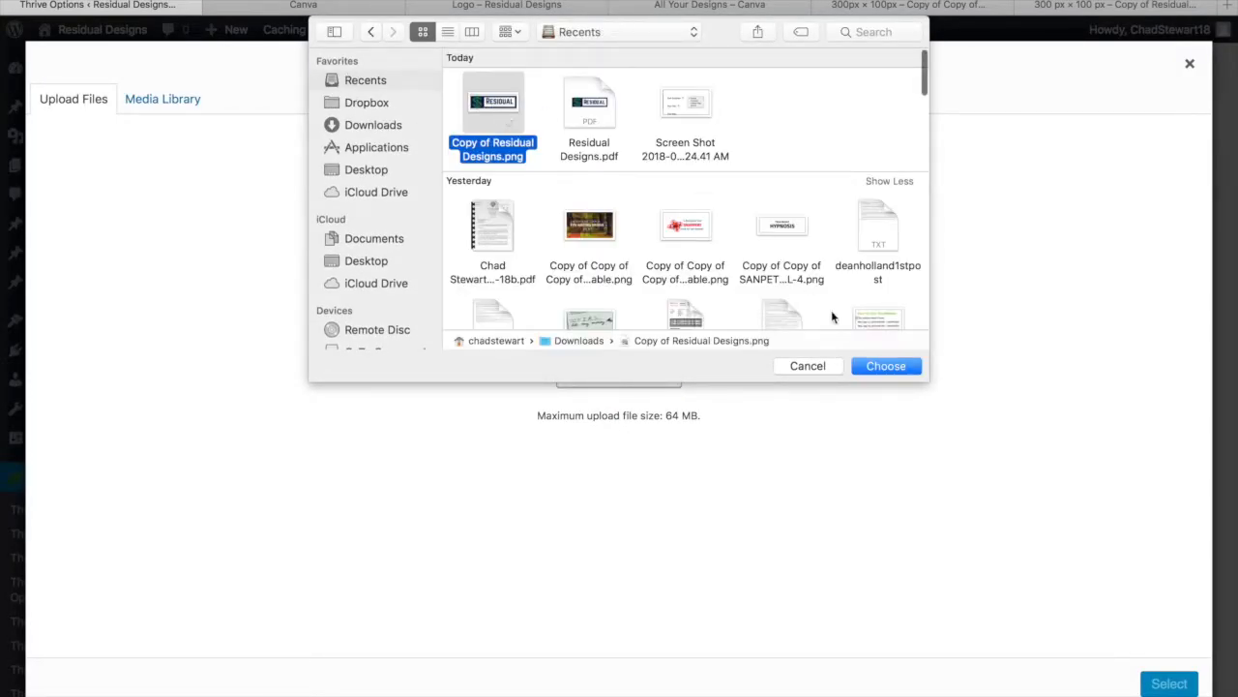
click(885, 366)
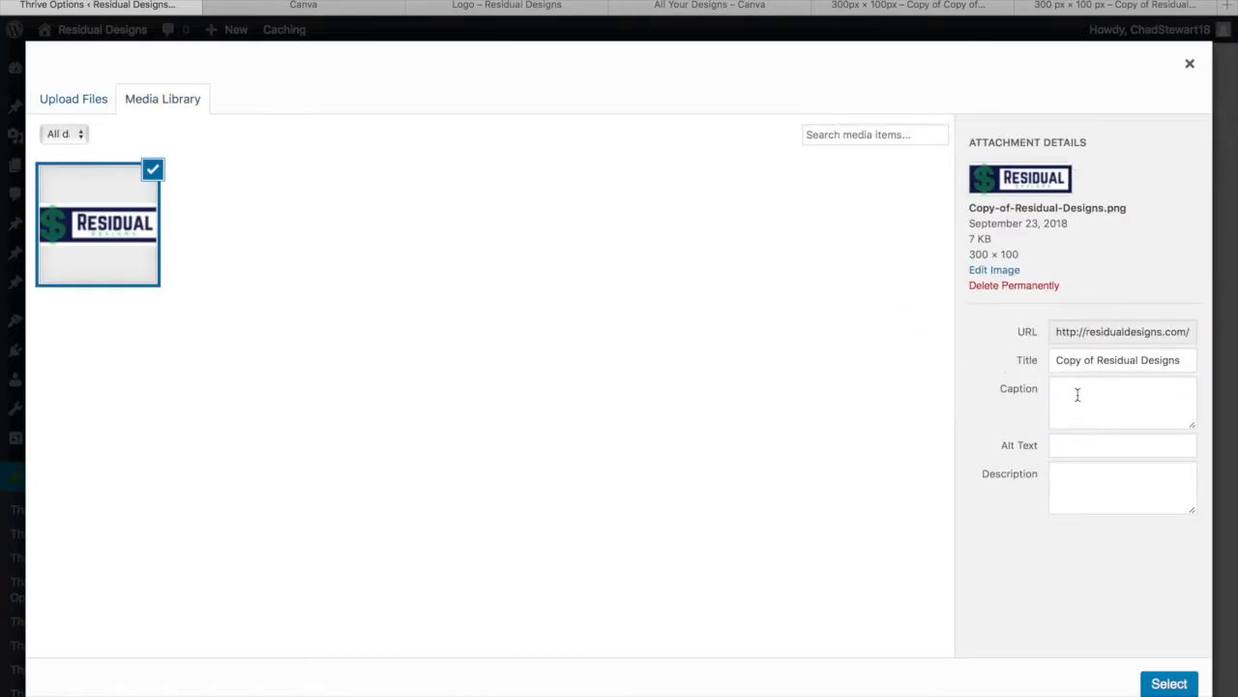
click(1170, 684)
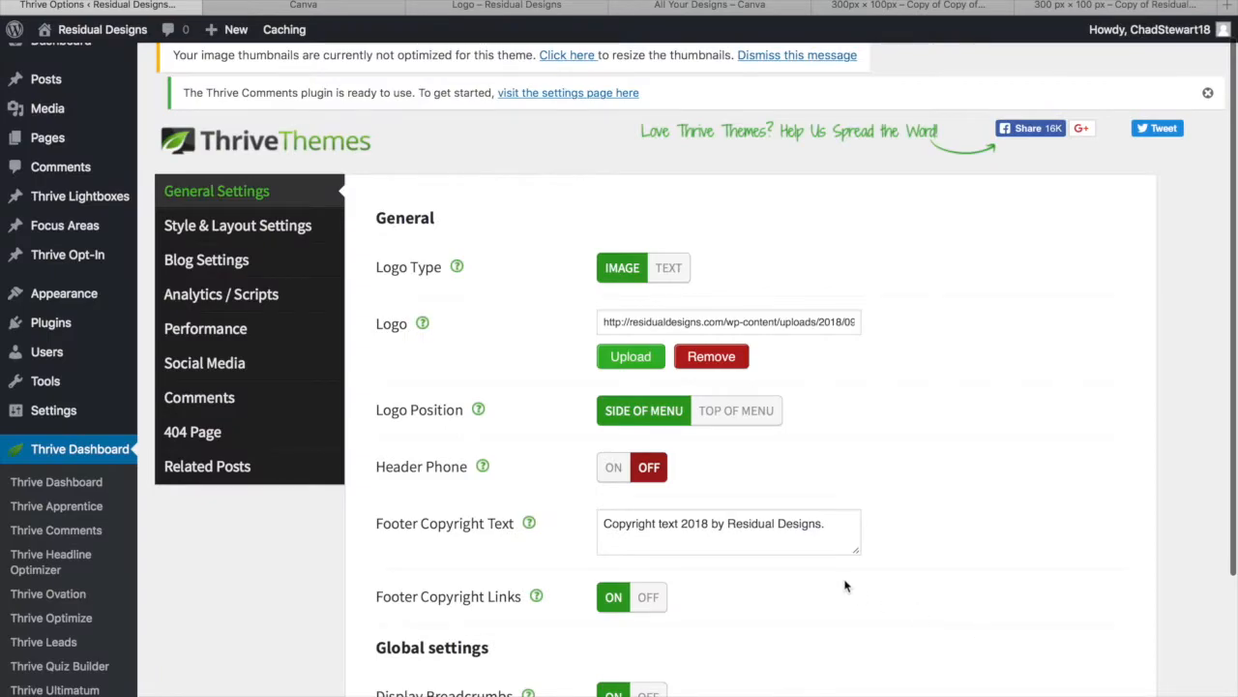
scroll(906, 498, down, 5)
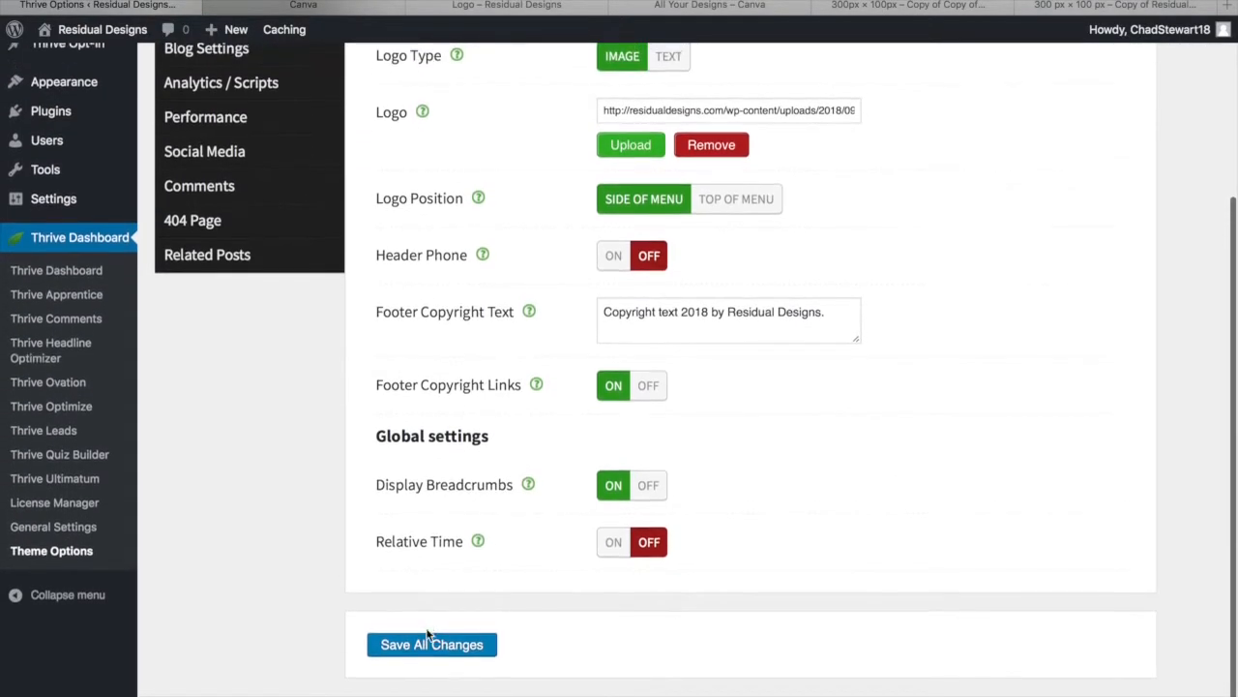
click(432, 645)
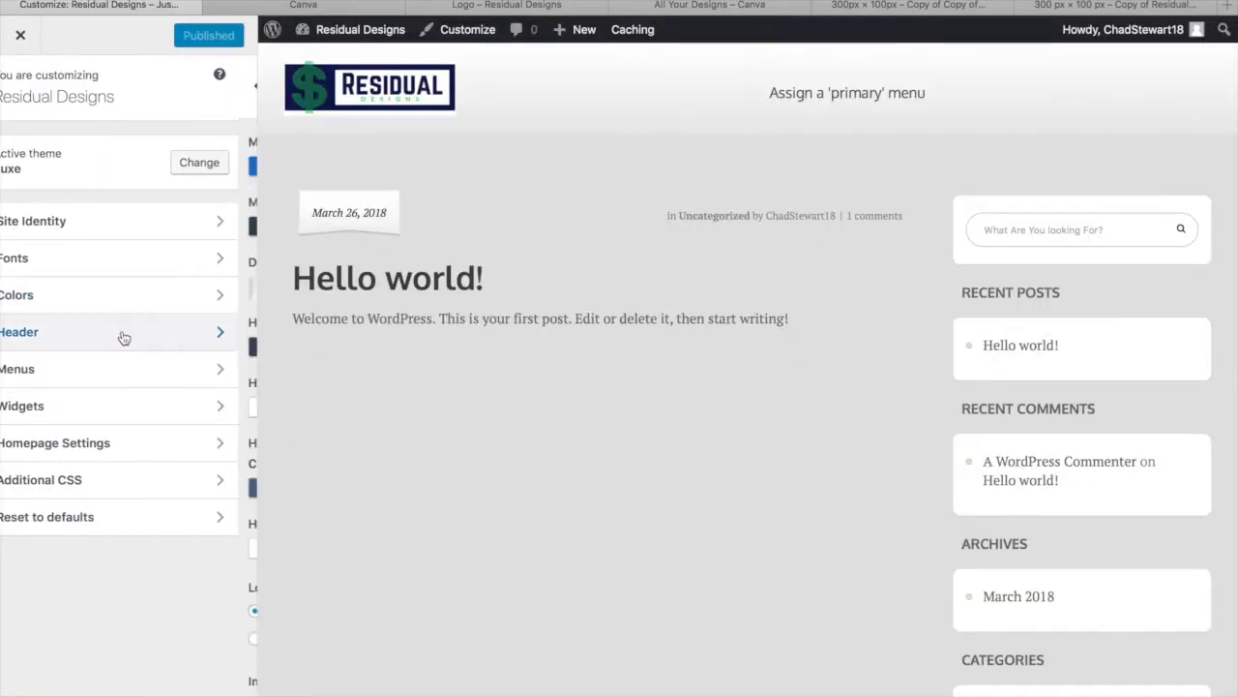
In the Customizer's Header section, choose Custom Color header type with #ffffff and publish
click(122, 334)
scroll(115, 421, down, 3)
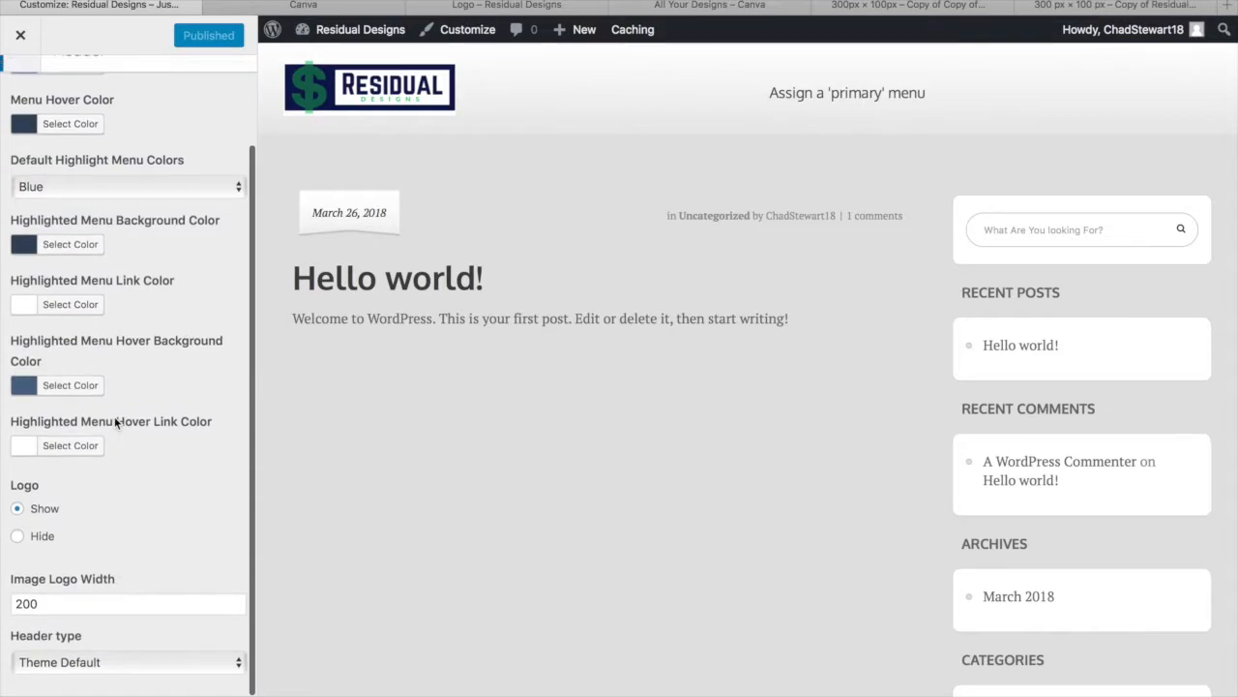
click(131, 664)
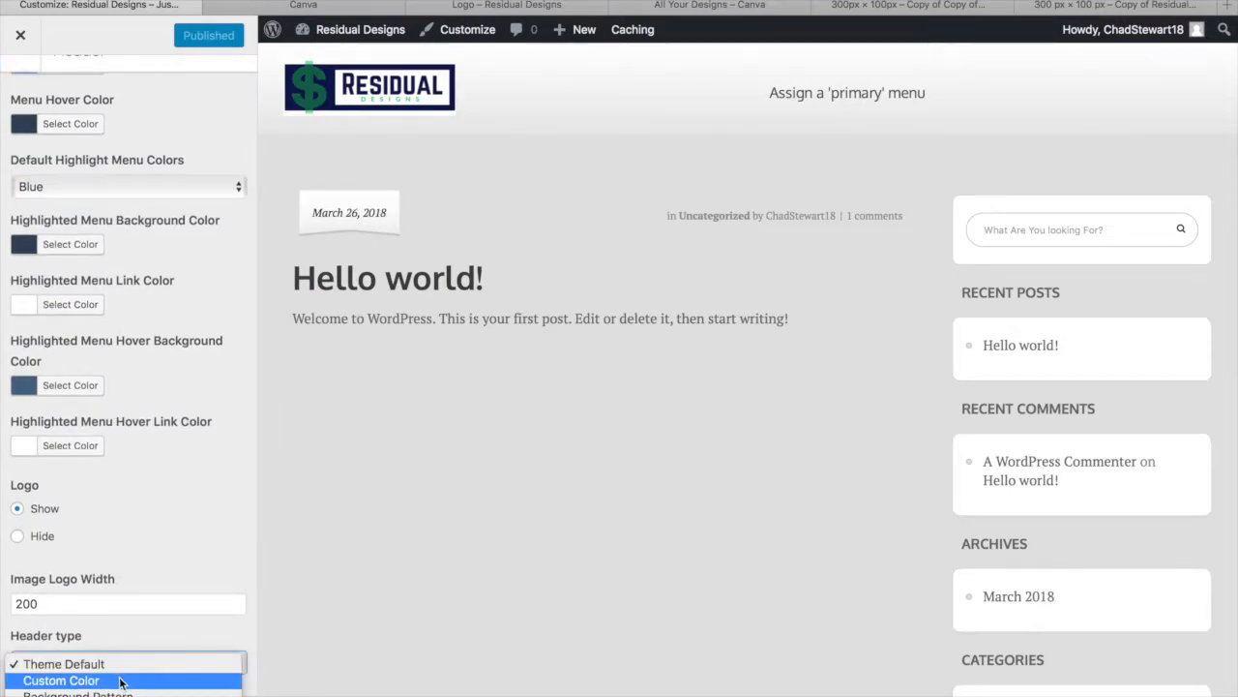
click(120, 679)
scroll(162, 595, down, 2)
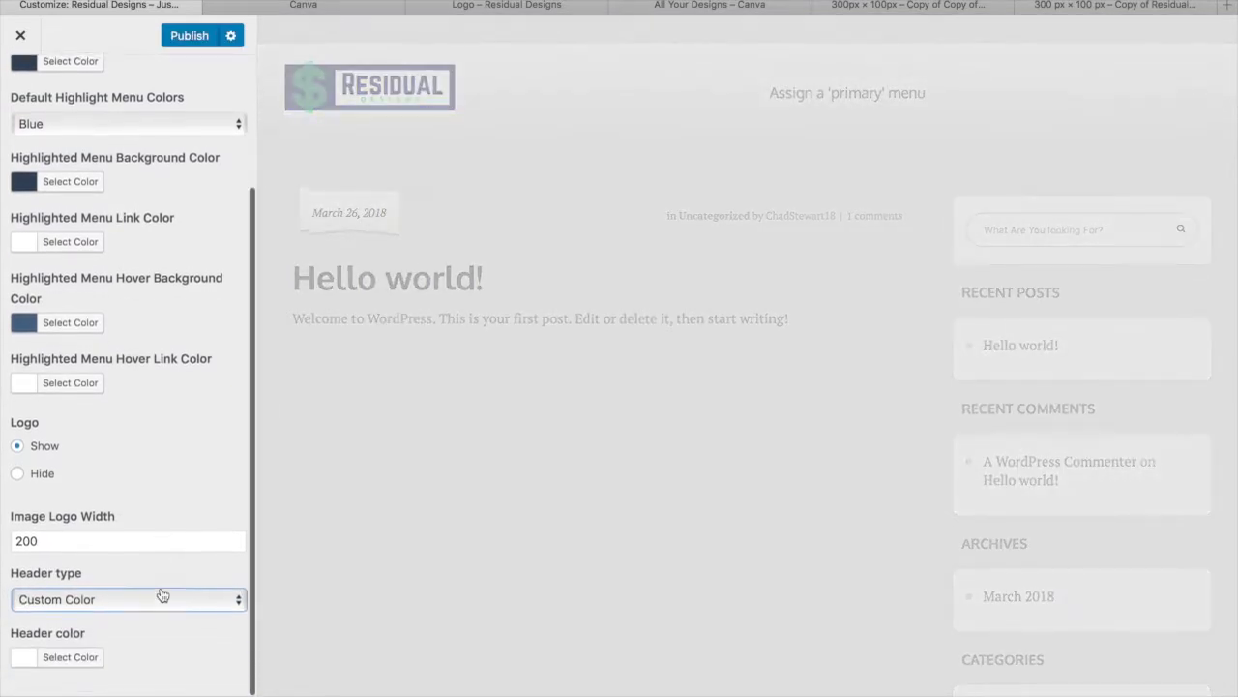
click(83, 660)
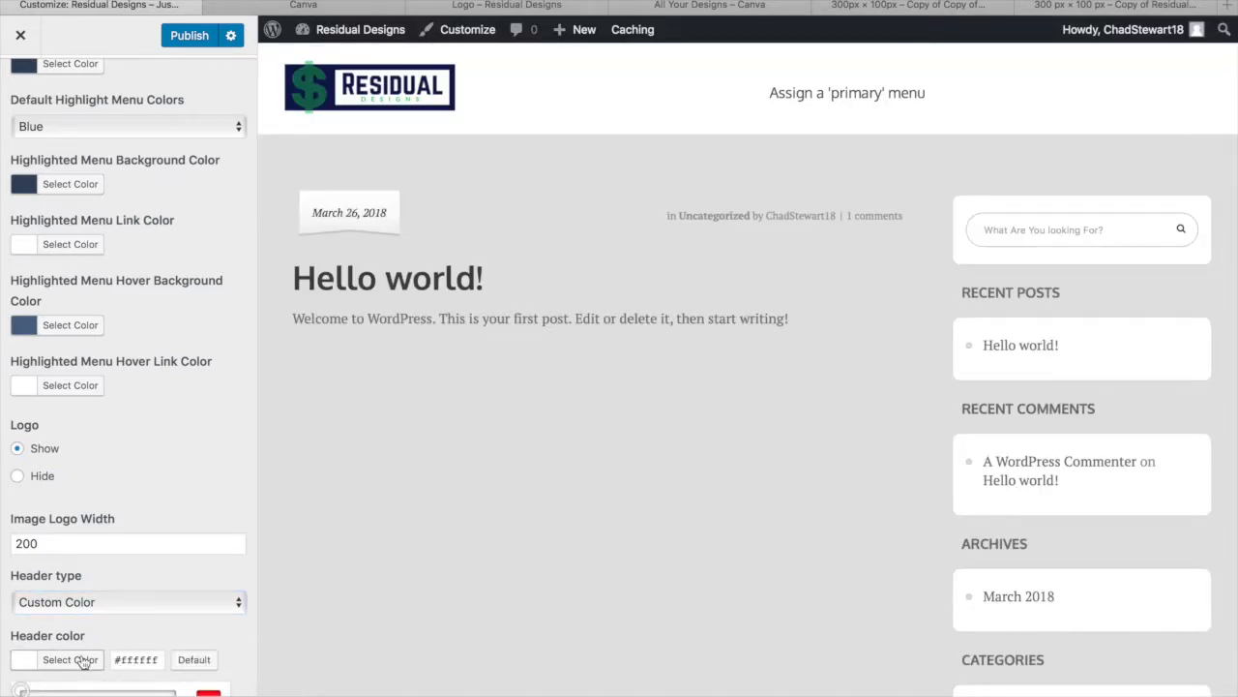
scroll(150, 663, down, 3)
click(153, 537)
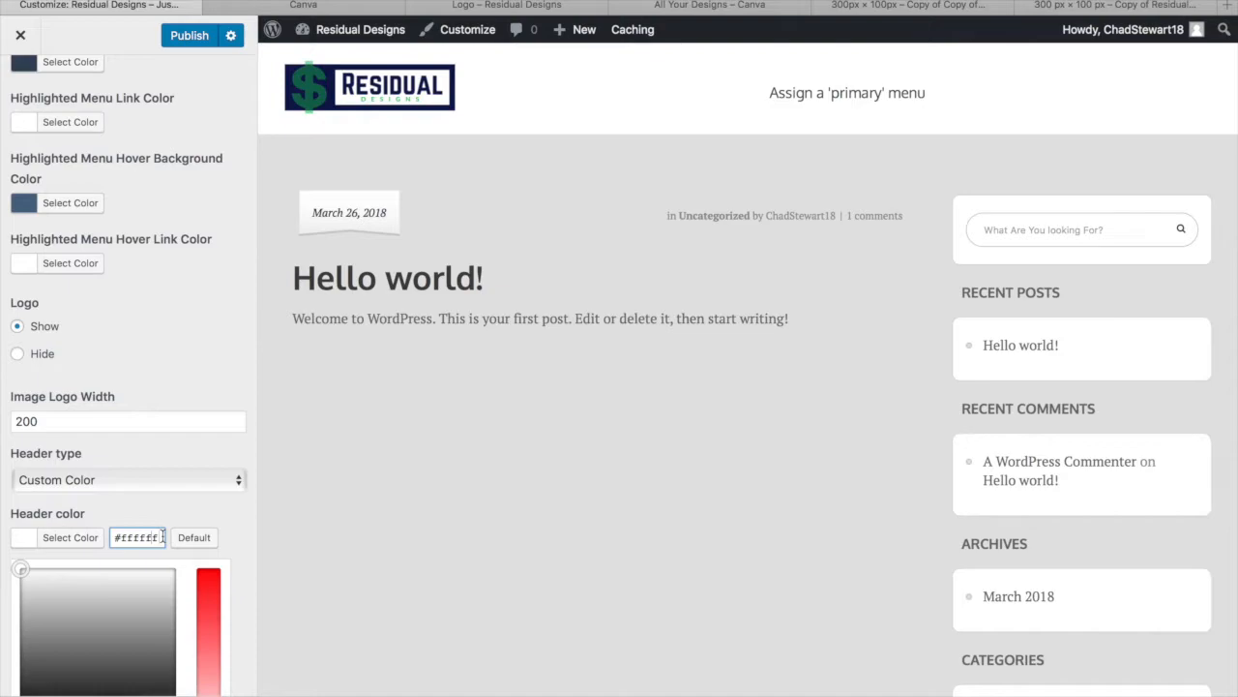
scroll(194, 516, down, 1)
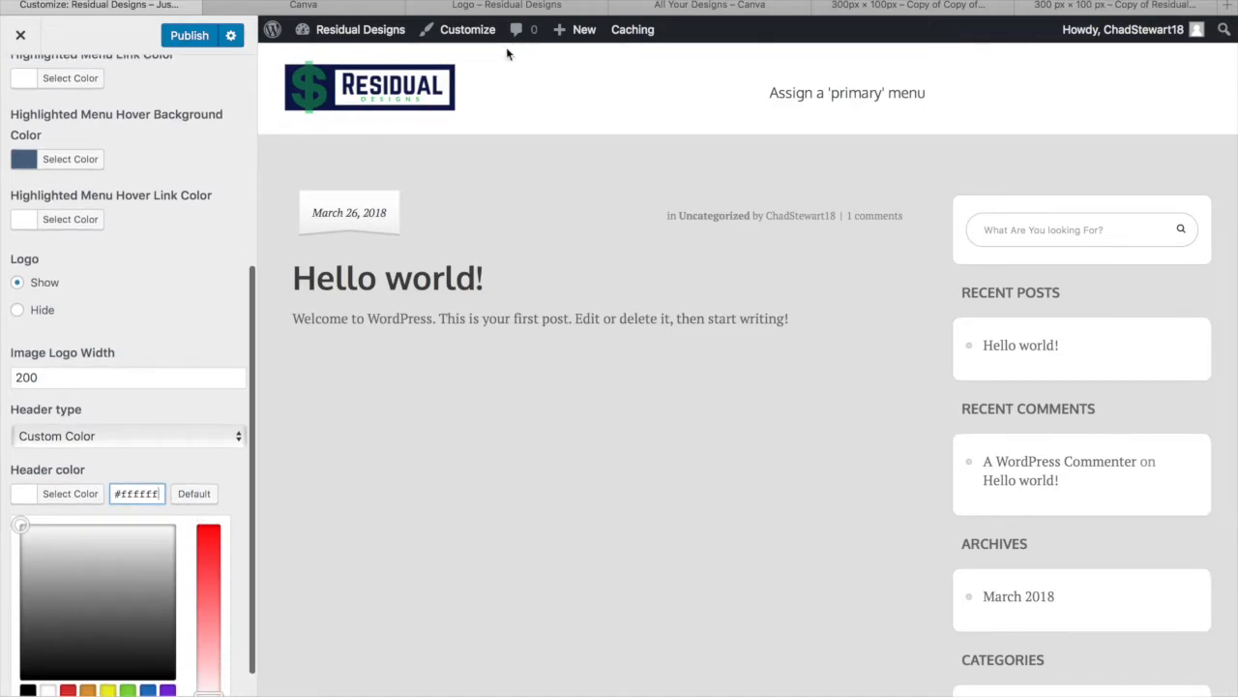
scroll(126, 386, down, 1)
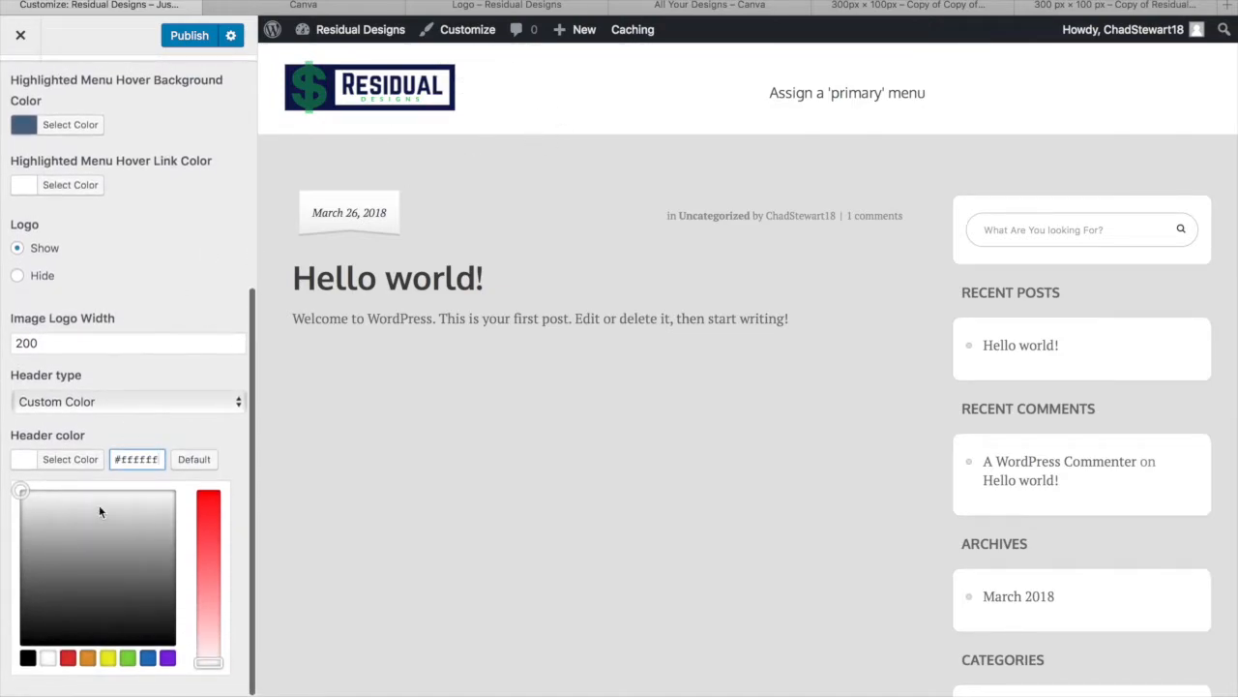
click(190, 36)
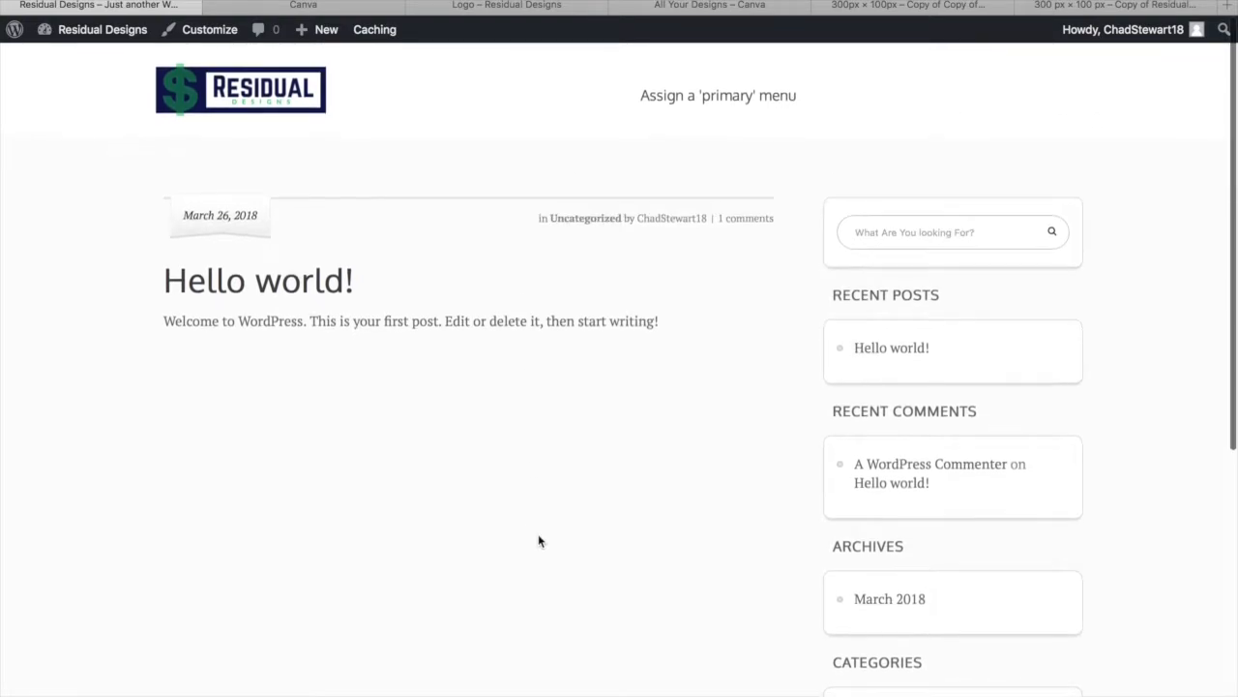
In Customizer Colors, replace the #e2e2e2 background with ffffff and publish
click(216, 37)
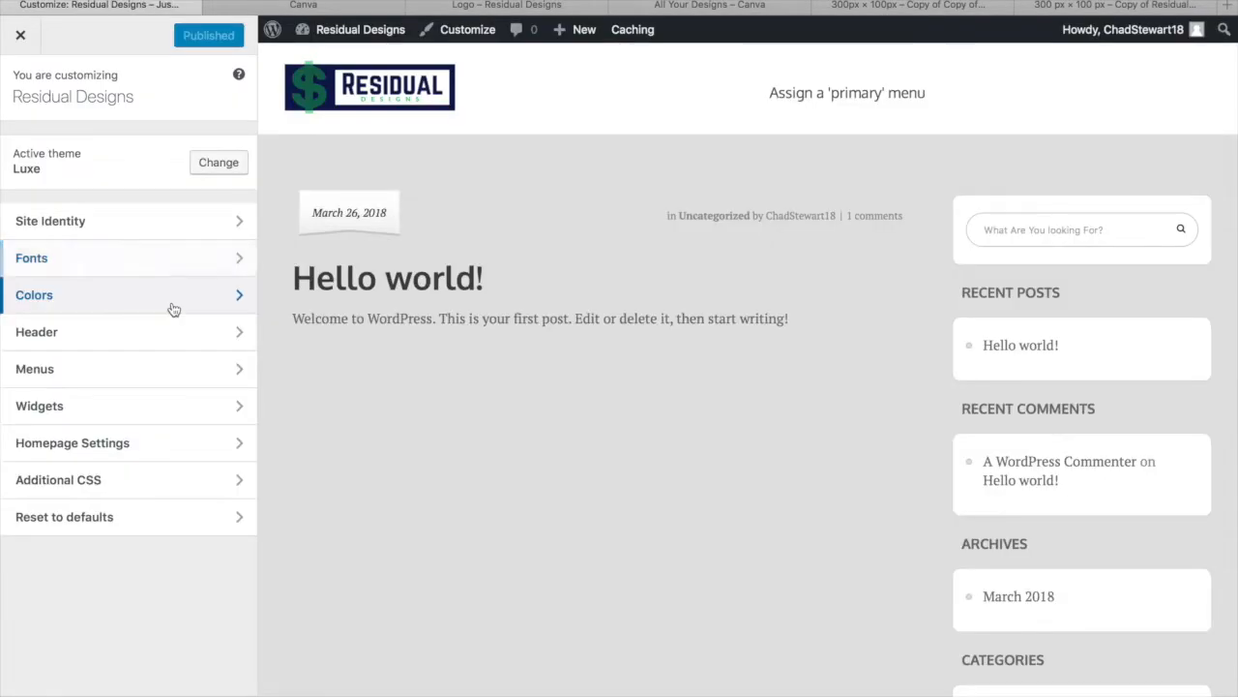
click(173, 306)
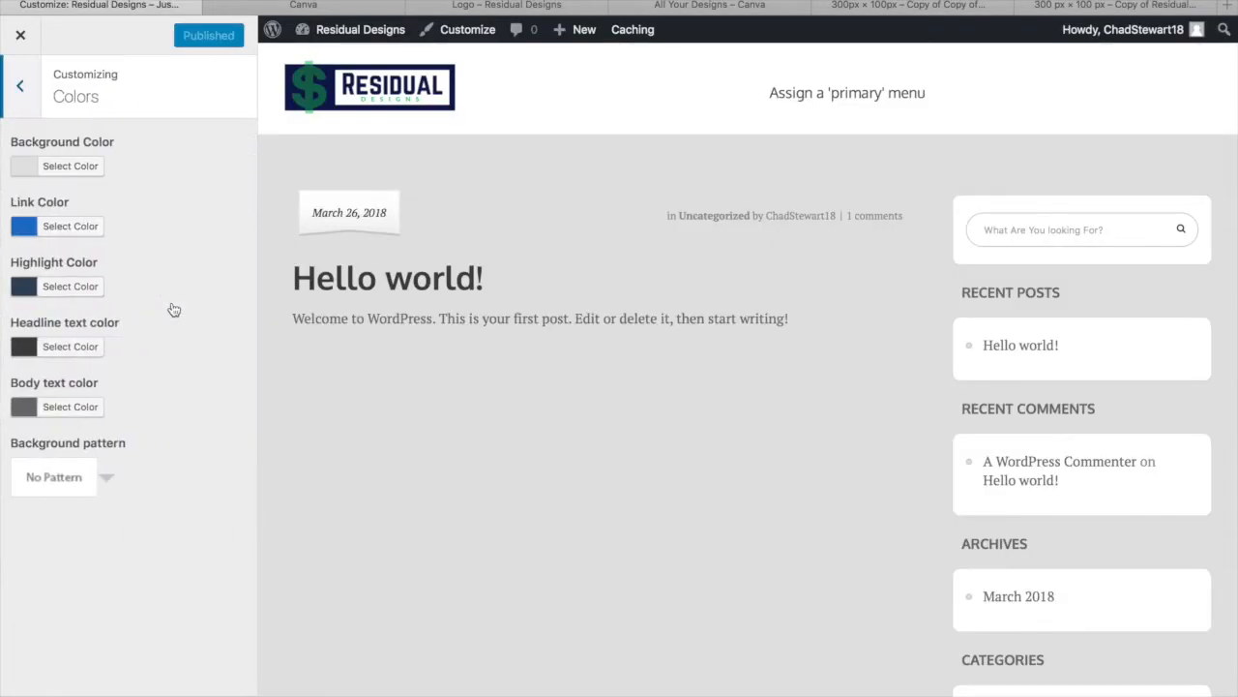
click(74, 166)
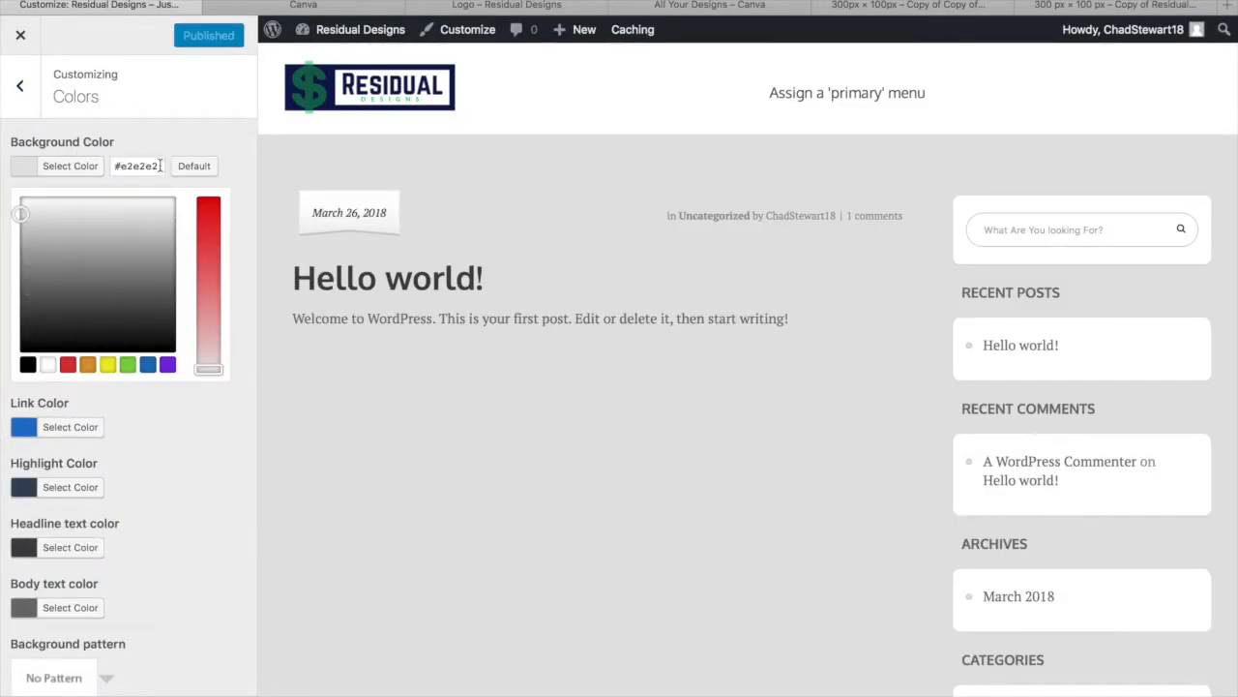
triple_click(160, 165)
text(fffff)
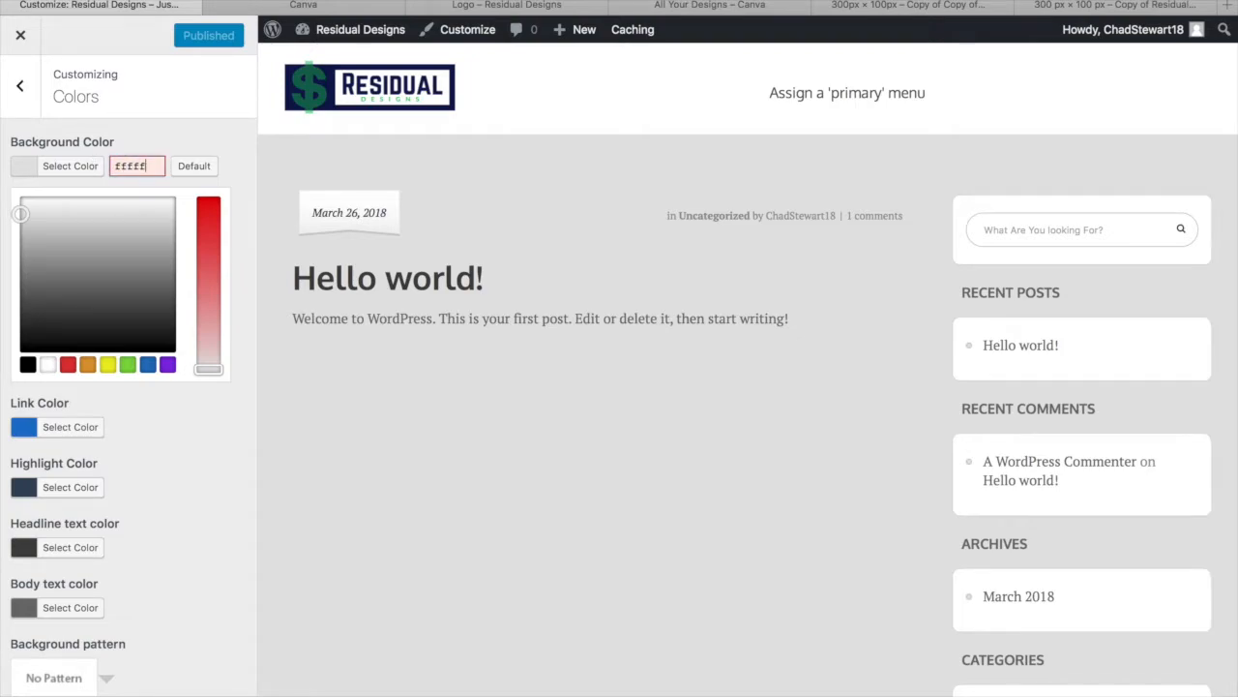
text(f)
scroll(114, 508, down, 2)
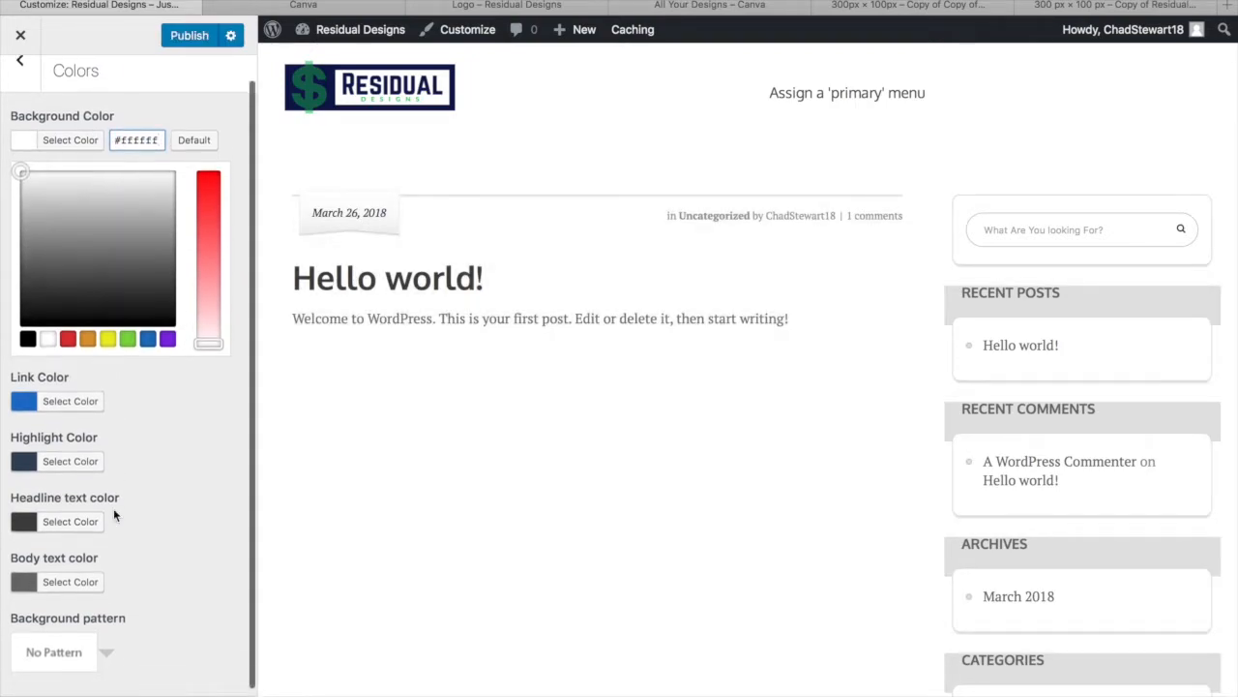
click(205, 36)
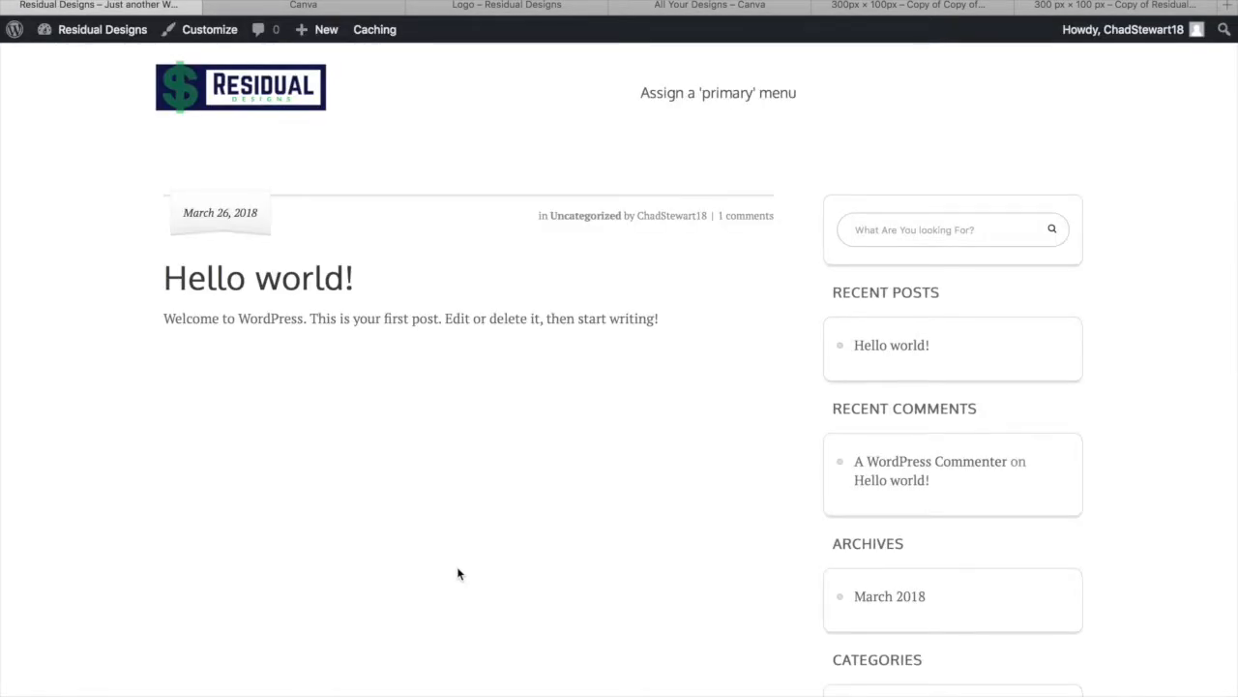
Return to the WordPress admin Dashboard from the admin bar
scroll(406, 561, down, 3)
scroll(406, 561, up, 4)
scroll(416, 495, up, 1)
mouse_move(112, 37)
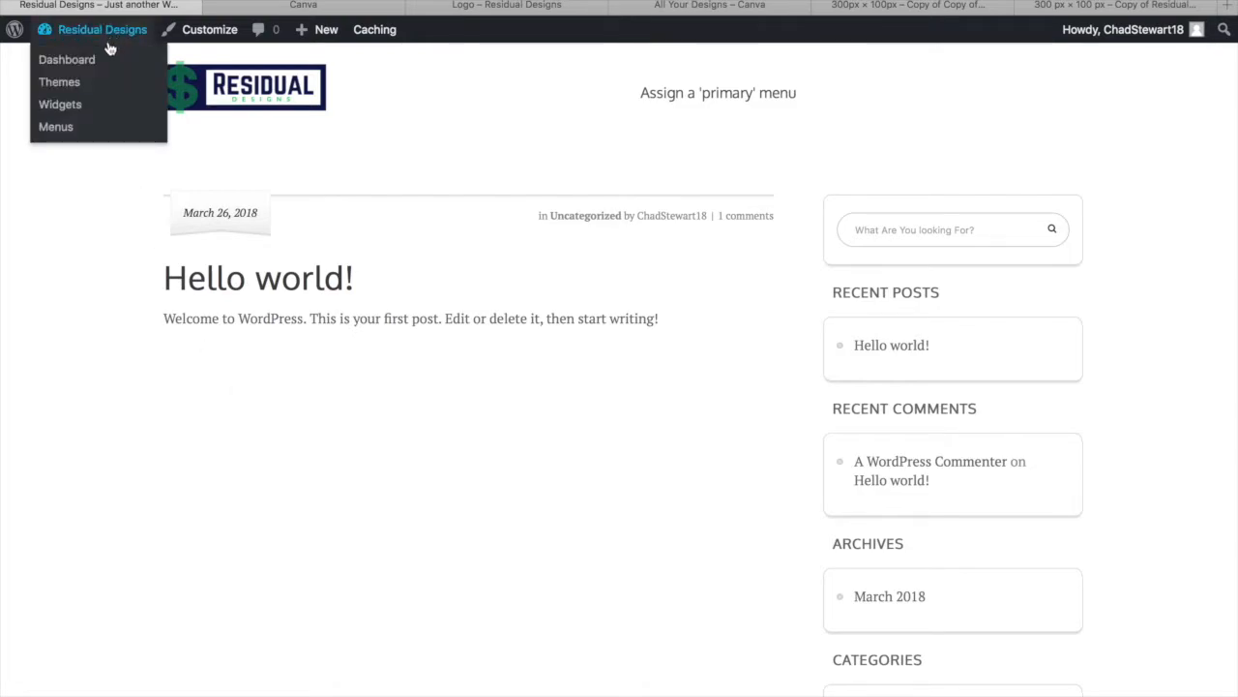
click(76, 67)
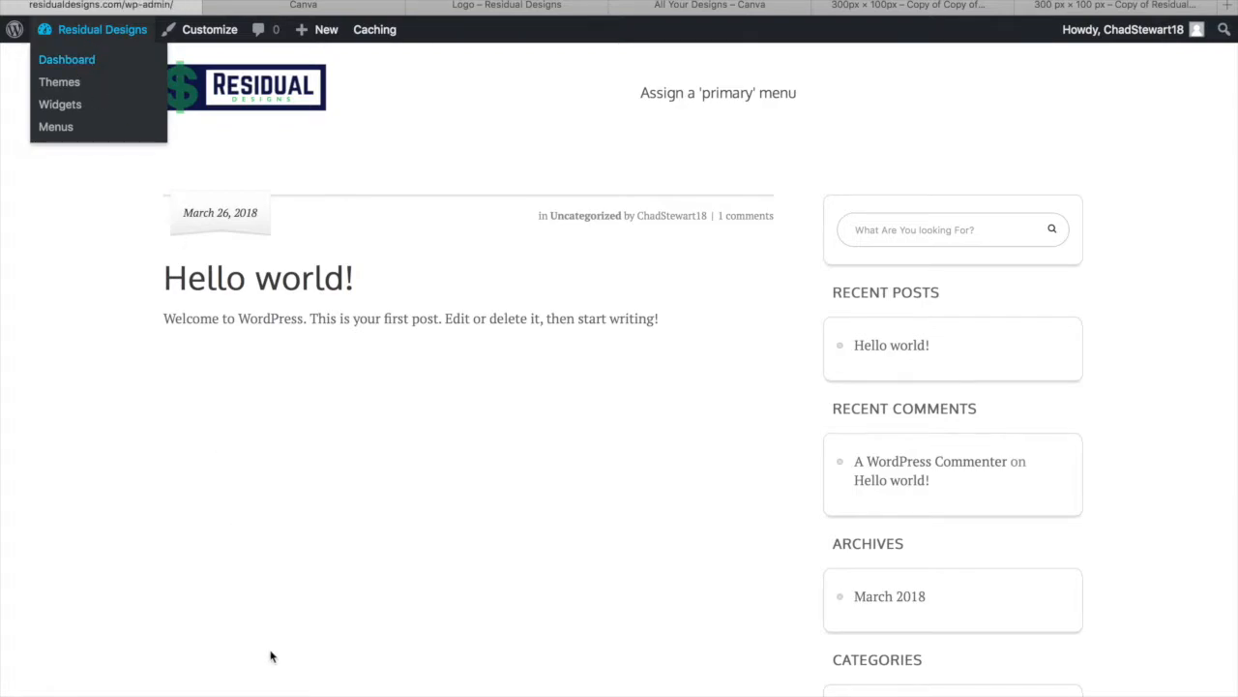
On the Thrive Dashboard products page, show the Luxe Theme card's extra options
scroll(304, 631, down, 1)
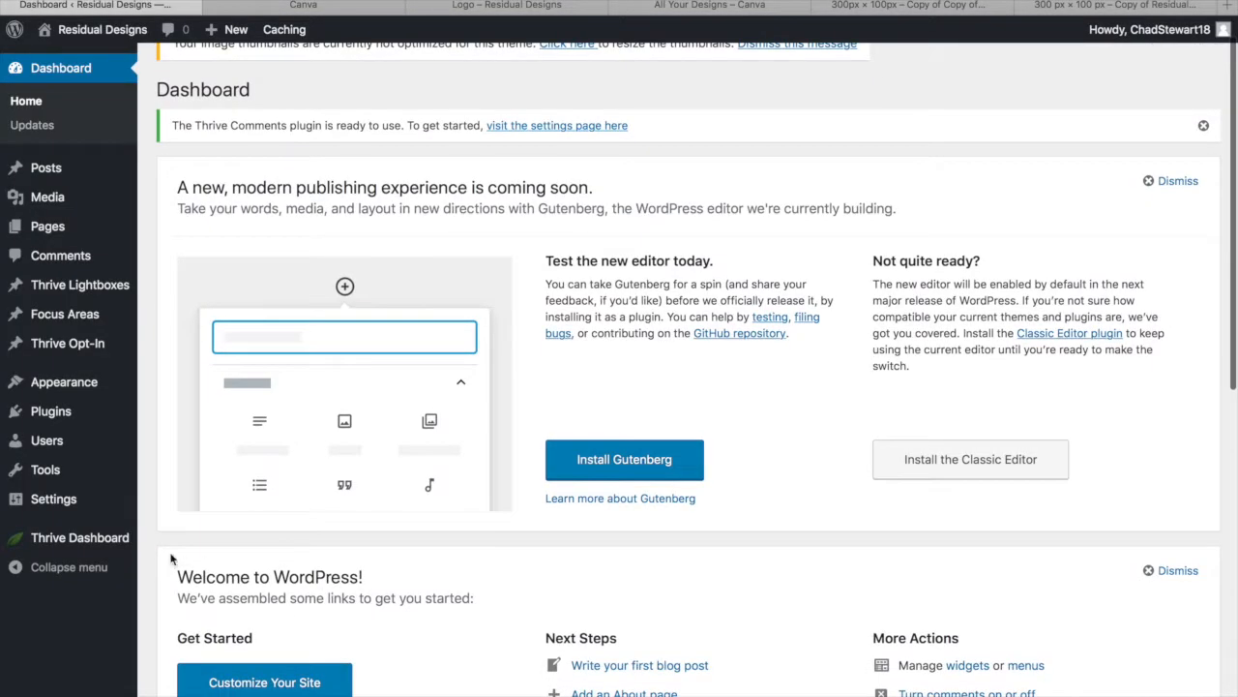
mouse_move(118, 544)
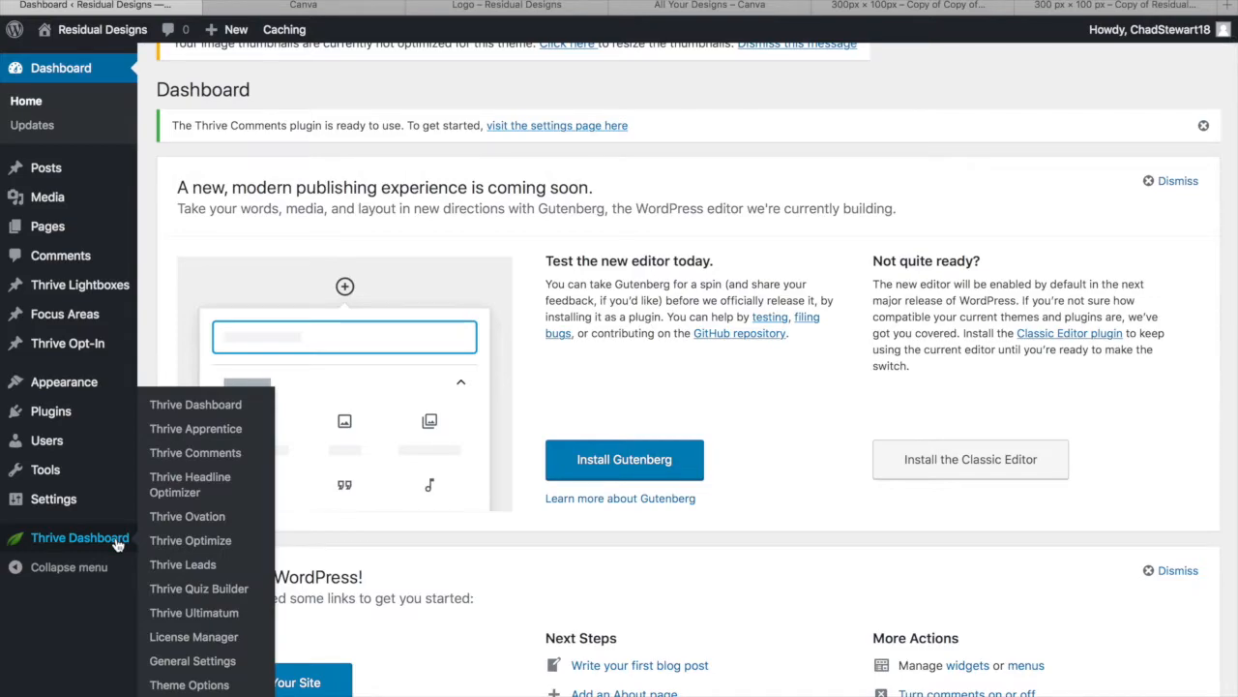
click(116, 538)
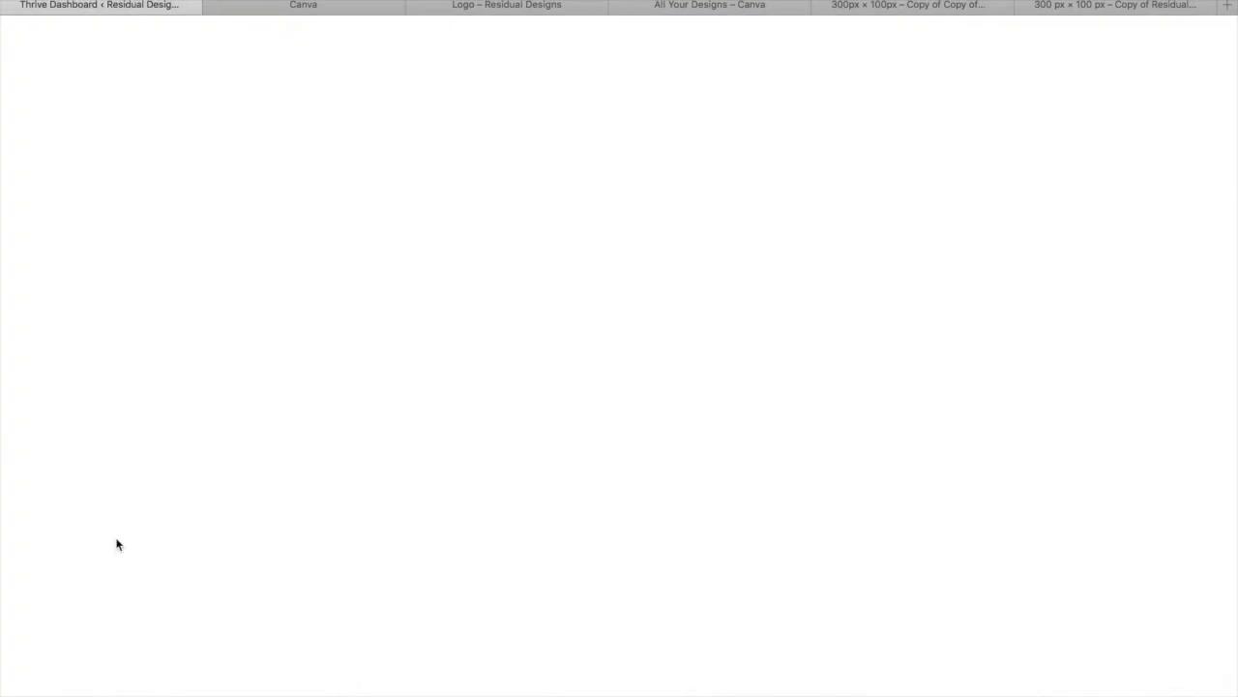
scroll(460, 612, down, 1)
scroll(459, 612, down, 15)
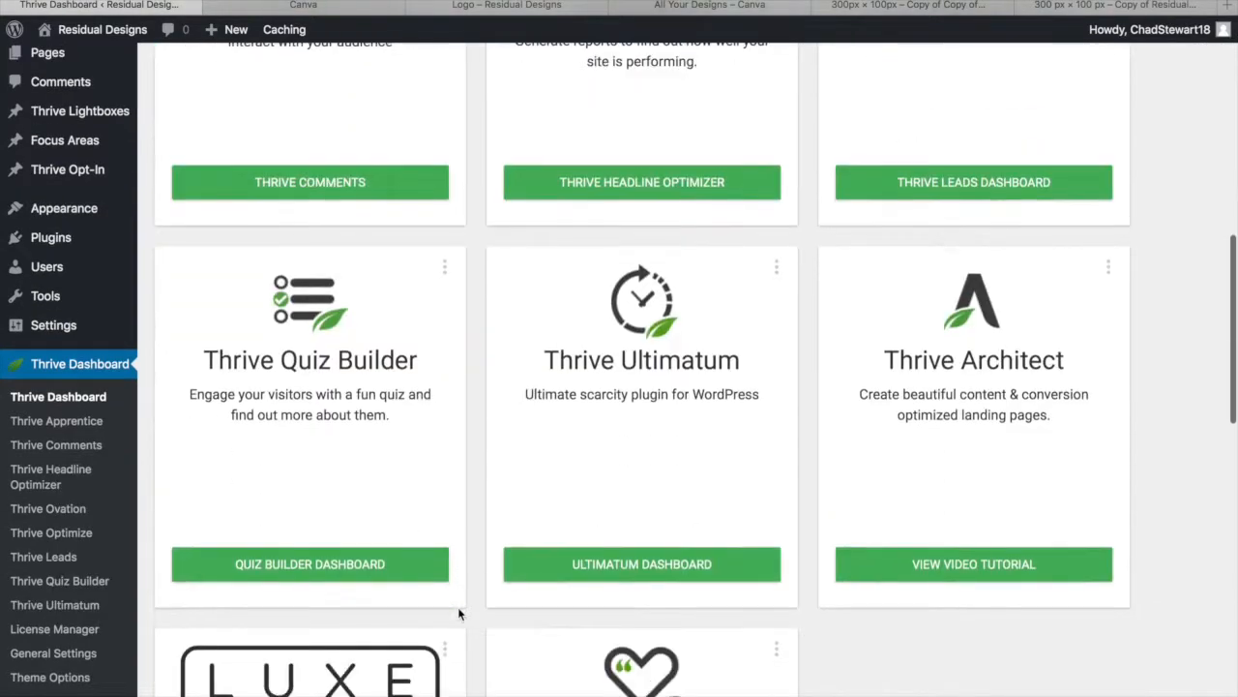
scroll(458, 612, up, 6)
scroll(458, 609, up, 4)
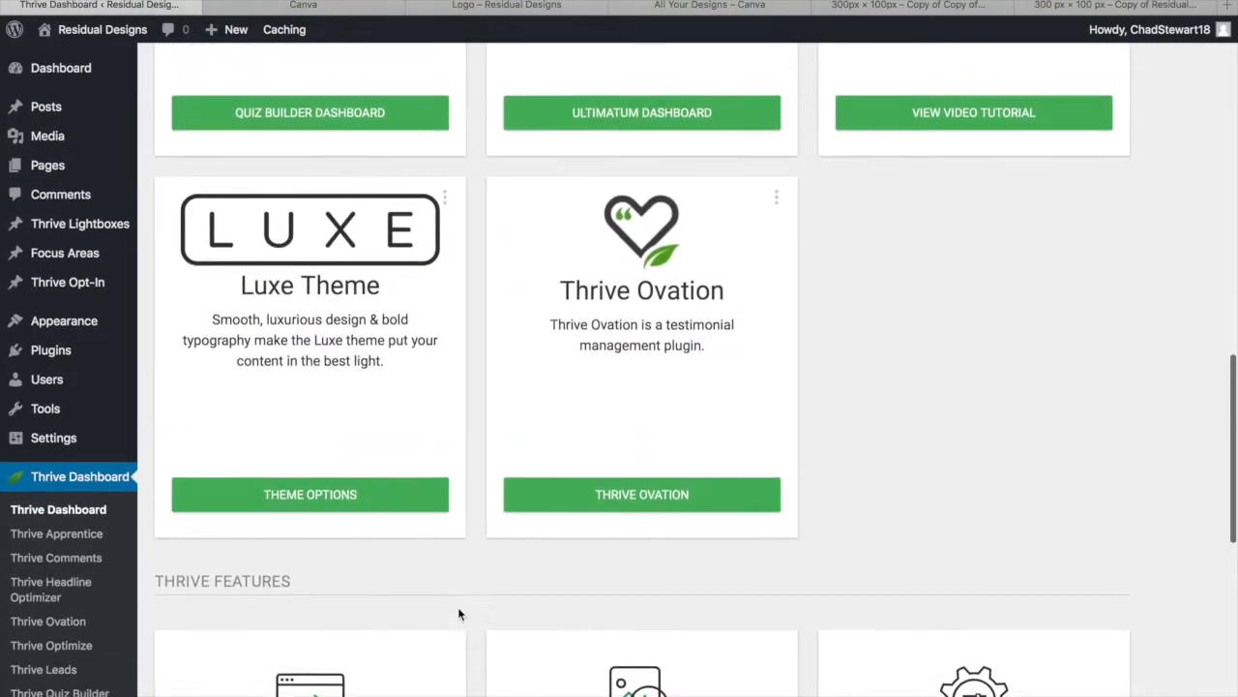
click(443, 220)
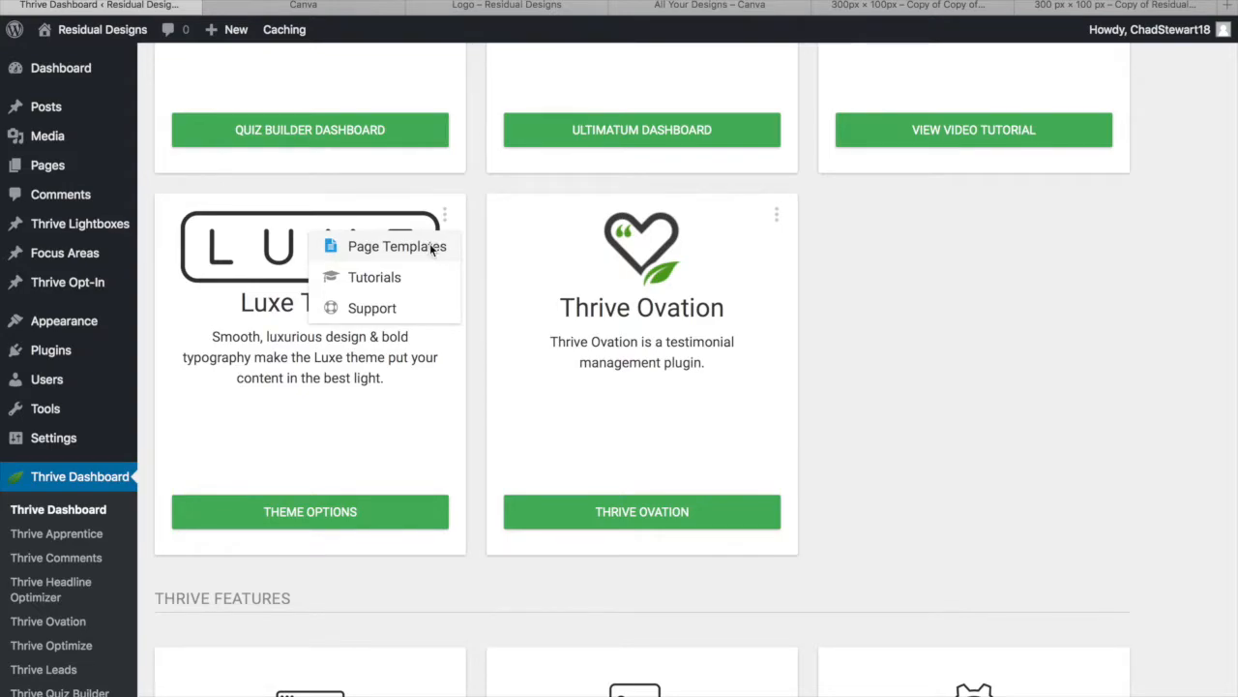
In Luxe Page Templates settings, set Company Name to 'Residual Designs'
click(431, 249)
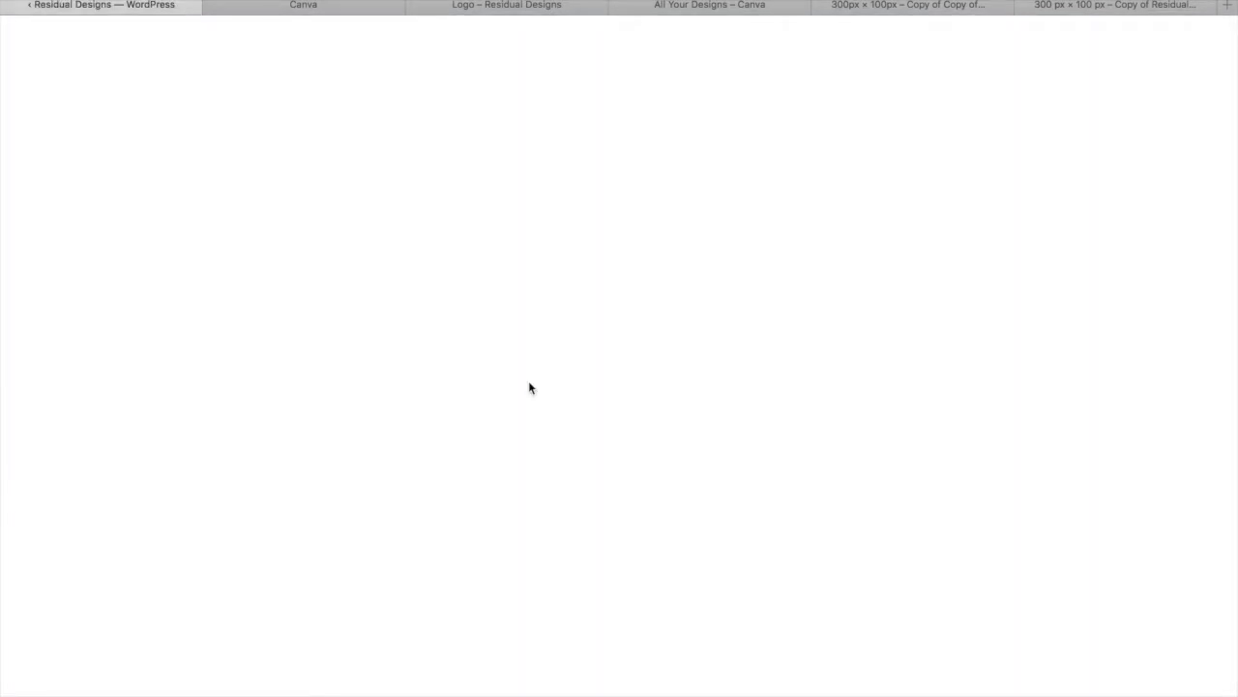
scroll(529, 380, down, 1)
click(501, 367)
text(Residual Designs)
key(Tab)
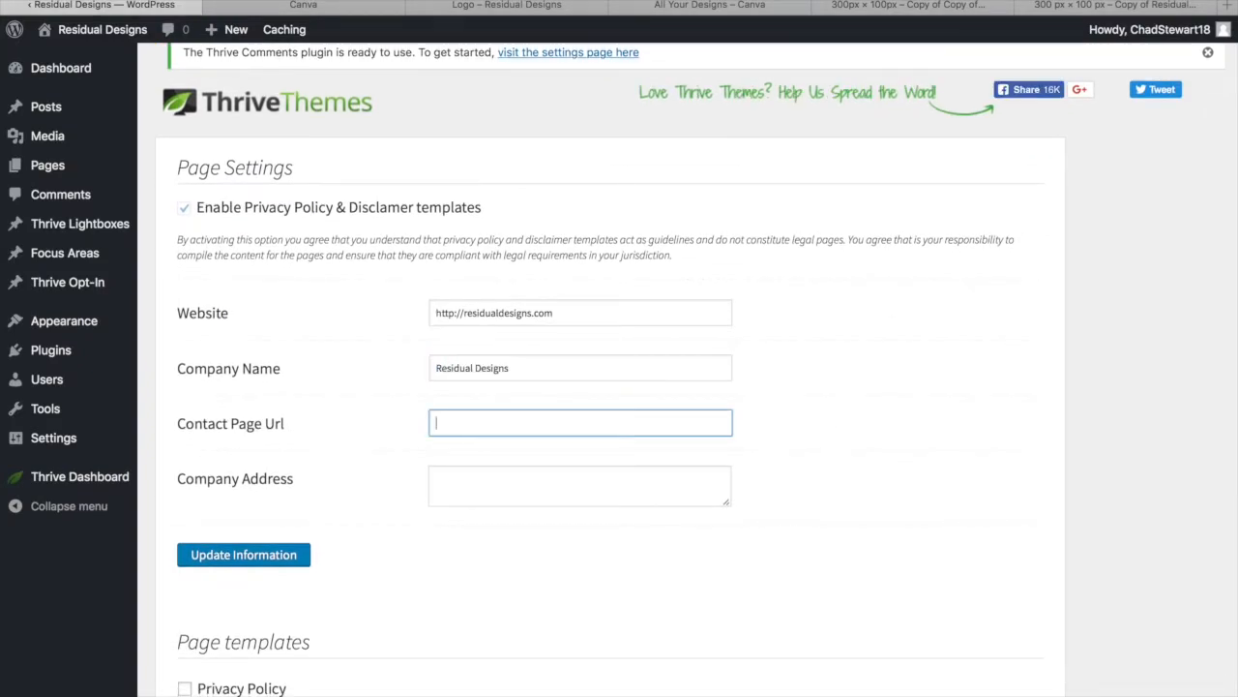
Change the Website URL from http to https and copy it
double_click(509, 312)
click(457, 313)
text(s)
drag(556, 313, 434, 313)
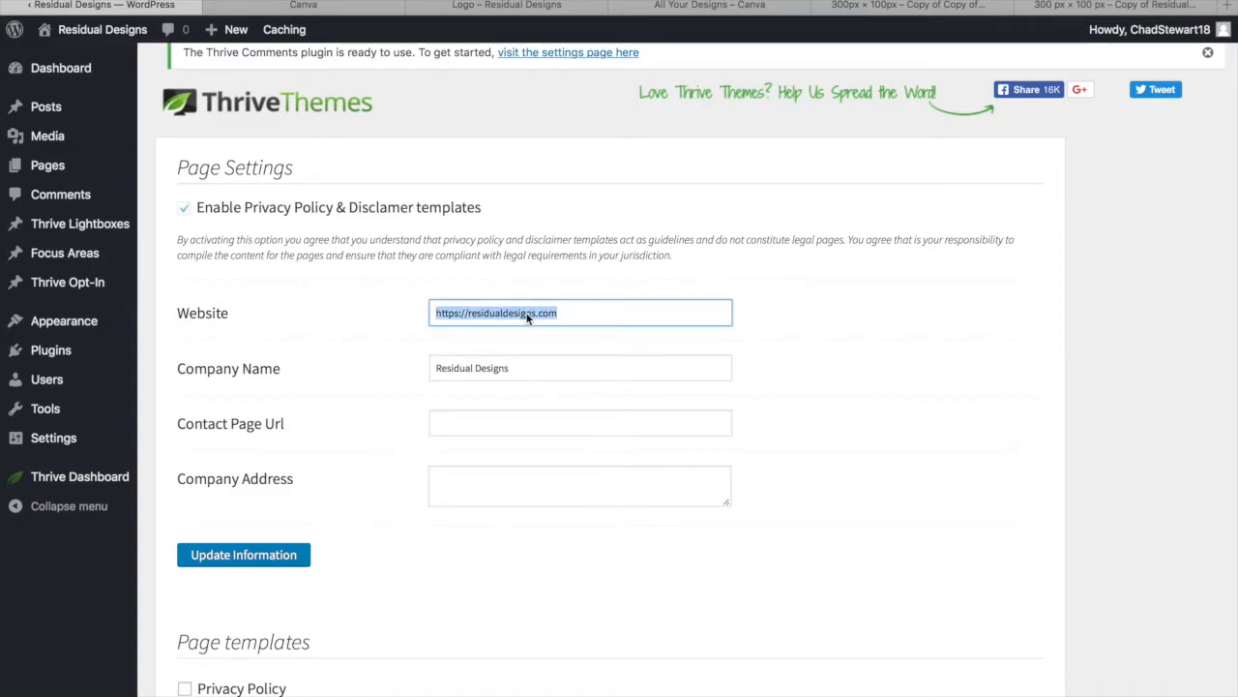
right_click(525, 314)
click(560, 379)
Set Contact Page Url to the site URL plus /contact, paste the URL into Company Address, and save
click(473, 431)
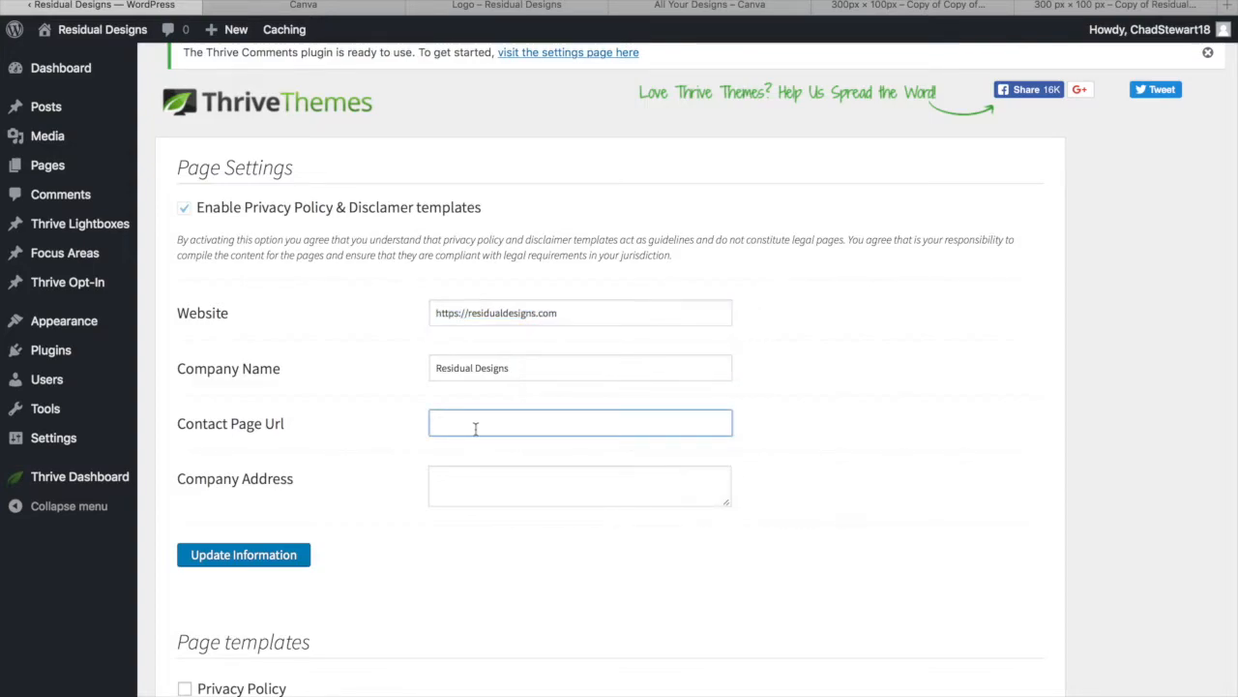
right_click(475, 425)
click(523, 460)
text(/contact)
click(525, 487)
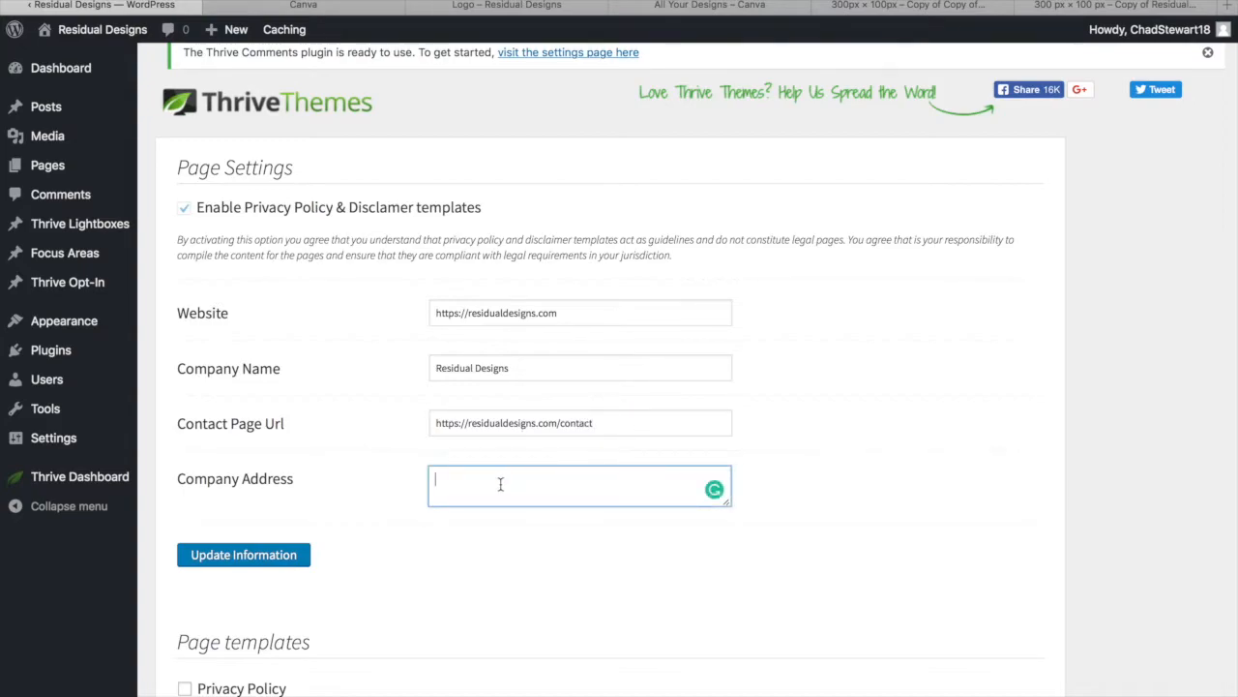
key(ctrl+v)
scroll(411, 567, down, 3)
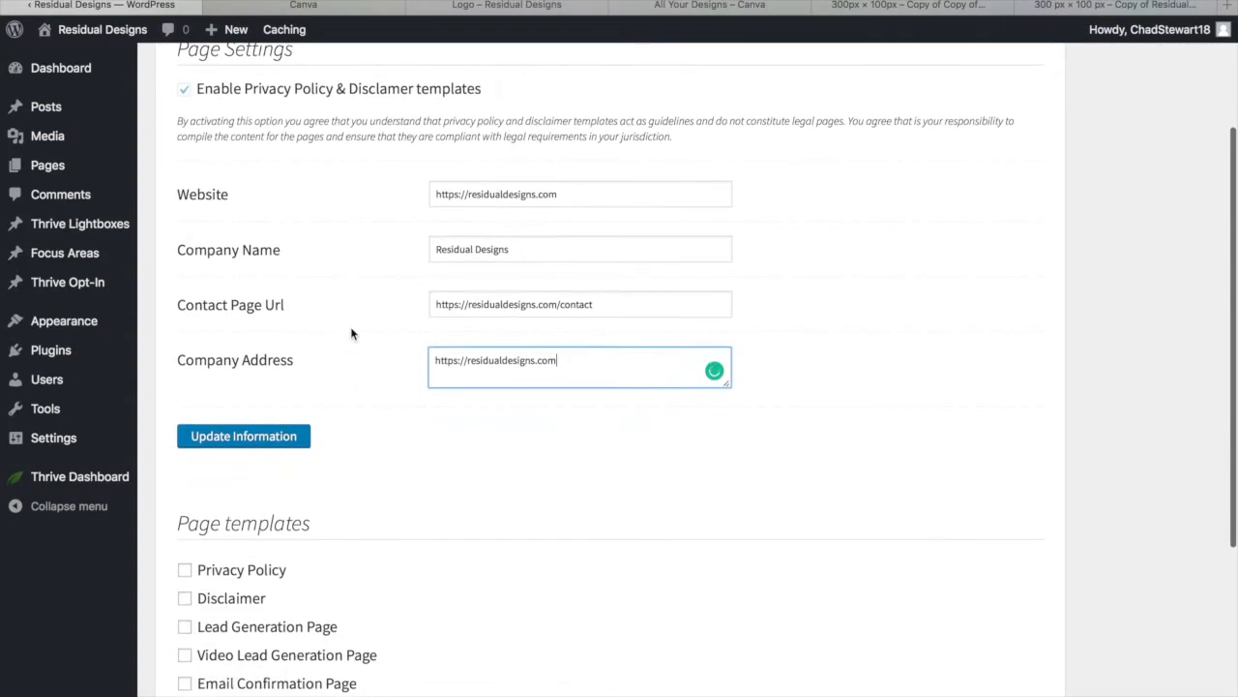
click(274, 438)
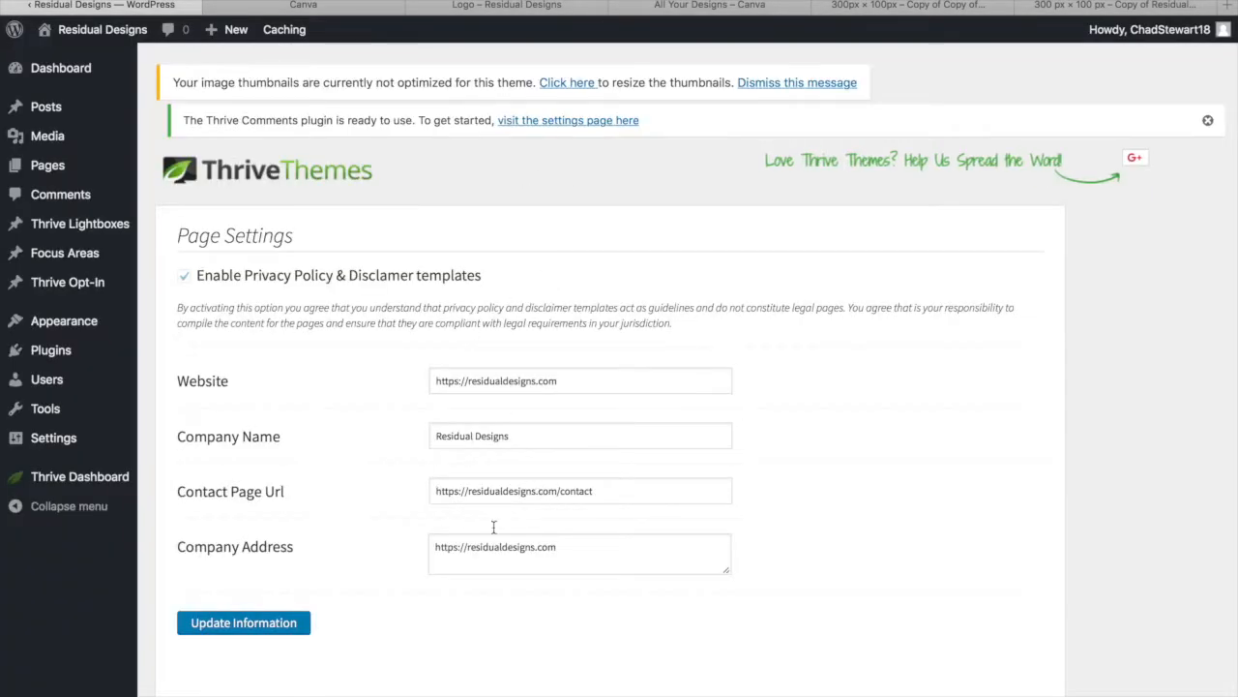
scroll(492, 525, down, 5)
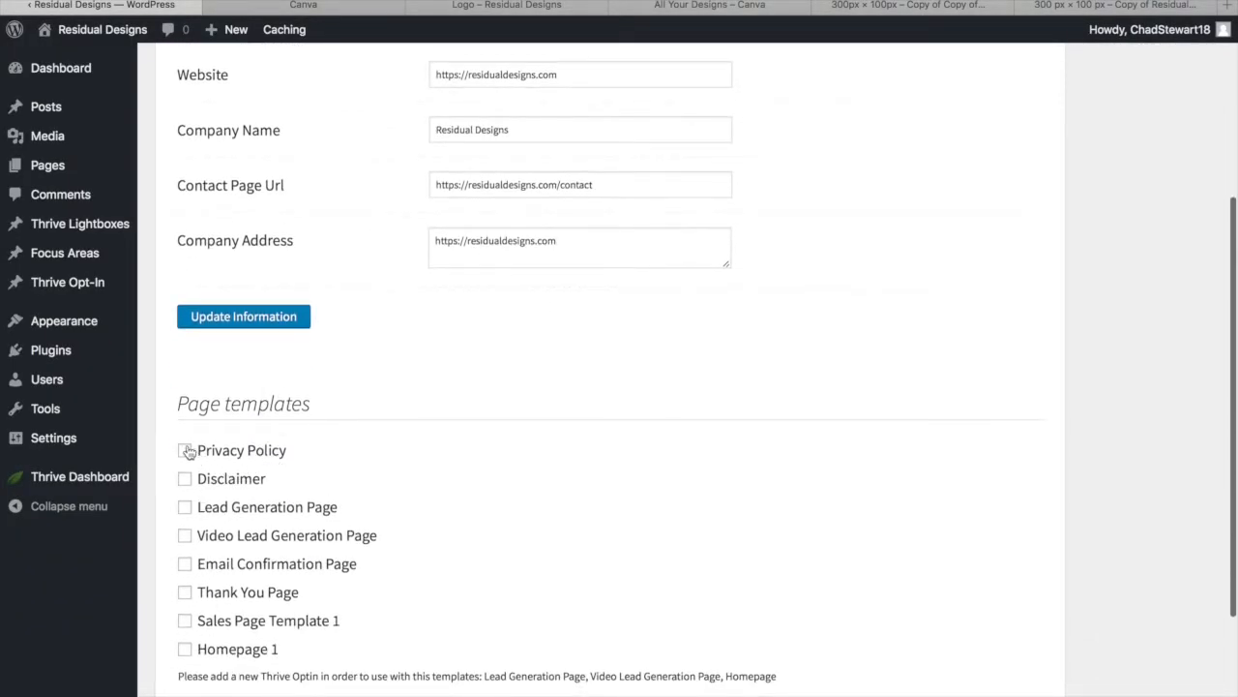
Generate Privacy Policy, Disclaimer and Homepage 1 template pages, editable with Thrive Architect
click(187, 451)
click(184, 479)
scroll(300, 471, down, 3)
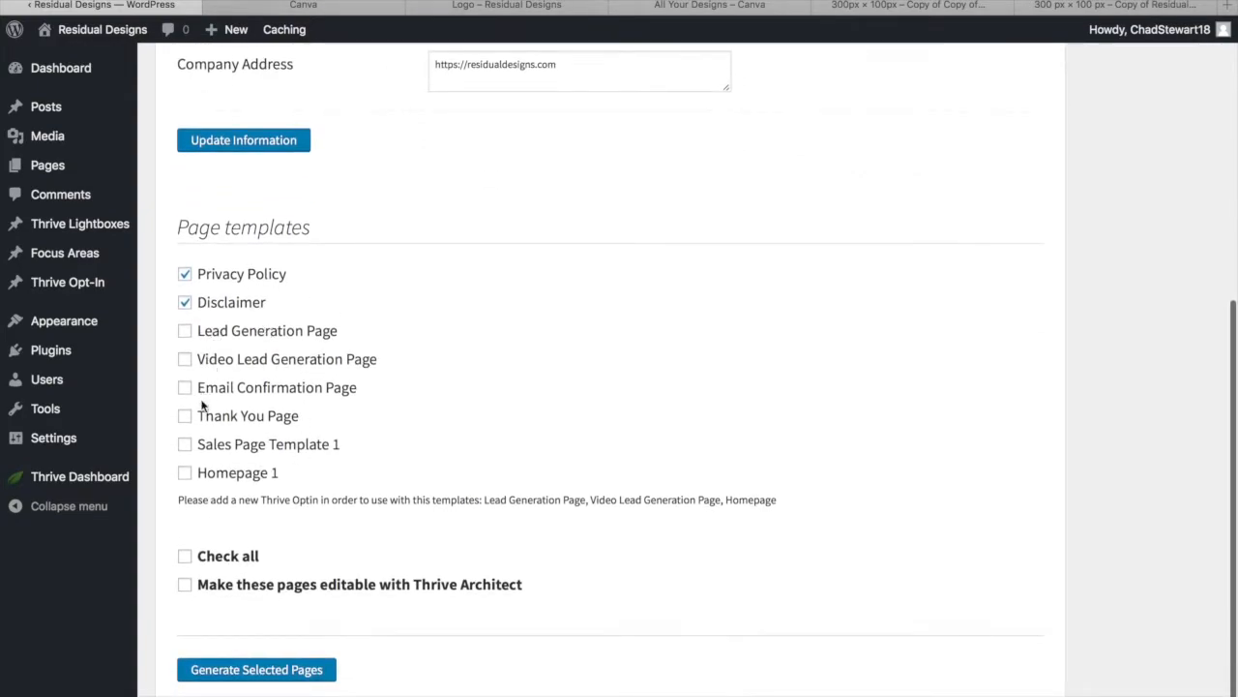
click(188, 473)
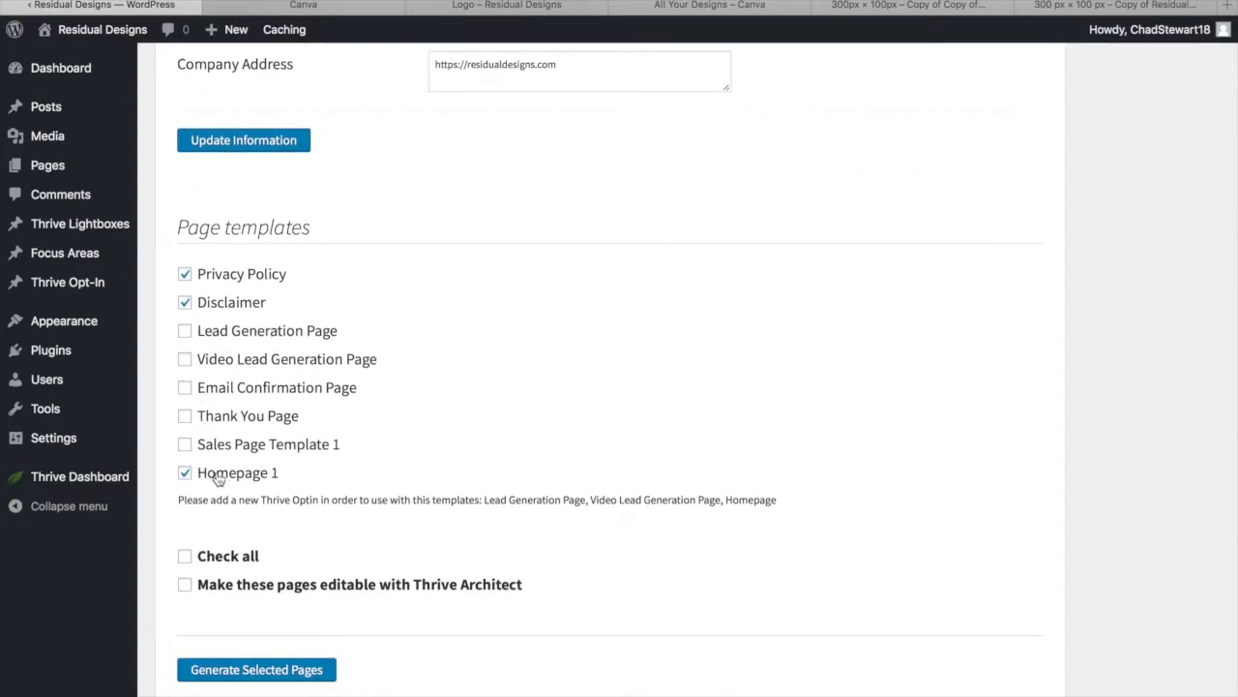
scroll(213, 522, down, 1)
click(186, 563)
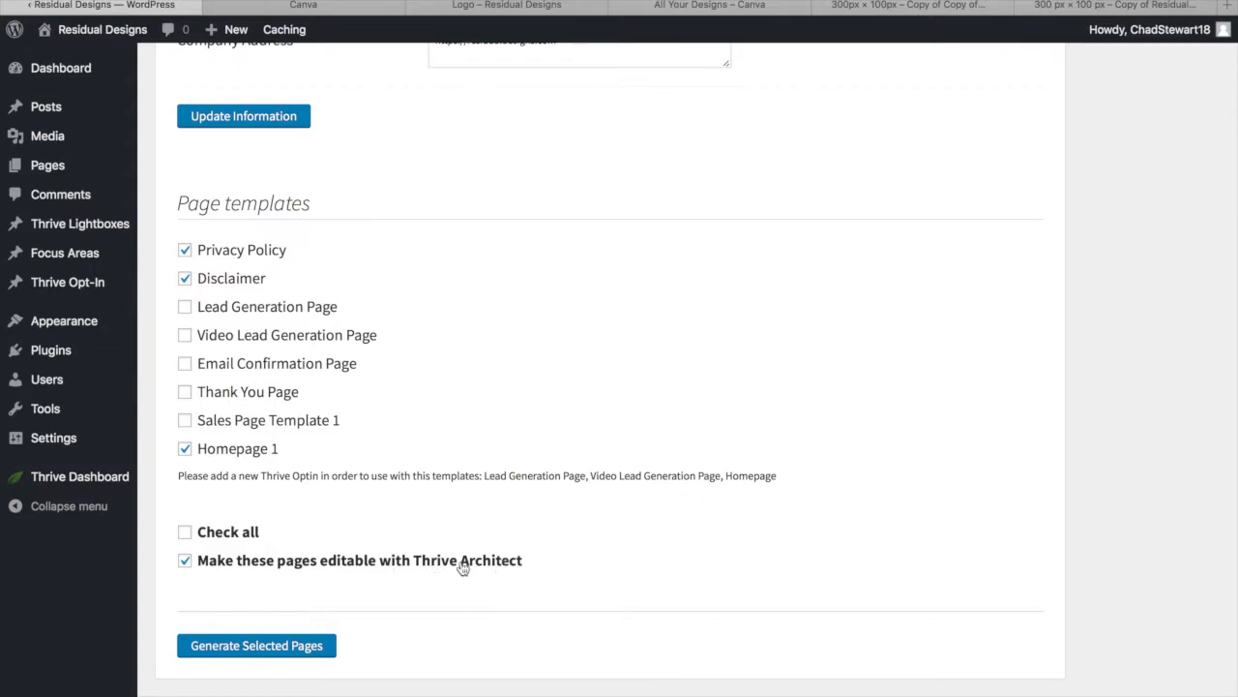
scroll(277, 602, up, 3)
scroll(277, 603, down, 4)
scroll(276, 599, up, 1)
click(250, 646)
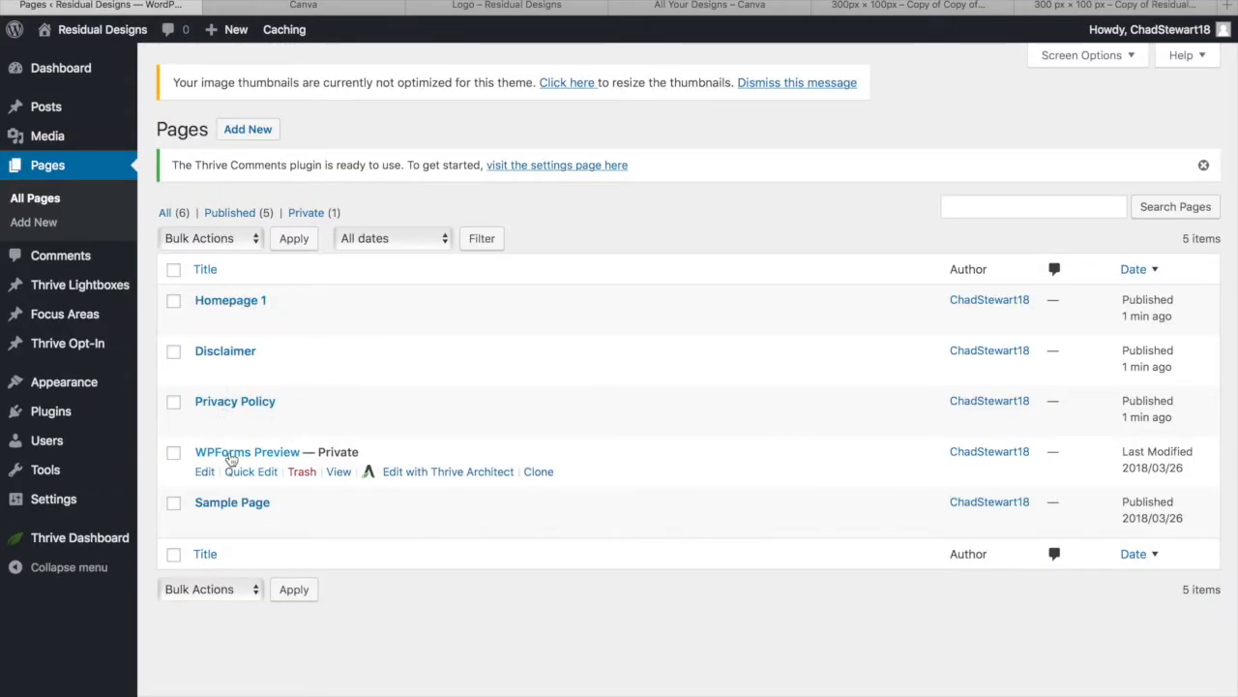
Bulk-move the WPForms Preview and Sample Page pages to the Trash
click(174, 454)
click(173, 503)
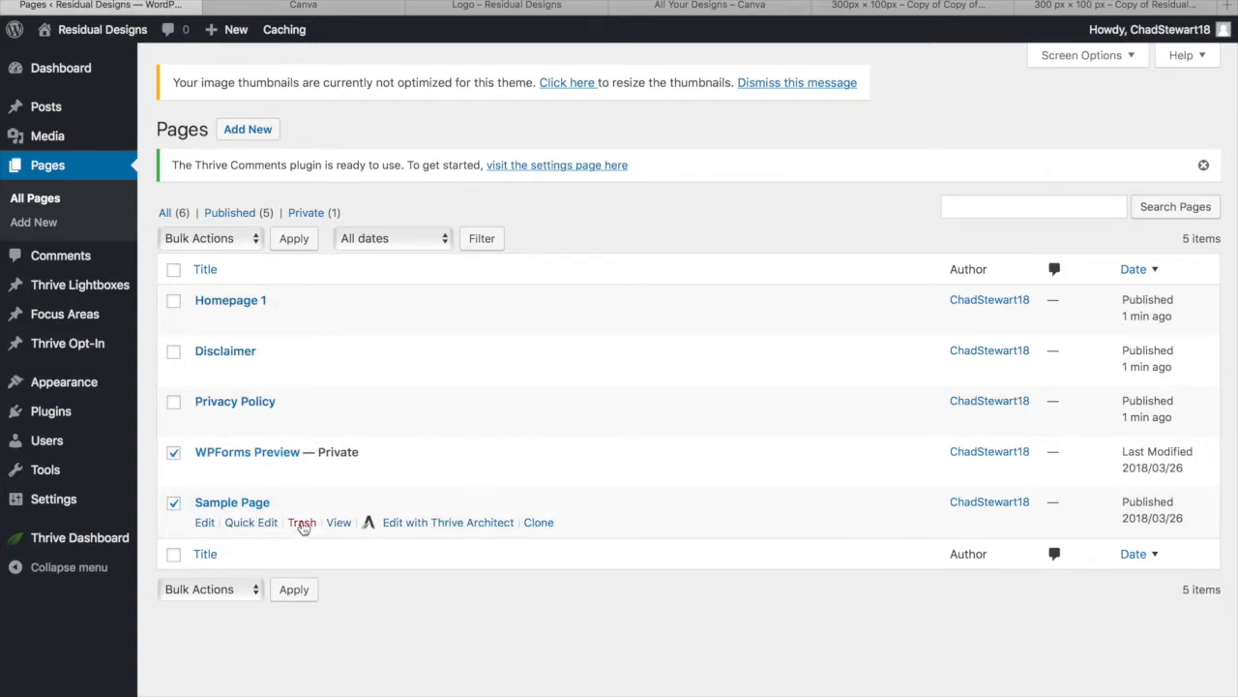
click(256, 238)
click(203, 271)
click(294, 238)
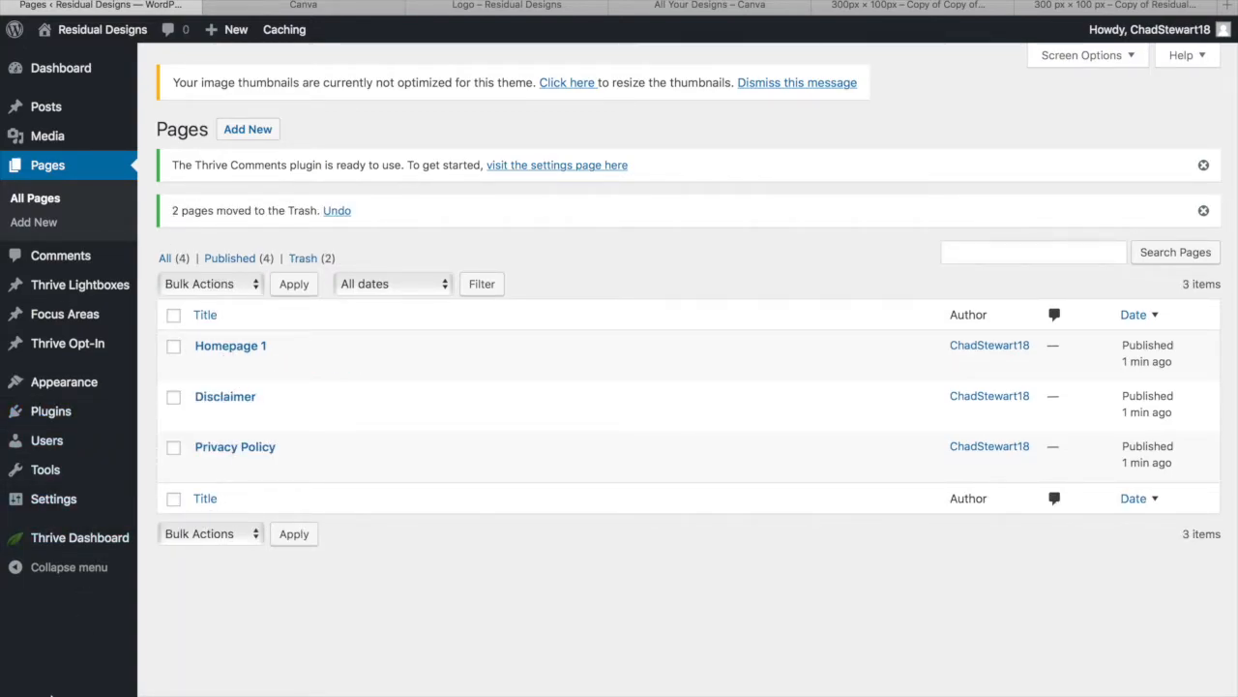
mouse_move(68, 514)
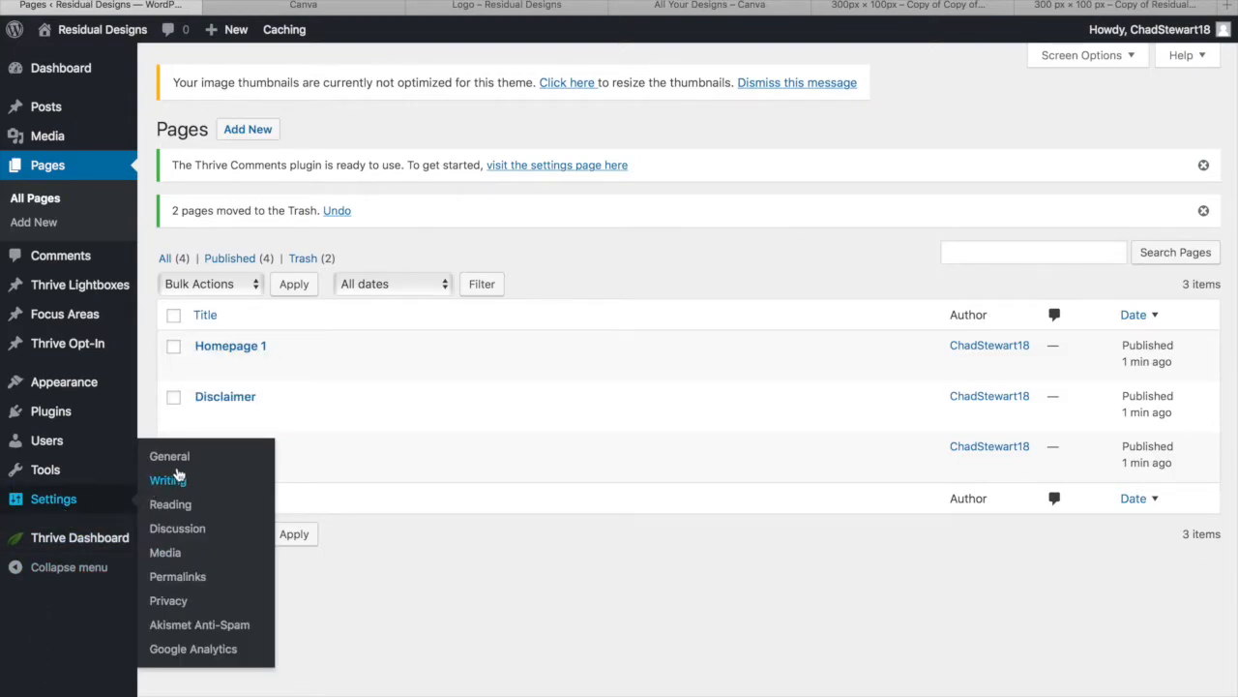
In Reading Settings, set a static homepage of Homepage 1, leave the posts page unset, and save
click(170, 505)
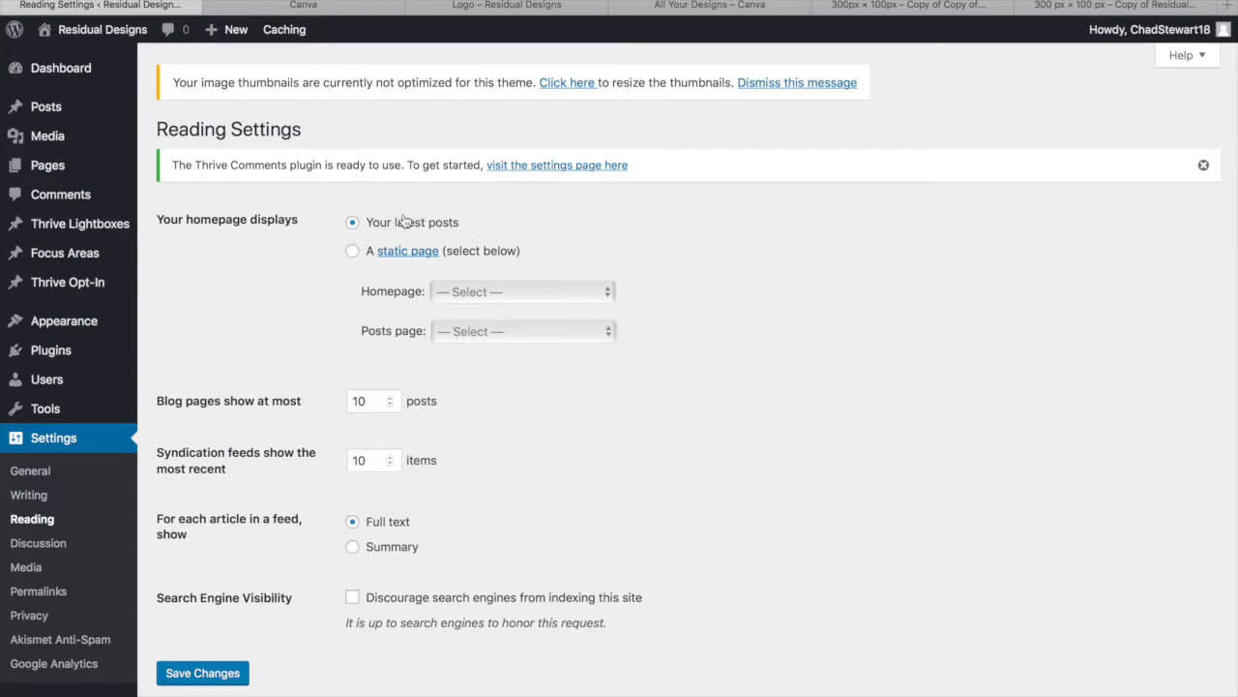
click(353, 250)
click(583, 293)
click(543, 344)
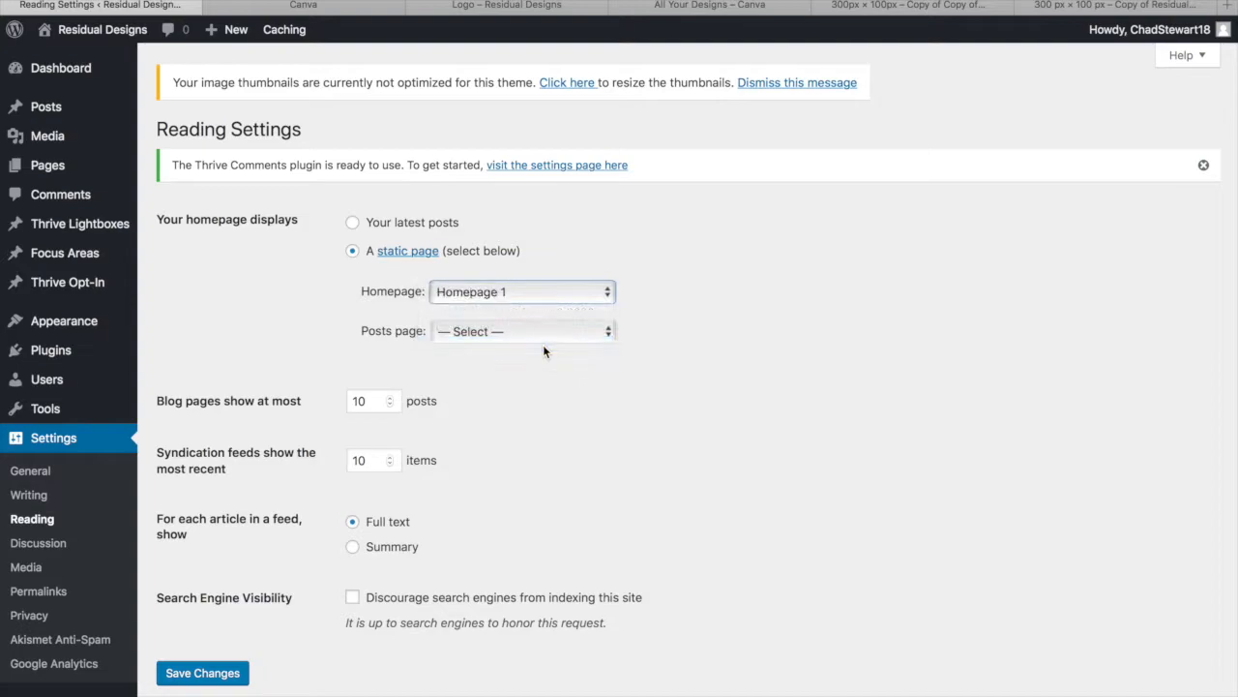
click(537, 339)
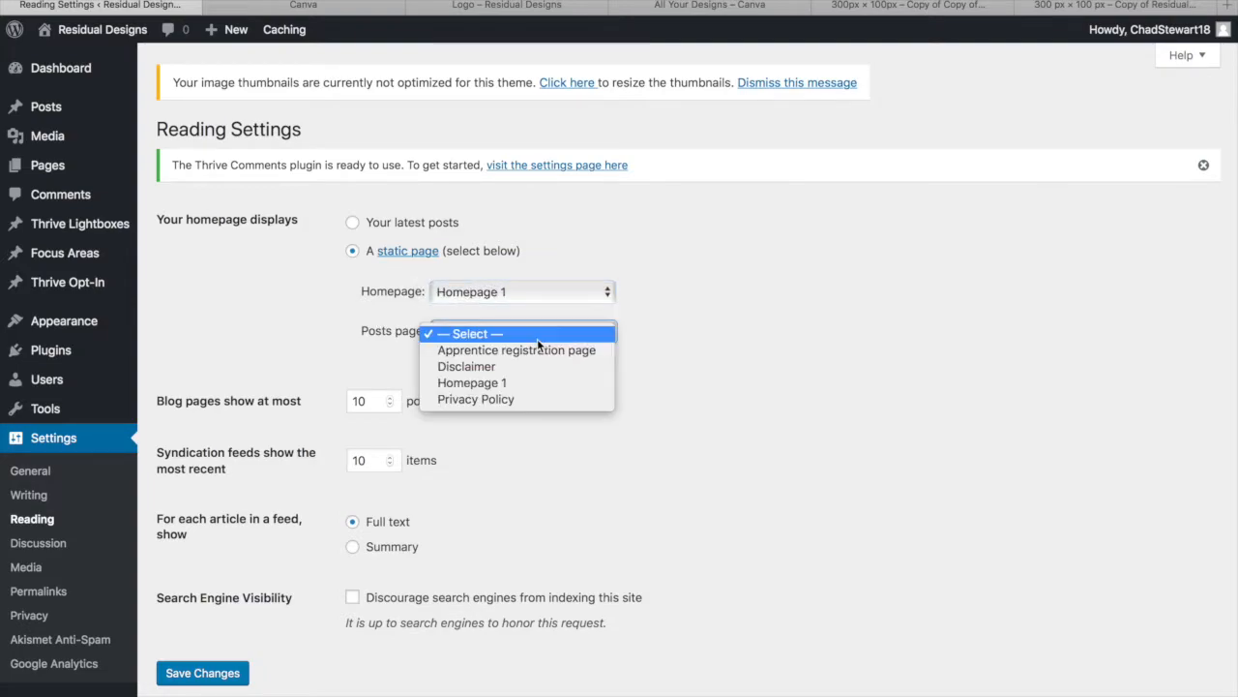
click(537, 339)
scroll(264, 381, down, 1)
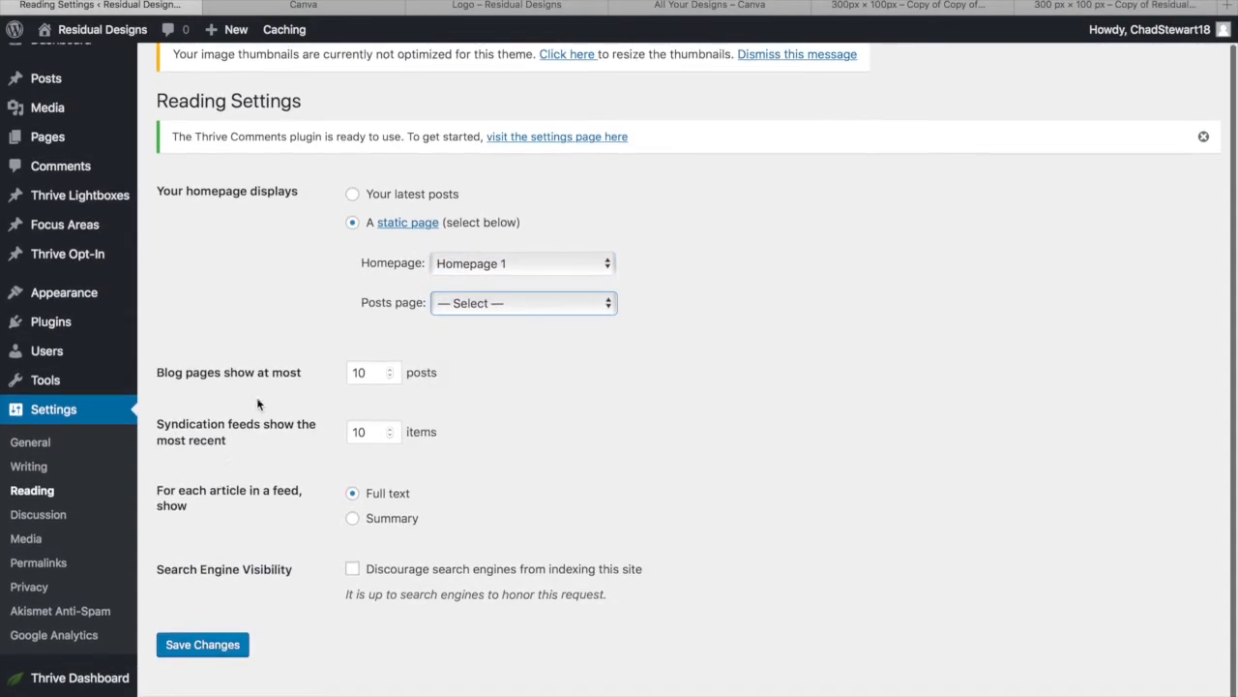
click(187, 656)
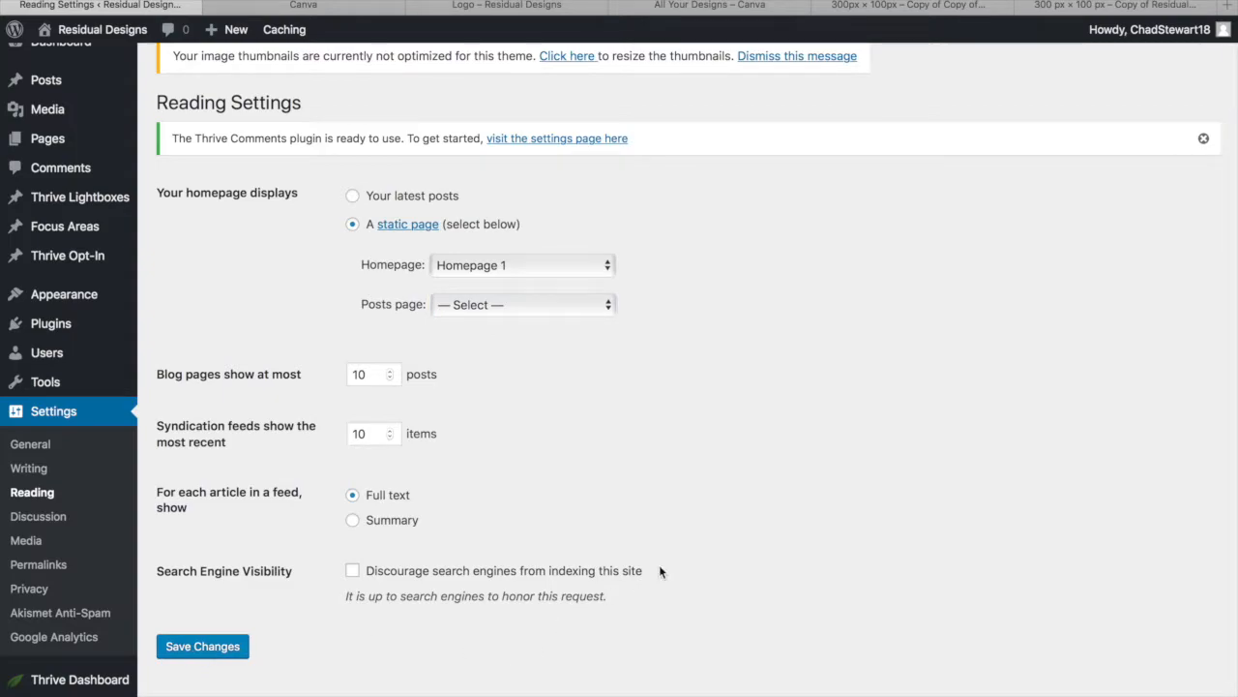
Scroll through the live Homepage 1 front page to review its headline, blog and opt-in sections
scroll(660, 567, down, 1)
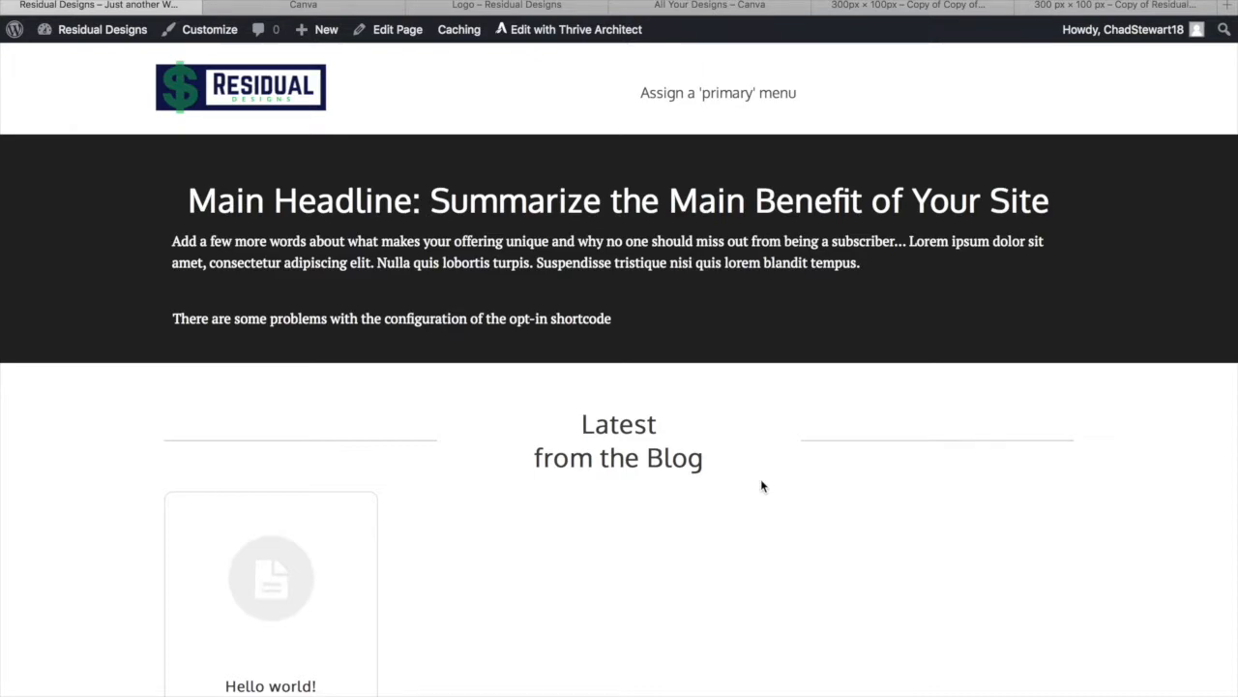
scroll(761, 484, down, 3)
scroll(760, 484, up, 3)
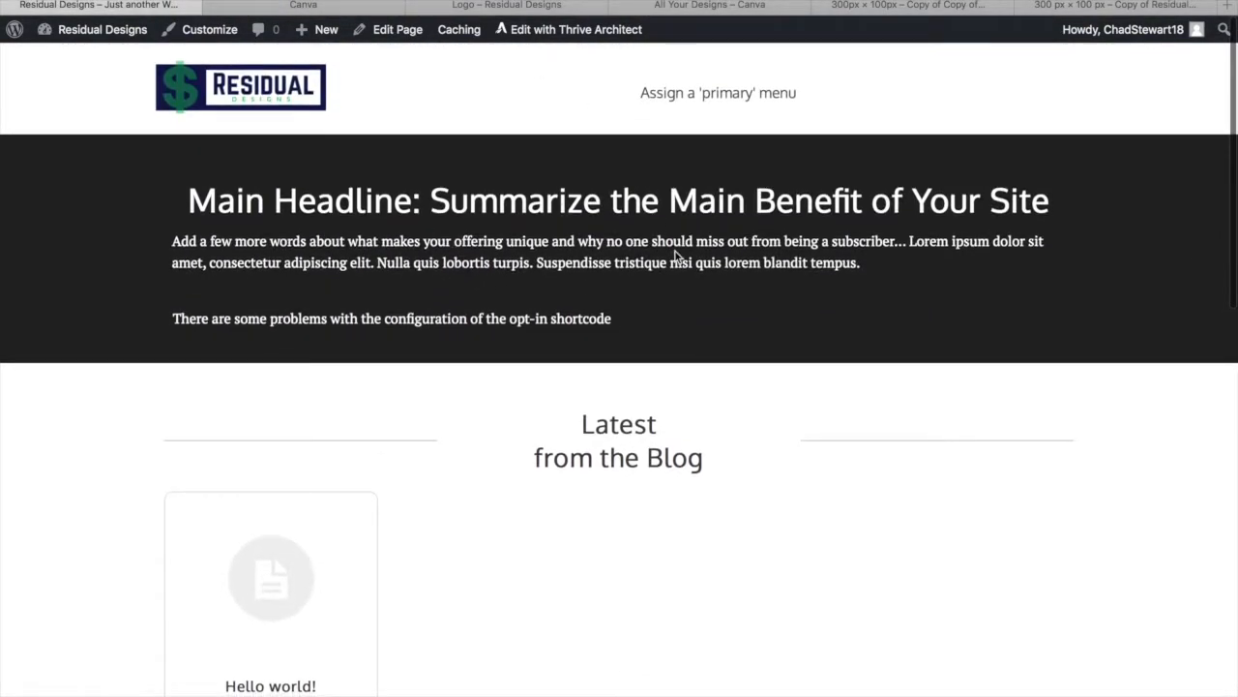
scroll(655, 354, down, 5)
scroll(653, 356, down, 7)
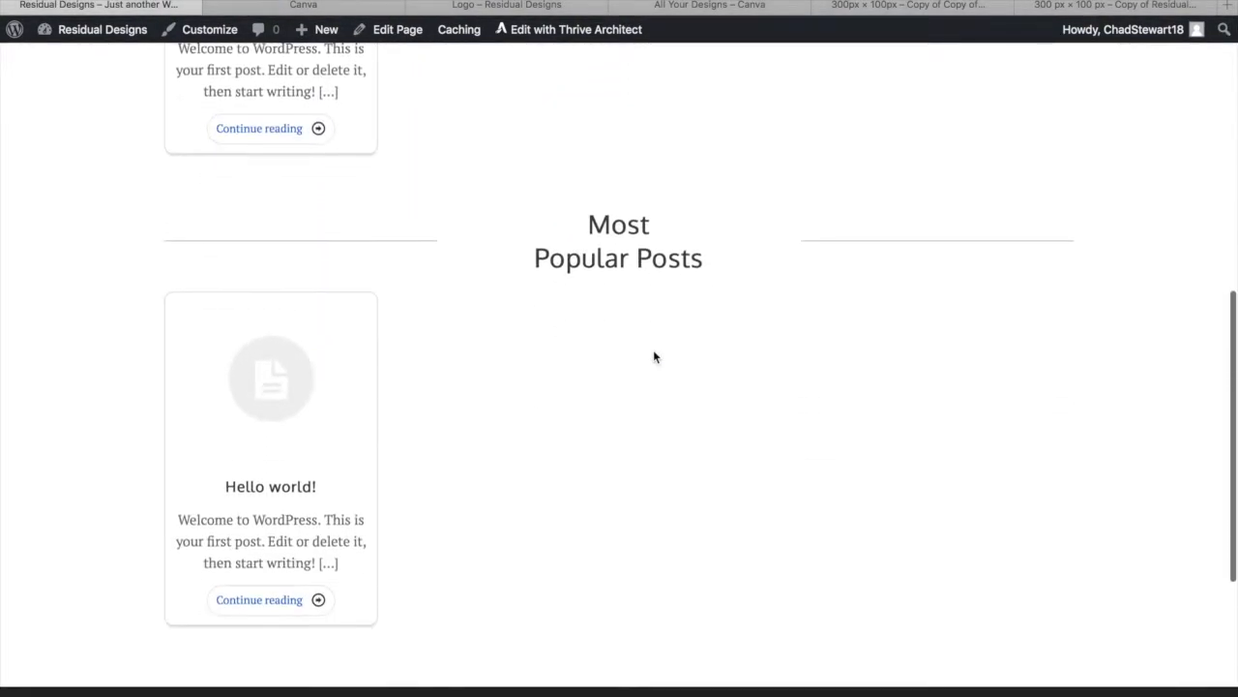
scroll(653, 356, up, 12)
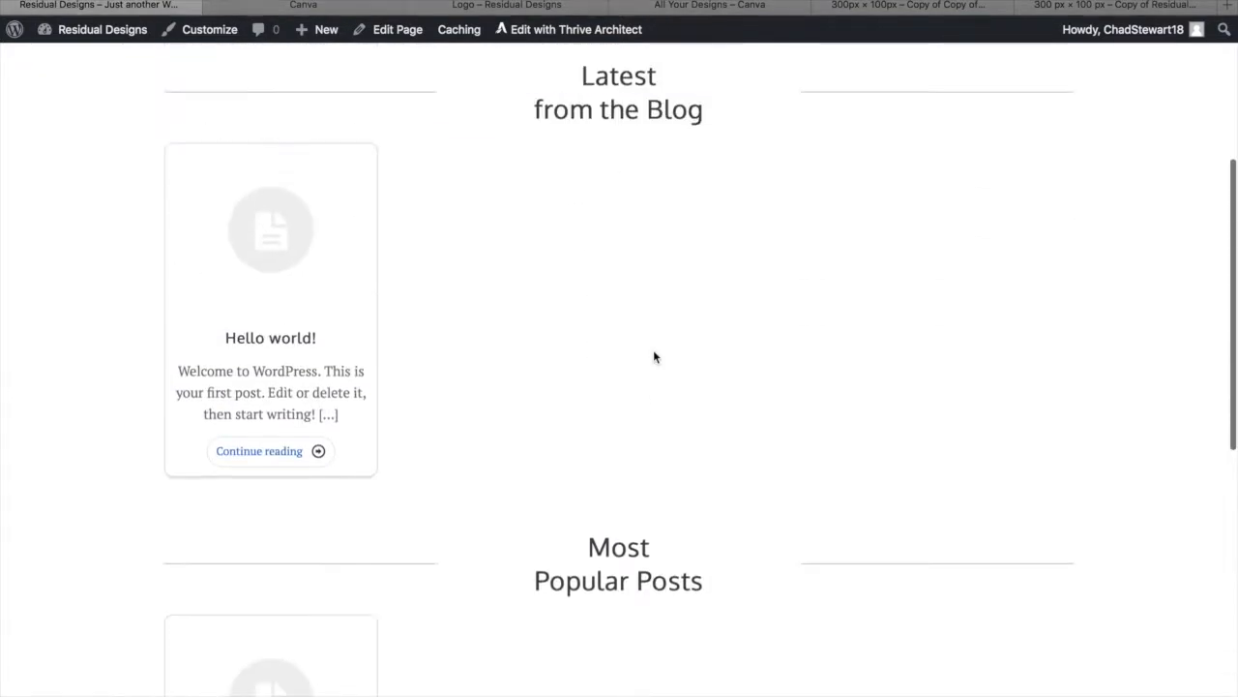
scroll(278, 584, down, 3)
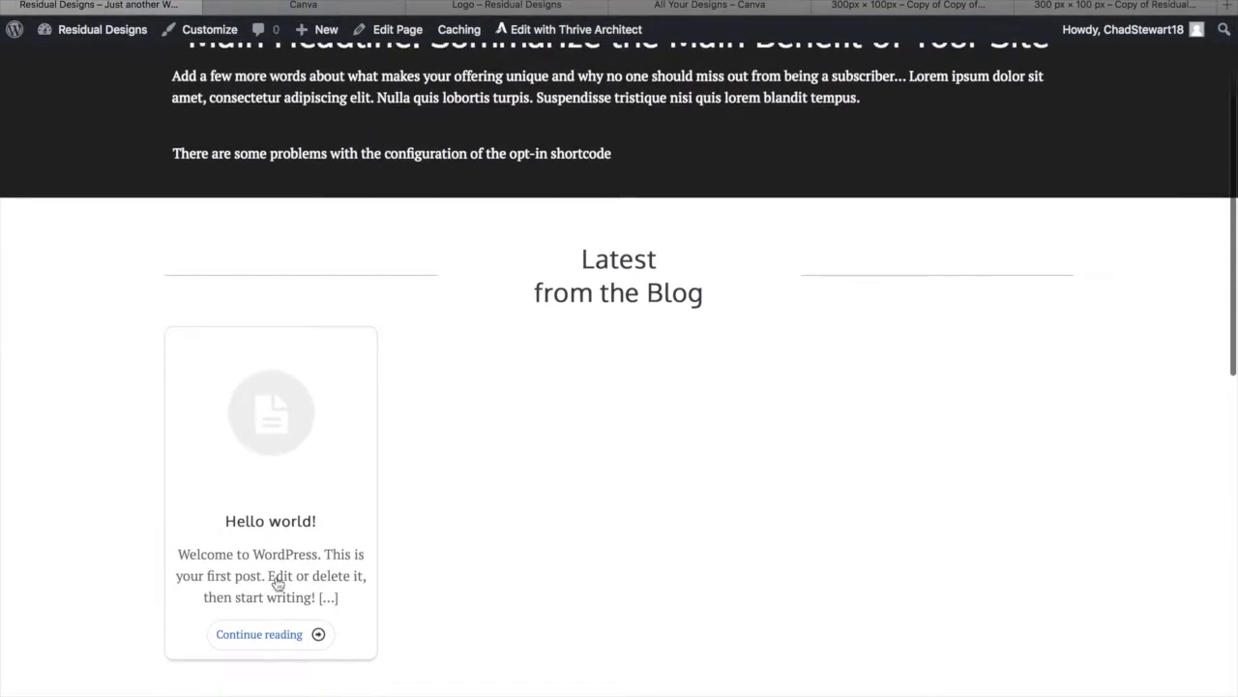
scroll(1072, 399, down, 3)
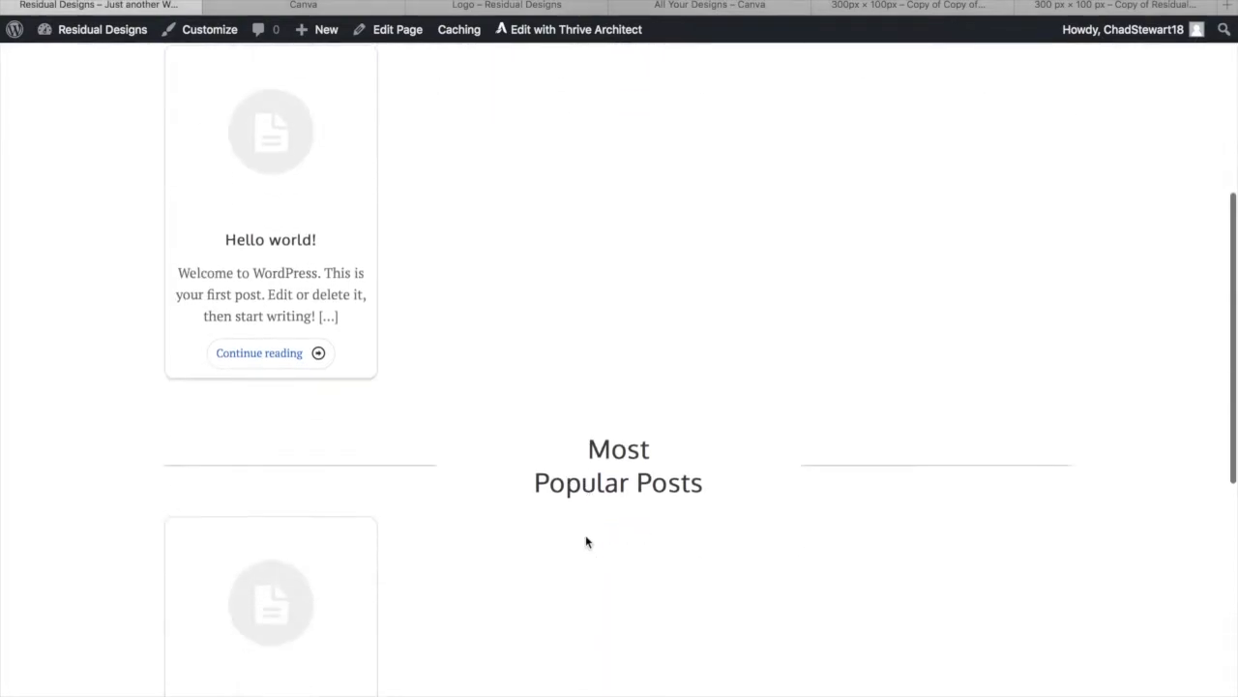
scroll(1091, 326, up, 6)
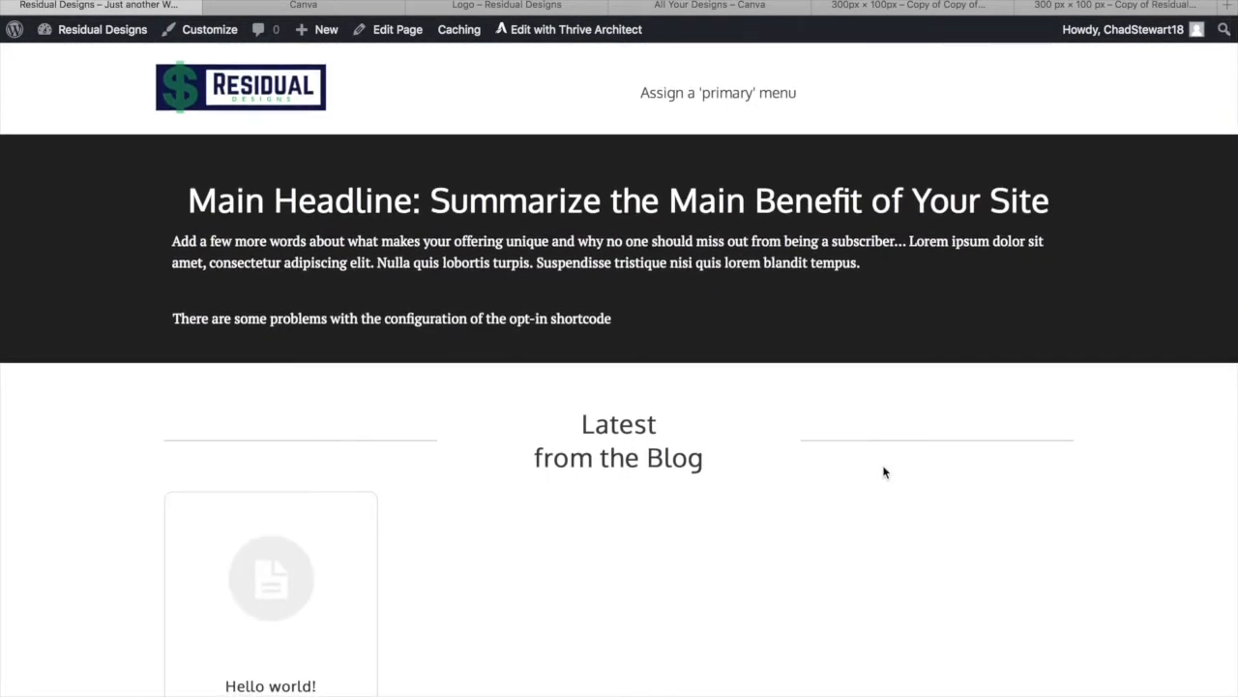
scroll(616, 537, down, 5)
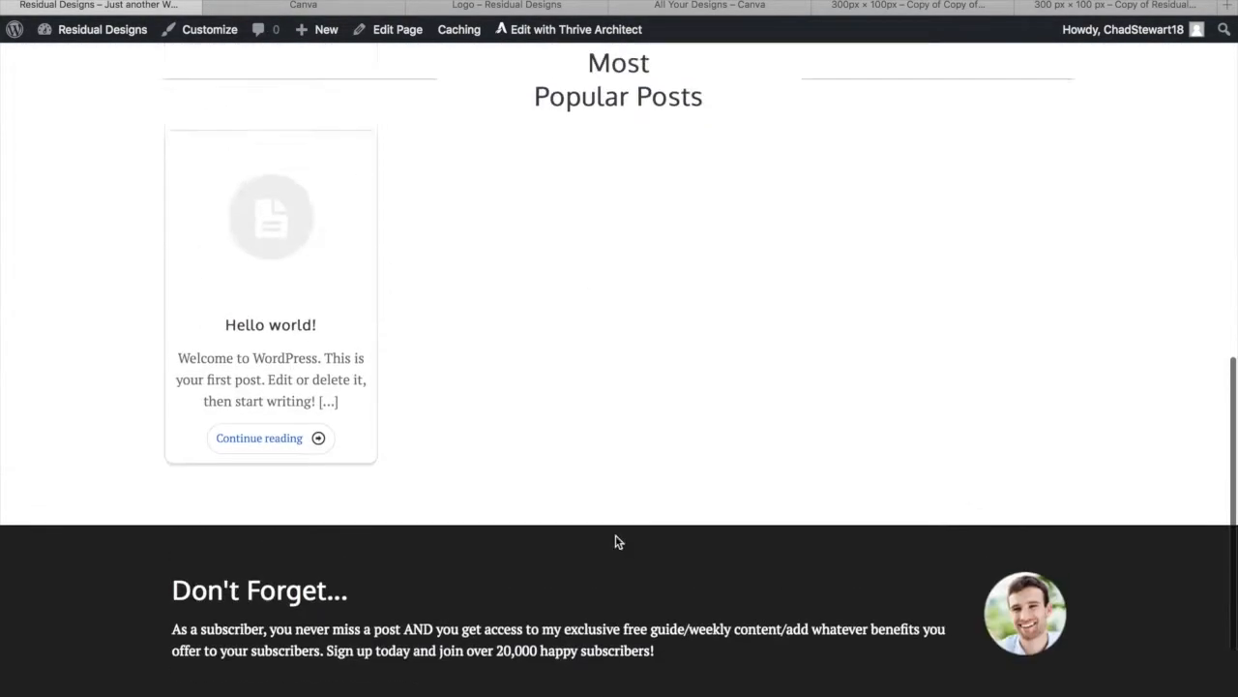
scroll(615, 537, up, 6)
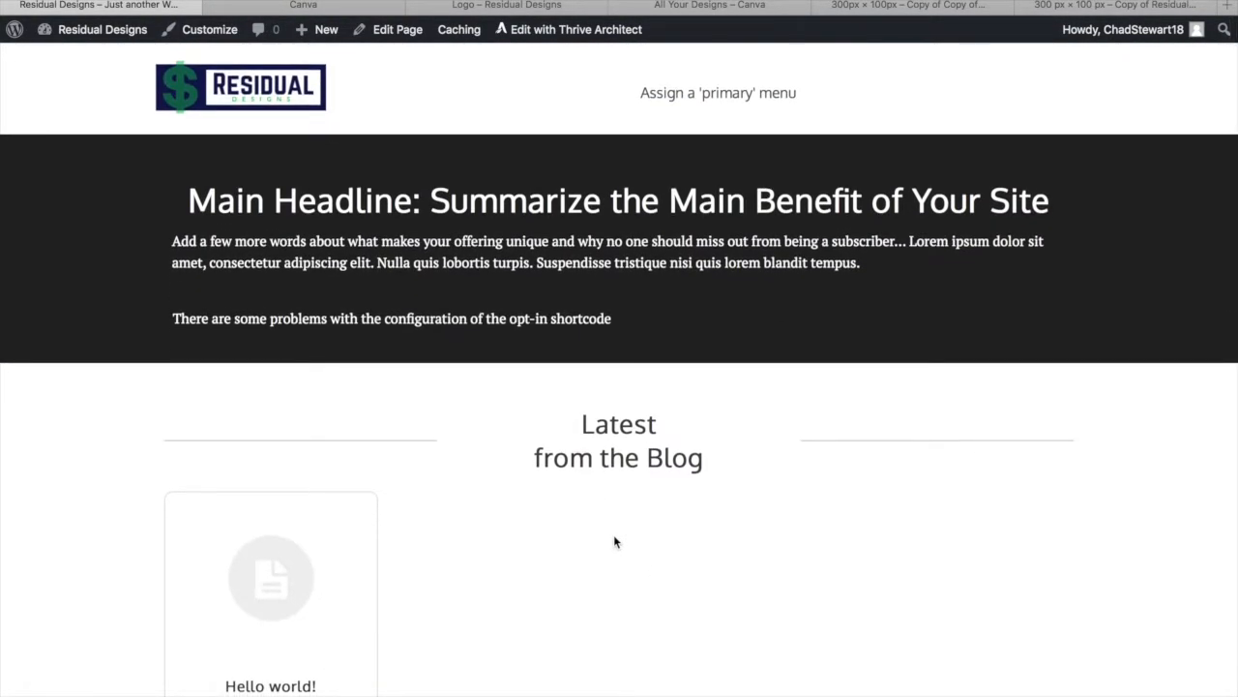
scroll(434, 474, down, 2)
scroll(319, 329, up, 2)
mouse_move(99, 42)
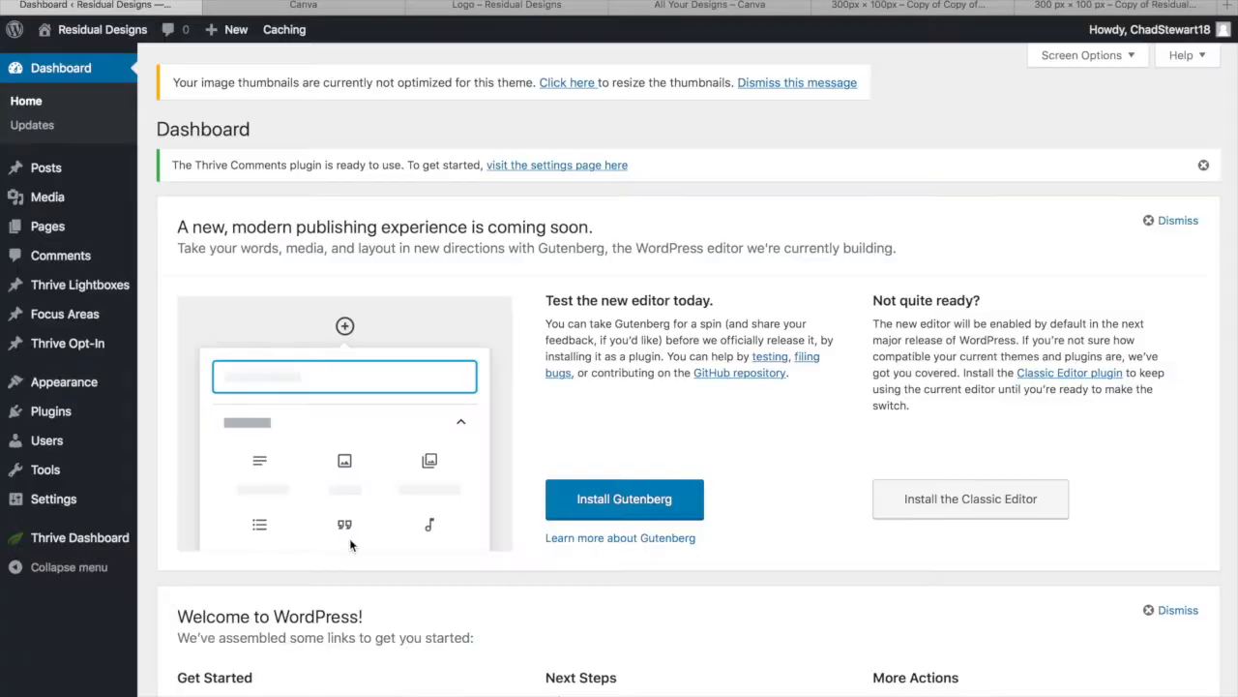
Switch the permalink structure to Post name and save the change
mouse_move(52, 515)
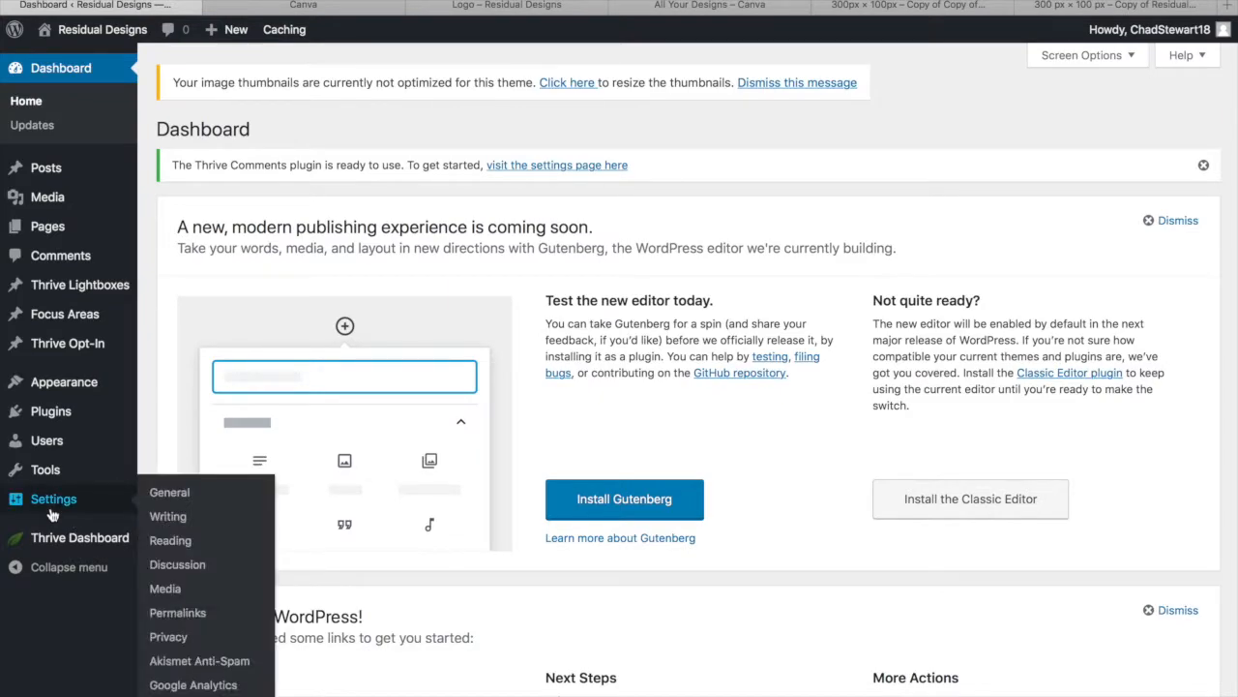
click(168, 493)
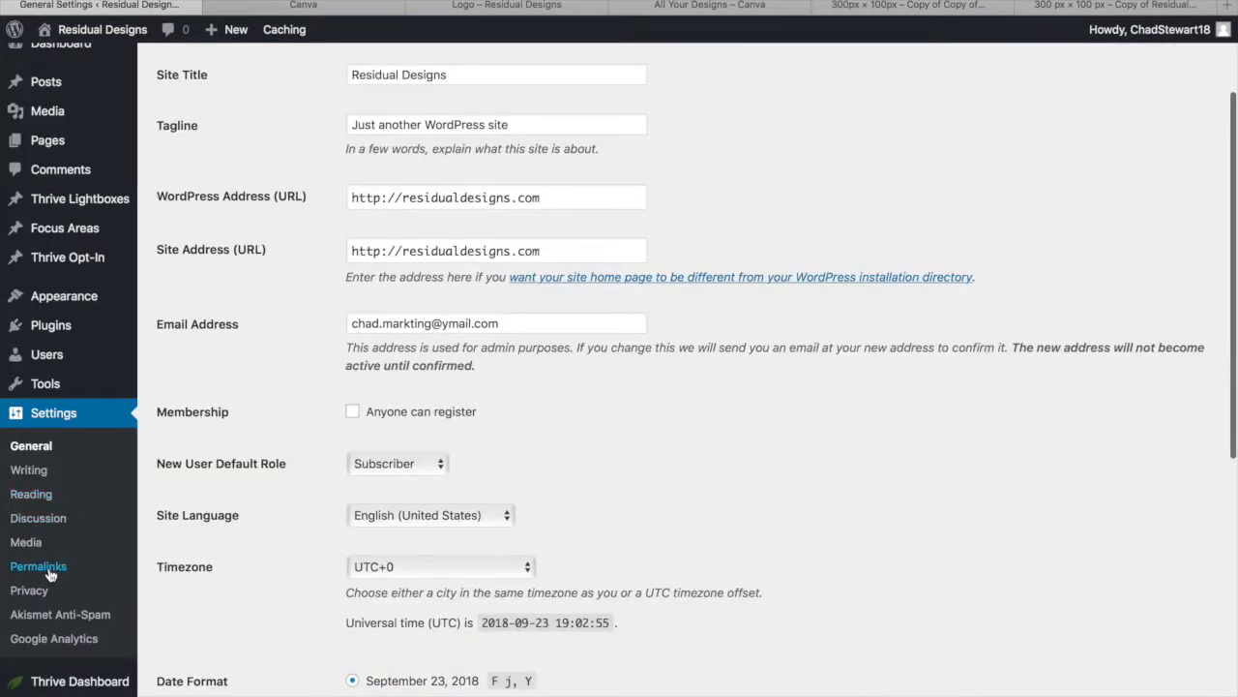
click(48, 571)
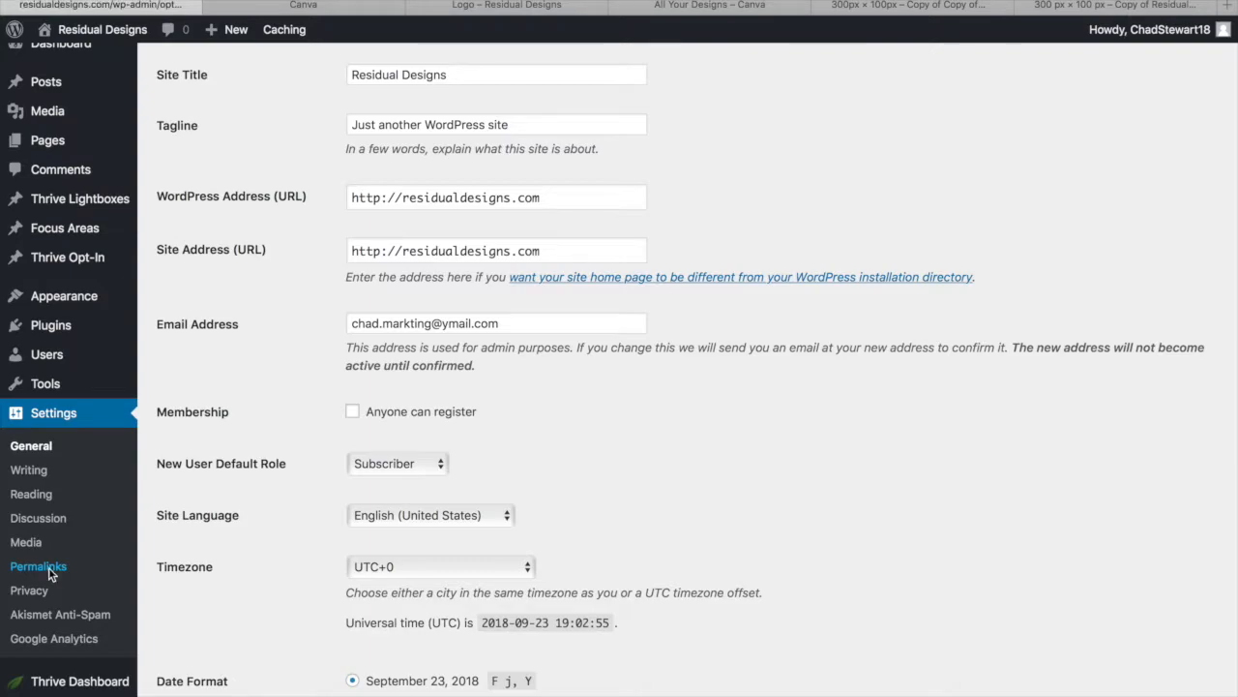
scroll(219, 600, down, 1)
scroll(218, 600, down, 1)
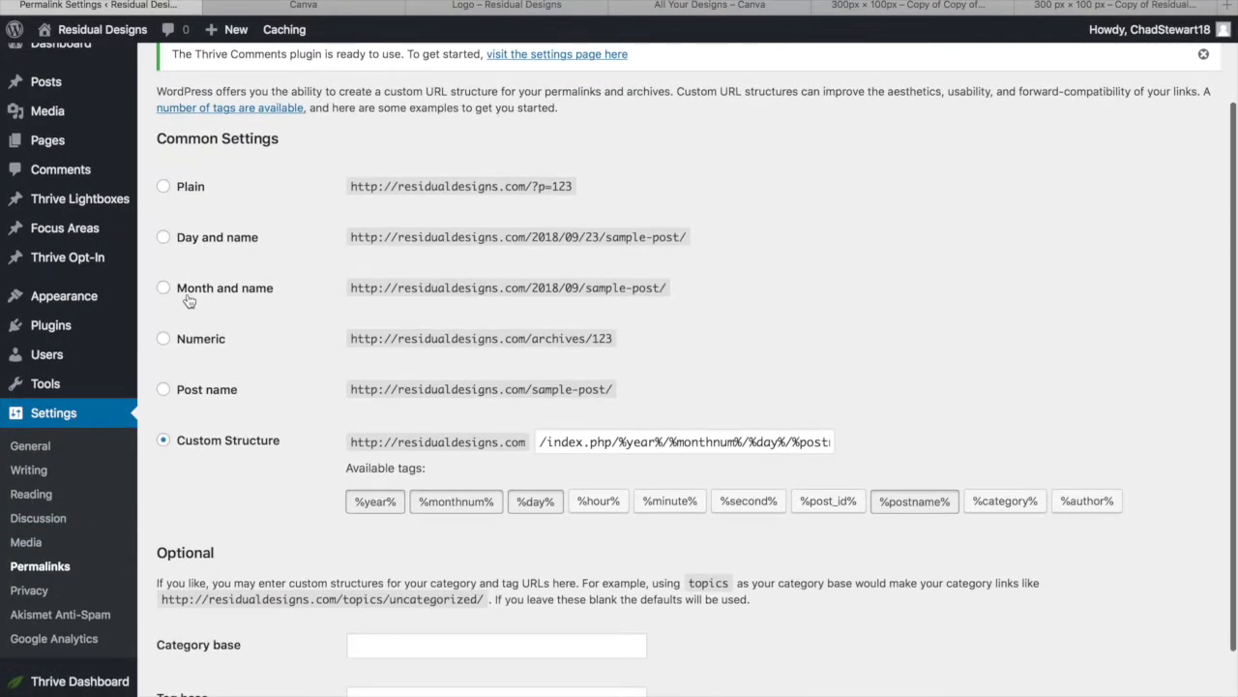
click(164, 389)
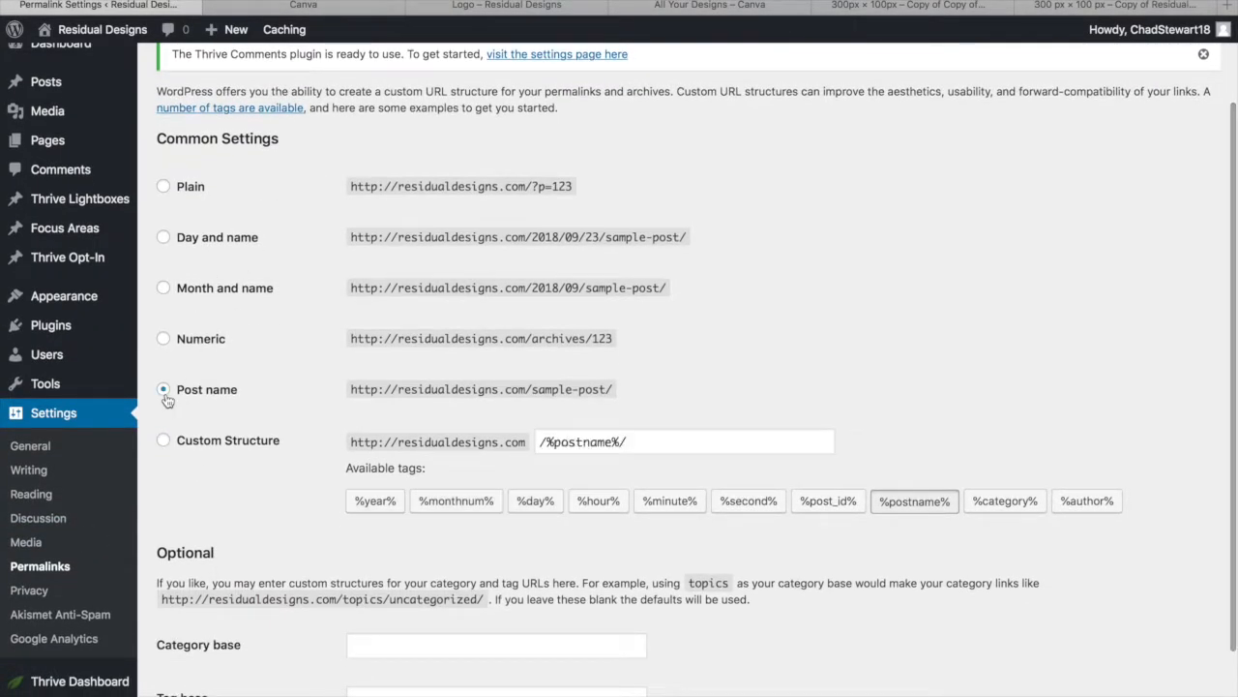
scroll(171, 520, down, 2)
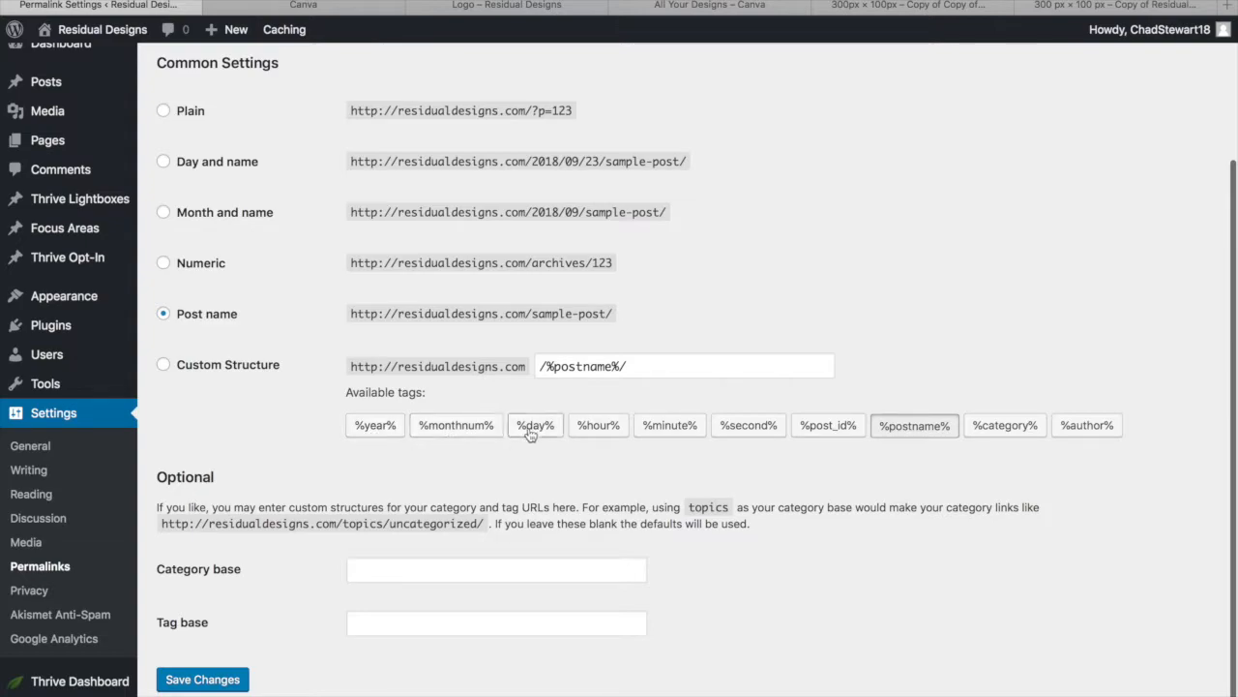
scroll(286, 406, down, 1)
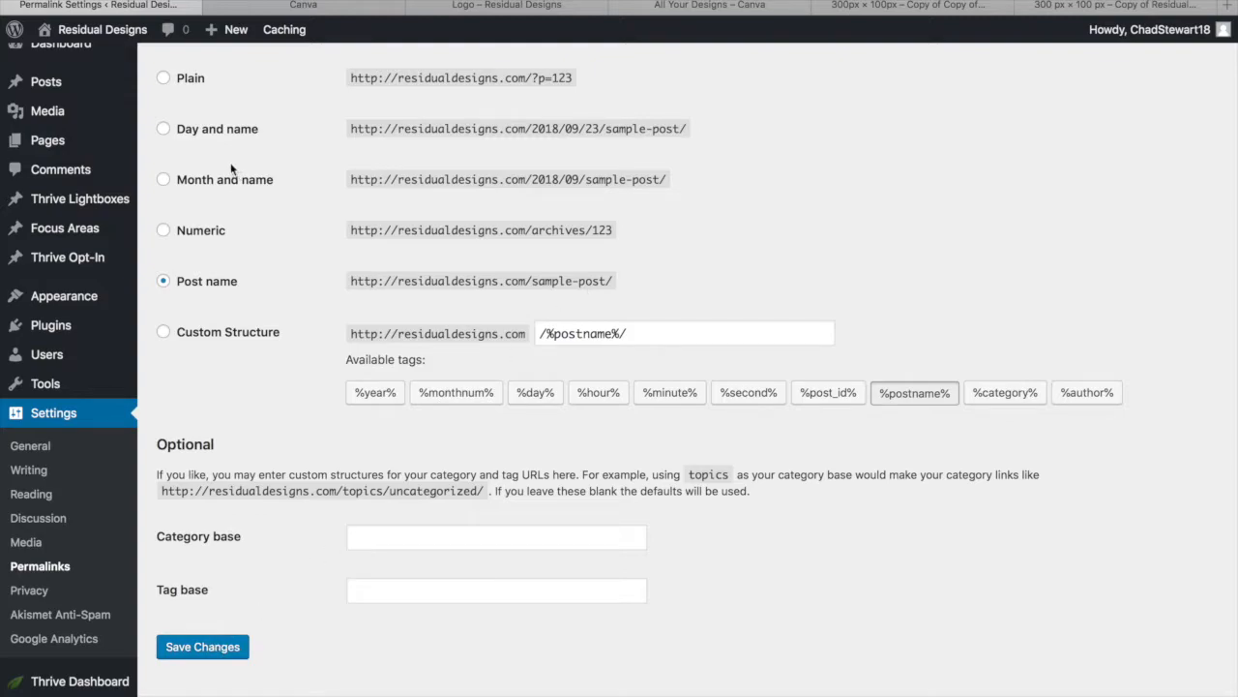
click(206, 657)
click(58, 68)
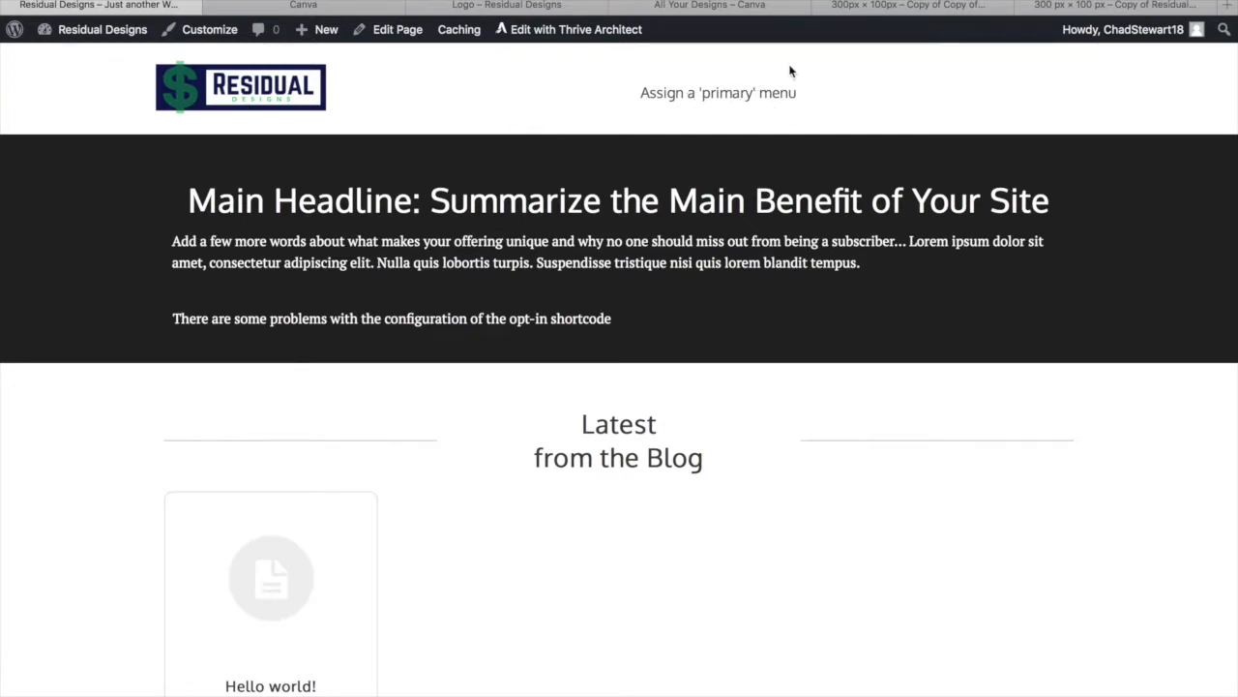
Publish a new page titled 'Contact' and launch Thrive Architect on it
mouse_move(92, 32)
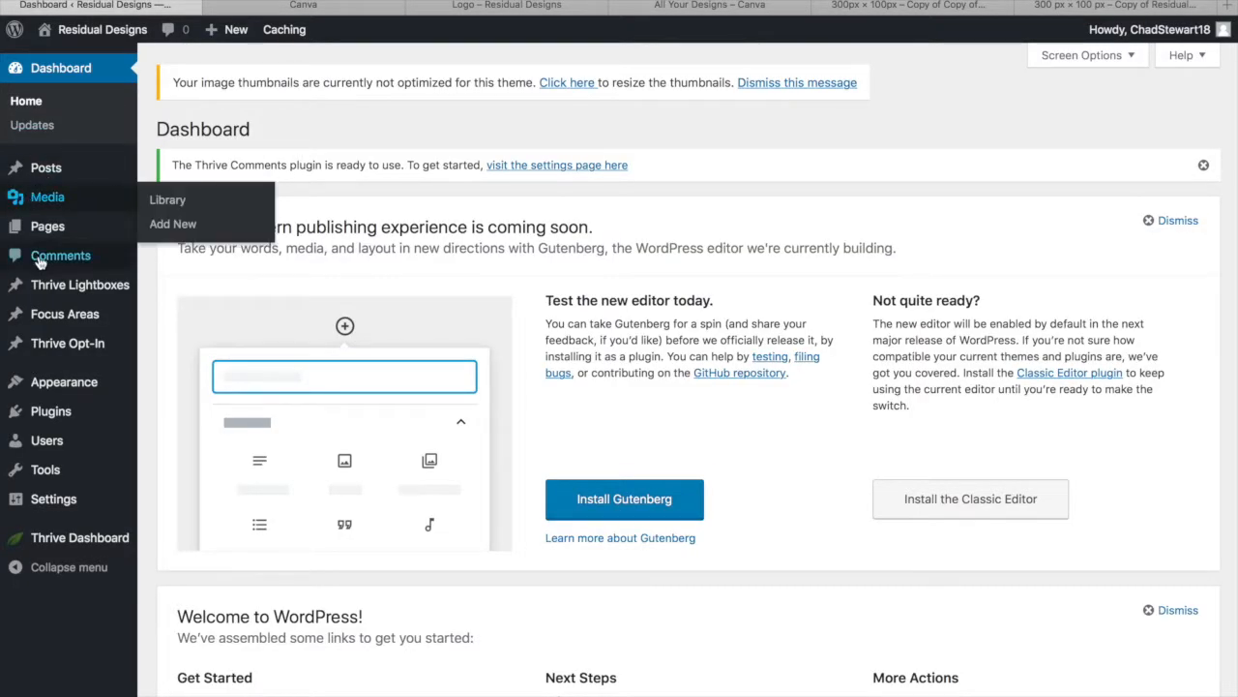
mouse_move(78, 226)
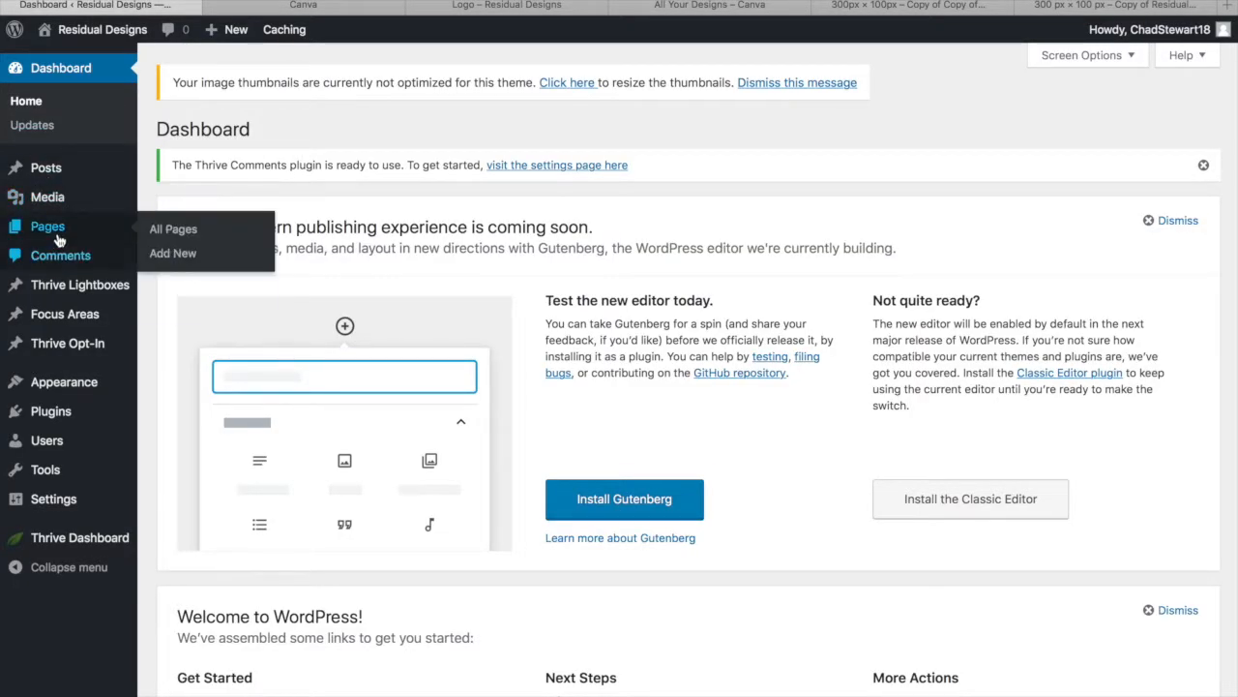
click(174, 253)
text(C)
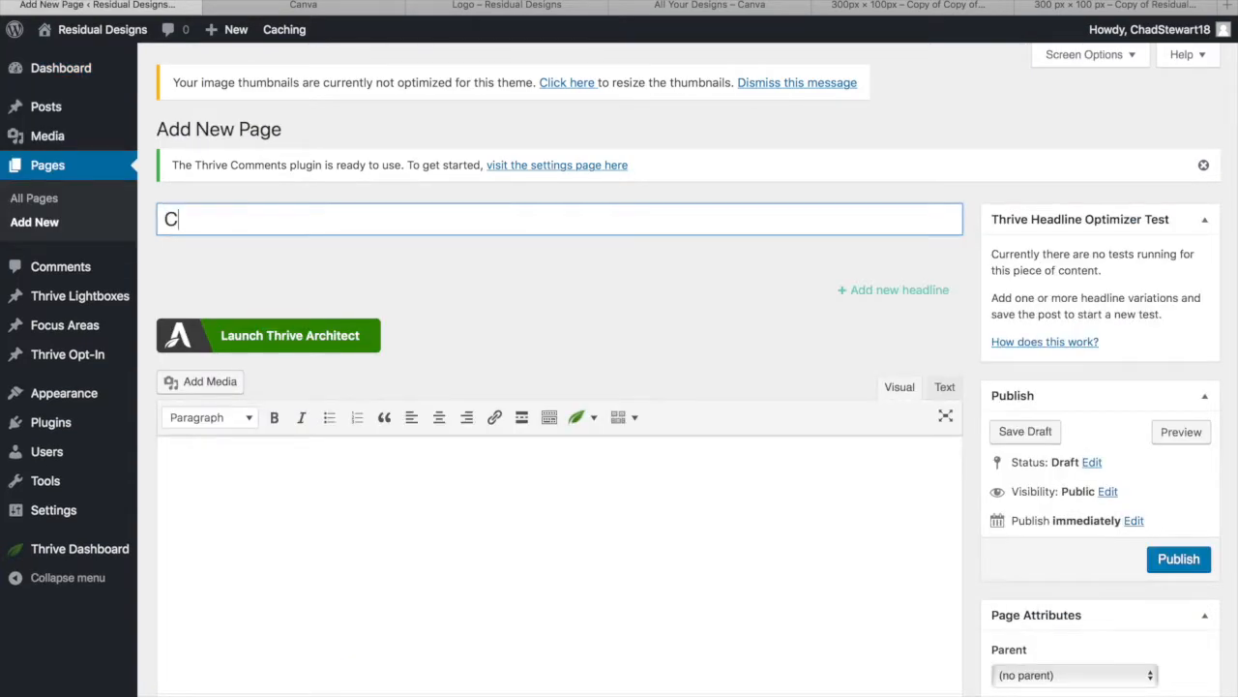
text(ontact)
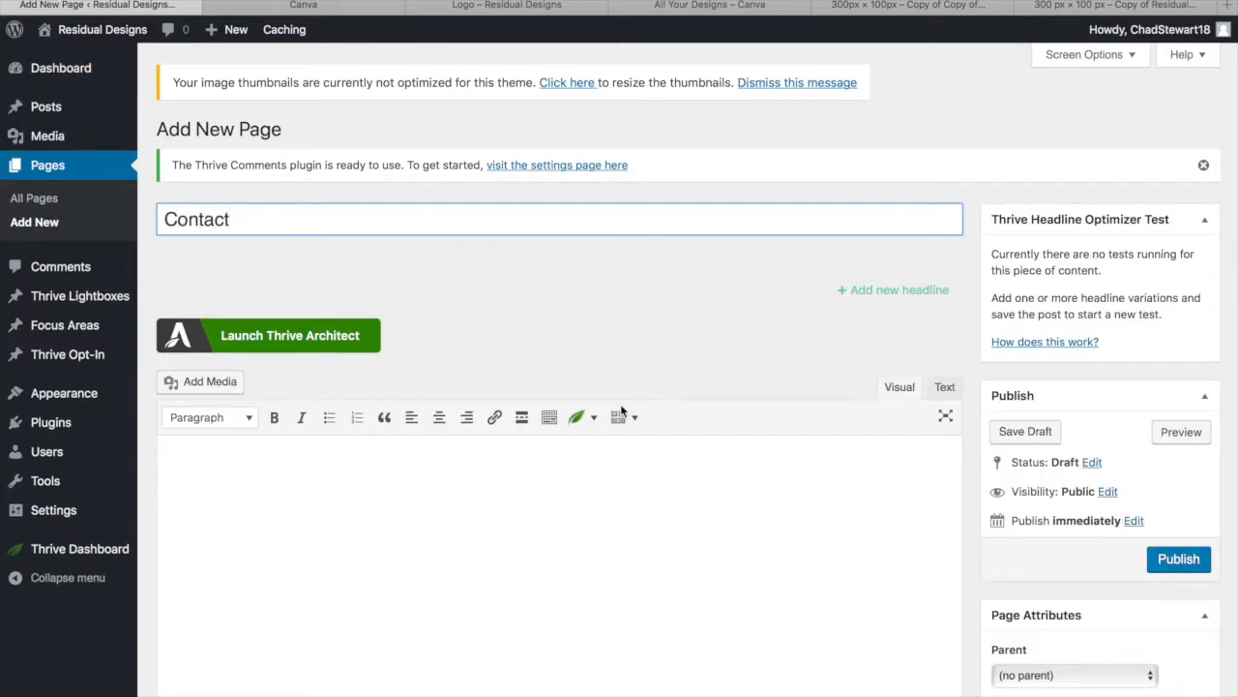
click(1183, 561)
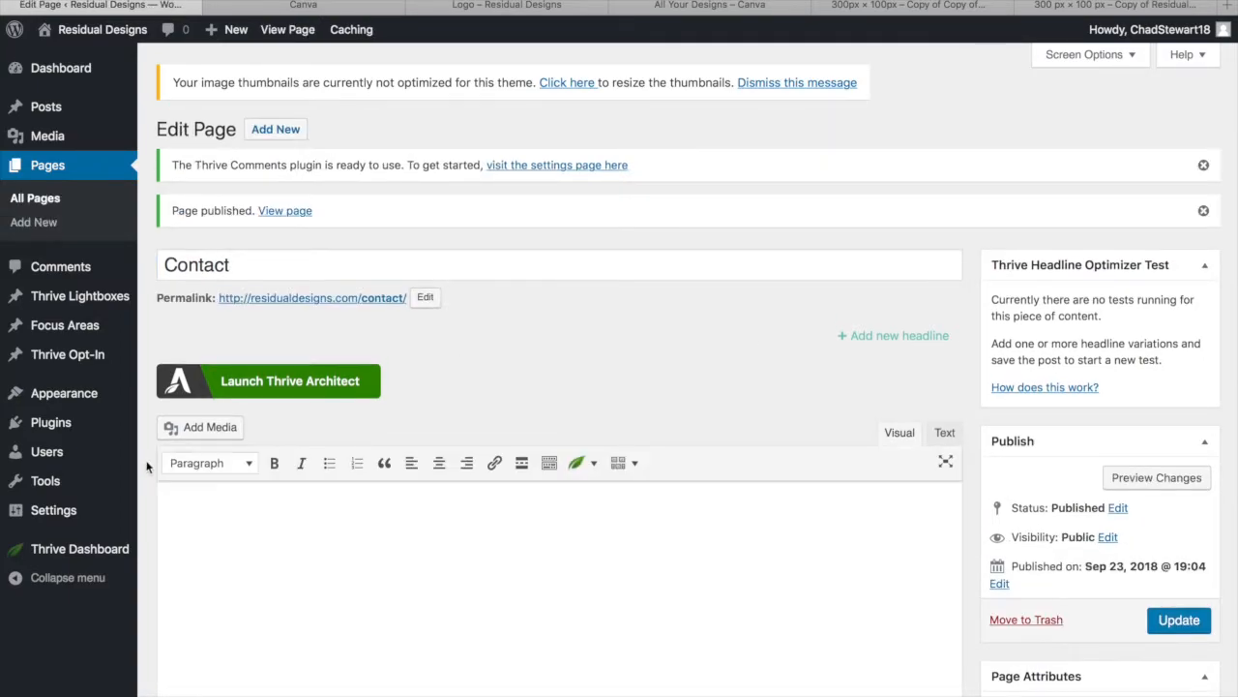
click(285, 384)
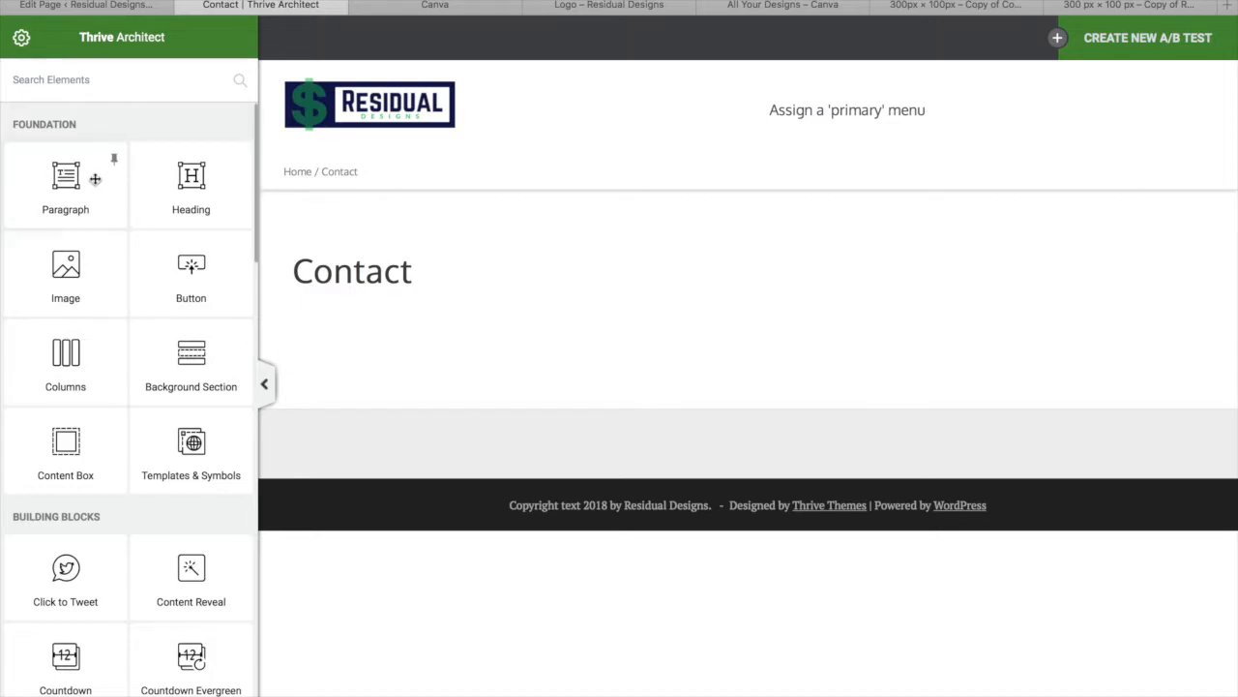
Place a contact form (First Name, Email Address, Message) below the Contact heading and save
scroll(96, 172, down, 10)
scroll(76, 511, up, 10)
scroll(110, 371, down, 10)
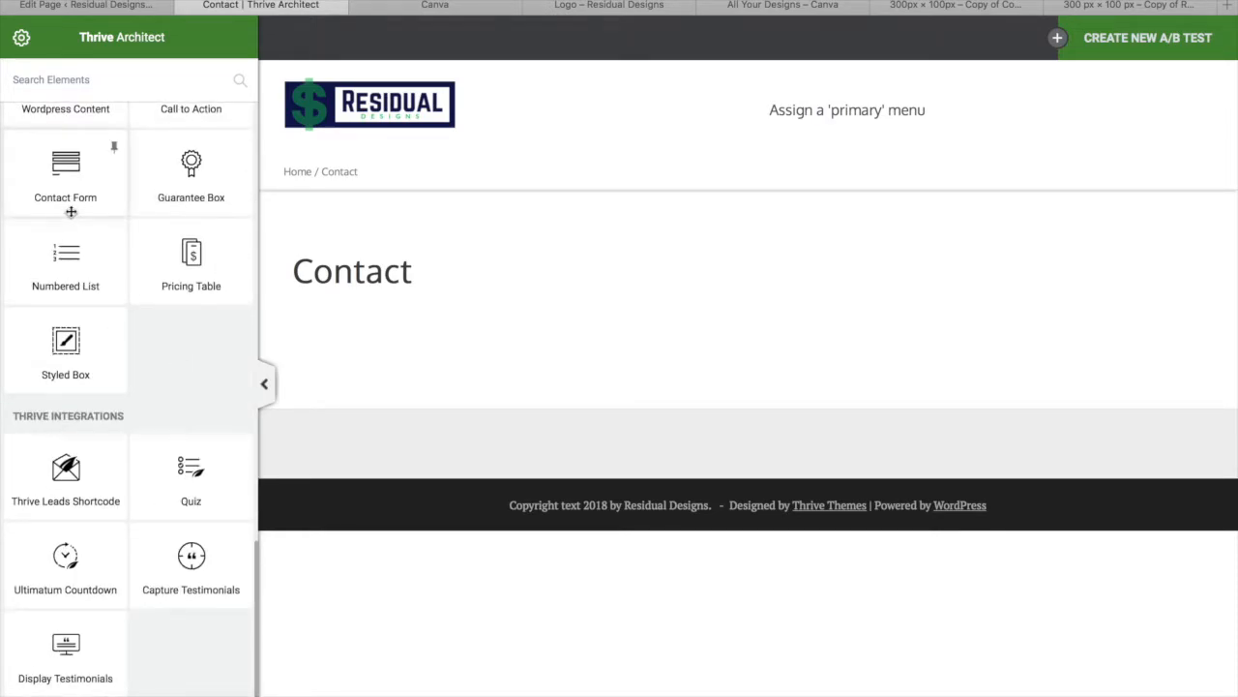
drag(71, 184, 552, 385)
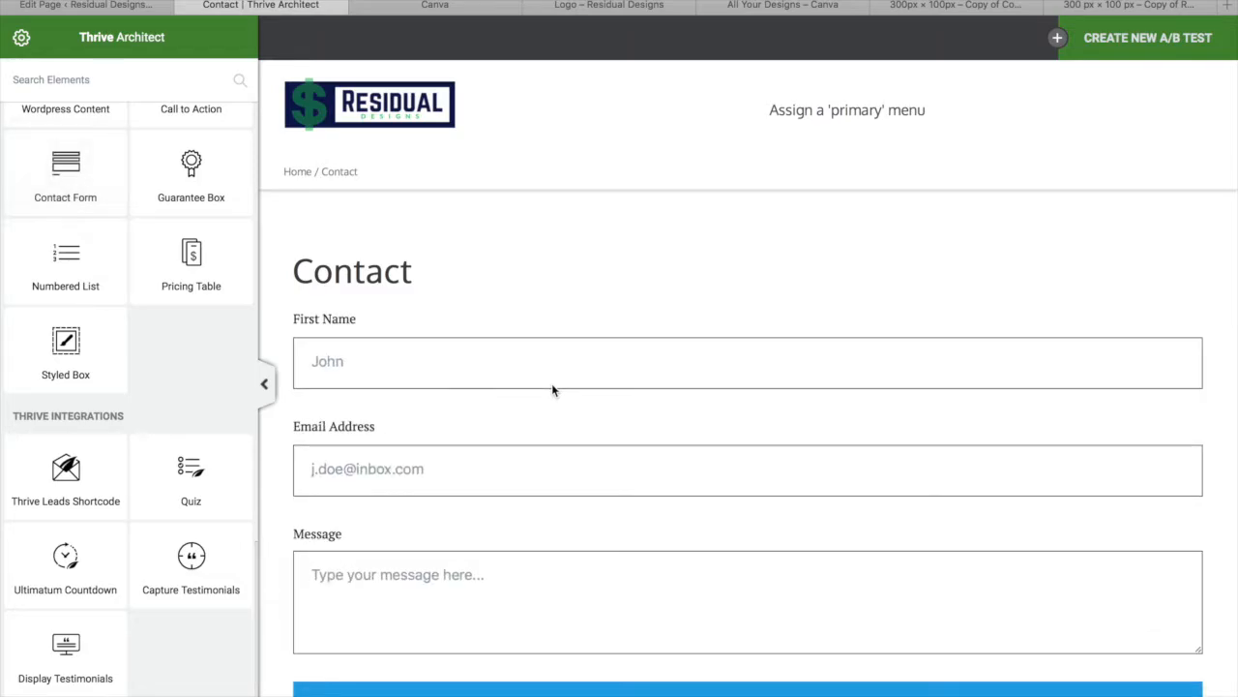
scroll(580, 500, down, 3)
scroll(583, 509, up, 2)
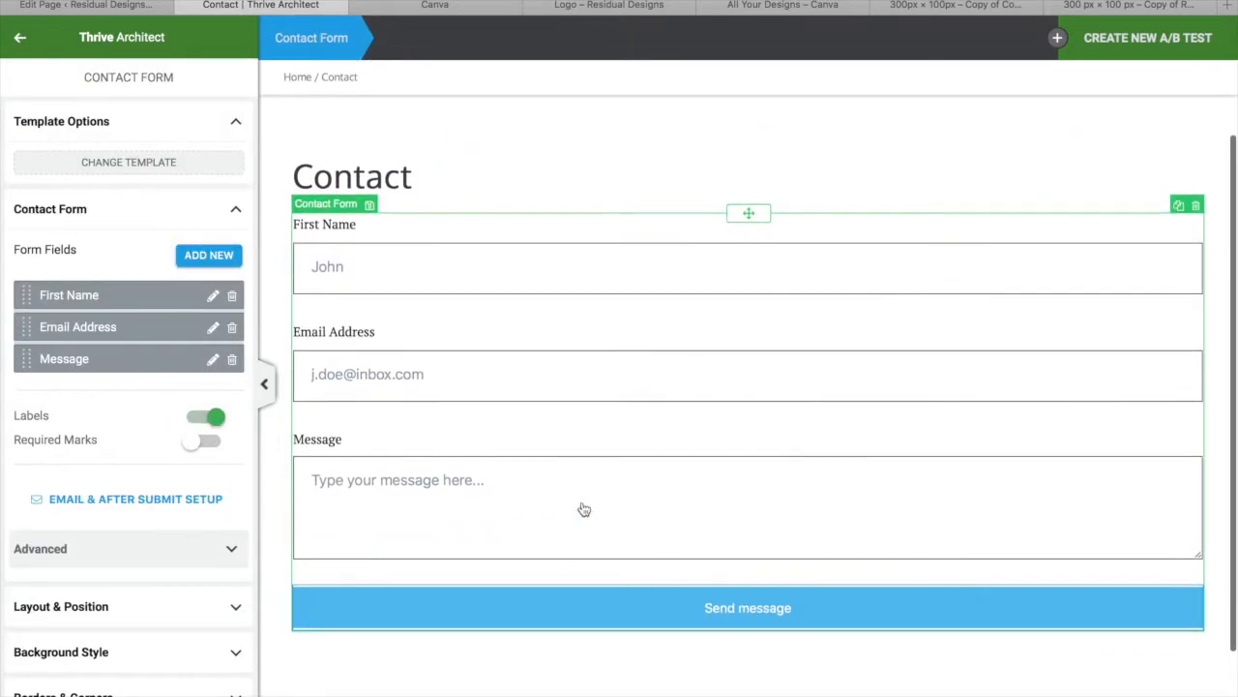
click(183, 694)
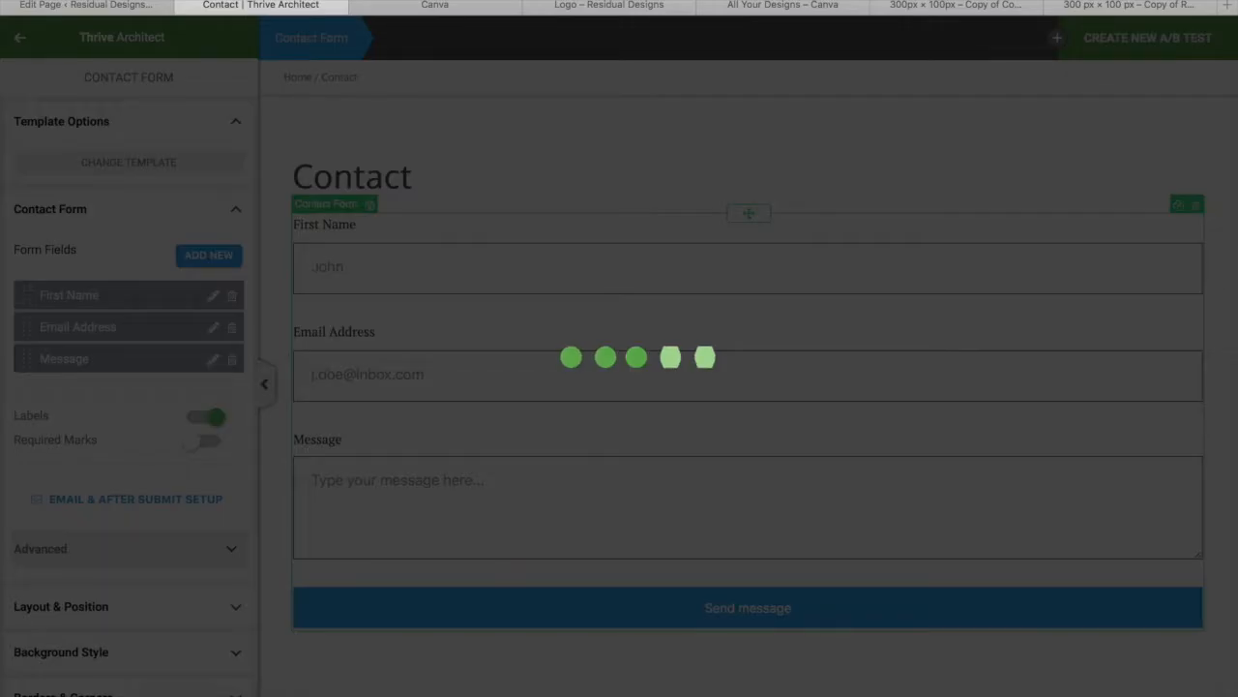
Preview the Contact page live and scroll through the form
scroll(528, 357, up, 2)
scroll(129, 542, down, 2)
click(20, 694)
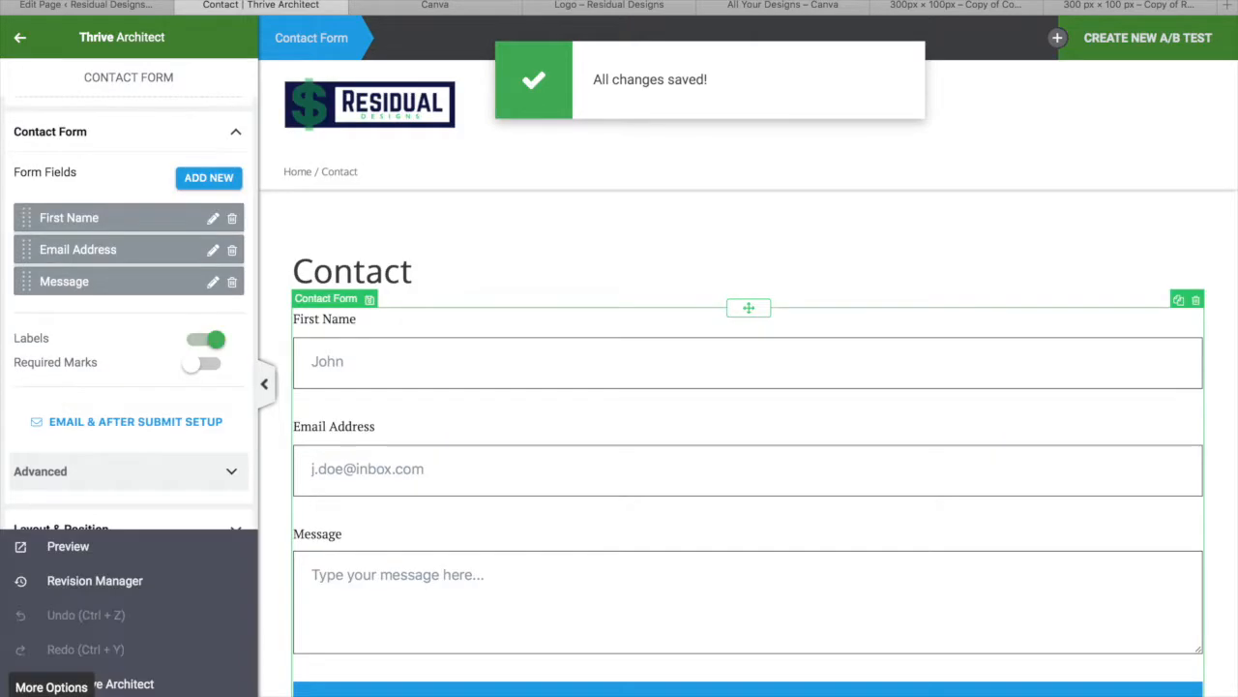
click(95, 554)
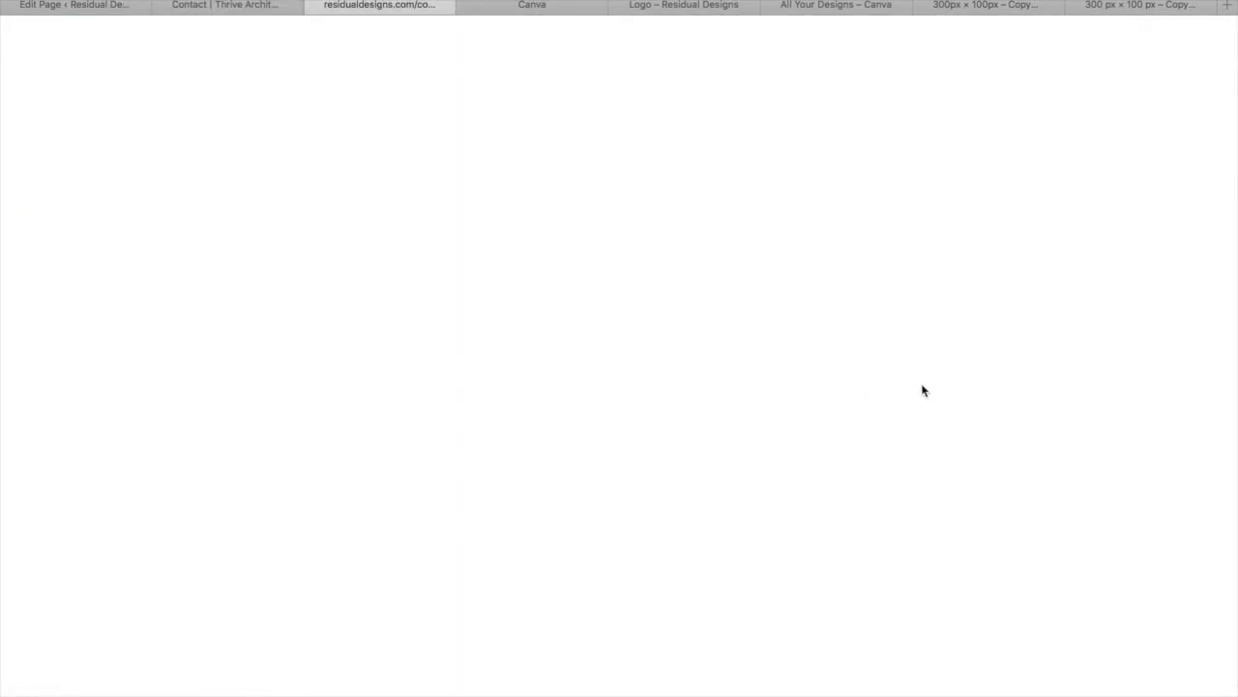
scroll(881, 487, down, 5)
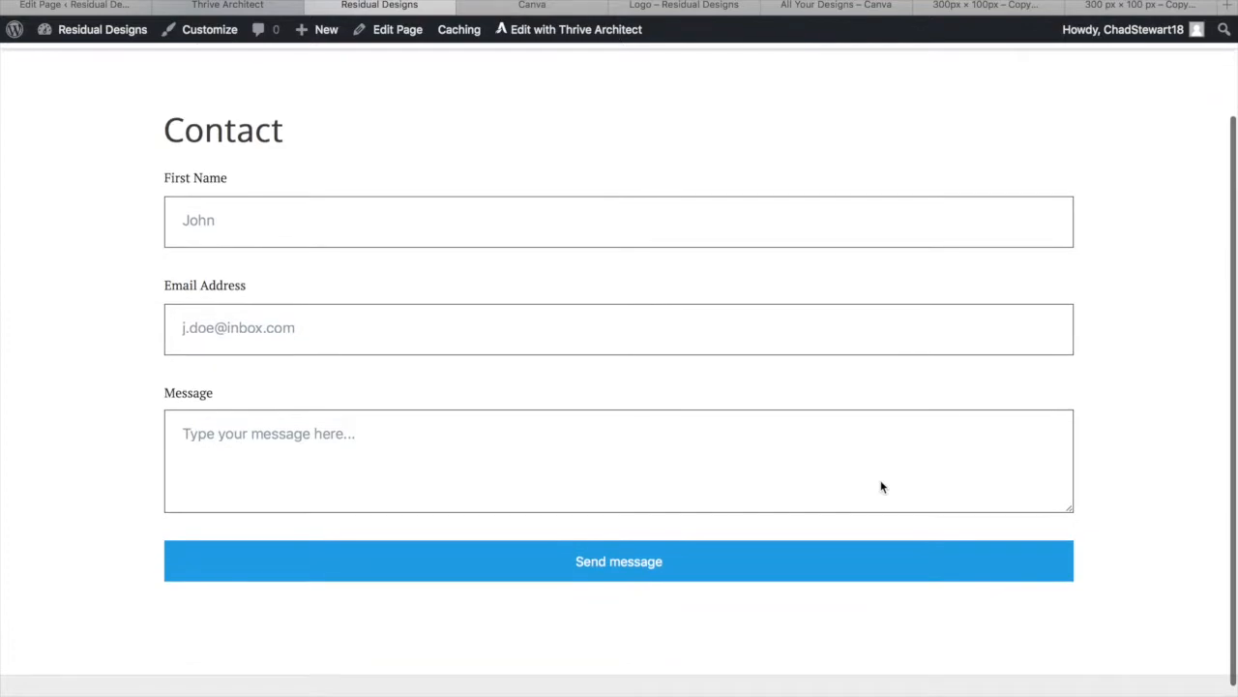
scroll(880, 487, up, 5)
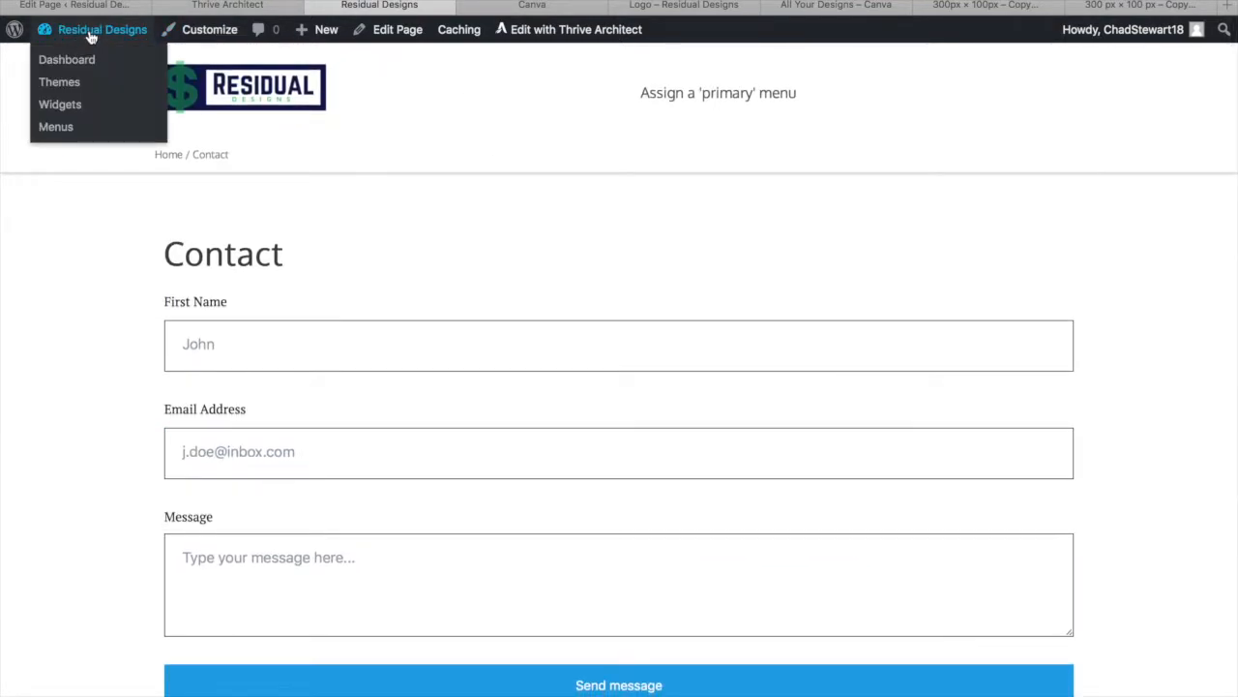
Publish a new page titled 'Blog'
mouse_move(329, 45)
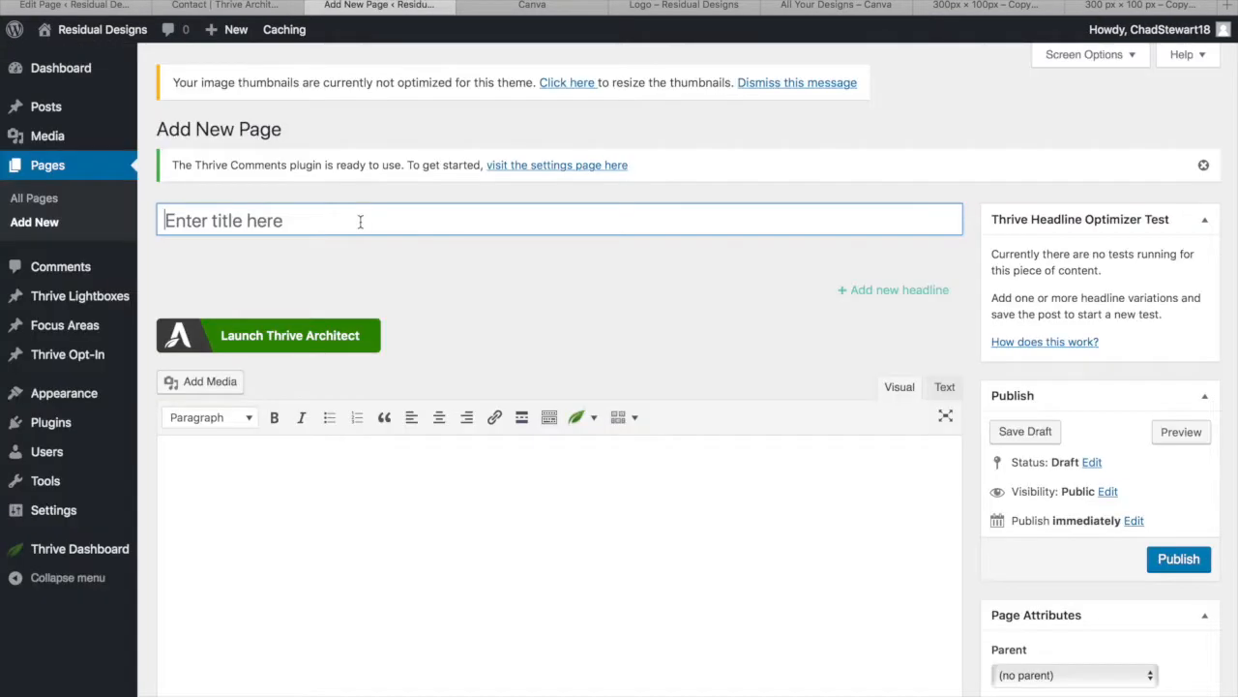
click(359, 221)
text(Blog)
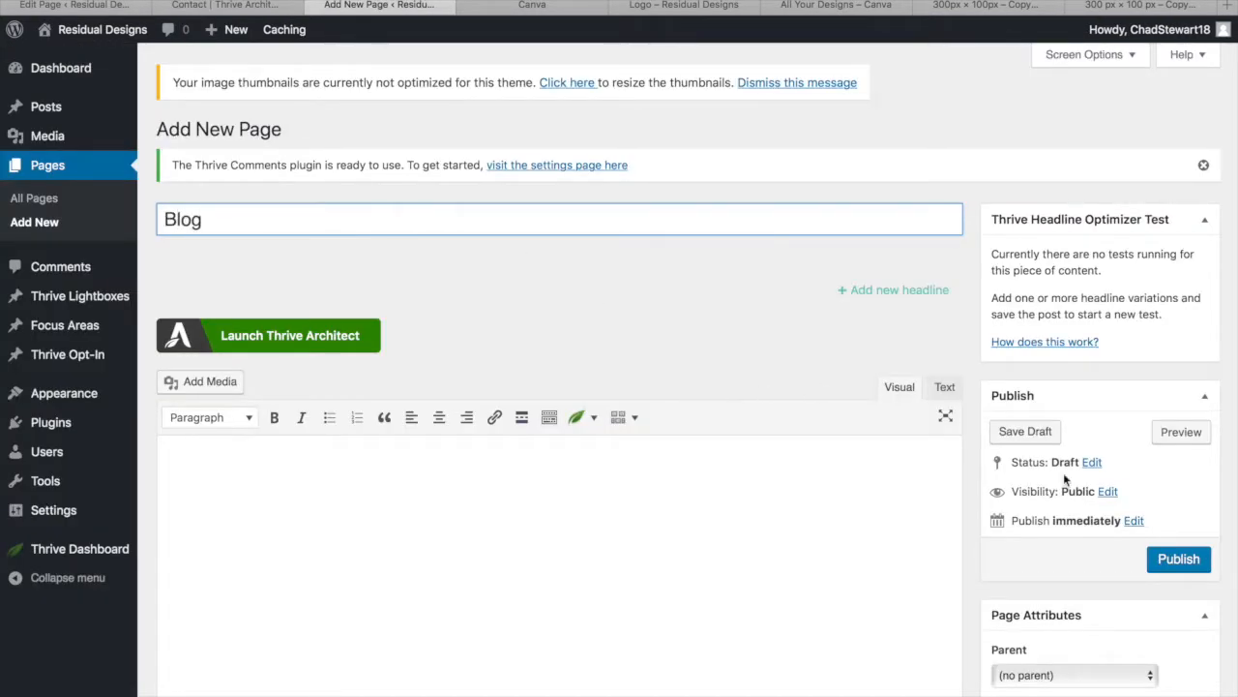
click(1179, 558)
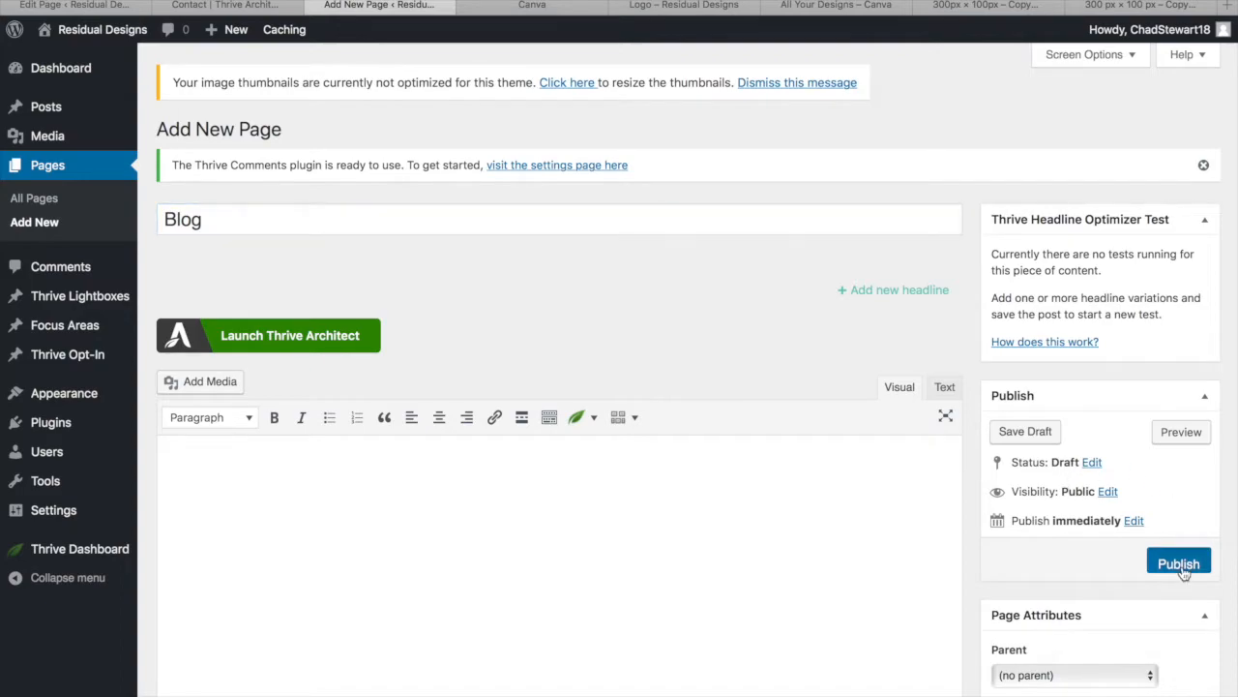
Add a new page titled 'About', then head to Appearance > Menus
mouse_move(228, 29)
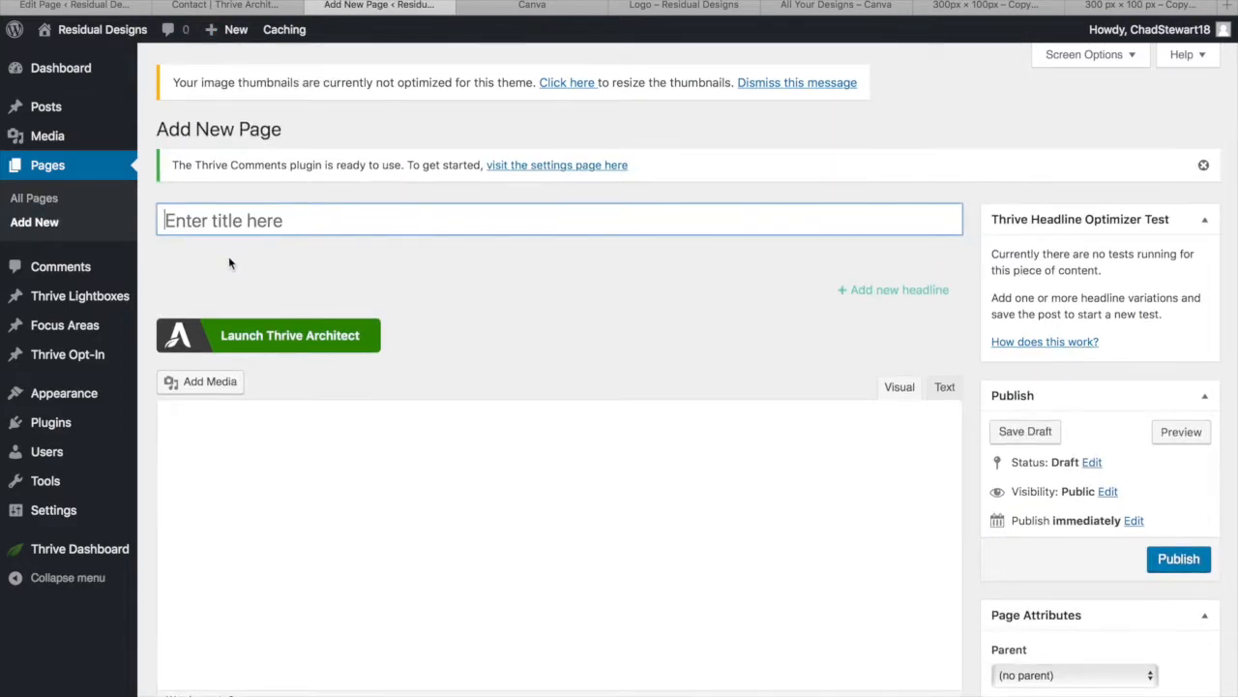
click(243, 222)
text(About)
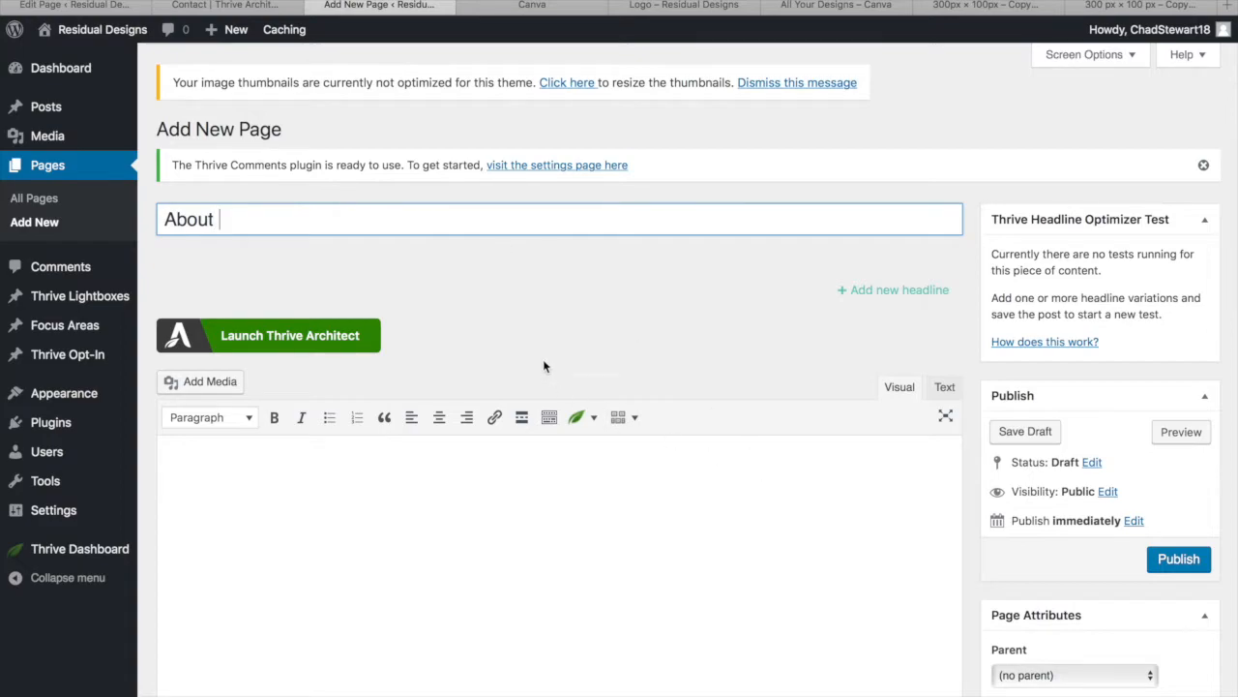
click(1183, 565)
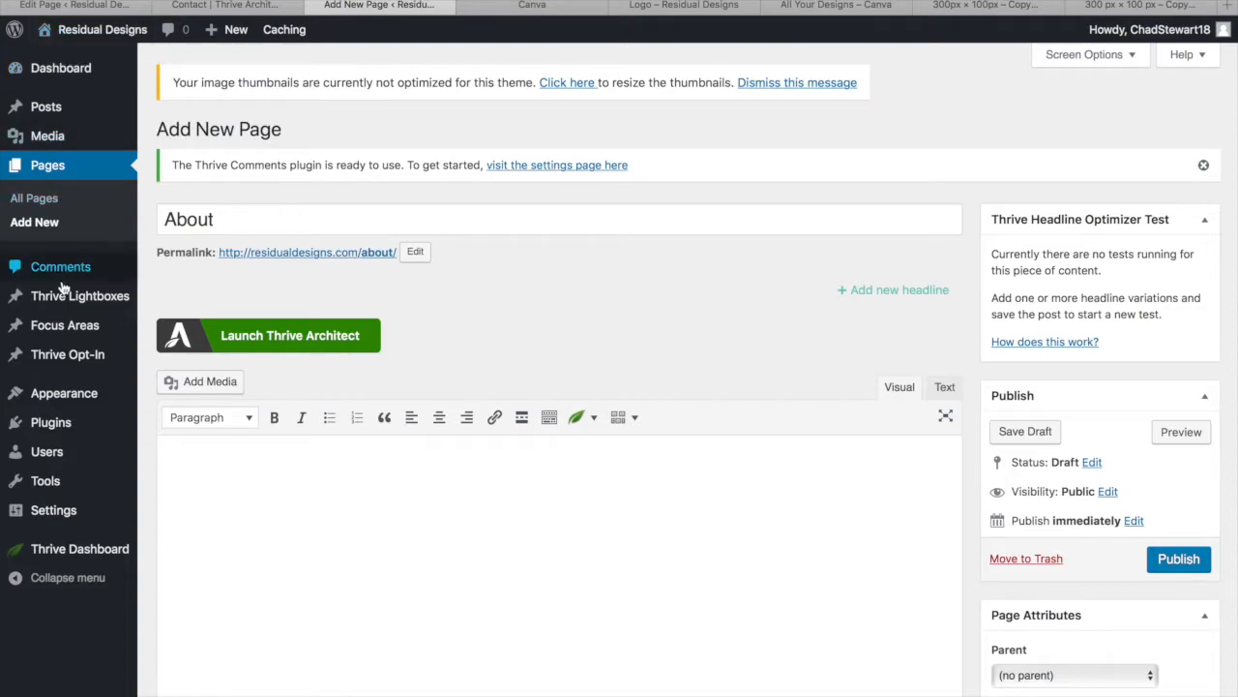
mouse_move(58, 394)
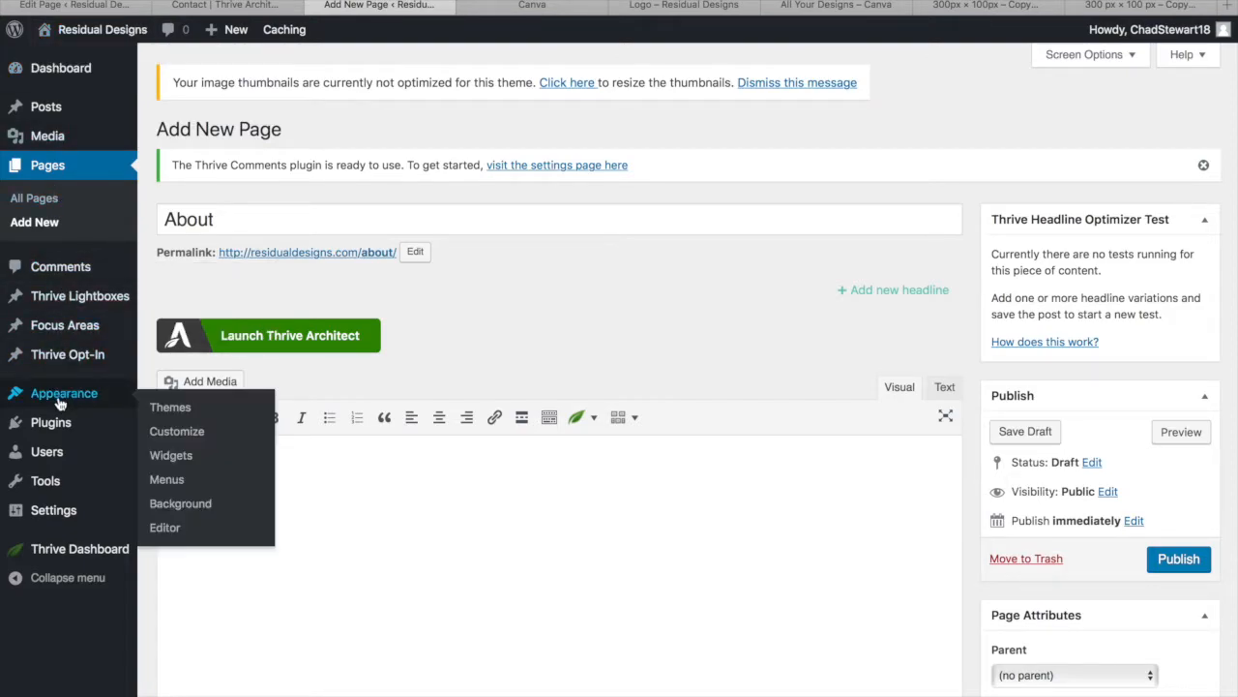
click(171, 489)
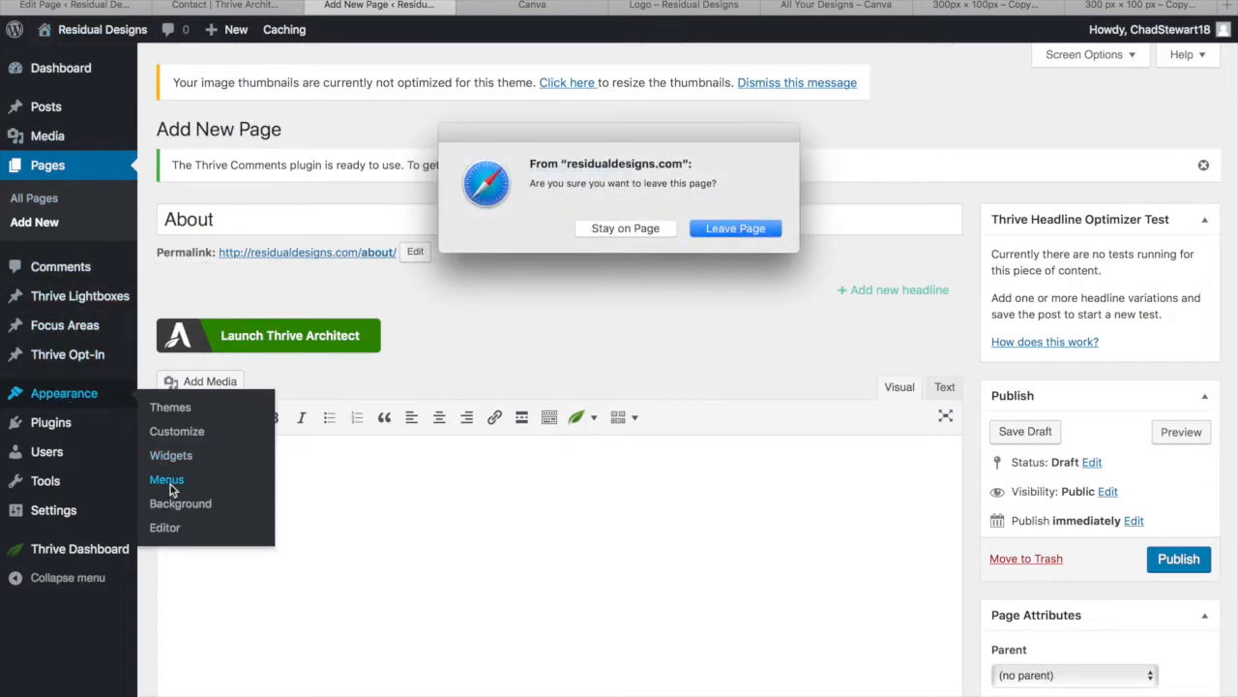
Leave the page editor and create a new menu named 'main'
click(735, 228)
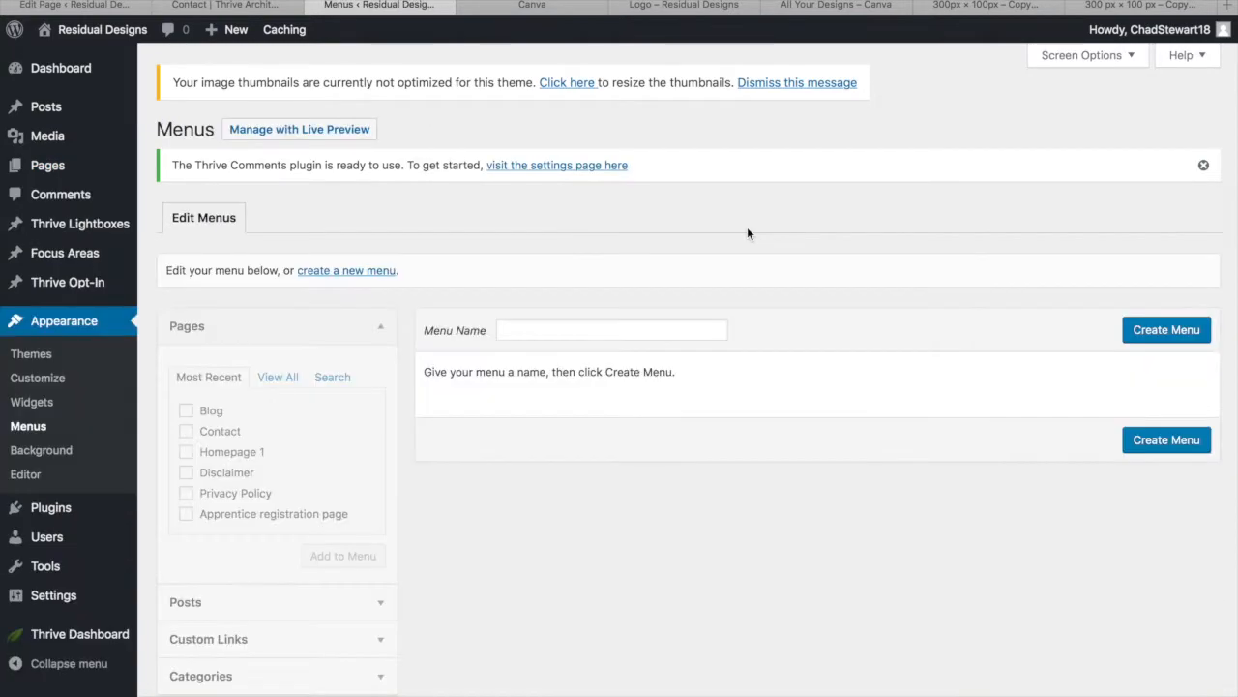
scroll(672, 517, down, 1)
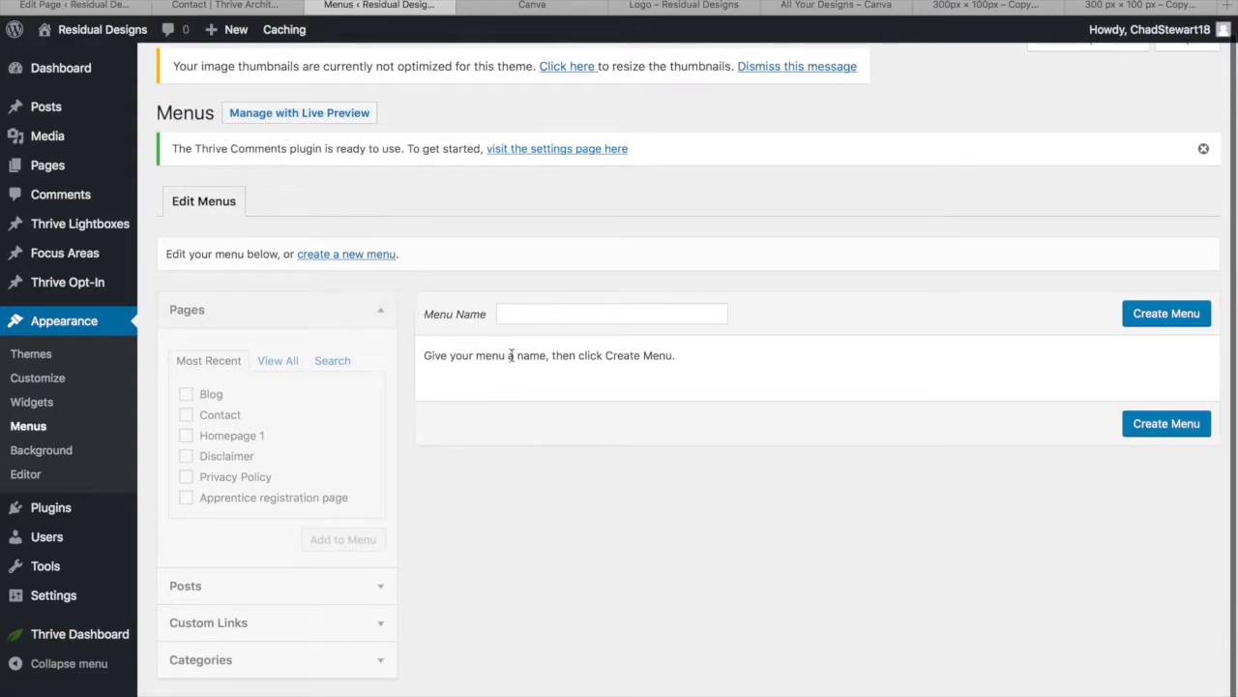
click(548, 315)
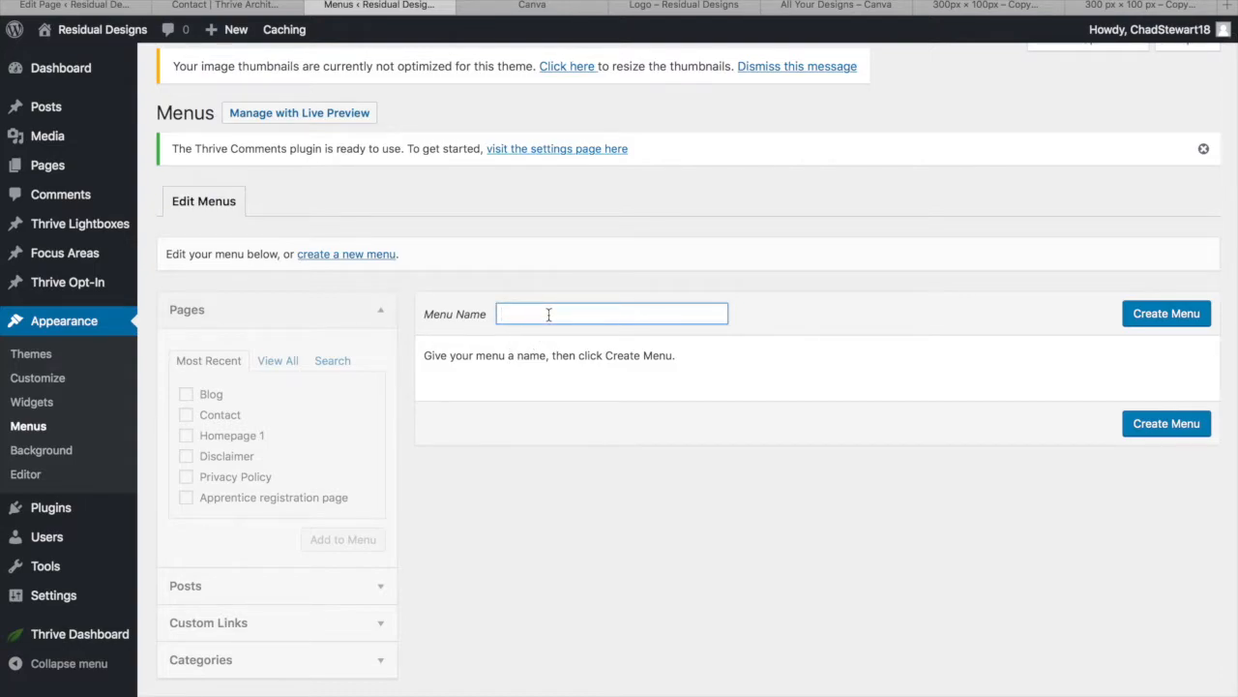
text(main)
click(1171, 315)
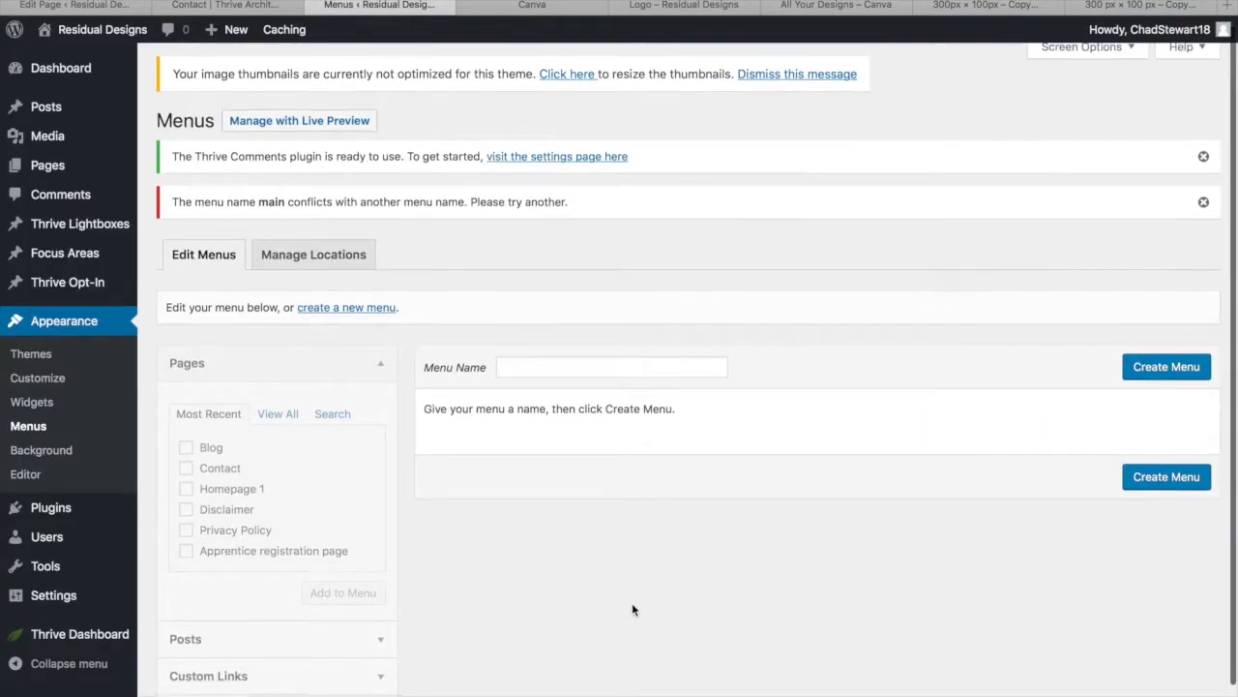
Create another empty menu, this time named 'test'
scroll(632, 607, down, 1)
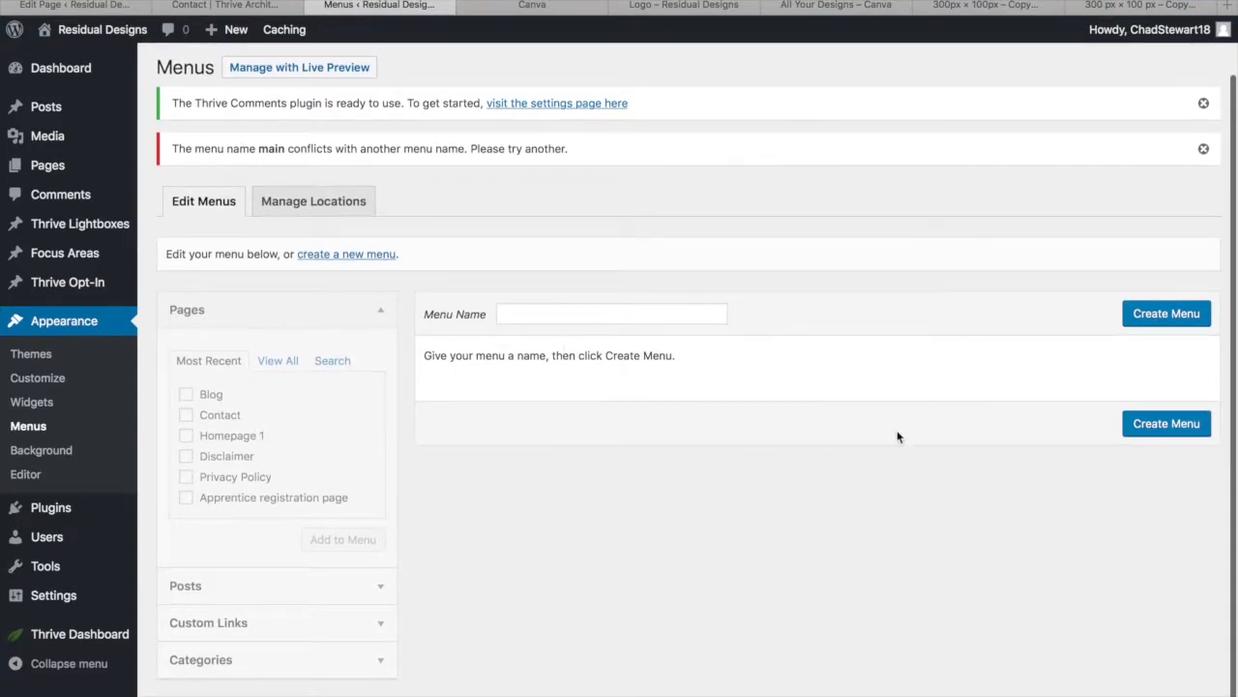
click(1161, 320)
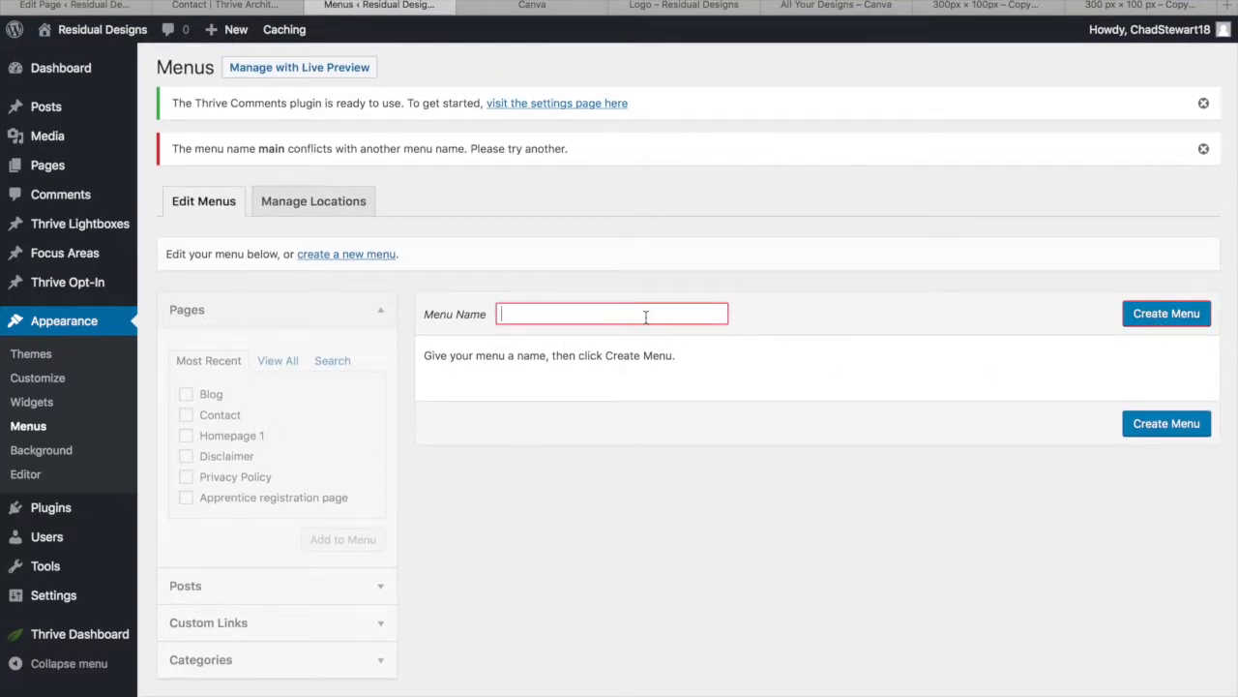
text(ma)
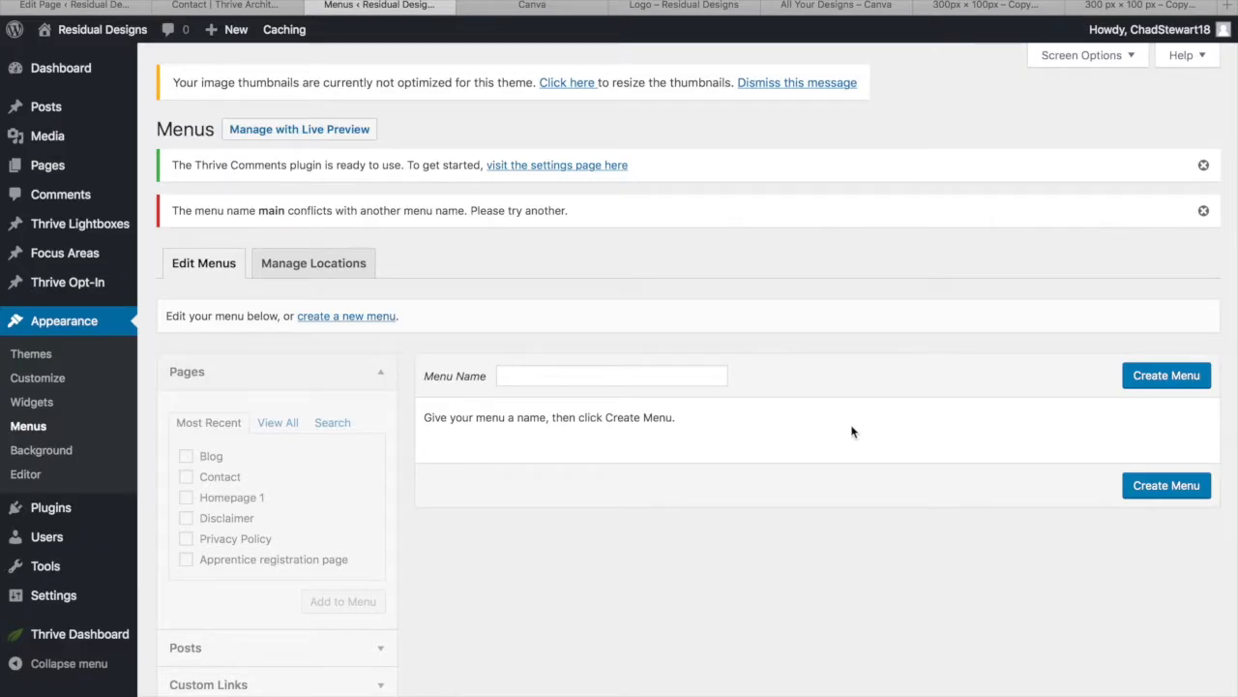
scroll(764, 510, down, 1)
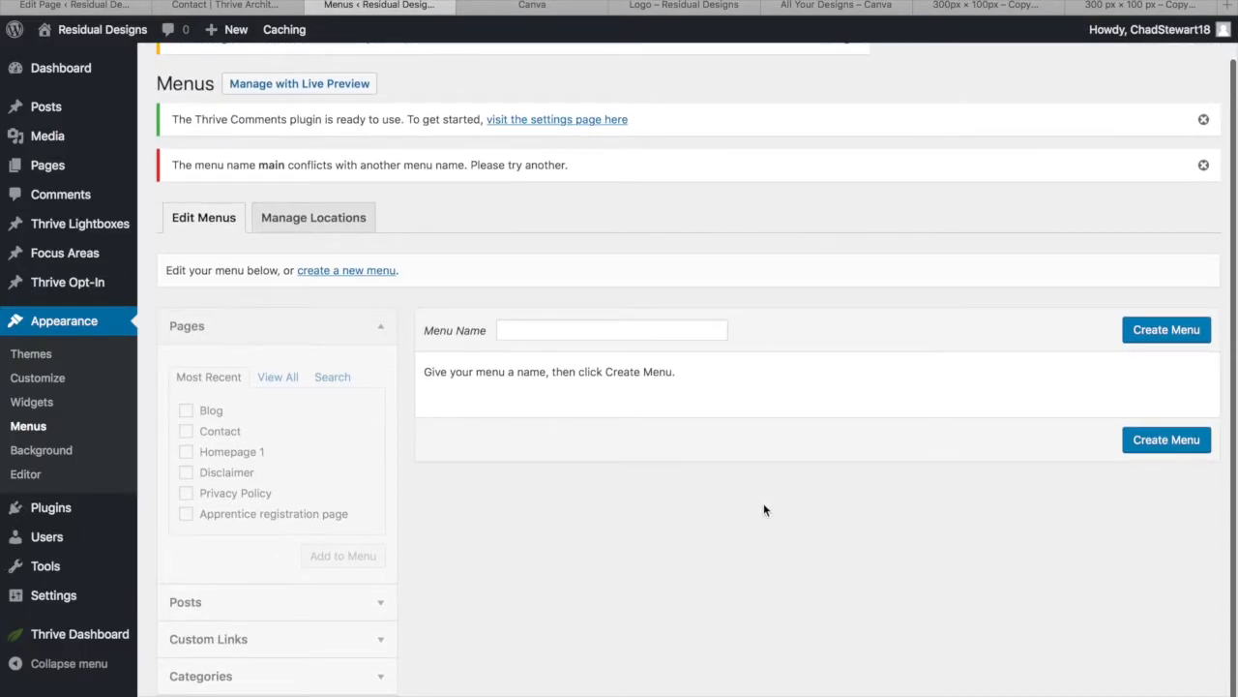
click(345, 271)
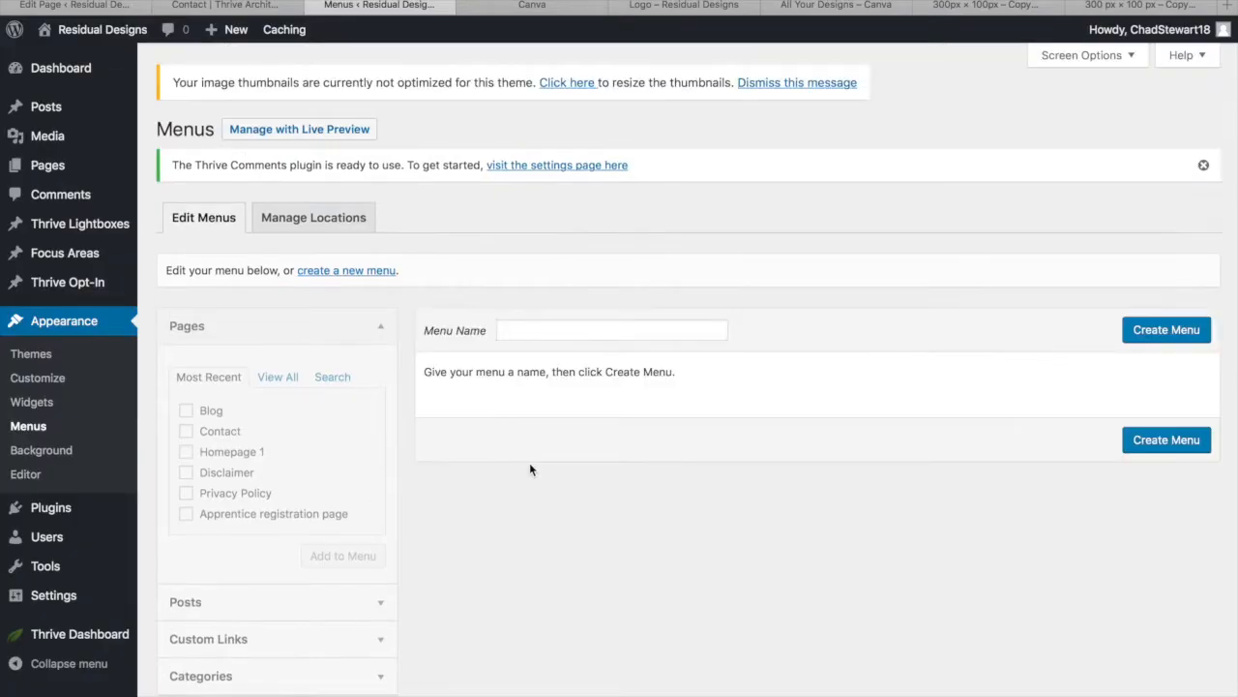
text(test)
click(1152, 326)
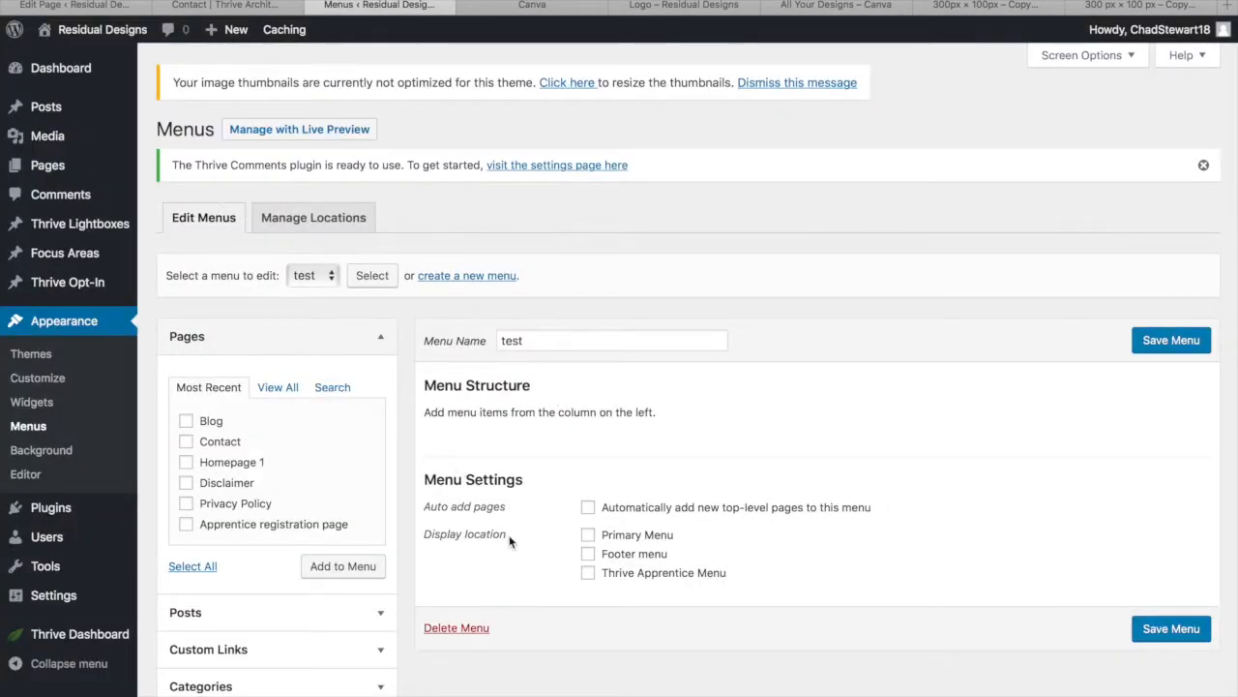
Make test the Primary Menu, add Blog and Contact, and move Contact above Blog
scroll(511, 540, down, 1)
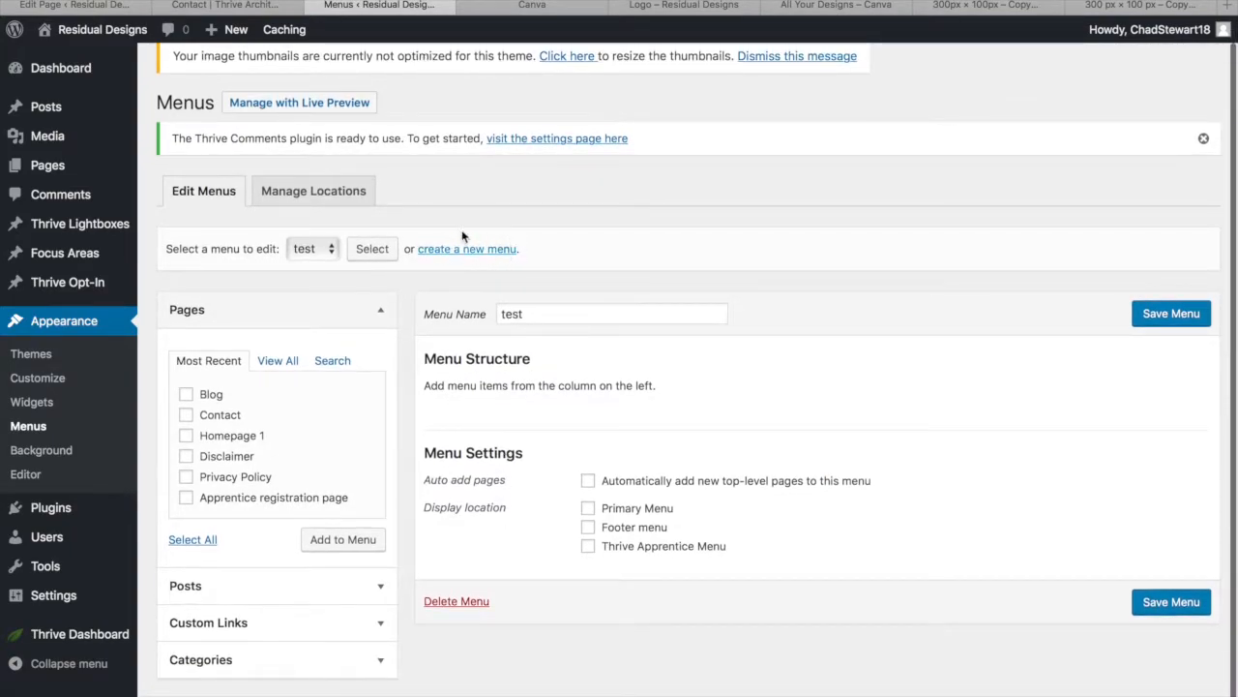
click(588, 508)
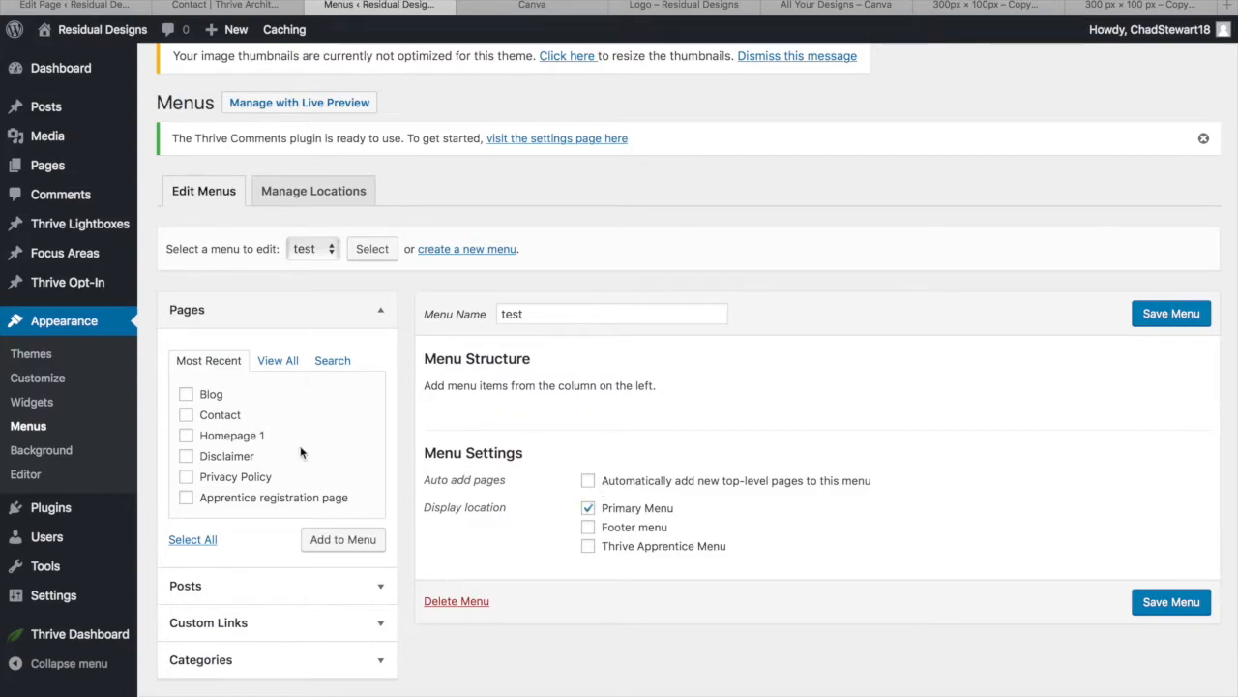
click(186, 395)
scroll(238, 498, down, 1)
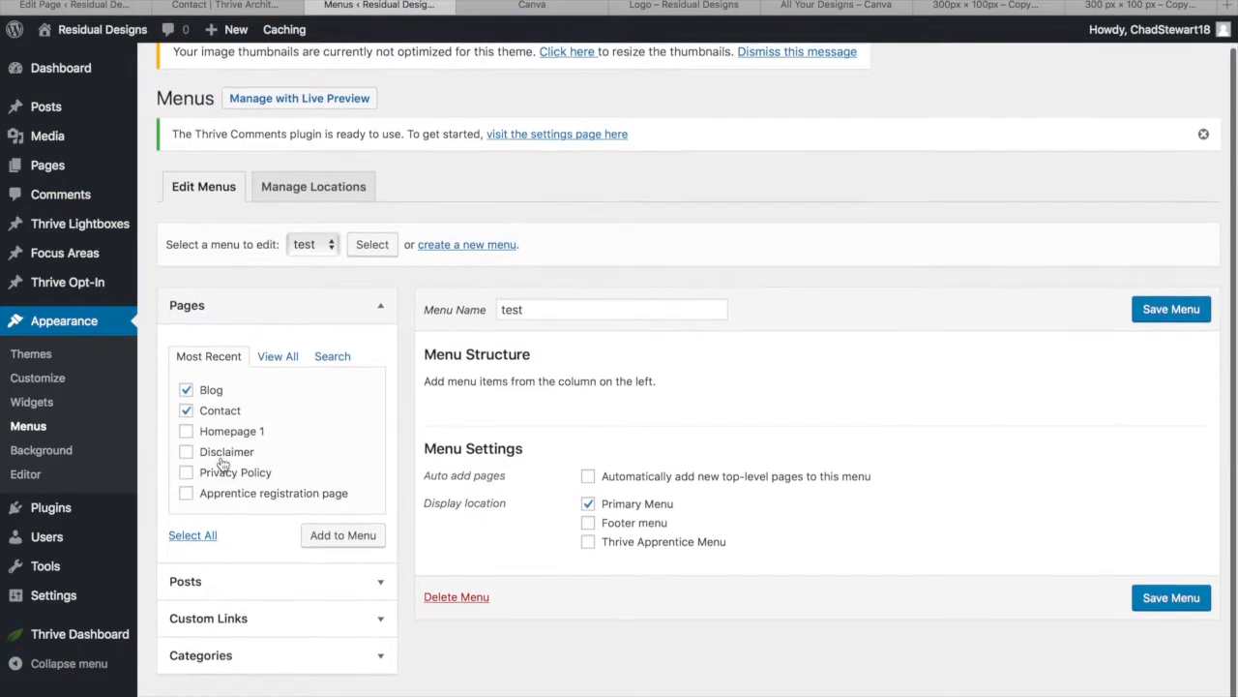
click(345, 549)
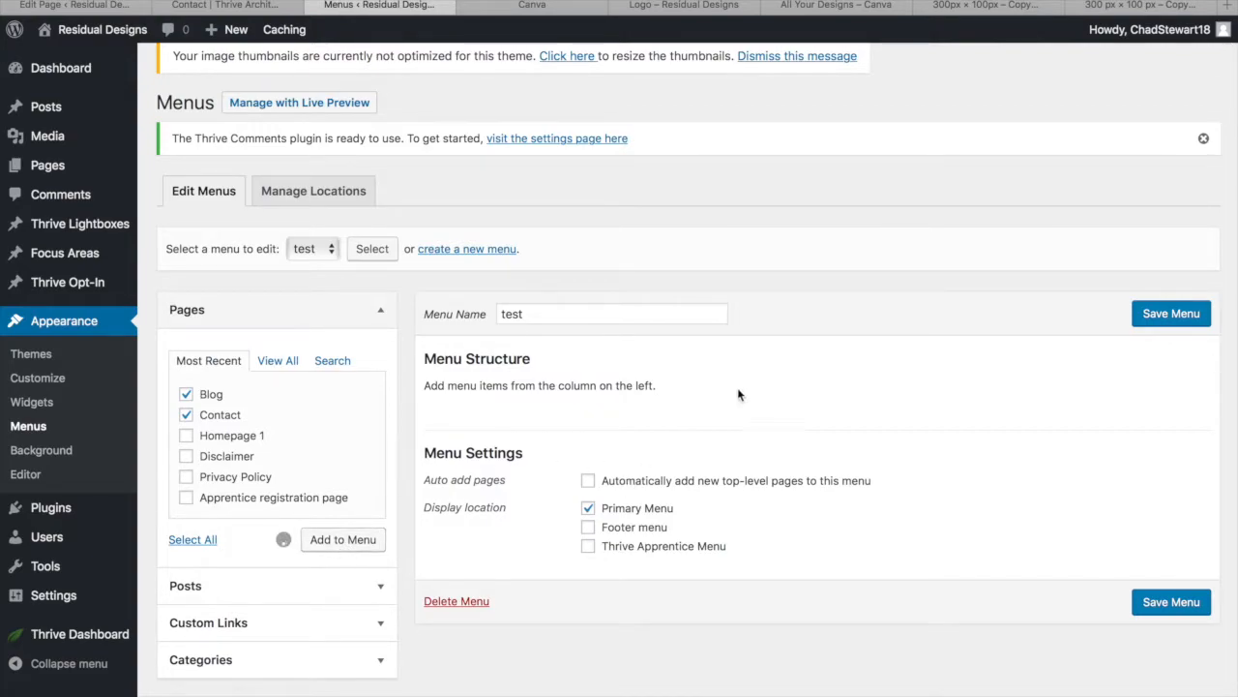
drag(660, 475, 722, 418)
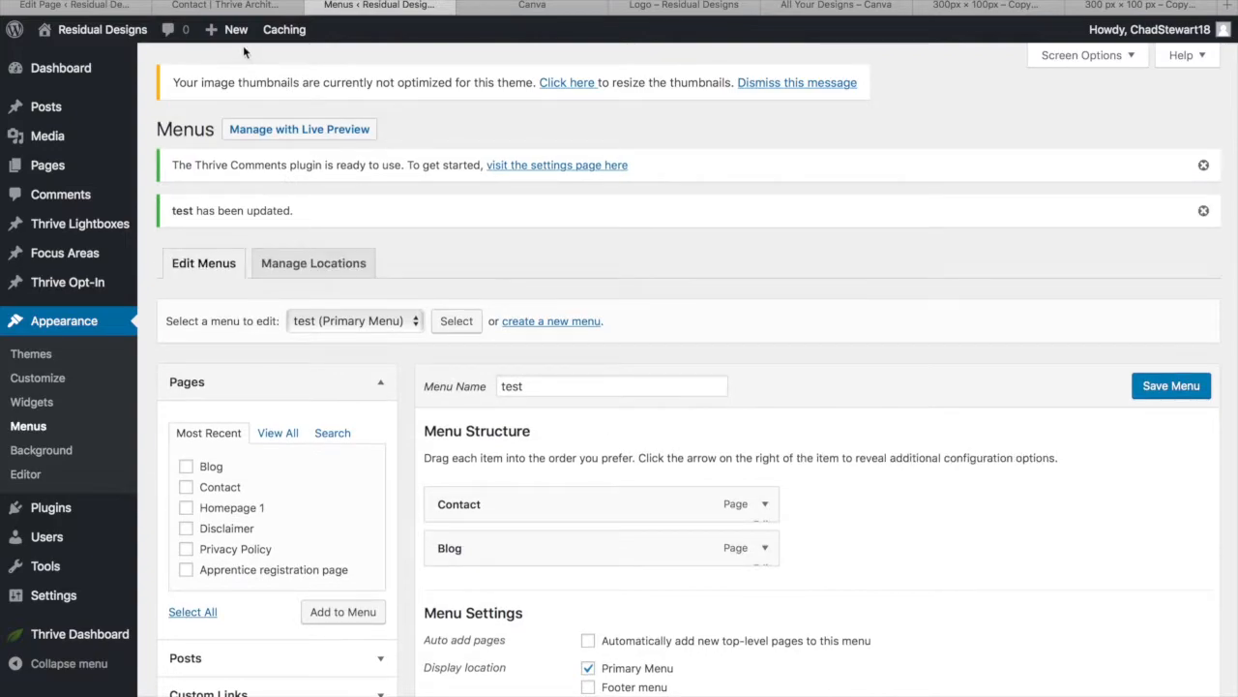
mouse_move(235, 31)
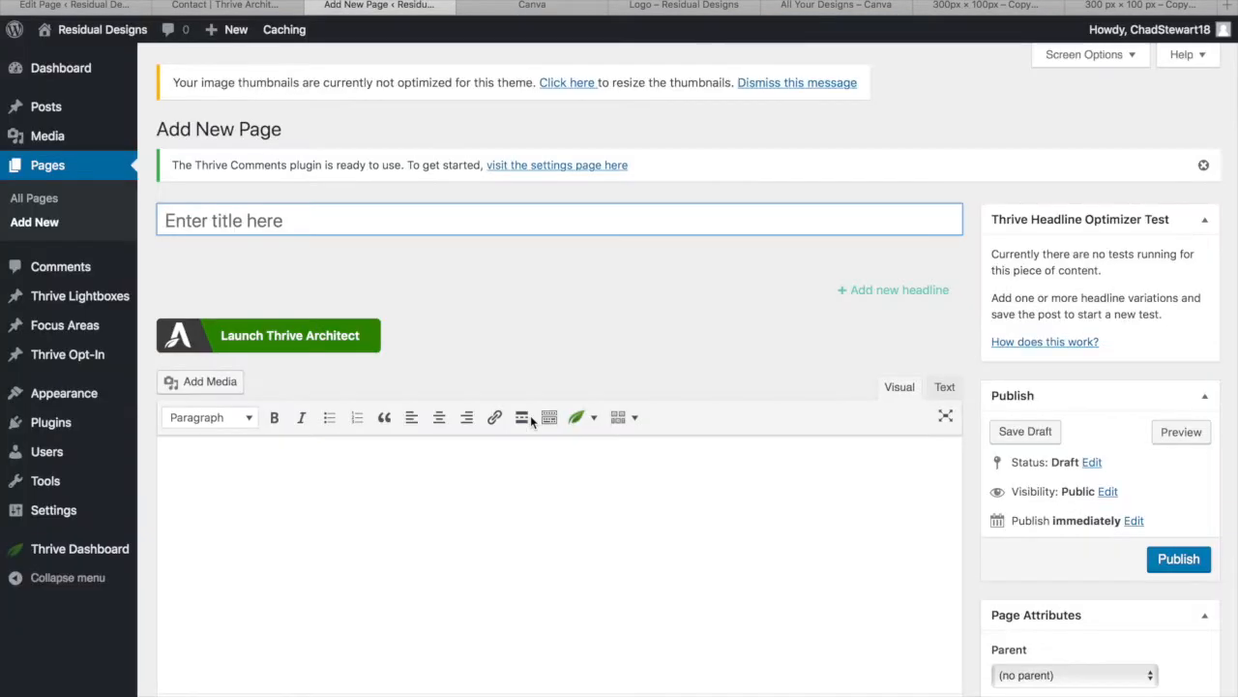
Publish a new page titled 'About Us', then head to Appearance > Menus
text(About Us)
click(1180, 562)
mouse_move(105, 36)
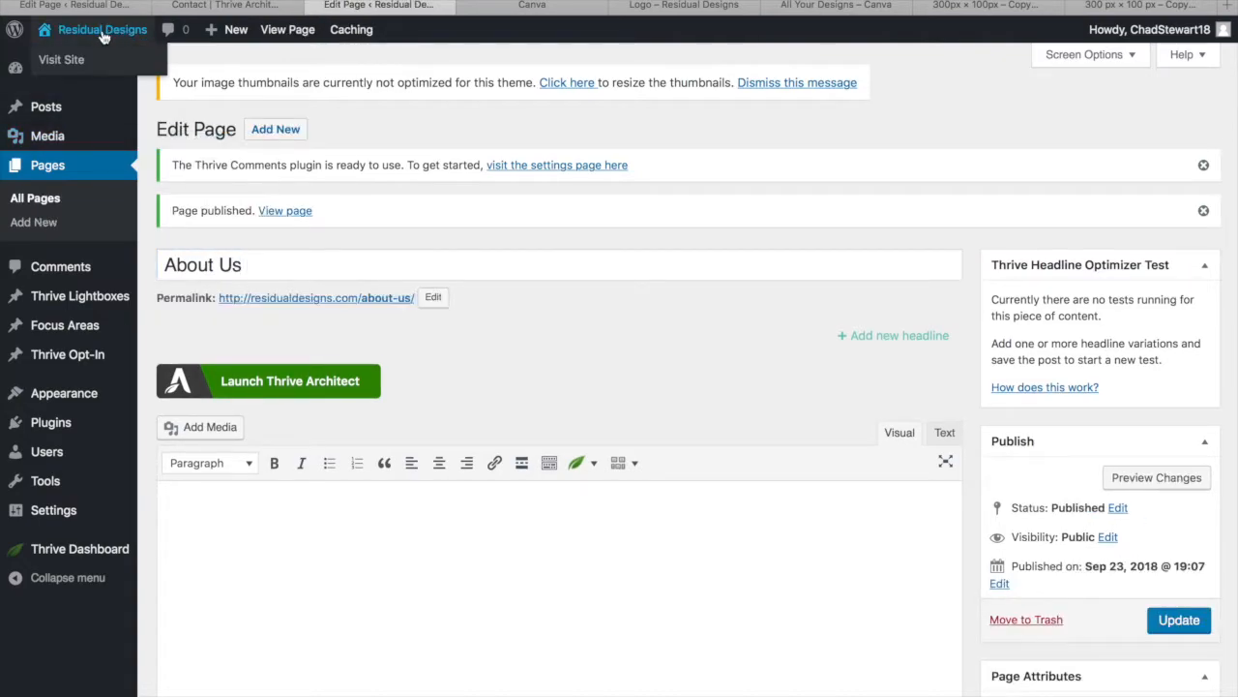
mouse_move(74, 404)
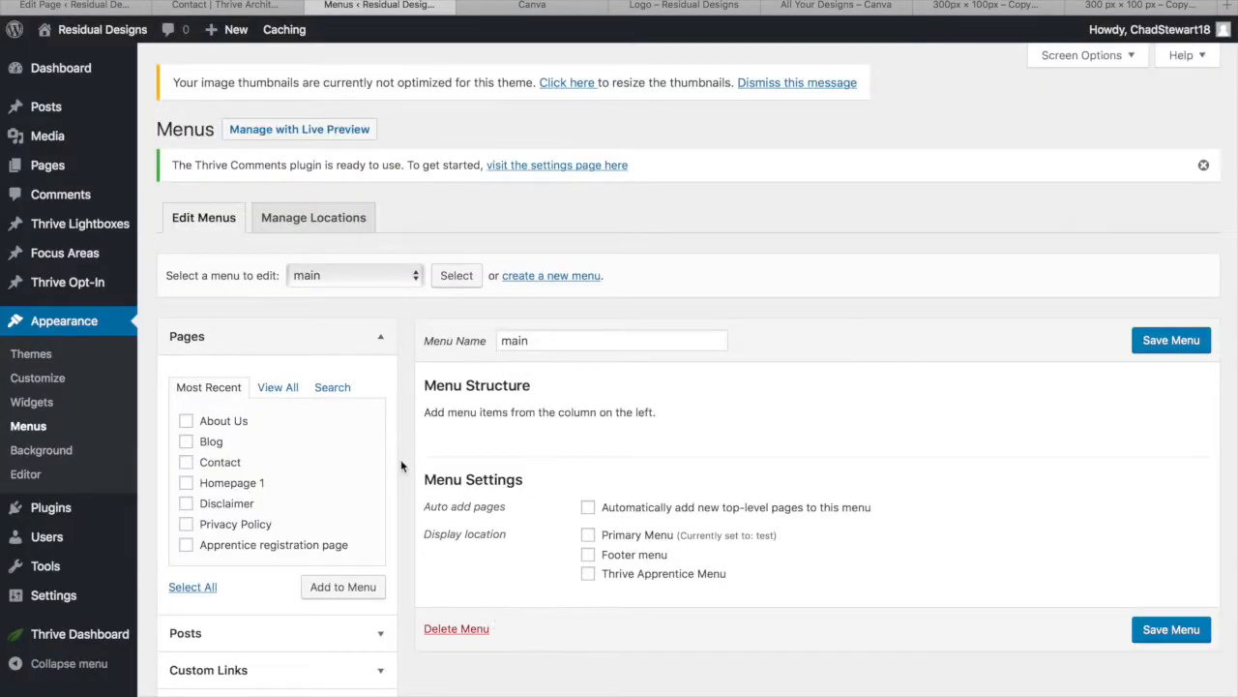
Add About Us to the main menu, then switch to editing the test menu
click(186, 421)
click(338, 587)
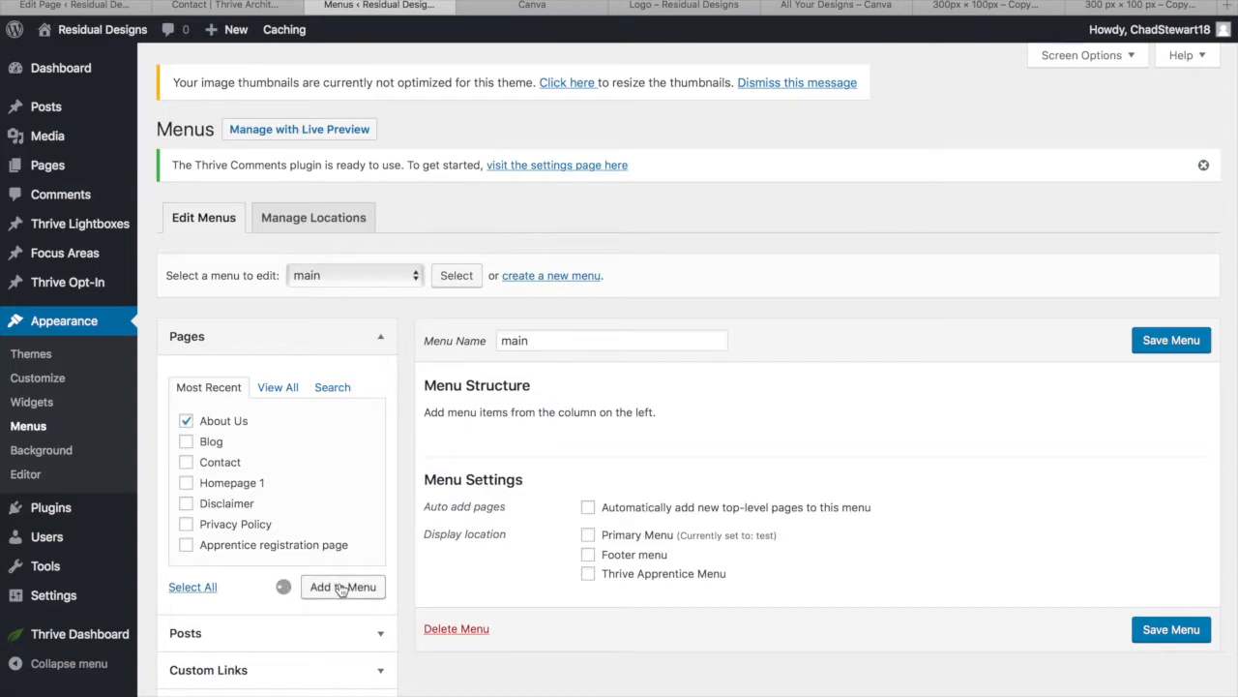
scroll(496, 411, down, 1)
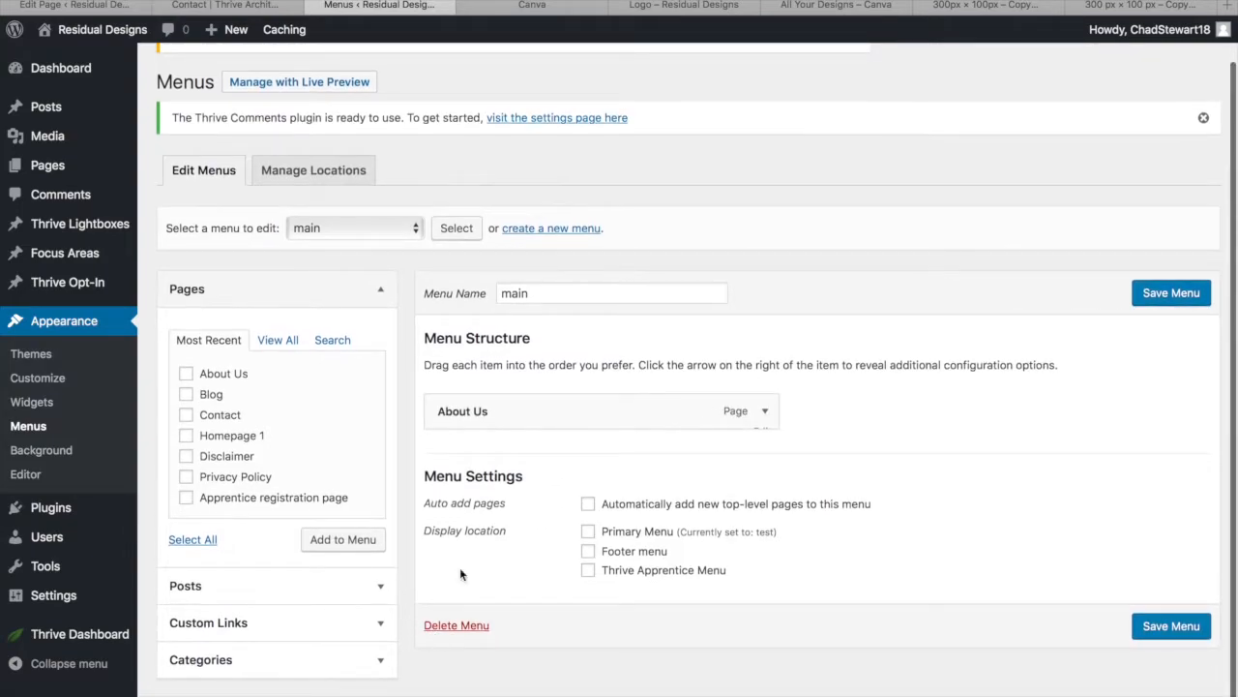
click(375, 223)
click(399, 248)
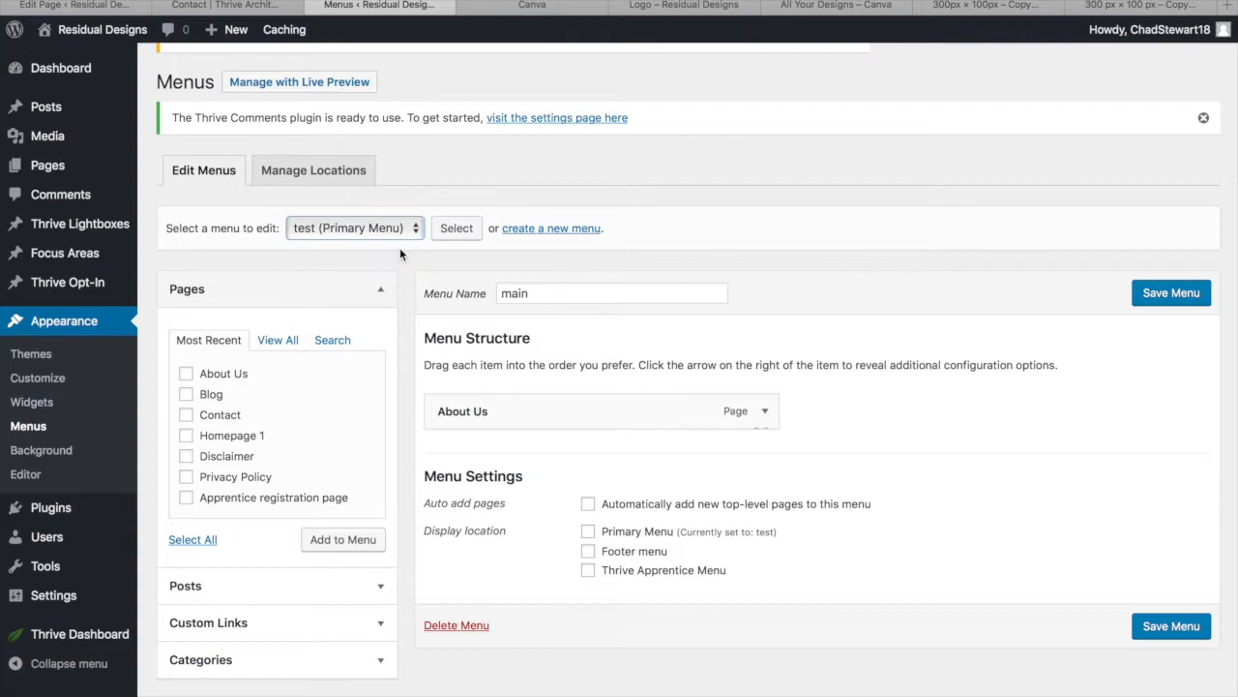
click(456, 232)
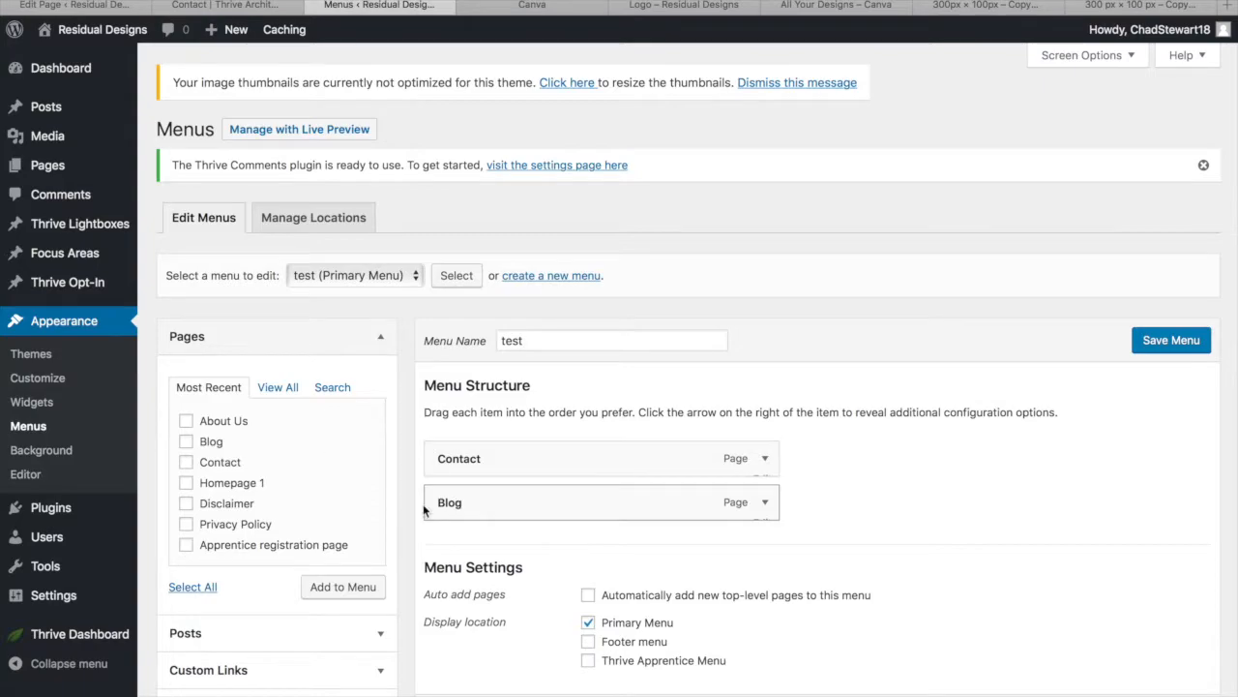
Add About Us to the test menu, order it About Us, Blog, Contact, and visit the site
click(187, 422)
click(337, 593)
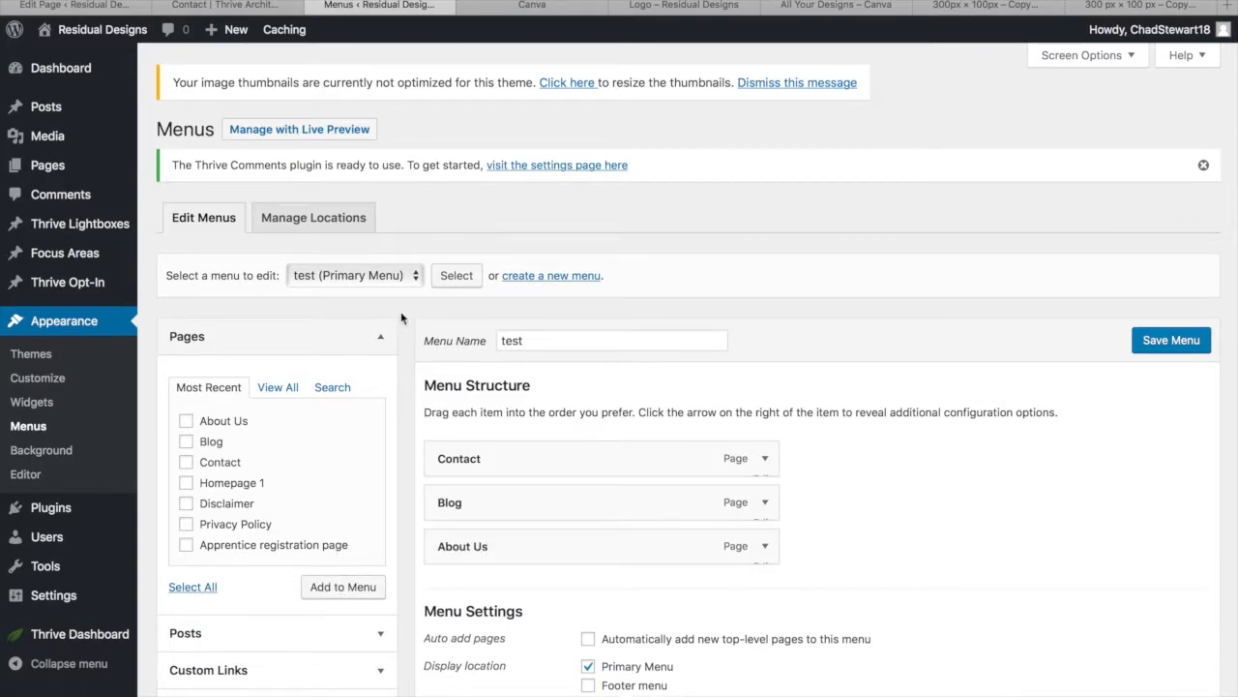
click(412, 275)
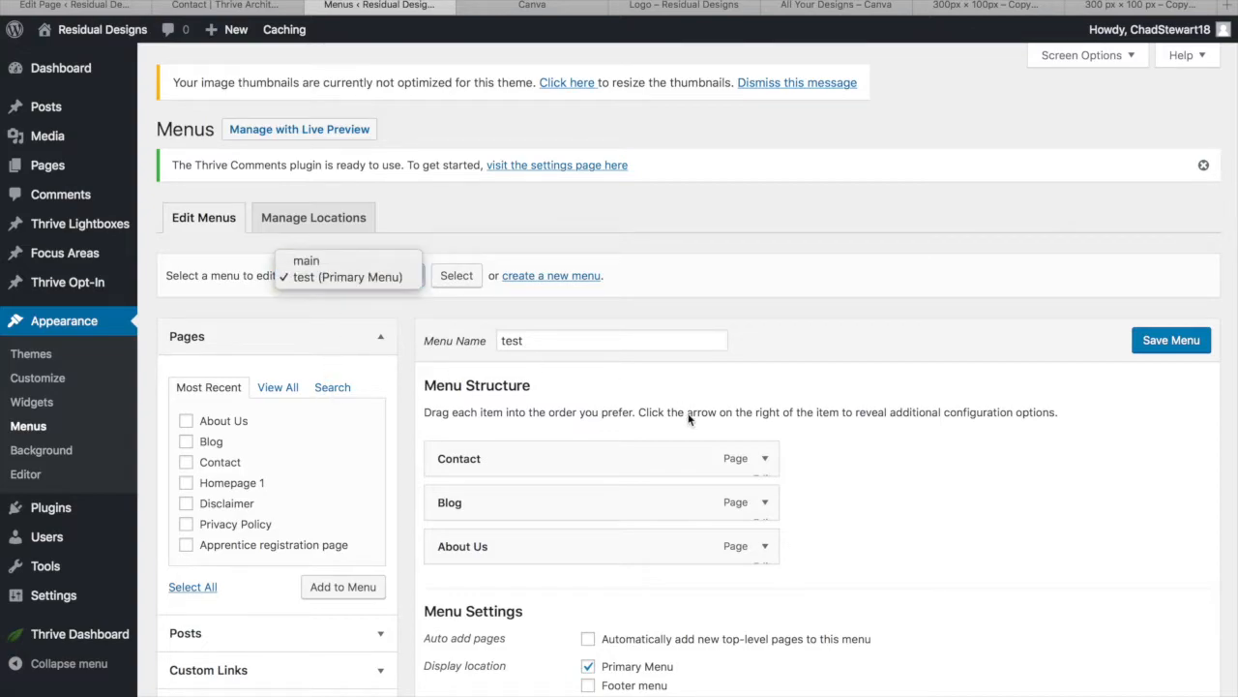
click(314, 345)
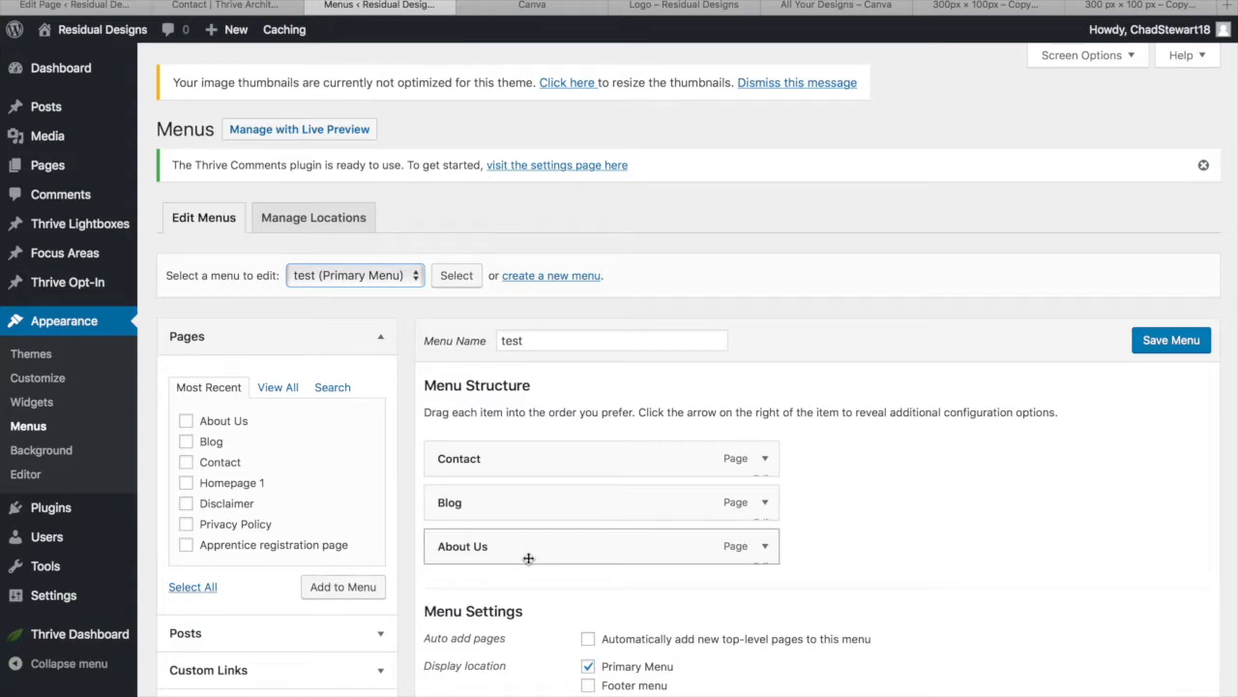
drag(528, 559, 520, 447)
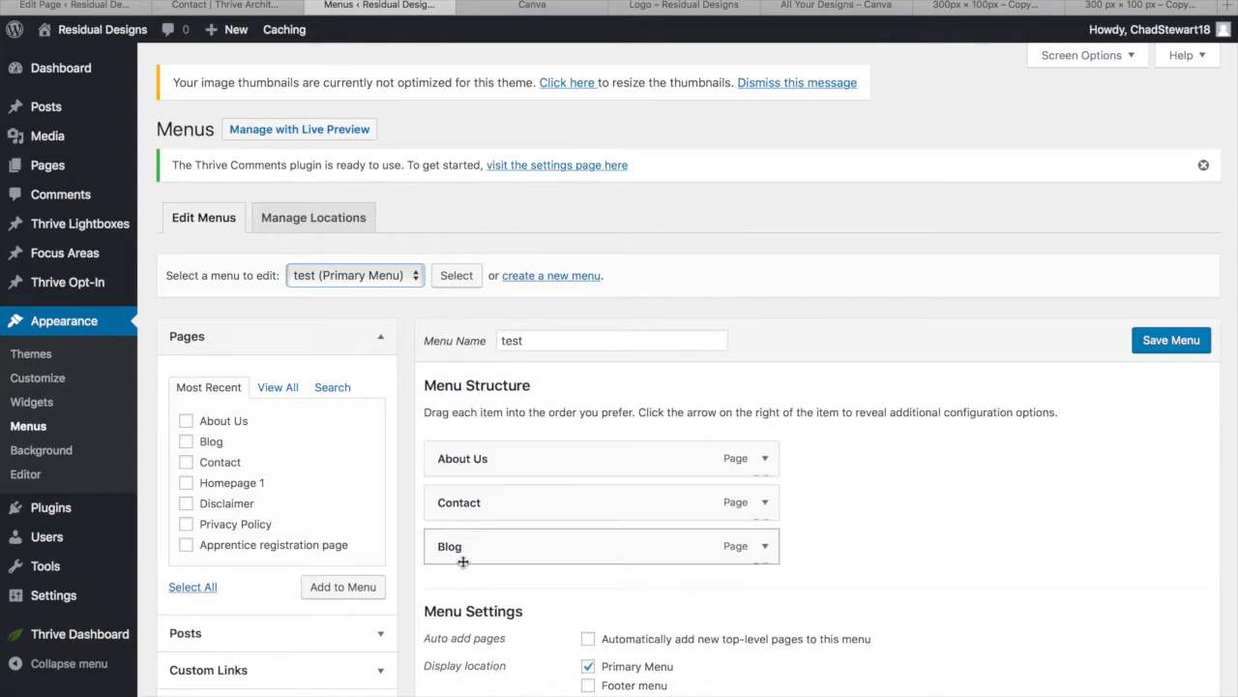
drag(492, 548, 489, 500)
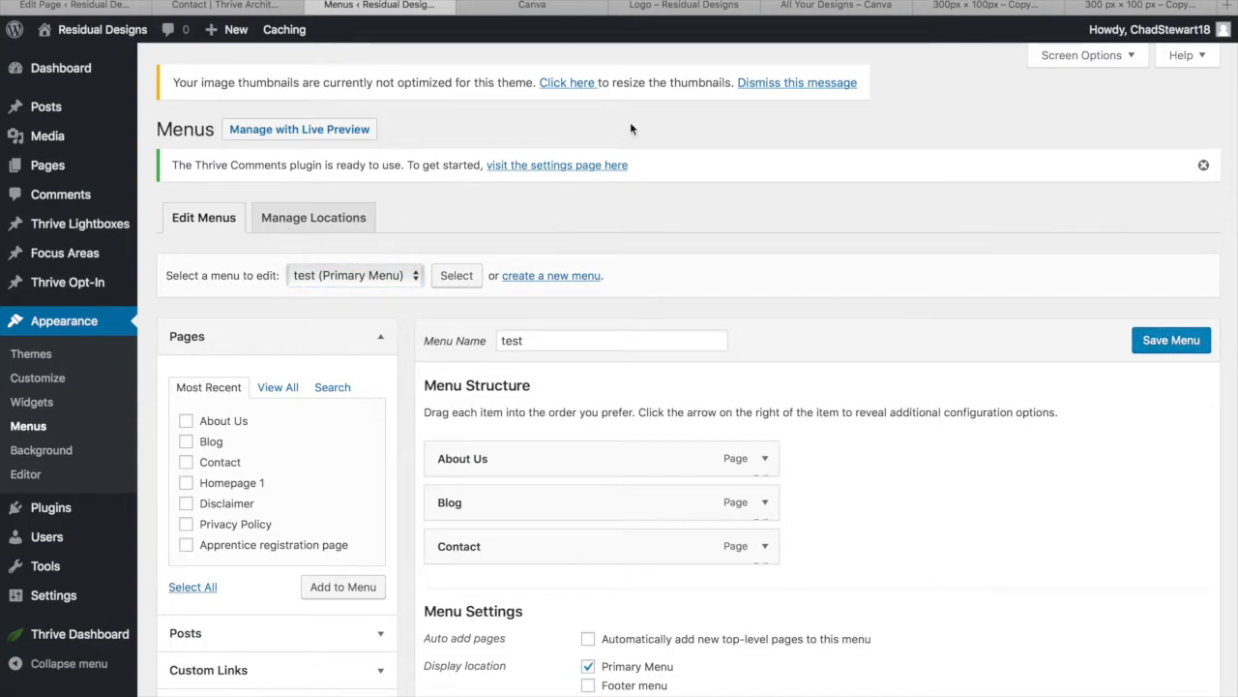
click(101, 35)
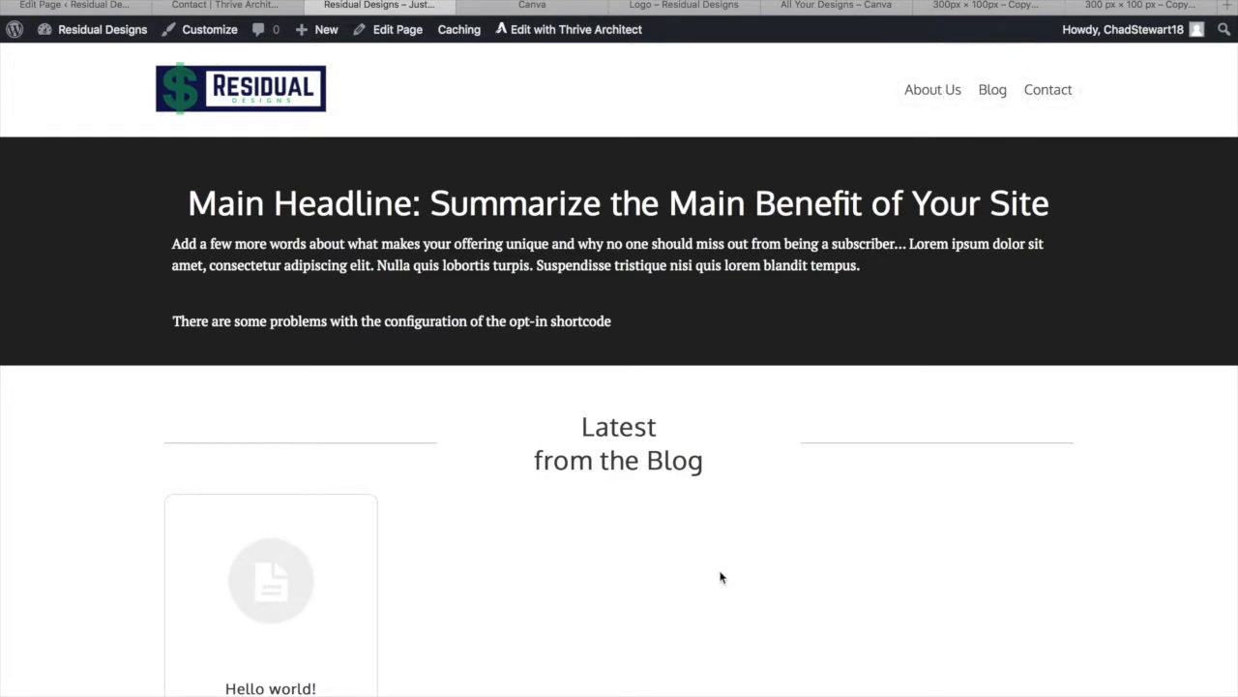
Scroll up and down the live homepage to review its content and header menu
scroll(720, 577, down, 6)
scroll(719, 581, up, 7)
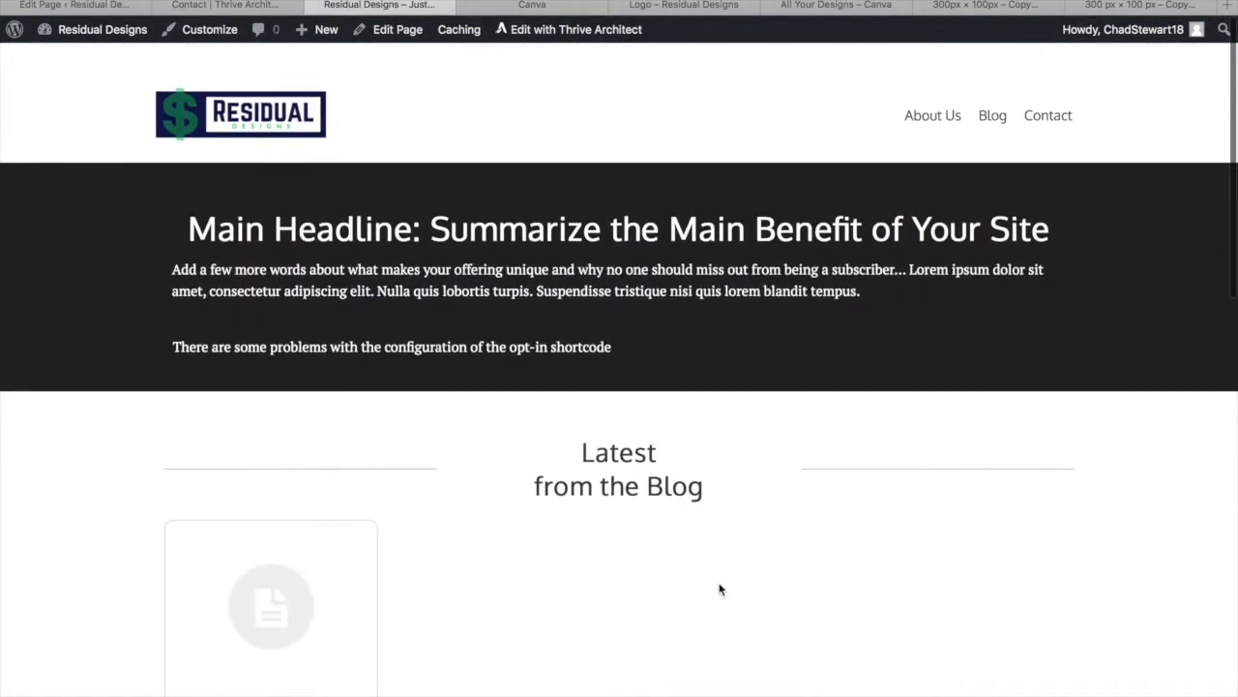
scroll(719, 588, down, 1)
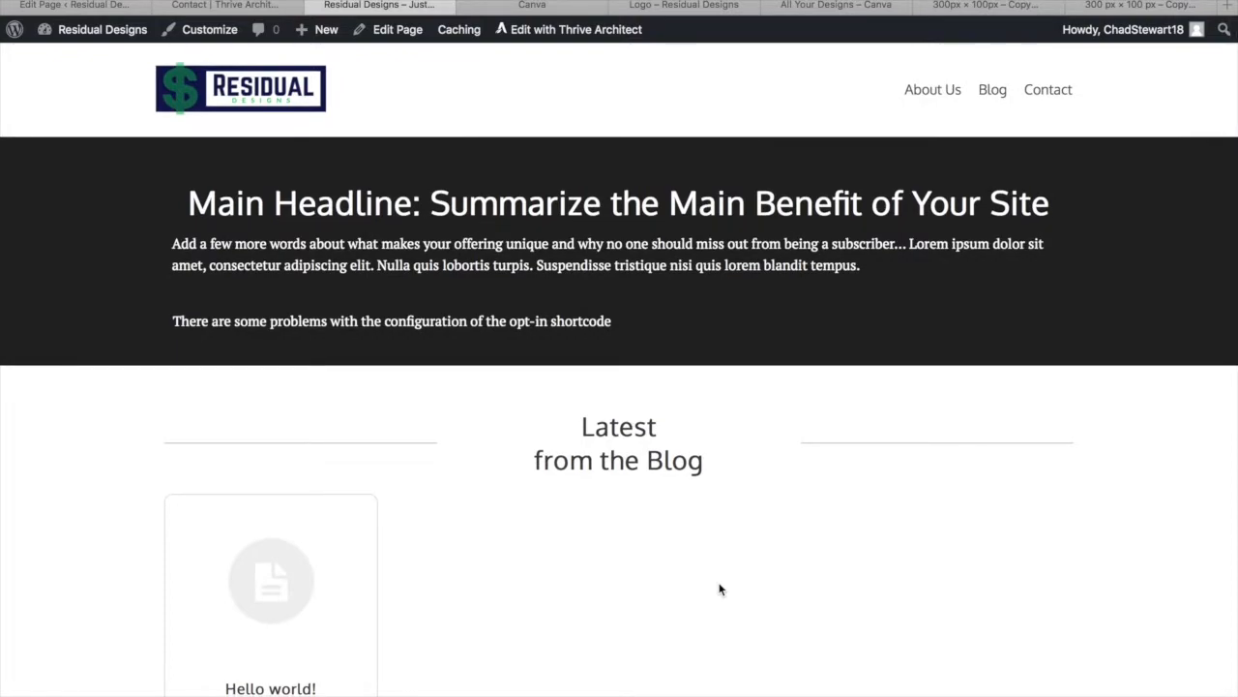
scroll(283, 654, down, 3)
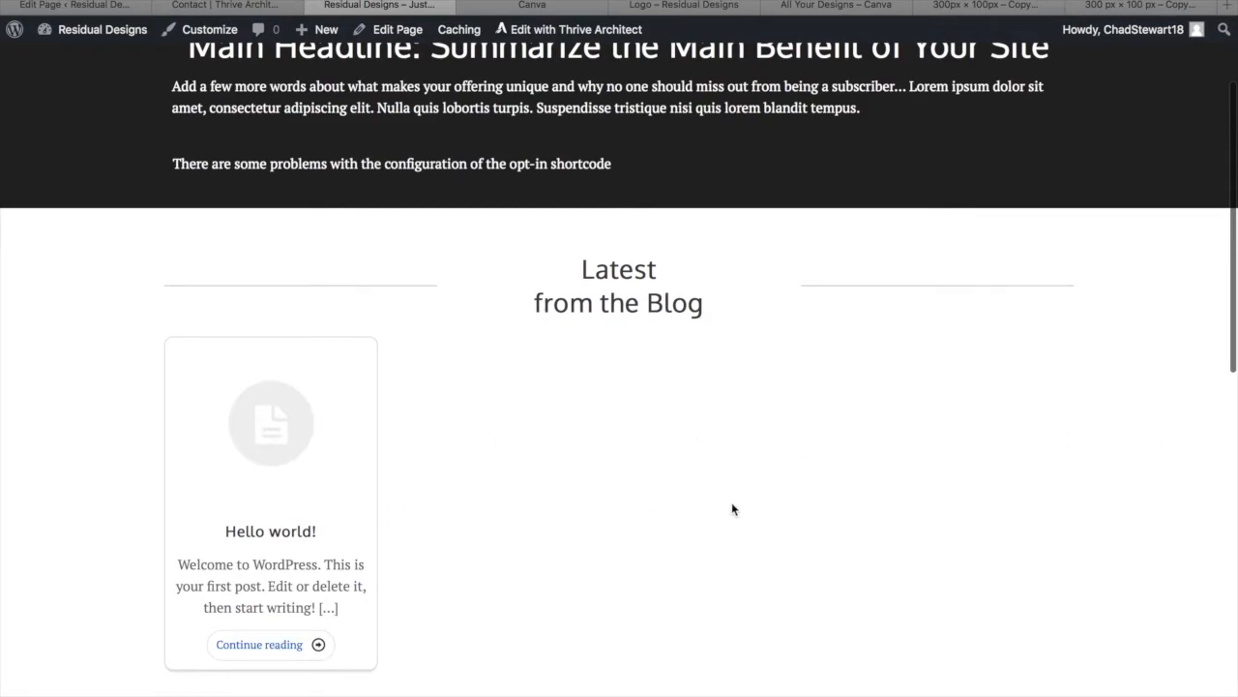
scroll(732, 509, down, 8)
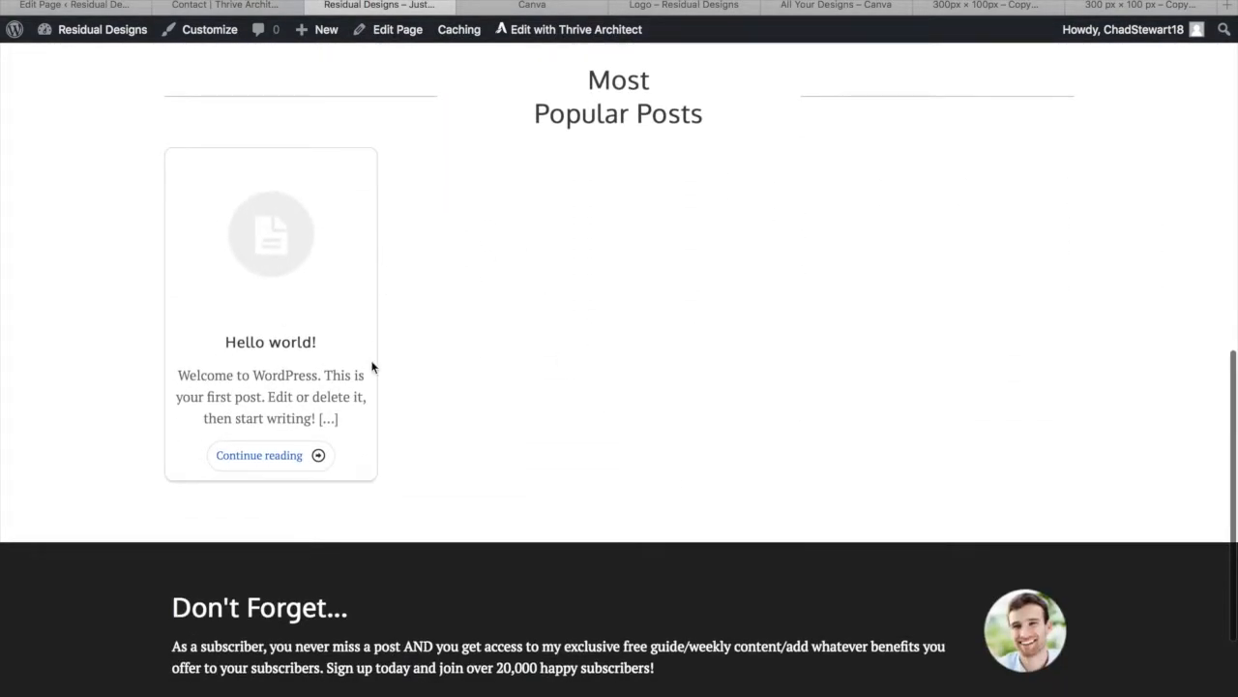
scroll(372, 366, up, 15)
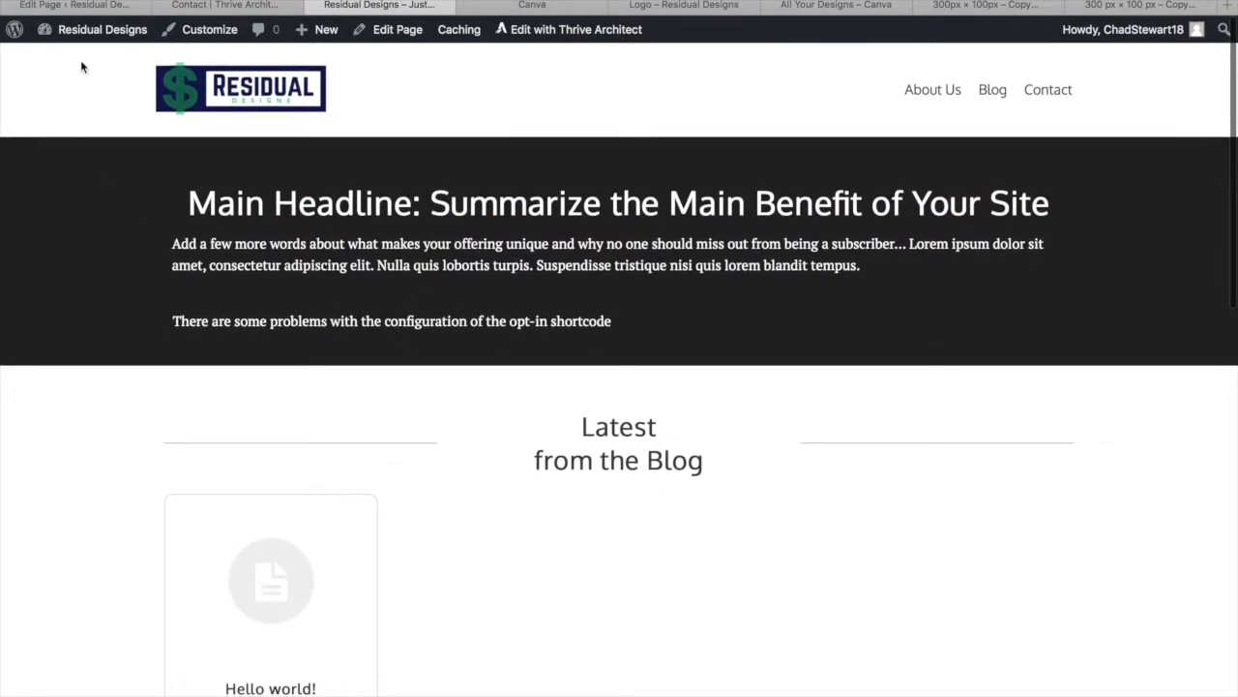
scroll(293, 531, down, 1)
scroll(293, 531, up, 1)
mouse_move(327, 38)
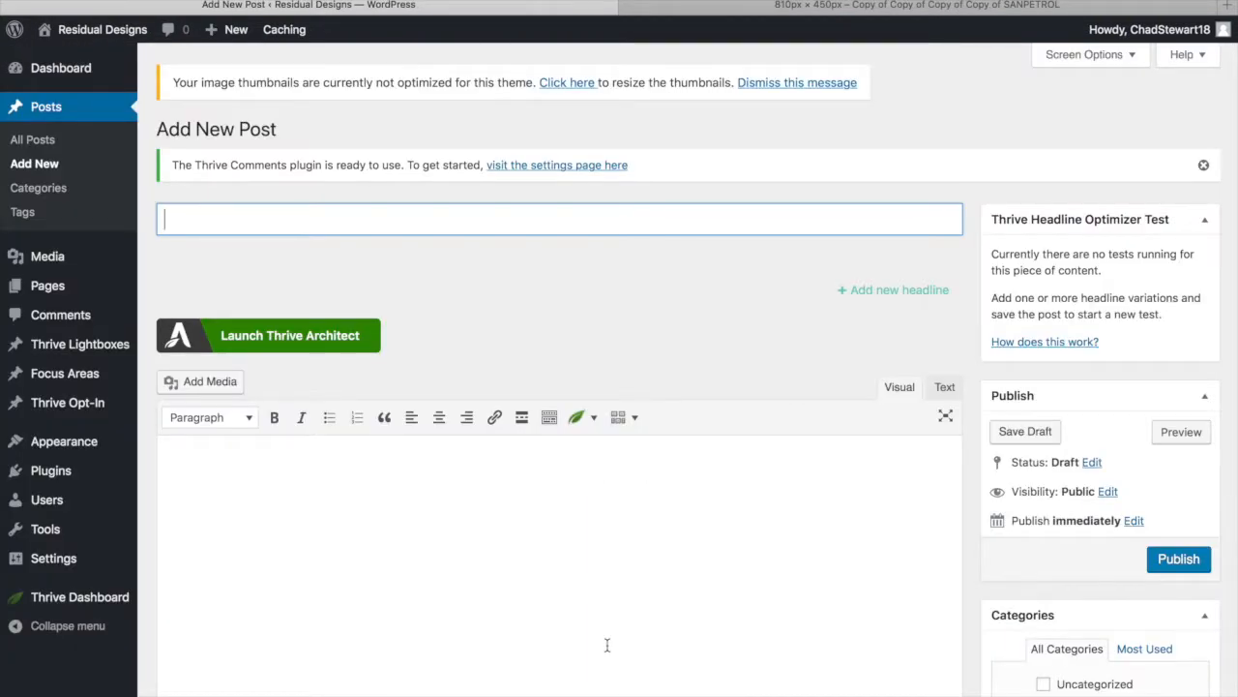
click(985, 10)
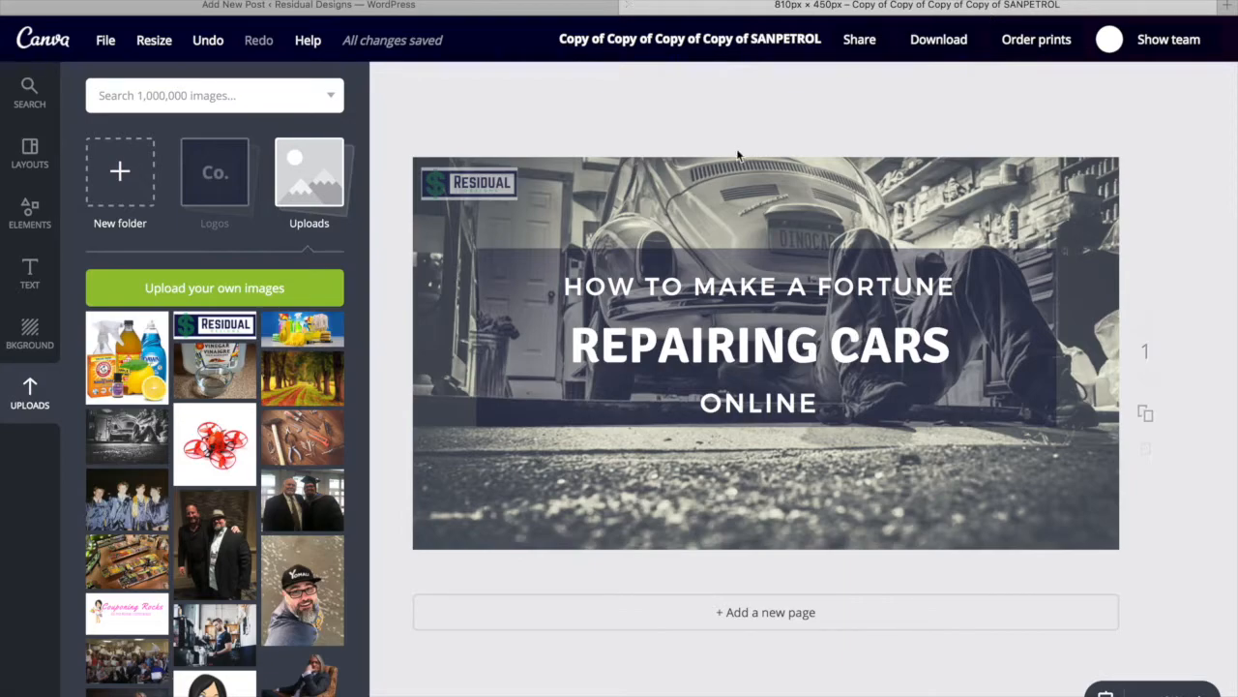
click(507, 10)
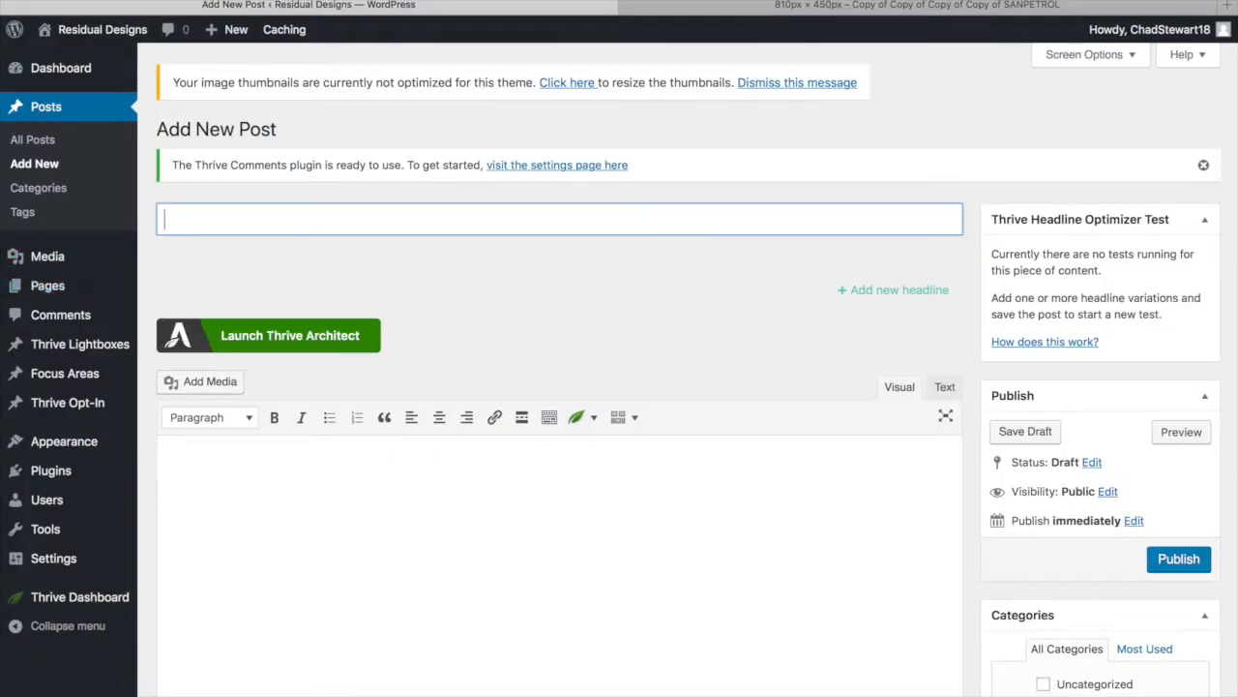
Open the car-repair draft in iA Writer and read through it in full screen
click(803, 668)
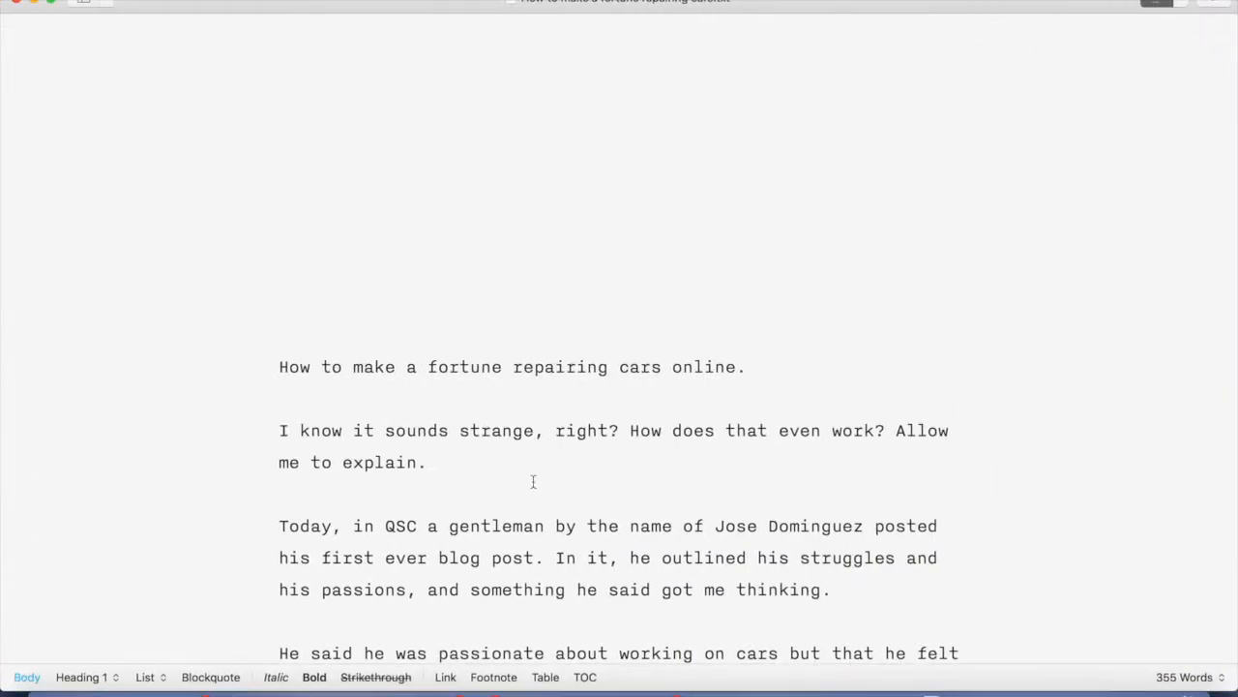
scroll(423, 378, down, 10)
scroll(421, 373, up, 10)
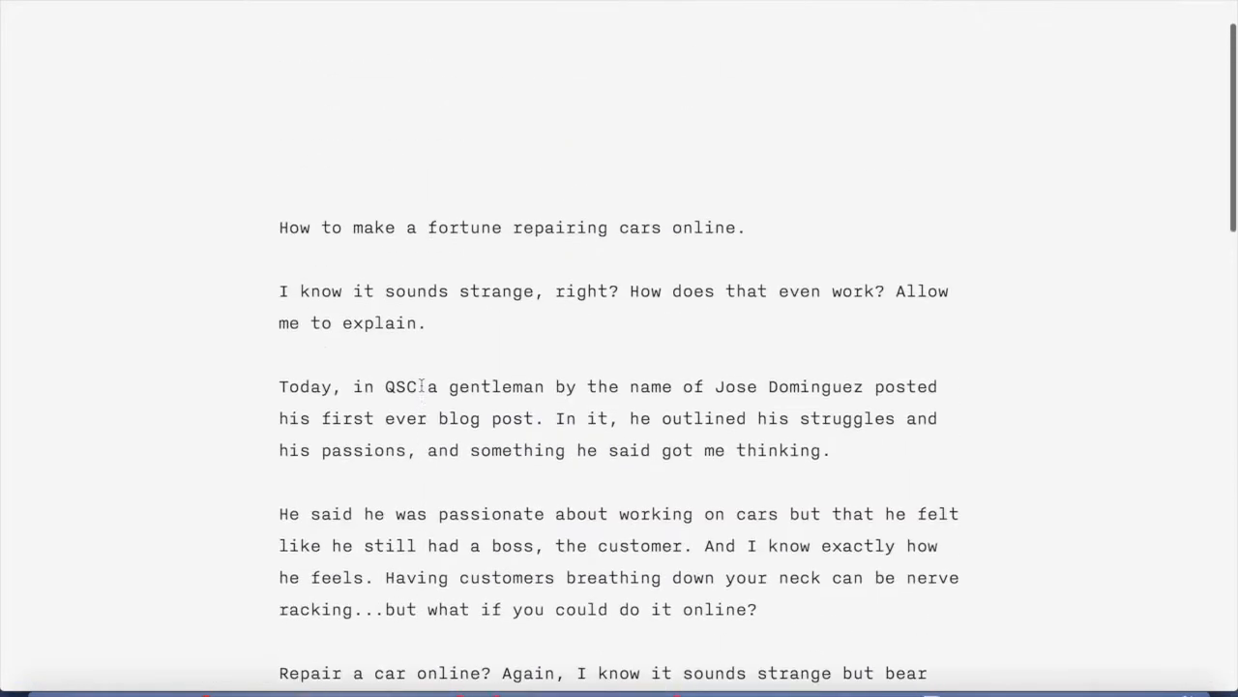
click(454, 368)
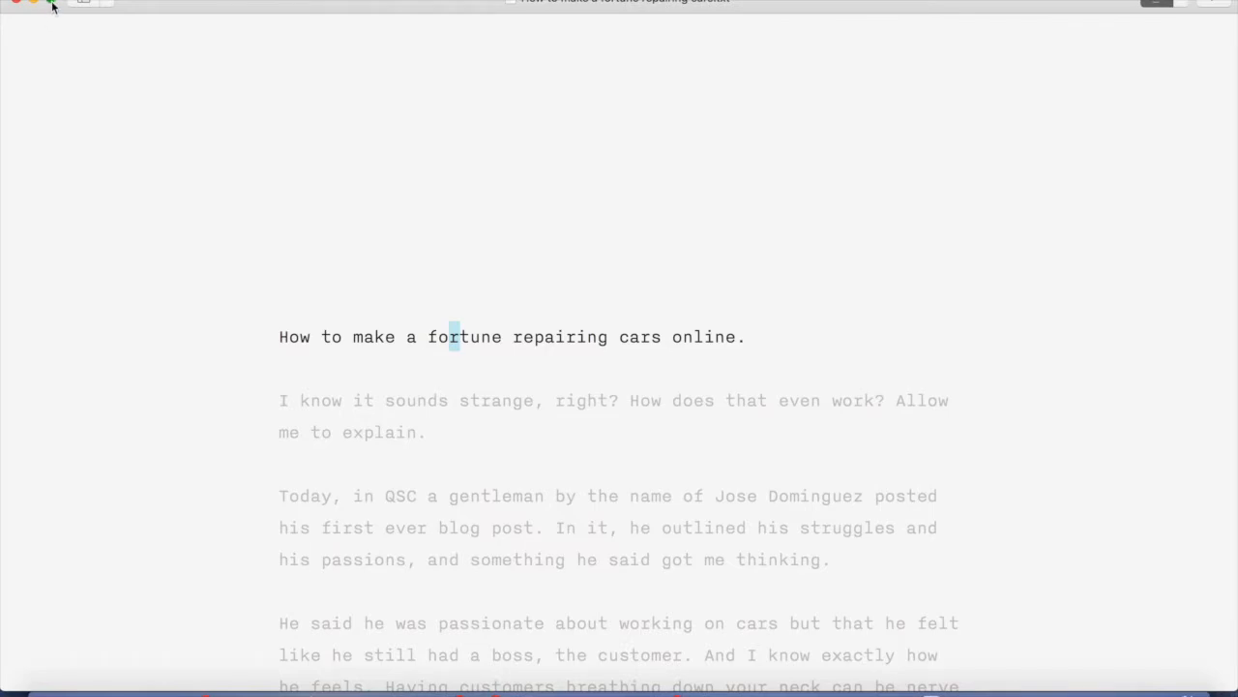
click(50, 5)
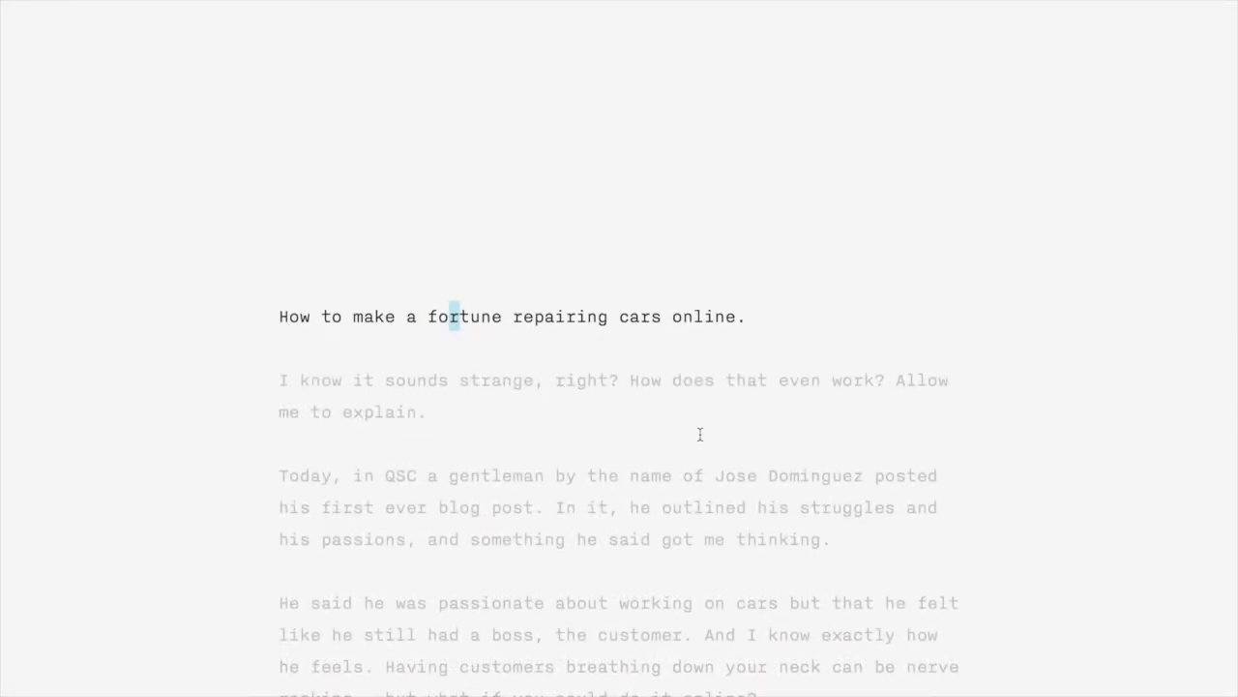
key(Down)
key(Down)
key(Down)
key(Down)
key(Down)
key(Down)
key(Down)
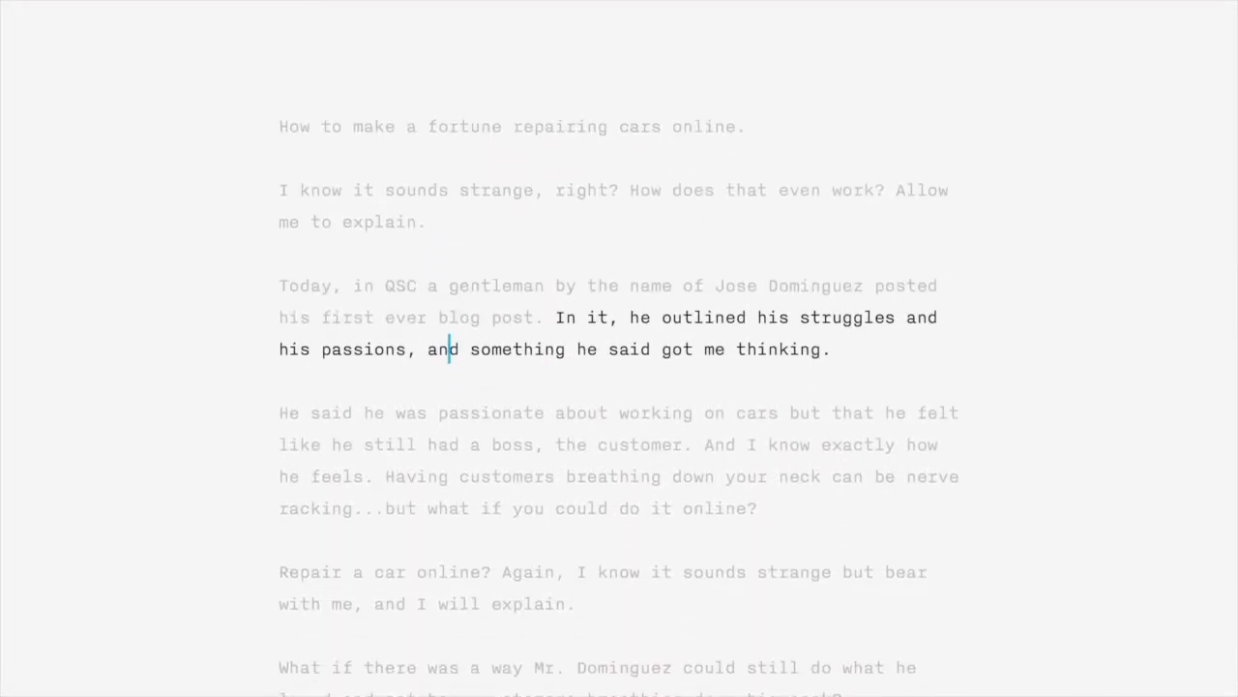
key(Down)
key(Down)
key(Down)
key(Down)
key(Down)
key(Down)
key(Down)
key(Down)
key(Down)
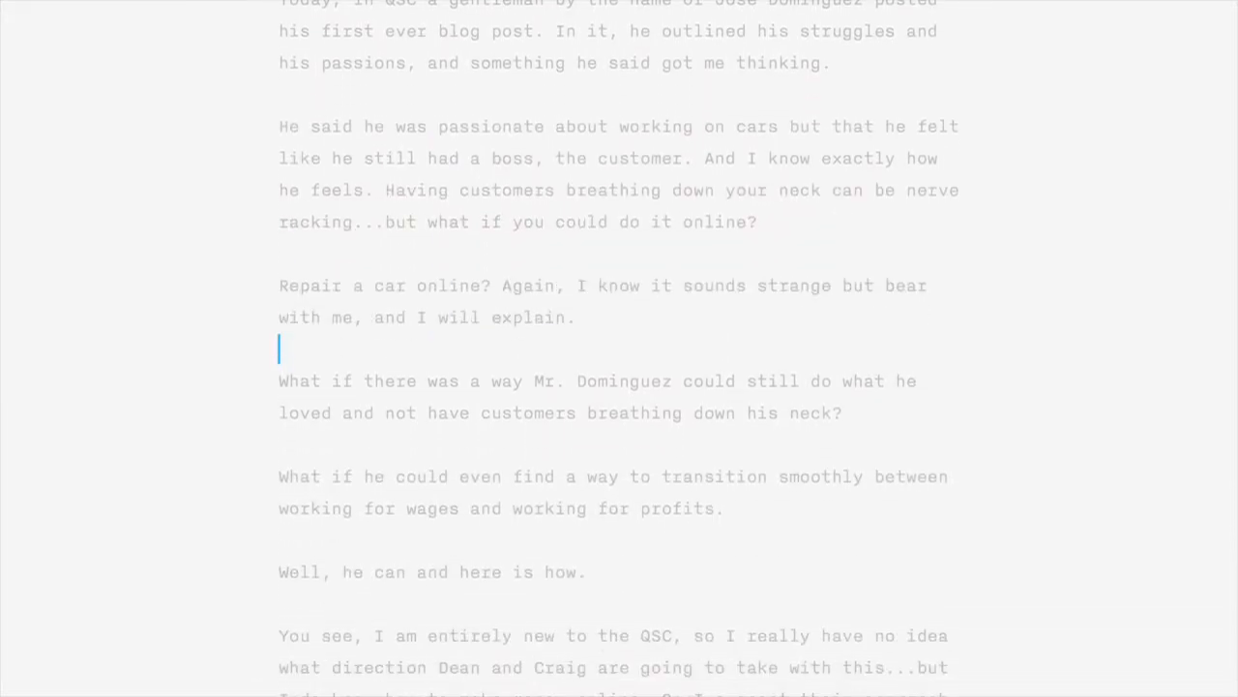
scroll(782, 105, up, 10)
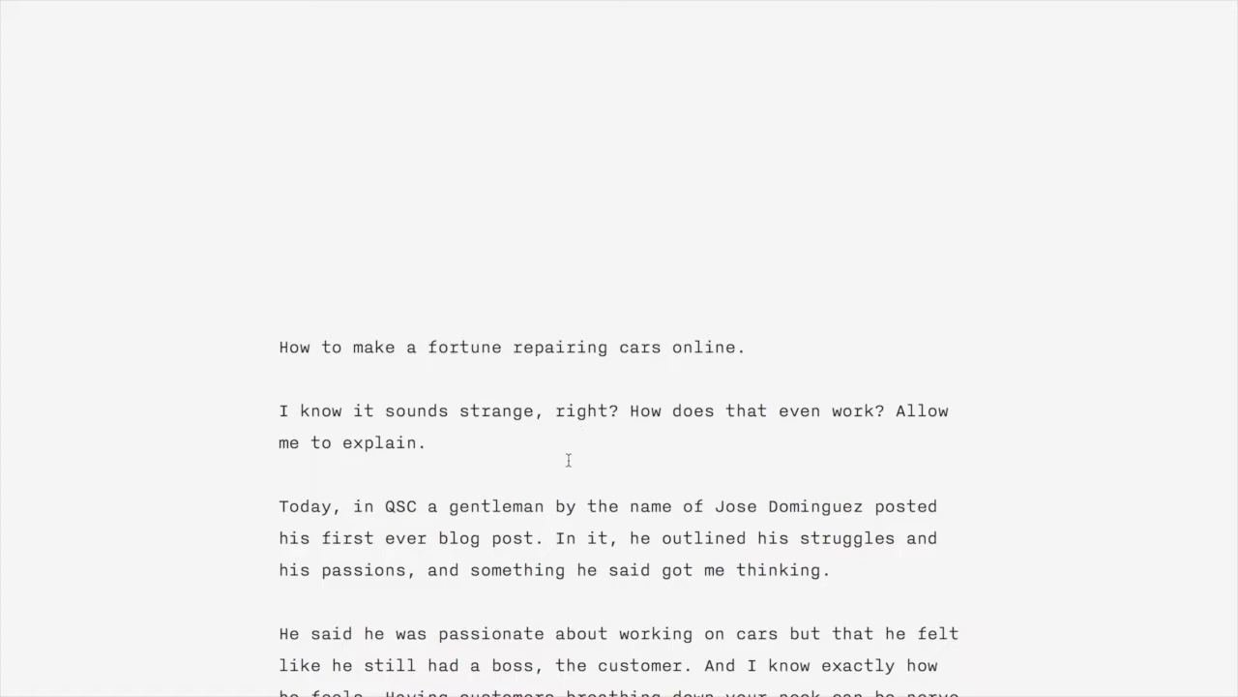
scroll(568, 457, down, 10)
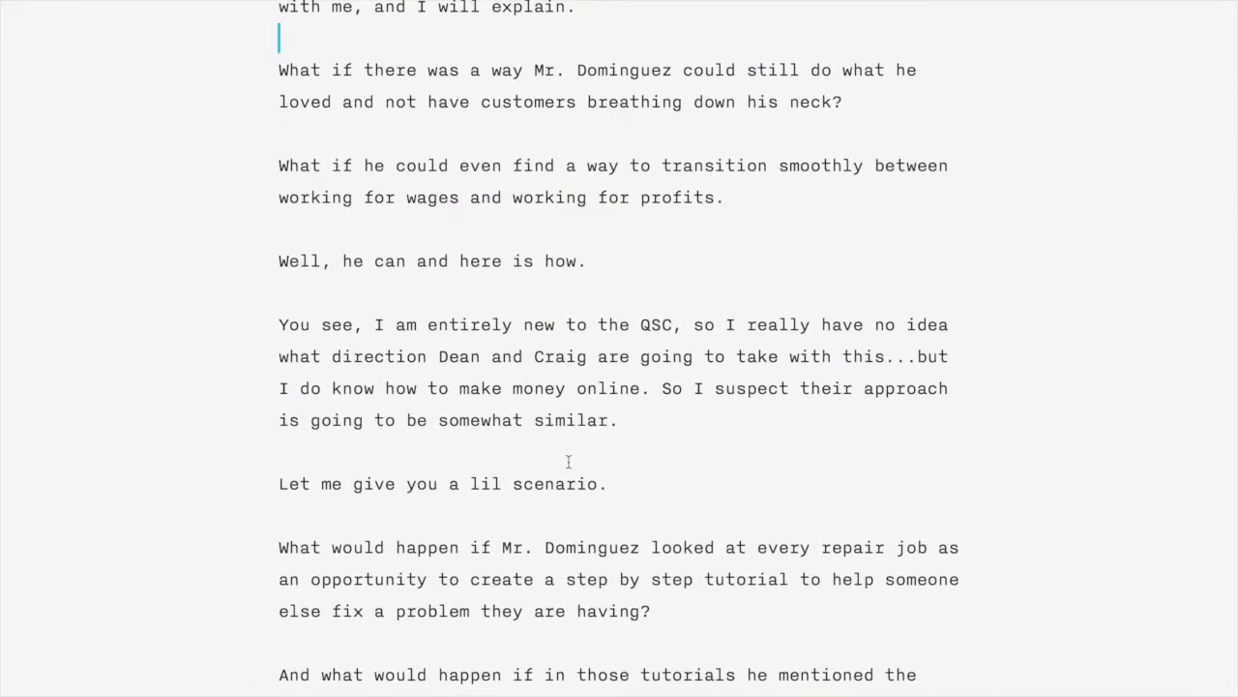
scroll(569, 461, down, 3)
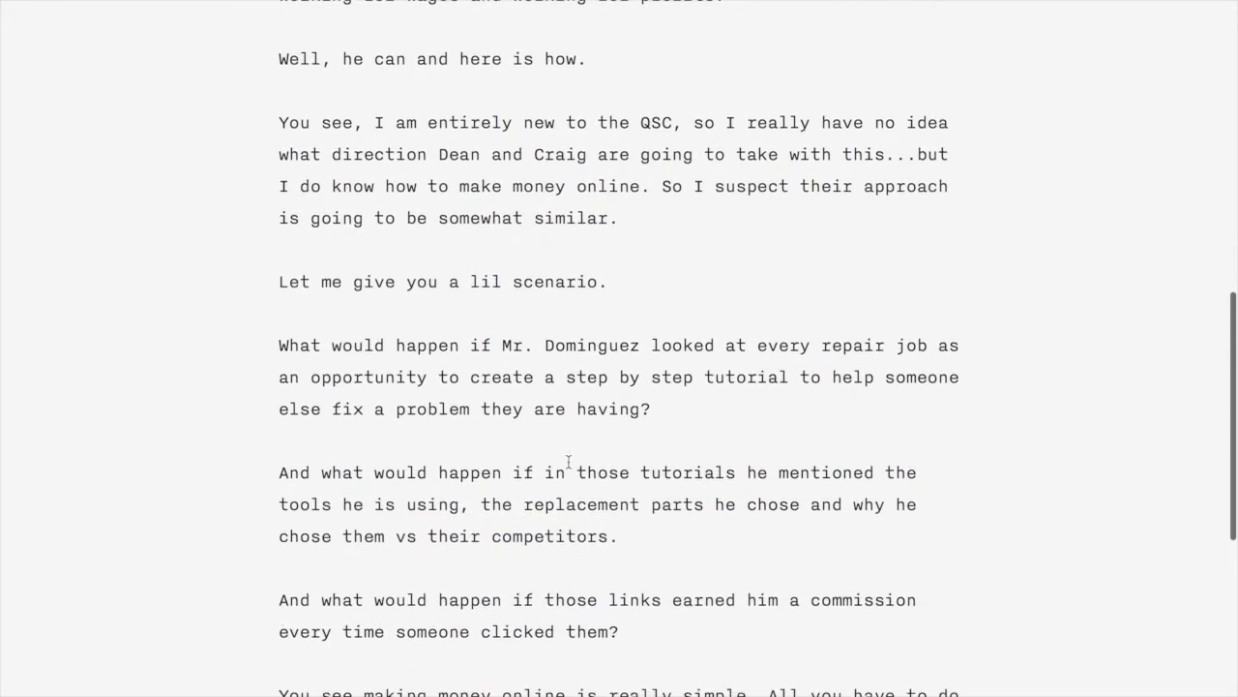
scroll(569, 462, up, 1)
scroll(569, 463, up, 10)
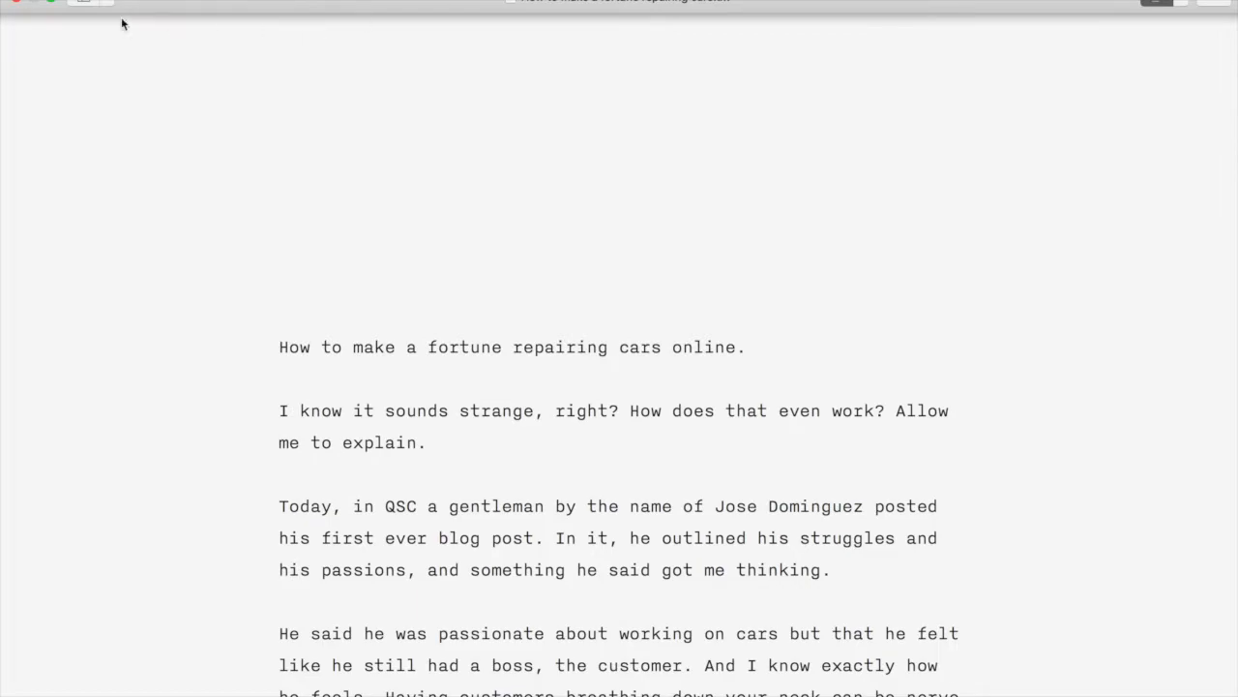
Tile the draft window, then bring up the WordPress Add New Post page out of full screen
click(53, 5)
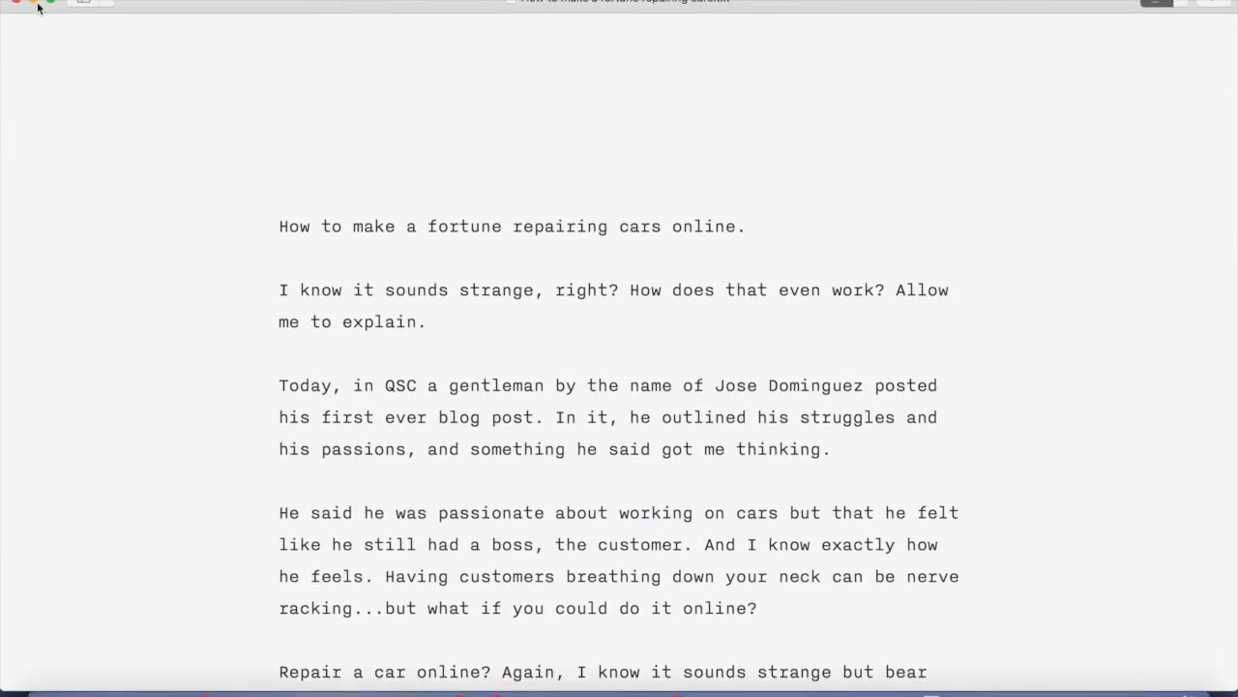
drag(54, 5, 2, 63)
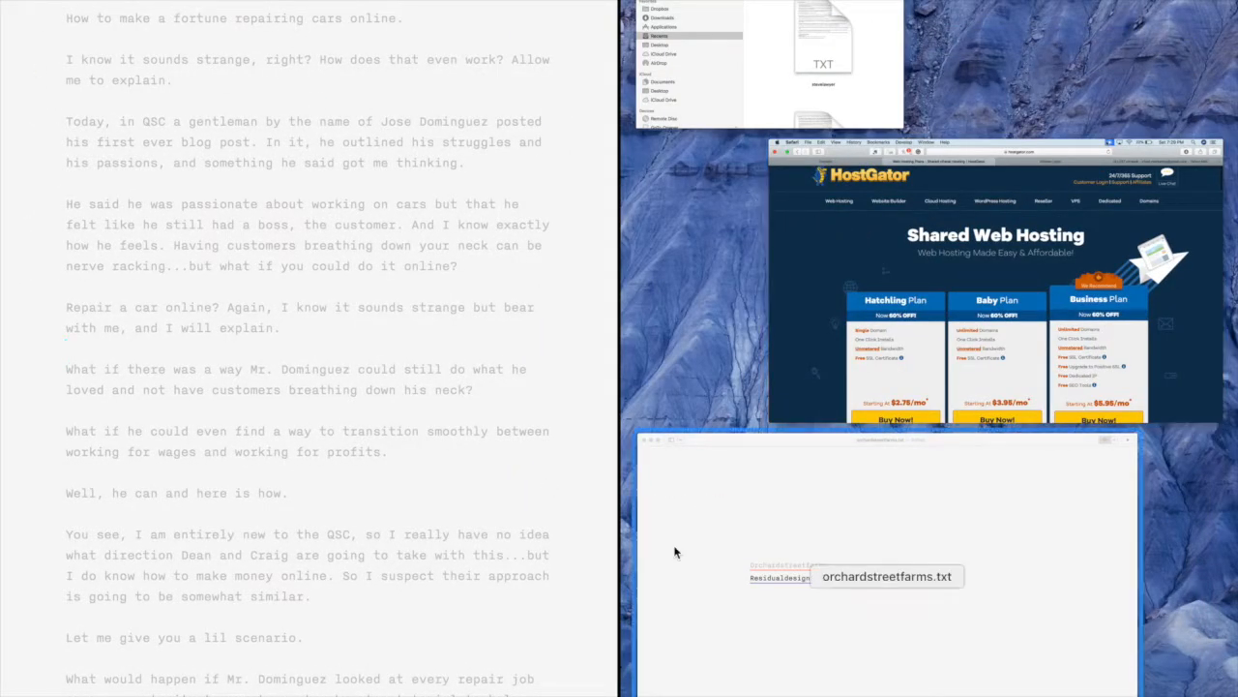
click(713, 308)
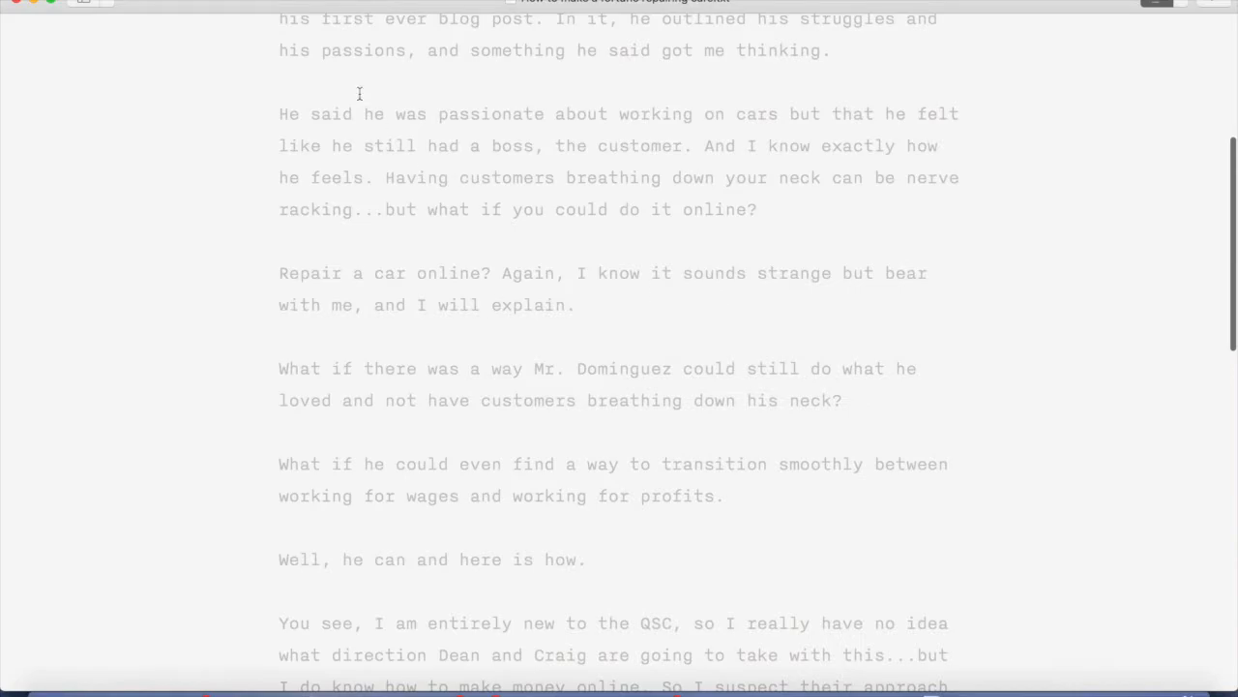
click(160, 666)
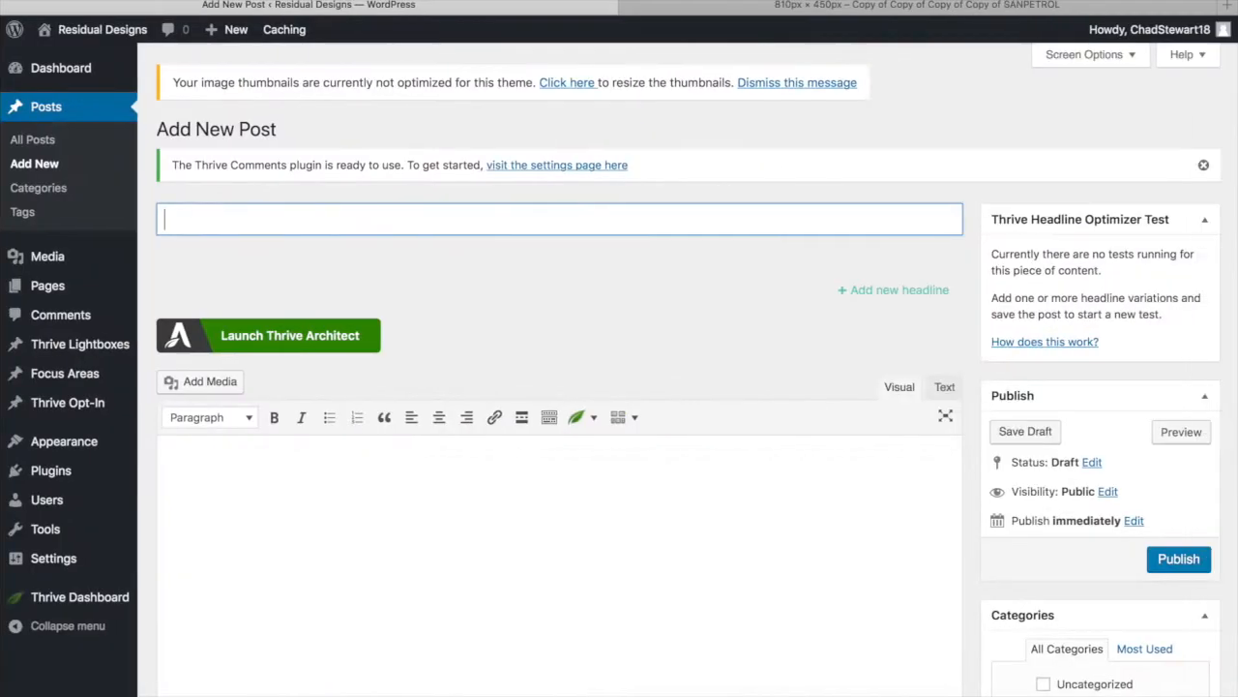
click(55, 4)
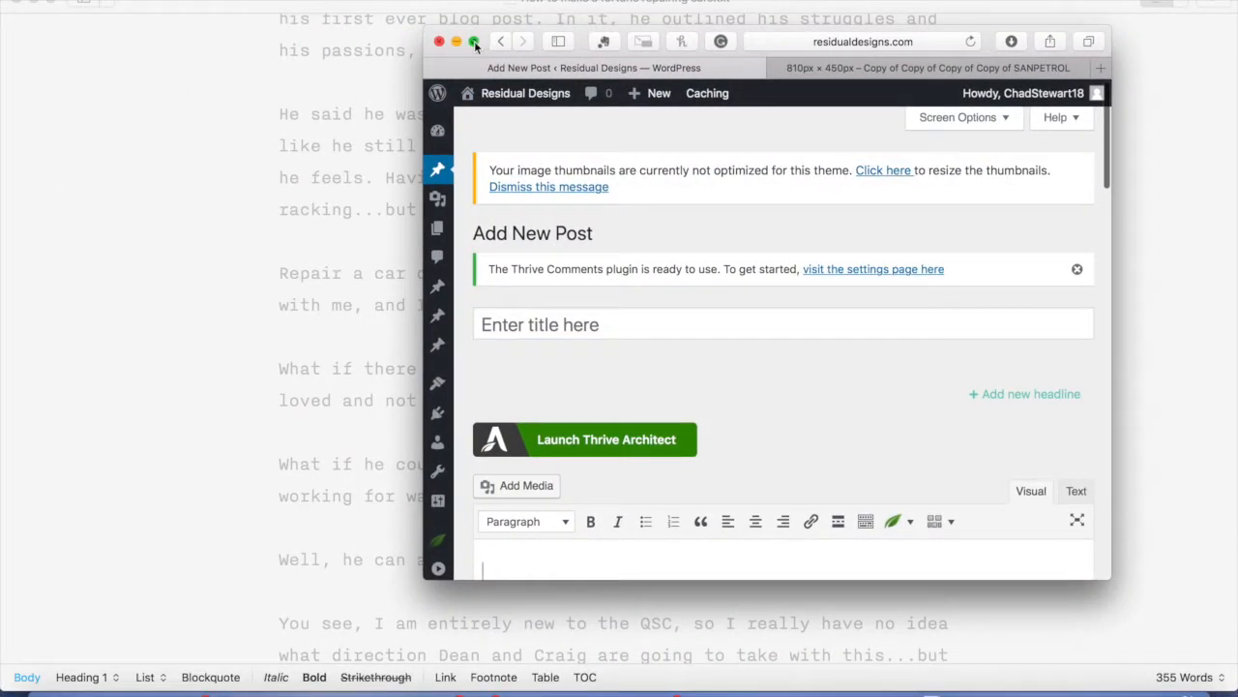
Place Safari and the iA Writer draft side by side in Split View
drag(474, 41, 1115, 91)
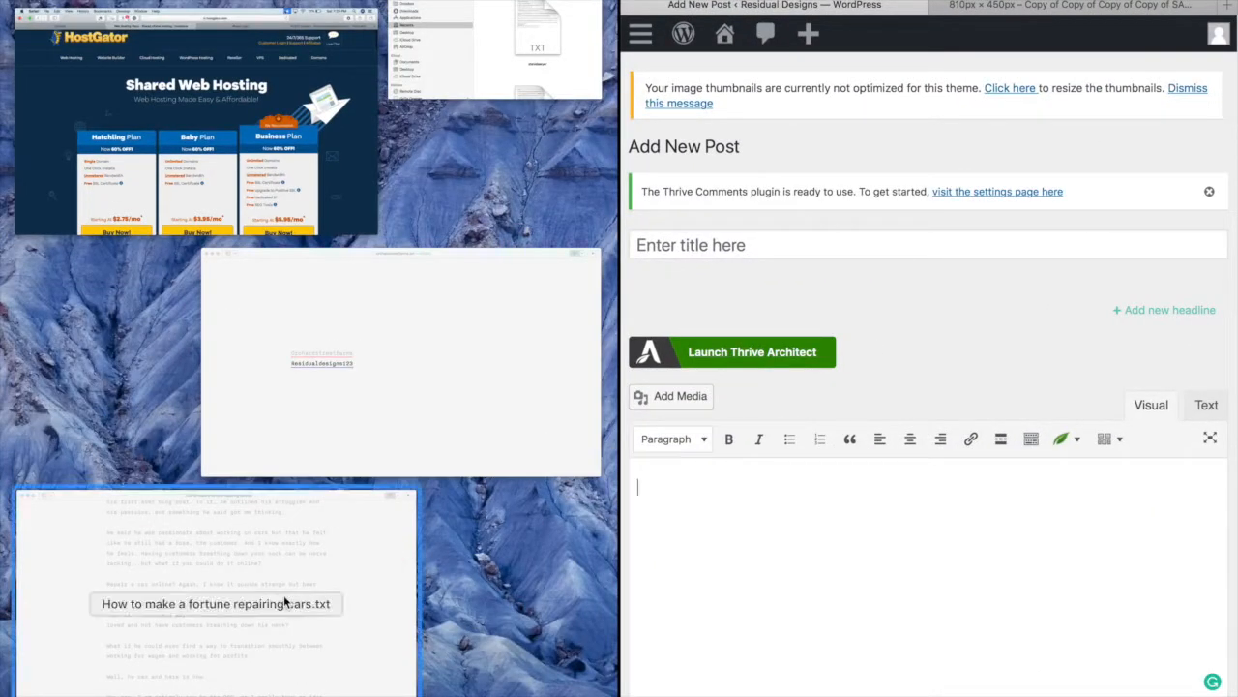
click(283, 594)
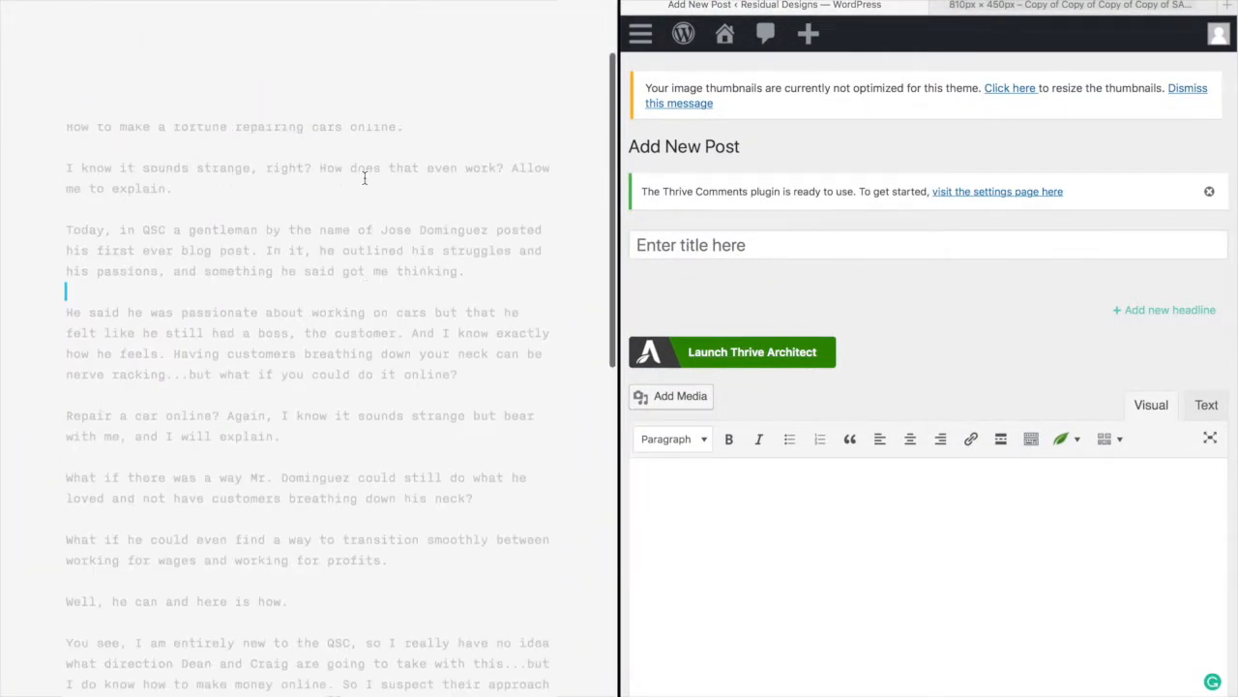
scroll(362, 177, down, 15)
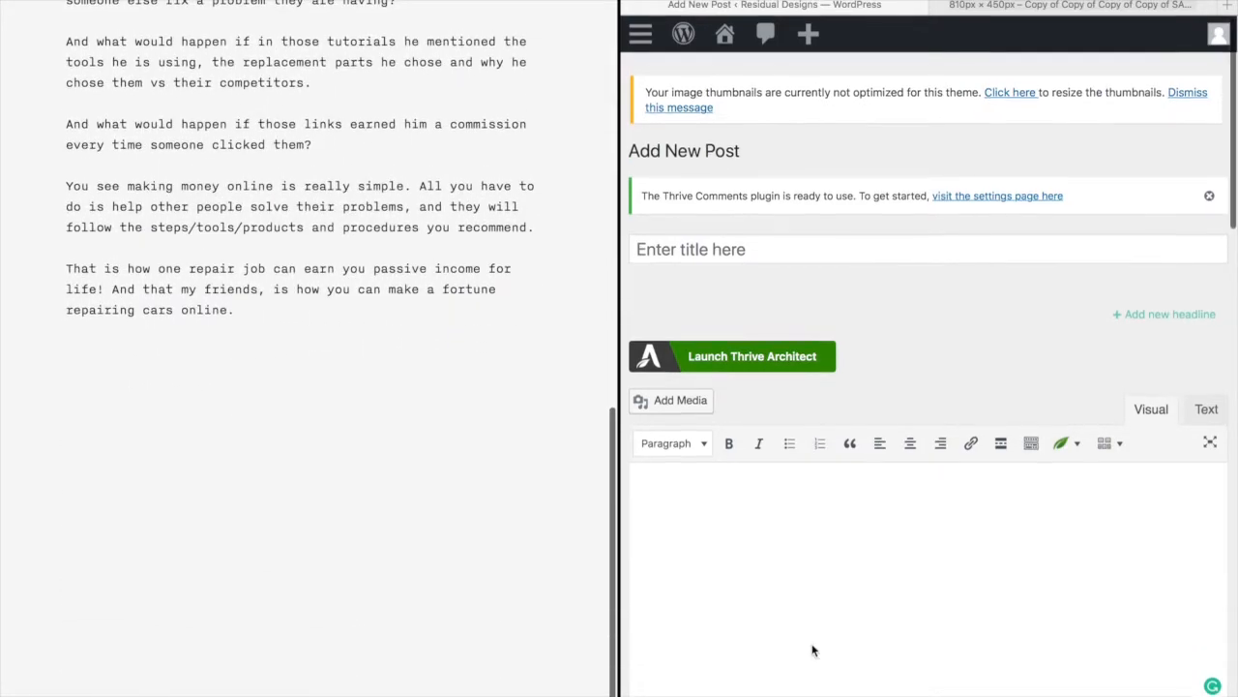
scroll(812, 651, down, 10)
scroll(812, 651, up, 15)
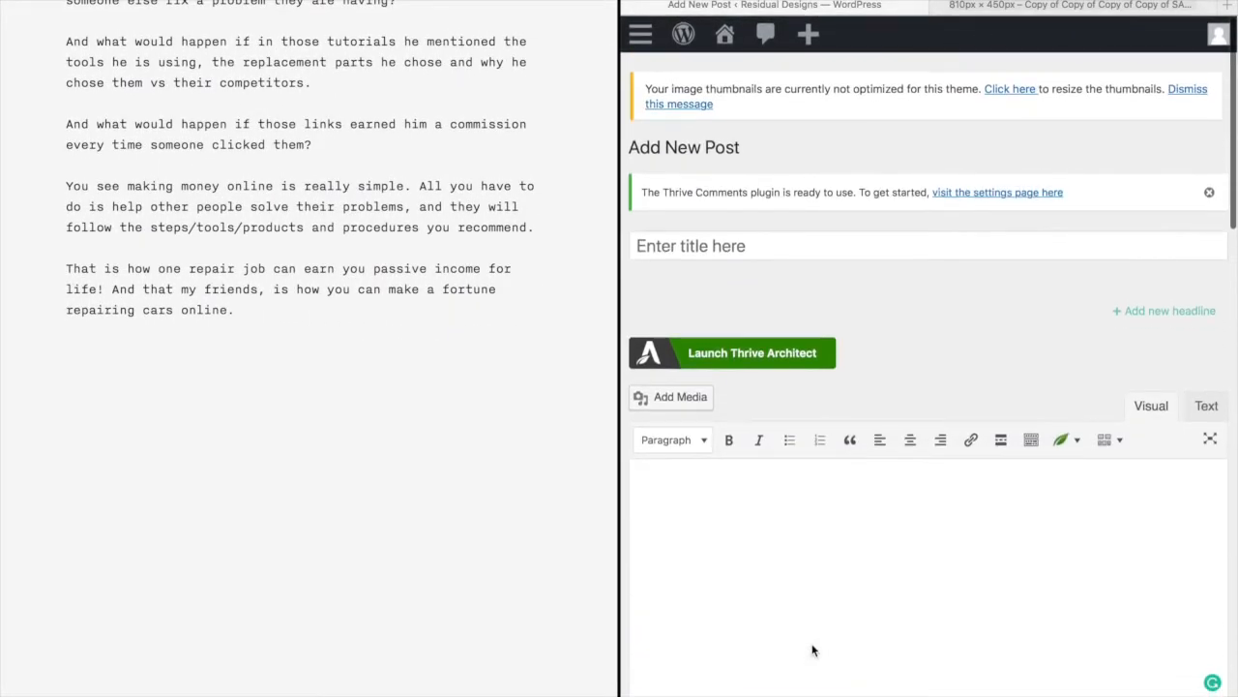
scroll(344, 290, up, 15)
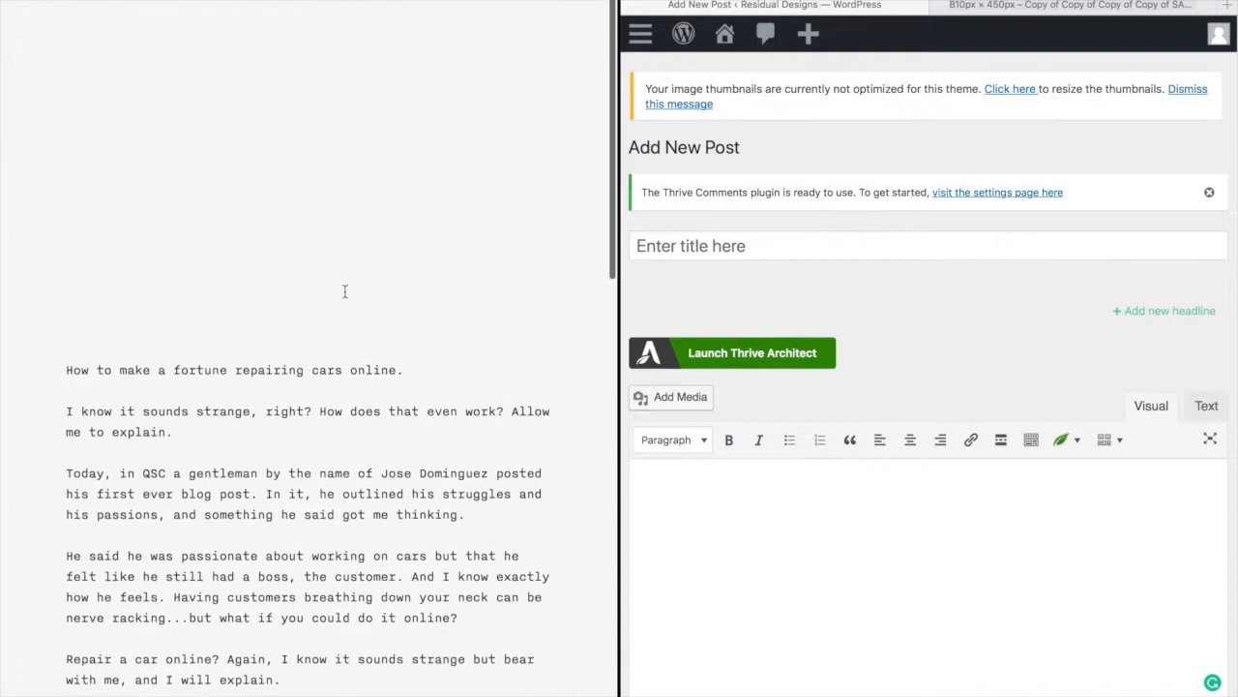
Copy the draft's first line and paste it as the title 'How to make a fortune repairing cars online.'
drag(411, 345, 45, 337)
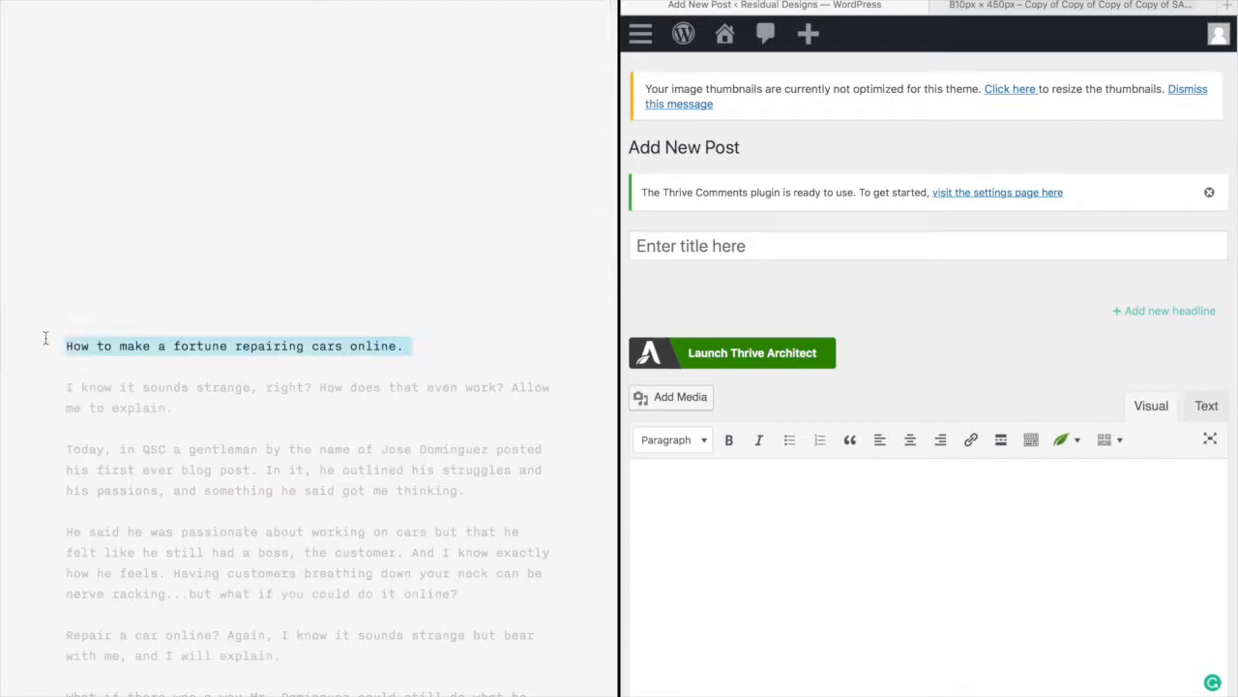
right_click(126, 340)
click(197, 408)
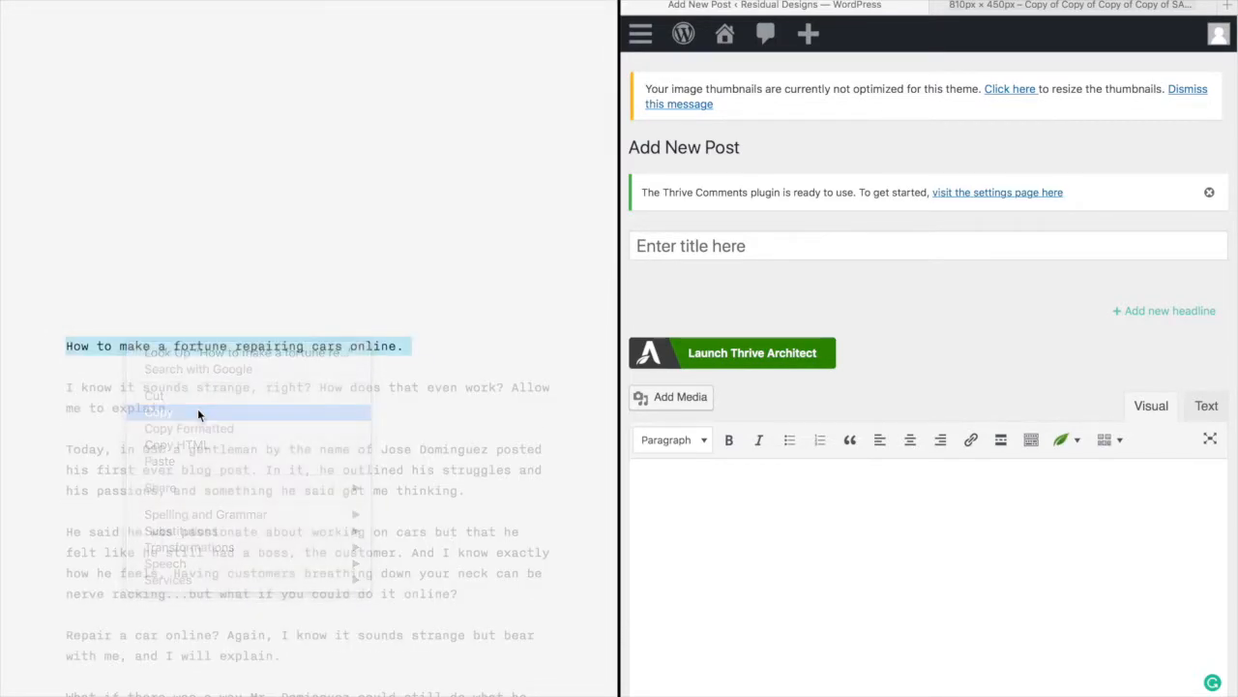
click(717, 246)
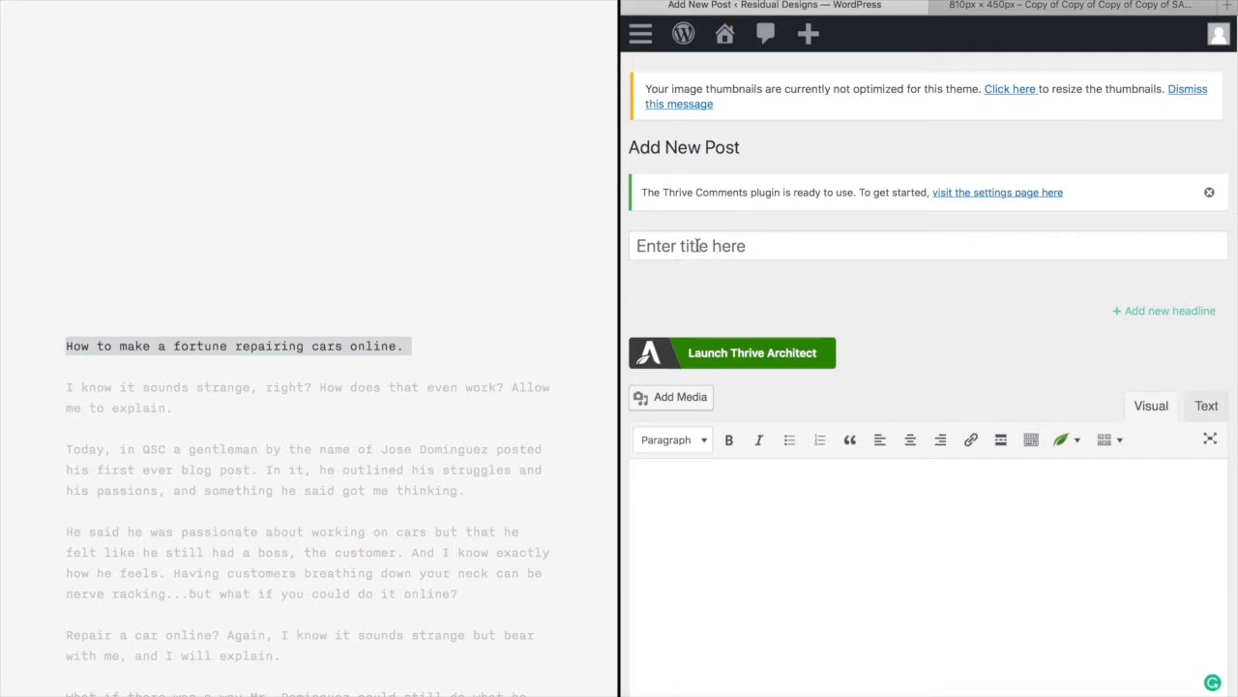
click(697, 246)
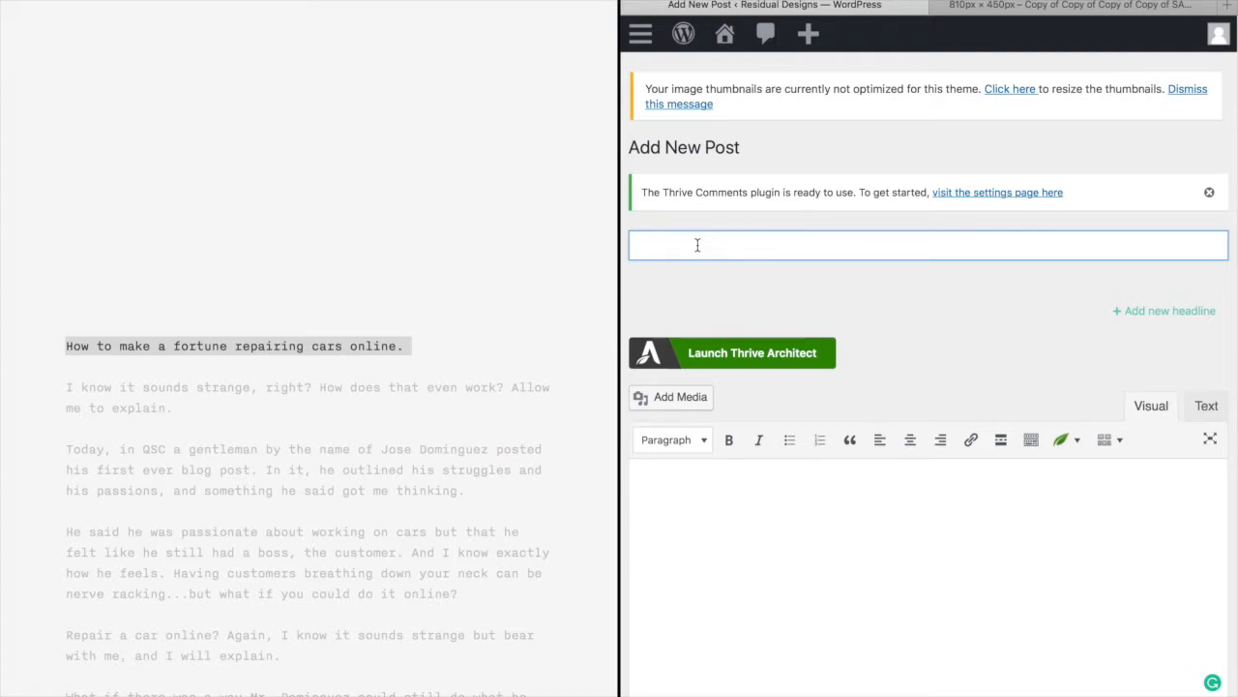
key(super+v)
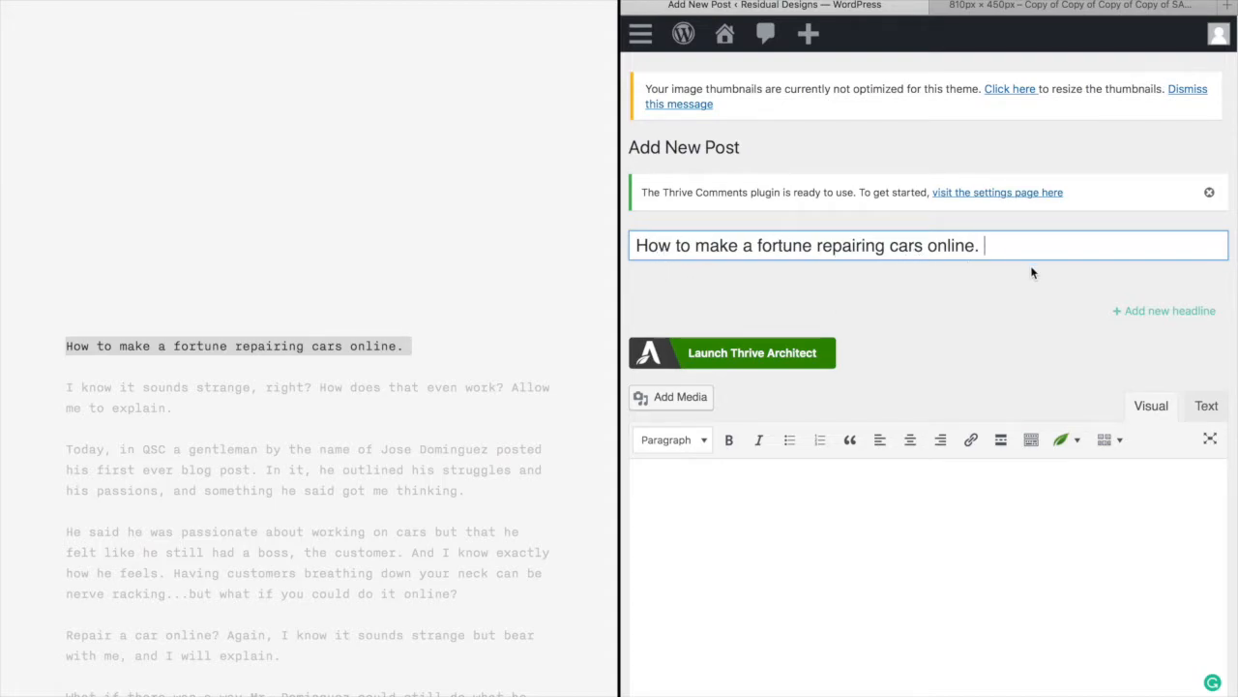
Add two headline fields: 'Can you earn a living repairing cars online?' and 'The quick way to earn a living repairing cars online!'
click(1169, 313)
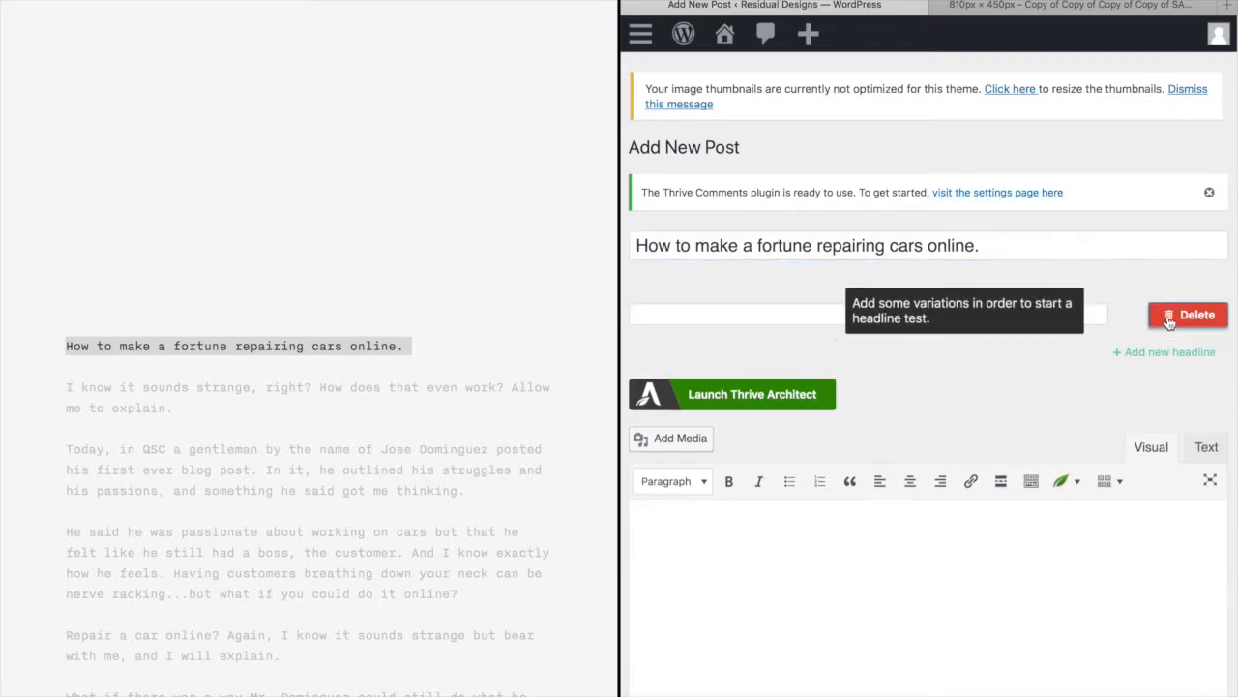
click(762, 314)
text(Can you )
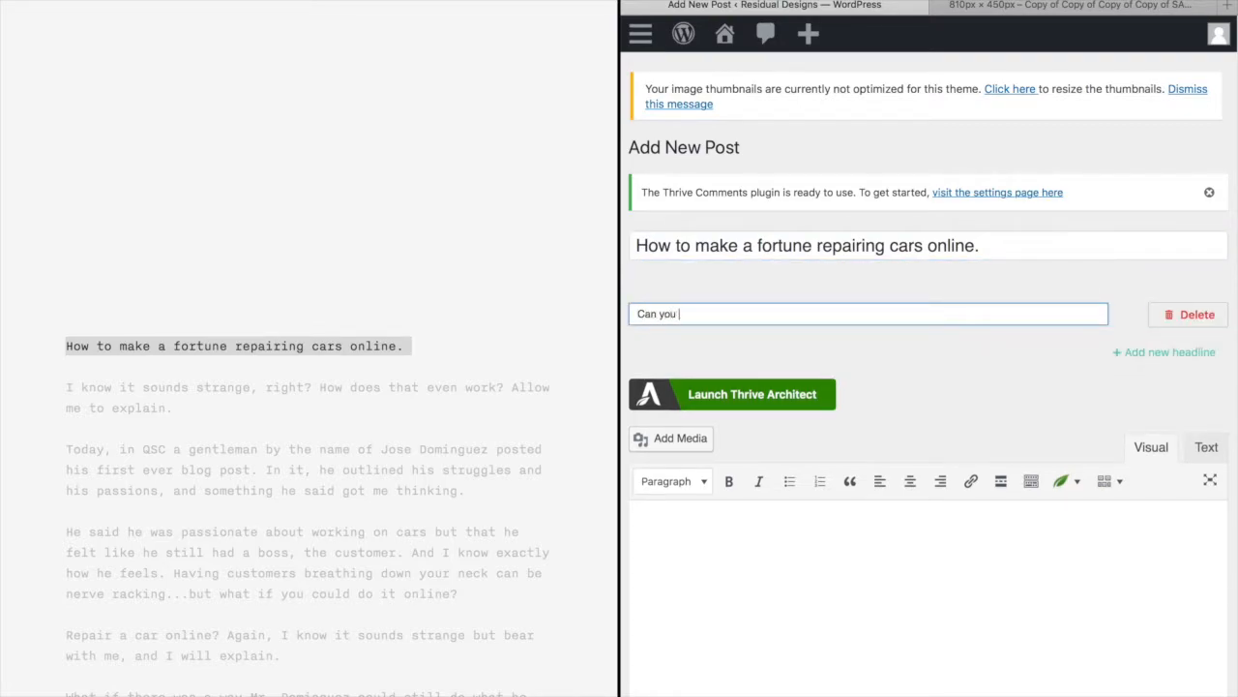
text(earn a living repairing cars online?)
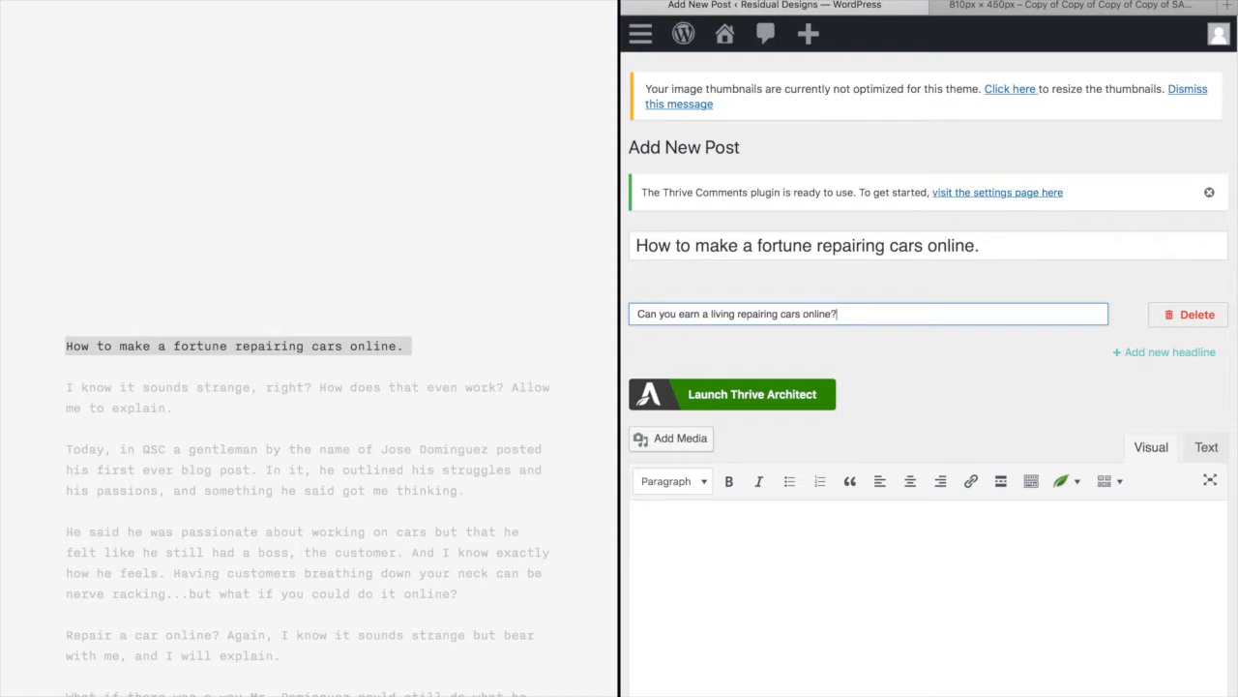
click(1164, 352)
click(676, 358)
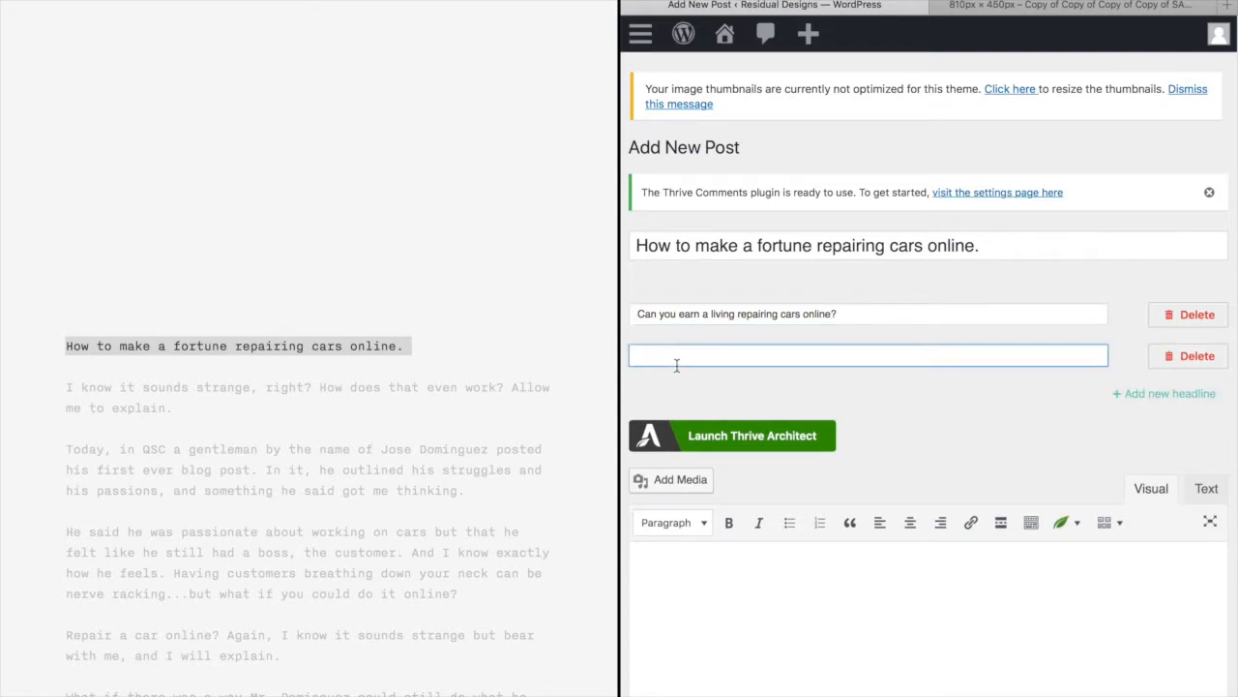
text(The q)
text(ine!)
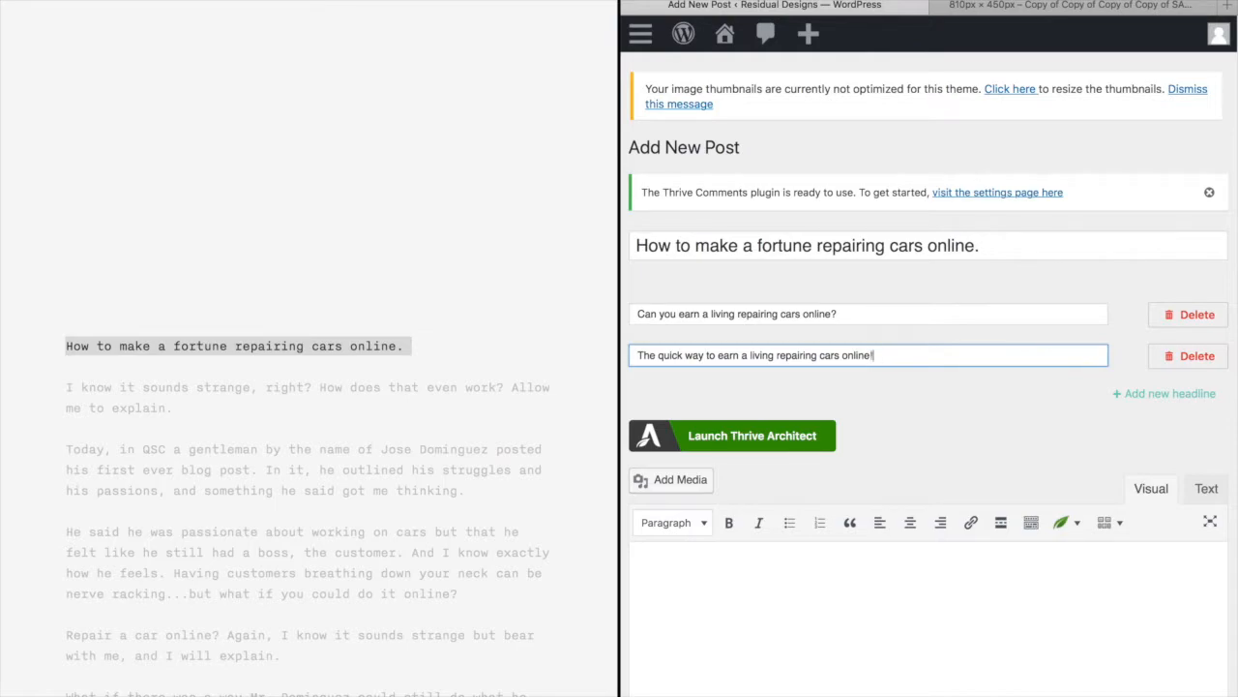
click(994, 442)
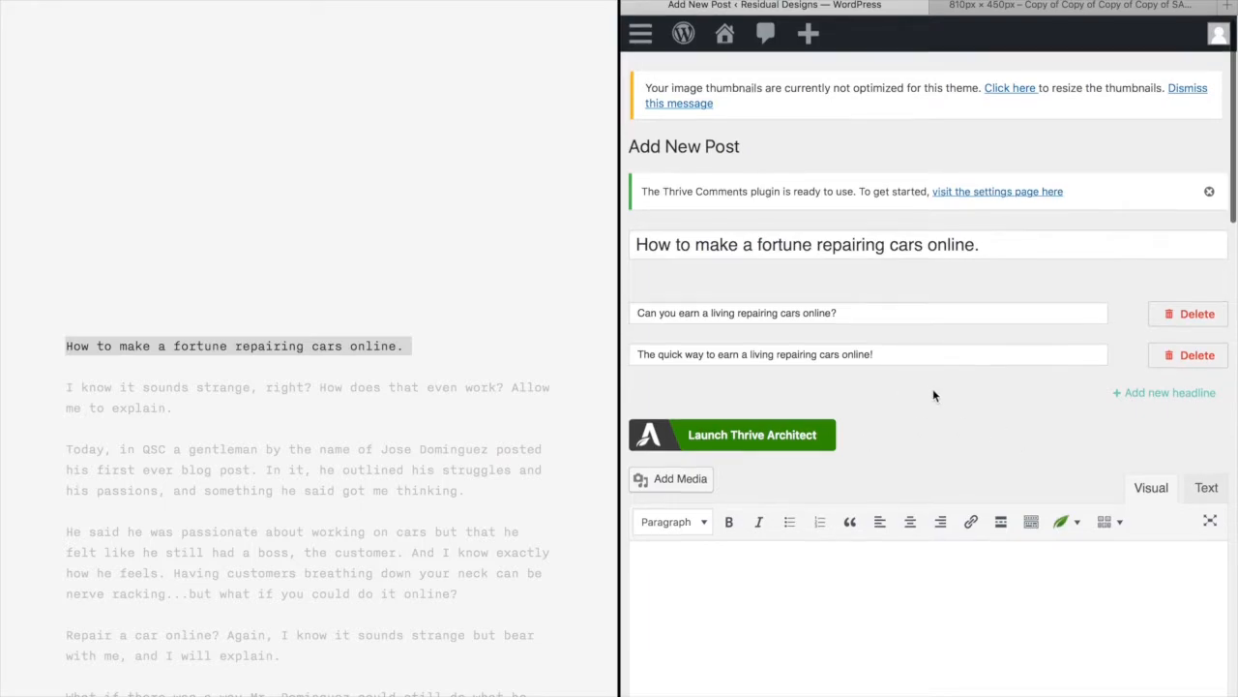
Scroll to the Publish box and publish the post with its three-headline test
scroll(933, 394, down, 1)
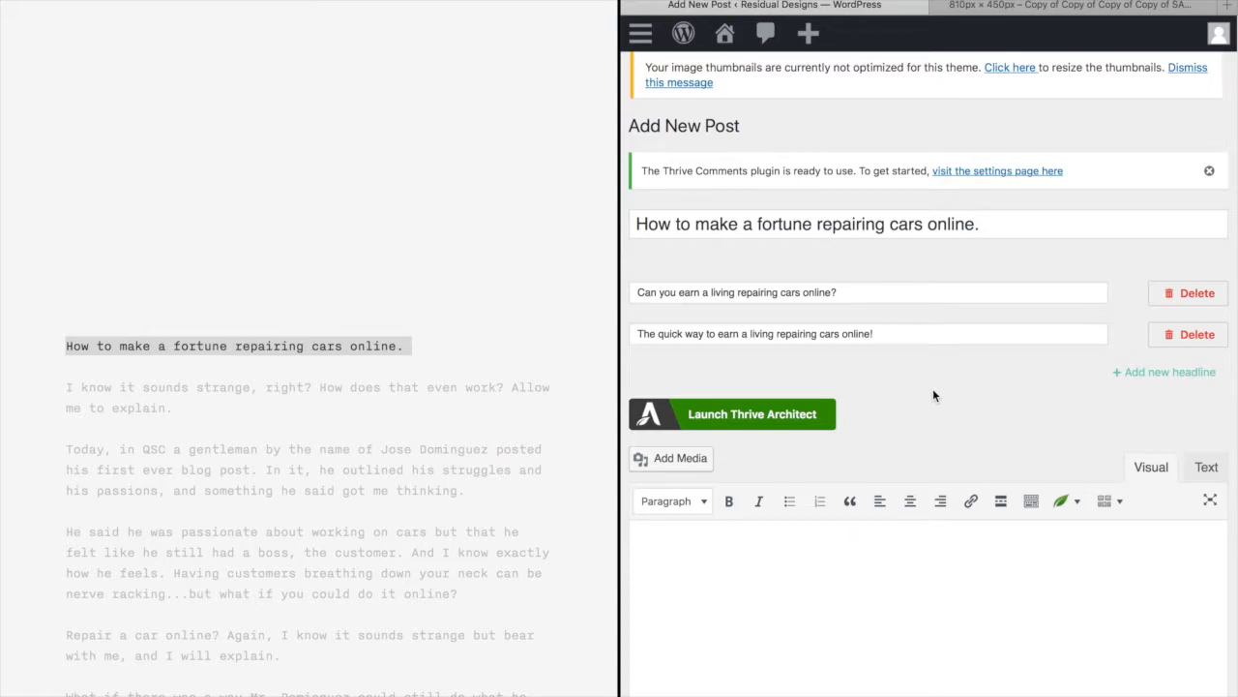
scroll(933, 394, down, 1)
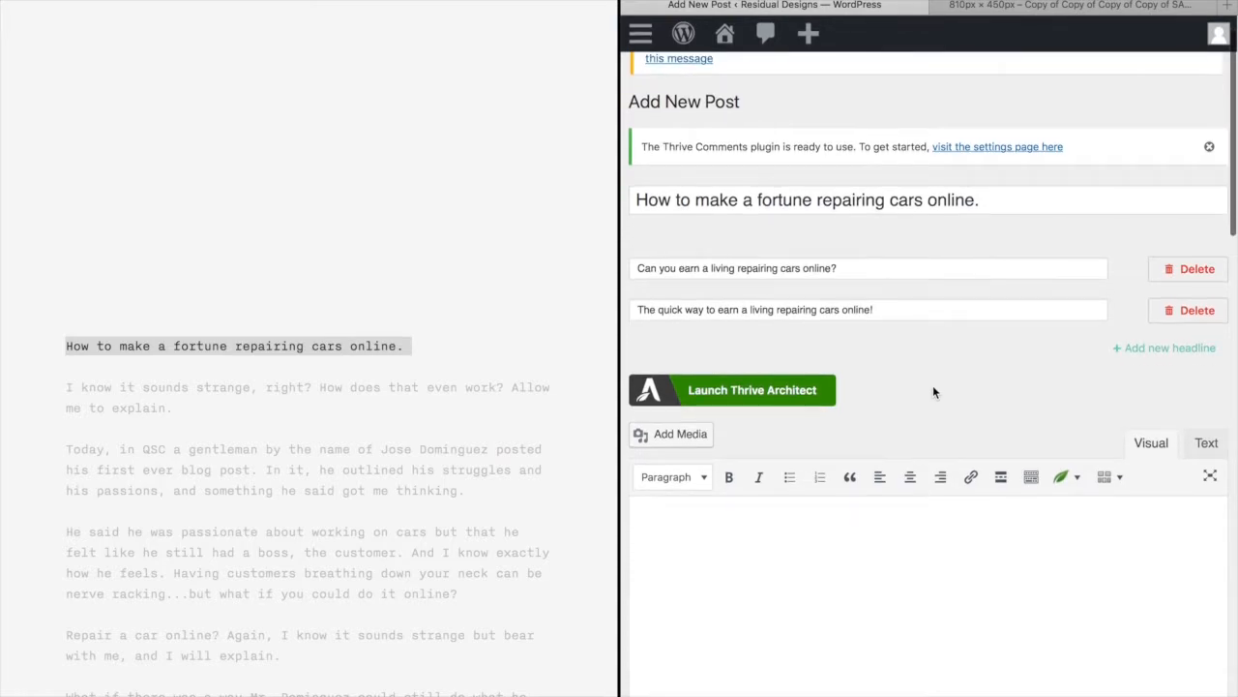
scroll(932, 391, down, 3)
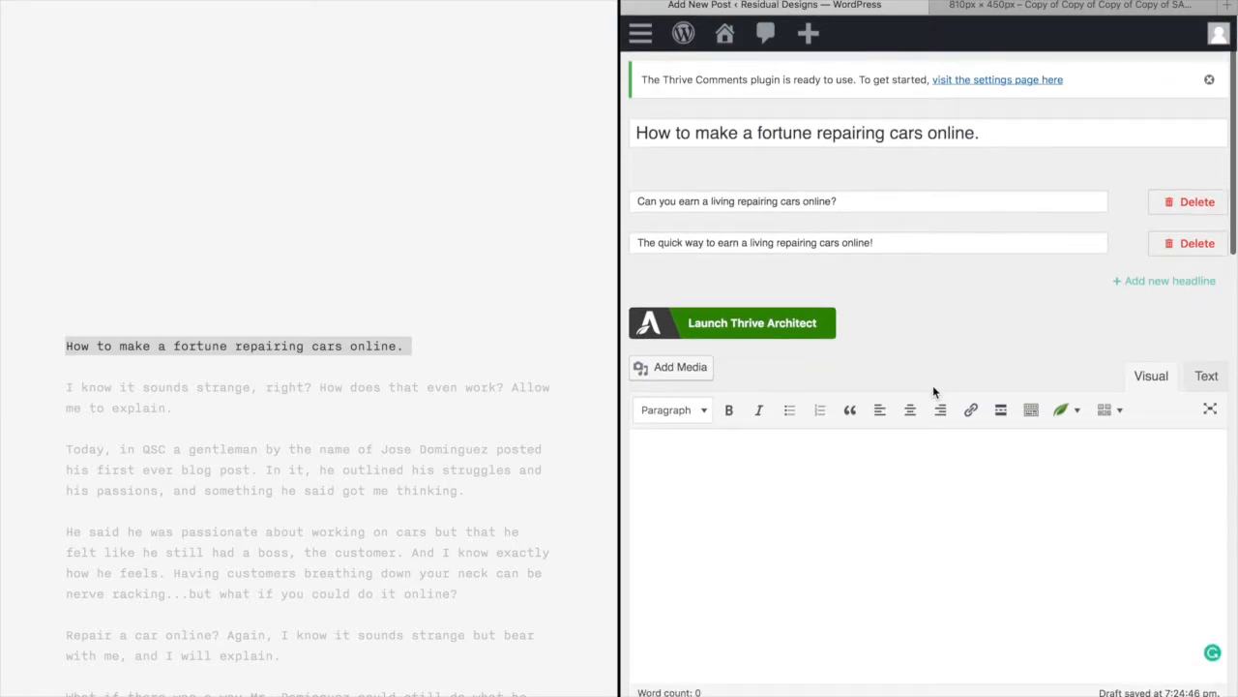
scroll(932, 391, up, 4)
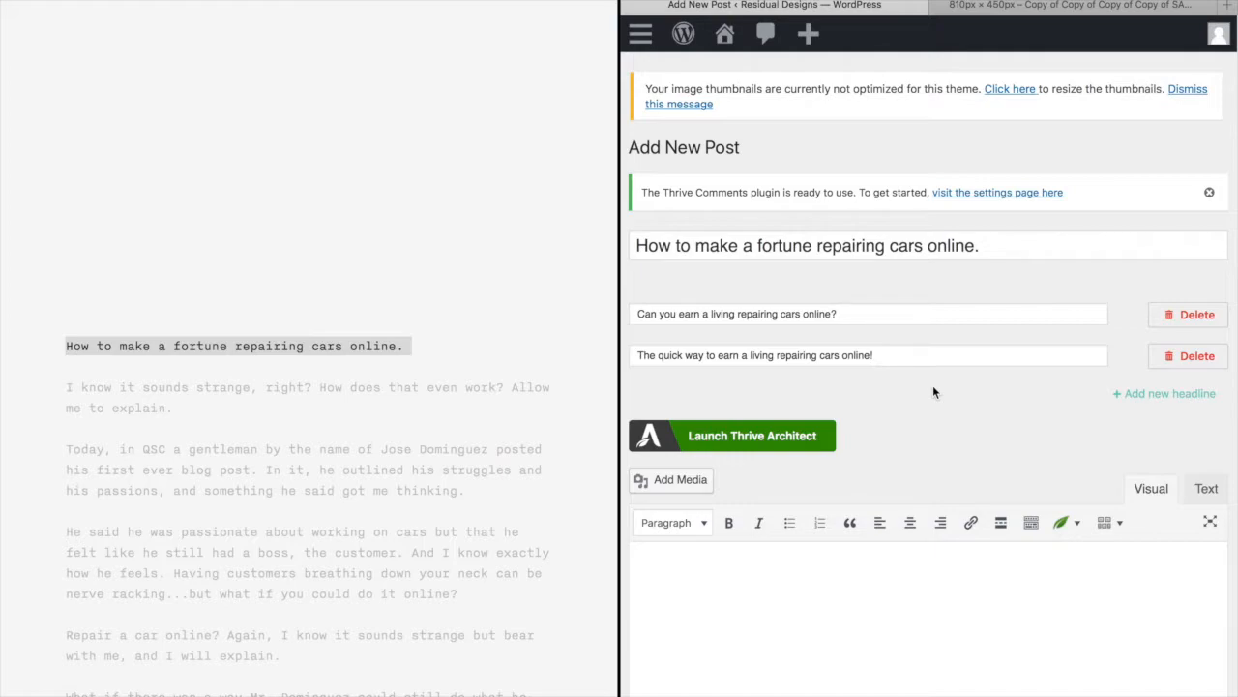
scroll(934, 400, down, 1)
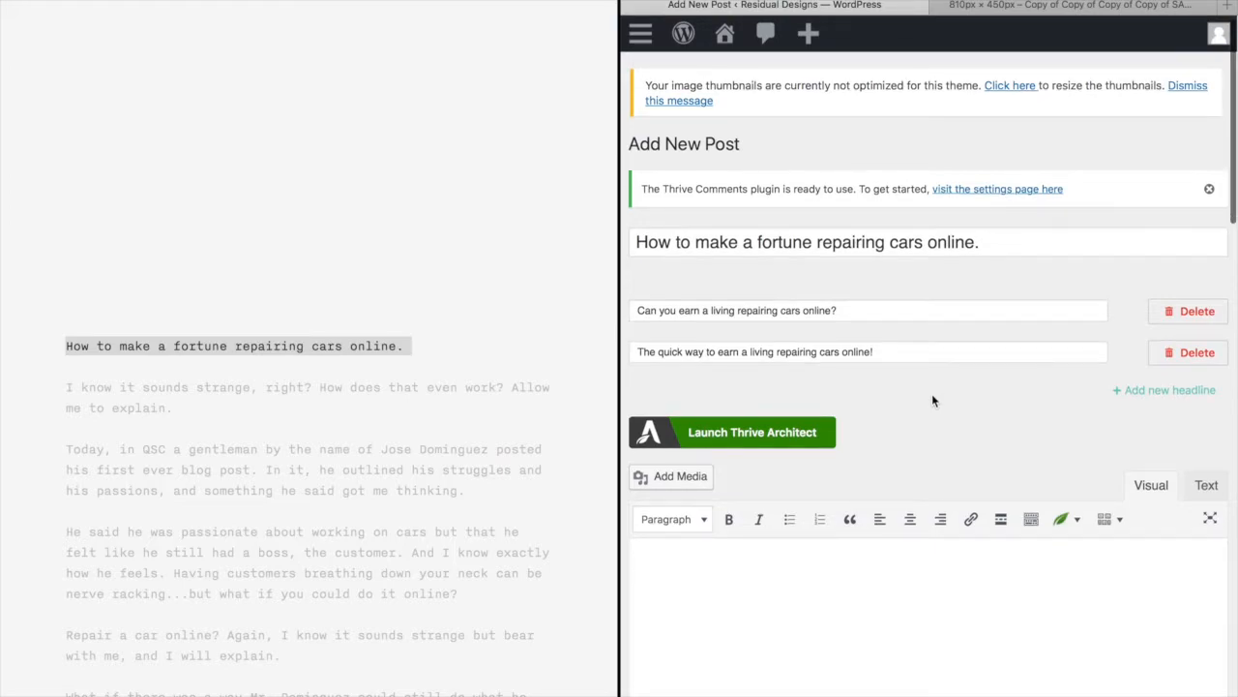
scroll(1081, 411, up, 1)
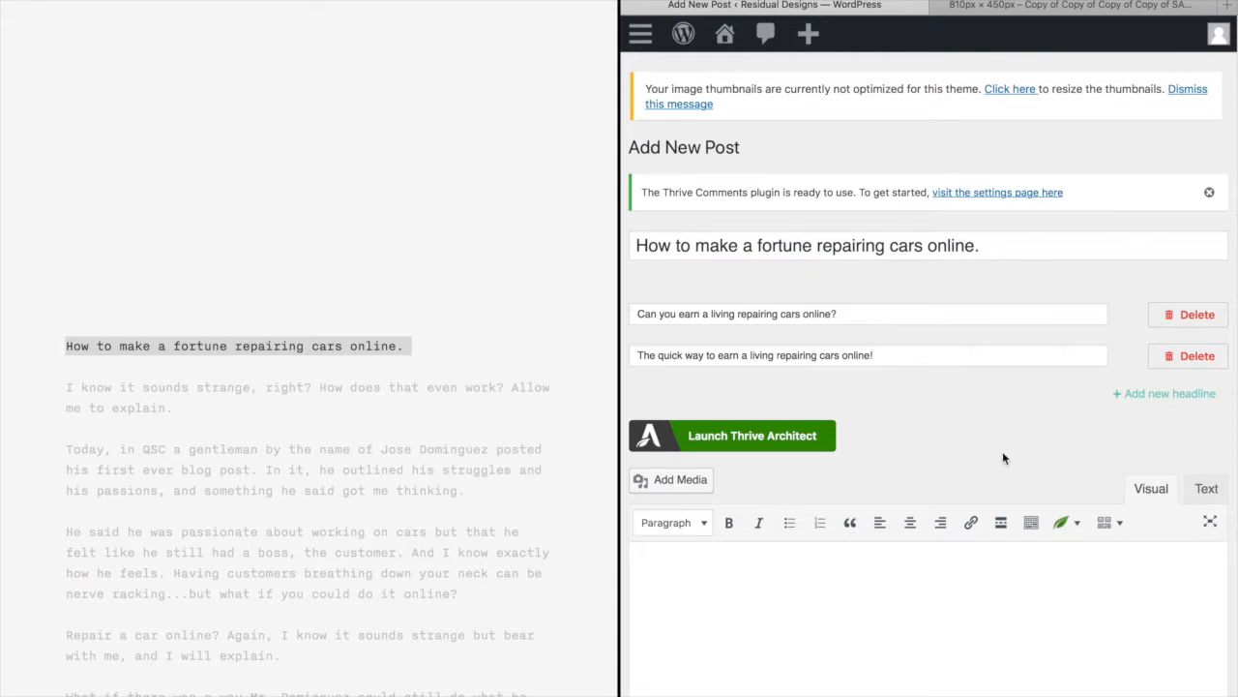
scroll(1003, 455, down, 2)
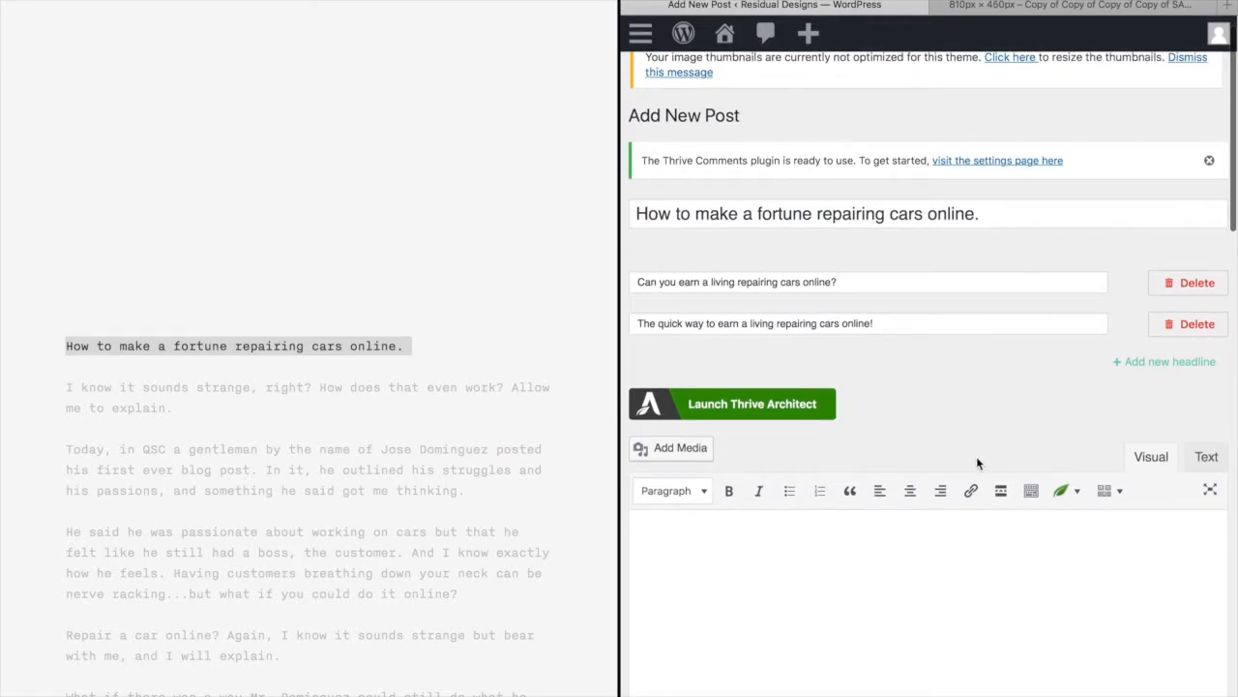
scroll(976, 455, down, 7)
click(1167, 479)
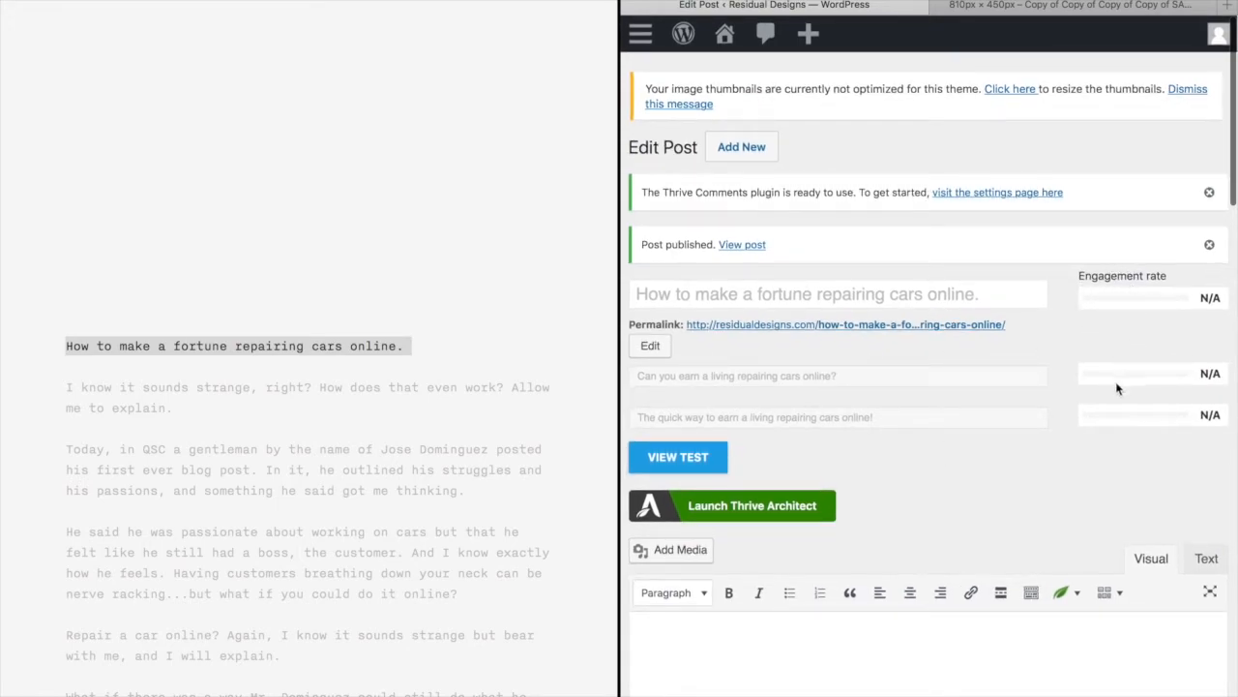
scroll(891, 538, down, 1)
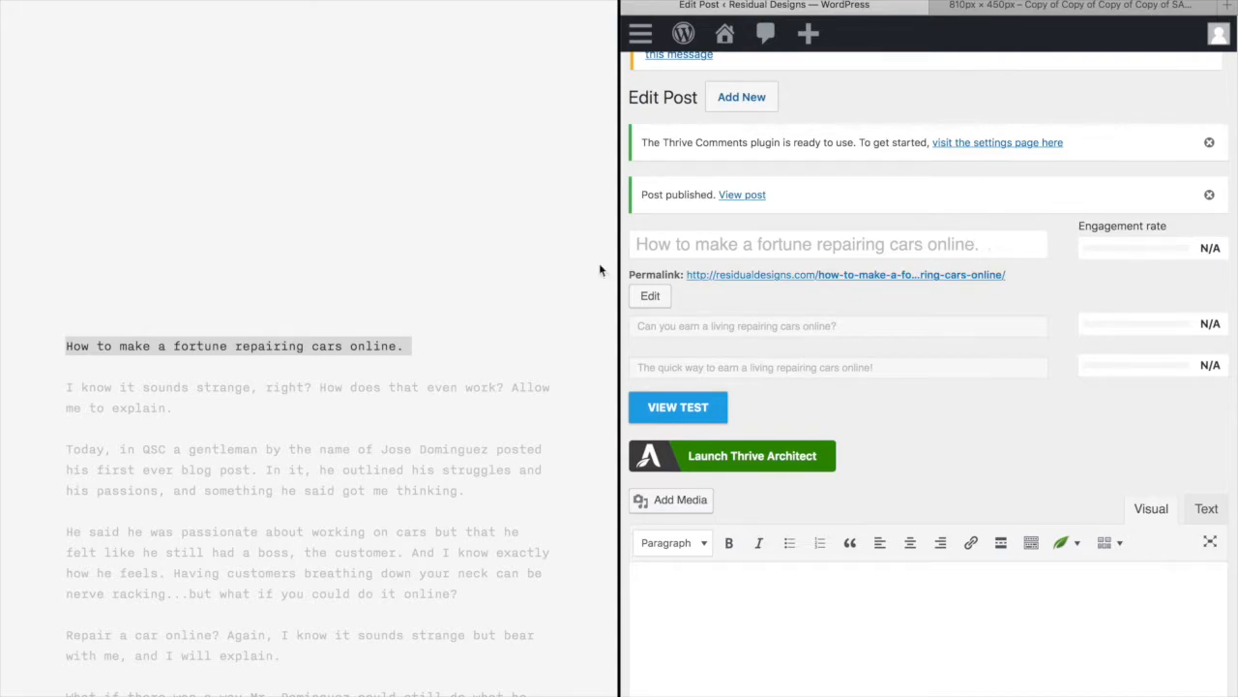
Trim 'how-to-make-a-fortune-' from the slug, leaving the permalink /repairing-cars-online/
click(653, 298)
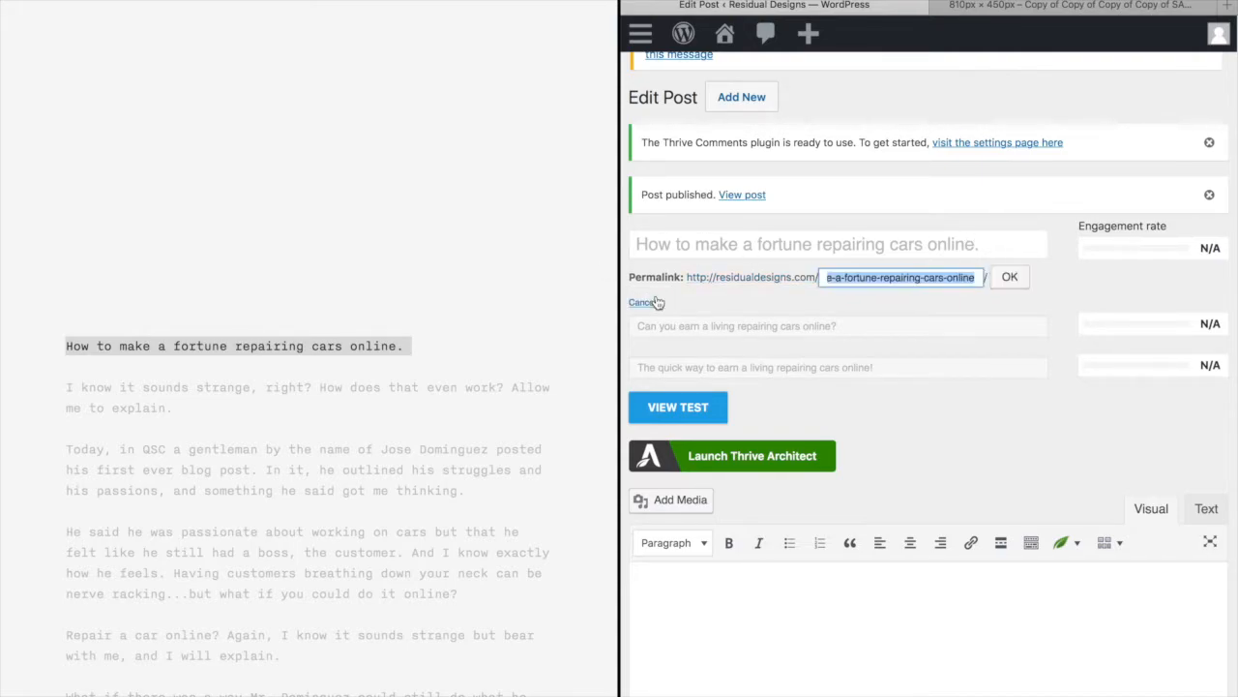
click(902, 277)
scroll(870, 277, left, 2)
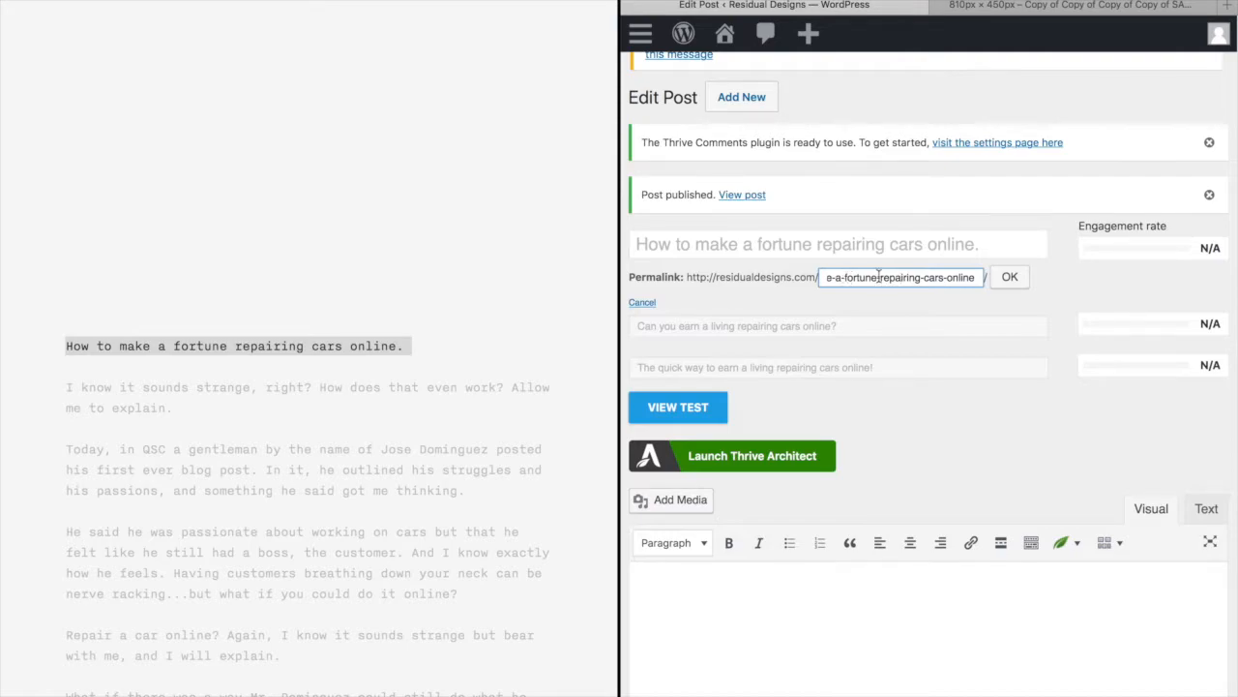
drag(883, 277, 750, 272)
key(BackSpace)
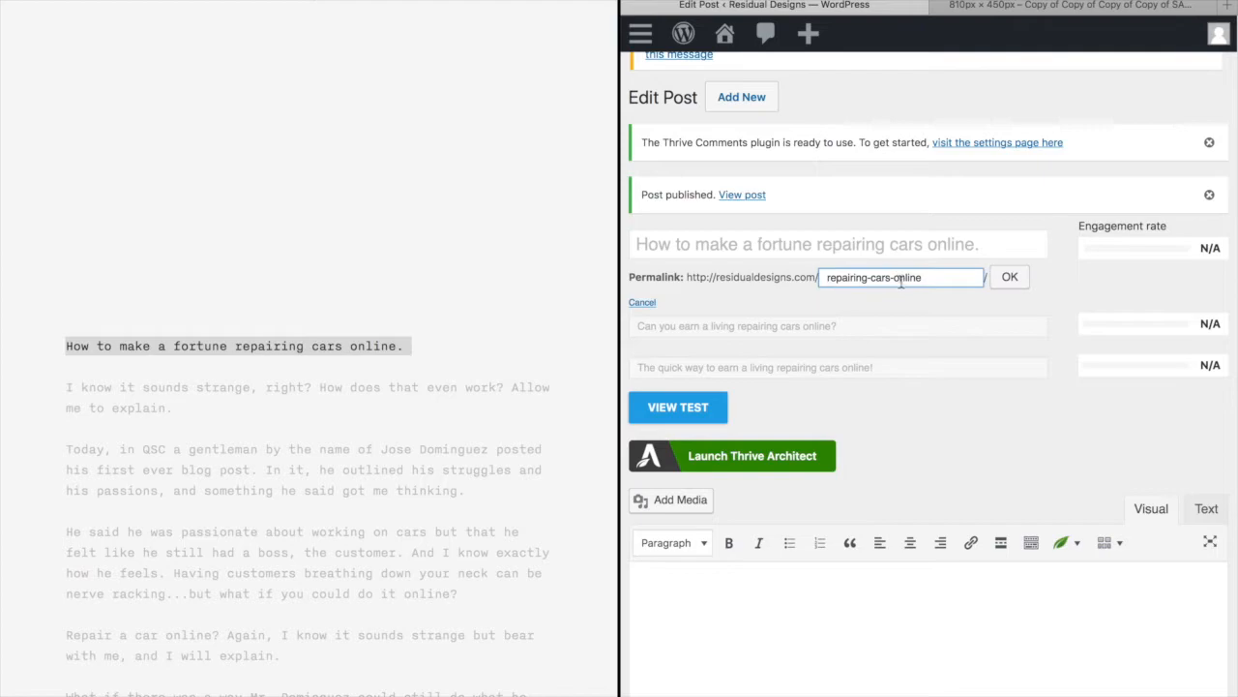
click(1012, 277)
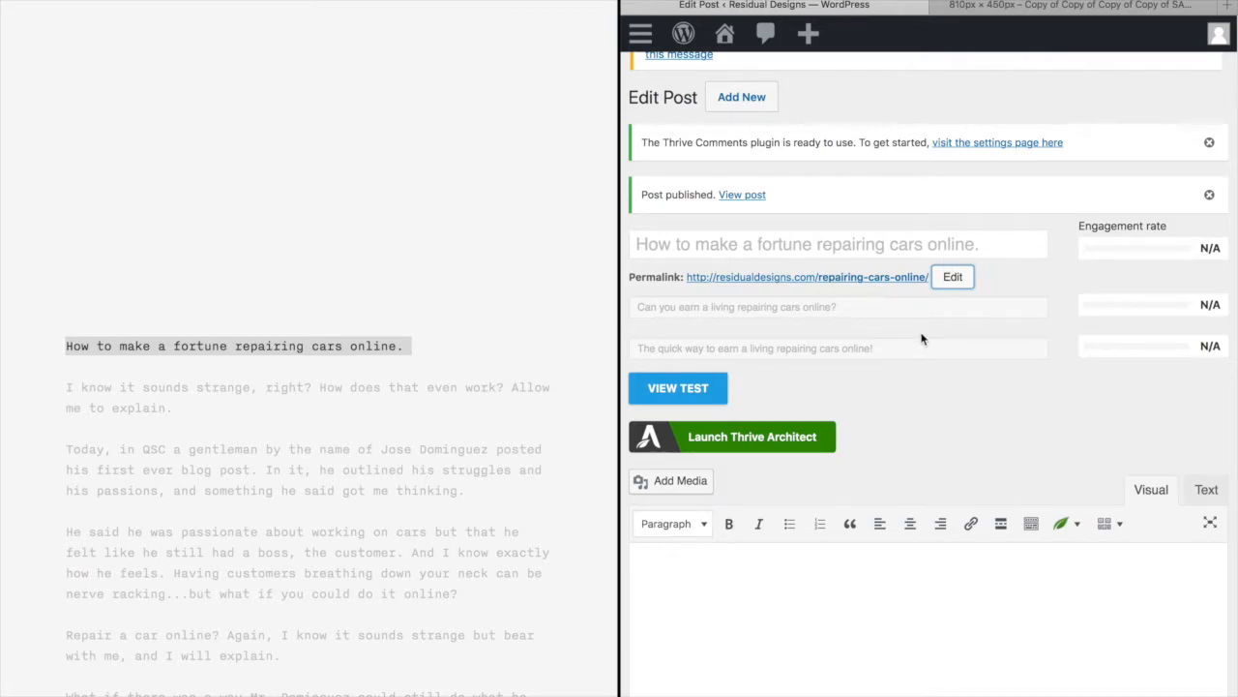
scroll(922, 339, down, 1)
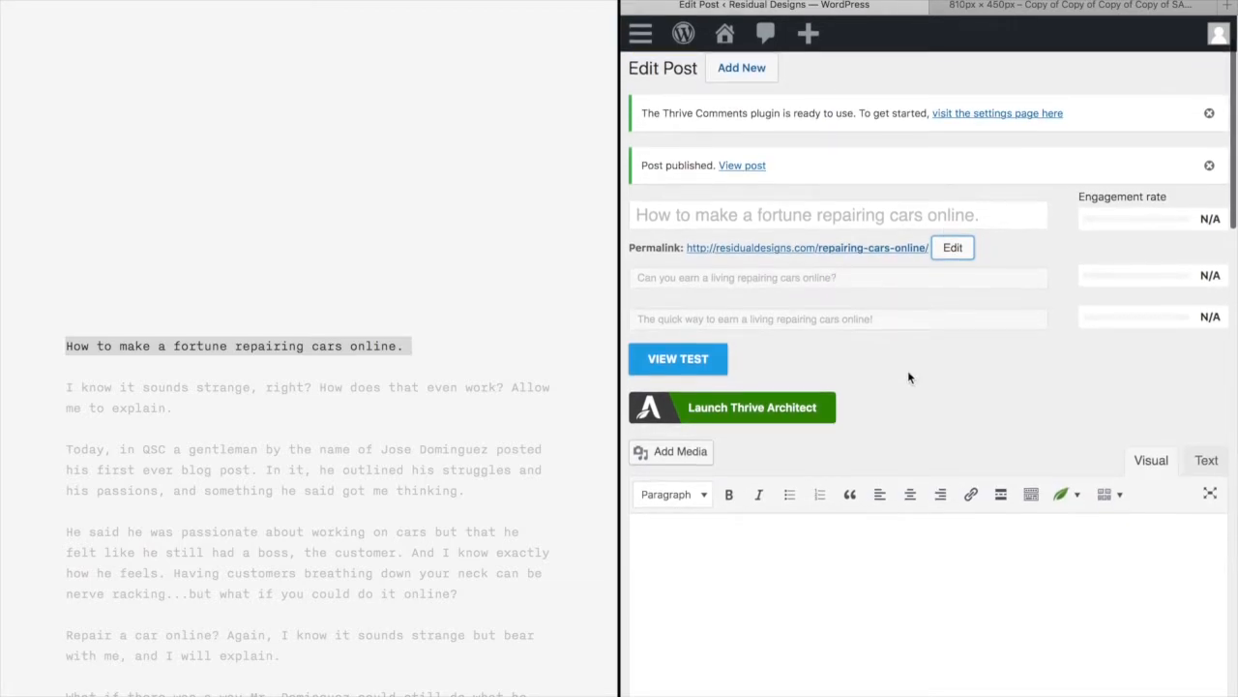
scroll(908, 369, down, 1)
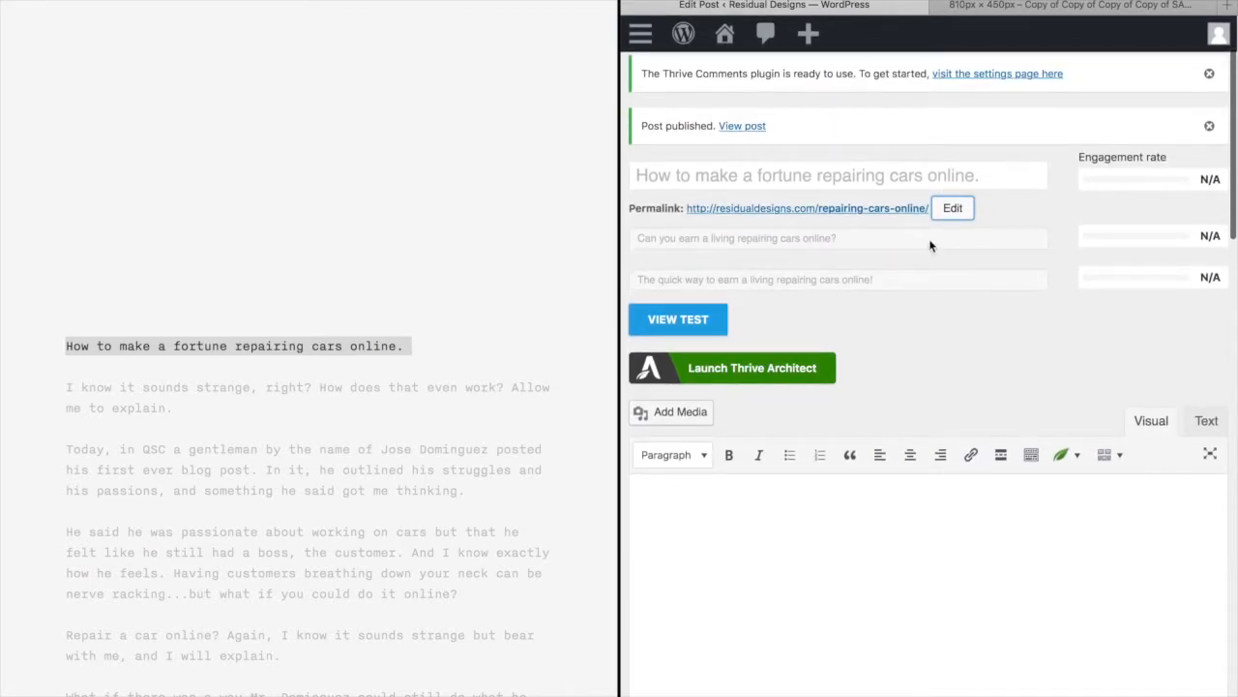
scroll(931, 246, up, 3)
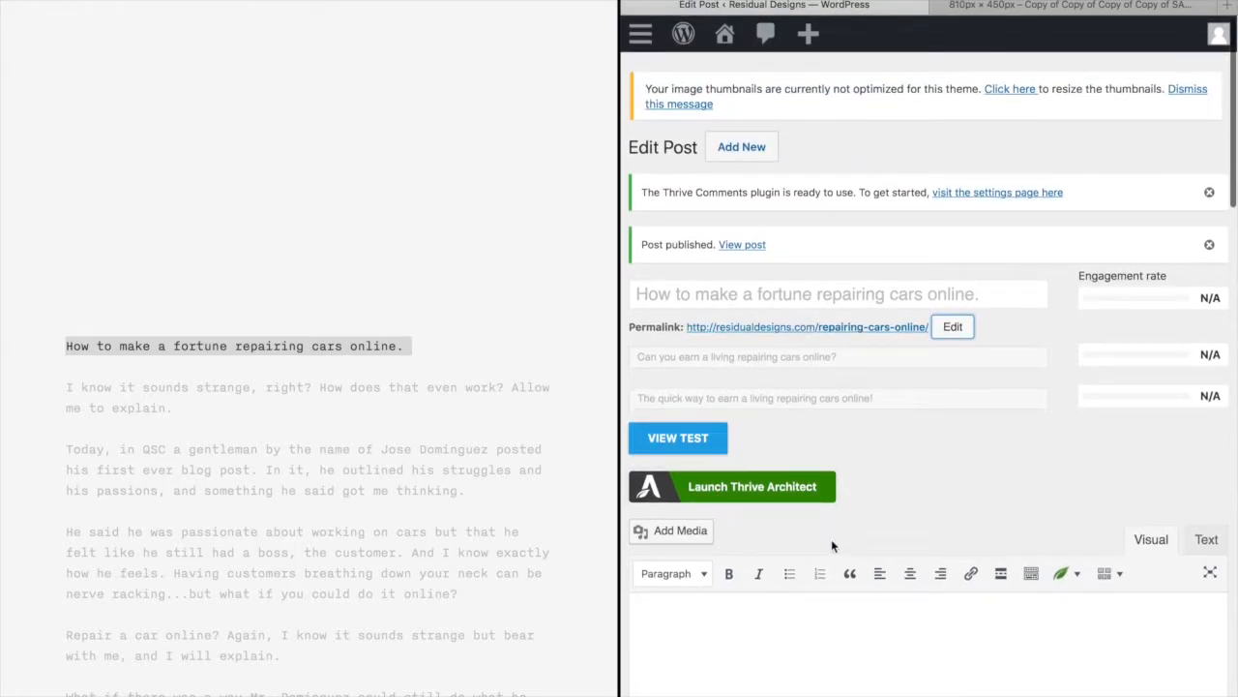
Launch Thrive Architect on the post and scroll through its content
click(803, 496)
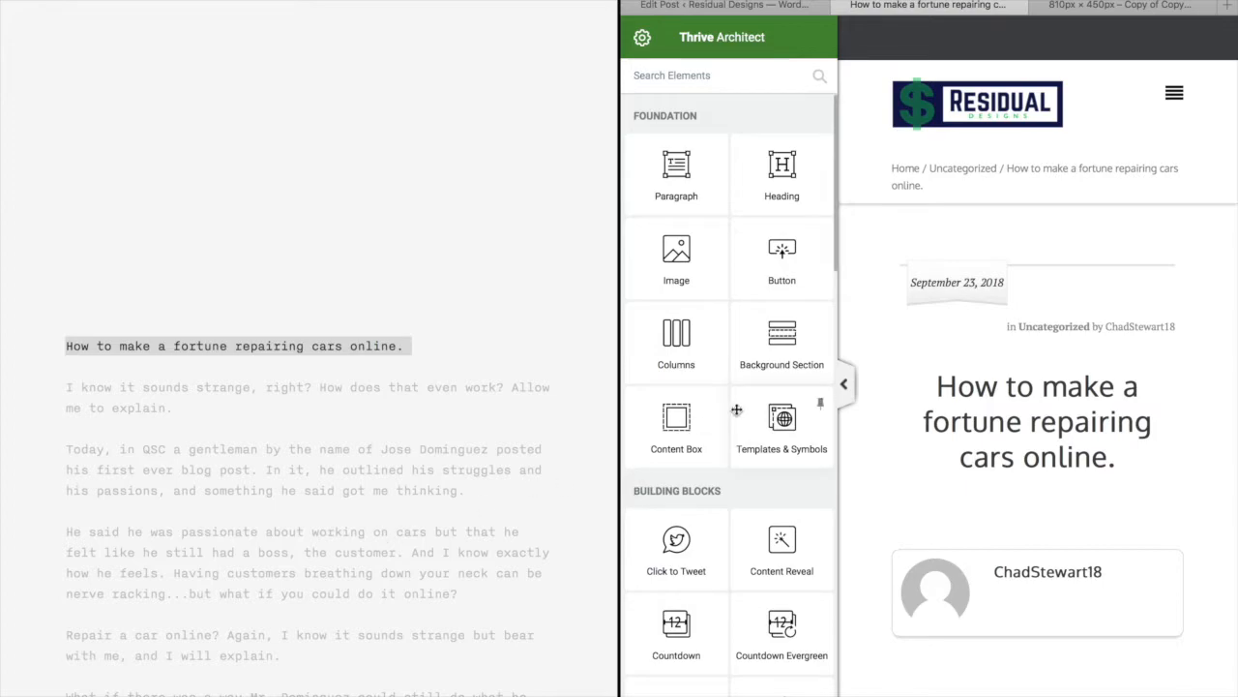
scroll(1002, 398, down, 2)
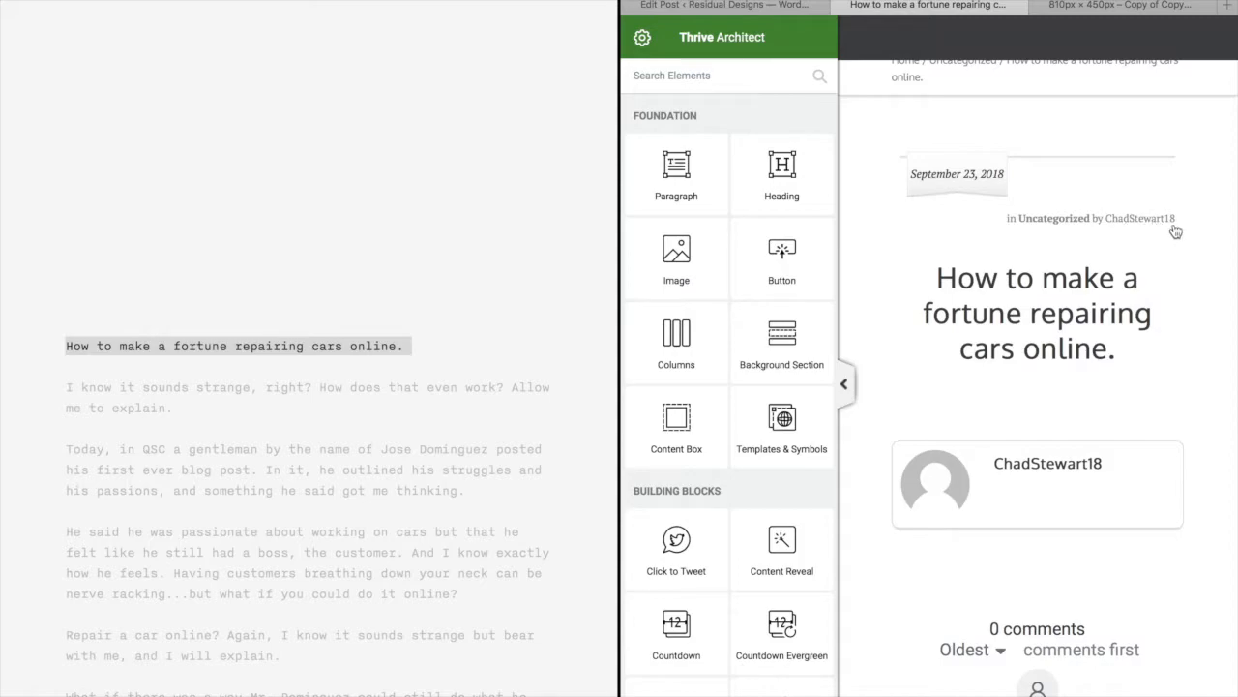
scroll(1176, 231, down, 1)
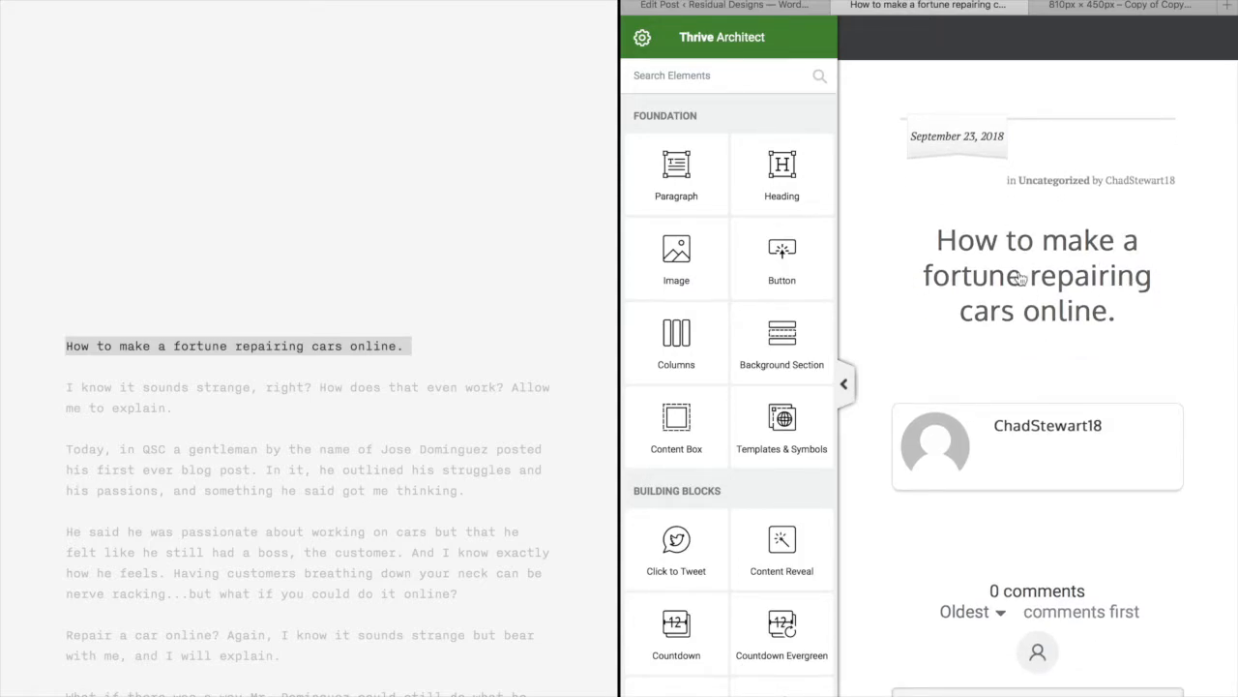
scroll(1080, 282, down, 1)
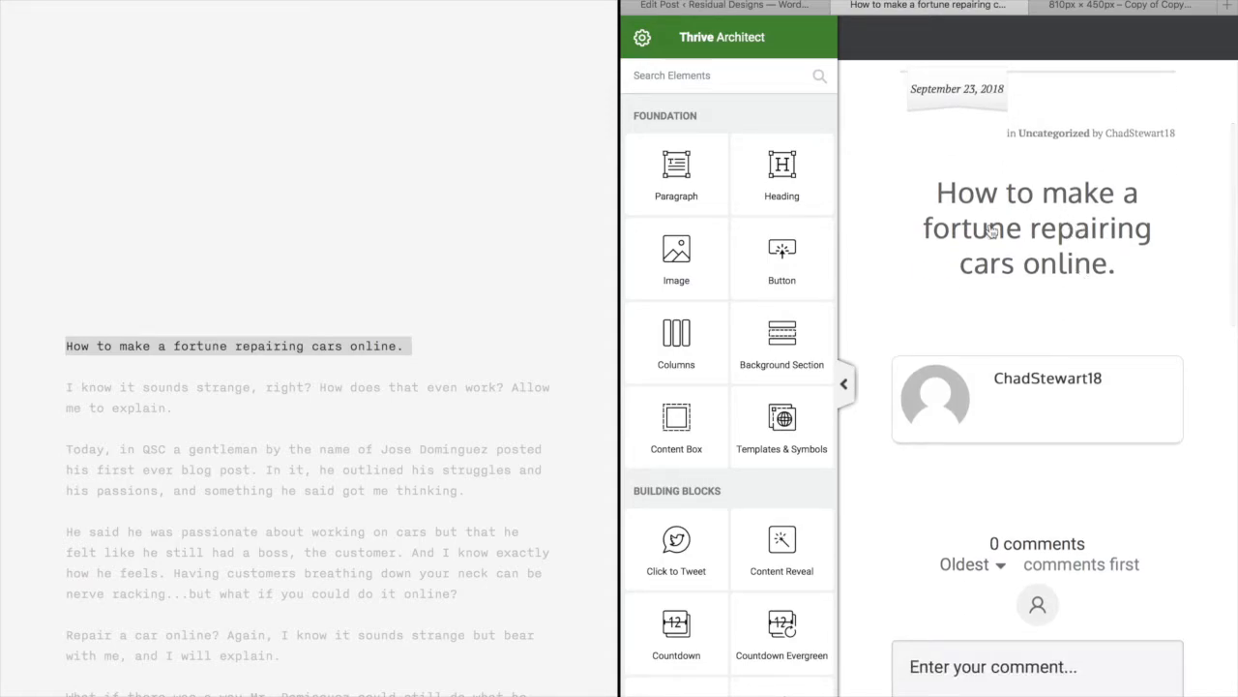
scroll(1105, 269, down, 1)
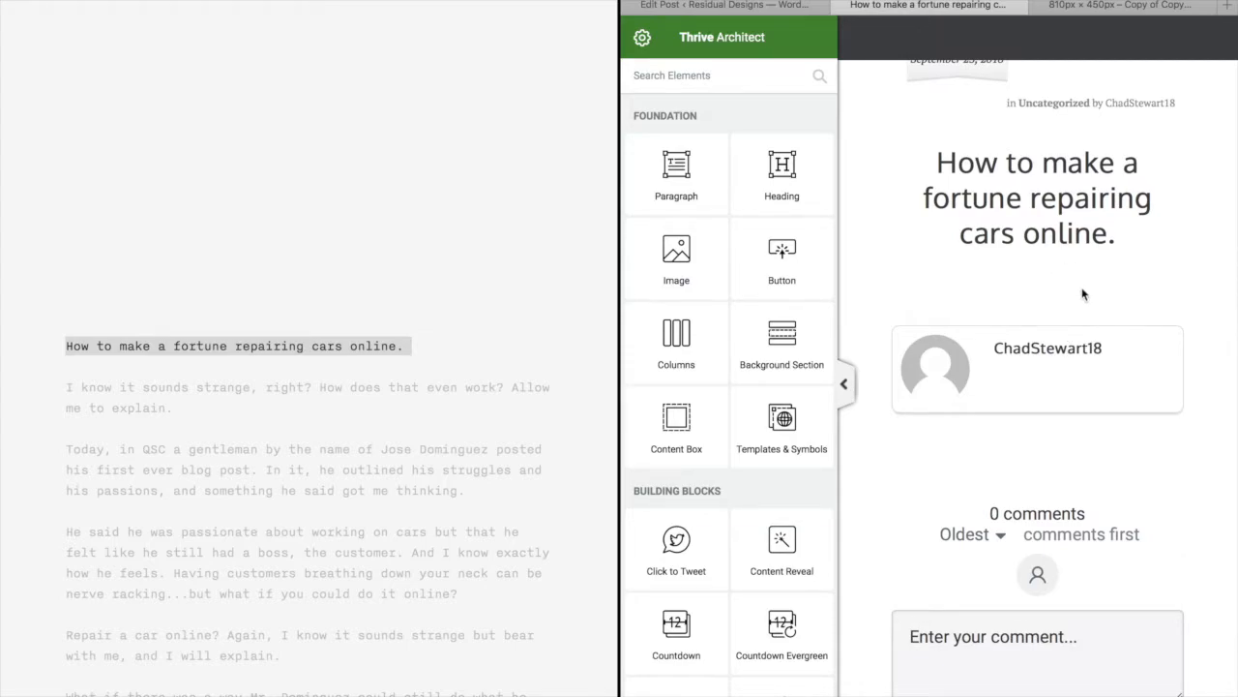
scroll(947, 470, up, 3)
scroll(947, 470, down, 8)
scroll(1042, 419, down, 10)
scroll(1042, 425, up, 15)
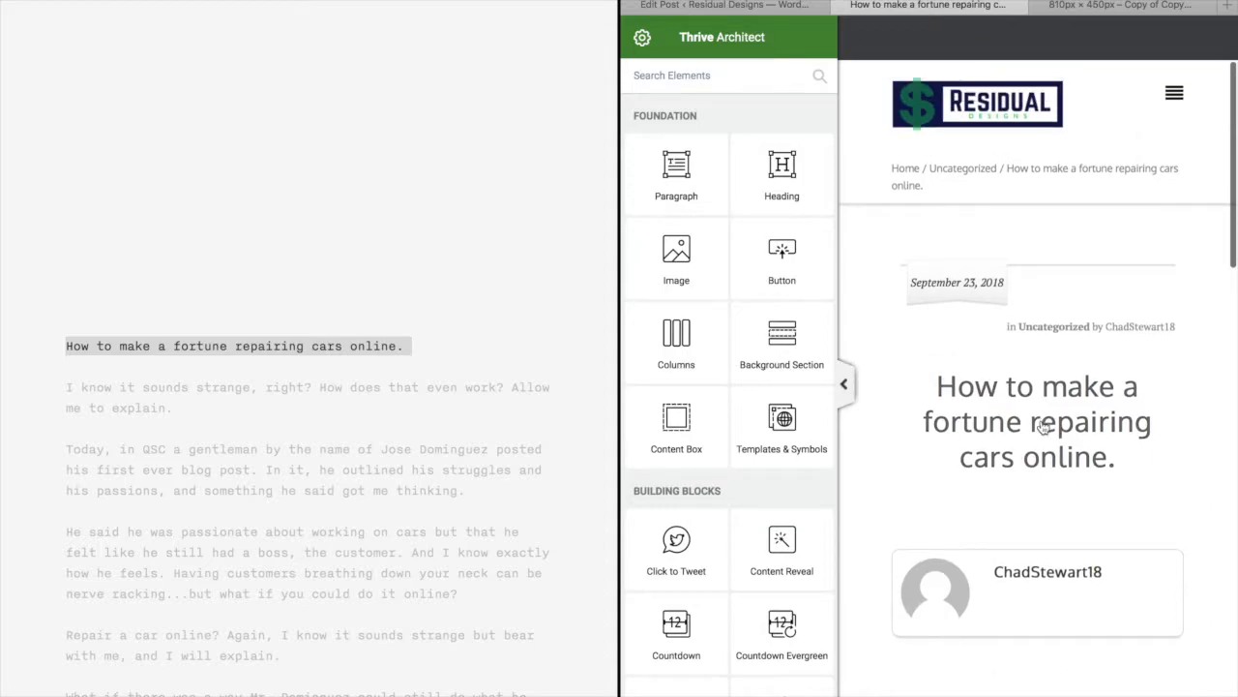
Collapse the elements sidebar to view the page unobstructed
click(842, 383)
scroll(799, 622, down, 5)
scroll(799, 627, down, 5)
scroll(799, 630, up, 10)
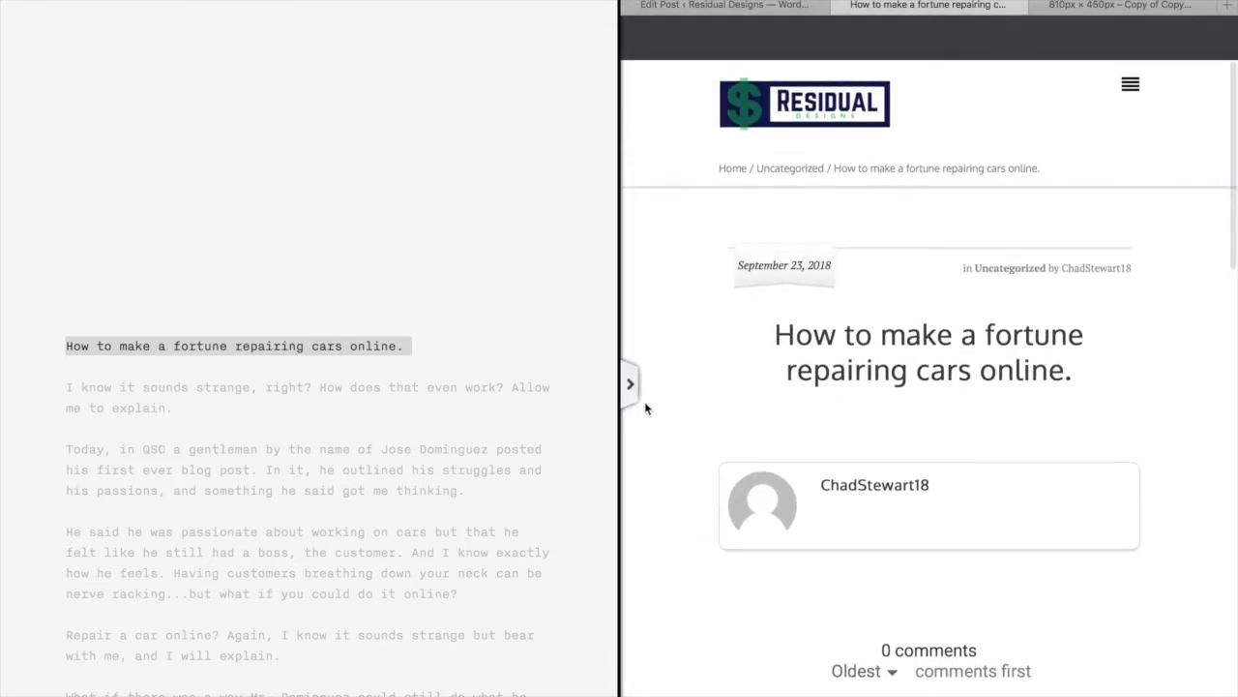
Re-expand the elements sidebar and review the title, author box and draft text
click(630, 384)
scroll(945, 422, down, 4)
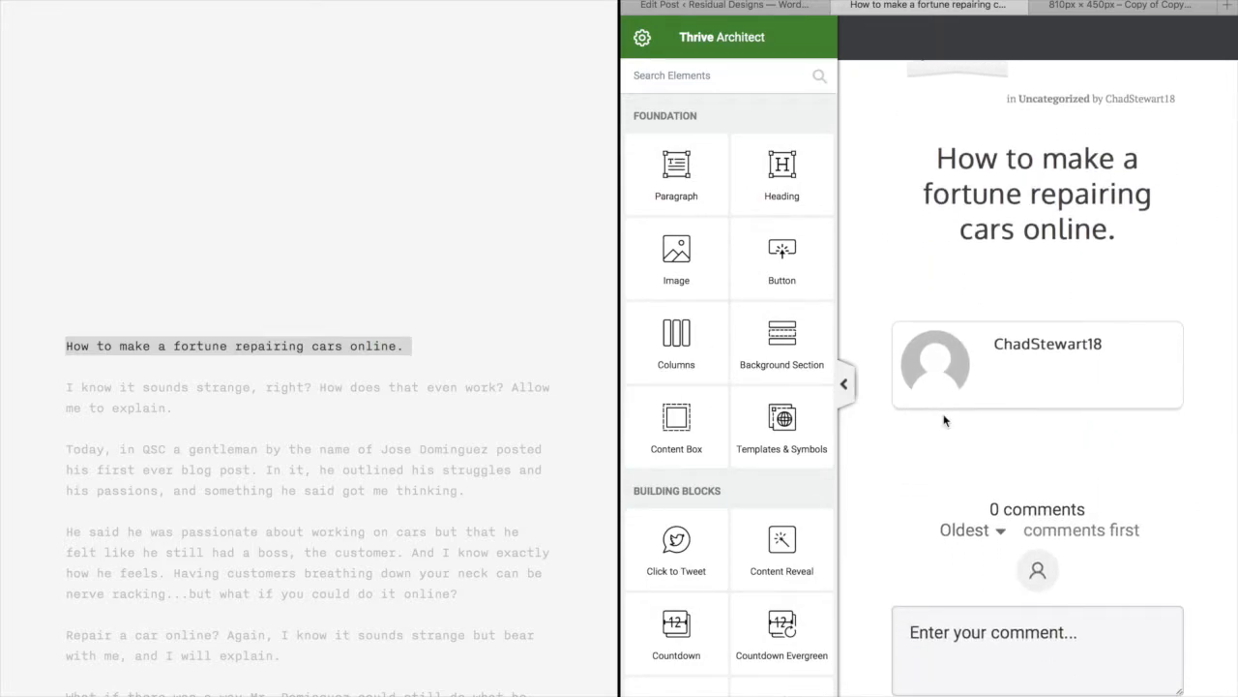
scroll(945, 420, up, 2)
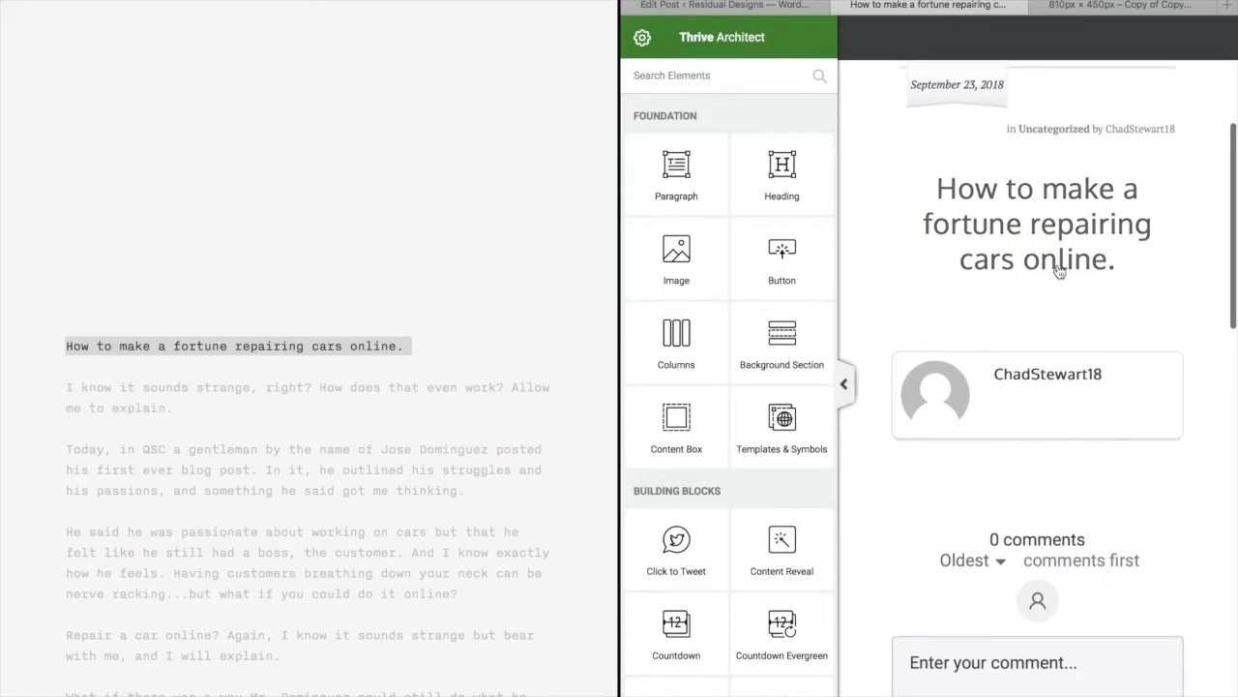
scroll(398, 446, down, 3)
scroll(398, 446, down, 1)
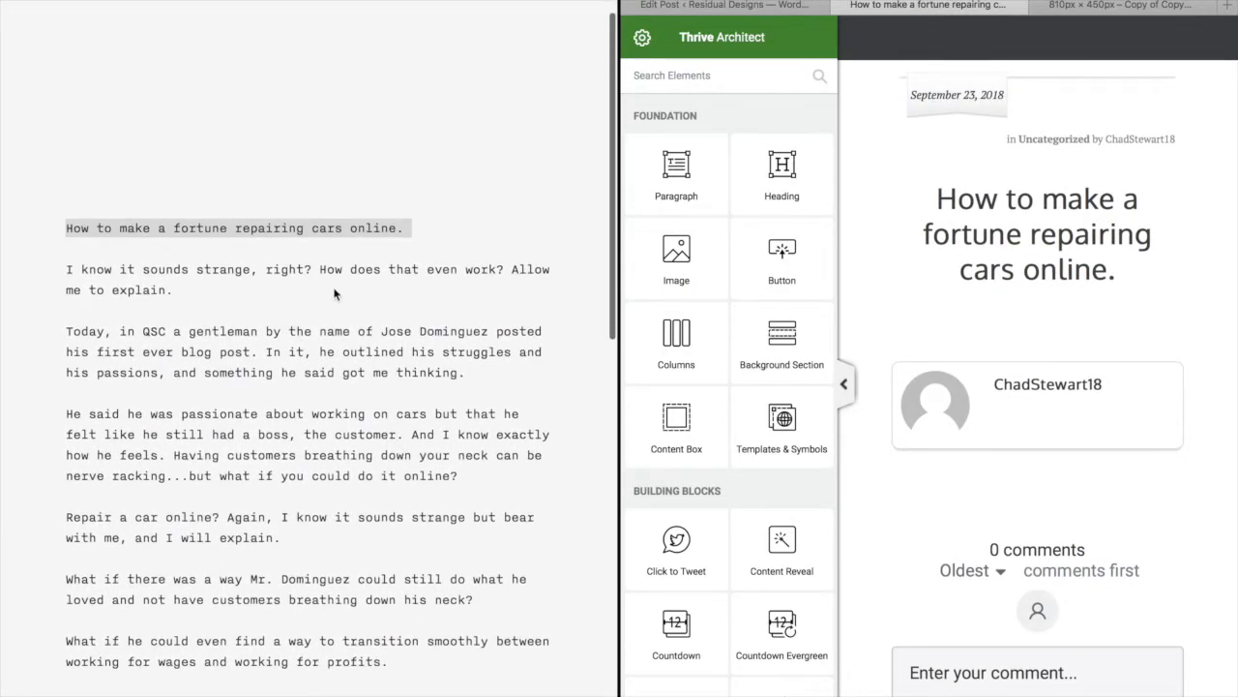
scroll(226, 527, down, 20)
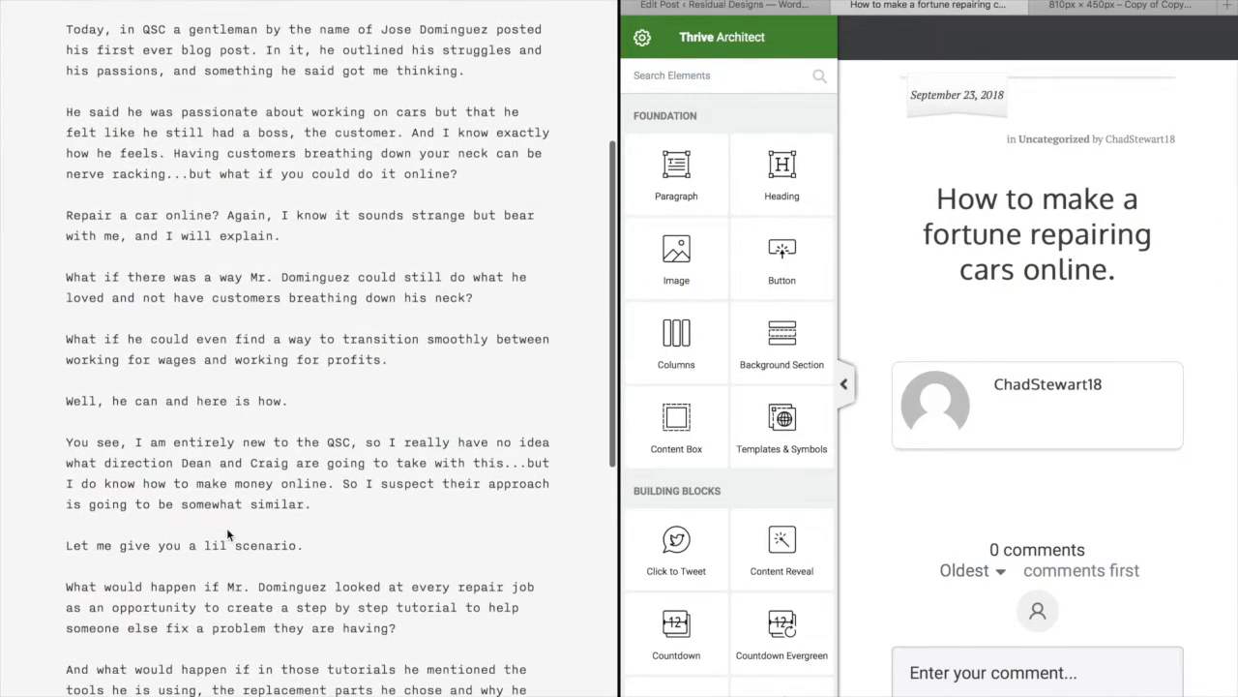
scroll(226, 534, up, 20)
scroll(226, 534, down, 12)
scroll(228, 533, down, 10)
scroll(228, 533, up, 14)
scroll(226, 527, up, 7)
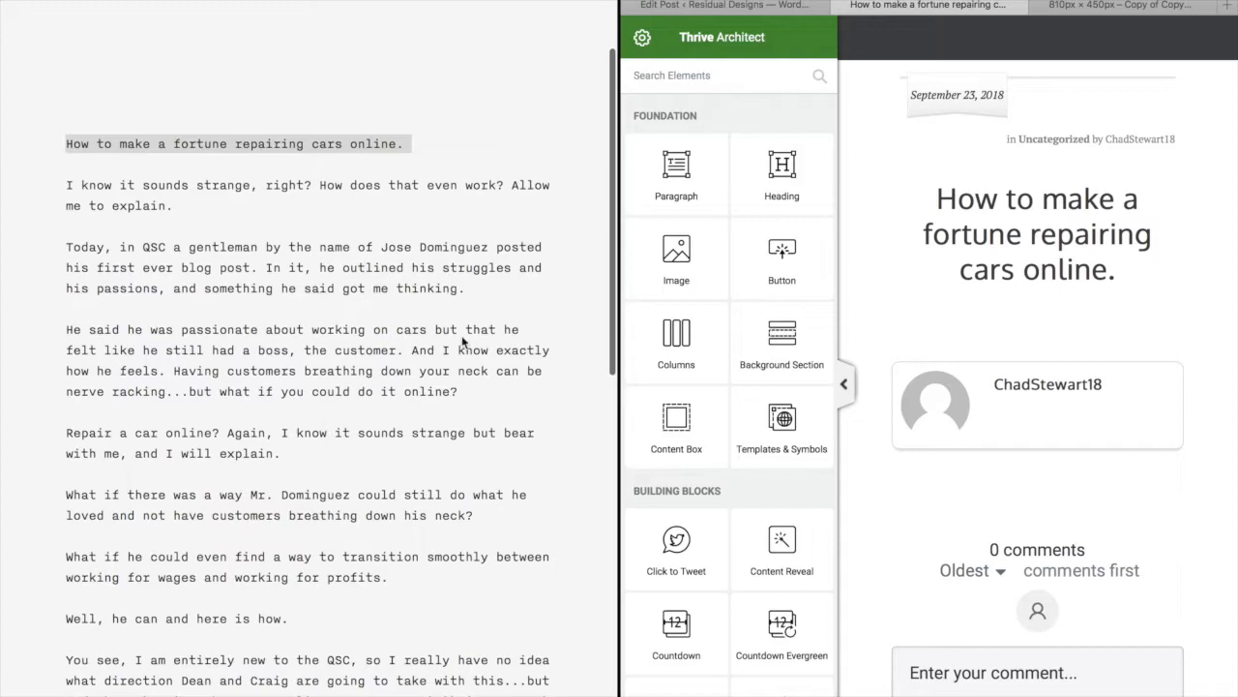
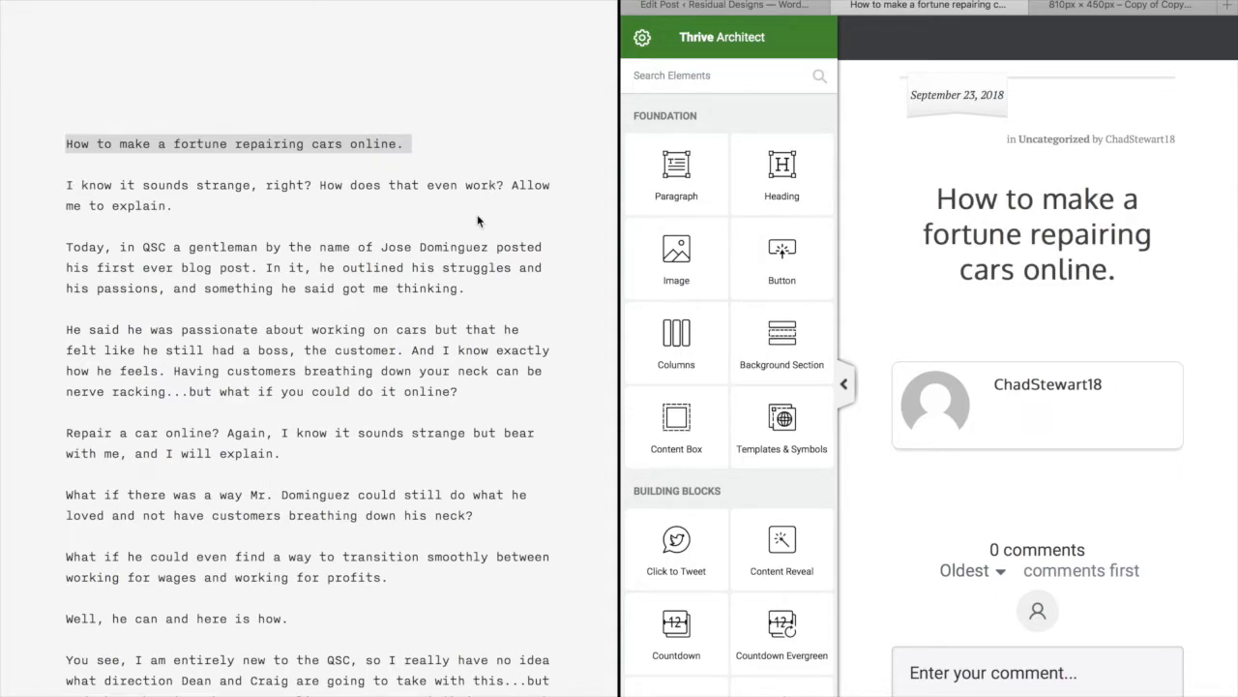
Switch to the article draft and scroll through its text
click(477, 391)
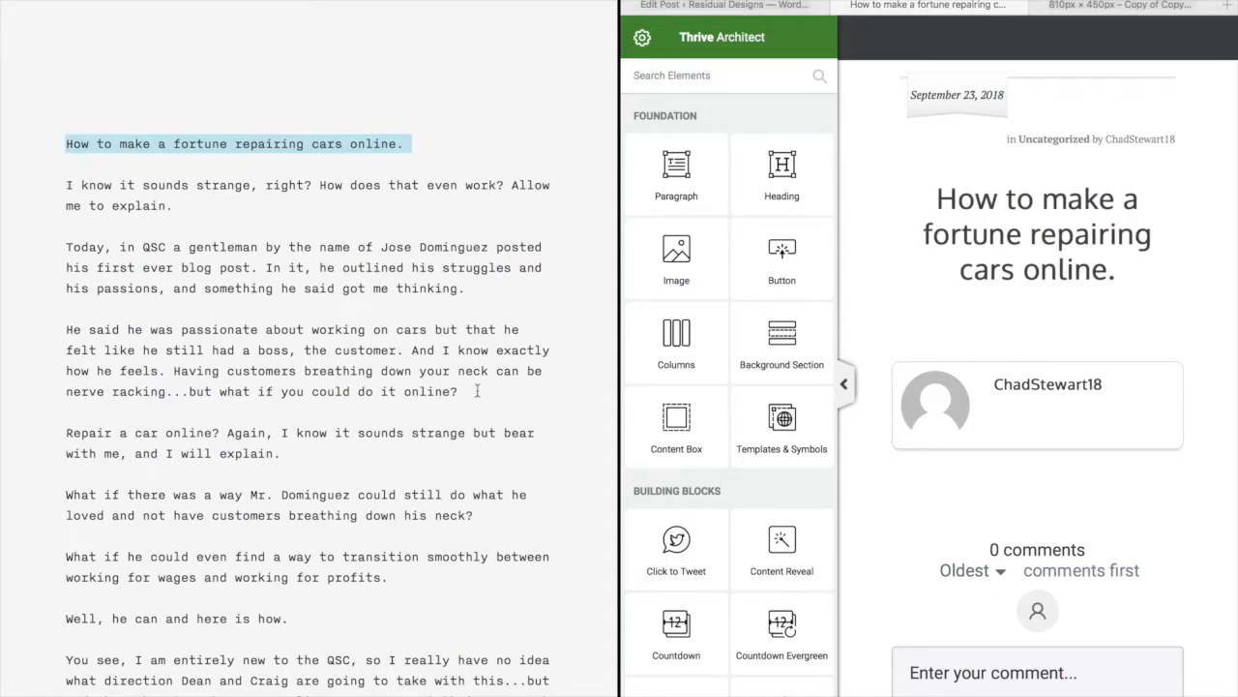
click(477, 391)
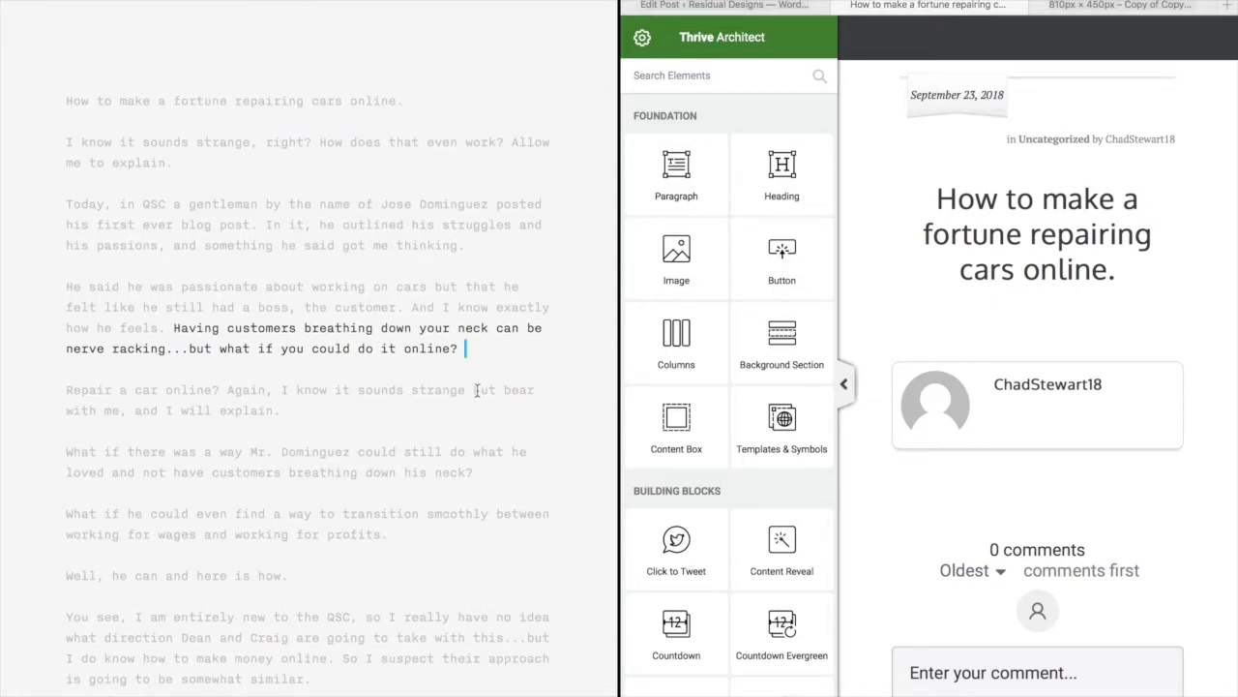
scroll(137, 475, down, 5)
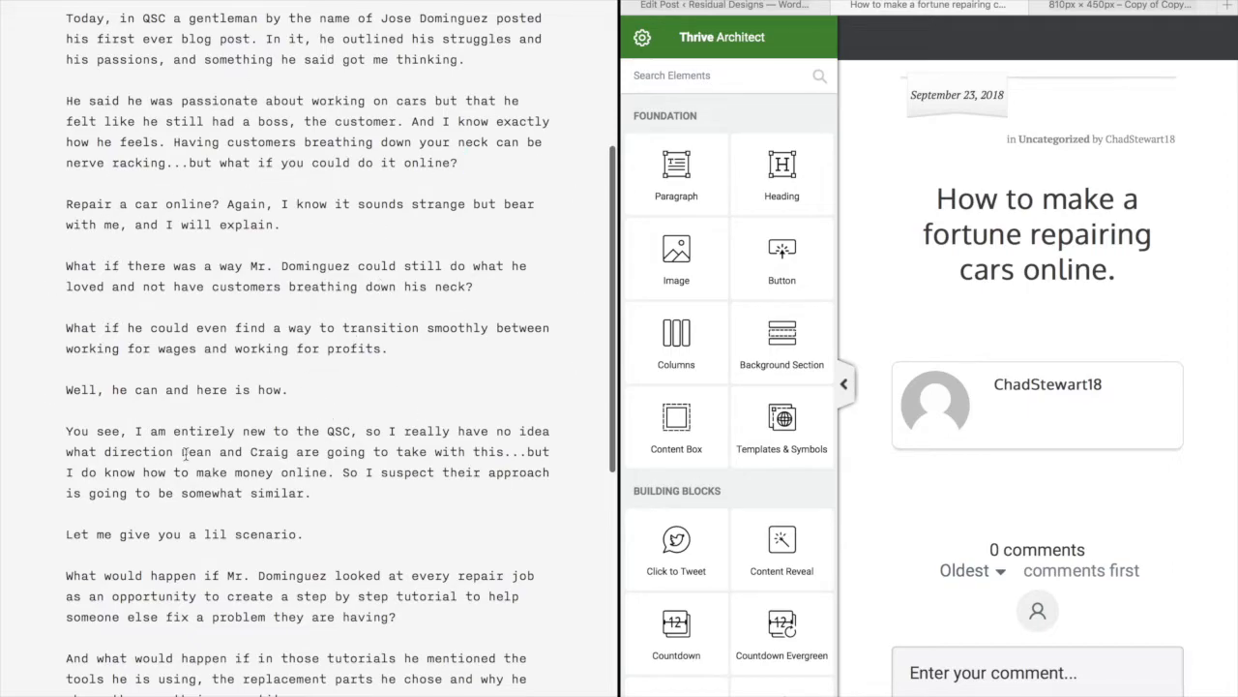
scroll(459, 445, down, 5)
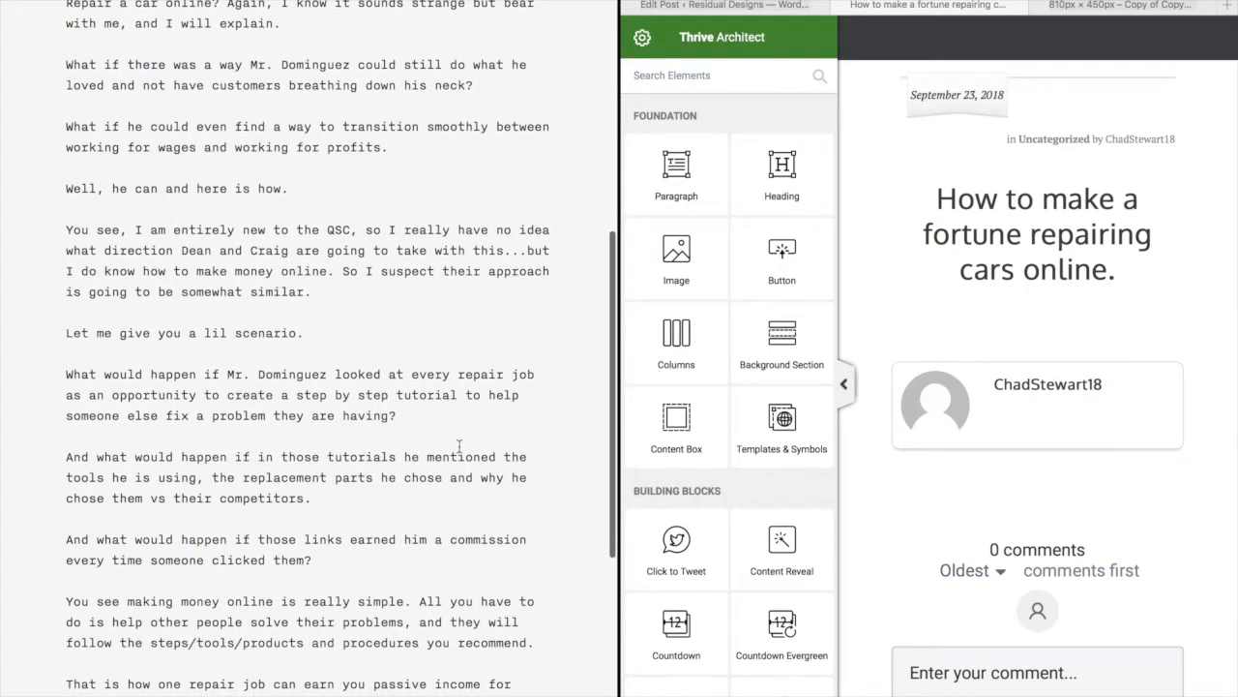
scroll(320, 593, down, 8)
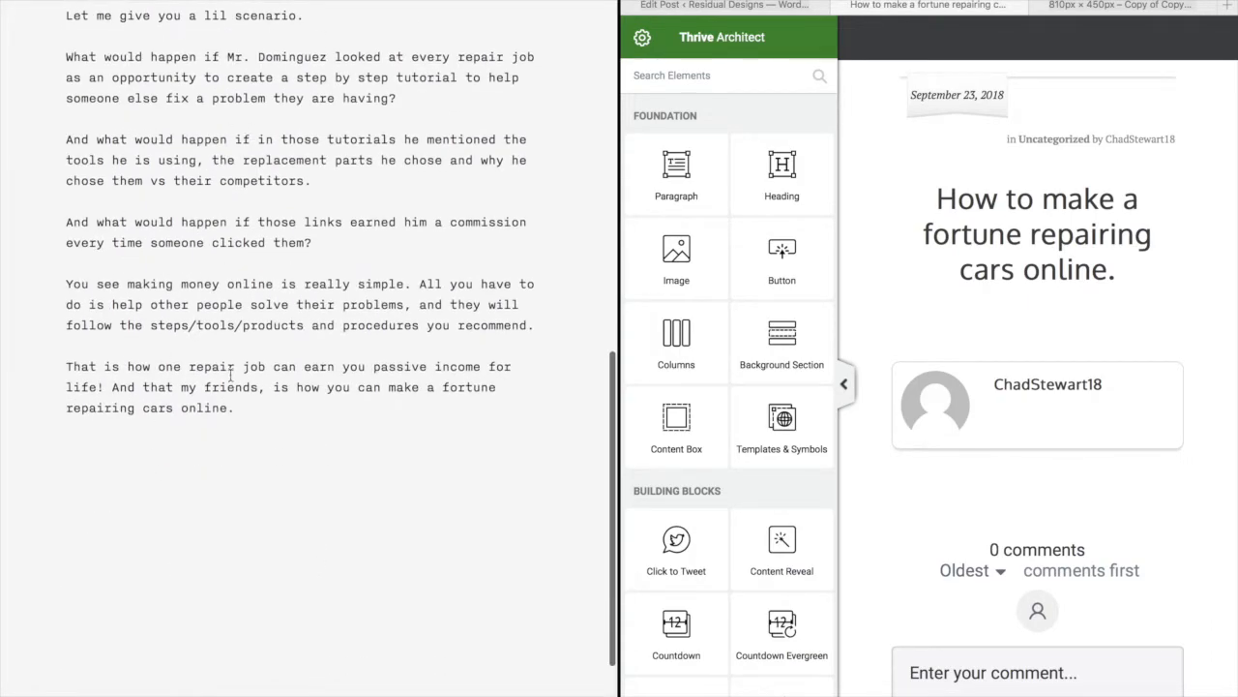
scroll(235, 675, up, 18)
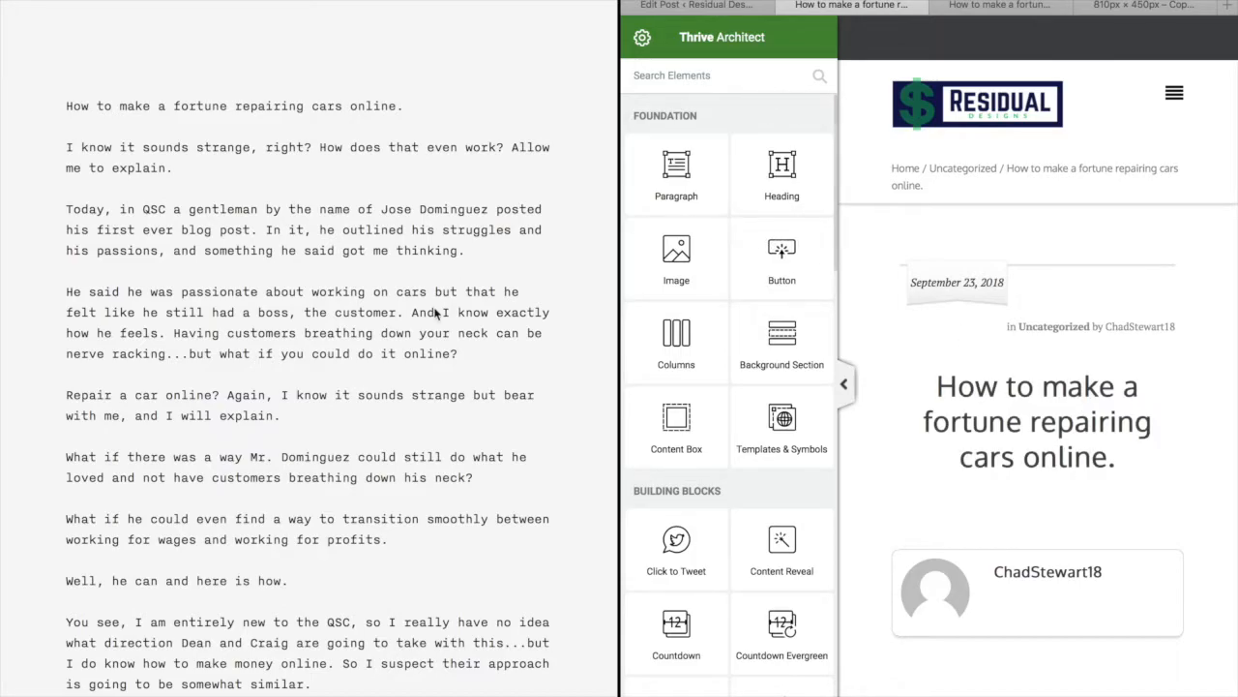
scroll(347, 560, down, 4)
scroll(346, 553, up, 15)
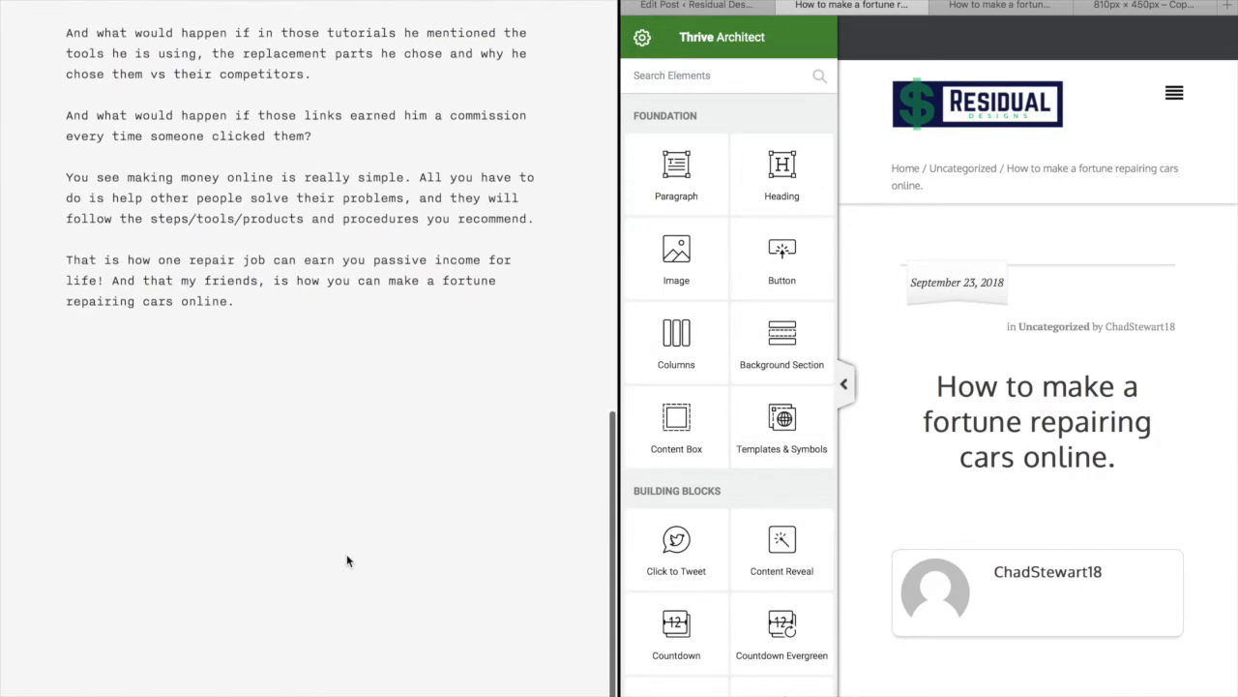
scroll(444, 457, down, 3)
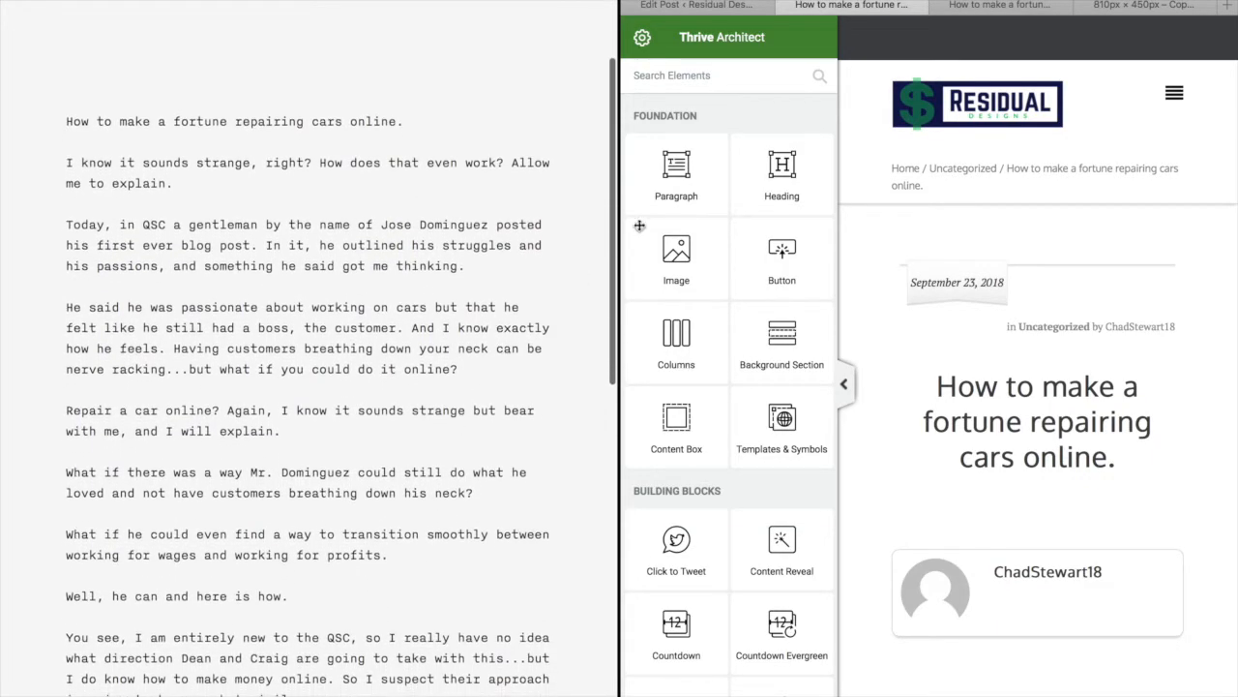
Add a Paragraph element below the title and duplicate it twice
drag(715, 163, 1029, 507)
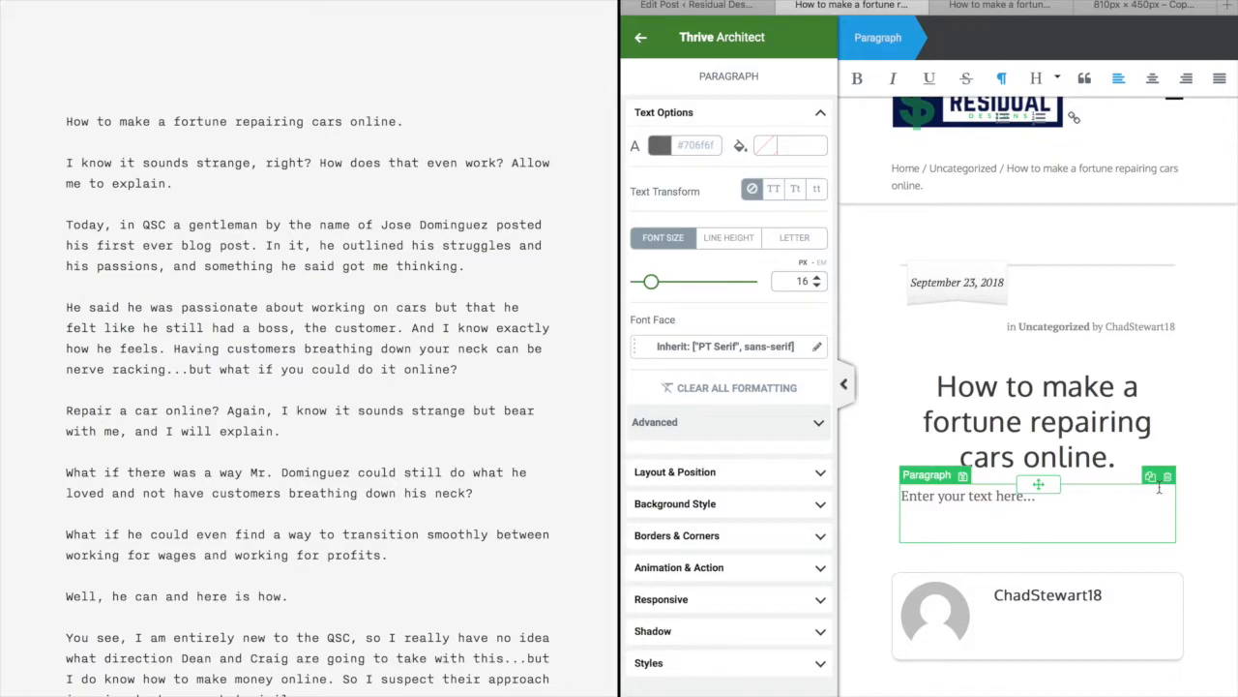
click(1150, 479)
click(1150, 479)
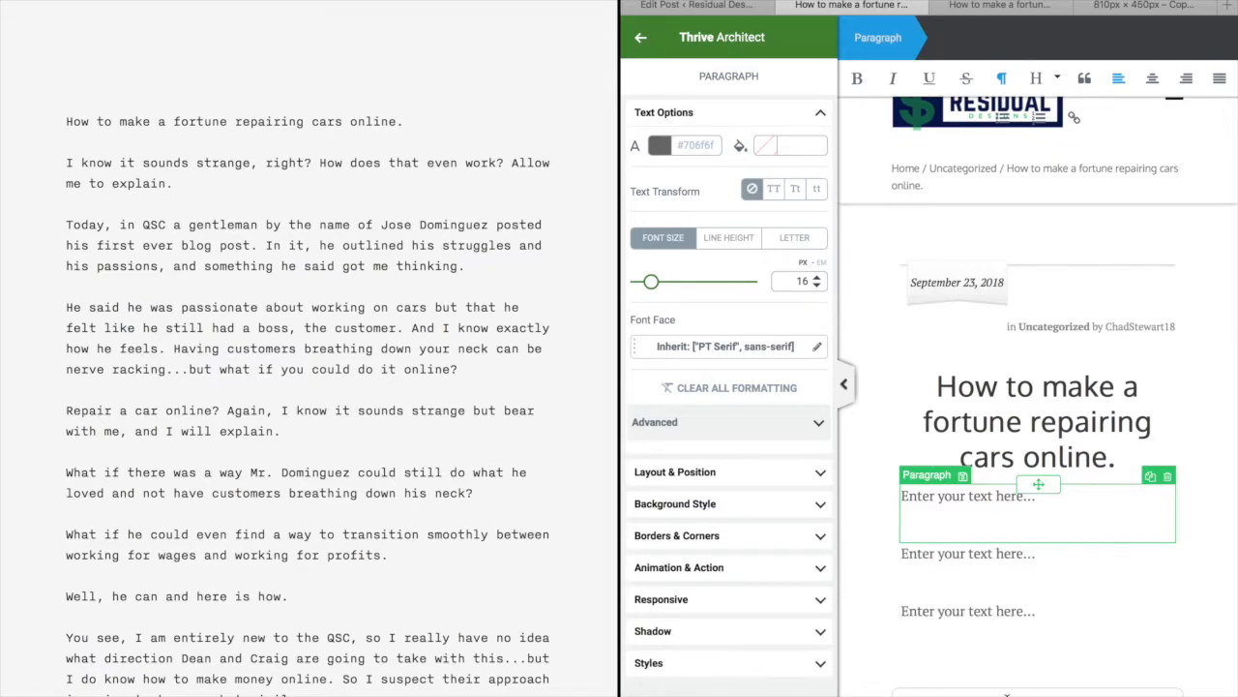
Copy the draft's opening paragraphs through 'I will explain.' into the first paragraph block
scroll(1038, 406, down, 3)
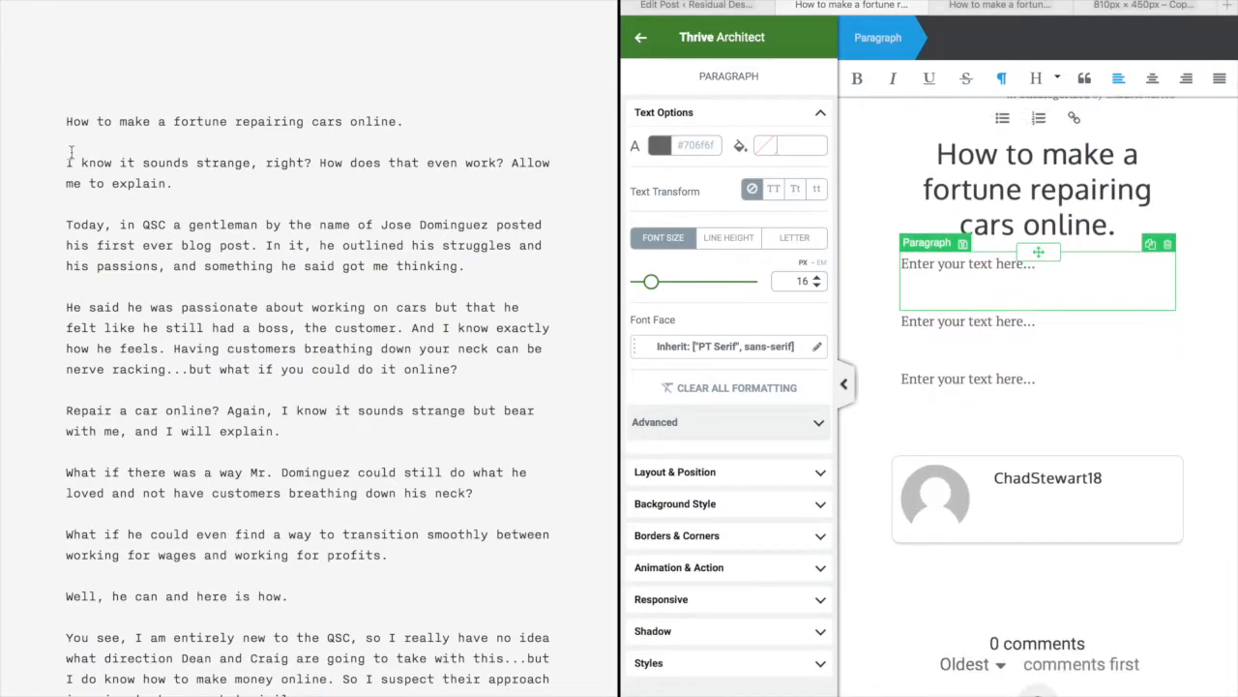
drag(61, 122, 291, 432)
scroll(299, 374, up, 1)
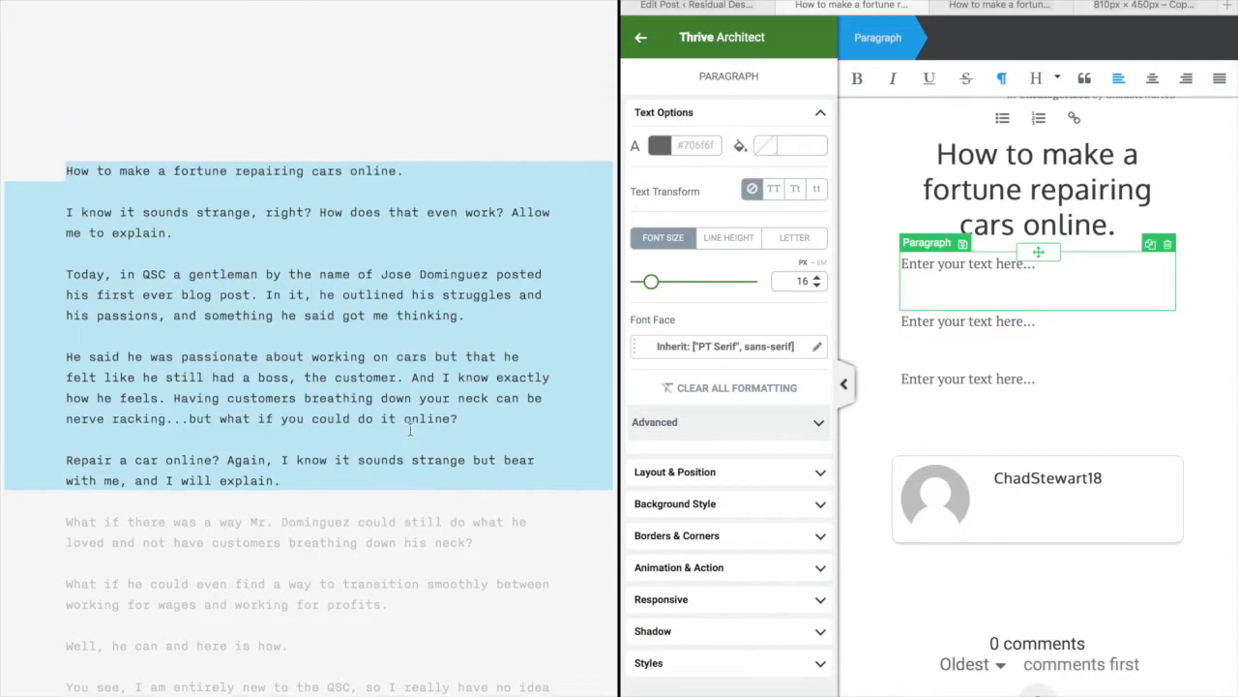
right_click(270, 365)
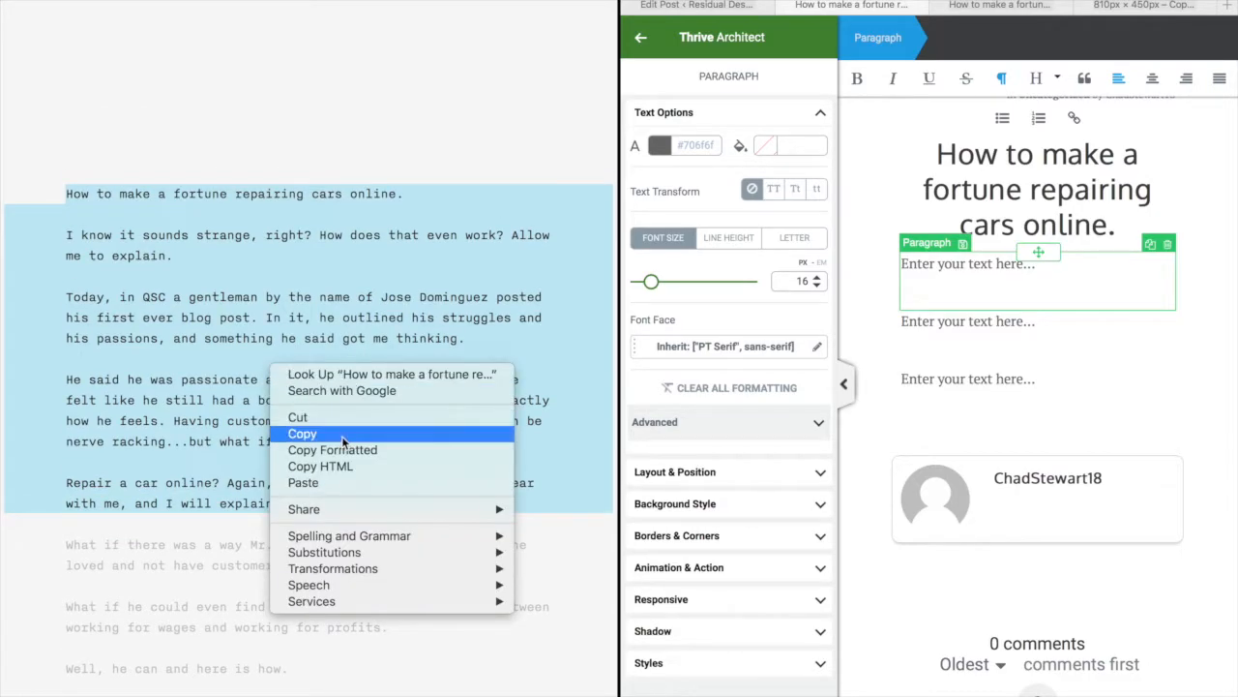
click(295, 432)
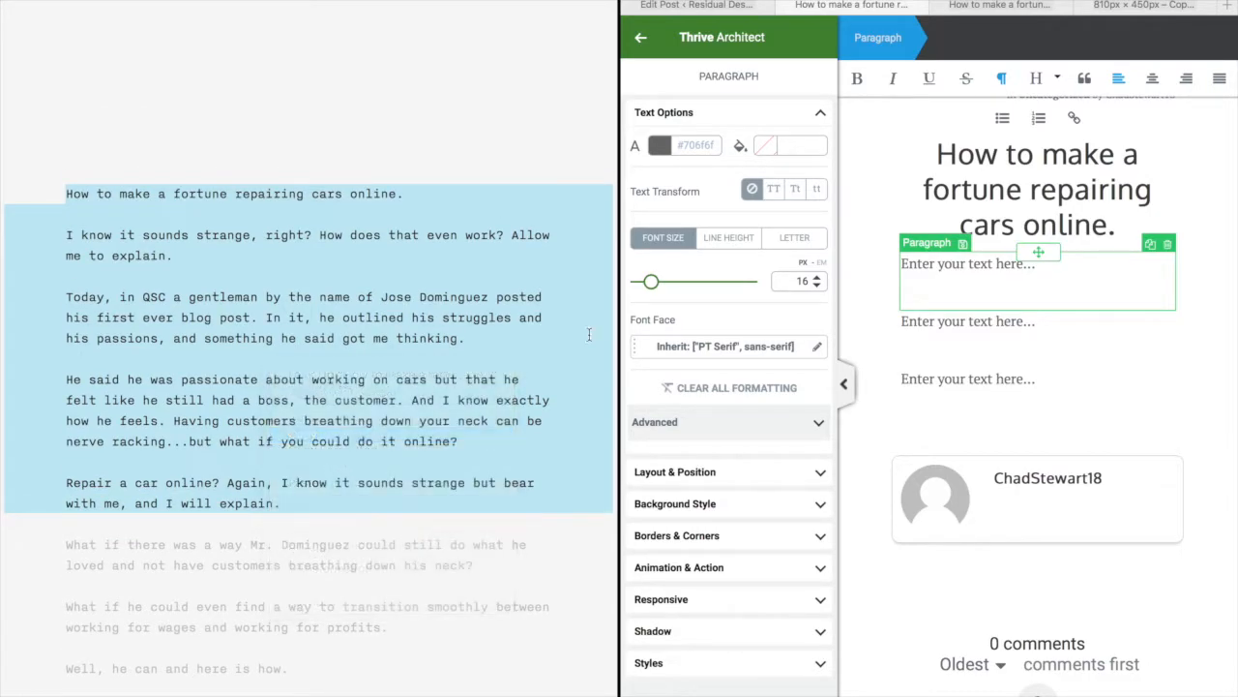
click(969, 281)
double_click(969, 278)
click(1085, 272)
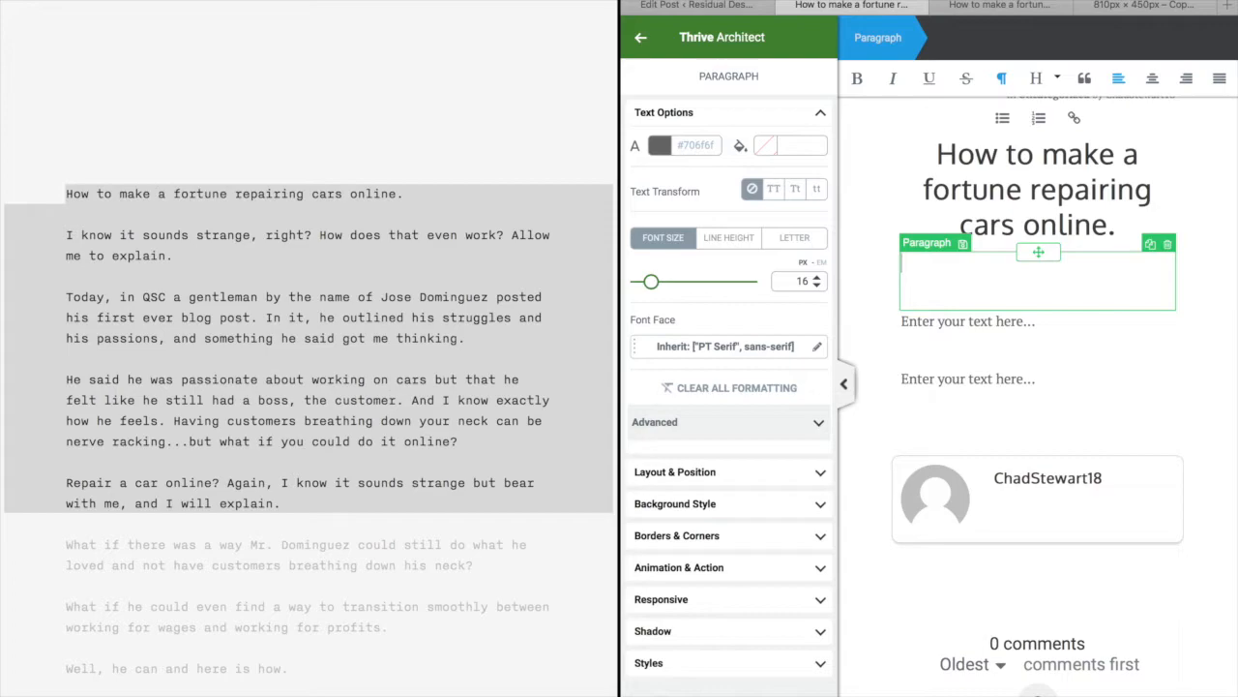
key(ctrl+v)
In the draft, select the paragraphs from 'What if there was a way' through 'somewhat similar.'
scroll(1085, 406, down, 3)
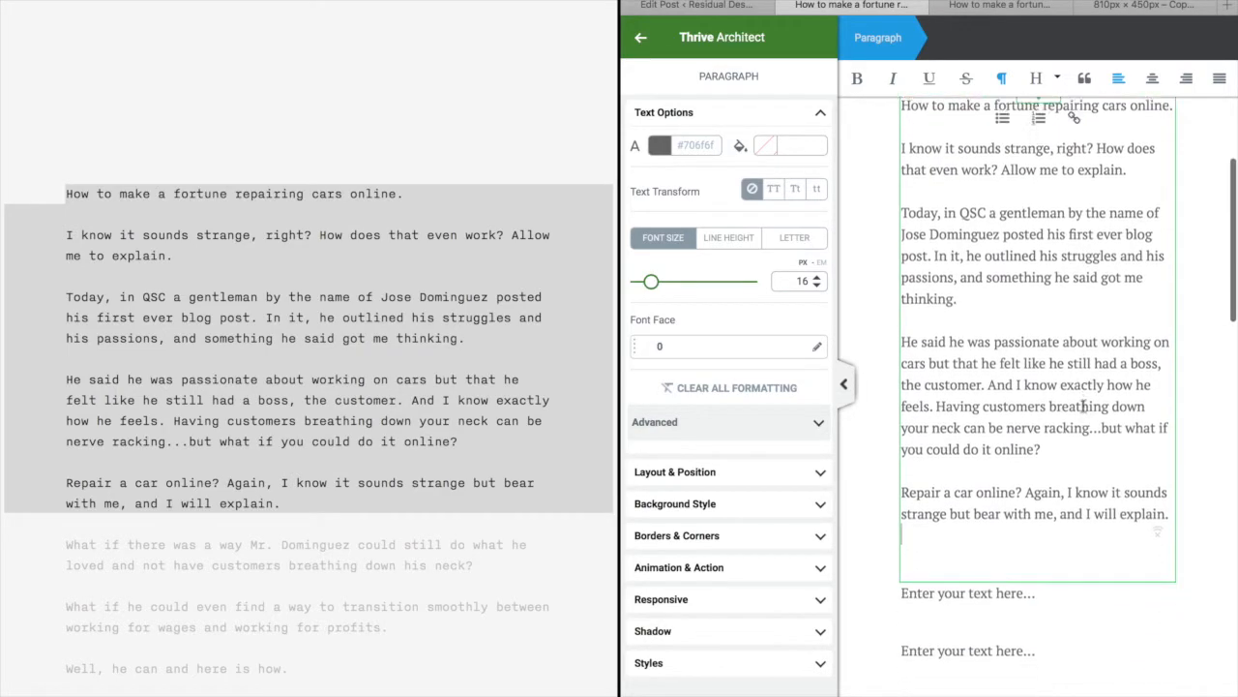
click(372, 334)
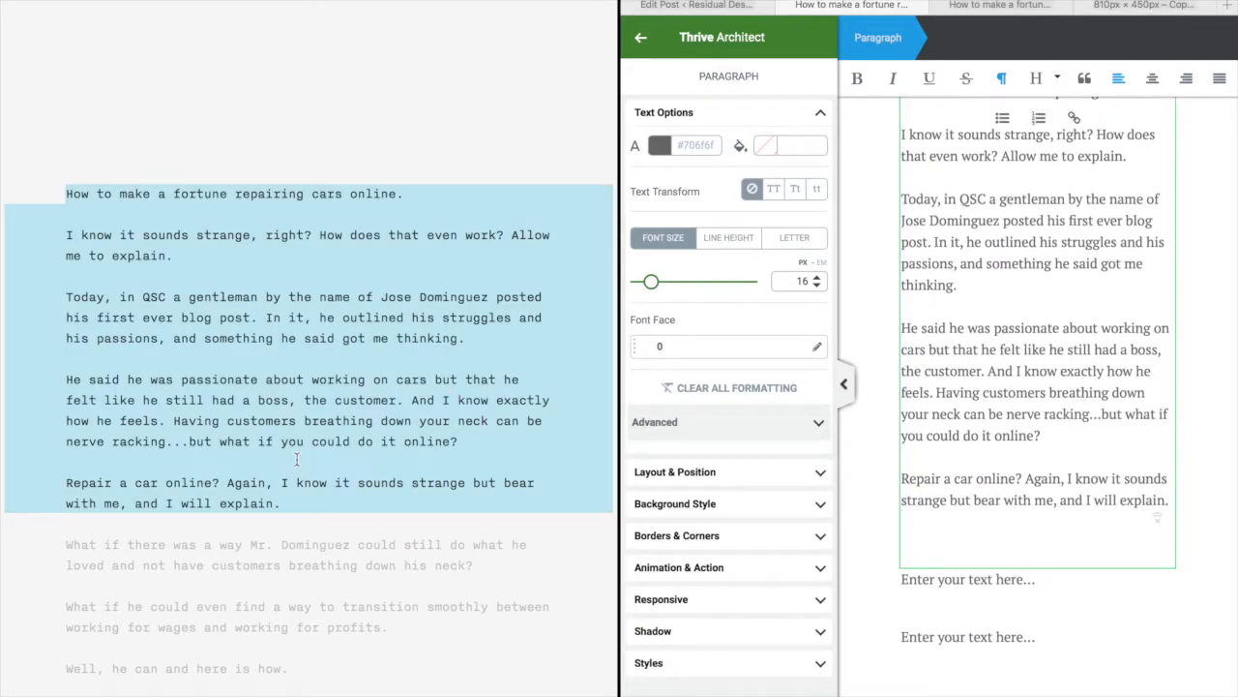
scroll(155, 527, down, 5)
click(57, 250)
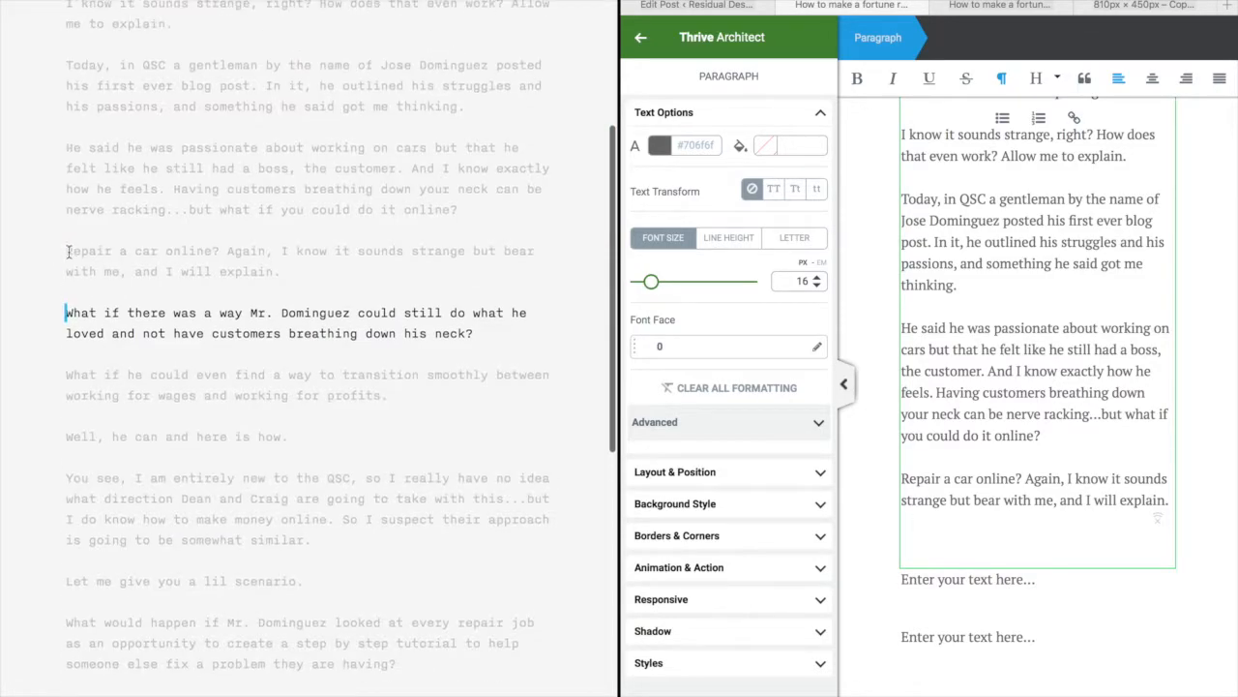
drag(59, 348, 395, 592)
Copy the selected four paragraphs and paste them into the second paragraph block
scroll(394, 592, down, 2)
right_click(380, 307)
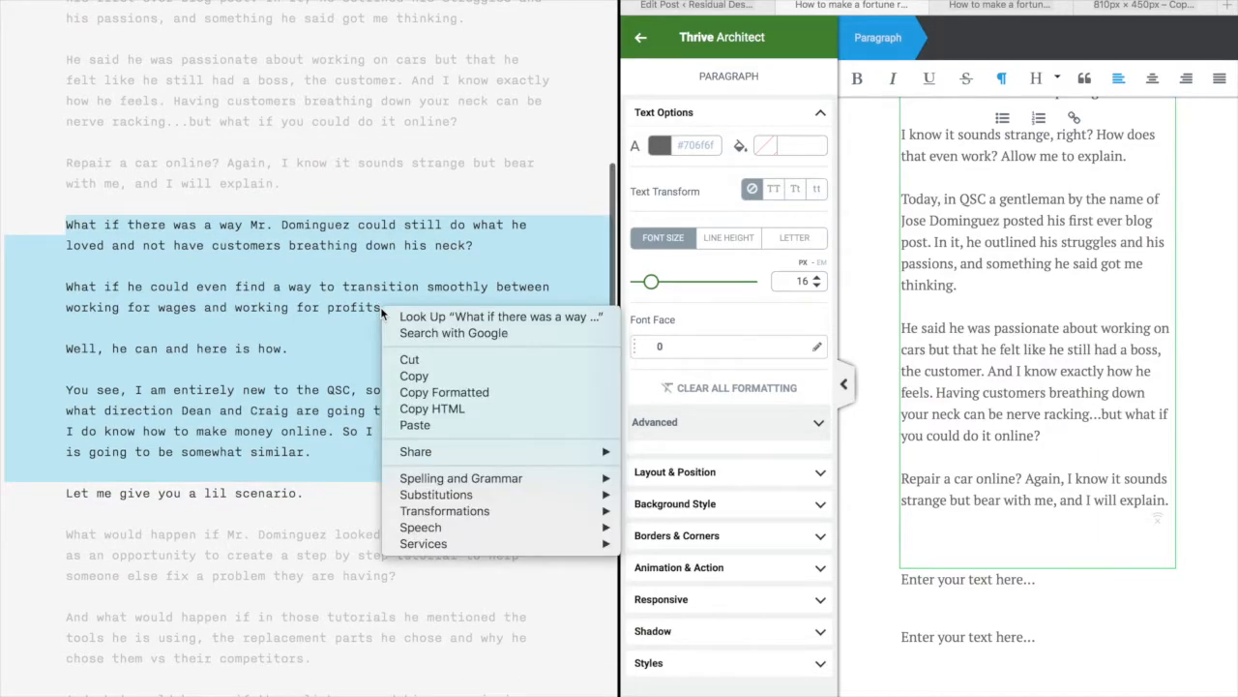
click(435, 376)
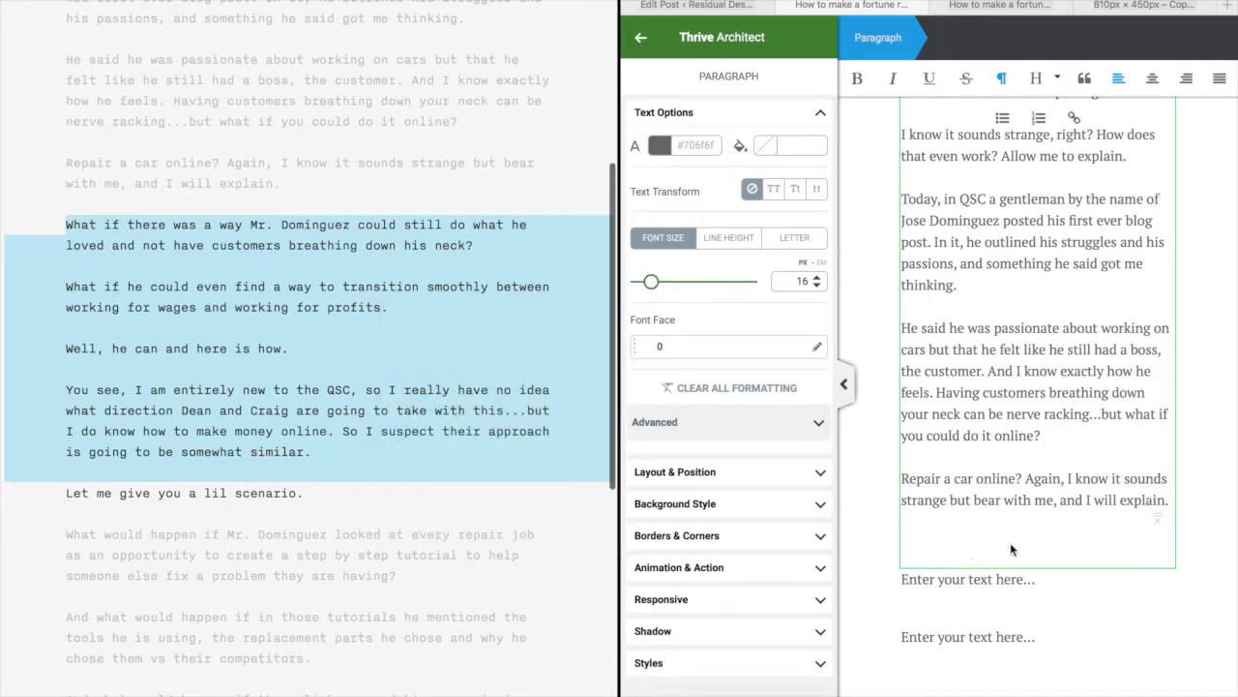
click(979, 582)
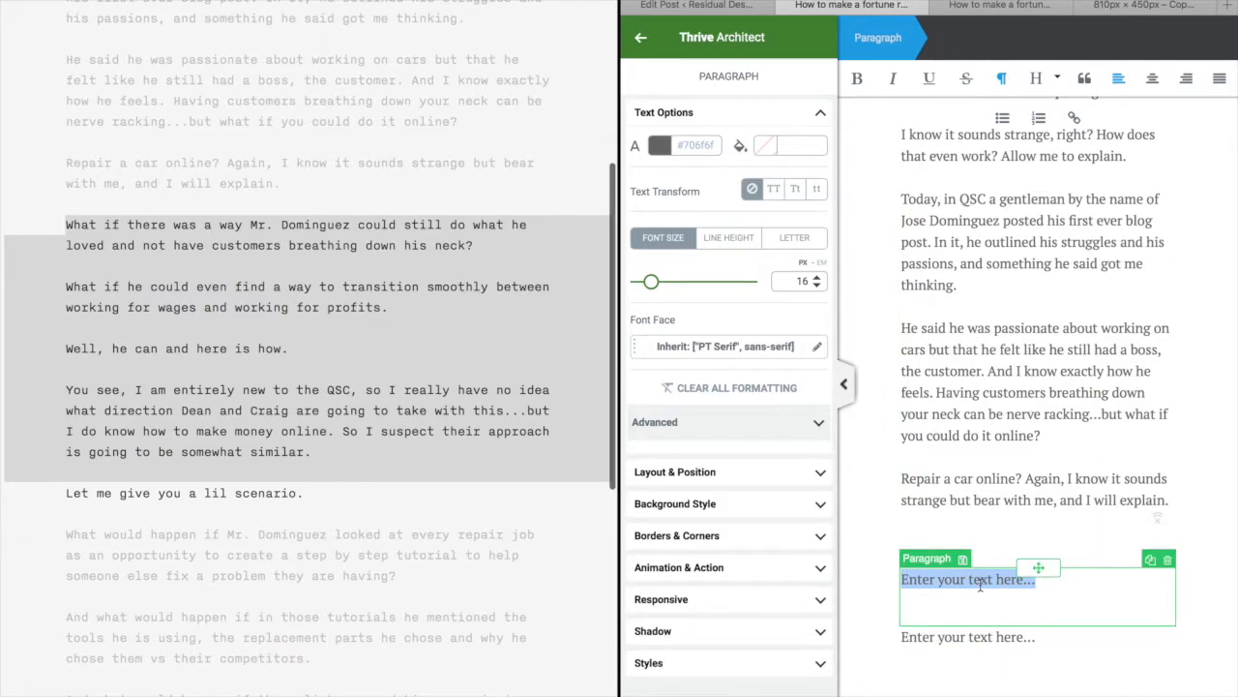
key(ctrl+v)
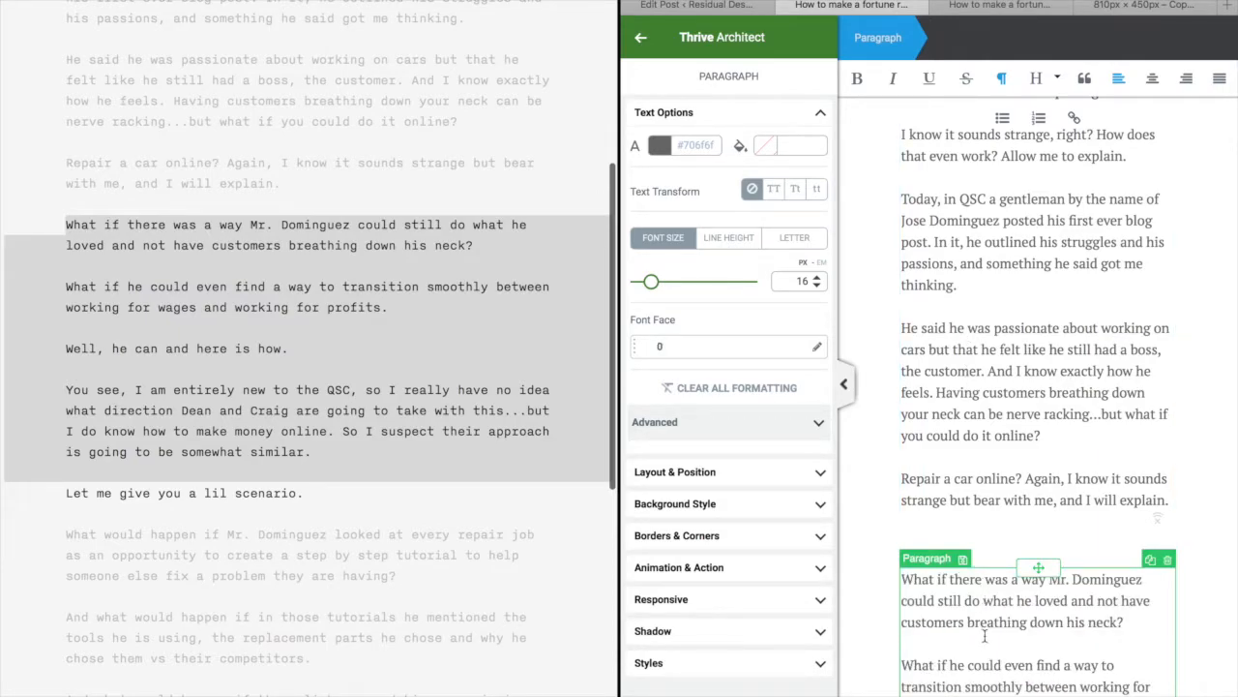
scroll(985, 634, down, 3)
Copy the closing paragraphs, from 'What would happen if' to the article's end, in the draft
click(187, 587)
scroll(186, 584, down, 10)
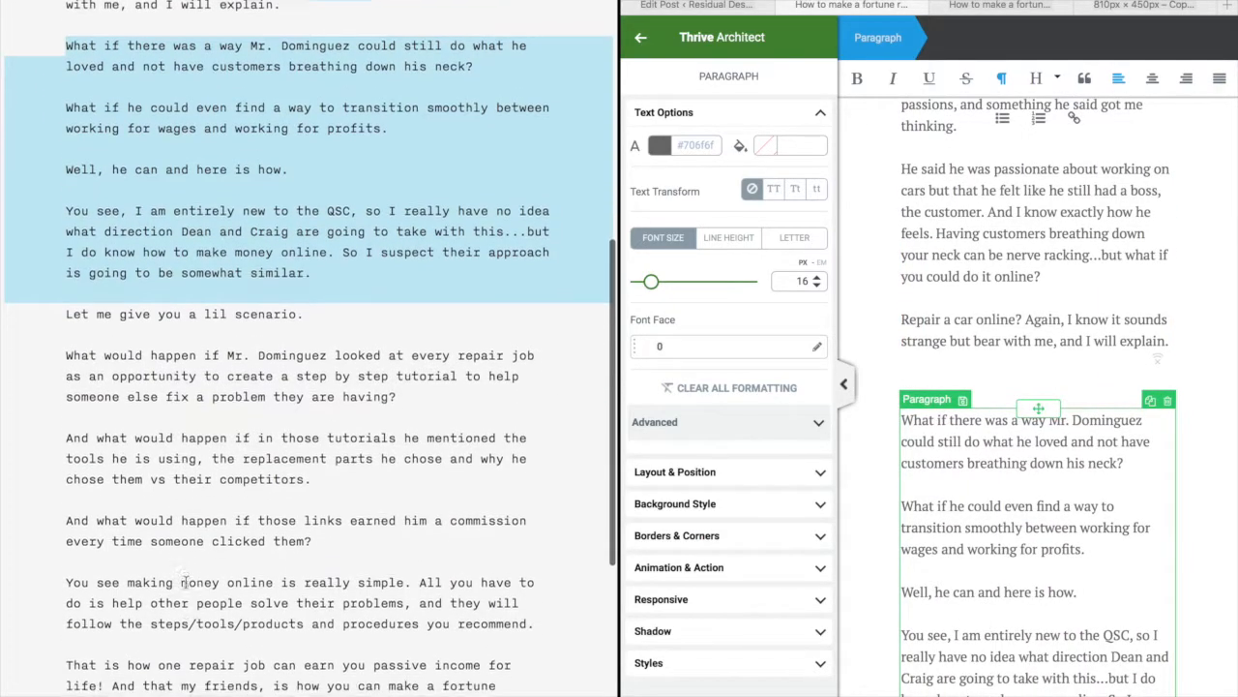
click(200, 341)
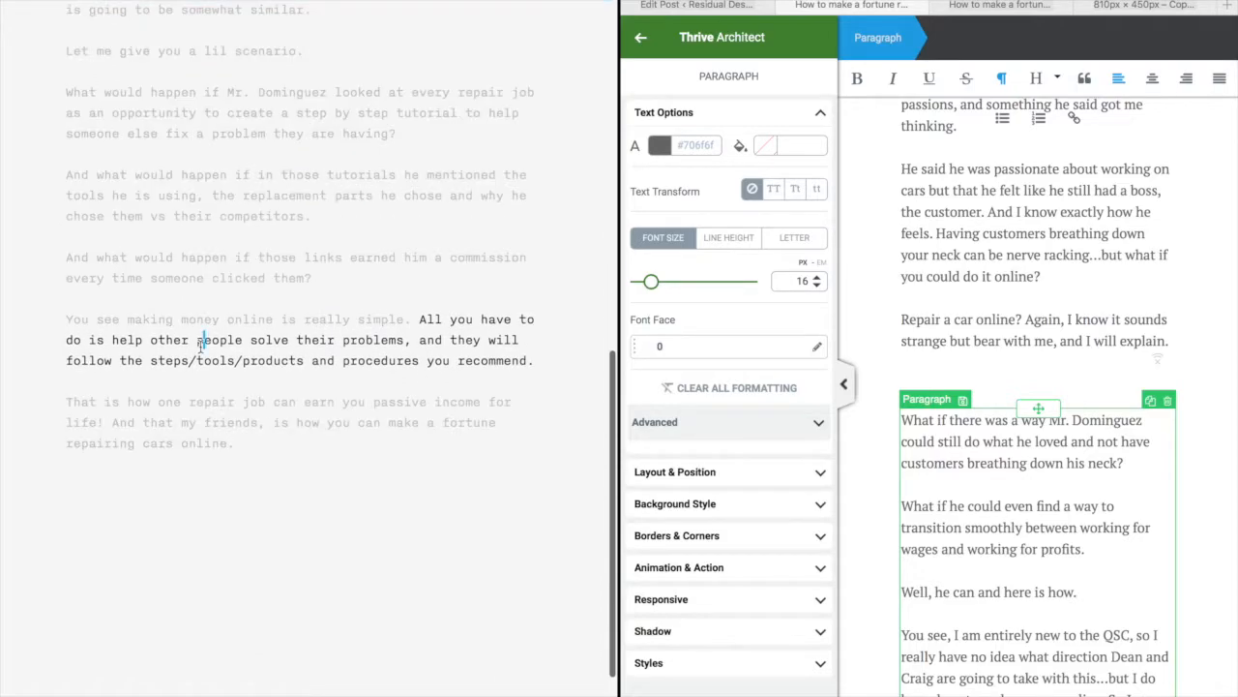
click(61, 93)
drag(61, 343, 309, 527)
right_click(351, 361)
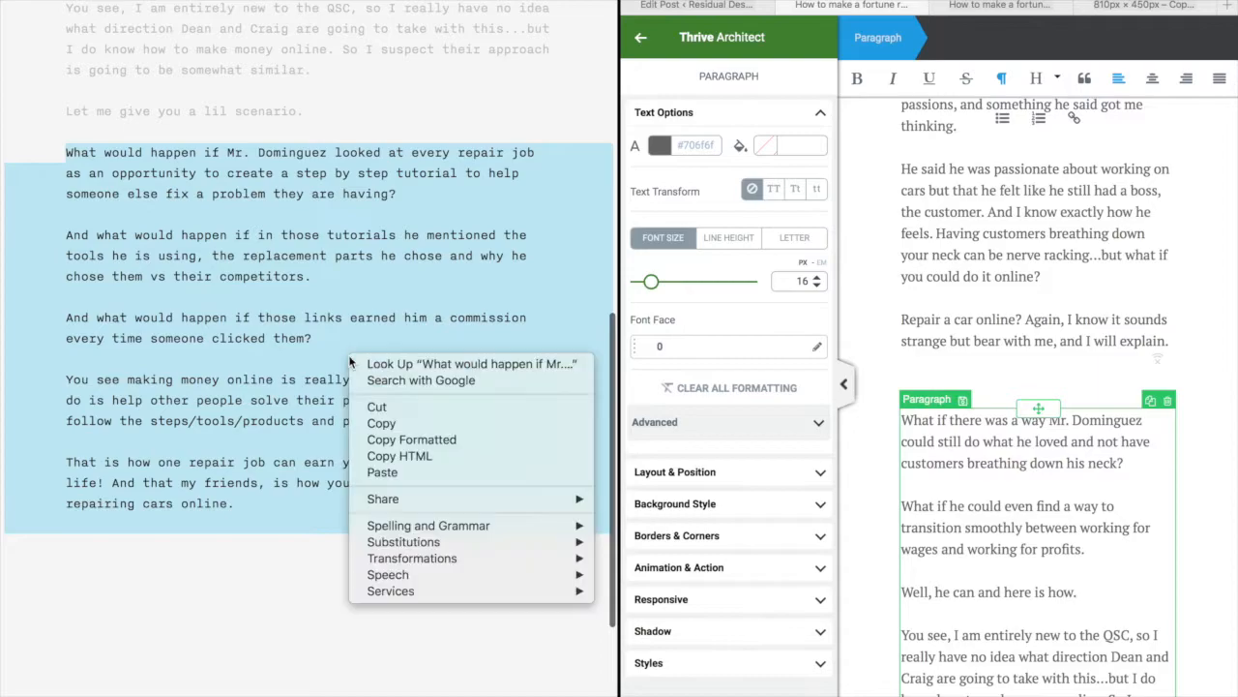
click(404, 424)
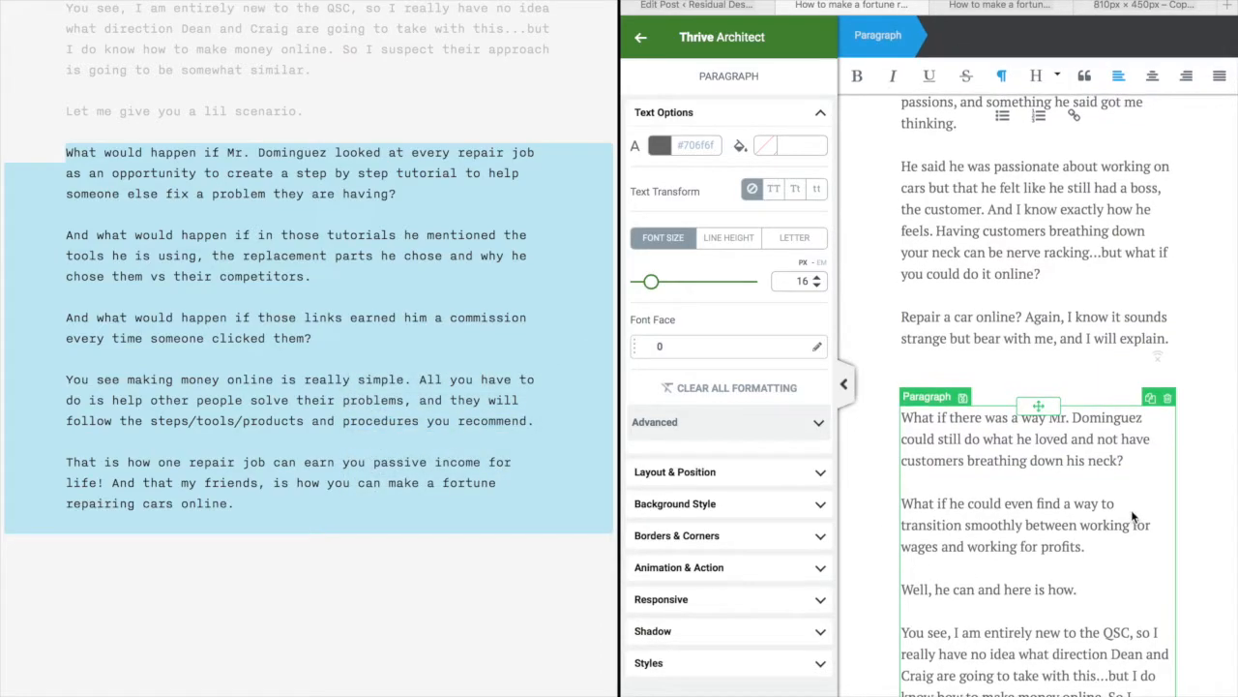
Paste the closing paragraphs over the third block's 'Enter your text here...' placeholder
scroll(1133, 518, down, 6)
scroll(1133, 517, down, 5)
scroll(1074, 247, up, 7)
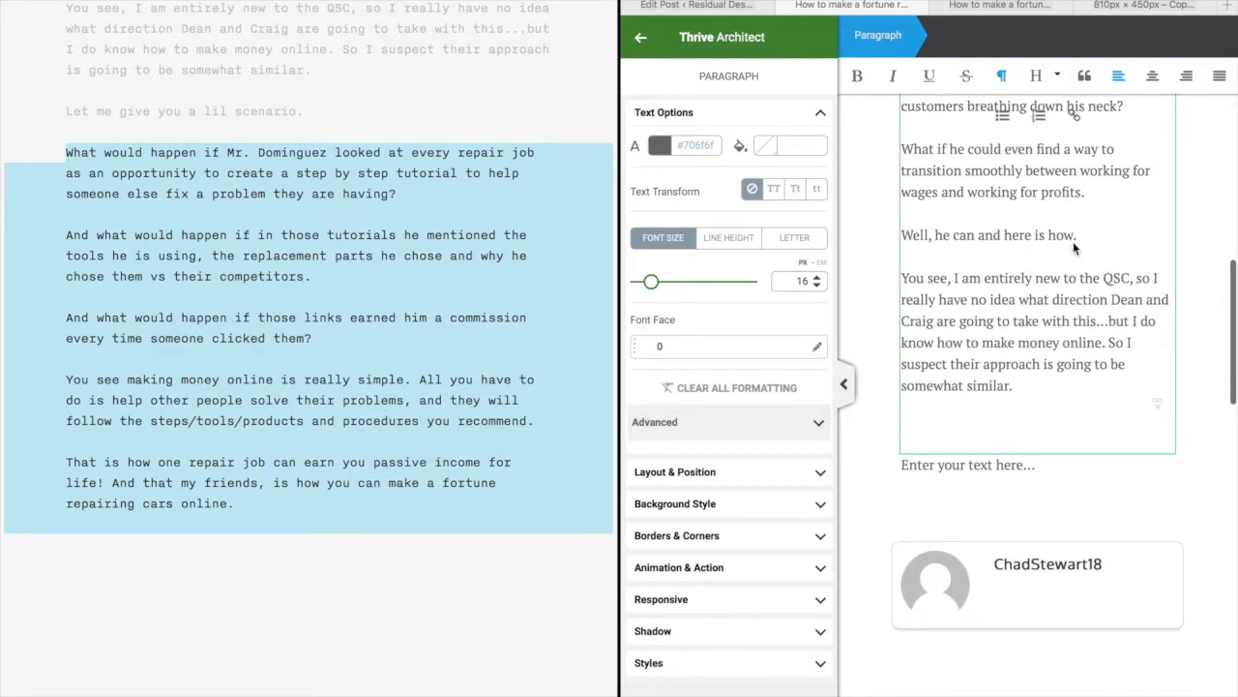
click(1016, 474)
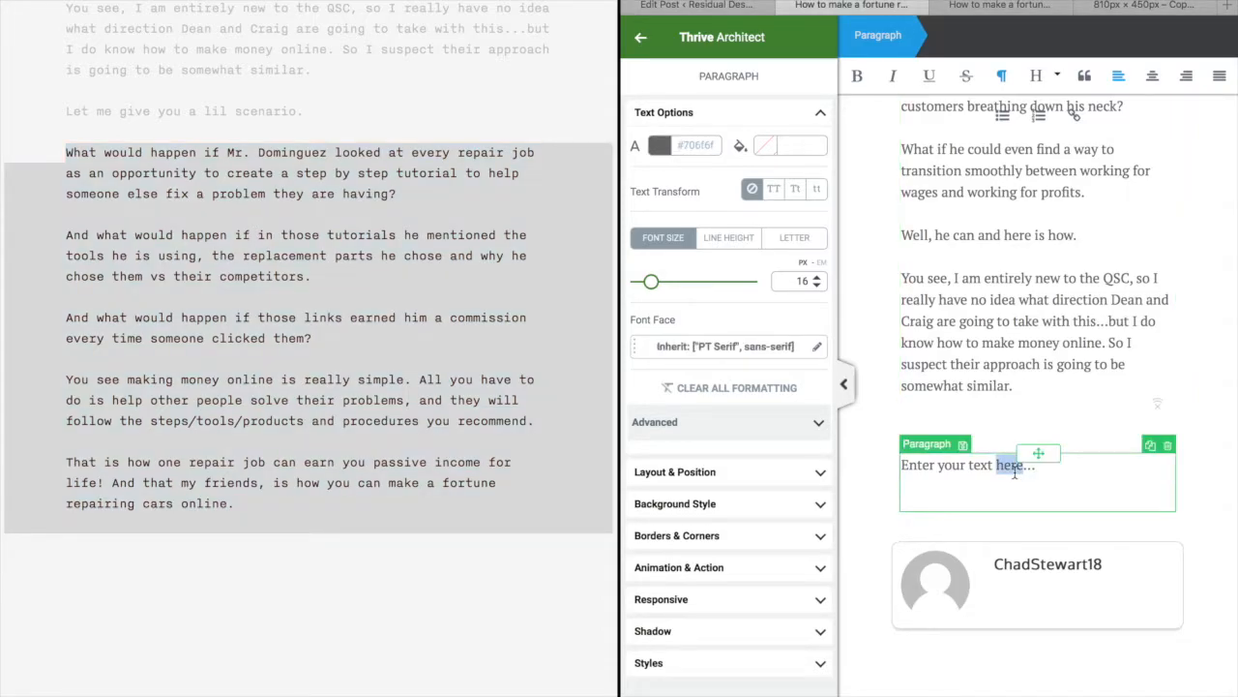
triple_click(1014, 472)
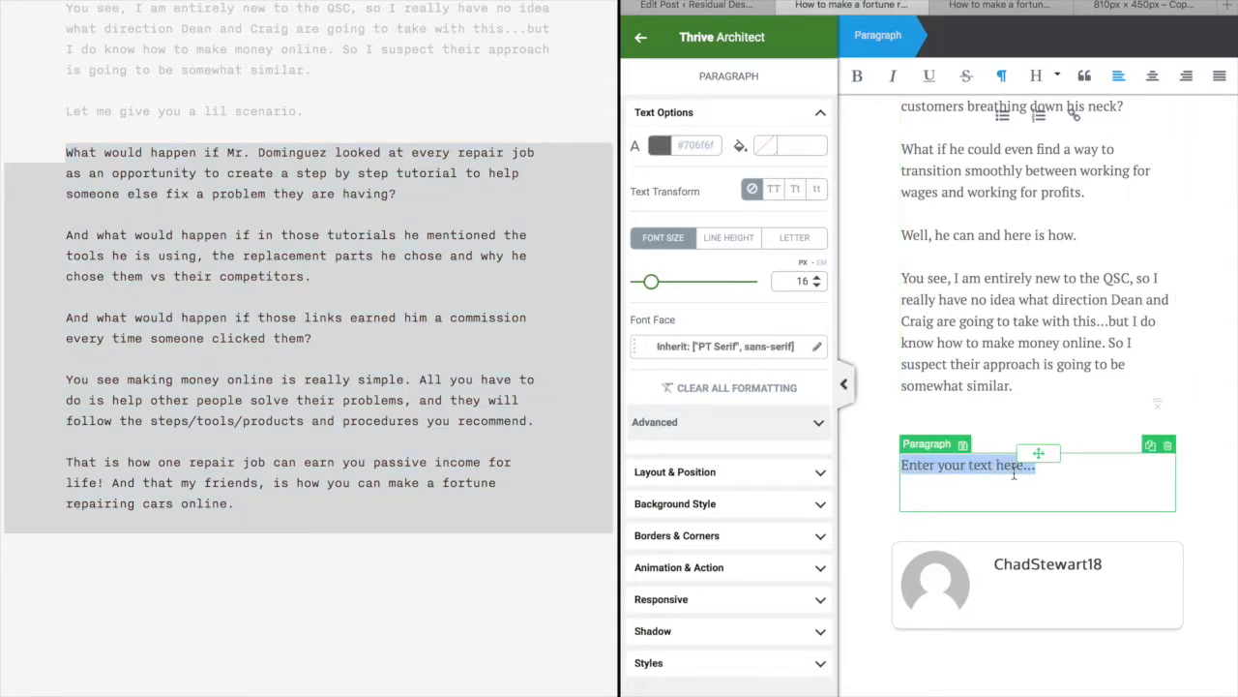
key(ctrl+v)
Restore the browser from split full-screen to a normal window
scroll(994, 561, down, 4)
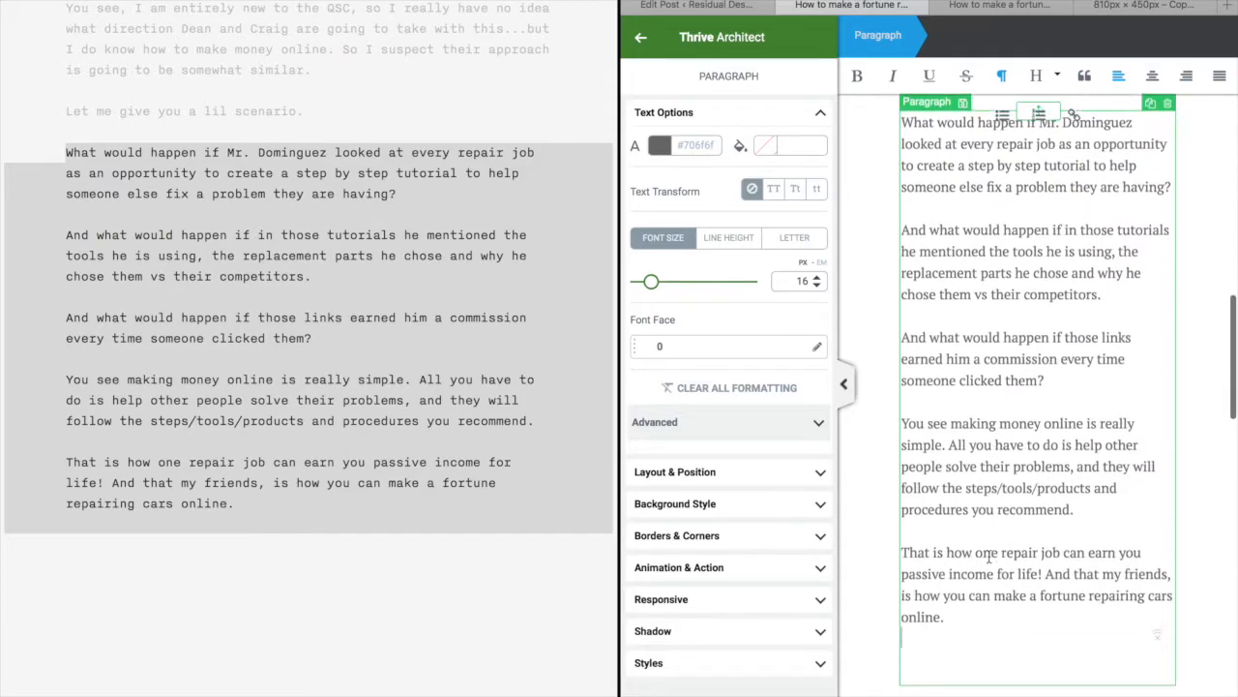
click(772, 675)
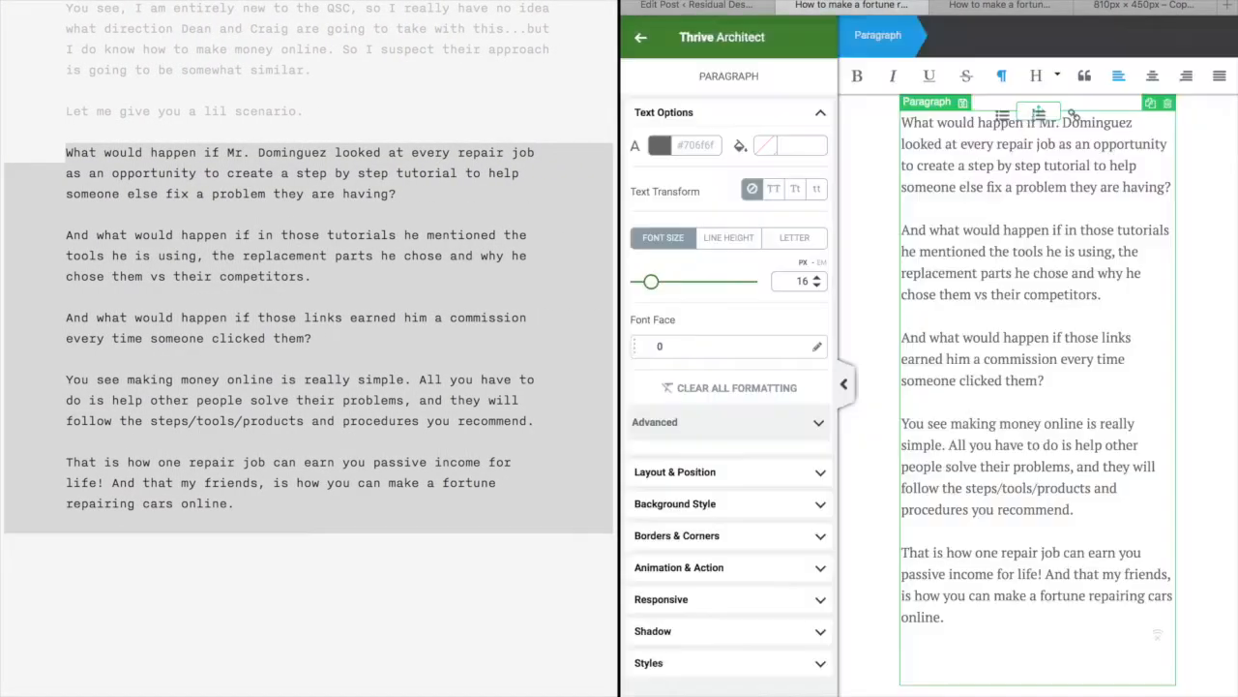
mouse_move(1039, 2)
click(674, 6)
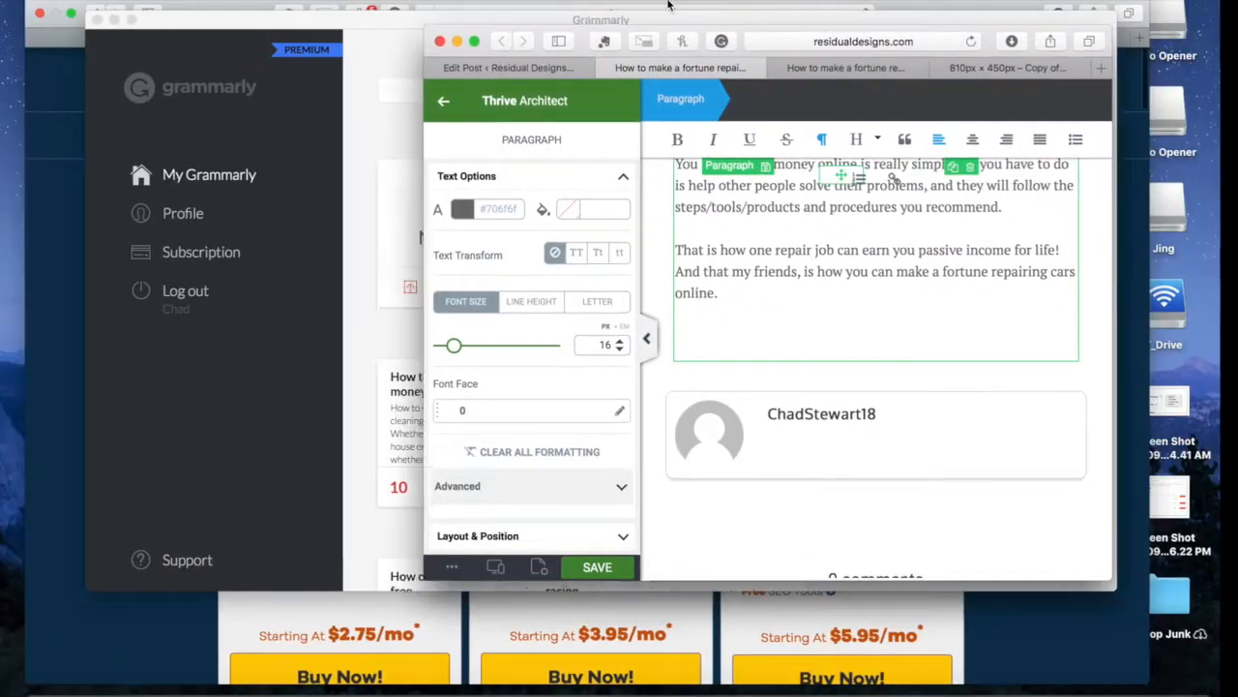
Make the editor full screen, scroll through the finished article, then switch to the Edit Post tab
click(473, 41)
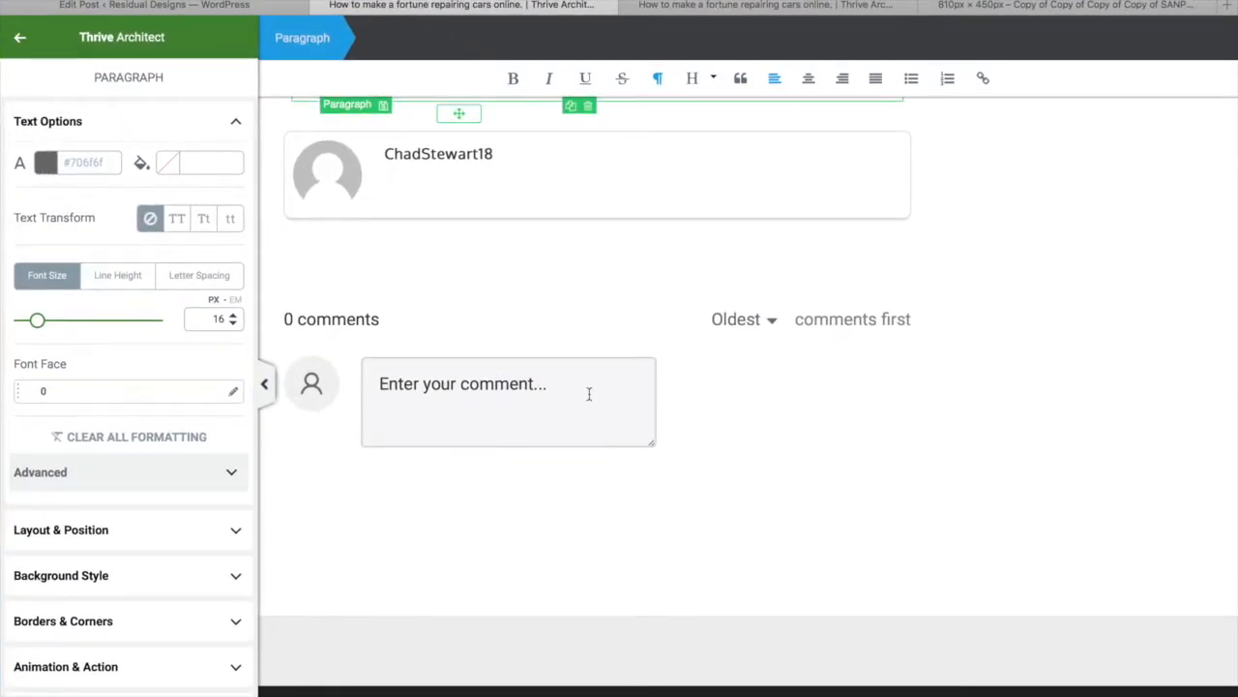
scroll(586, 393, up, 5)
scroll(628, 392, up, 10)
scroll(619, 435, down, 8)
scroll(605, 531, down, 5)
scroll(594, 238, up, 3)
scroll(594, 238, up, 10)
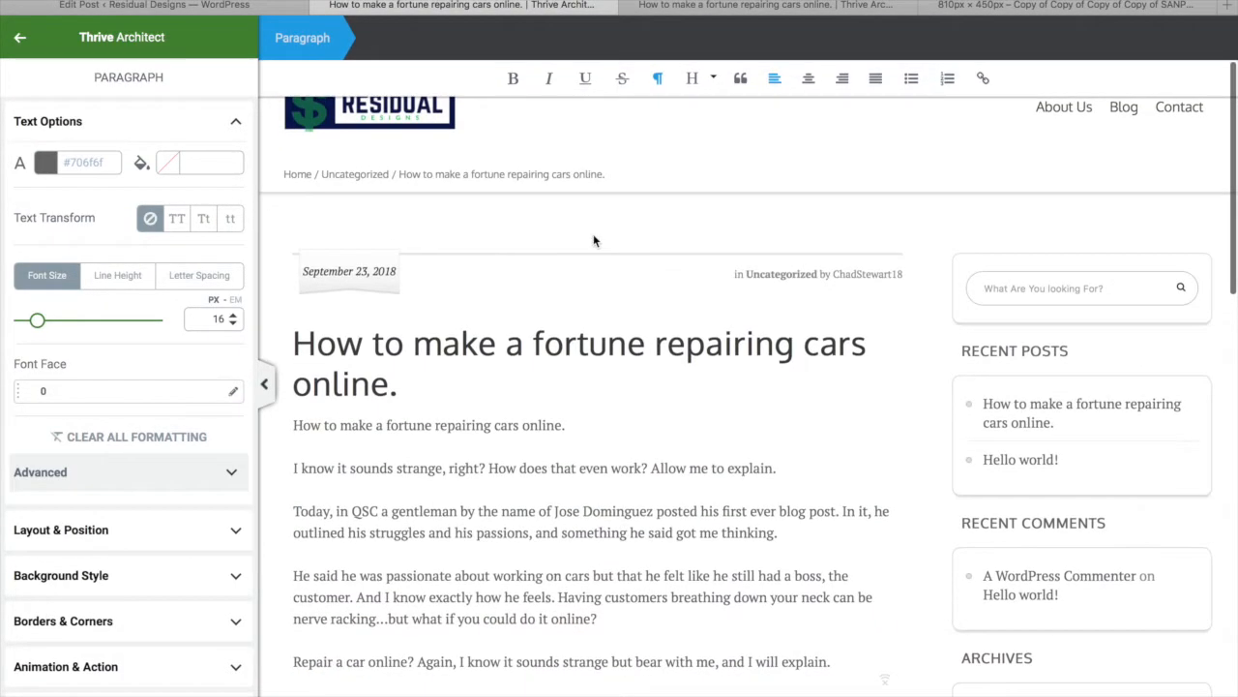
scroll(471, 345, down, 2)
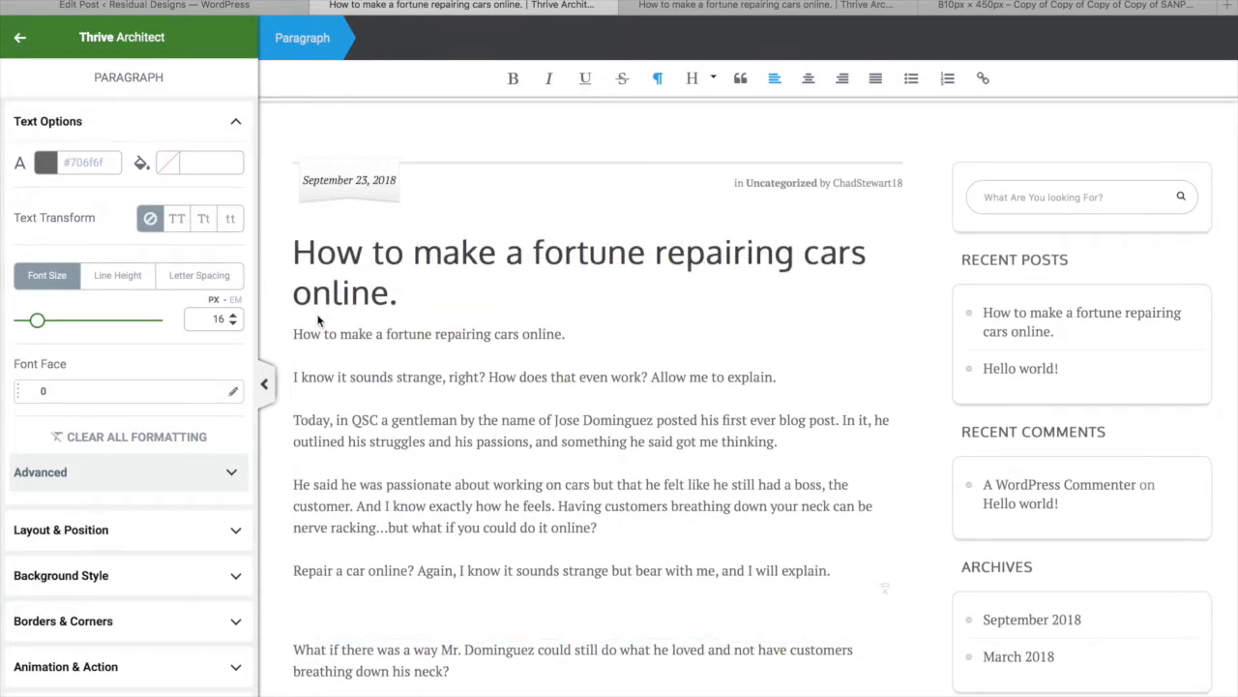
scroll(406, 472, down, 1)
scroll(406, 473, down, 1)
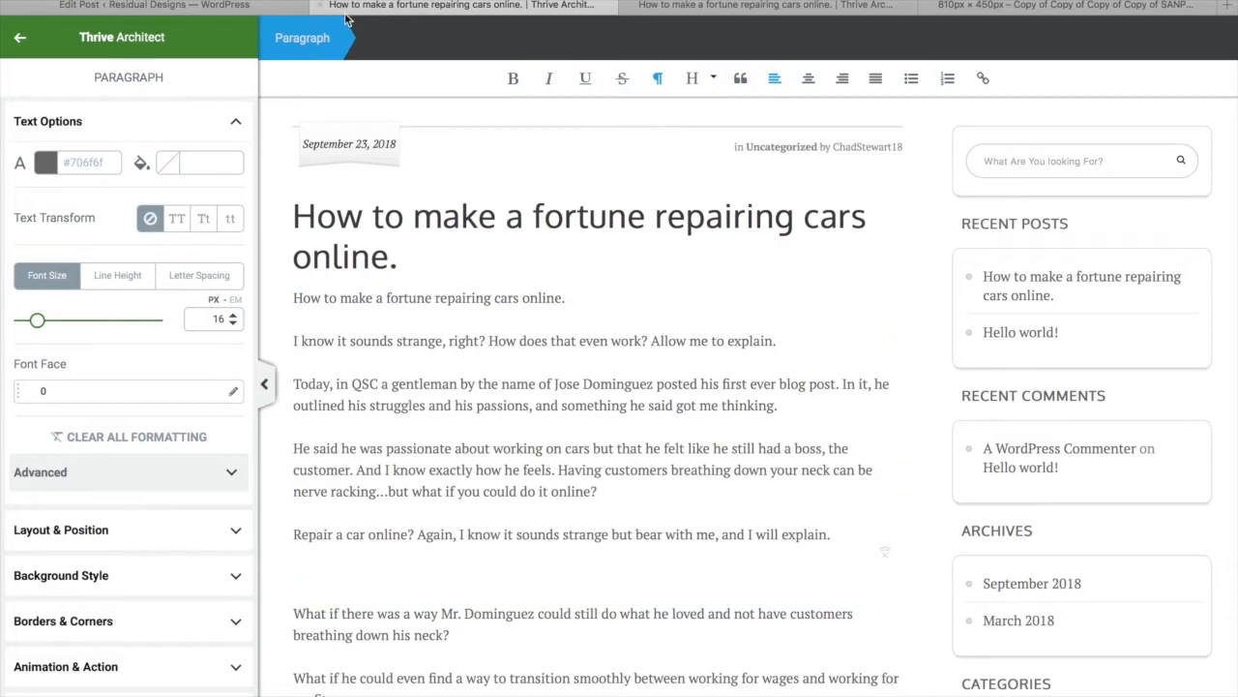
click(210, 8)
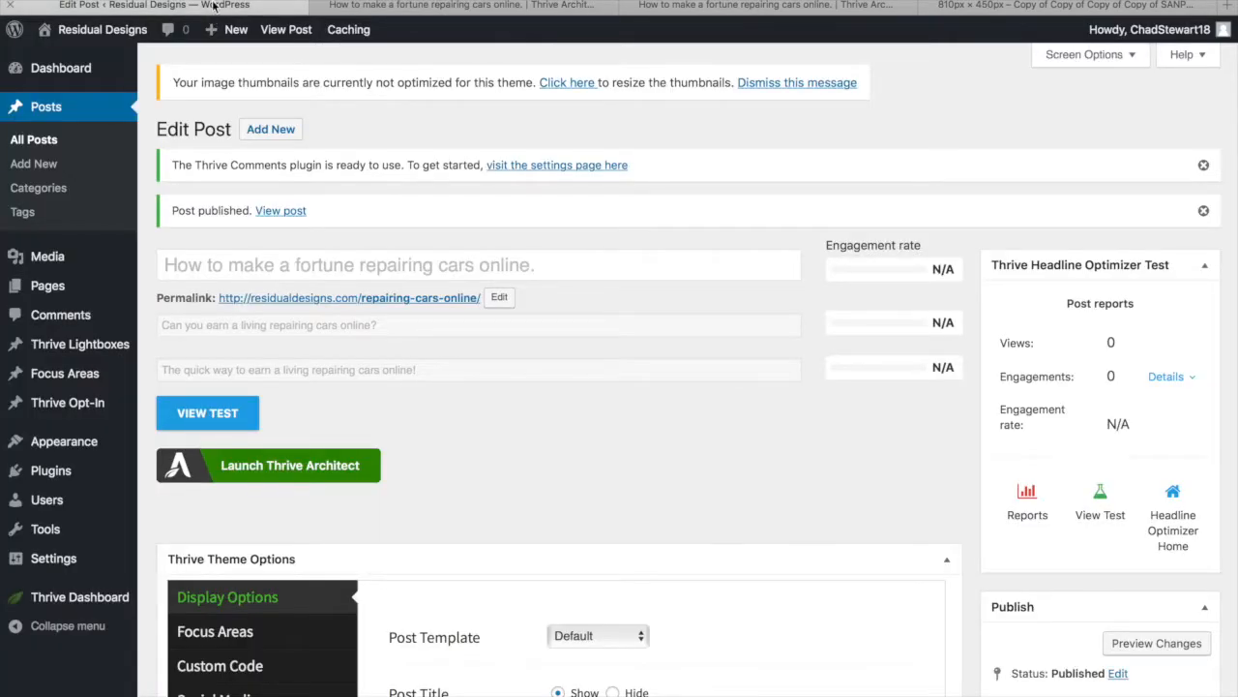
Upload the first image in Downloads as the featured image and update the published post
scroll(935, 545, down, 5)
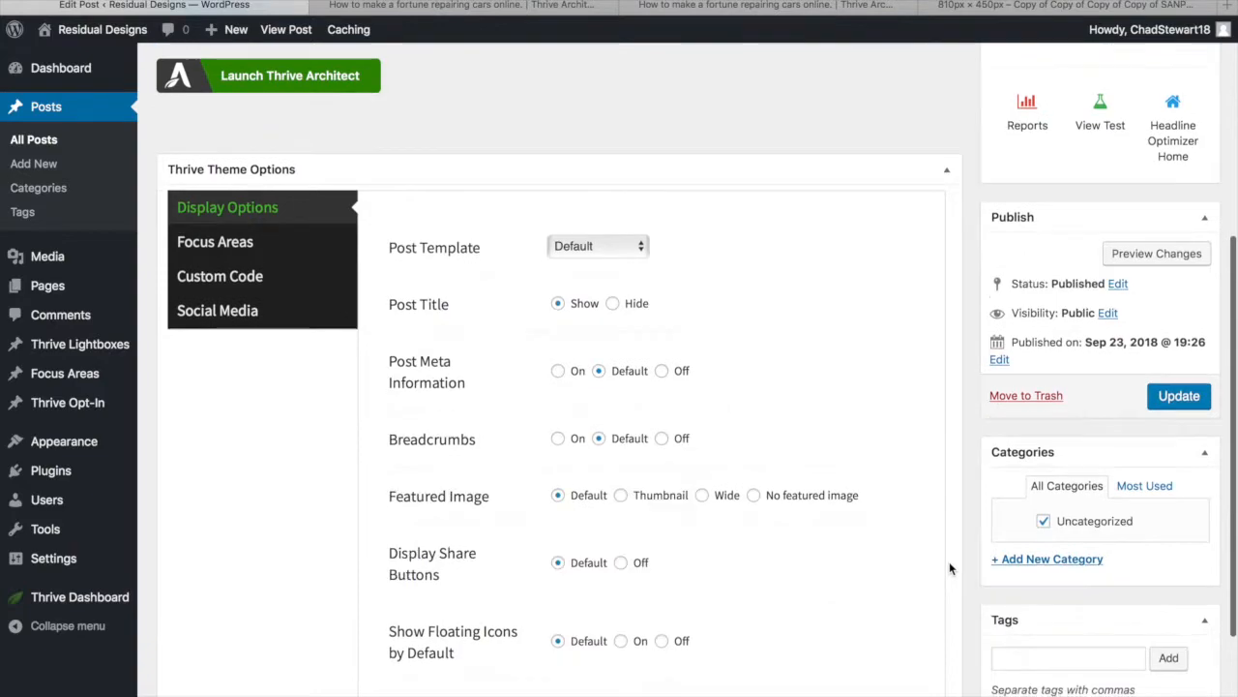
scroll(949, 569, down, 2)
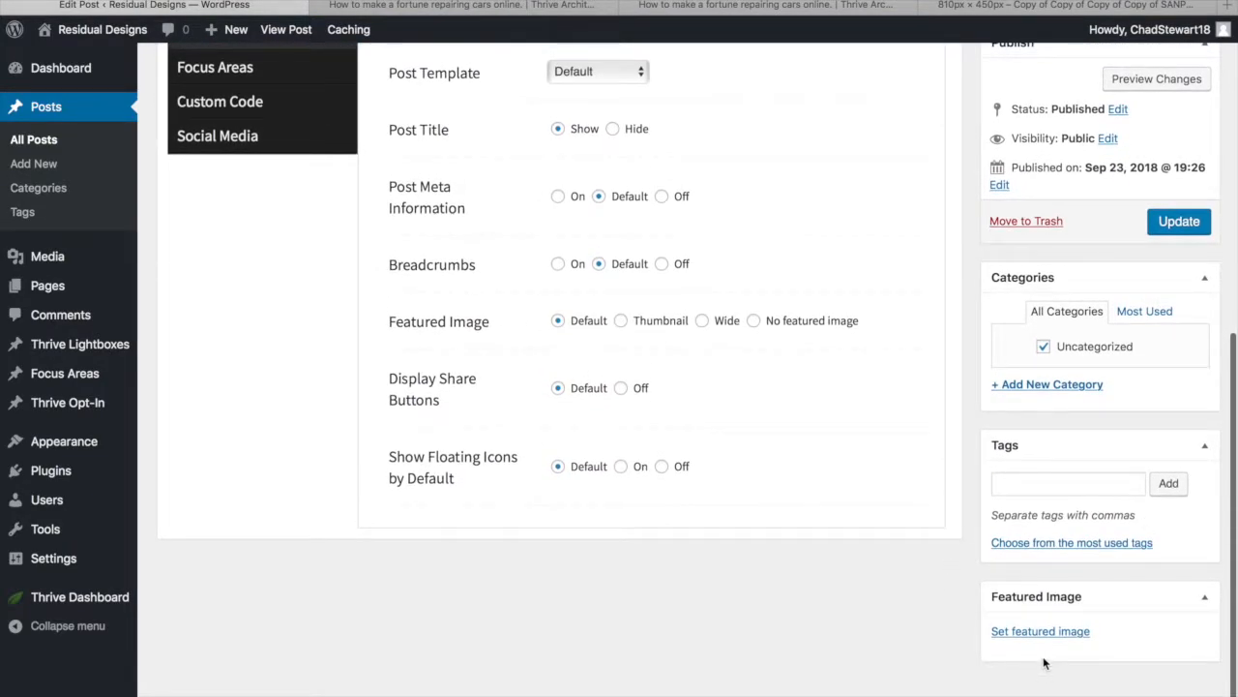
click(1055, 633)
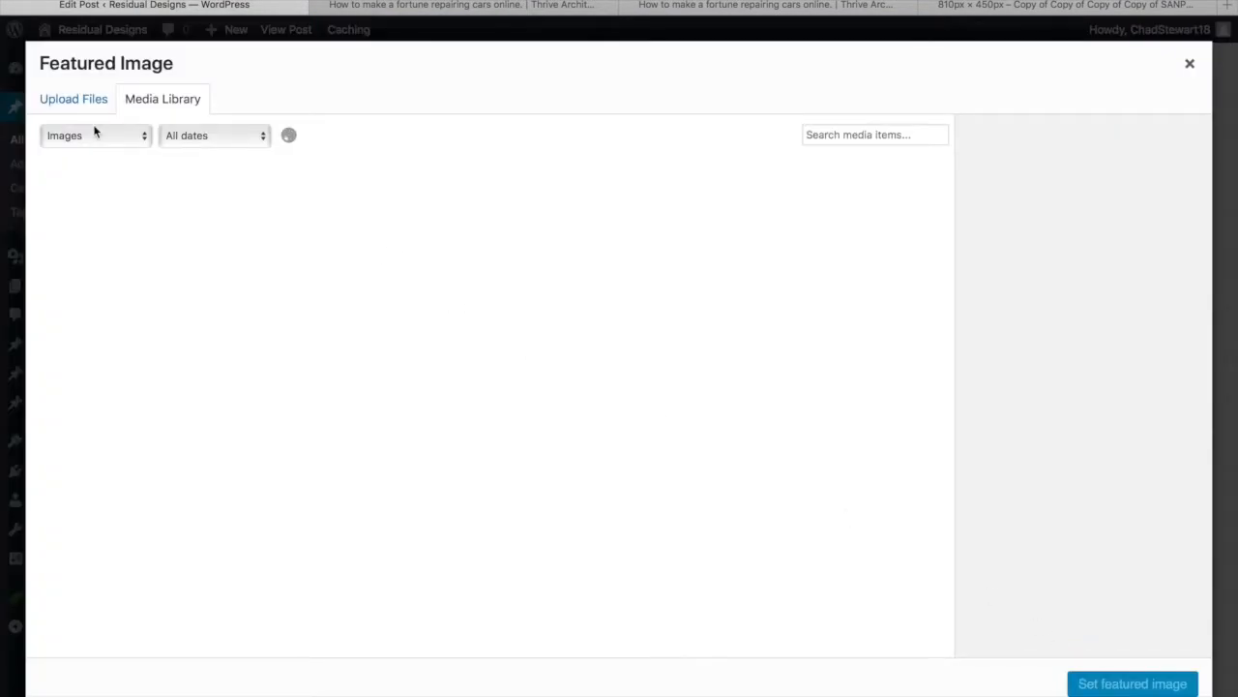
click(75, 100)
click(611, 383)
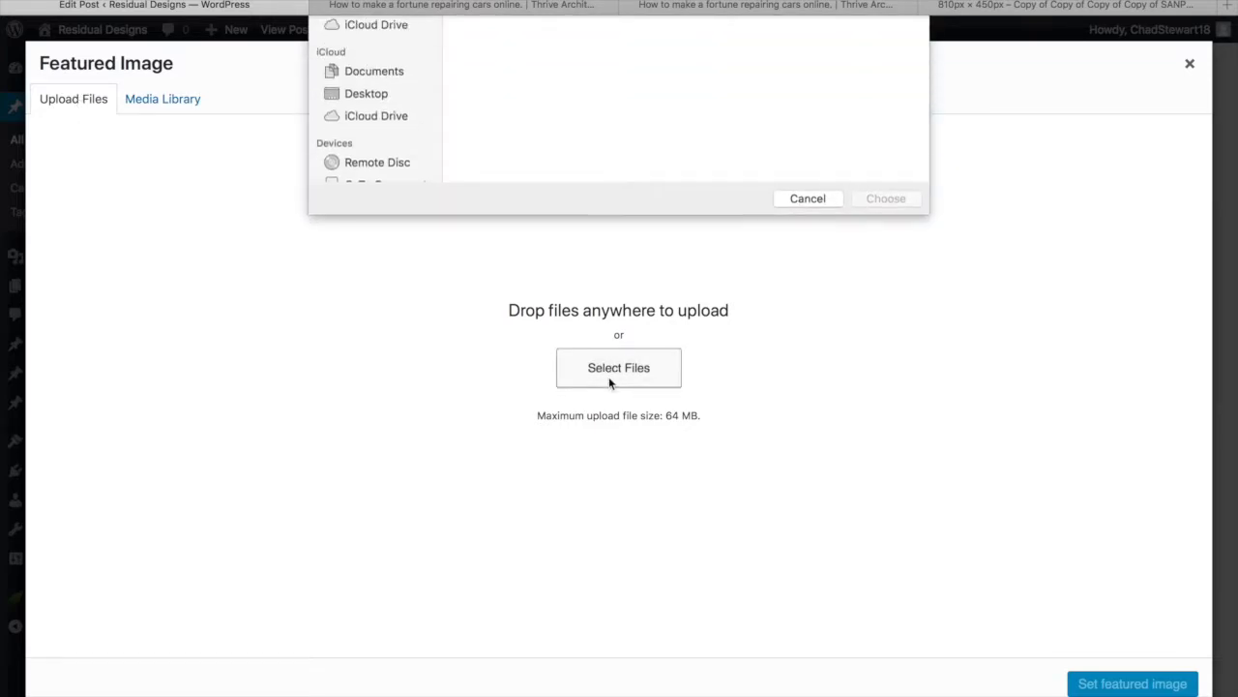
click(494, 96)
click(887, 366)
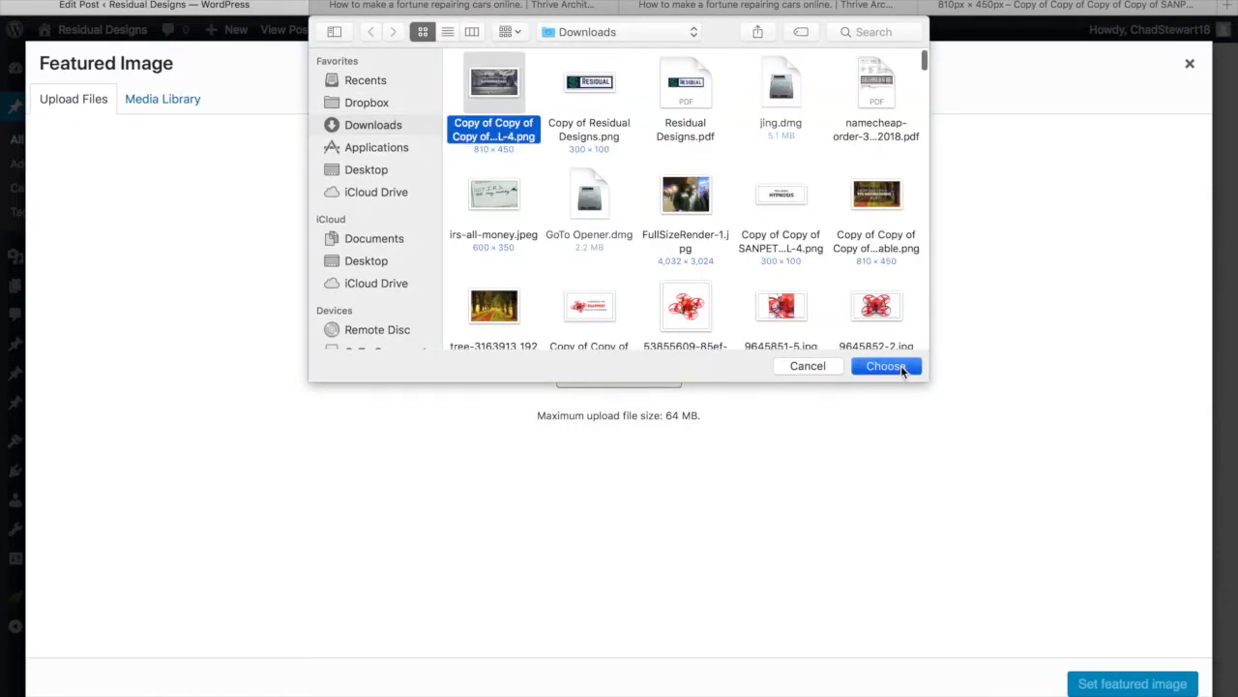
click(1132, 683)
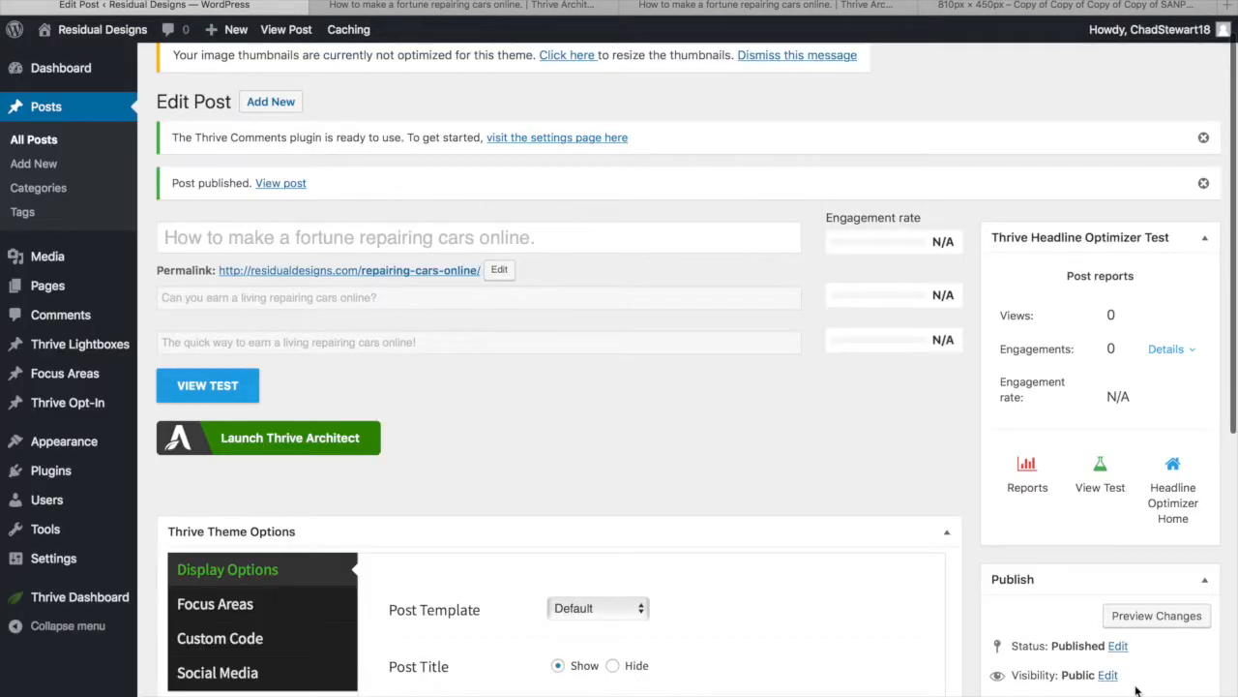
scroll(908, 448, down, 3)
click(1179, 446)
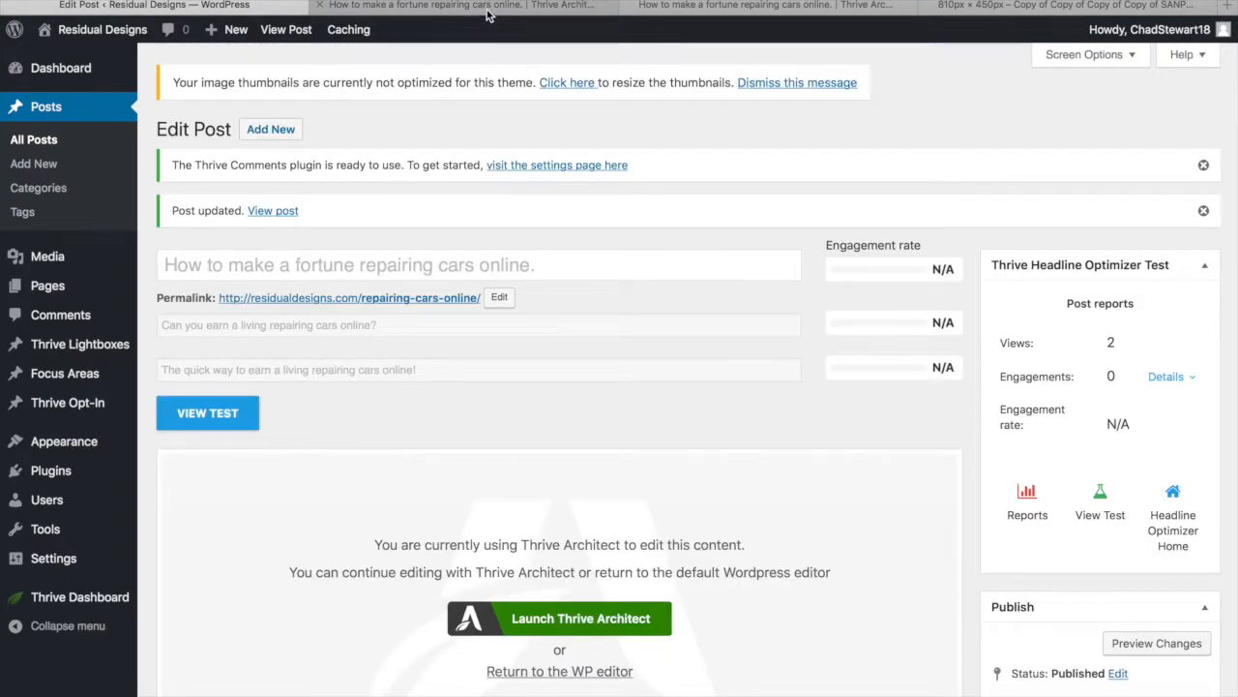
Return to the Thrive Architect tab and scroll past the new featured image to the article paragraphs
click(489, 14)
scroll(533, 406, down, 5)
scroll(532, 485, down, 5)
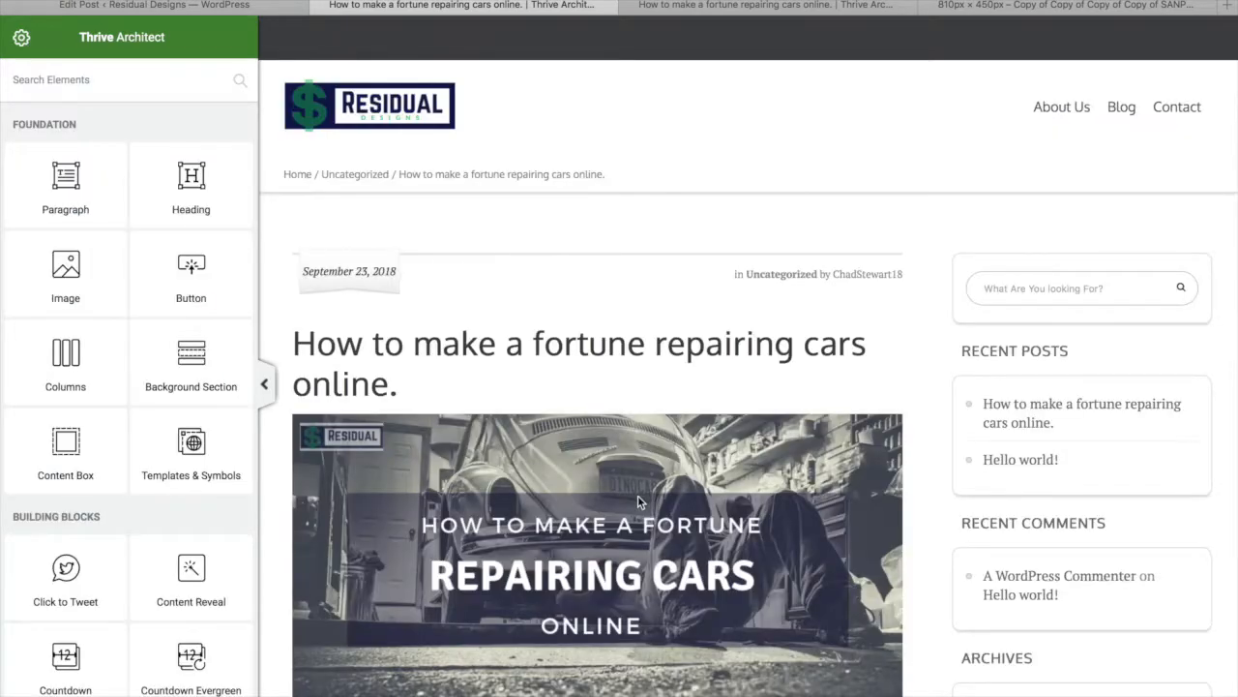
scroll(341, 280, down, 2)
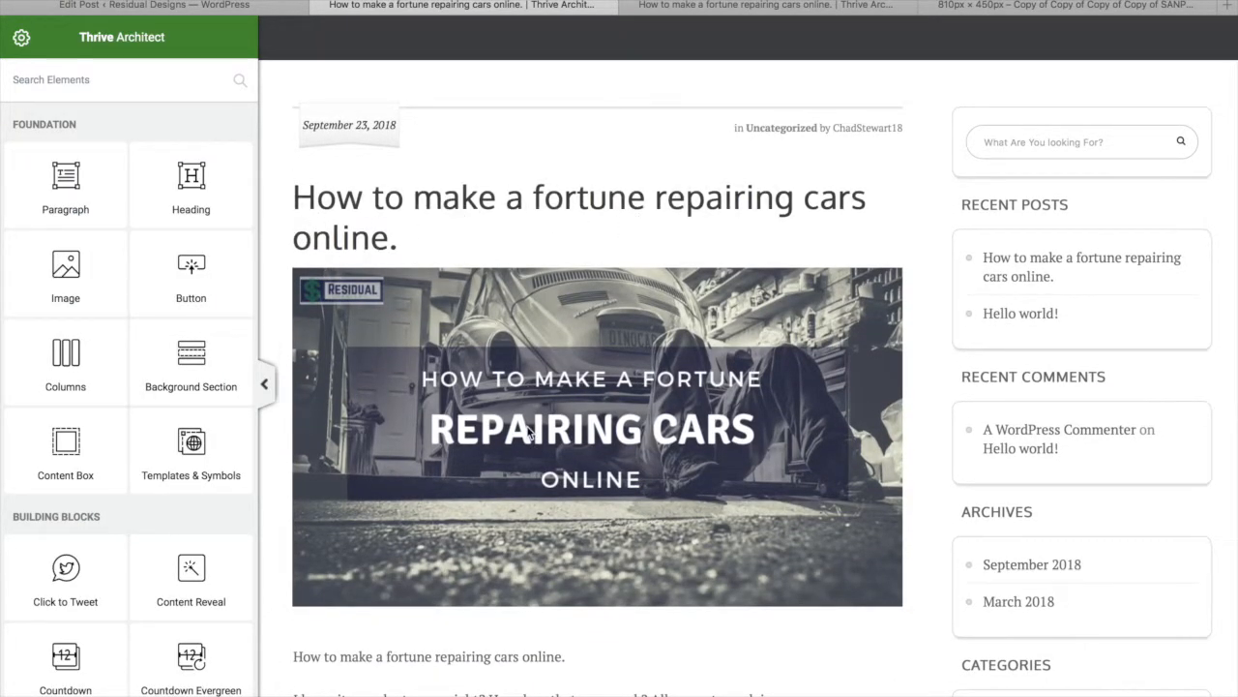
scroll(529, 431, down, 5)
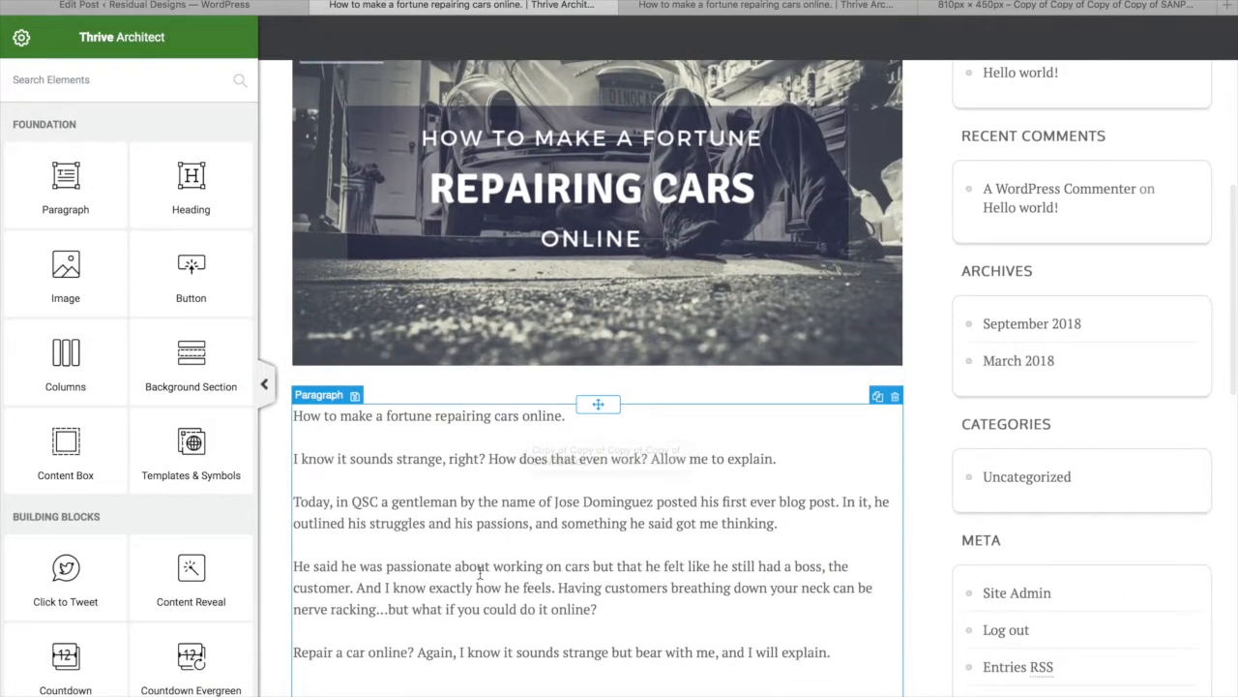
scroll(480, 569, down, 4)
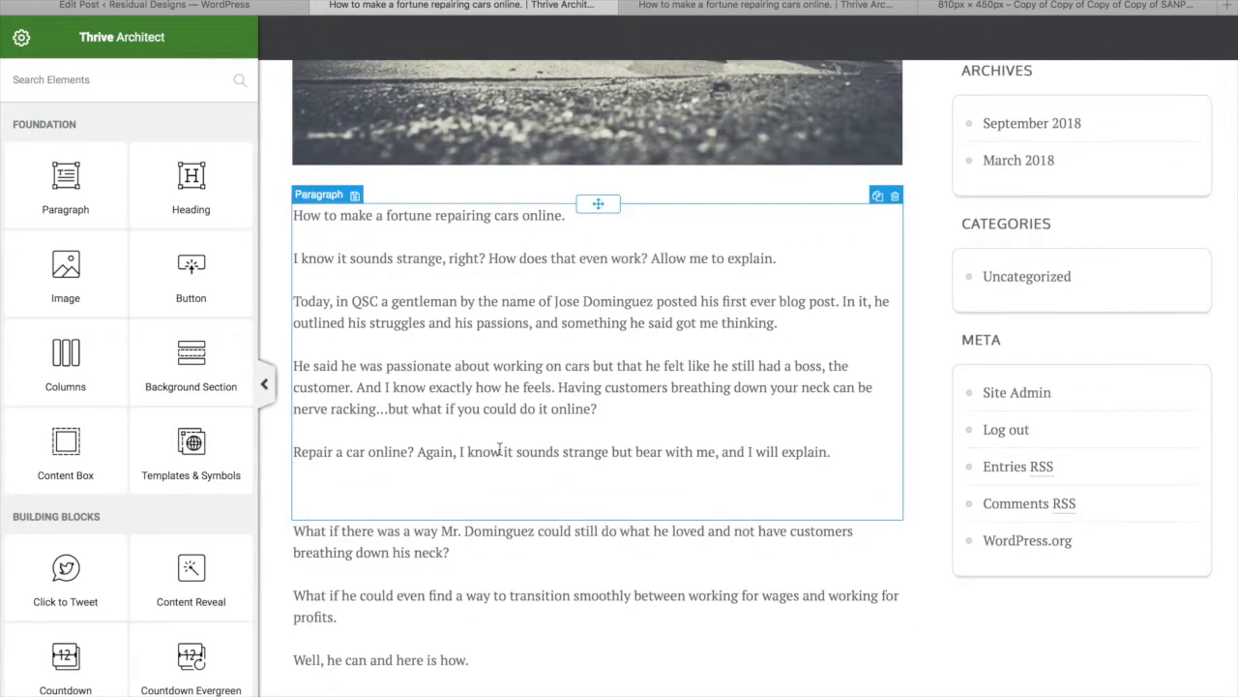
scroll(498, 455, down, 3)
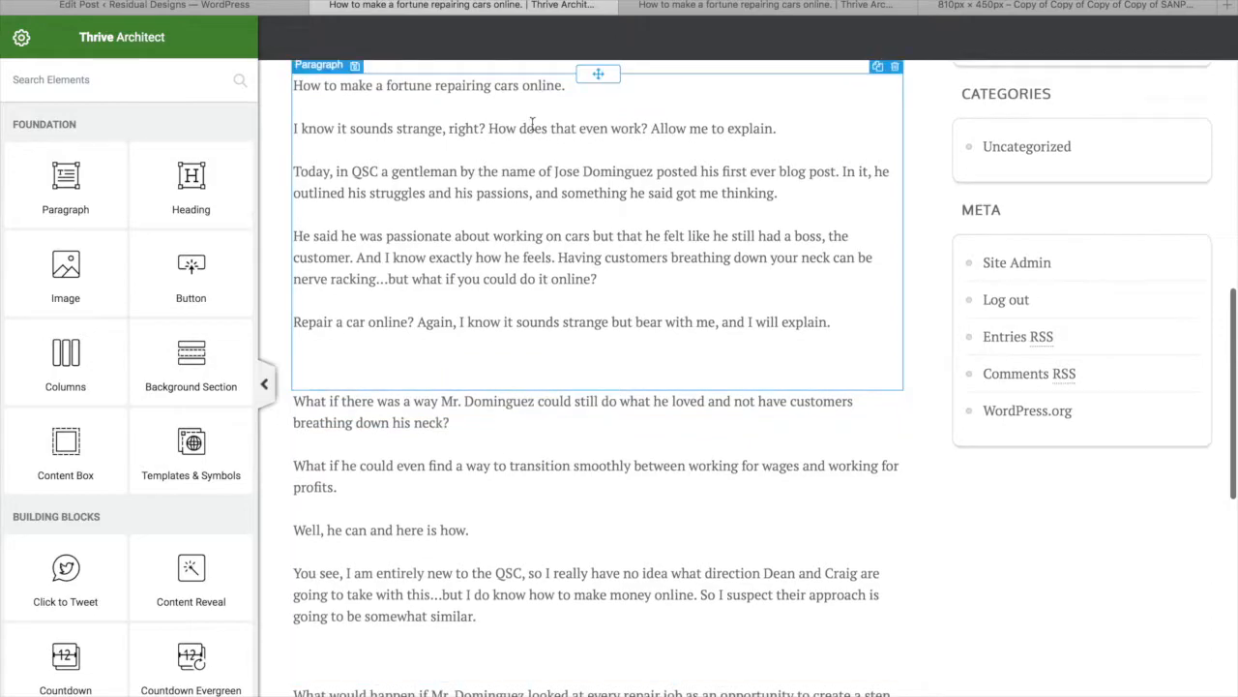
Add a 1/2 + 1/2 columns block below 'Repair a car online?' with an Image element in its left column
drag(56, 379, 506, 374)
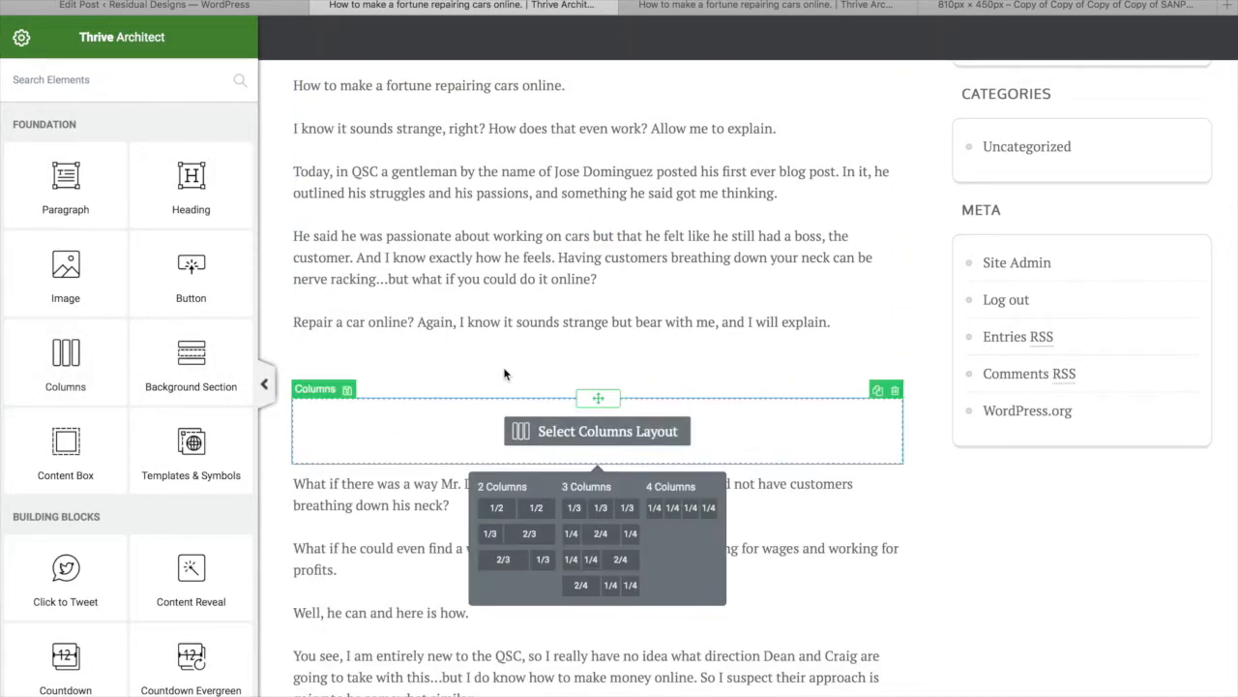
click(536, 510)
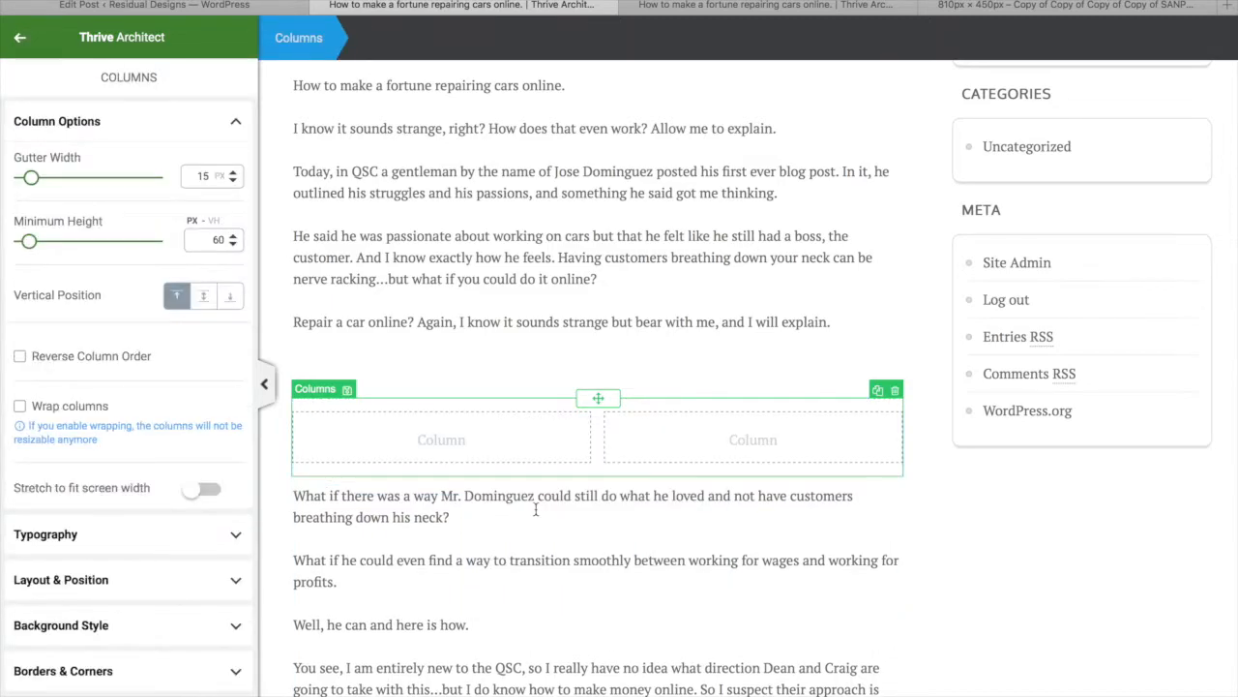
click(554, 498)
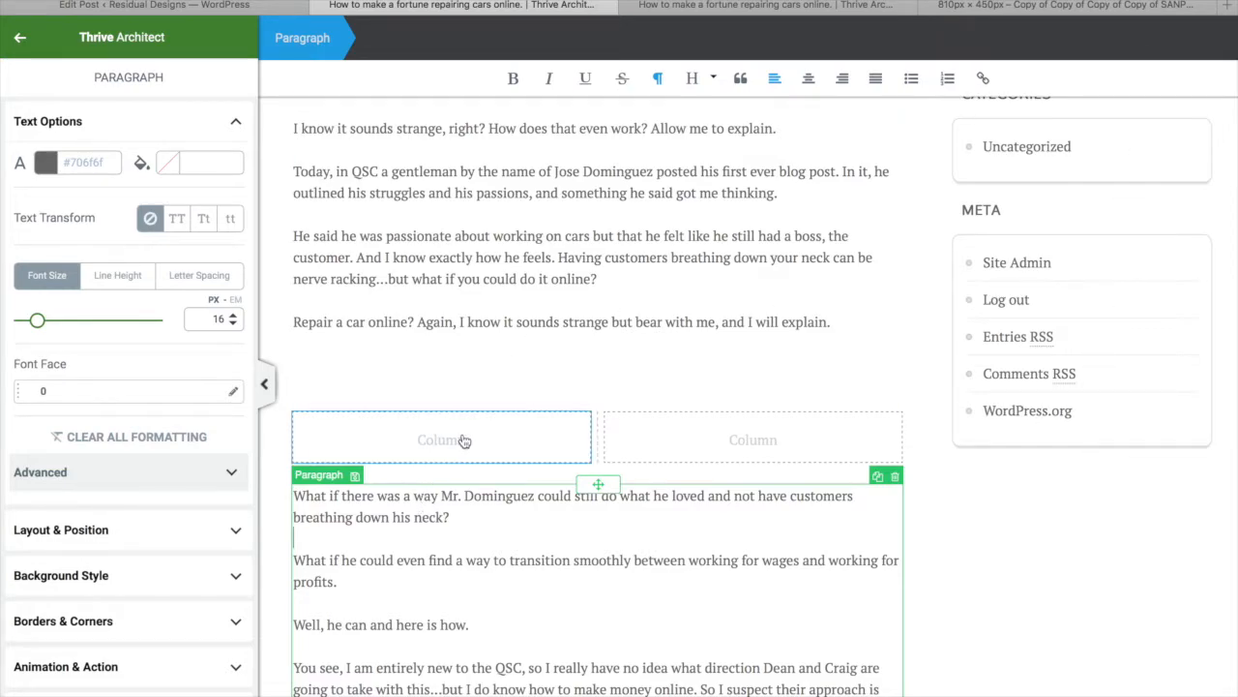
click(20, 38)
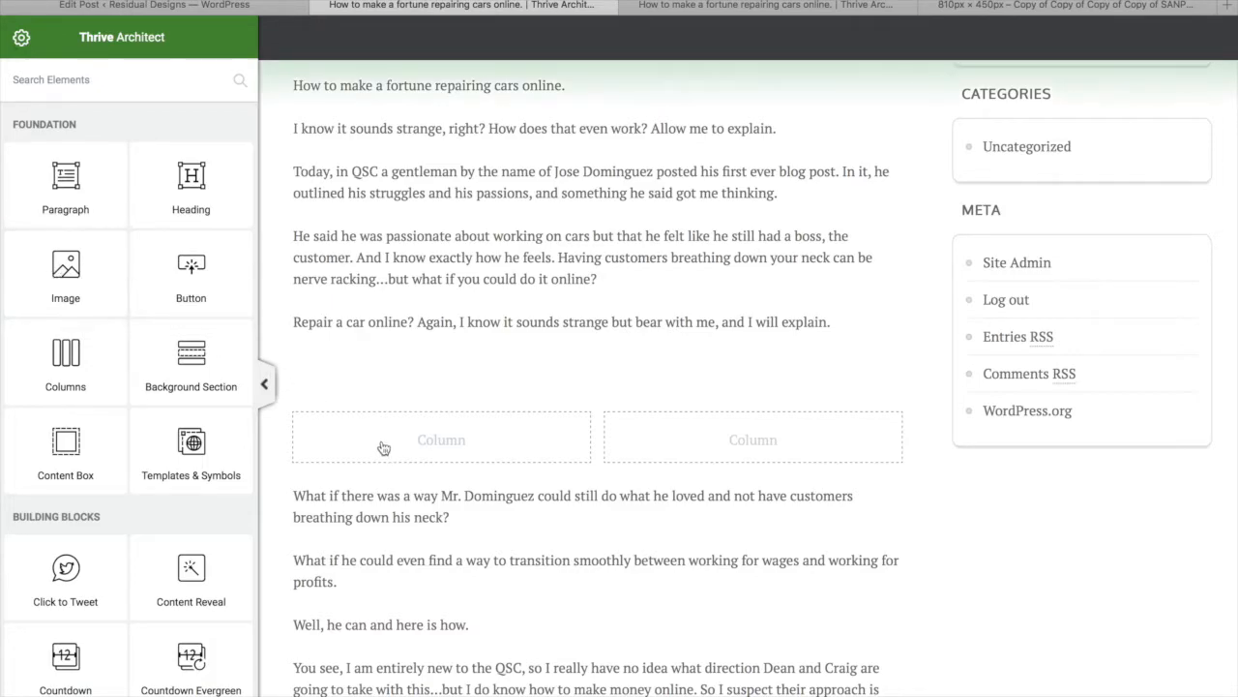
drag(69, 266, 418, 474)
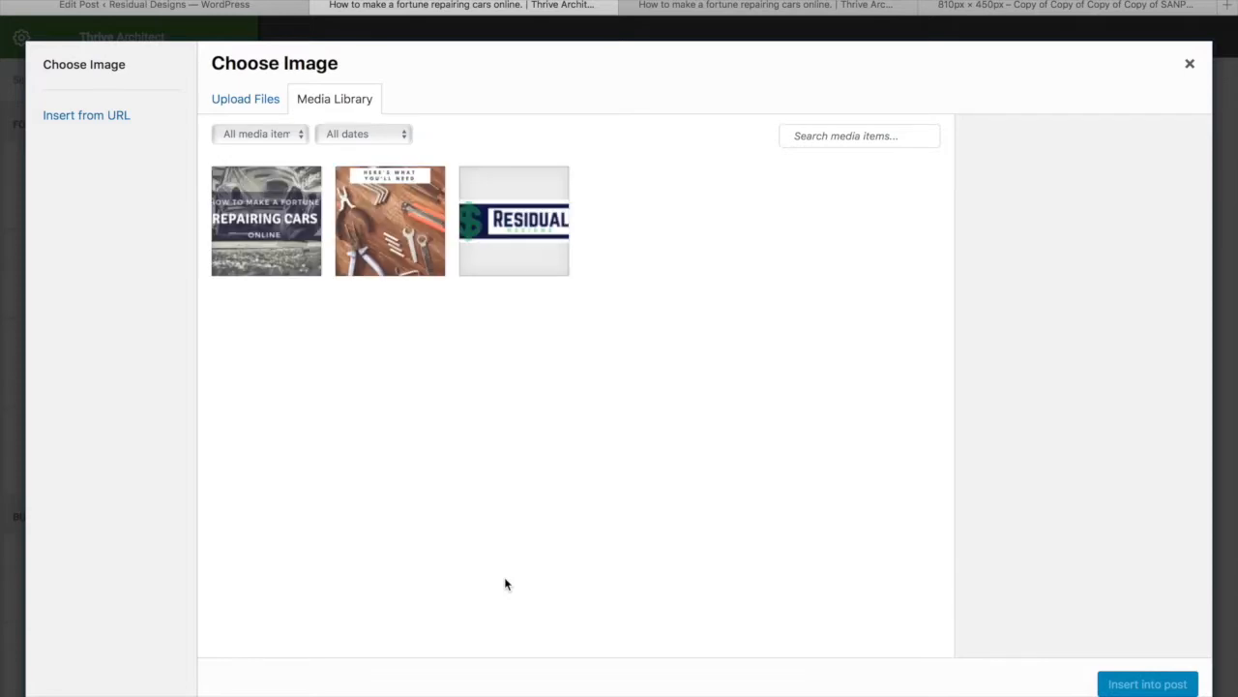
Insert the Copy-of-High-School-3.png Tools image into the left column and select the paragraph below it
click(411, 230)
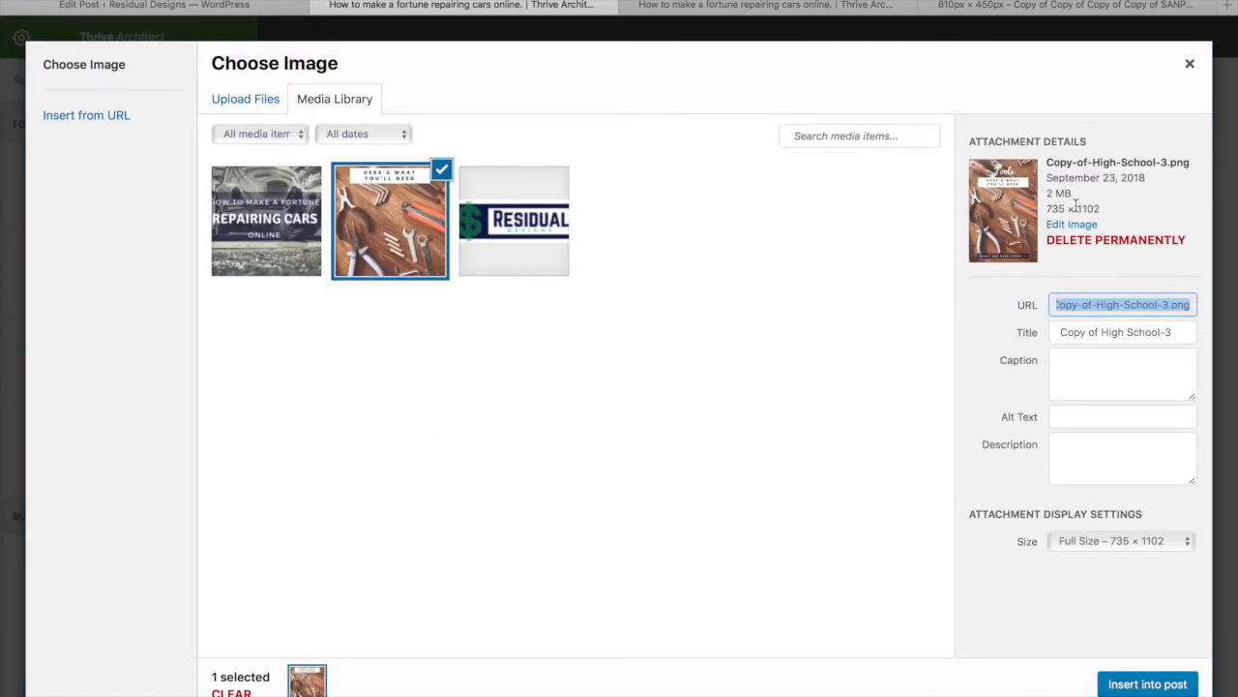
click(1144, 685)
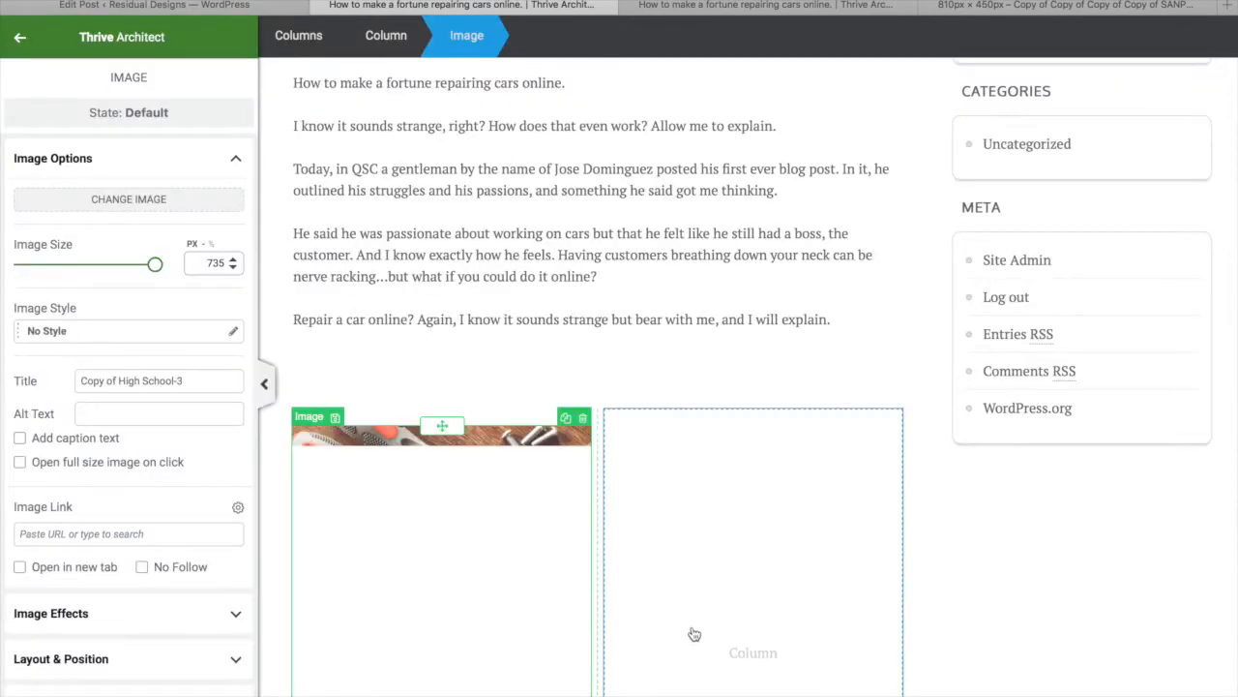
scroll(694, 634, down, 3)
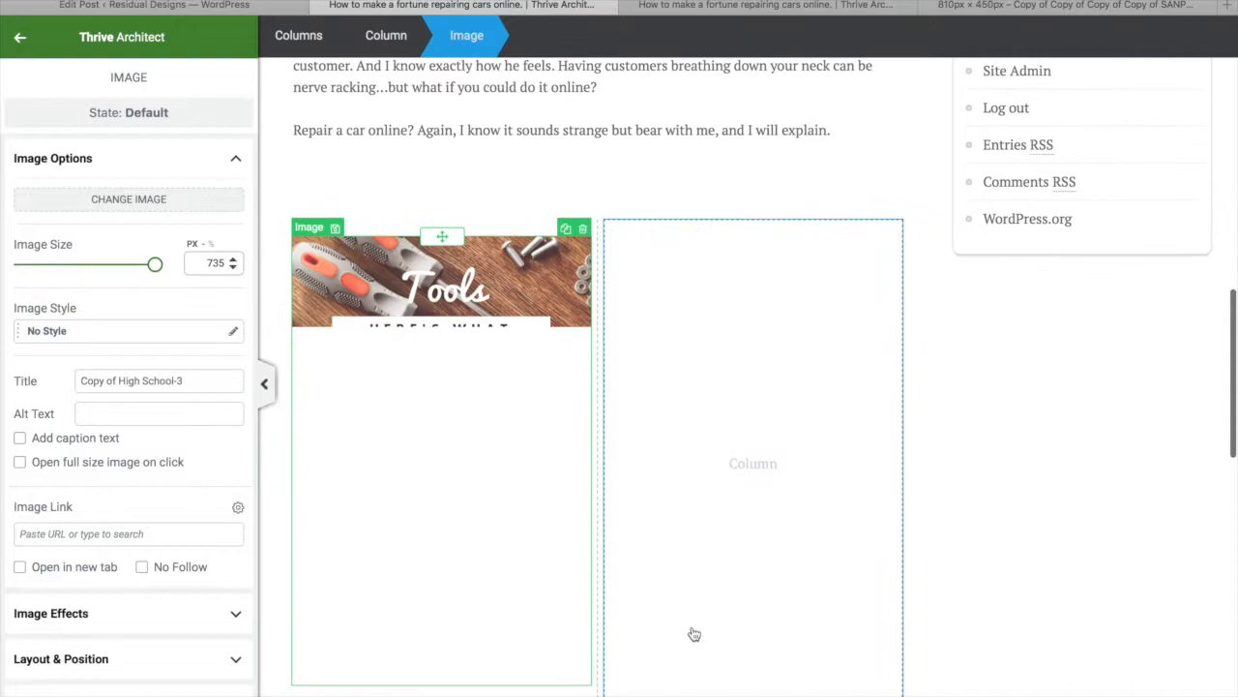
scroll(694, 631, down, 2)
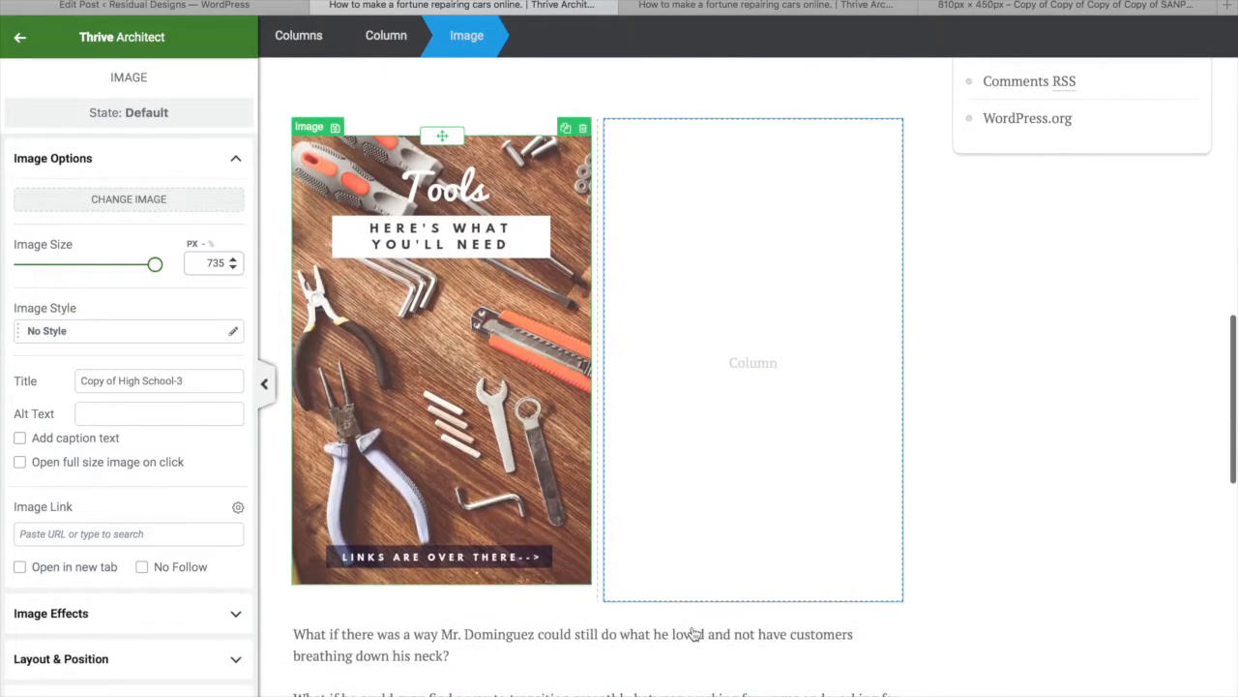
click(373, 657)
Move the opening paragraph block into the empty right column beside the Tools image
drag(602, 622, 714, 431)
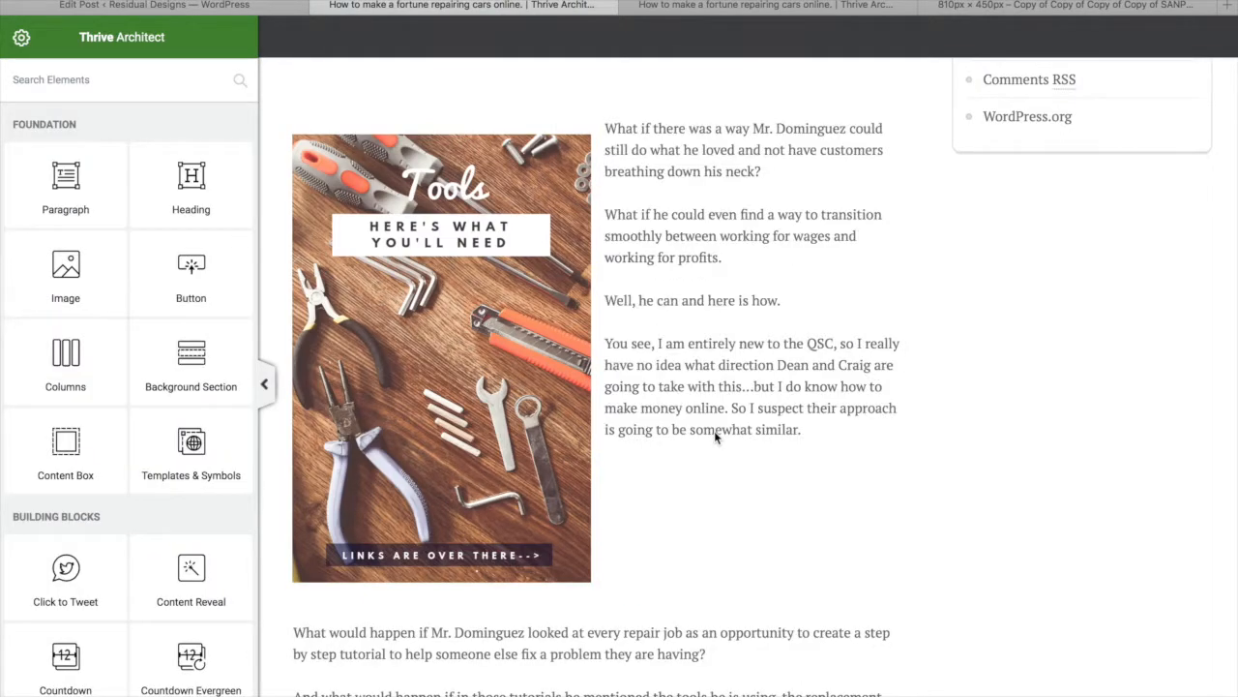
scroll(714, 431, down, 3)
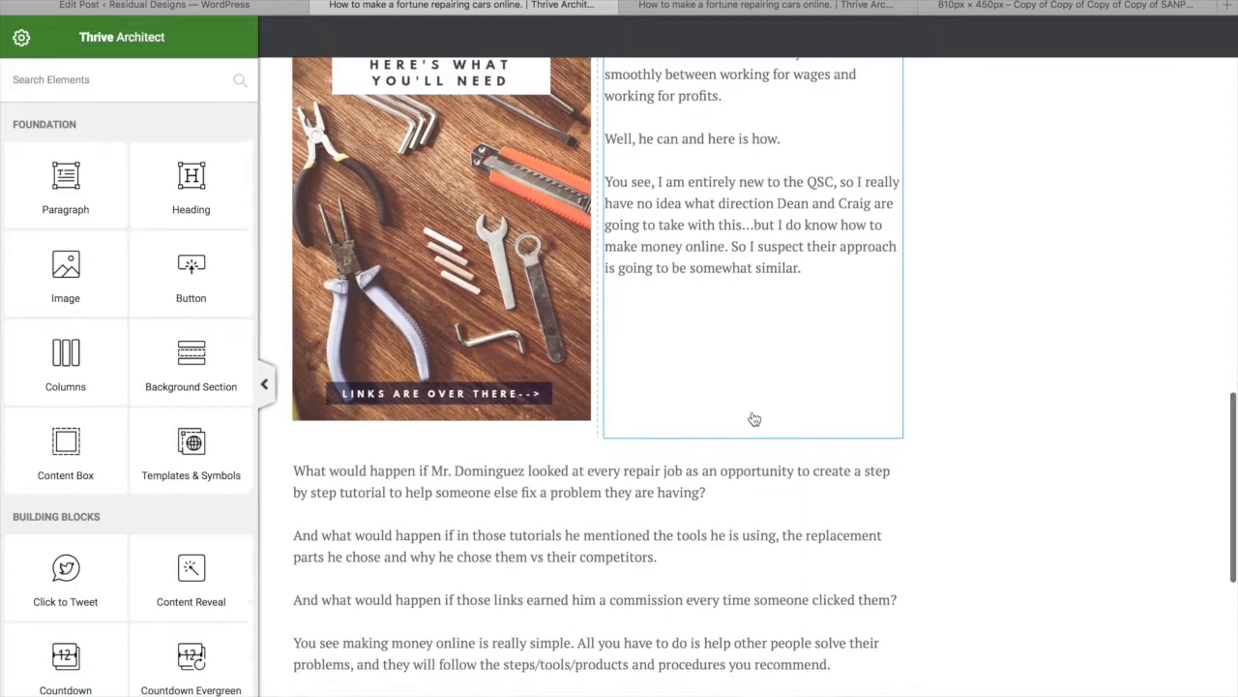
click(752, 409)
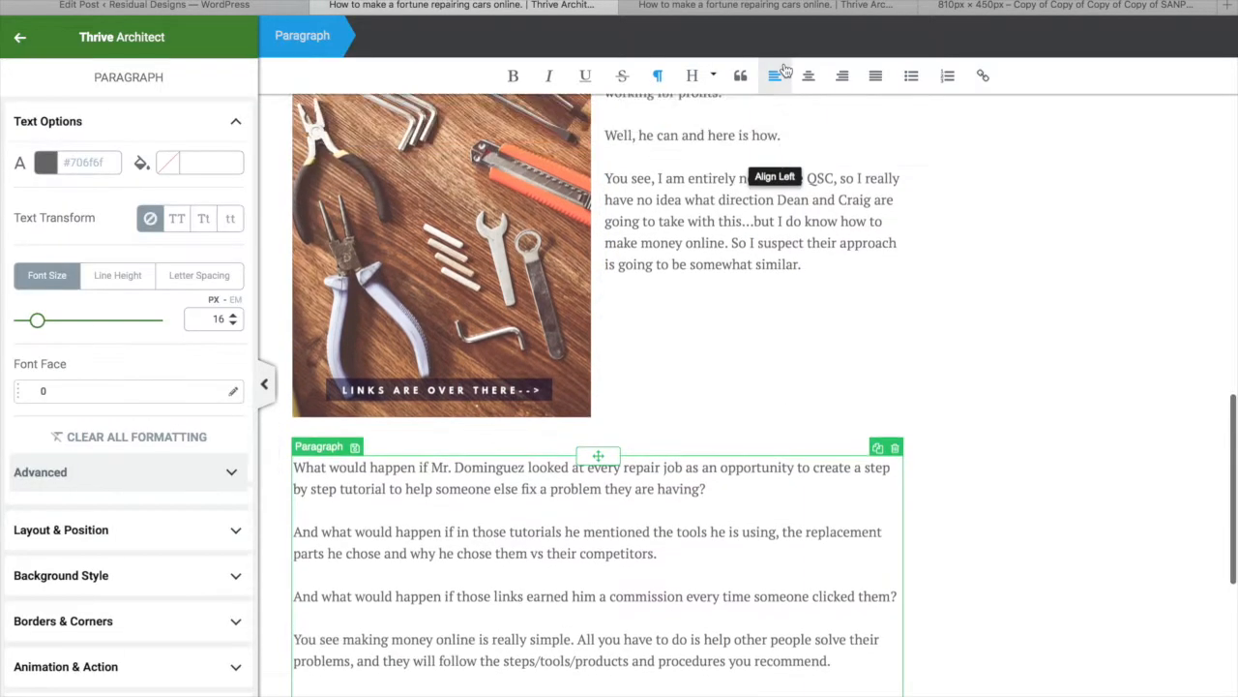
scroll(719, 354, up, 2)
scroll(713, 390, up, 3)
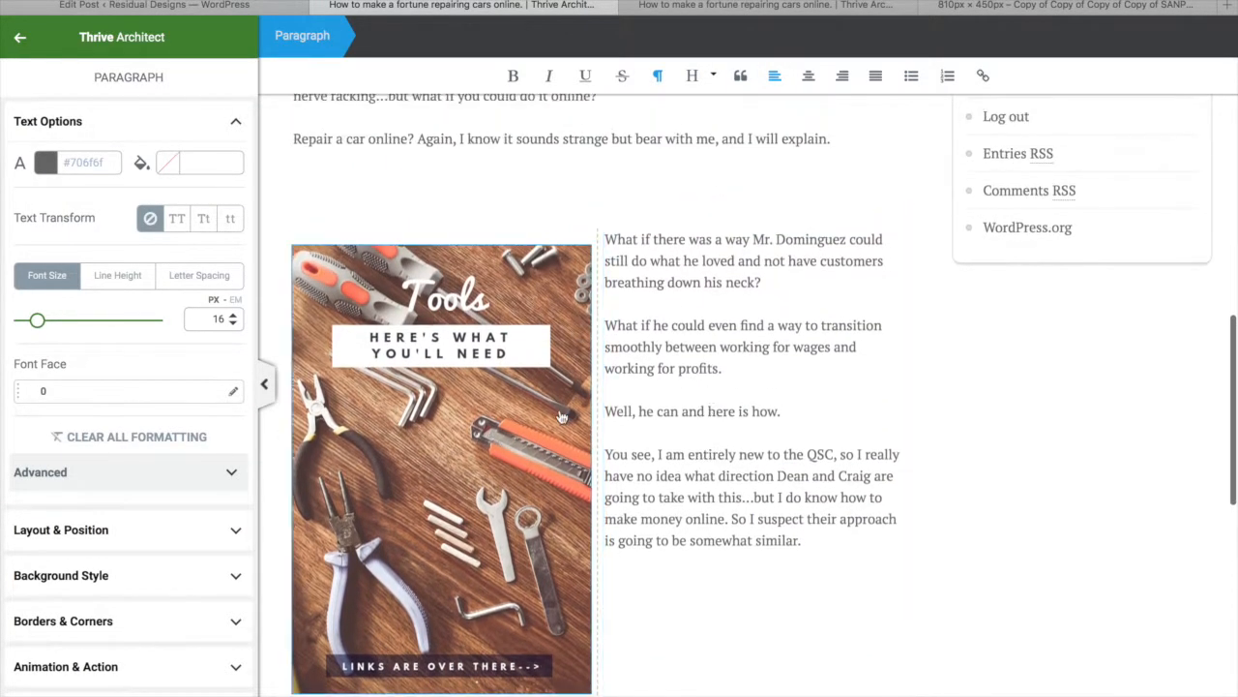
scroll(753, 429, up, 6)
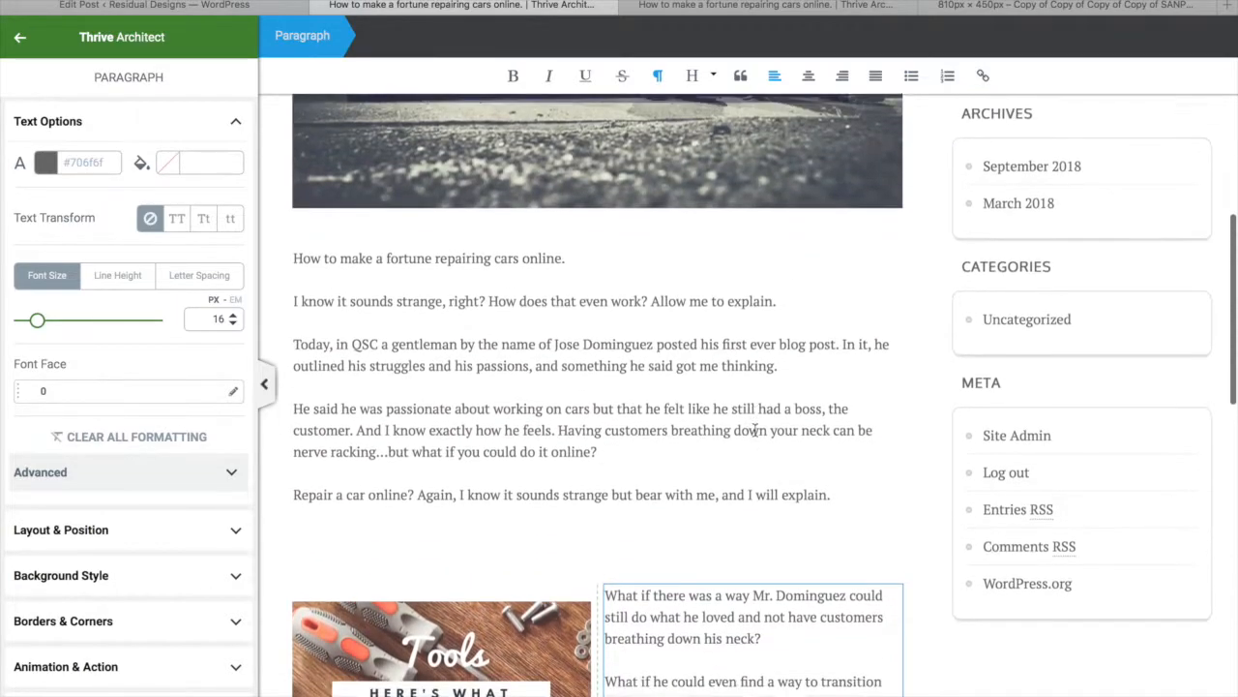
scroll(754, 430, down, 9)
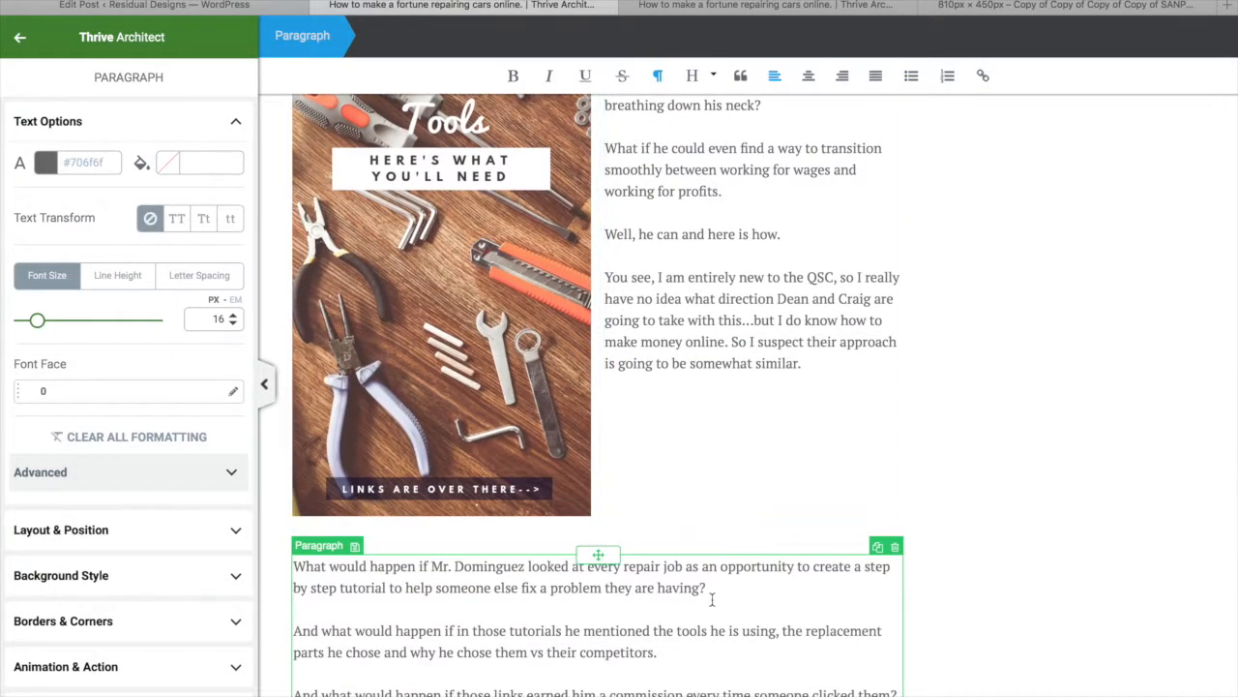
Cut the step-by-step tutorial paragraph and paste it after 'similar.' in the right column
drag(712, 587, 262, 547)
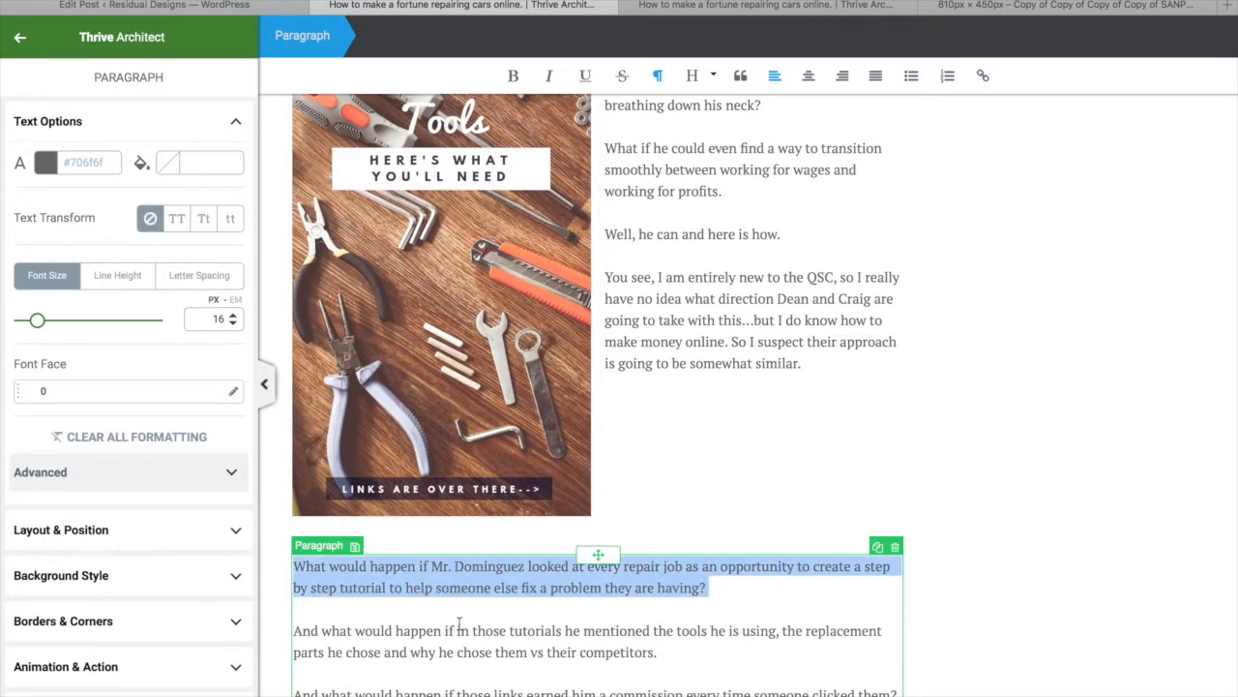
right_click(545, 581)
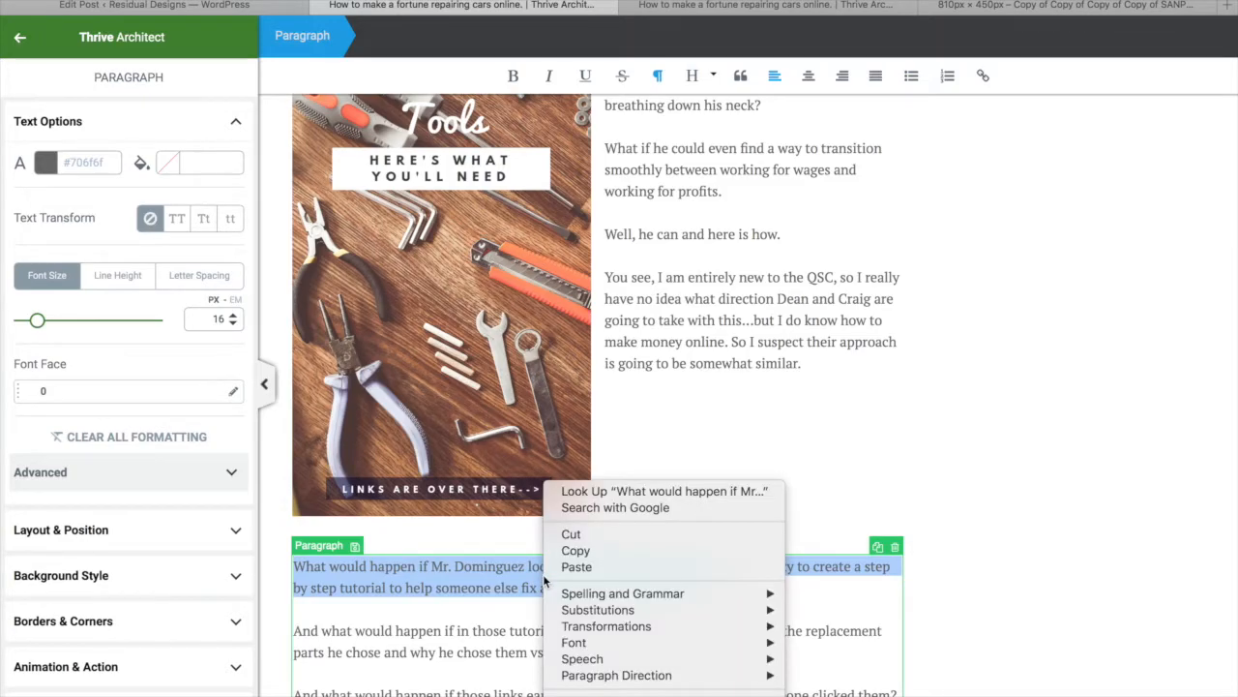
click(569, 531)
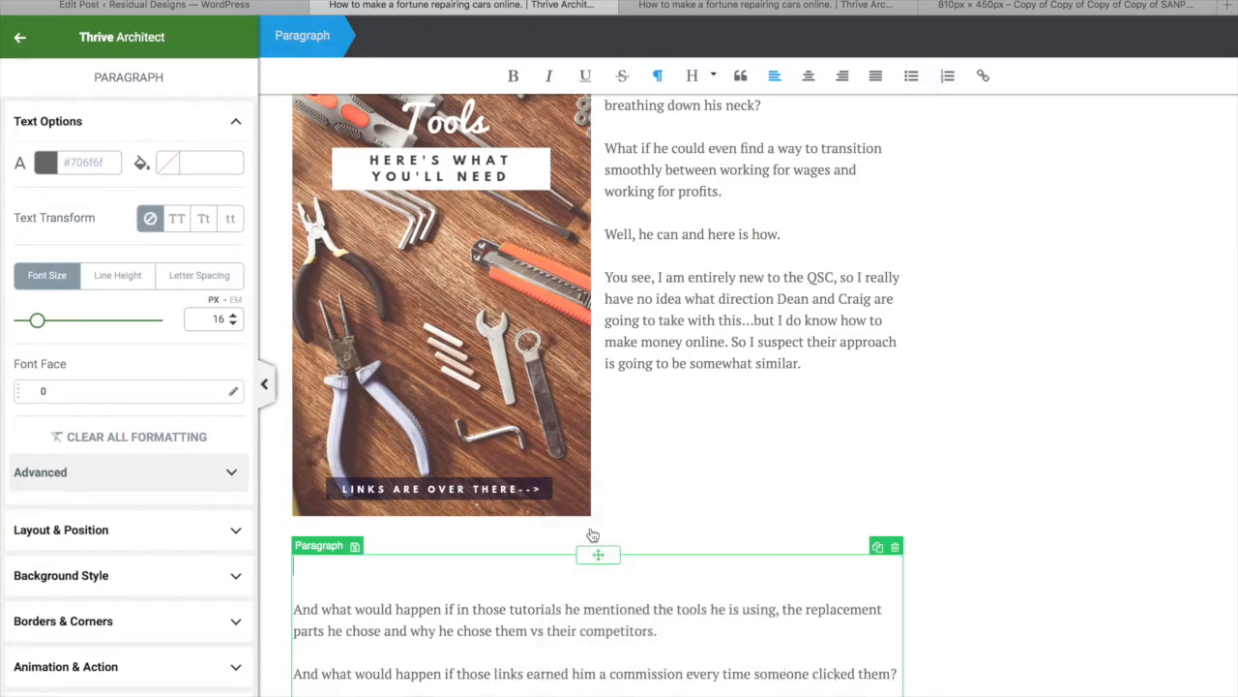
click(828, 367)
key(Return)
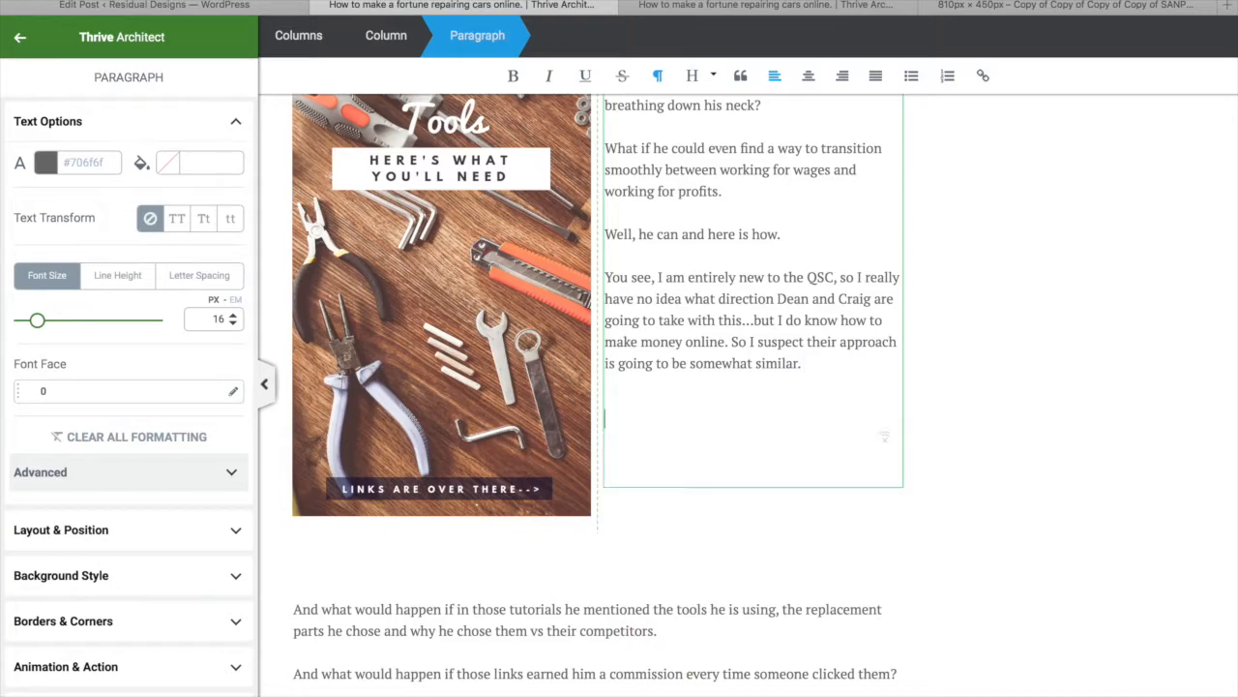
key(ctrl+v)
scroll(639, 493, down, 1)
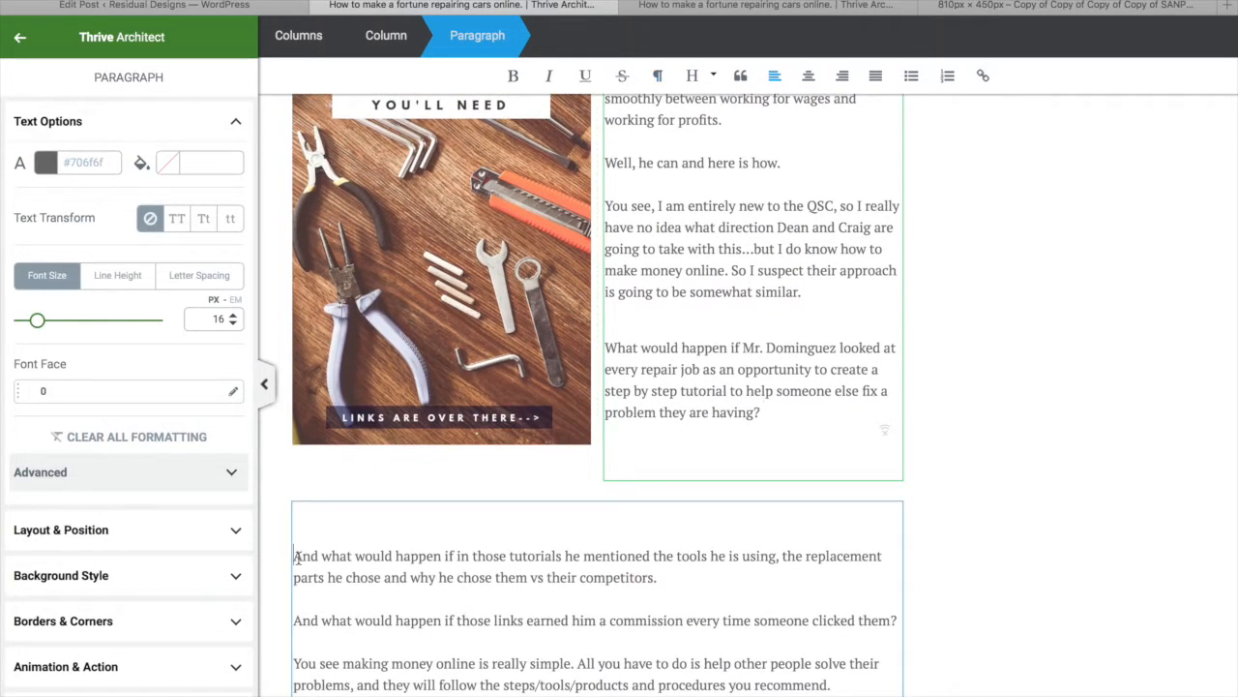
click(296, 557)
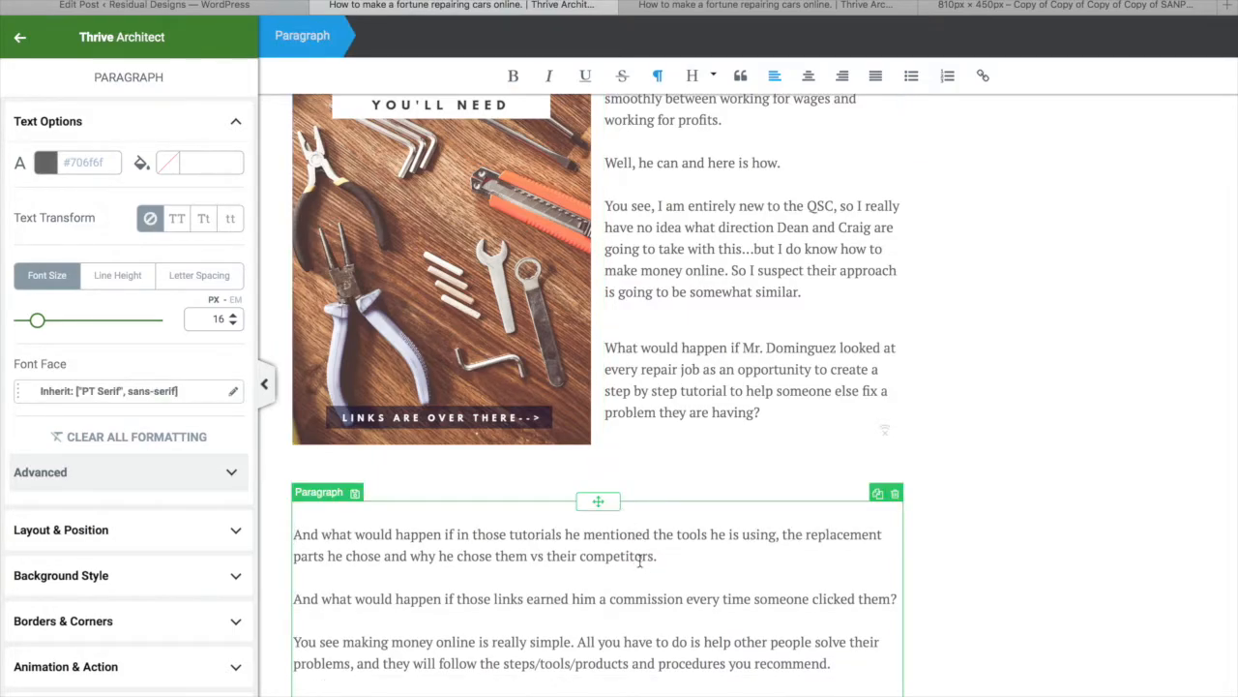
scroll(639, 561, down, 3)
click(1029, 456)
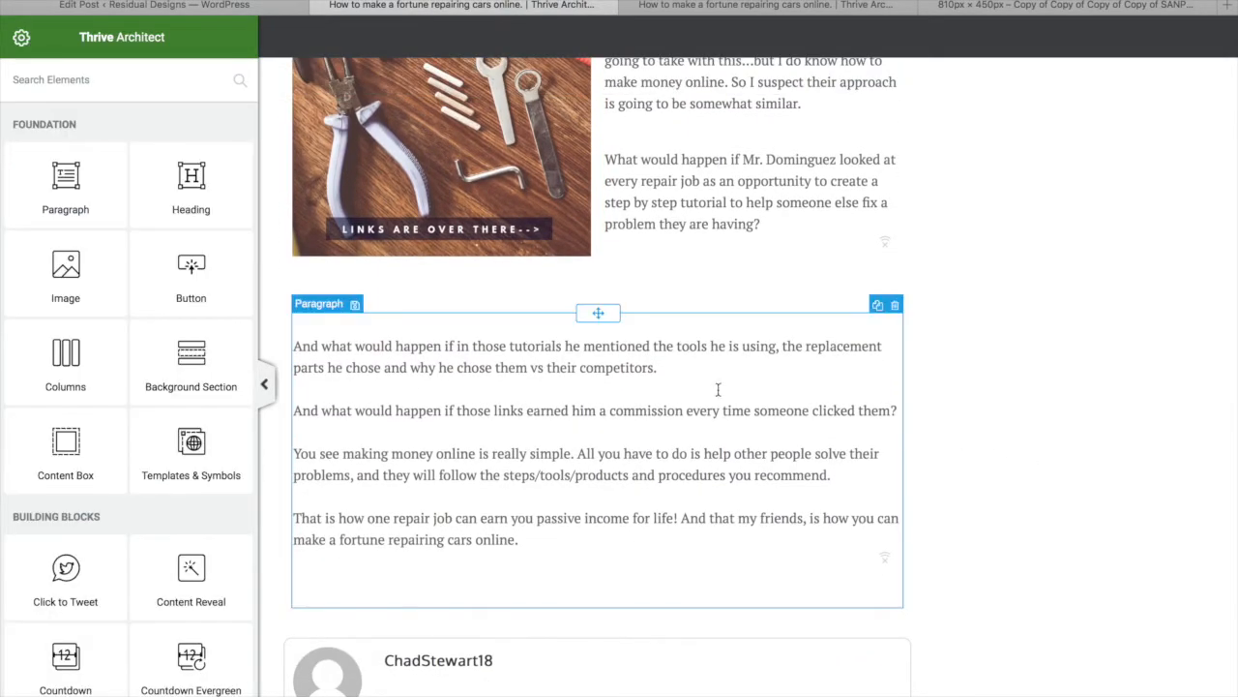
scroll(719, 390, up, 5)
scroll(719, 390, up, 10)
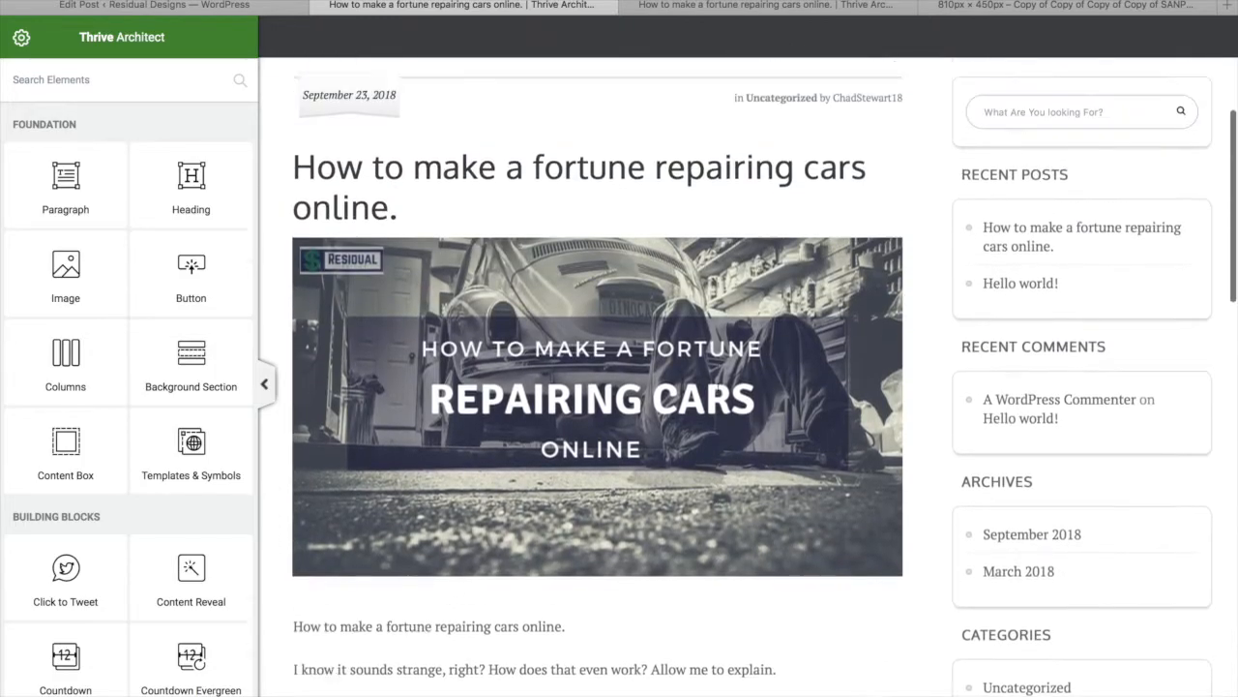
scroll(719, 396, down, 6)
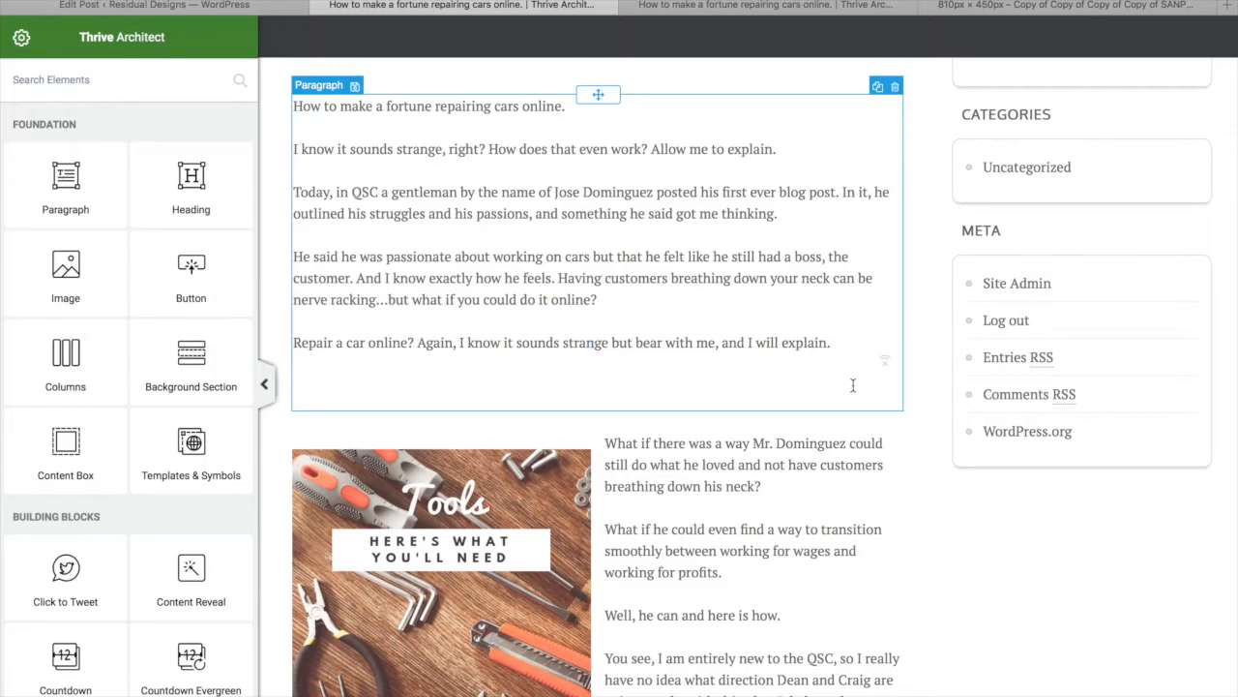
click(849, 346)
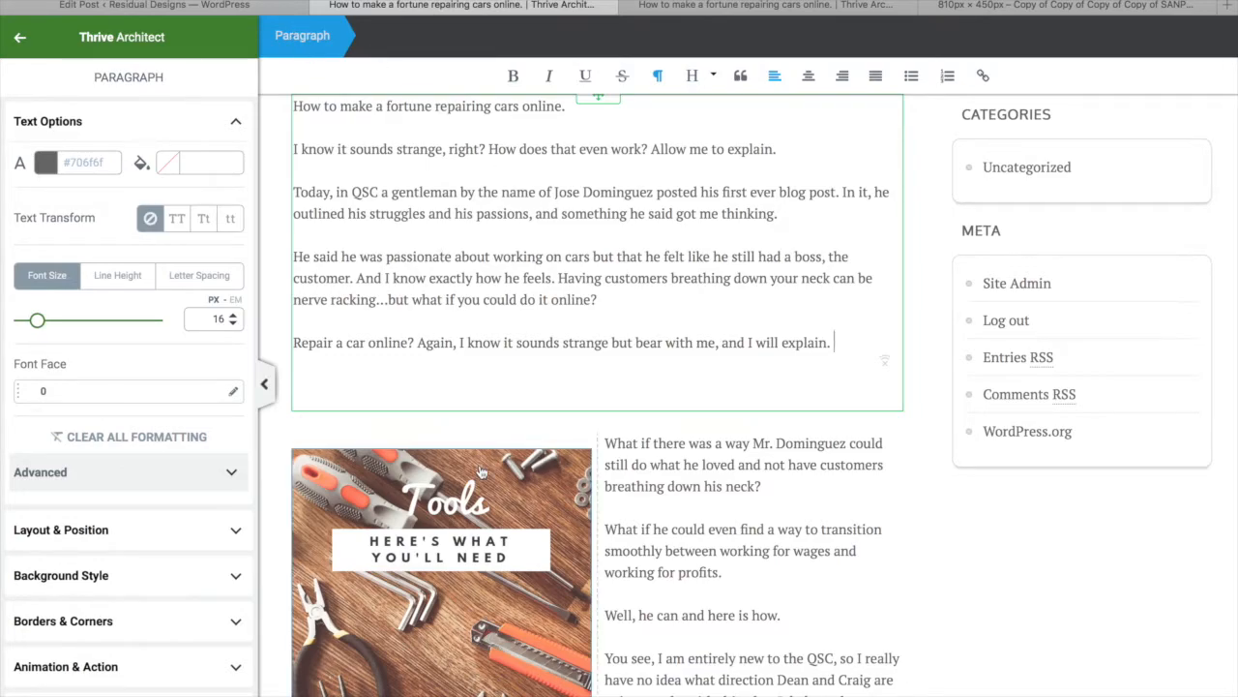
click(477, 500)
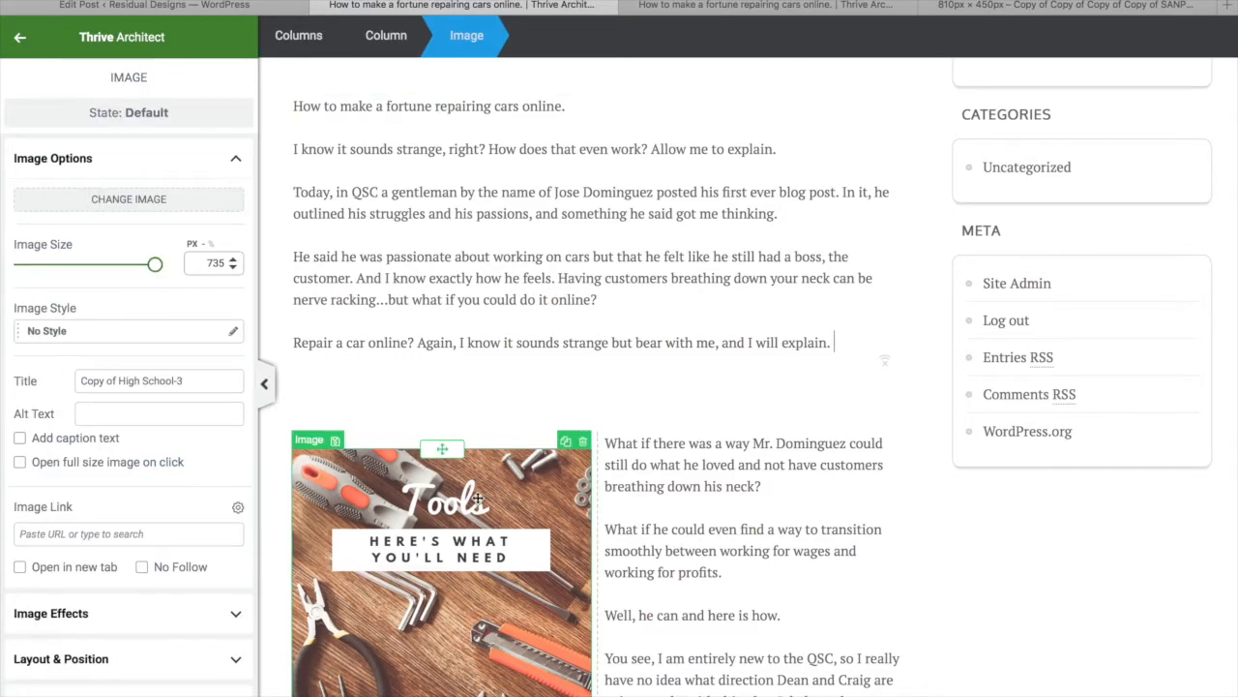
click(385, 37)
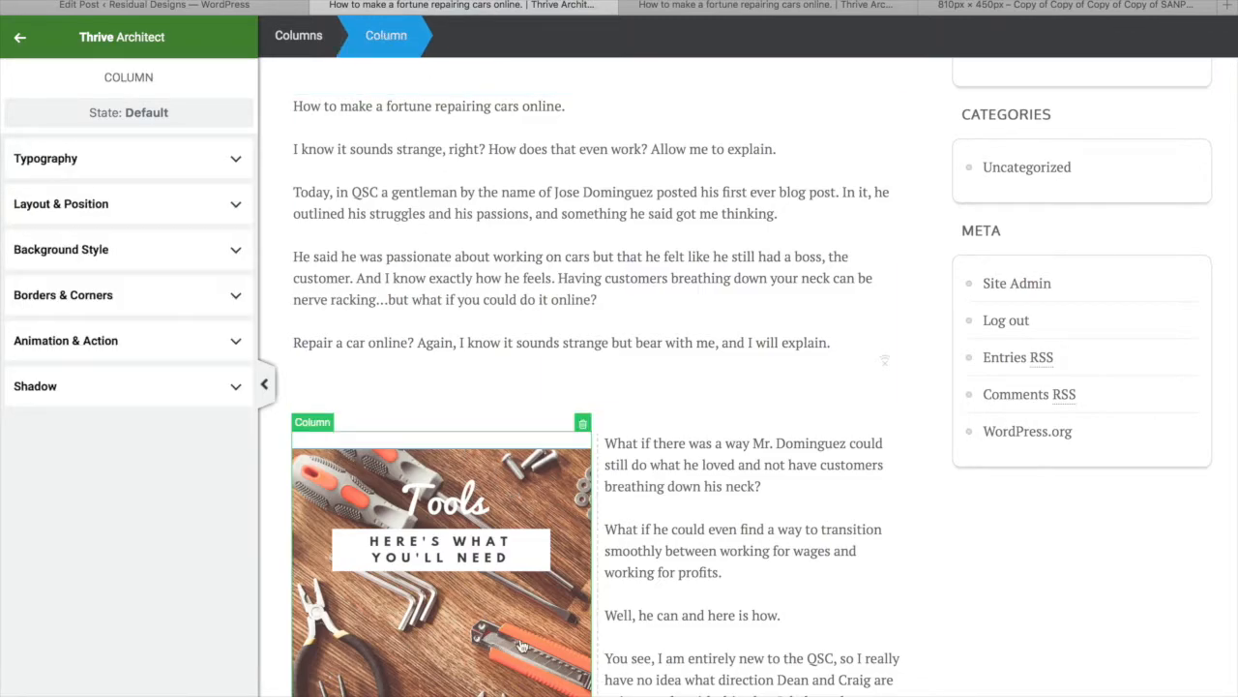
click(298, 38)
click(705, 529)
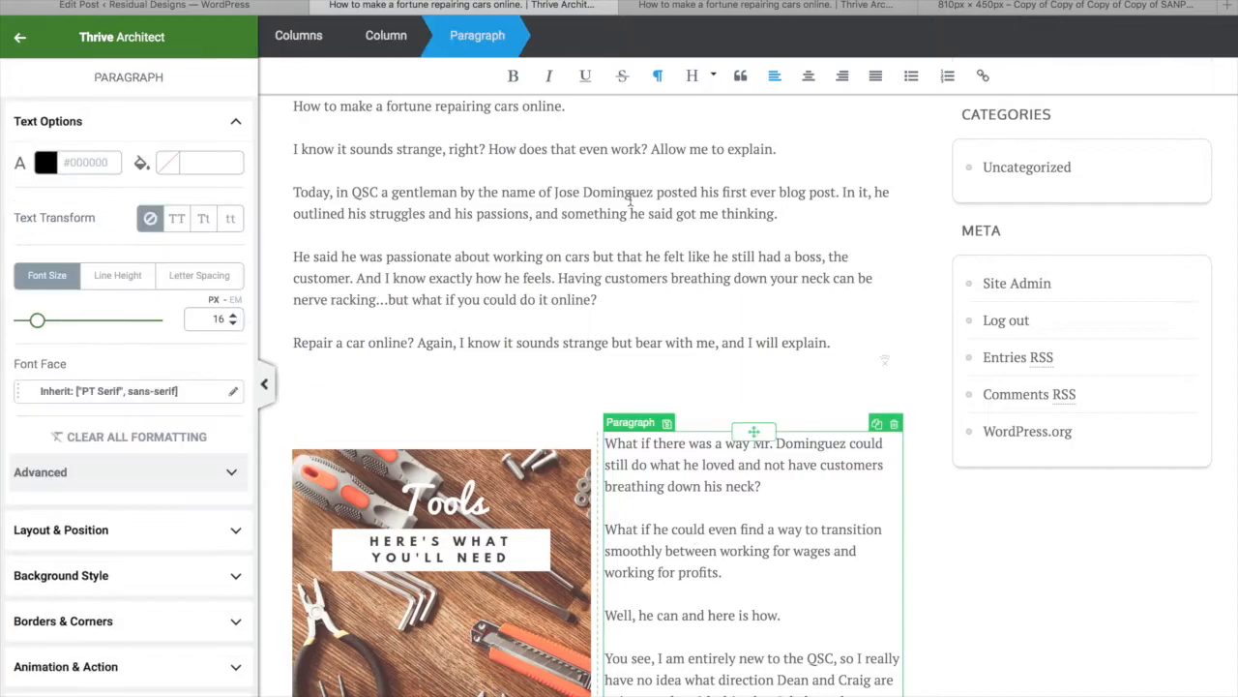
click(388, 39)
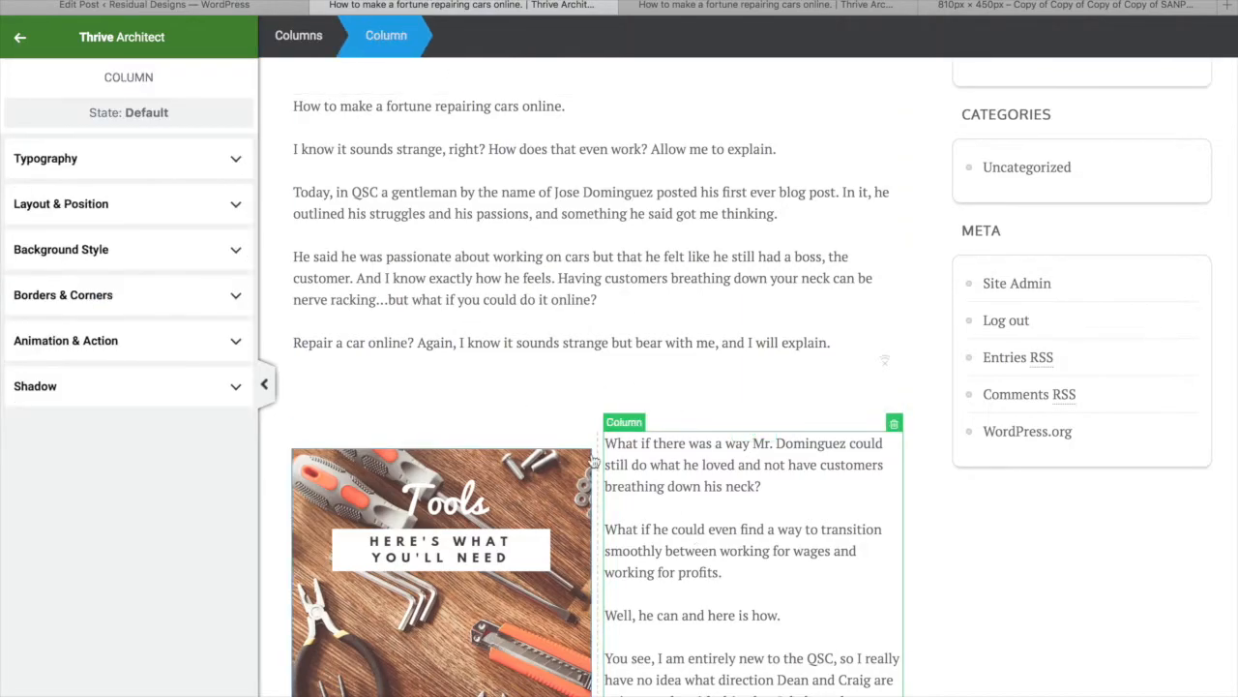
click(520, 235)
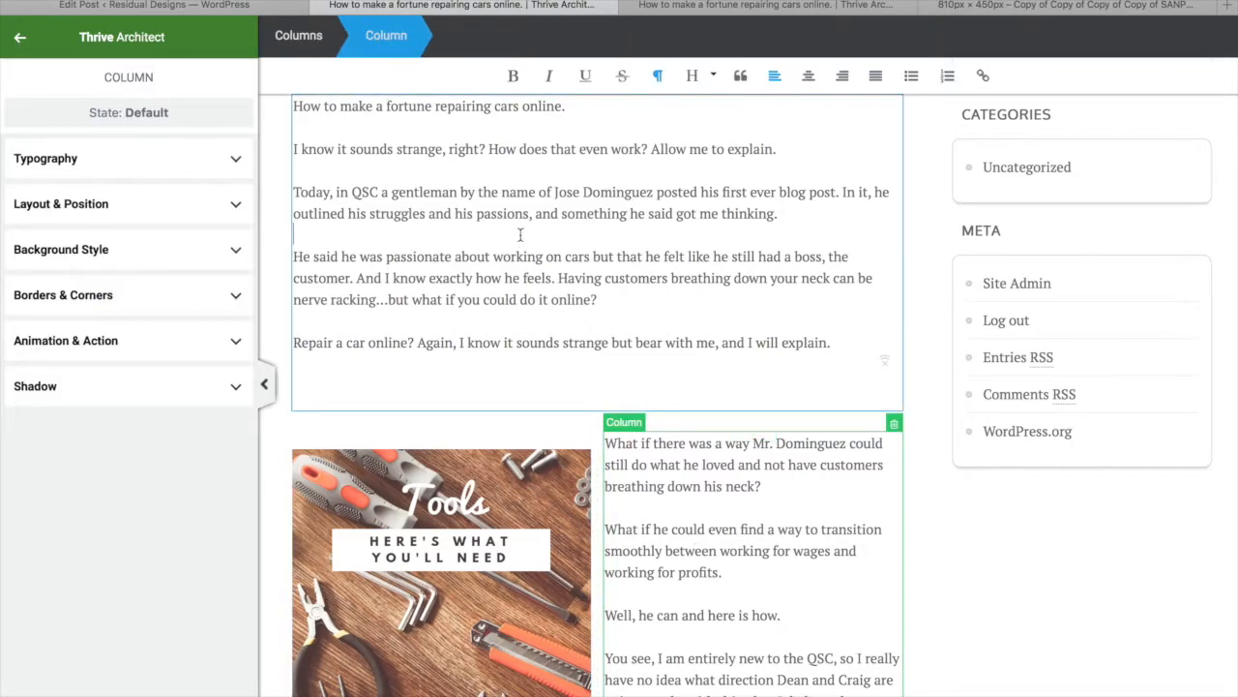
Give the columns a negative bottom margin and the right column a 15 px top margin
scroll(121, 441, down, 3)
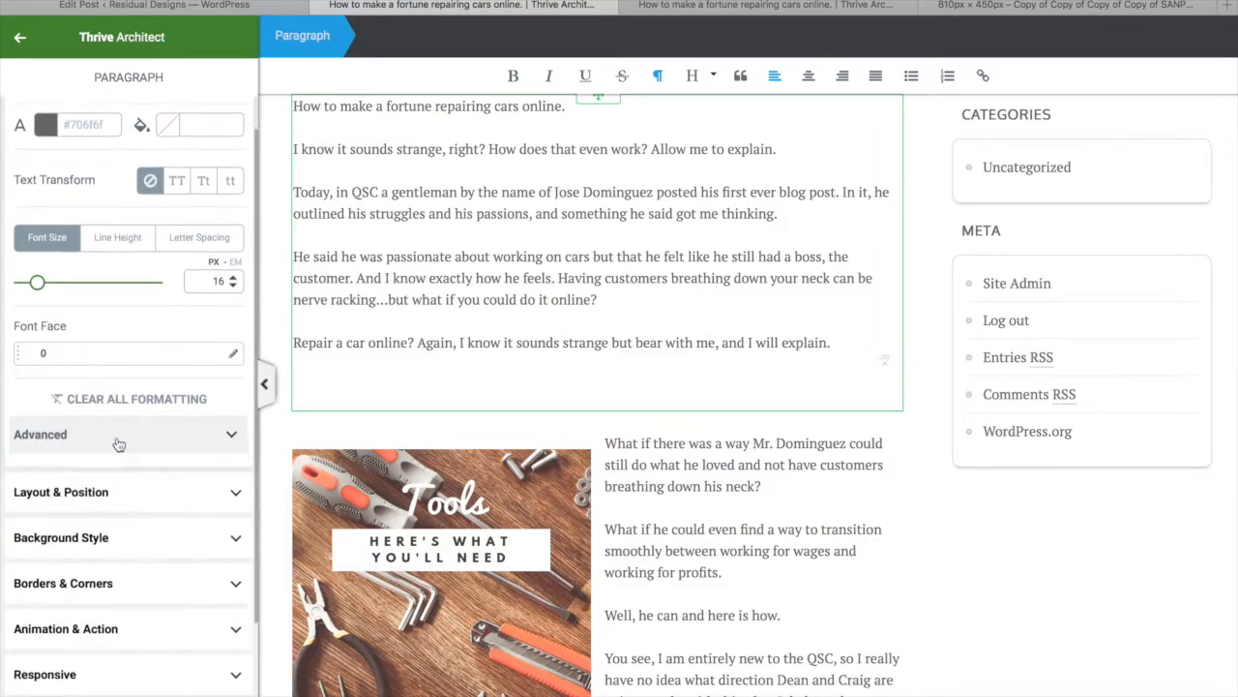
click(148, 411)
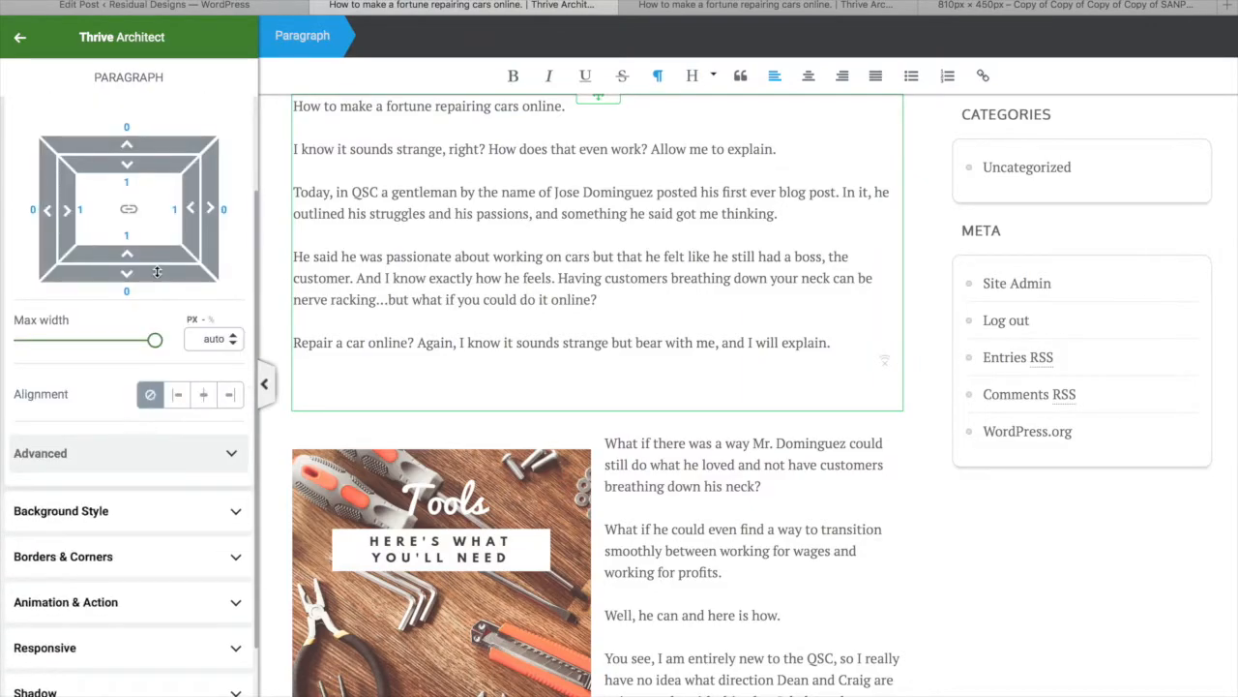
drag(156, 272, 161, 192)
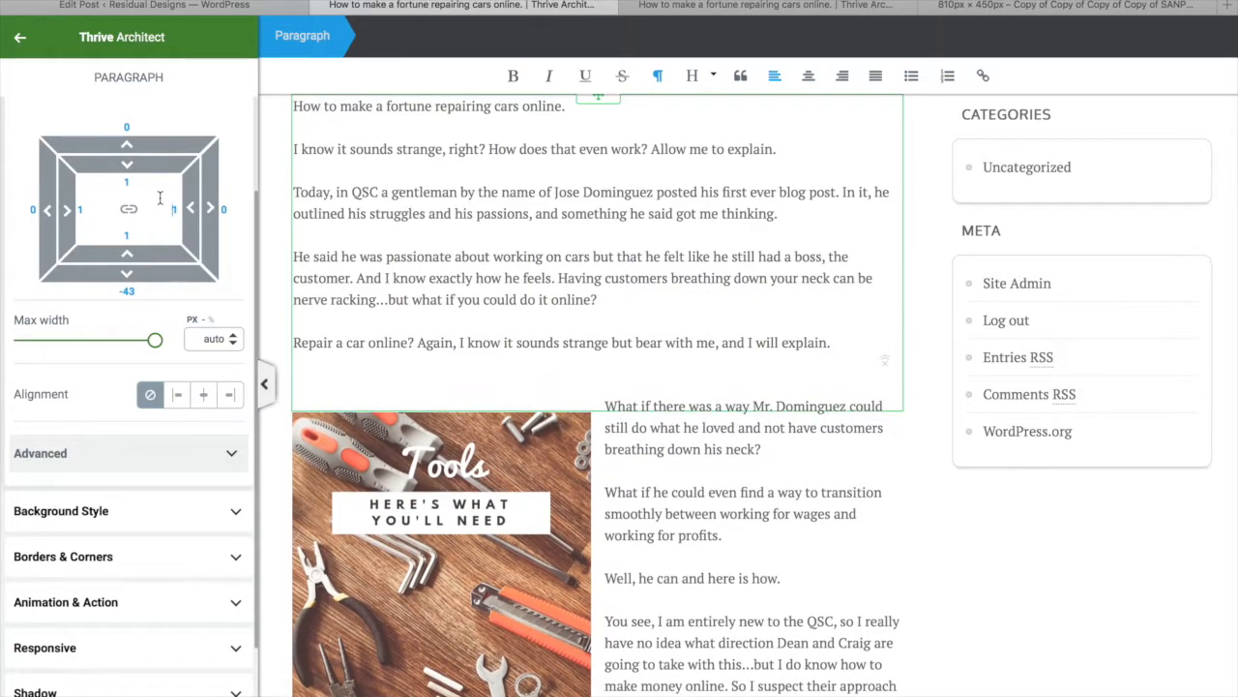
click(694, 530)
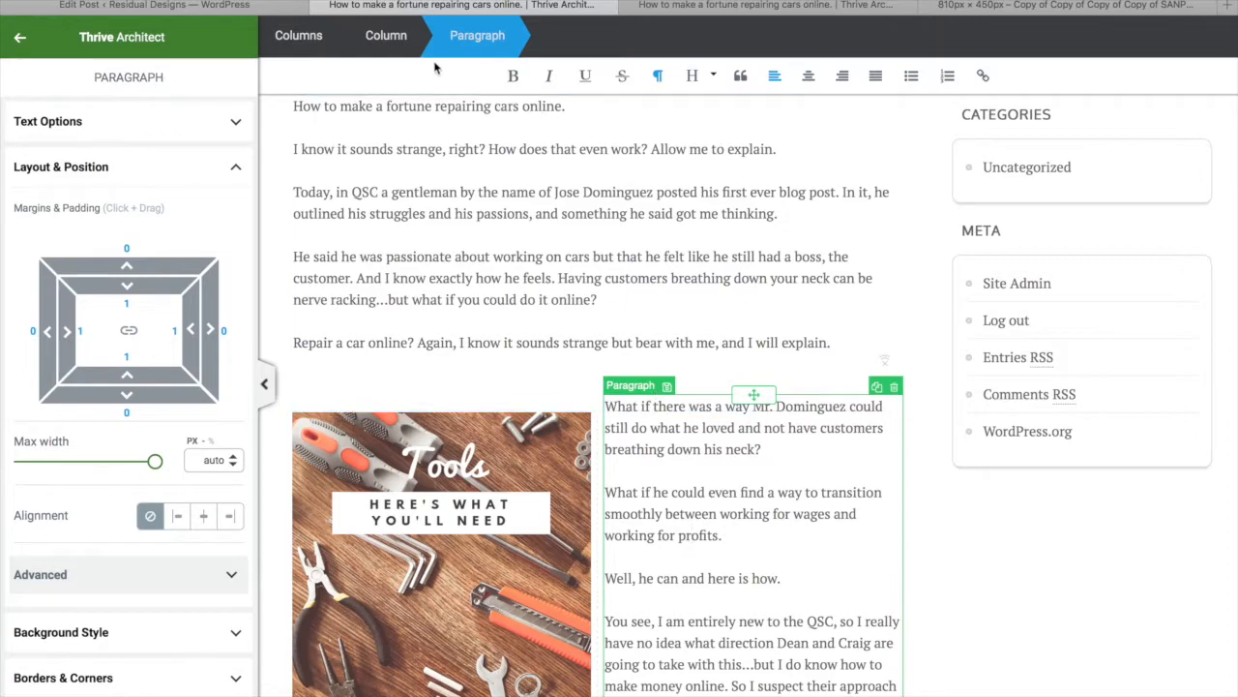
click(398, 36)
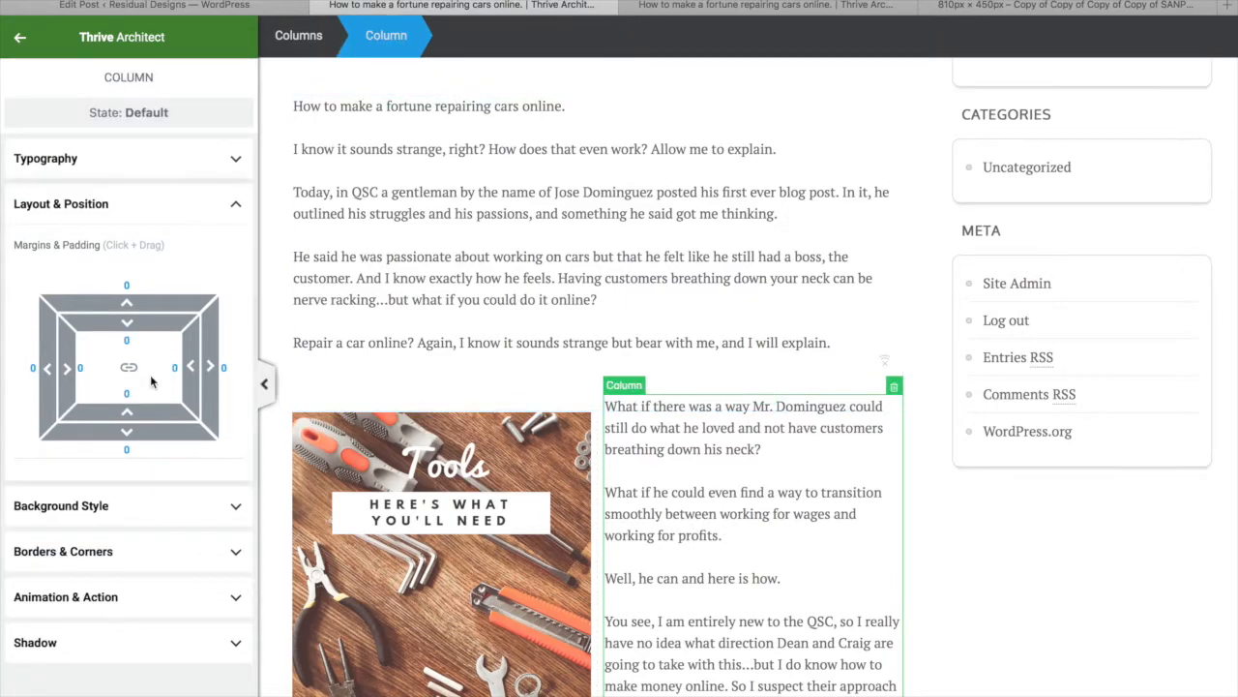
drag(156, 301, 156, 273)
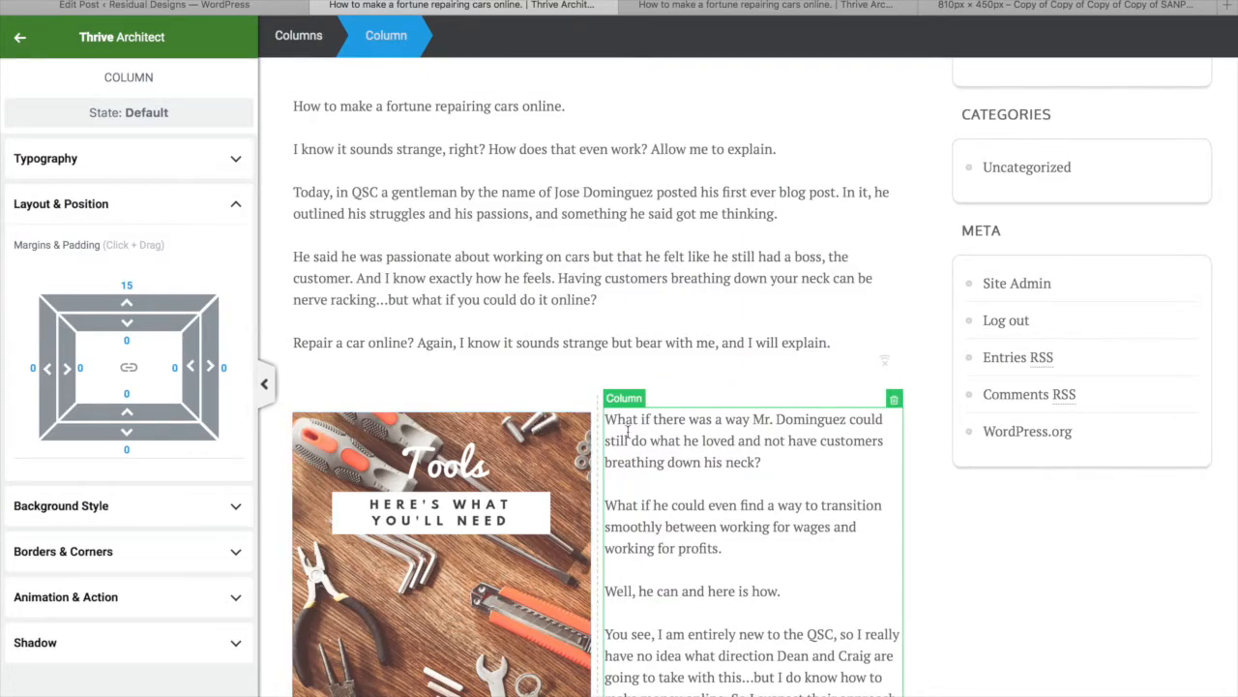
Set the paragraph below the Tools image to a -49 top margin and save the work
scroll(628, 432, down, 5)
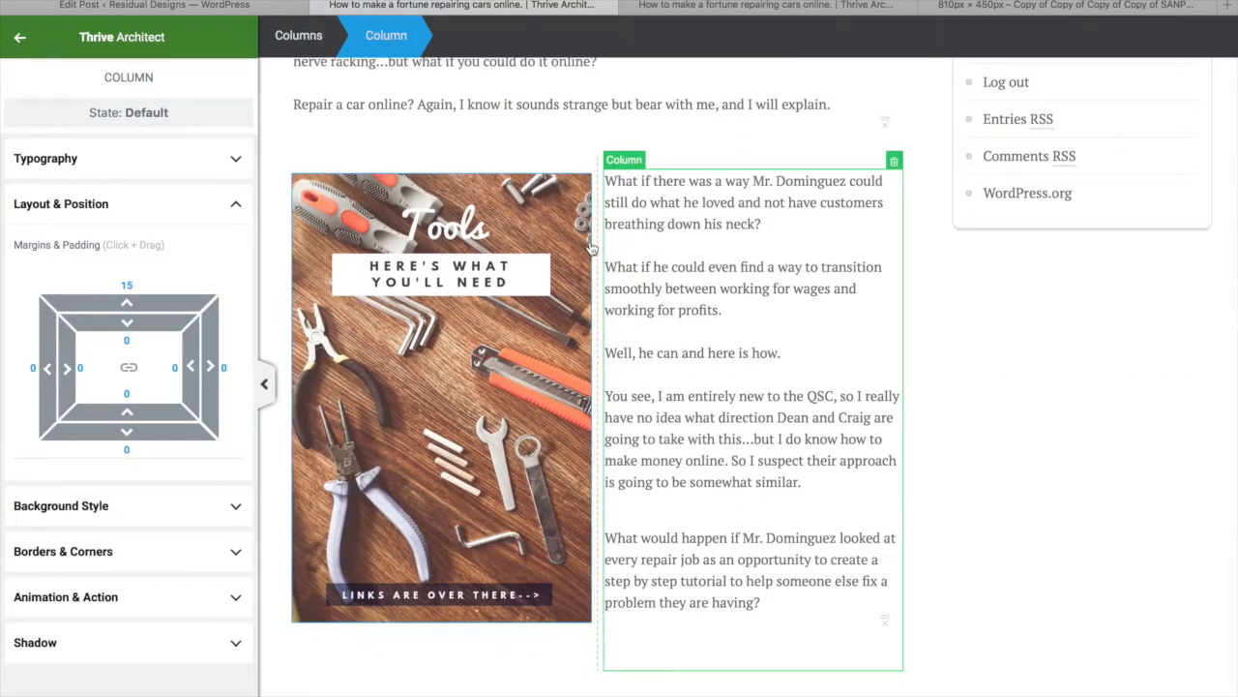
scroll(619, 310, down, 4)
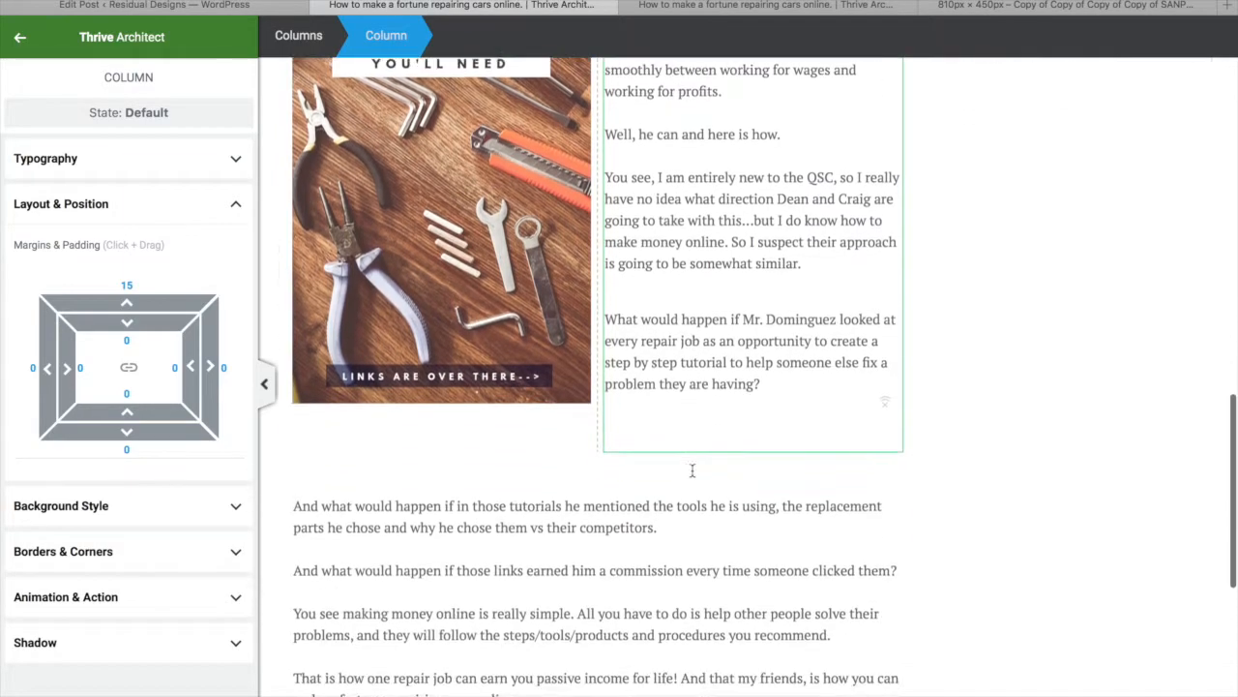
click(596, 492)
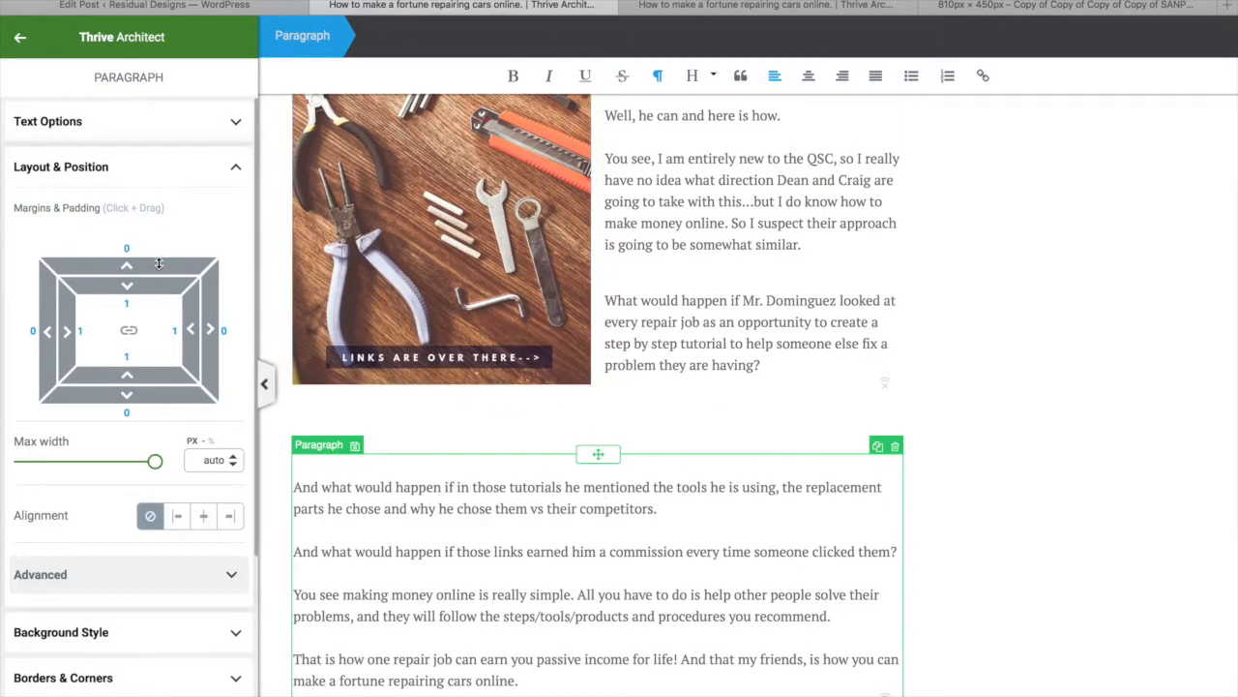
drag(158, 244, 152, 346)
click(128, 694)
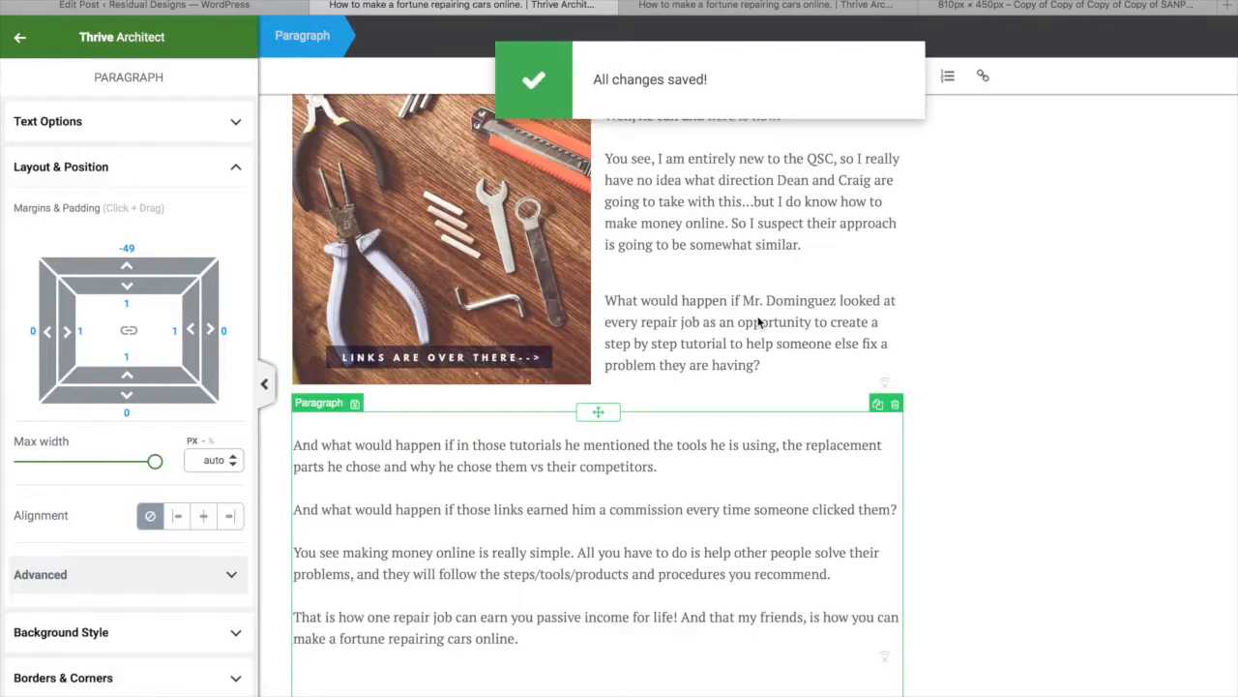
Preview the post in a new tab and scroll through the featured image, Tools section and comments
scroll(759, 322, up, 2)
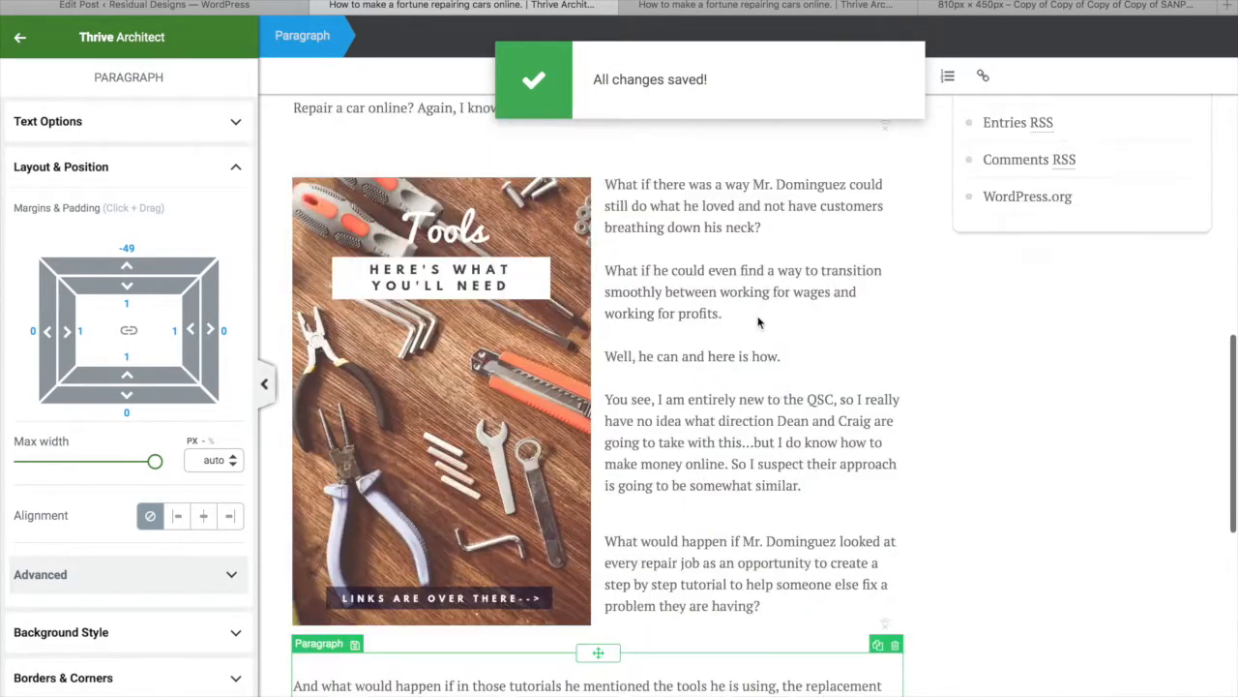
click(228, 694)
click(98, 554)
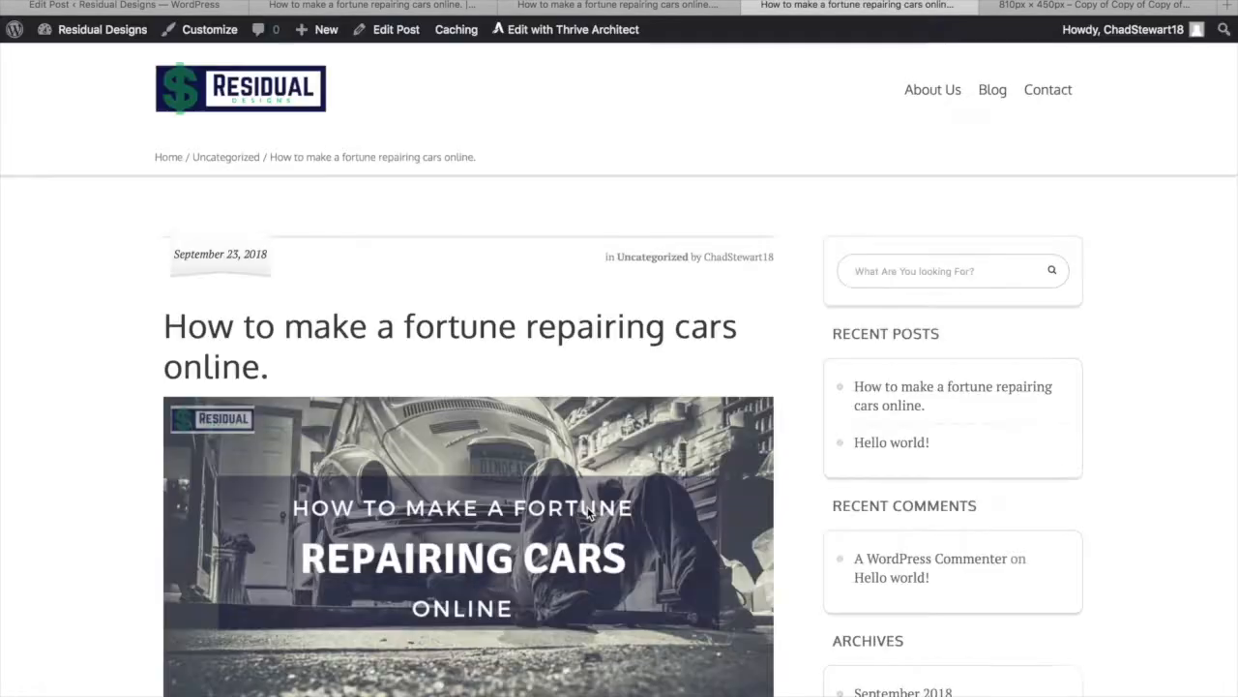
scroll(590, 595, down, 3)
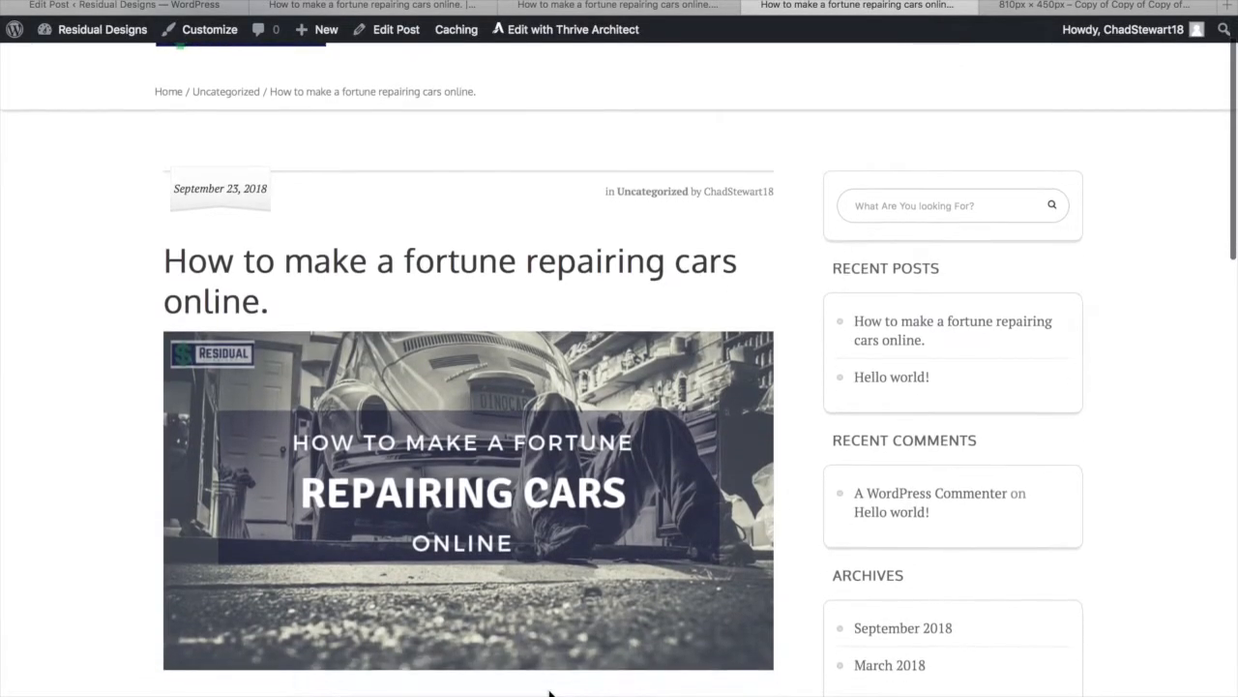
scroll(548, 688, down, 5)
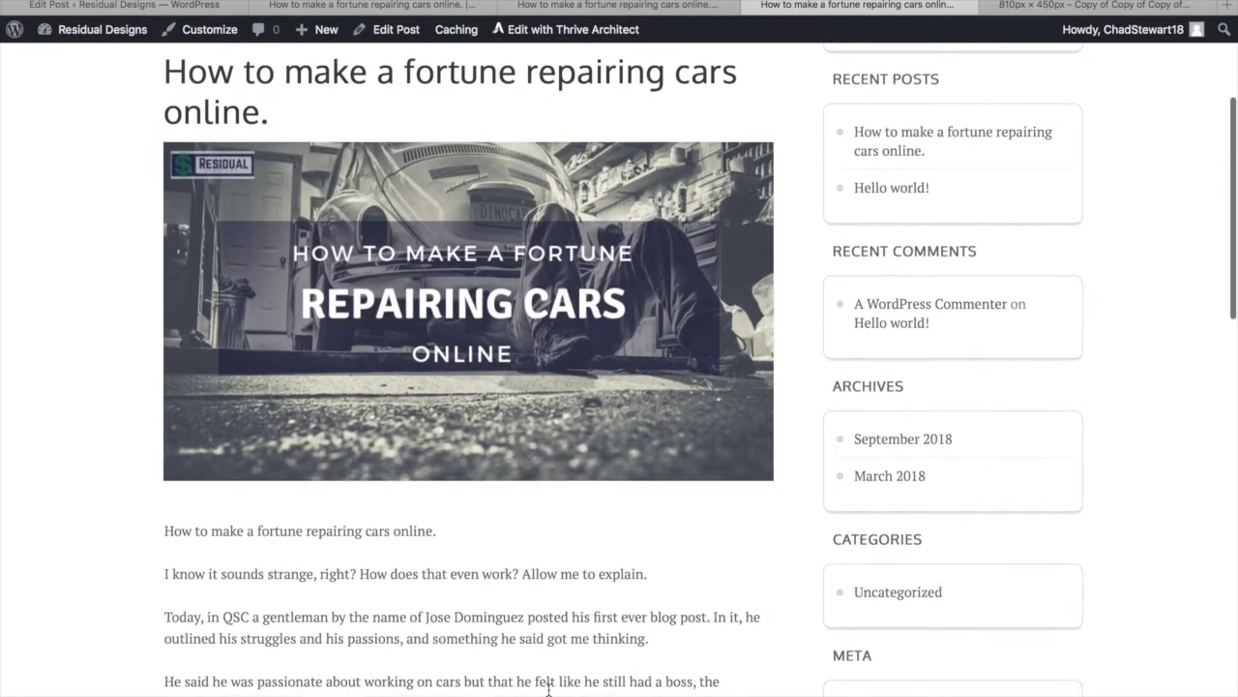
scroll(549, 689, down, 12)
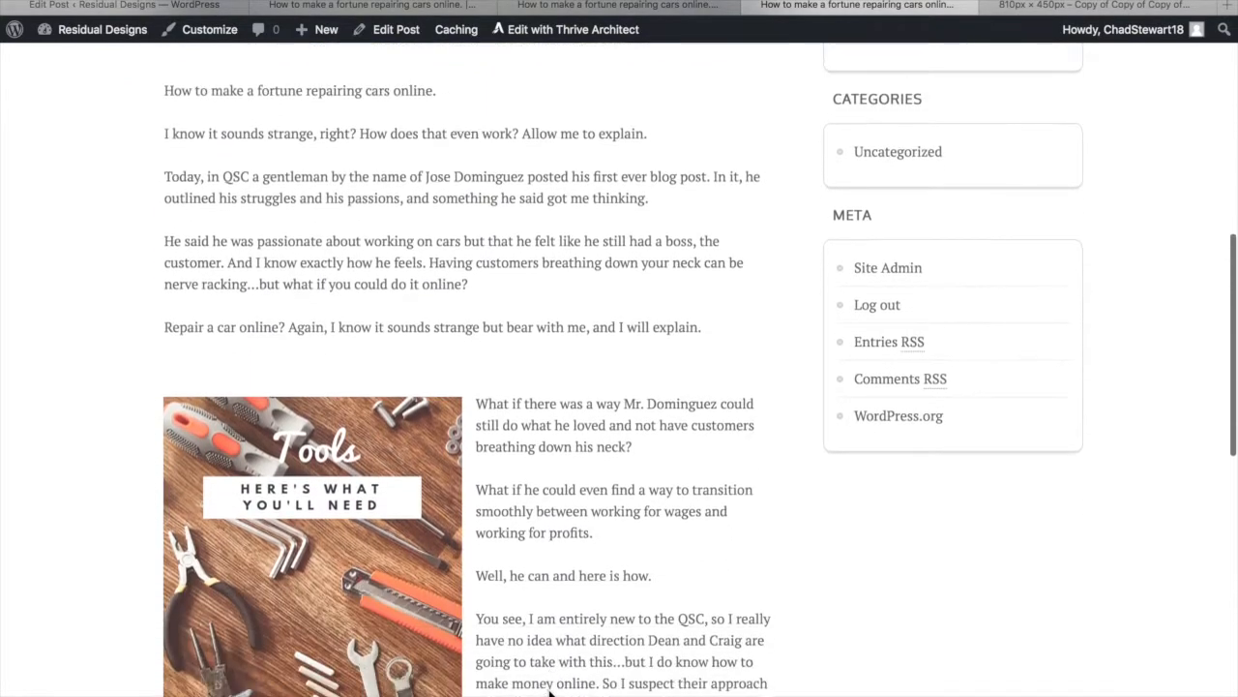
scroll(548, 689, down, 10)
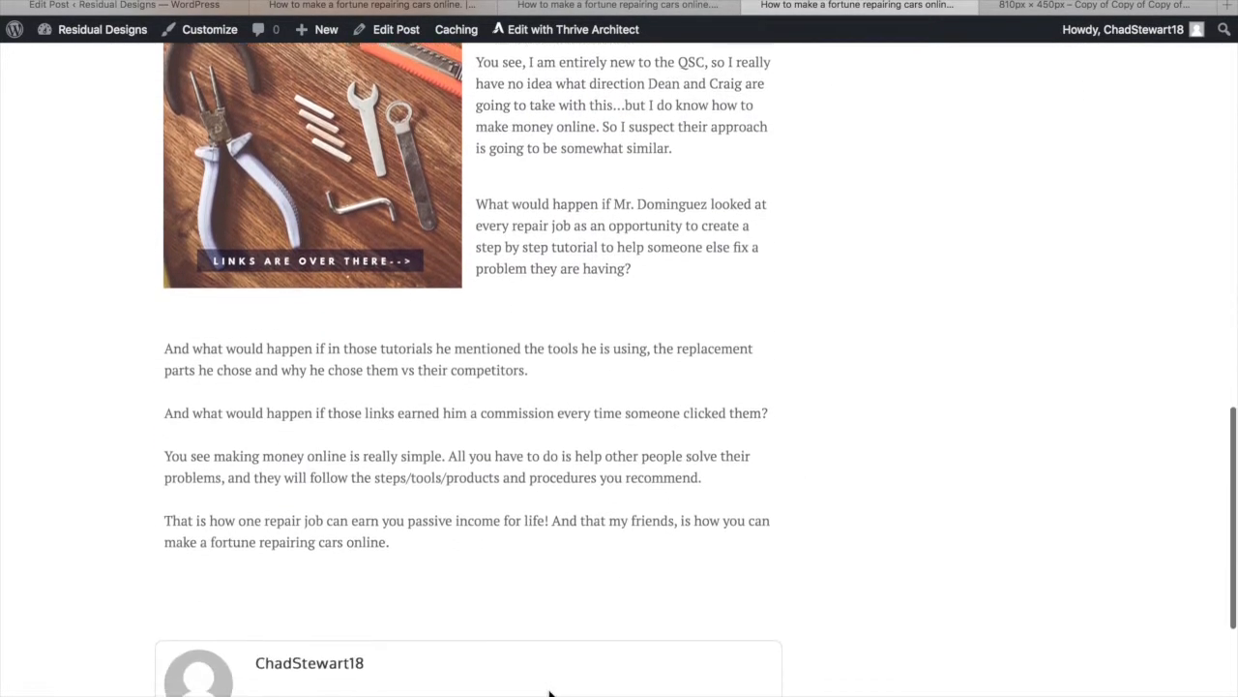
scroll(550, 692, down, 4)
scroll(549, 693, up, 3)
scroll(549, 693, up, 13)
scroll(538, 291, down, 14)
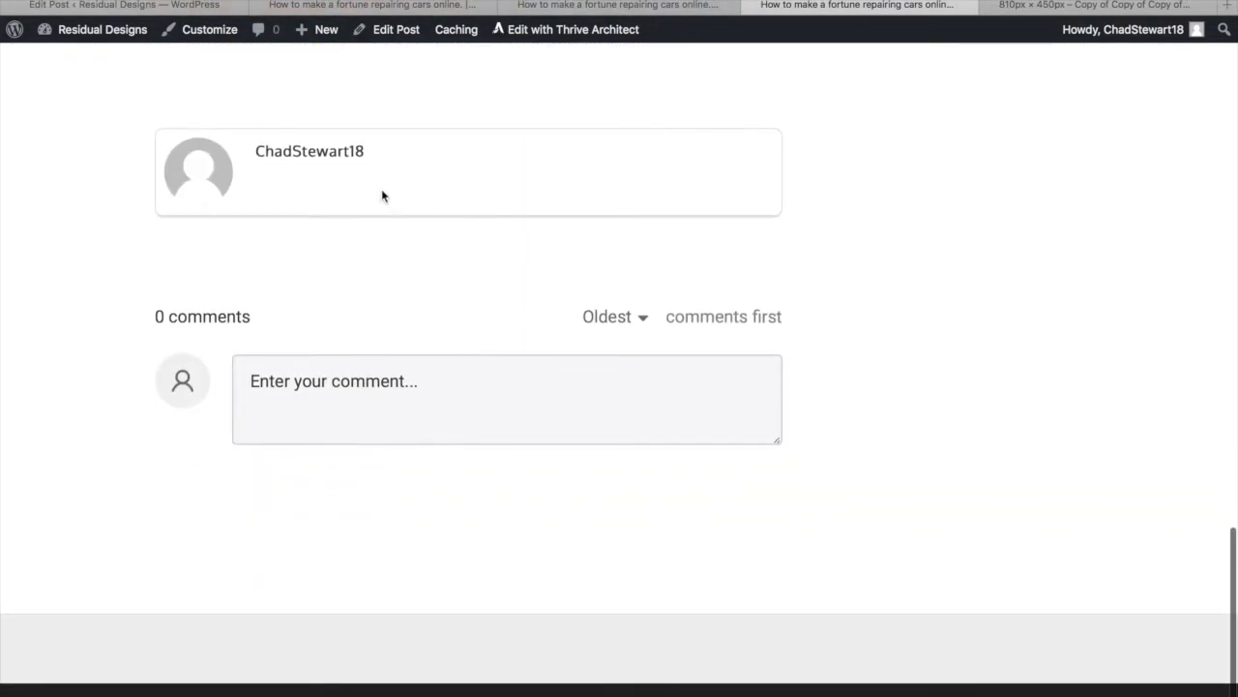
scroll(407, 232, up, 15)
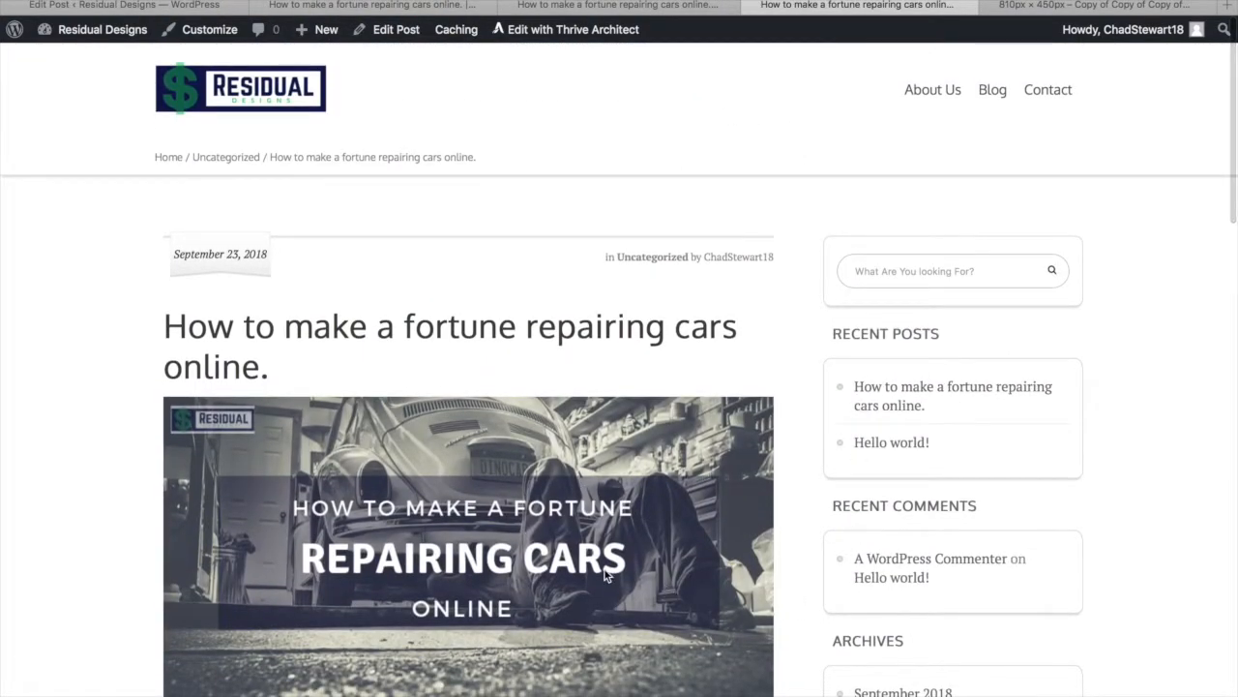
scroll(457, 286, down, 3)
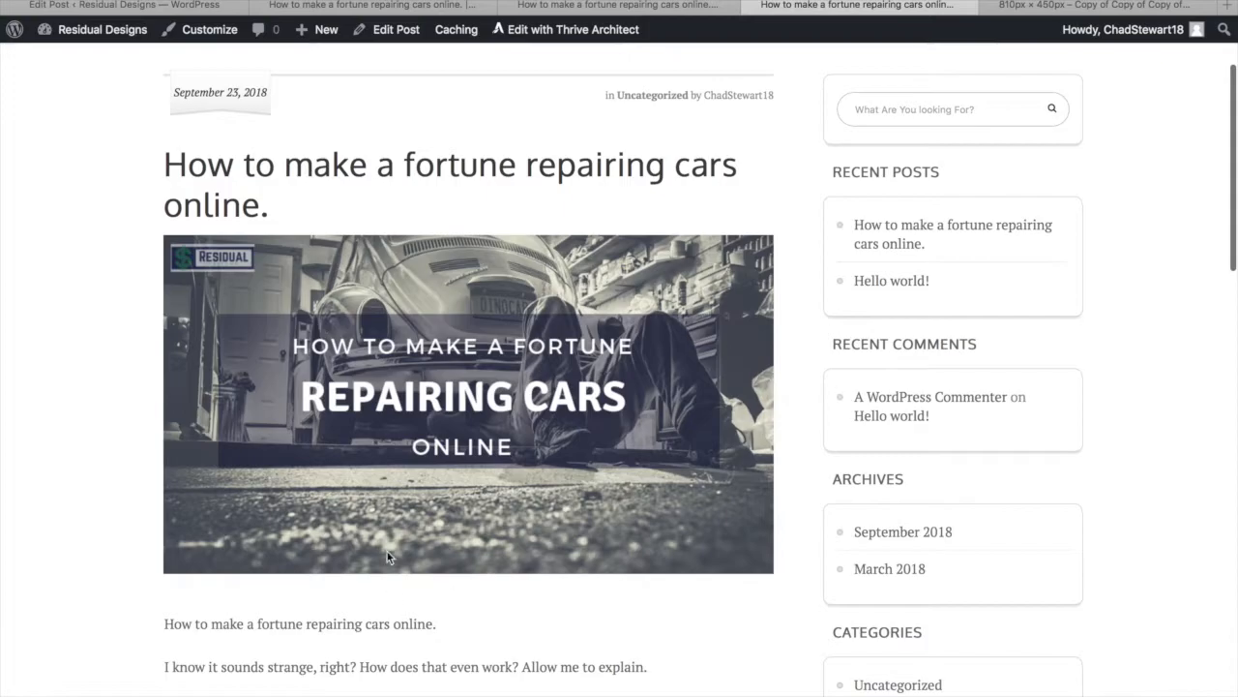
scroll(387, 552, down, 15)
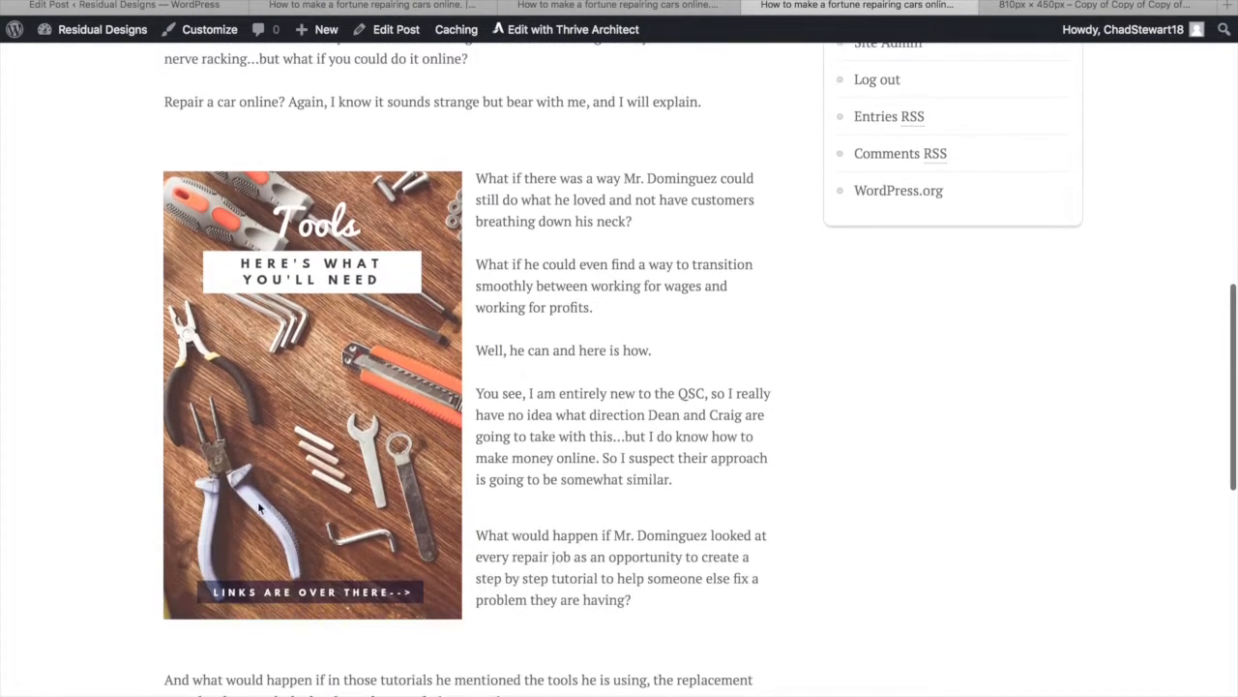
scroll(332, 588, down, 10)
scroll(329, 586, up, 20)
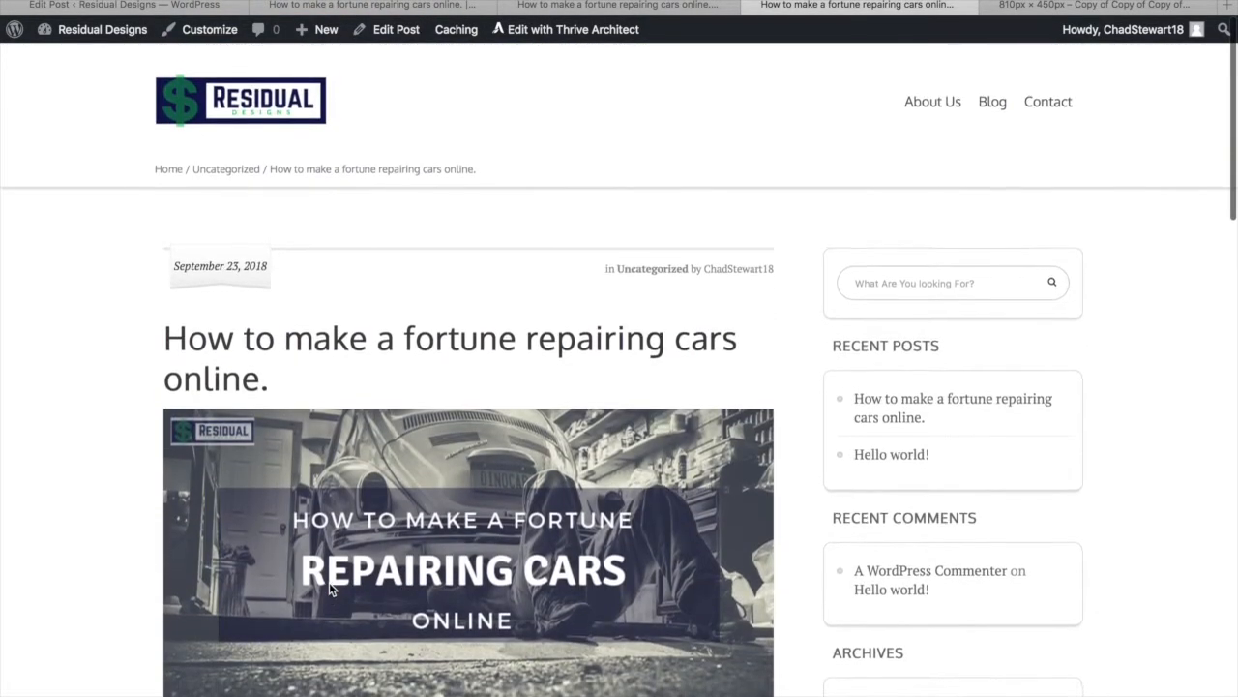
scroll(329, 589, down, 1)
Load the home page via the Residual Designs logo and review the hero and Latest from the Blog cards
click(260, 97)
click(564, 90)
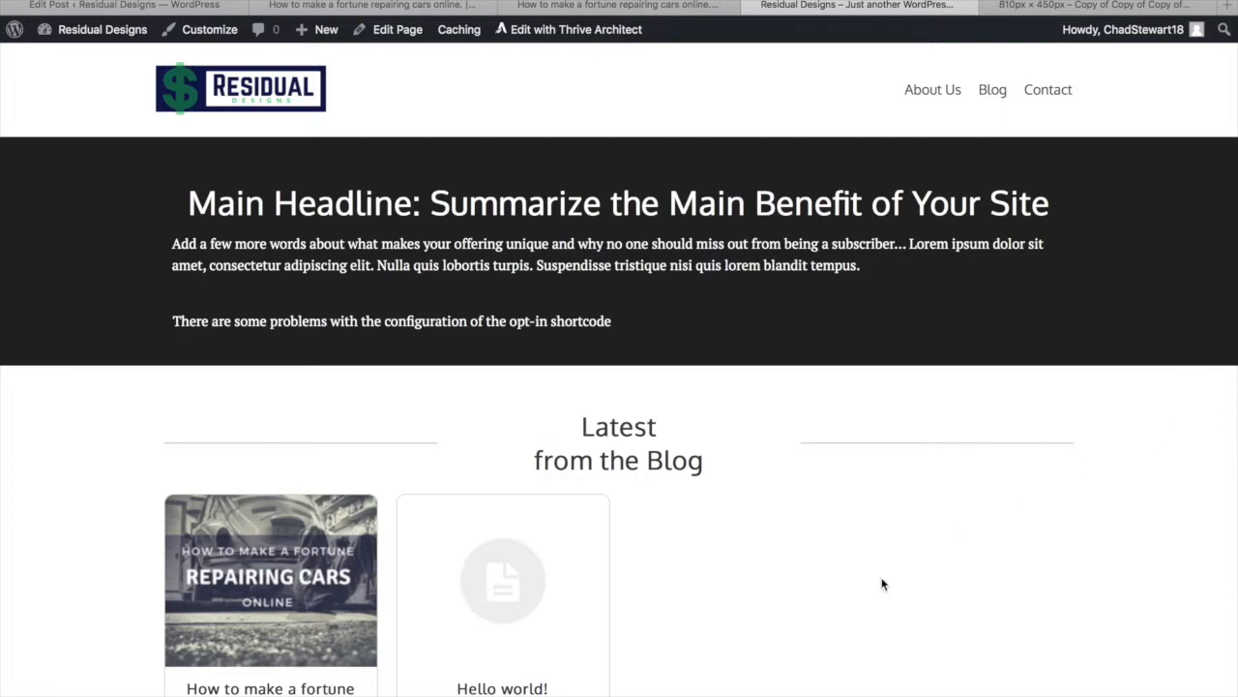
scroll(882, 583, down, 4)
scroll(882, 583, down, 1)
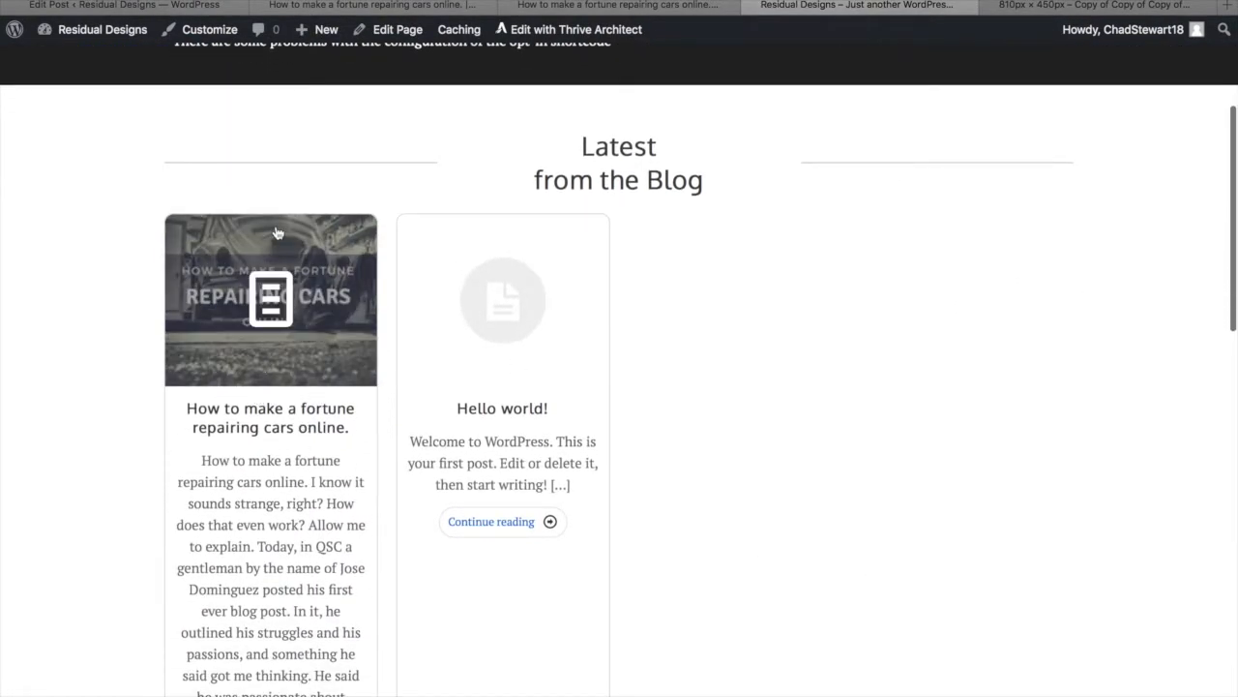
scroll(250, 611, down, 5)
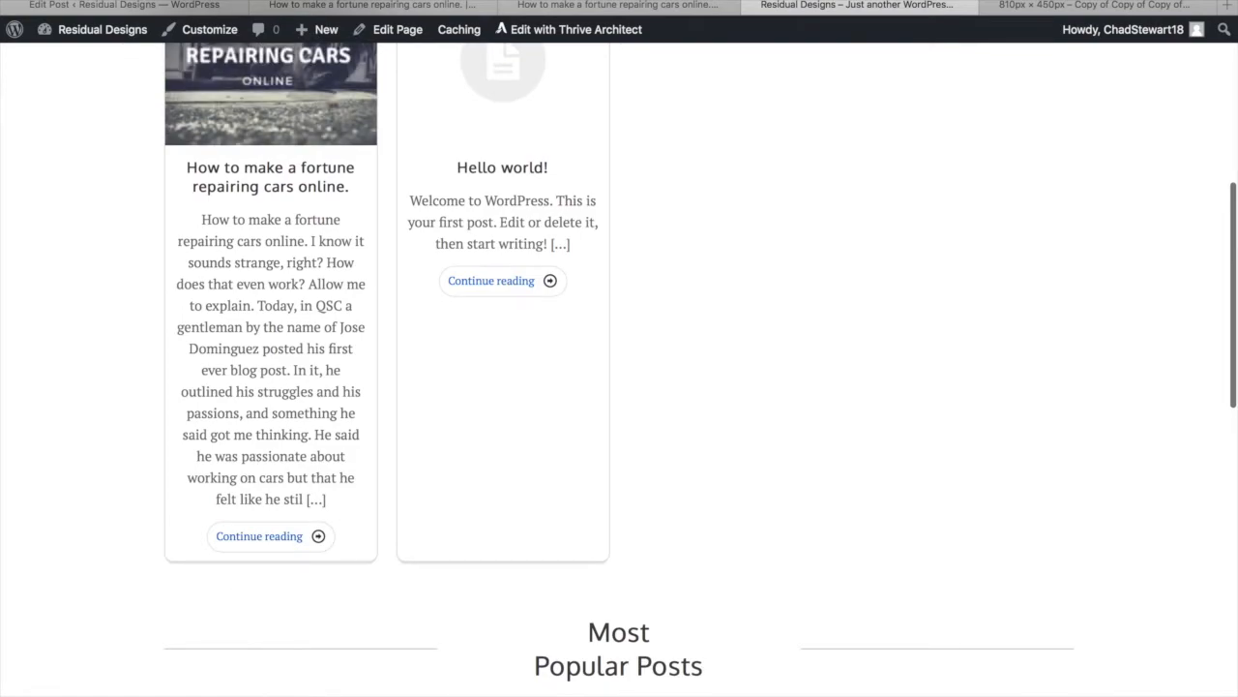
scroll(275, 425, up, 2)
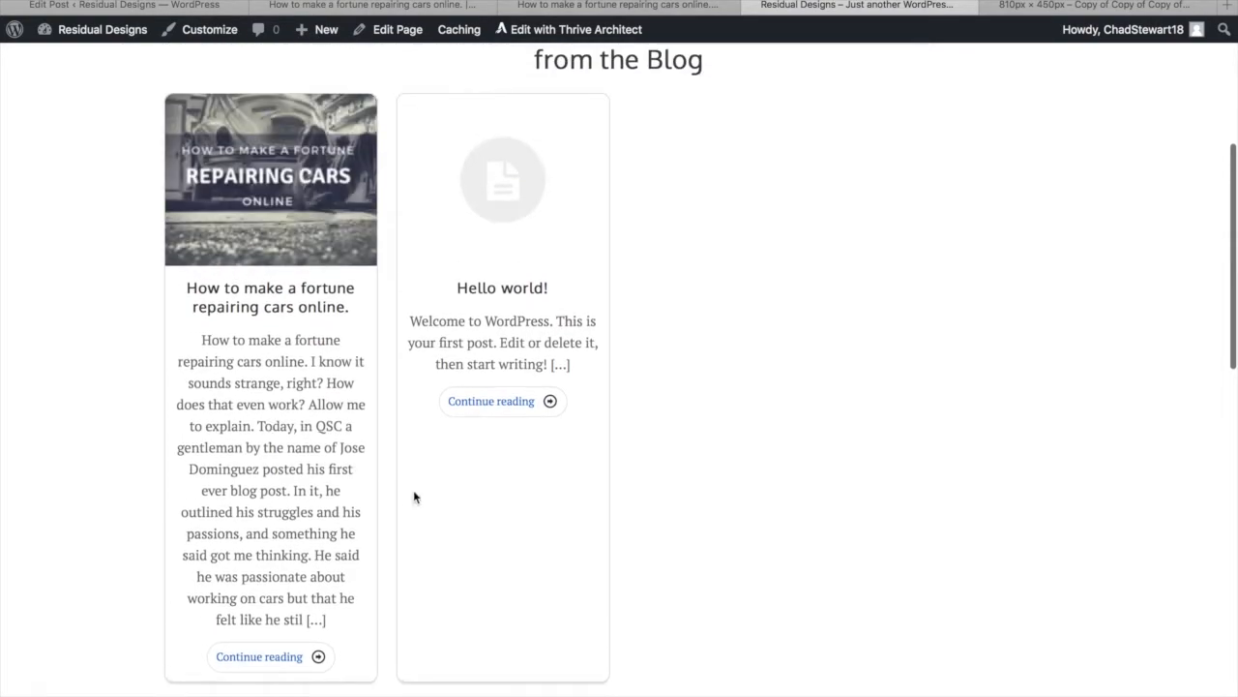
scroll(475, 526, up, 1)
scroll(286, 418, down, 2)
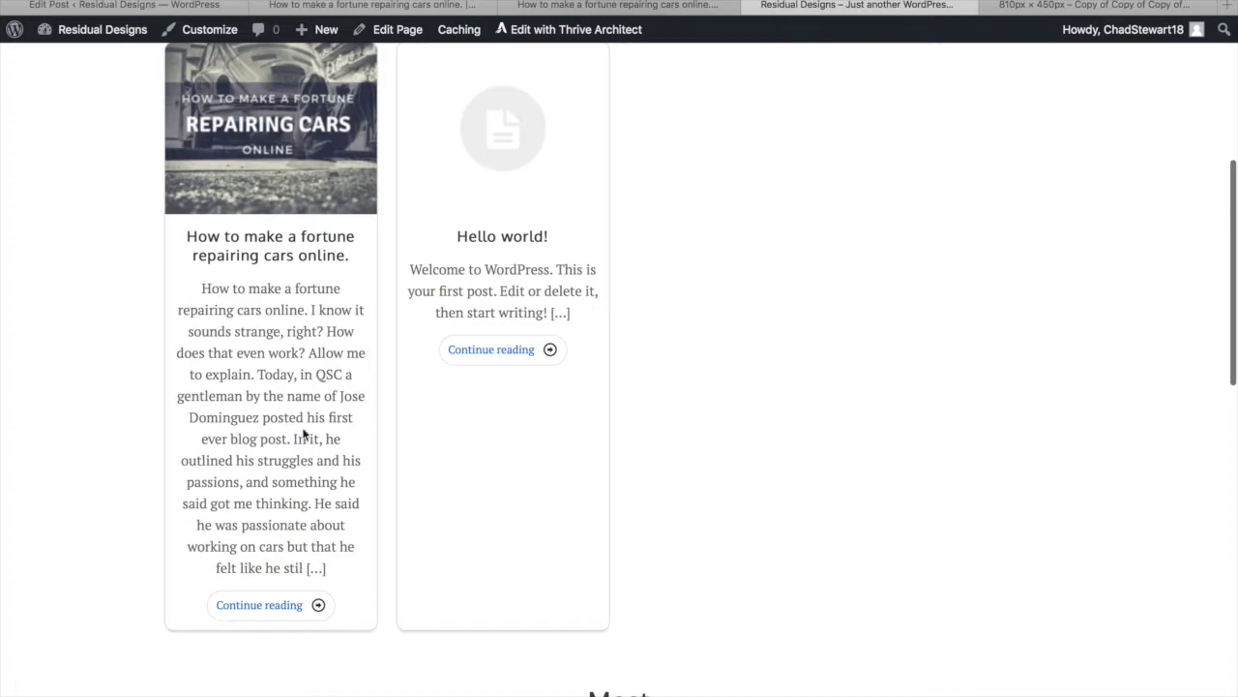
scroll(464, 319, up, 3)
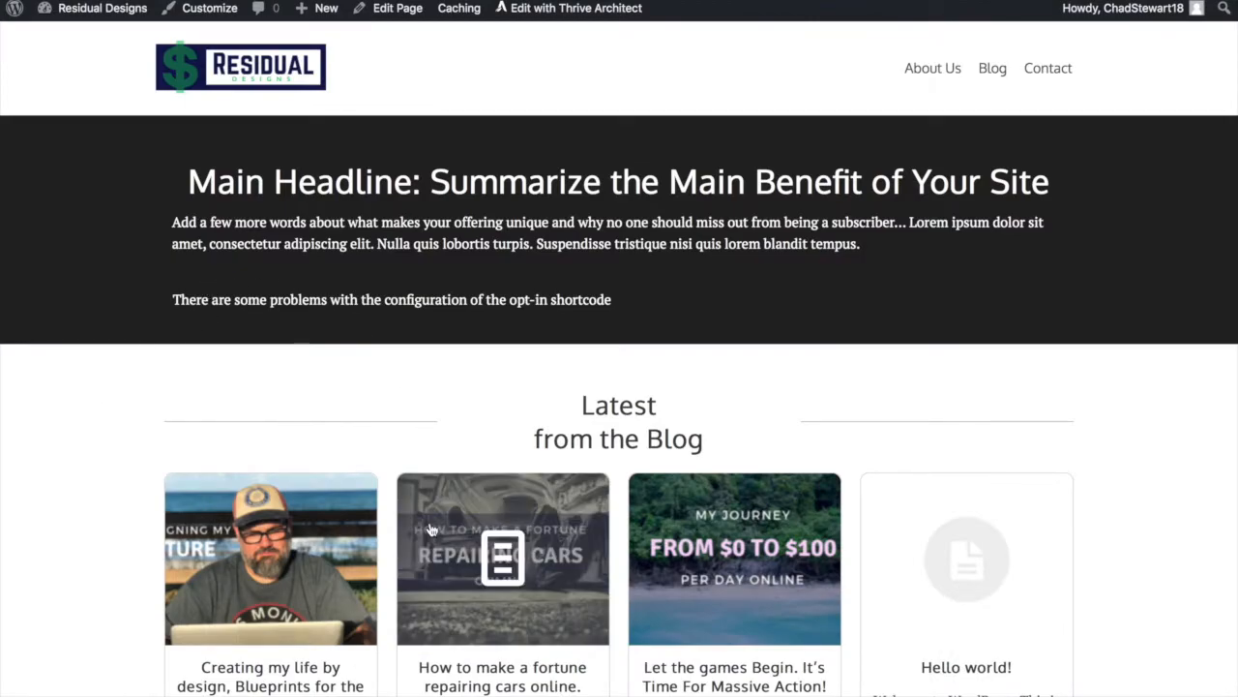
scroll(404, 472, down, 6)
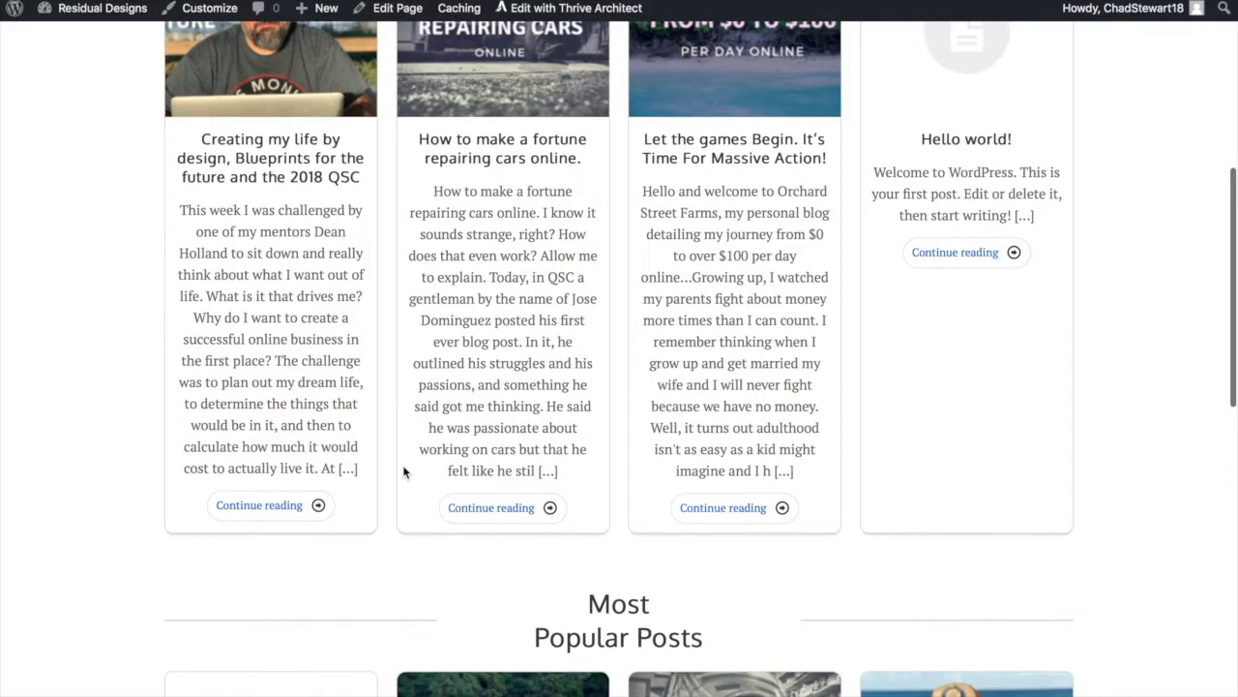
scroll(404, 472, up, 1)
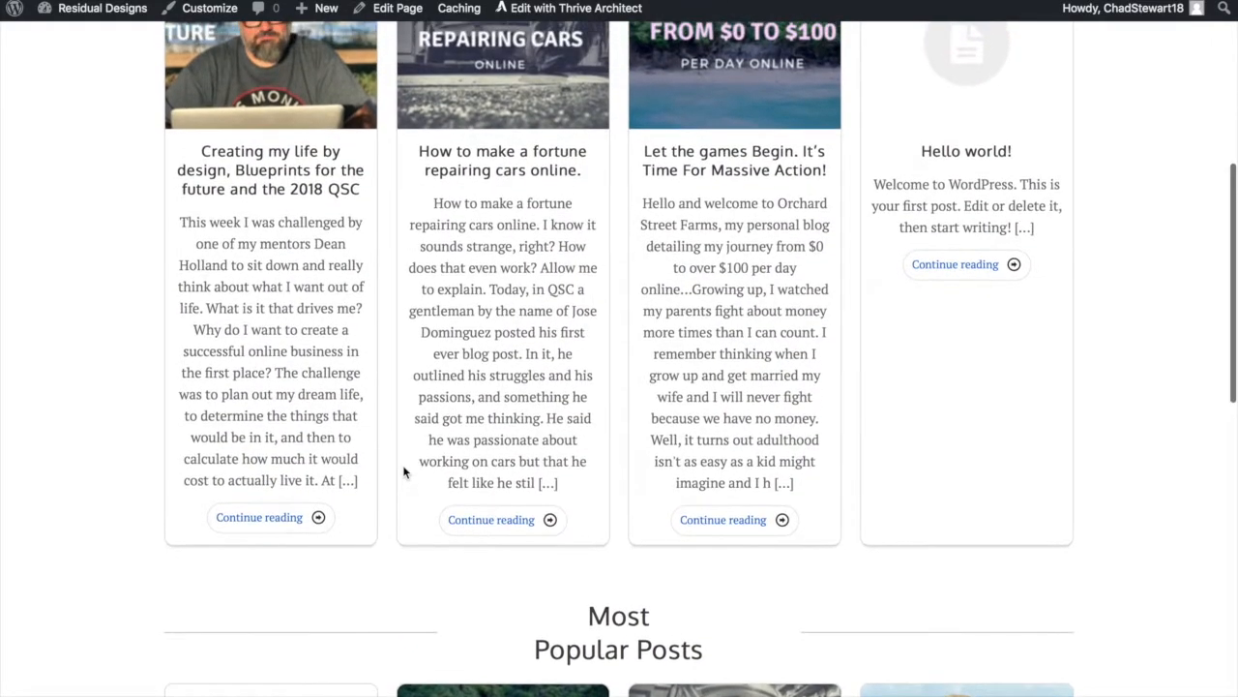
scroll(405, 472, up, 1)
scroll(405, 472, up, 2)
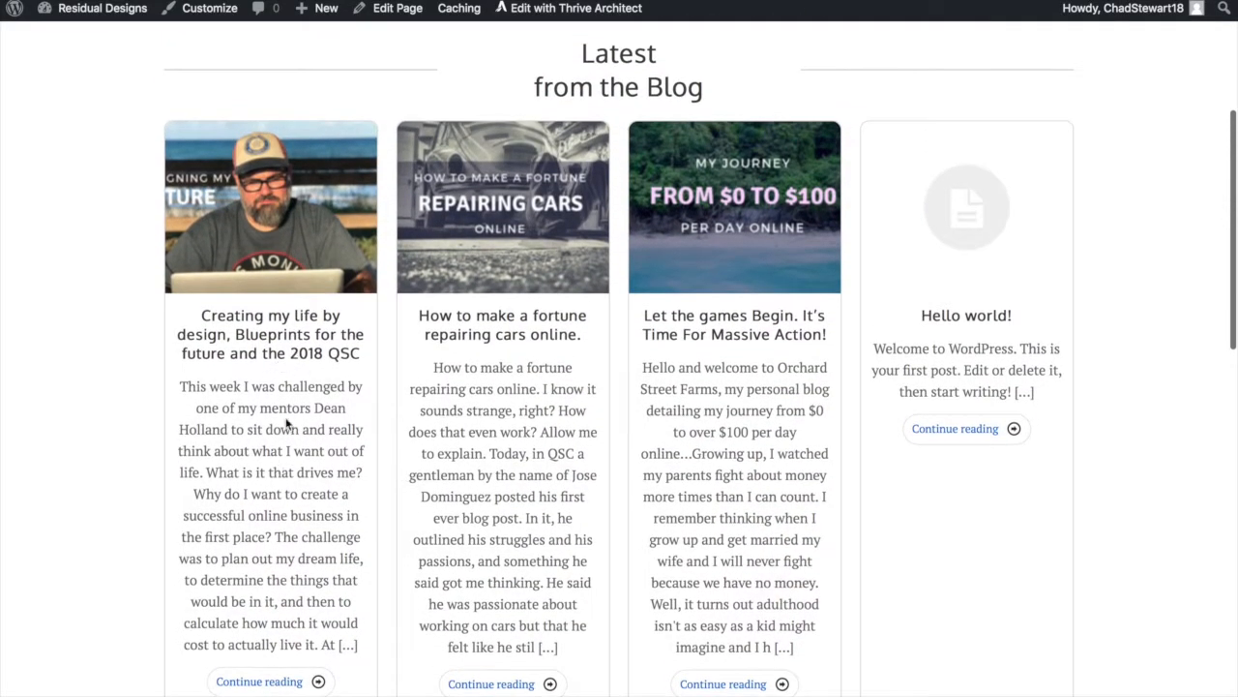
scroll(739, 304, up, 7)
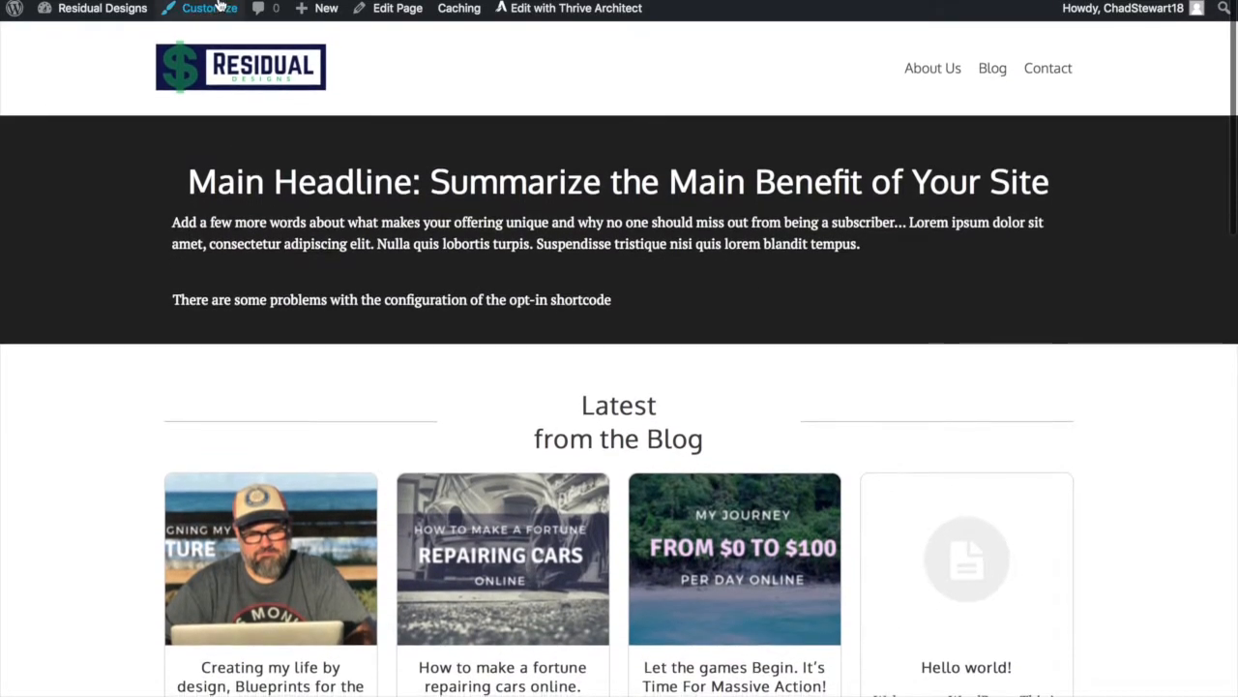
From Dashboard > Pages, open the home page with Edit with Thrive Architect
mouse_move(121, 6)
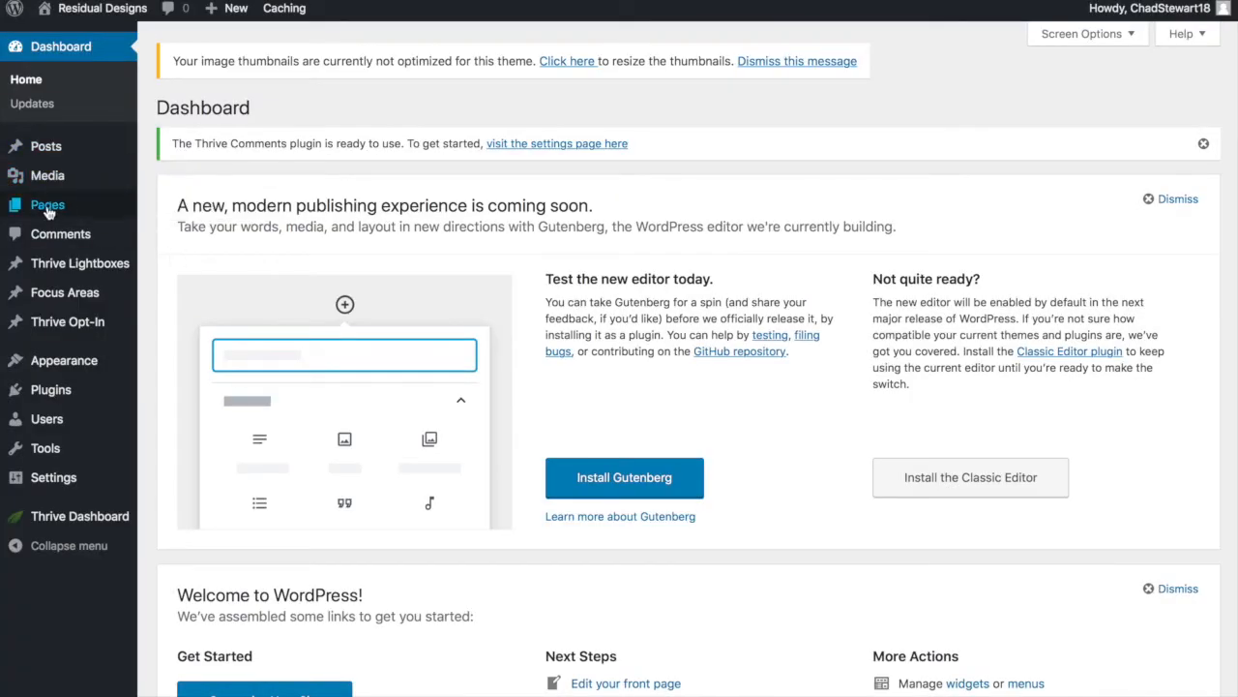
mouse_move(52, 157)
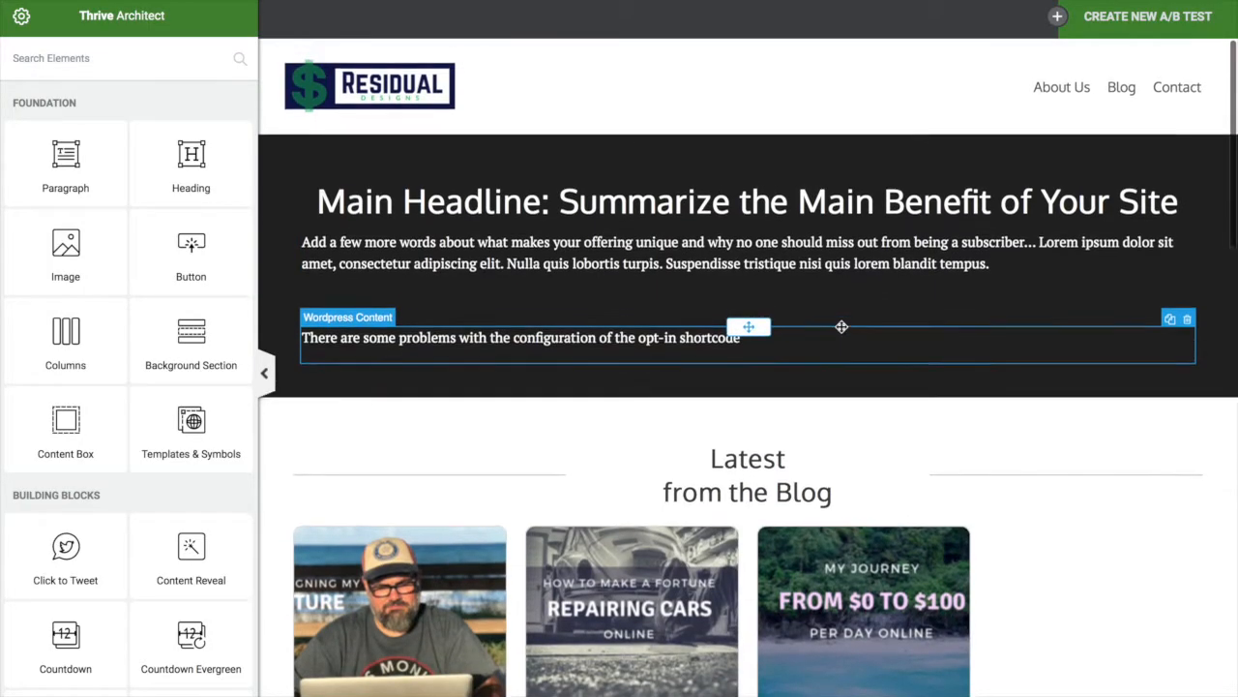
scroll(802, 547, down, 13)
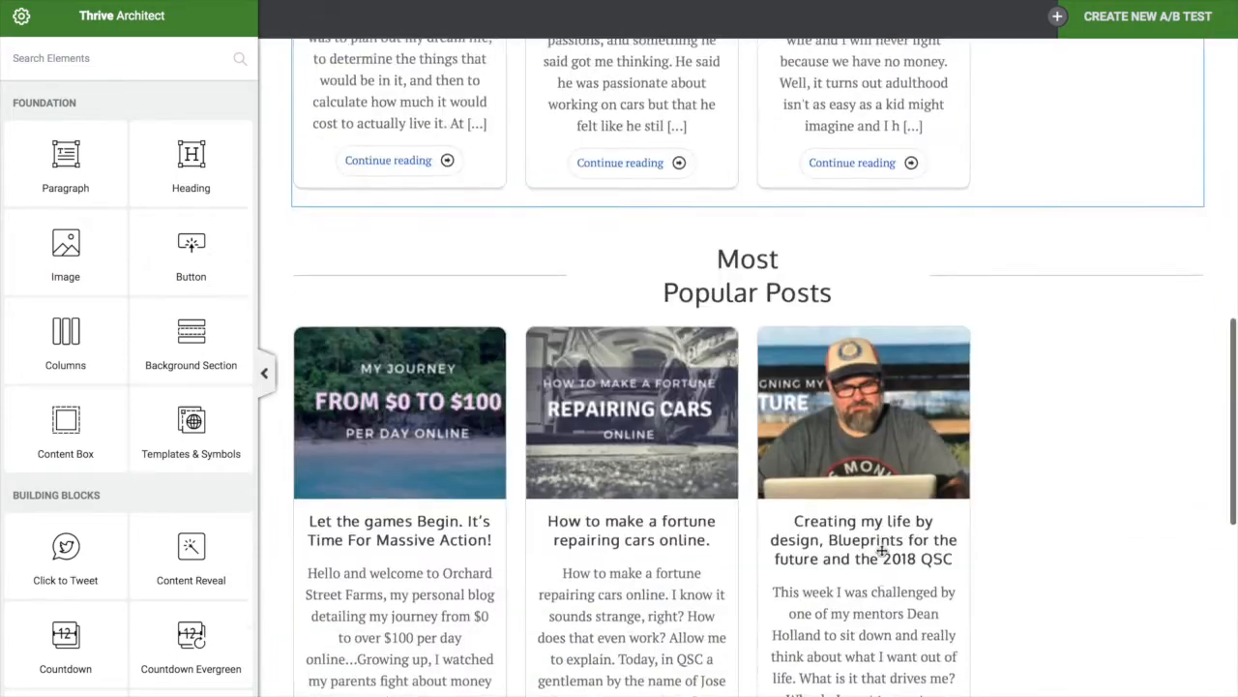
scroll(883, 548, up, 5)
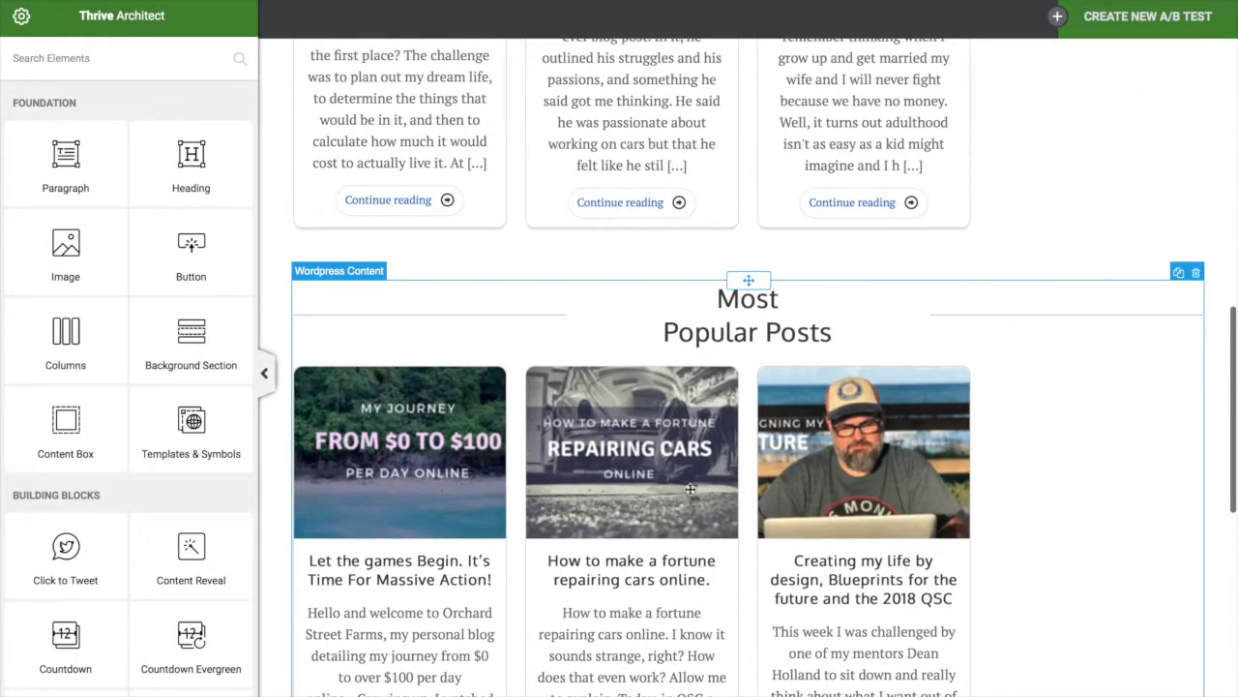
scroll(599, 531, up, 1)
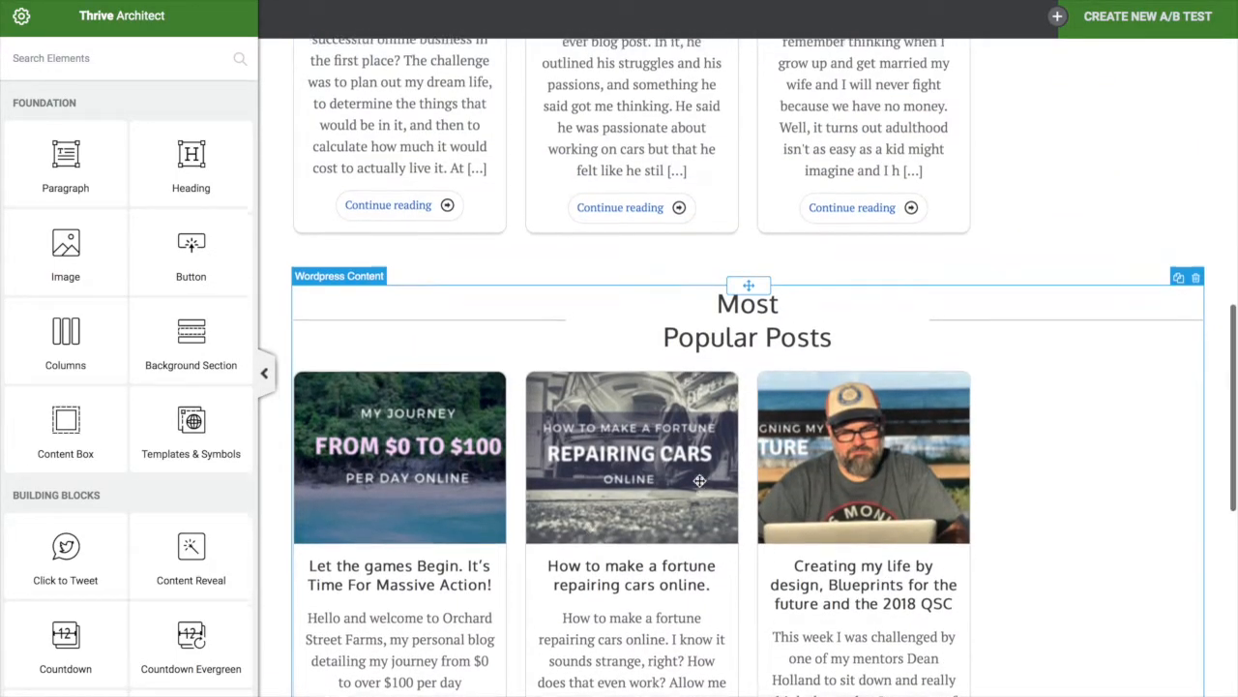
scroll(651, 323, up, 3)
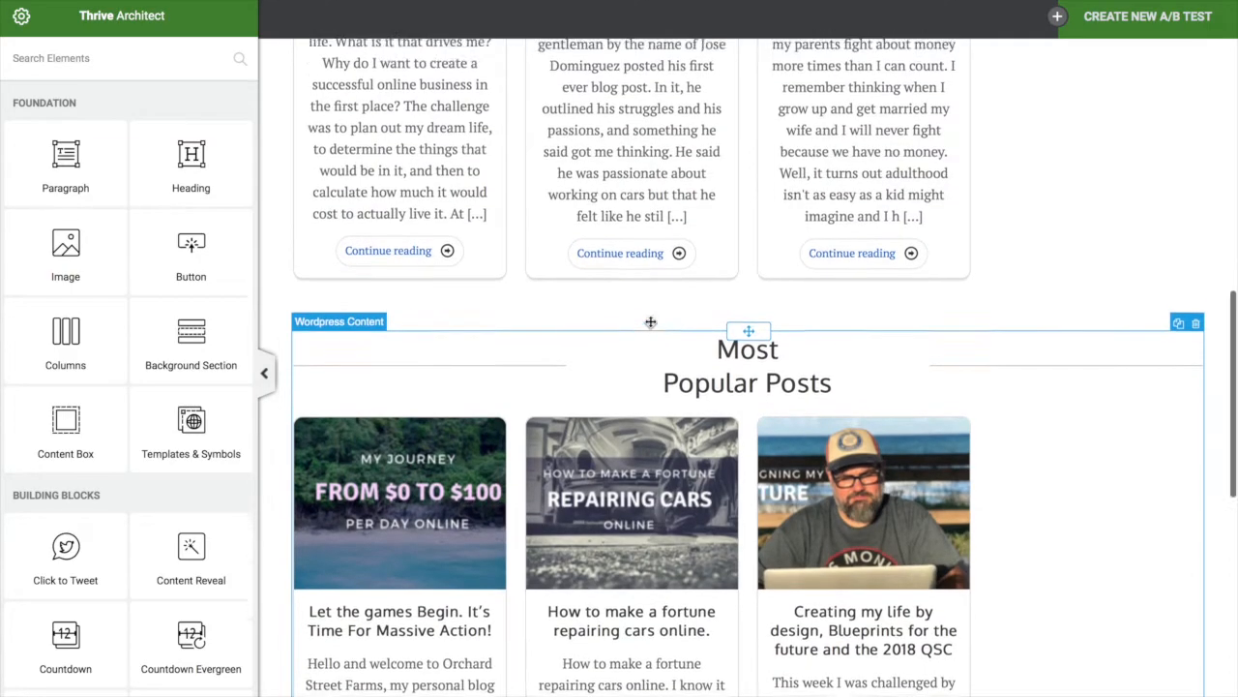
scroll(707, 225, up, 7)
scroll(762, 405, down, 5)
scroll(739, 581, up, 2)
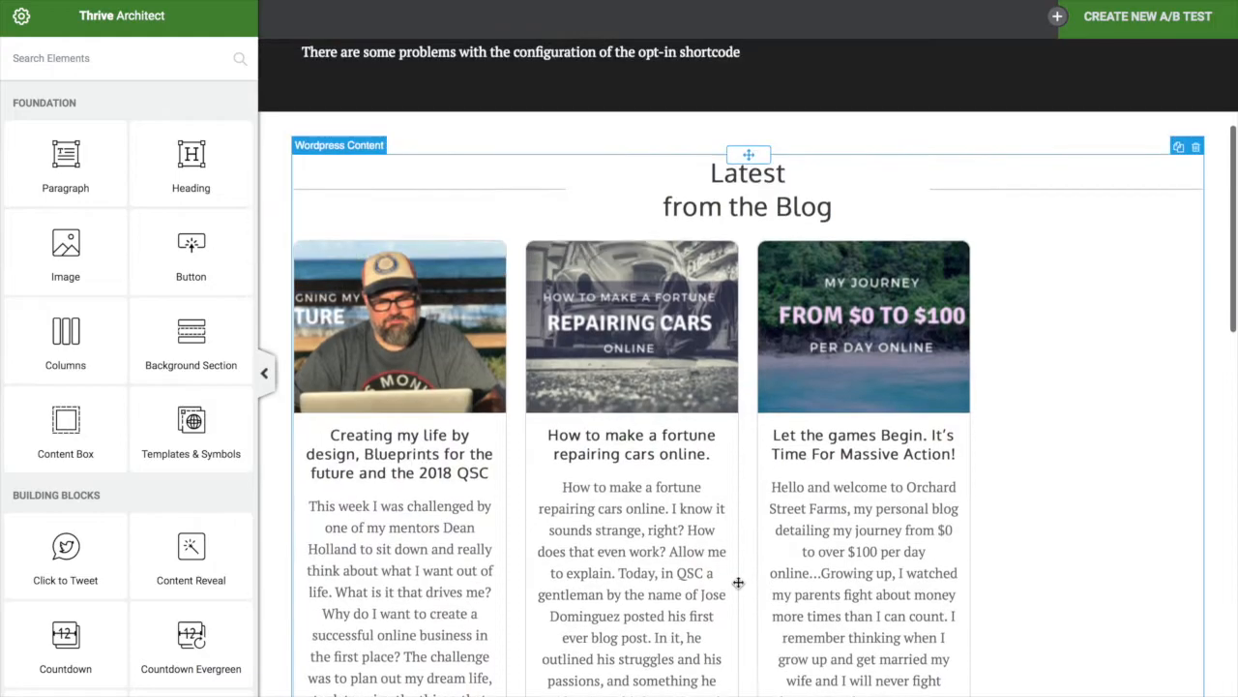
scroll(832, 290, down, 3)
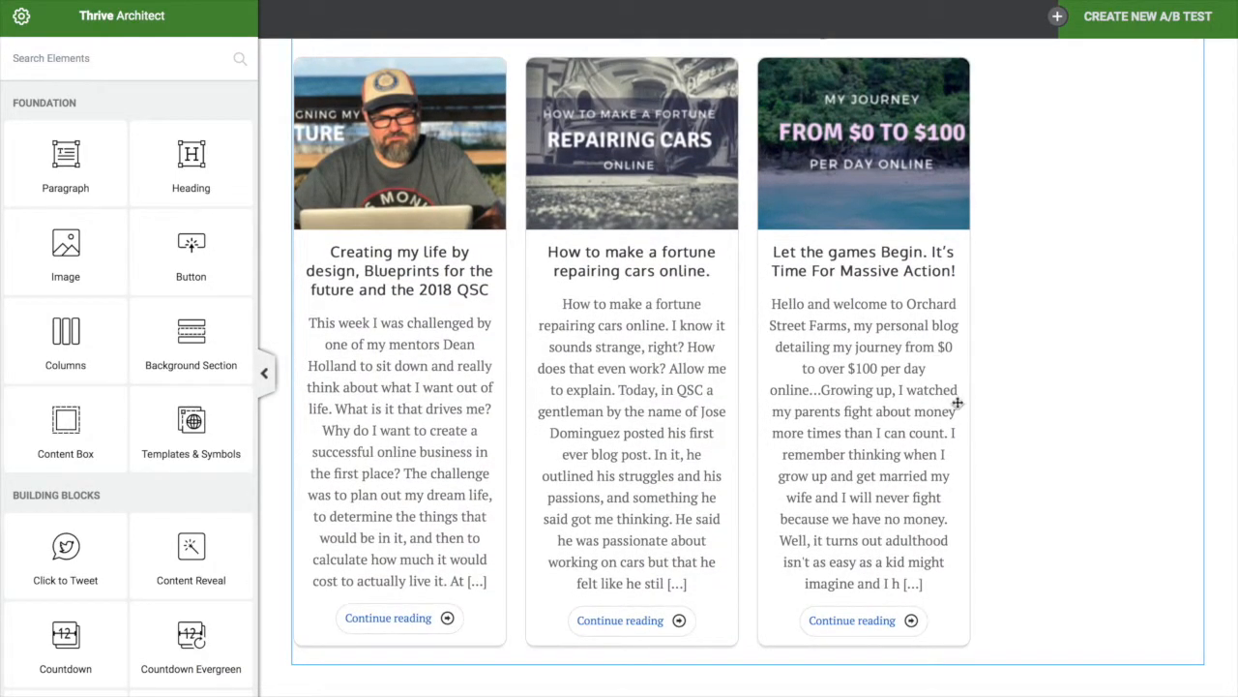
scroll(931, 398, down, 8)
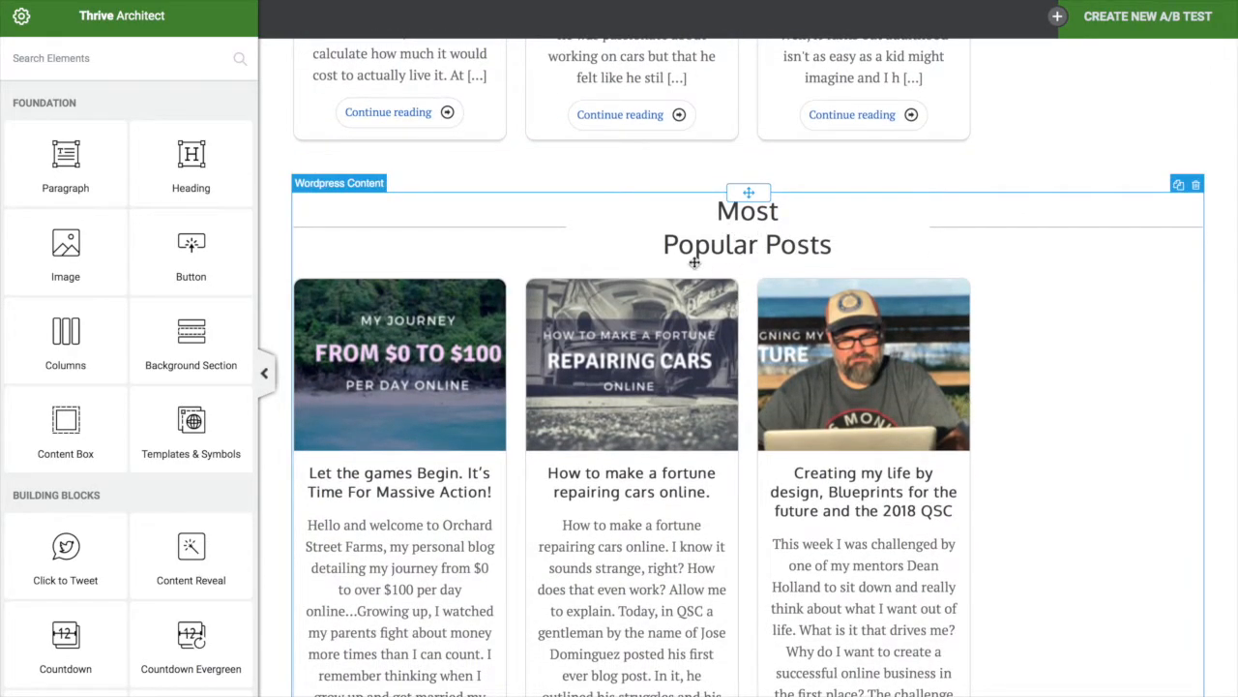
scroll(515, 611, down, 4)
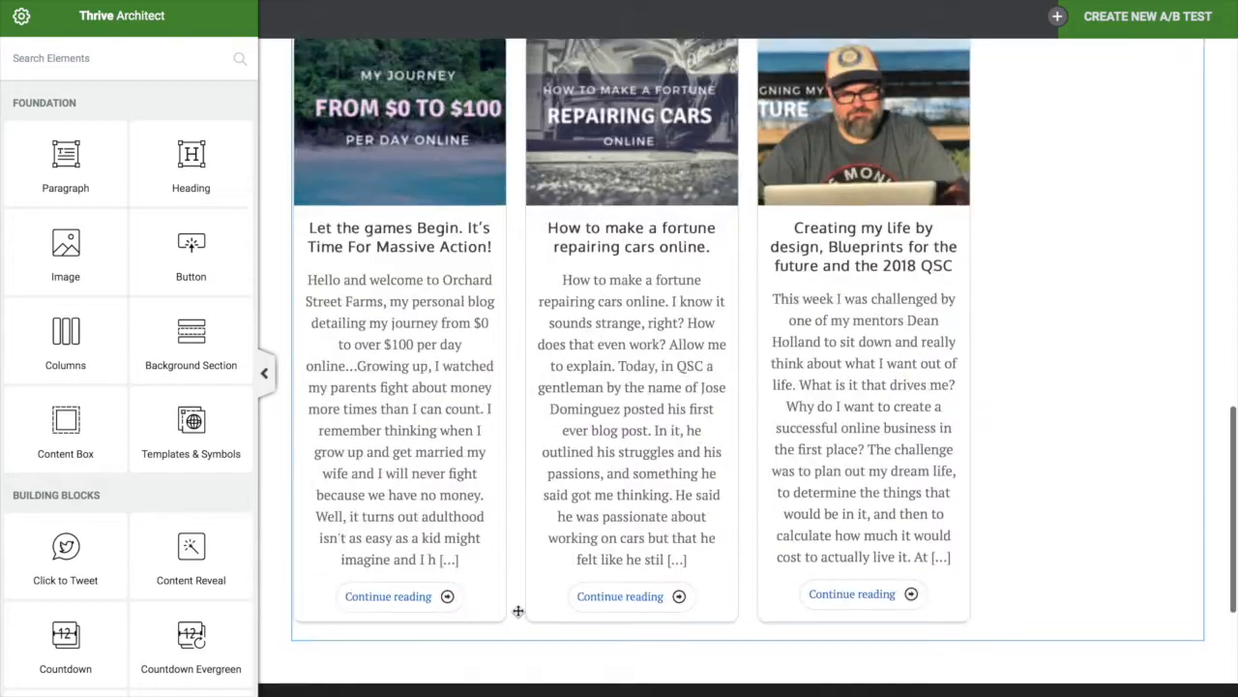
scroll(519, 612, up, 9)
scroll(517, 612, up, 8)
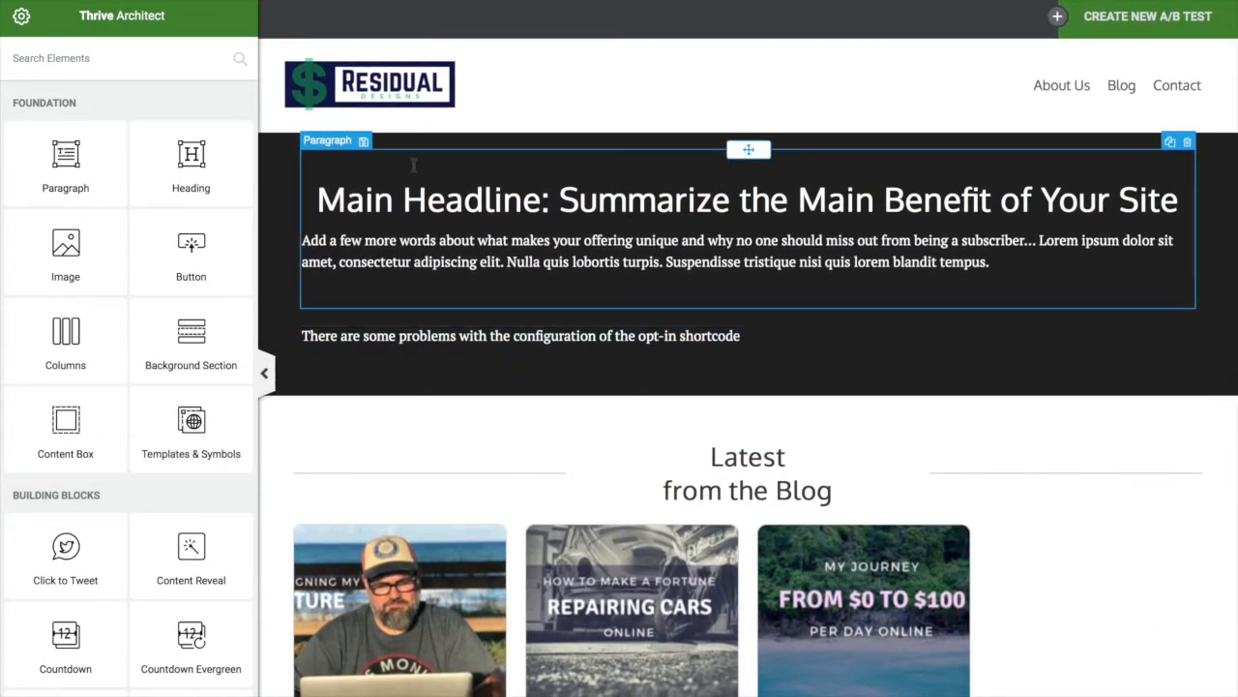
scroll(412, 172, down, 5)
scroll(476, 358, down, 12)
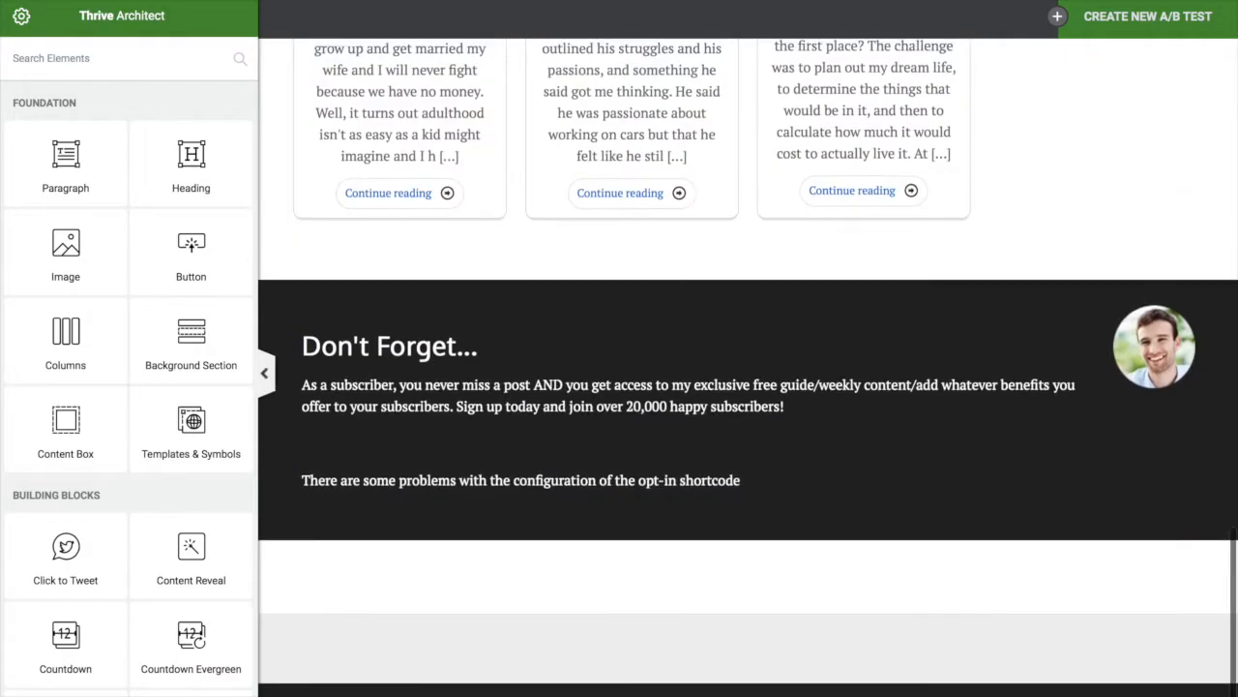
scroll(476, 358, up, 5)
scroll(476, 358, up, 10)
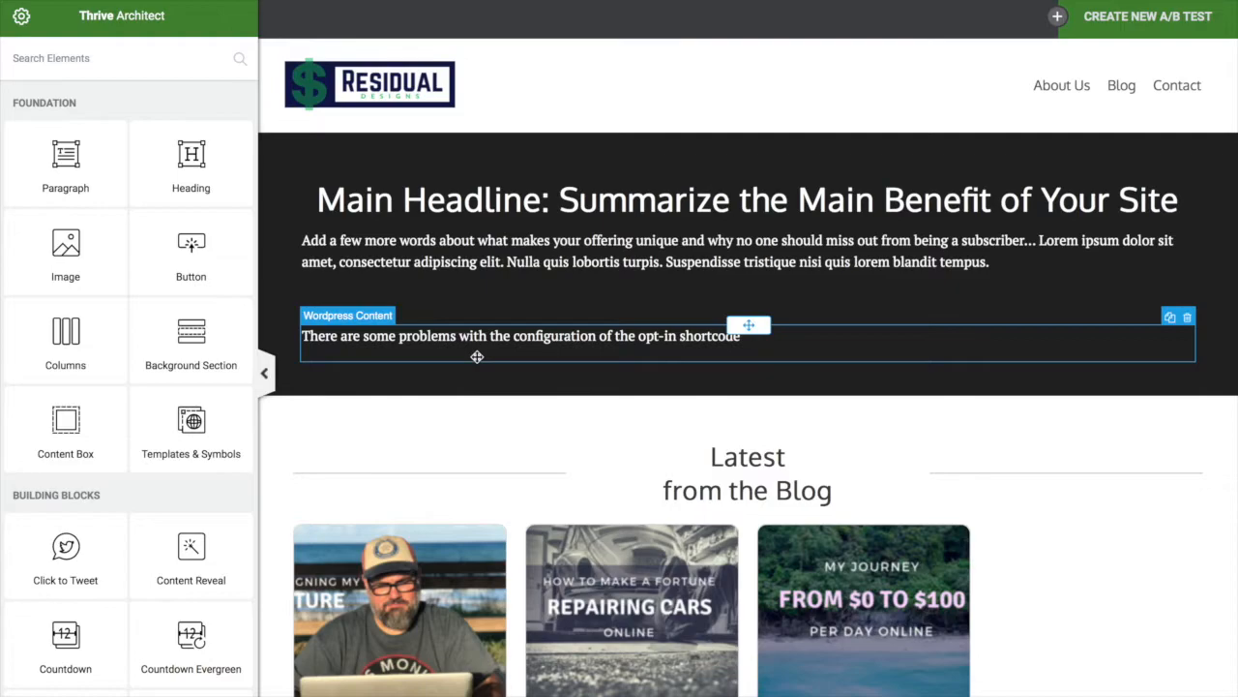
Delete the dark hero, Latest from the Blog, Most Popular Posts and Don't Forget sections
click(377, 160)
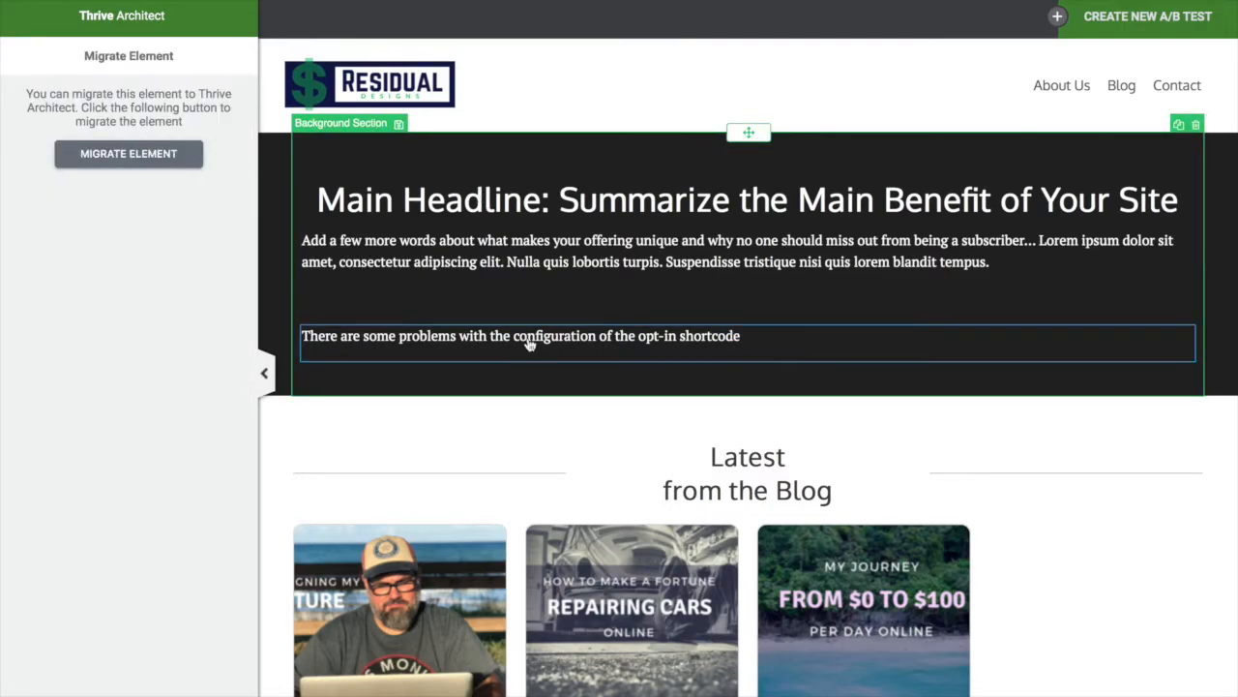
click(1033, 341)
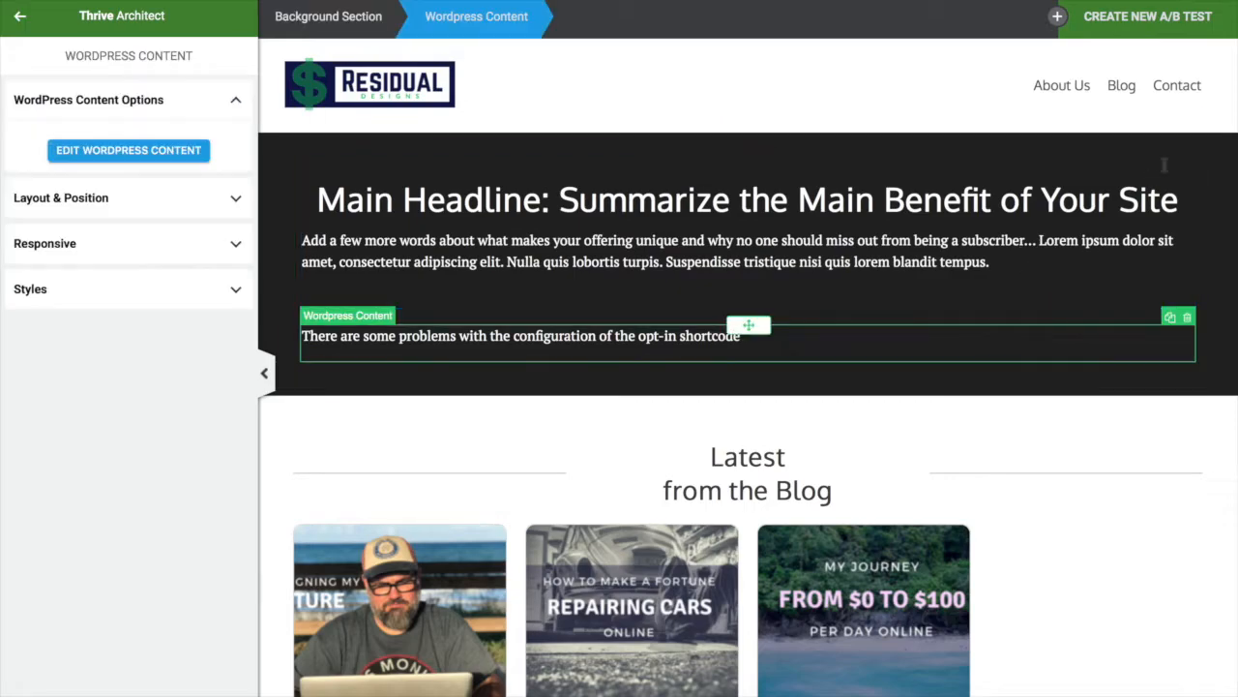
click(1216, 142)
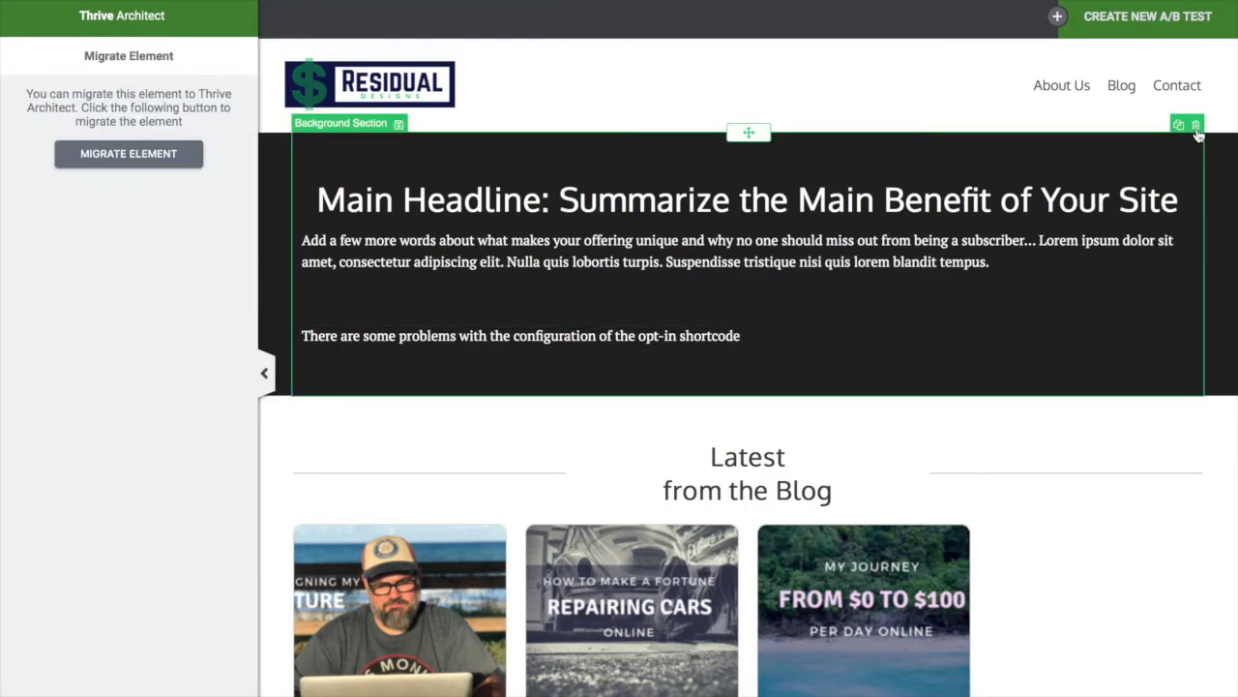
click(1197, 130)
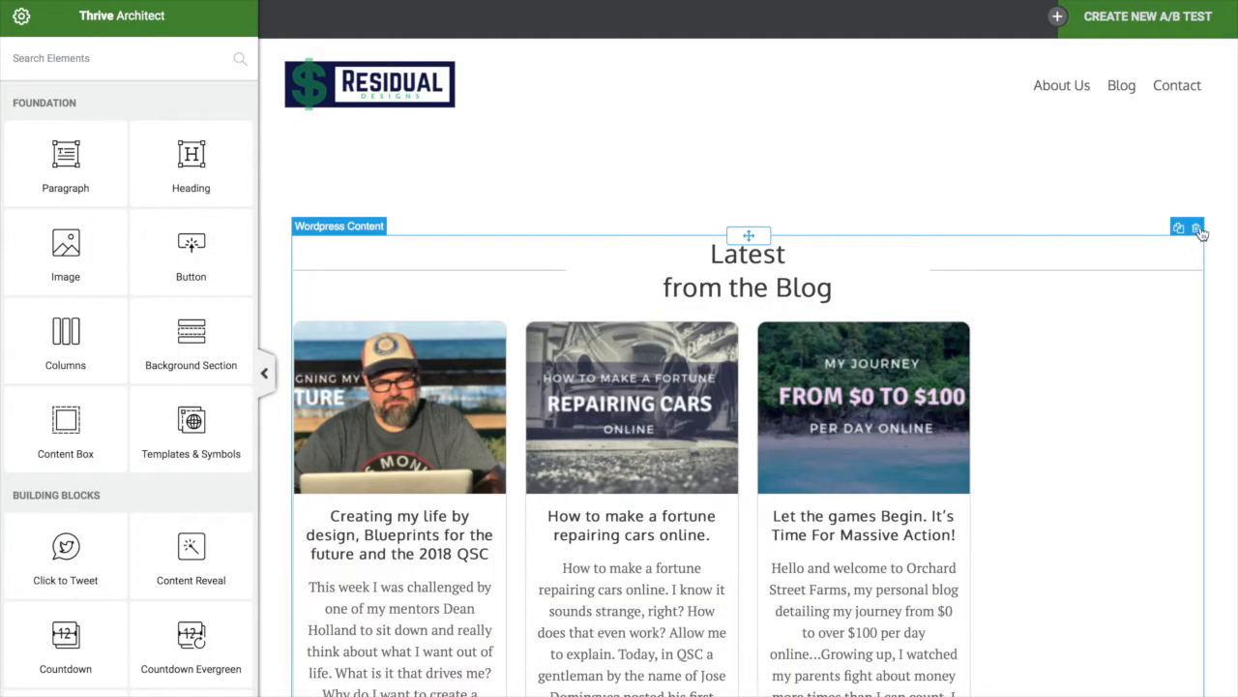
click(1196, 227)
click(1197, 221)
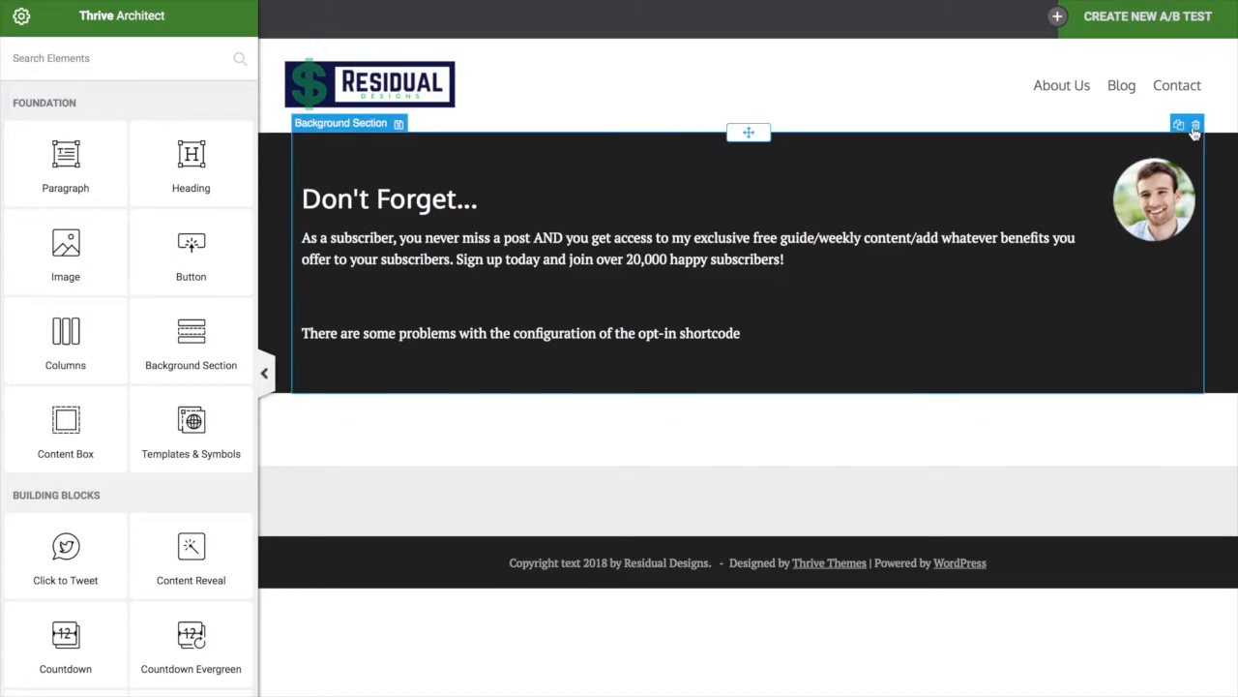
click(1197, 127)
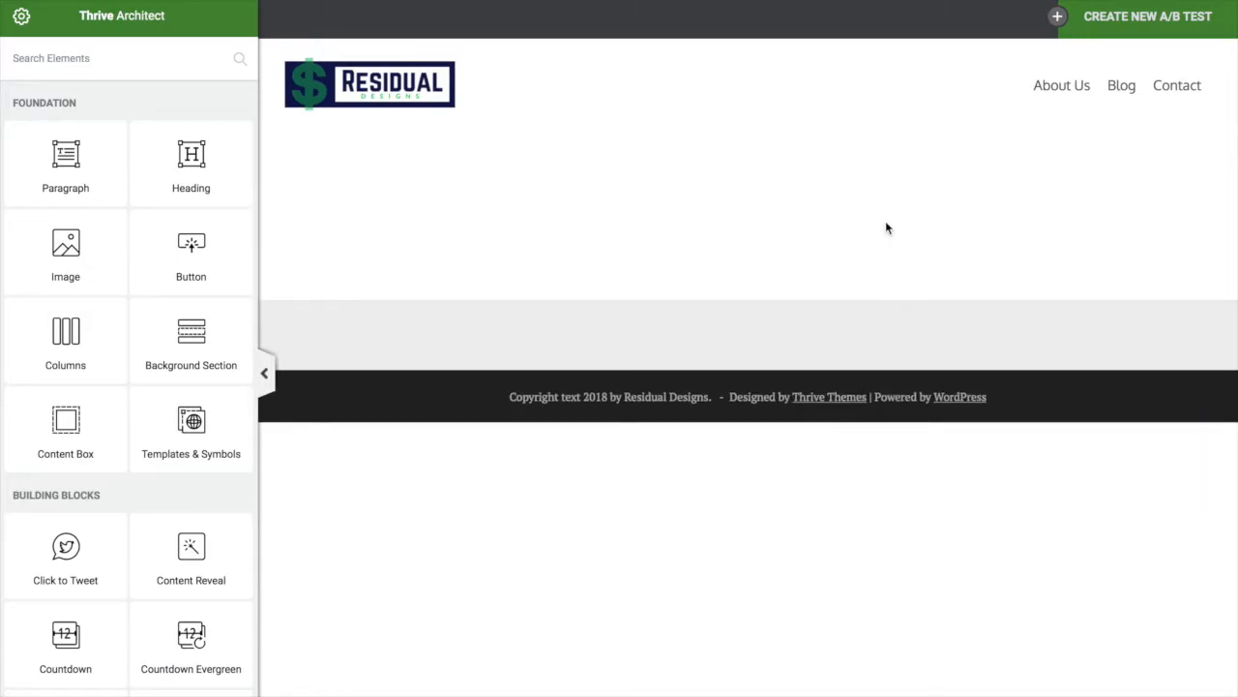
mouse_move(362, 682)
Drop a Background Section below the header with 'Stretch to fit screen width' switched on
drag(201, 343, 400, 201)
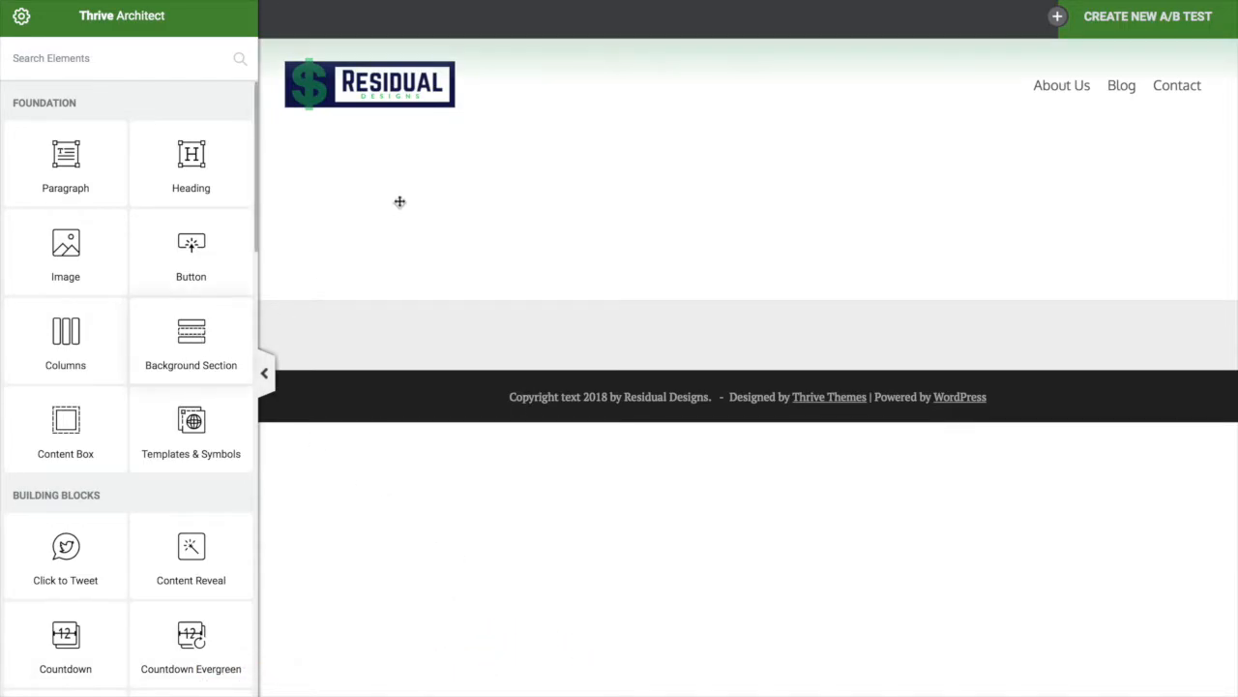
drag(193, 350, 481, 207)
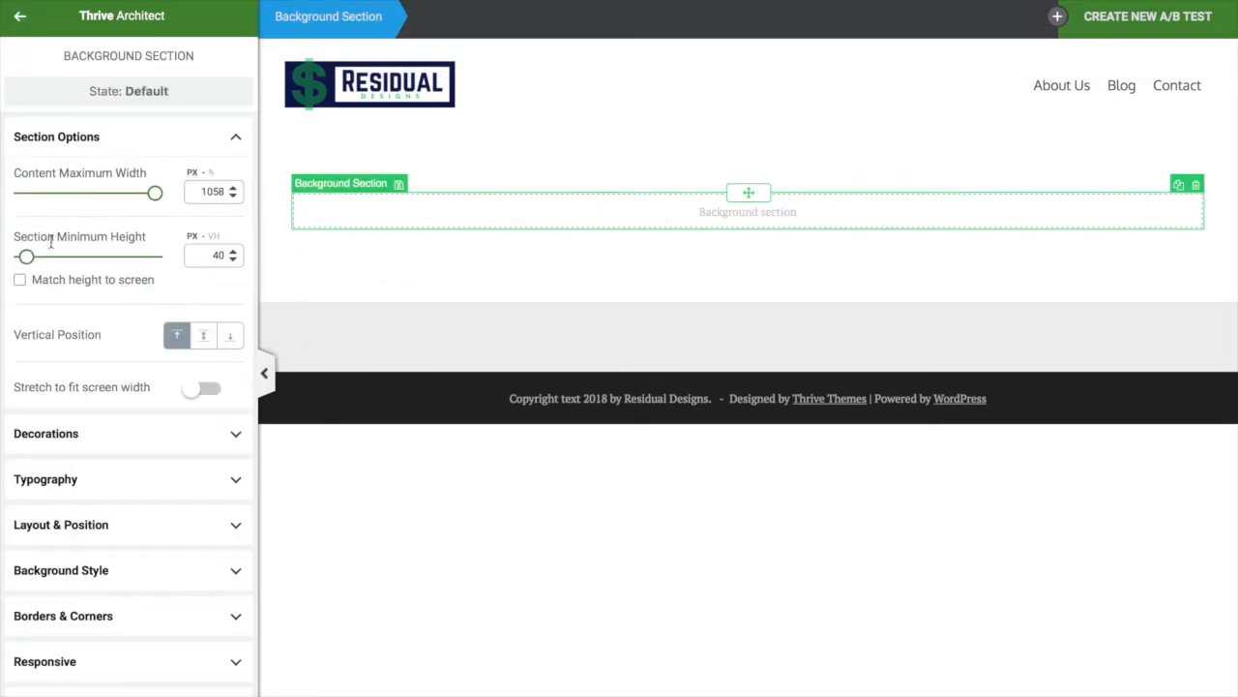
click(201, 388)
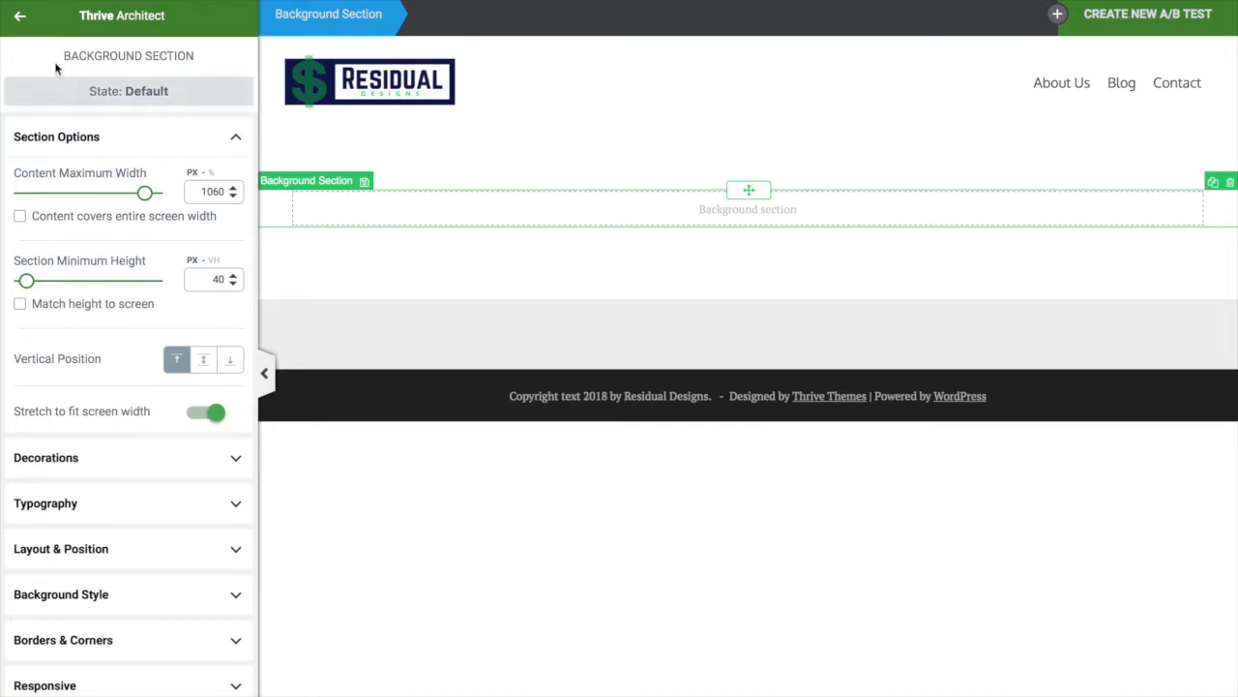
click(20, 20)
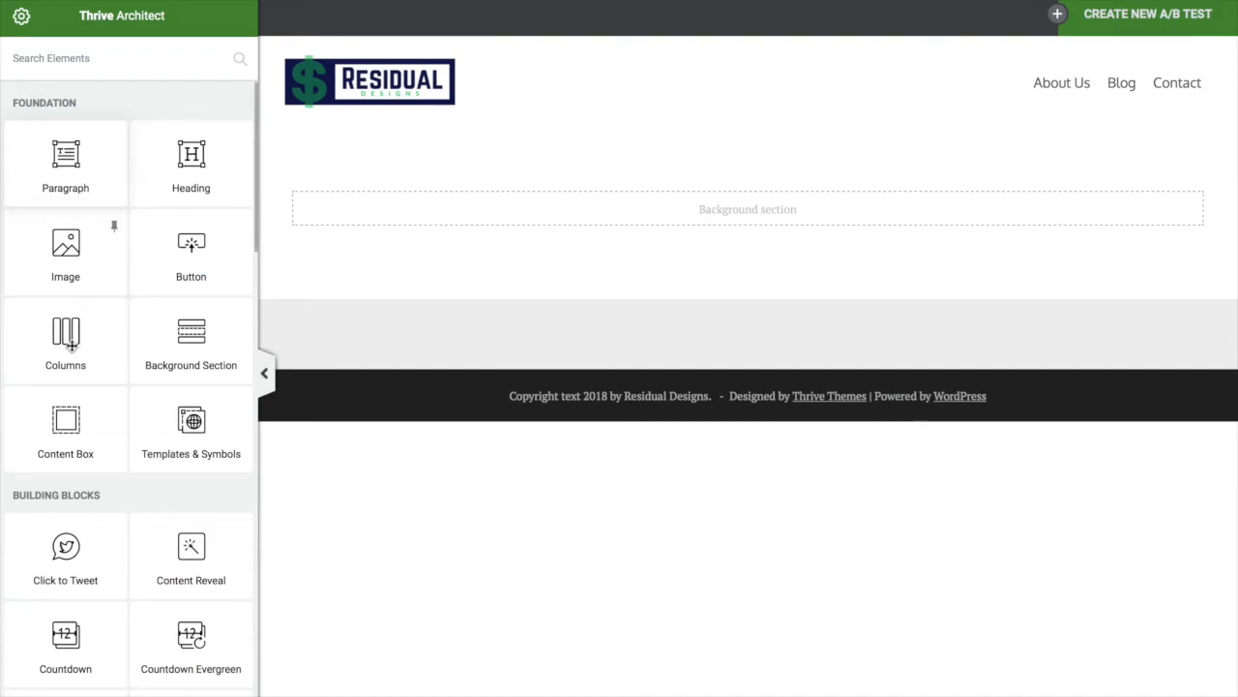
Add a solid colour layer to the new section's Background Style
click(443, 210)
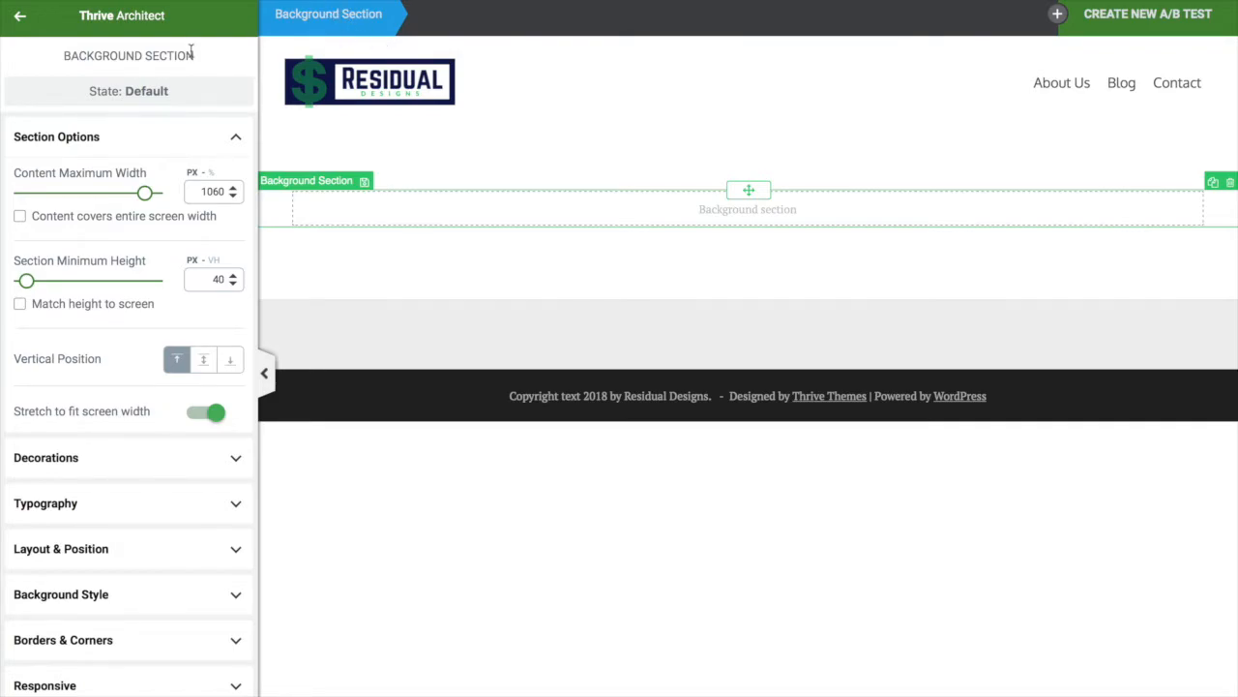
scroll(120, 431, down, 2)
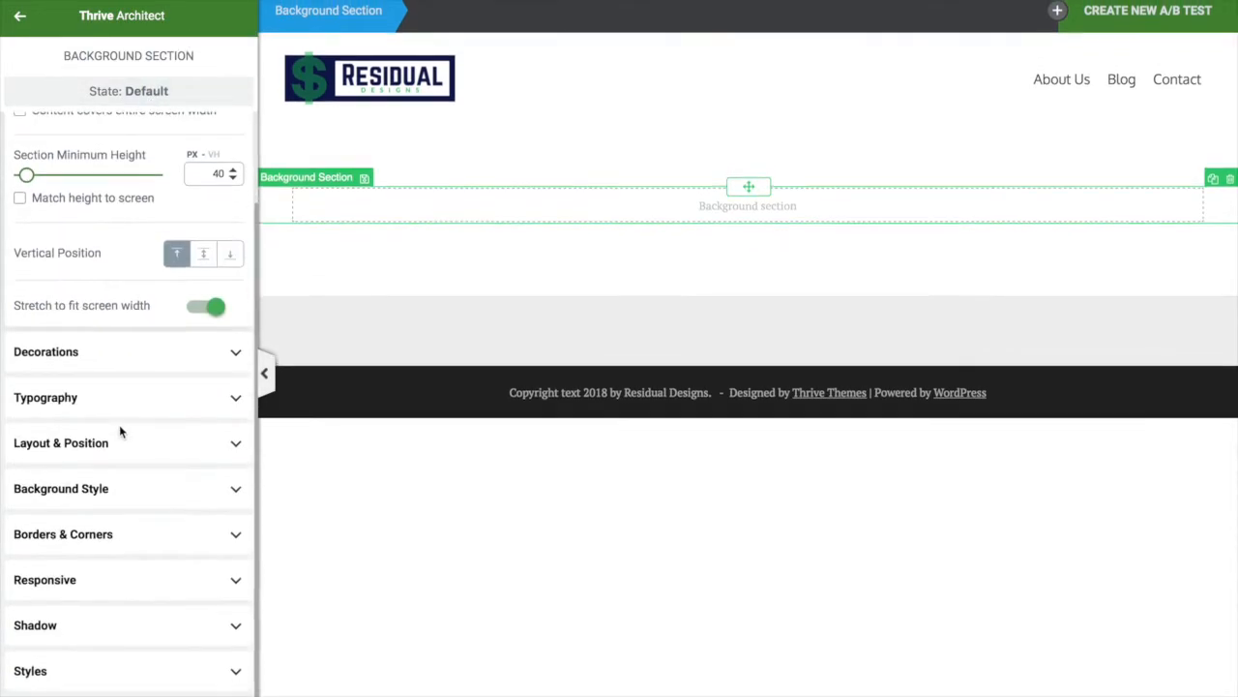
scroll(121, 430, up, 2)
scroll(122, 686, down, 2)
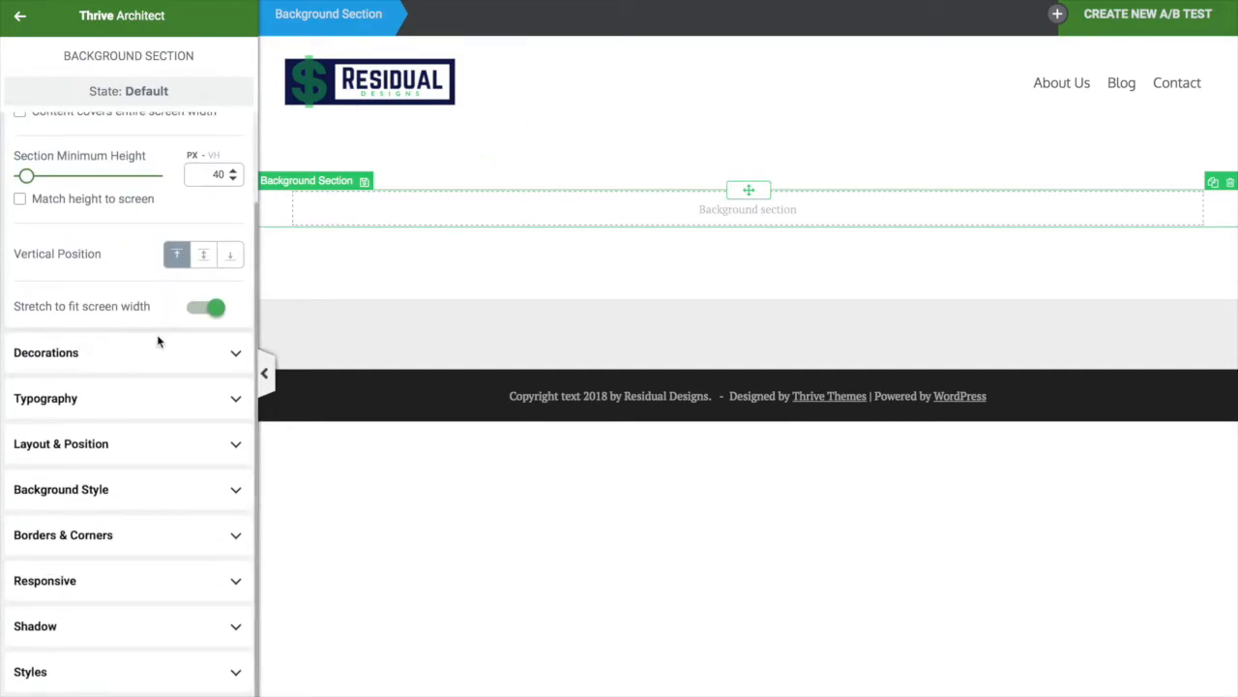
click(234, 493)
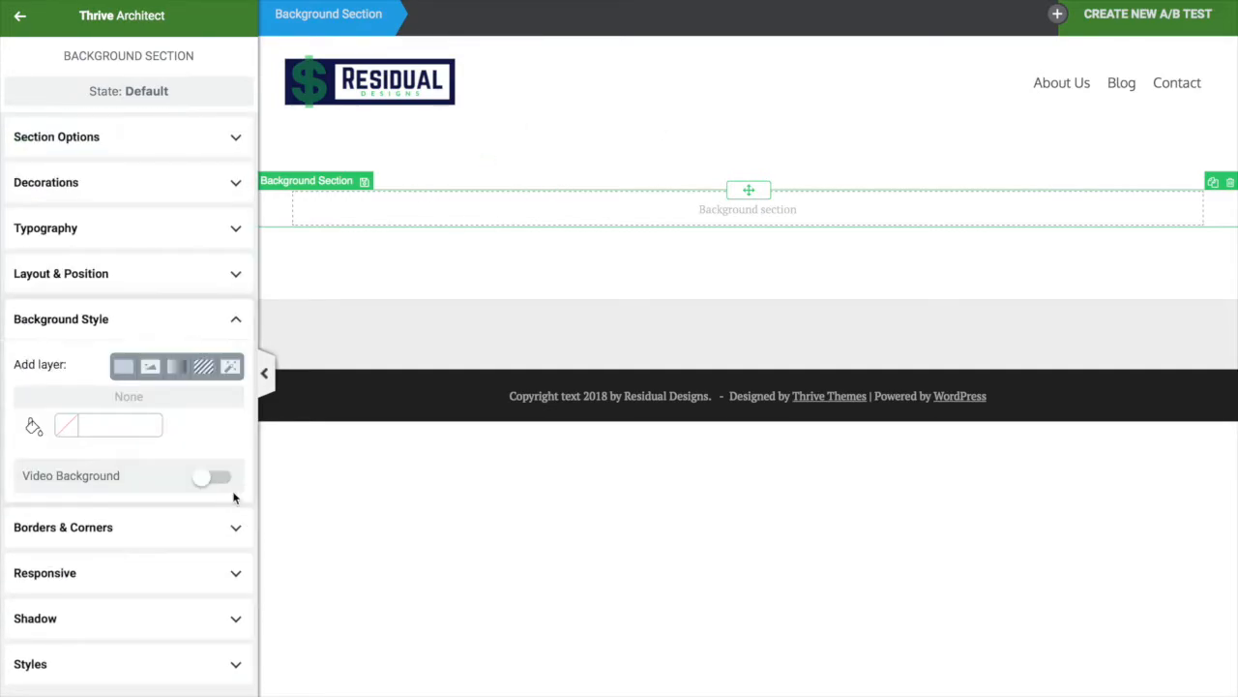
click(123, 368)
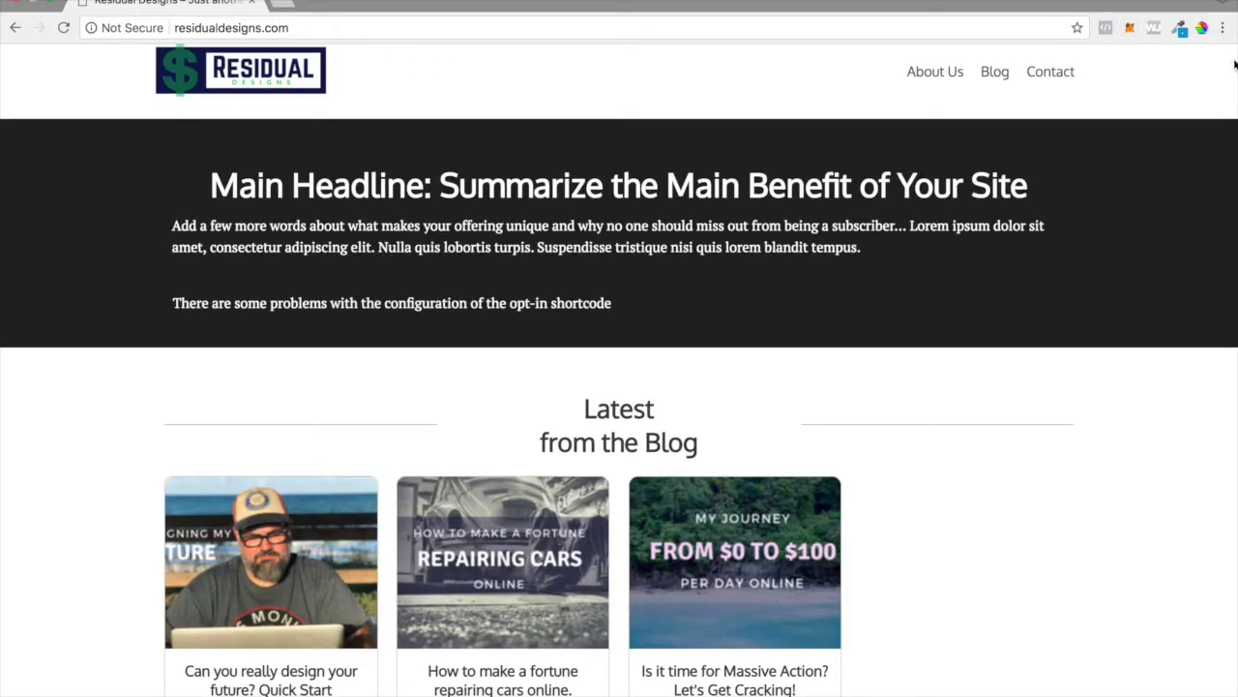
Pick the Residual logo's navy colour with ColorZilla, copying hex 10184E
click(1178, 27)
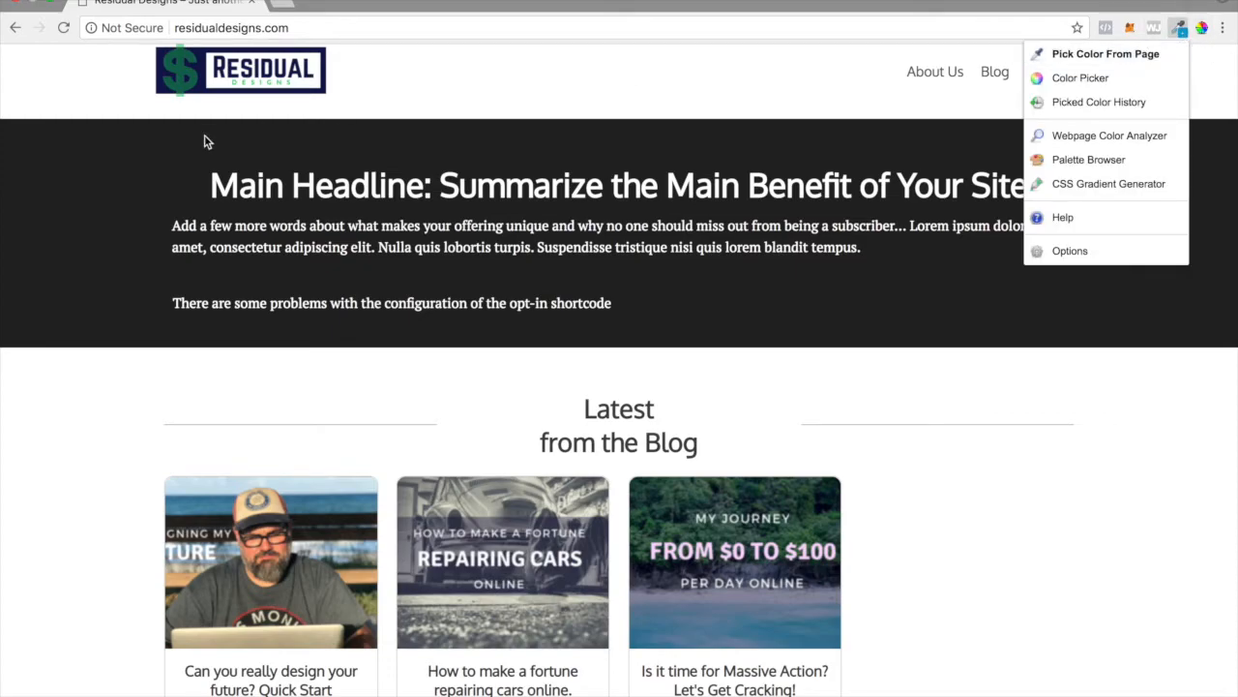
click(1205, 36)
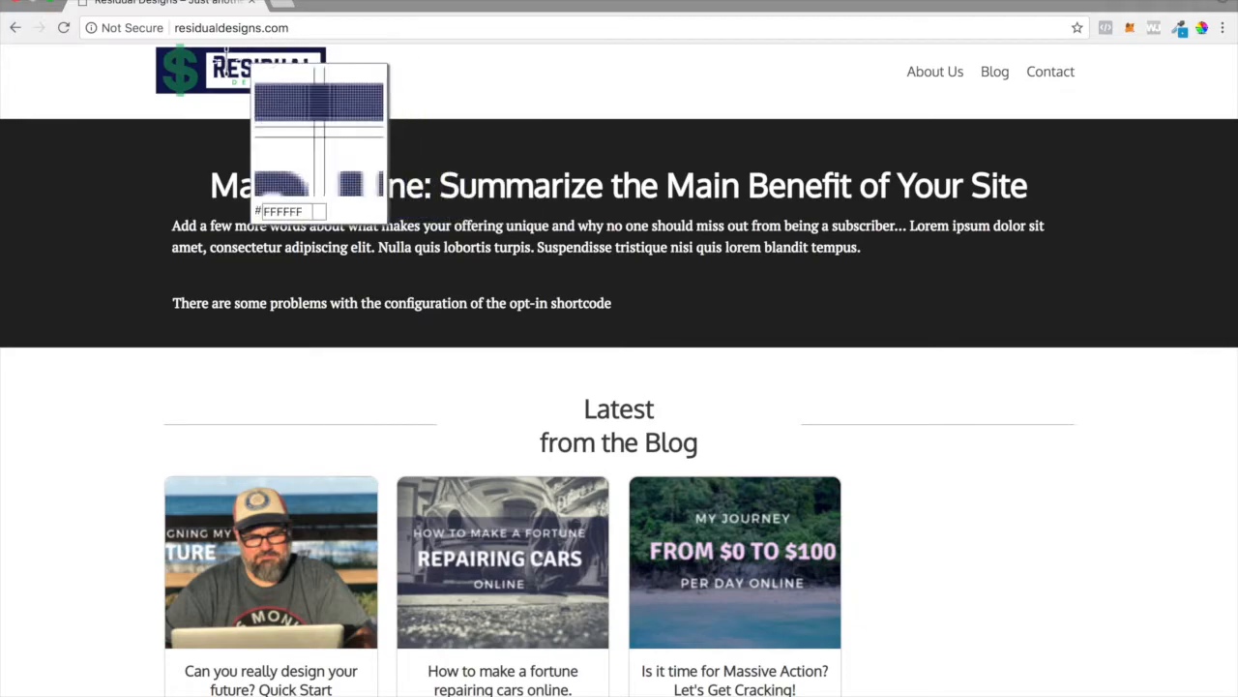
click(190, 63)
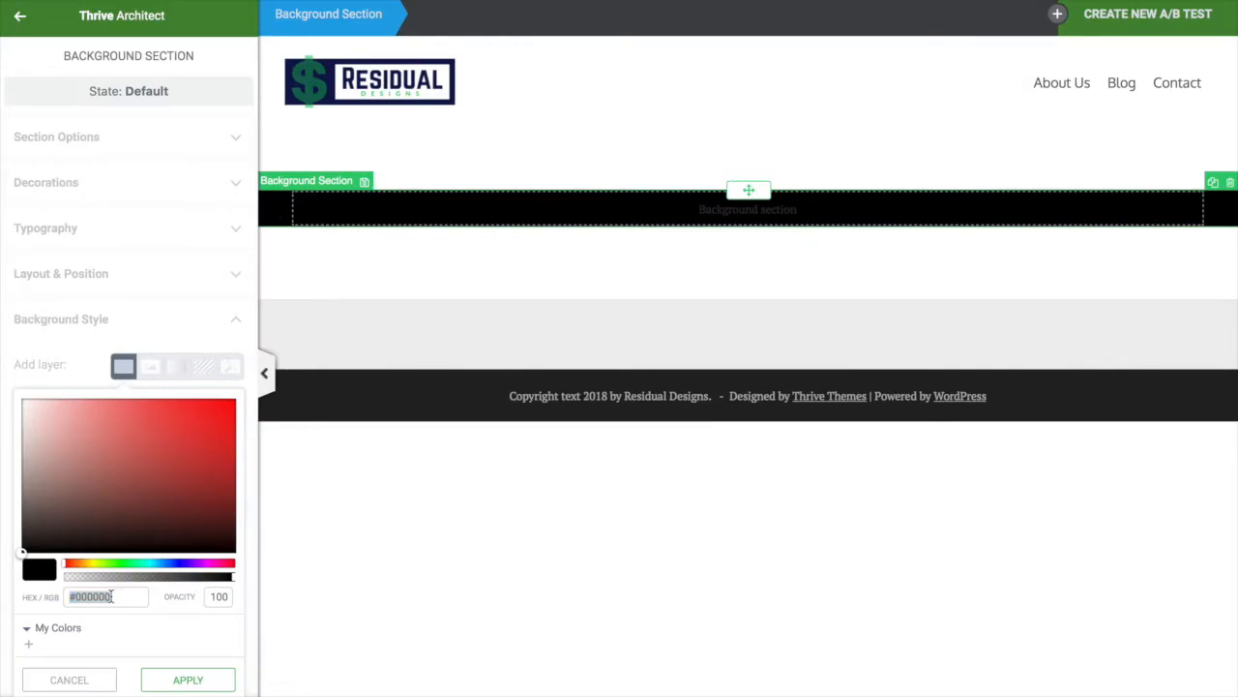
Set the section's solid colour layer to the pasted navy 10184E
text(#10184e)
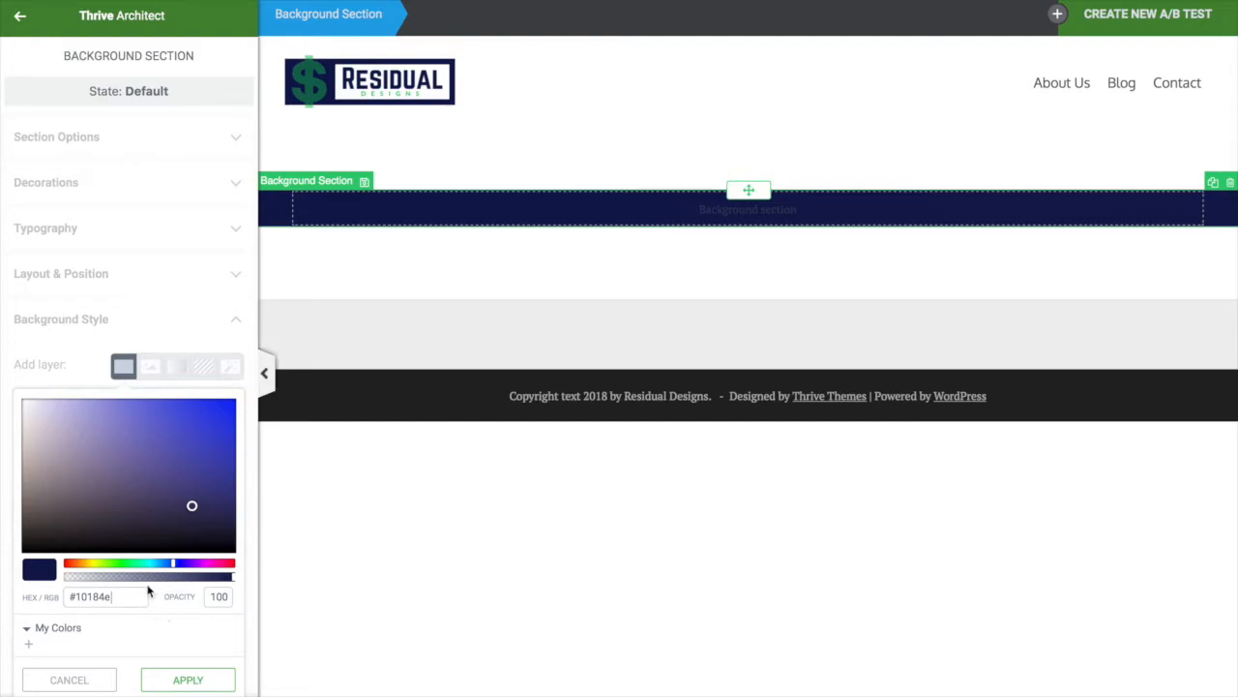
click(193, 679)
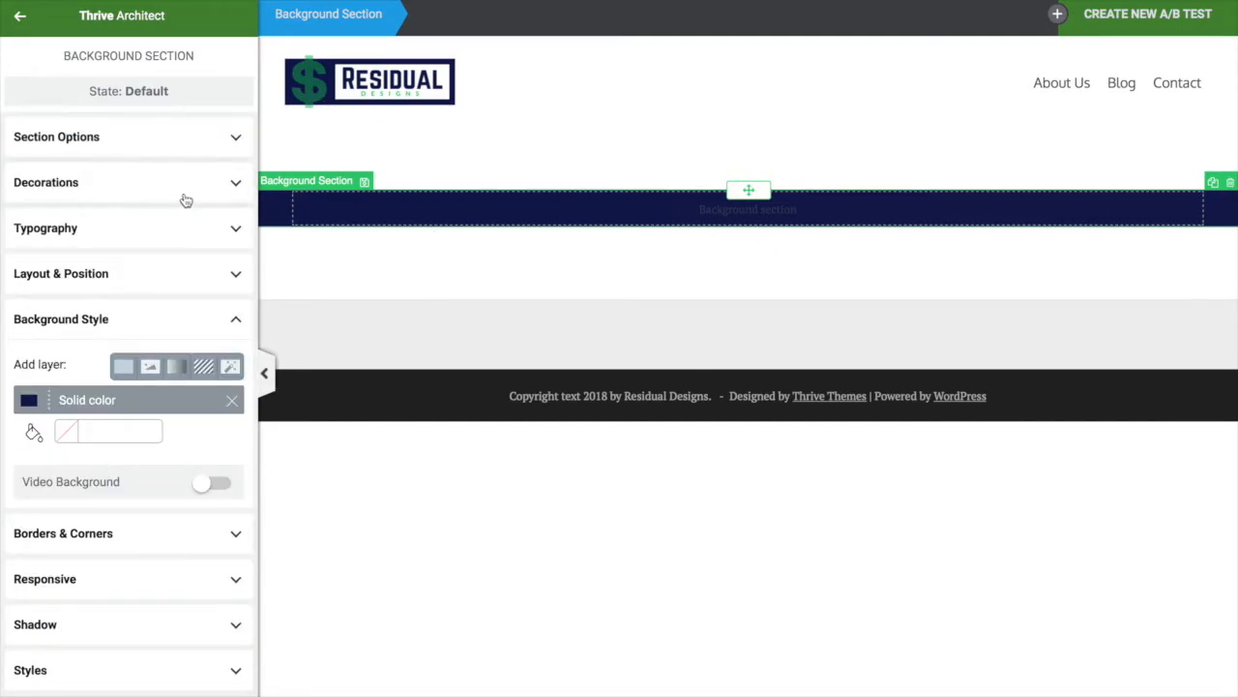
click(20, 15)
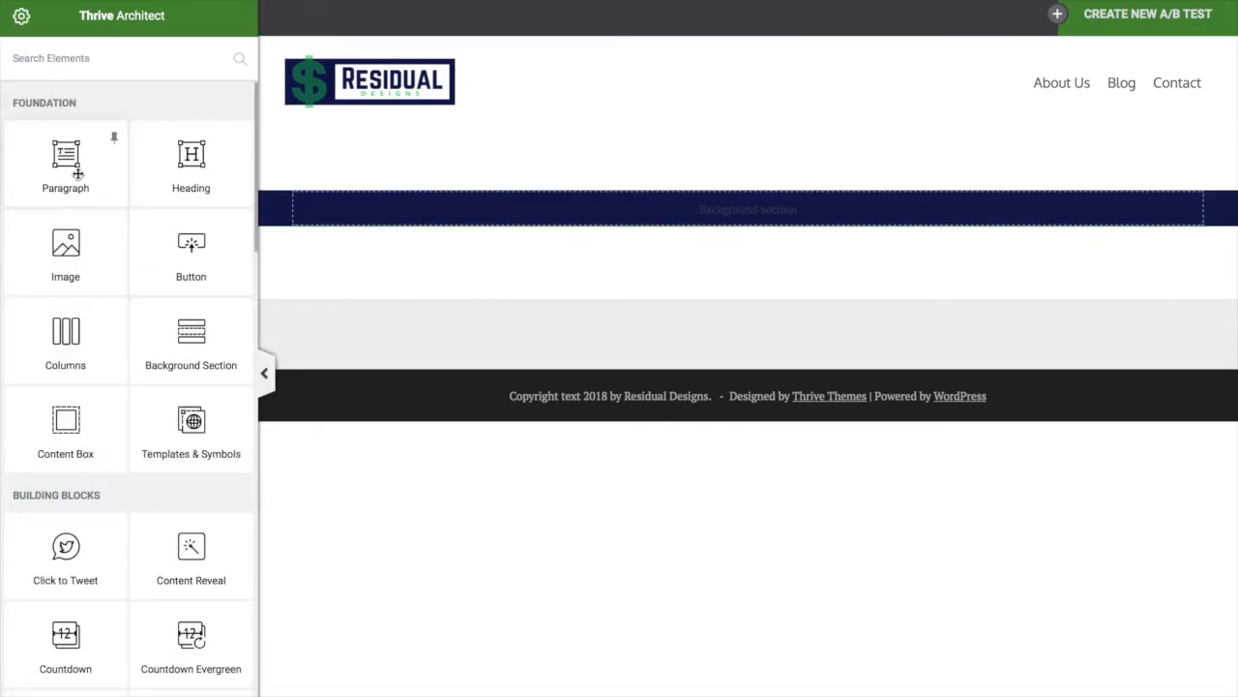
Add a heading and a paragraph to the navy section, with the paragraph text colour #ffffff
drag(176, 191, 547, 218)
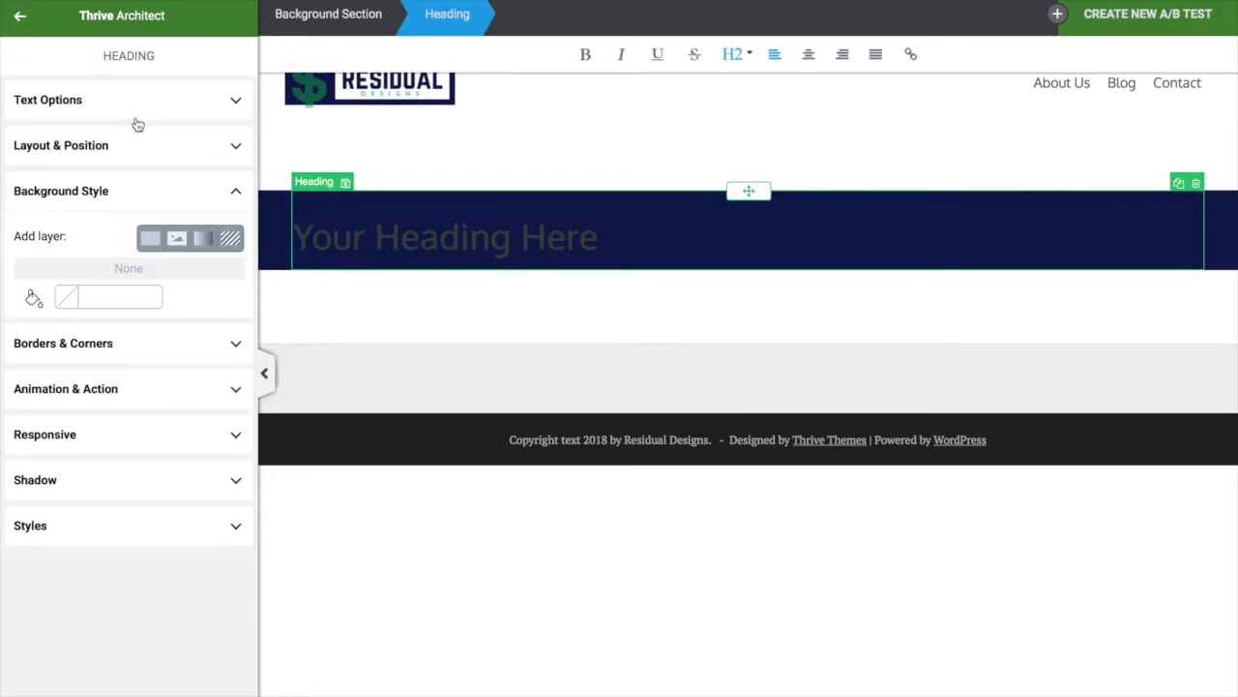
click(21, 13)
click(76, 157)
click(47, 145)
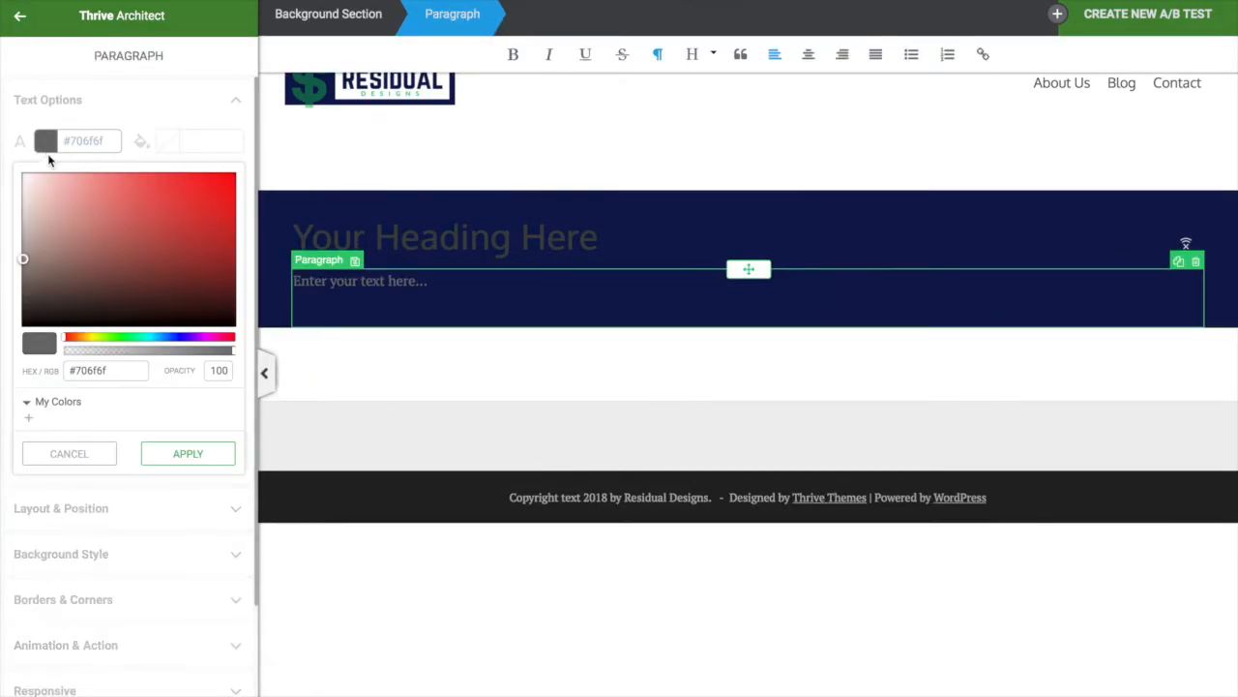
drag(120, 369, 3, 389)
text(#ffffff)
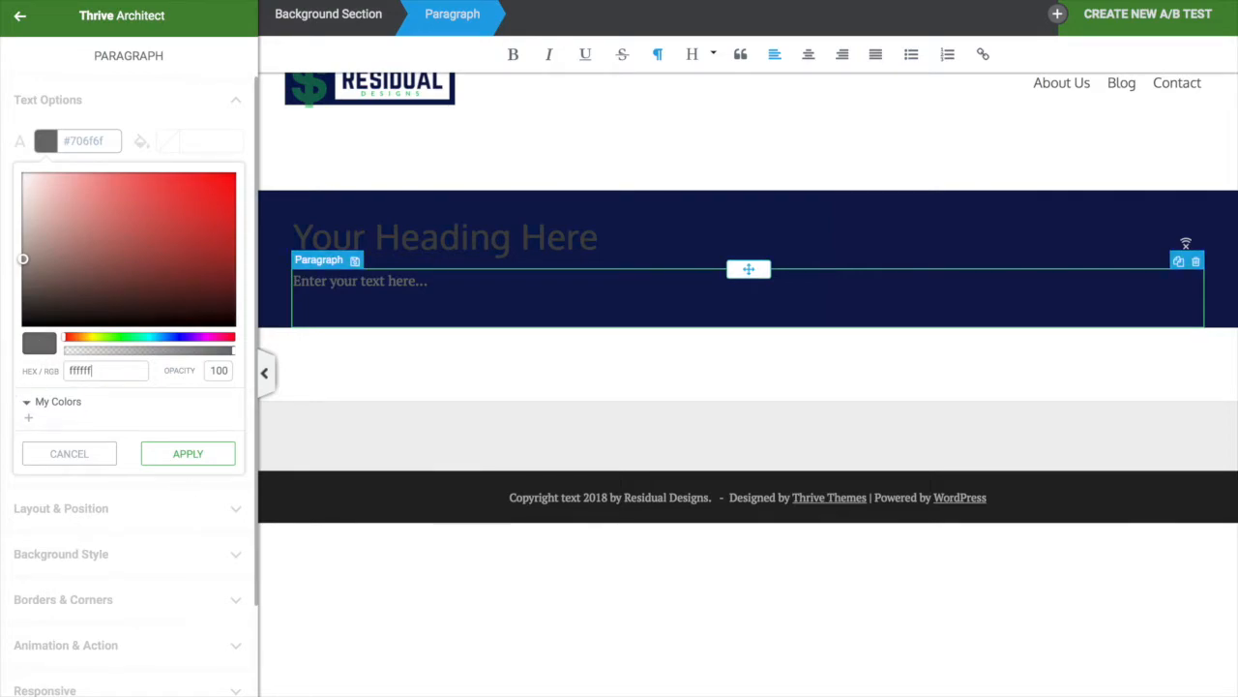
triple_click(445, 239)
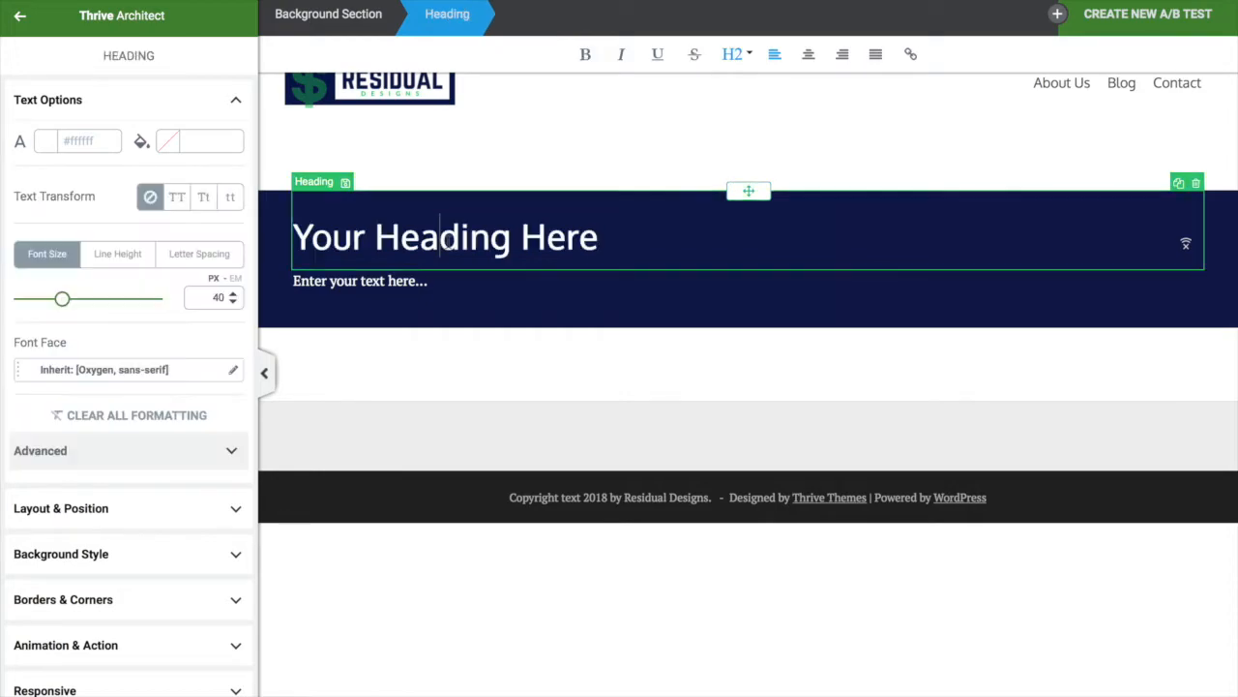
click(534, 339)
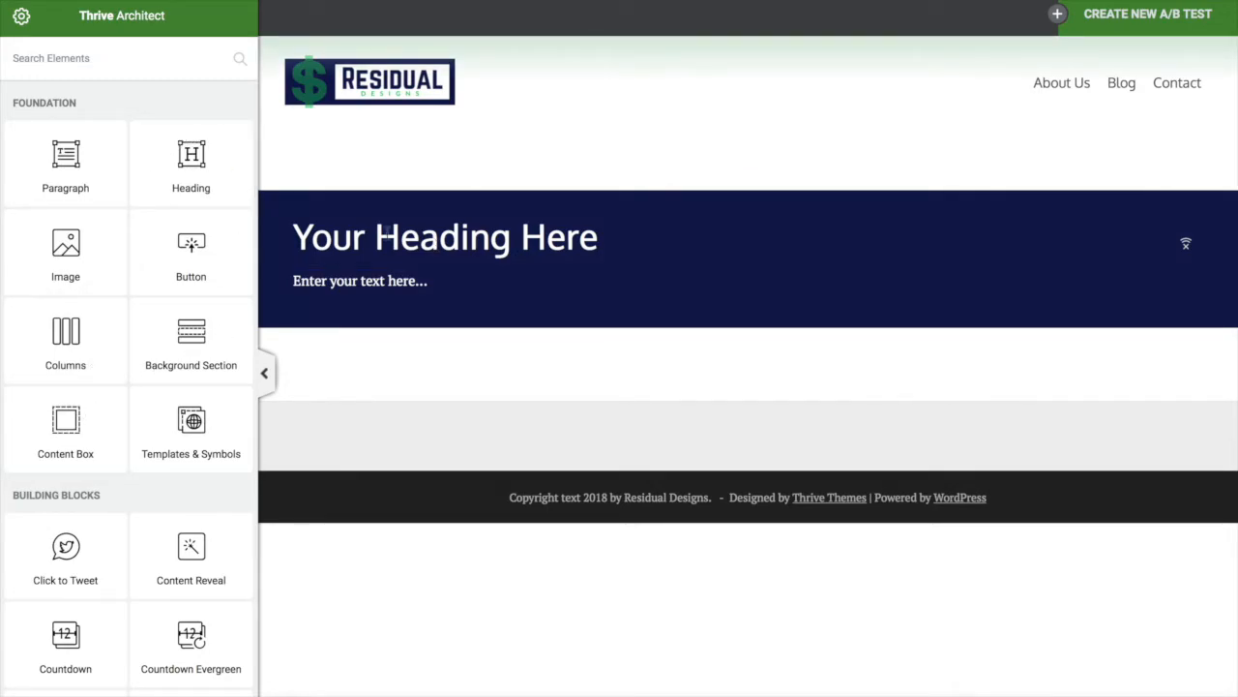
Add a content box to the hero and move the heading and paragraph into it
drag(66, 426, 378, 274)
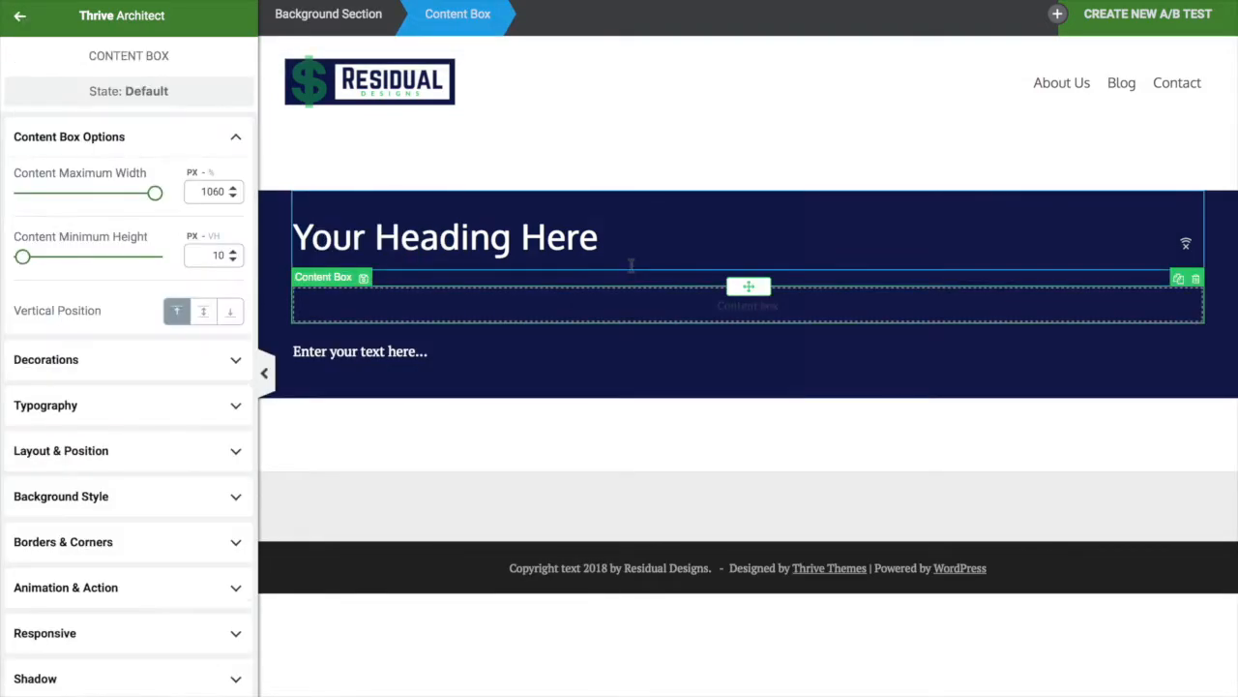
click(567, 235)
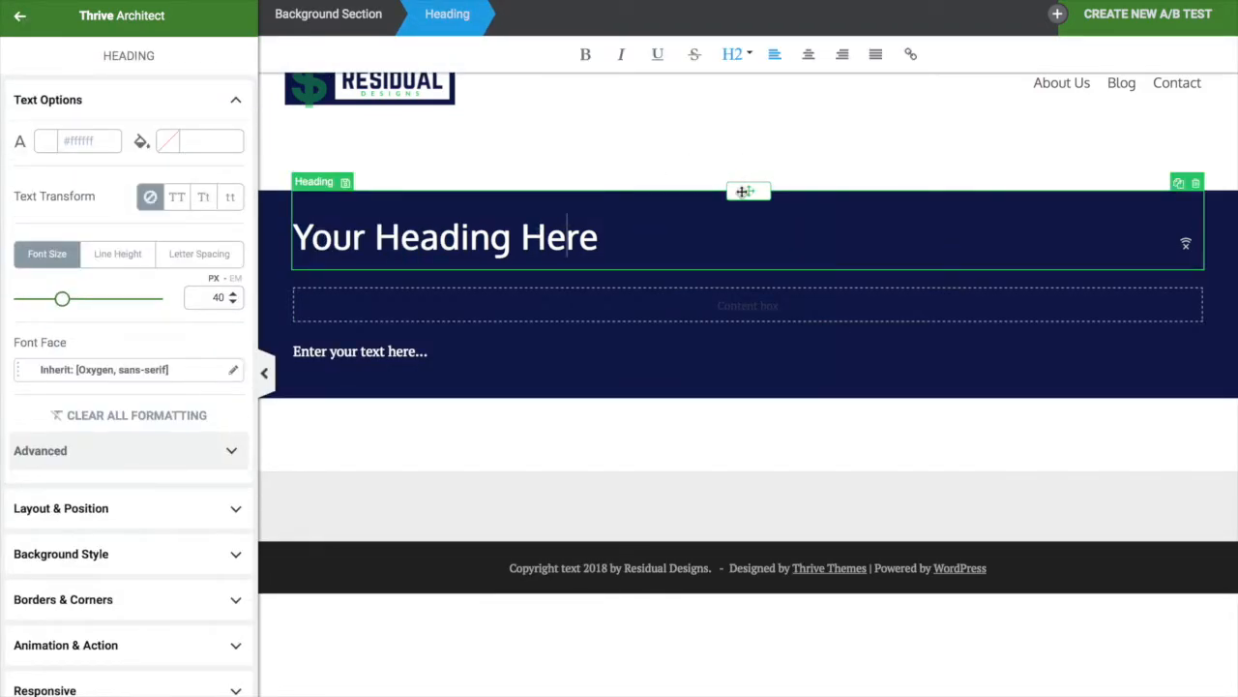
drag(748, 243, 669, 311)
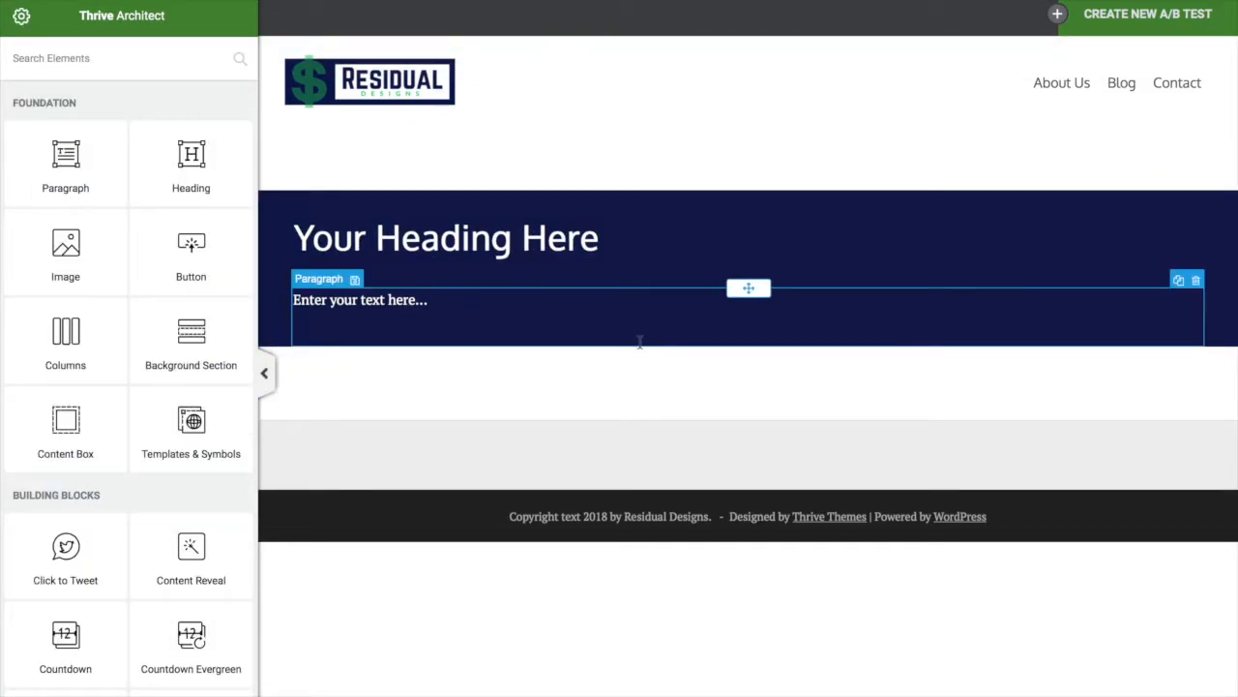
drag(749, 287, 658, 261)
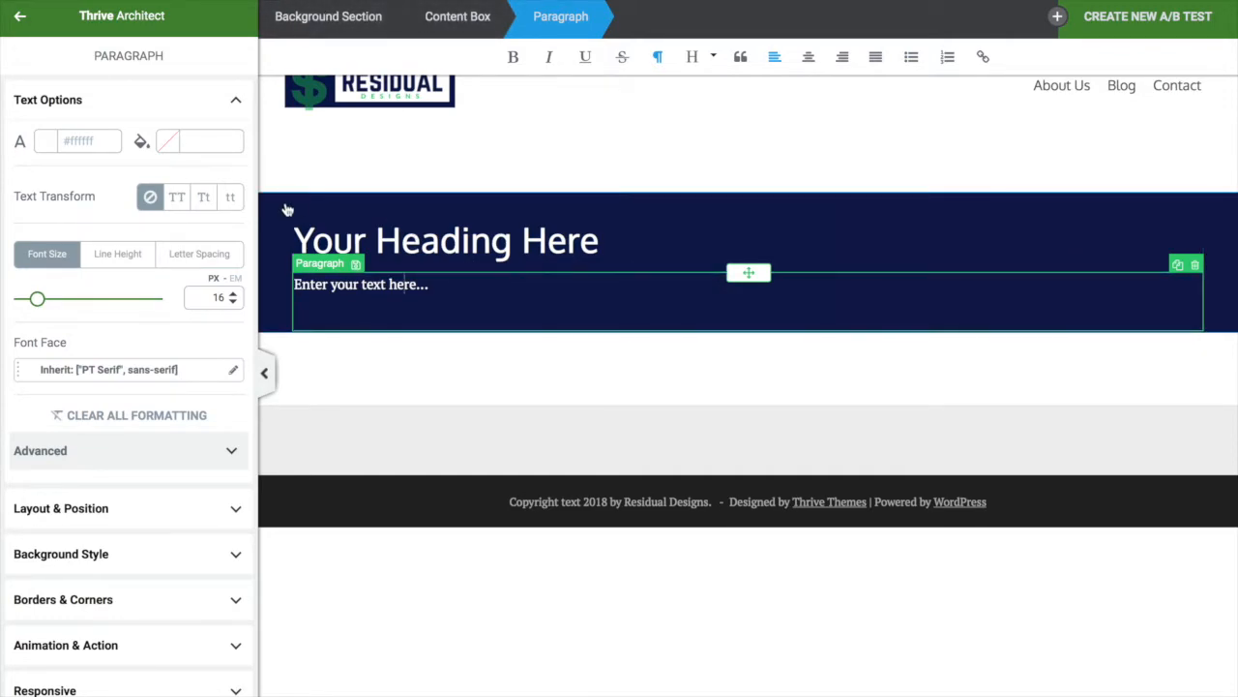
Narrow the paragraph, set the content box max width to 628 px and centre it
click(139, 513)
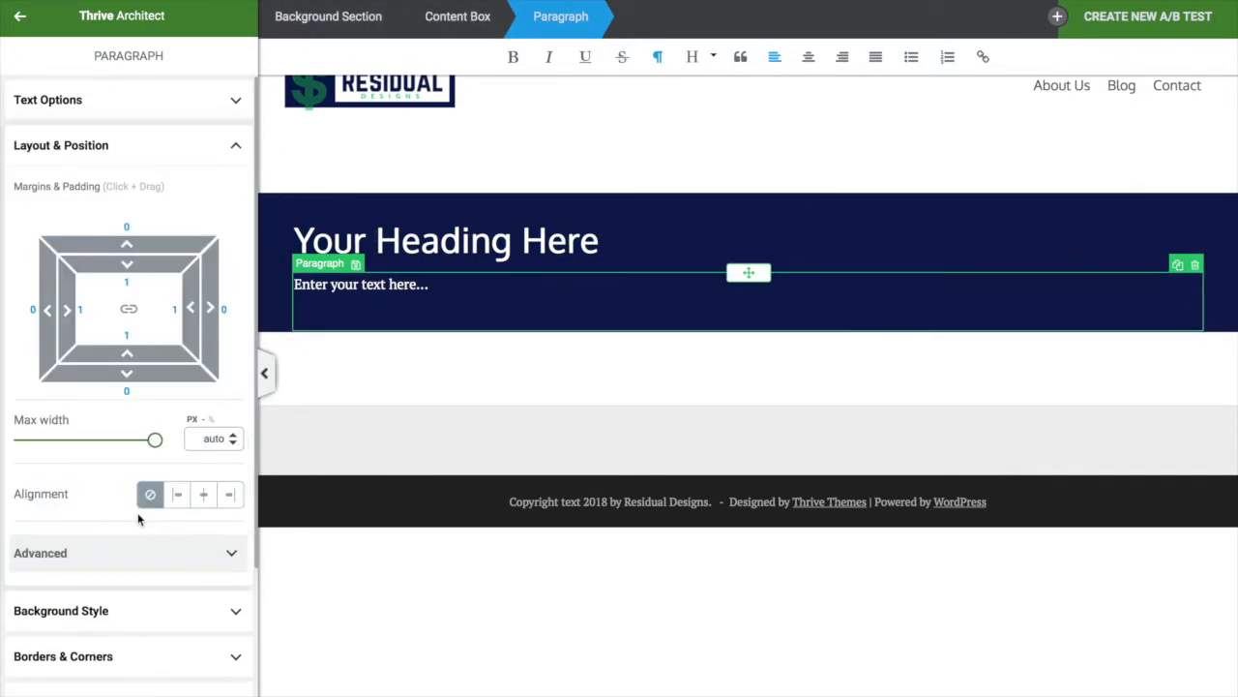
drag(150, 441, 182, 448)
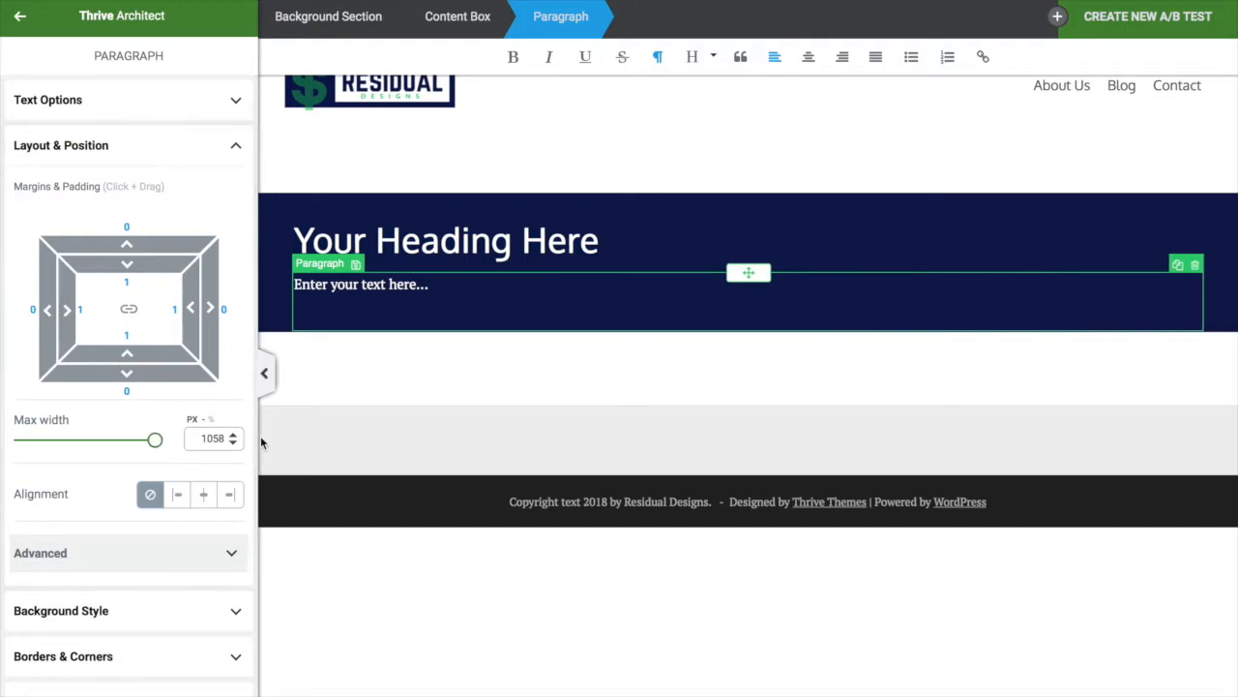
click(454, 24)
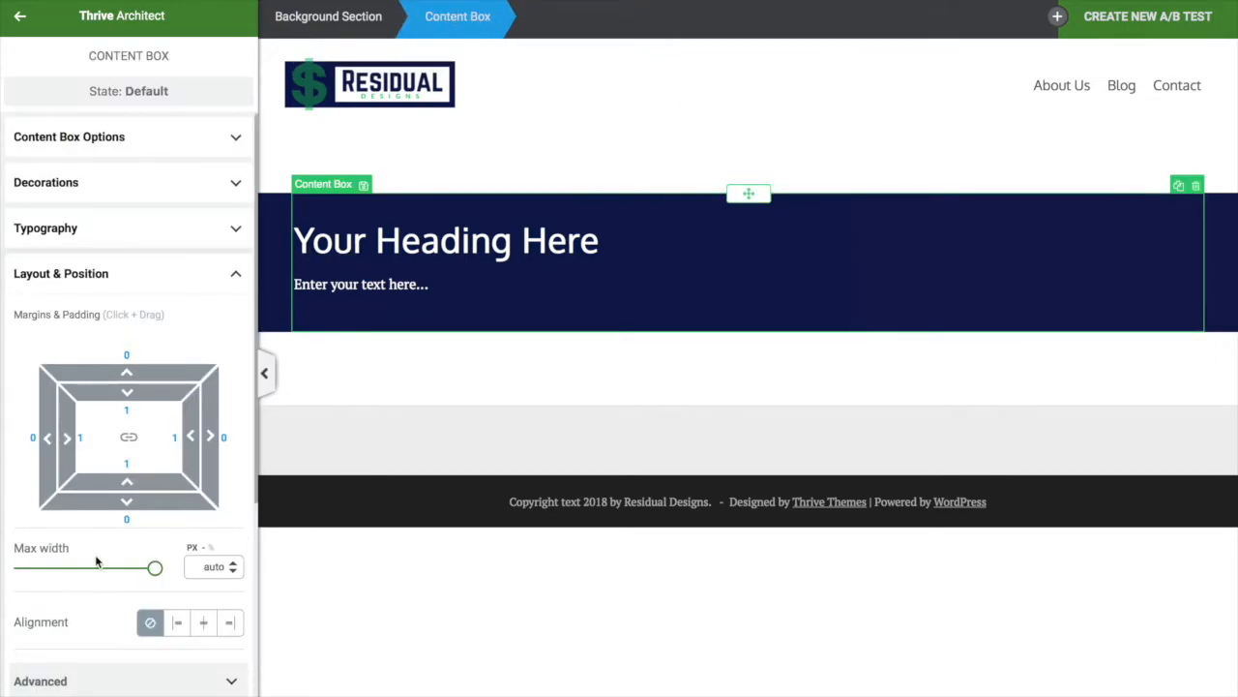
drag(156, 571, 103, 574)
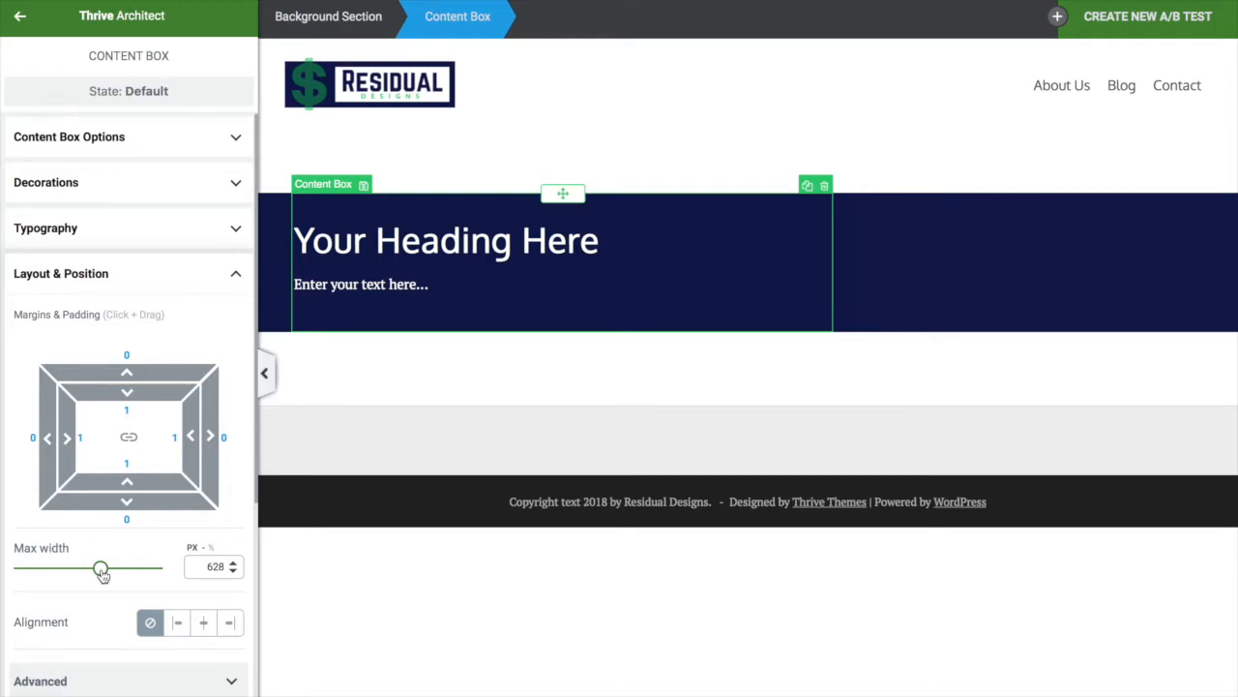
click(204, 622)
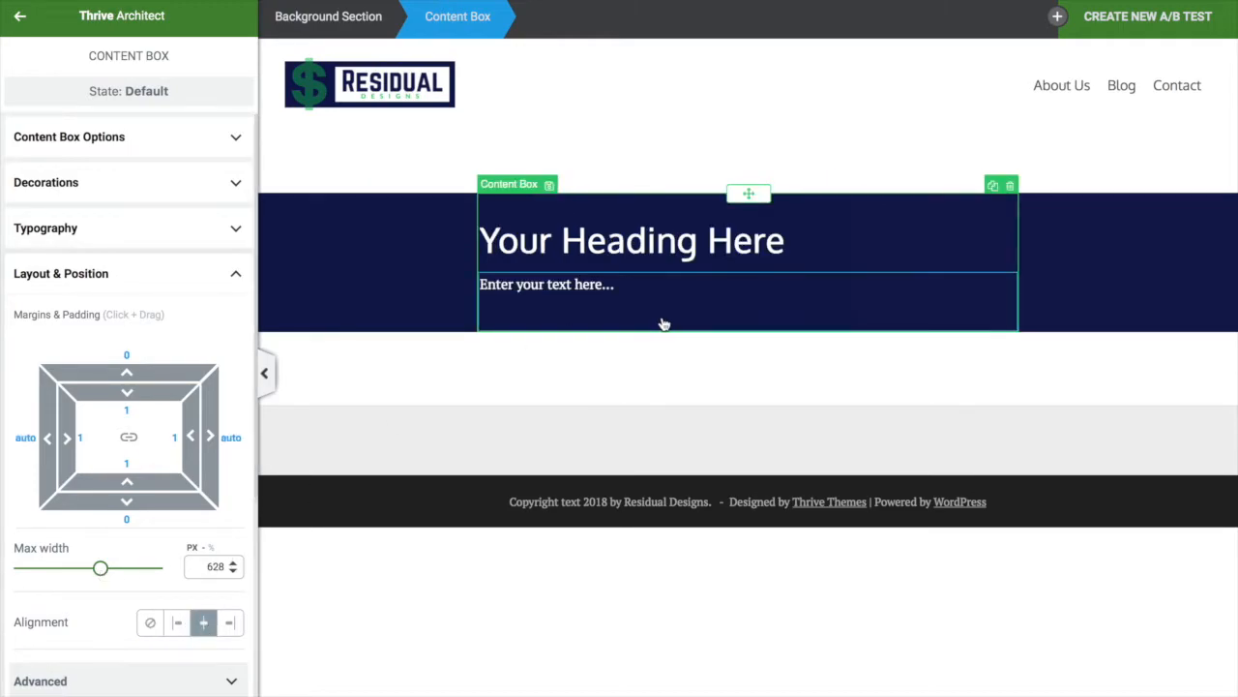
Select the whole 'Your Heading Here' heading line for editing
click(742, 237)
double_click(745, 240)
double_click(654, 249)
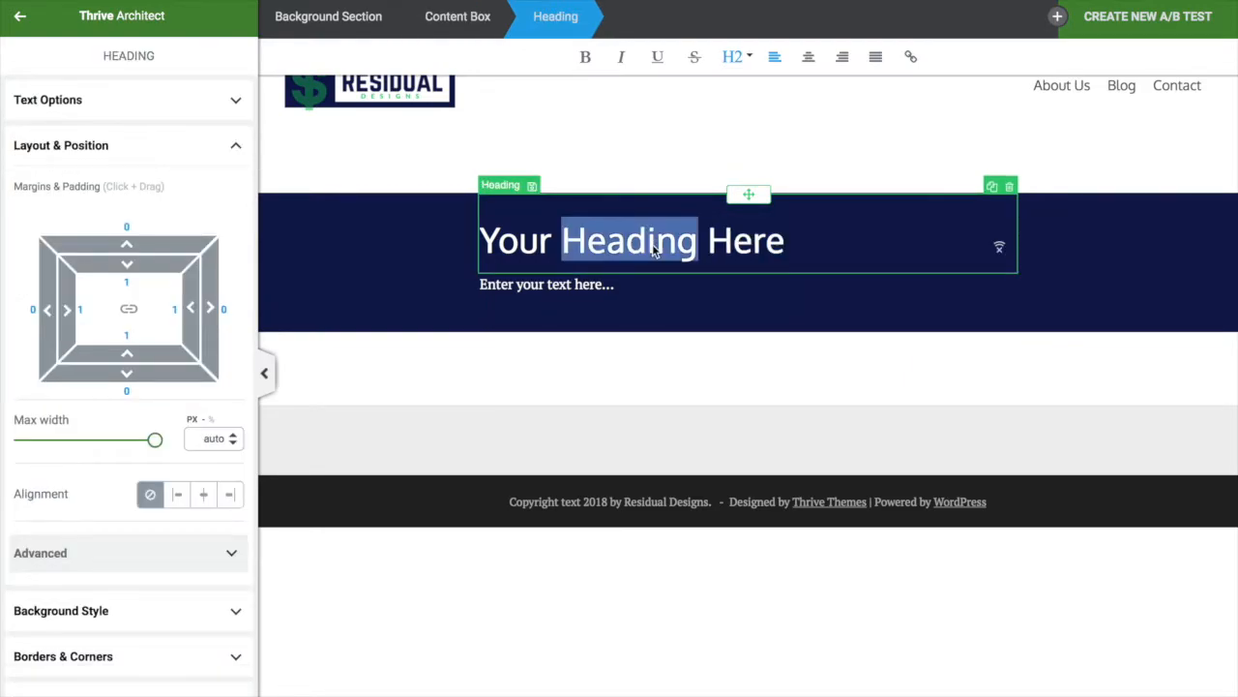
triple_click(654, 249)
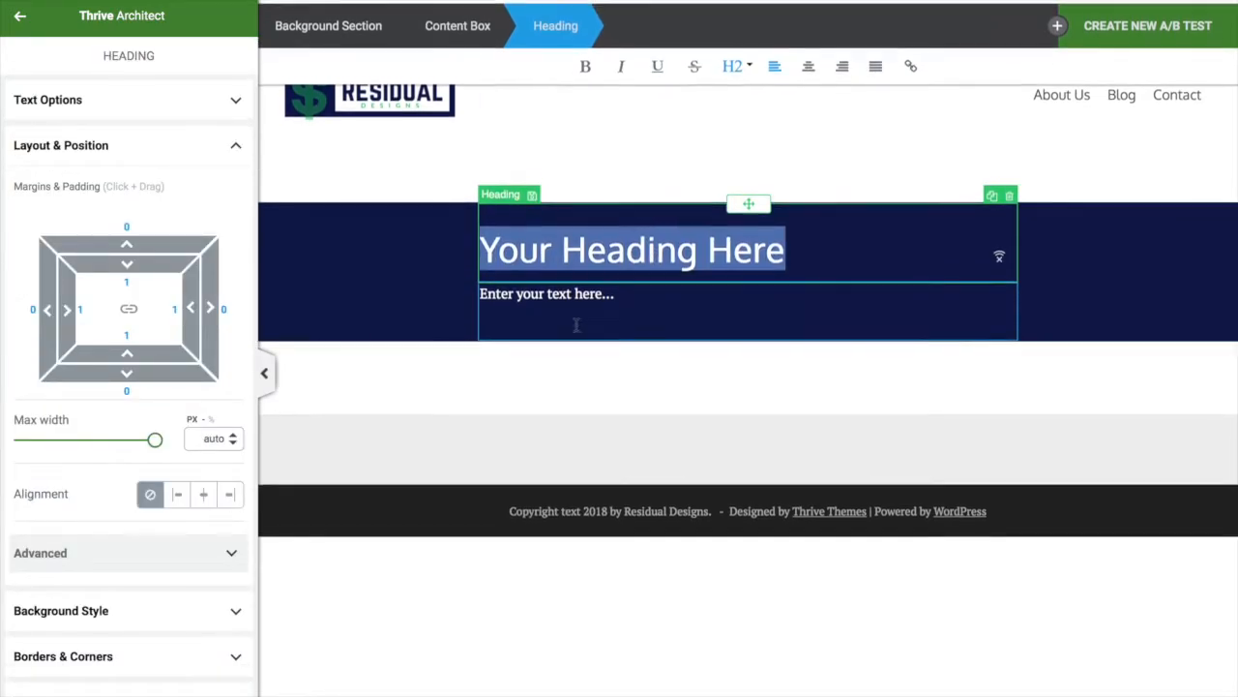
scroll(580, 368, down, 1)
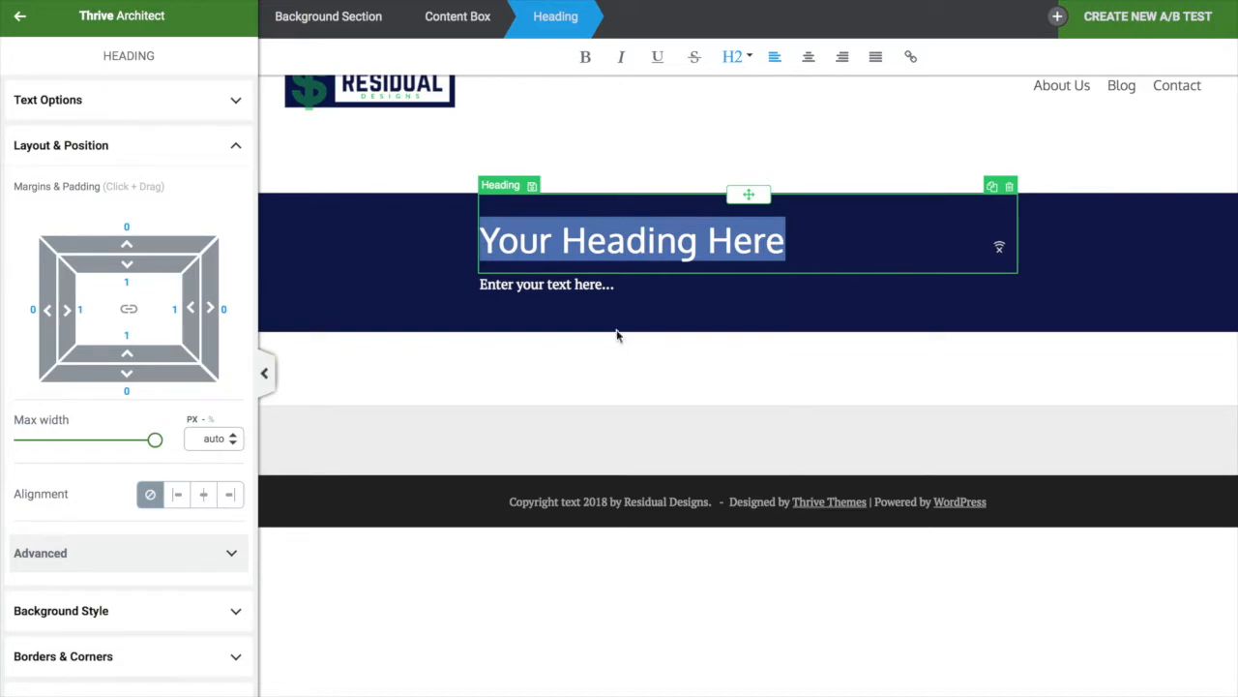
Add an Image block below the navy hero, leaving the media library without choosing an image
click(21, 22)
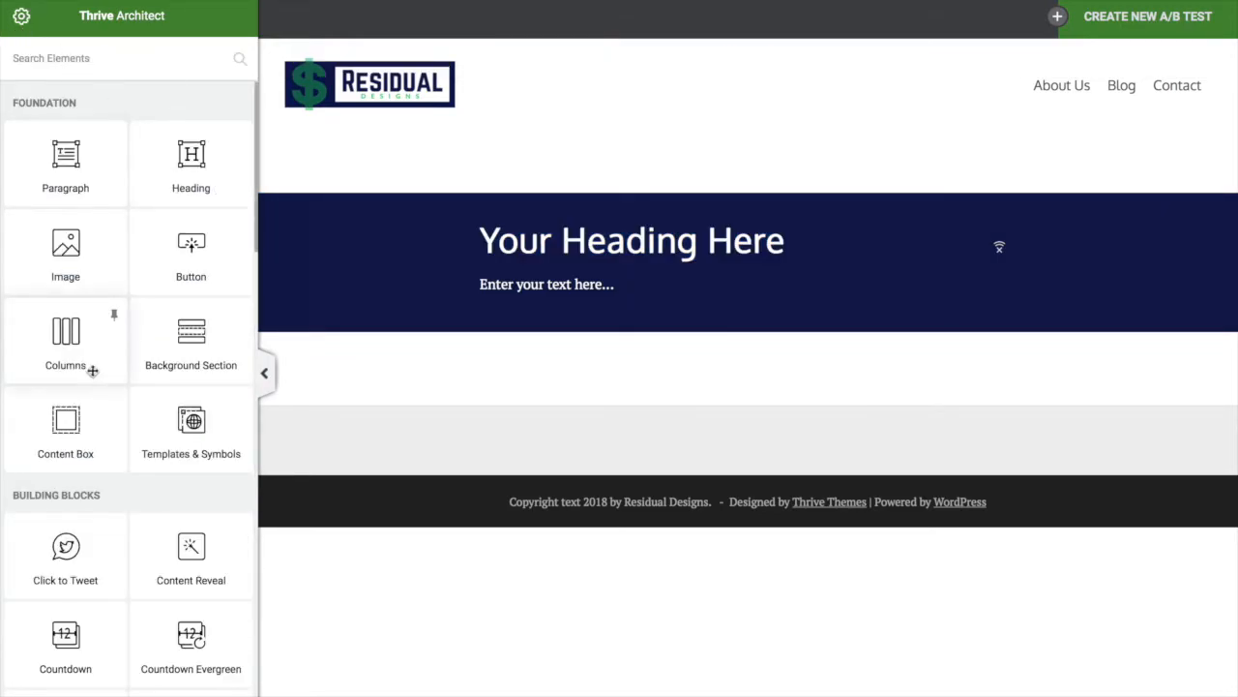
click(66, 276)
click(759, 371)
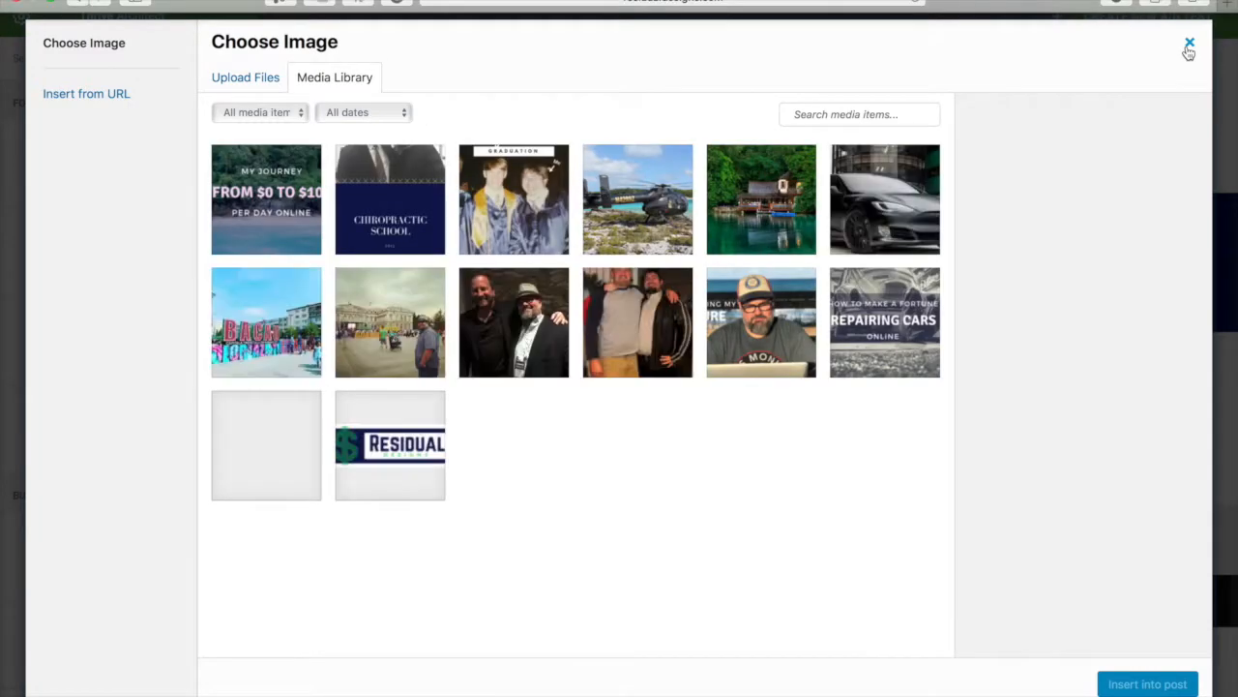
click(1189, 43)
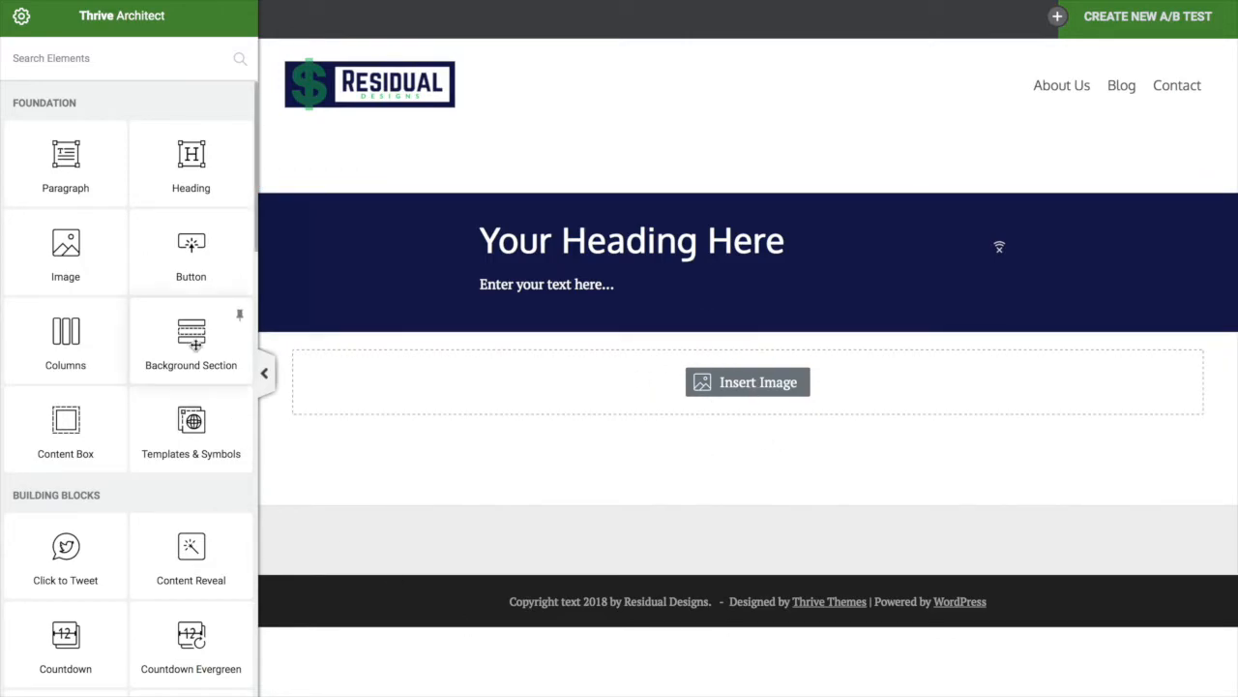
Add a test button and paragraph below the image, then delete both
click(193, 246)
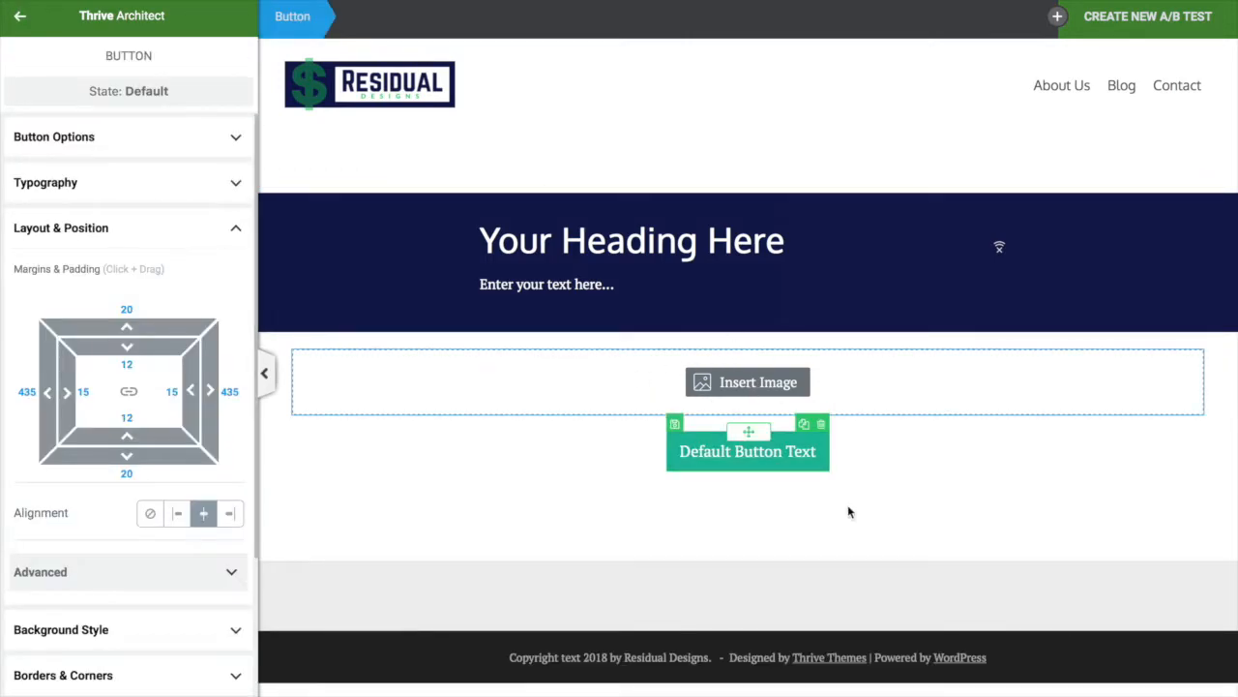
click(20, 18)
click(68, 172)
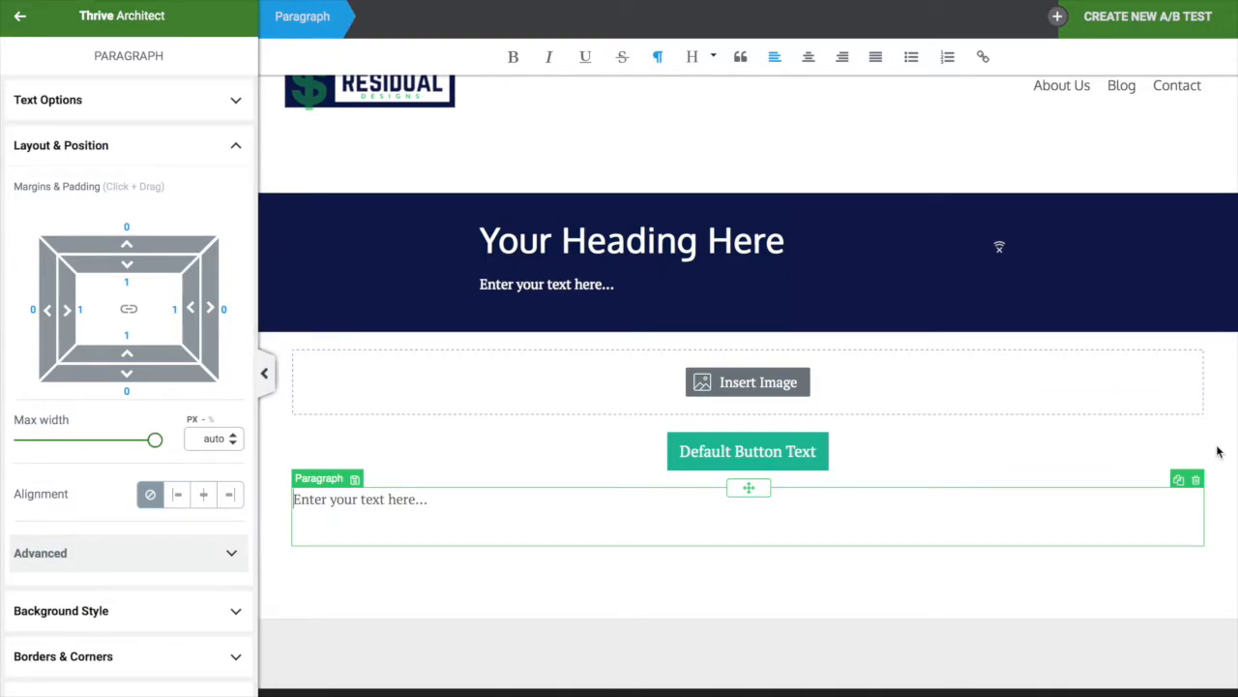
click(1197, 481)
click(820, 443)
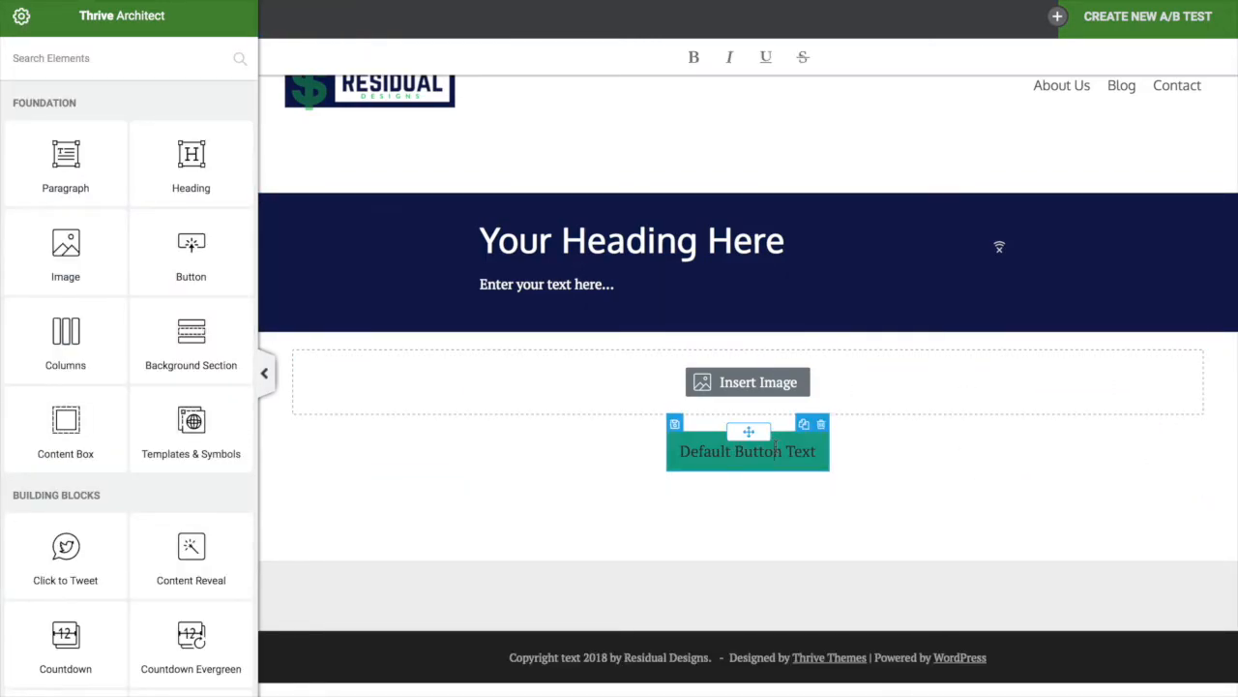
click(820, 443)
click(822, 427)
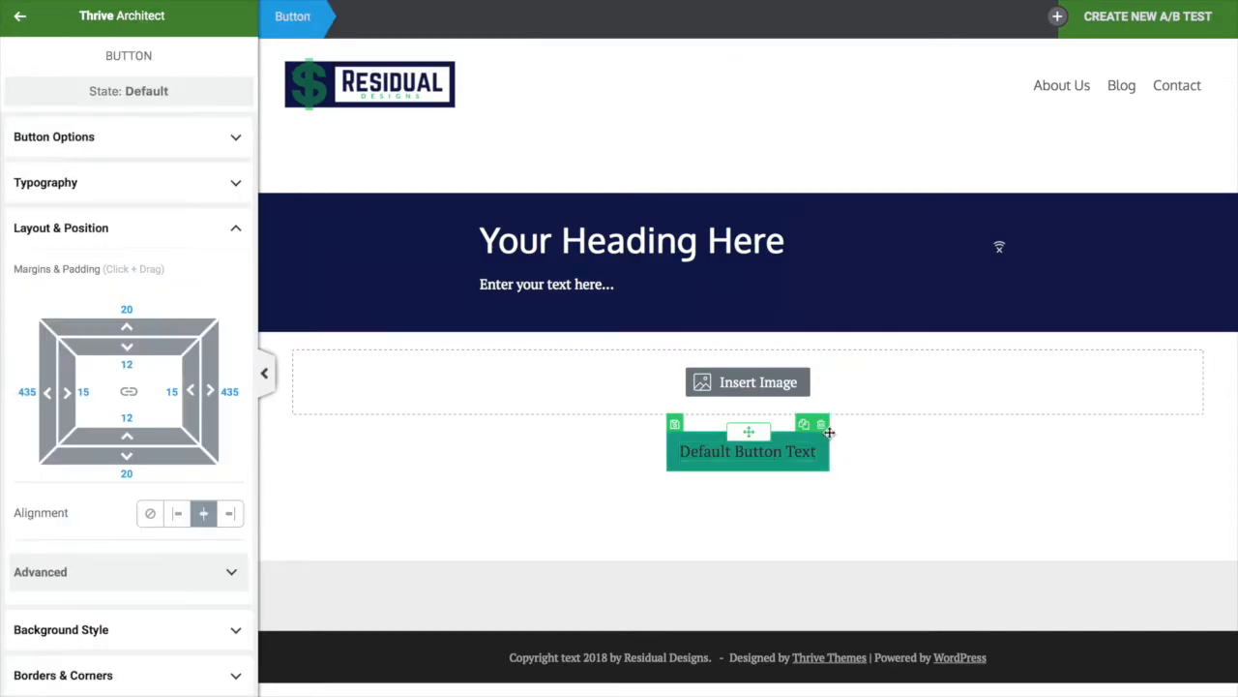
click(821, 426)
Move the image block into the navy hero above the paragraph
click(774, 395)
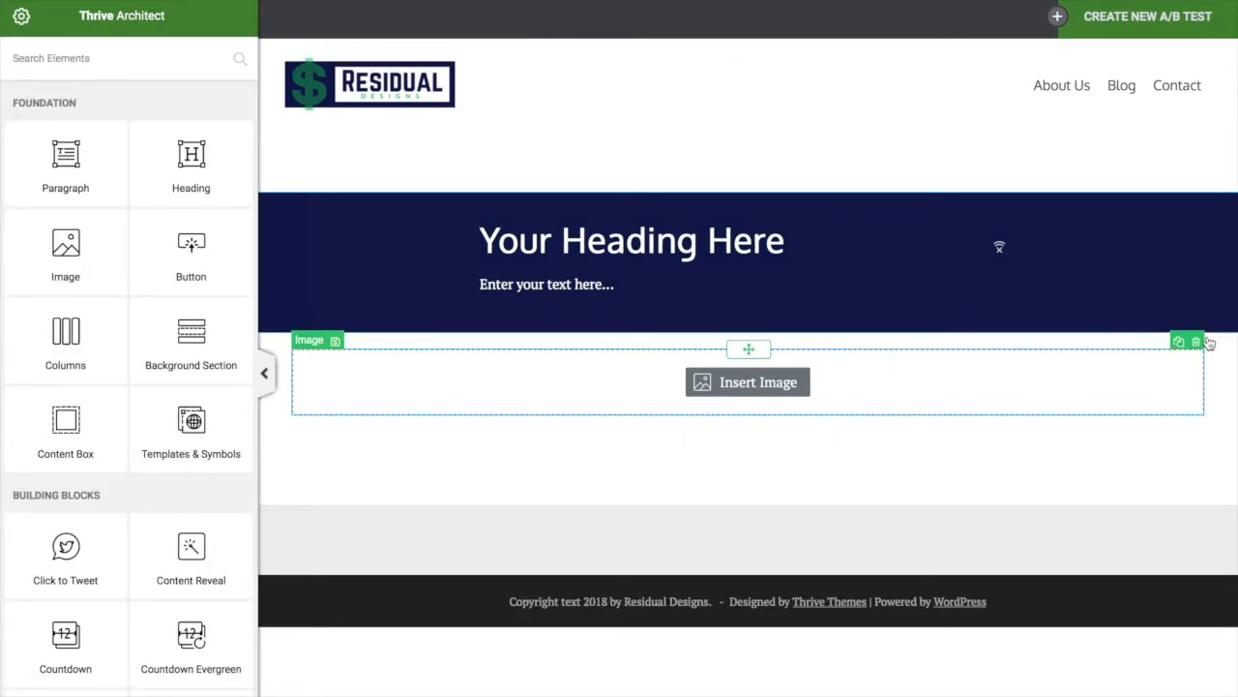
click(1190, 43)
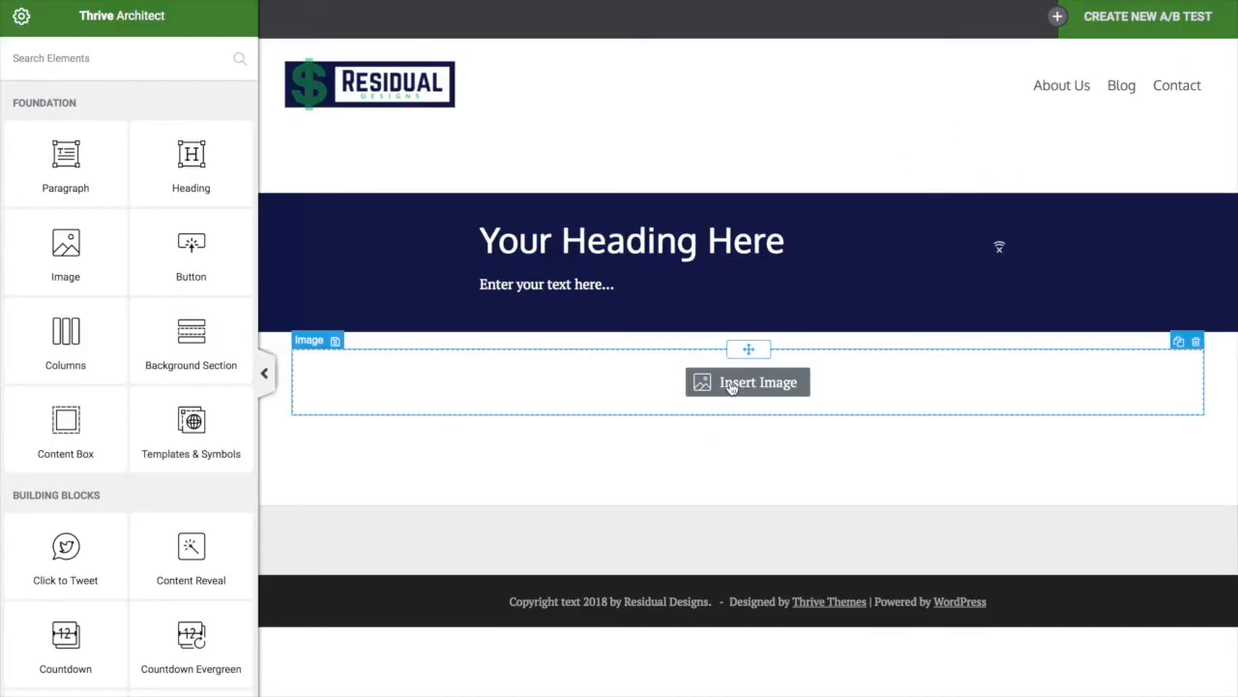
drag(742, 343, 633, 278)
click(692, 310)
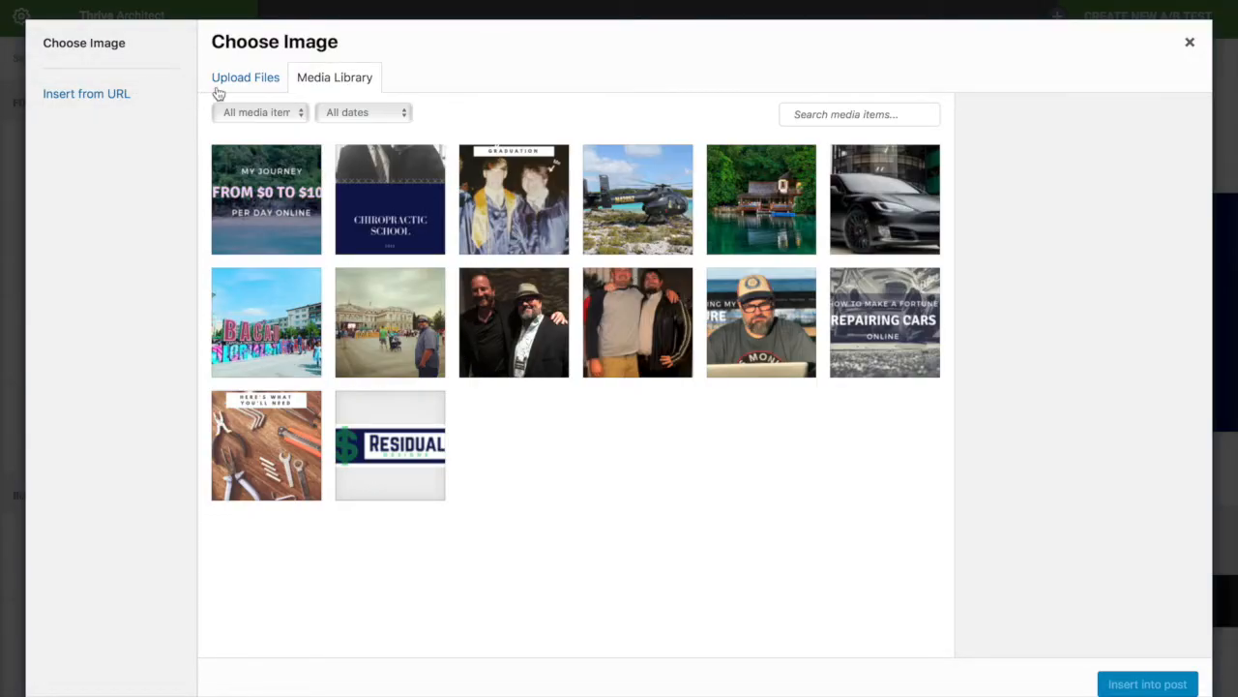
Upload the Chad.png portrait and insert it into the image block under the heading
click(245, 78)
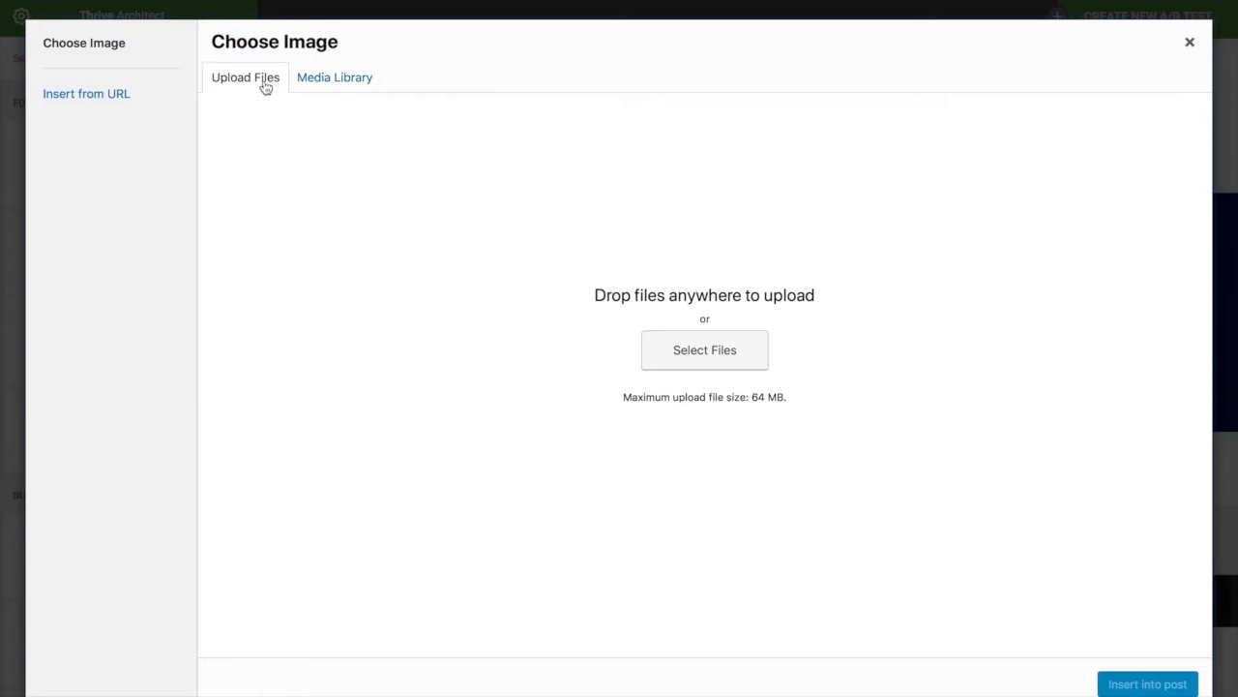
click(733, 352)
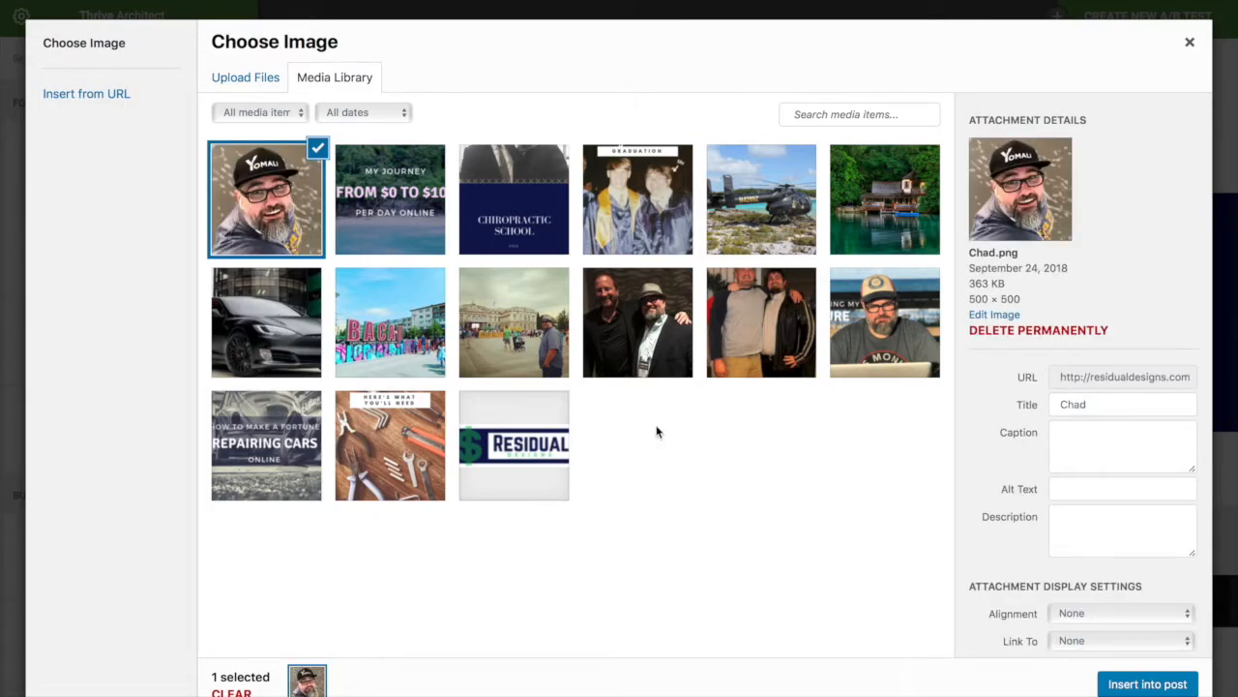
scroll(1115, 512, down, 1)
click(1156, 689)
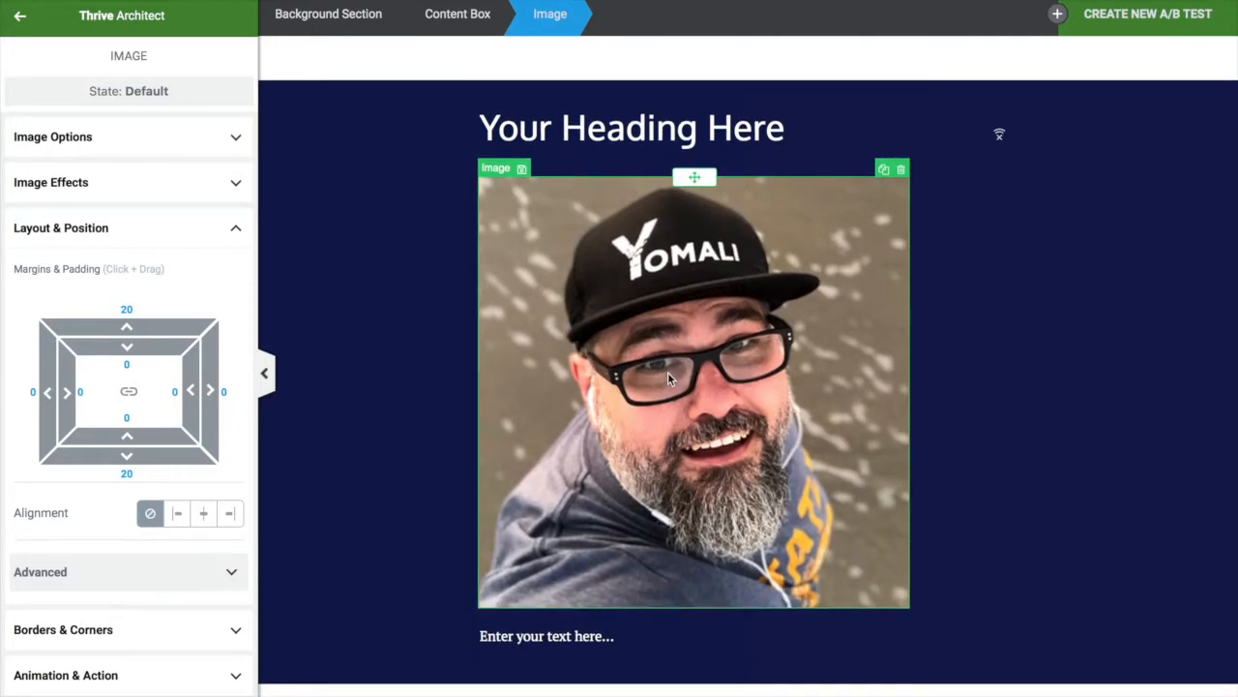
Shrink the Chad.png photo from 500 px down to 180 px
scroll(429, 326, down, 1)
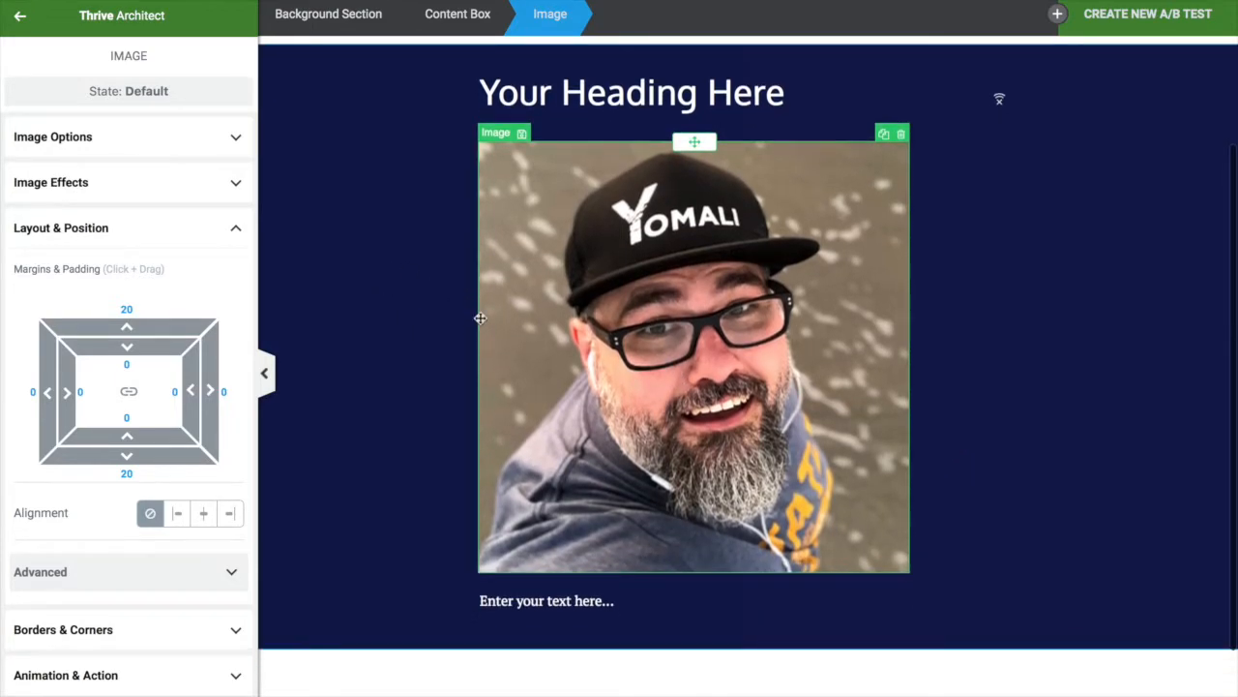
click(105, 151)
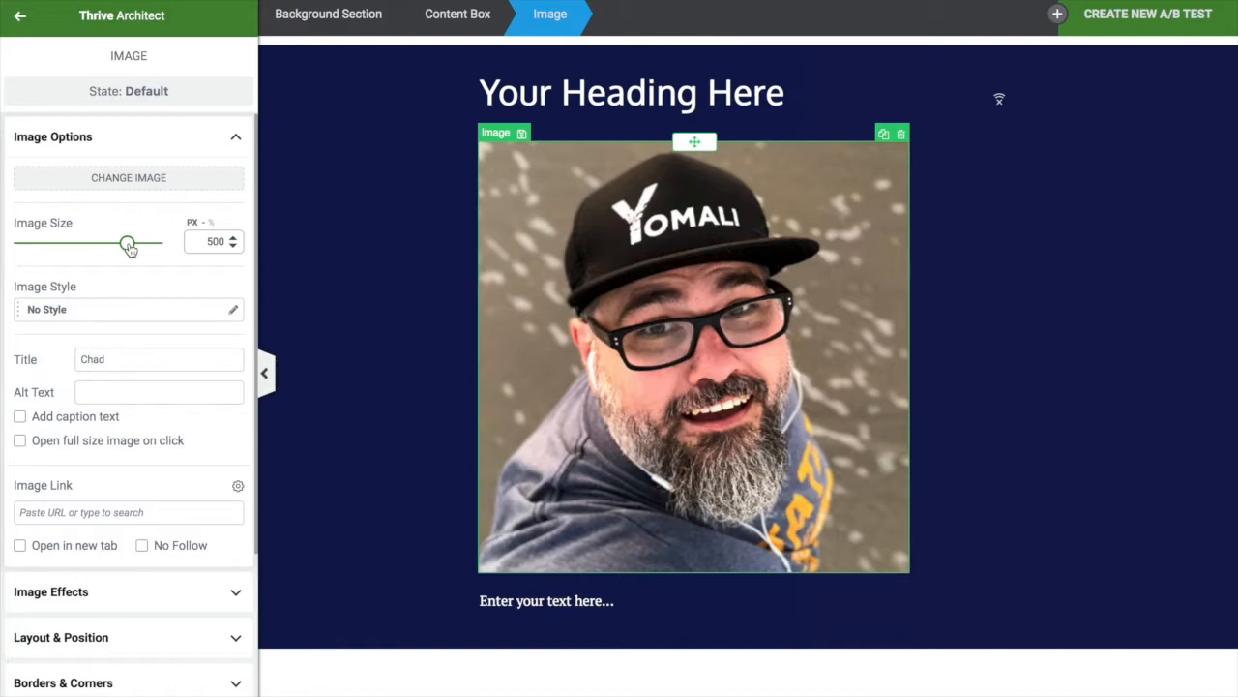
drag(129, 248, 55, 243)
click(232, 237)
click(232, 237)
click(232, 237)
click(232, 237)
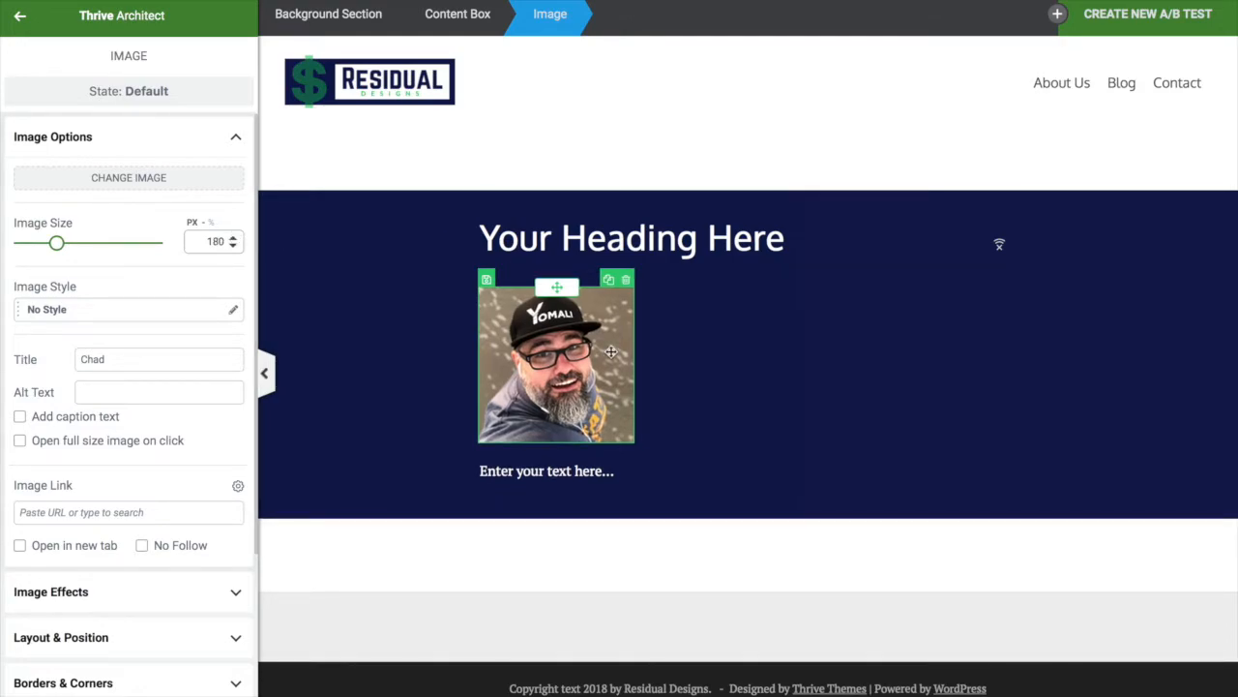
scroll(146, 432, down, 3)
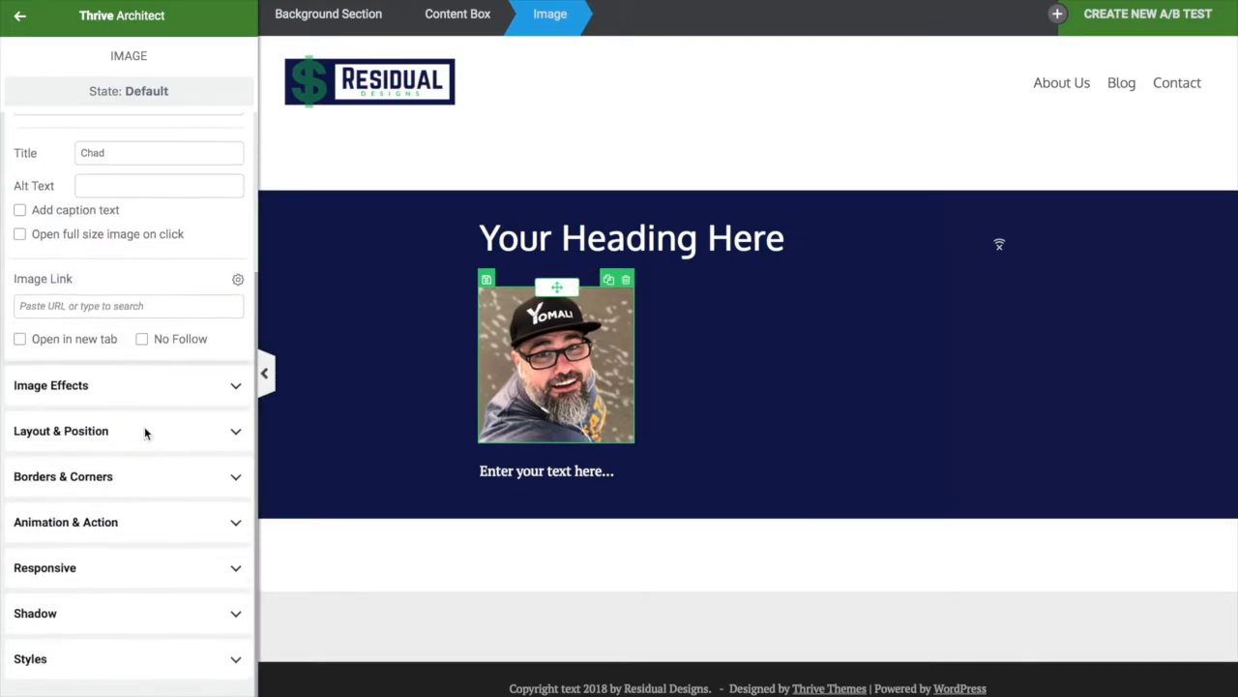
Raise the photo's corner radius until it becomes a circle
click(101, 499)
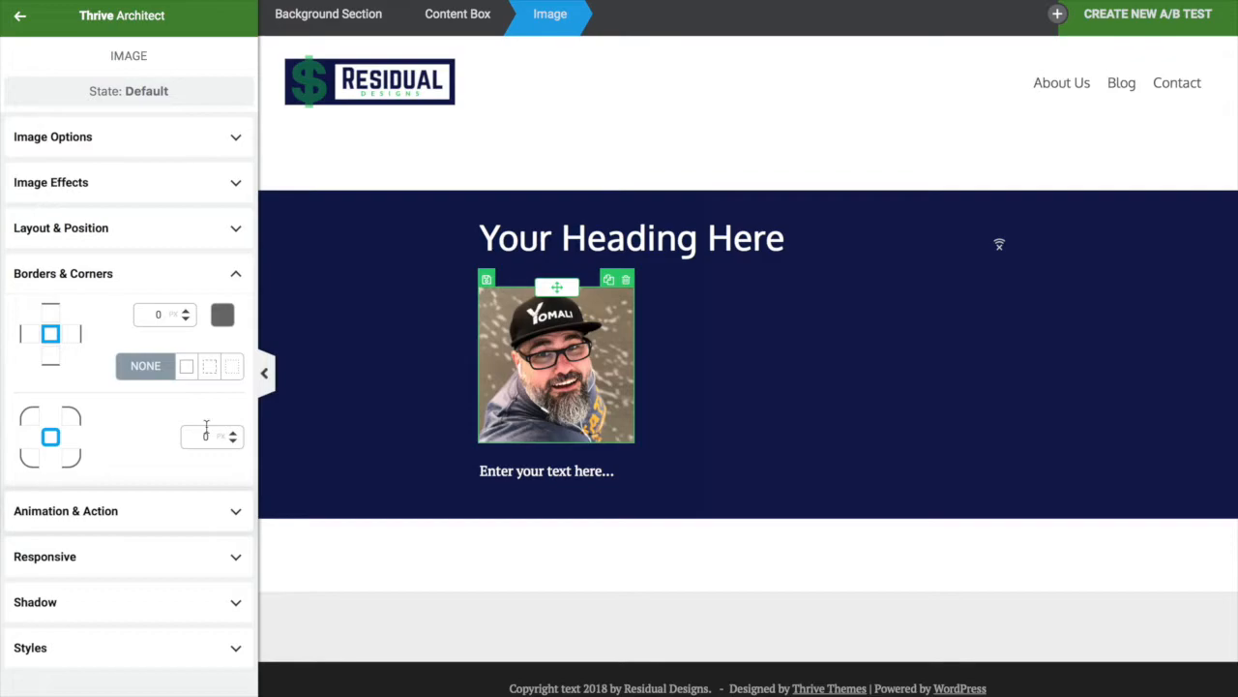
drag(235, 436, 234, 396)
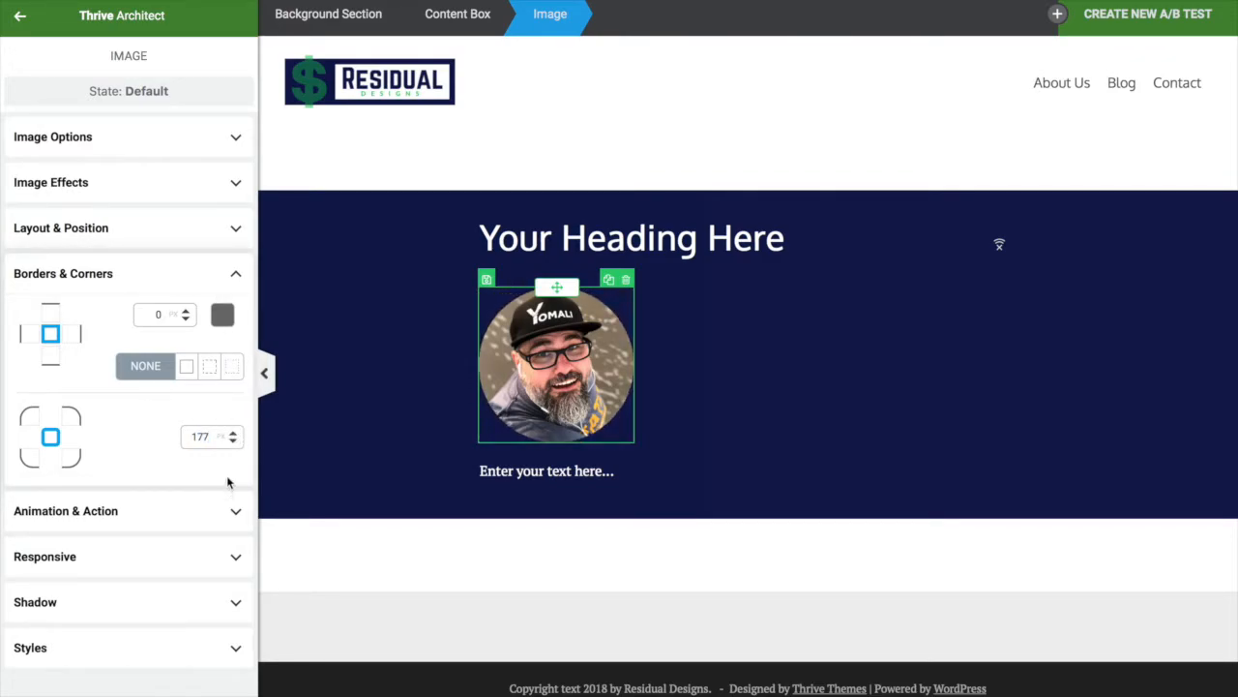
drag(235, 437, 210, 266)
drag(202, 327, 233, 278)
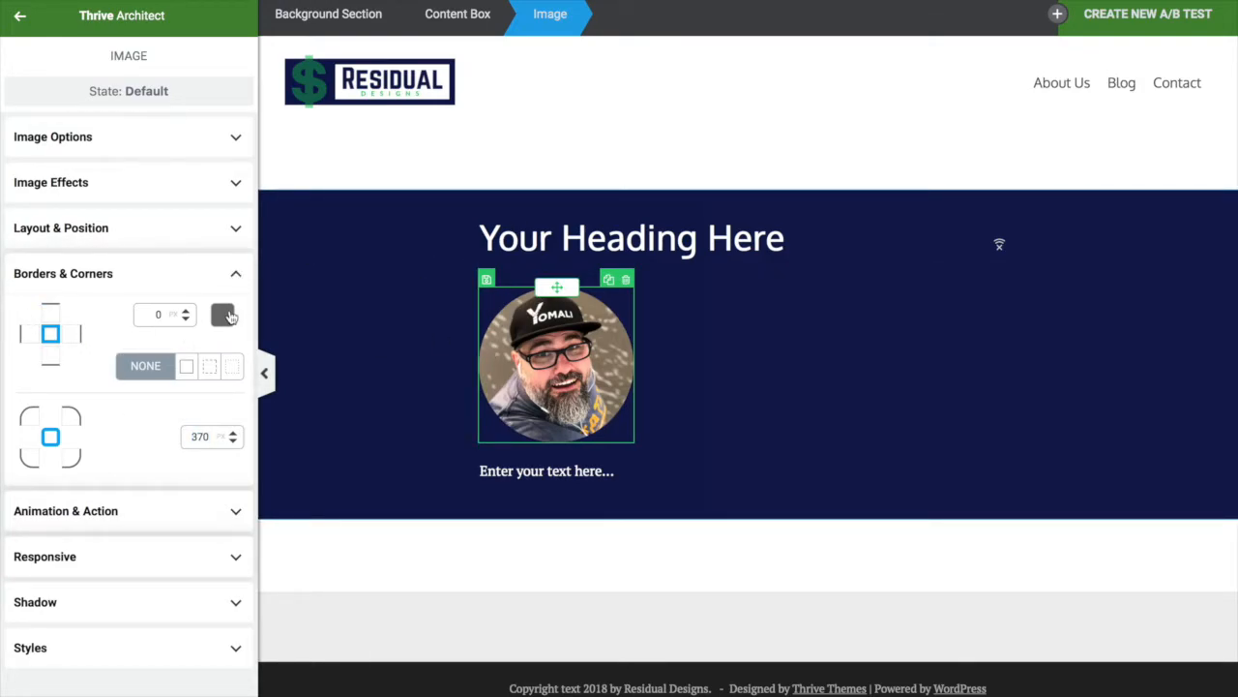
Give the photo a 3 px solid white border and centre it horizontally
click(225, 315)
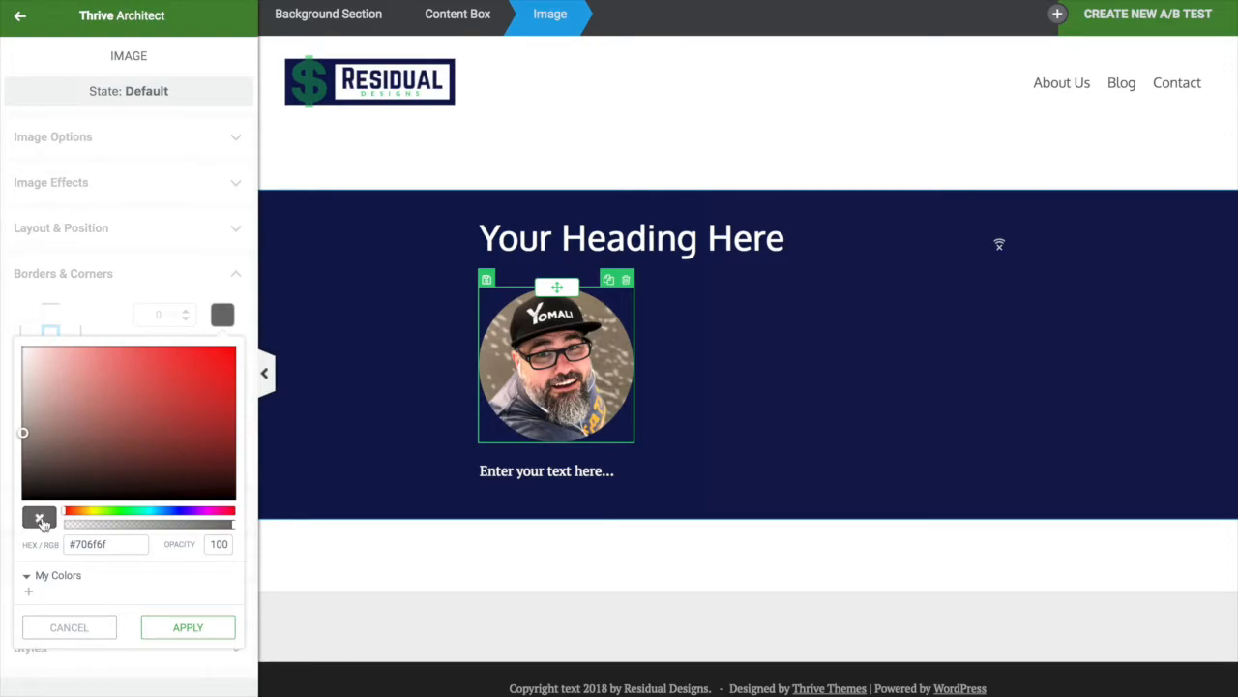
click(87, 543)
text(ffffff)
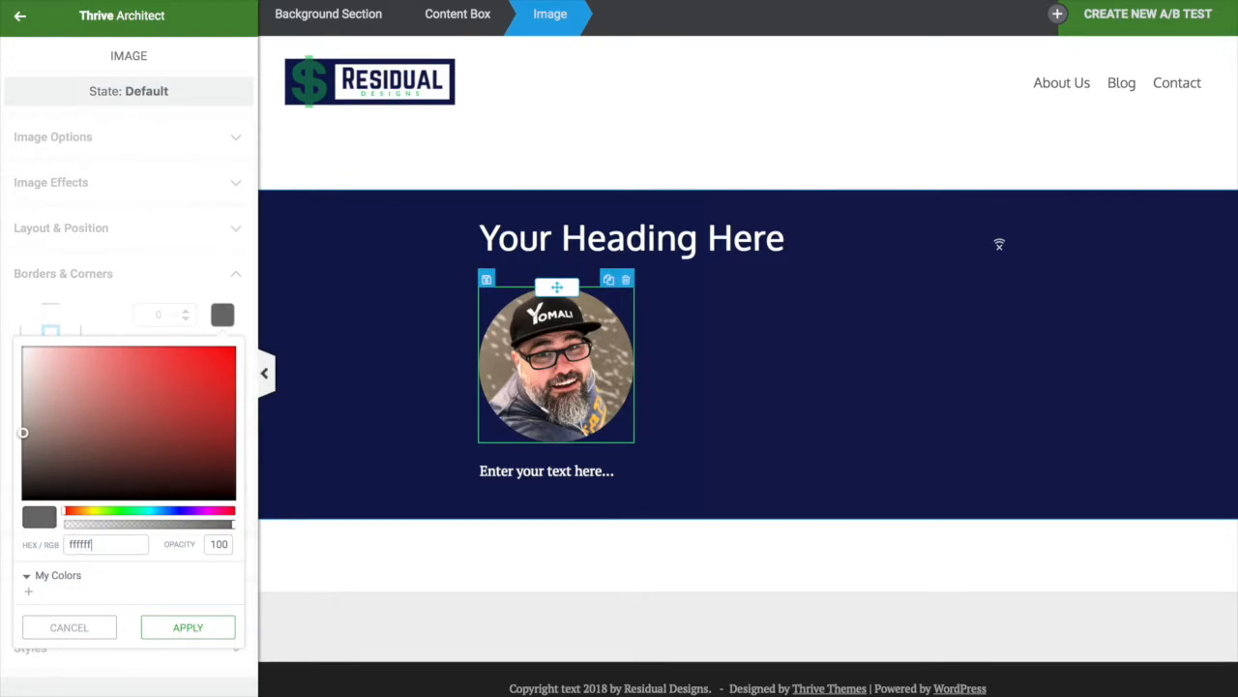
key(Return)
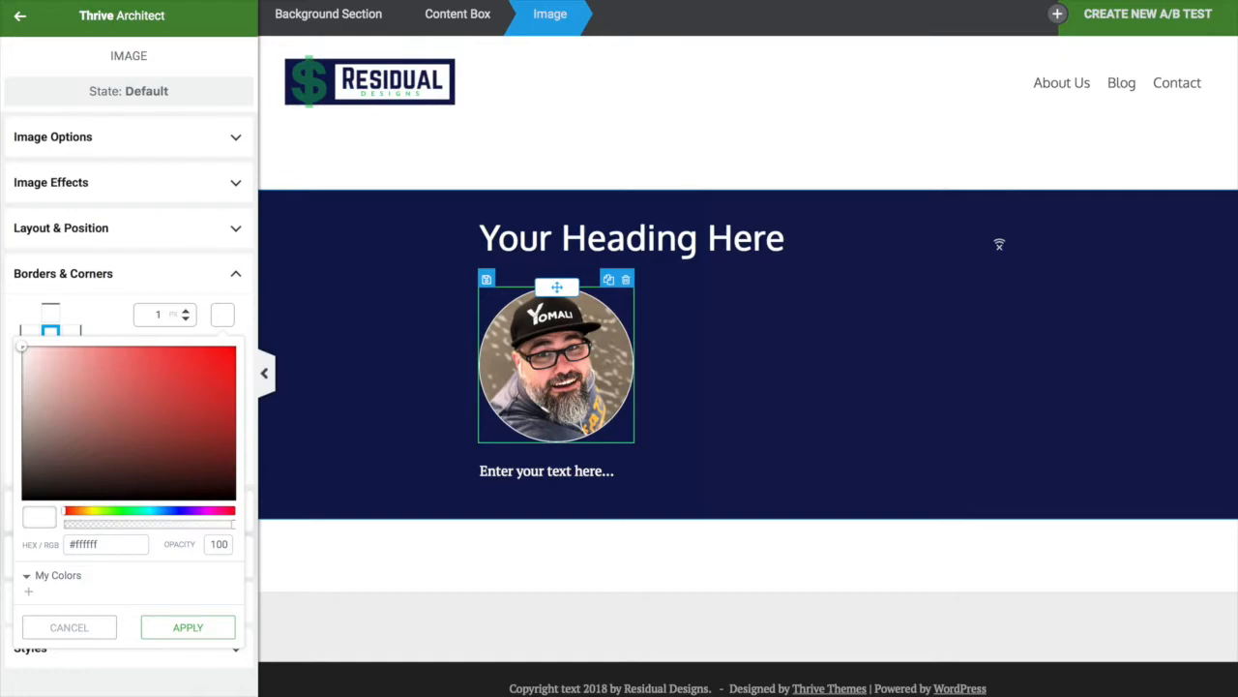
click(185, 310)
click(185, 309)
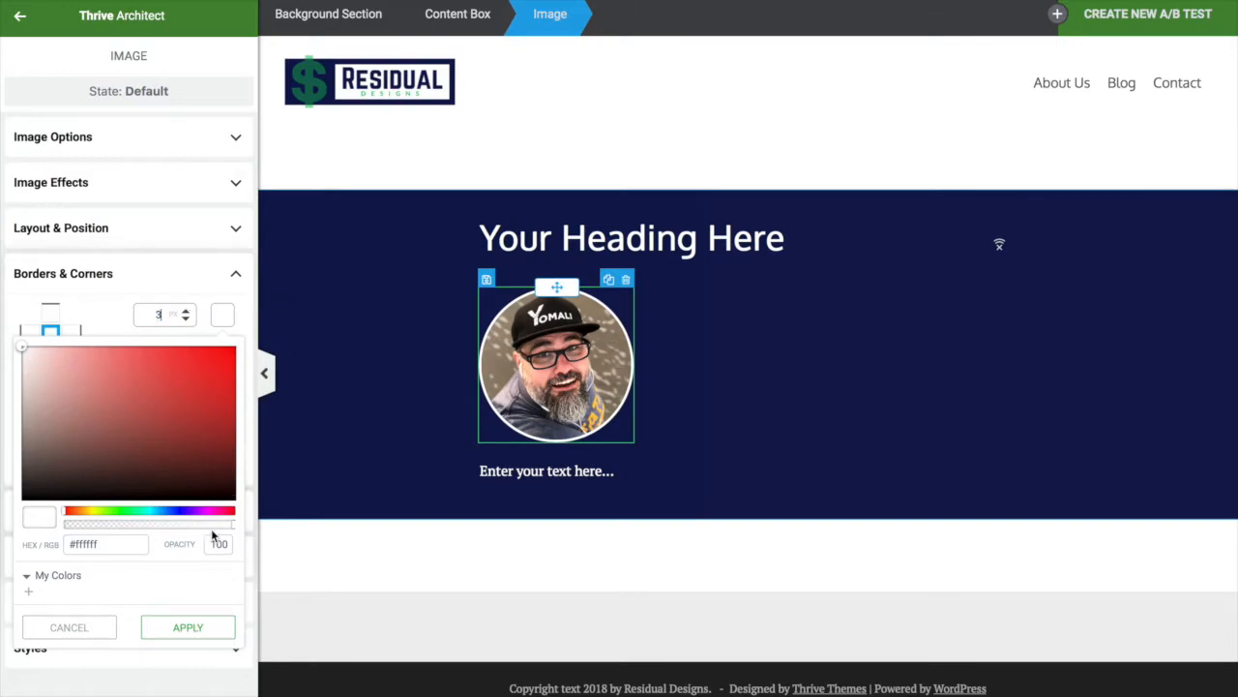
click(162, 627)
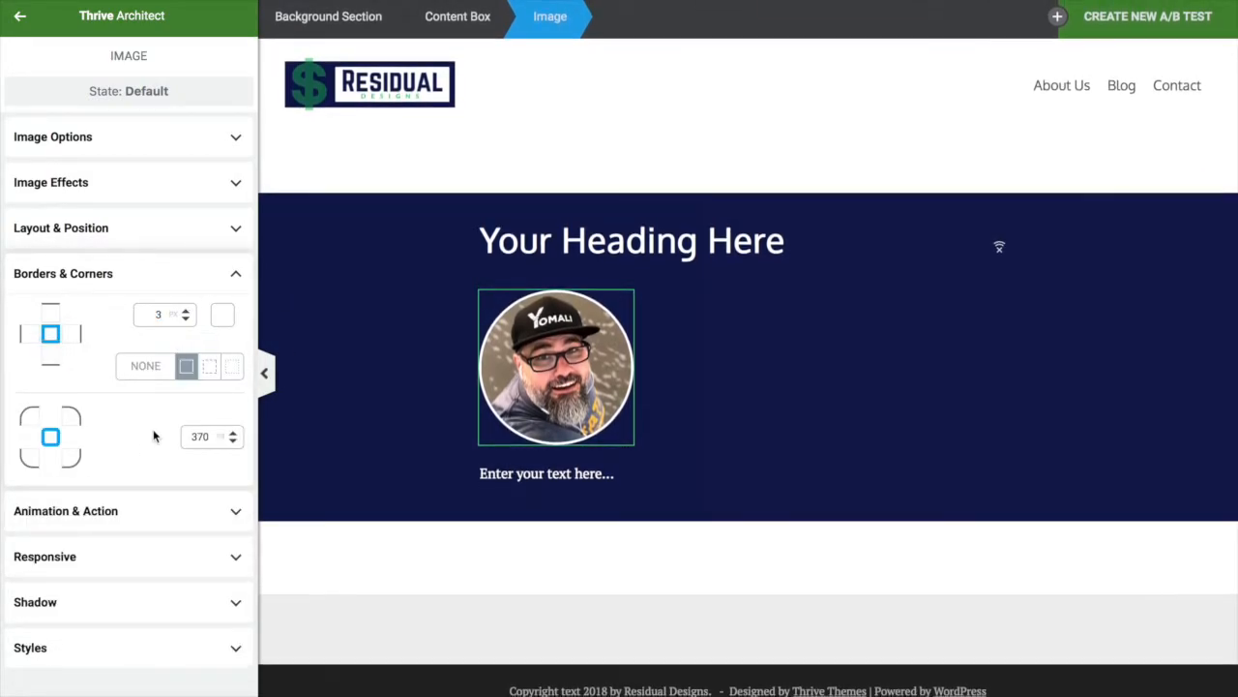
click(160, 227)
click(204, 519)
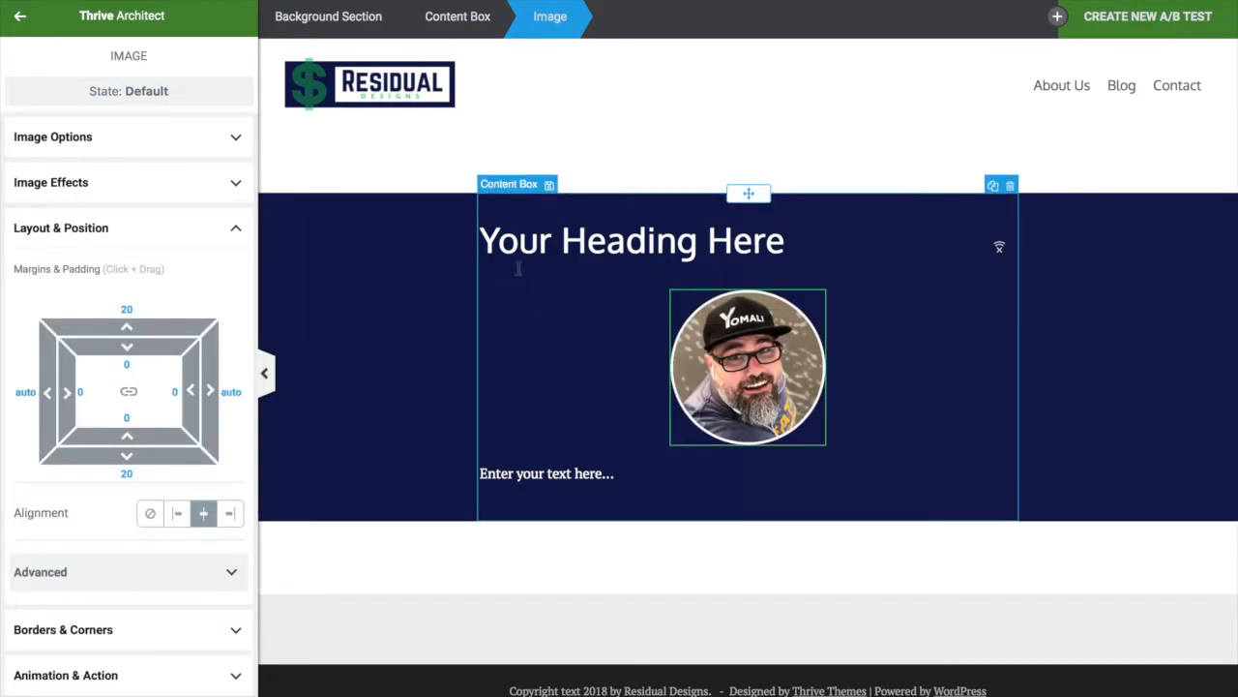
Duplicate the placeholder paragraph, move the copy under the heading, and add a button below the lower paragraph
click(556, 481)
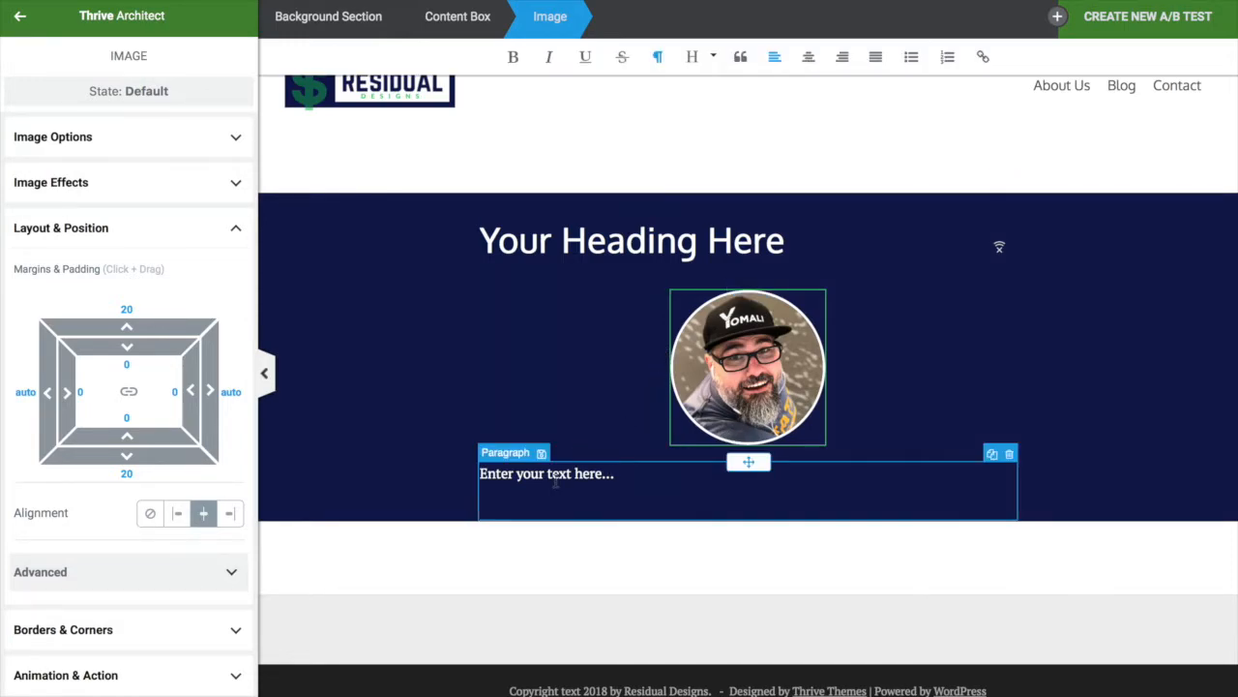
click(994, 456)
drag(749, 461, 707, 290)
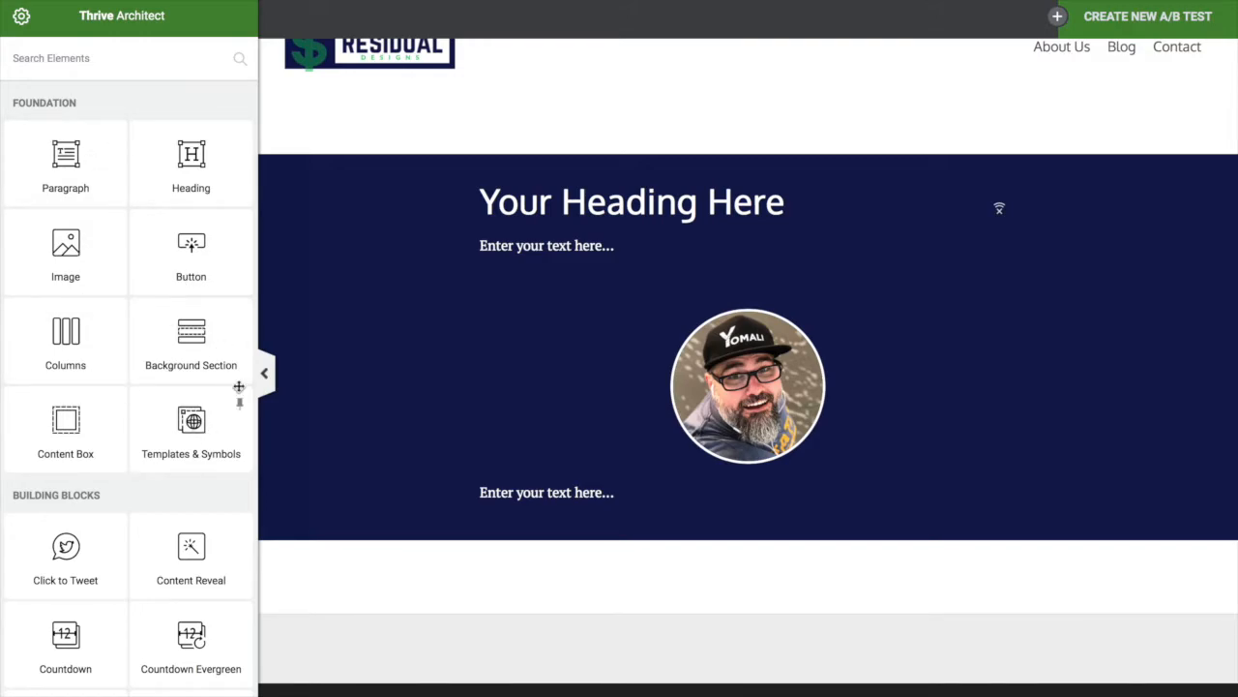
drag(201, 251, 687, 533)
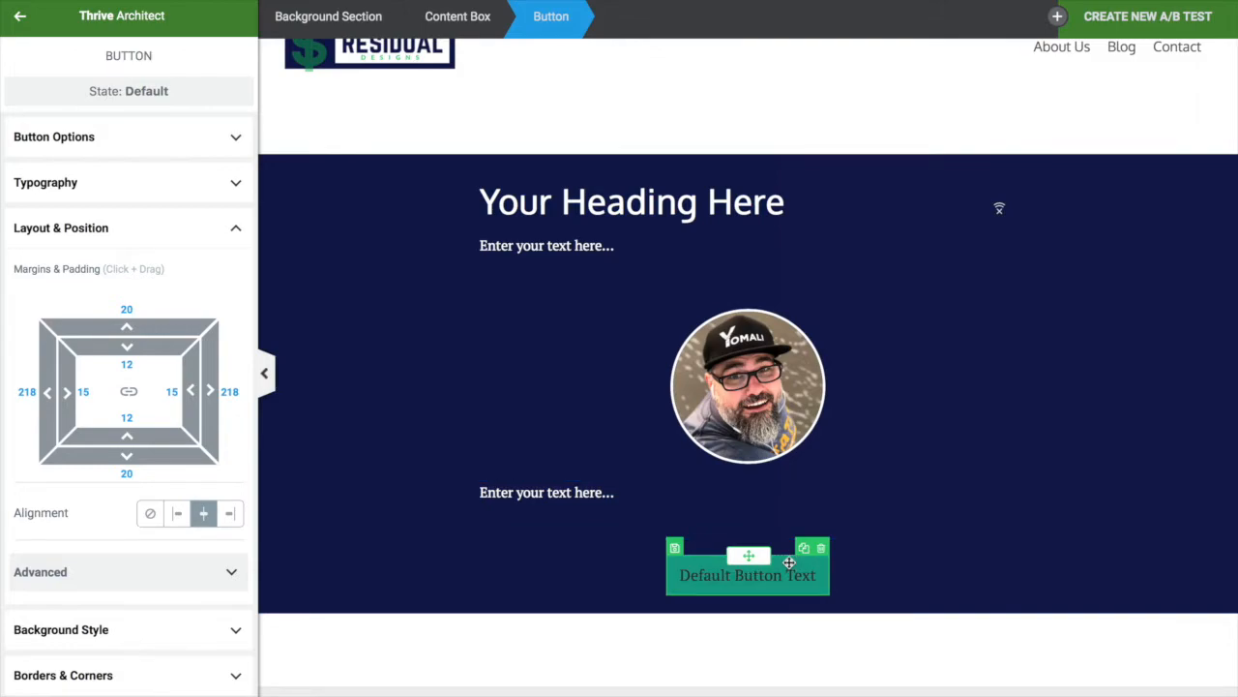
scroll(857, 242, up, 1)
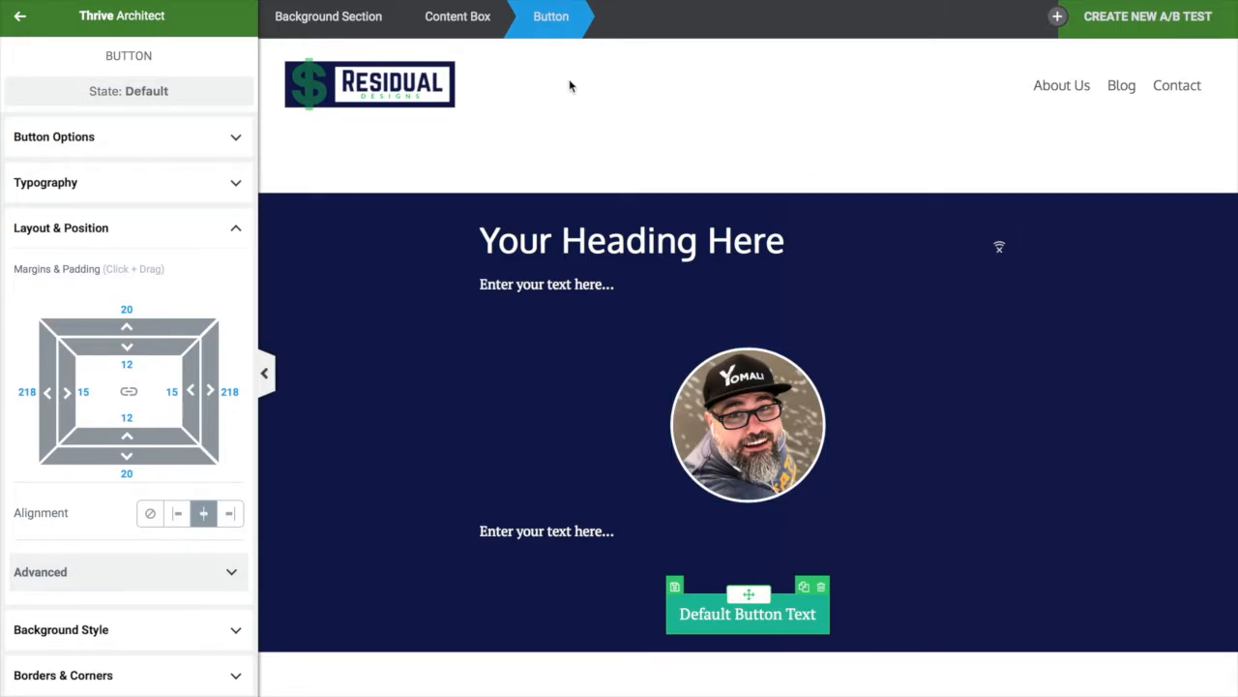
Set the navy hero section's top margin to -60
click(414, 217)
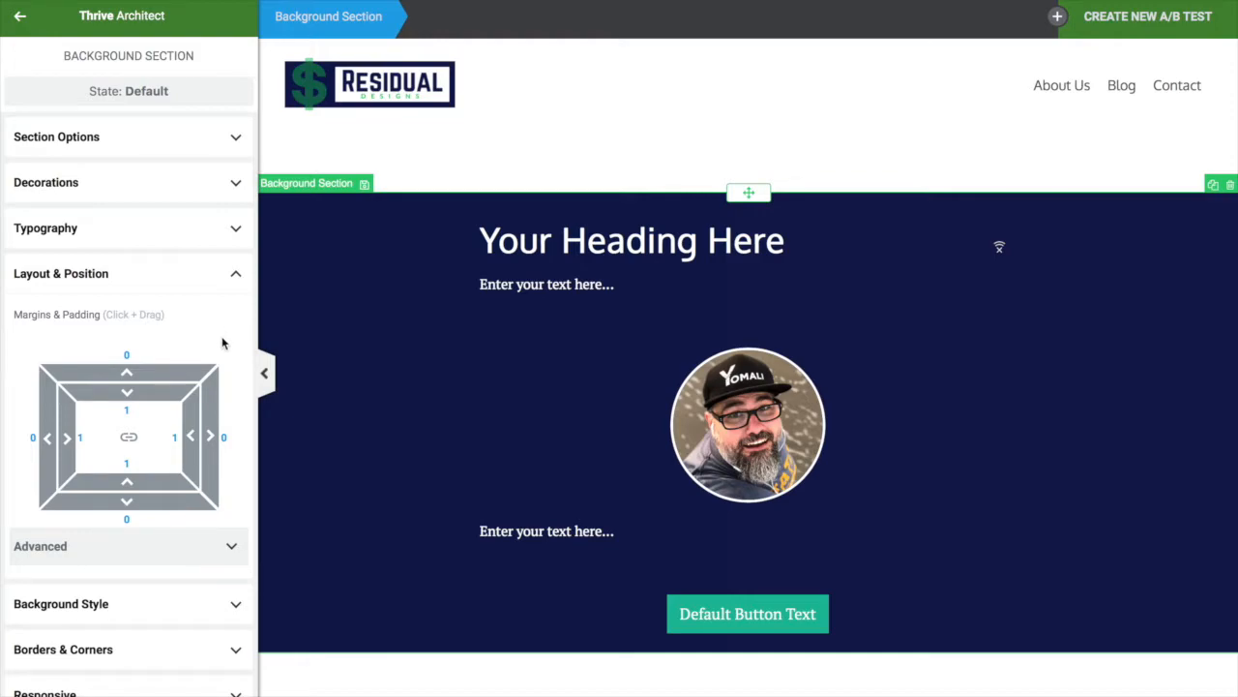
drag(165, 373, 147, 481)
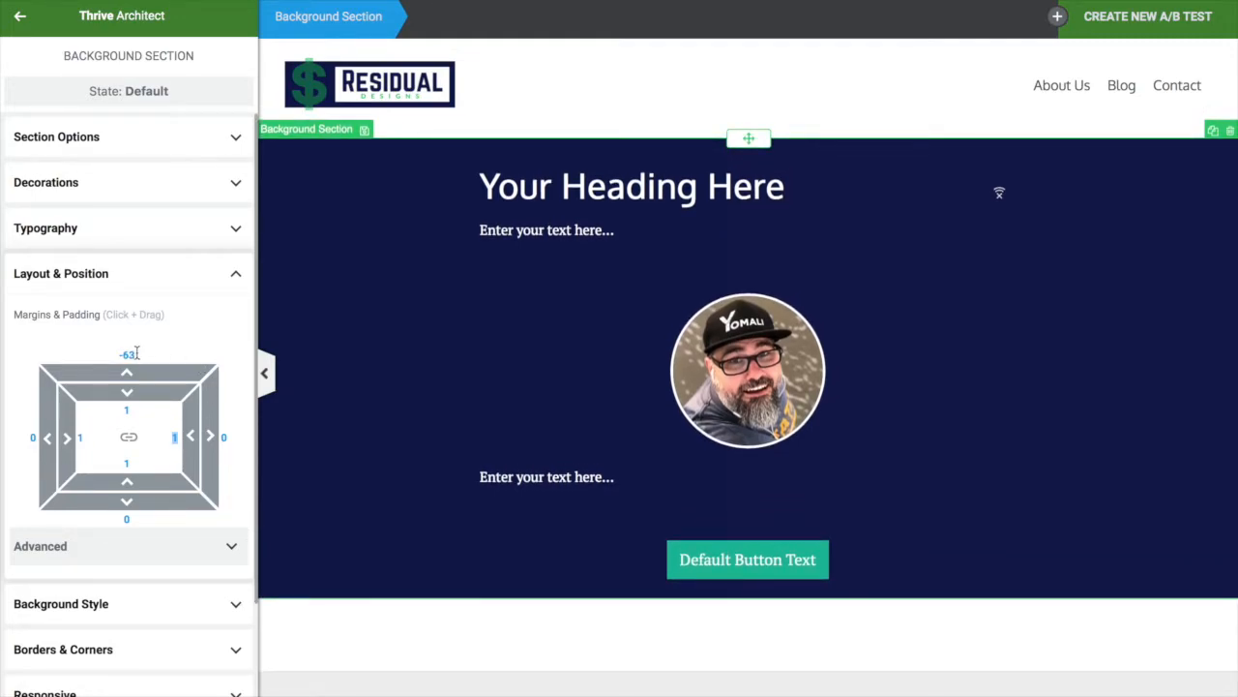
key(BackSpace)
text(0)
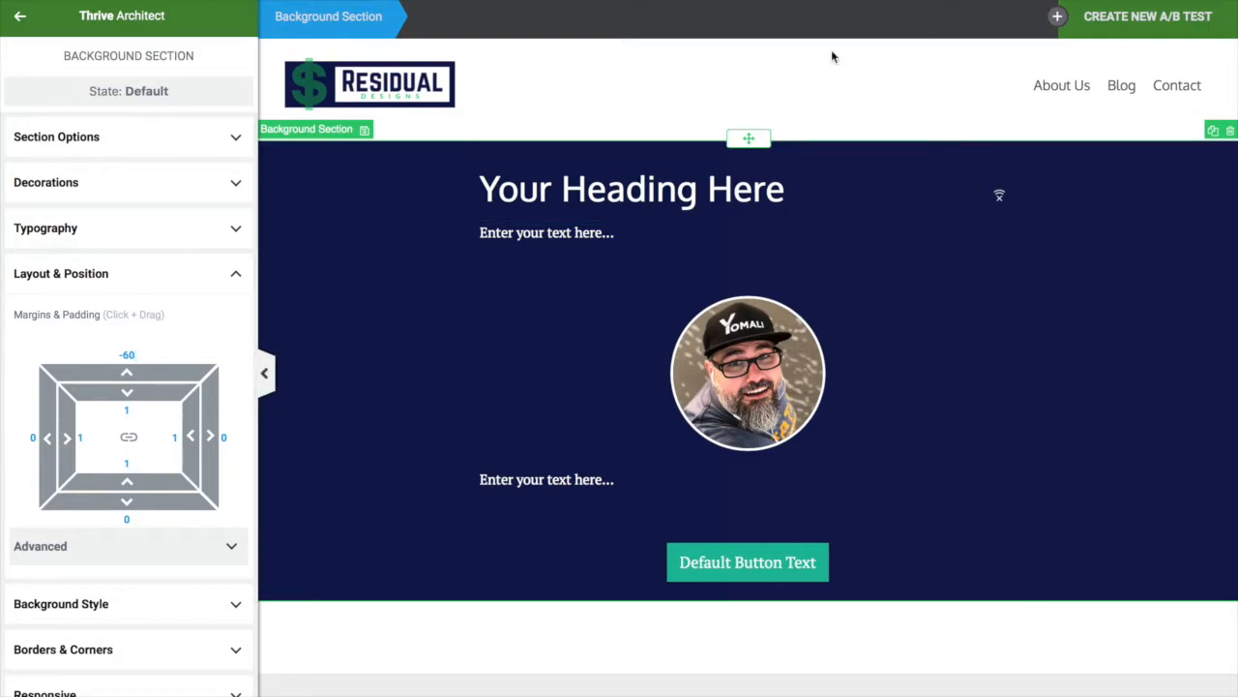
Check the raised hero section, reselect it, and return to the elements list
scroll(843, 536, down, 2)
scroll(843, 536, up, 2)
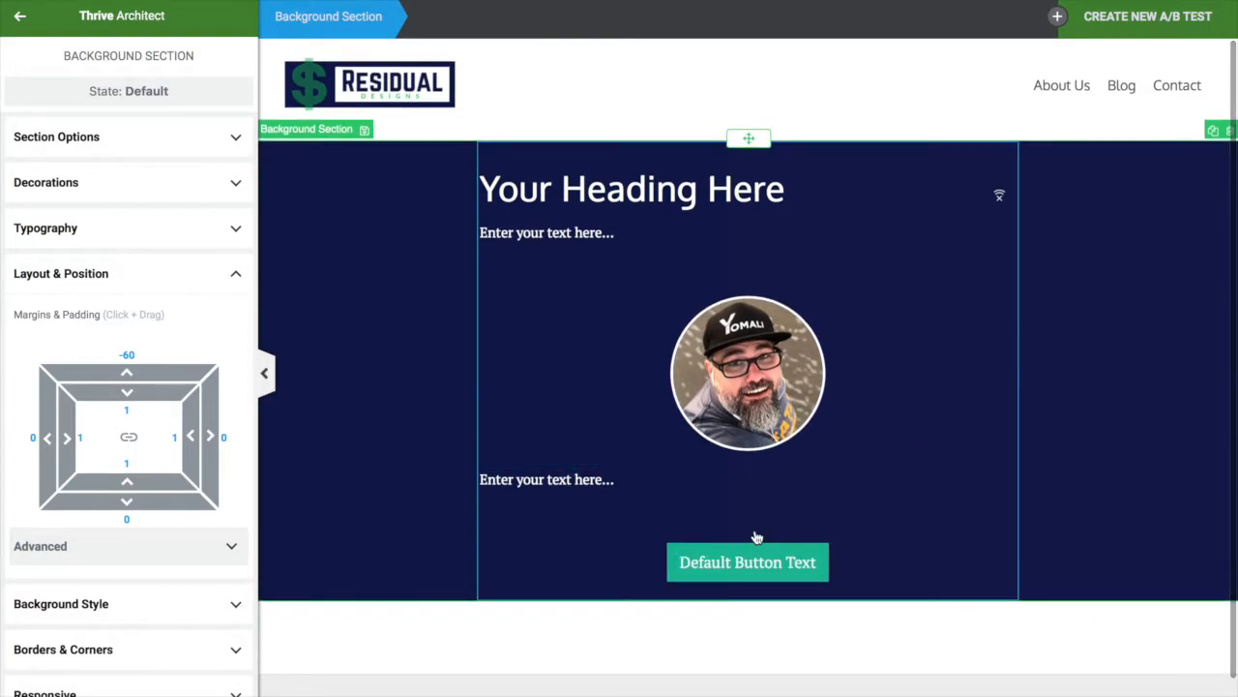
scroll(754, 533, down, 2)
scroll(757, 538, up, 2)
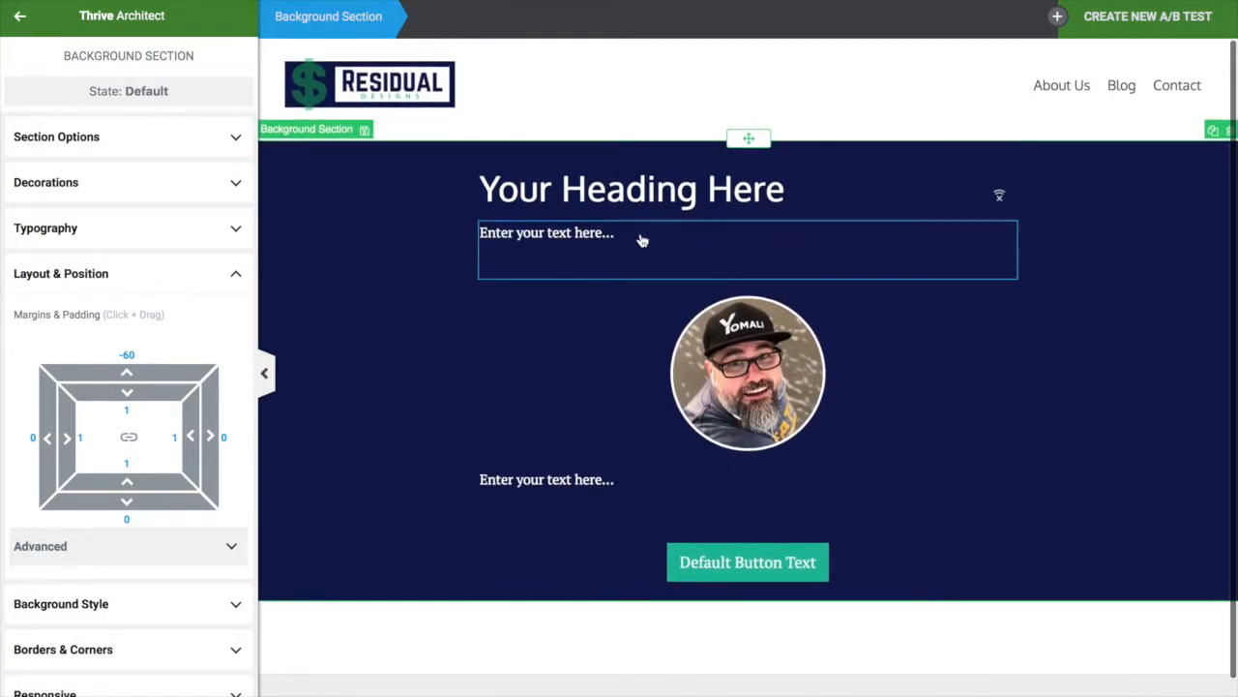
scroll(767, 667, down, 2)
scroll(765, 667, up, 2)
scroll(765, 666, down, 2)
scroll(765, 666, up, 2)
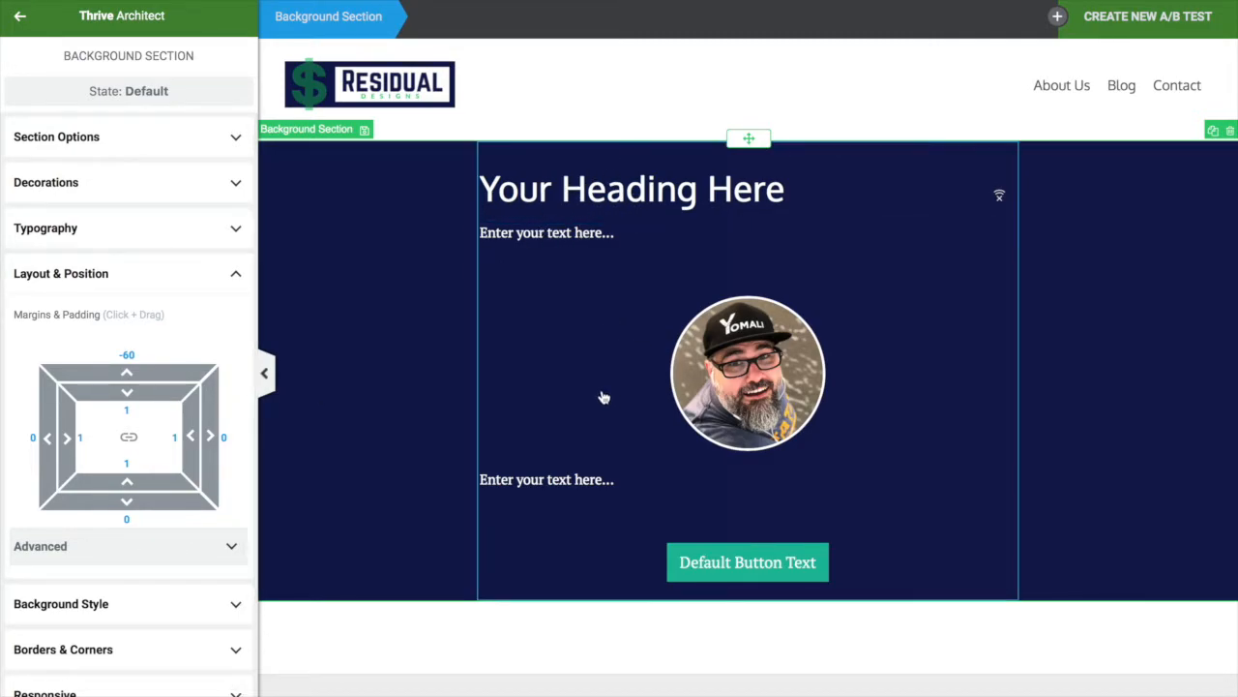
click(589, 193)
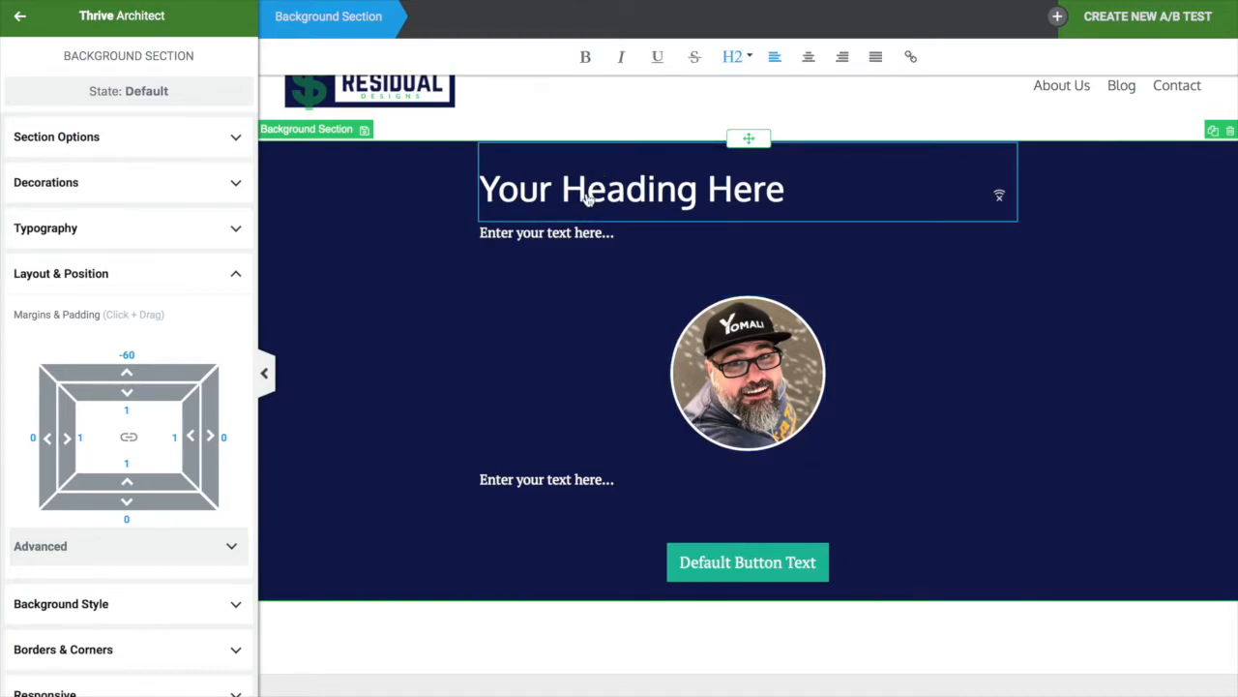
click(1205, 341)
scroll(514, 550, down, 1)
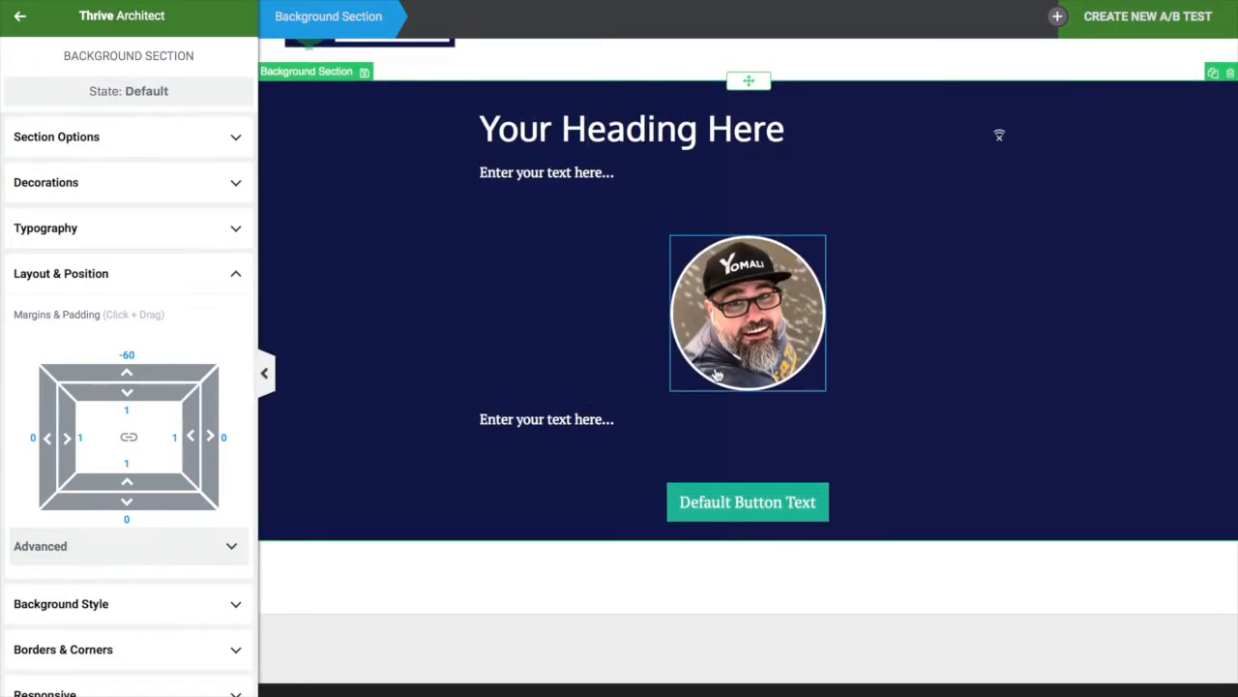
scroll(874, 490, up, 1)
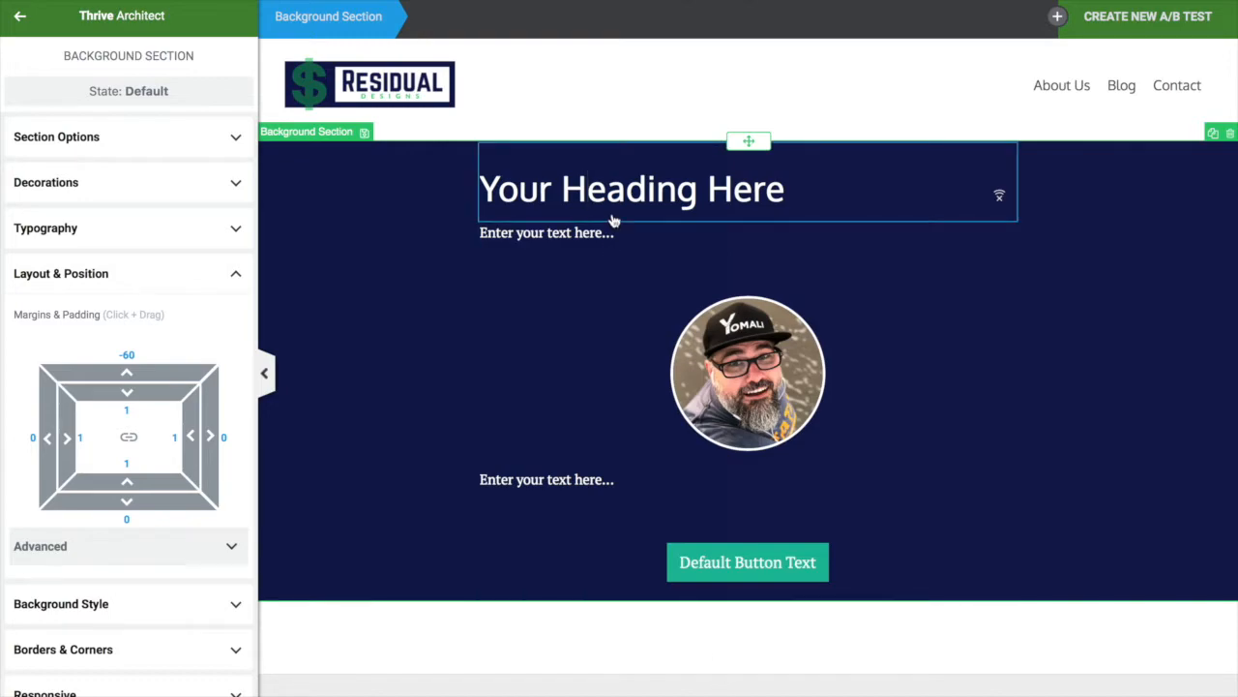
click(19, 31)
Add a new section below the hero and make it stretch to full screen width
scroll(443, 490, down, 1)
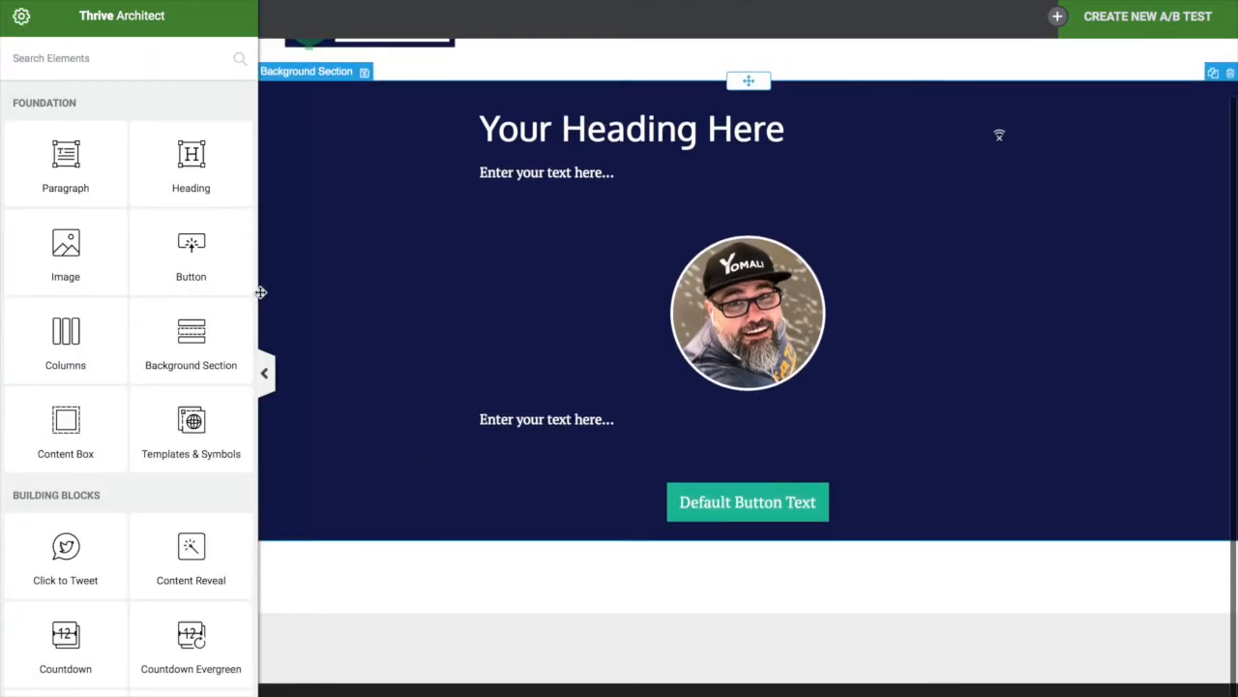
drag(177, 354, 495, 574)
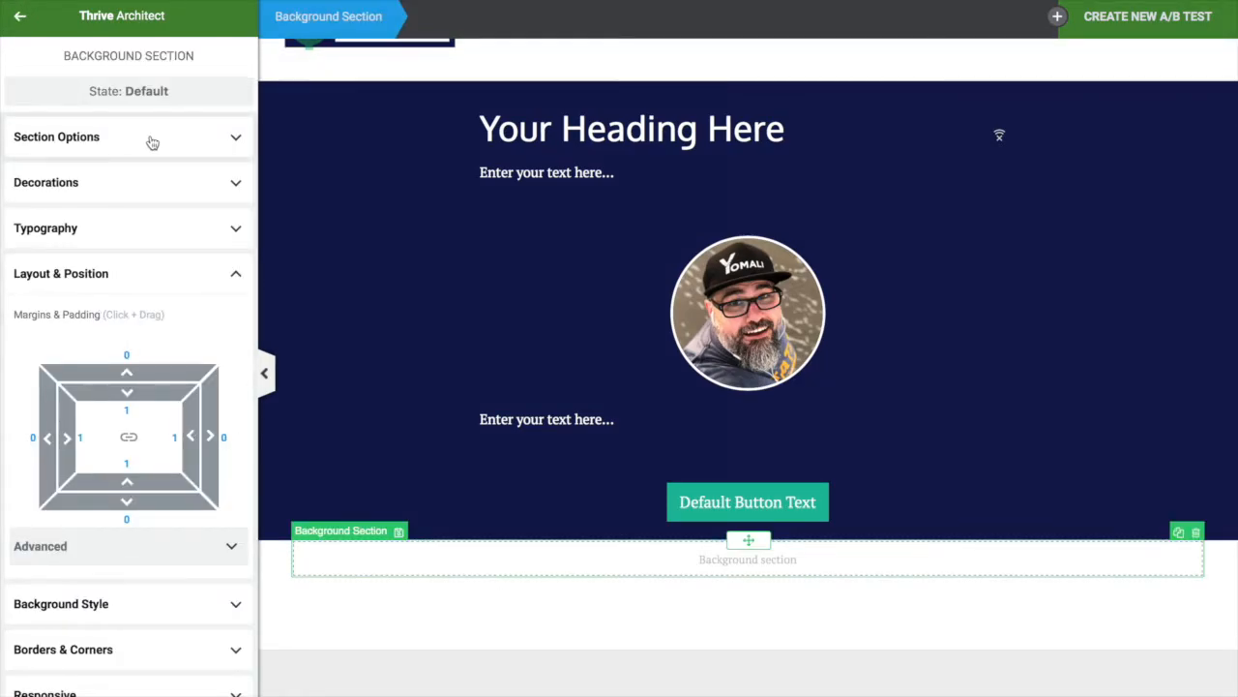
click(164, 145)
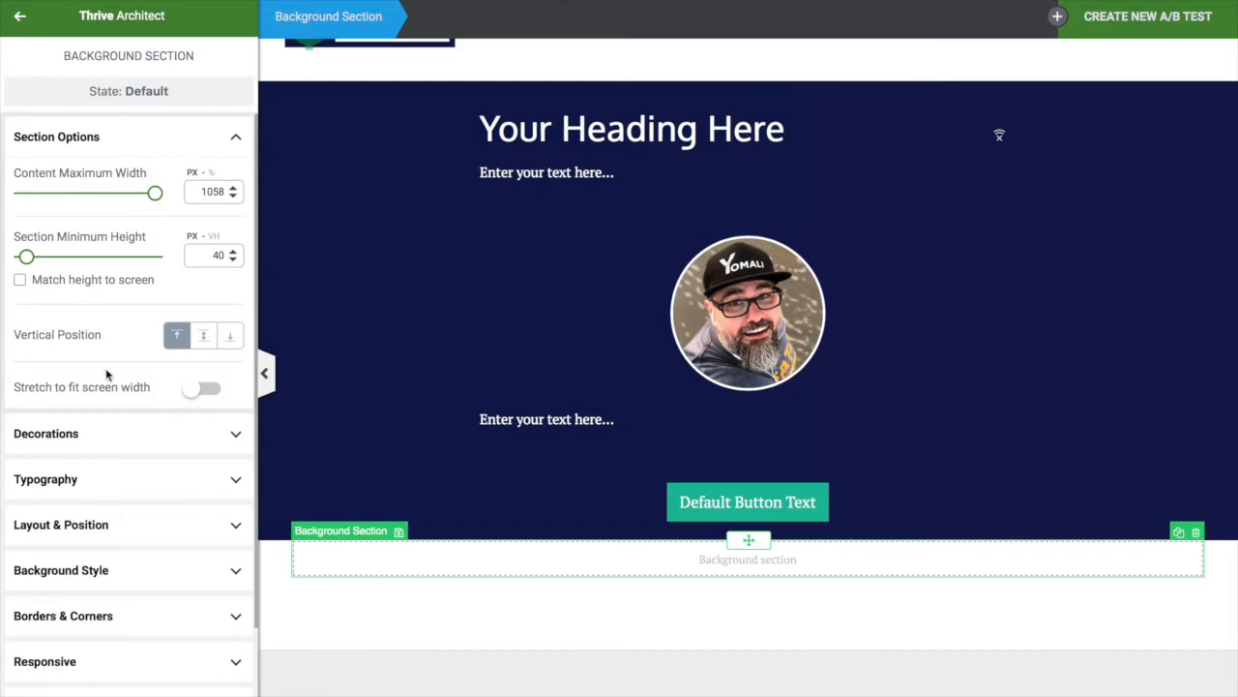
click(203, 388)
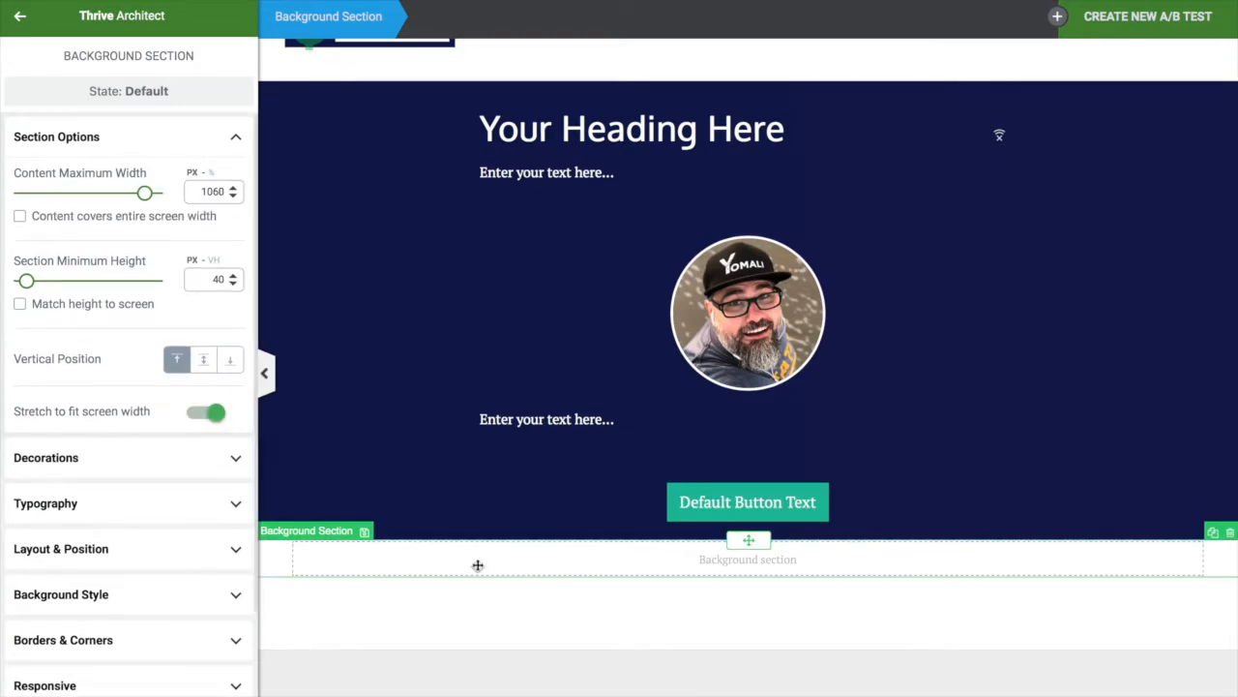
Drag a new Heading element into the section below the hero
scroll(478, 565, down, 1)
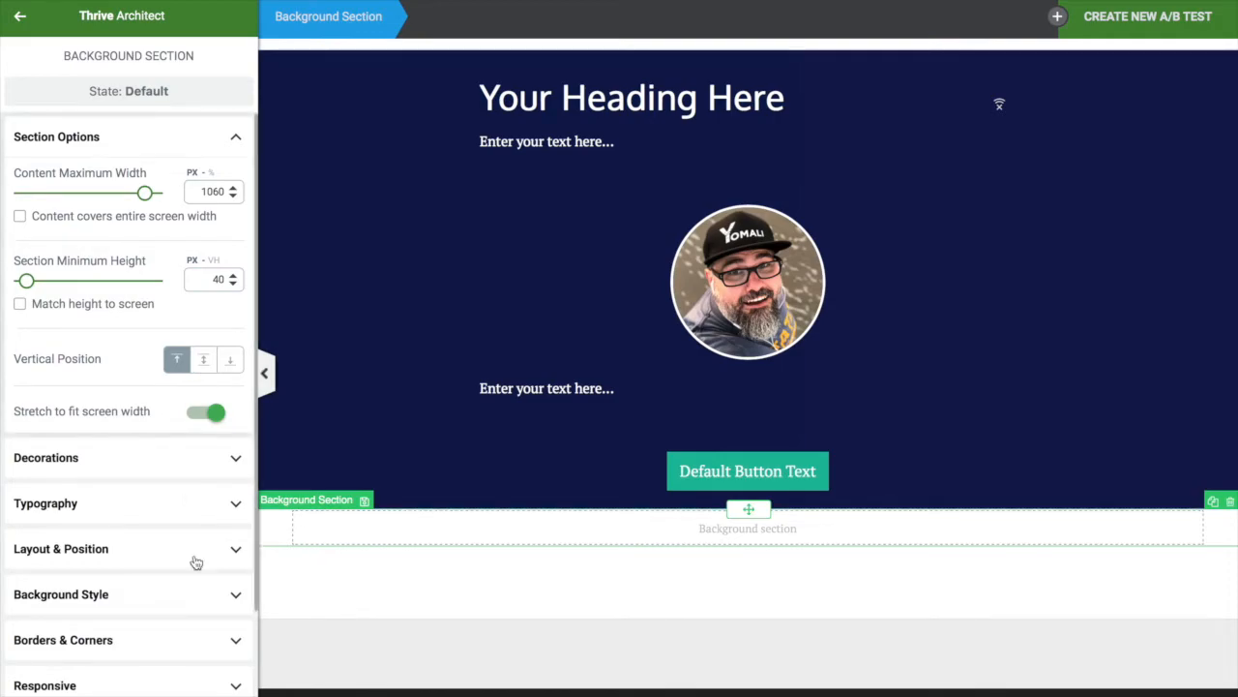
click(18, 19)
drag(198, 181, 553, 529)
Replace the heading placeholder with '- The Lastest From The Blog -' and centre it
click(524, 561)
double_click(526, 570)
key(BackSpace)
key(BackSpace)
key(BackSpace)
key(BackSpace)
key(BackSpace)
key(BackSpace)
key(BackSpace)
key(BackSpace)
key(BackSpace)
key(BackSpace)
key(BackSpace)
key(BackSpace)
key(BackSpace)
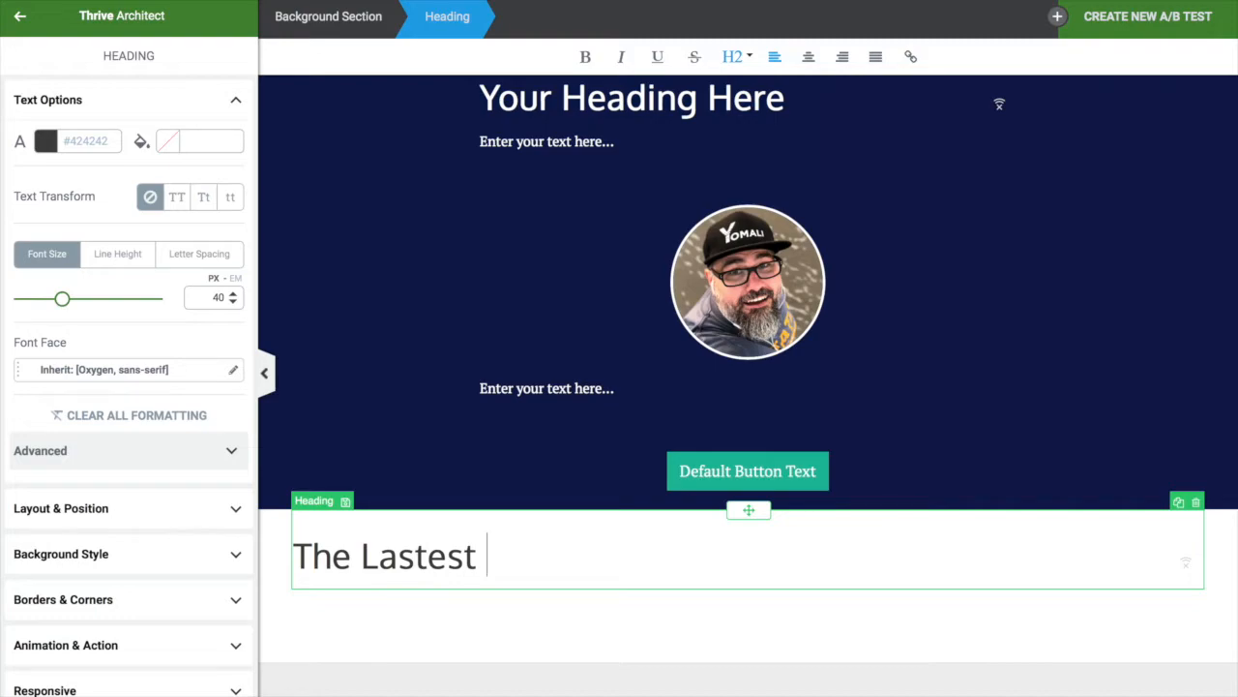
text(he )
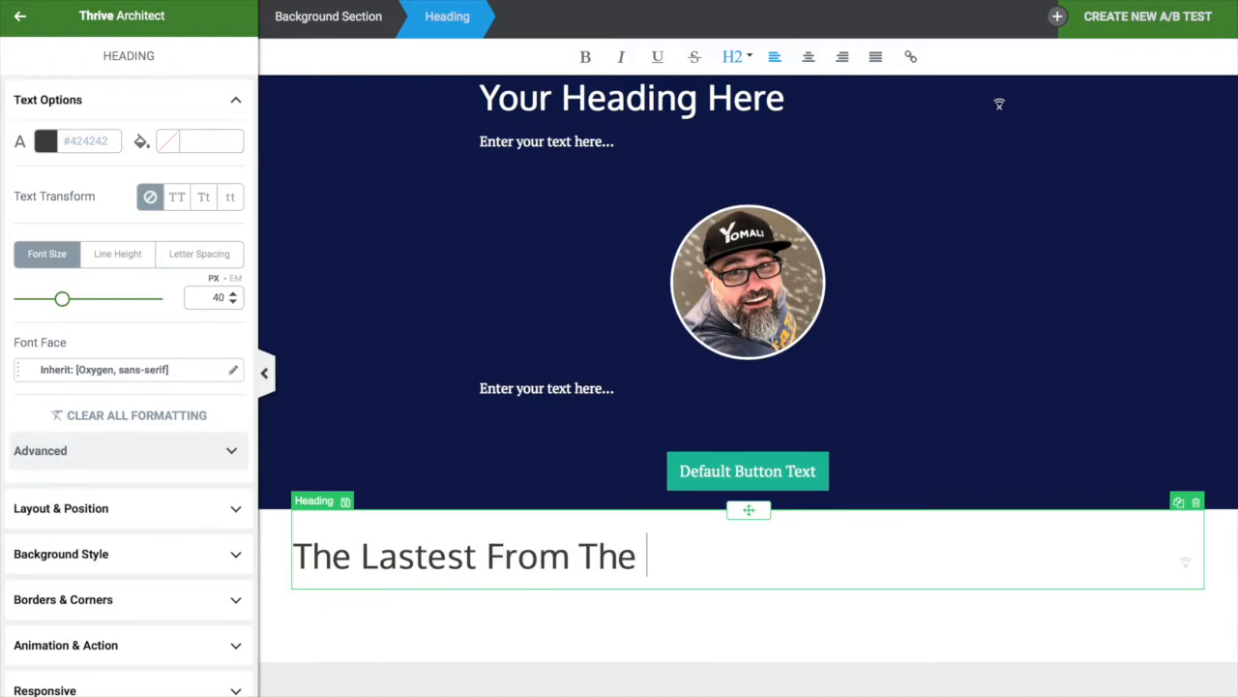
text(Blog )
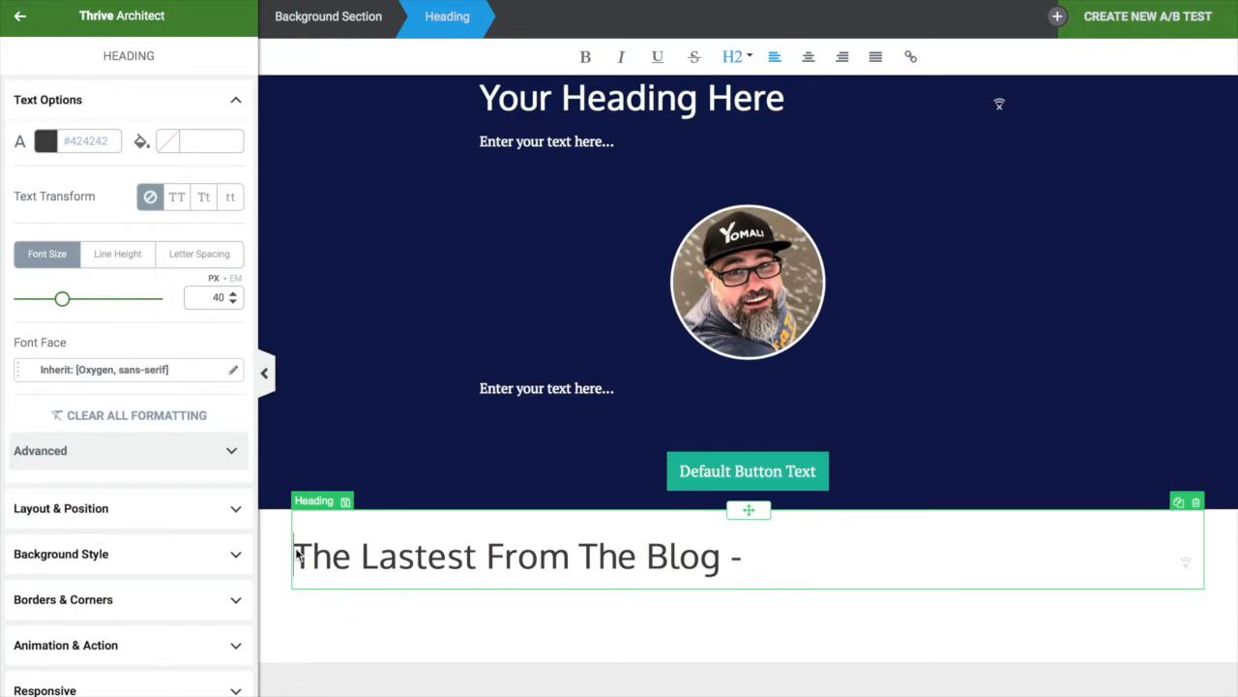
text( -)
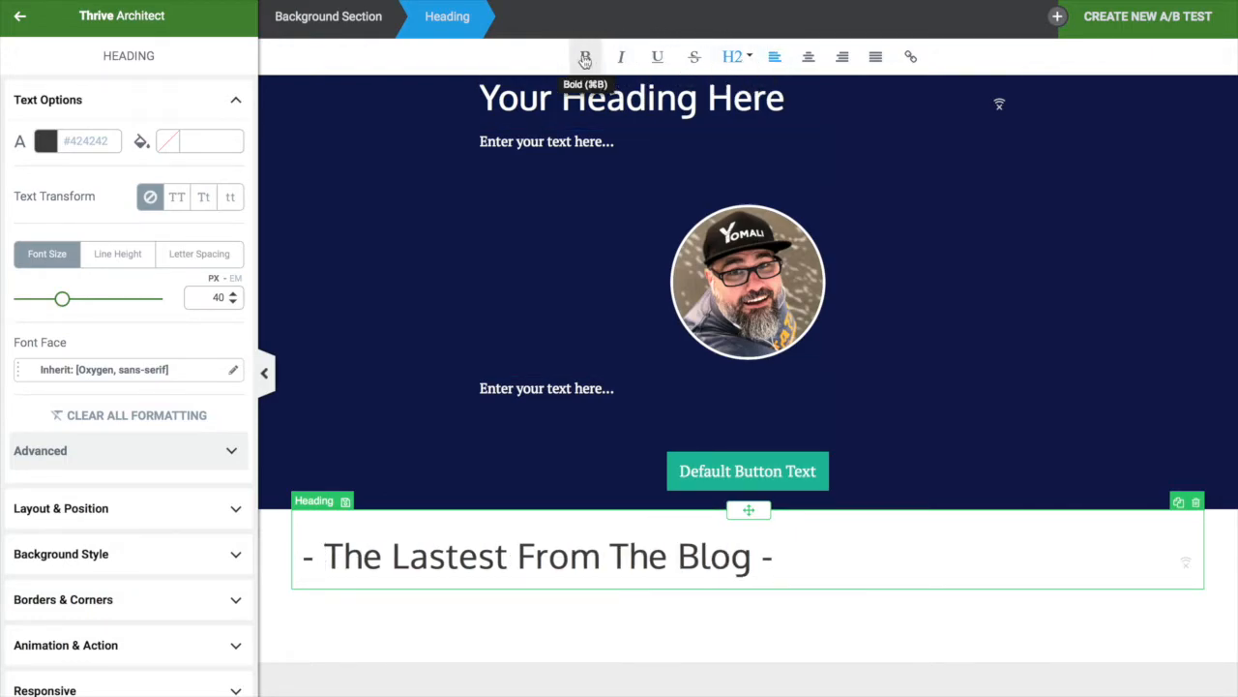
click(807, 58)
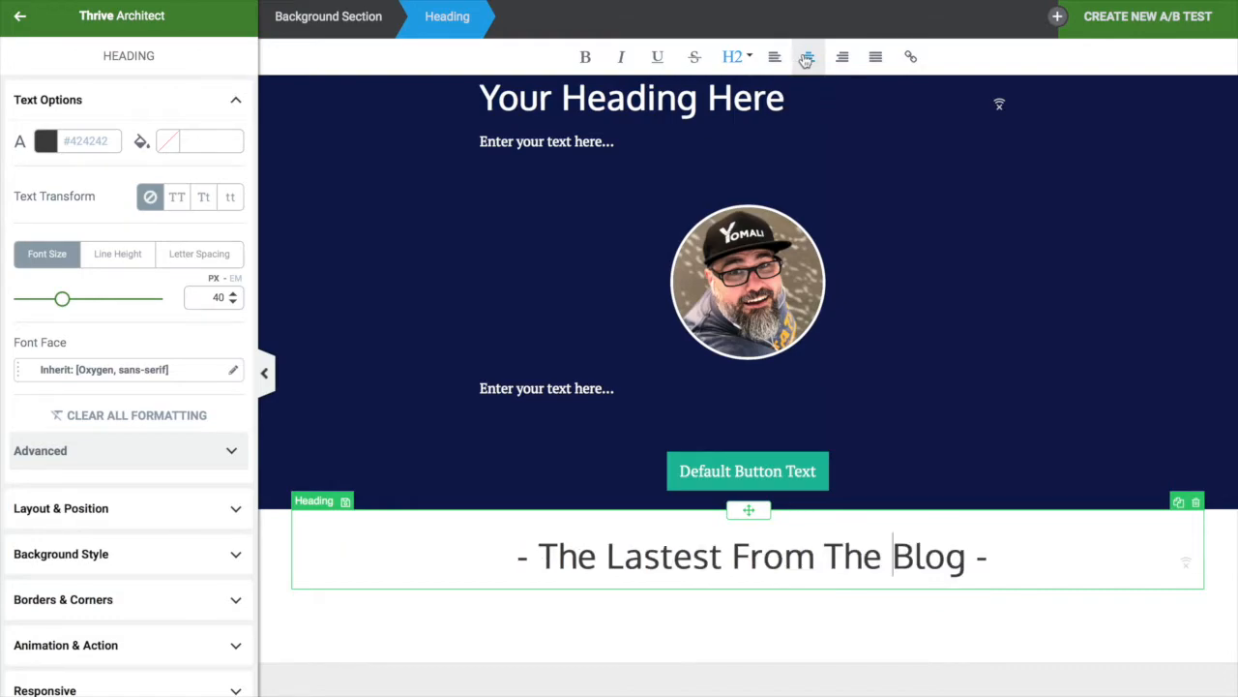
click(744, 646)
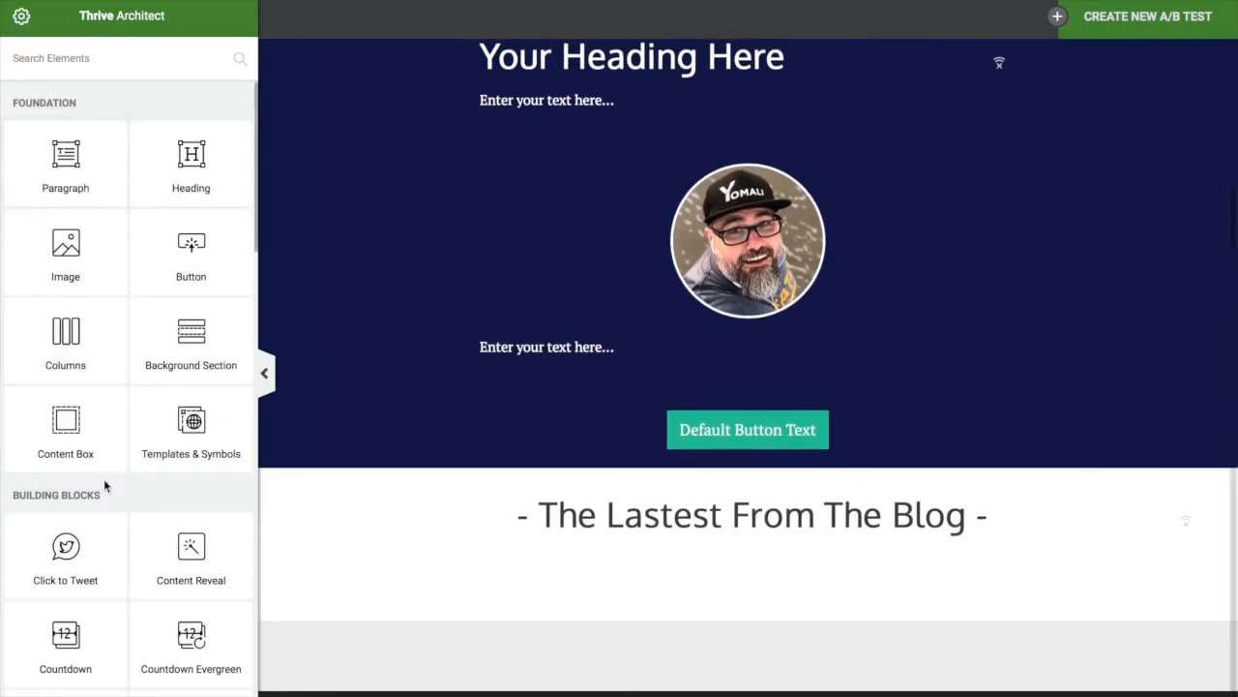
Place a Post Grid under the blog heading and fill it with three recent posts
scroll(103, 479, down, 5)
scroll(104, 485, down, 3)
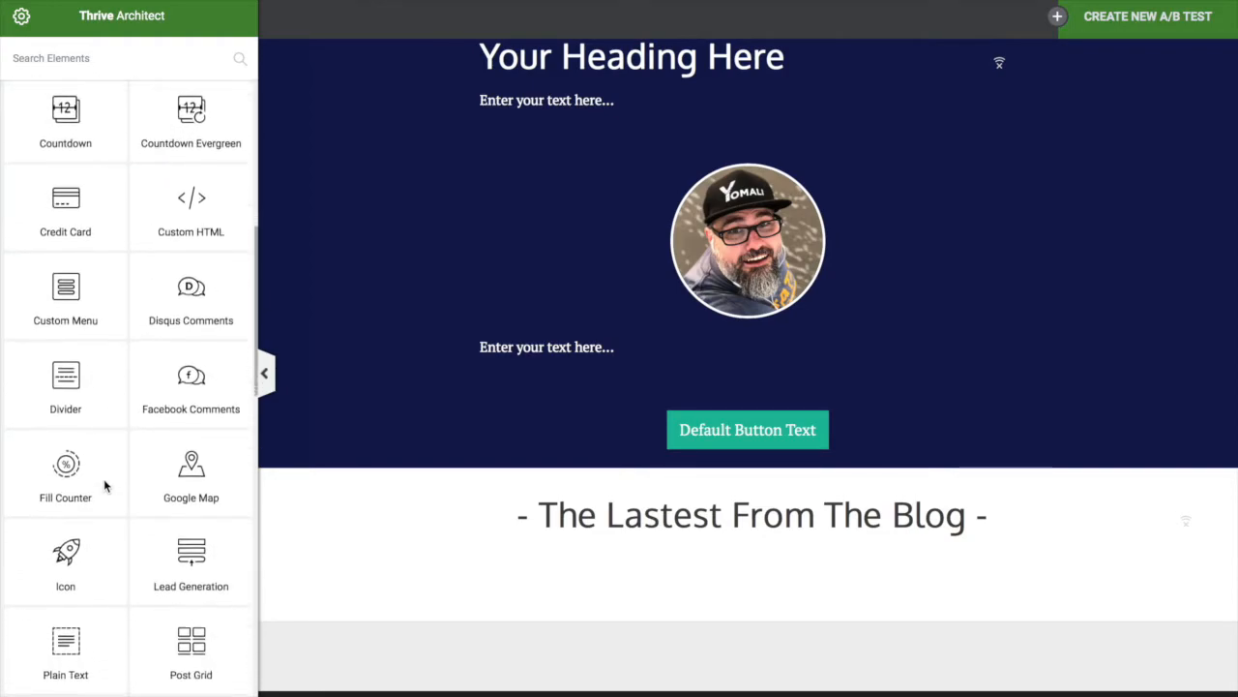
drag(201, 545, 677, 547)
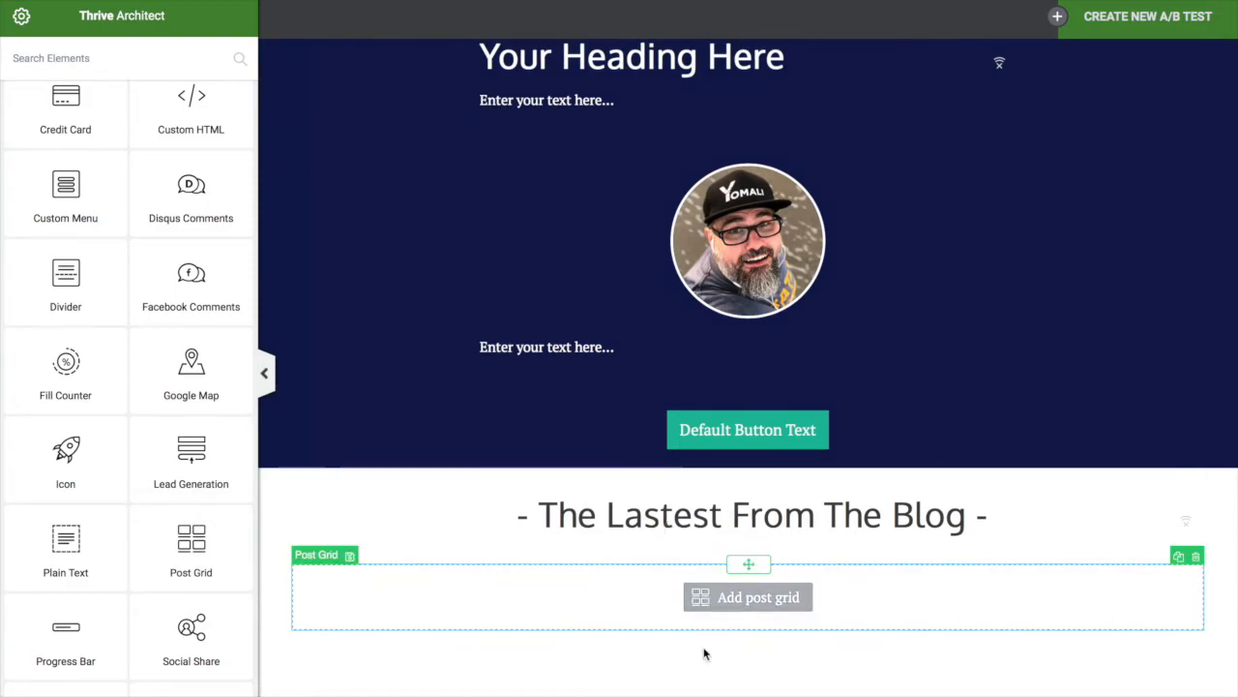
scroll(704, 654, down, 2)
click(748, 506)
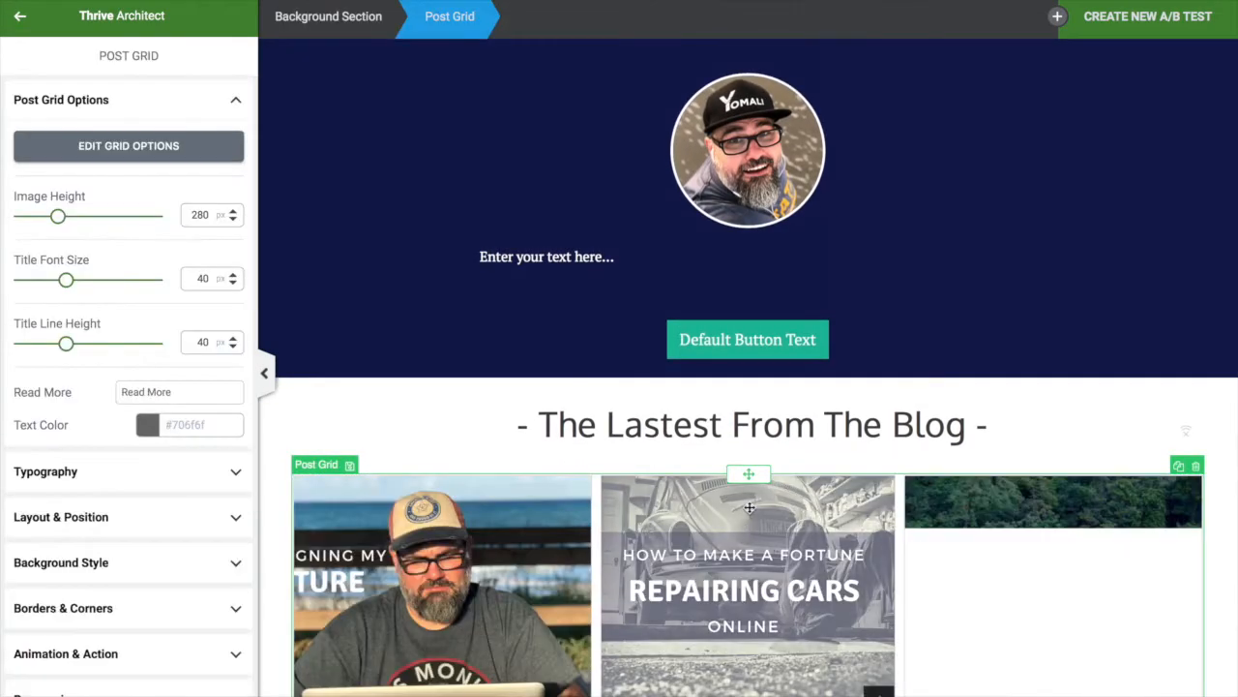
scroll(655, 611, down, 4)
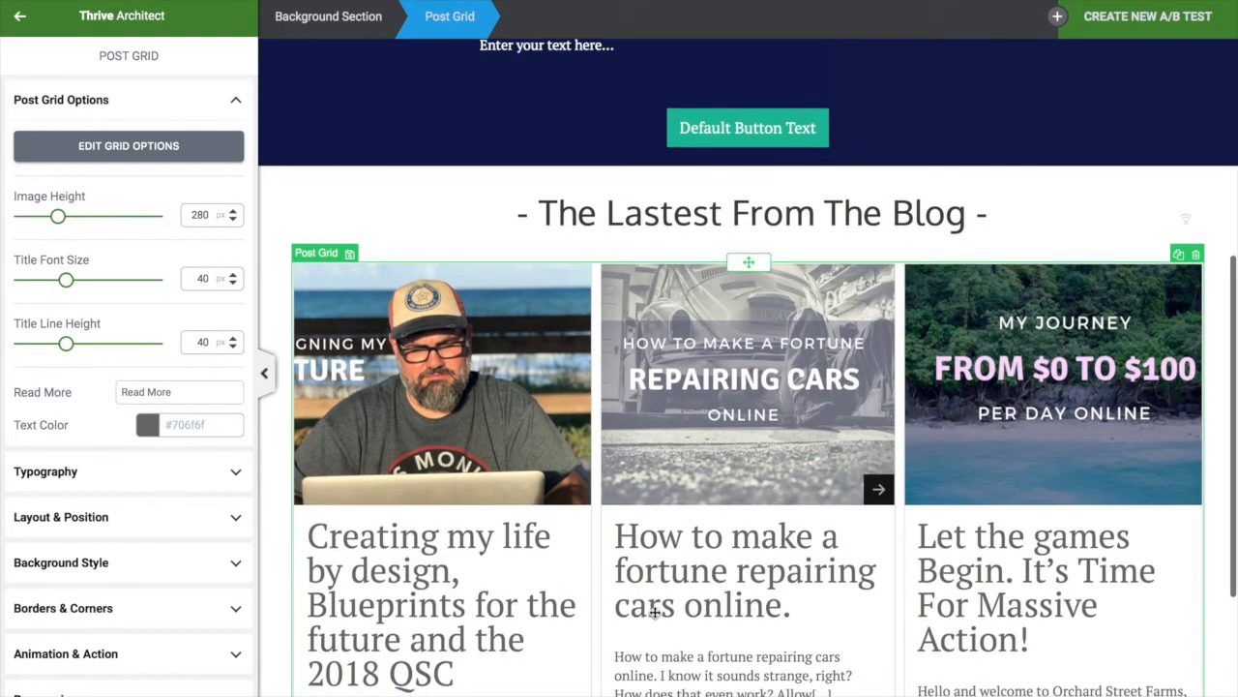
scroll(655, 611, down, 3)
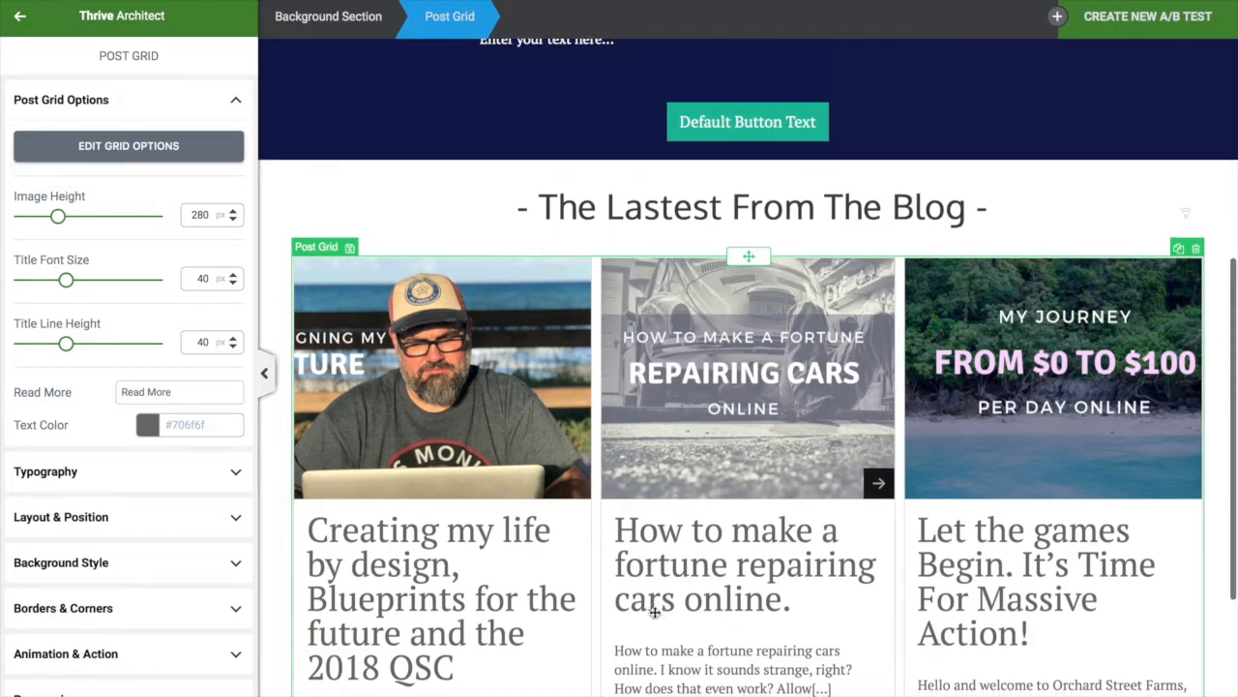
scroll(654, 612, down, 4)
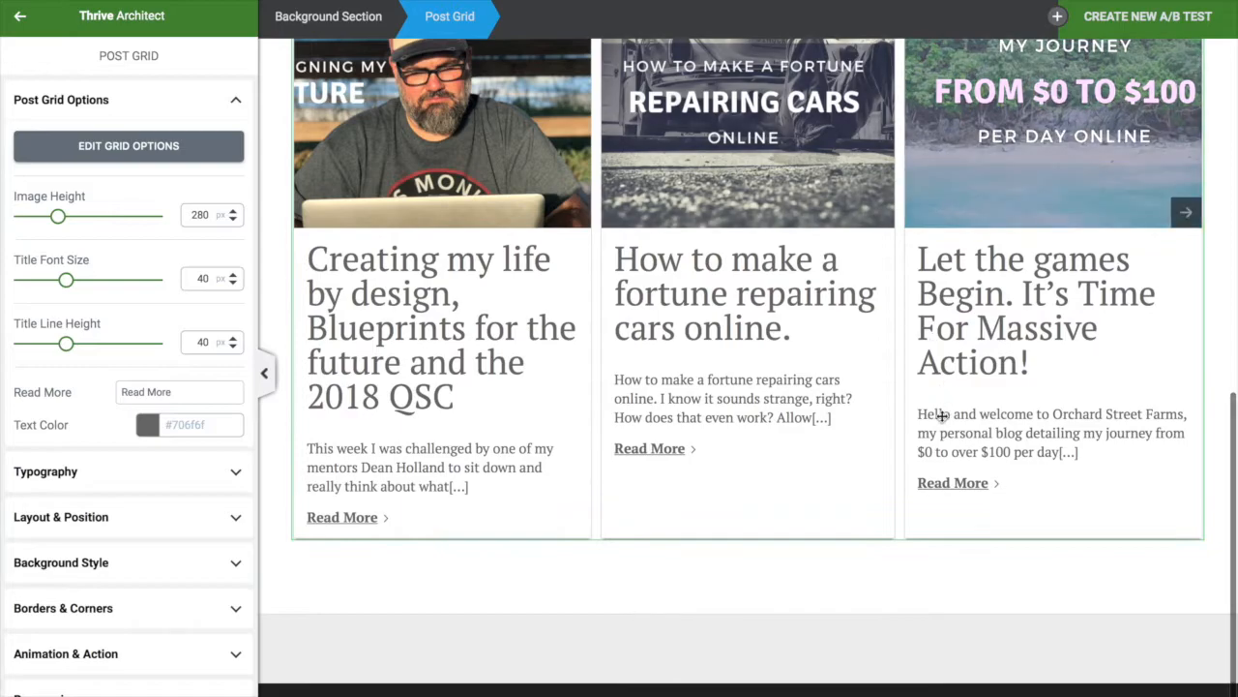
scroll(810, 536, up, 3)
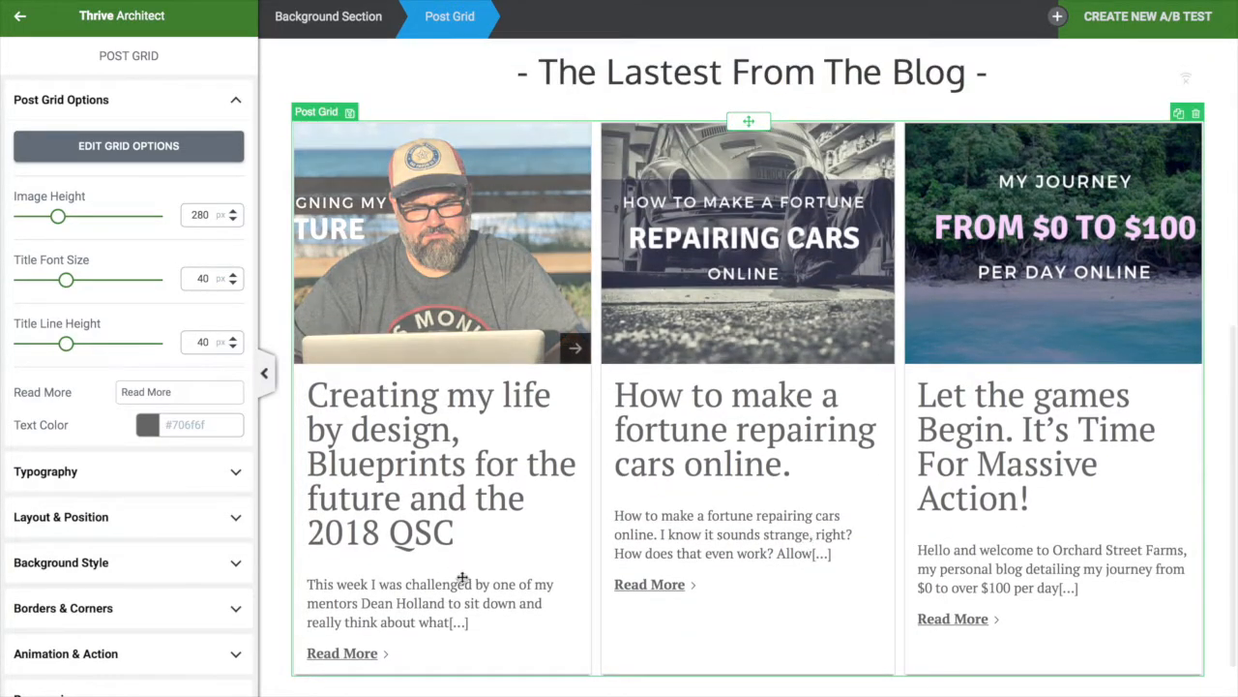
scroll(535, 640, up, 2)
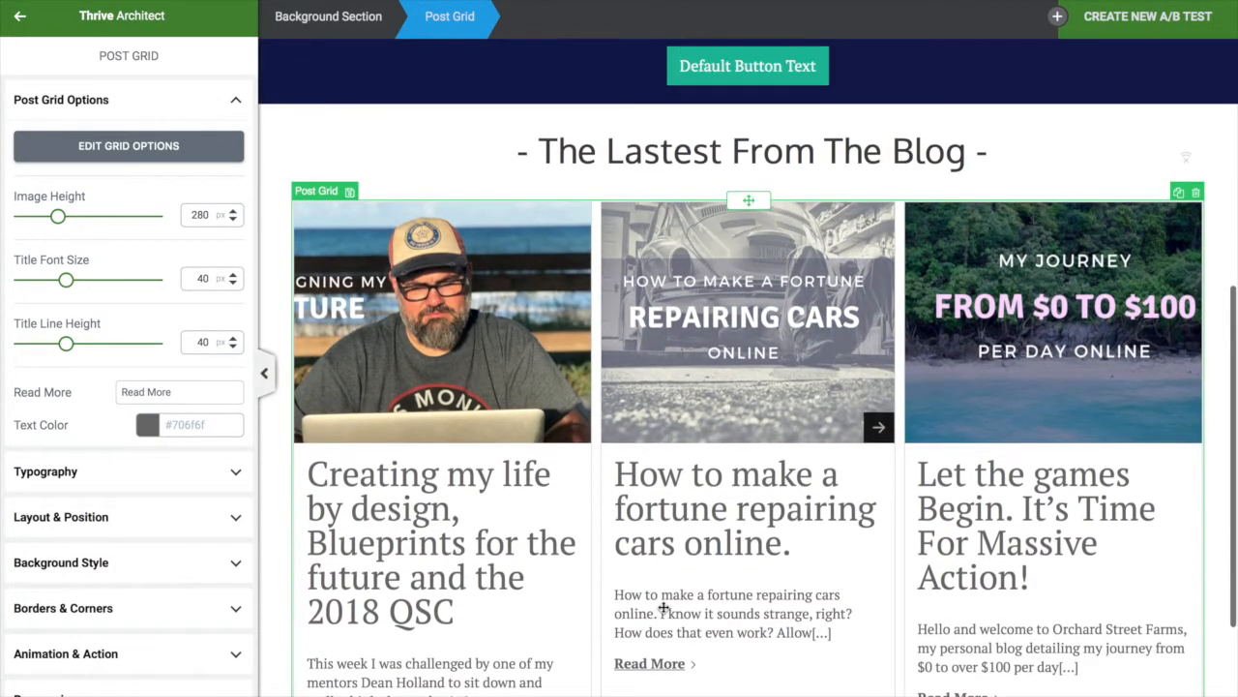
scroll(664, 608, down, 5)
scroll(707, 467, up, 5)
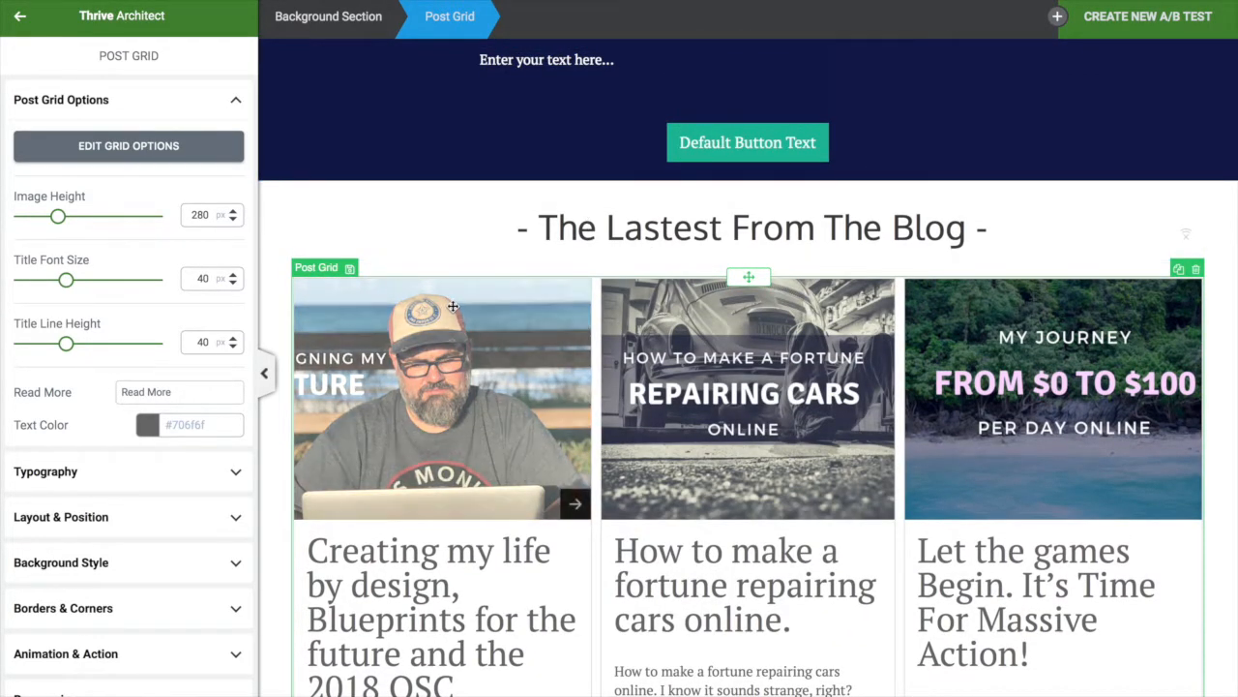
Reorder the grid's Display Order, ending with Featured Image first, then Title, Text, Read More
click(124, 147)
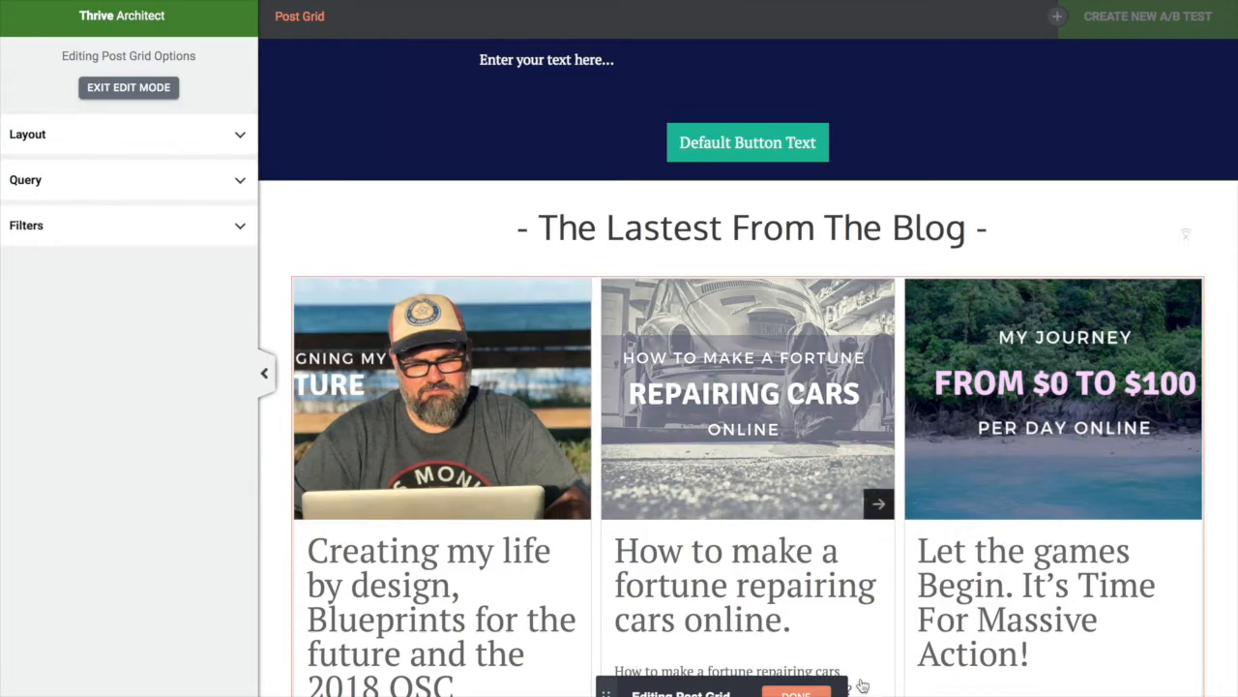
click(198, 136)
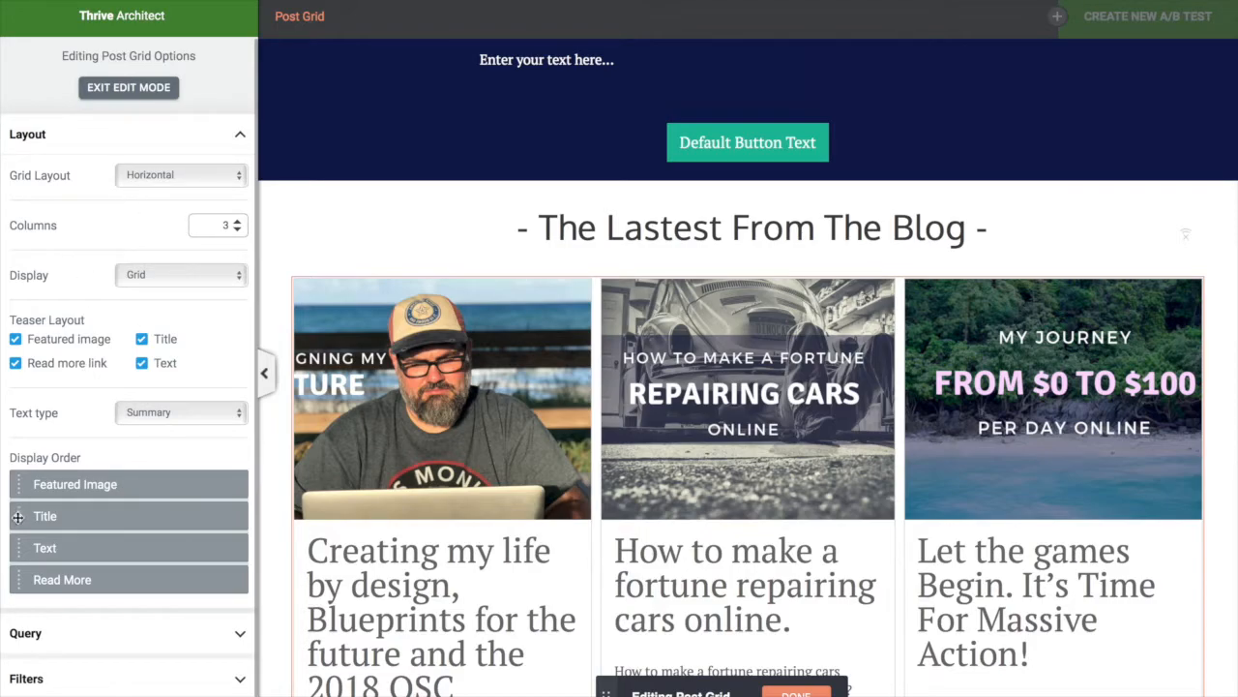
drag(17, 517, 17, 480)
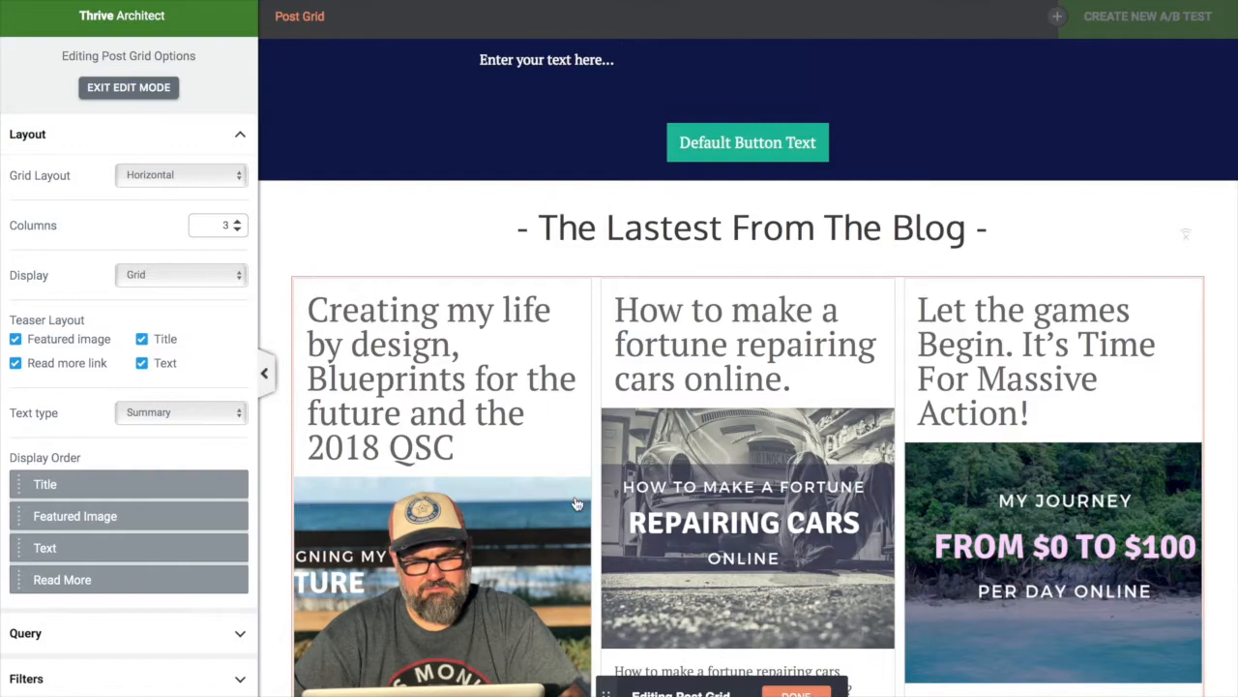
scroll(467, 558, down, 3)
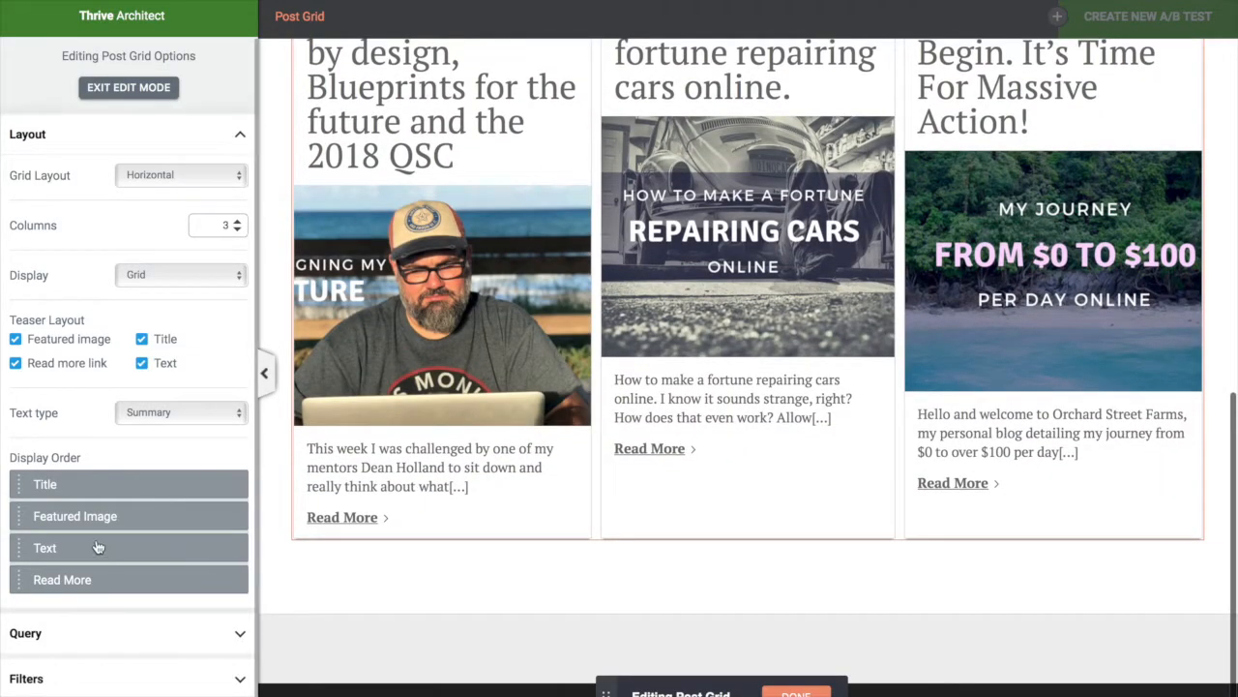
drag(114, 528, 114, 556)
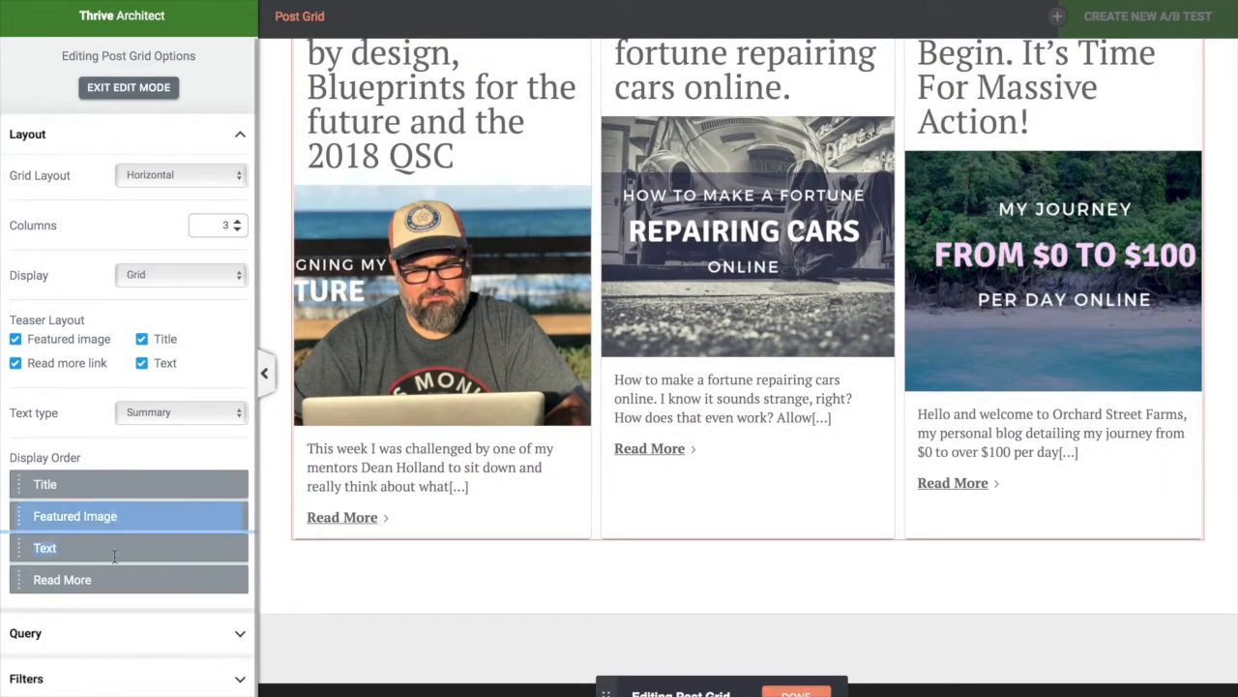
drag(20, 517, 23, 574)
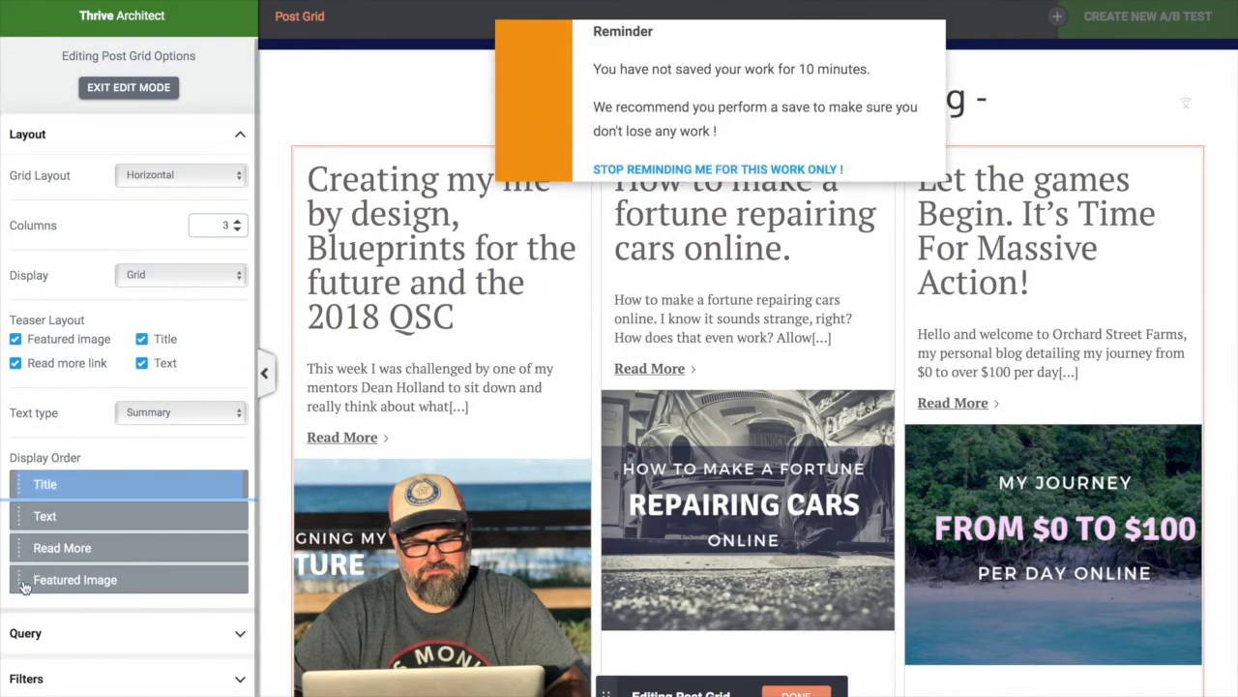
drag(19, 578, 20, 484)
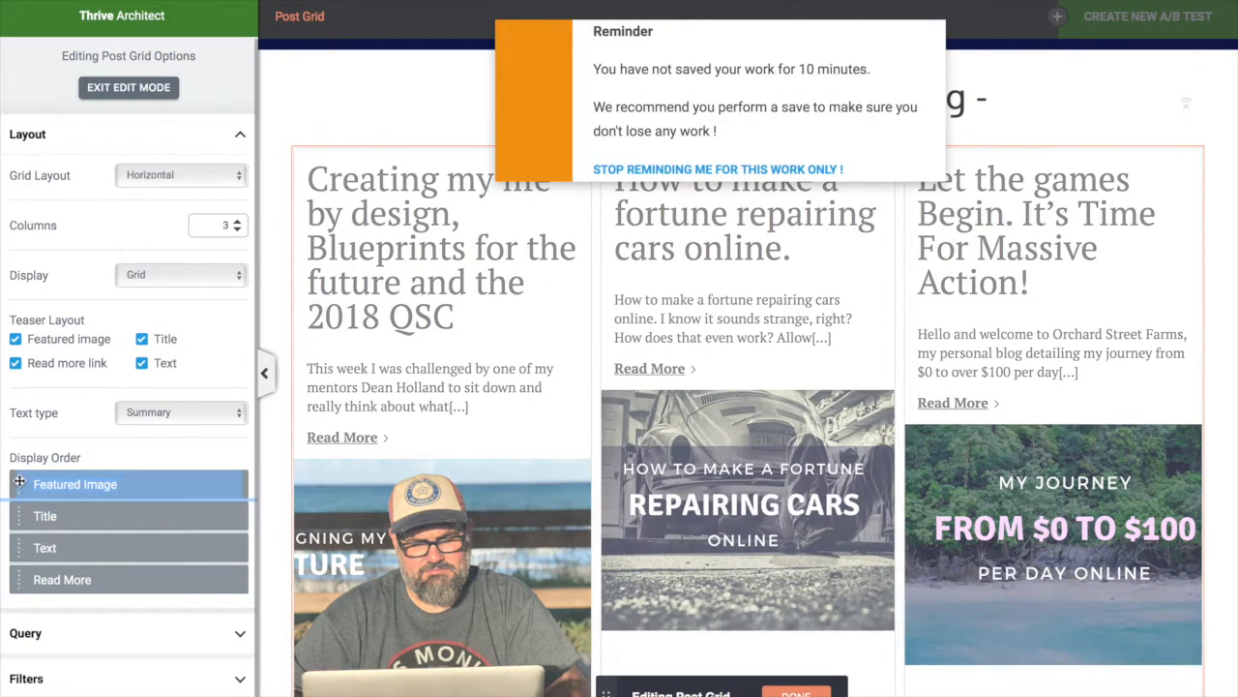
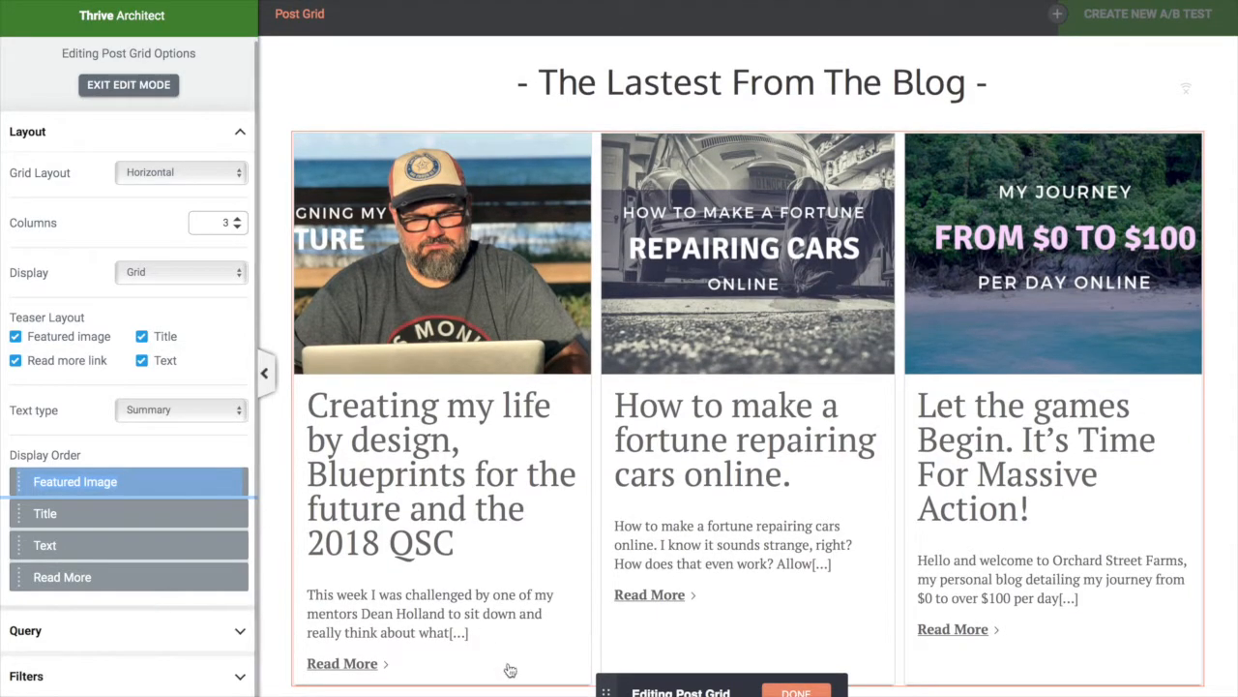
Leave the post grid's layout editing and save the page with Ctrl+S
click(796, 692)
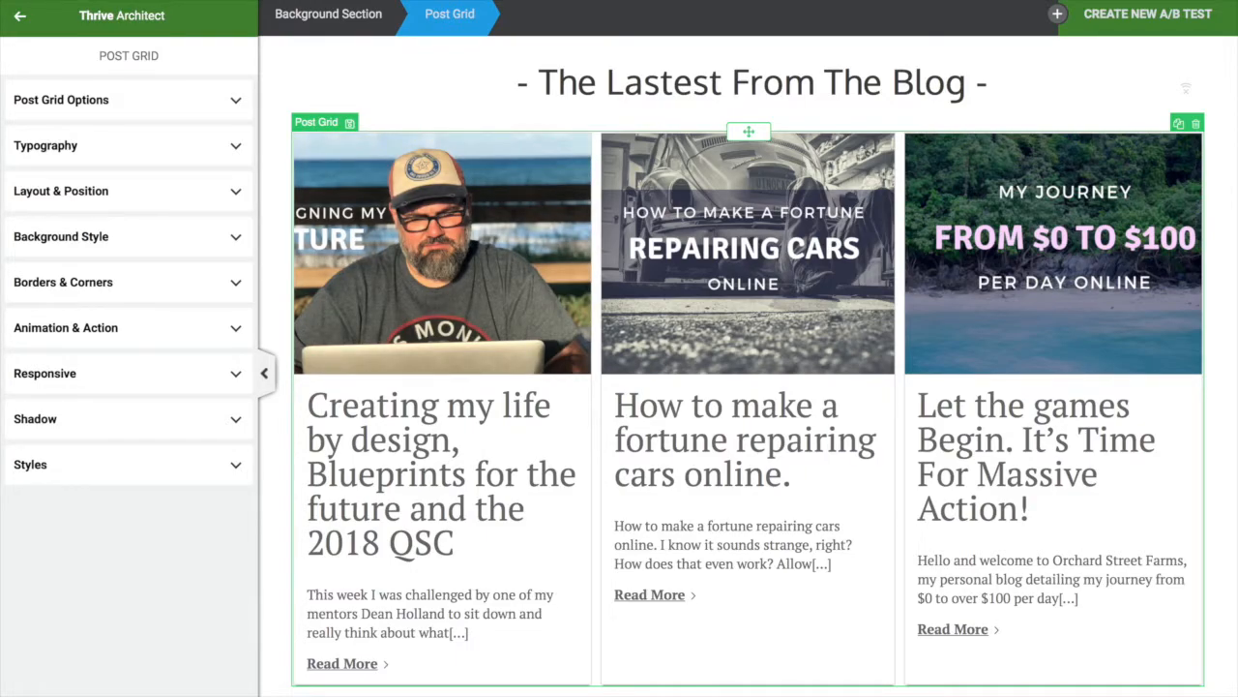
key(ctrl+s)
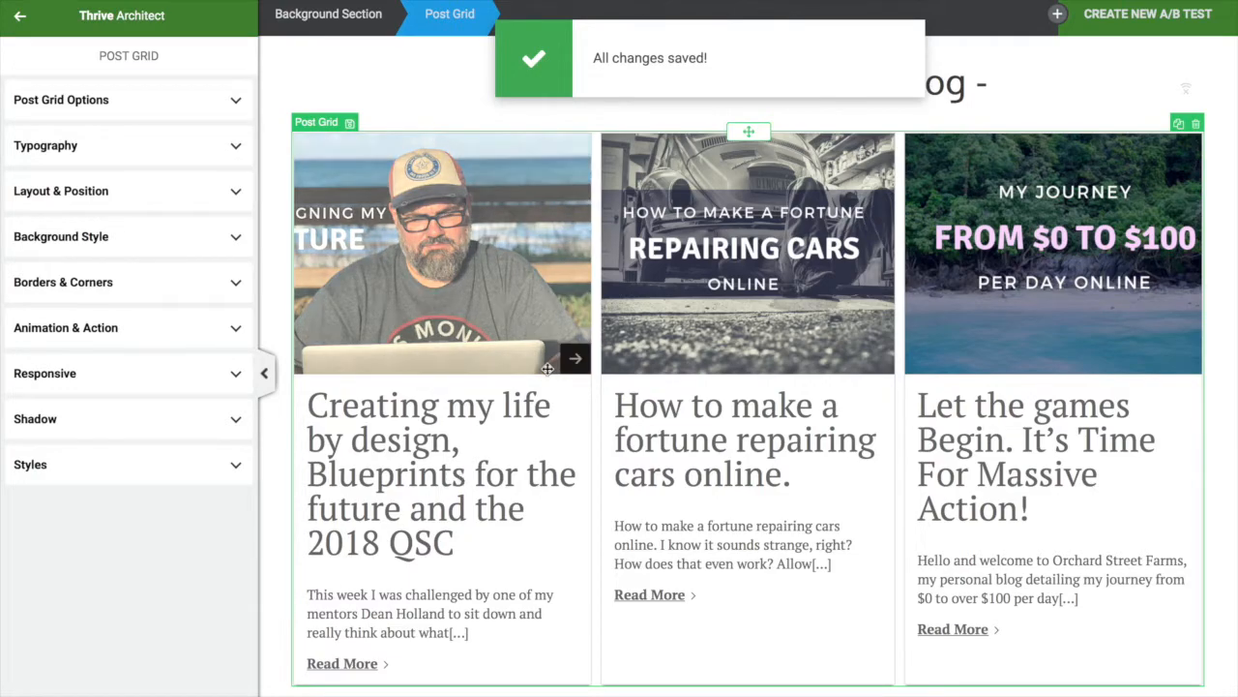
scroll(655, 262, up, 1)
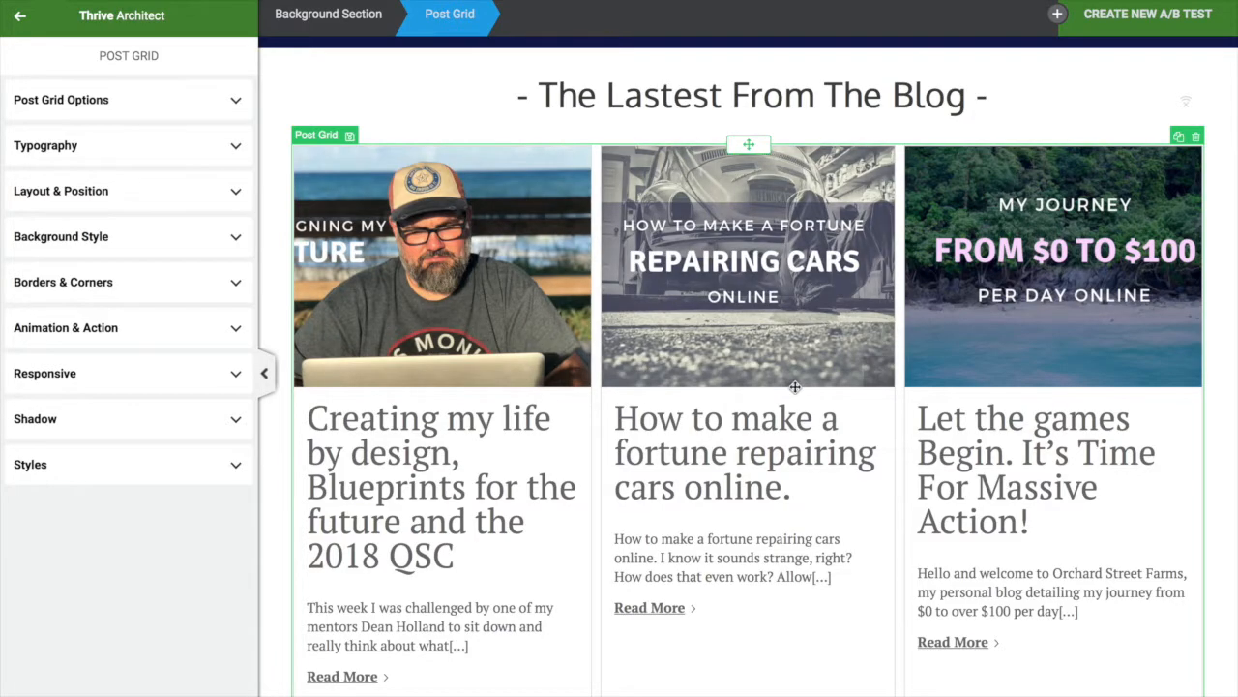
scroll(774, 406, up, 3)
scroll(794, 387, down, 2)
scroll(794, 387, down, 2)
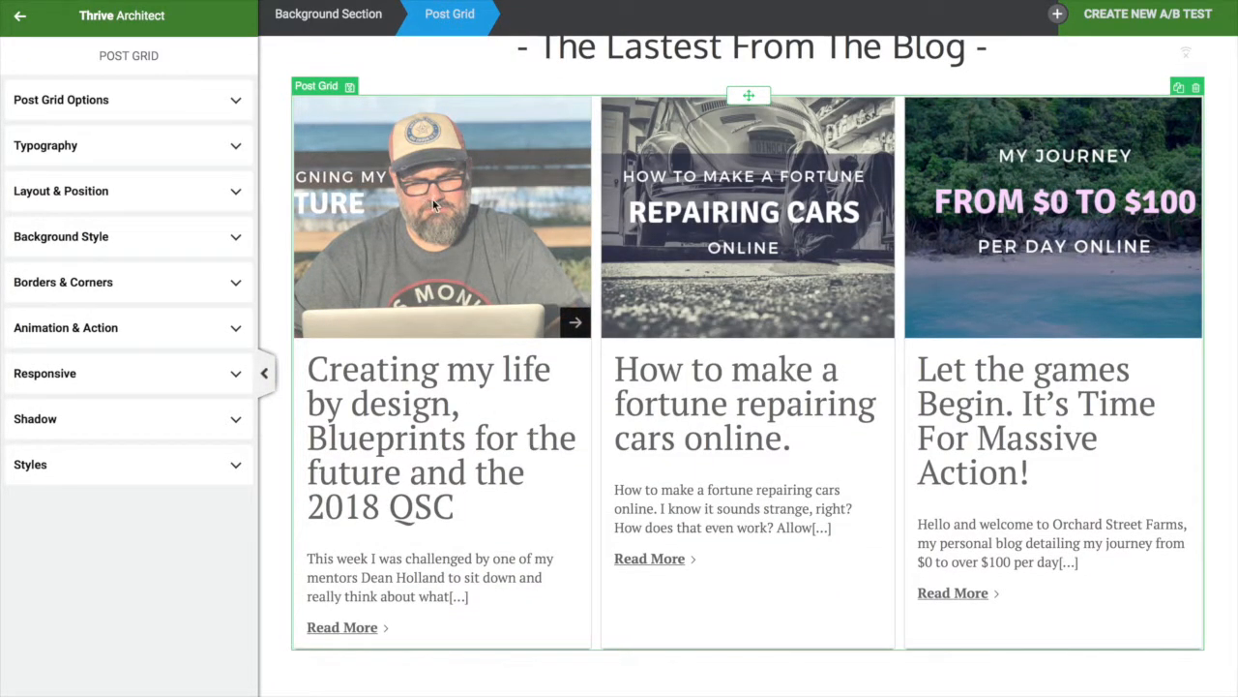
Drag the post grid's title font size from 40 px down to about 24 px
click(170, 156)
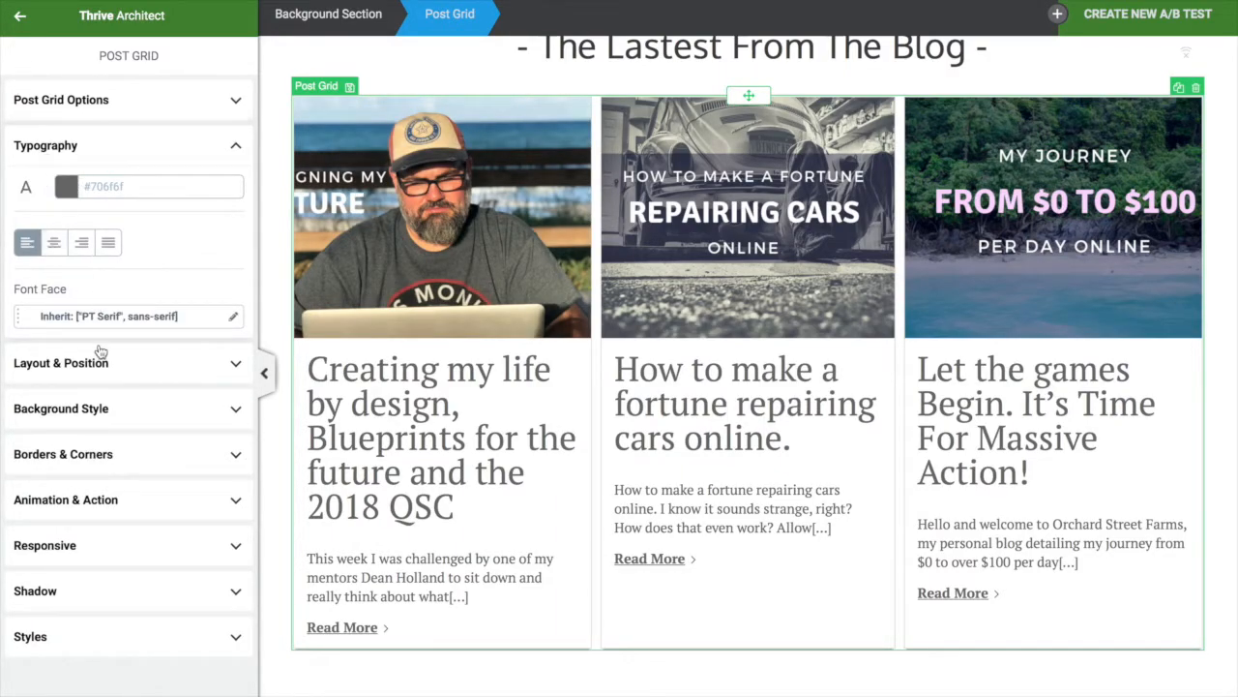
click(229, 105)
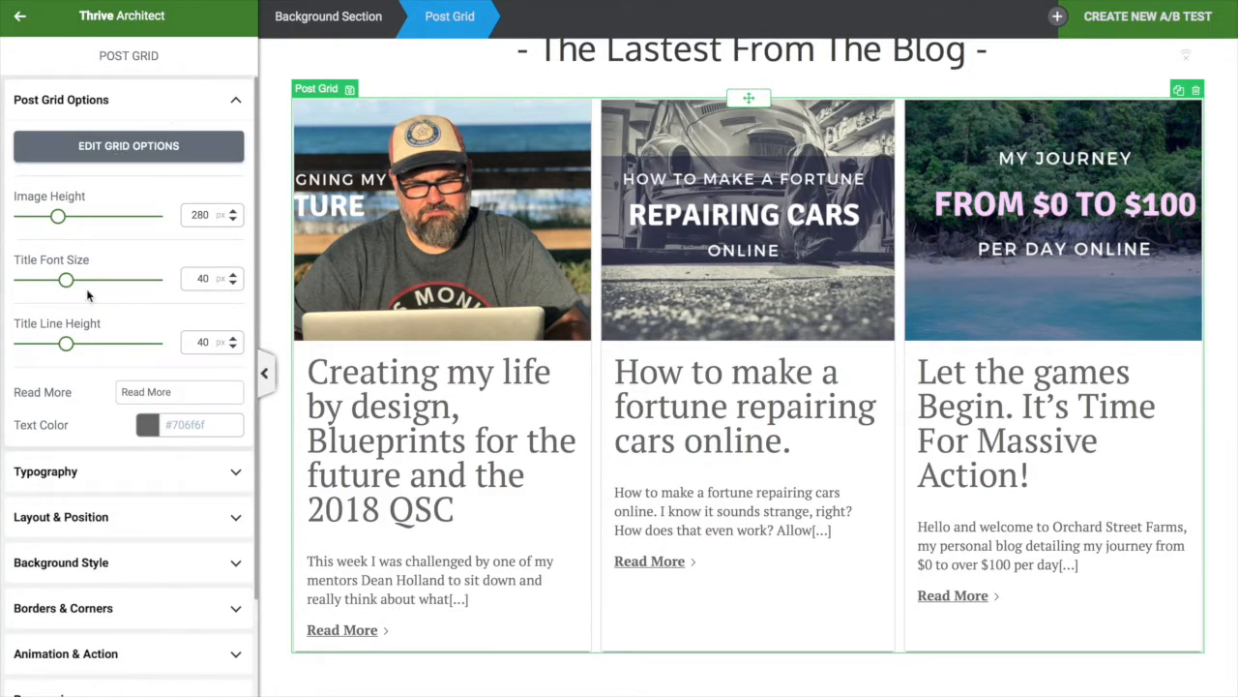
drag(69, 284, 45, 280)
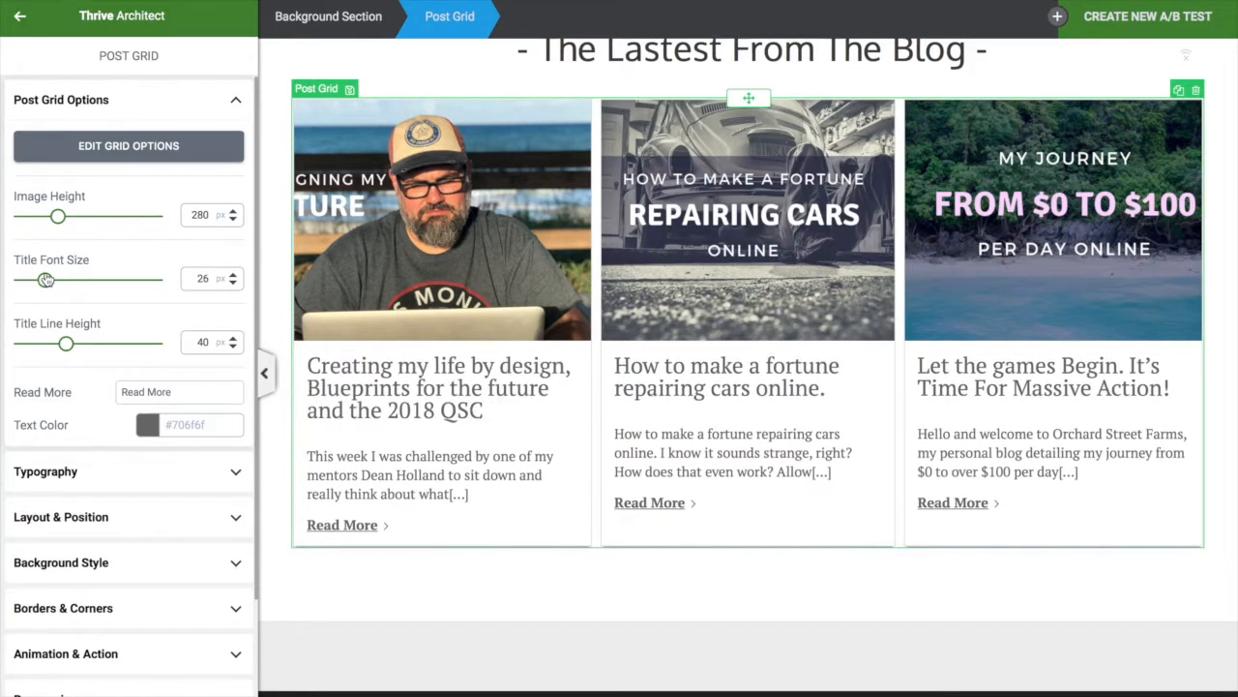
drag(45, 280, 41, 280)
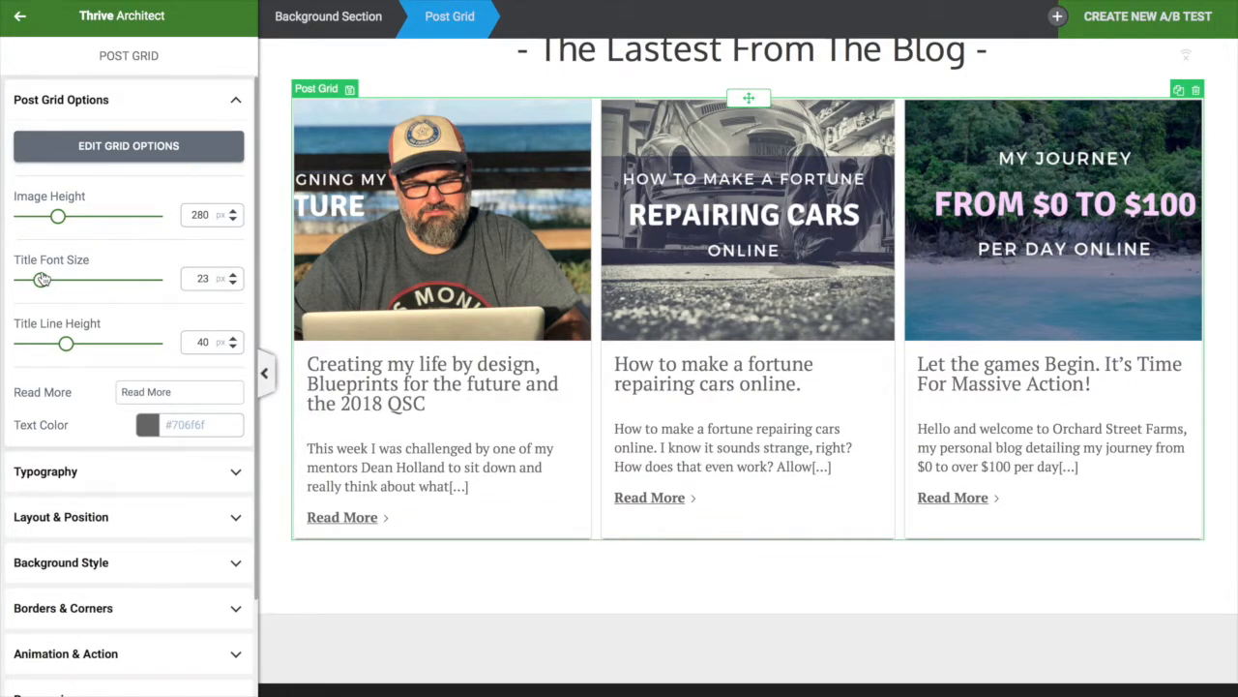
drag(41, 280, 43, 279)
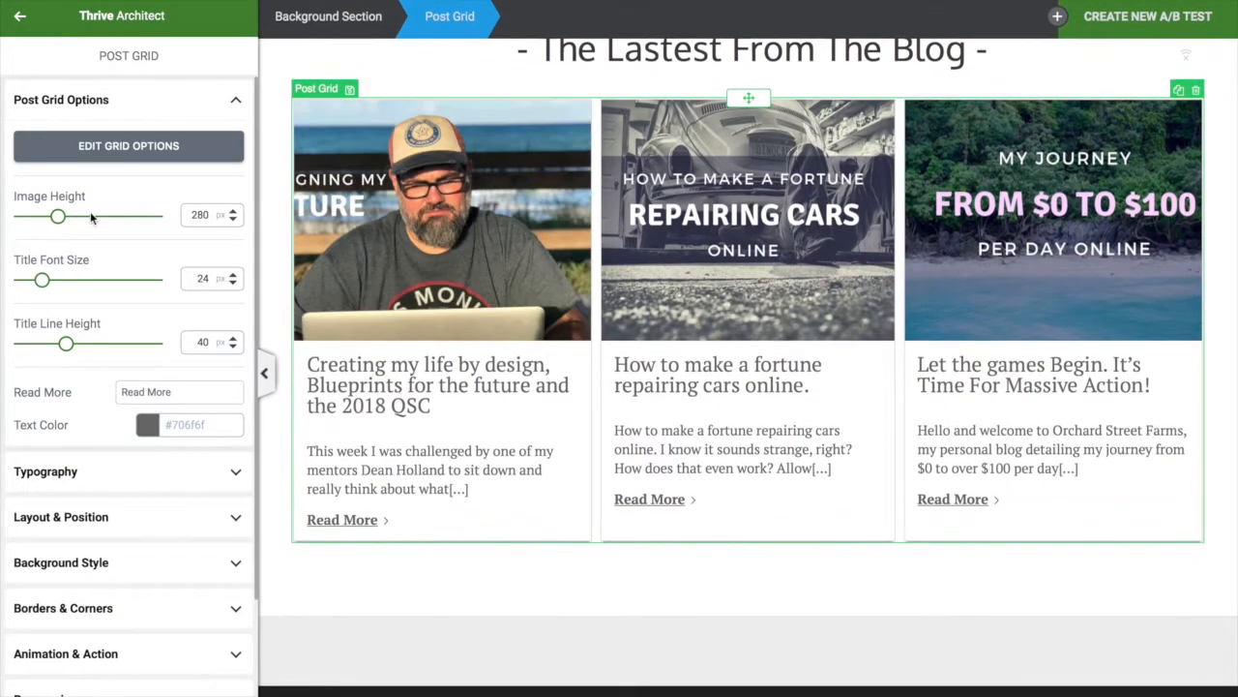
Check the Read More text colour picker and close it without changes
click(148, 425)
scroll(106, 668, down, 2)
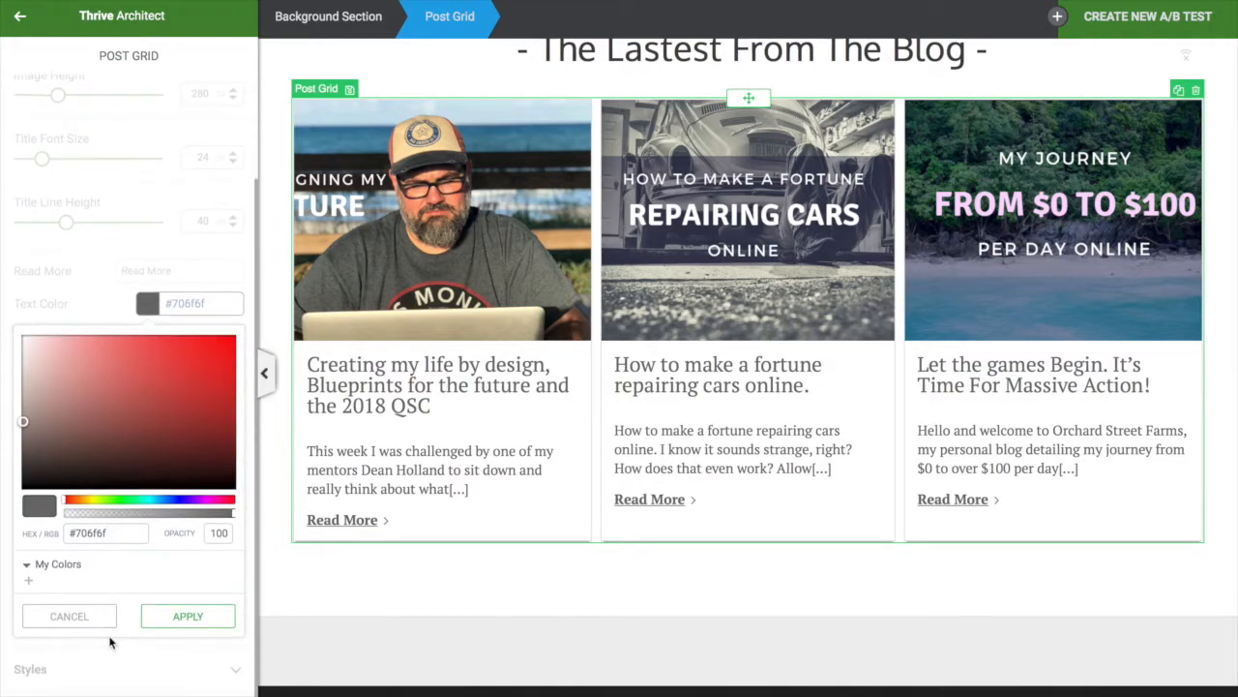
click(69, 620)
scroll(337, 259, up, 5)
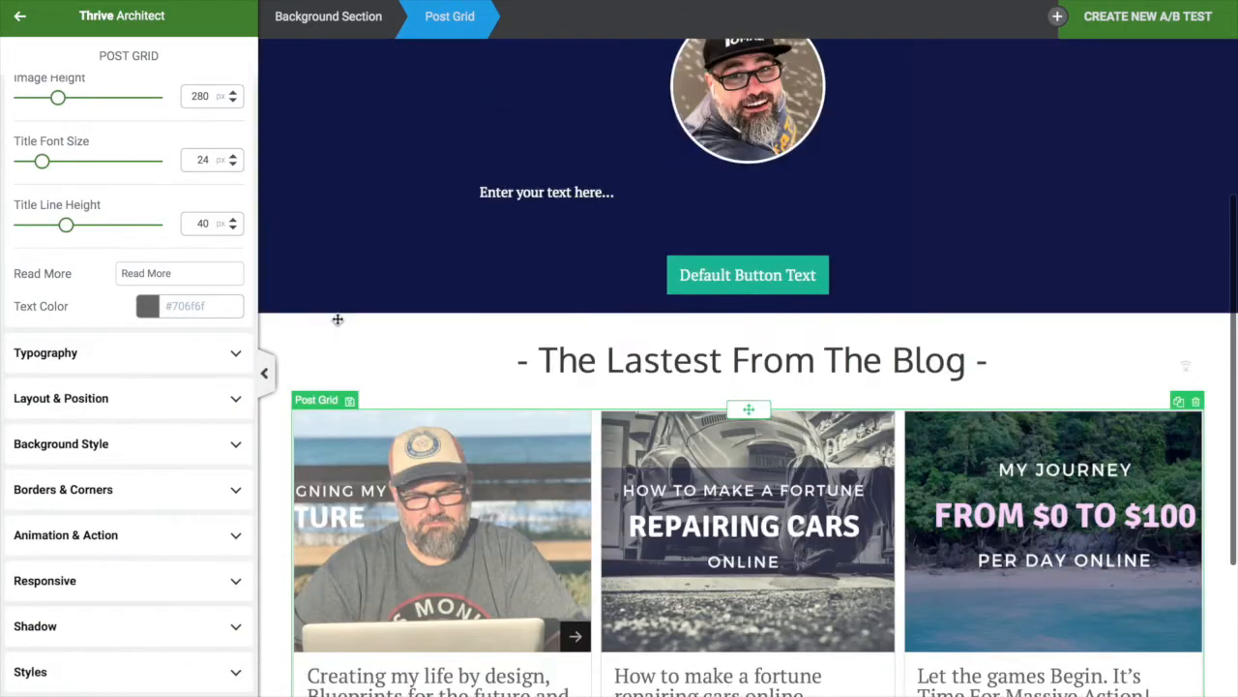
Save the hero's navy #10184e background as the favourite My Colors swatch 'Blue Zodiac'
click(296, 205)
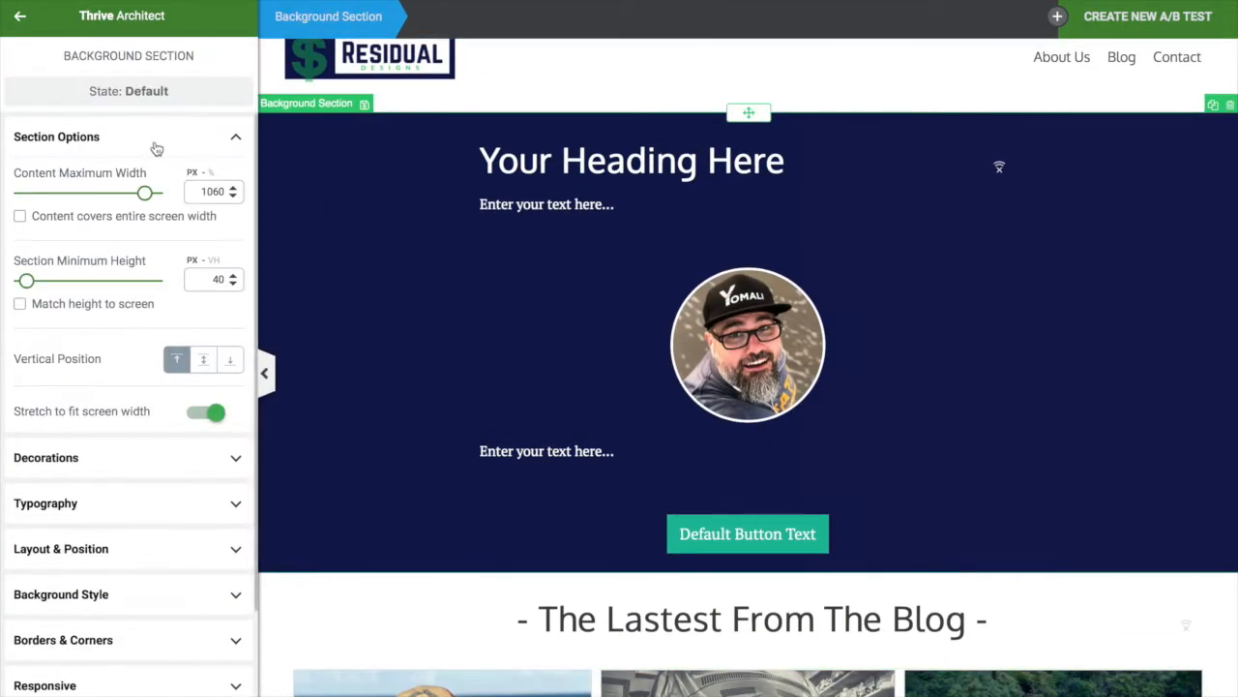
scroll(56, 350, down, 2)
scroll(56, 350, up, 2)
scroll(56, 351, down, 2)
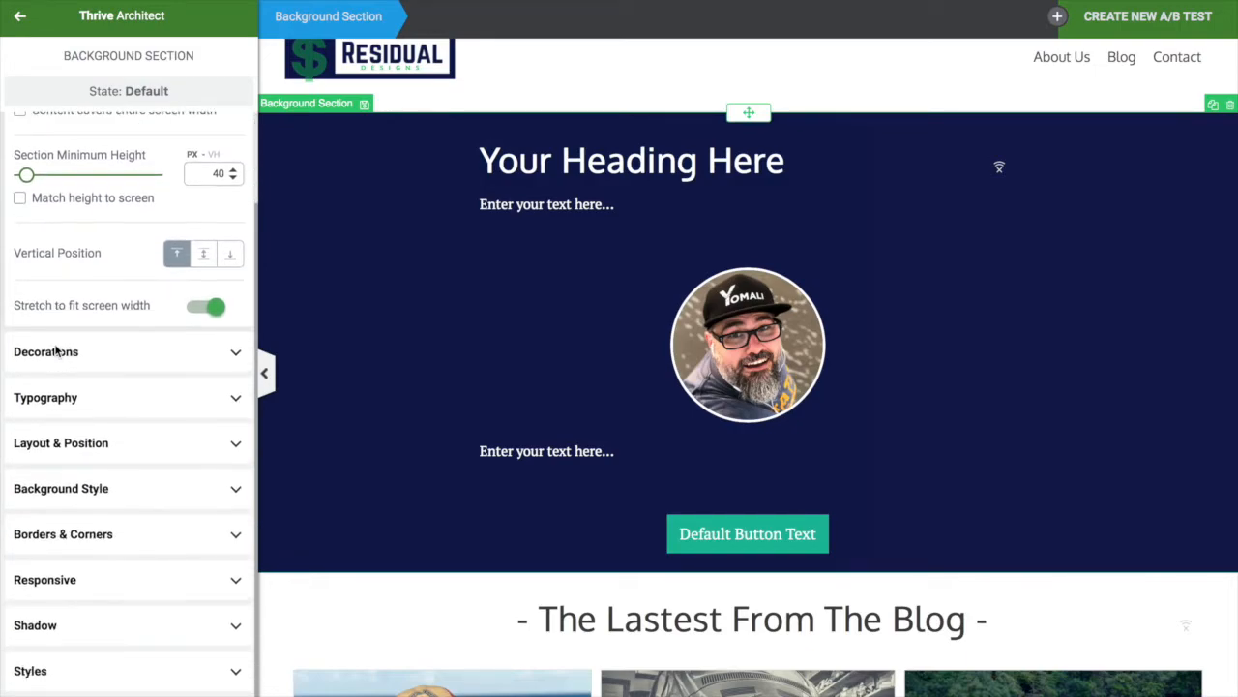
click(209, 498)
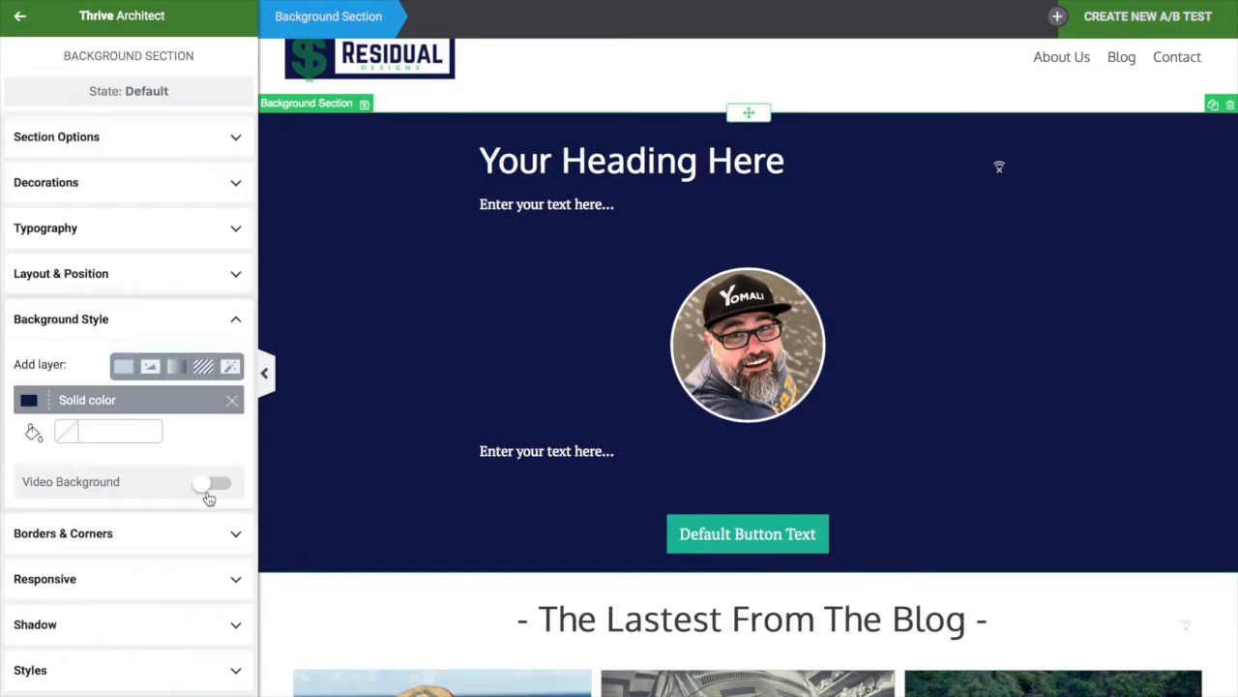
click(31, 401)
click(28, 644)
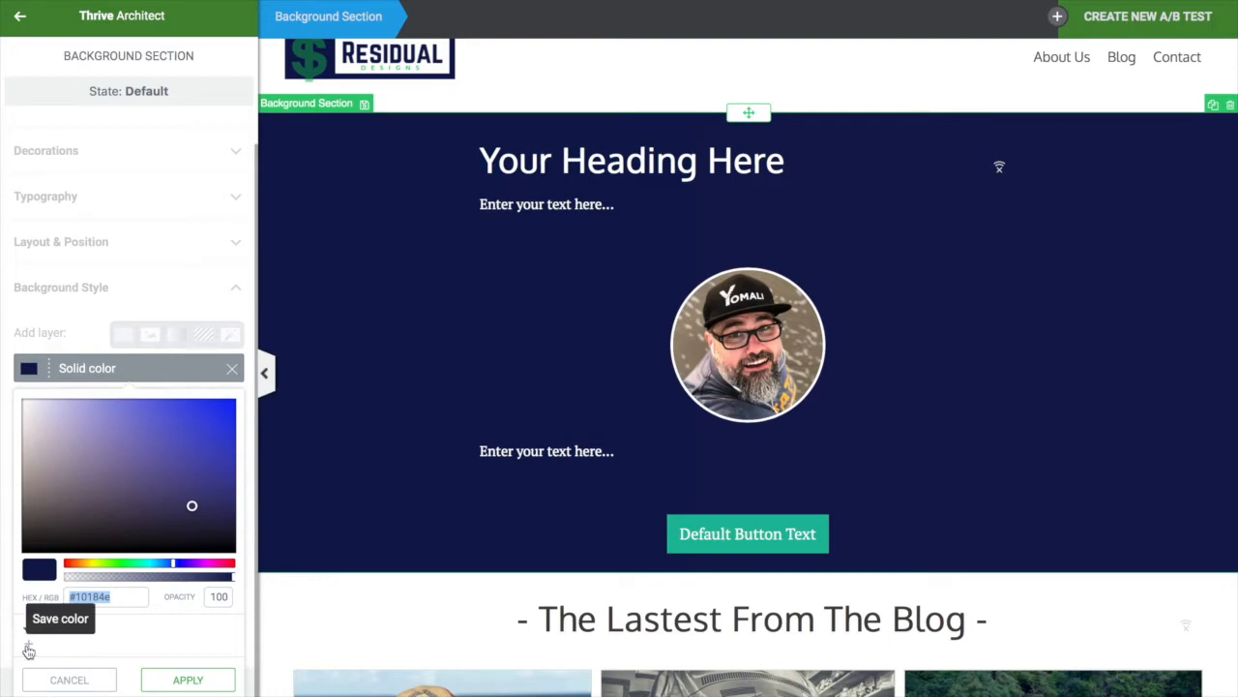
click(198, 657)
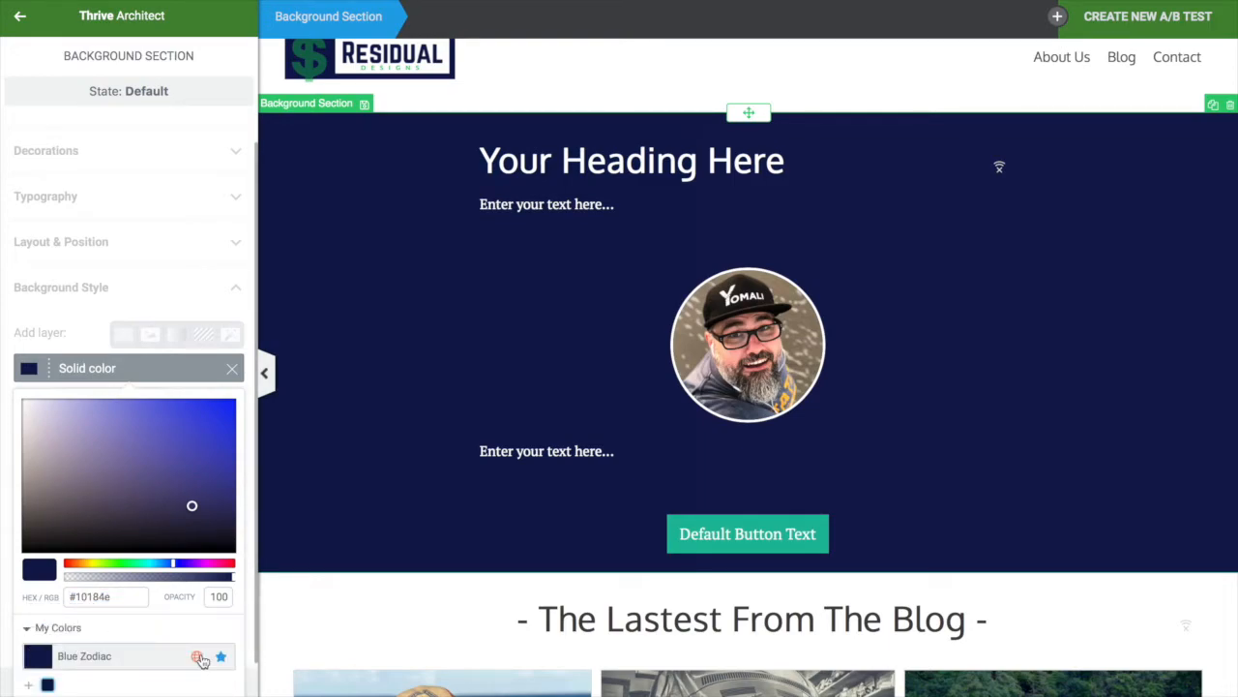
scroll(200, 660, down, 1)
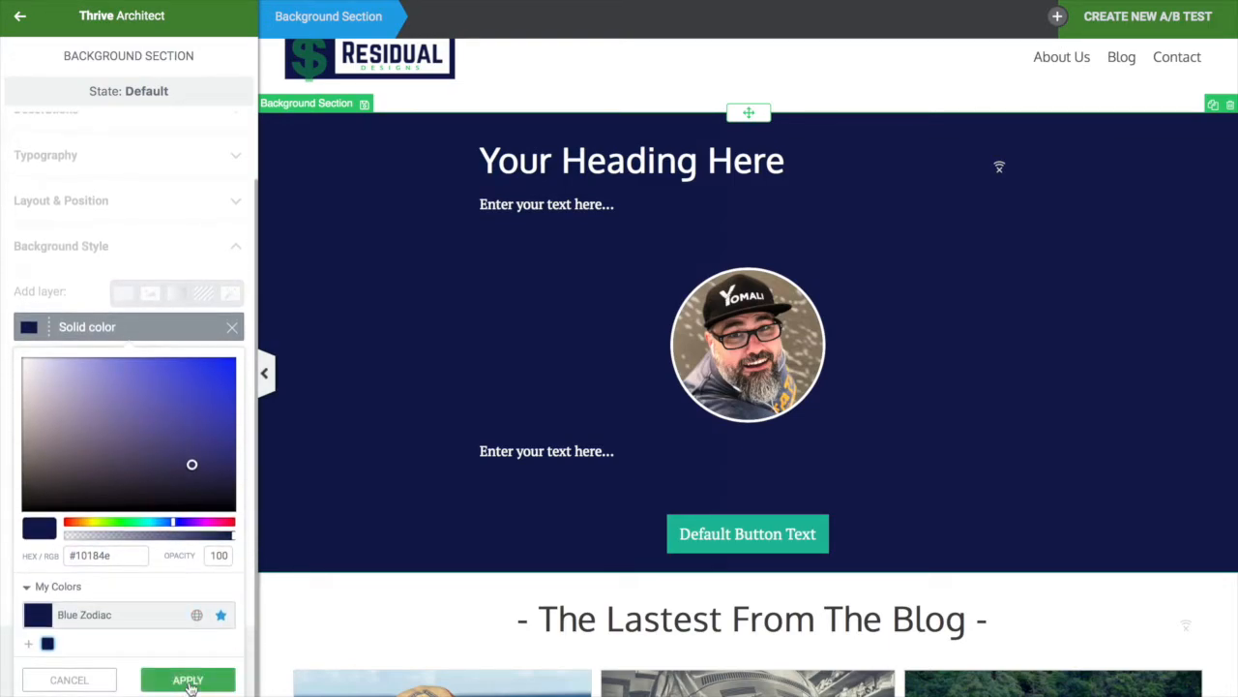
click(191, 683)
scroll(326, 396, down, 6)
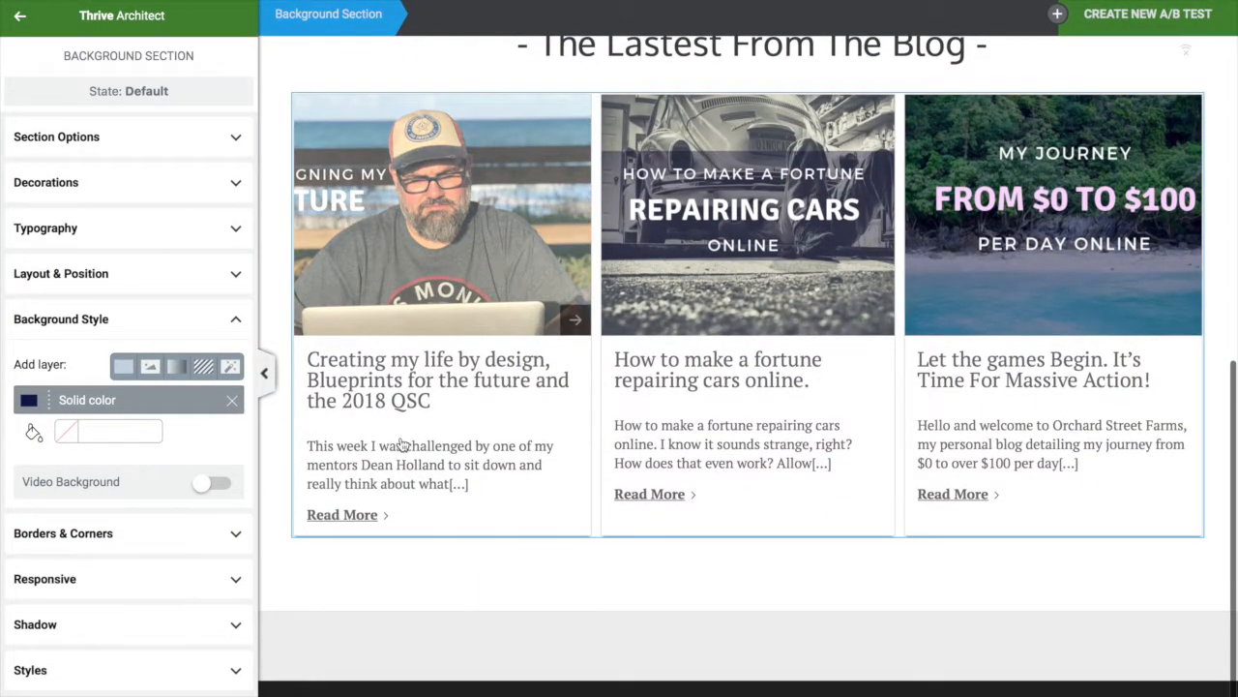
Colour the post grid's Read More links with the saved Blue Zodiac navy #10184e
click(402, 443)
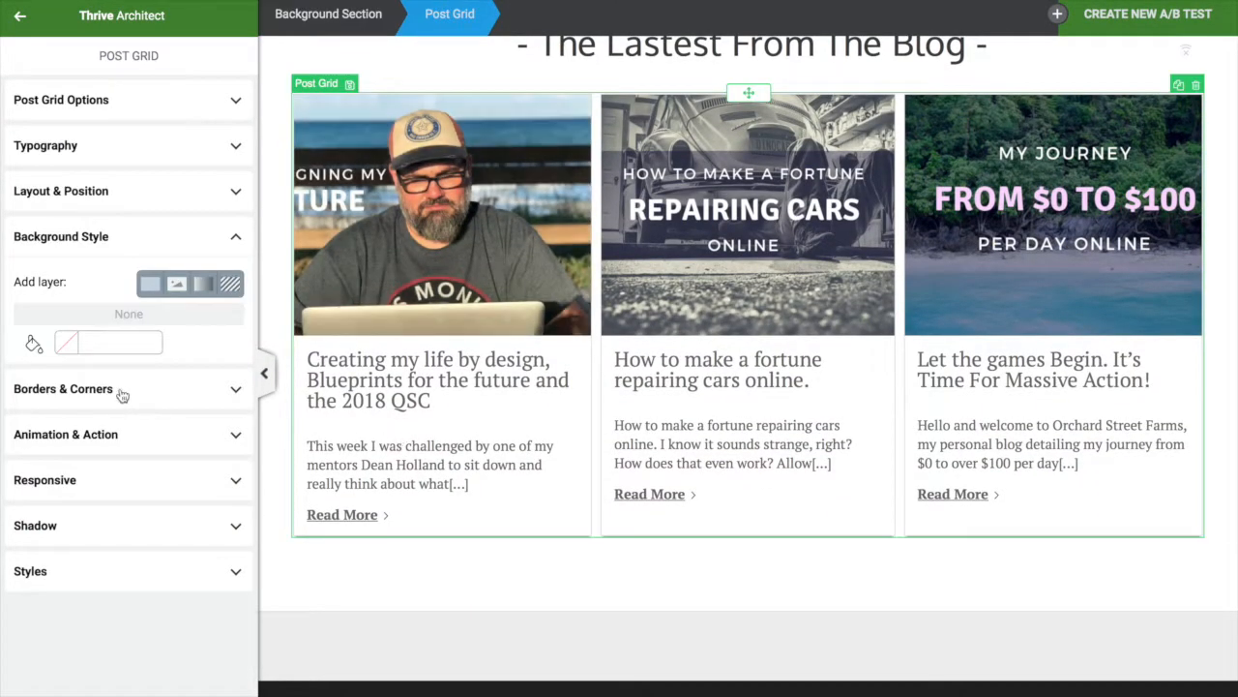
click(69, 151)
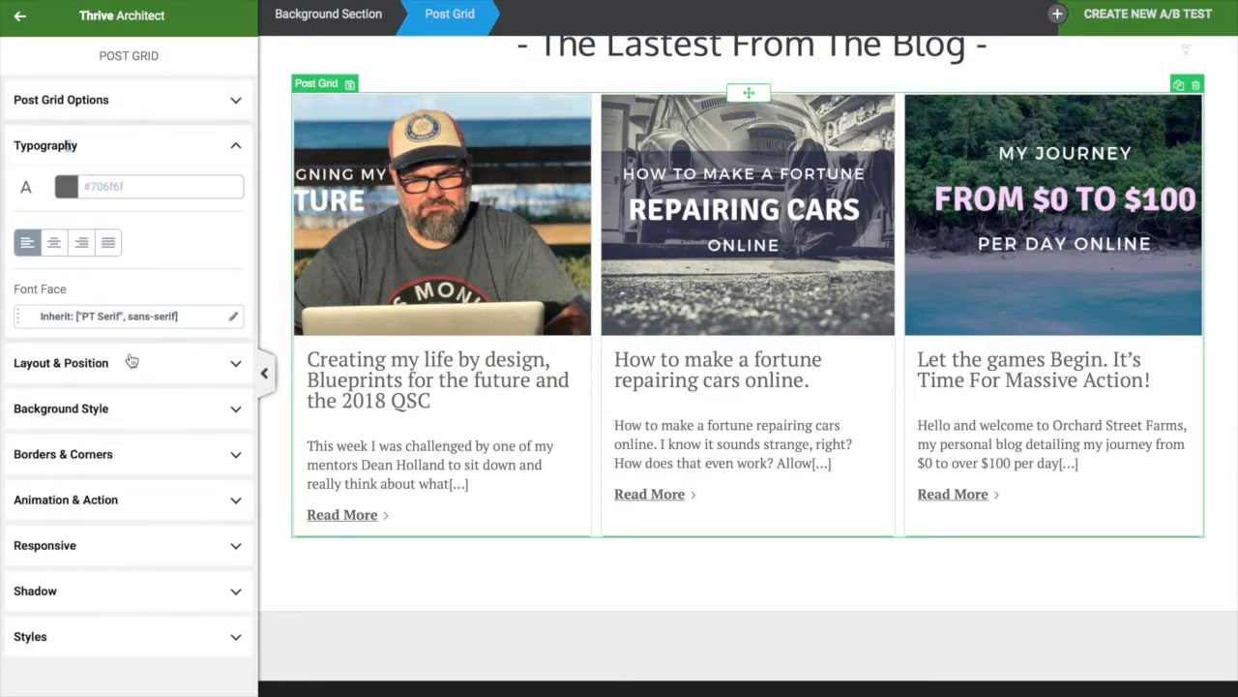
click(93, 107)
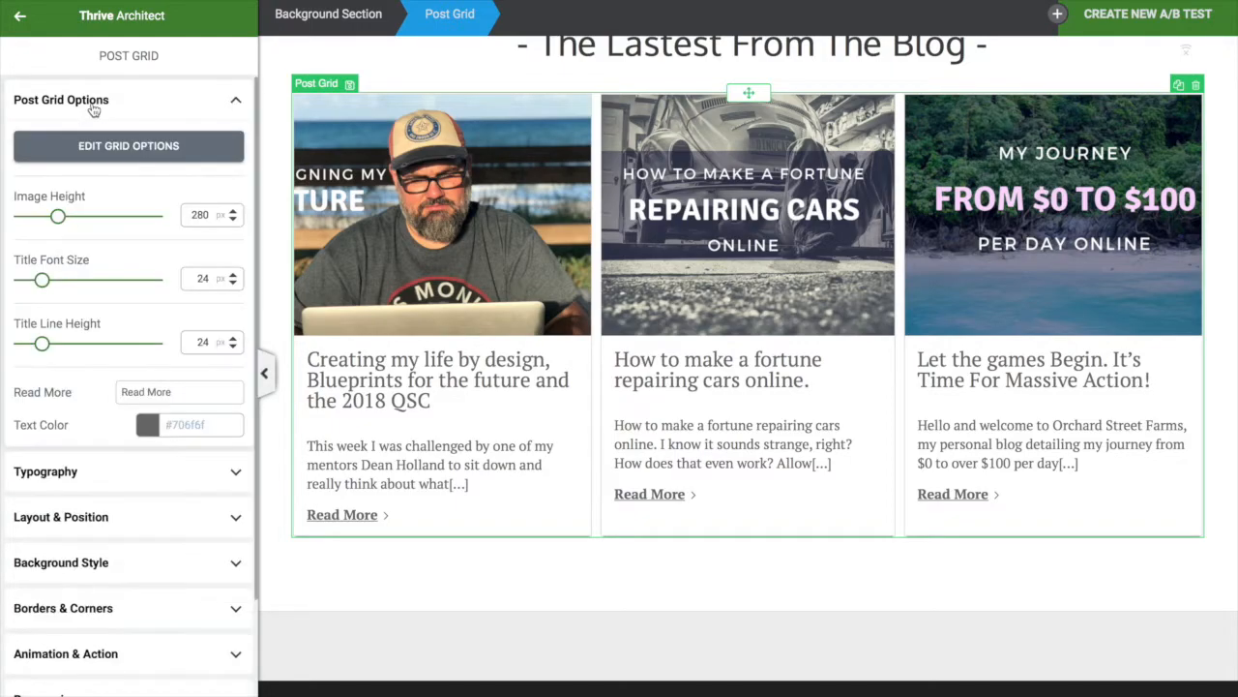
click(147, 425)
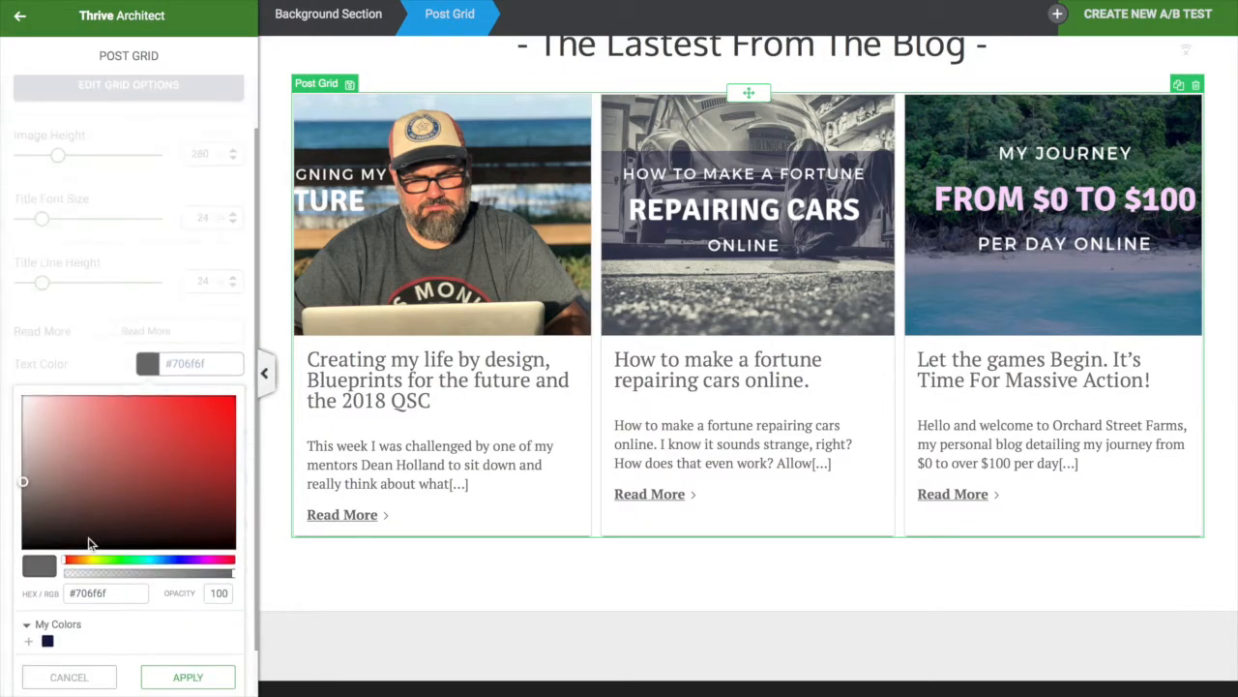
click(48, 642)
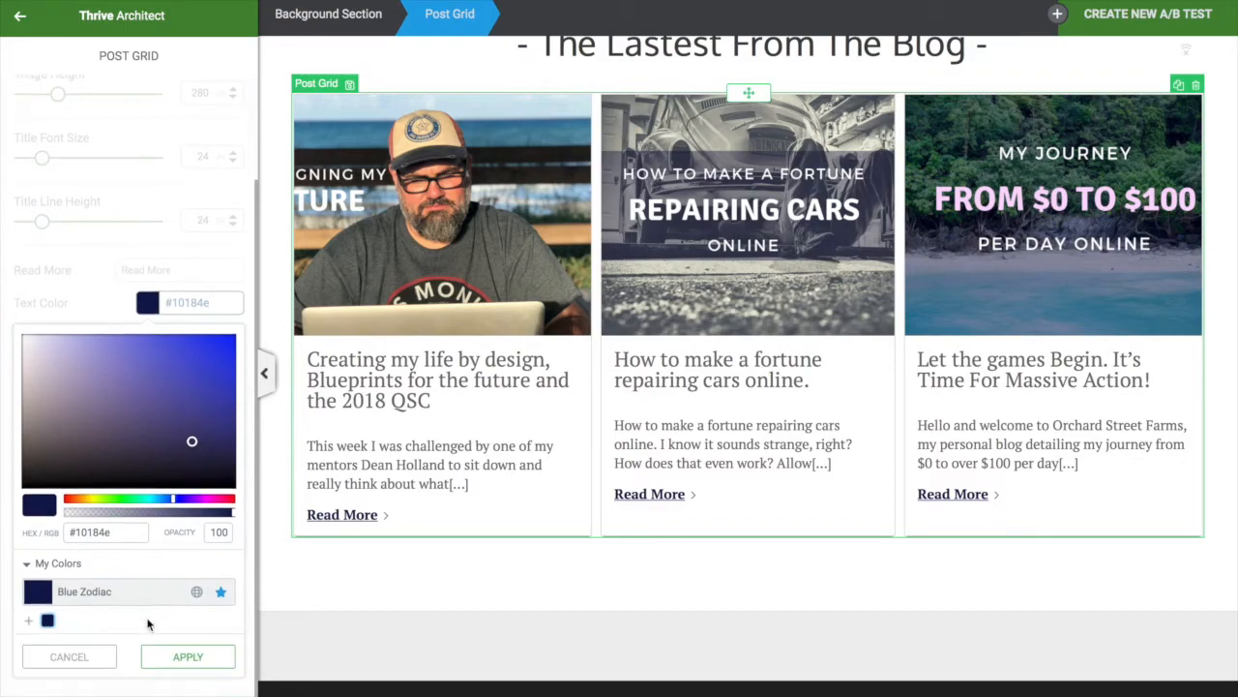
click(210, 662)
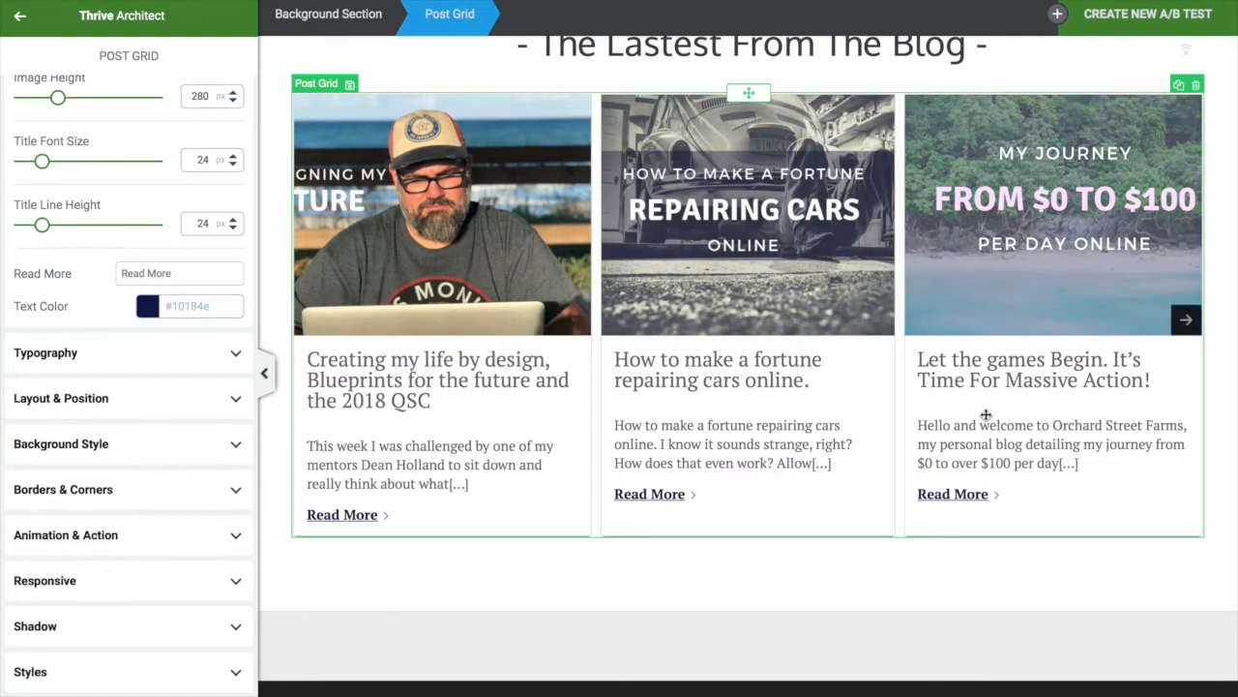
Review the navy Read More links, then deselect and reselect the post grid
scroll(436, 272, up, 1)
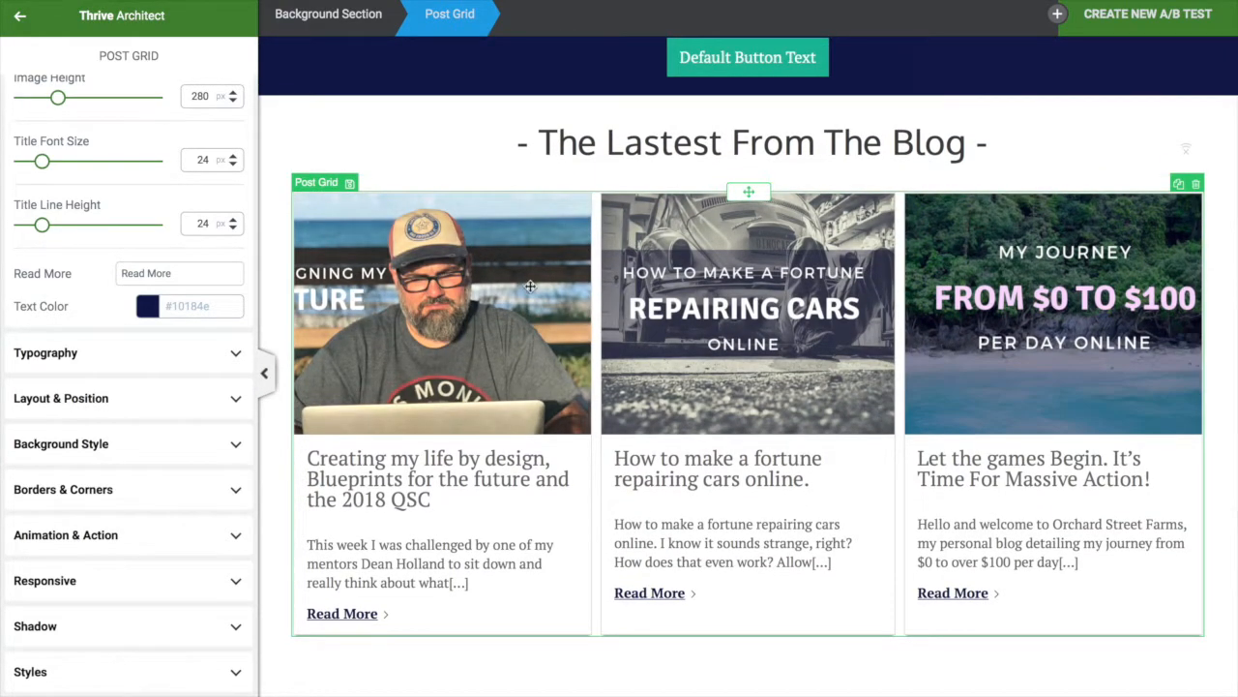
scroll(766, 484, down, 1)
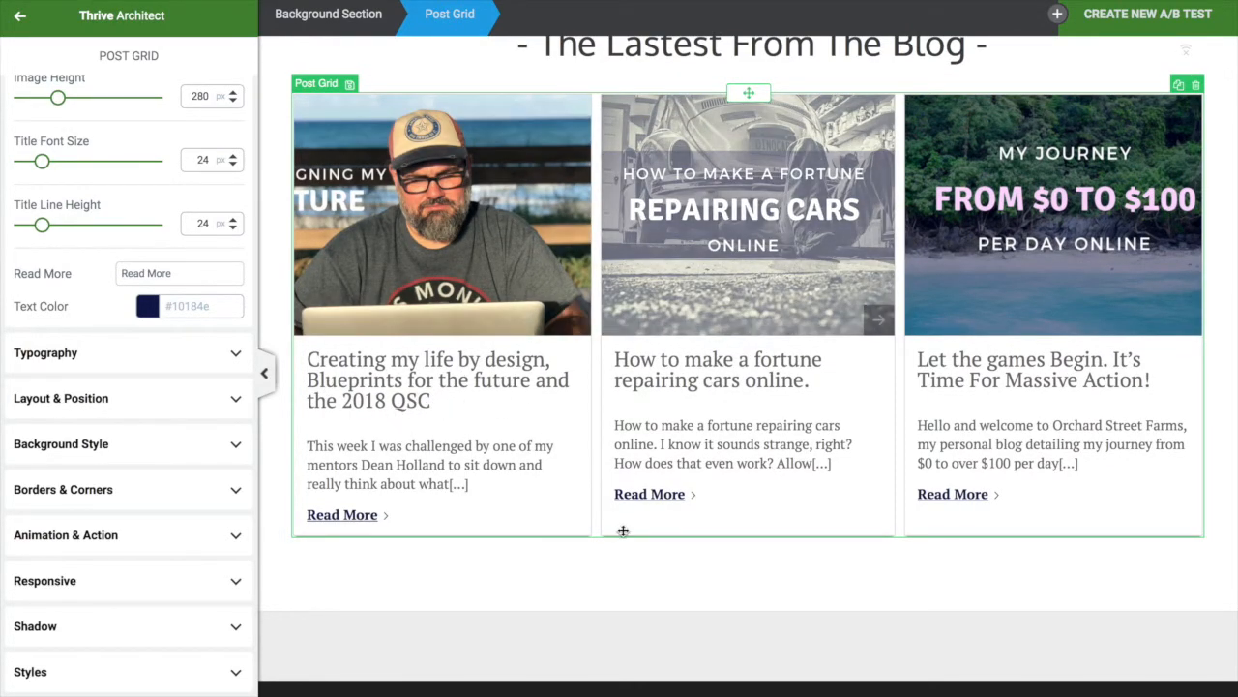
scroll(713, 545, up, 1)
scroll(817, 465, up, 1)
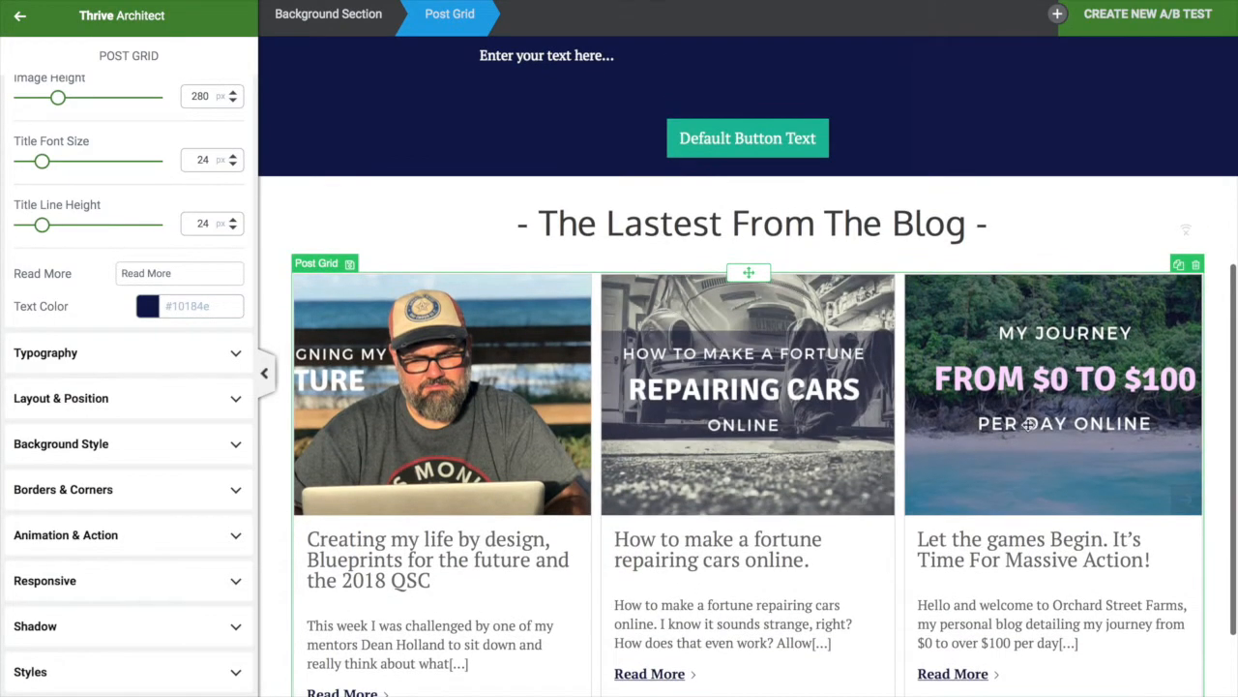
scroll(818, 464, down, 1)
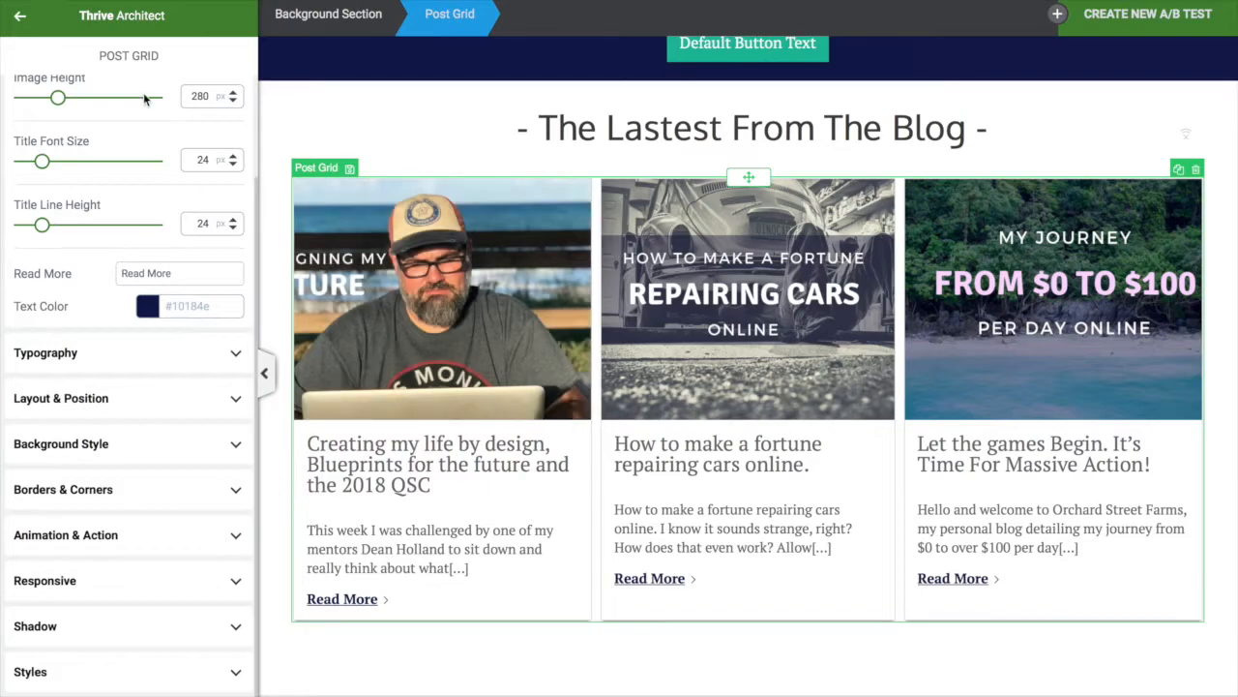
click(19, 16)
click(575, 402)
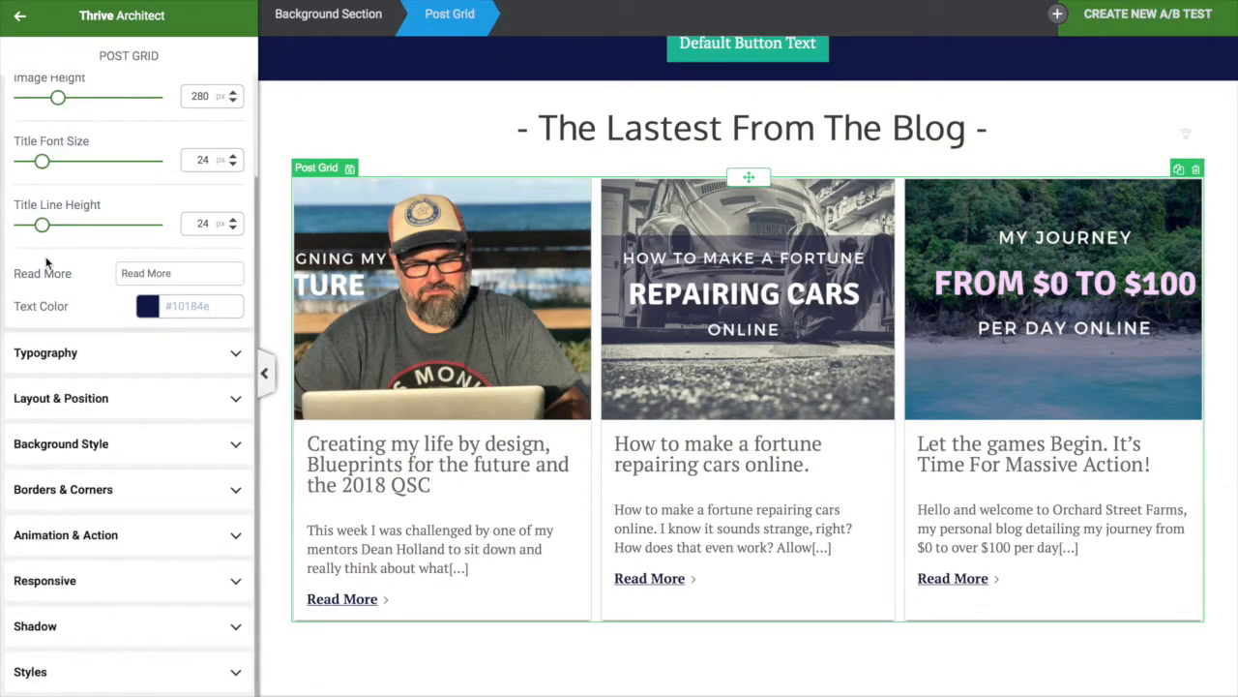
scroll(111, 117, up, 3)
Try a vertical layout for the post grid, then switch back to horizontal columns
click(93, 143)
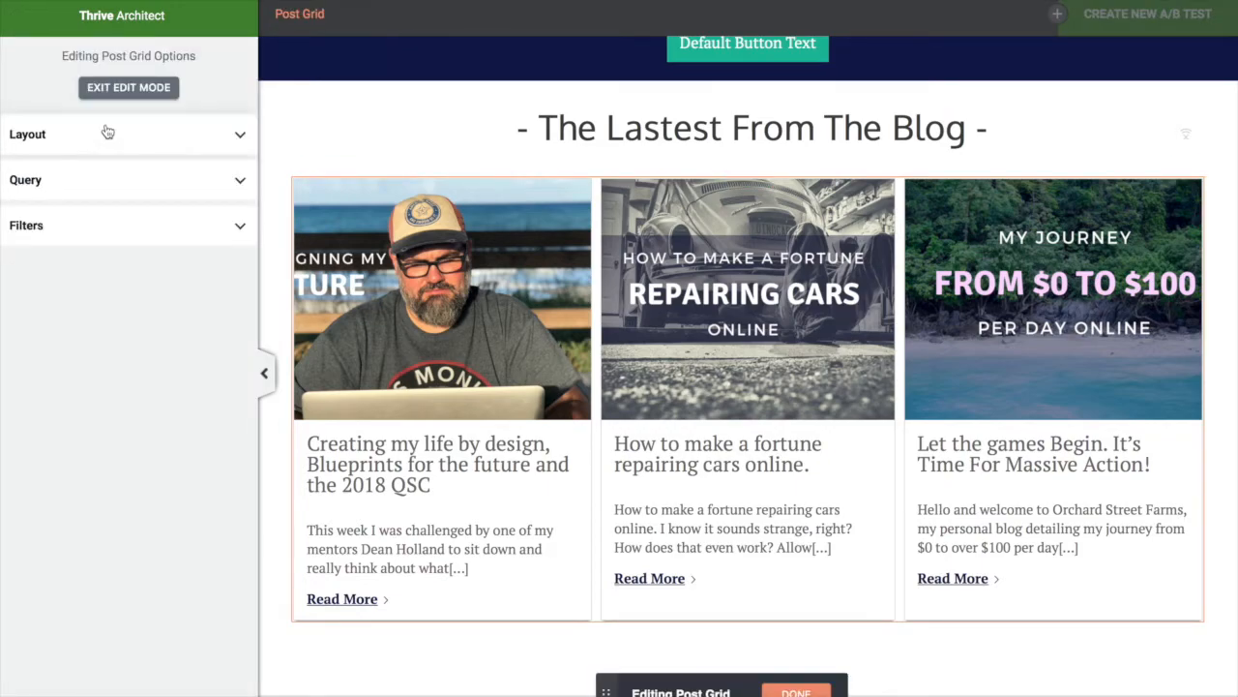
click(111, 131)
click(177, 177)
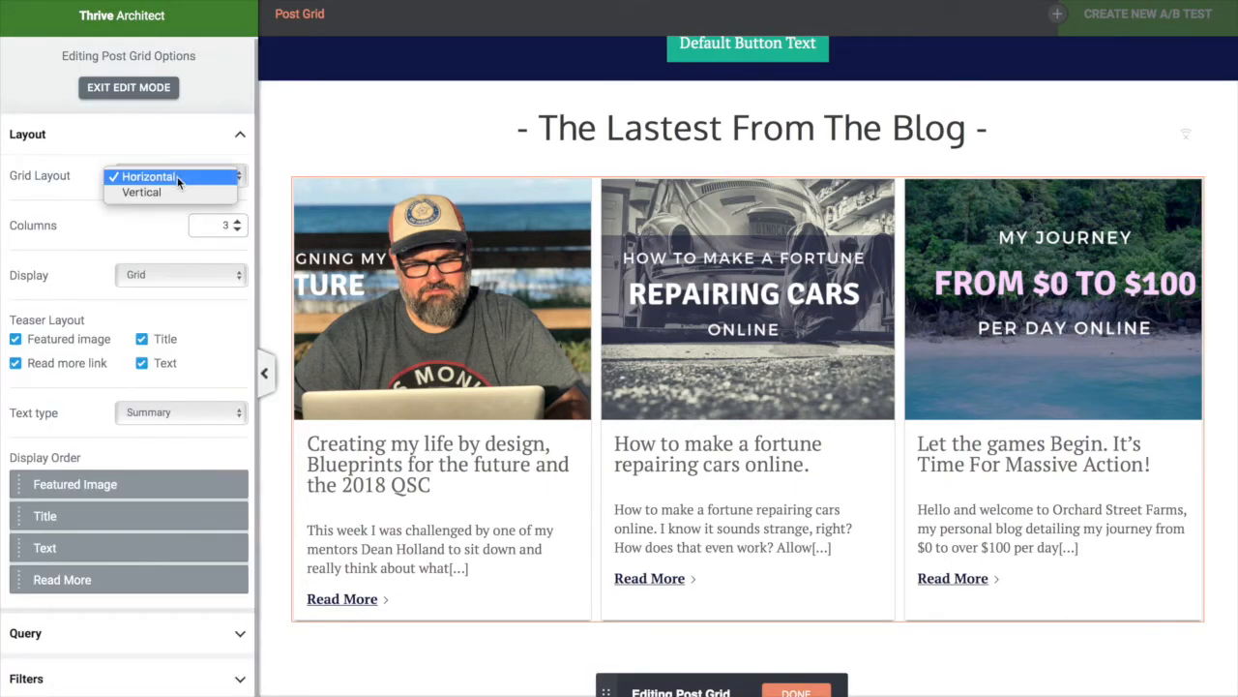
click(165, 192)
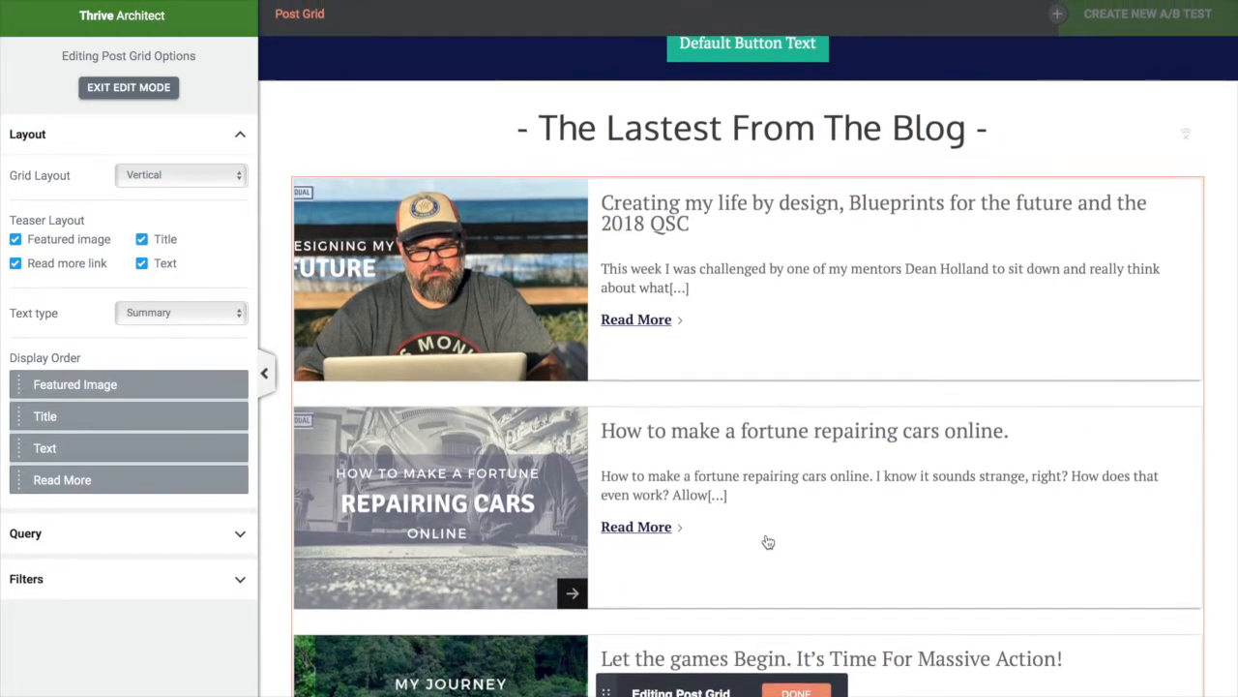
scroll(955, 539, up, 2)
scroll(956, 539, down, 3)
scroll(956, 539, down, 2)
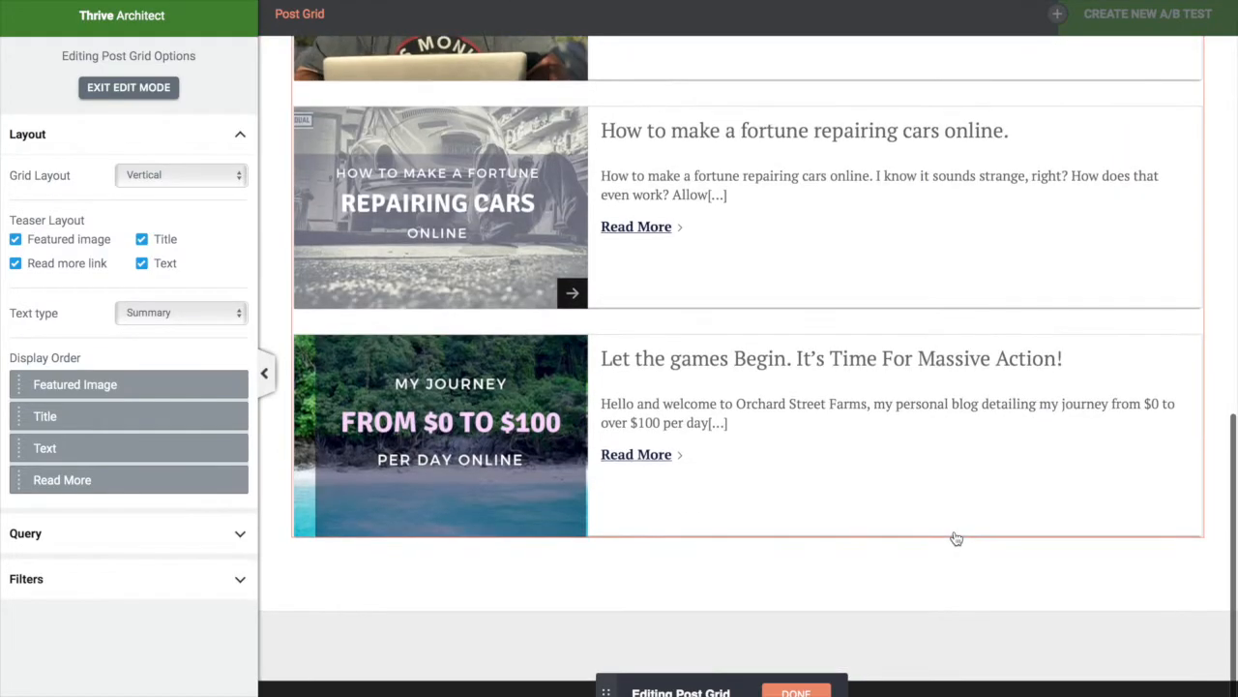
scroll(955, 536, up, 4)
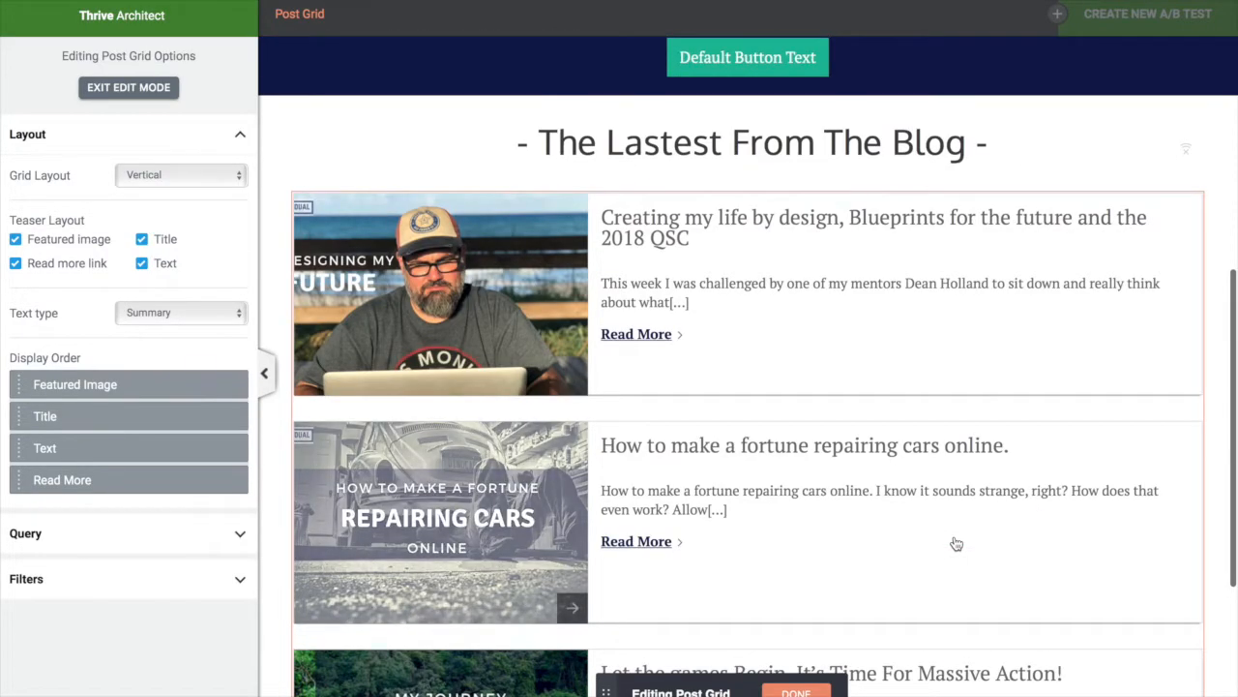
scroll(956, 544, down, 3)
scroll(956, 543, up, 3)
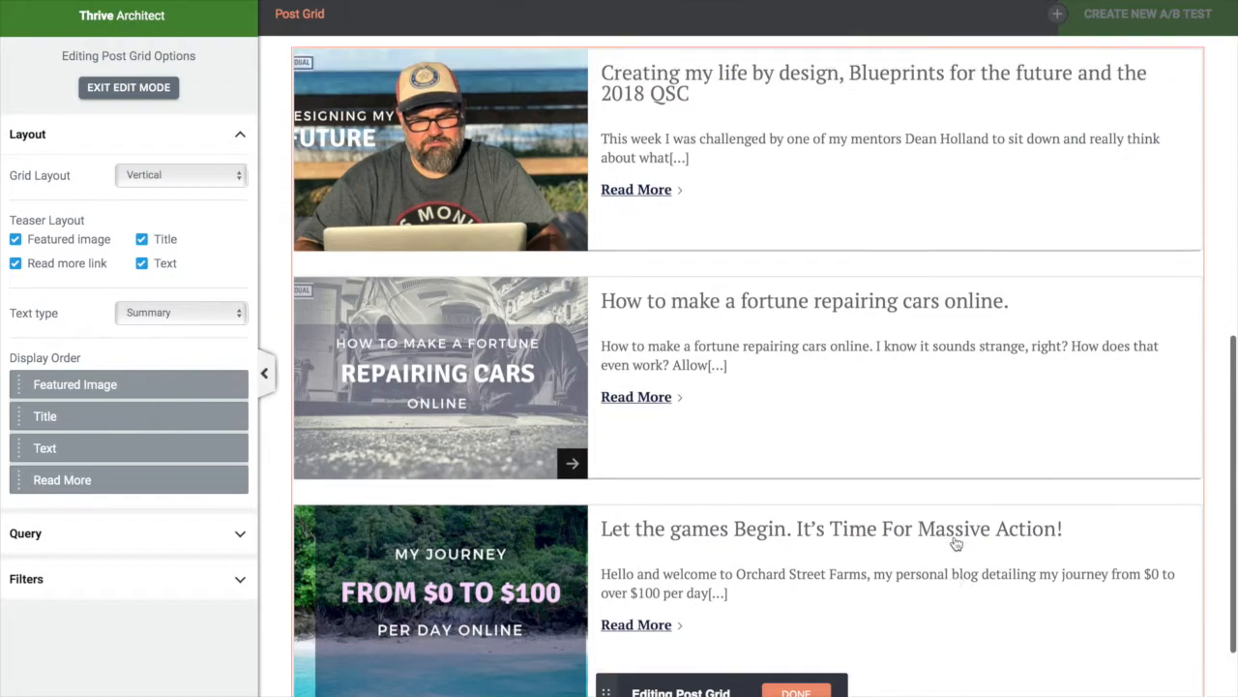
click(204, 179)
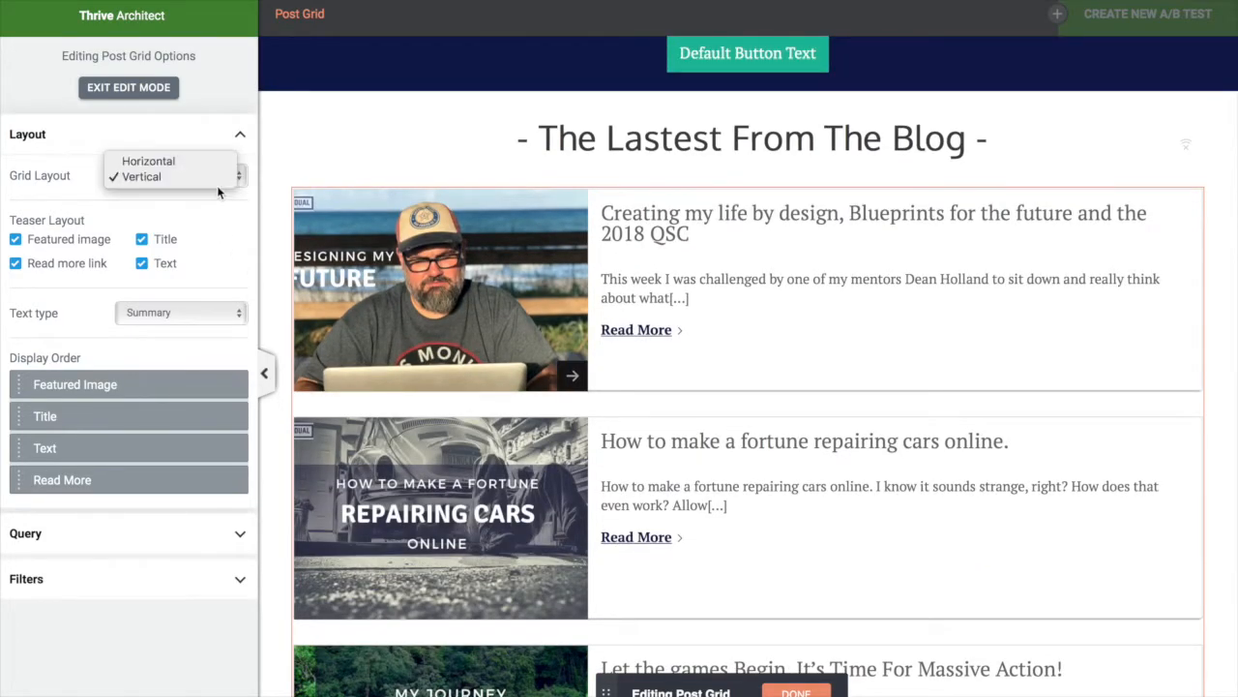
click(193, 159)
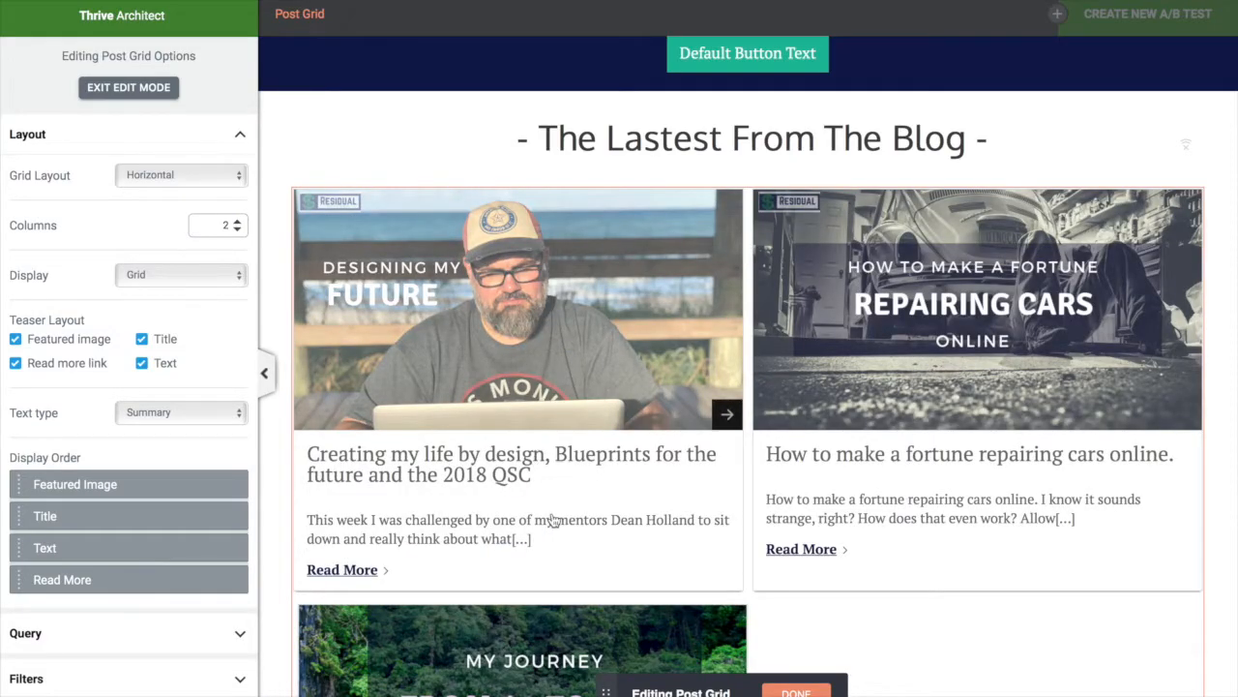
scroll(551, 519, down, 3)
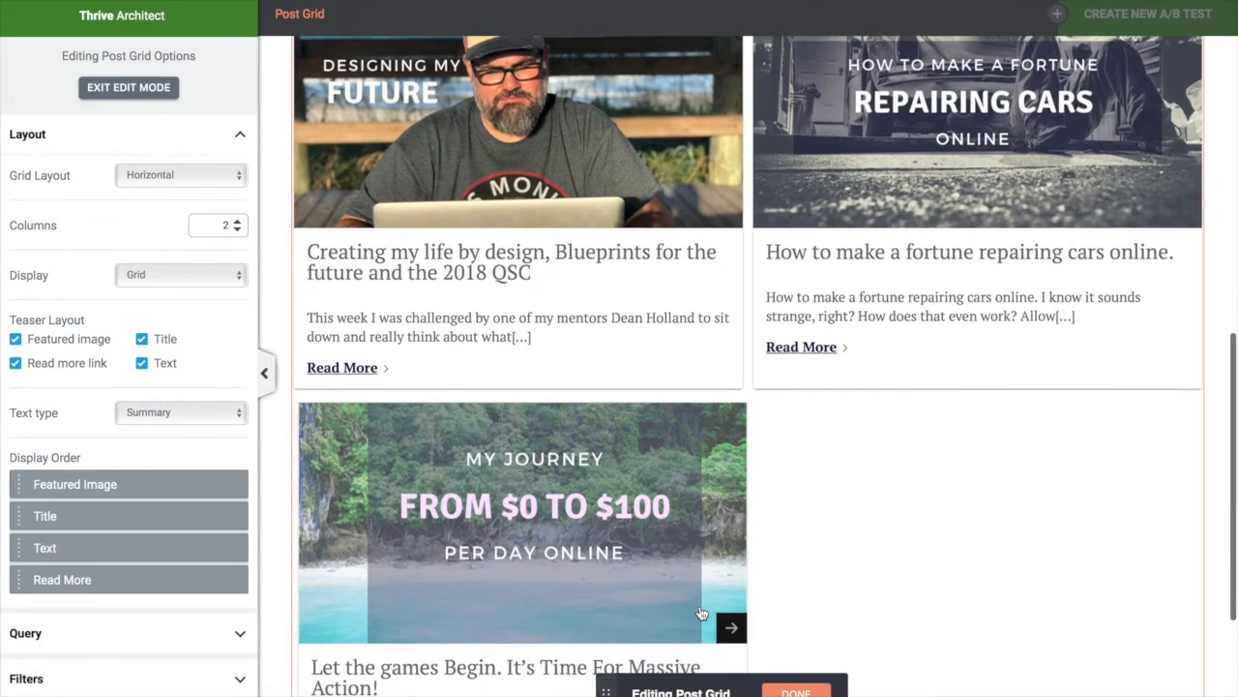
scroll(702, 614, down, 3)
scroll(699, 606, up, 8)
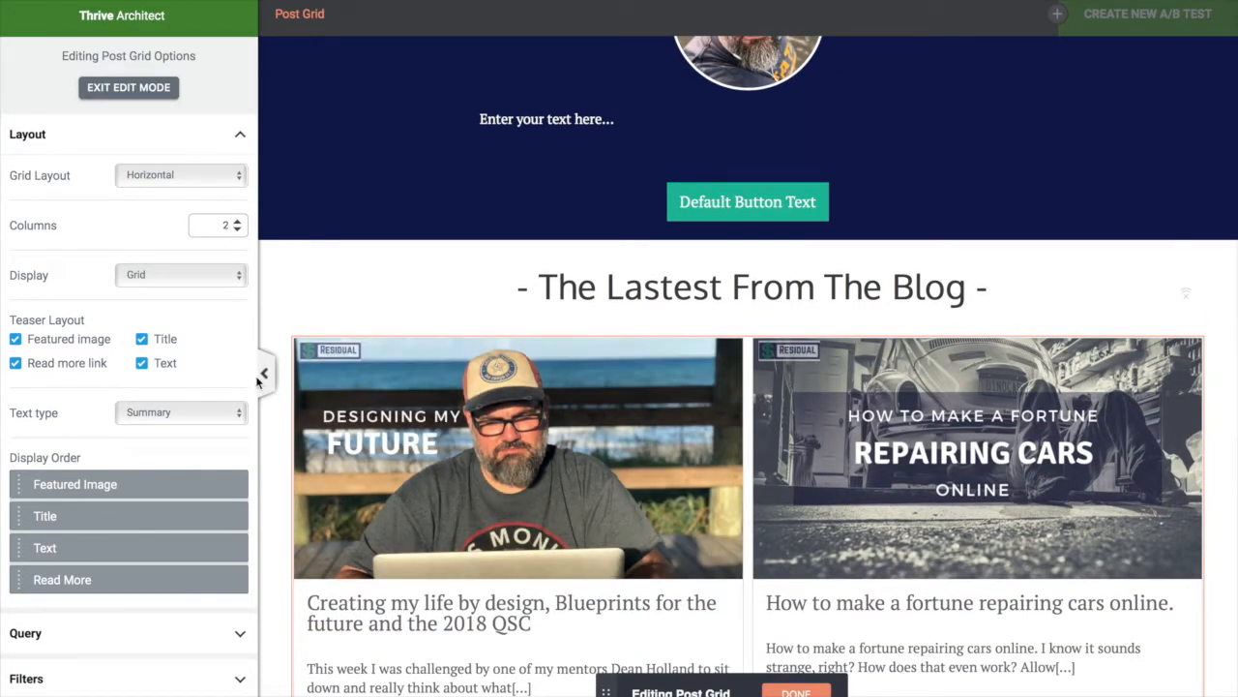
scroll(448, 553, down, 2)
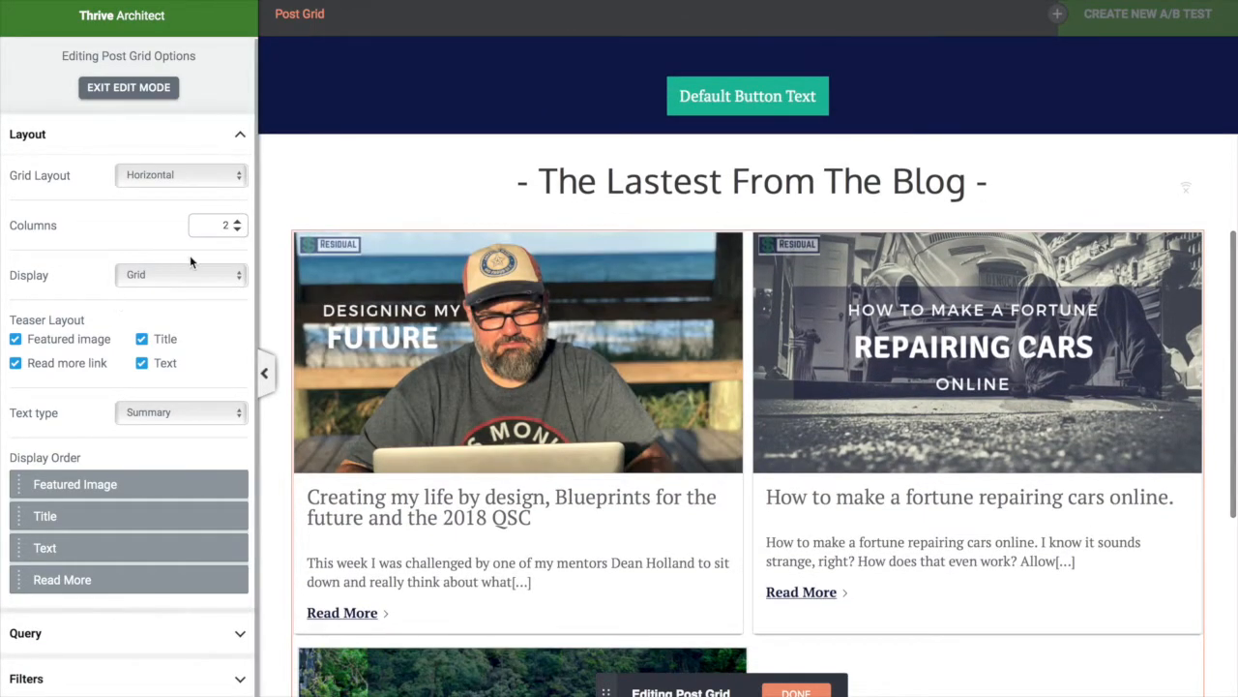
Try a Masonry display style, then return the posts to a regular Grid
click(187, 280)
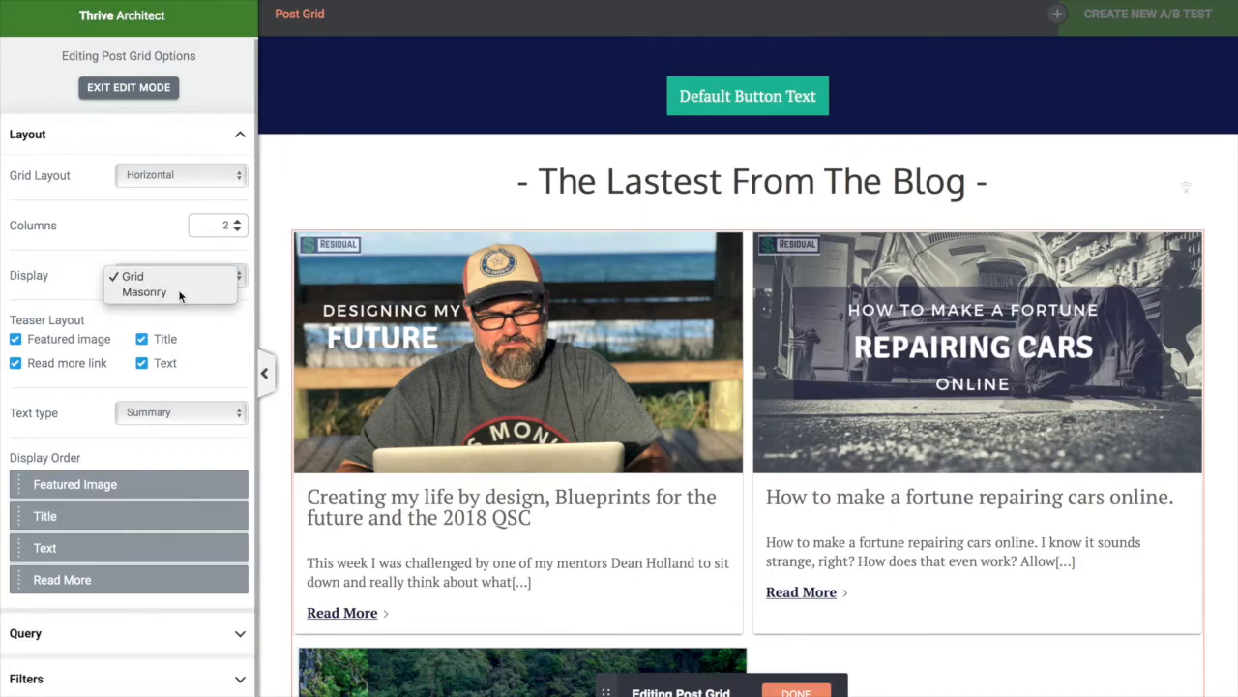
click(146, 289)
scroll(568, 473, down, 1)
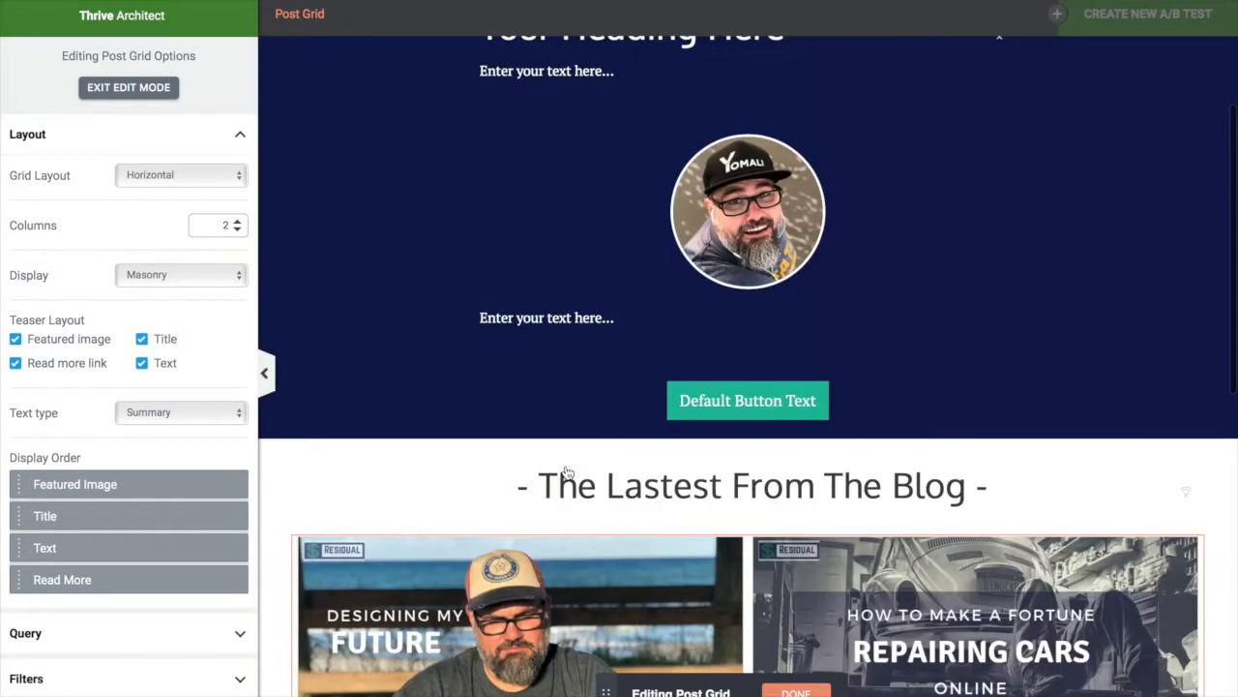
scroll(568, 473, down, 3)
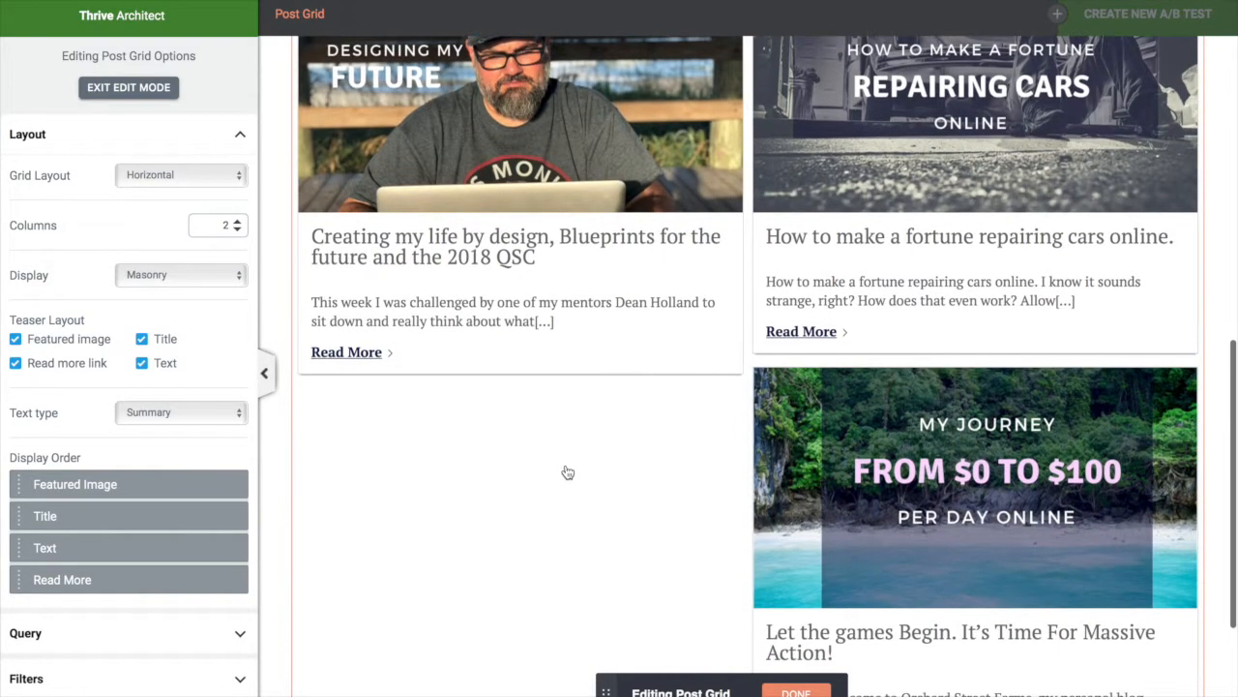
scroll(568, 472, up, 2)
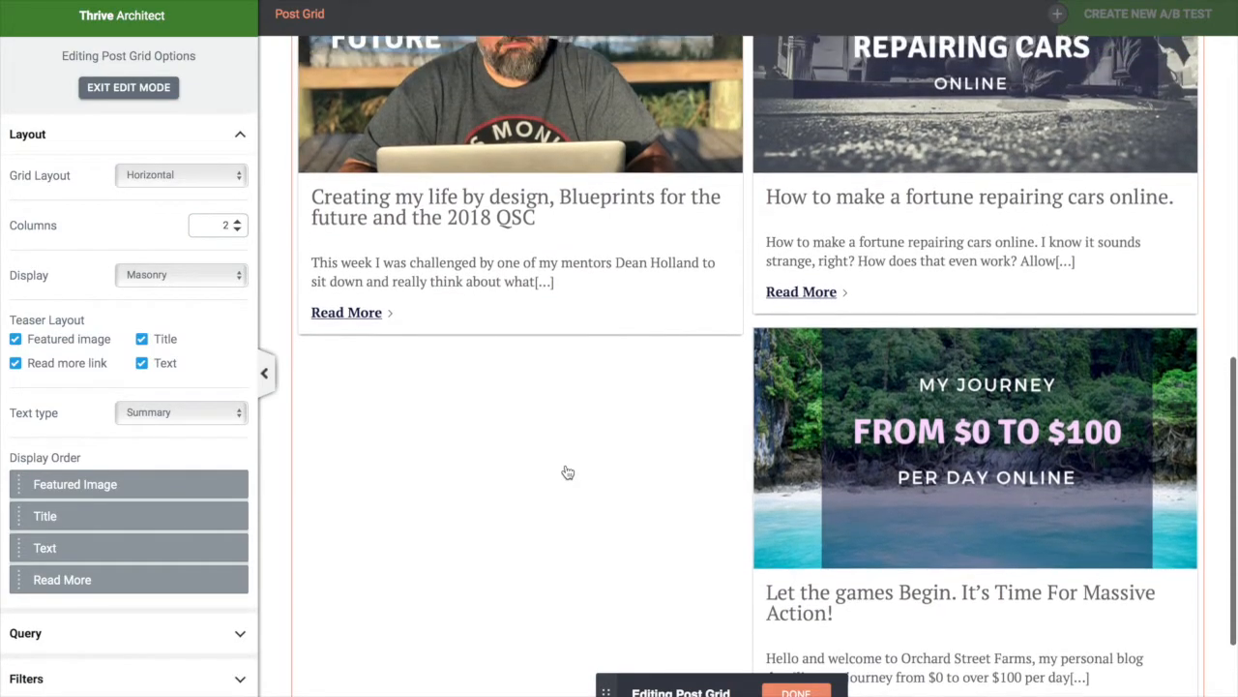
scroll(568, 472, up, 1)
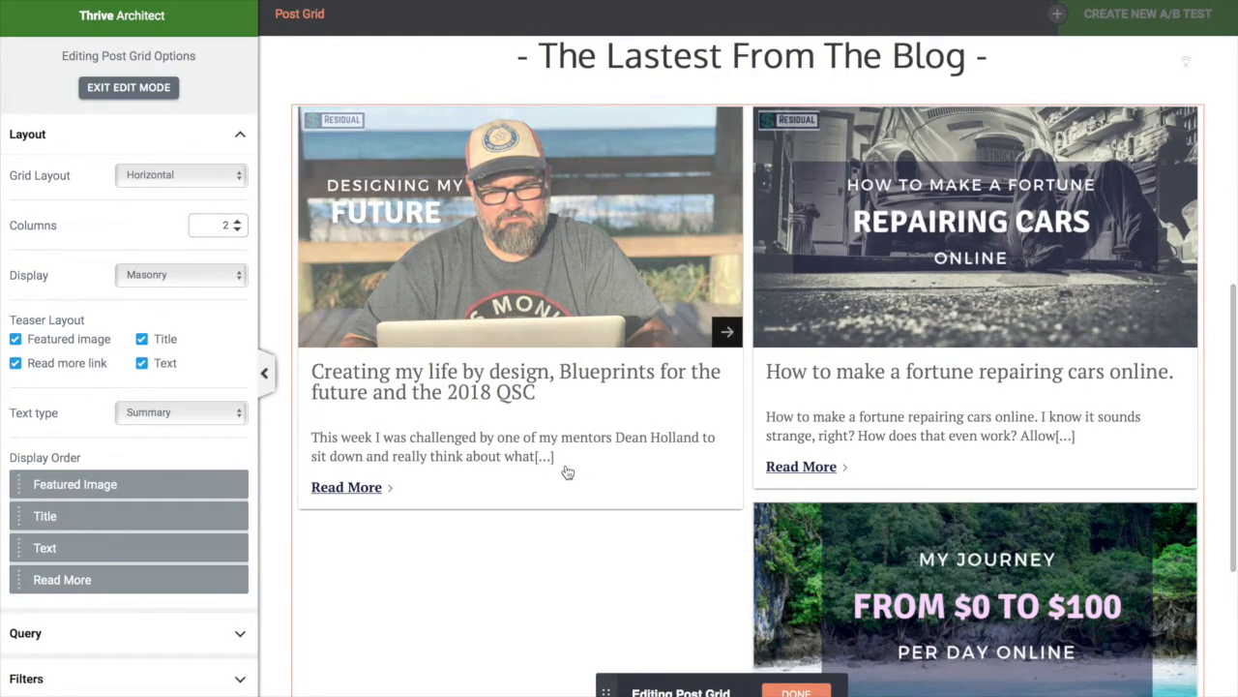
click(199, 270)
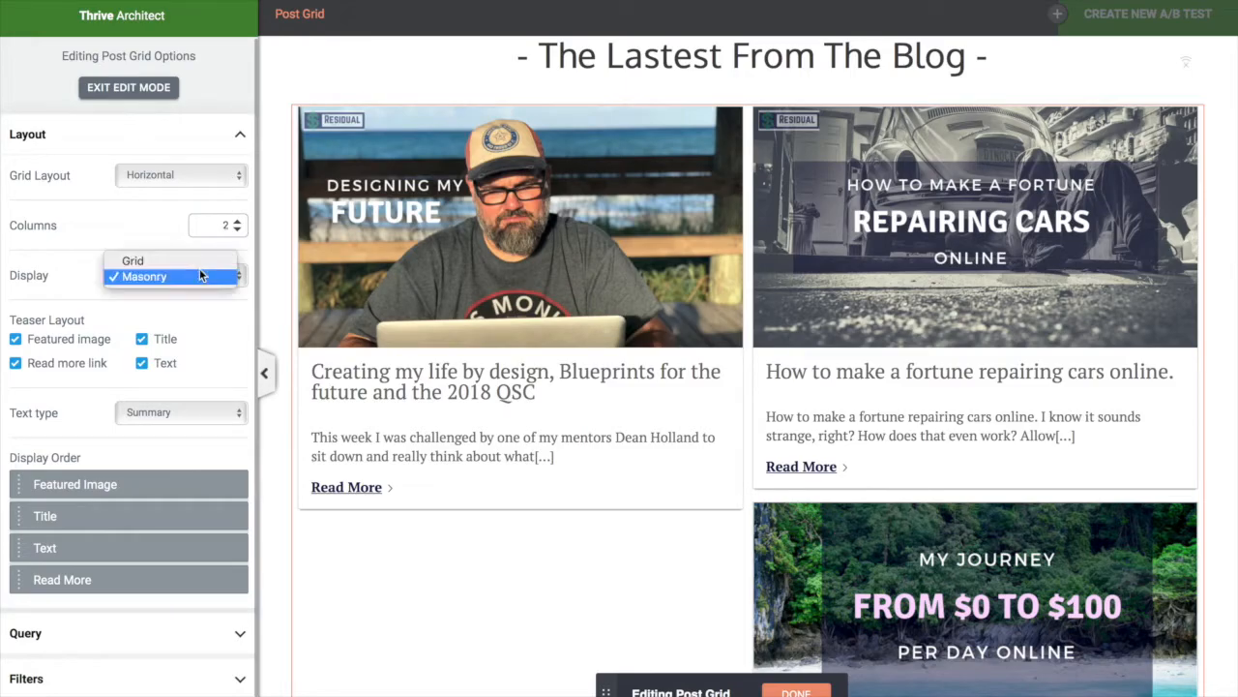
click(196, 260)
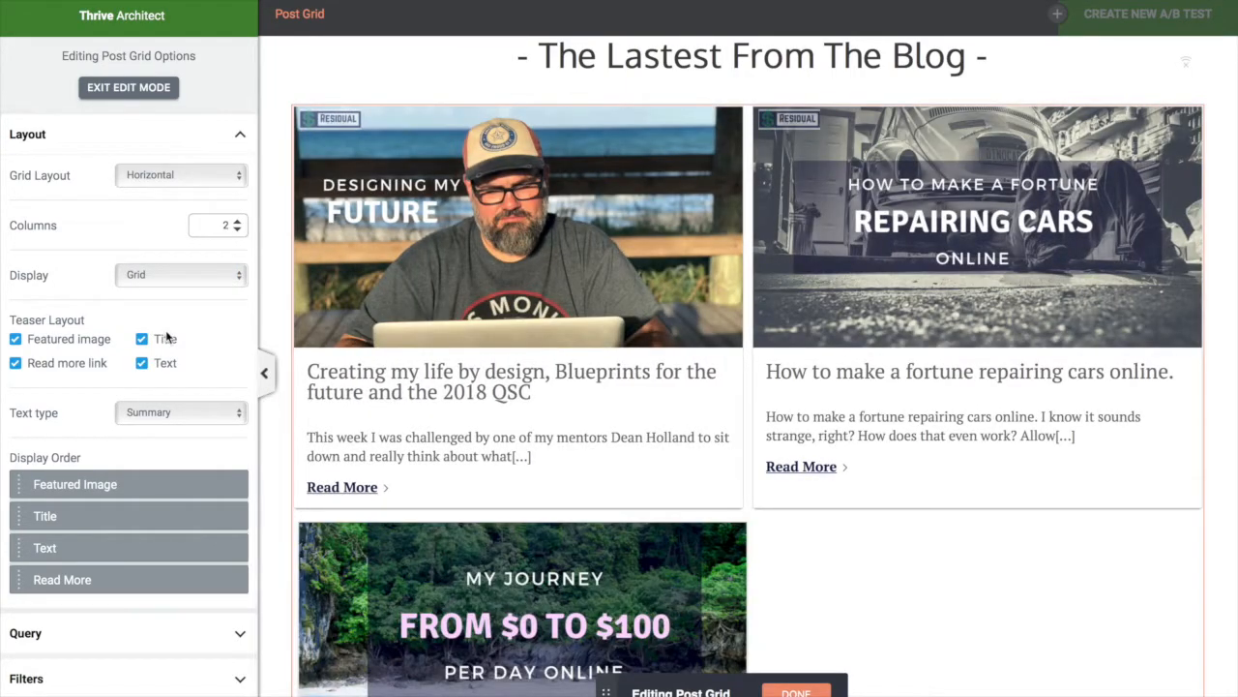
scroll(196, 445, down, 1)
Try Excerpt teaser text, revert to Summary, and show the grid's Query settings
click(214, 407)
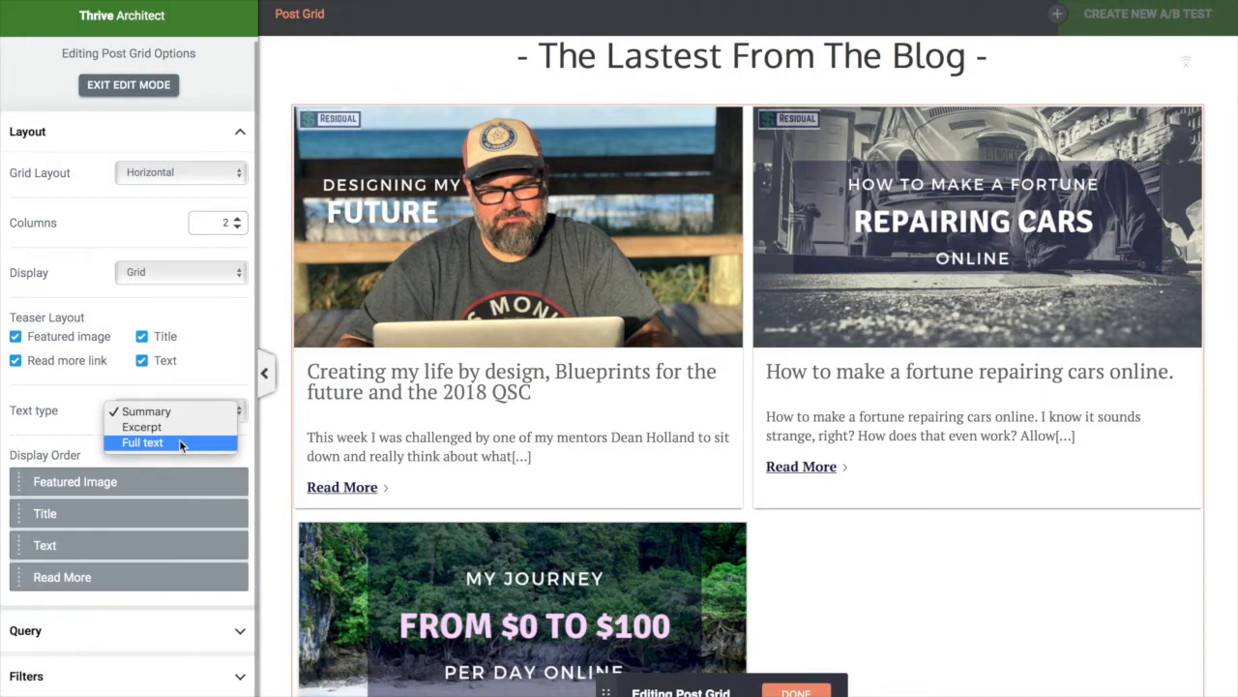
click(180, 429)
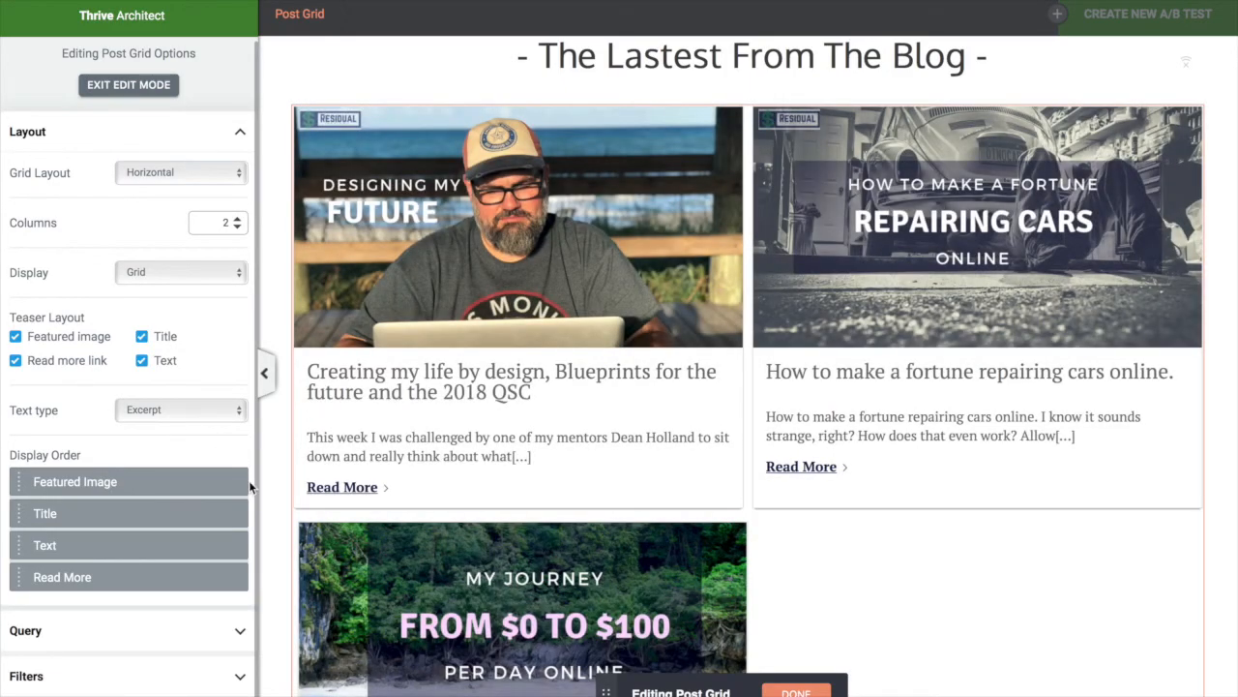
scroll(300, 580, down, 5)
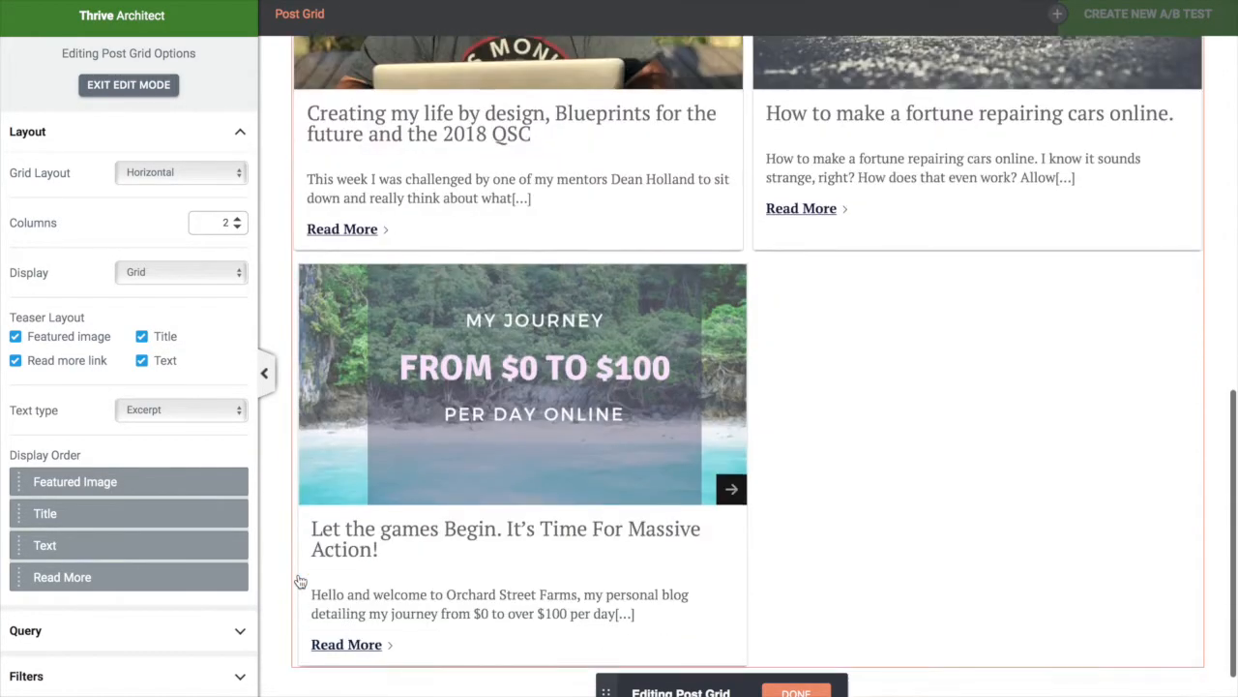
scroll(299, 577, up, 2)
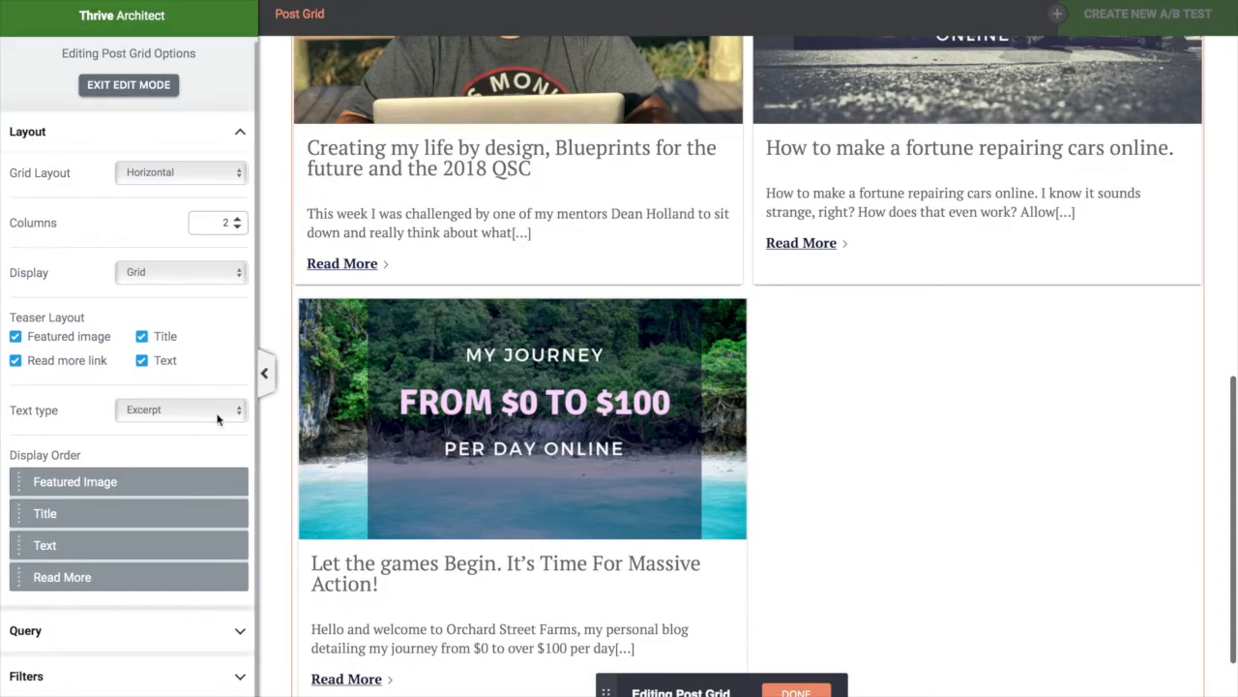
click(222, 421)
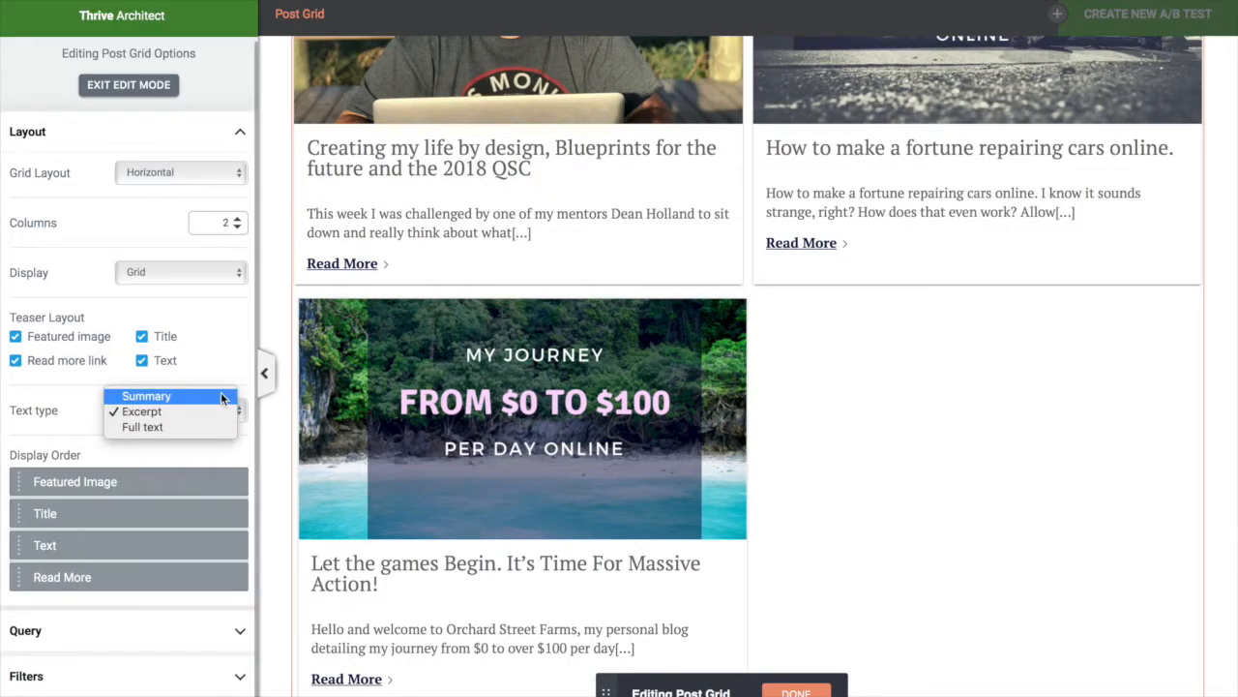
click(222, 396)
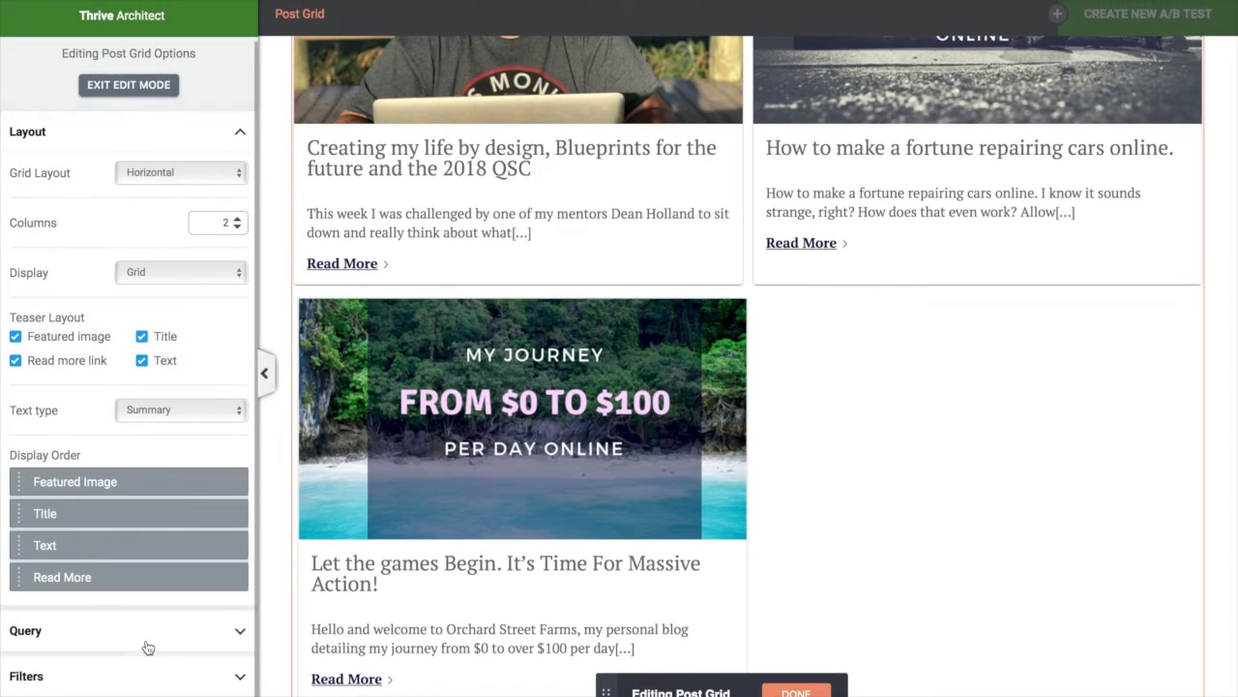
click(122, 628)
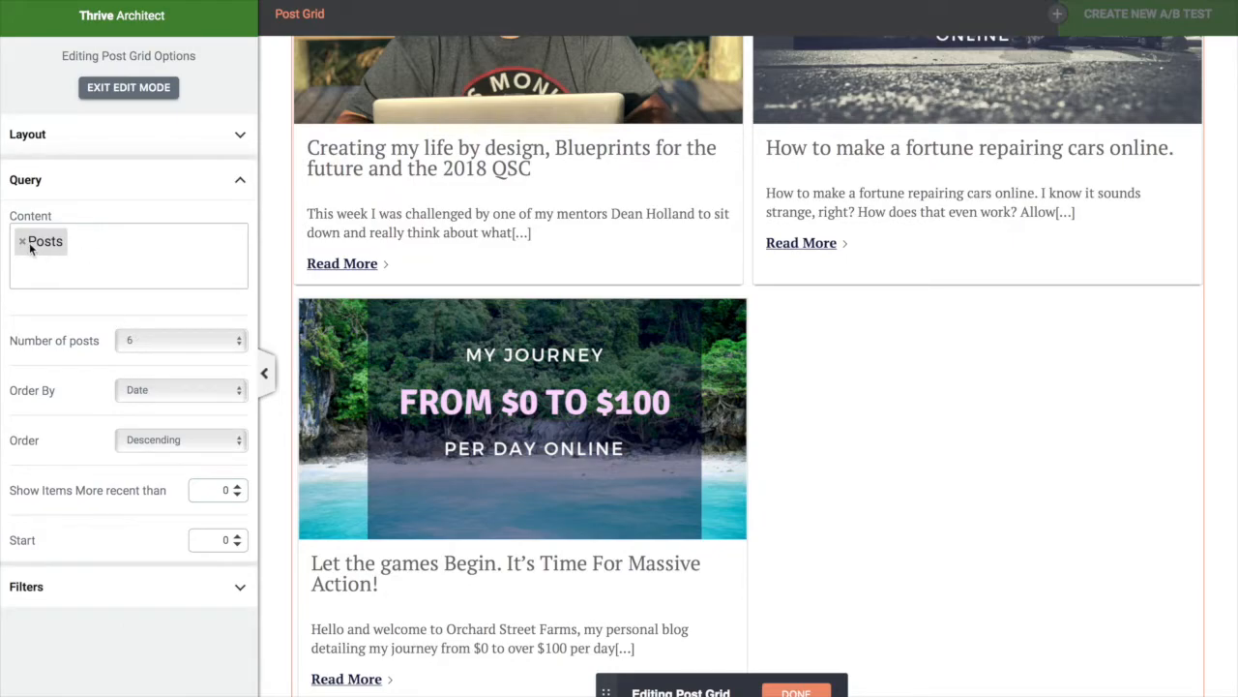
Check the grid's content types, then open Filters and look at Categories, Tags and Authors
click(93, 242)
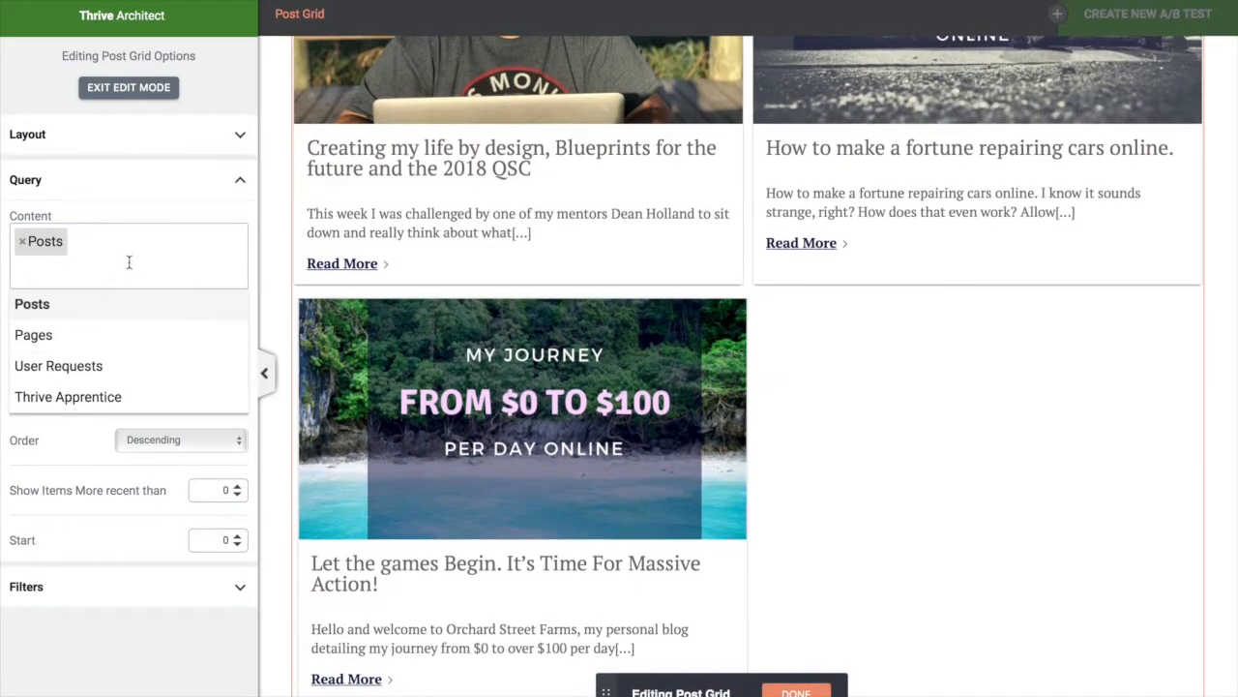
click(127, 261)
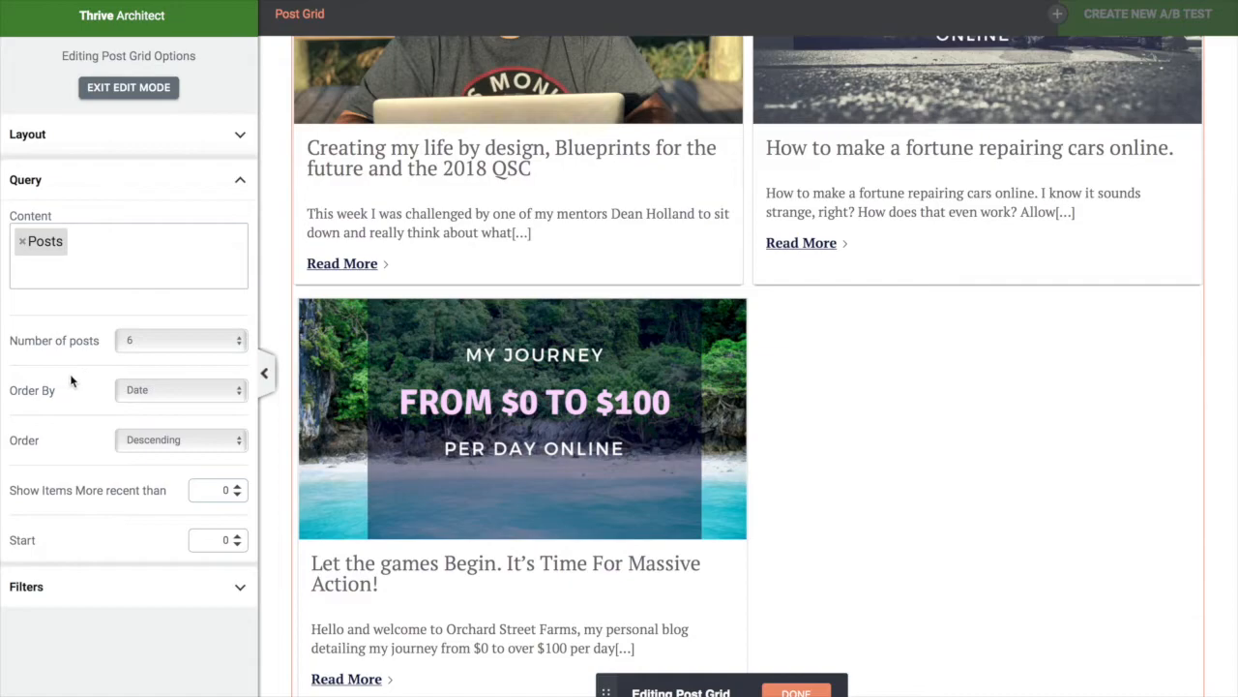
click(81, 580)
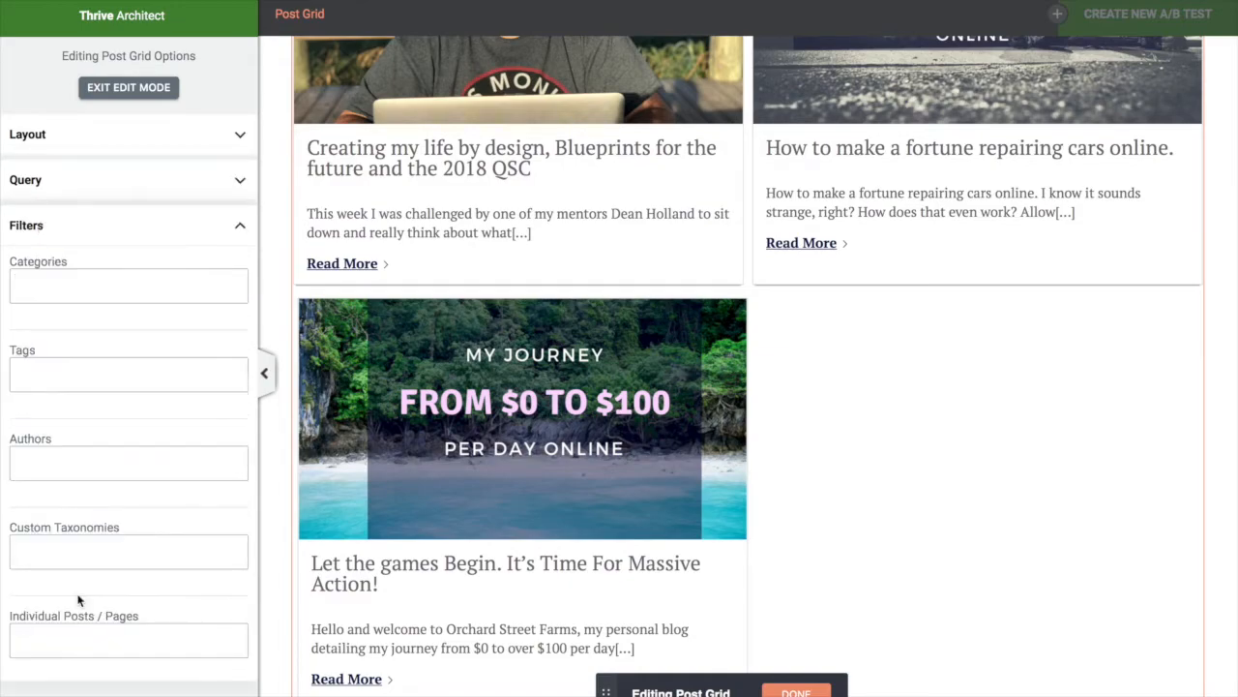
click(137, 287)
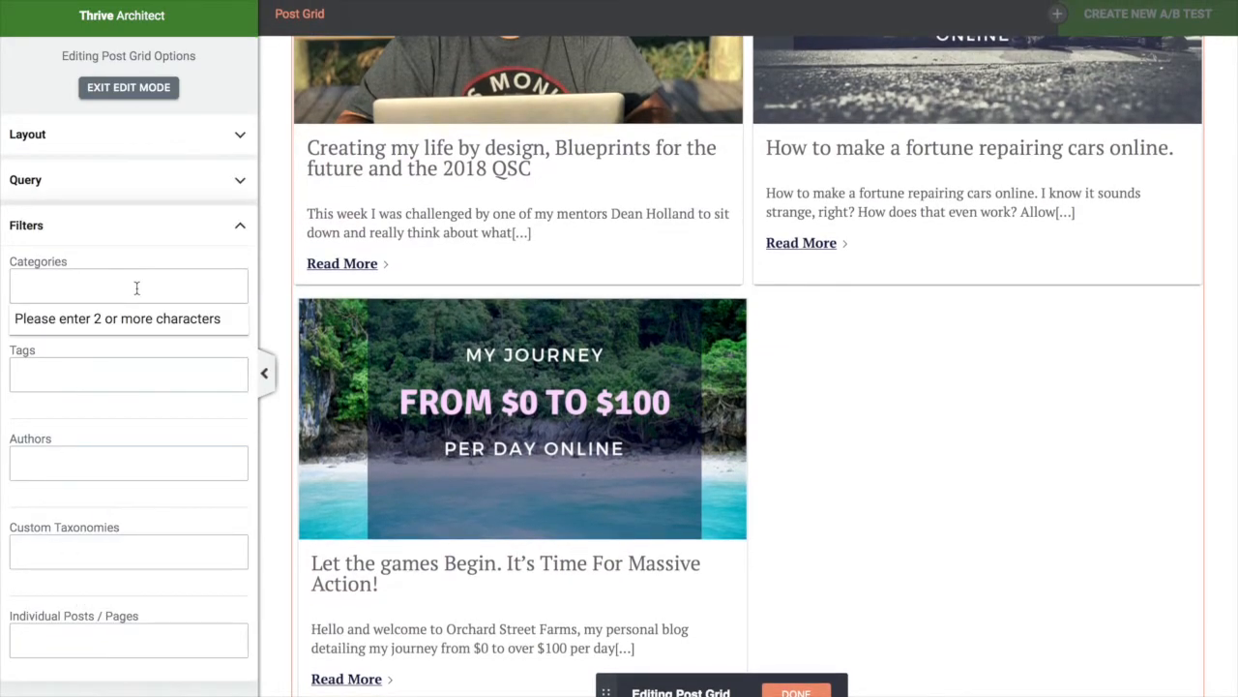
click(99, 376)
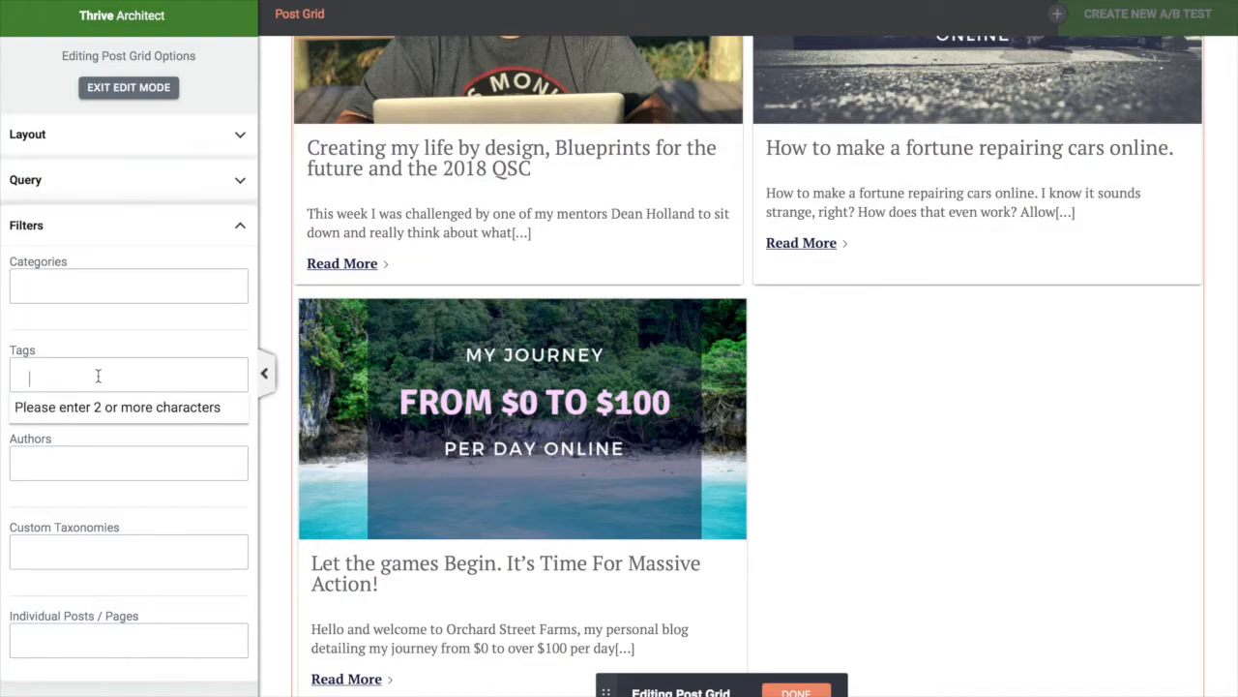
click(74, 466)
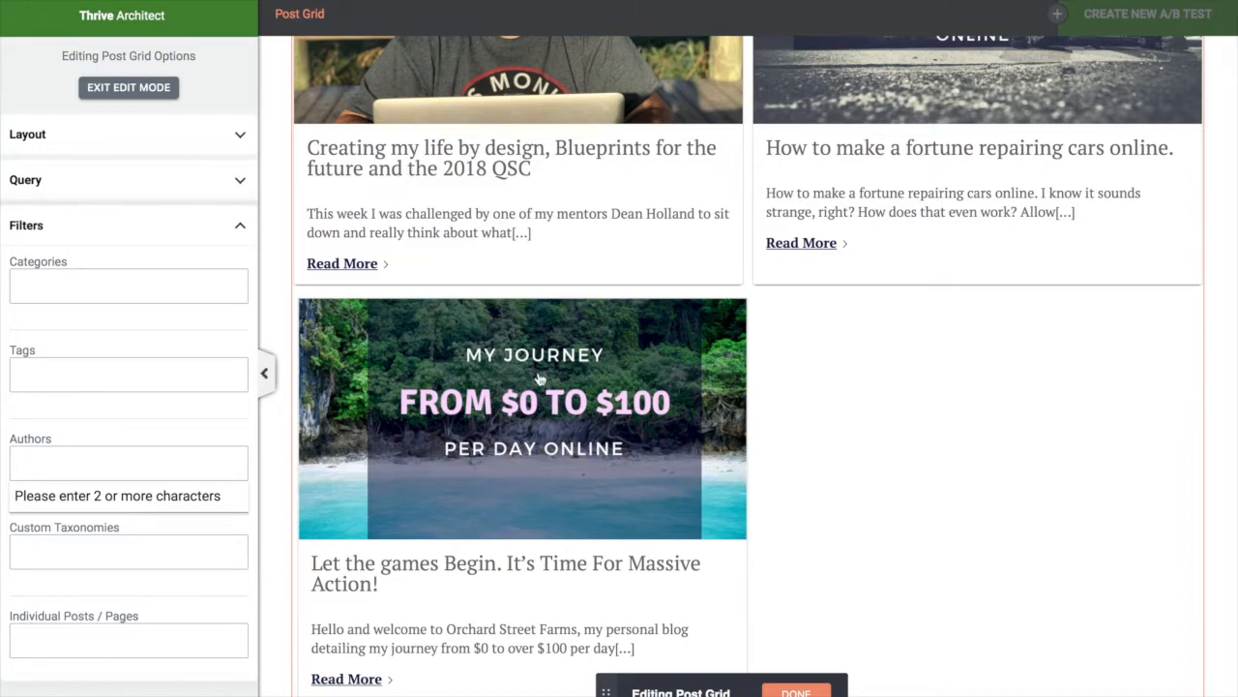
scroll(539, 362, up, 10)
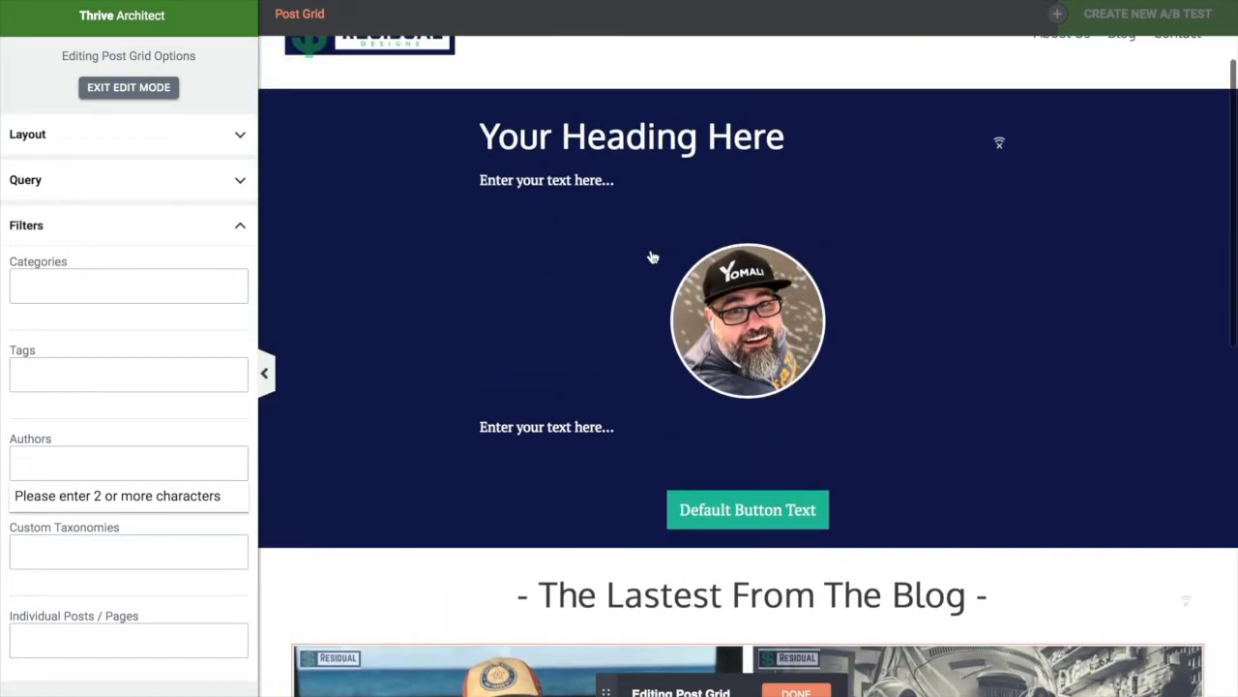
scroll(653, 258, up, 1)
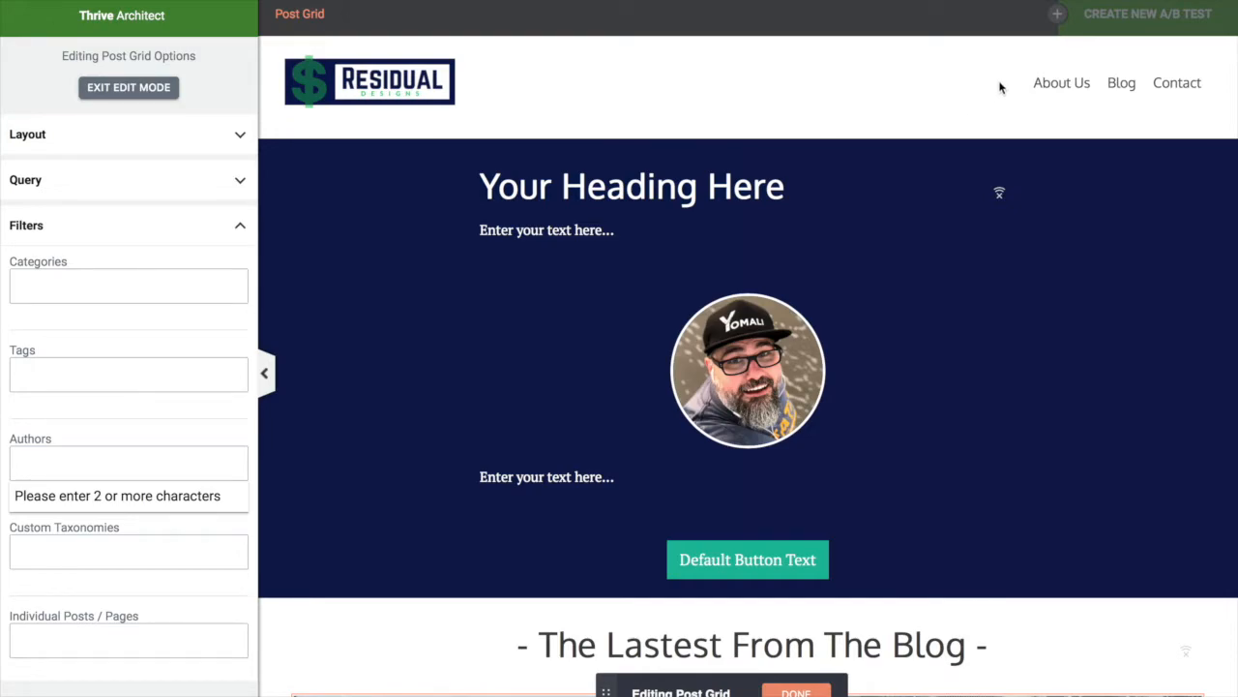
scroll(890, 515, down, 5)
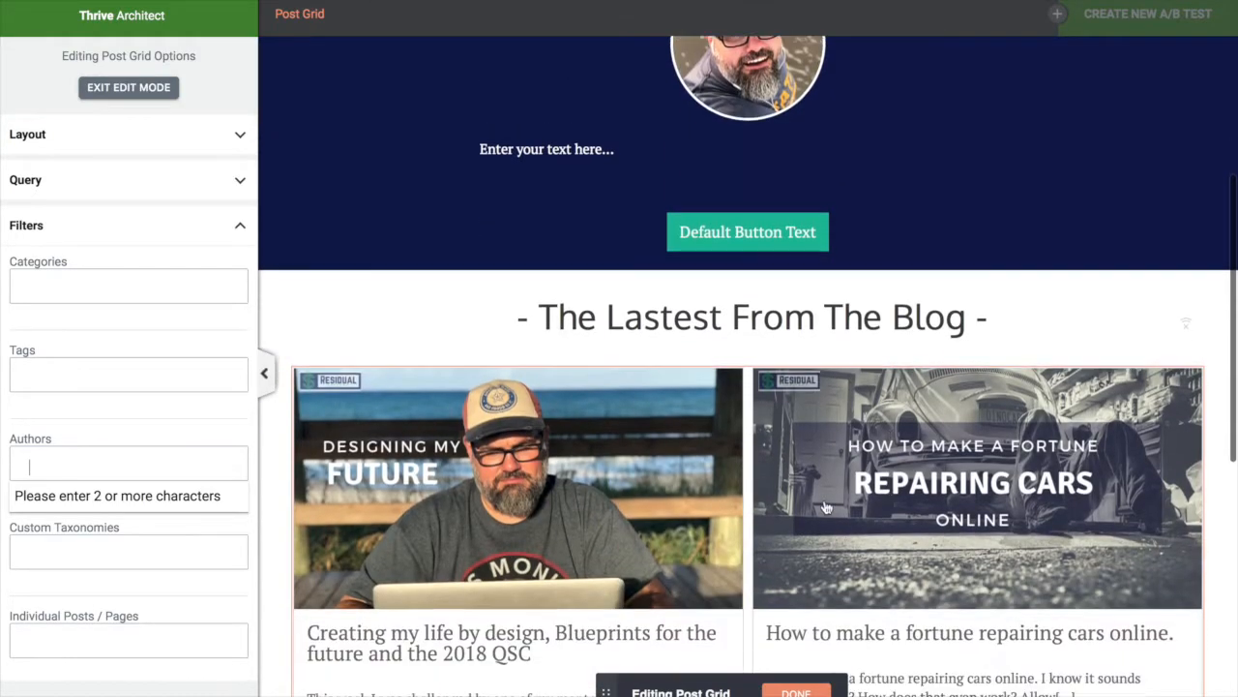
scroll(687, 430, down, 1)
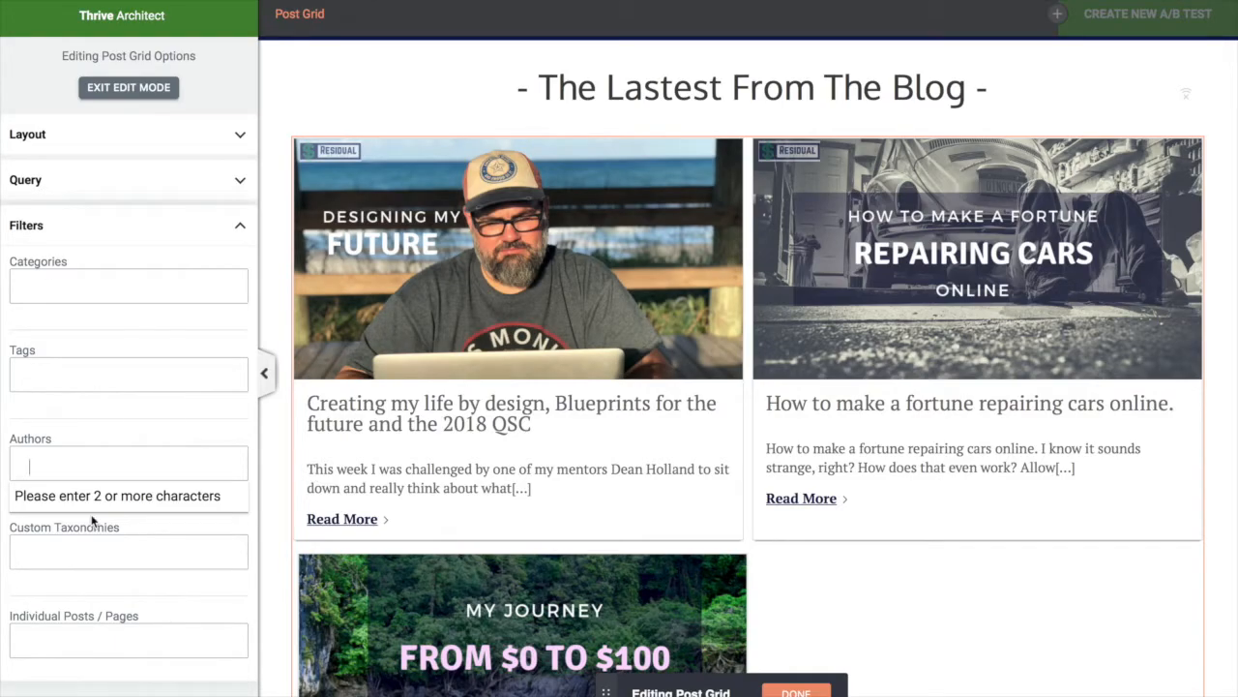
scroll(719, 473, up, 5)
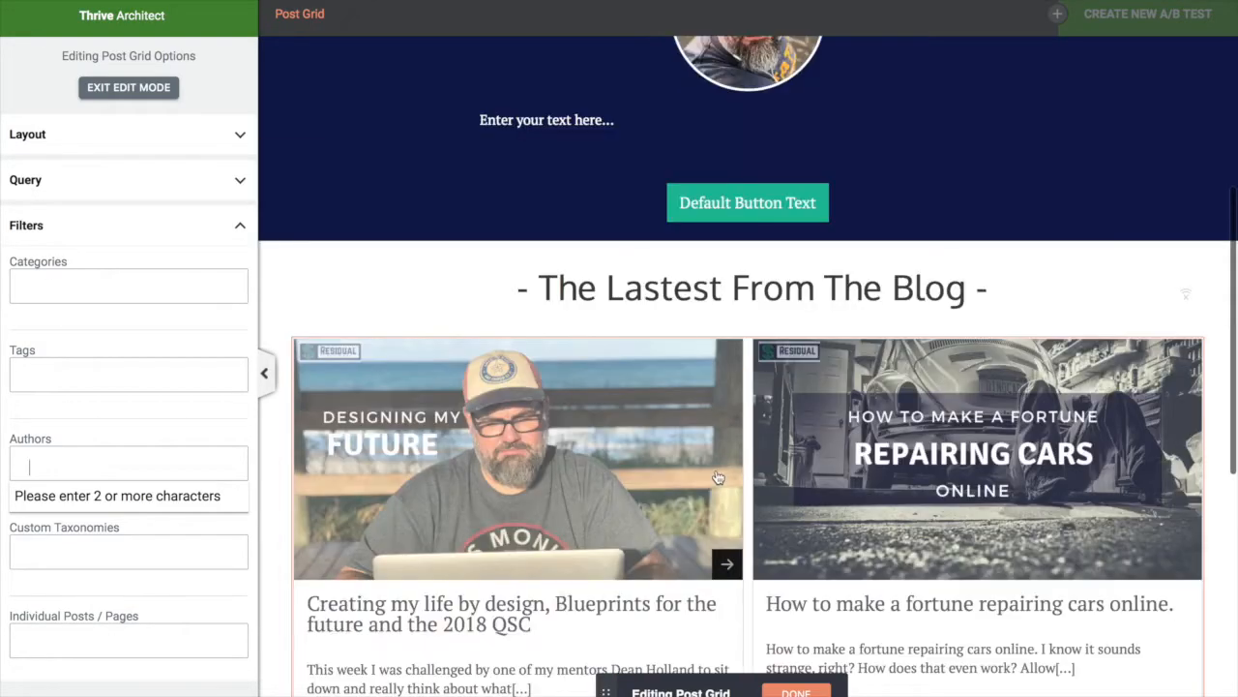
scroll(718, 473, up, 4)
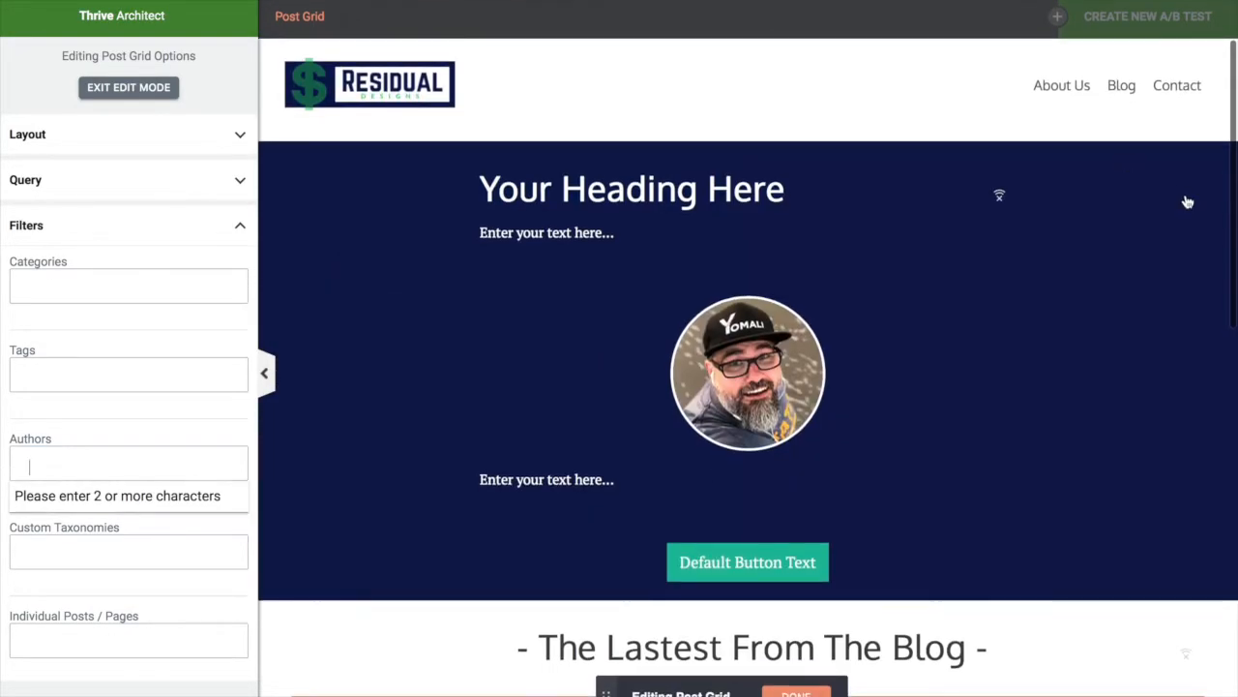
scroll(1150, 644, down, 8)
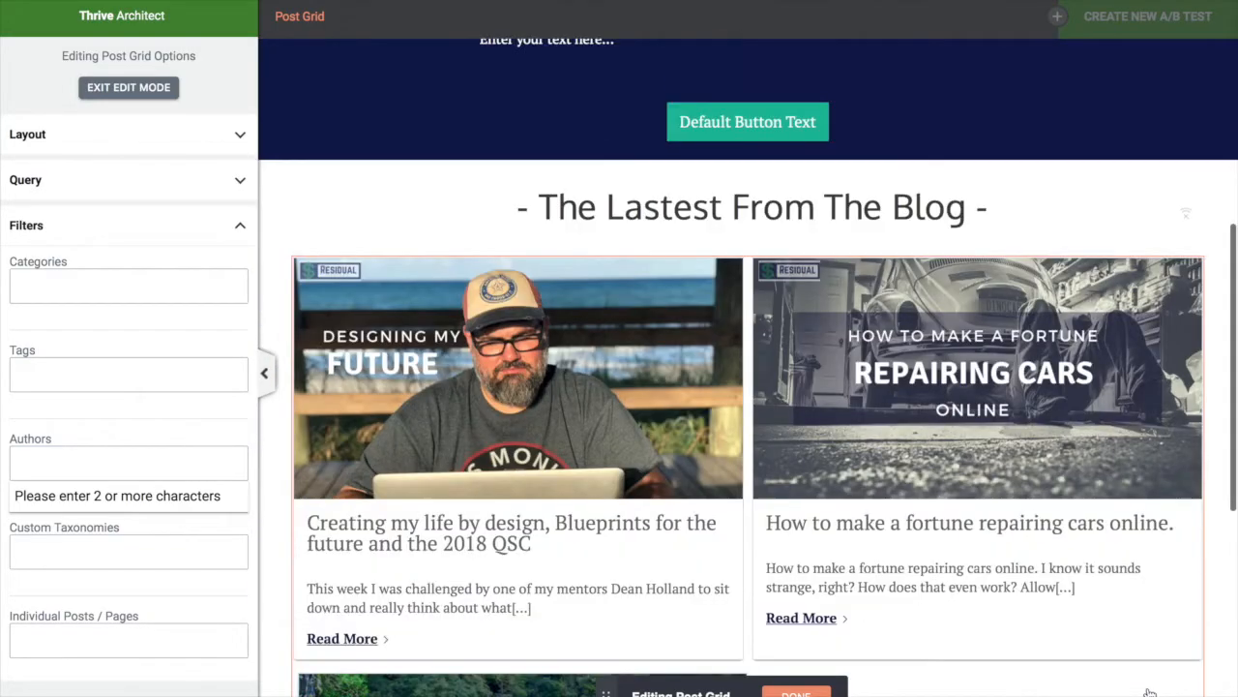
scroll(1150, 691, down, 4)
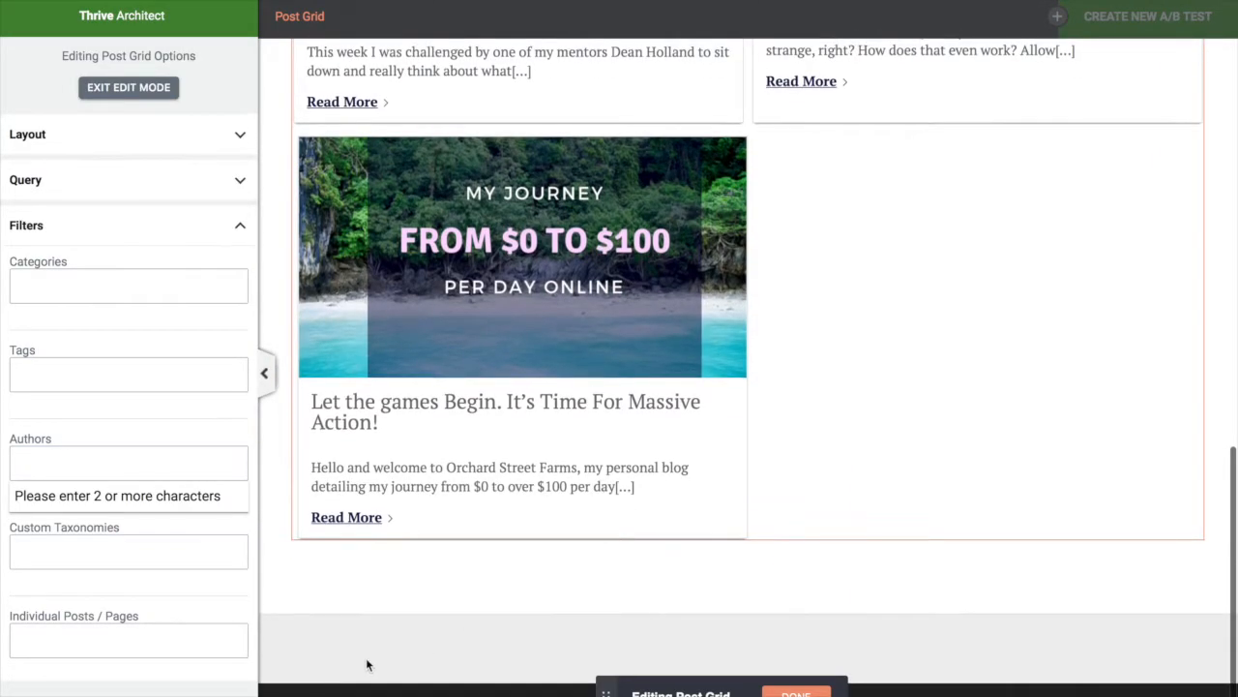
Exit the post grid's edit mode and look over the updated page
click(795, 693)
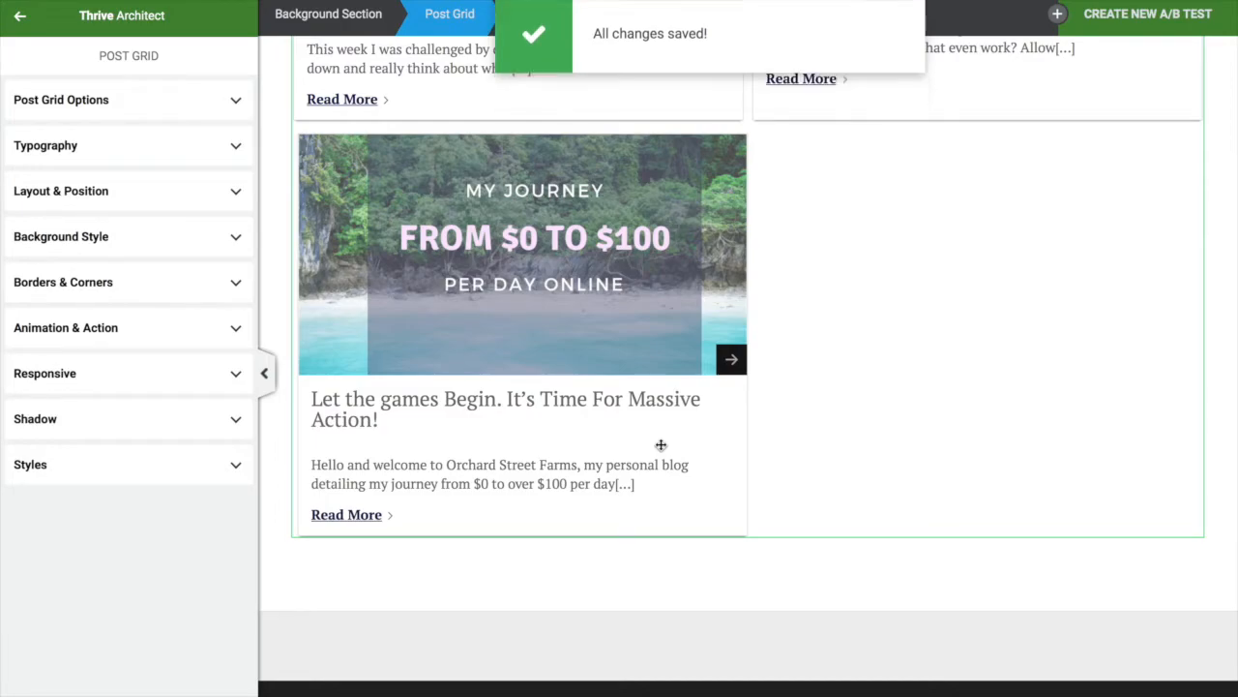
scroll(661, 660, up, 12)
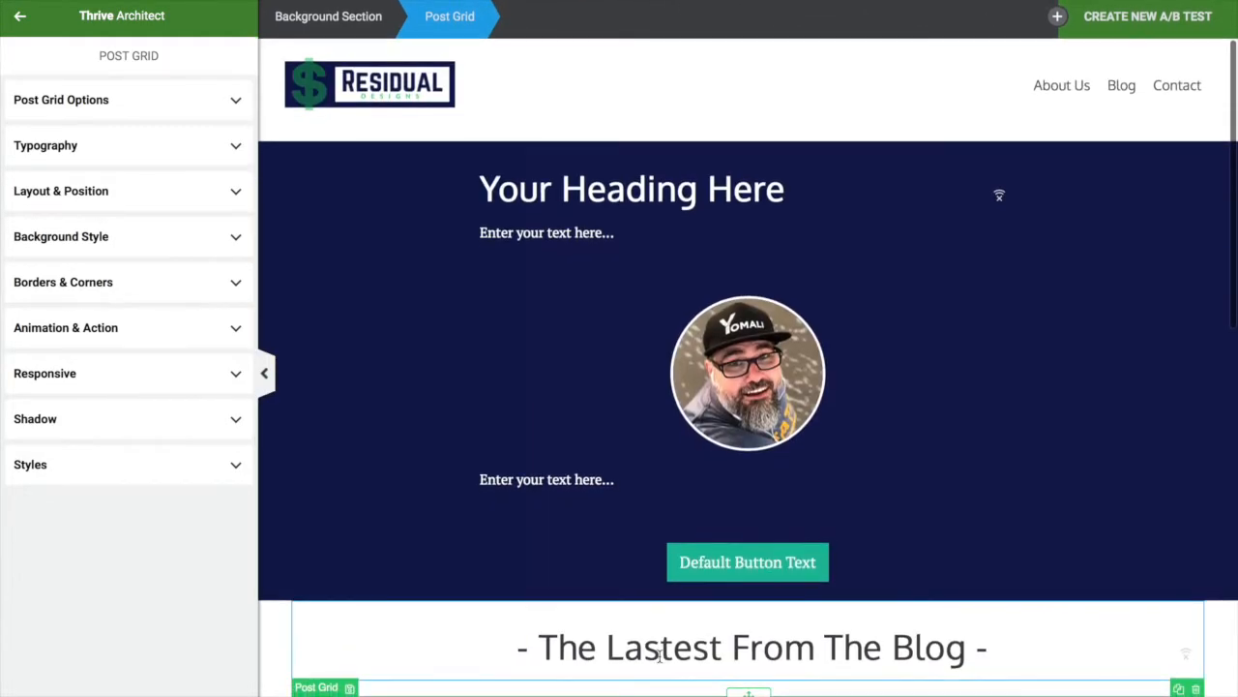
scroll(614, 451, down, 4)
scroll(688, 600, down, 5)
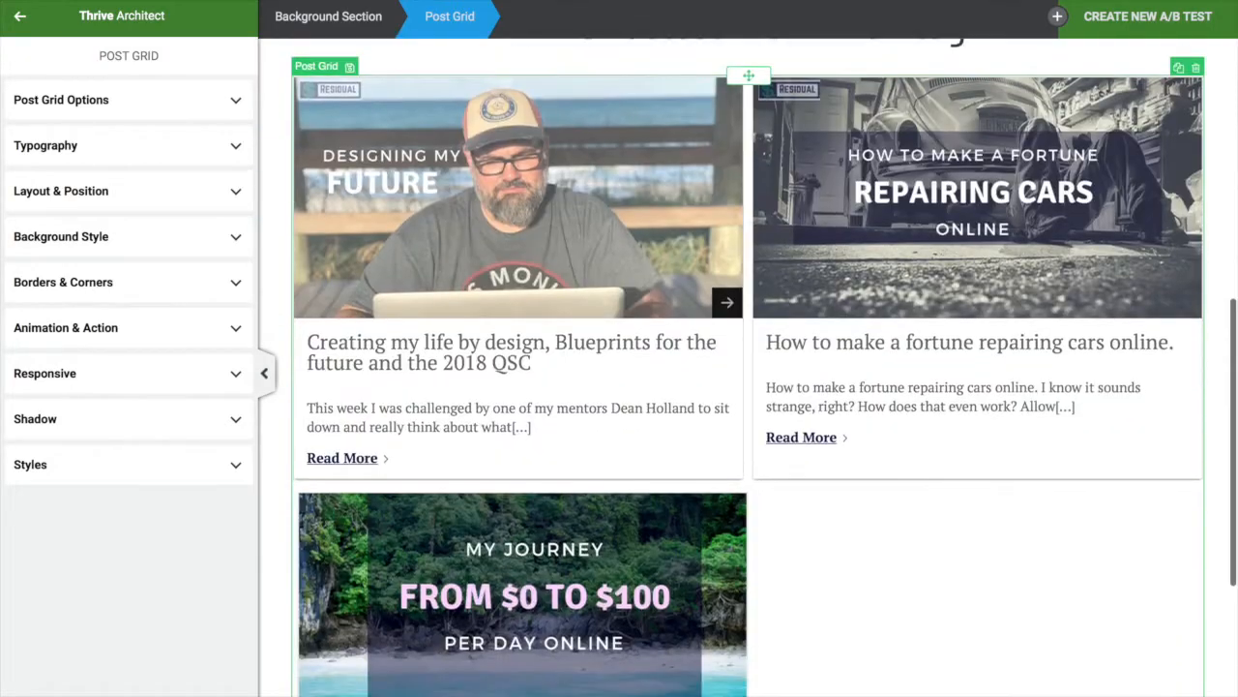
scroll(746, 566, down, 1)
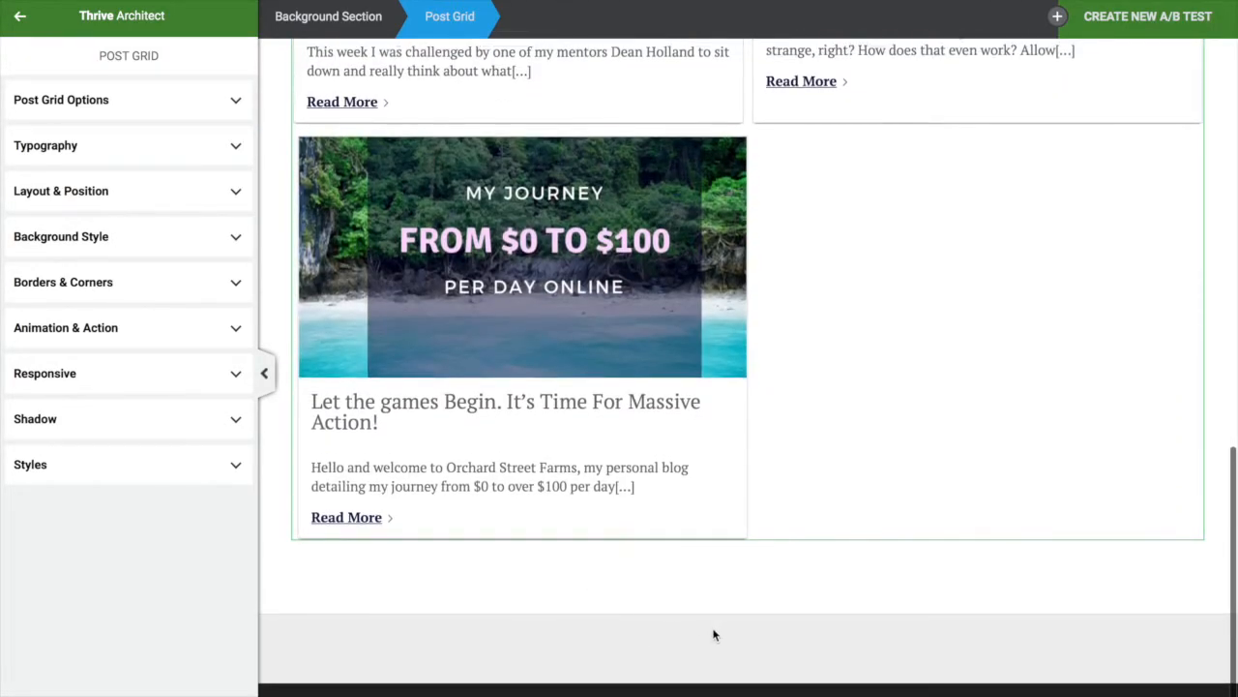
scroll(713, 631, up, 7)
scroll(681, 590, down, 7)
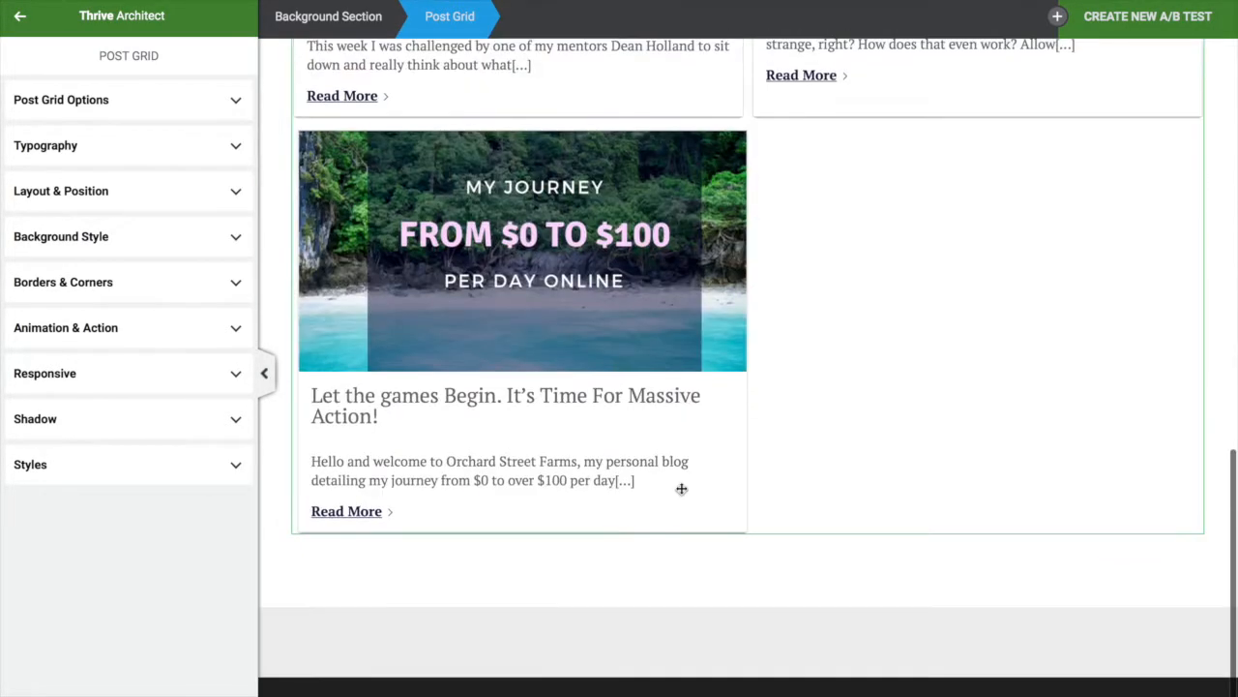
scroll(752, 598, up, 10)
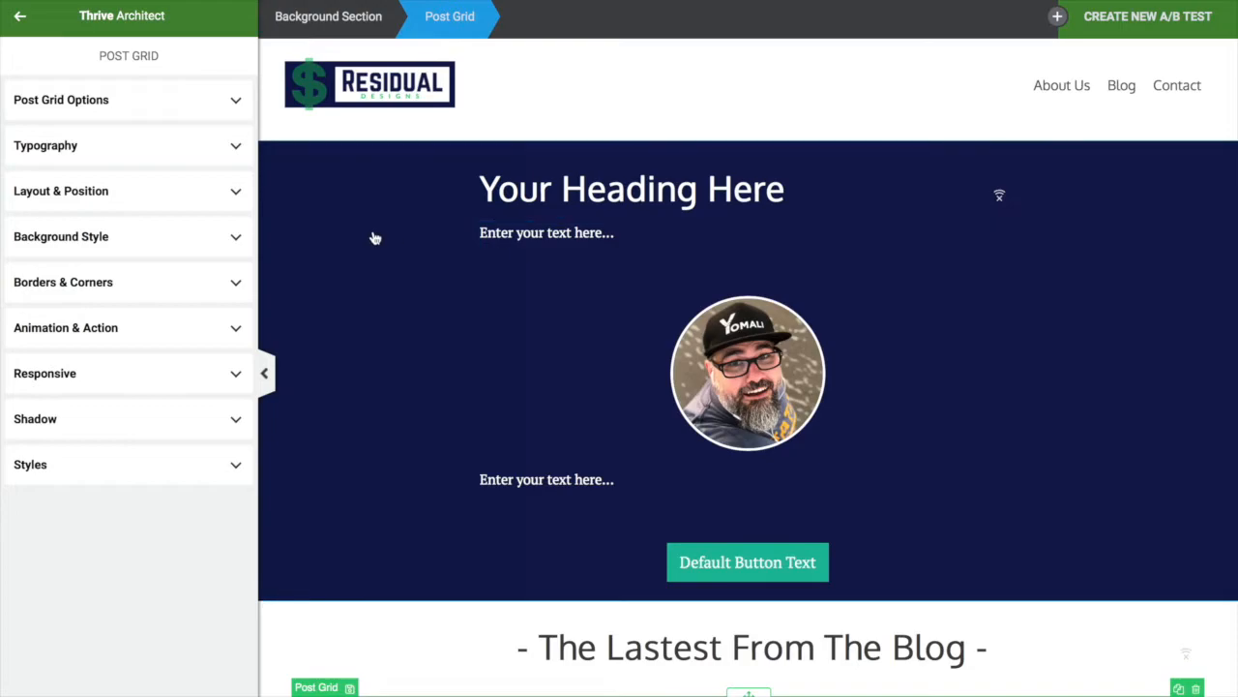
scroll(357, 475, down, 2)
scroll(351, 525, up, 2)
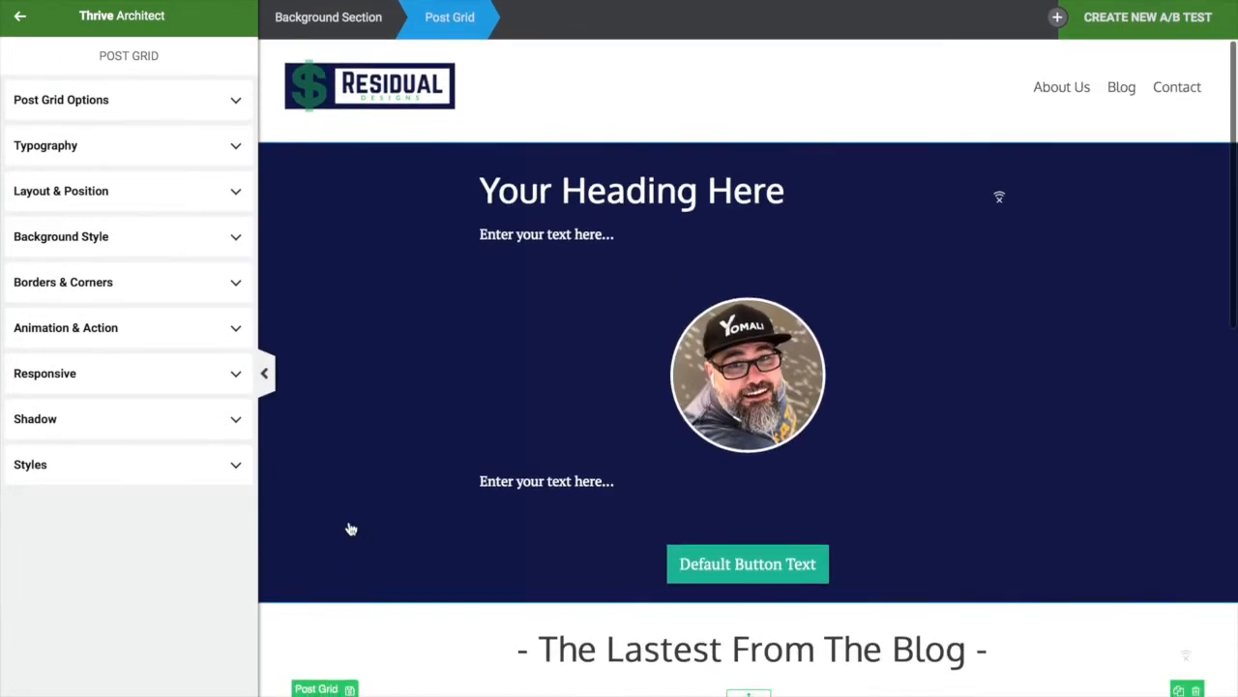
Select the hero's background section
click(346, 168)
scroll(390, 497, down, 10)
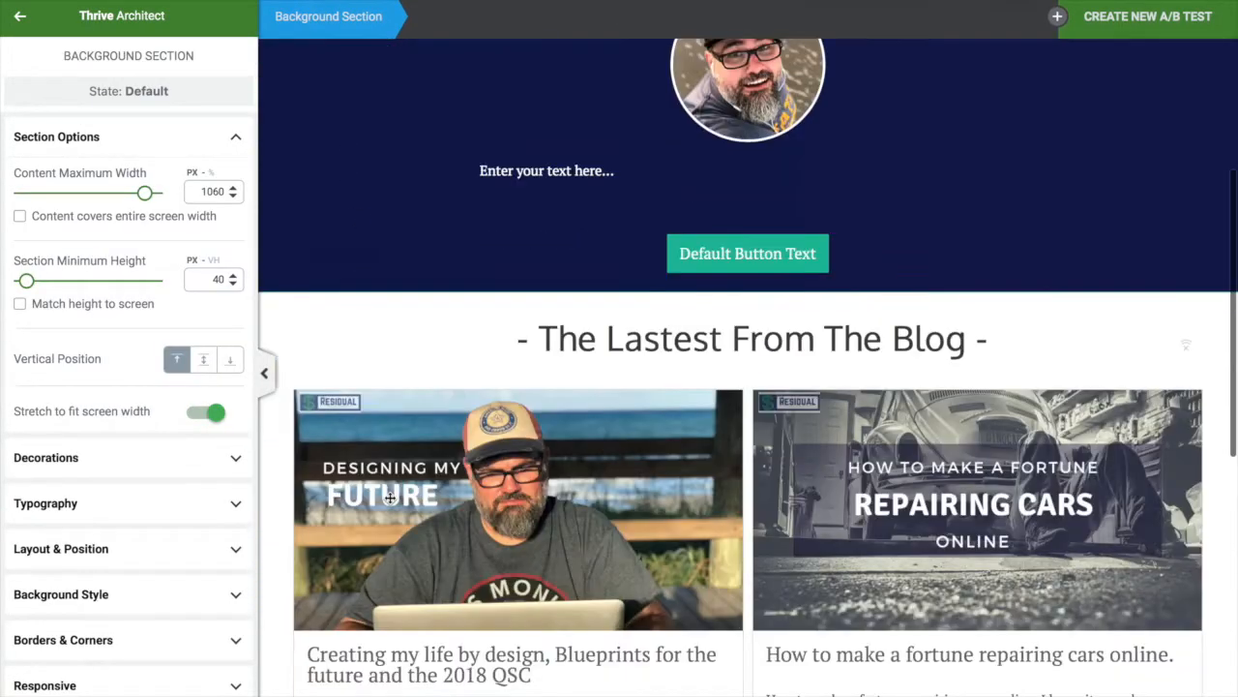
scroll(567, 547, up, 1)
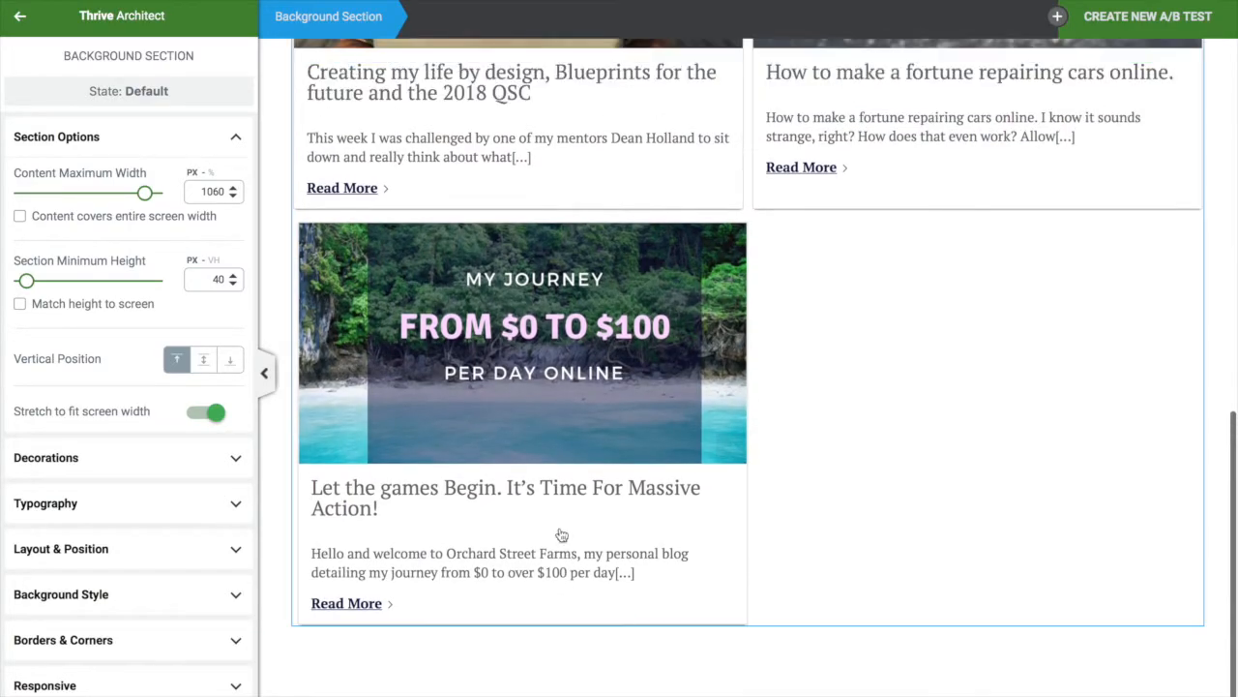
scroll(752, 254, up, 10)
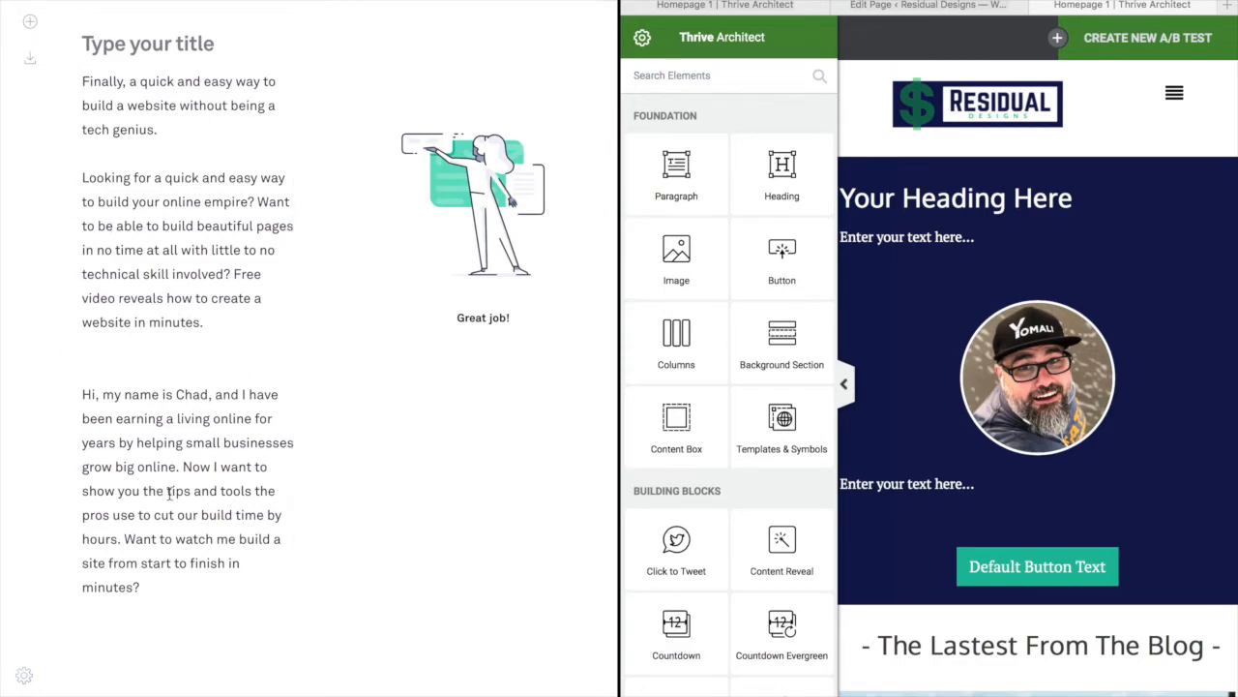
Select the draft's opening line and highlight the hero's placeholder heading to replace it
drag(164, 130, 84, 68)
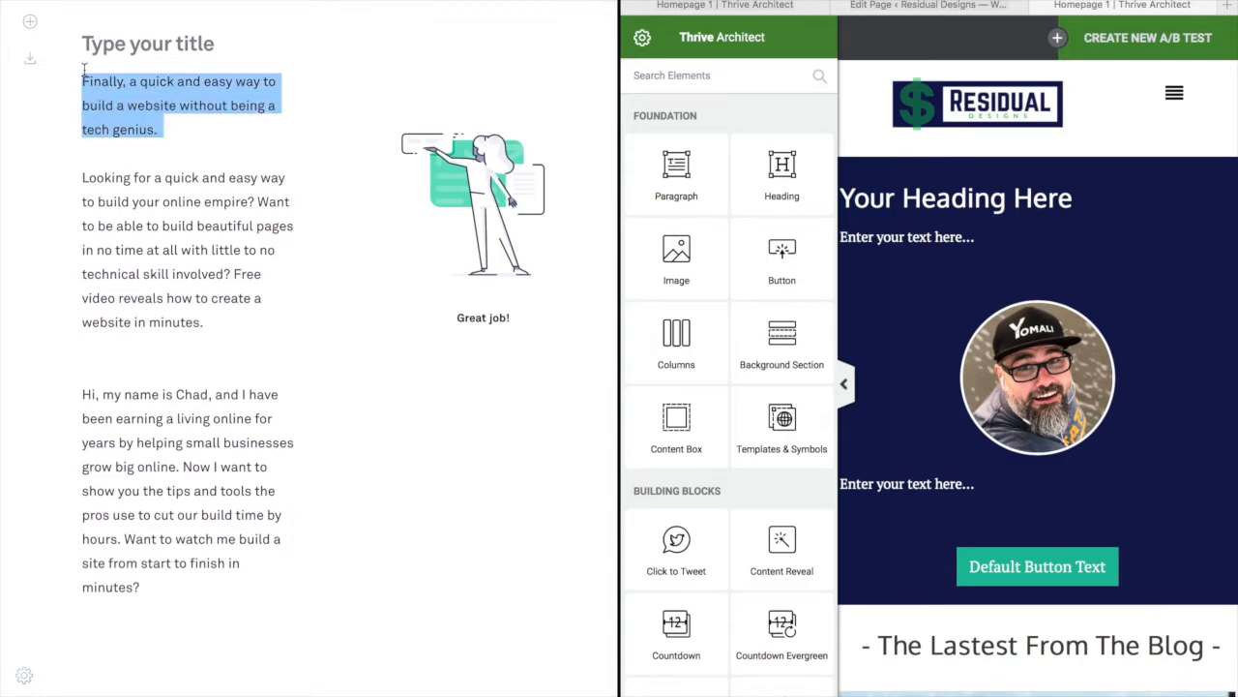
click(964, 187)
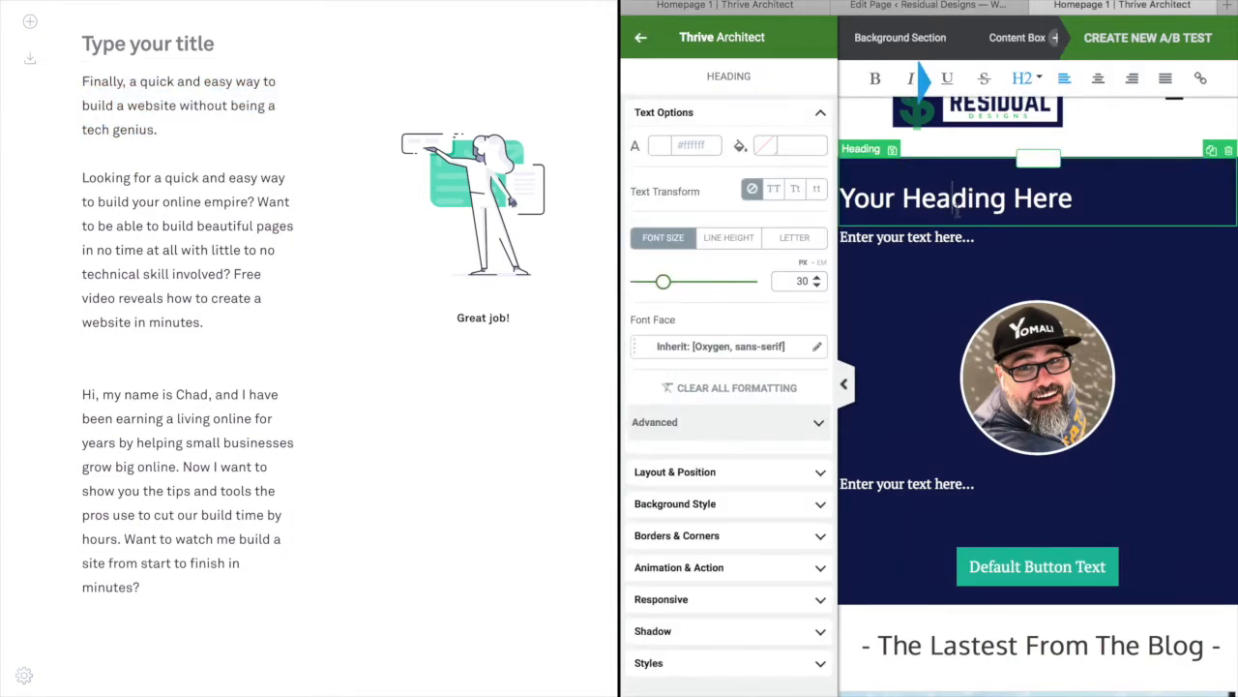
double_click(953, 211)
triple_click(946, 199)
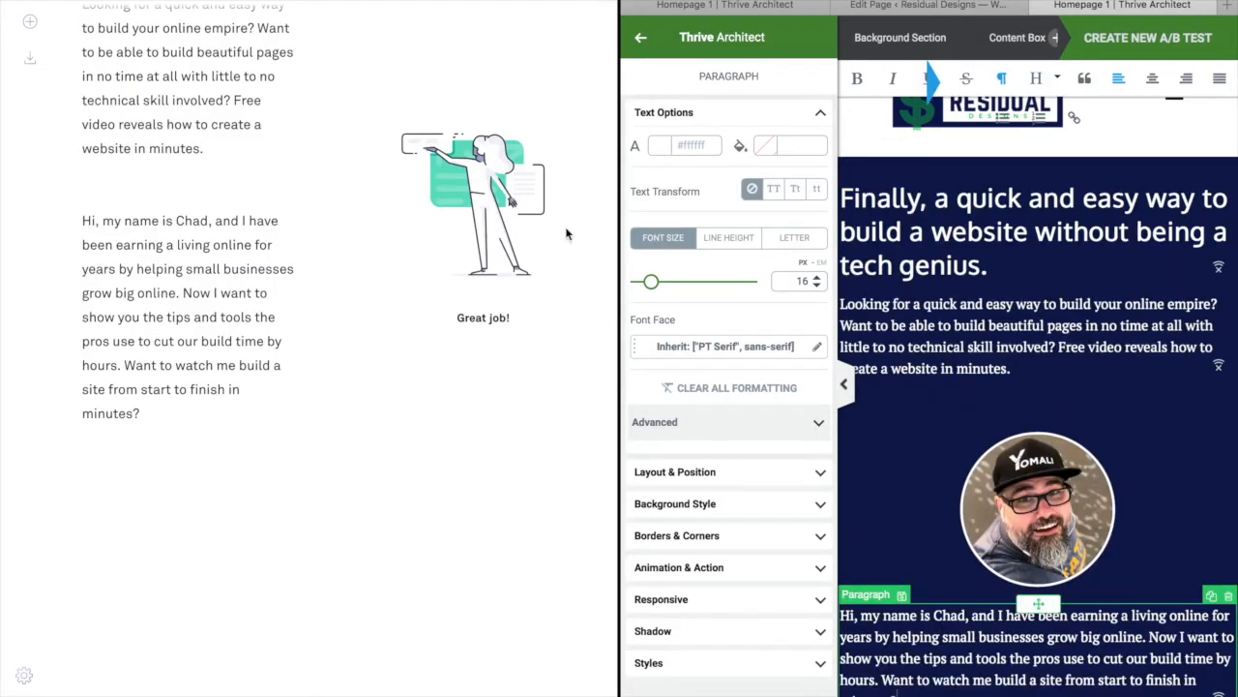
mouse_move(621, 12)
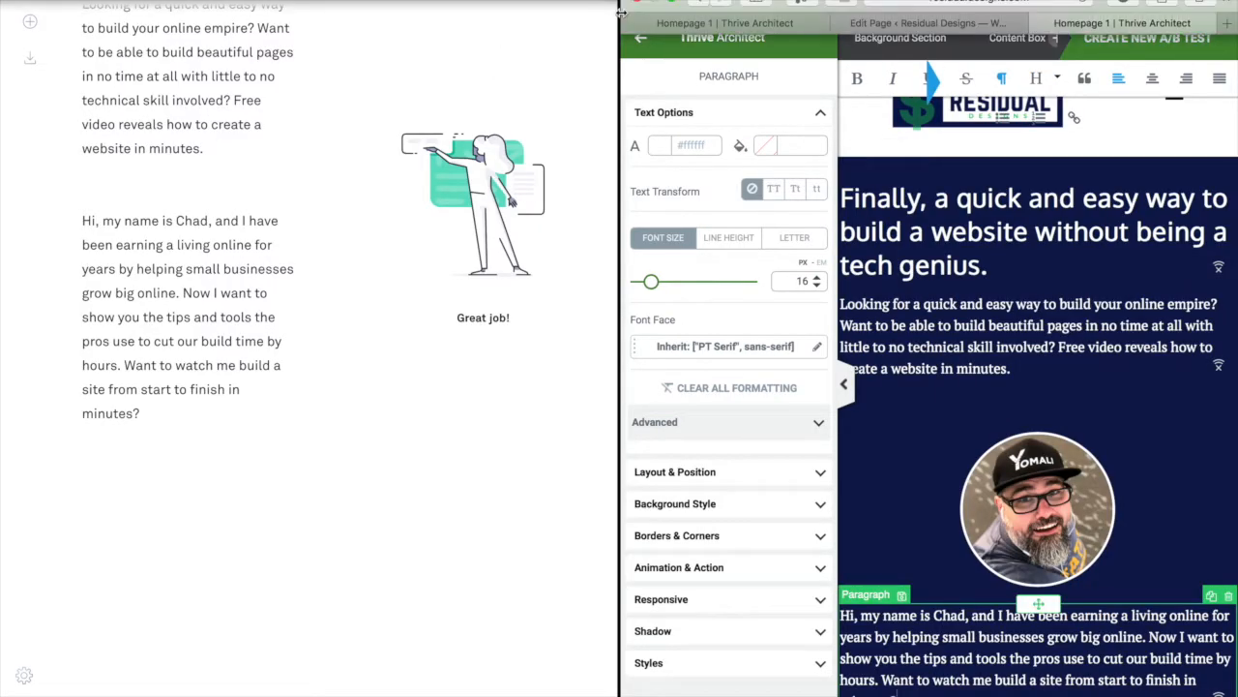
click(675, 3)
click(474, 42)
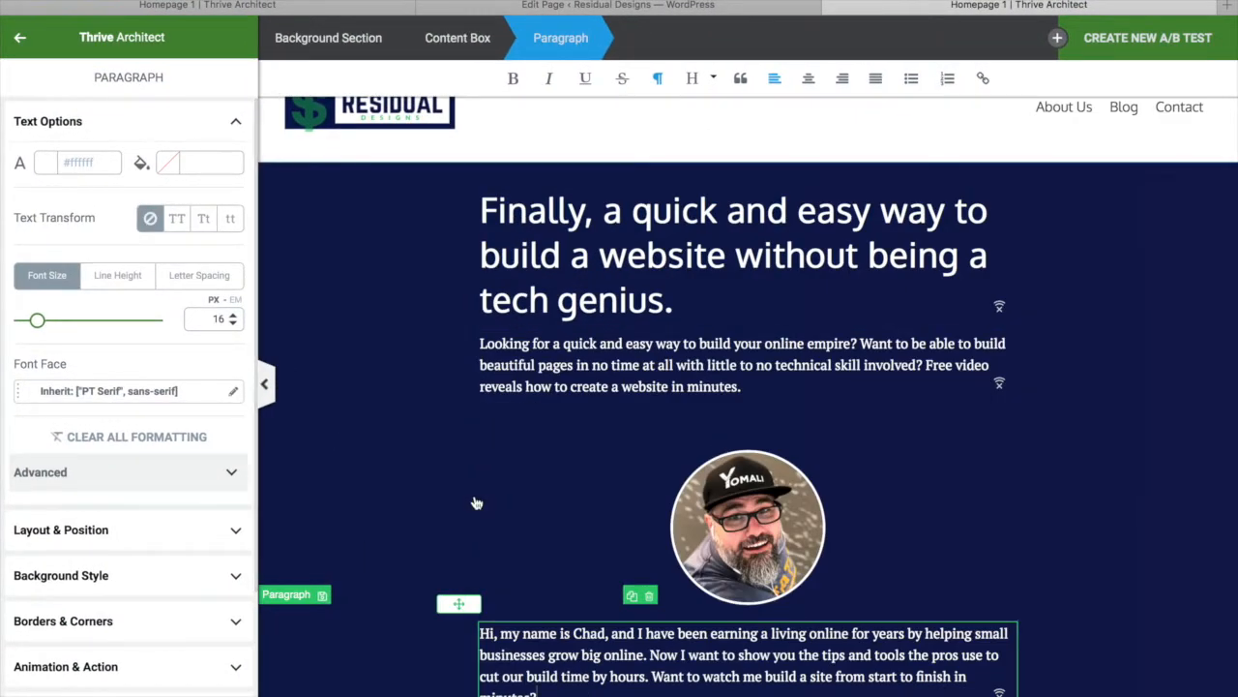
Shrink the new hero headline to about 33 px and centre it
scroll(677, 290, down, 2)
scroll(748, 387, down, 4)
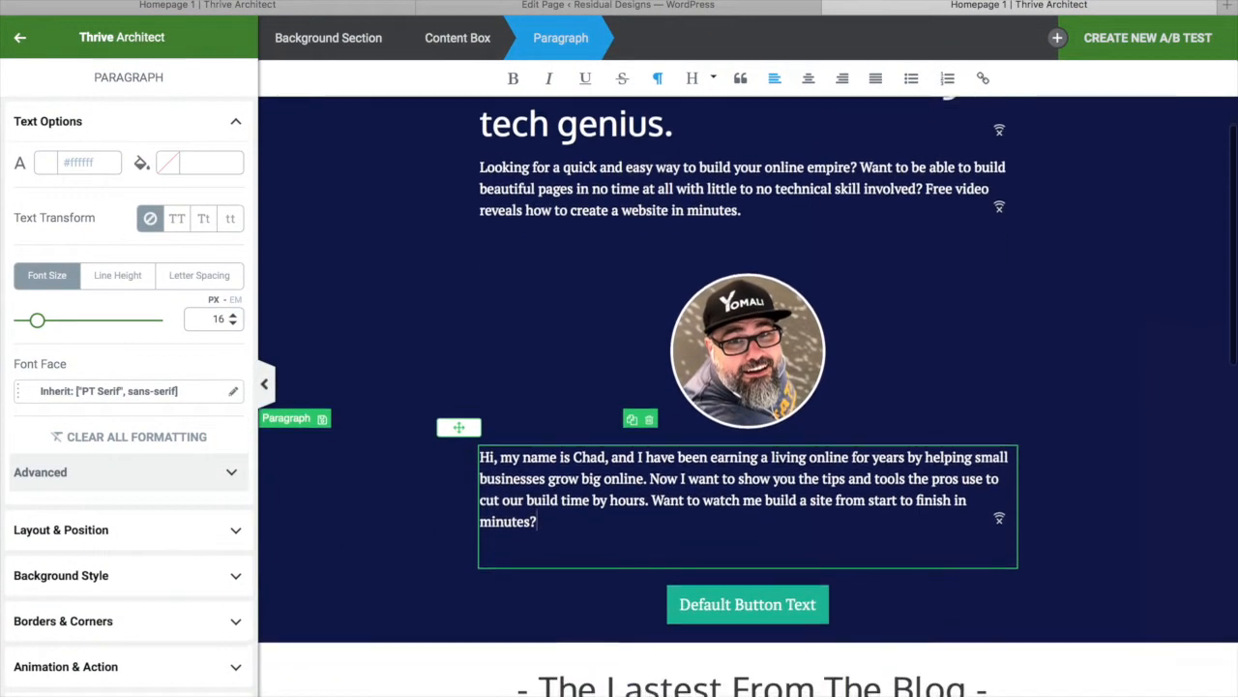
scroll(748, 387, up, 6)
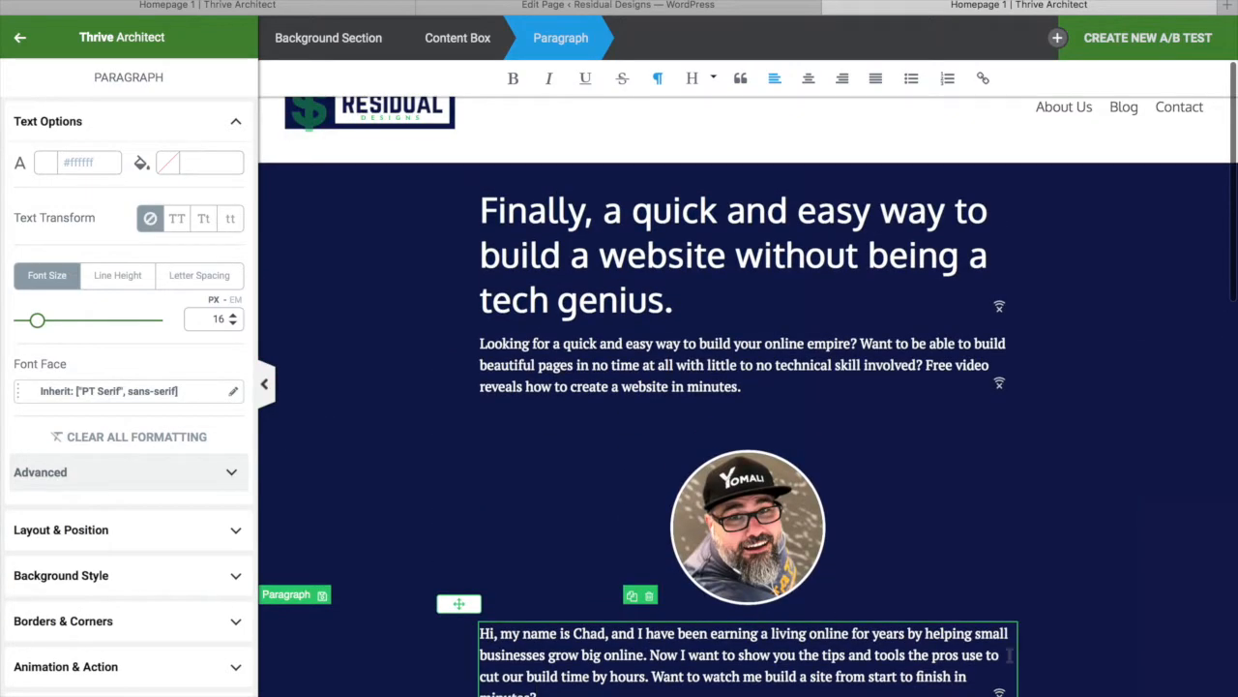
click(1146, 607)
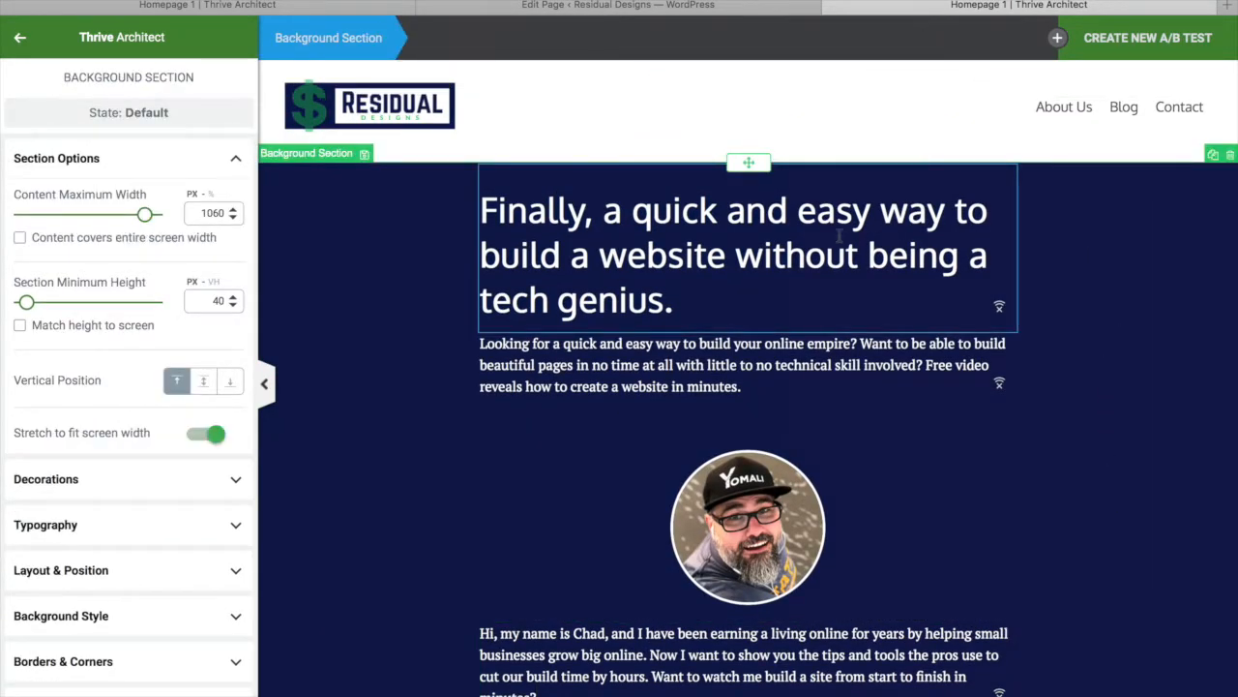
click(842, 238)
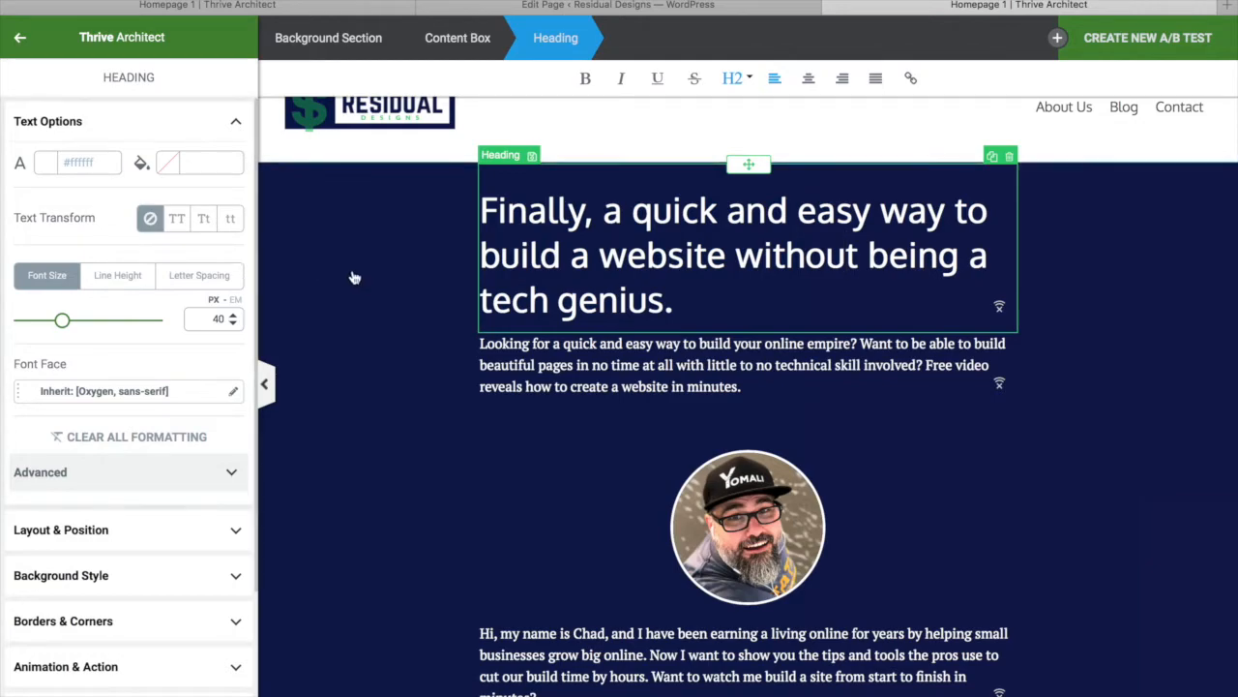
drag(54, 326, 56, 329)
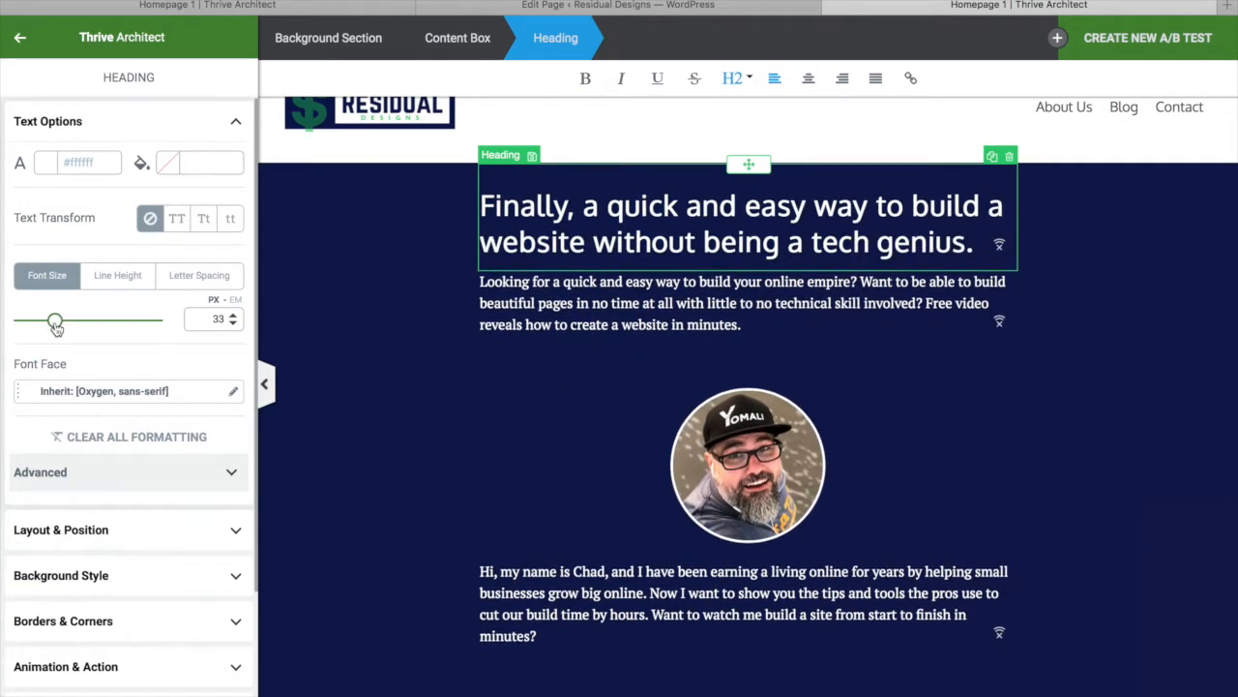
click(809, 79)
Select the intro paragraph, then the hero's whole content box
click(685, 323)
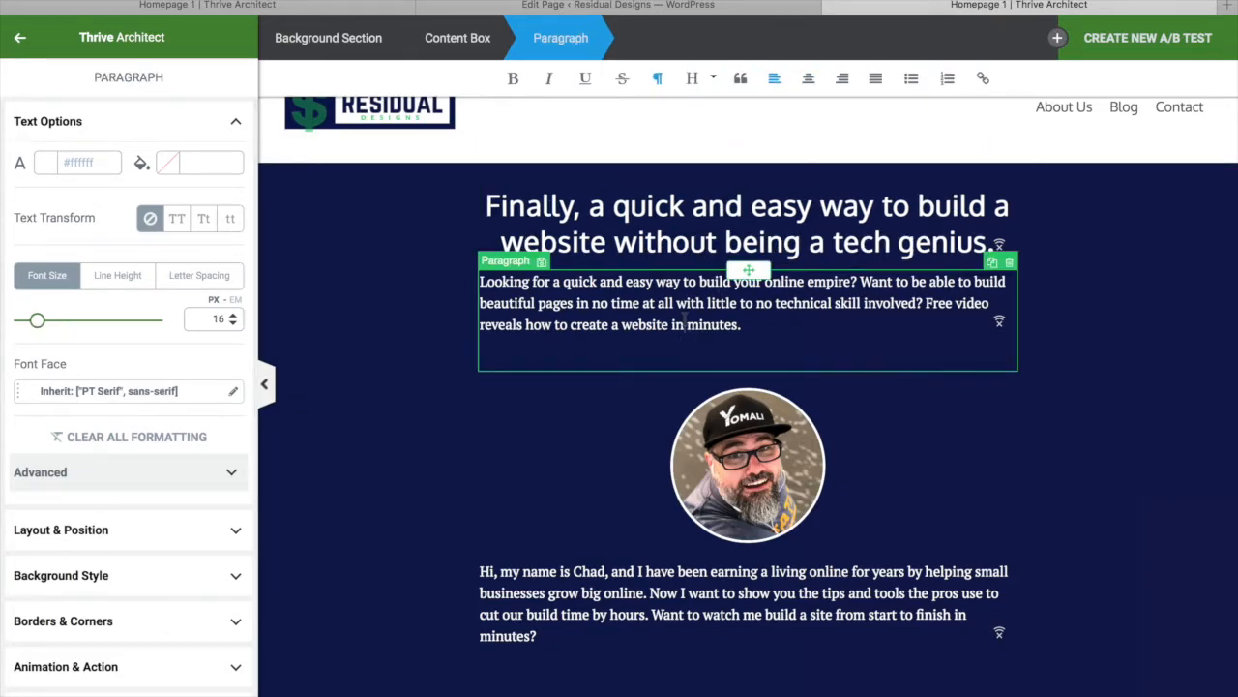
click(689, 242)
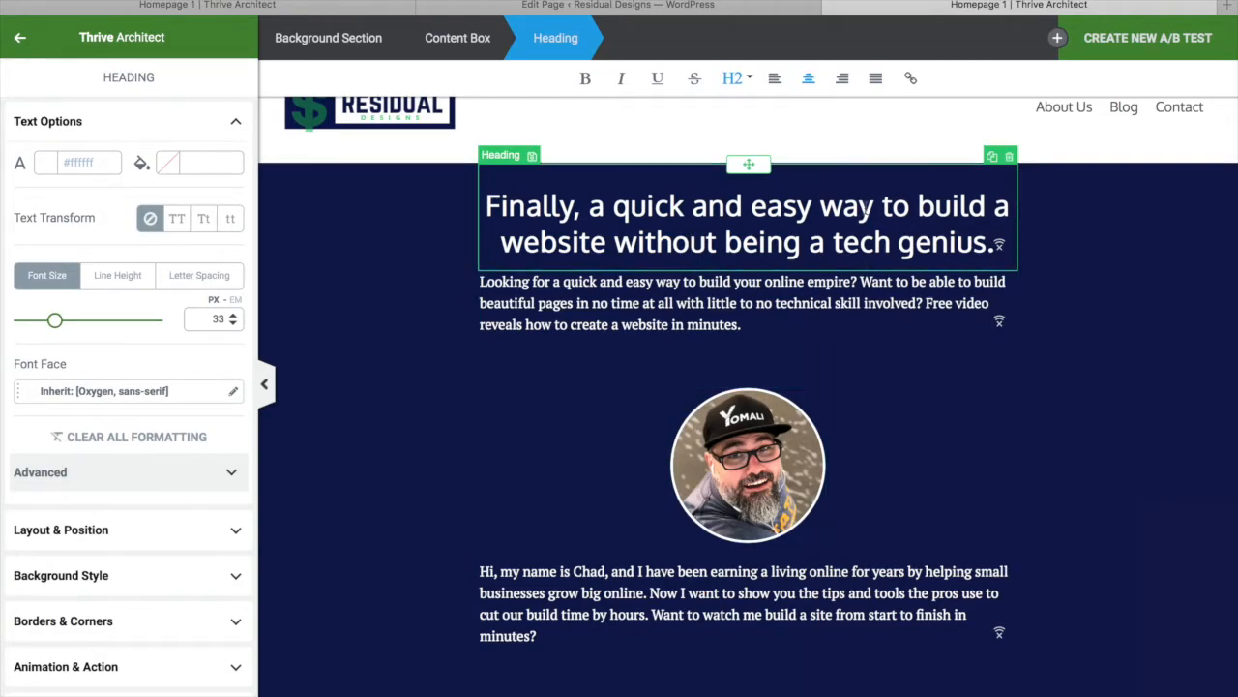
click(607, 321)
click(458, 38)
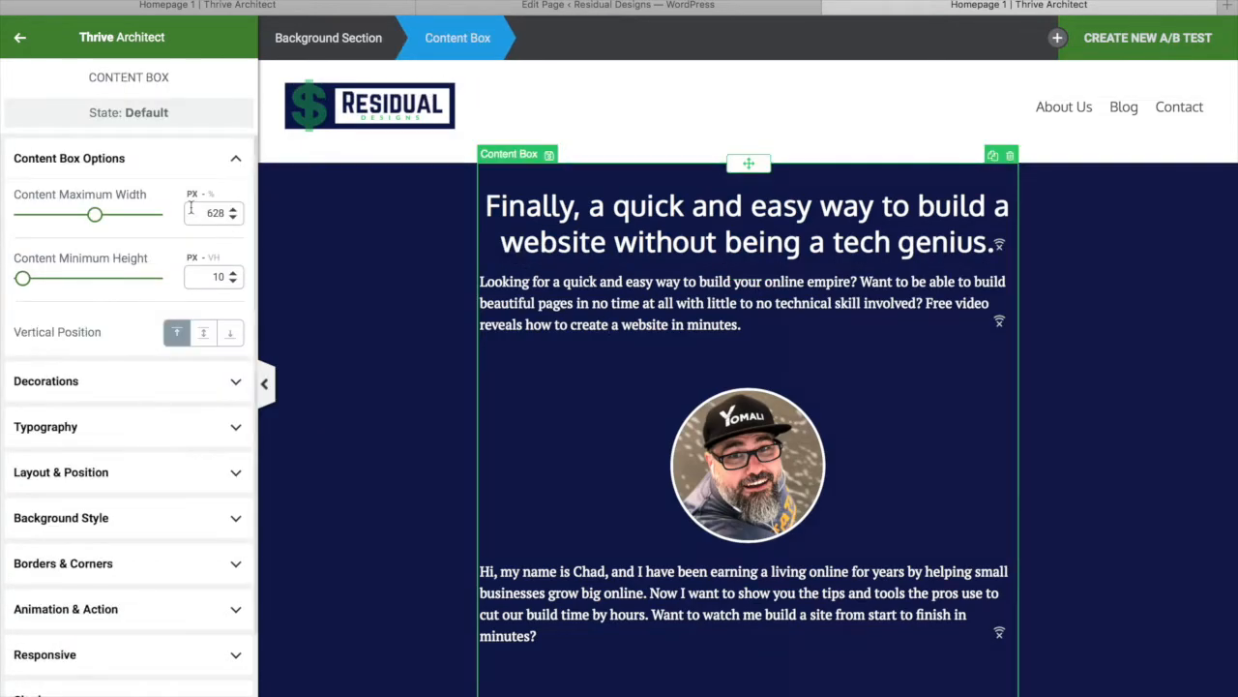
Widen the hero content box from 628 to 805 px and raise the headline font to 48 px
drag(96, 220, 133, 221)
click(763, 204)
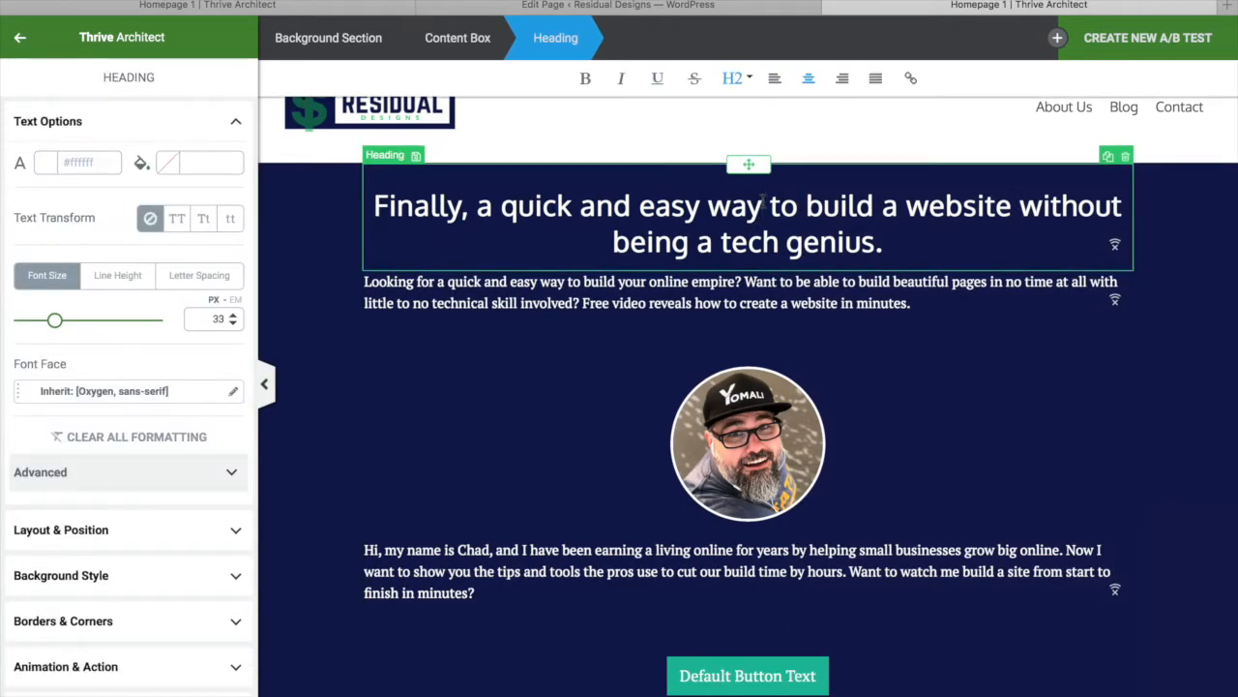
triple_click(571, 205)
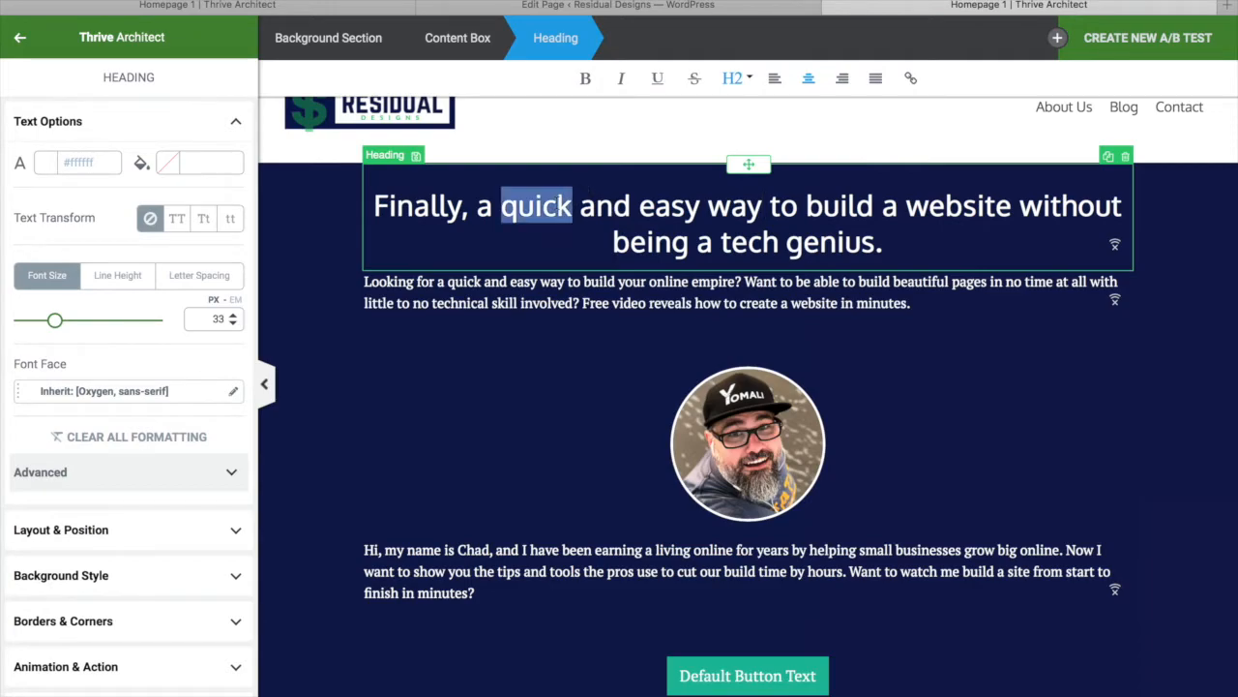
drag(56, 321, 71, 320)
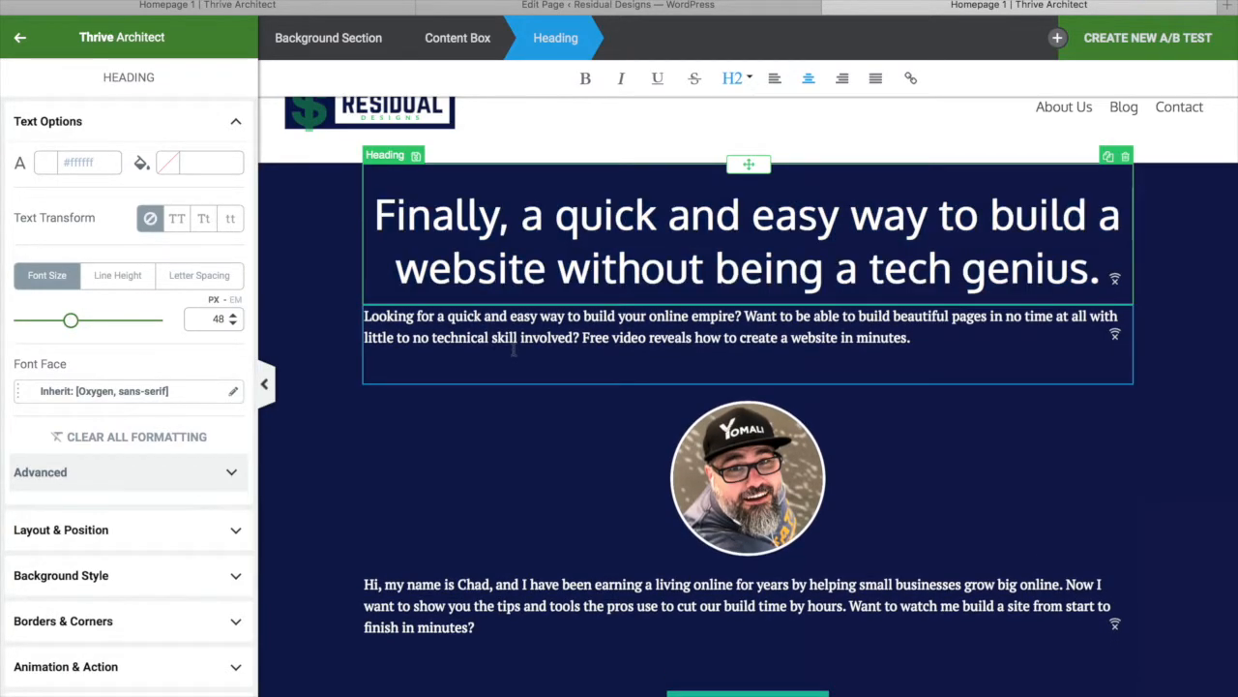
click(685, 316)
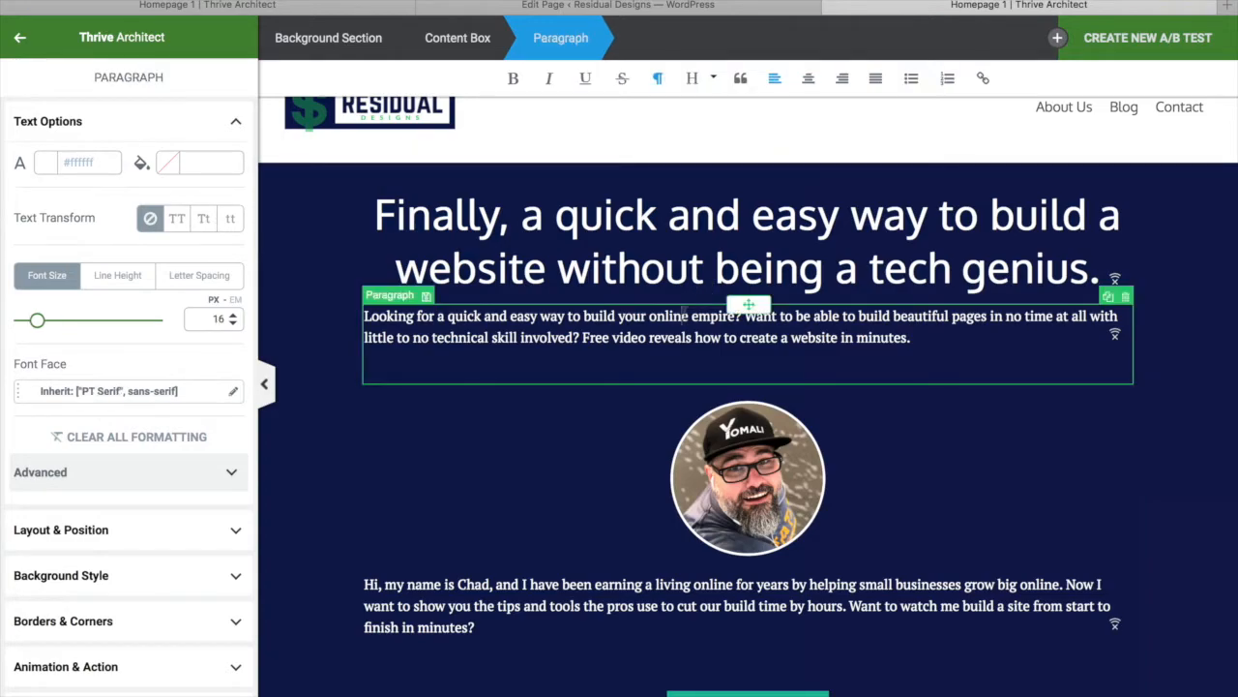
Select the circular profile photo and set its image size to 110 px
click(778, 501)
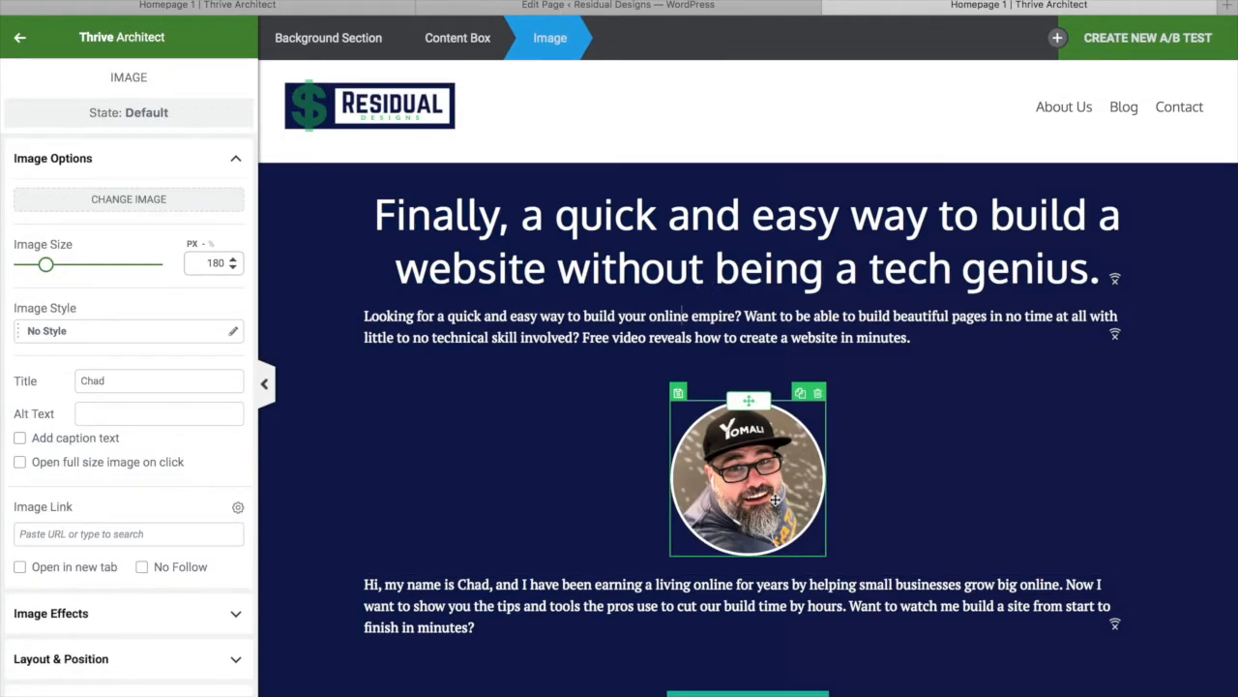
drag(46, 265, 35, 269)
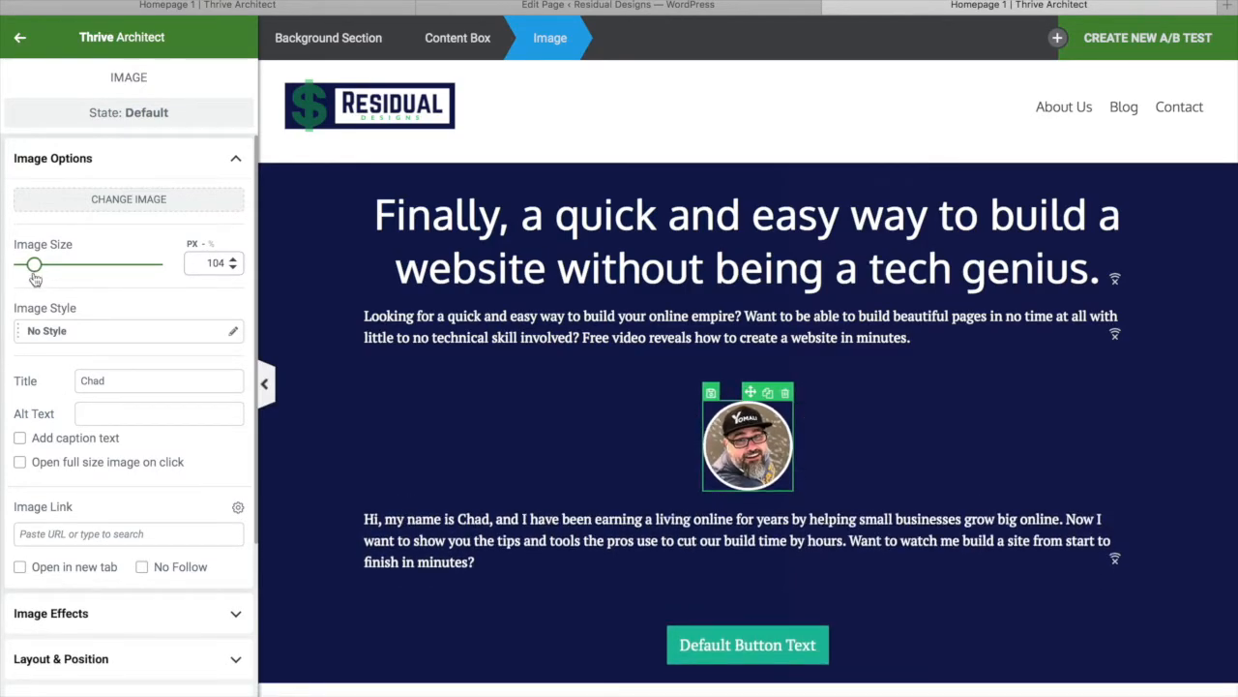
drag(36, 278, 37, 276)
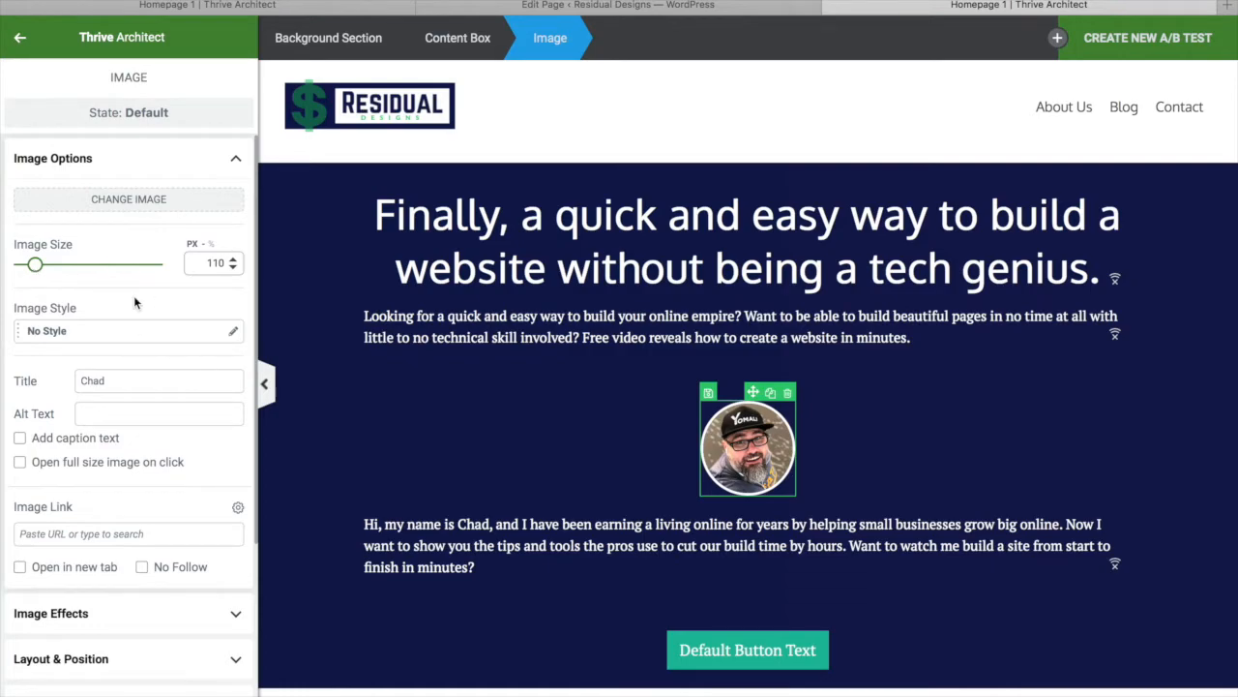
Set the photo's top margin to -26 and its bottom margin to 8
scroll(153, 530, down, 5)
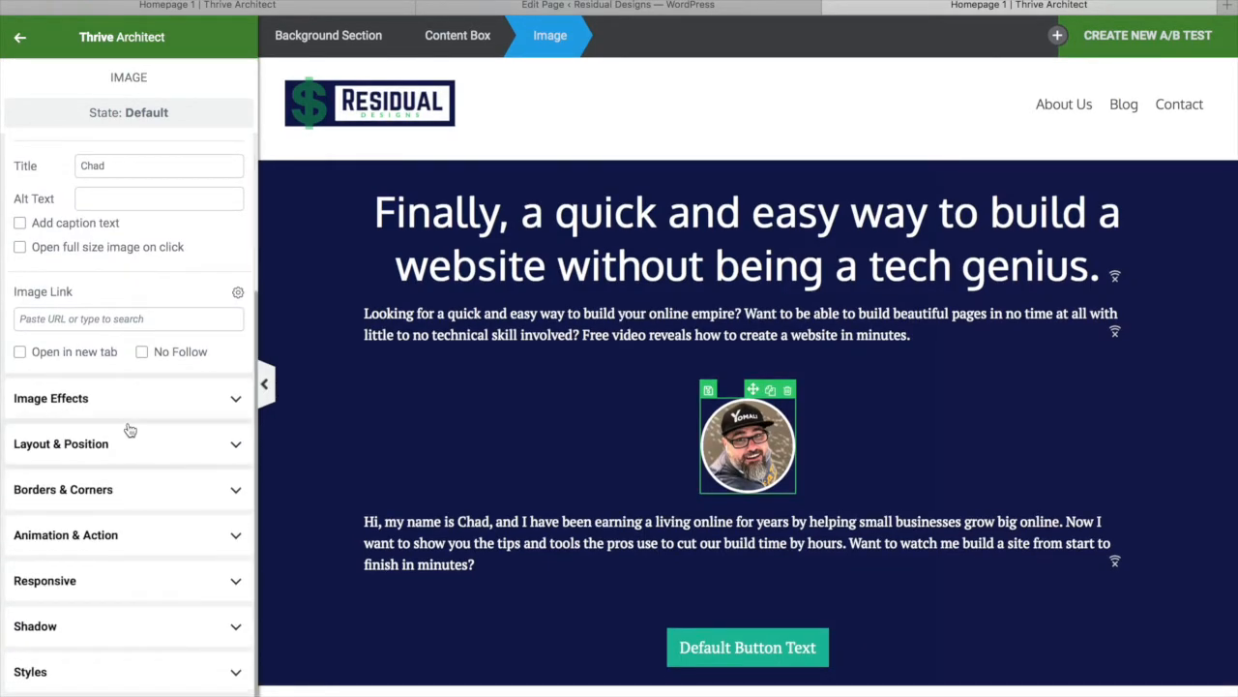
click(111, 443)
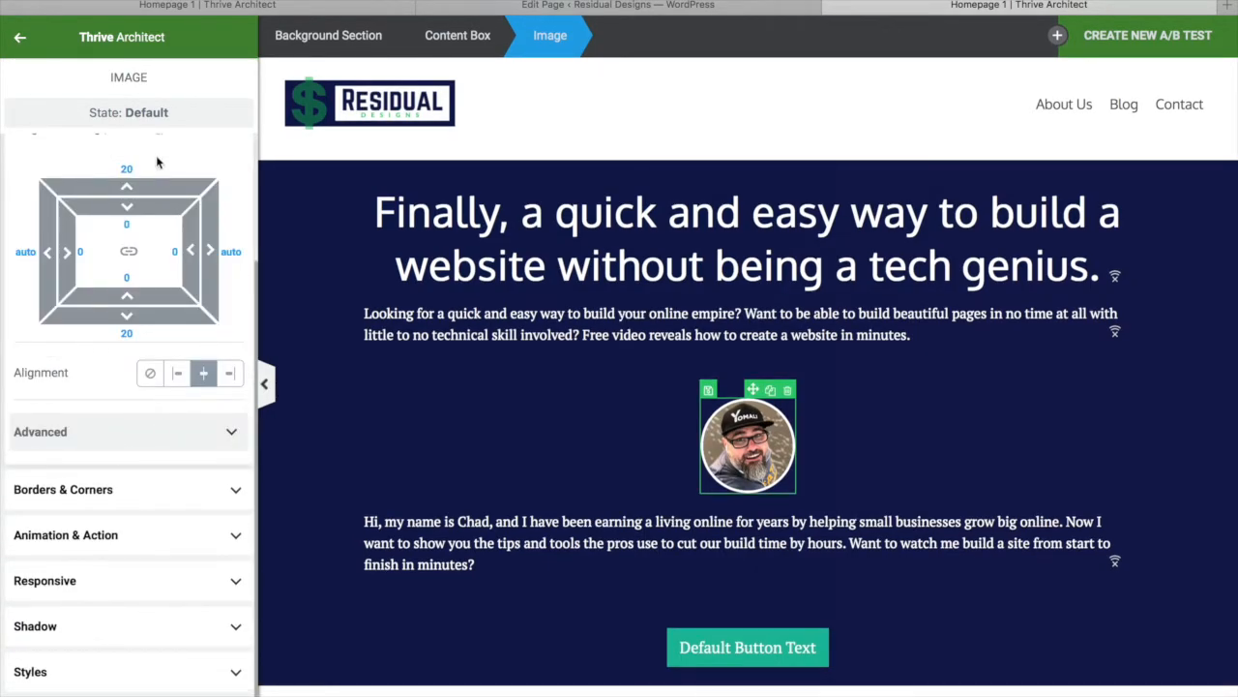
drag(136, 167, 101, 172)
text(0)
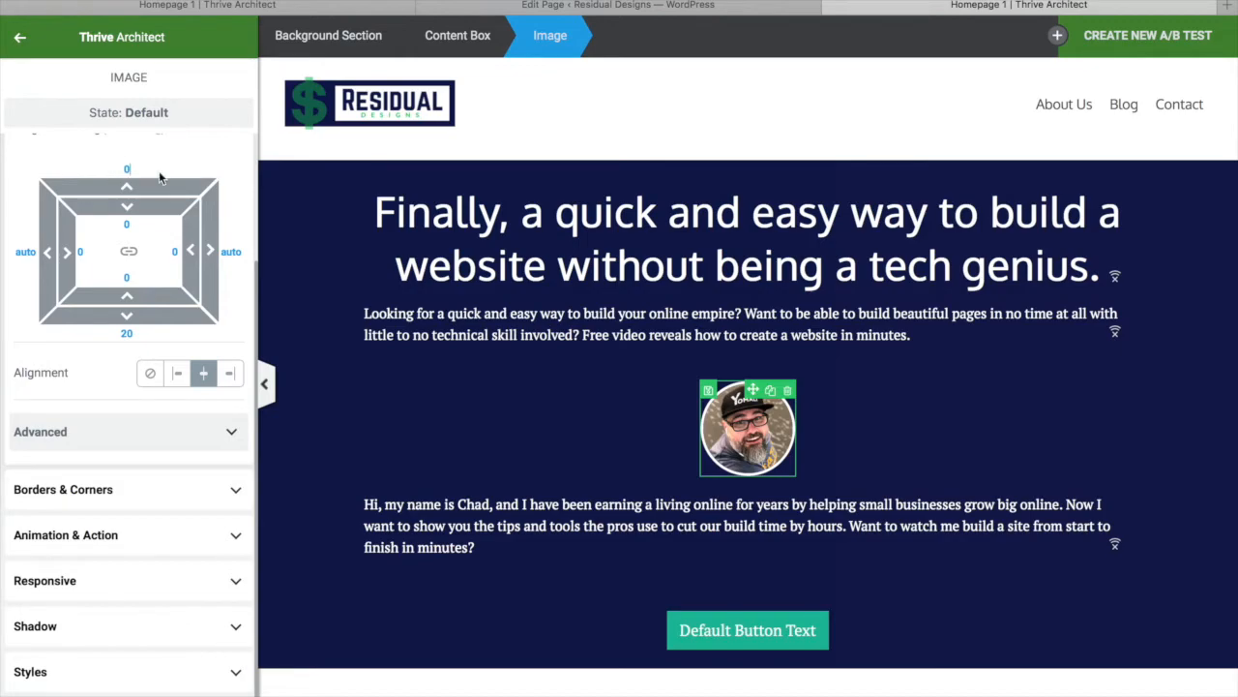
drag(154, 187, 155, 231)
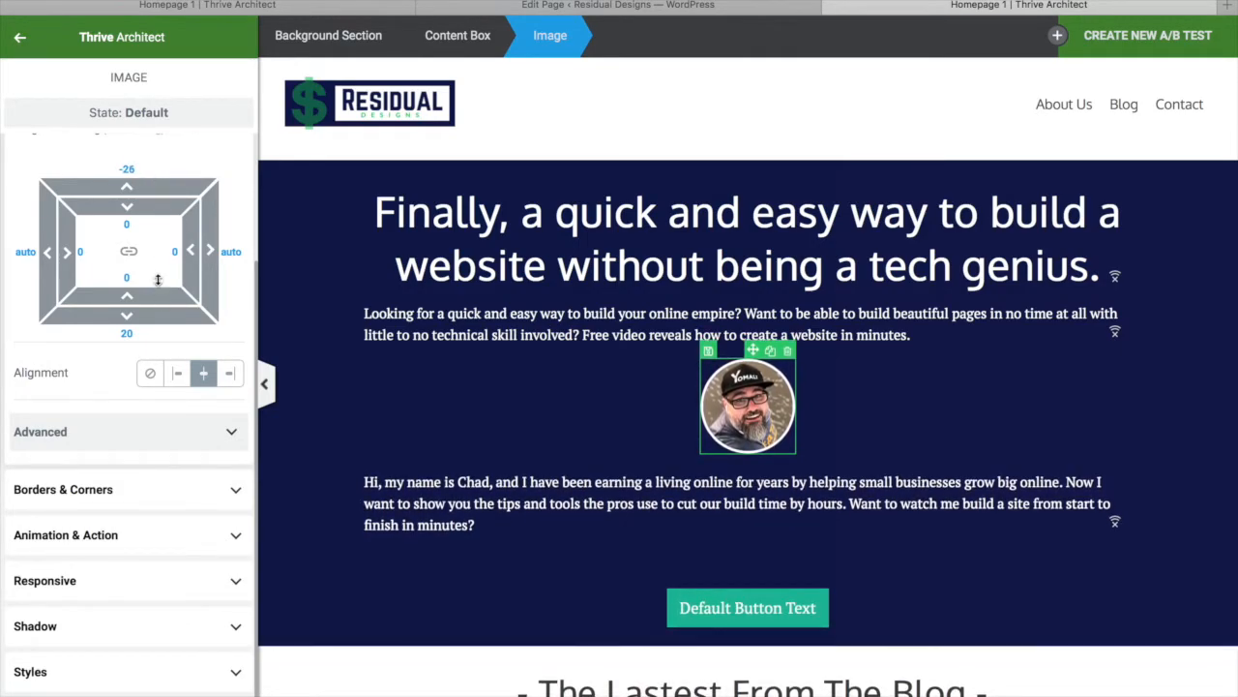
drag(153, 316, 155, 280)
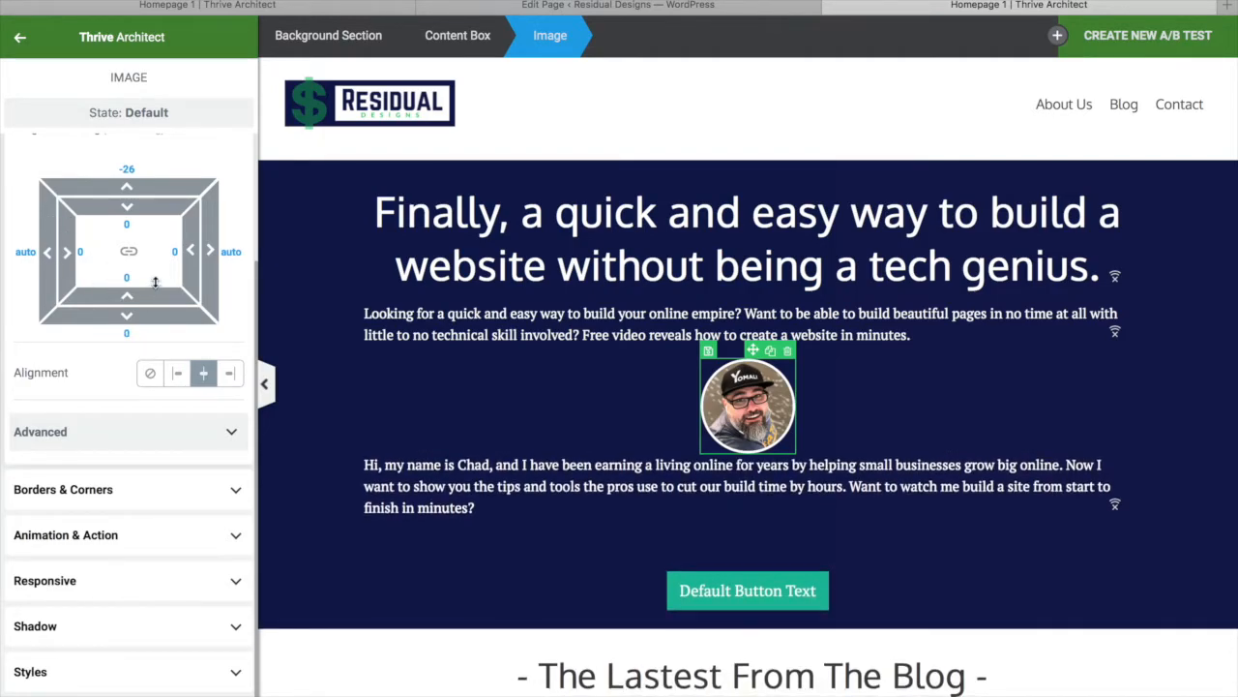
drag(143, 316, 148, 336)
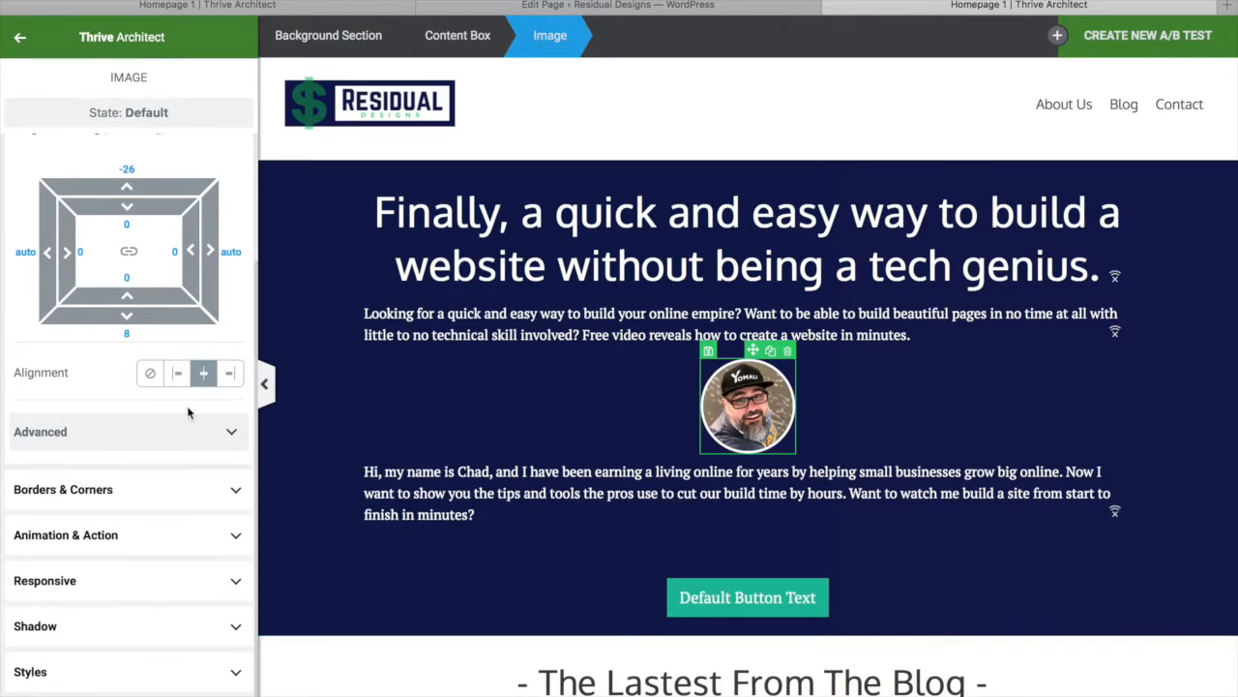
Try justifying the intro paragraph under the headline, then keep it left-aligned
click(500, 471)
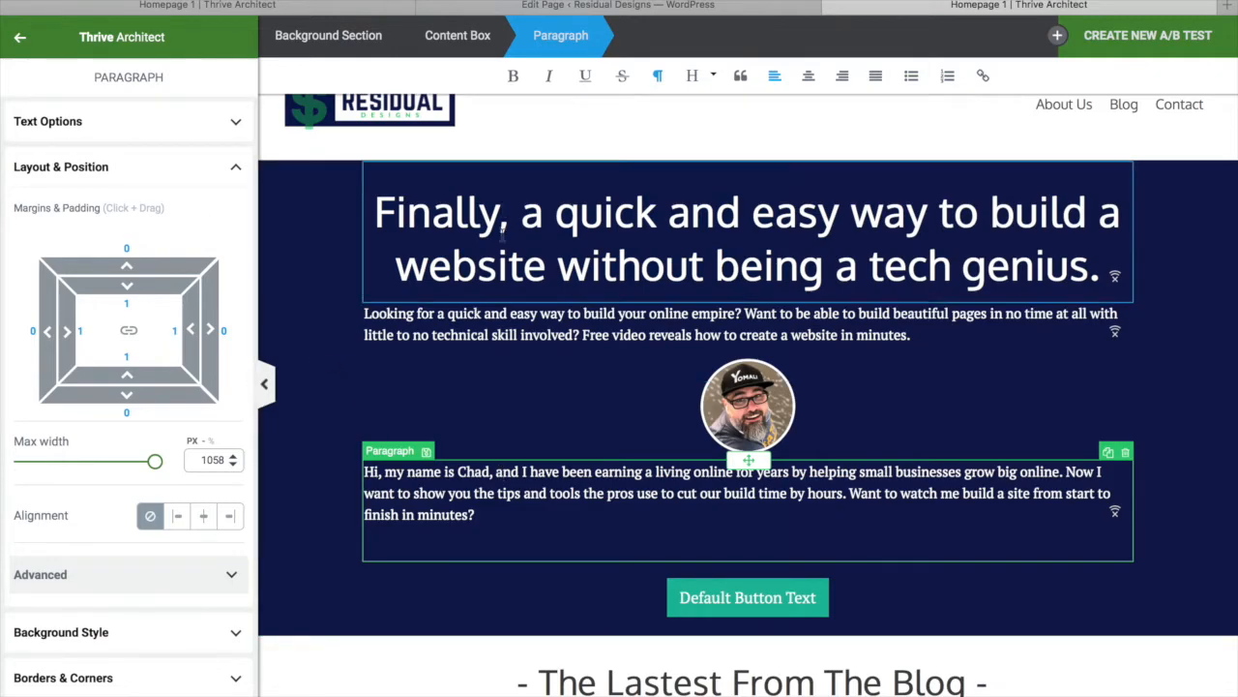
click(844, 314)
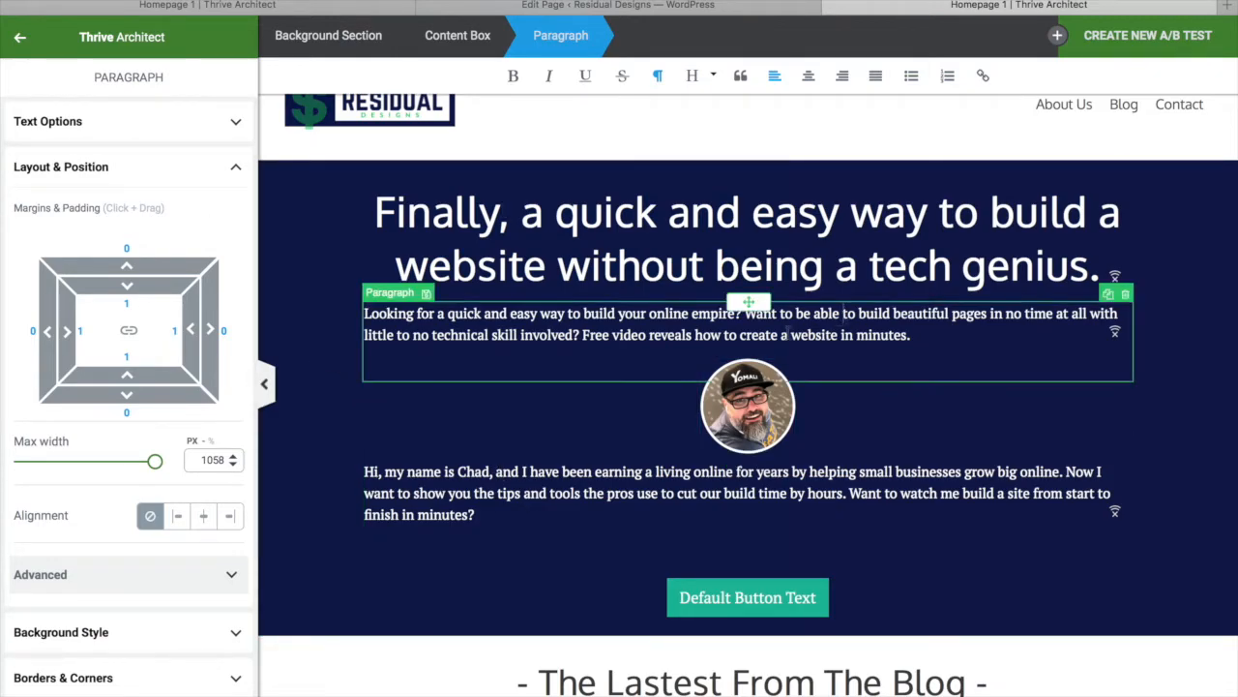
click(873, 81)
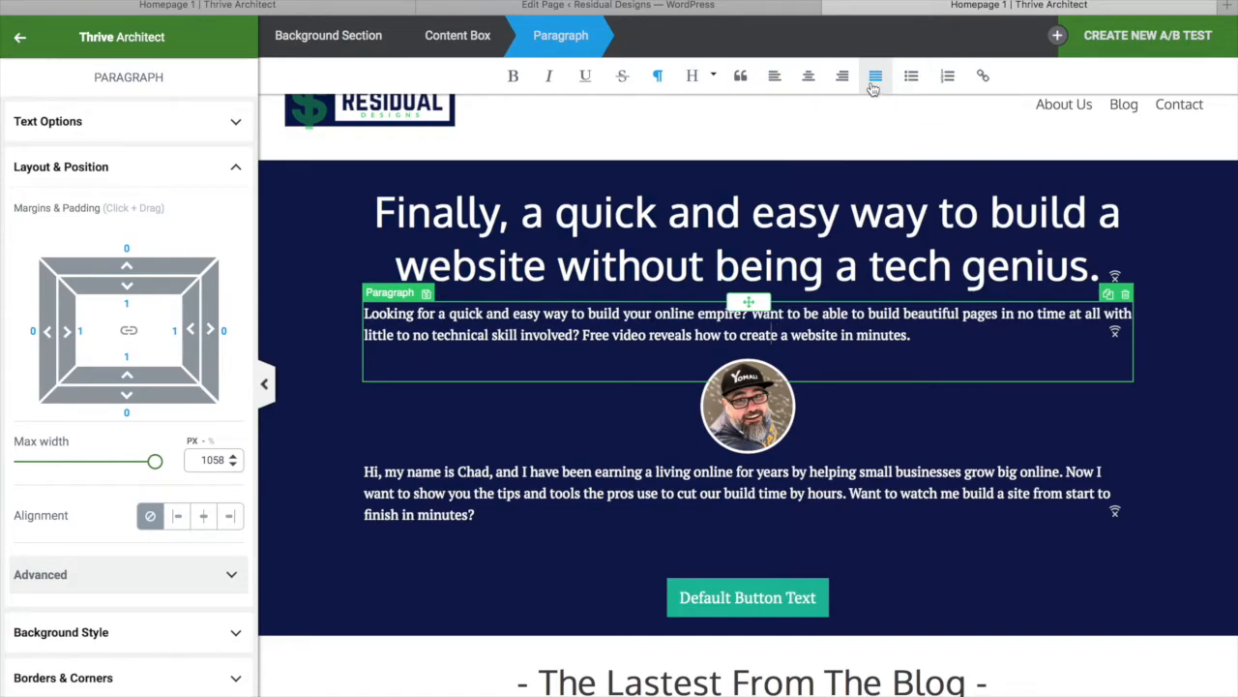
click(774, 76)
Save the hero section changes to the home page
click(667, 523)
scroll(547, 619, down, 1)
scroll(544, 614, up, 1)
click(126, 695)
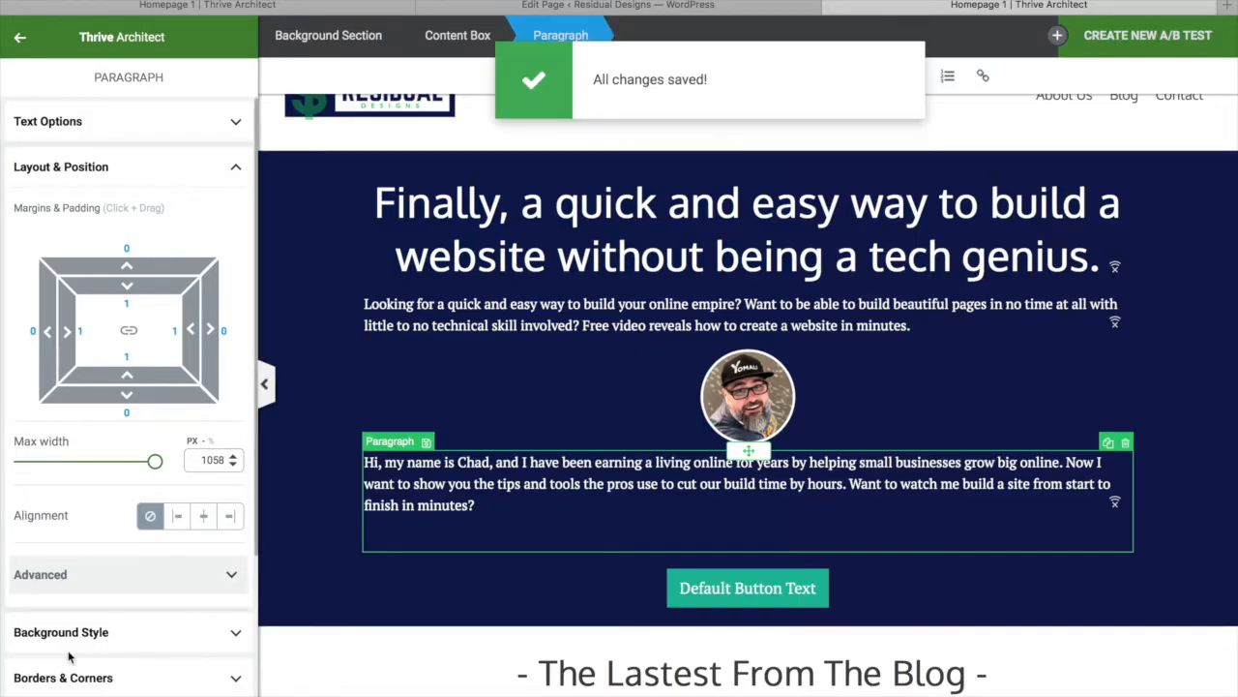
click(51, 689)
Preview the home page in a new tab, review the hero and blog grid, then return to the editor
click(94, 547)
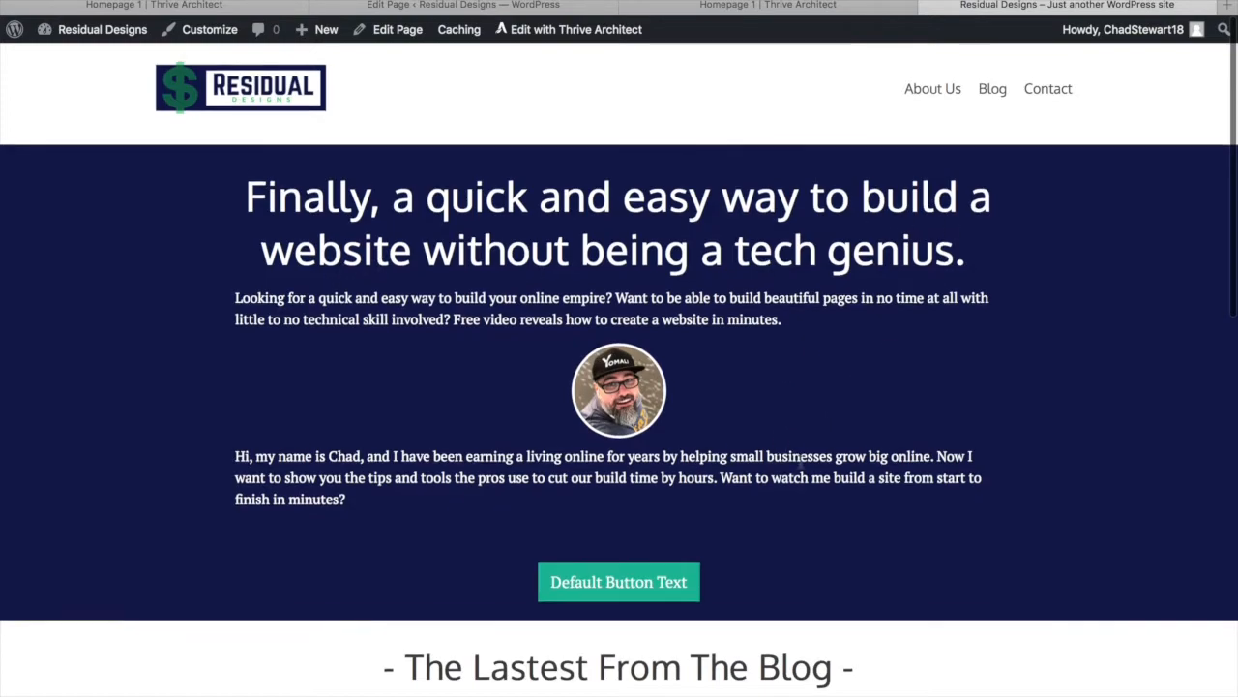
scroll(802, 469, down, 5)
scroll(802, 469, up, 5)
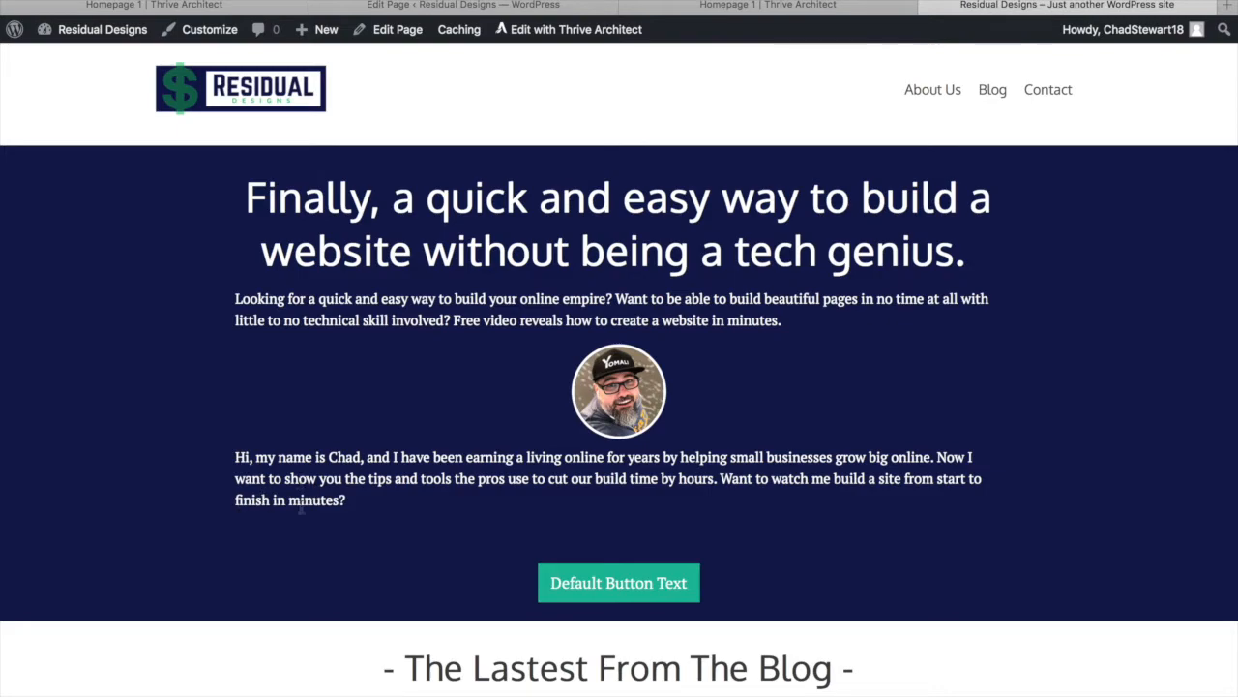
double_click(349, 503)
drag(349, 502, 257, 501)
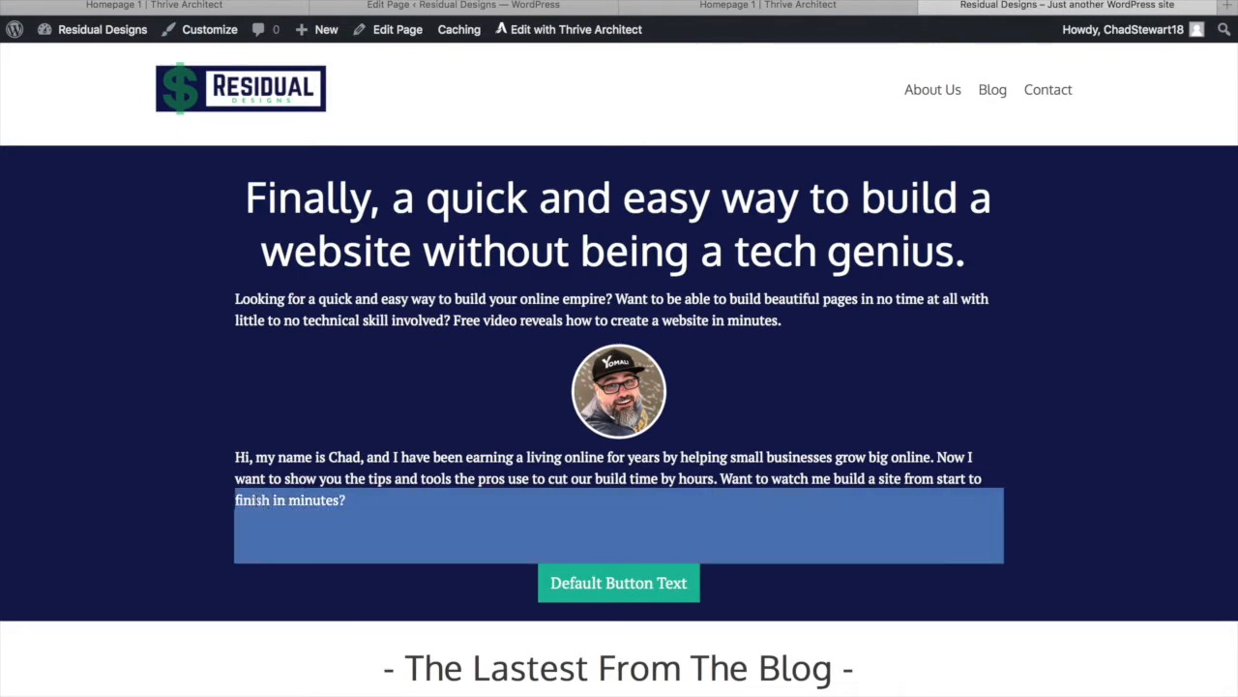
click(259, 500)
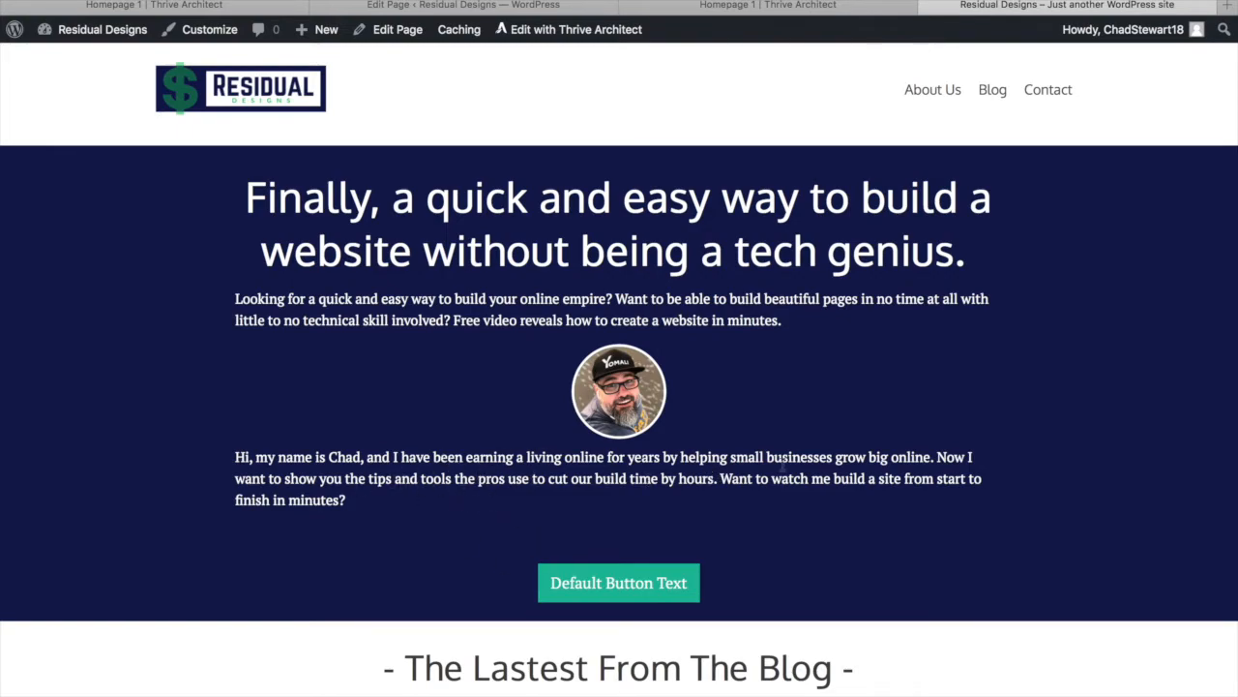
scroll(475, 566, down, 1)
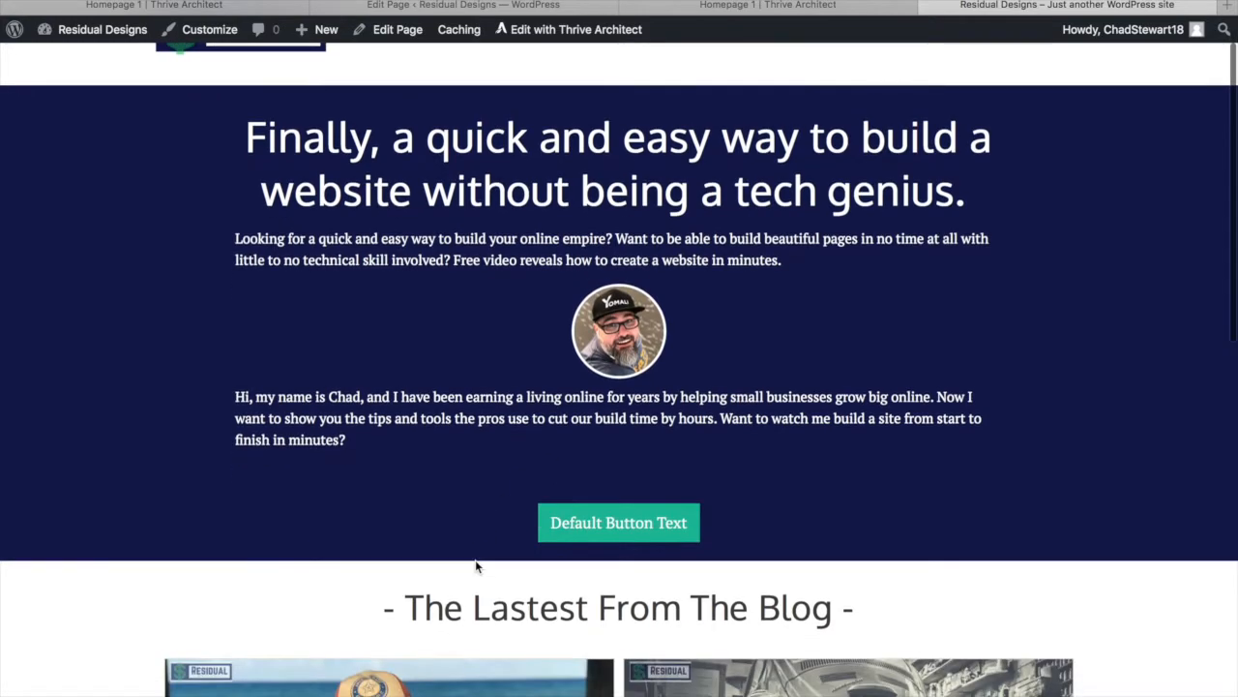
scroll(475, 566, down, 5)
scroll(475, 566, down, 3)
scroll(476, 566, up, 10)
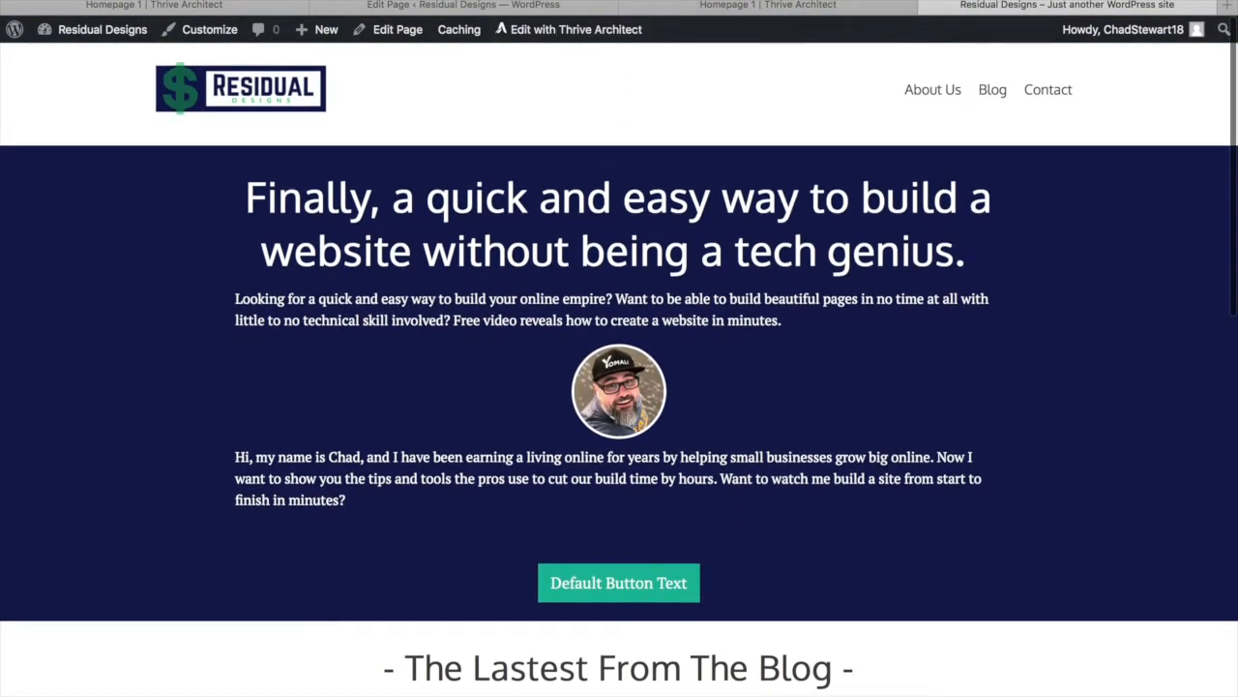
click(759, 6)
Replace the hero button's 'Default Button Text' label with 'Yes! Show me the free video!'
scroll(611, 448, down, 1)
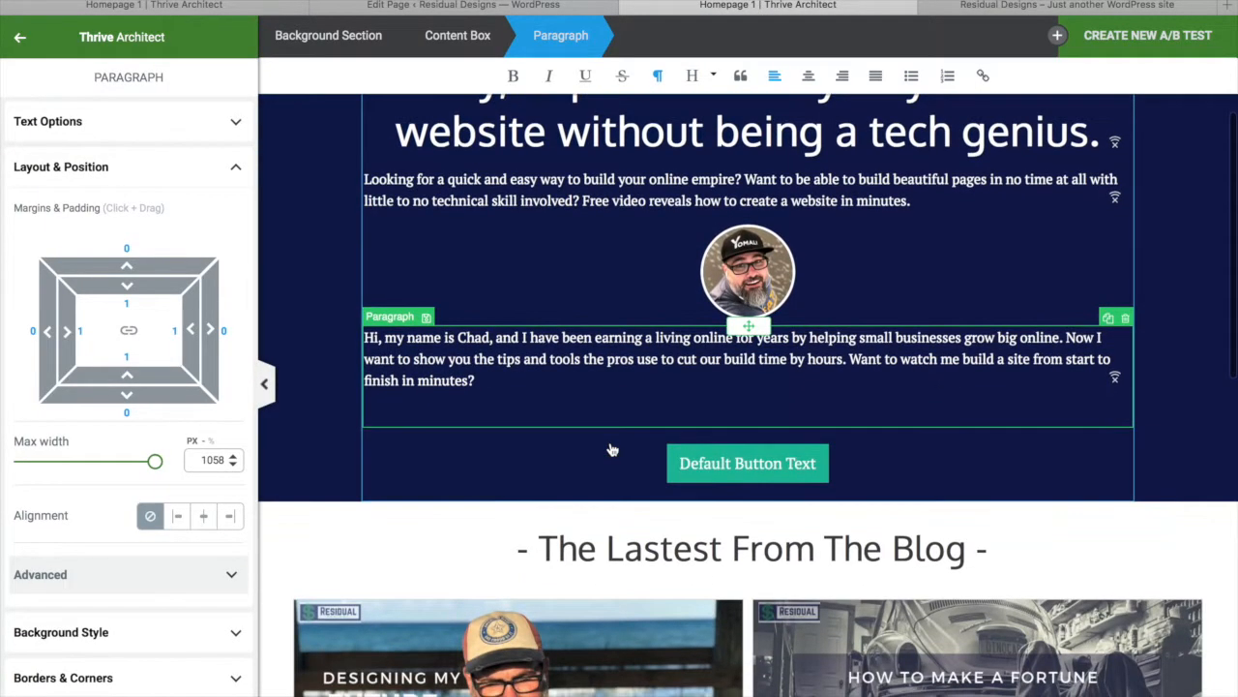
click(712, 457)
click(719, 444)
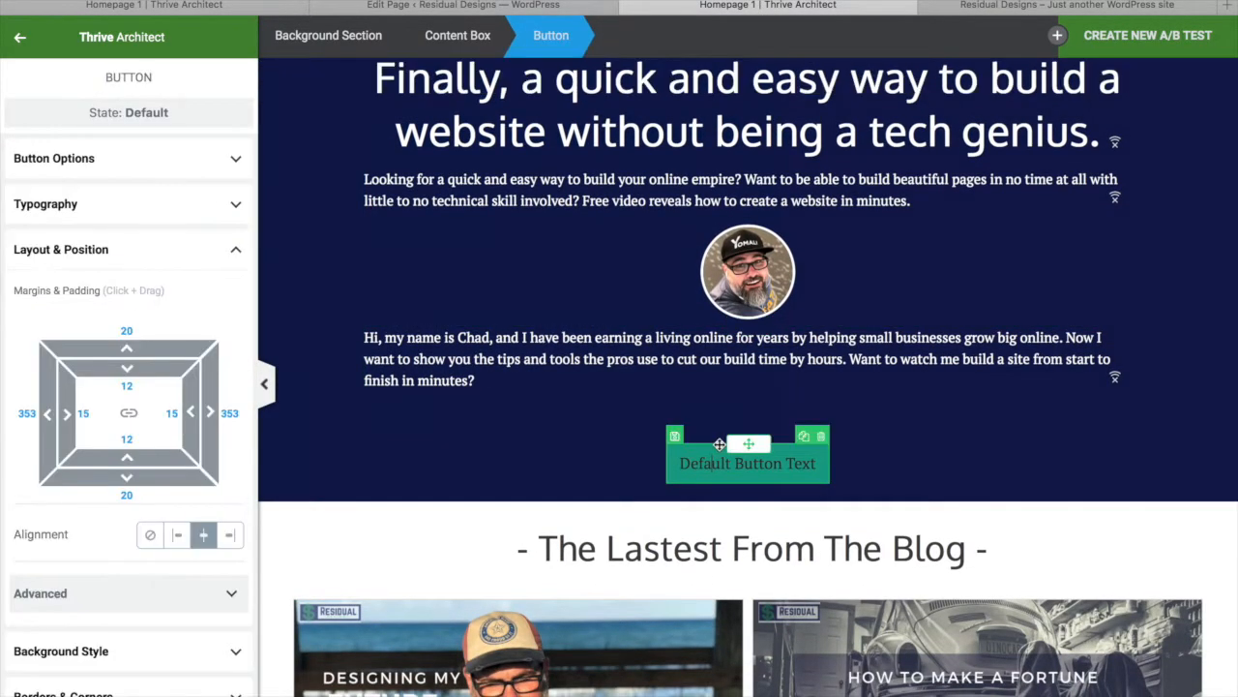
click(780, 466)
text(Ye)
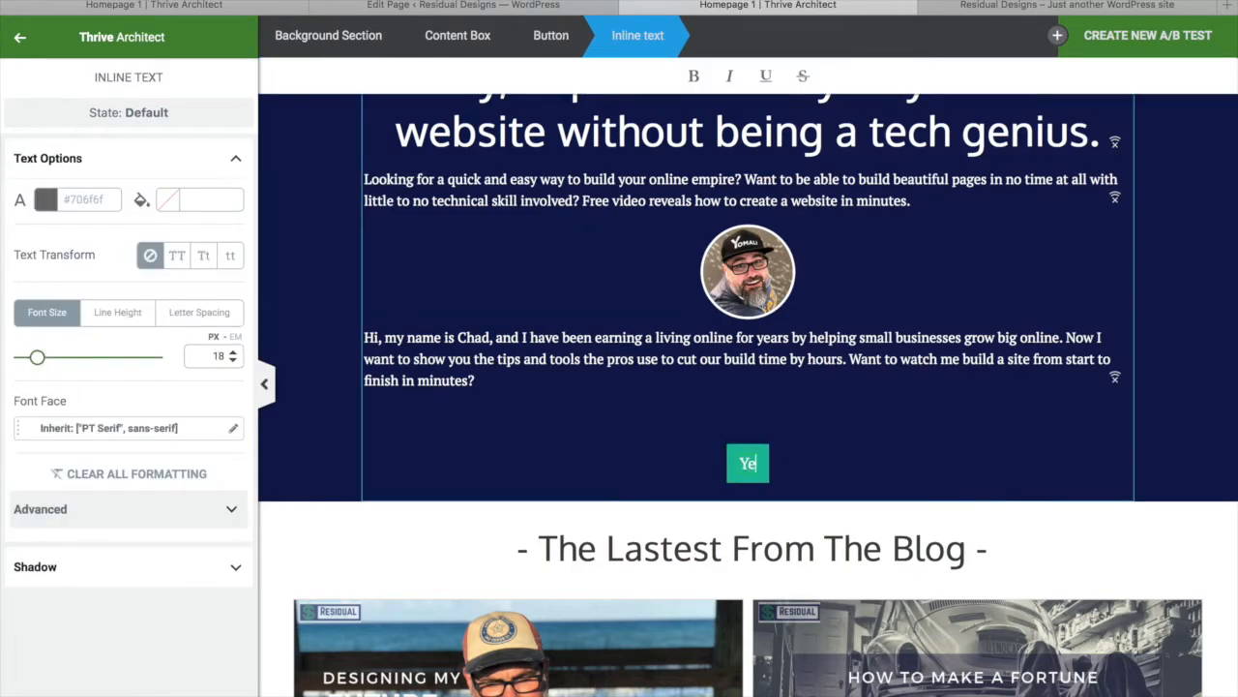
text(s!)
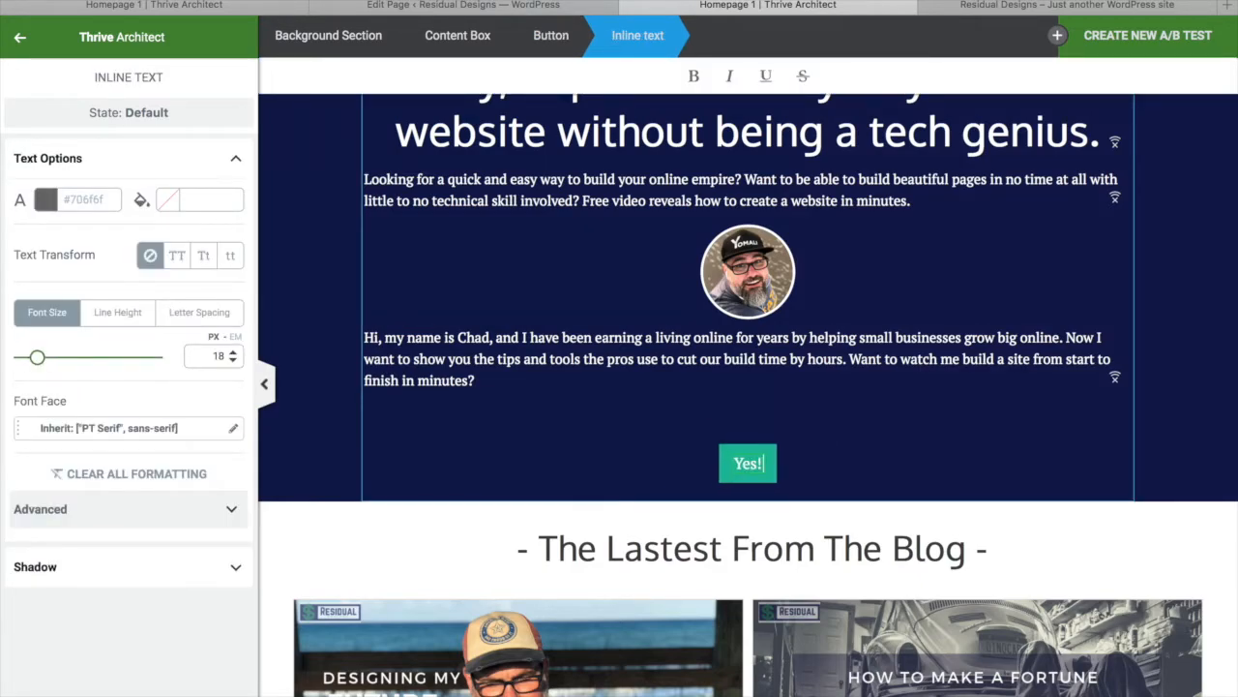
text( Show me the f)
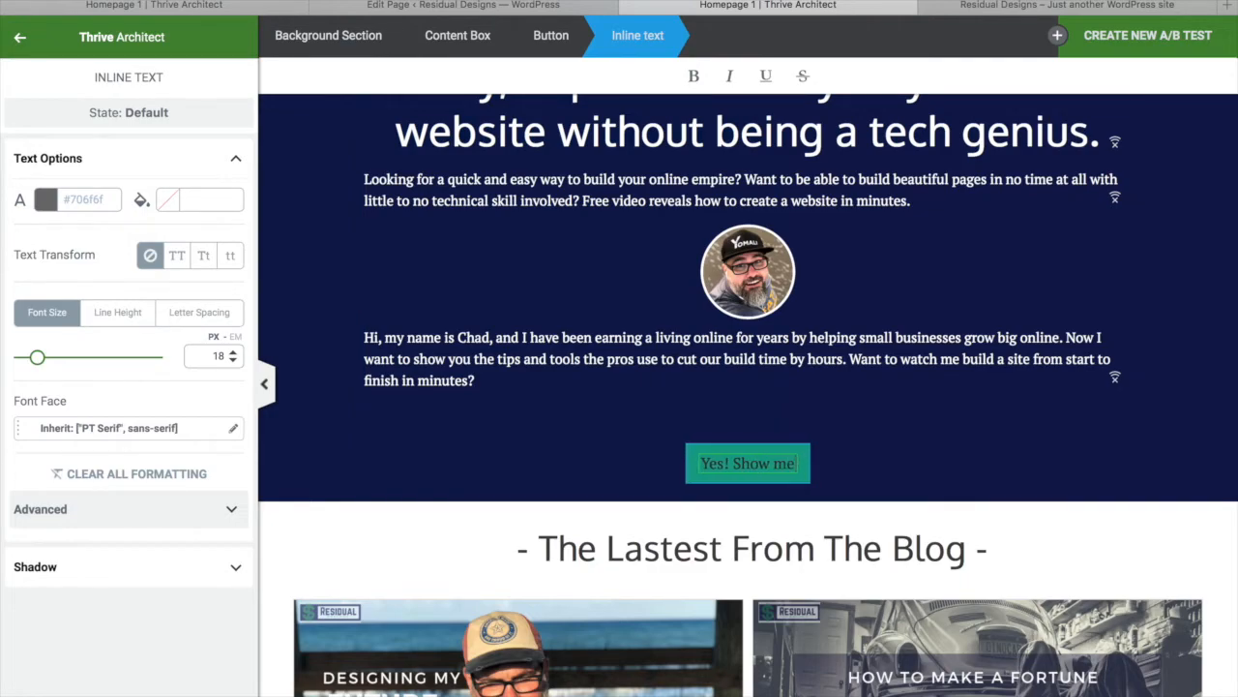
key(BackSpace)
key(BackSpace)
key(BackSpace)
key(BackSpace)
key(BackSpace)
key(BackSpace)
key(BackSpace)
text(e the fre)
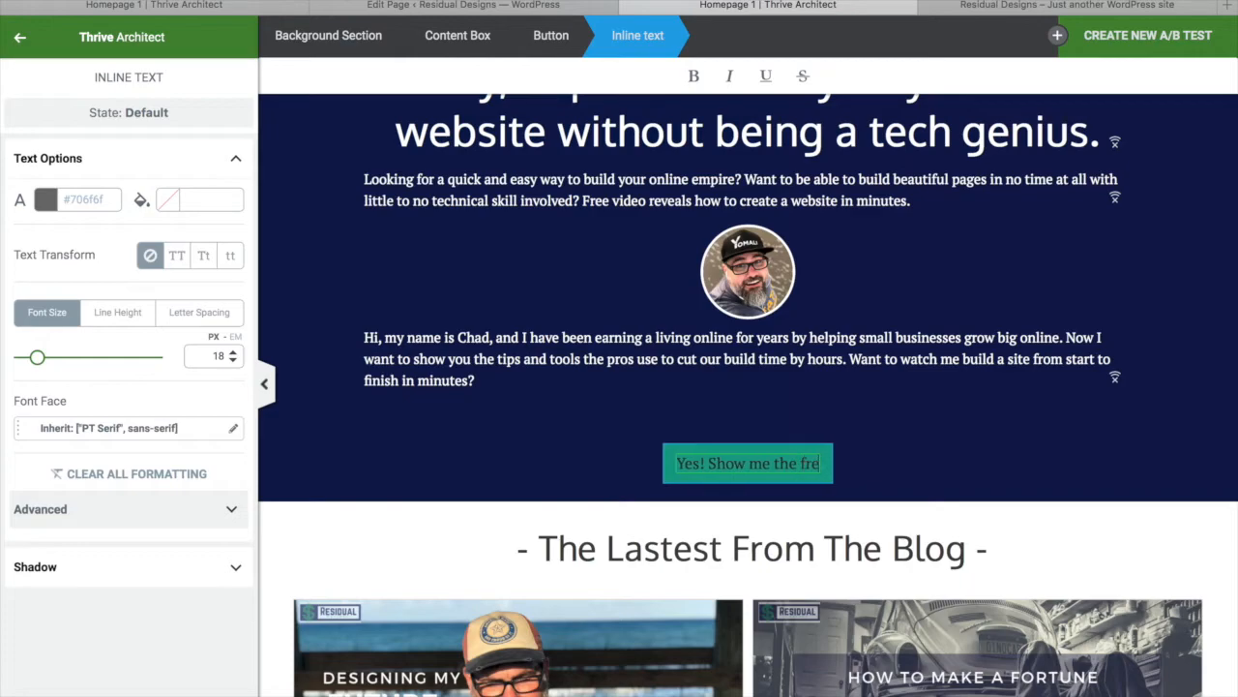
text(e video)
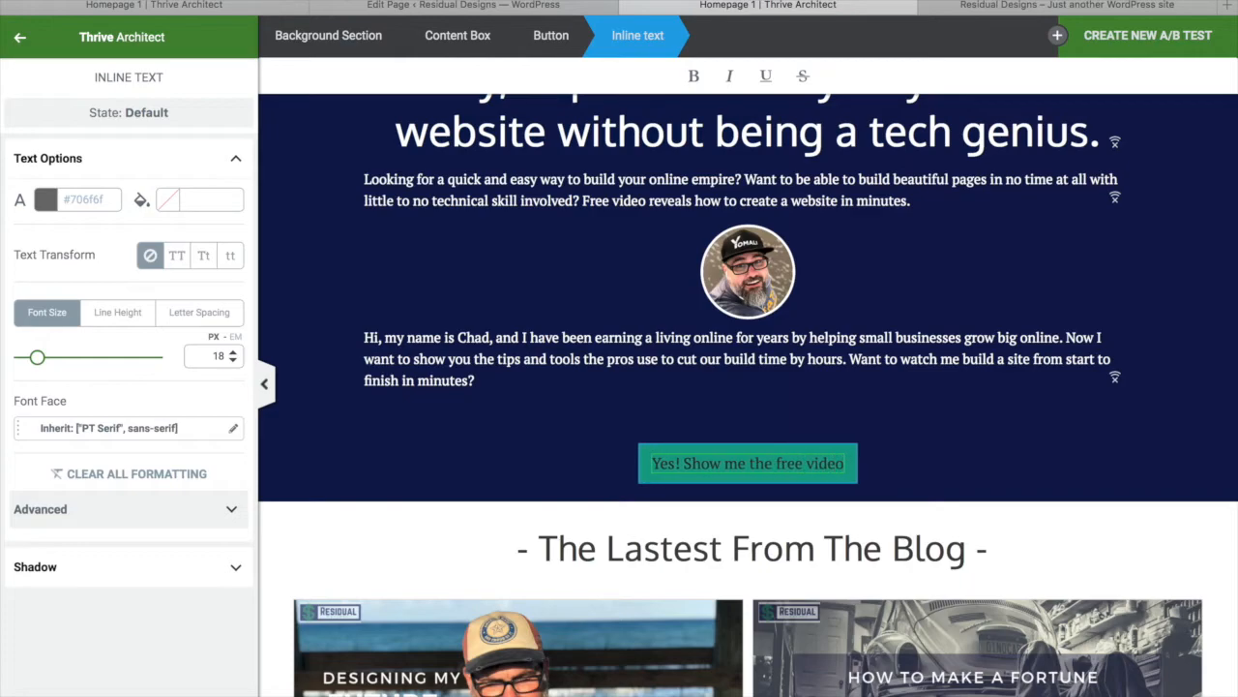
text(!)
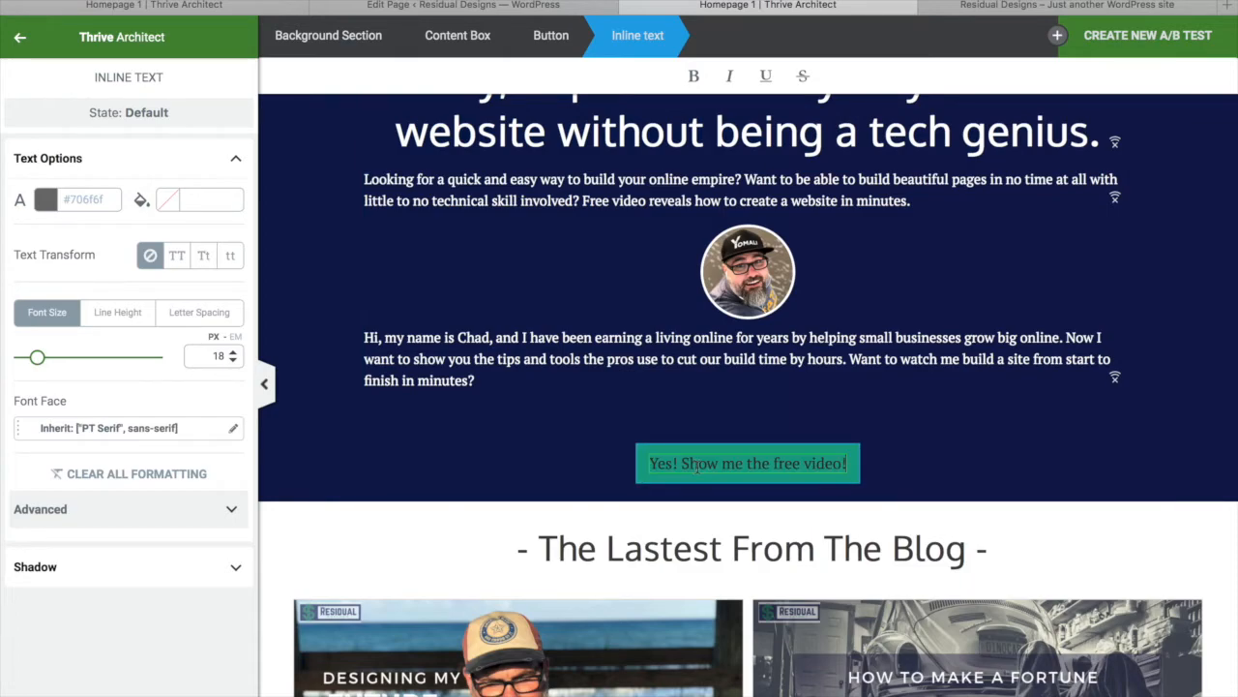
Capitalise each word of the button label with the Tt text transform
click(205, 255)
scroll(910, 352, up, 2)
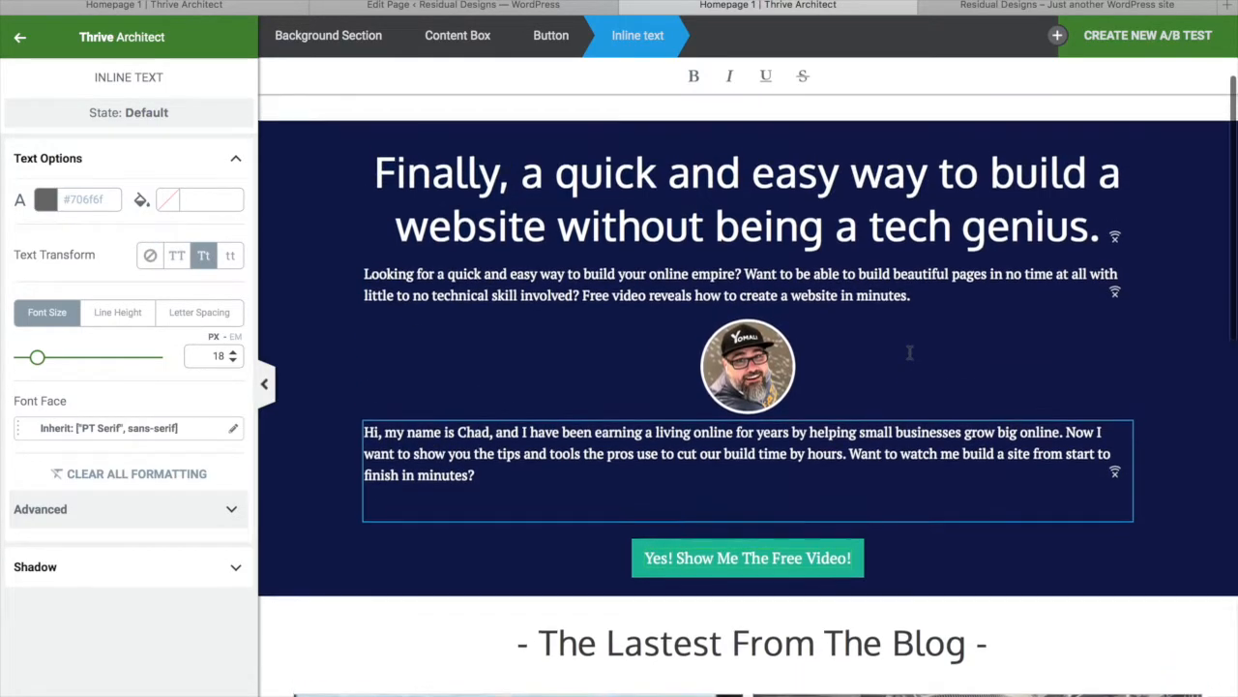
scroll(910, 352, up, 1)
Make the hero headline all uppercase and reduce its font size to 41 px
click(834, 232)
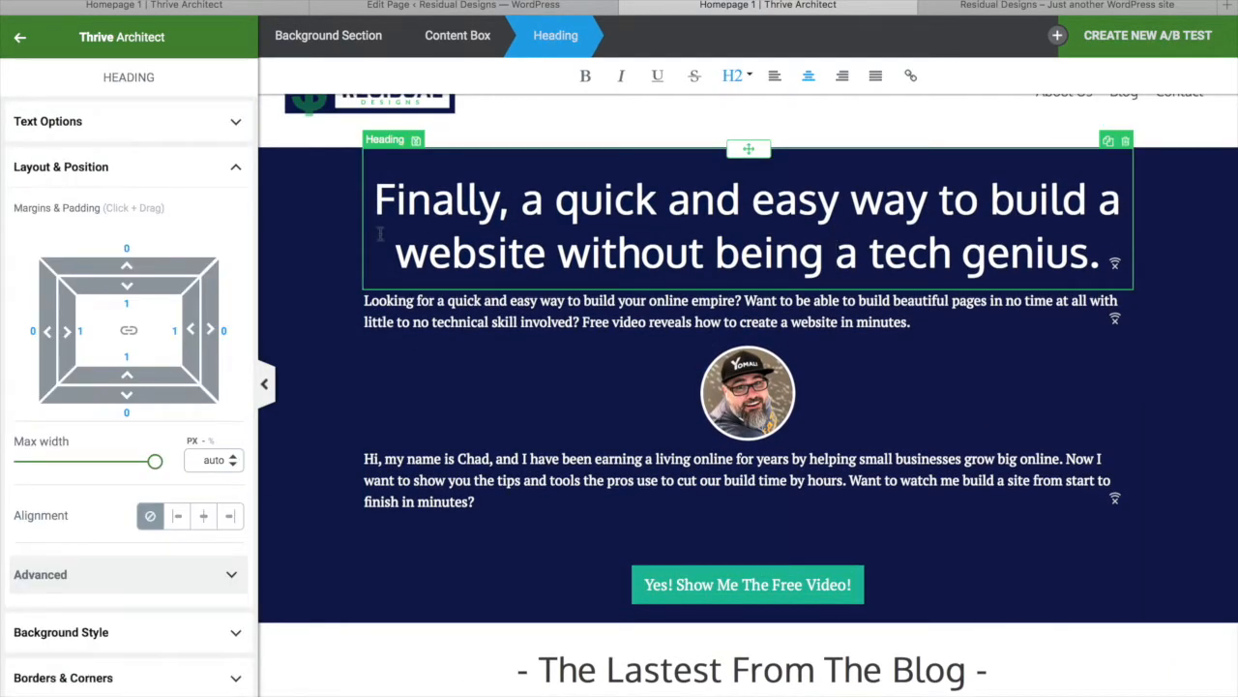
scroll(148, 574, up, 1)
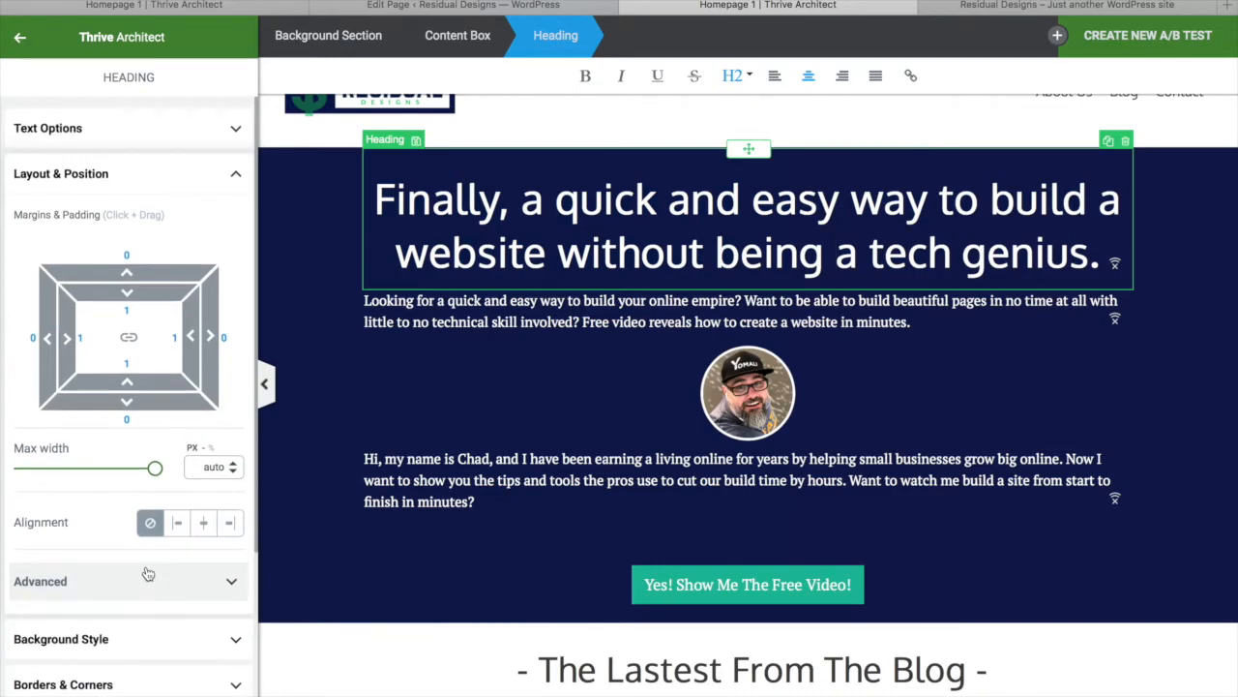
scroll(146, 566, down, 1)
click(223, 138)
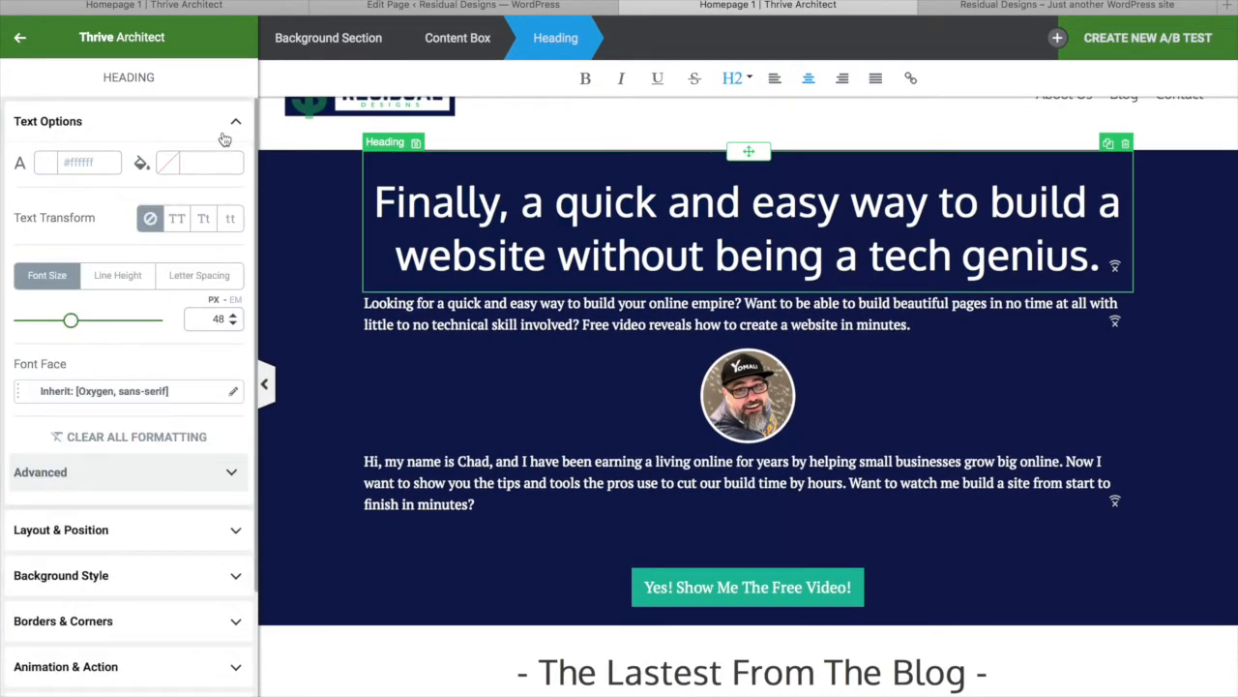
click(177, 217)
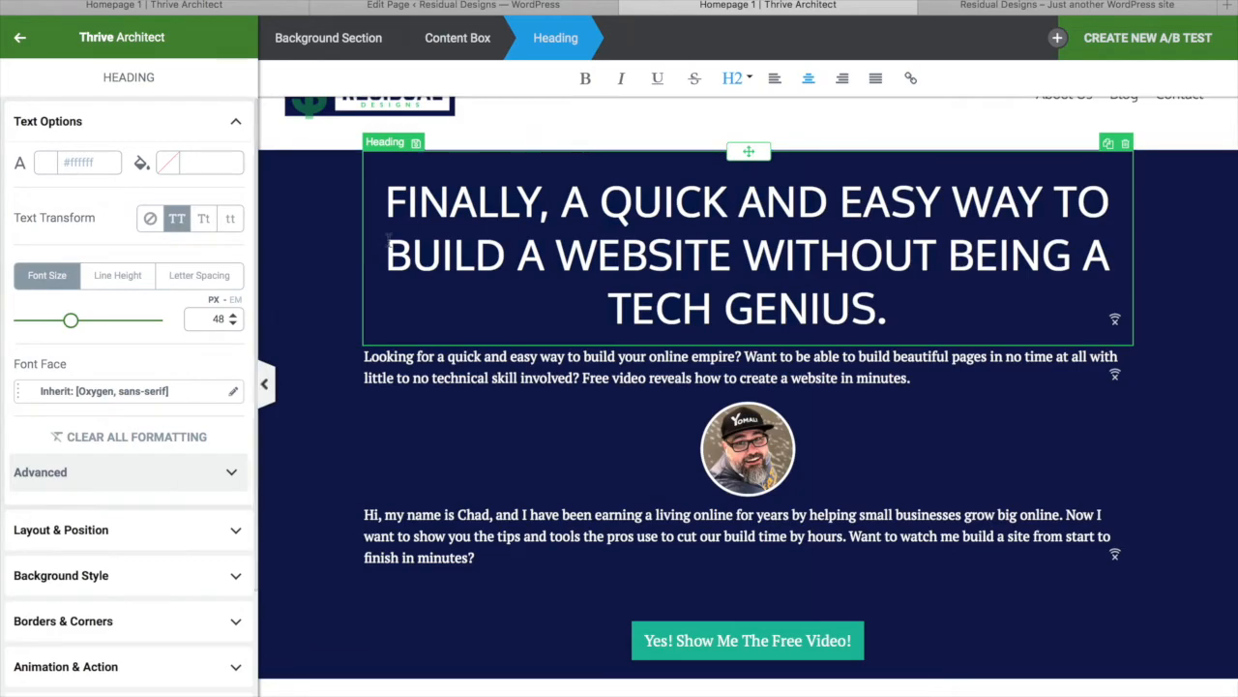
drag(71, 320, 60, 322)
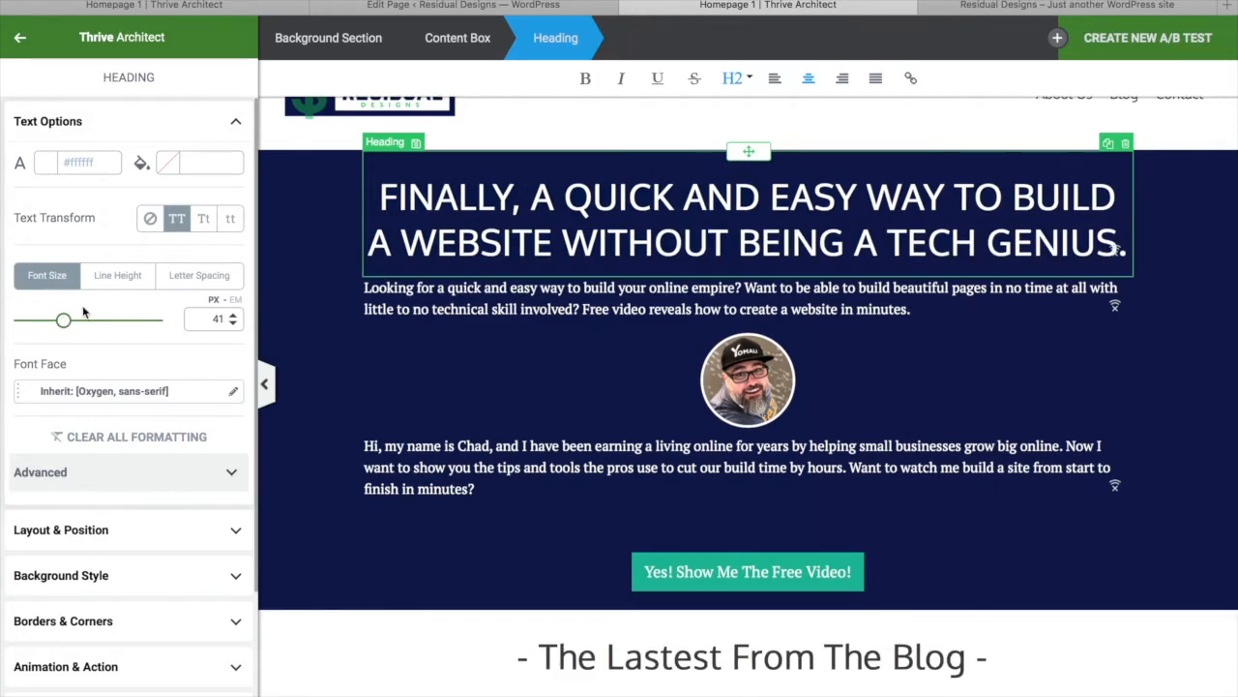
click(851, 571)
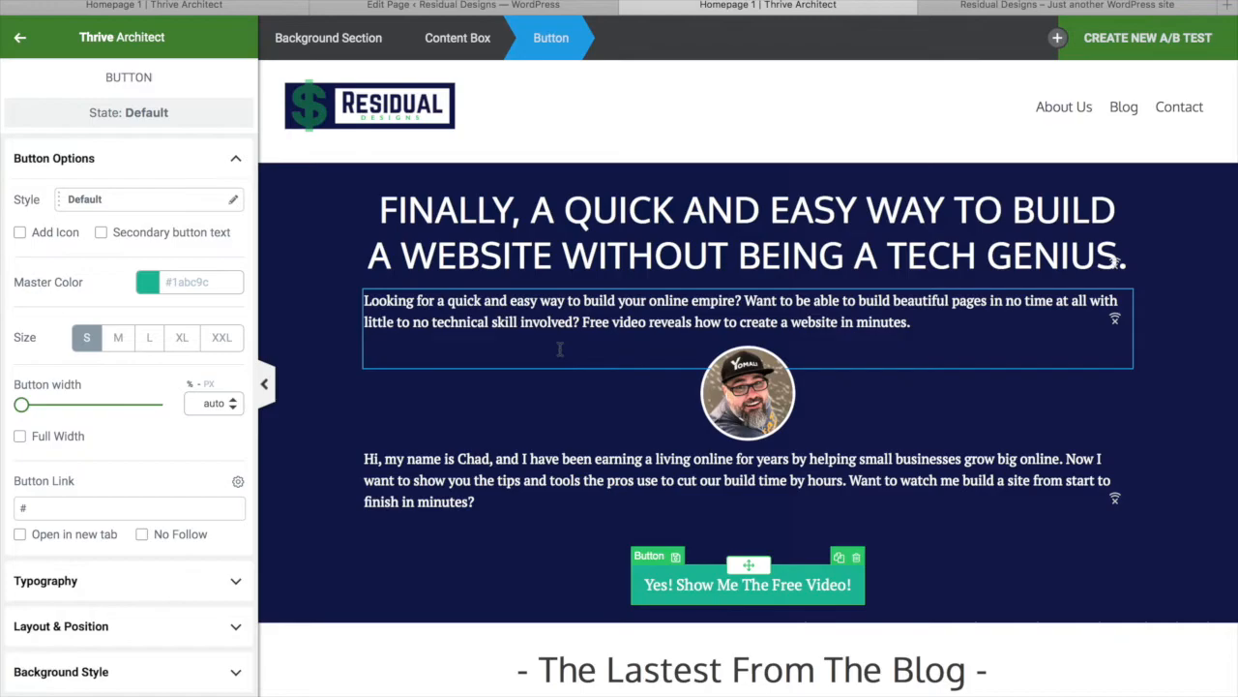
Try XL and L sizes on the free video button, settling on size M
click(513, 581)
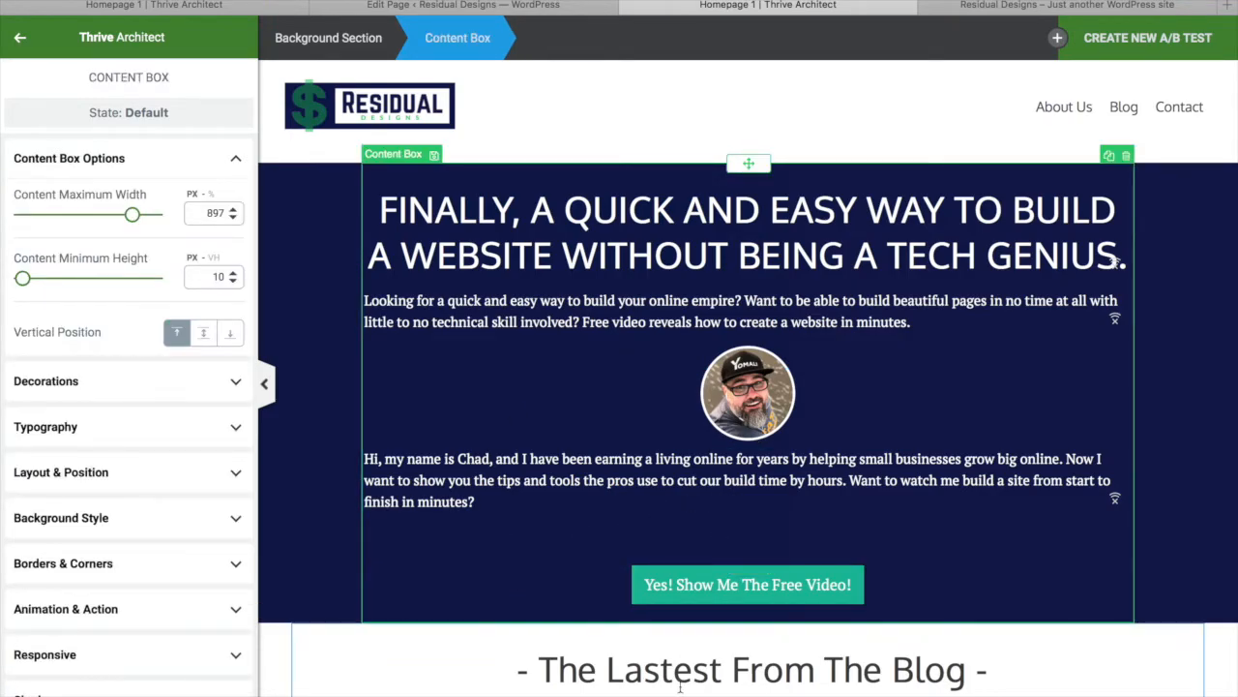
scroll(545, 556, down, 10)
scroll(681, 689, up, 10)
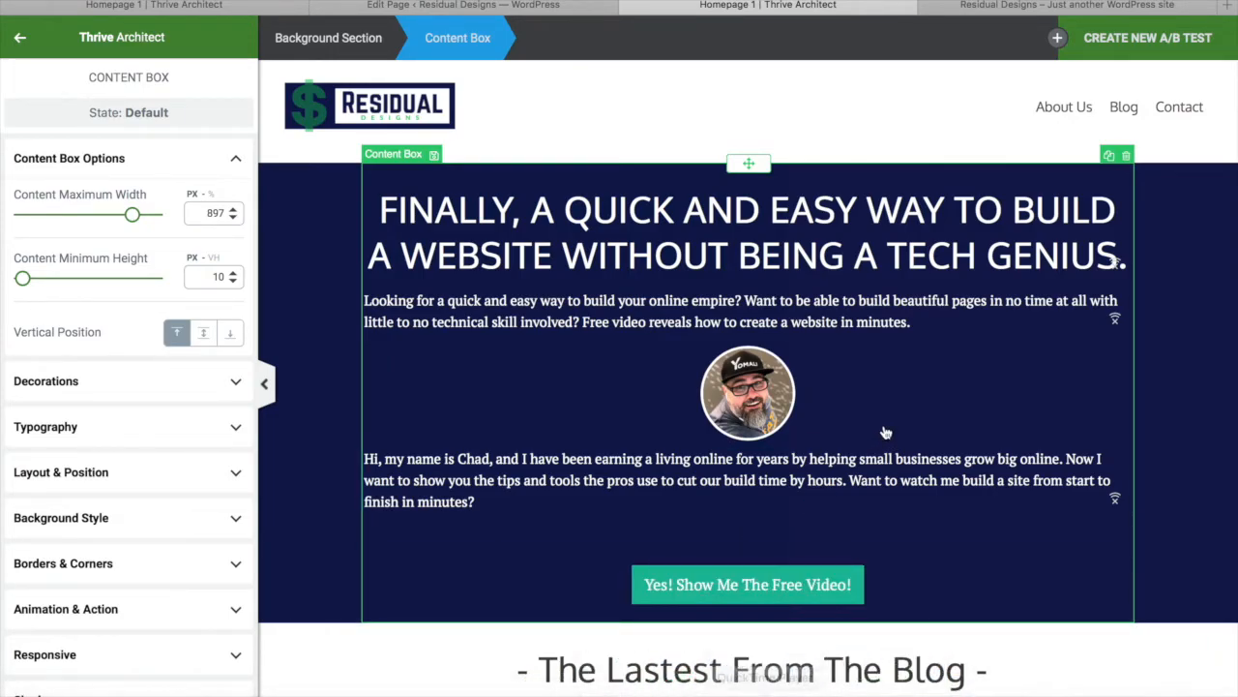
scroll(885, 432, down, 10)
scroll(904, 329, up, 10)
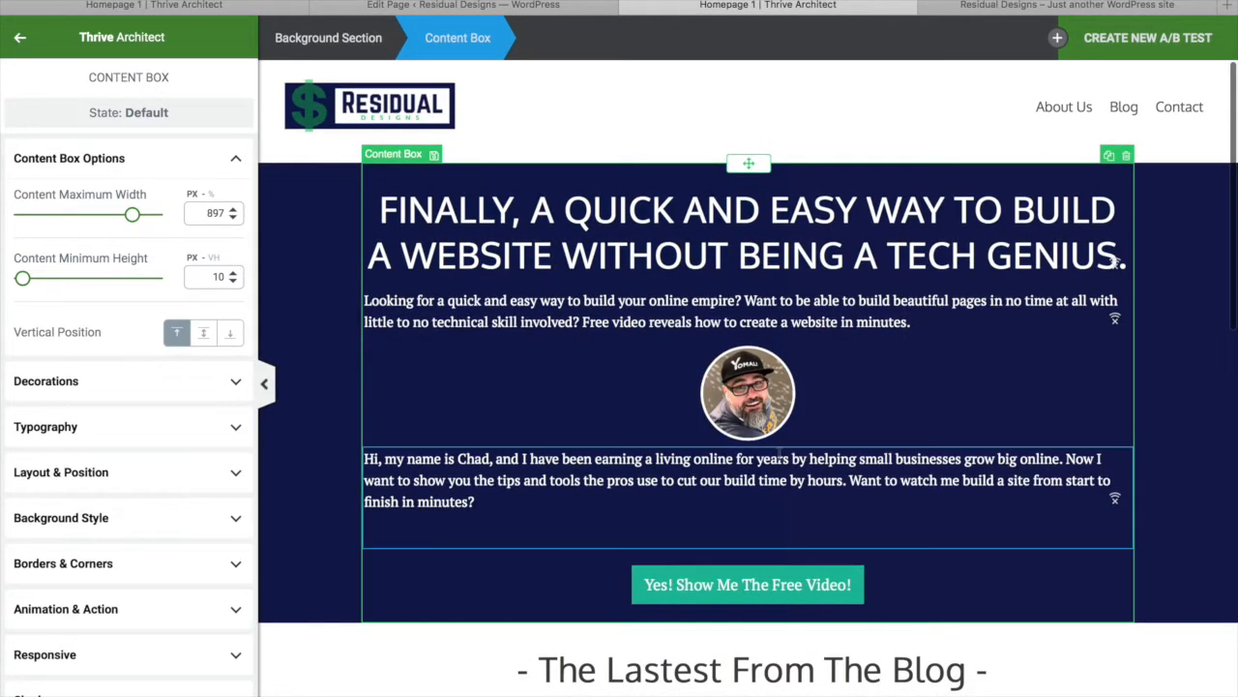
click(701, 577)
click(185, 339)
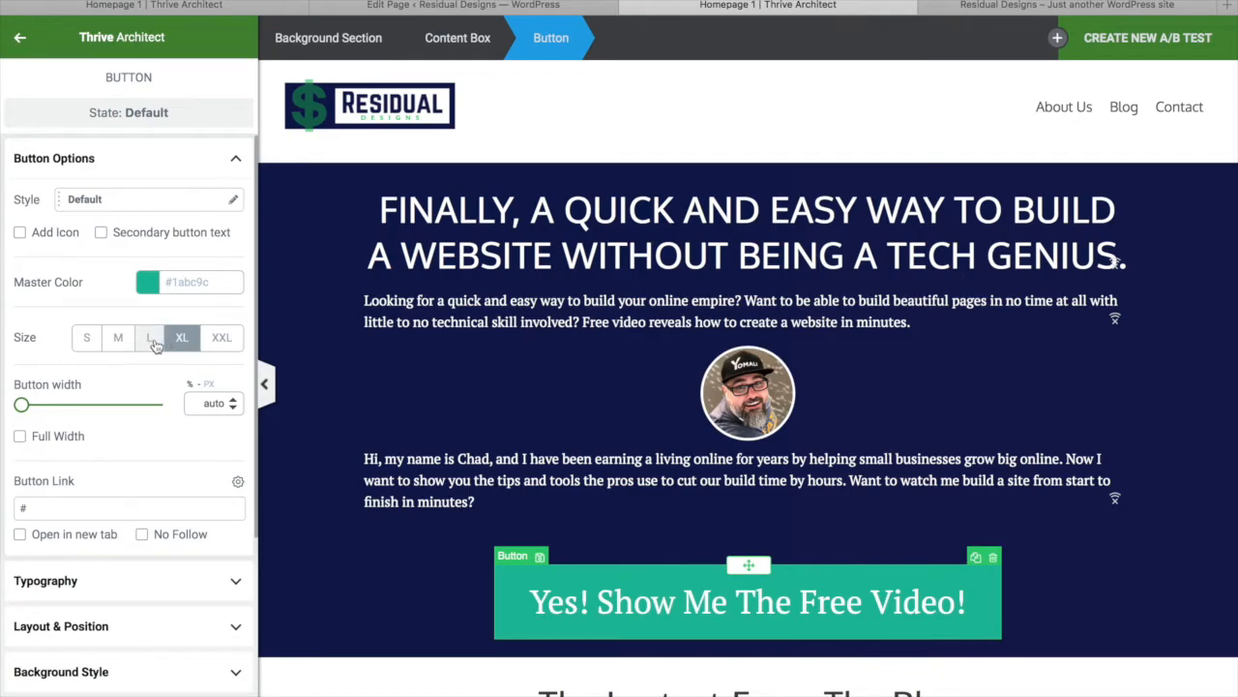
click(151, 338)
click(125, 344)
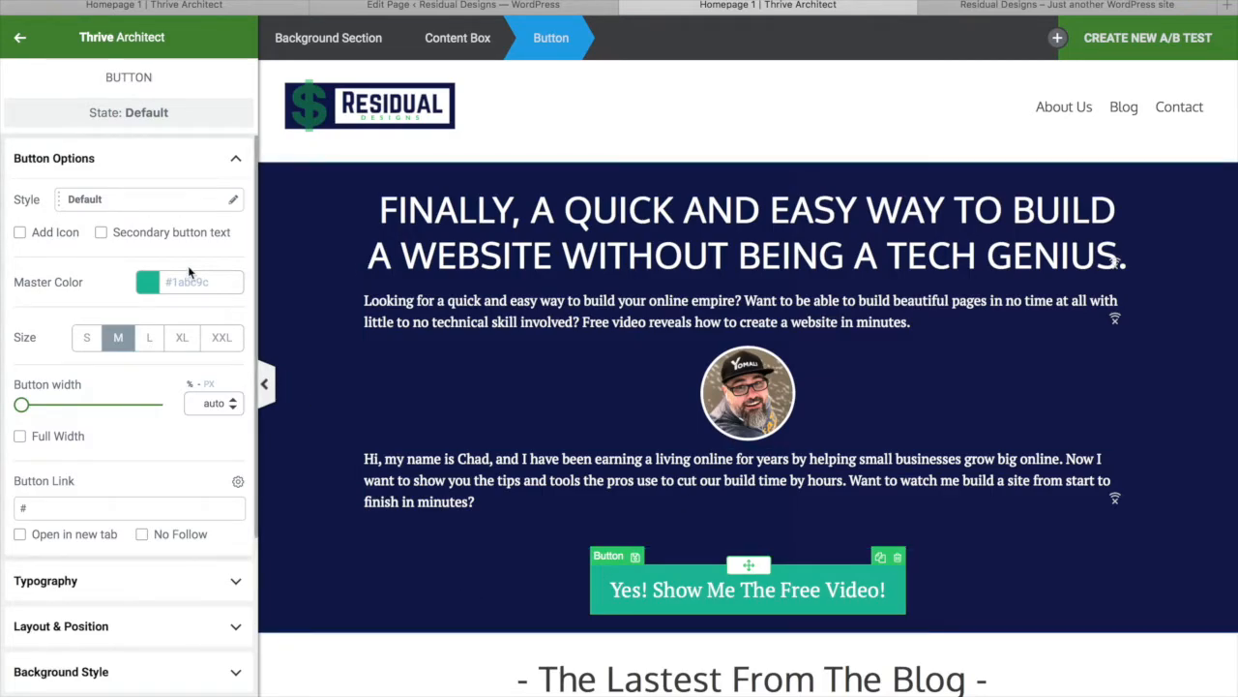
click(126, 202)
Give the free video button the Full Rounded pill style
click(113, 423)
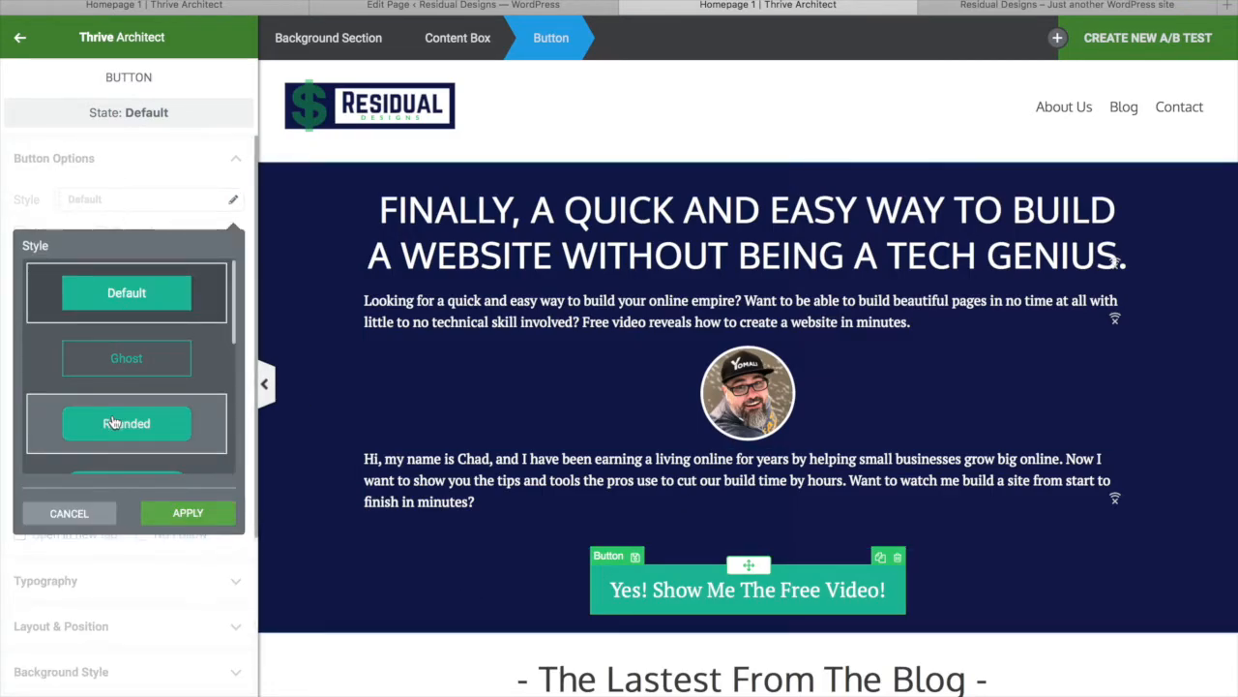
scroll(145, 367, down, 5)
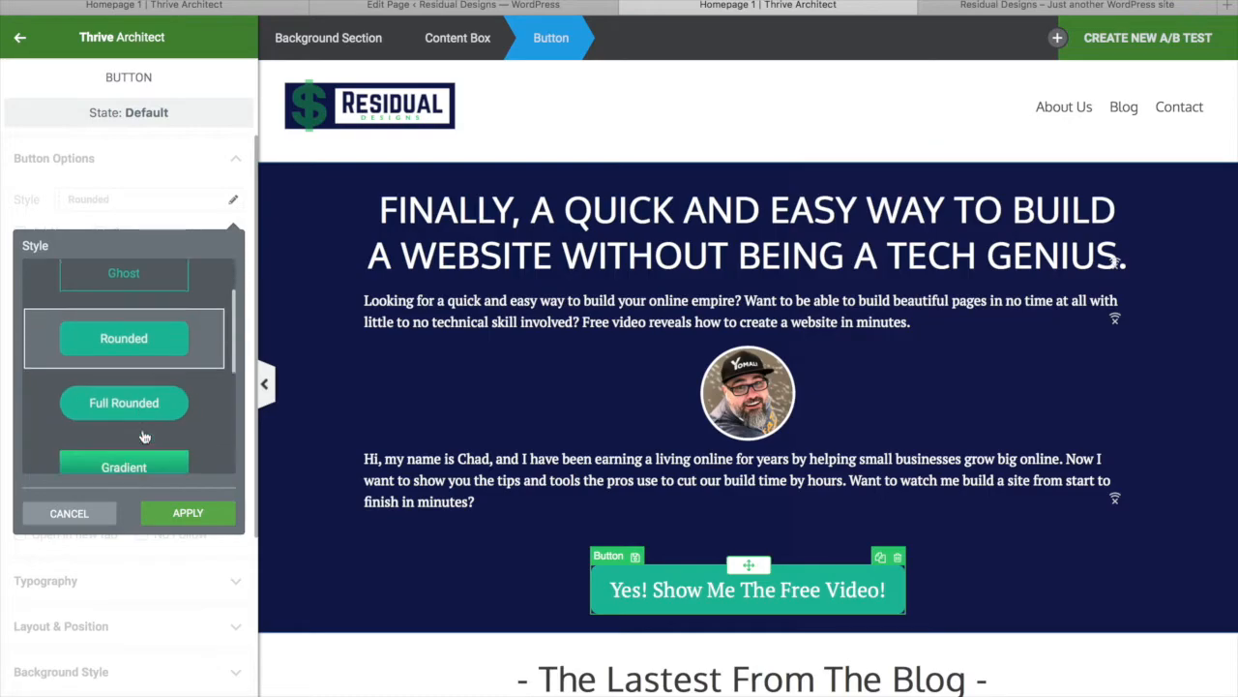
scroll(155, 339, up, 2)
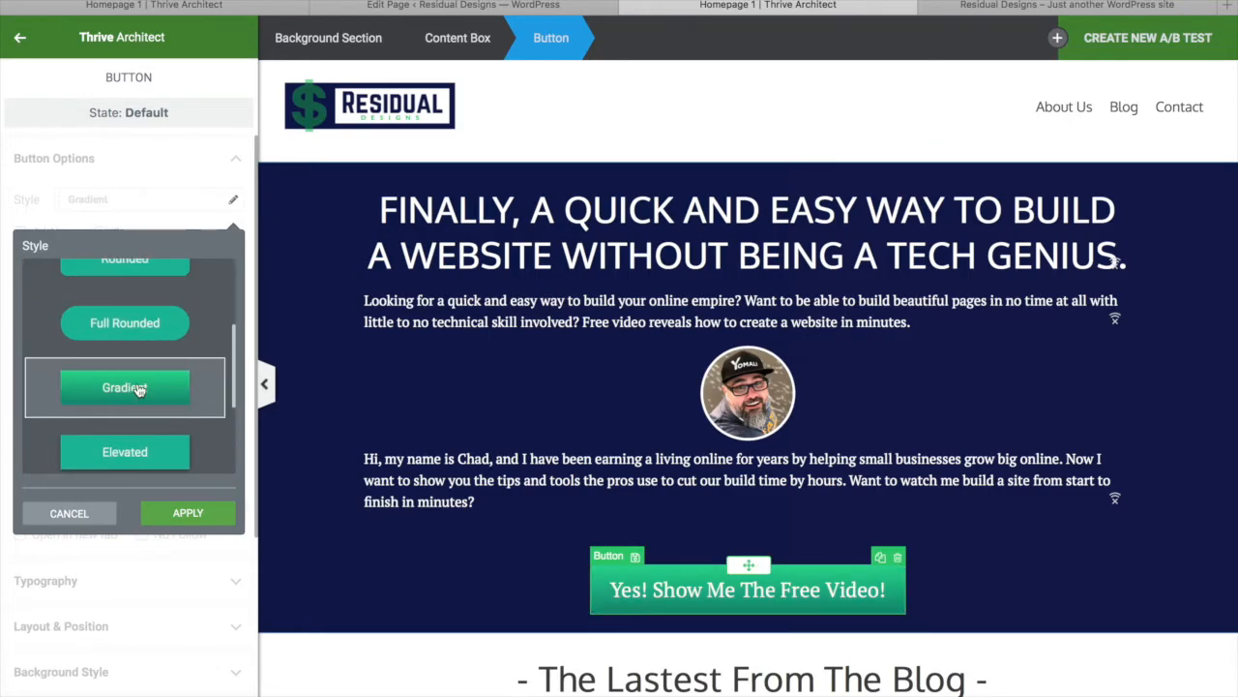
click(136, 324)
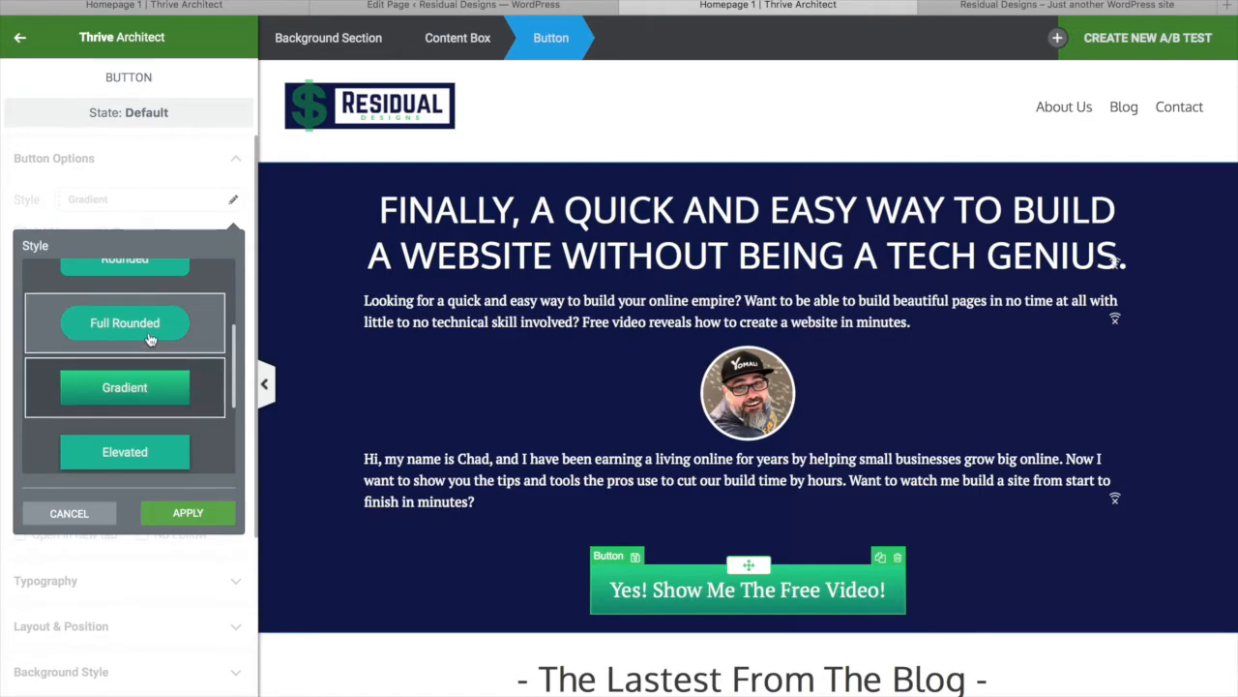
click(187, 517)
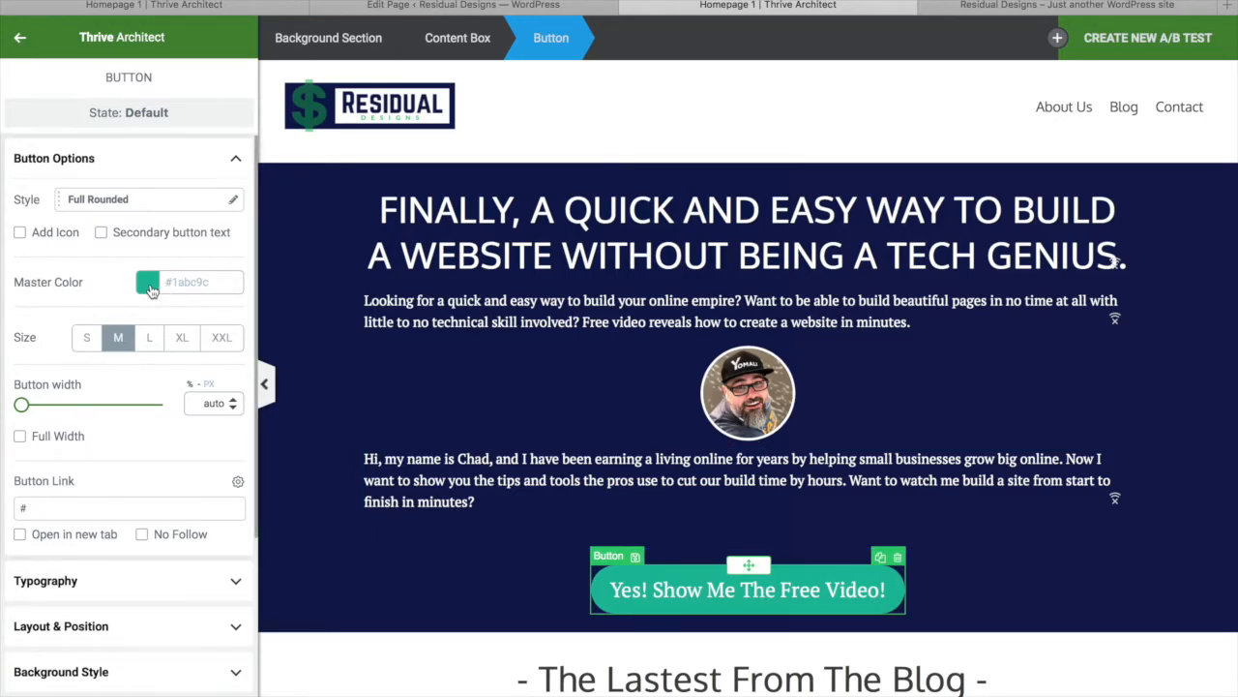
Change the button's master colour to green #1abc4b
click(148, 283)
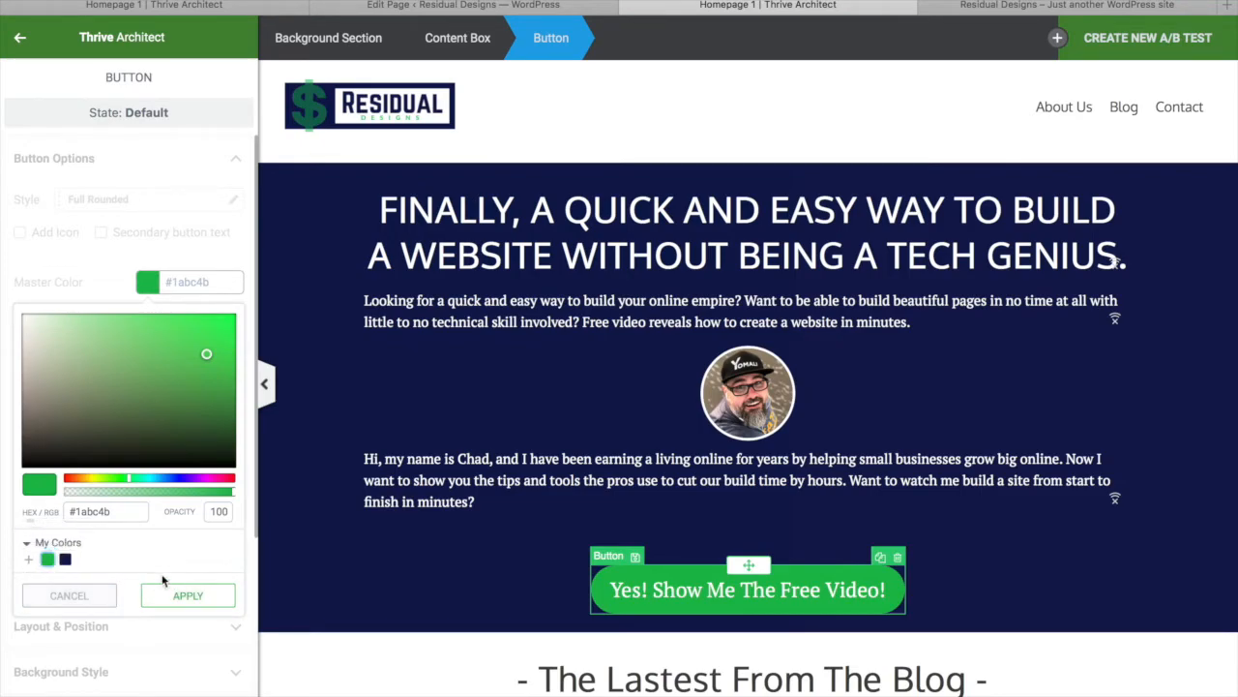
click(194, 602)
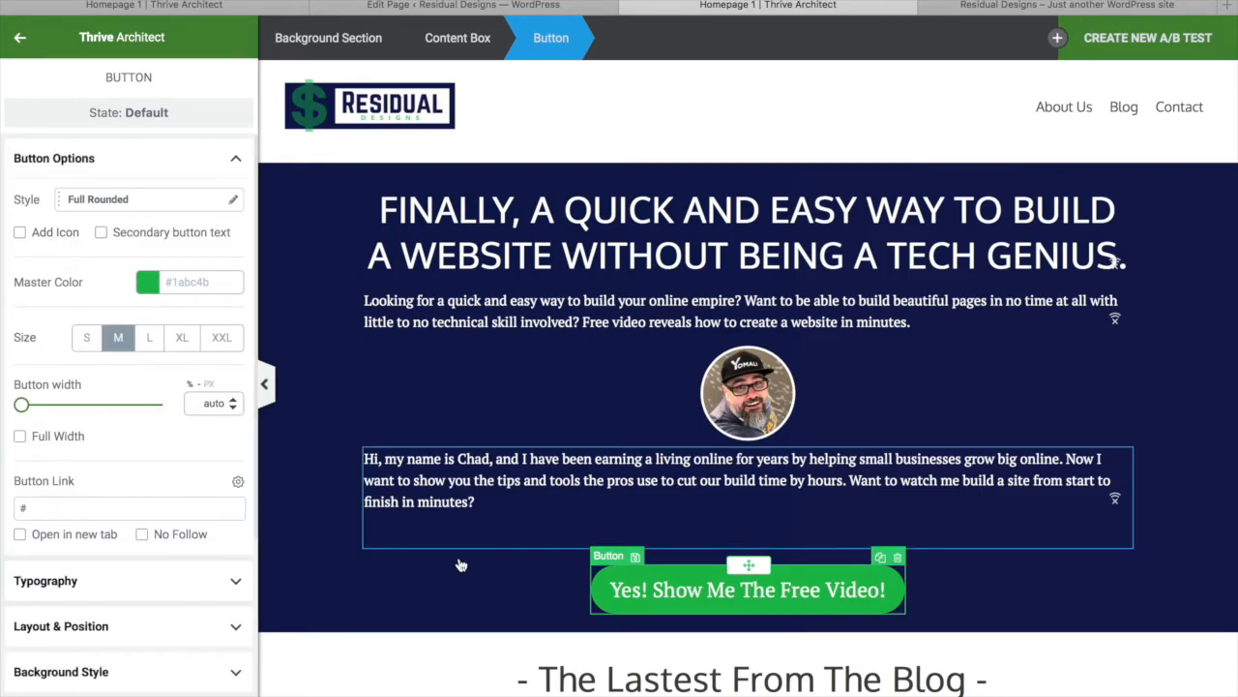
scroll(522, 580, down, 4)
scroll(404, 387, up, 4)
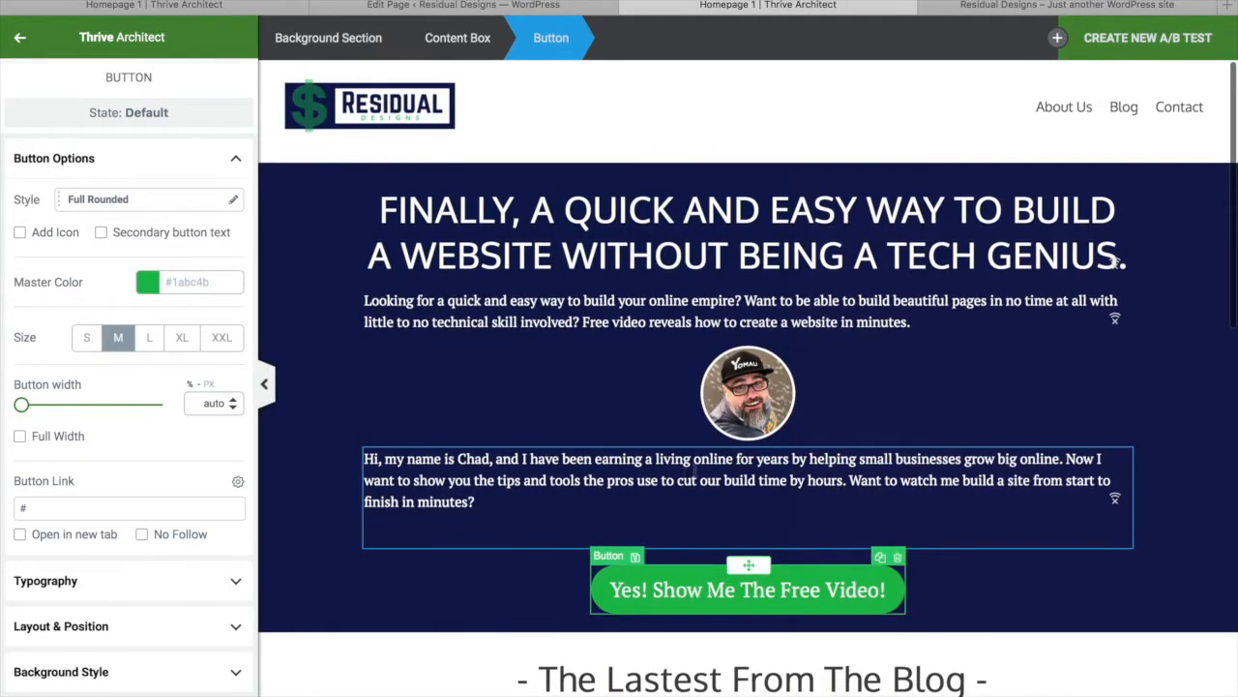
click(681, 591)
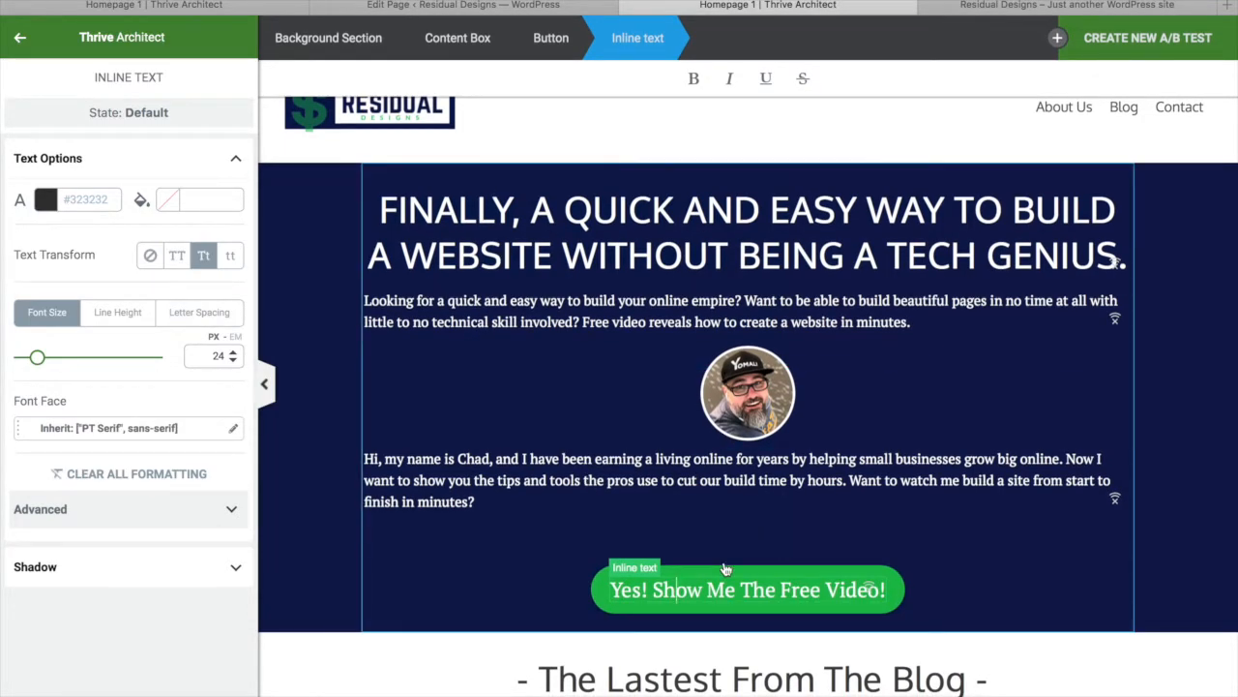
Adjust the button's spacing, keeping bottom padding 14 and adding room below it in the hero
click(551, 44)
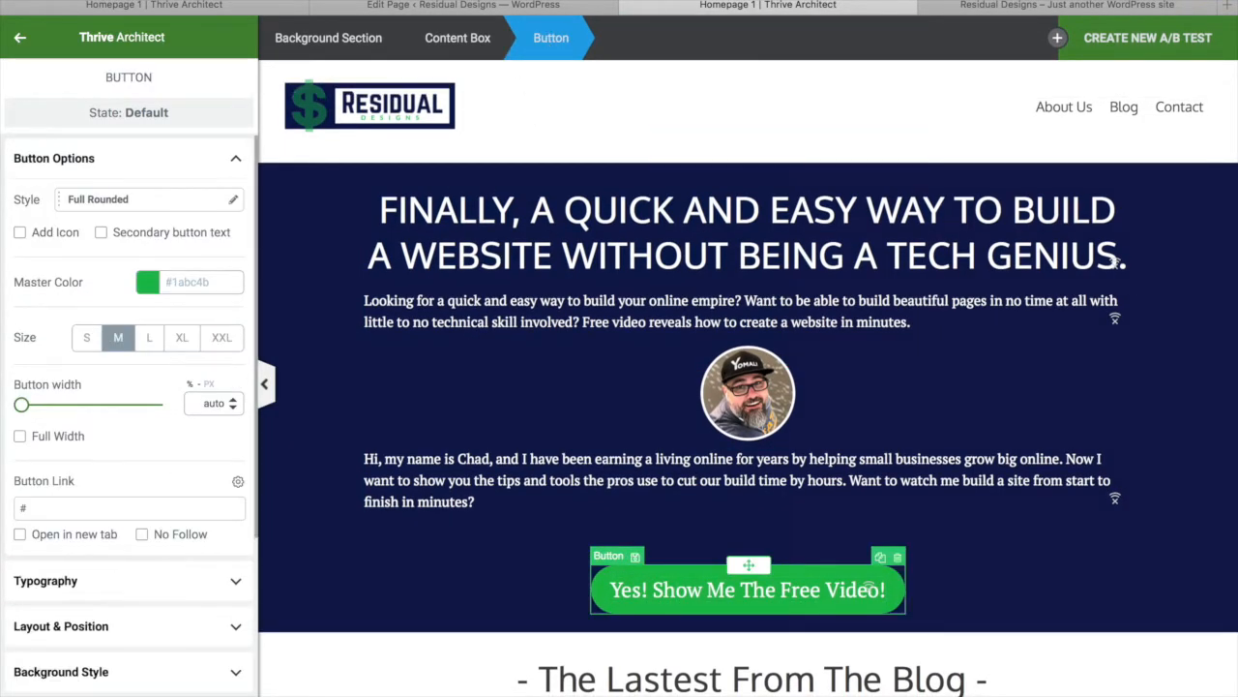
scroll(118, 581, down, 2)
click(179, 521)
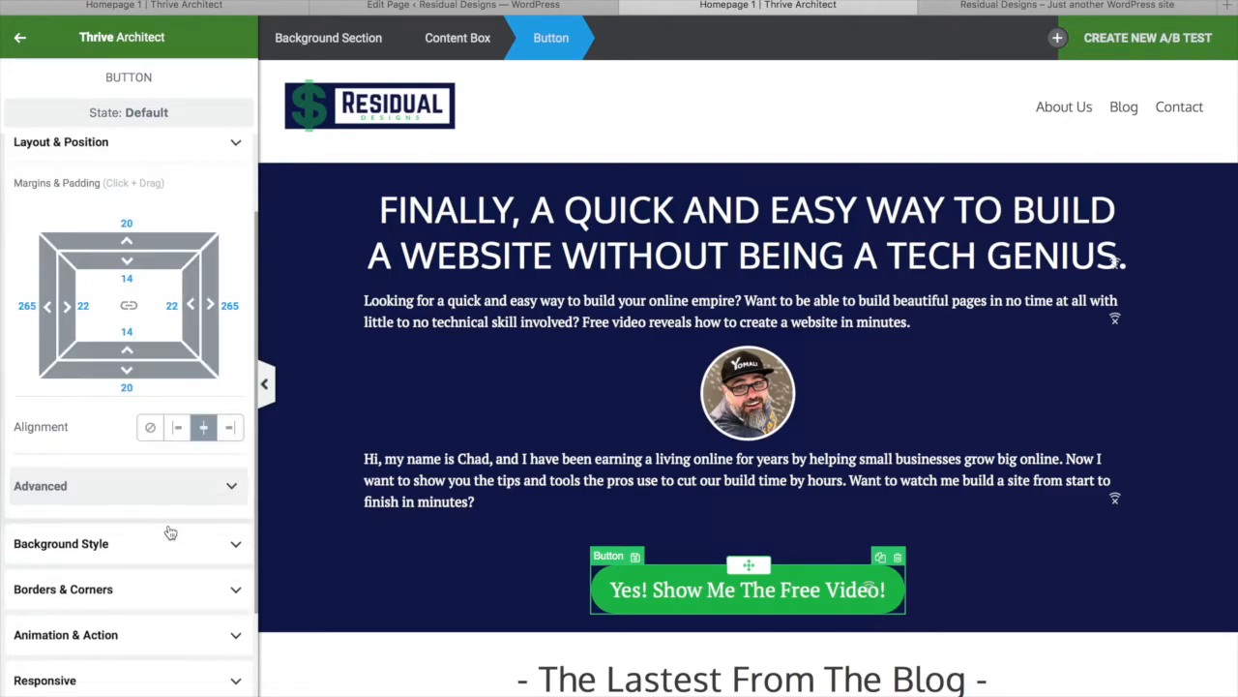
drag(157, 237, 159, 358)
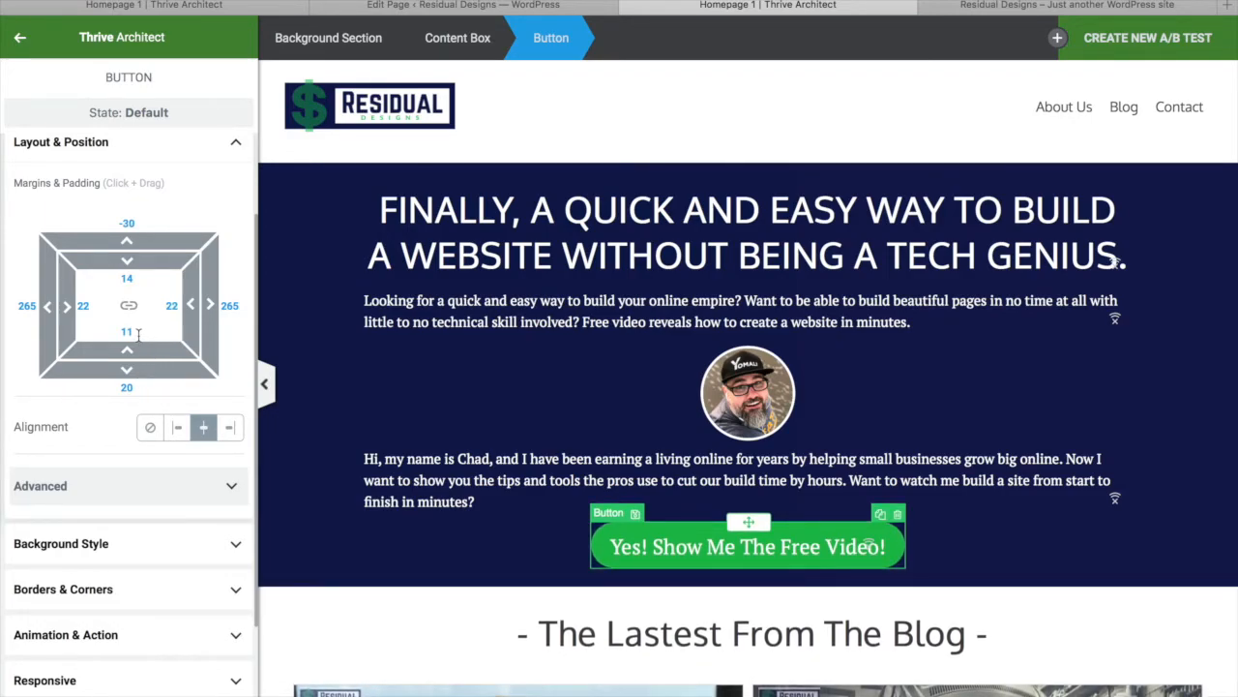
key(super+z)
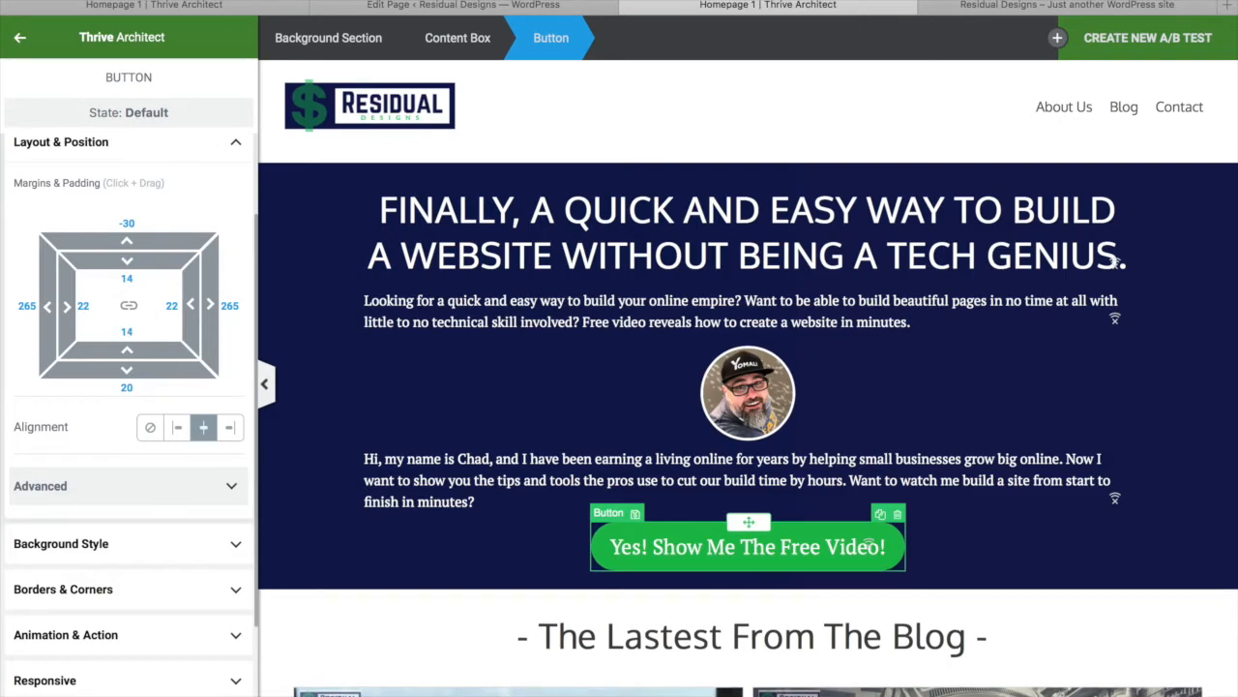
mouse_move(146, 369)
mouse_down()
mouse_move(148, 407)
mouse_move(143, 390)
mouse_up()
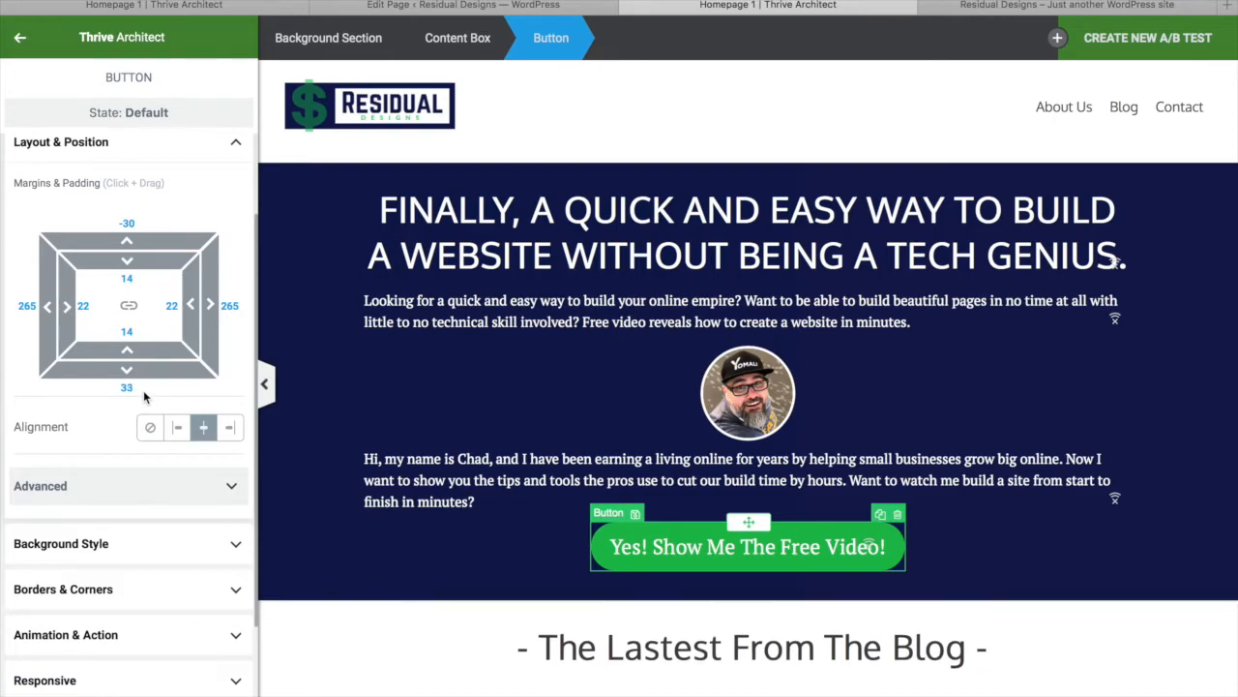
Save the hero edits with Cmd+S and select the hero's background section
click(1201, 370)
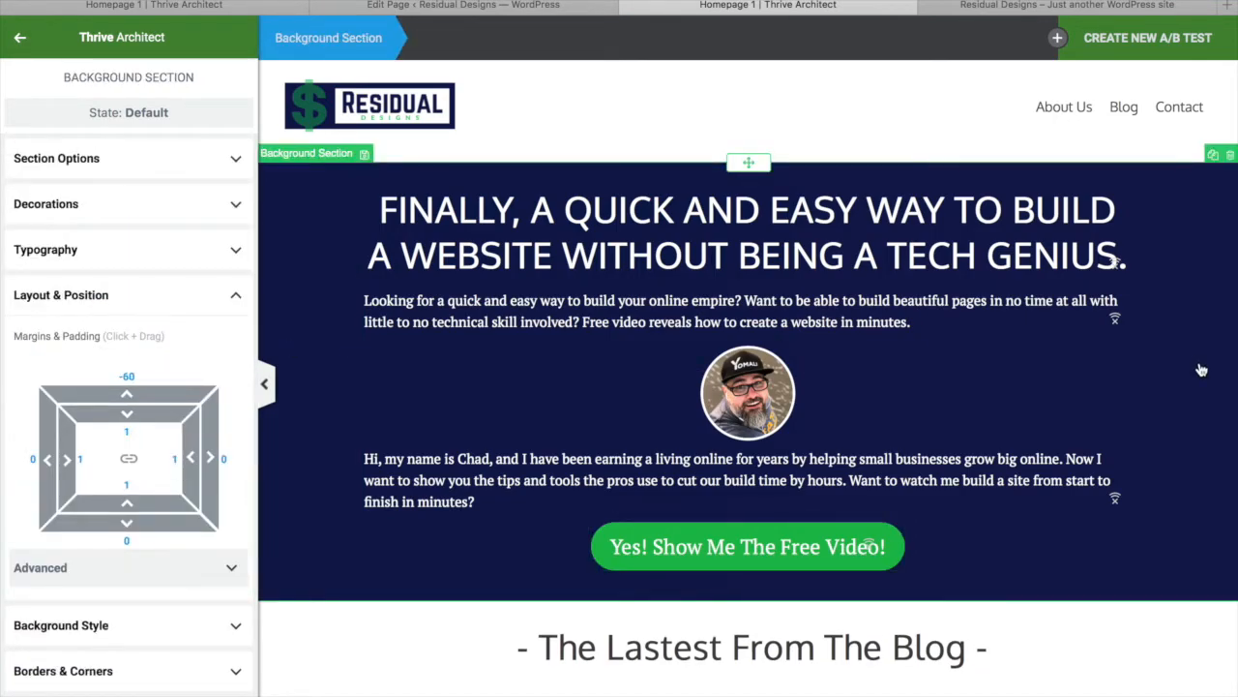
click(651, 458)
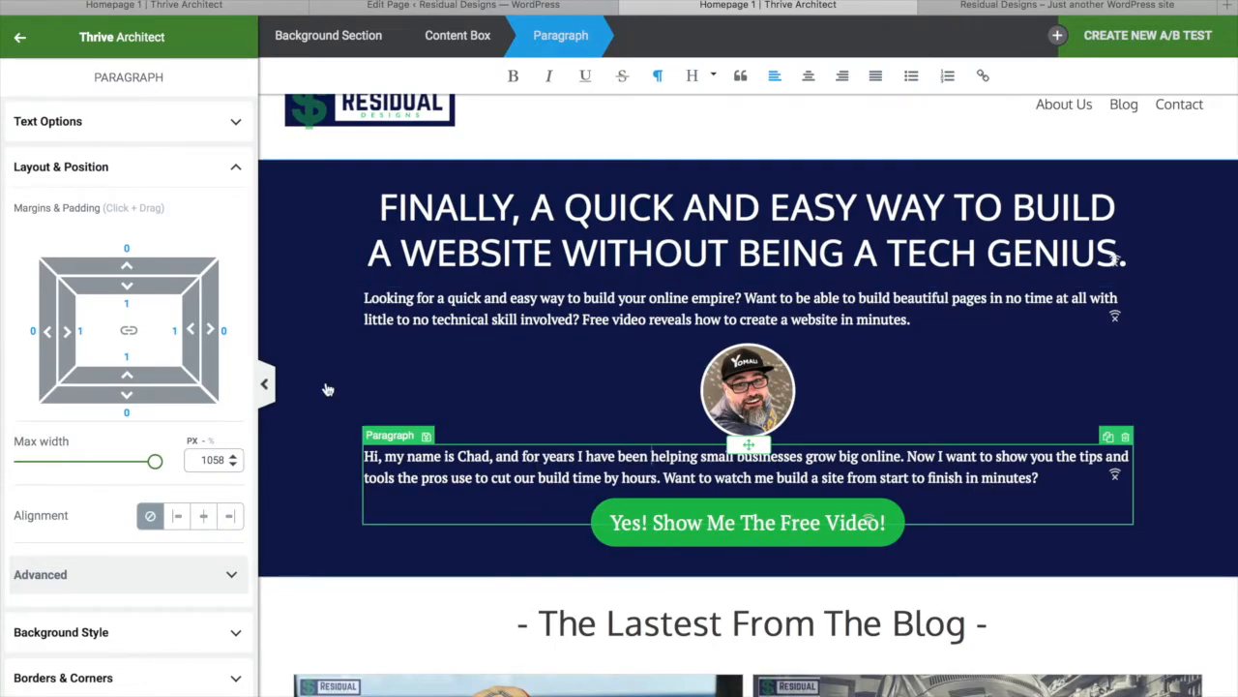
key(super+s)
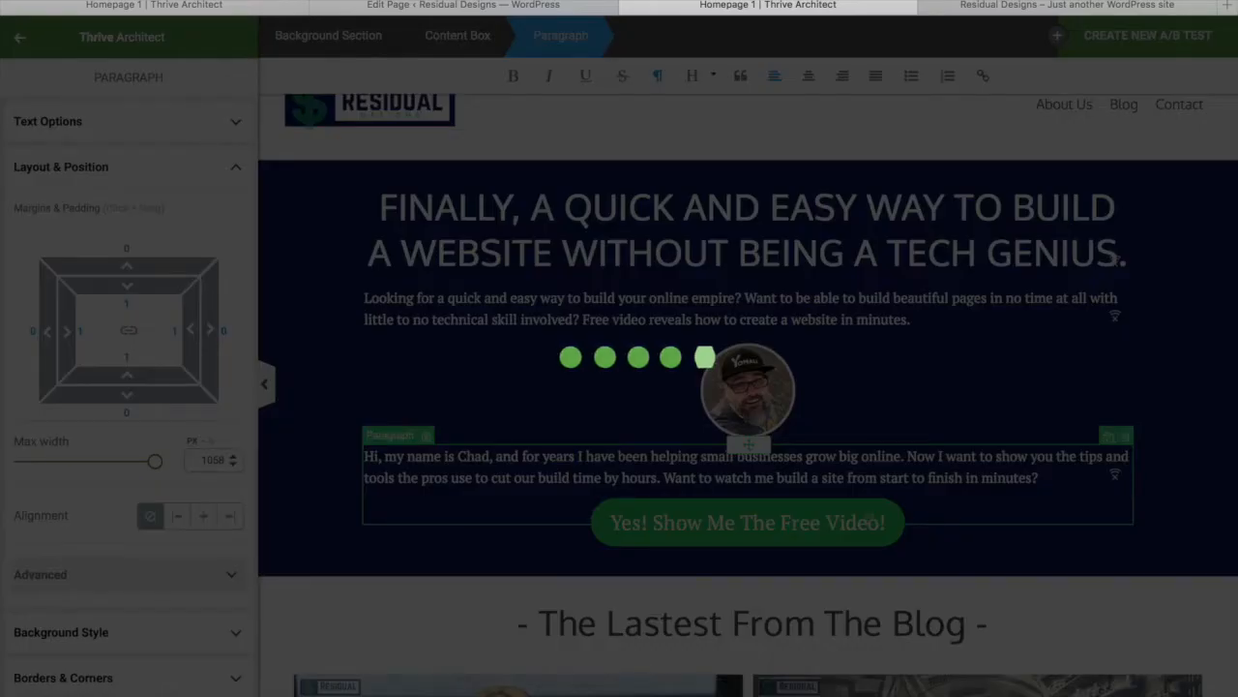
scroll(964, 364, down, 5)
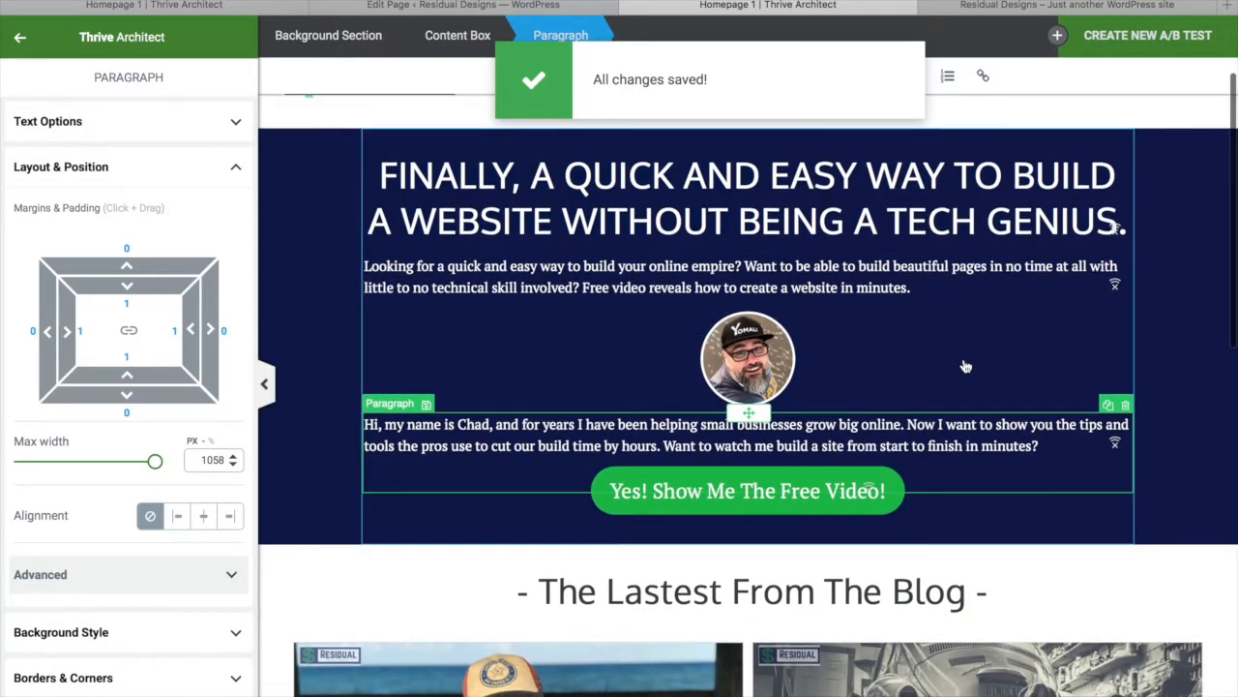
scroll(964, 365, down, 5)
scroll(962, 362, up, 10)
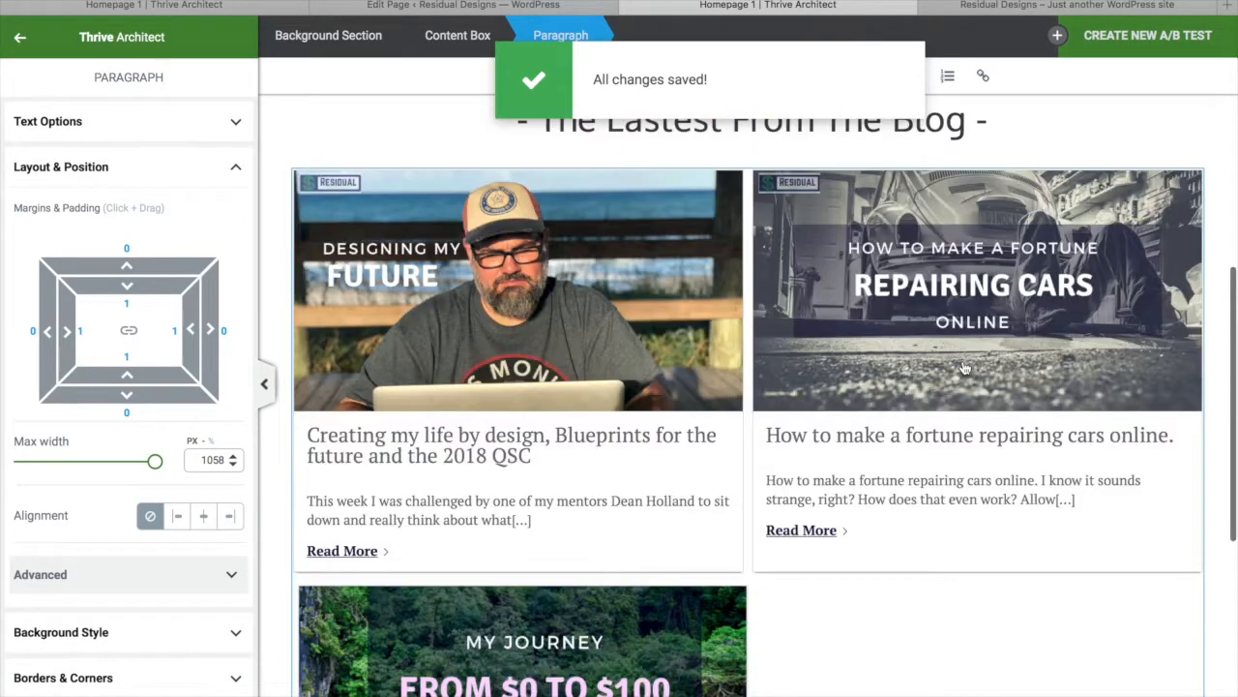
click(559, 160)
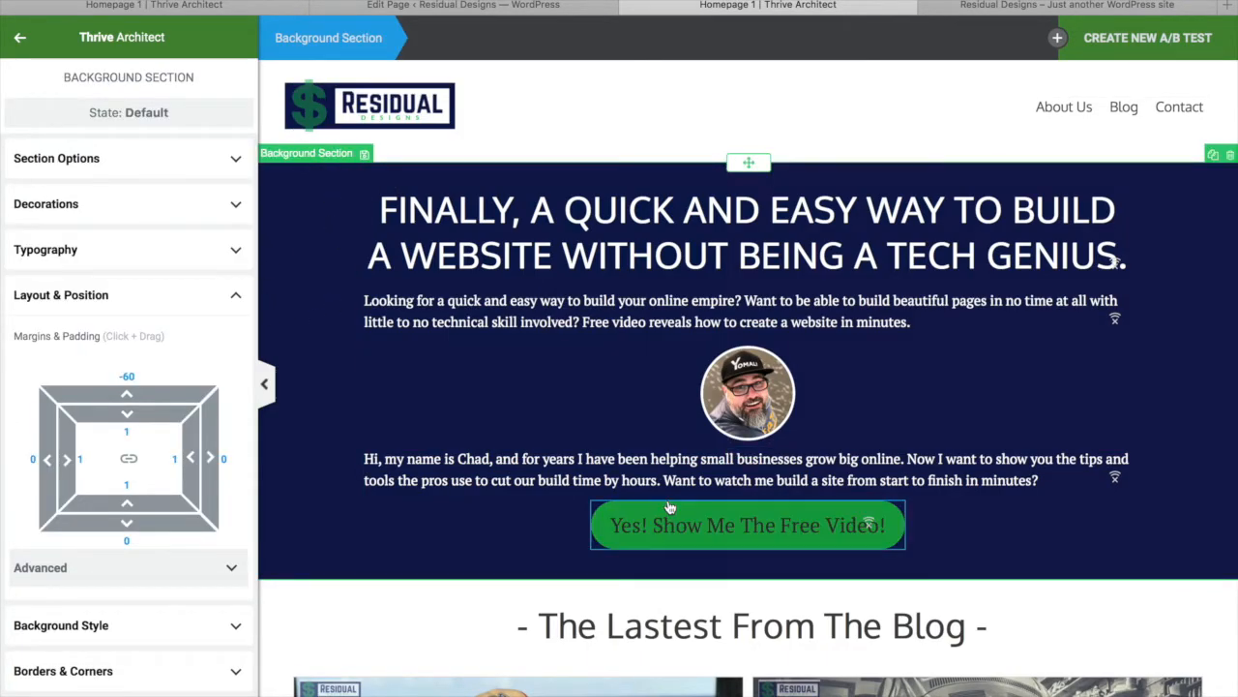
Duplicate the navy hero section and move the copy below the blog post grid
click(1213, 156)
scroll(907, 448, down, 2)
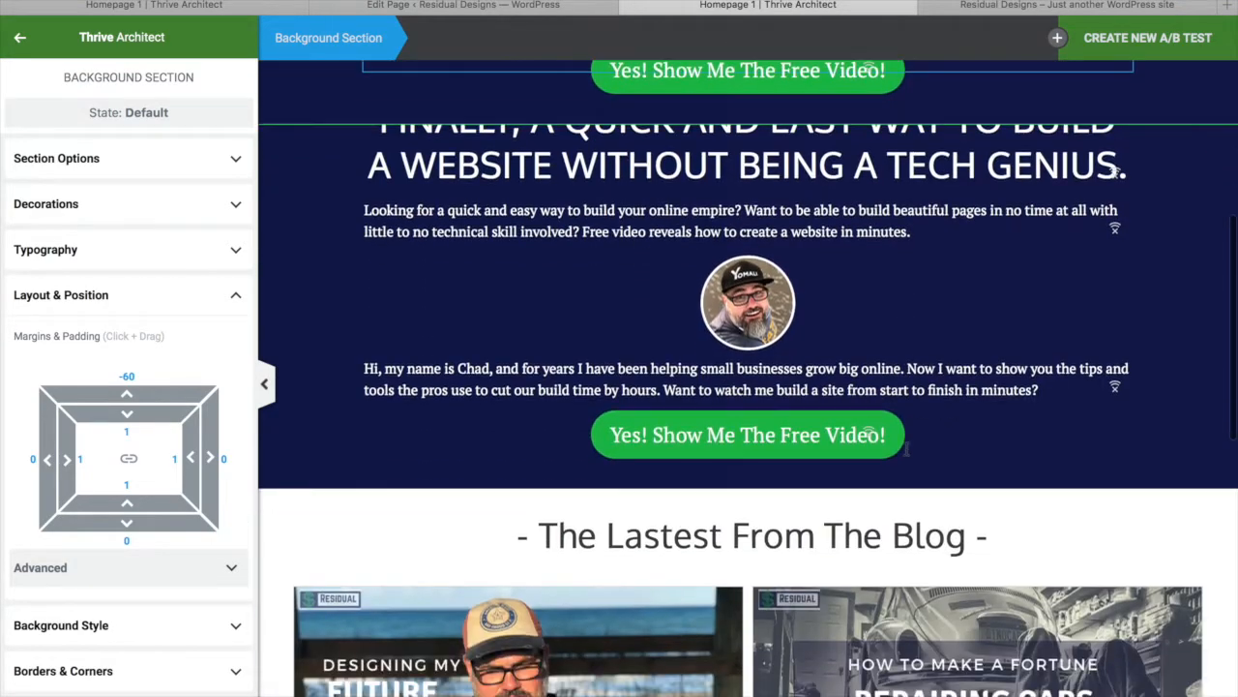
scroll(1195, 300, up, 4)
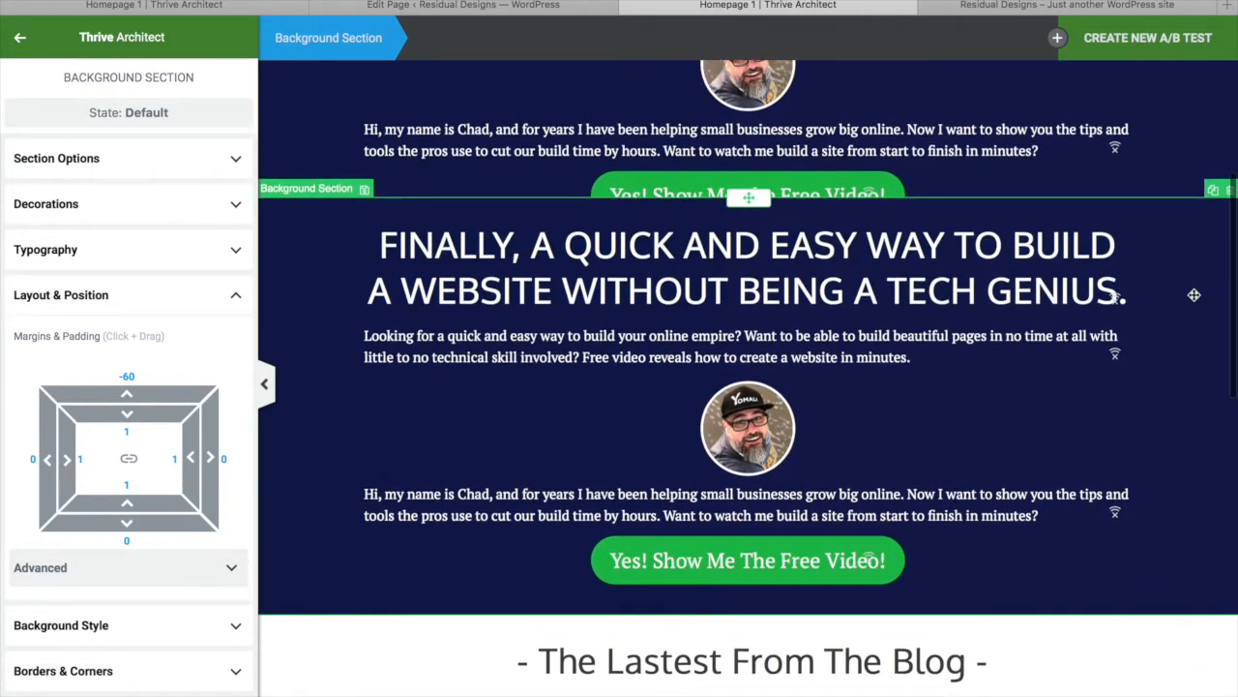
drag(756, 236, 789, 549)
drag(765, 655, 743, 653)
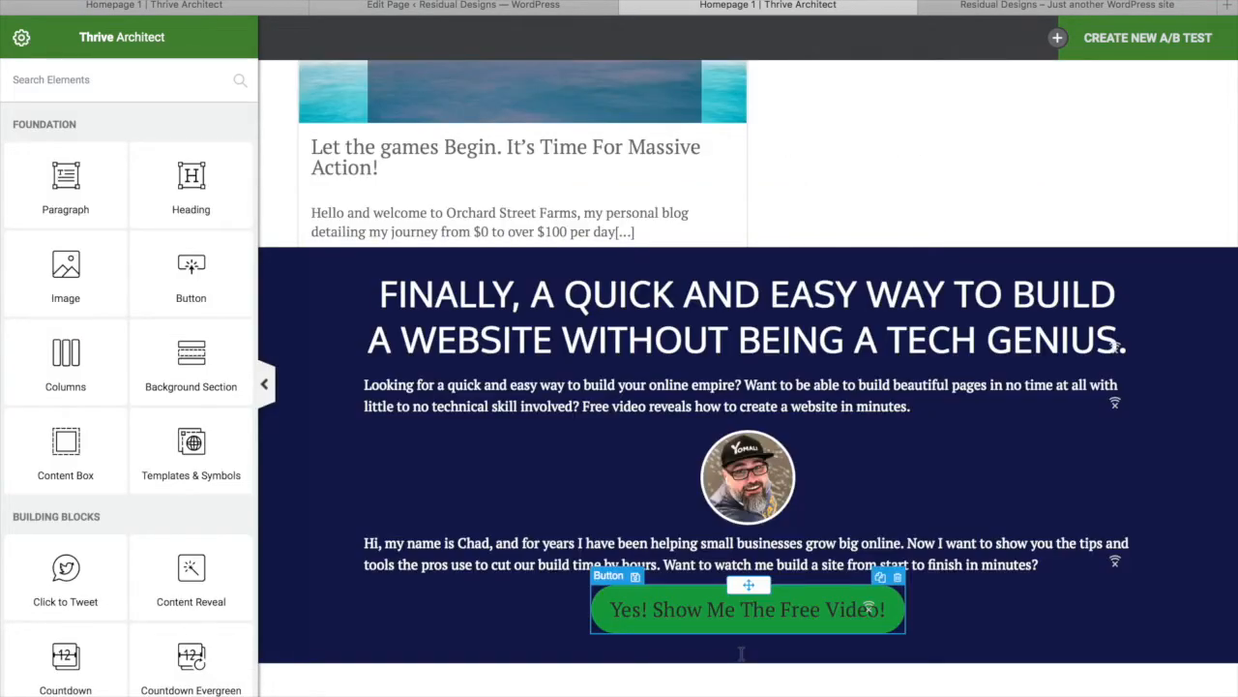
scroll(748, 359, up, 9)
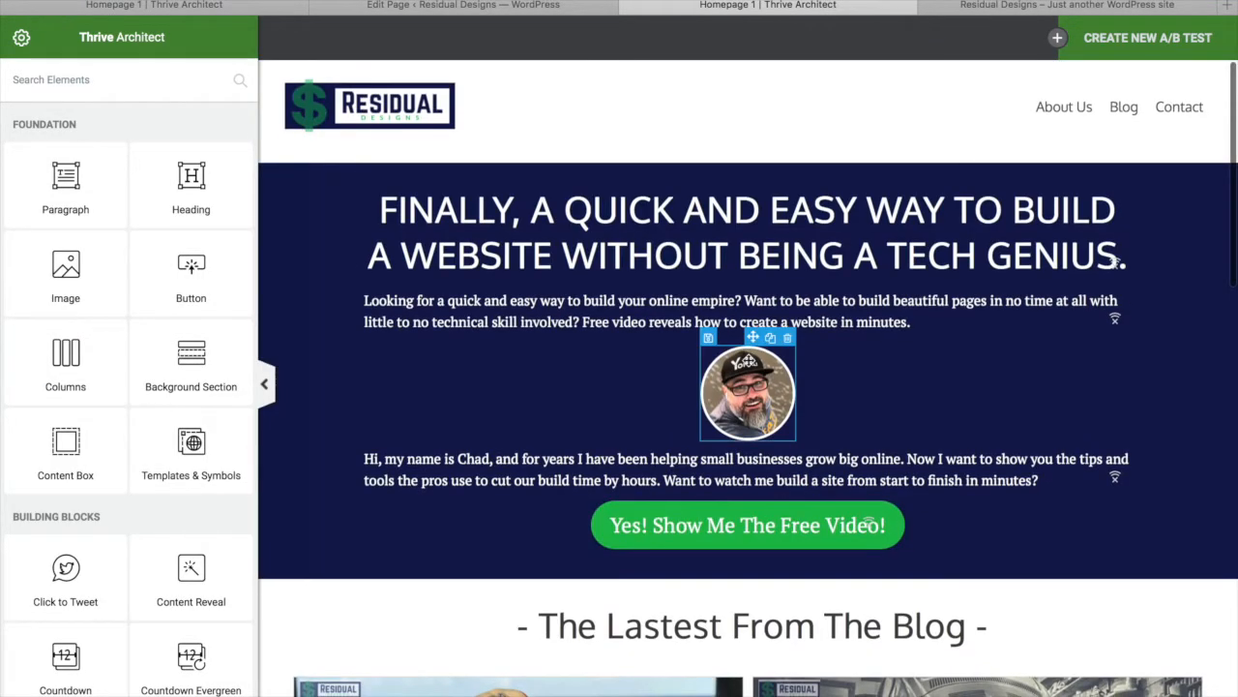
scroll(748, 361, down, 5)
scroll(748, 360, up, 13)
scroll(749, 361, down, 13)
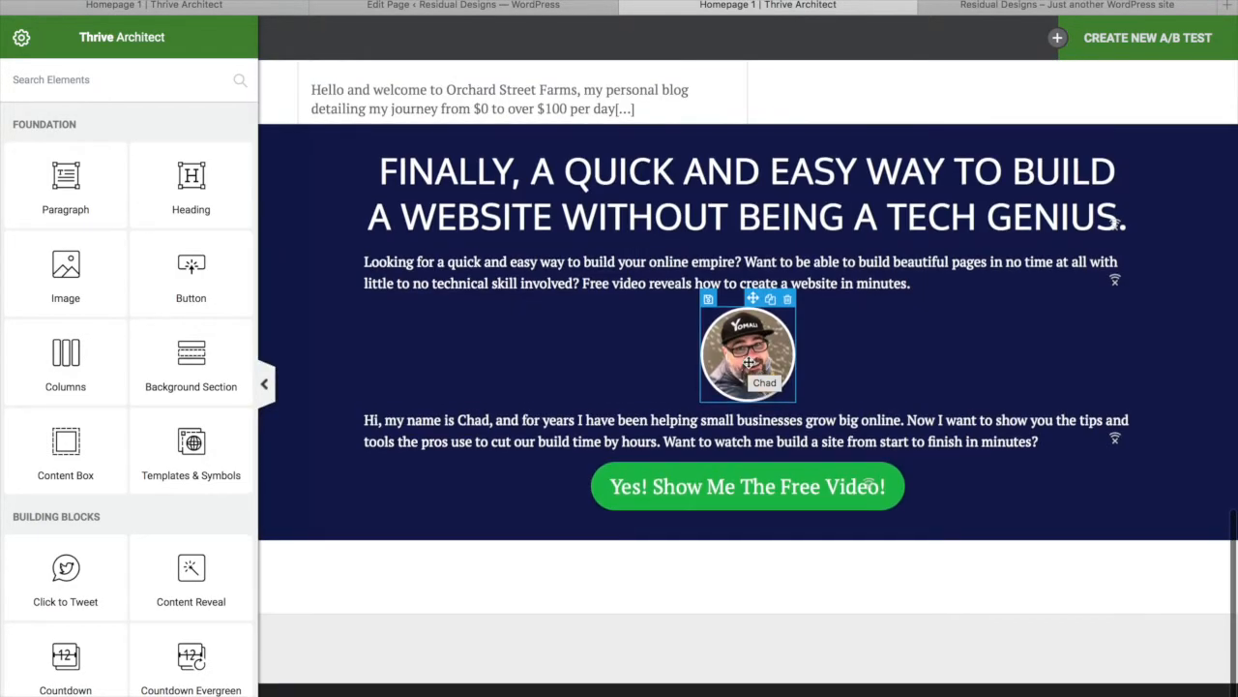
Retitle the copy 'Watch Over My Shoulder As I Build This Website From Scratch!' in title case at 28 px, and save
click(856, 179)
triple_click(856, 179)
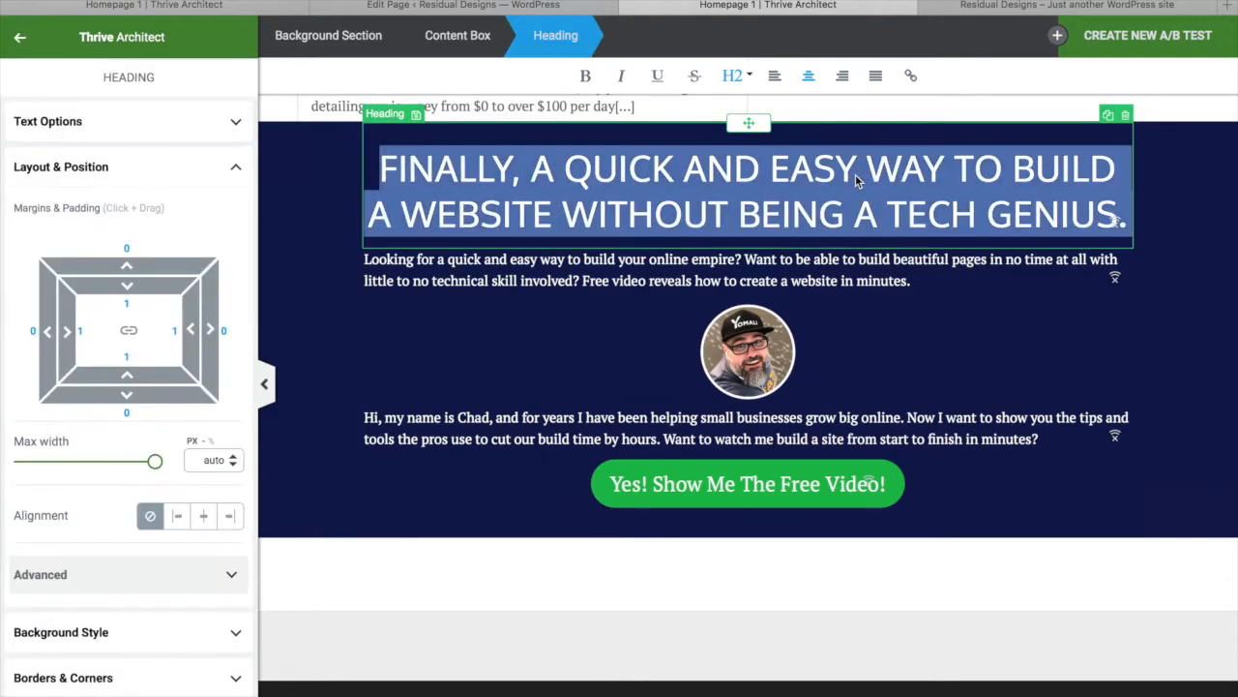
text(DO)
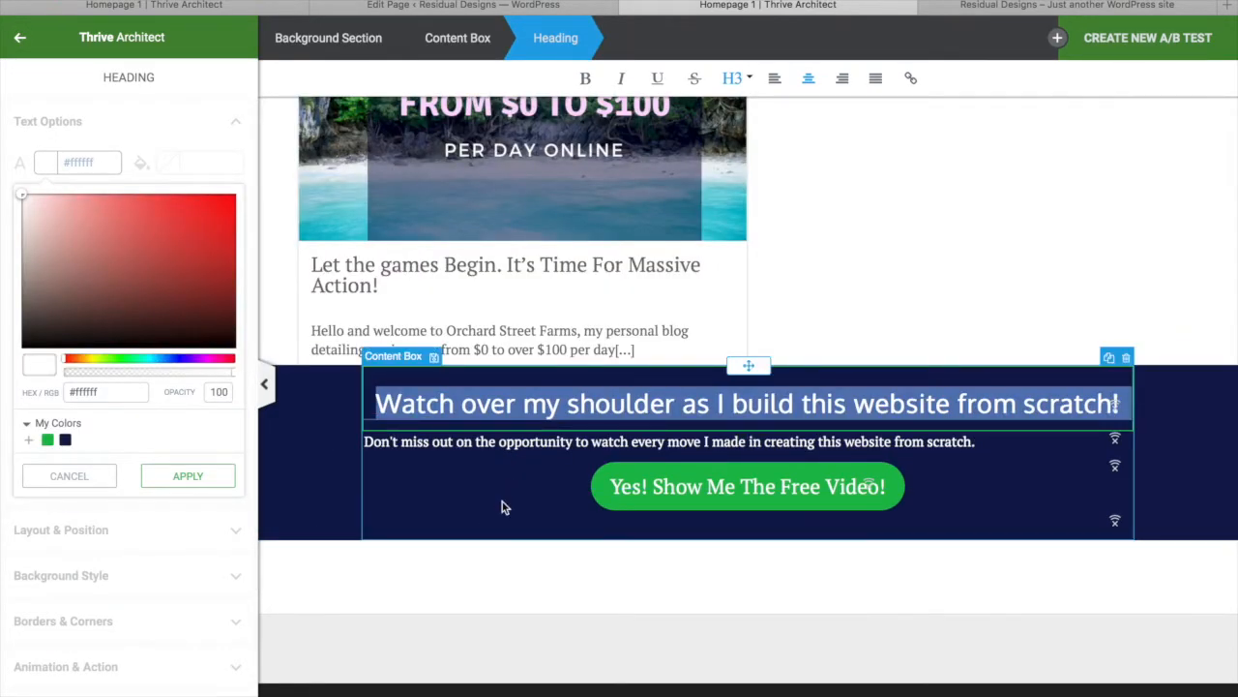
click(501, 507)
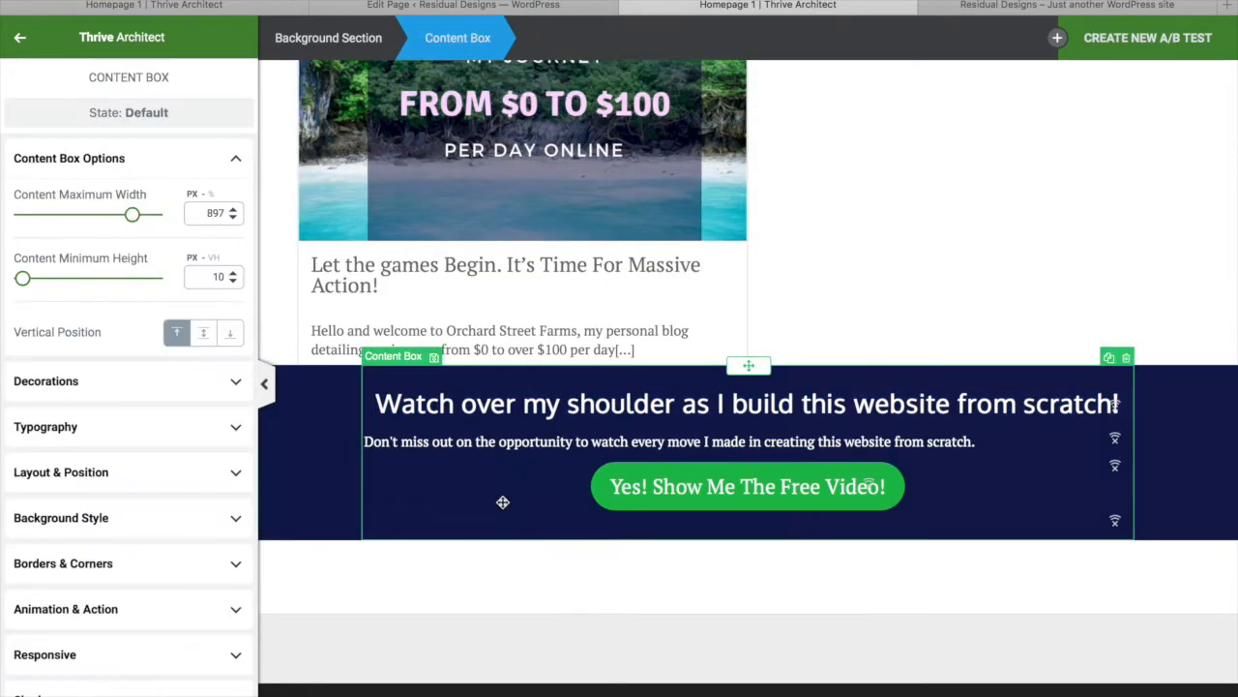
scroll(870, 430, up, 1)
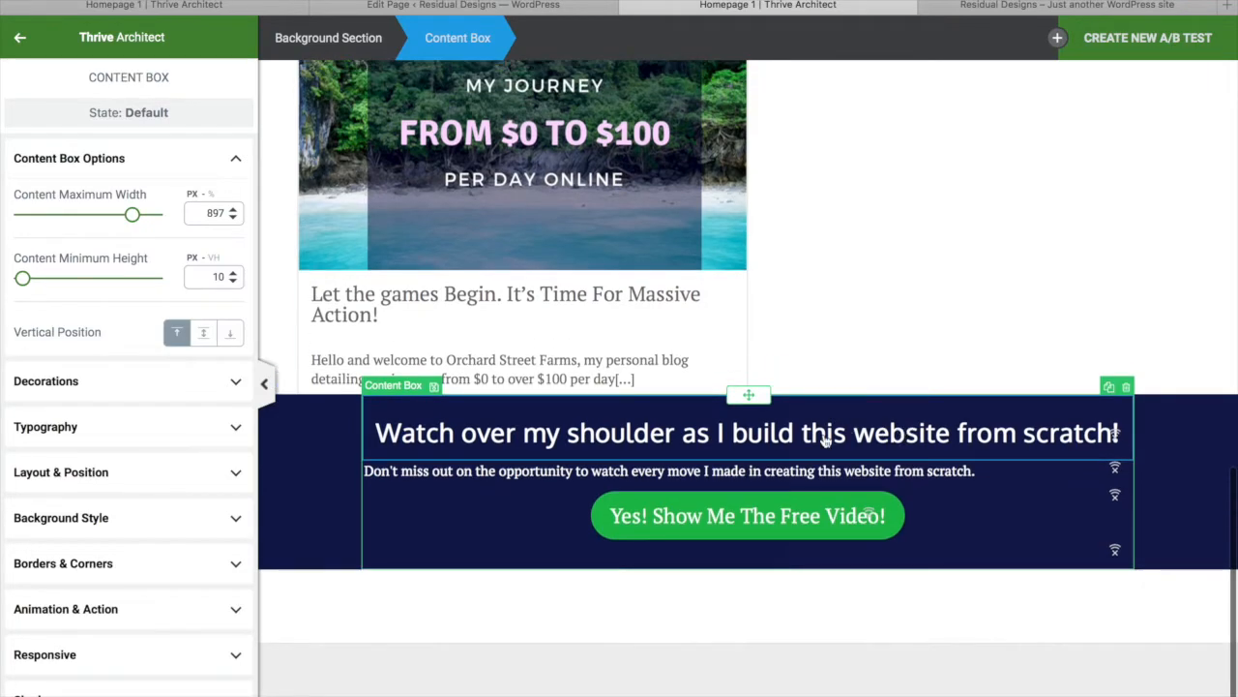
click(770, 448)
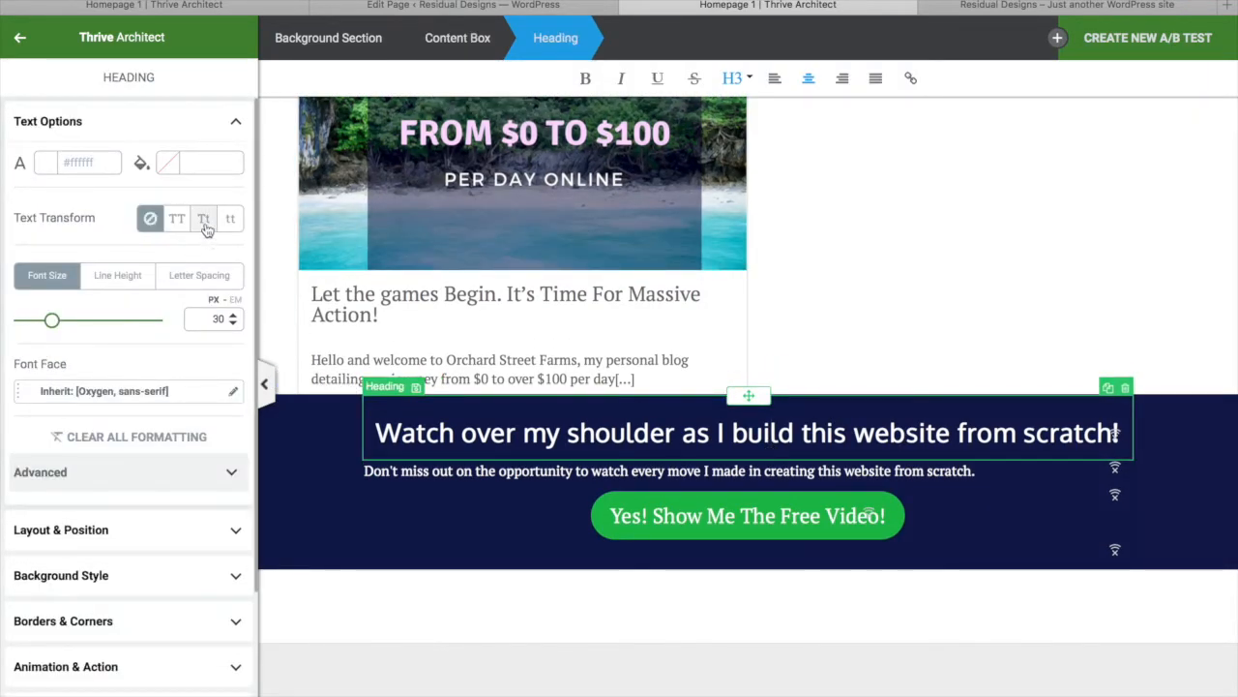
click(205, 220)
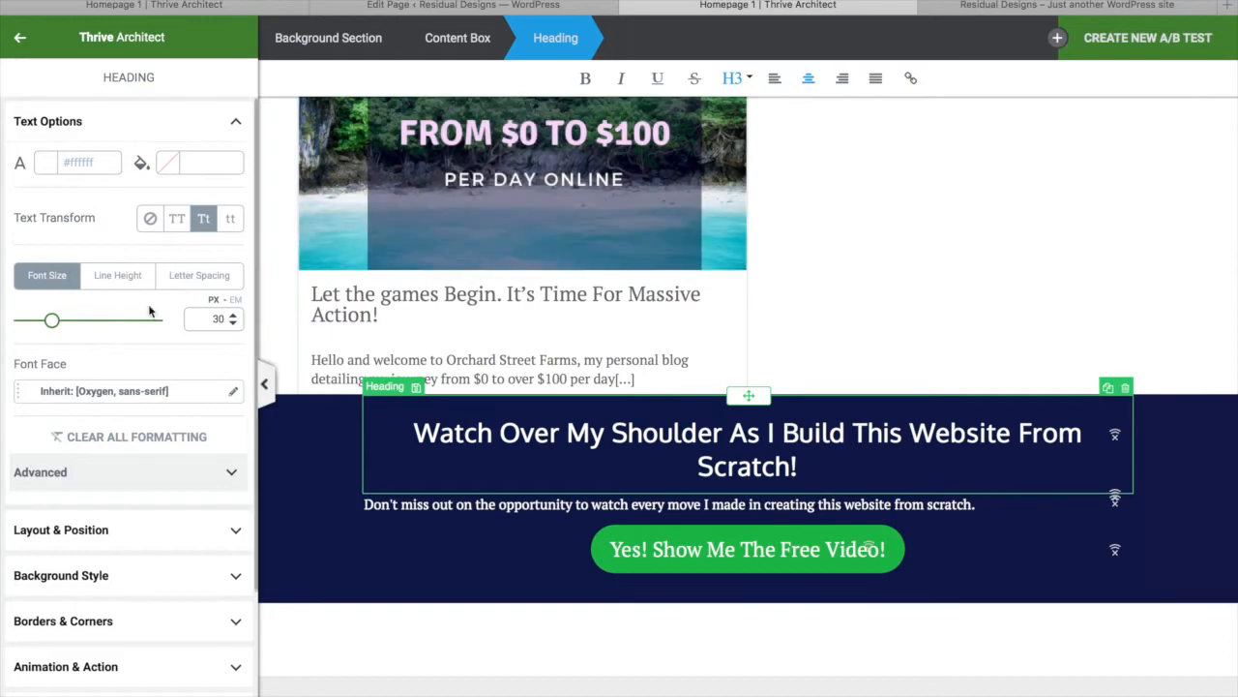
drag(53, 322, 50, 322)
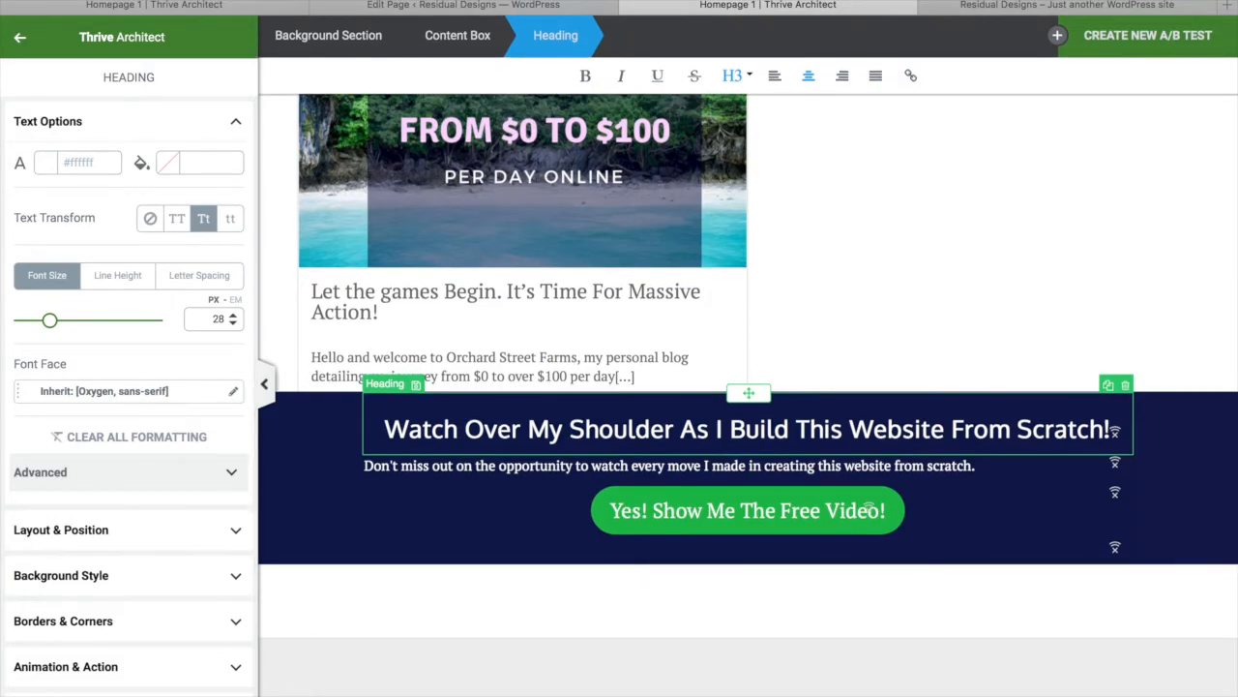
key(super+s)
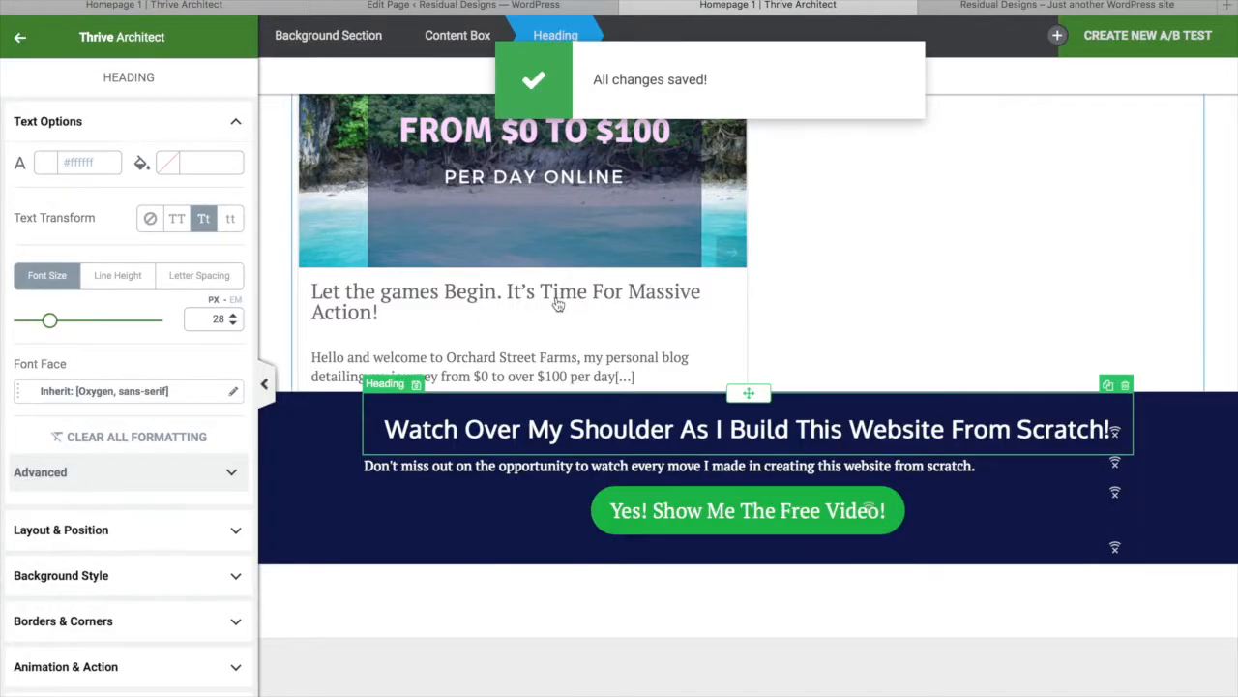
click(509, 264)
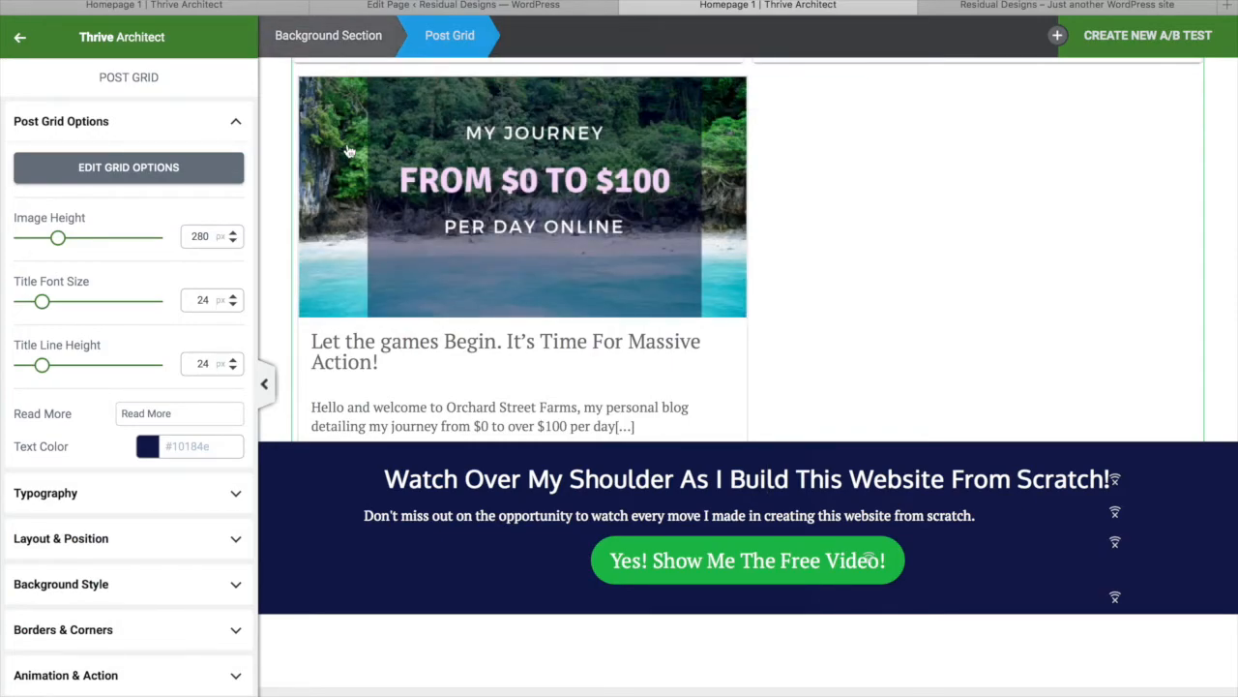
Increase the CTA section's top spacing so it sits clear of the blog cards, and save
click(347, 42)
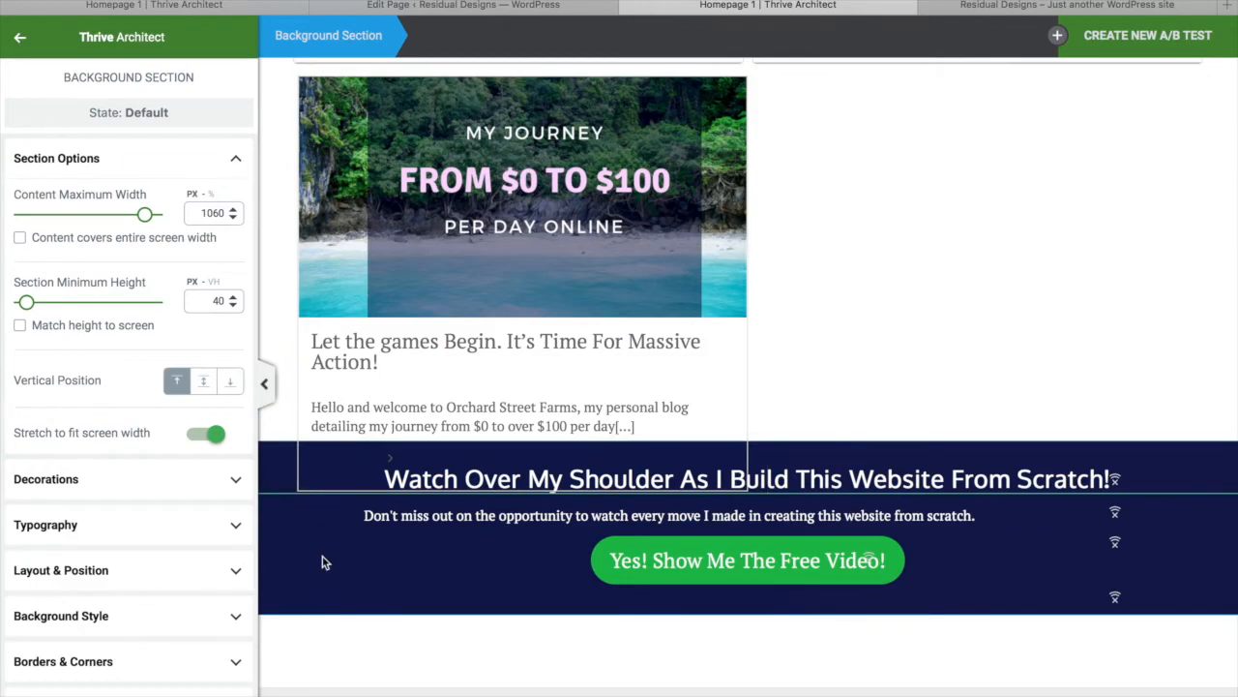
scroll(438, 167, up, 4)
scroll(439, 167, up, 6)
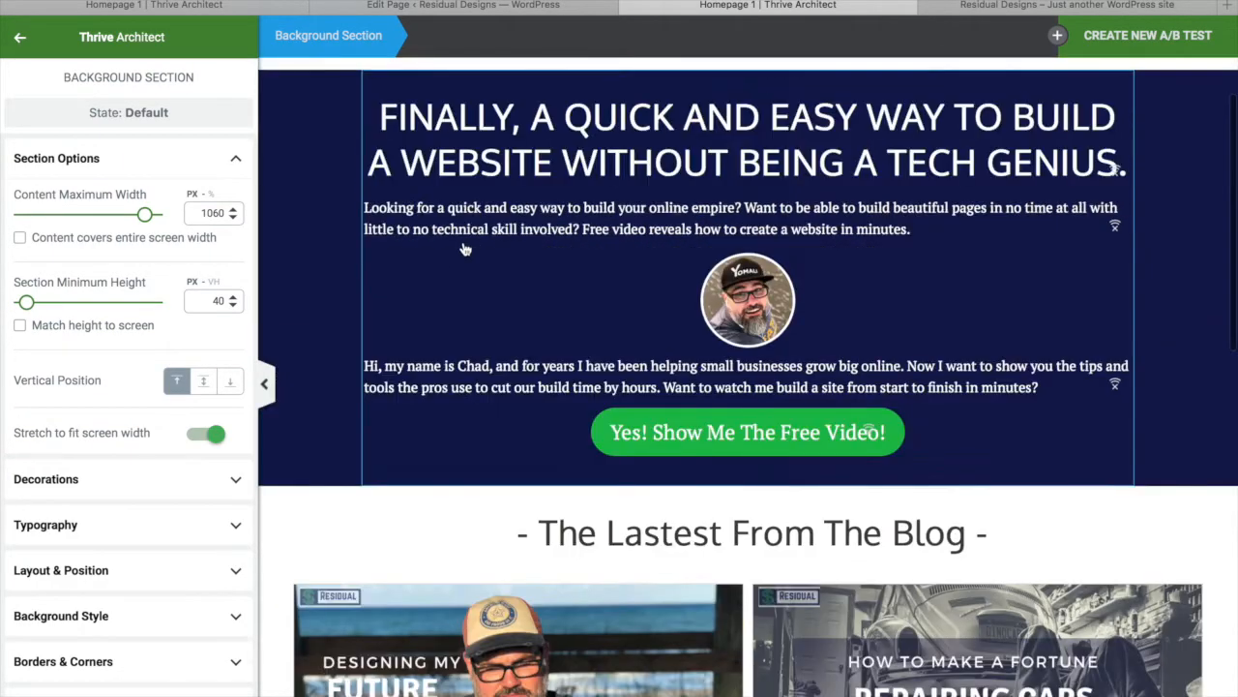
scroll(460, 243, down, 1)
scroll(460, 242, down, 10)
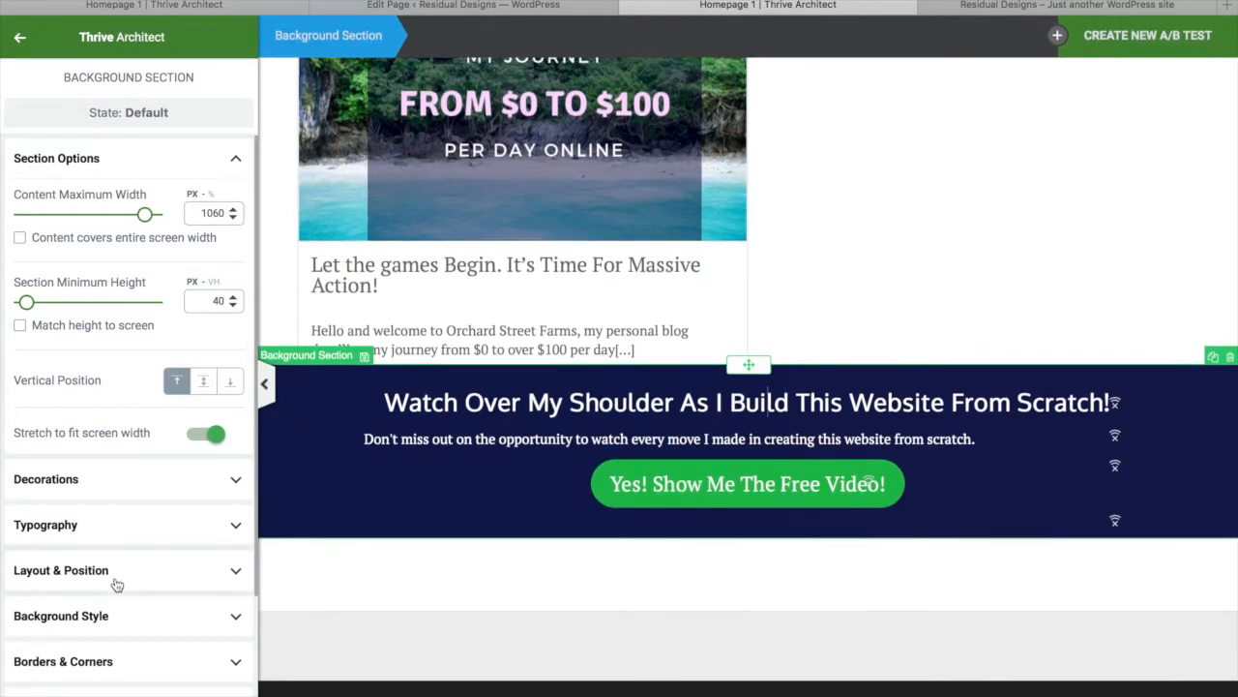
click(116, 580)
drag(141, 392, 147, 281)
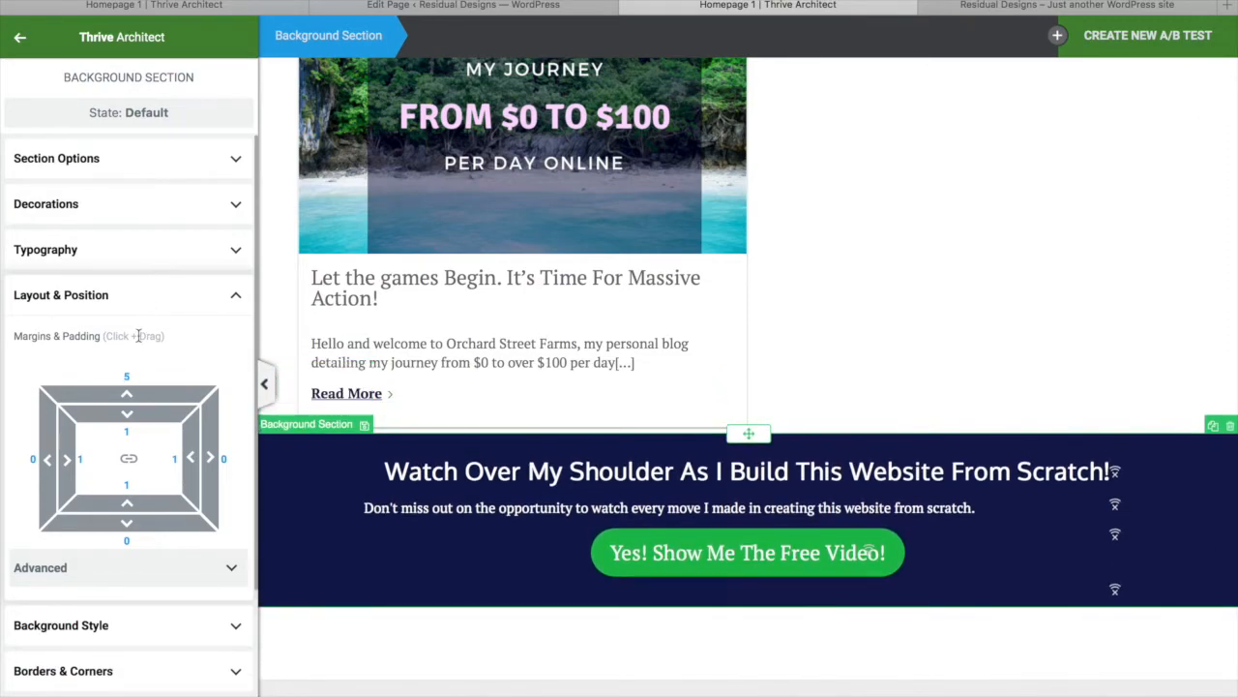
drag(143, 392, 147, 337)
scroll(560, 593, up, 2)
scroll(628, 542, down, 3)
scroll(701, 492, up, 2)
scroll(701, 492, up, 5)
scroll(716, 487, down, 8)
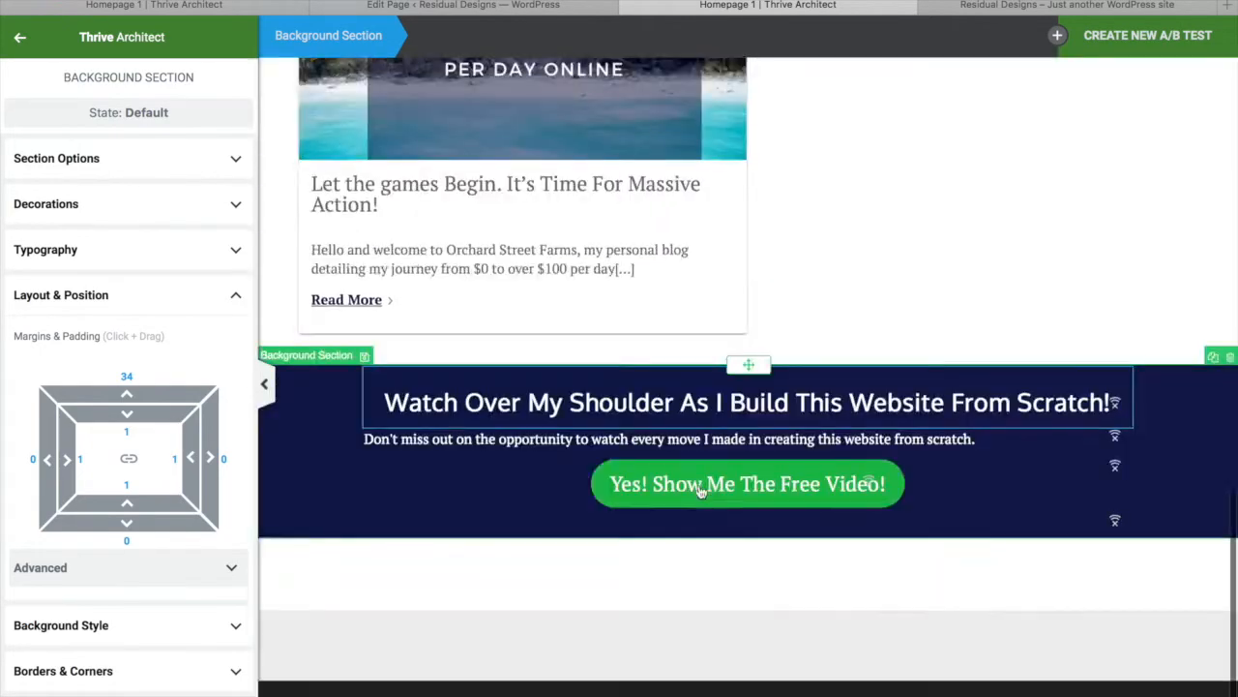
key(ctrl+s)
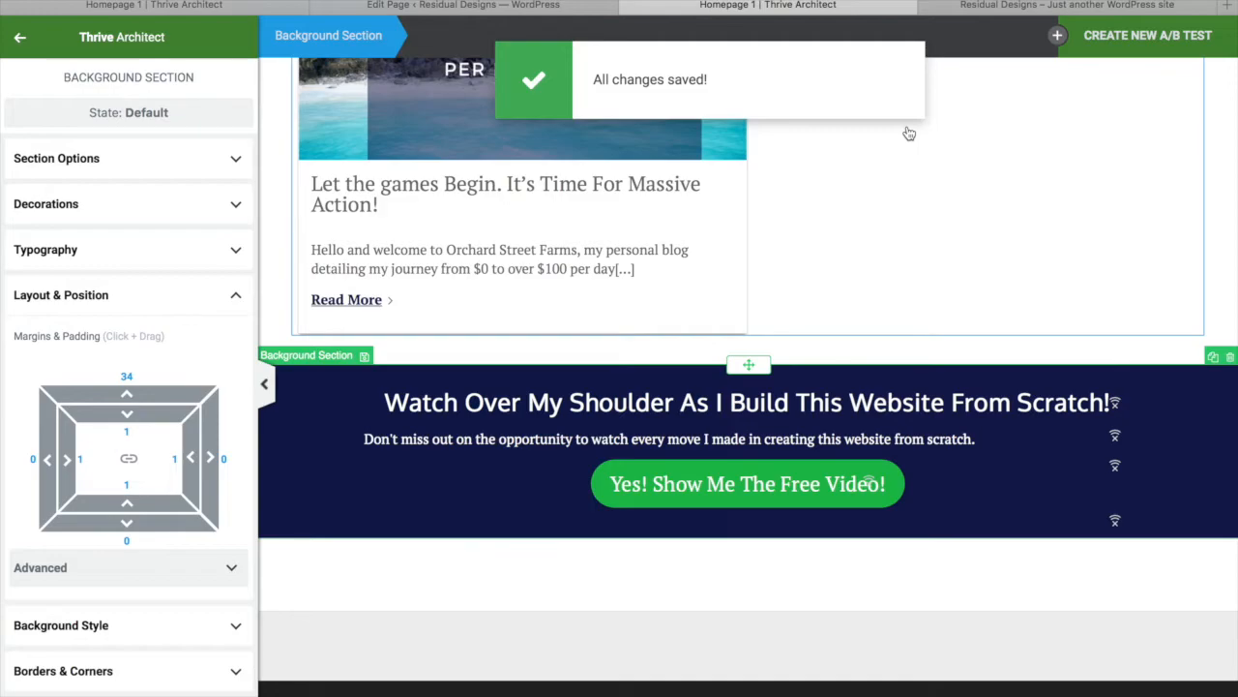
Scroll the page to review the CTA section, then select the blog post grid
scroll(907, 130, up, 10)
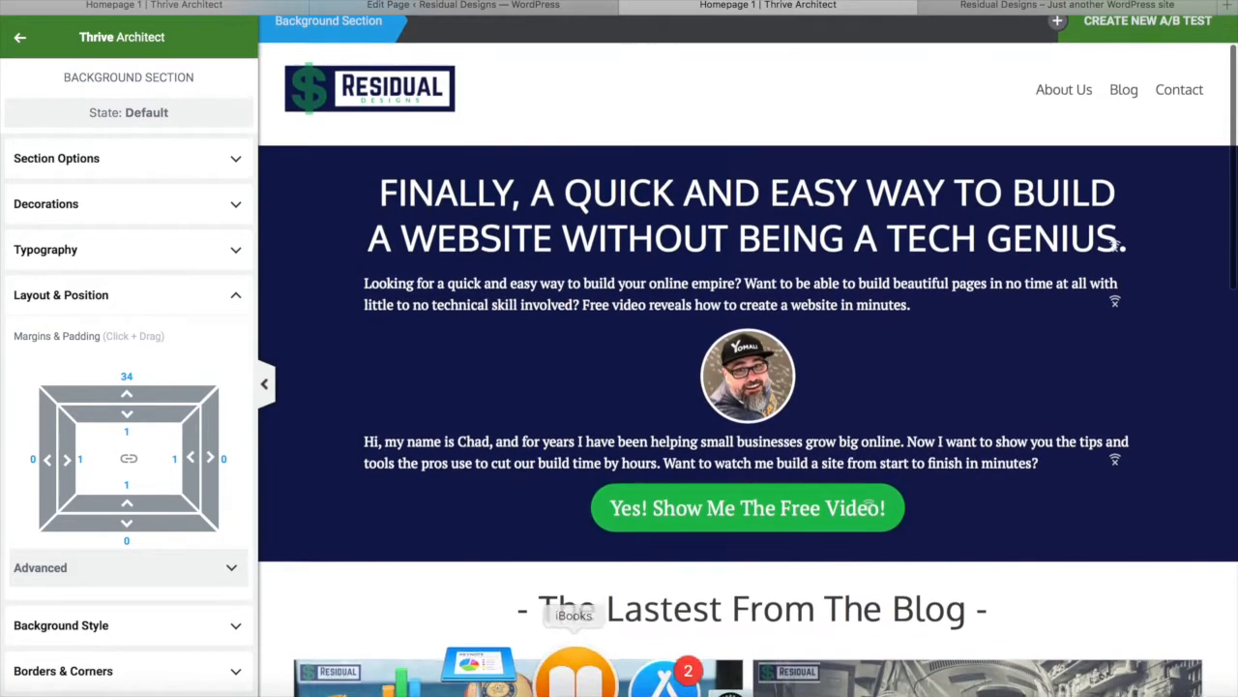
scroll(870, 506, down, 10)
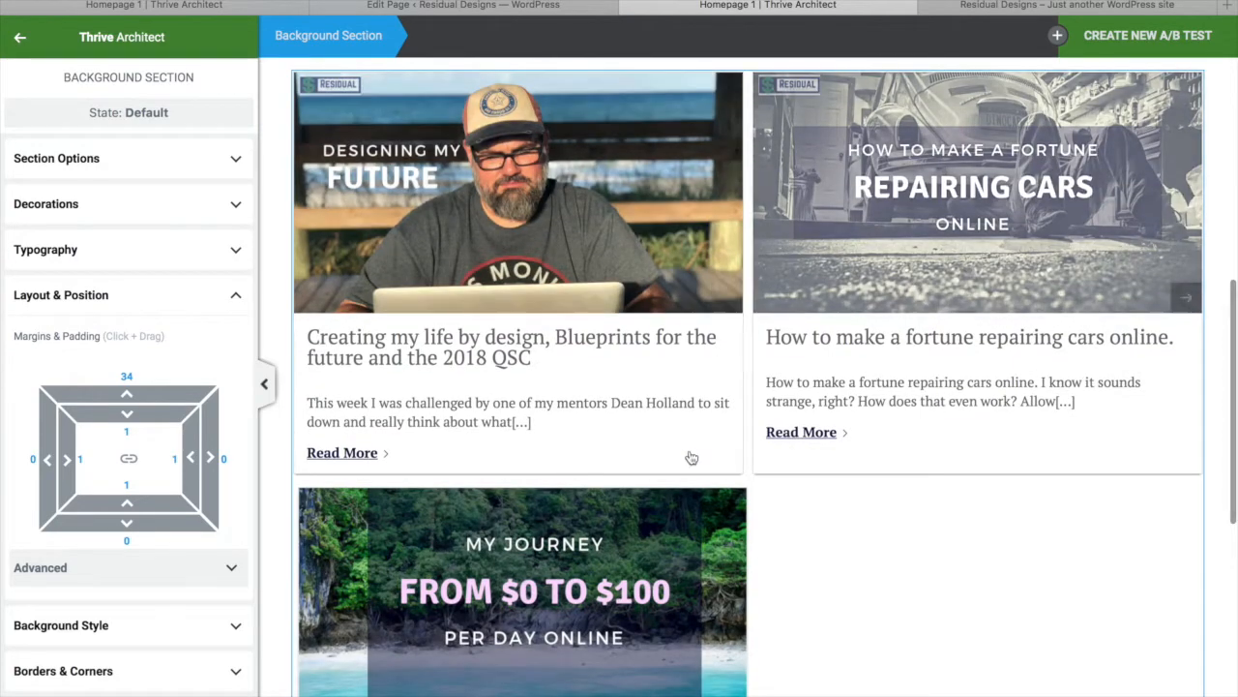
scroll(692, 458, down, 3)
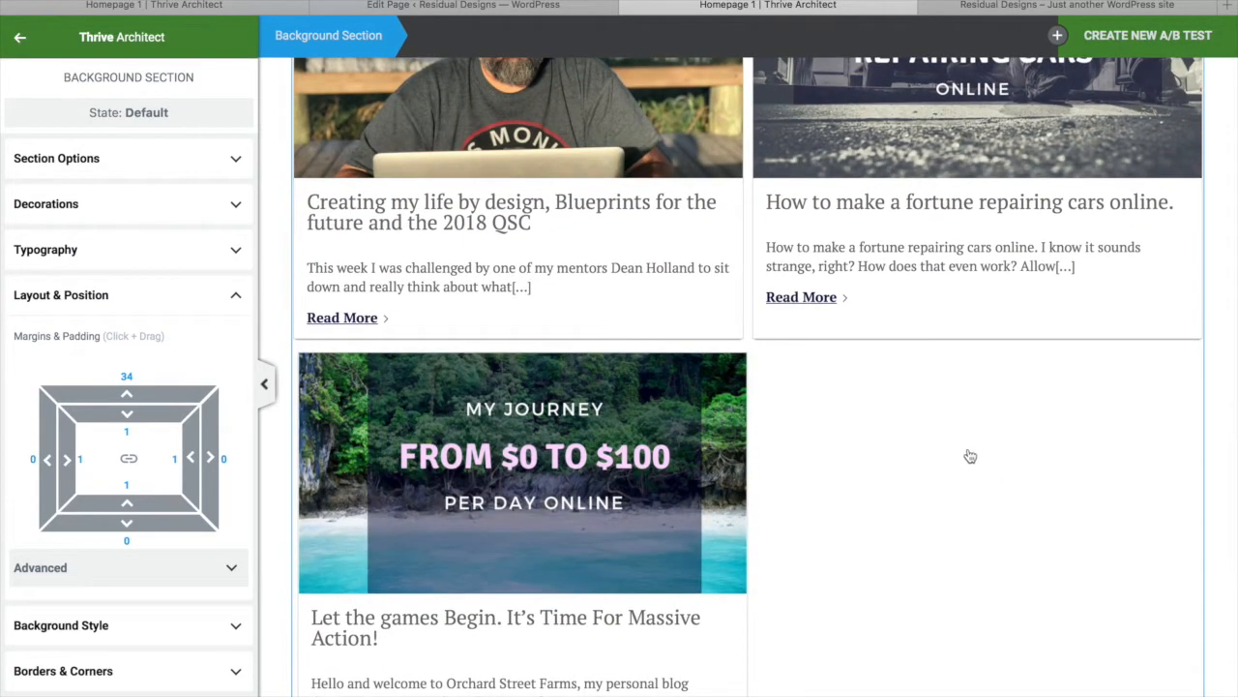
right_click(843, 484)
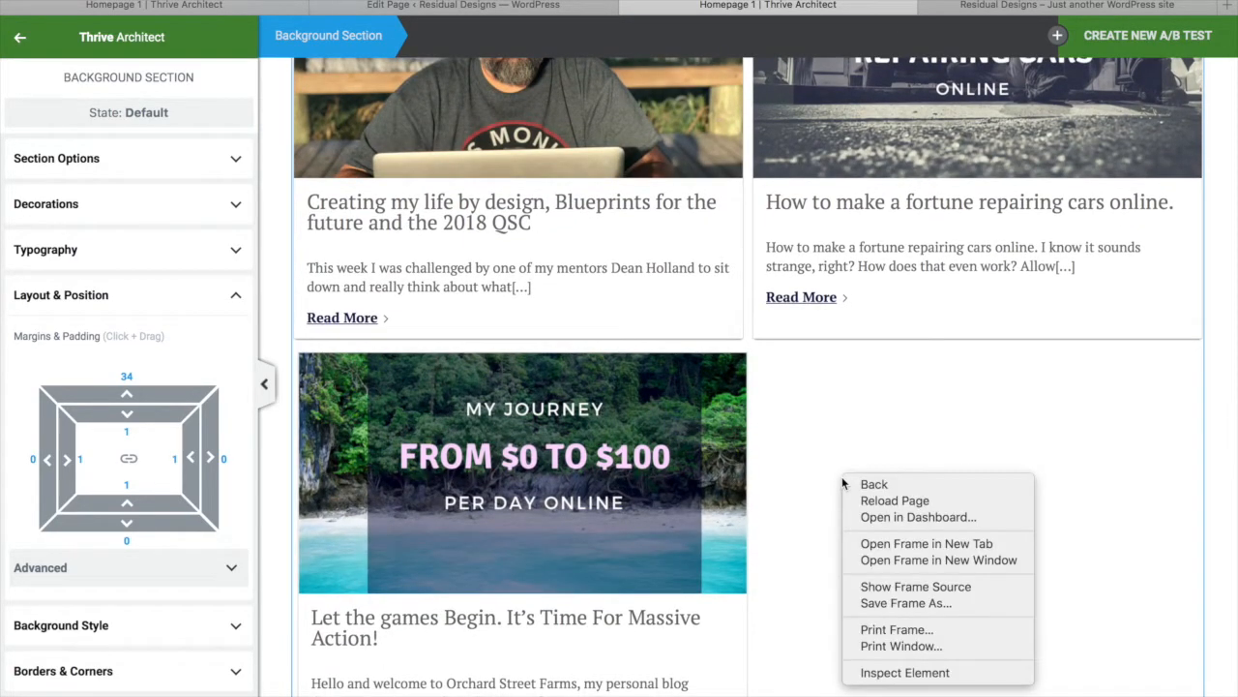
click(845, 410)
scroll(844, 409, down, 3)
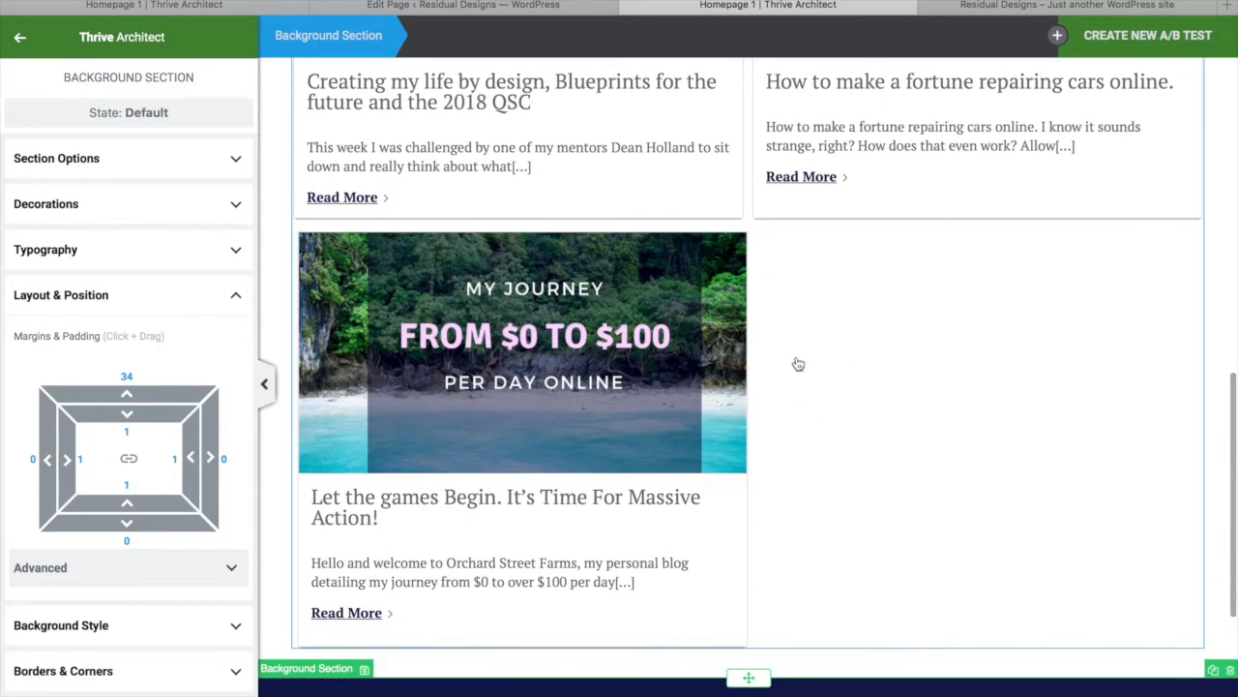
scroll(546, 387, up, 10)
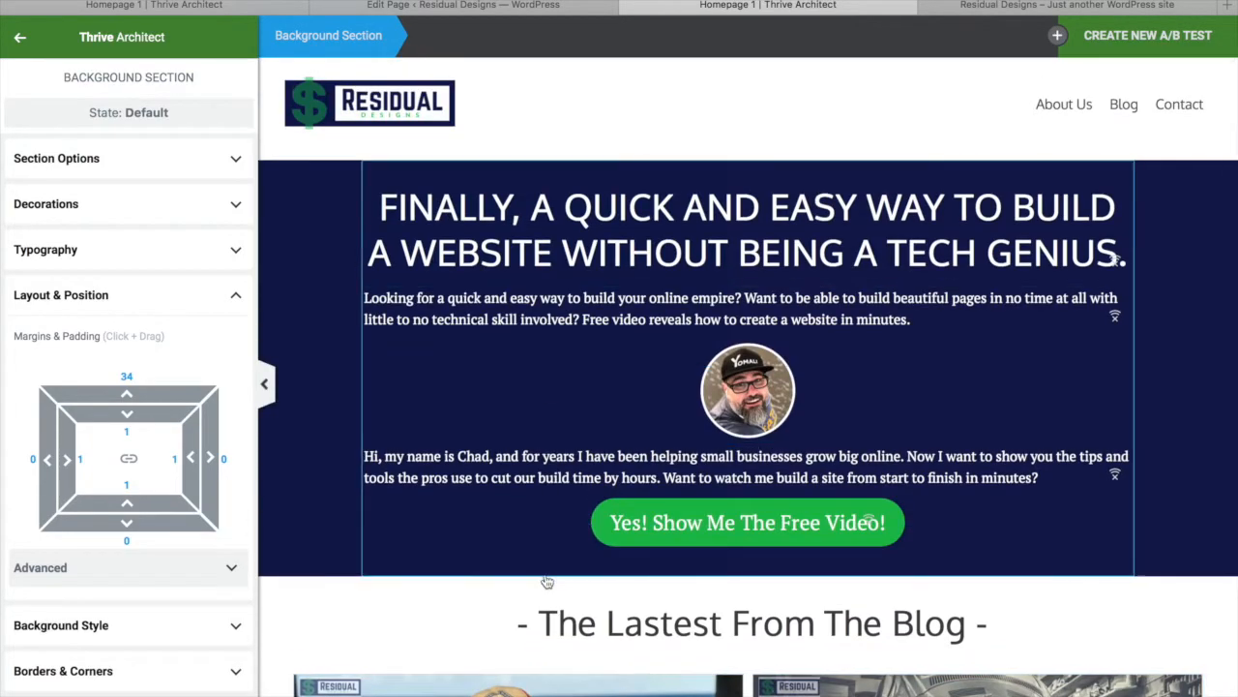
scroll(547, 581, down, 1)
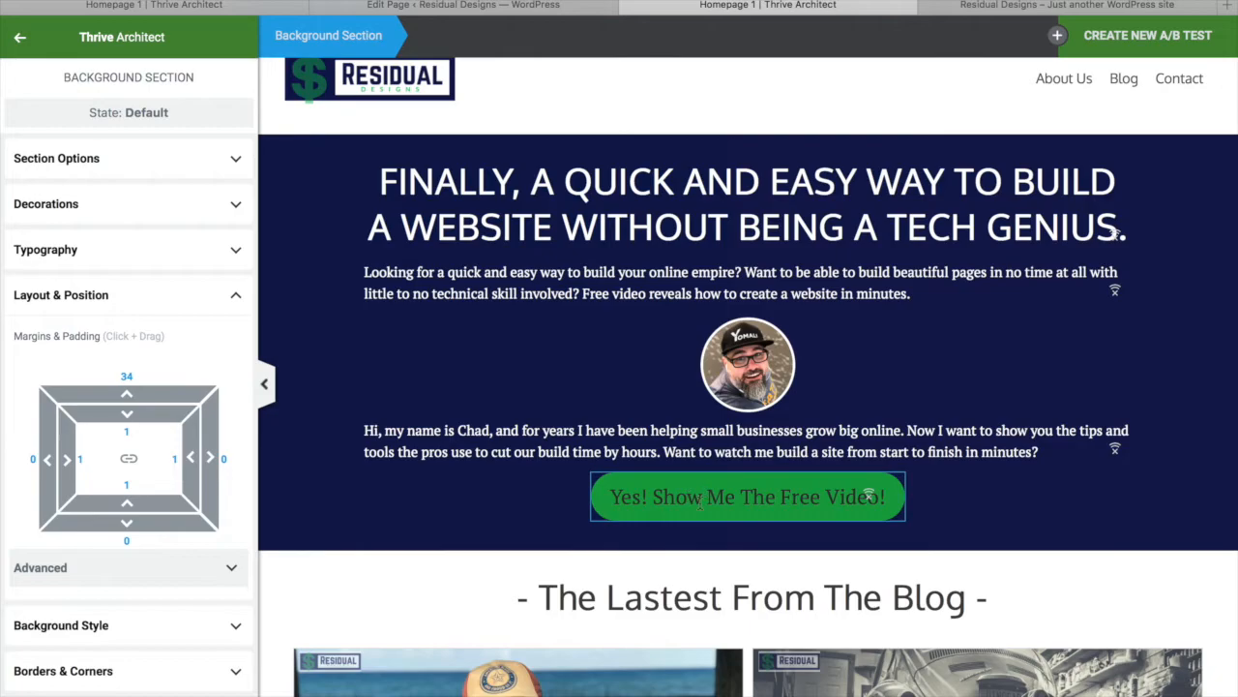
scroll(700, 504, down, 10)
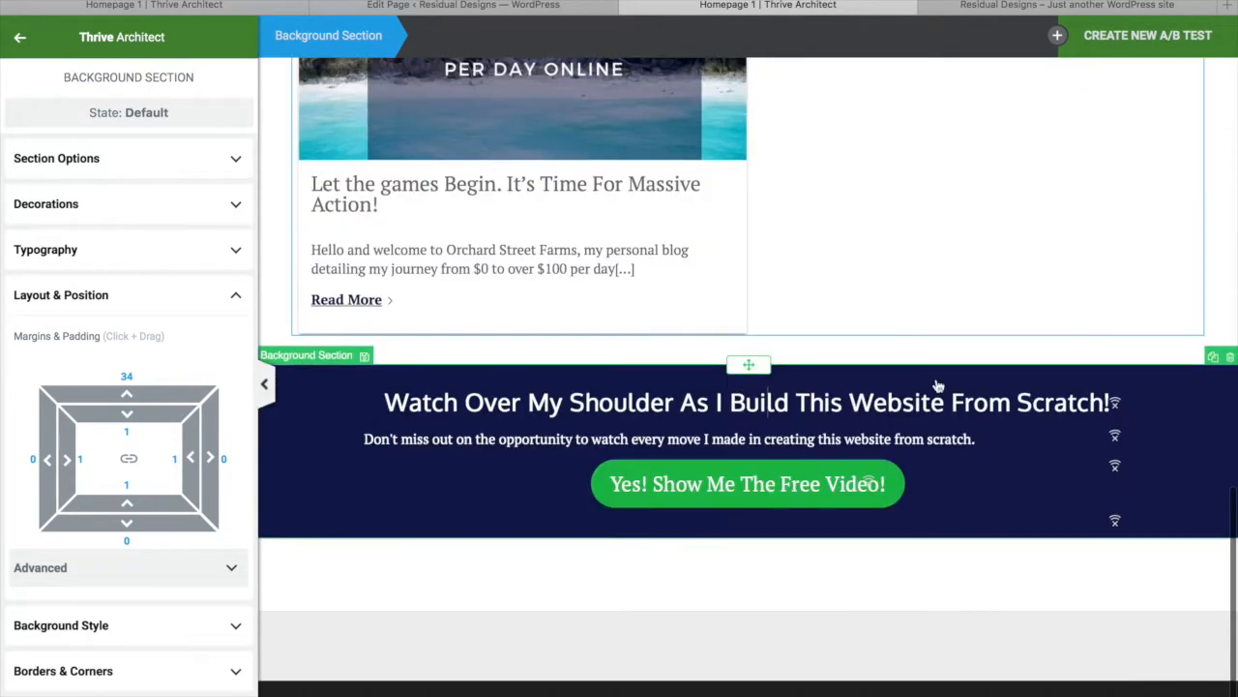
scroll(937, 385, up, 10)
scroll(912, 453, down, 10)
scroll(822, 387, up, 1)
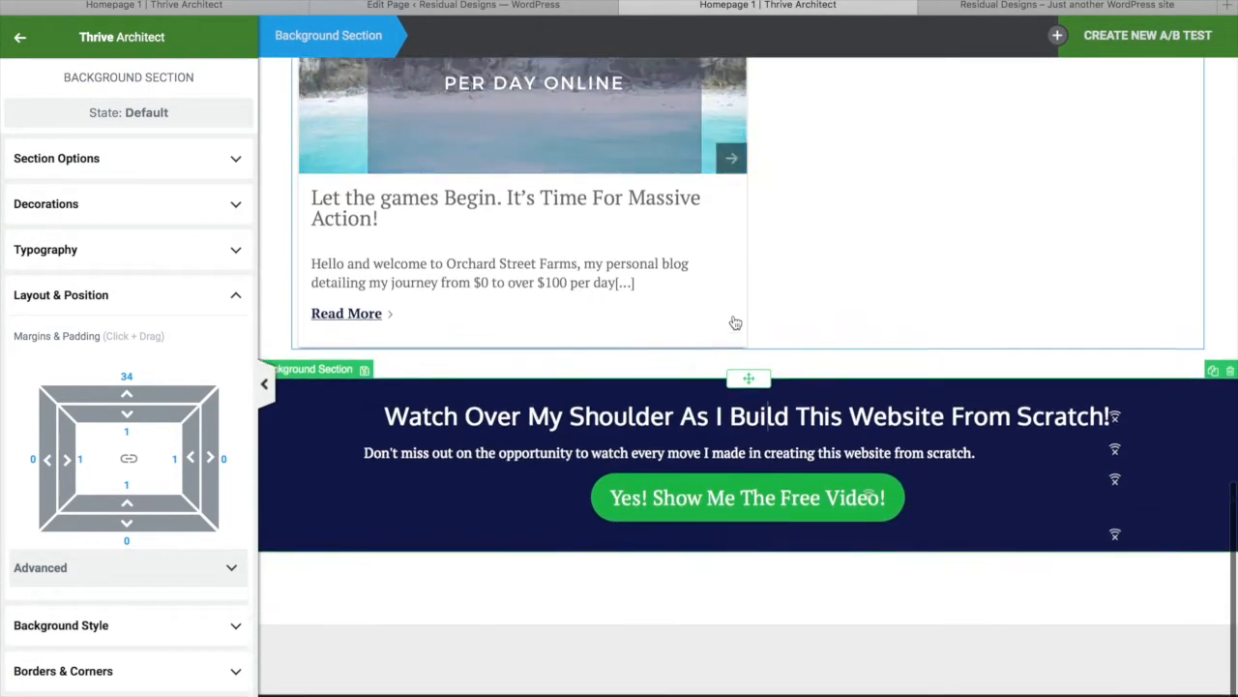
scroll(735, 324, up, 5)
click(597, 387)
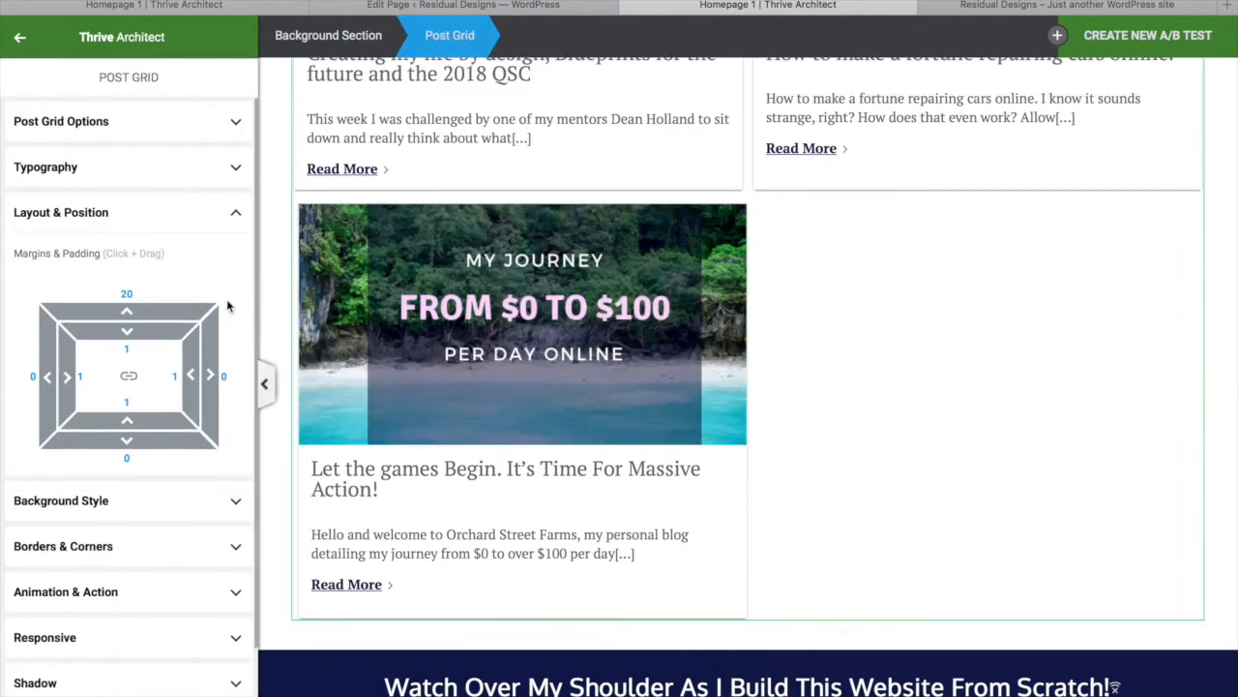
Set the post grid's Grid Layout to Vertical so posts stack one above another
click(86, 123)
click(129, 168)
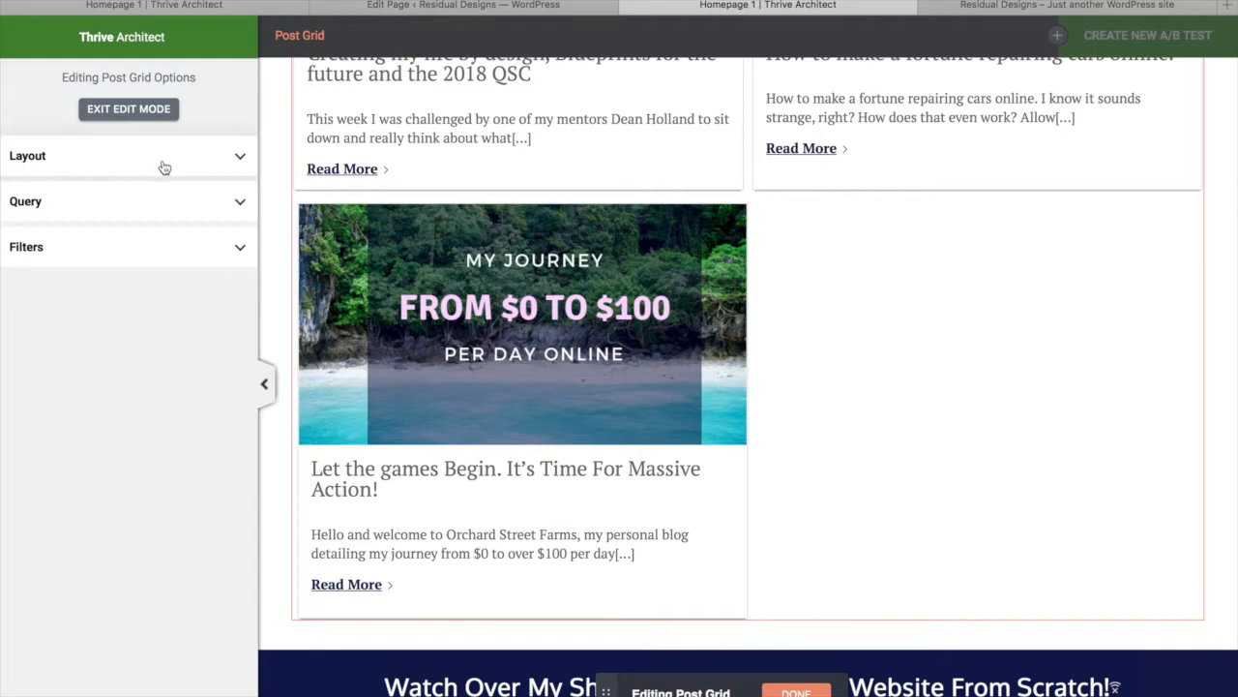
click(165, 168)
click(211, 201)
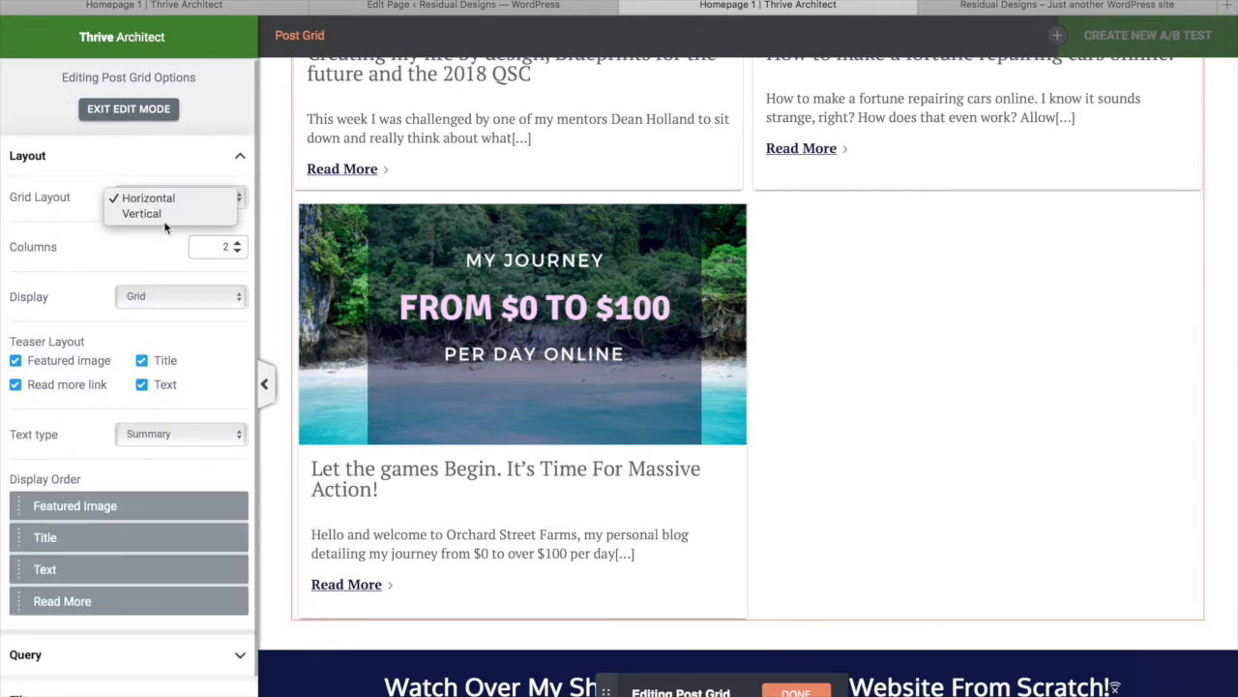
click(171, 198)
click(191, 197)
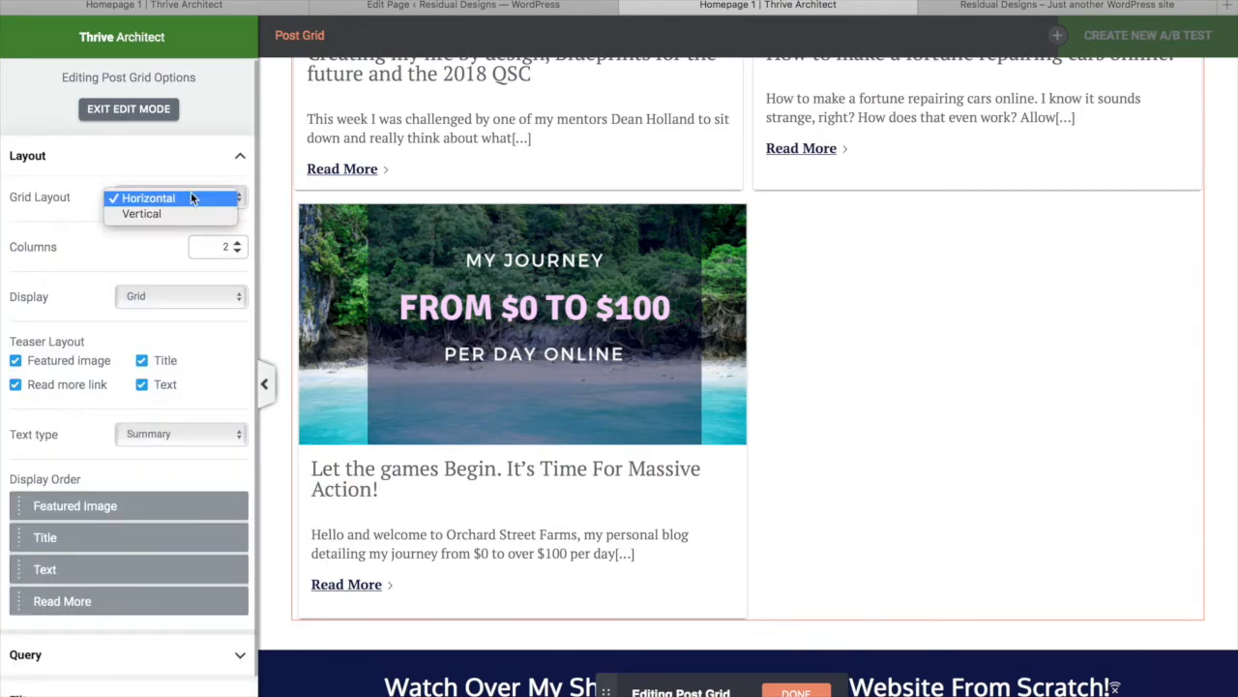
click(167, 211)
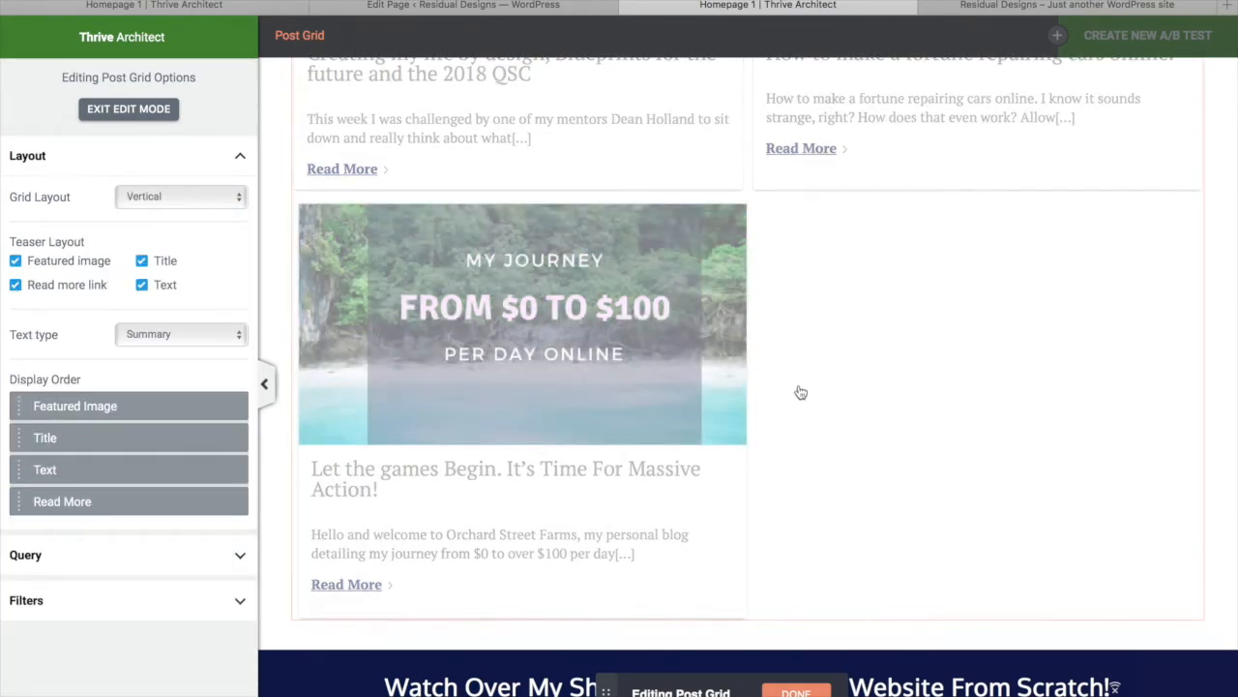
Switch the grid's post text type to Excerpt
scroll(814, 288, up, 5)
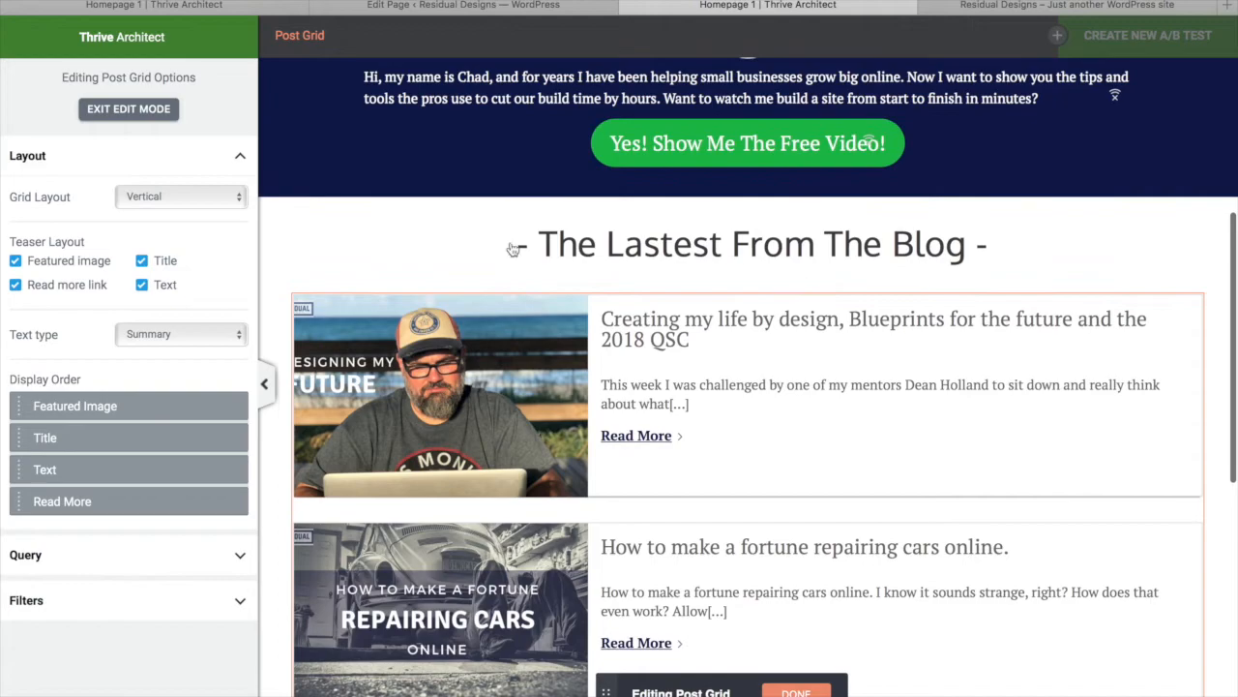
click(148, 334)
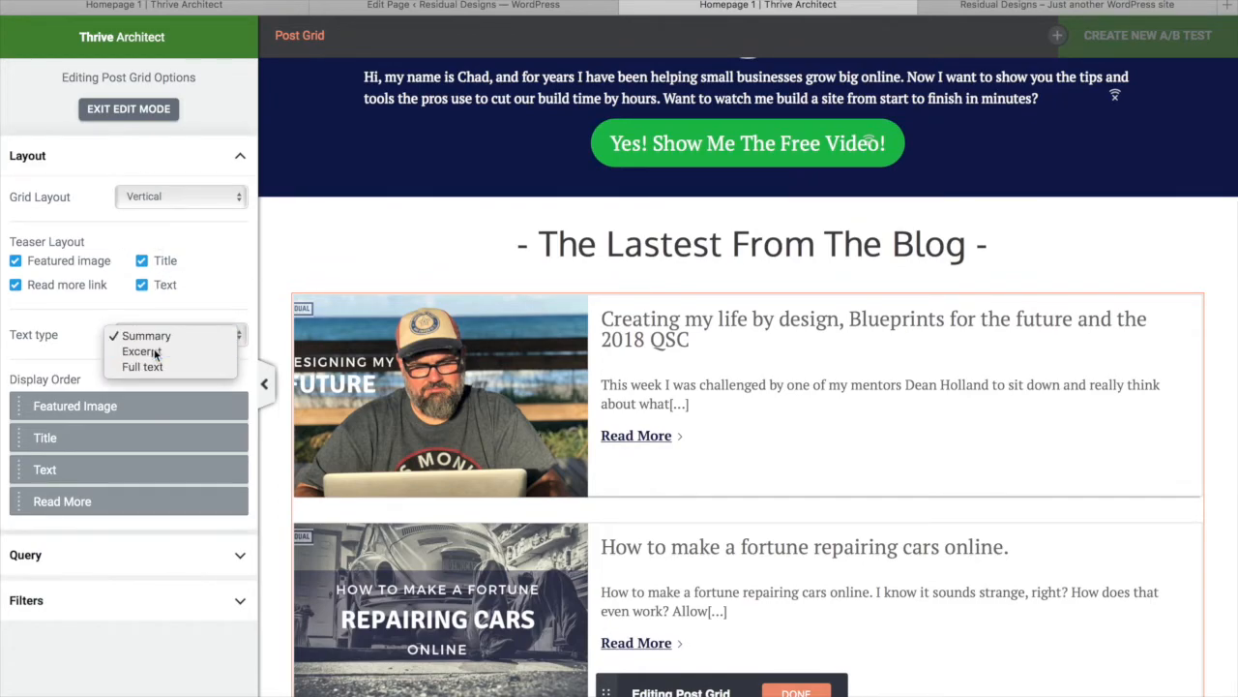
click(140, 351)
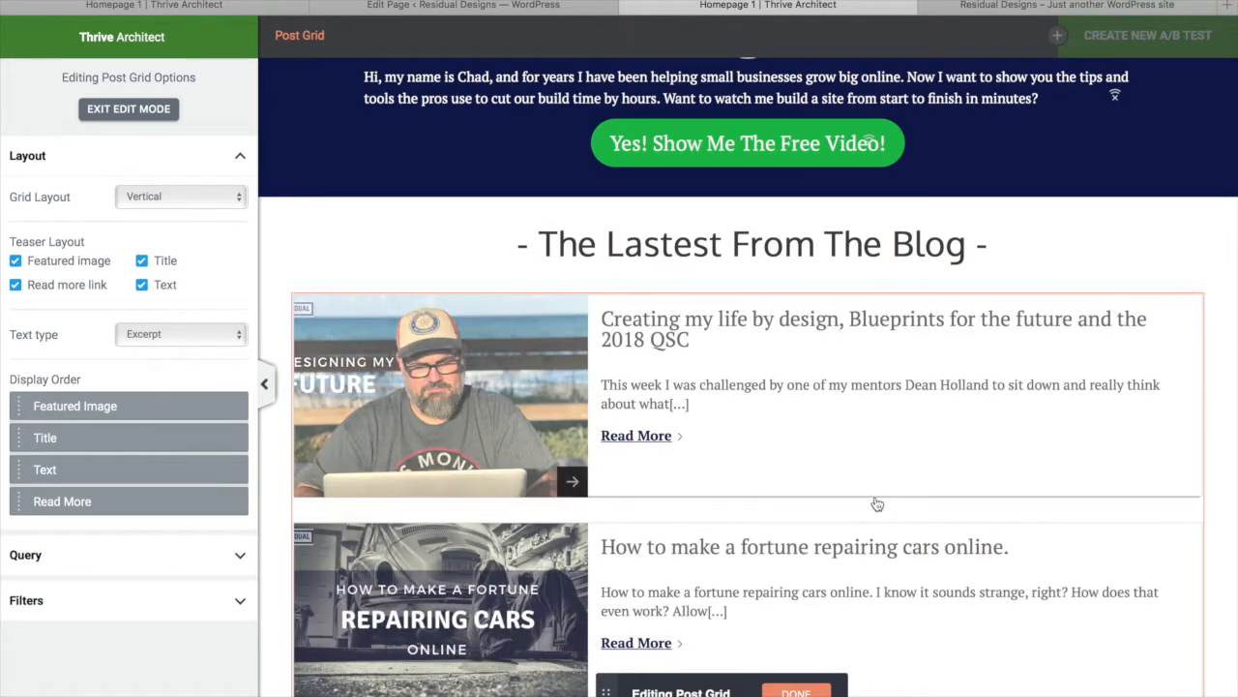
scroll(876, 502, down, 6)
scroll(876, 502, up, 4)
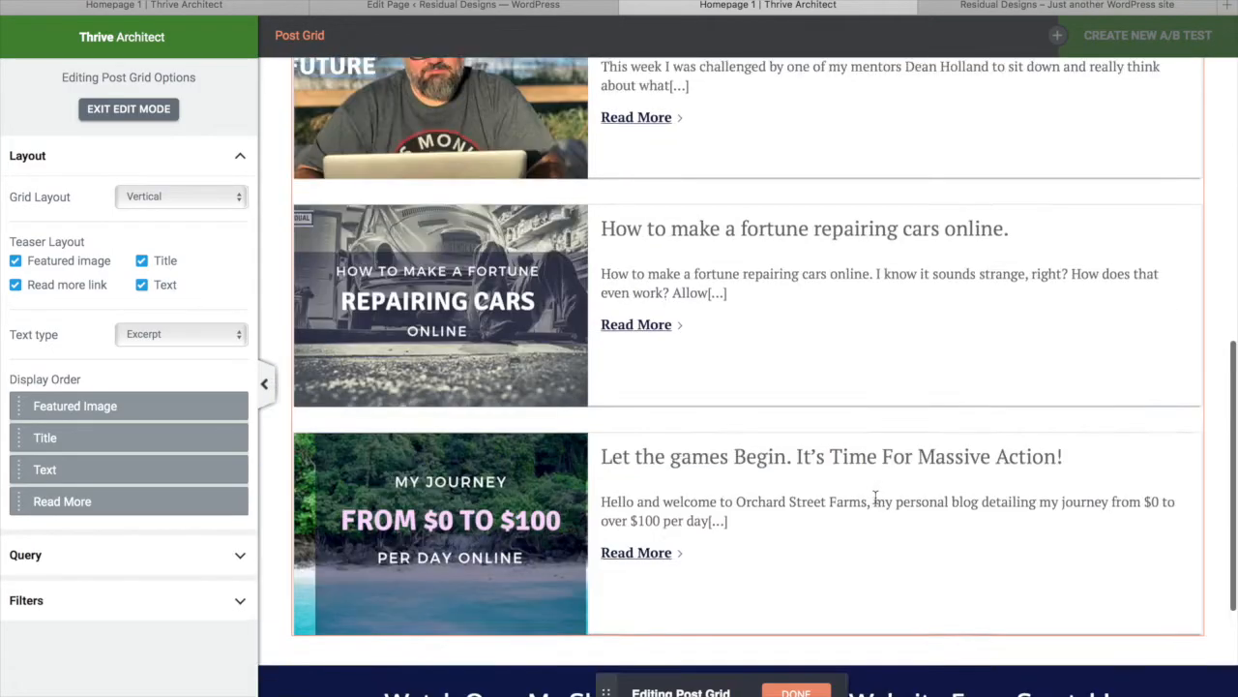
click(228, 334)
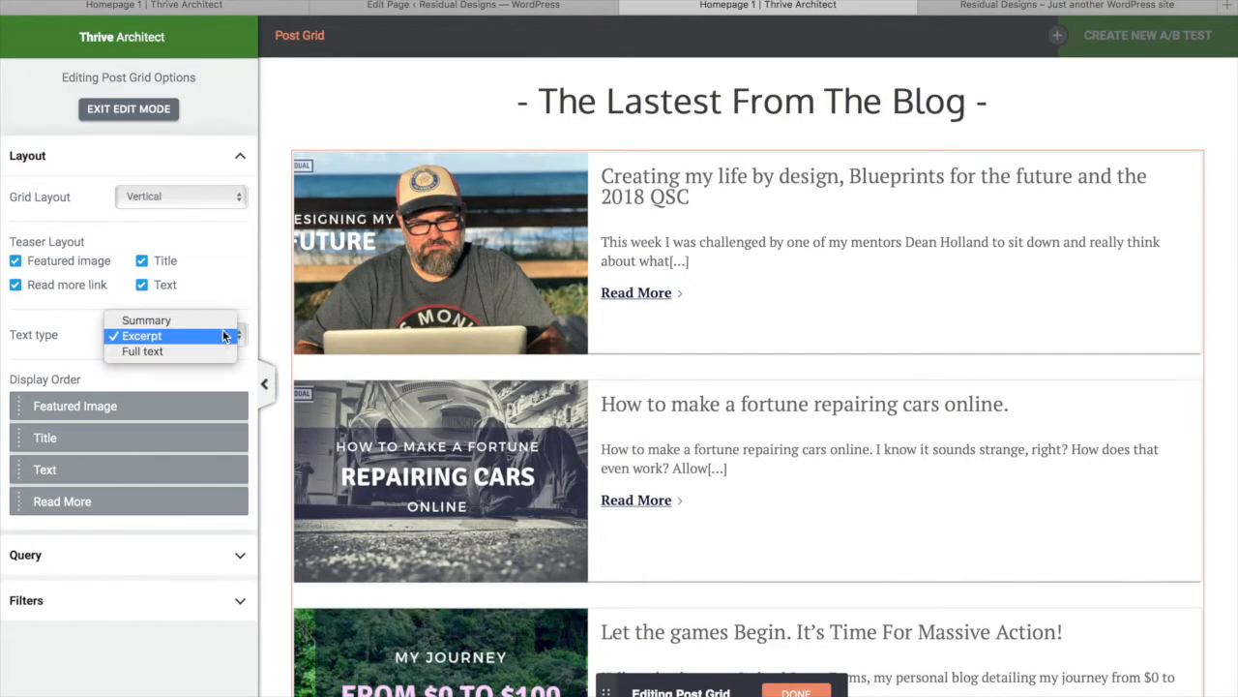
click(202, 243)
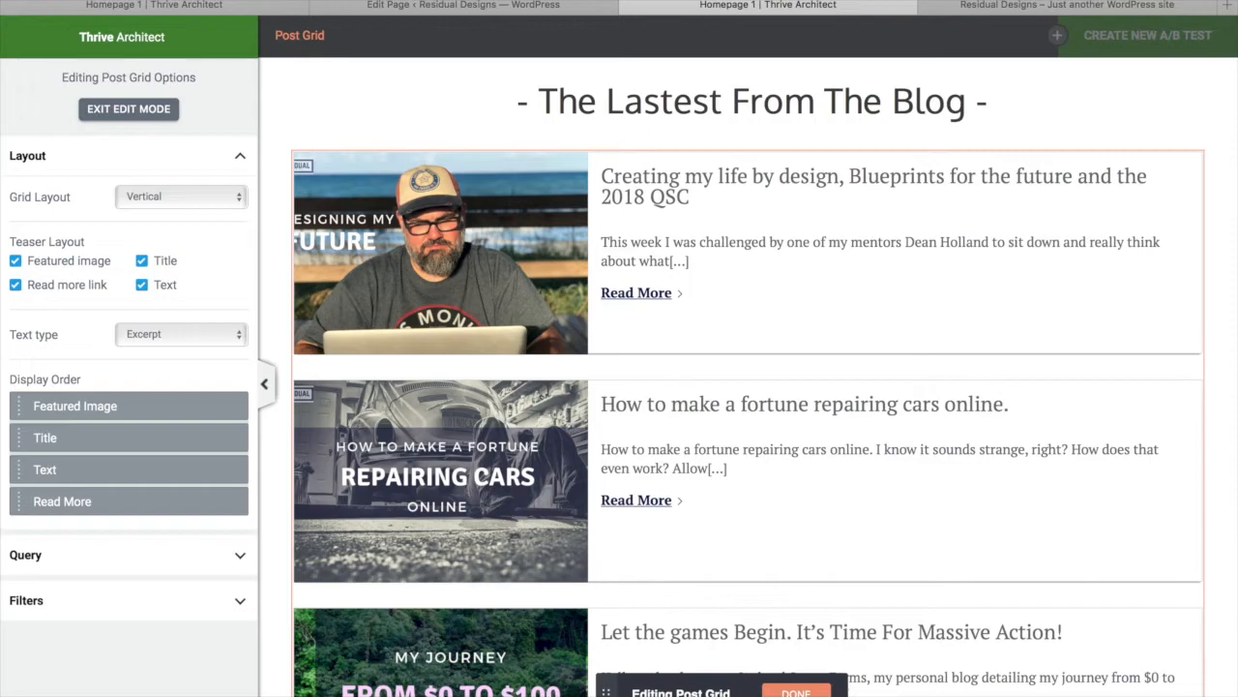
Exit the grid's edit mode and save the page
click(796, 692)
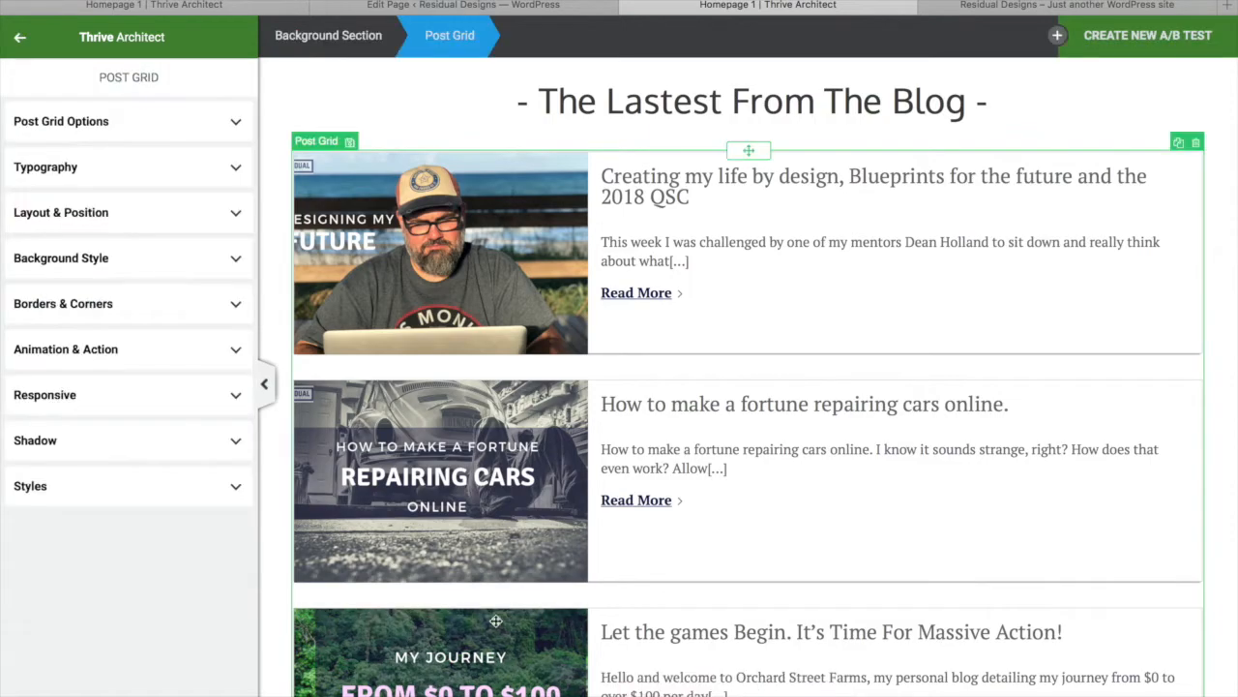
click(106, 695)
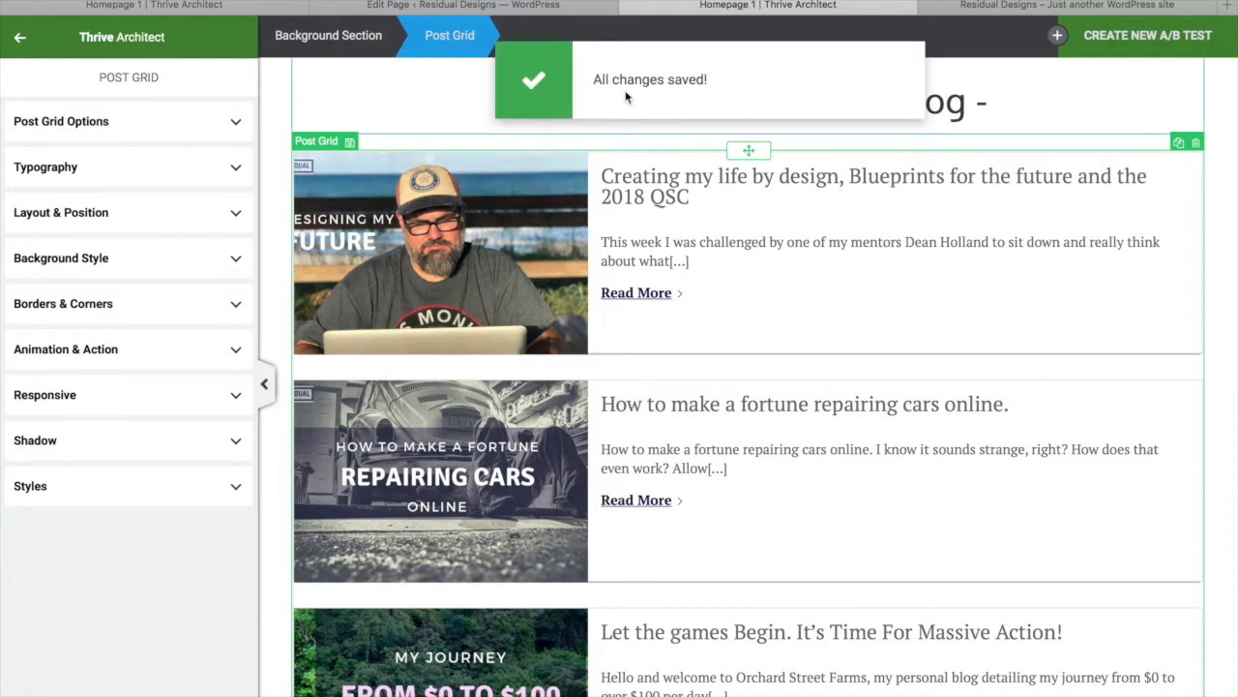
scroll(705, 401, up, 5)
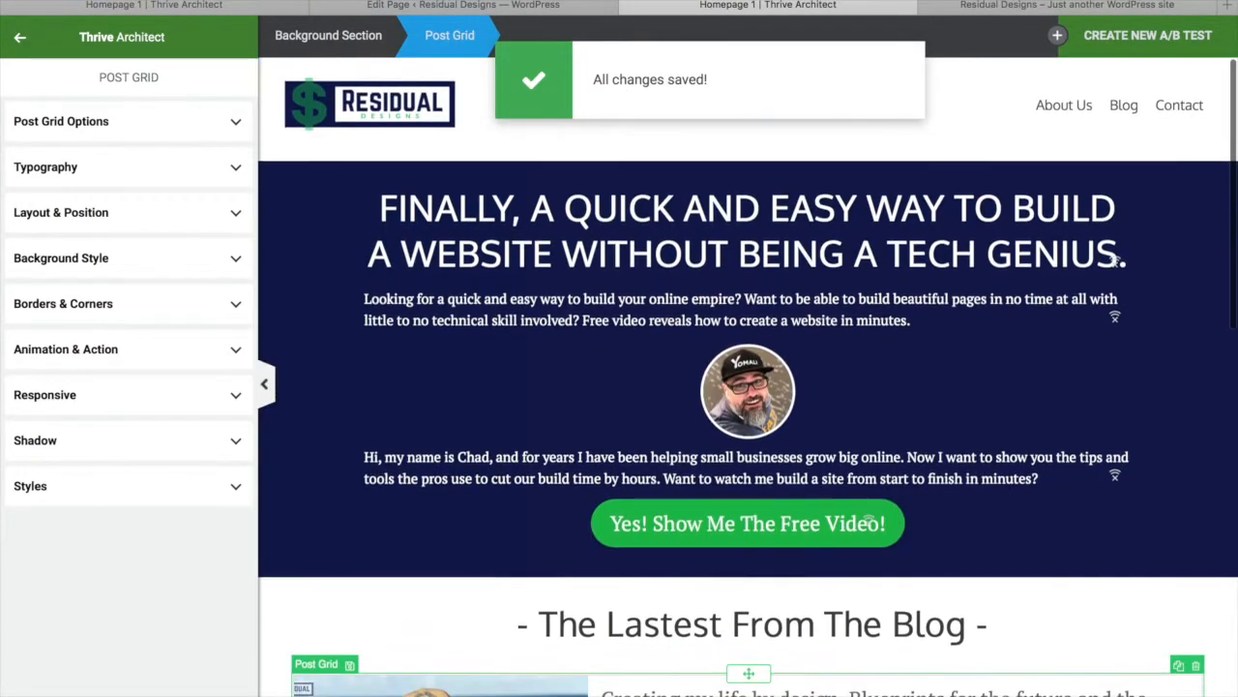
click(21, 683)
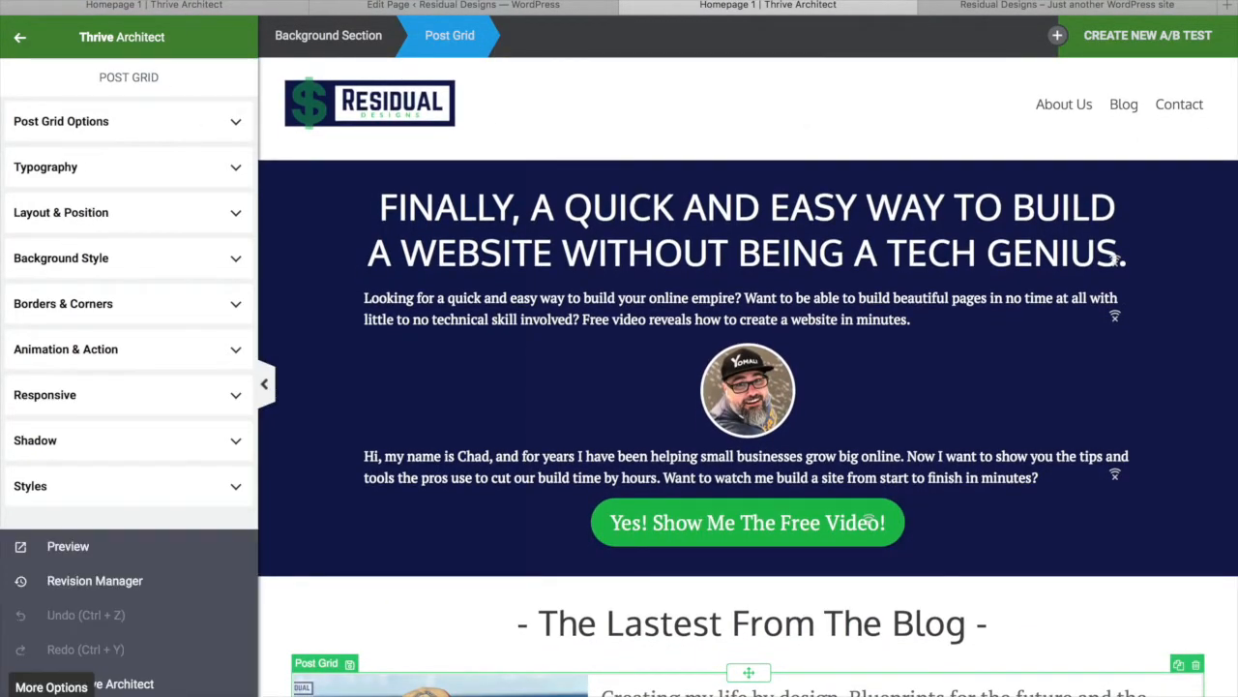
Preview the live home page, scroll through the vertical blog list, then return to the Dashboard
click(70, 549)
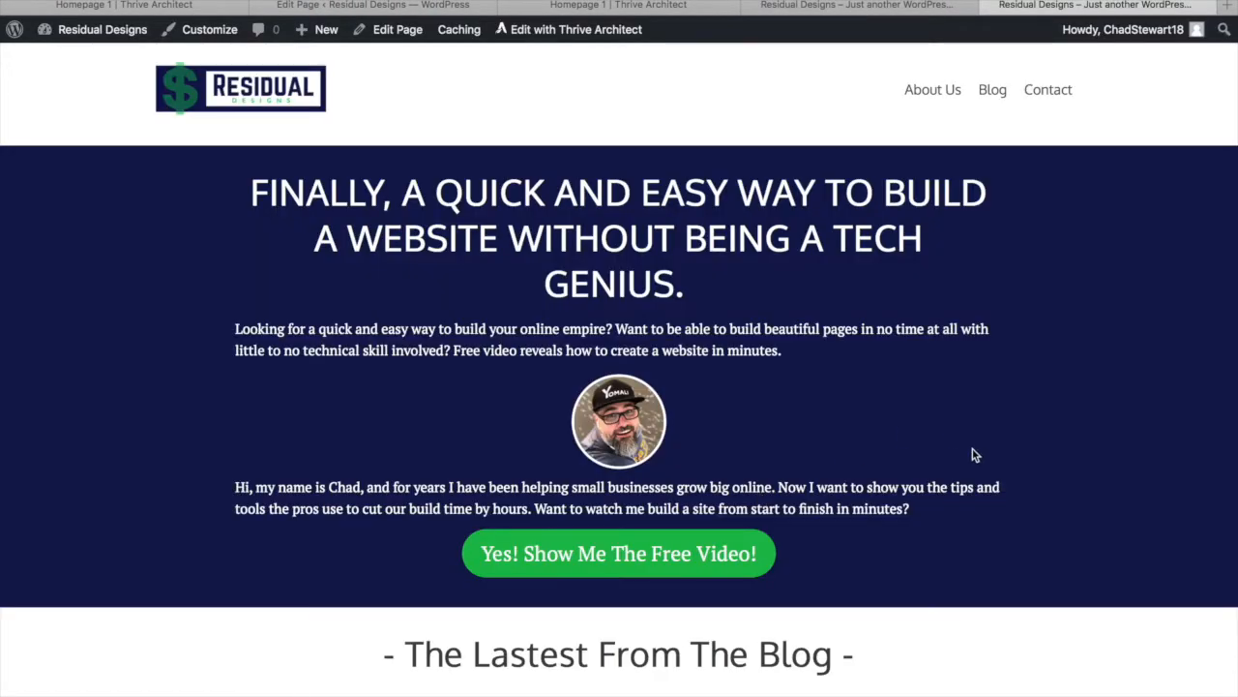
scroll(974, 455, down, 10)
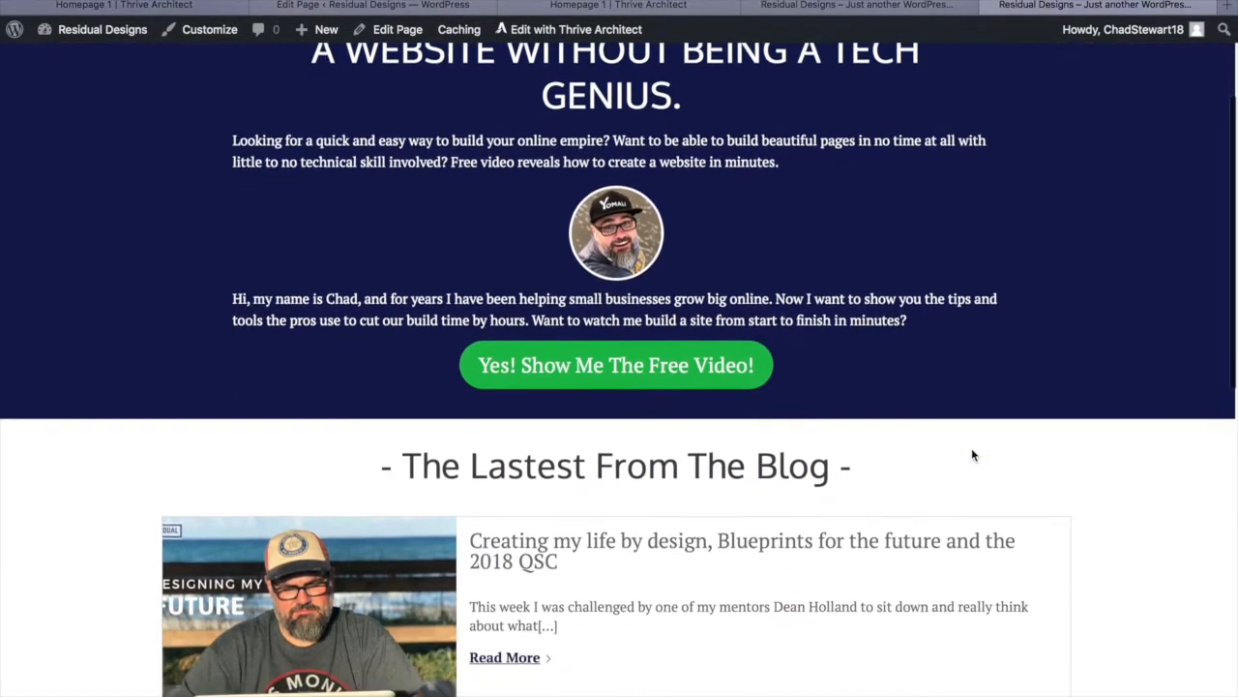
scroll(973, 455, down, 4)
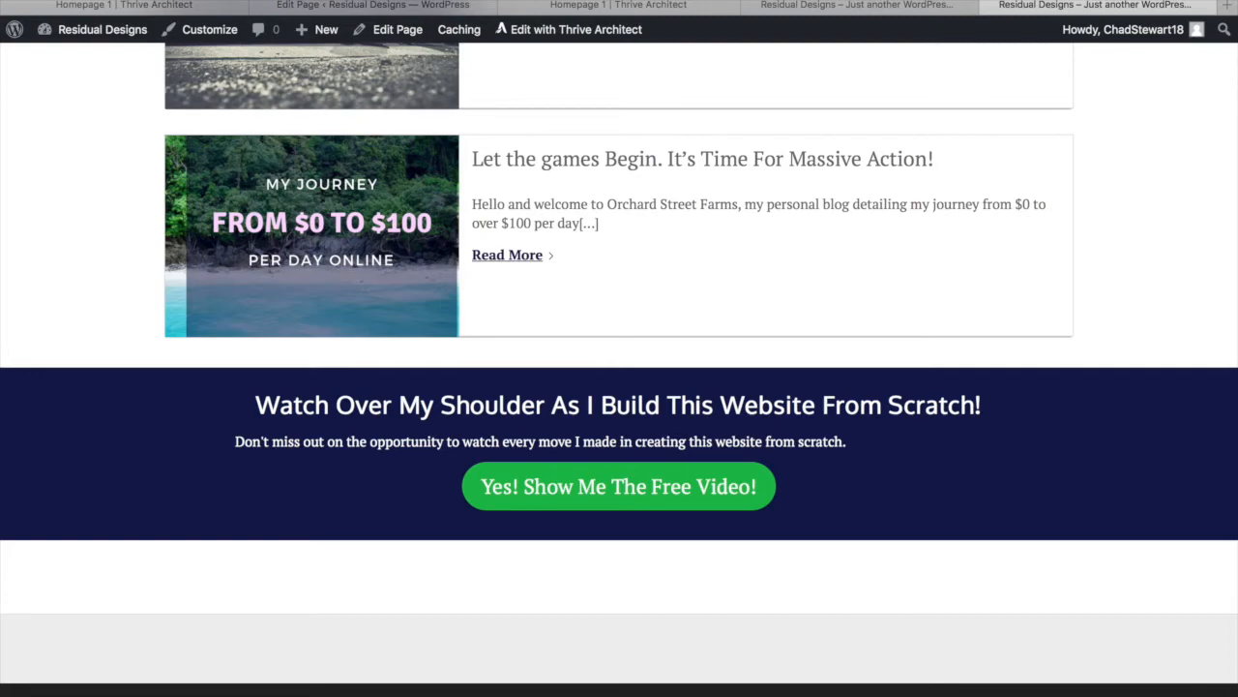
click(667, 693)
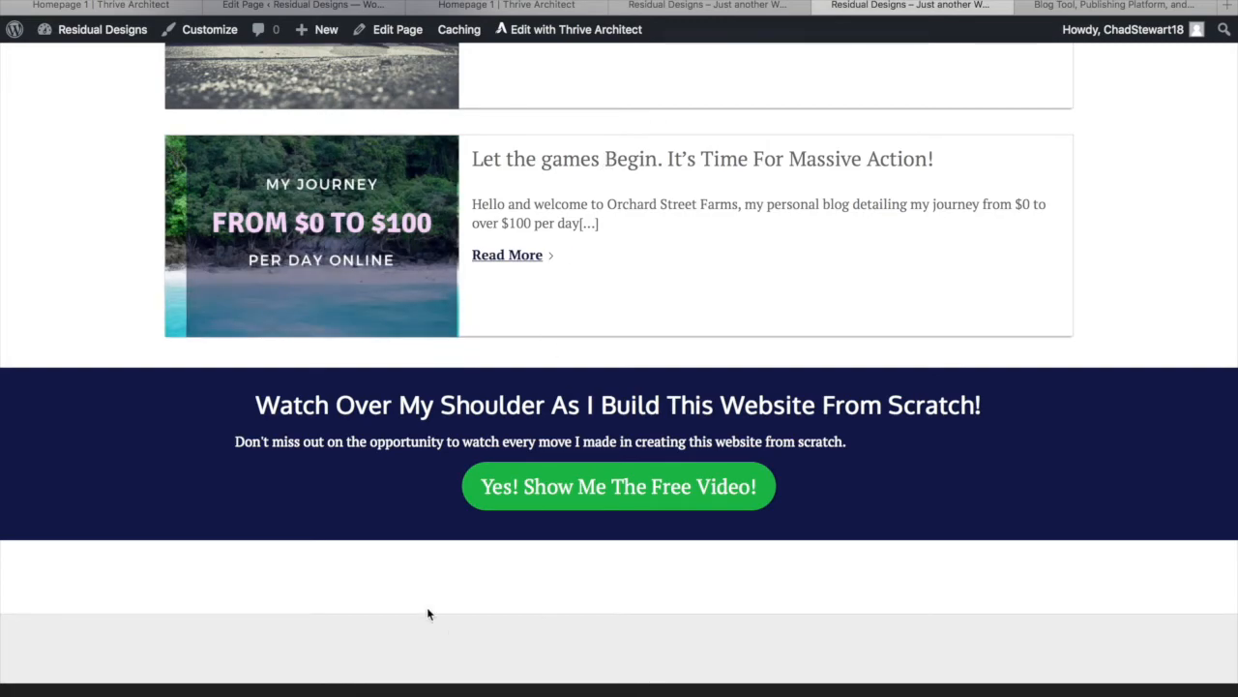
scroll(639, 612, up, 12)
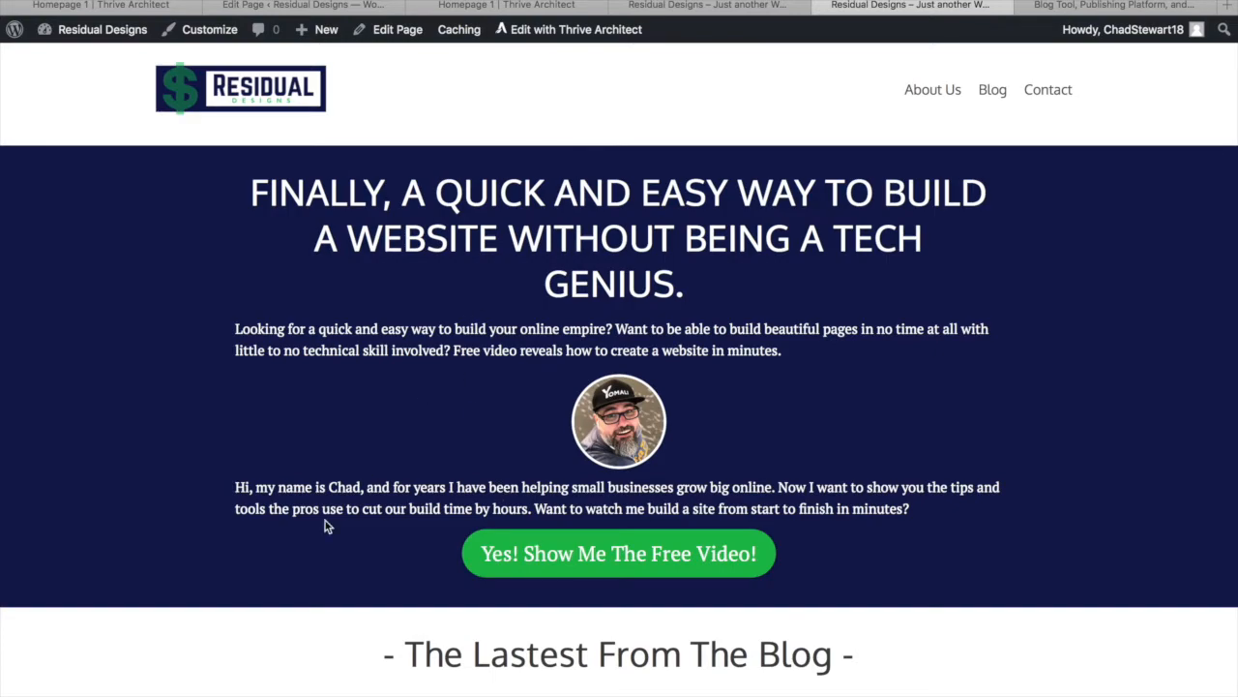
mouse_move(112, 29)
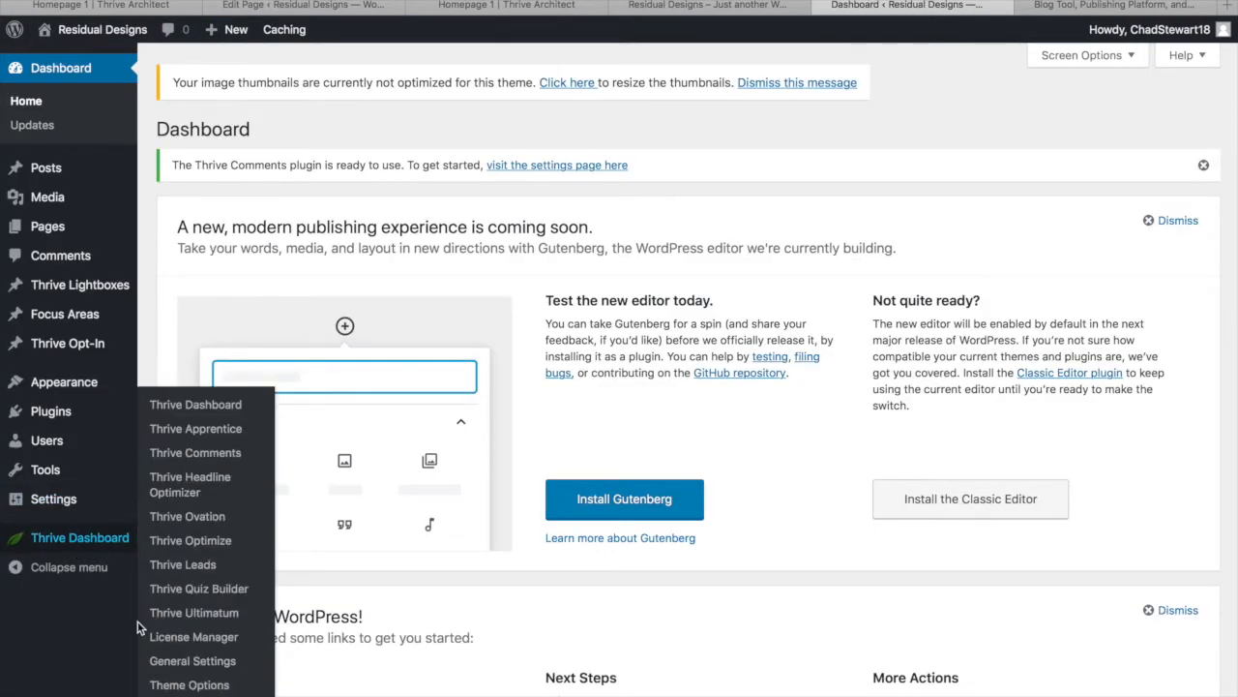
In Thrive Theme Options General Settings, turn off the footer copyright links and save
mouse_move(114, 540)
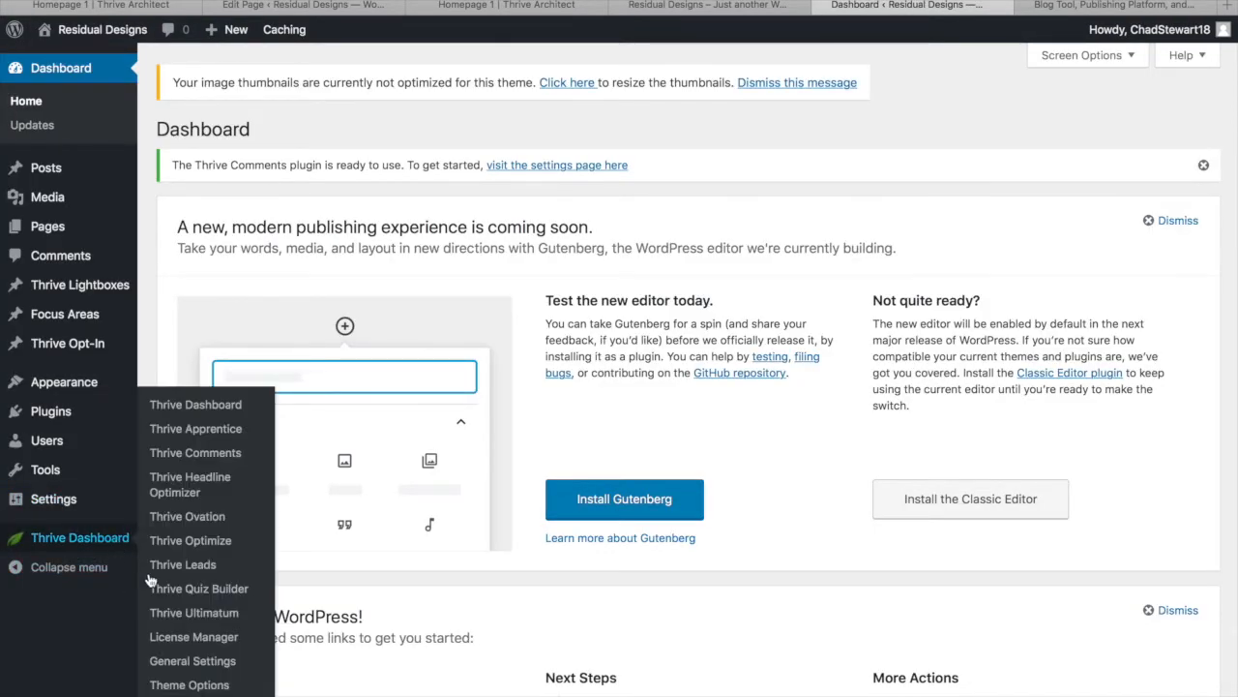
click(193, 685)
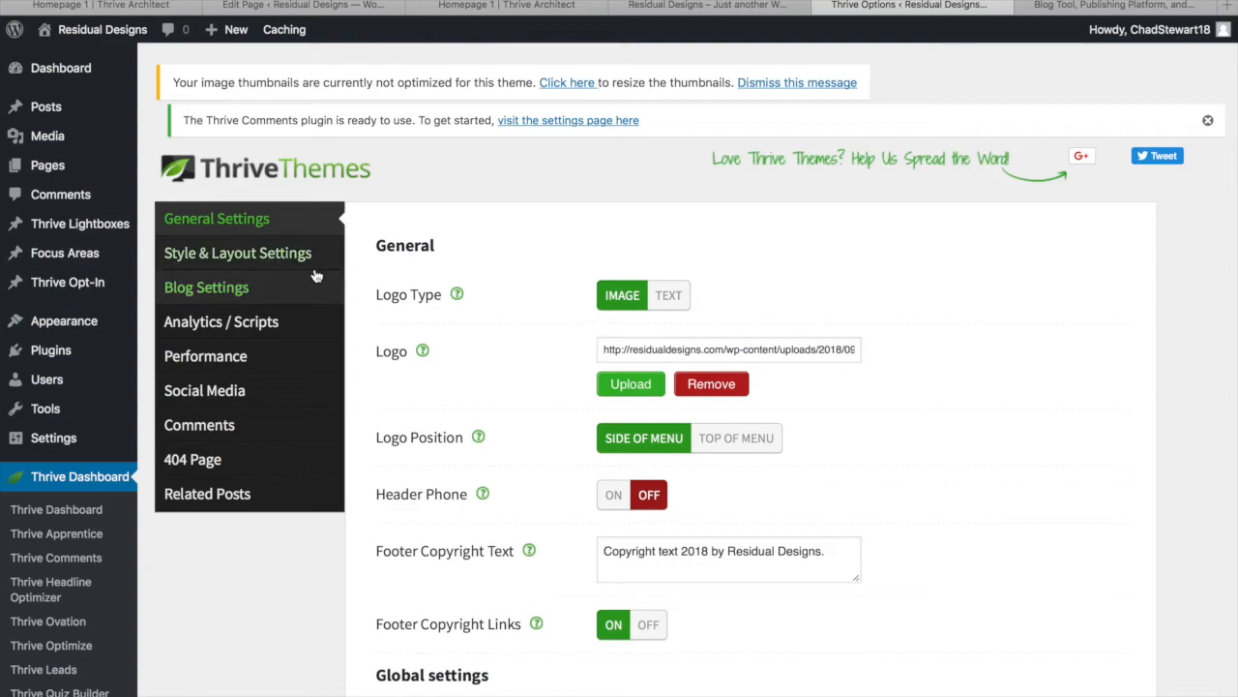
scroll(314, 276, down, 3)
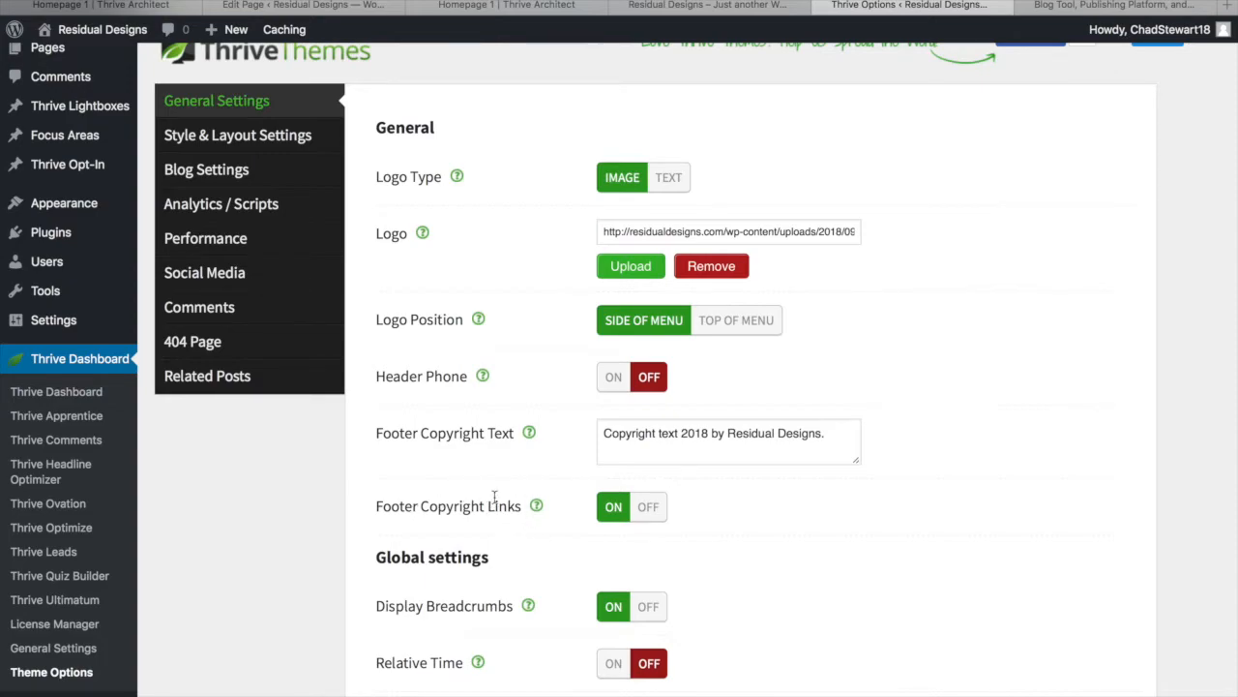
click(664, 513)
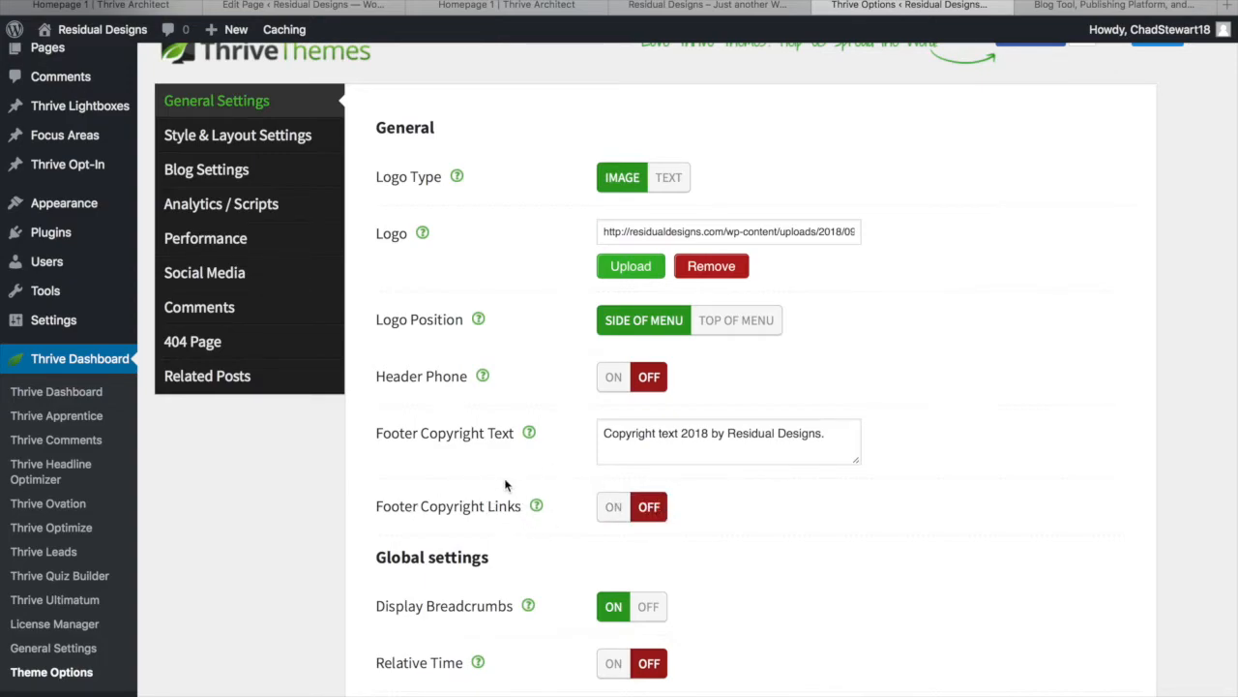
scroll(509, 487, down, 3)
click(410, 654)
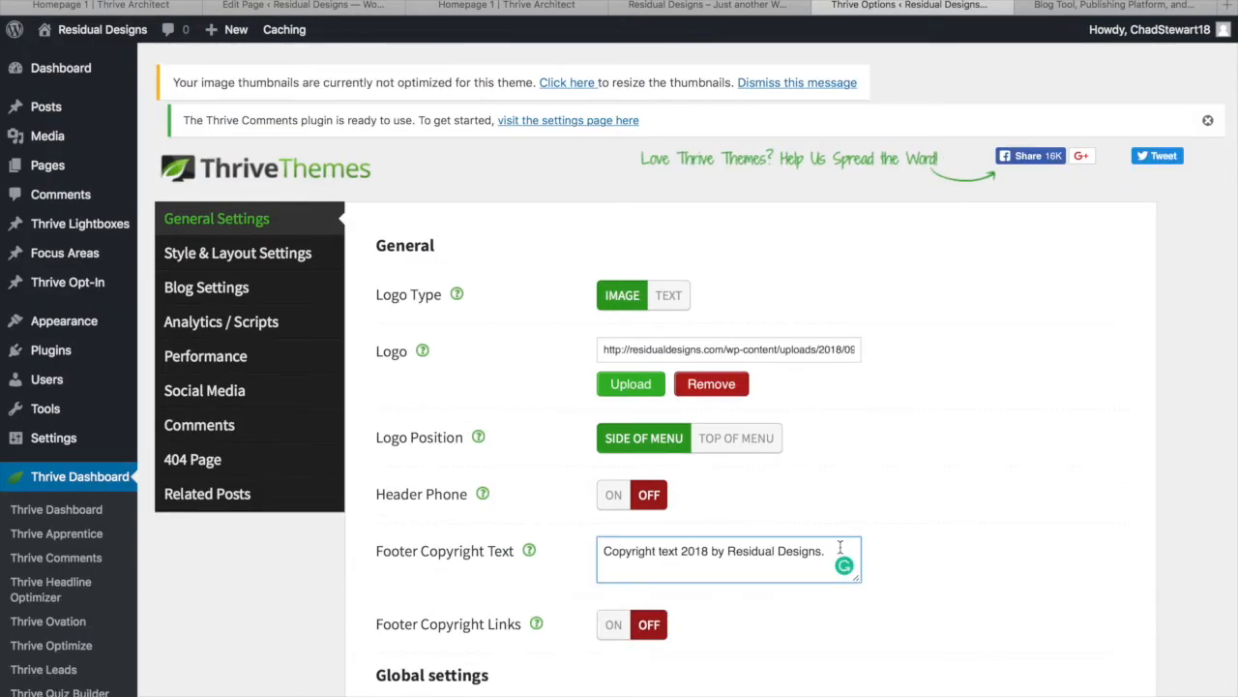
scroll(802, 552, down, 1)
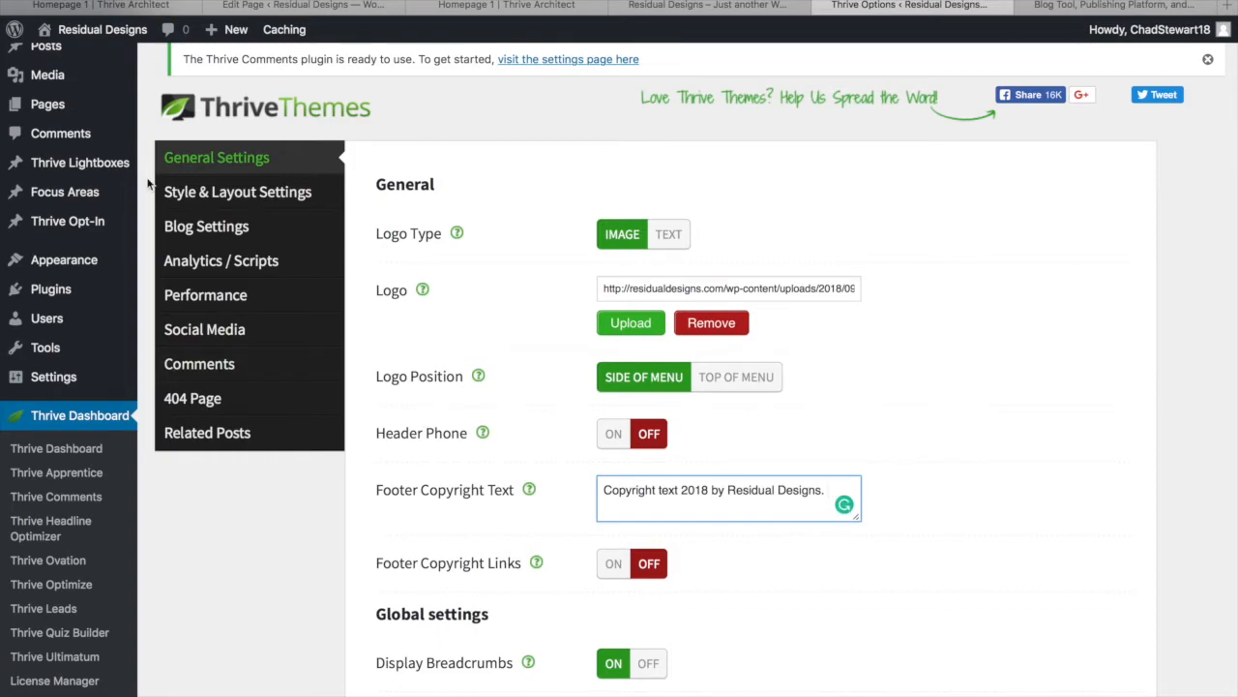
scroll(68, 159, up, 1)
mouse_move(49, 109)
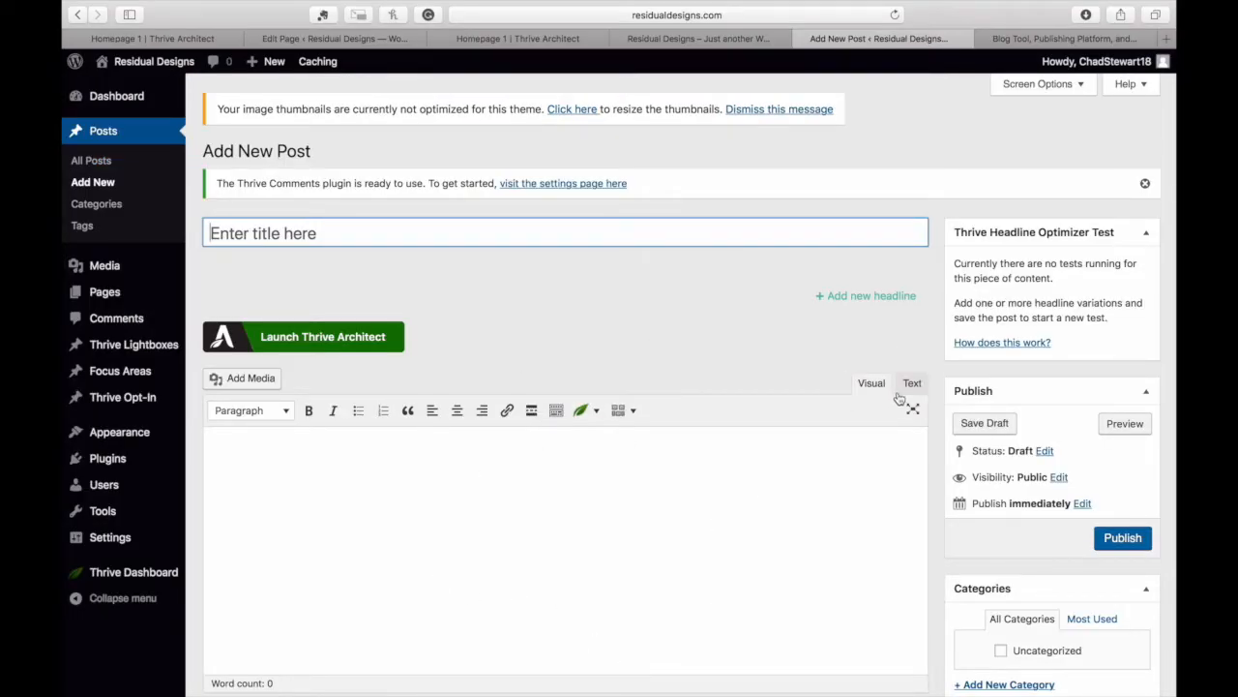
Type 'Privacy Policy - Disclaimer' in the new post's body
click(523, 475)
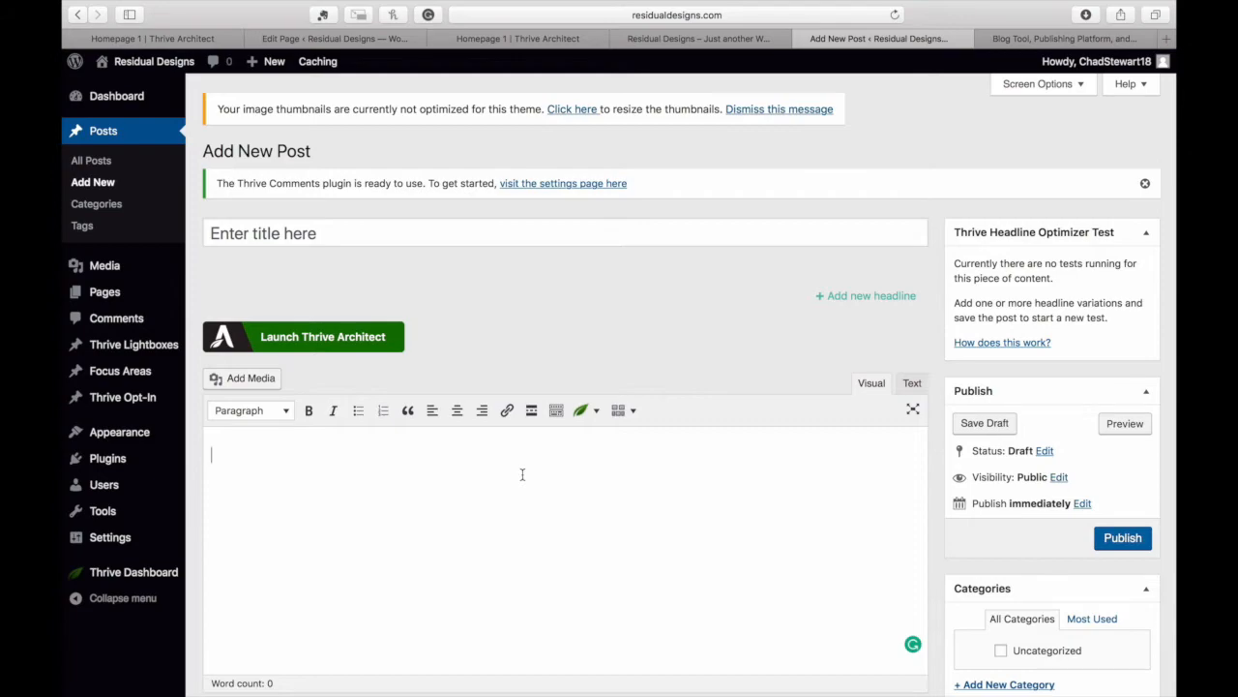
text(Privacy Polic)
text(y - Disclaimer)
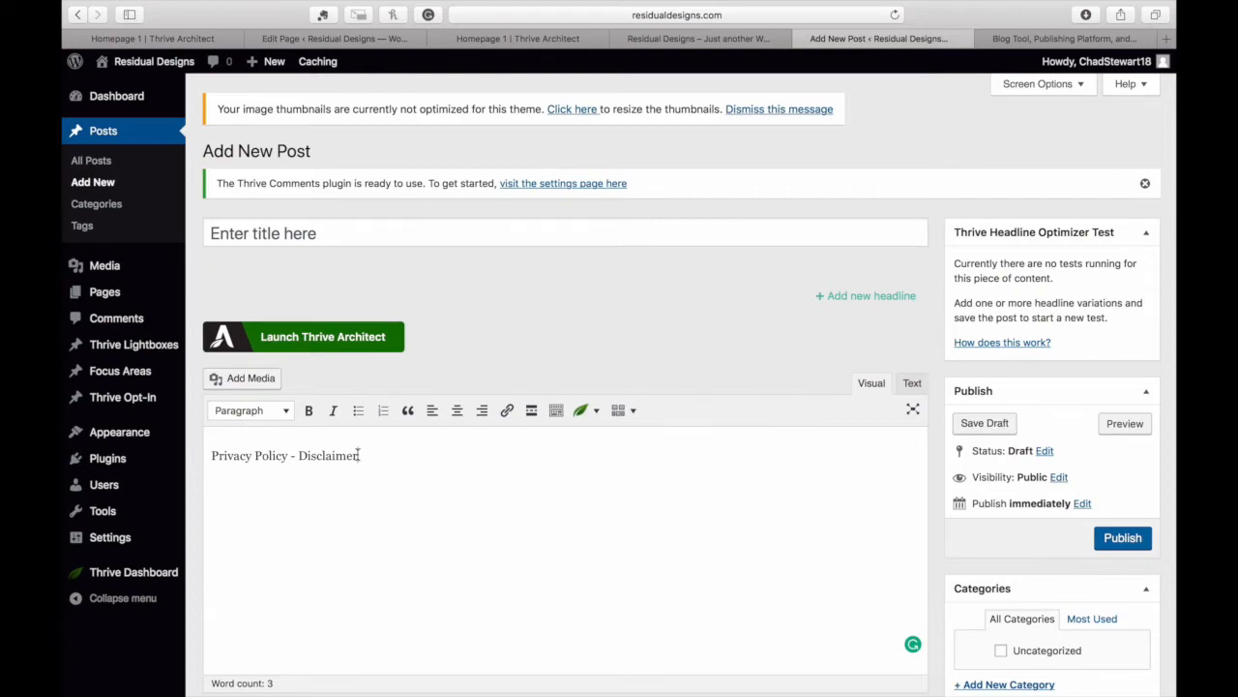
Link the word 'Disclaimer' to the Disclaimer page
drag(359, 455, 298, 455)
click(516, 411)
text(disc)
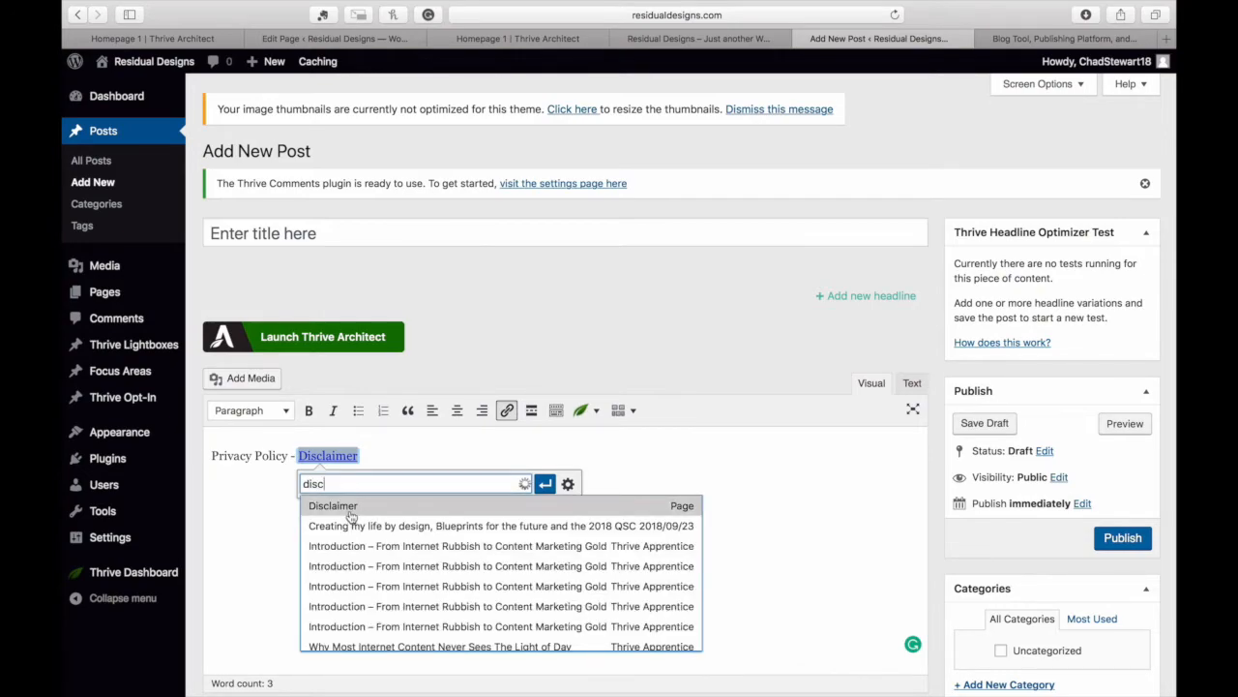
click(353, 513)
click(544, 493)
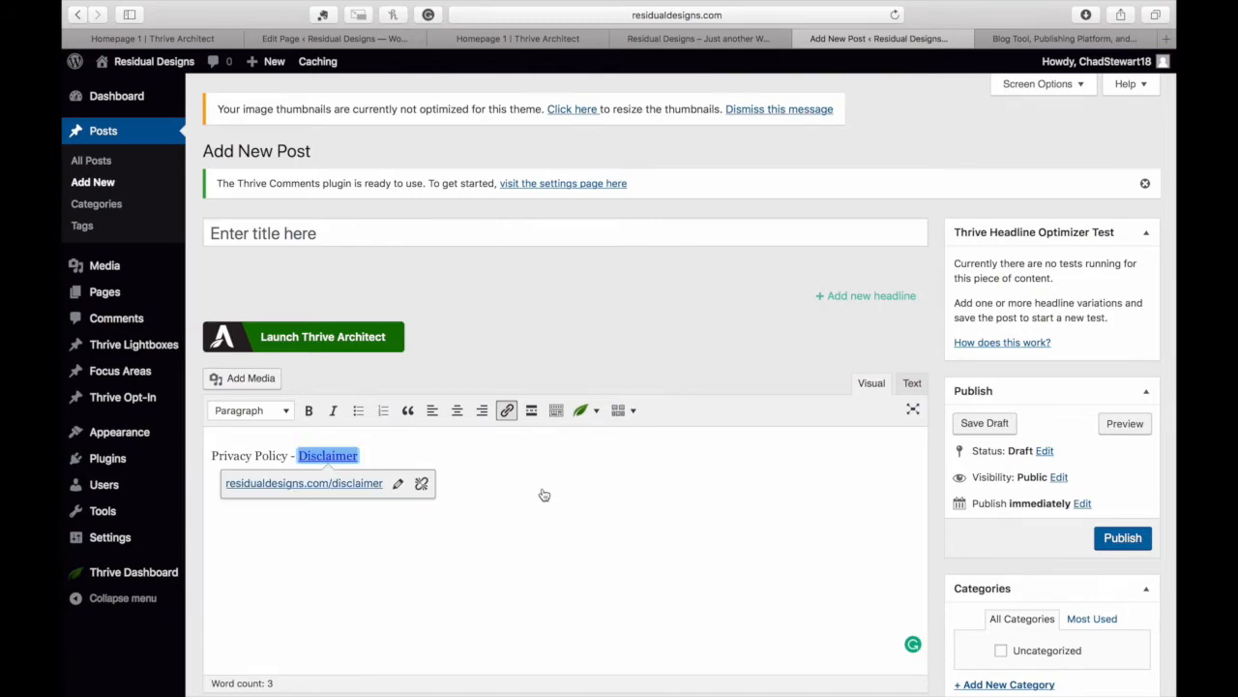
click(517, 488)
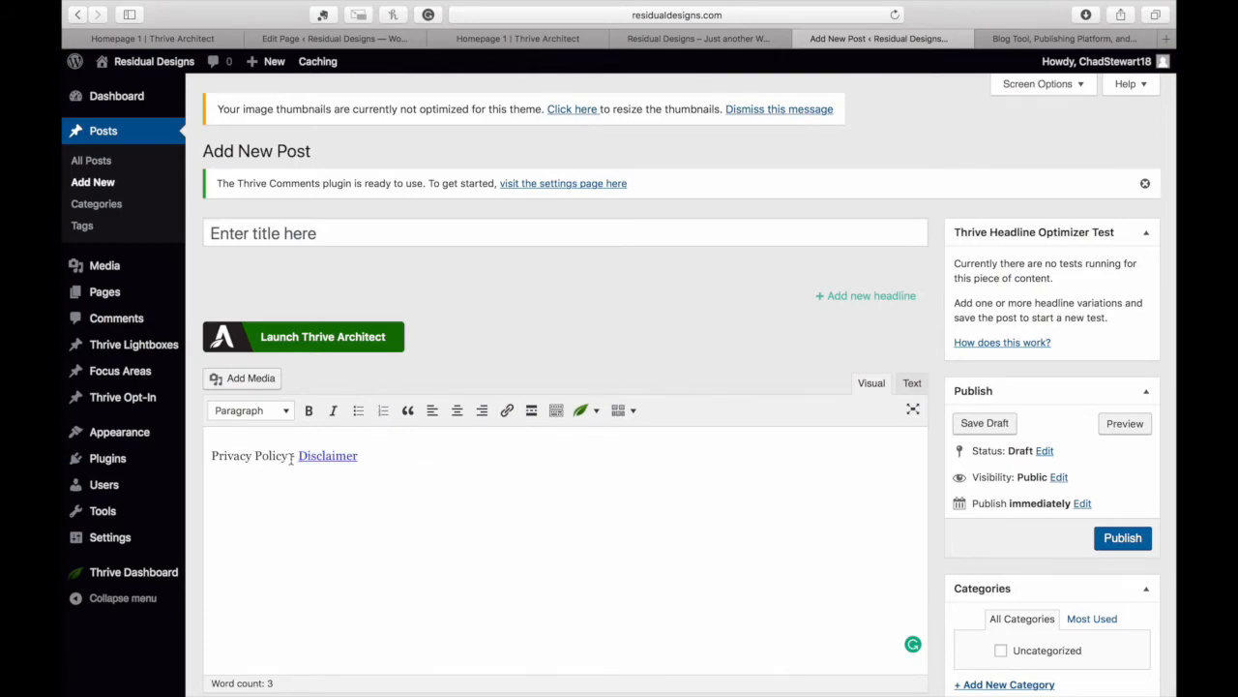
Link 'Privacy Policy' to the Privacy Policy page
drag(289, 456, 211, 458)
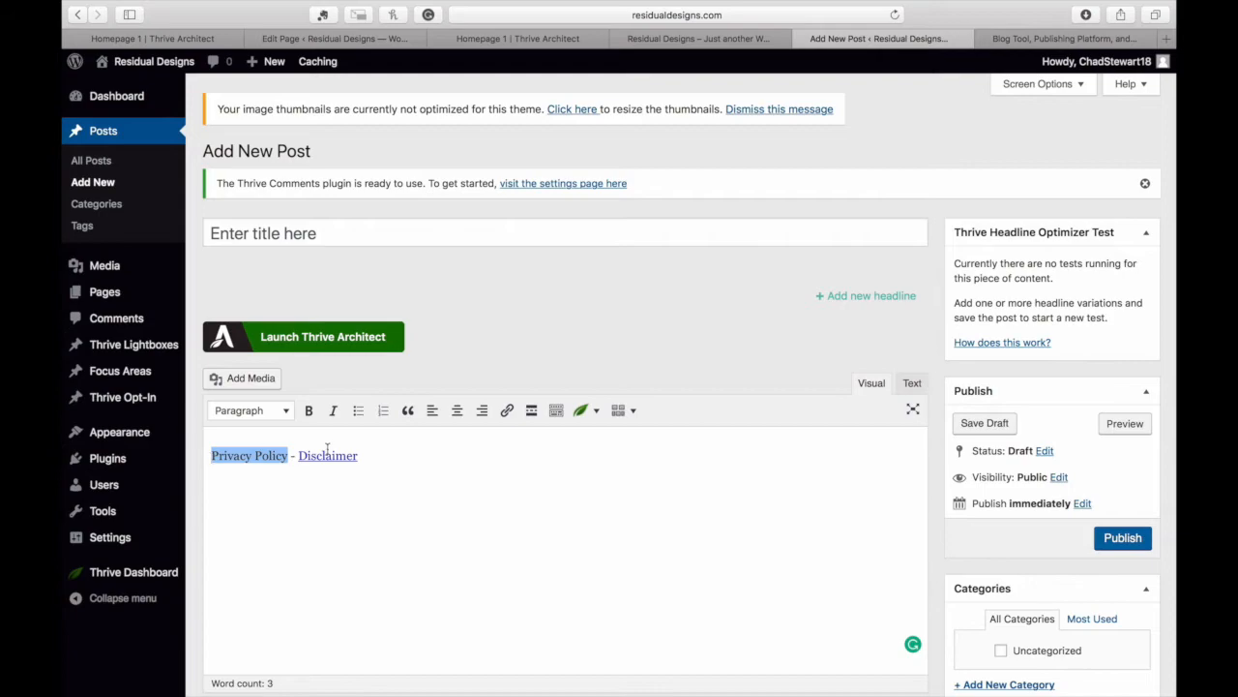
click(507, 411)
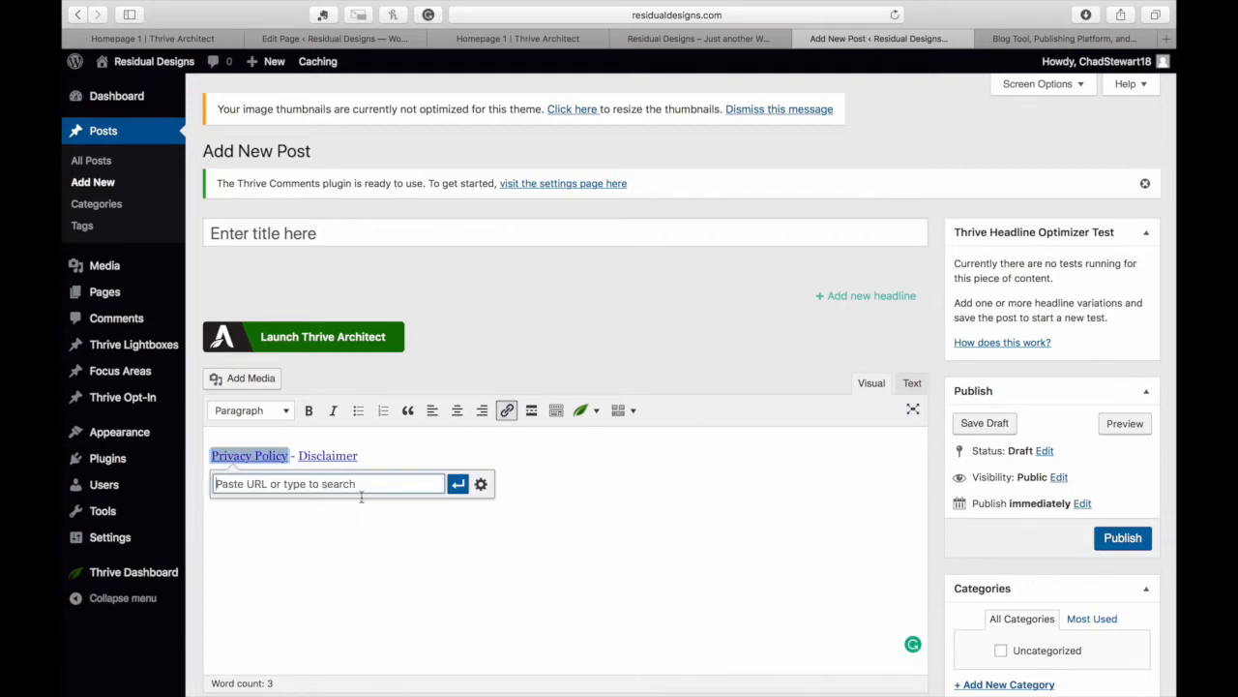
text(priv)
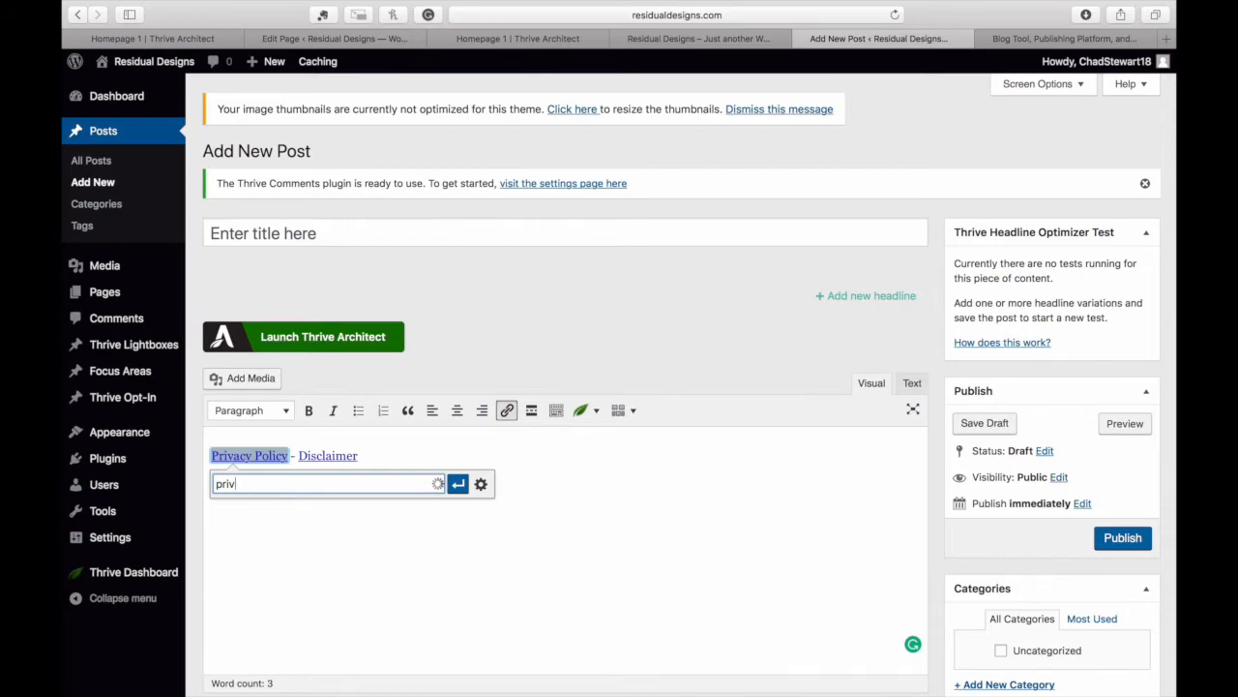
click(299, 509)
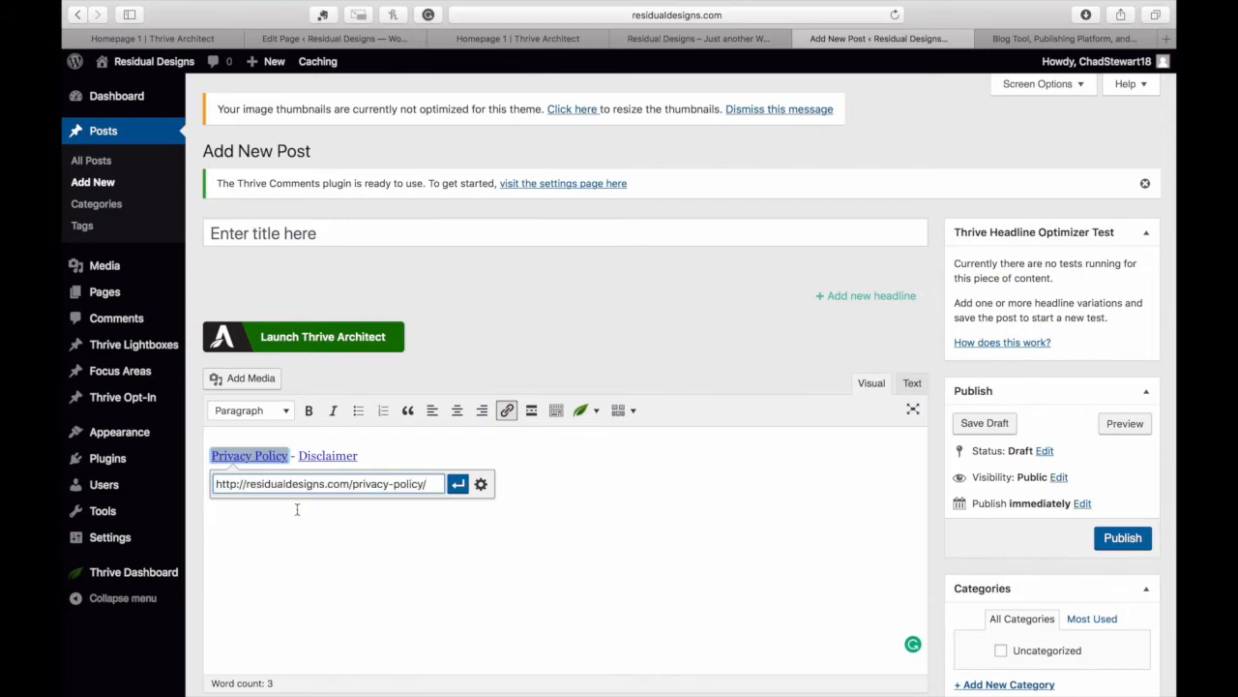
click(457, 484)
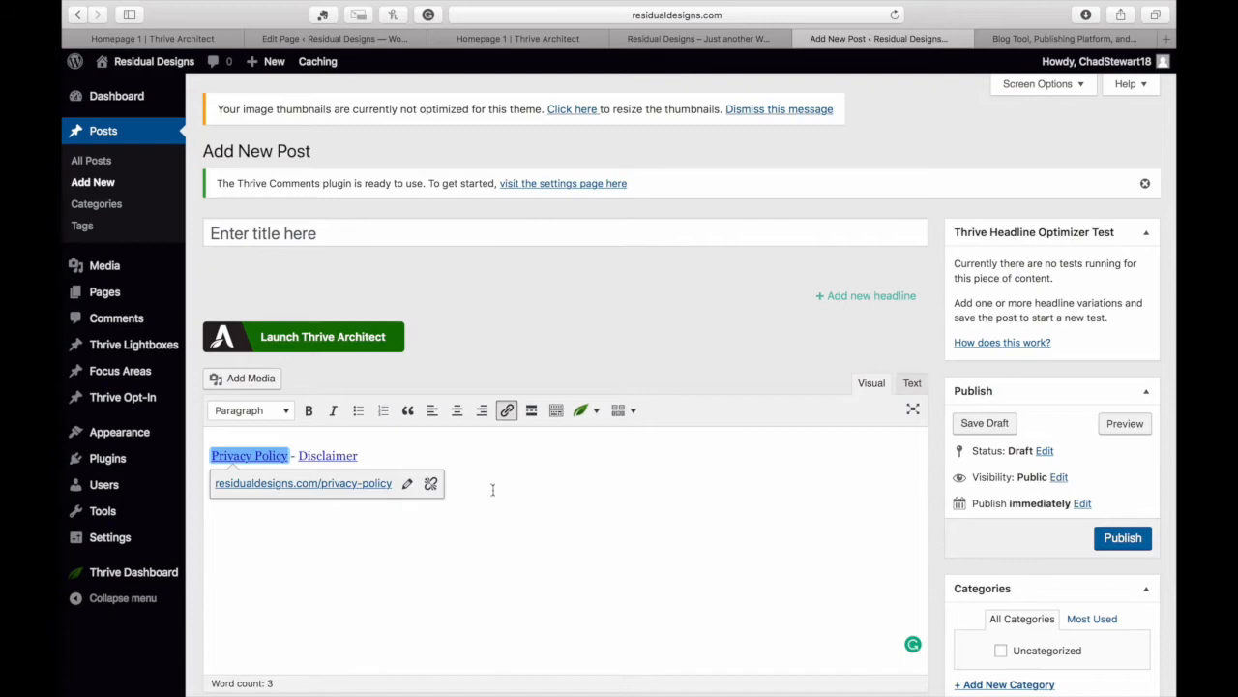
click(520, 533)
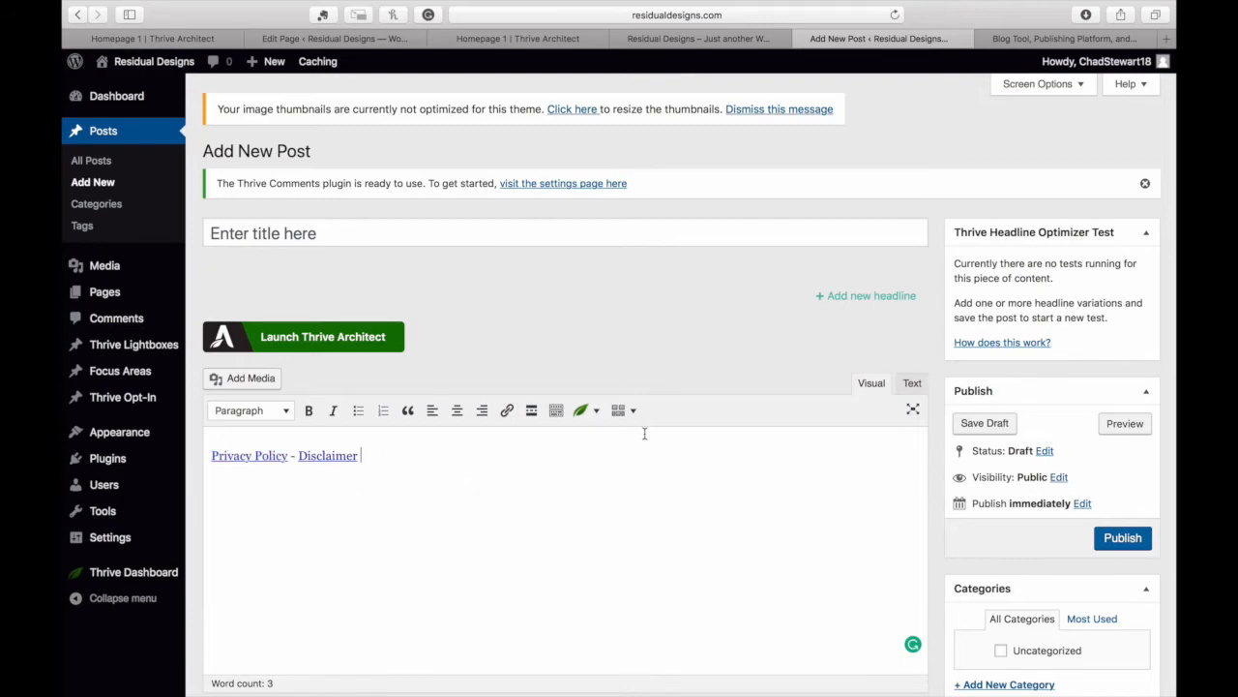
Switch the post body to Text mode and copy all the link HTML
click(912, 384)
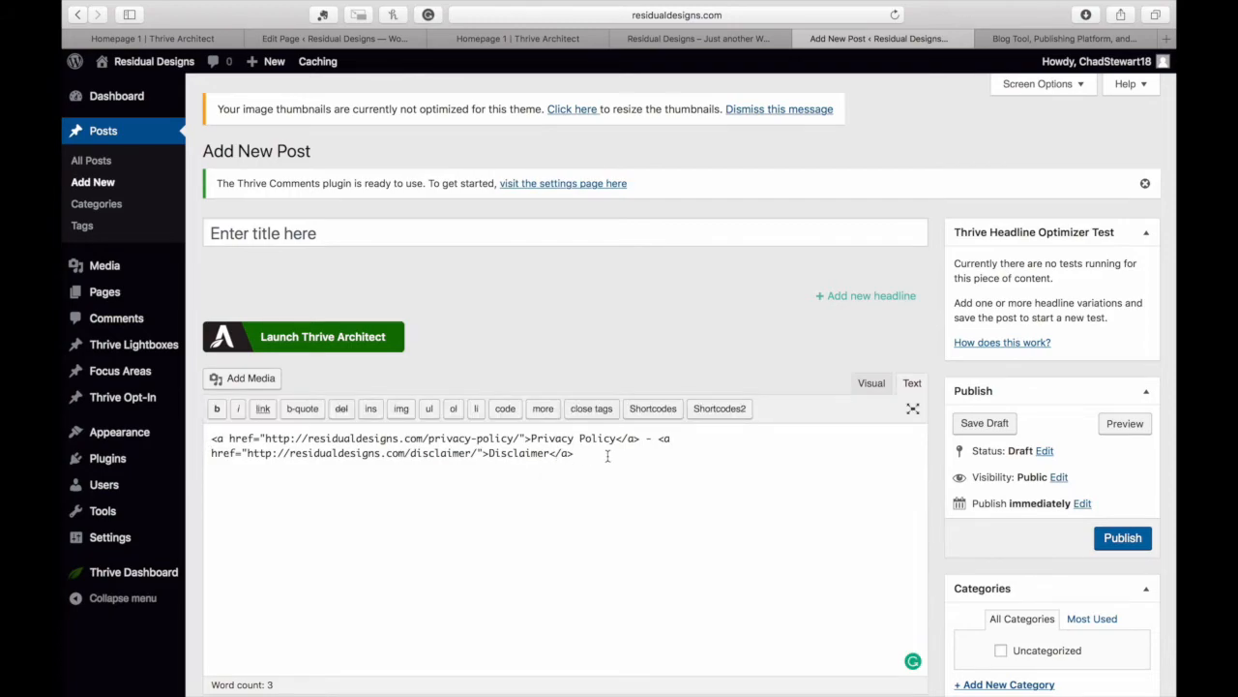
drag(574, 453, 200, 435)
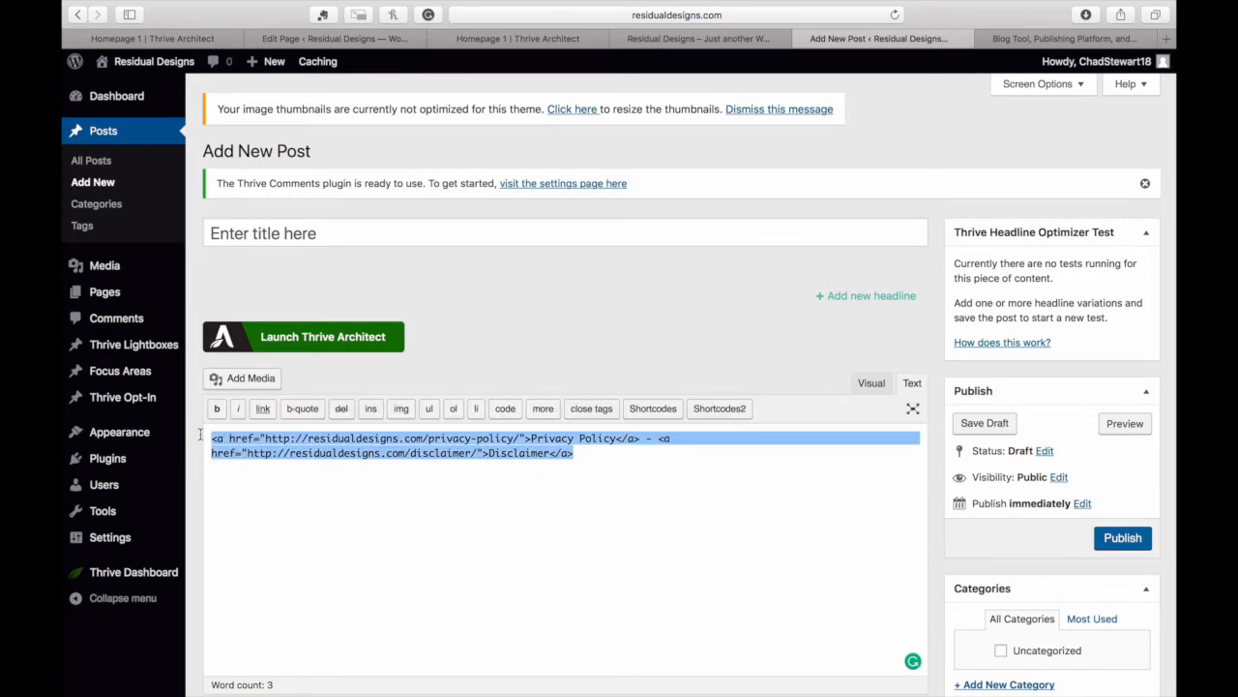
right_click(268, 457)
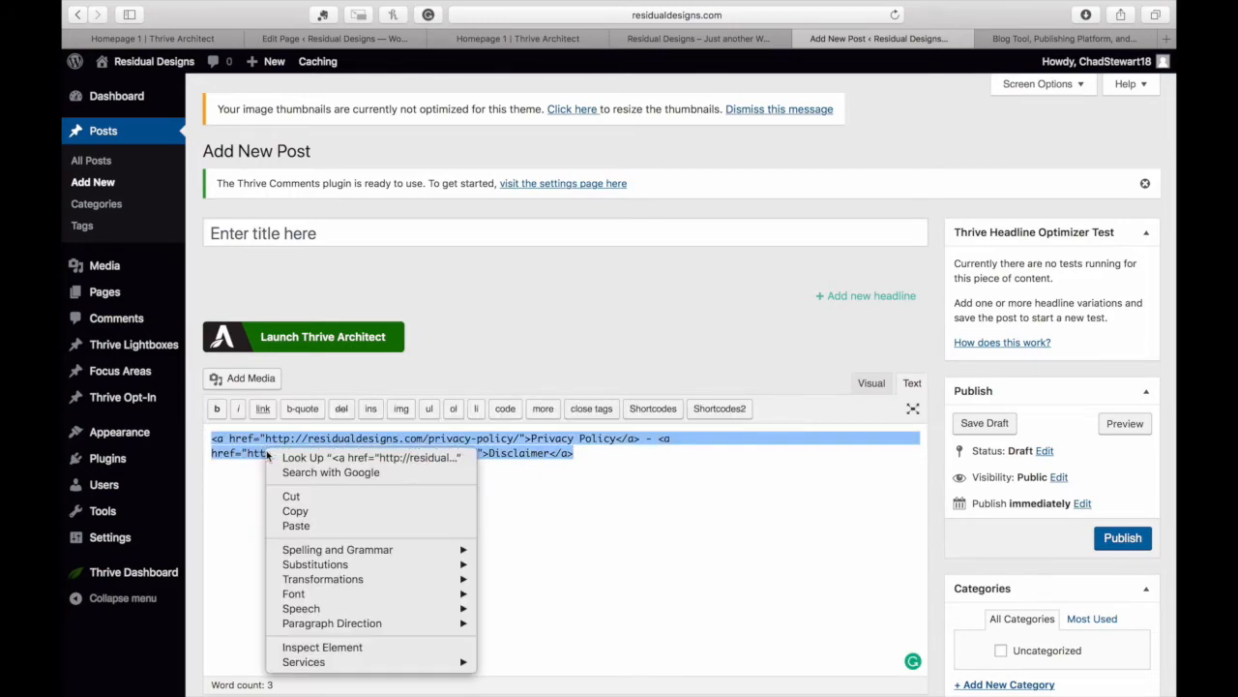
click(304, 510)
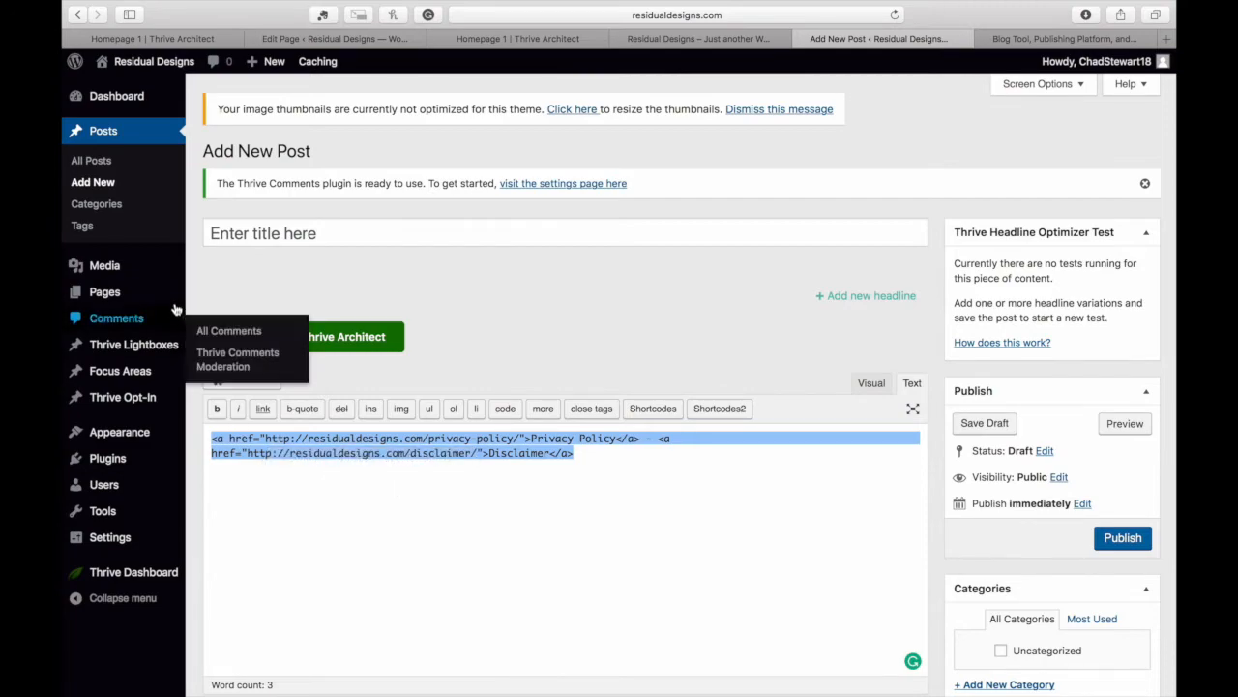
mouse_move(126, 580)
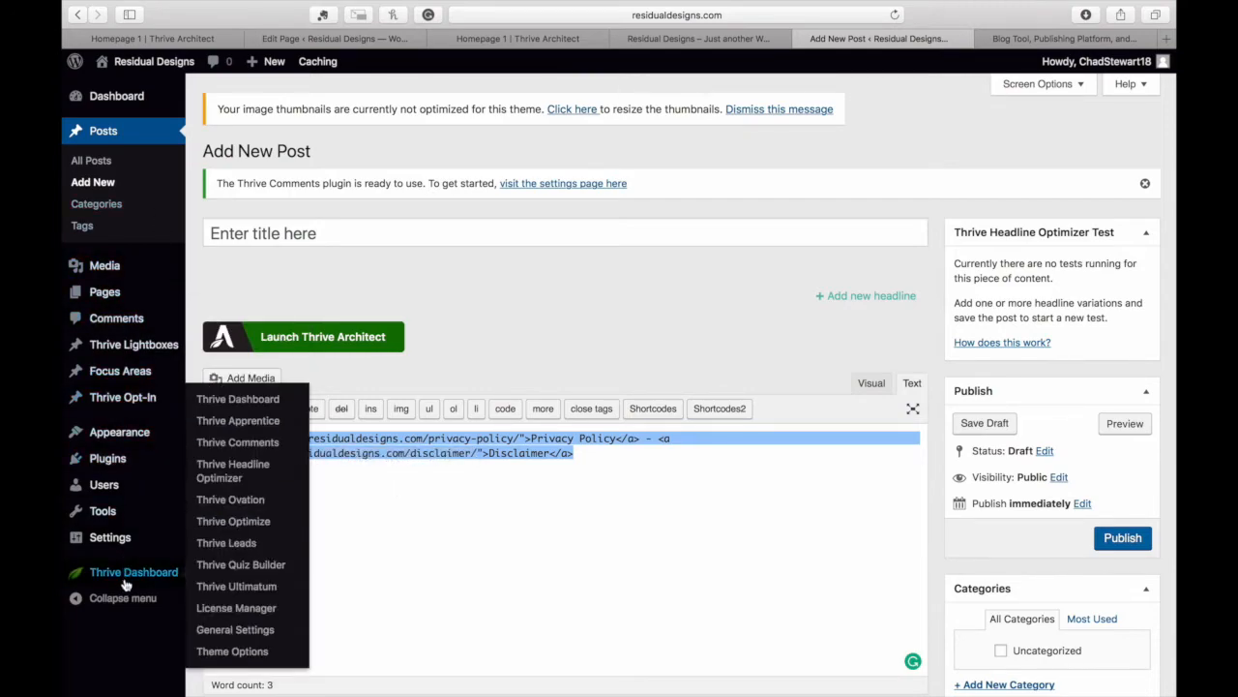
click(230, 653)
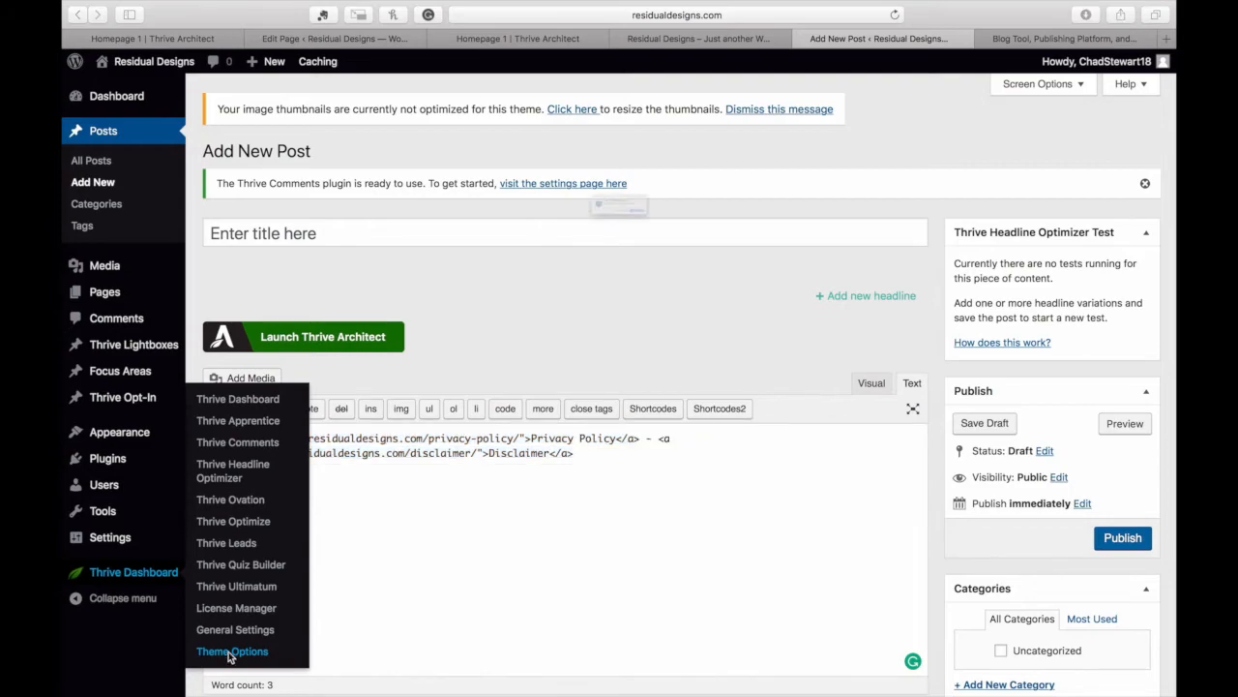
Paste the link HTML after the footer copyright text, add ' -', and save all changes
click(734, 253)
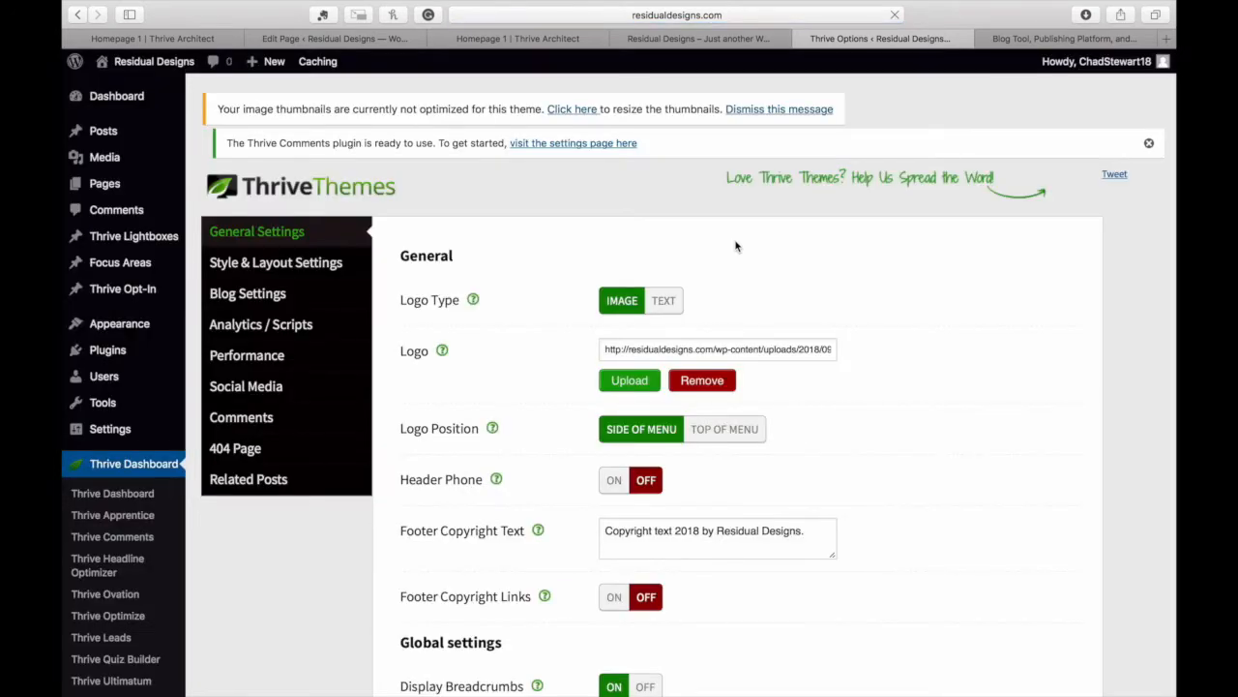
scroll(710, 520, down, 2)
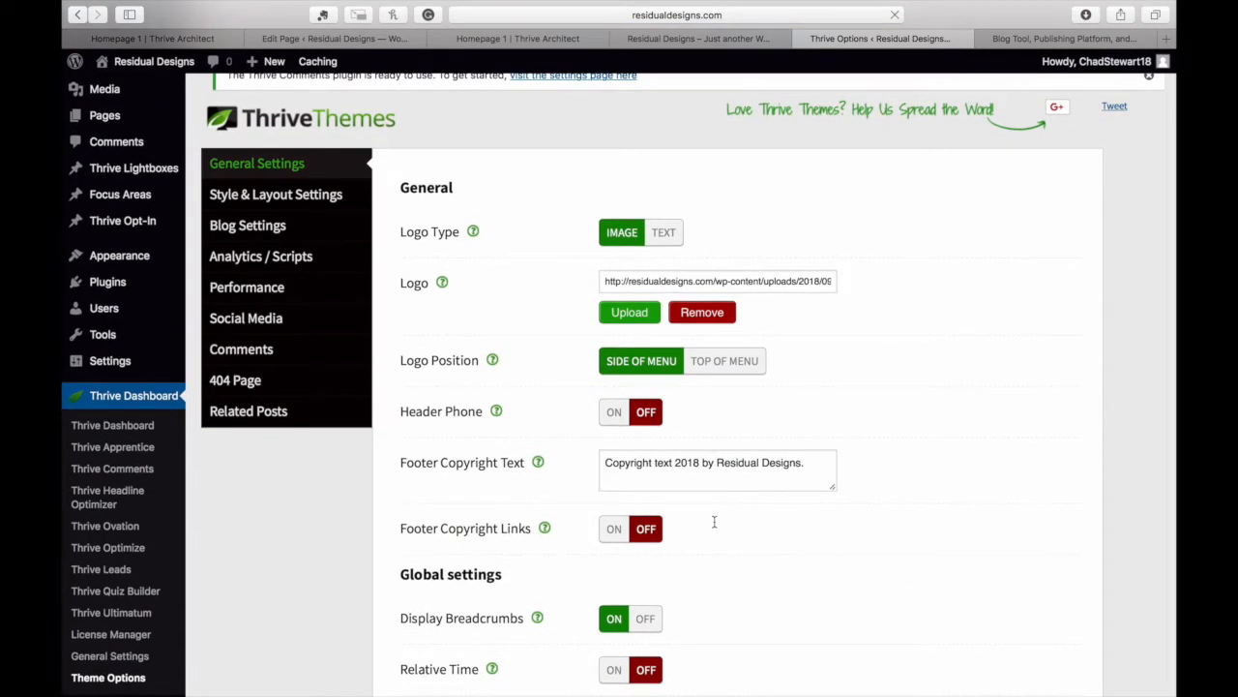
click(810, 461)
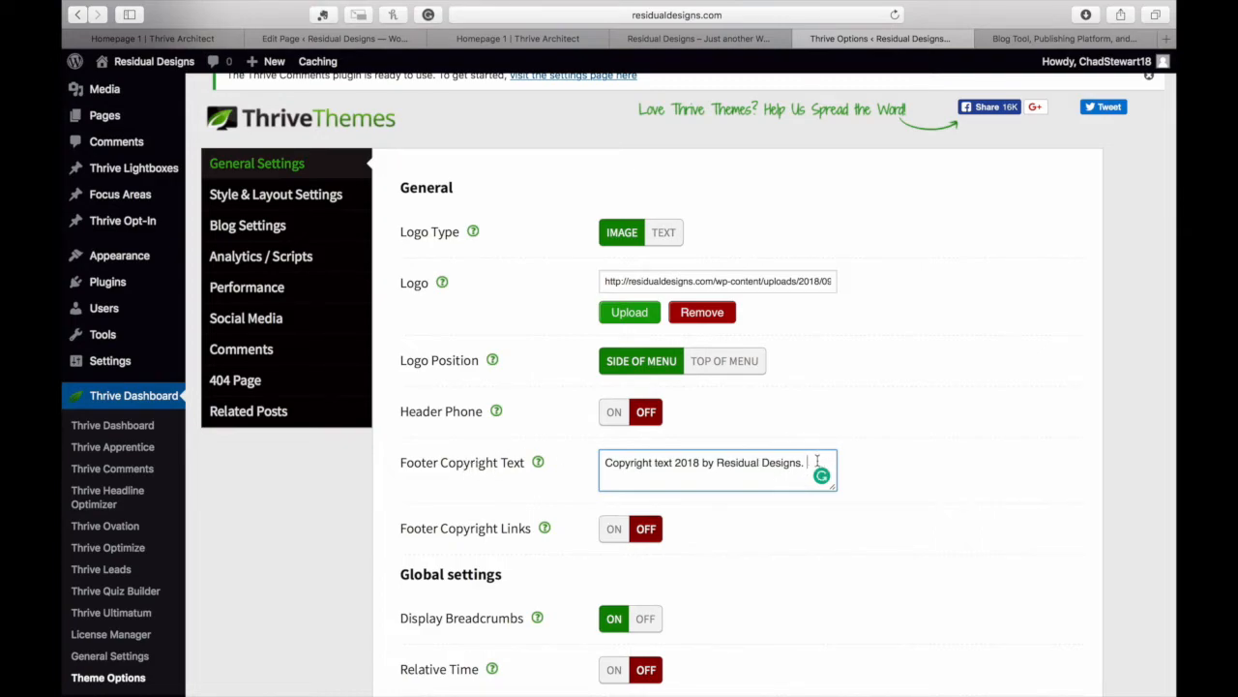
key(super+v)
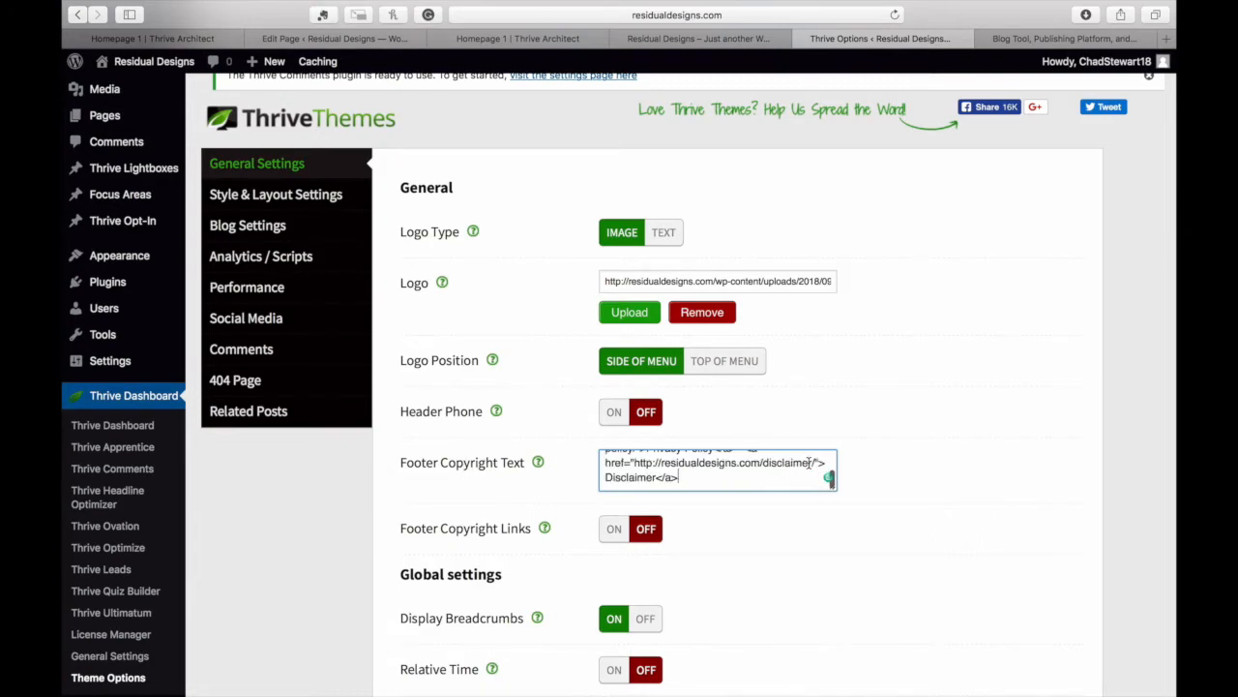
scroll(757, 471, up, 3)
scroll(757, 471, down, 1)
scroll(757, 471, up, 1)
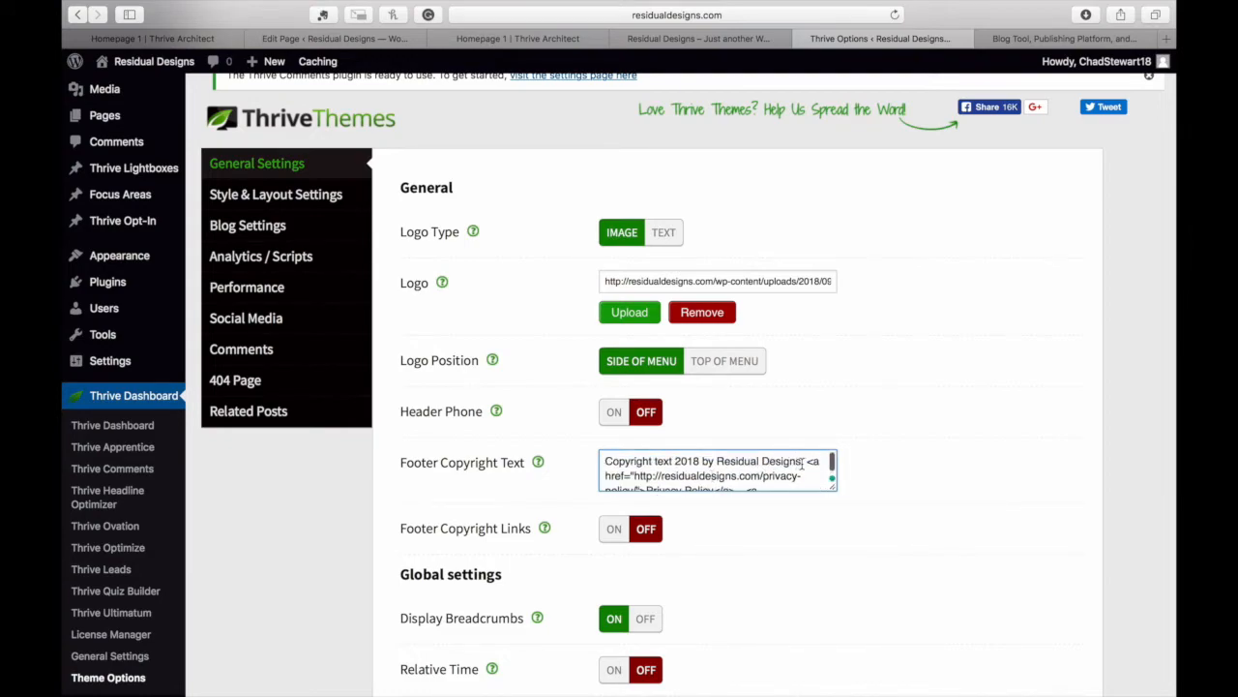
text(-)
scroll(803, 472, down, 1)
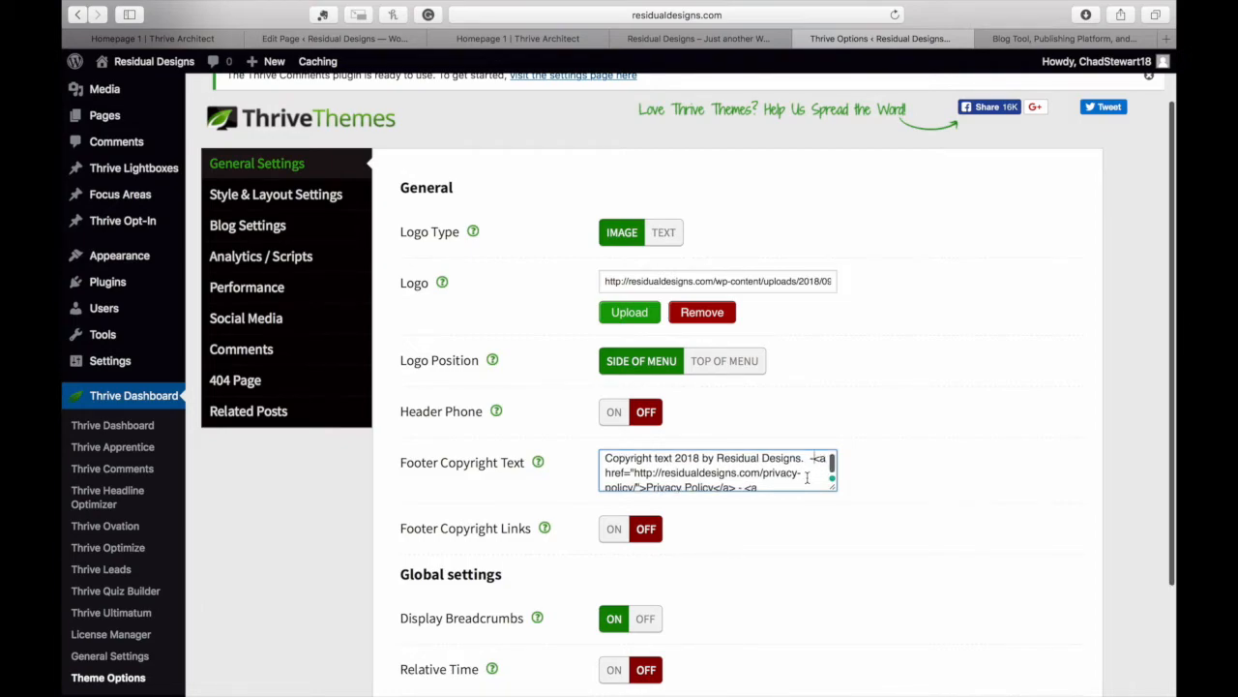
scroll(807, 477, down, 5)
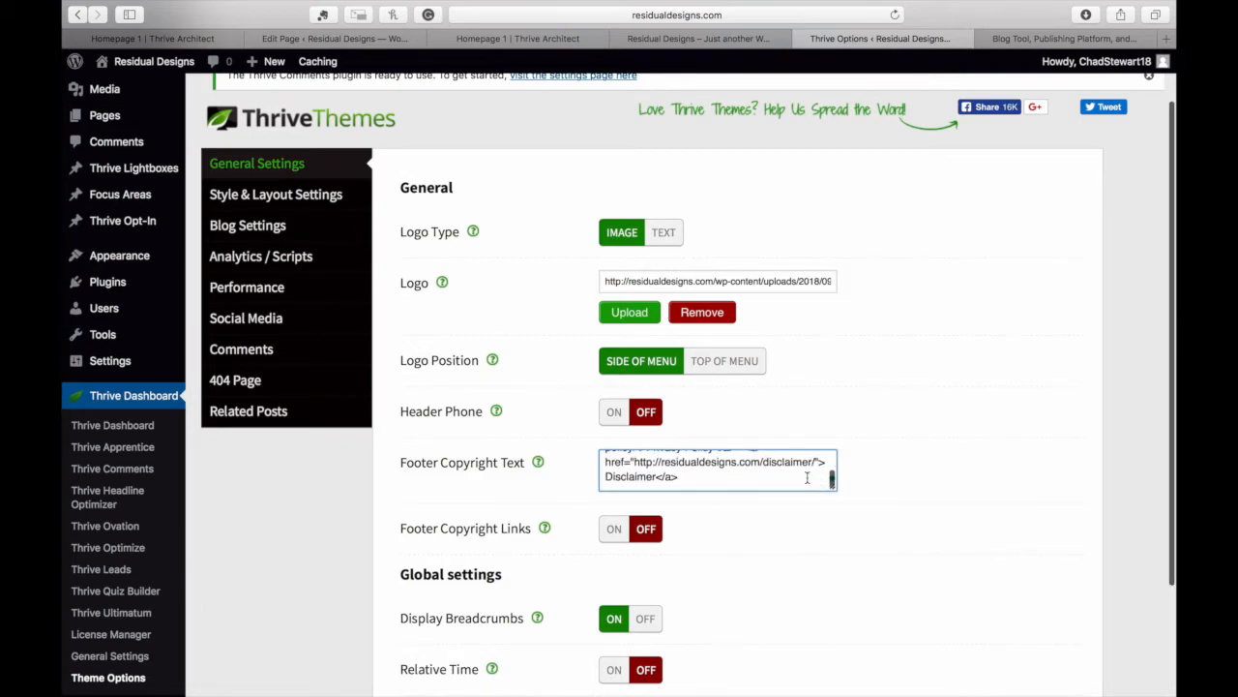
click(470, 624)
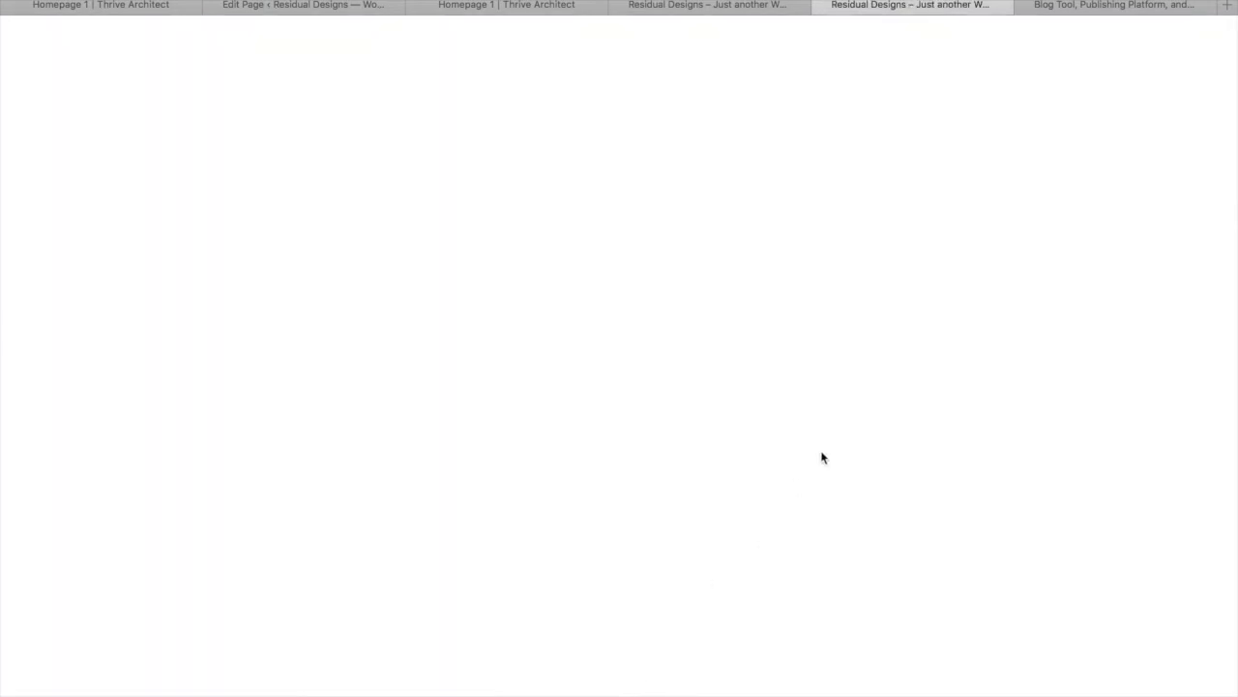
Scroll the live home page down to the navy CTA banner above the footer
scroll(932, 474, down, 15)
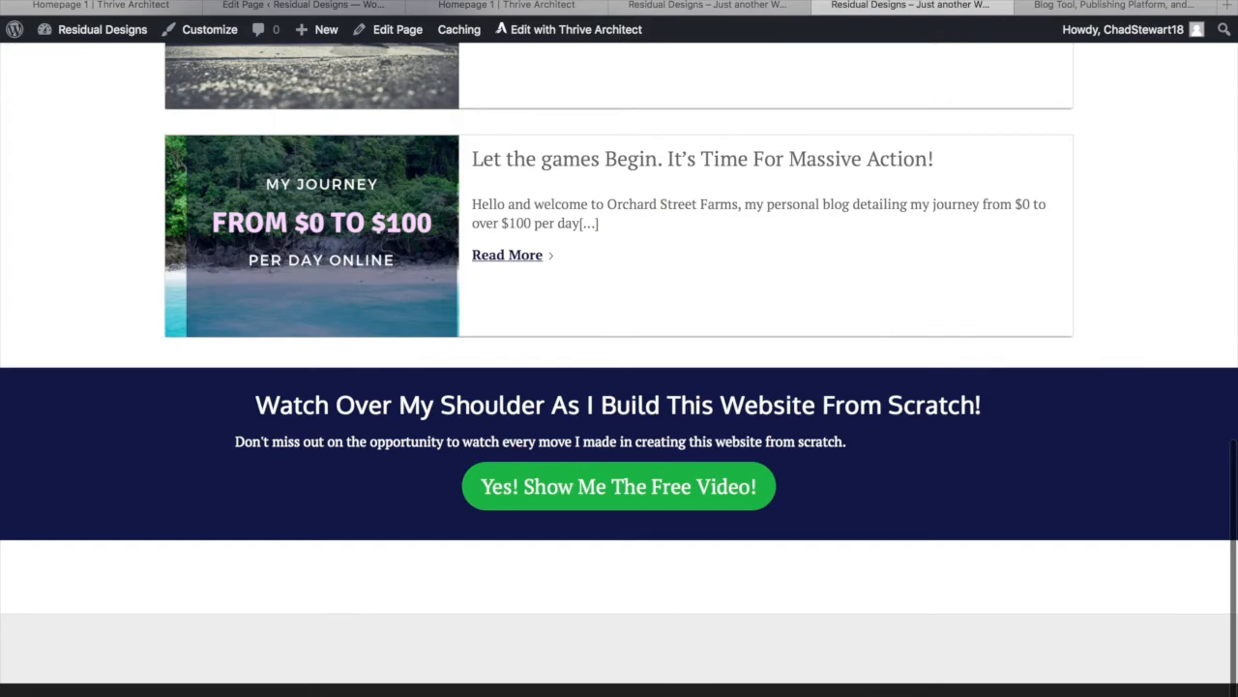
Check where the free-video call-to-action button on the live home page leads
click(746, 507)
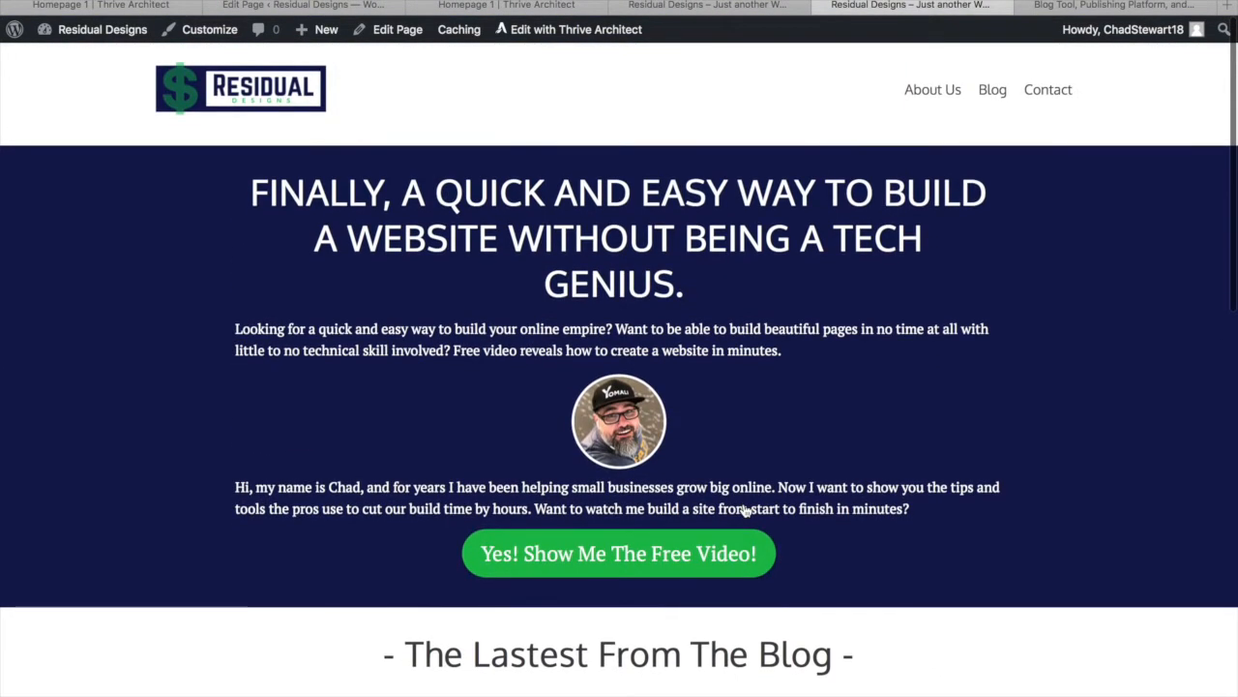
scroll(746, 511, down, 1)
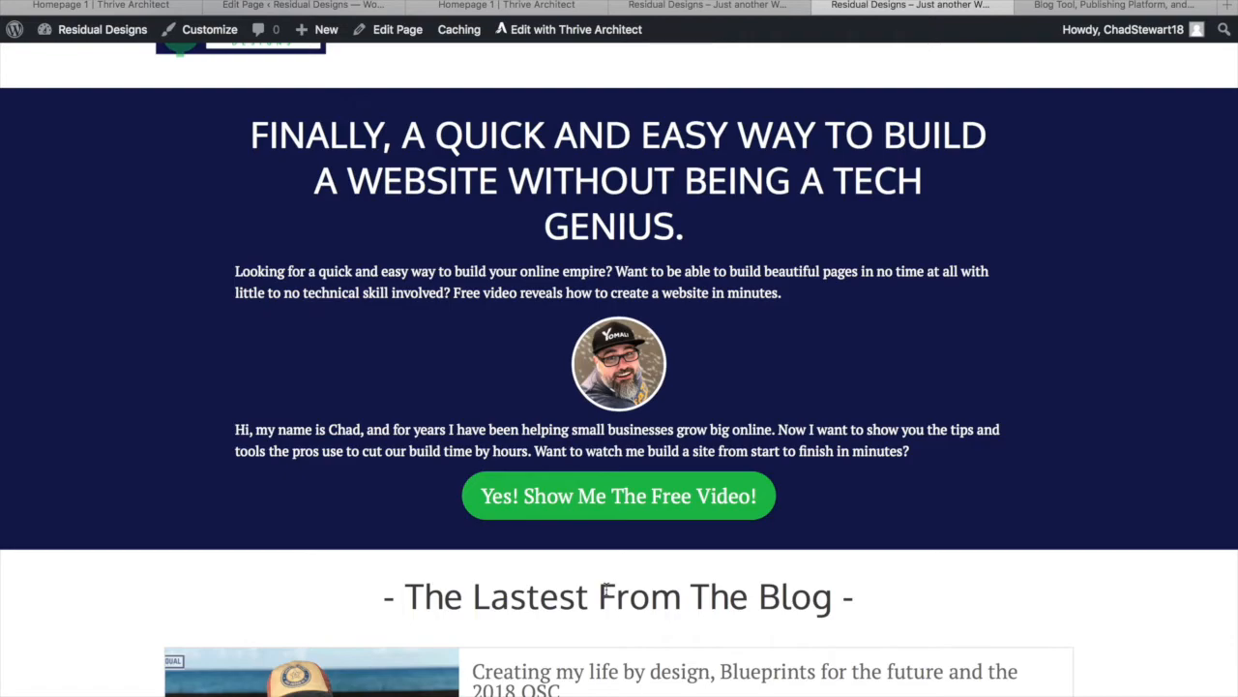
scroll(698, 533, up, 2)
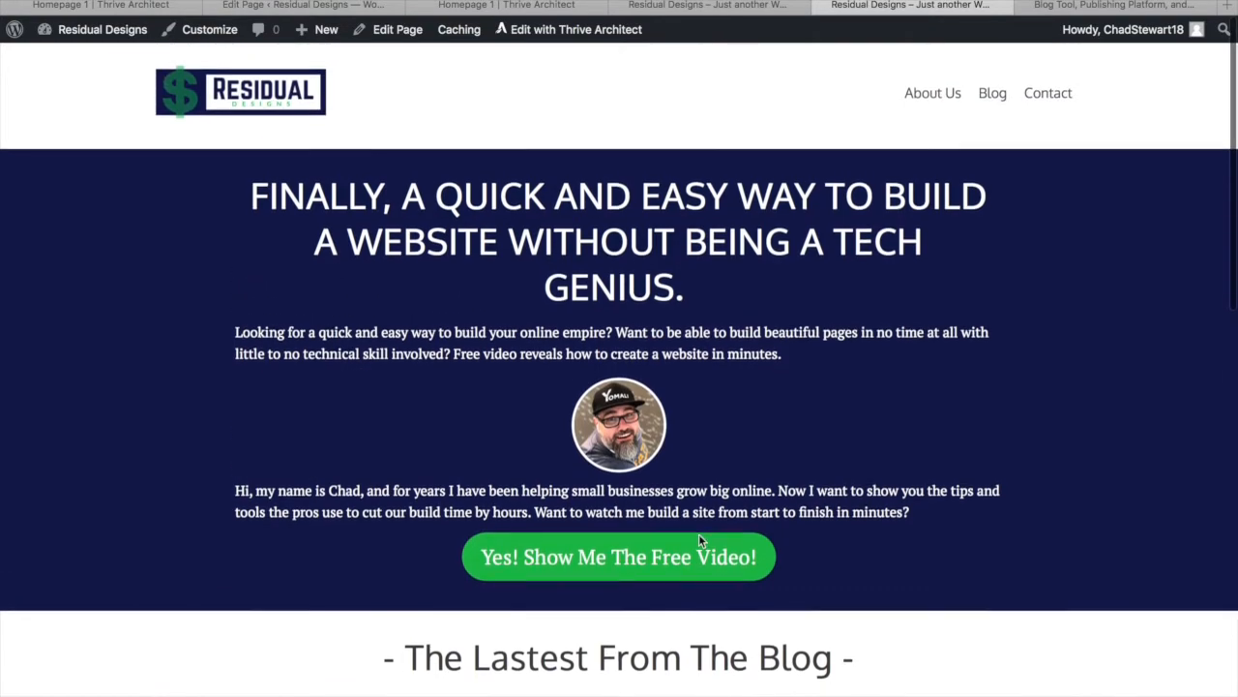
Open the Thrive Leads dashboard from the Thrive Dashboard menu and scroll down to the empty ThriveBoxes section
mouse_move(107, 29)
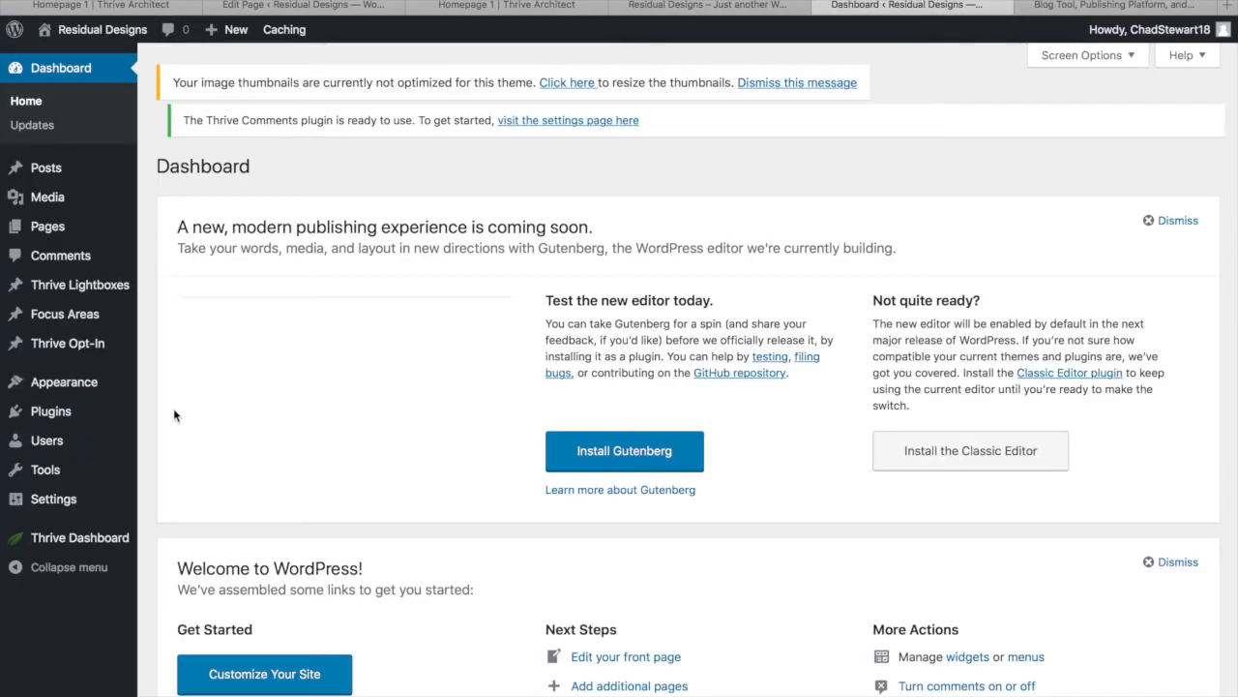
mouse_move(101, 544)
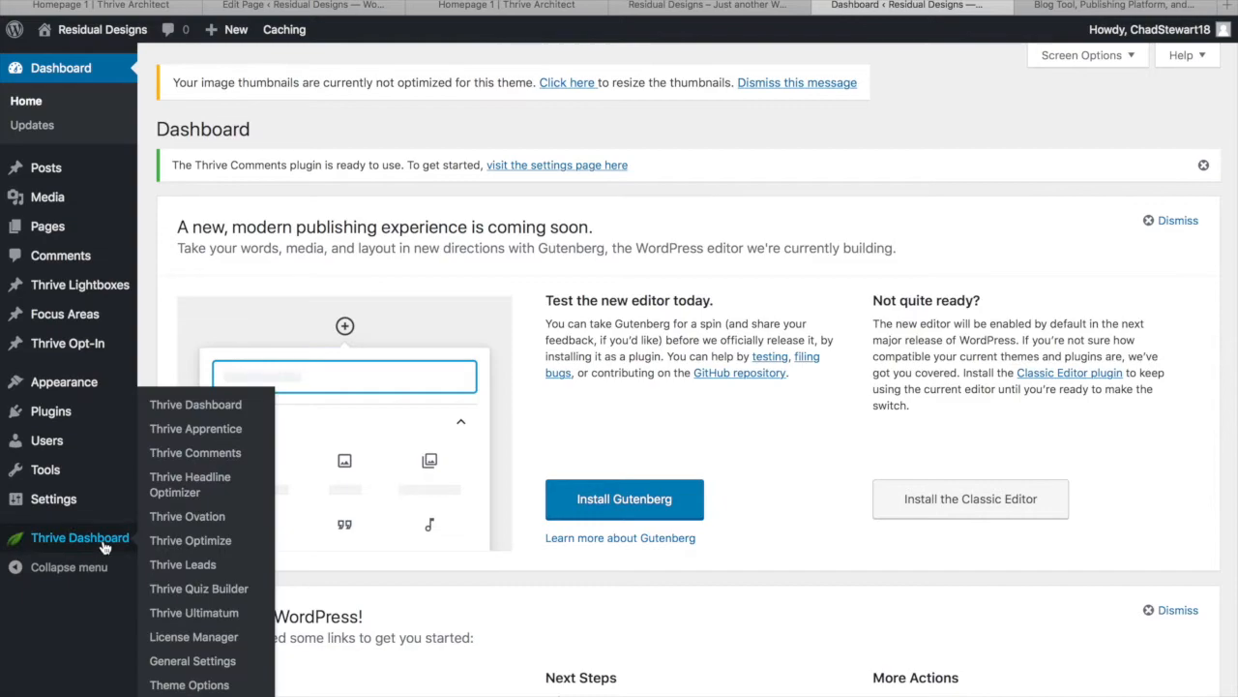
click(193, 565)
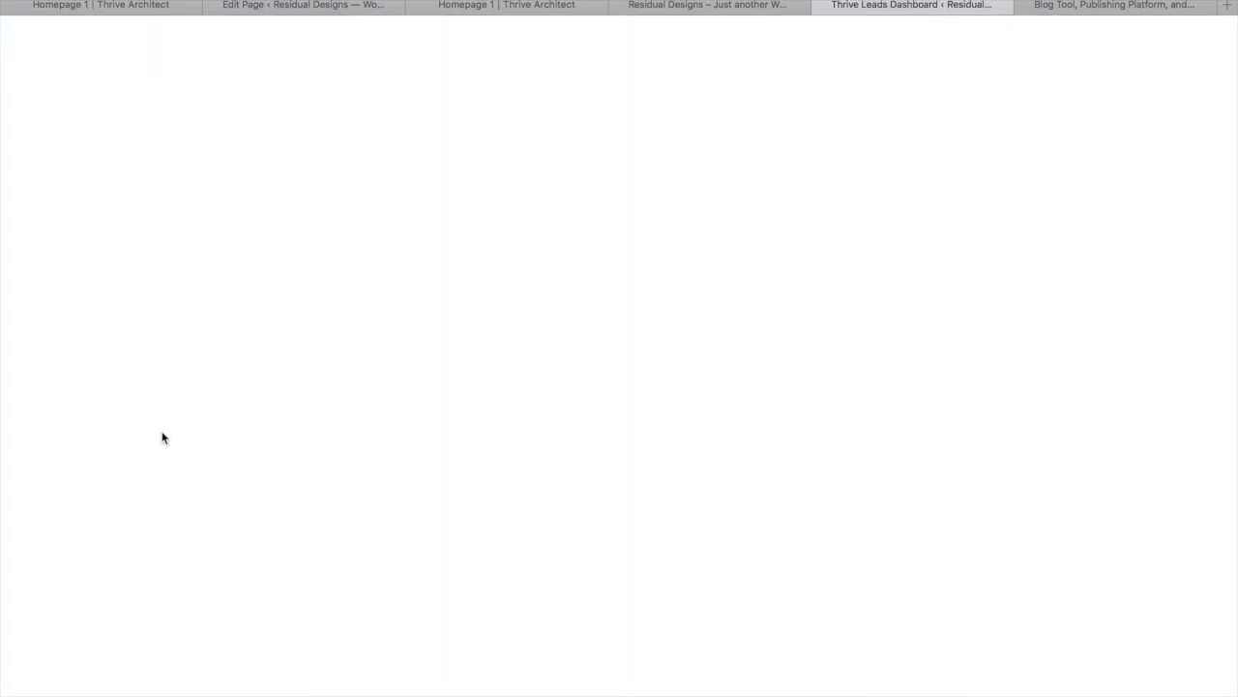
scroll(661, 584, down, 10)
scroll(662, 585, up, 7)
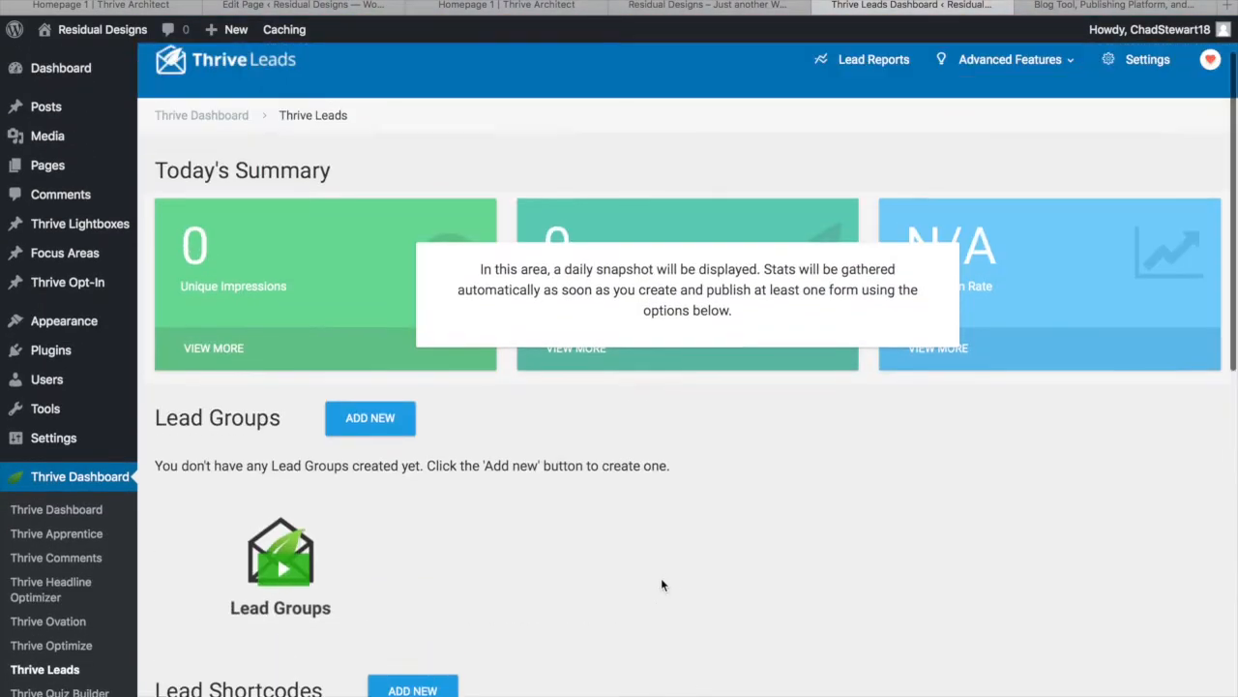
scroll(661, 584, down, 8)
scroll(781, 315, down, 1)
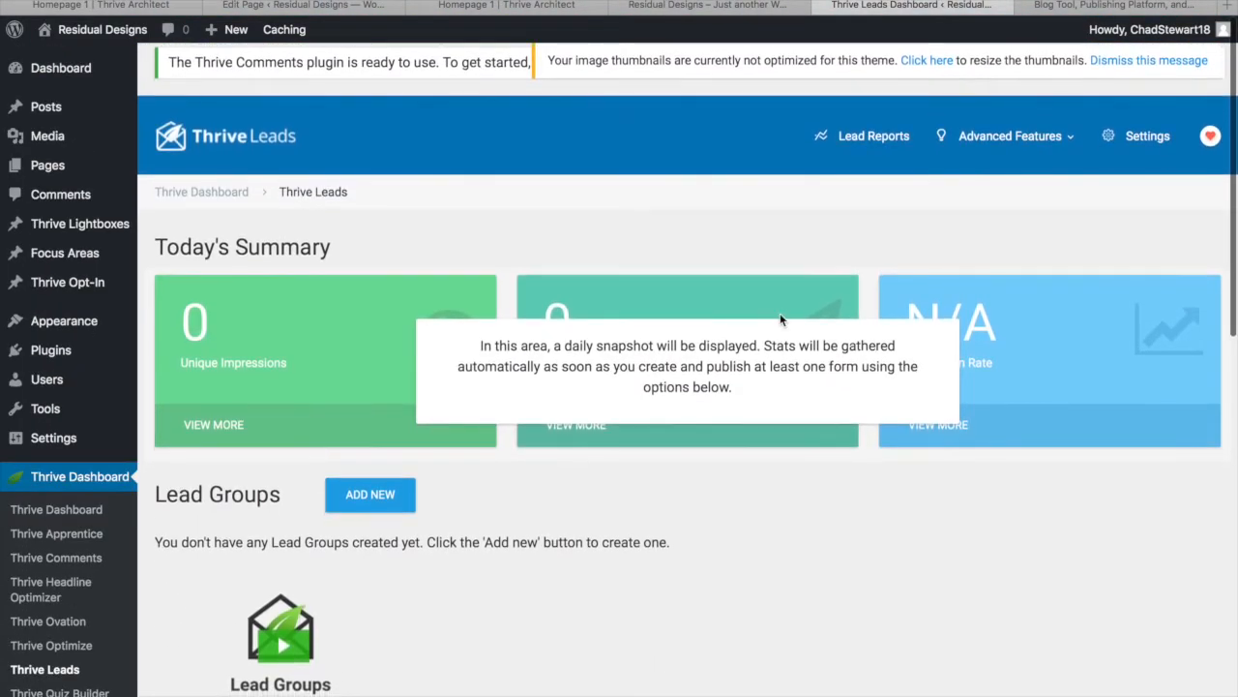
scroll(753, 542, down, 5)
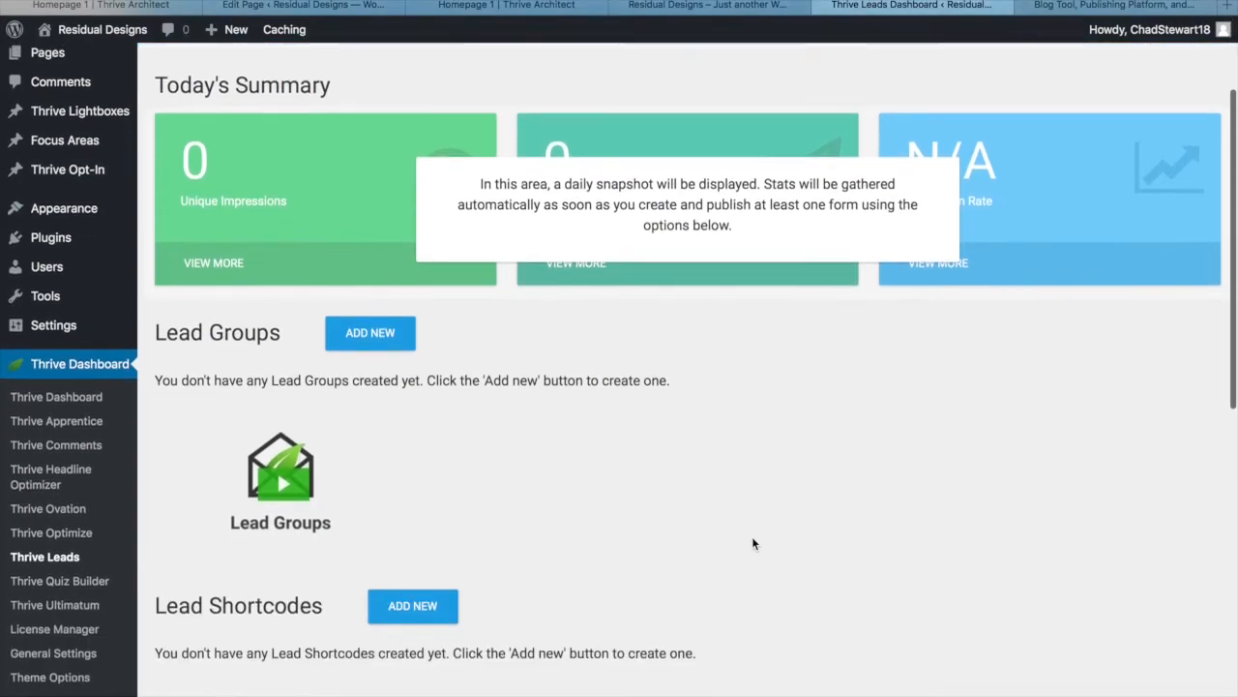
scroll(752, 544, down, 2)
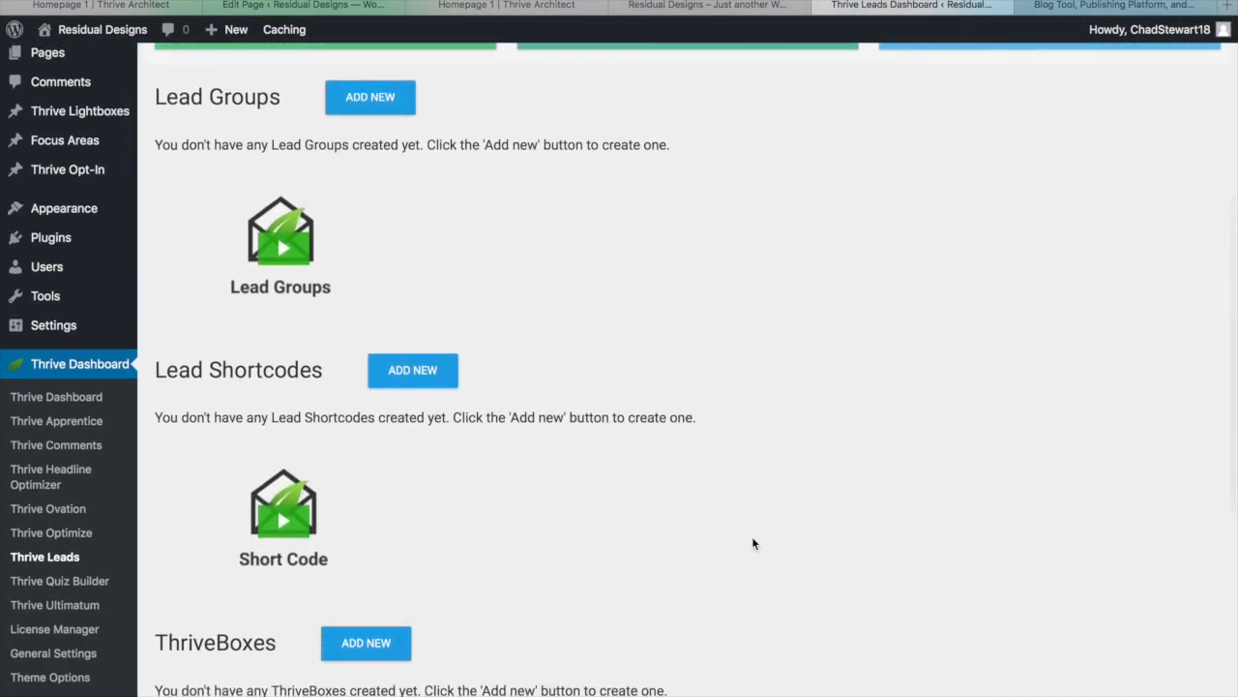
scroll(752, 543, down, 3)
scroll(753, 544, up, 6)
scroll(753, 543, down, 1)
scroll(753, 542, down, 5)
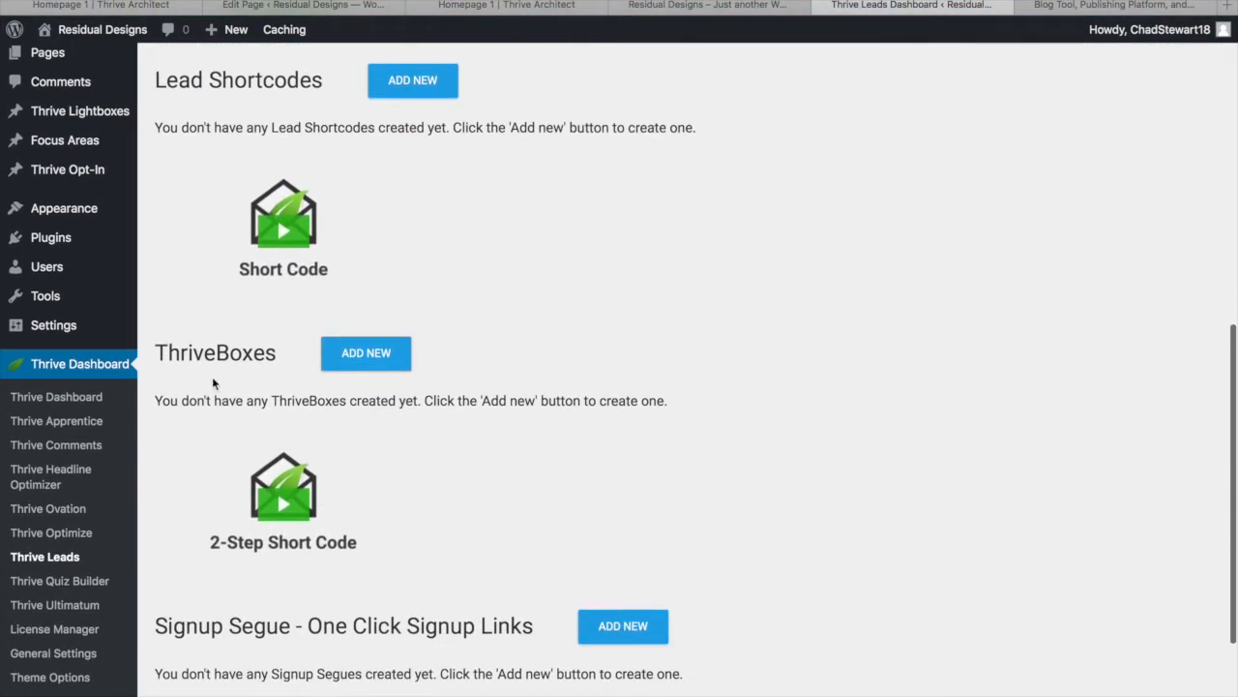
Create a new ThriveBox named 'Homepage'
click(386, 354)
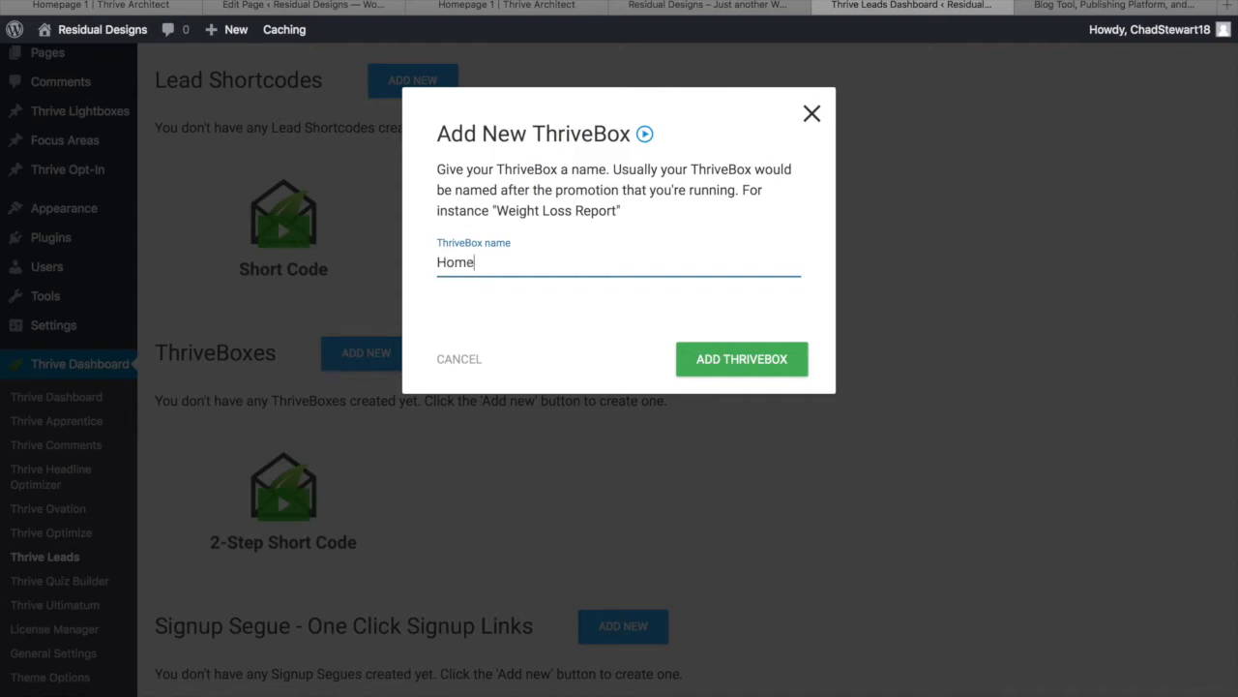
text(Homepage)
click(732, 366)
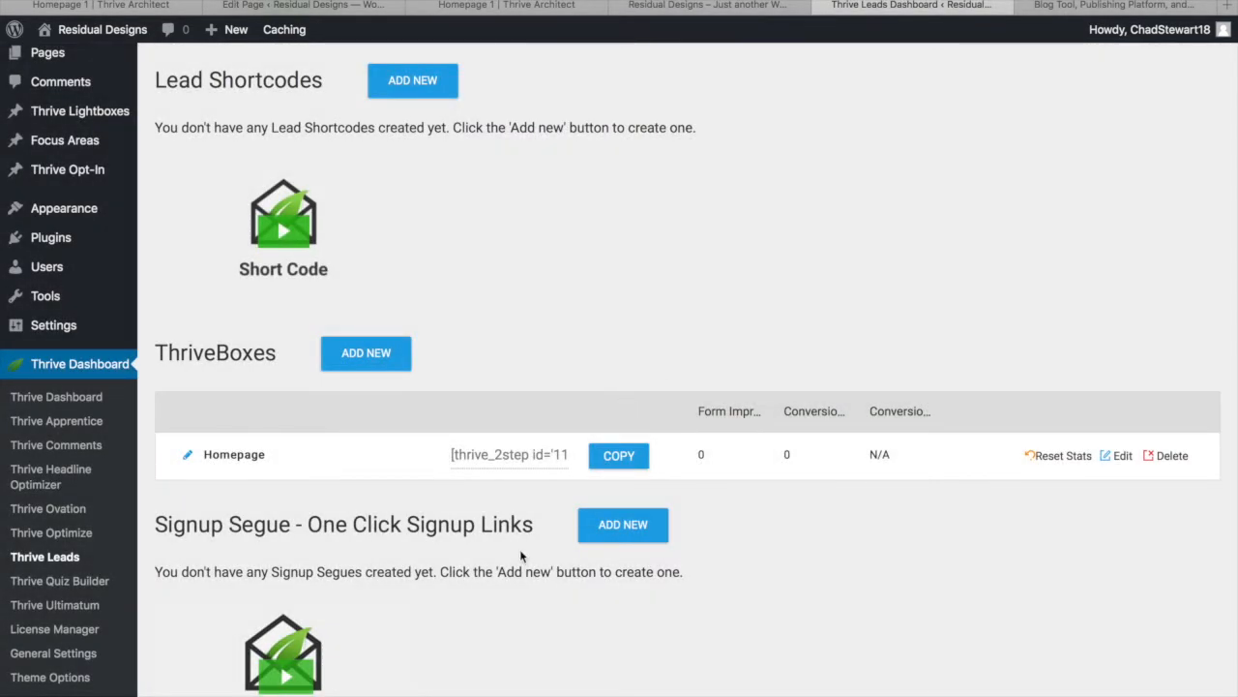
Add a form named 'MainOptin' to the Homepage ThriveBox and open its design editor
click(1113, 462)
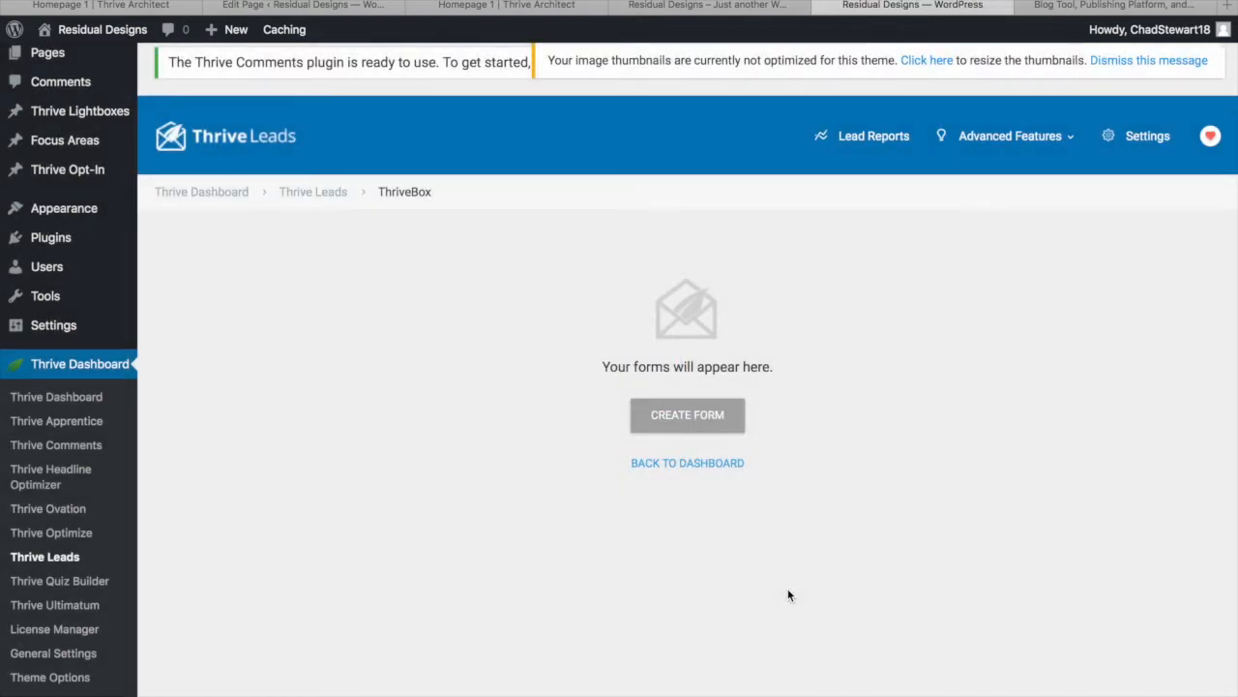
click(688, 418)
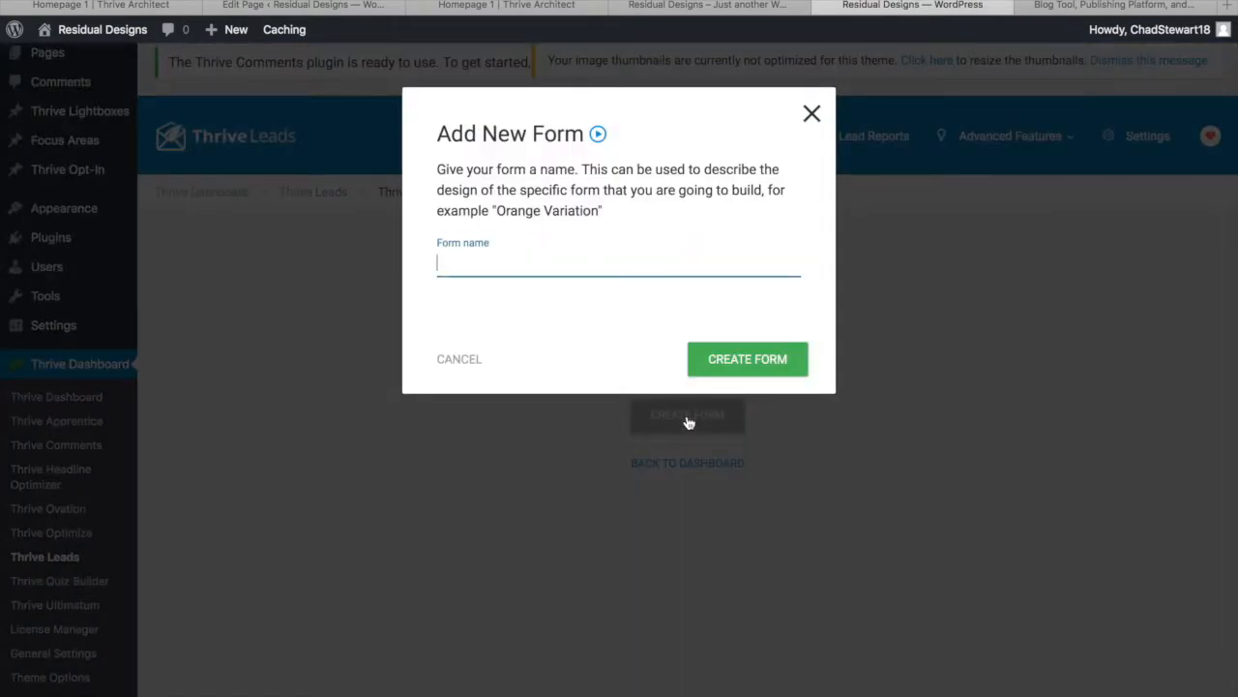
text(MainOptin)
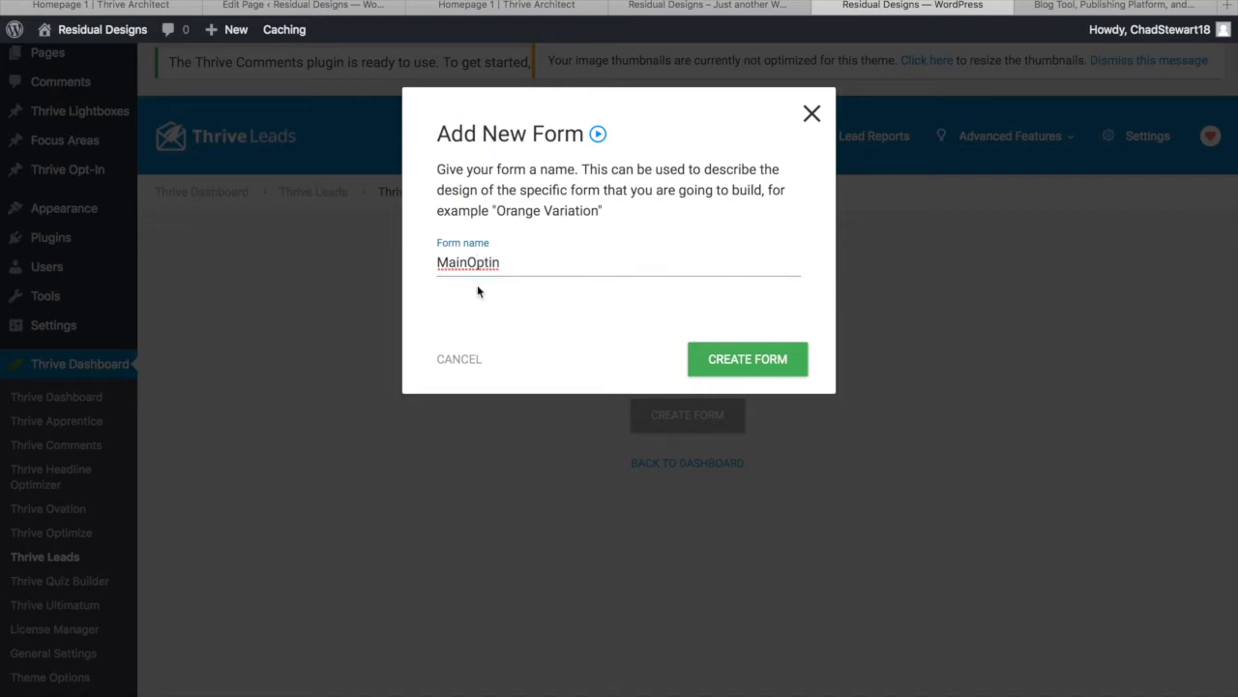
click(737, 356)
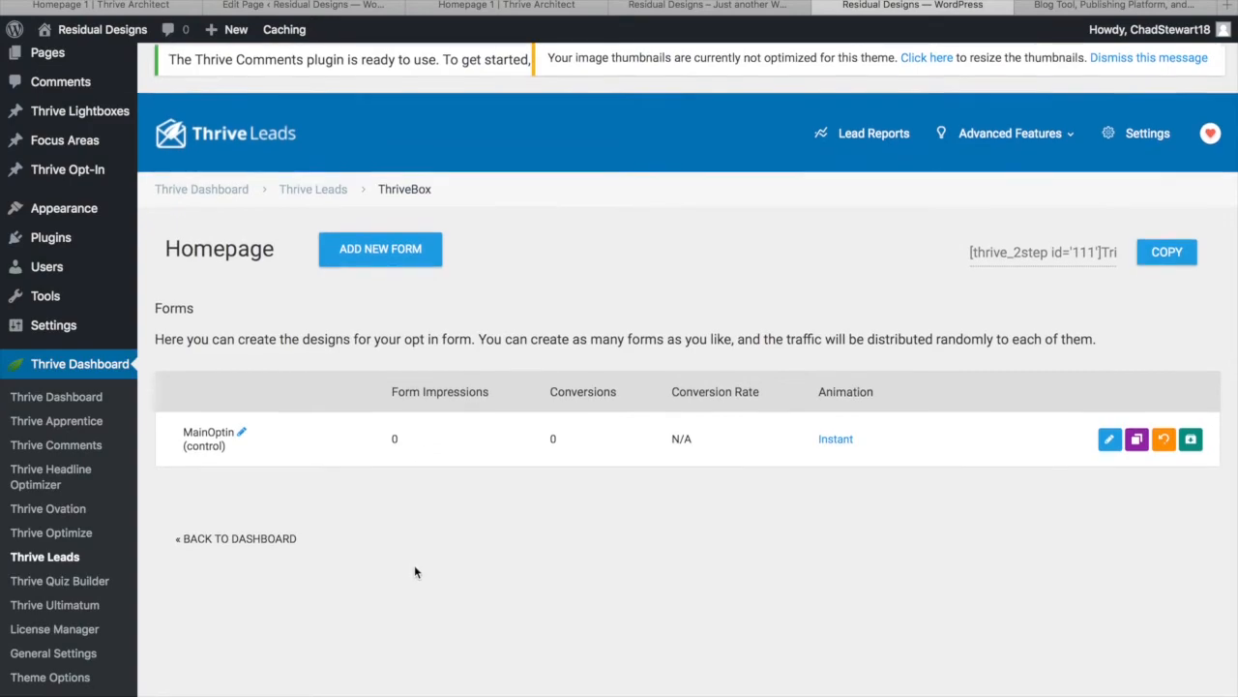
click(1111, 445)
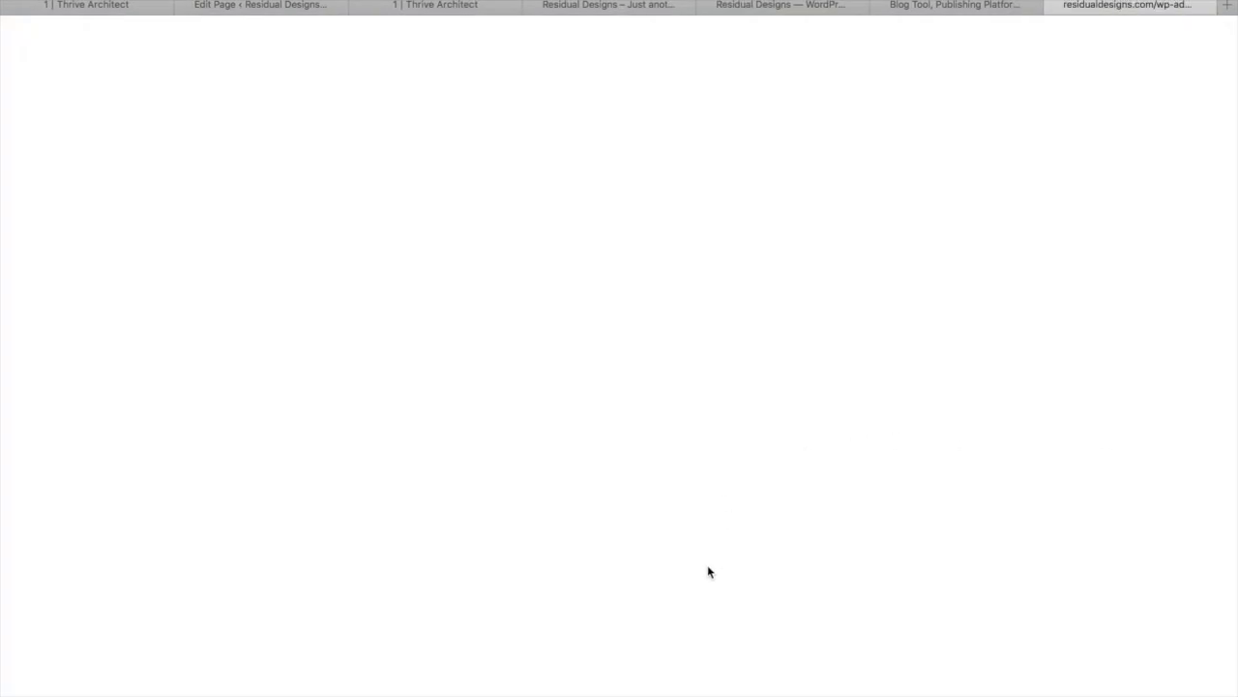
Browse the template gallery and apply the Personal Brand V1 1-step Screen Filler template
scroll(592, 466, down, 5)
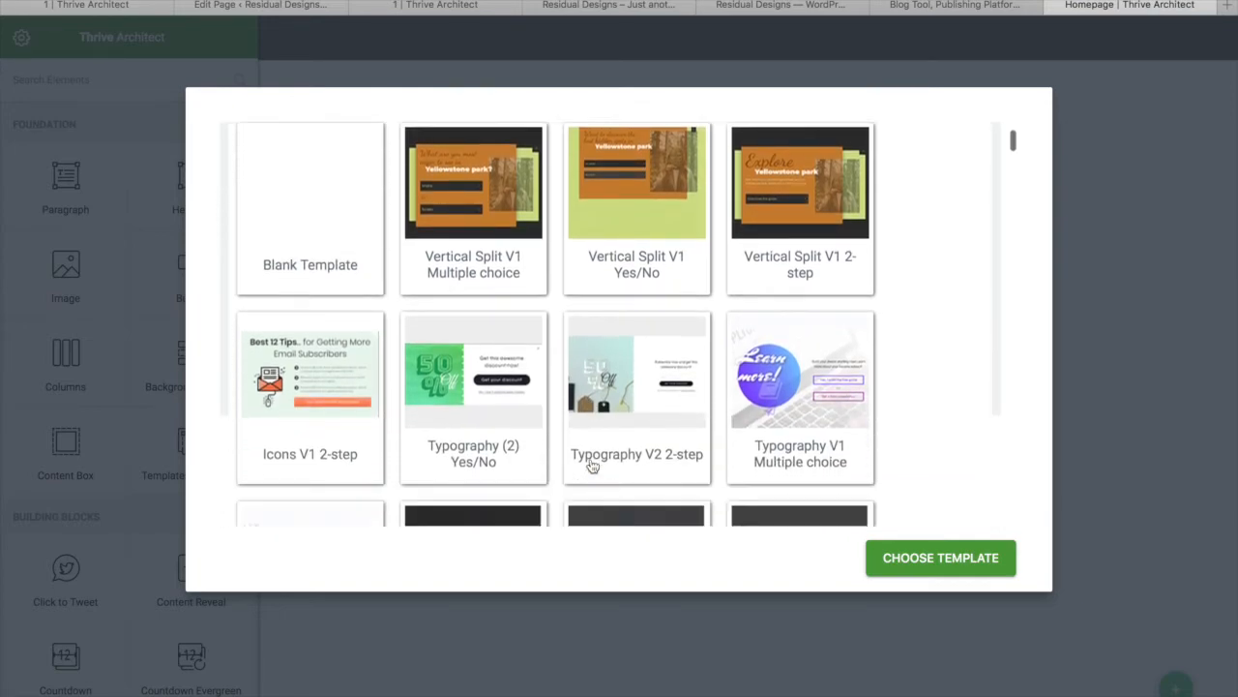
scroll(592, 466, down, 4)
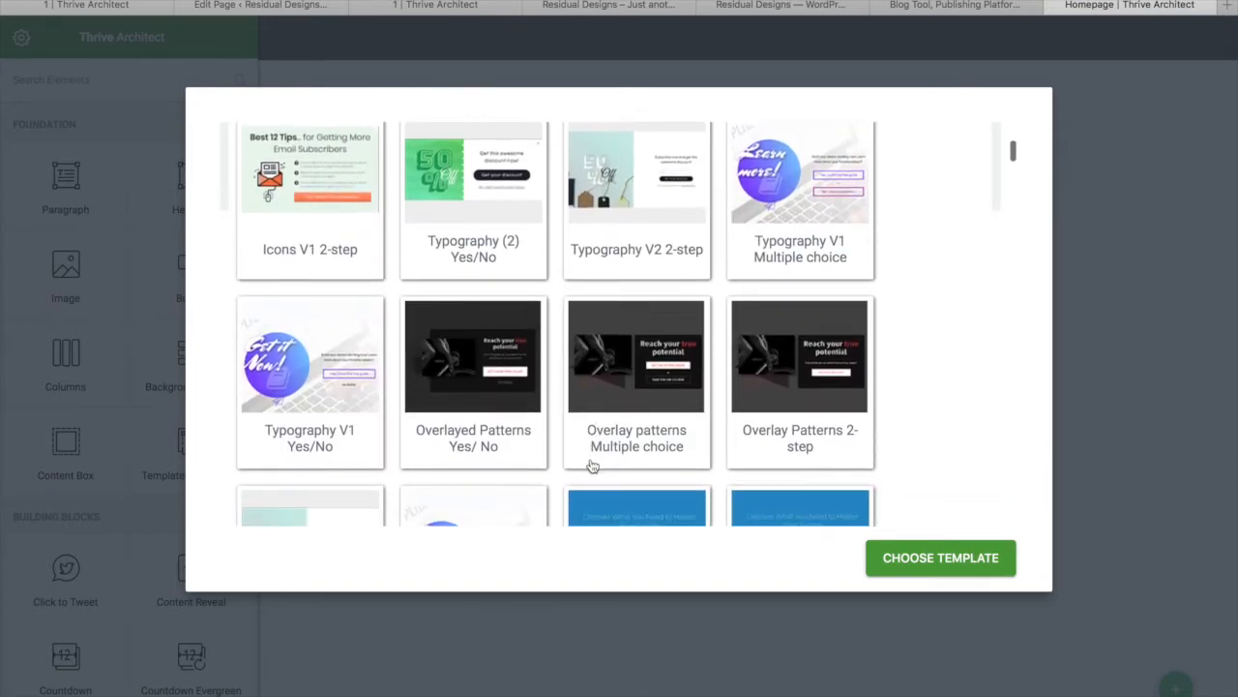
scroll(592, 466, down, 5)
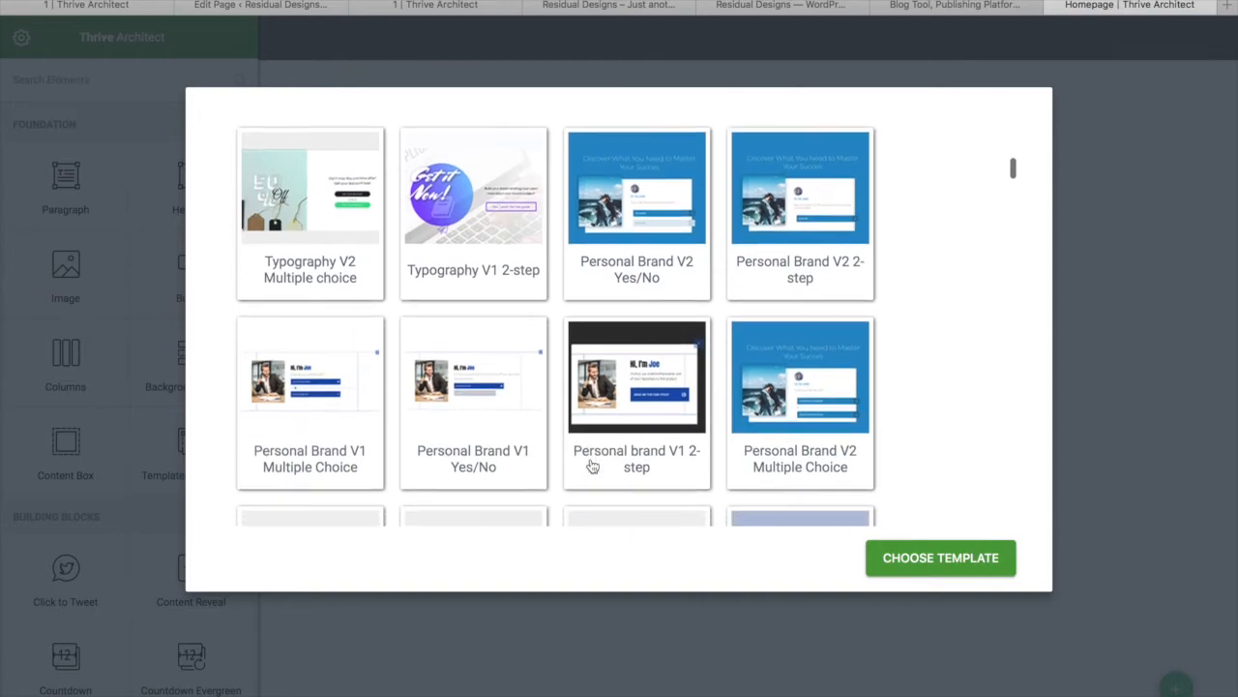
scroll(593, 466, down, 1)
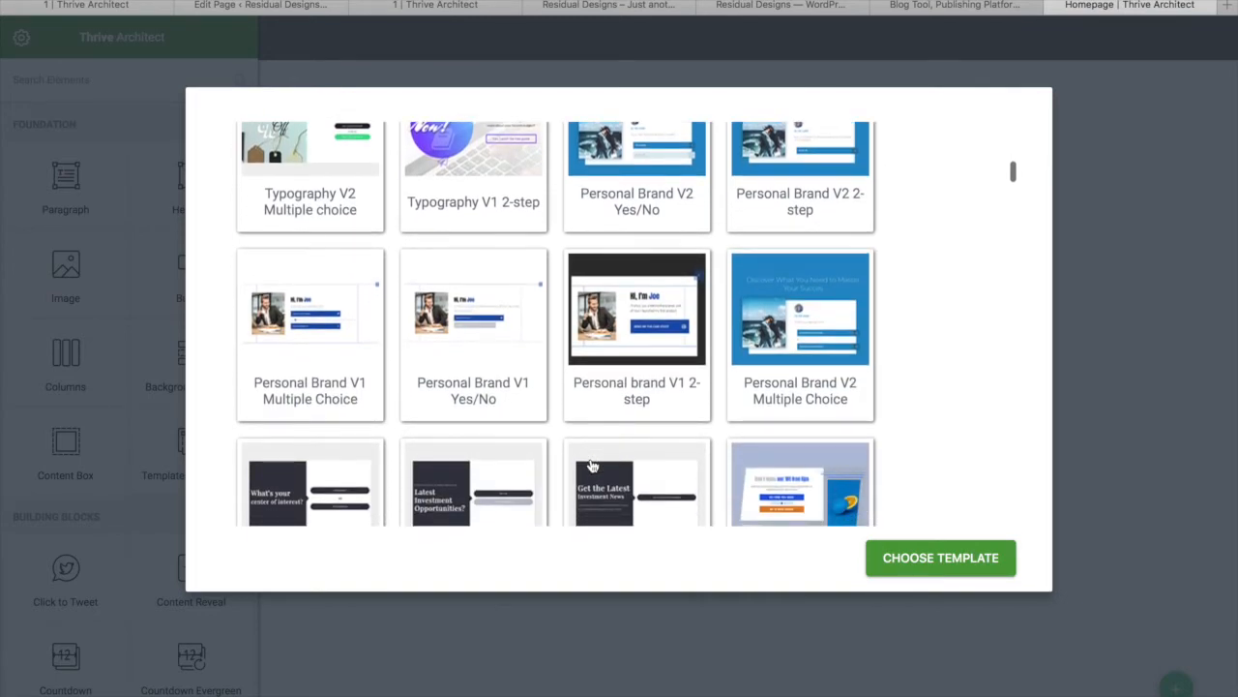
scroll(592, 467, down, 6)
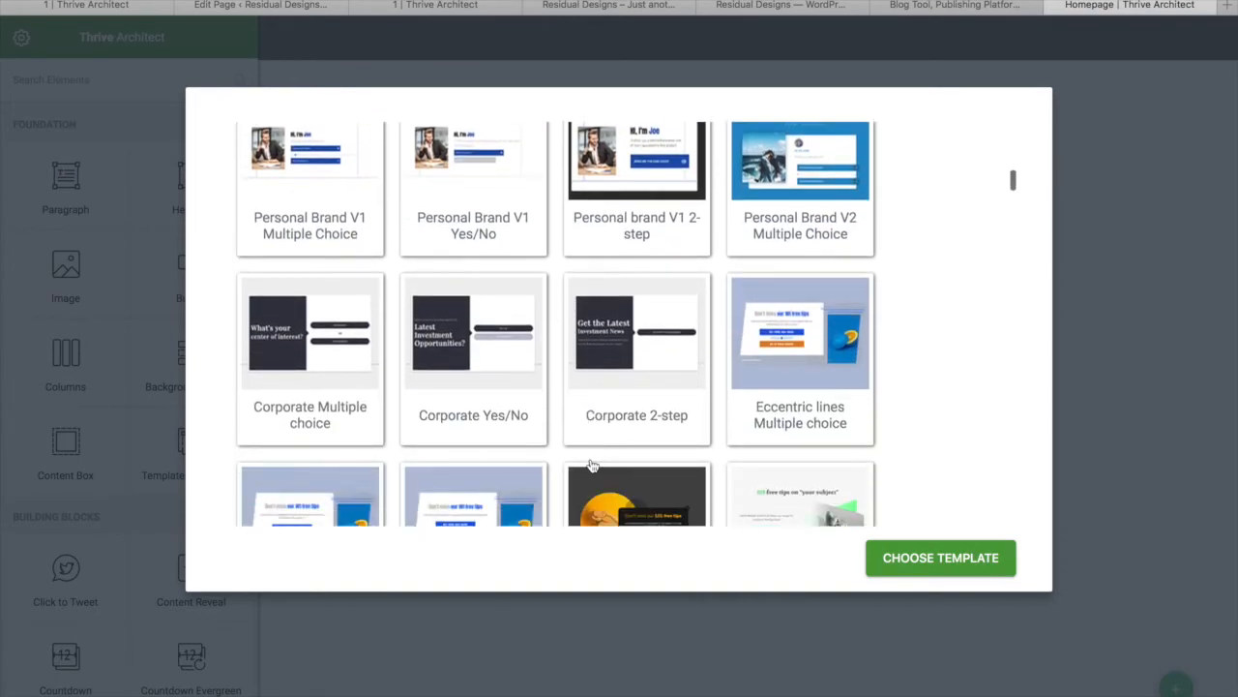
scroll(592, 467, down, 2)
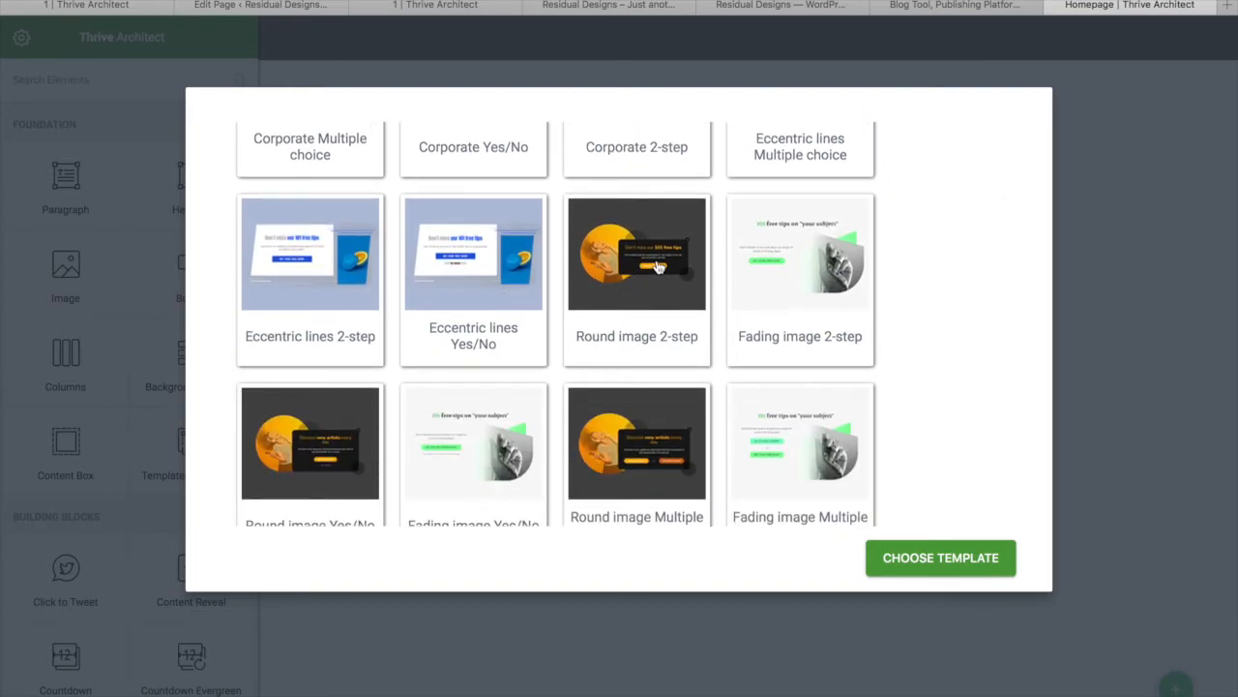
scroll(610, 334, down, 15)
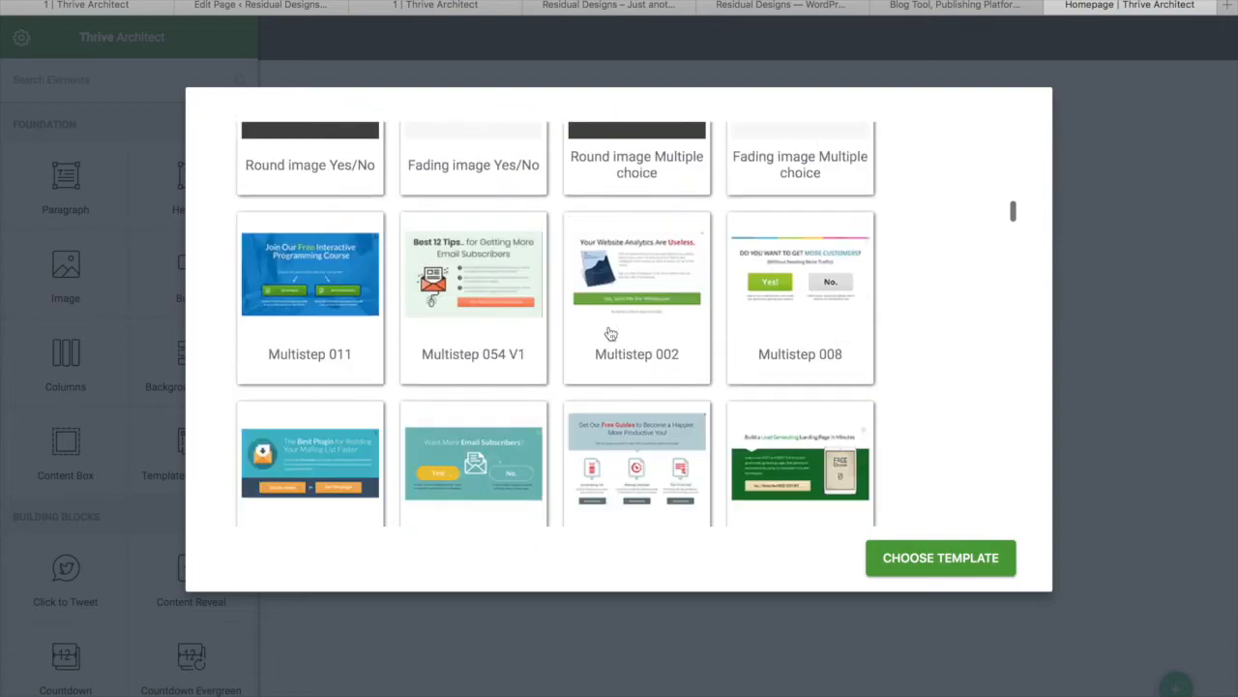
scroll(611, 334, down, 10)
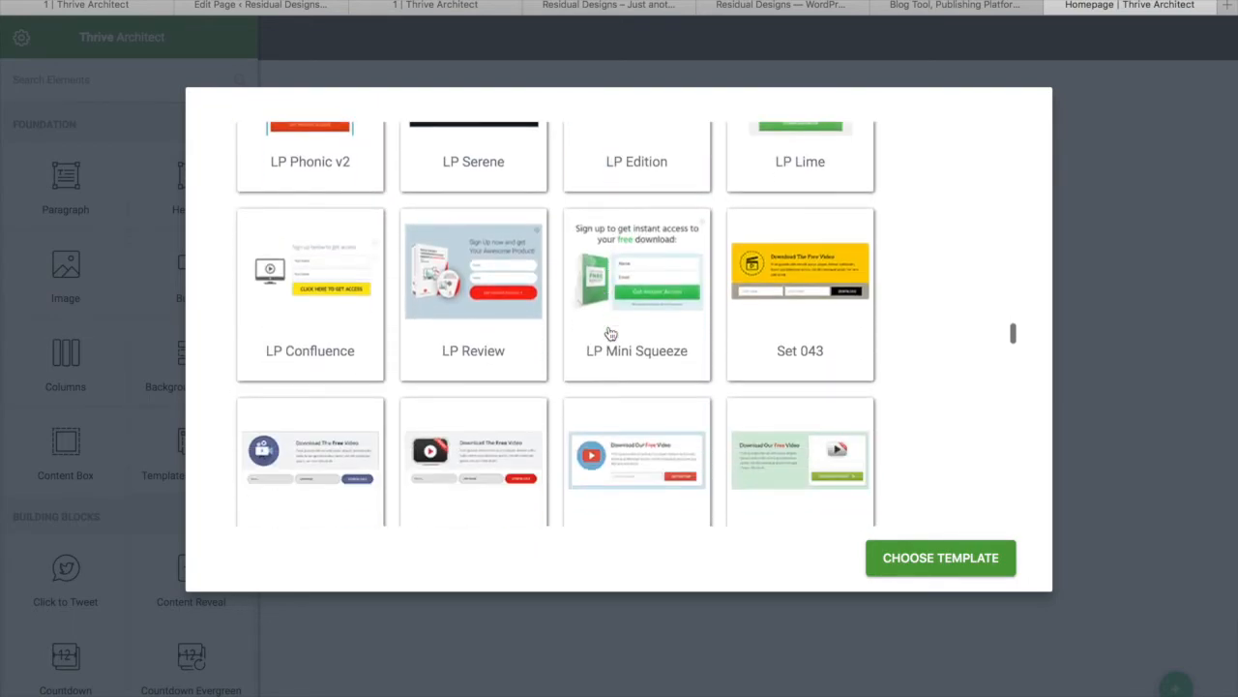
scroll(610, 334, up, 1)
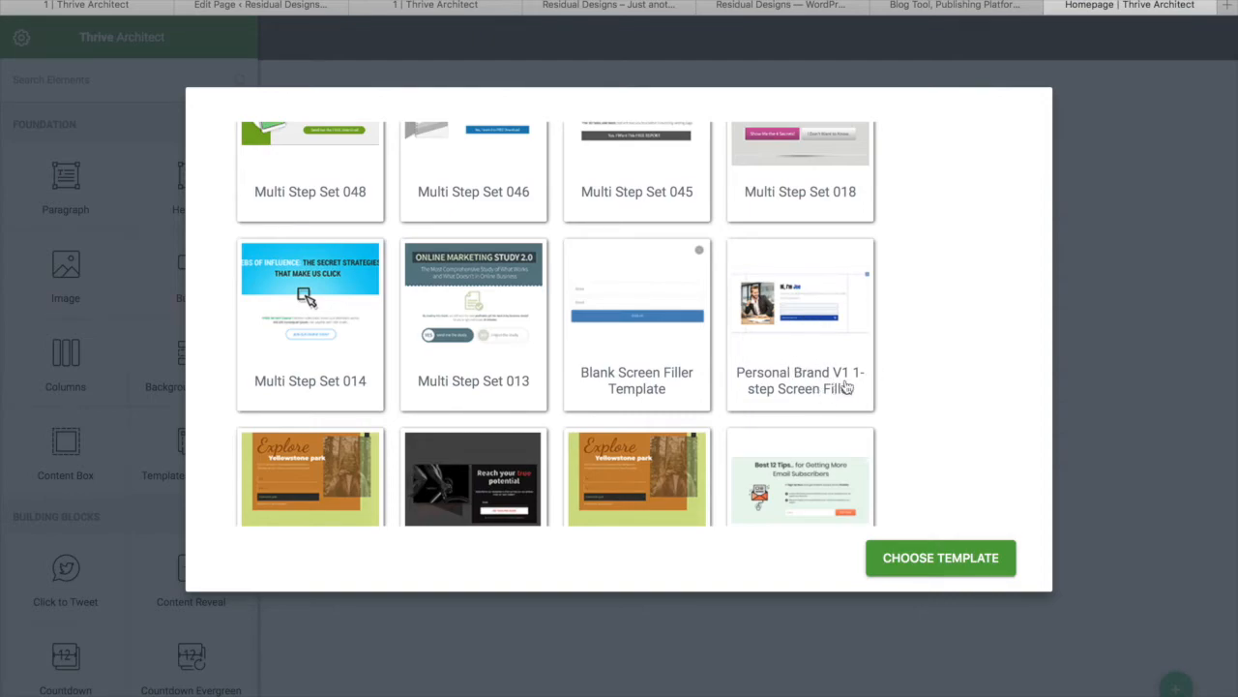
click(792, 308)
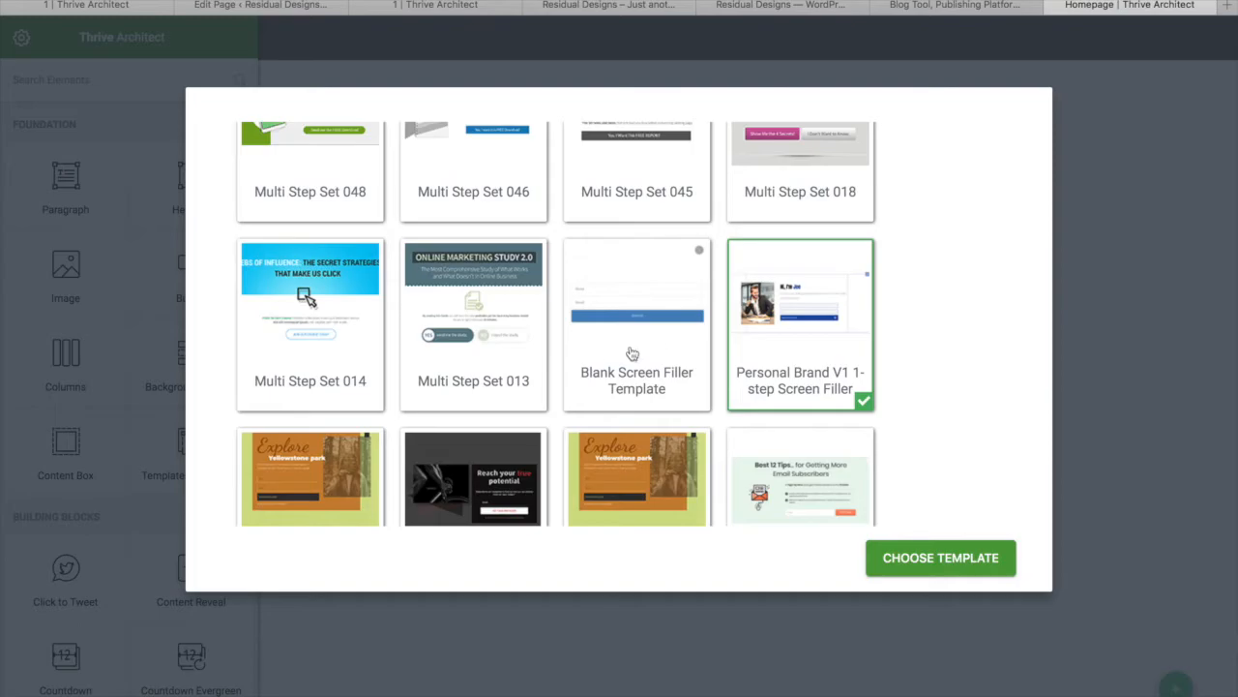
click(956, 566)
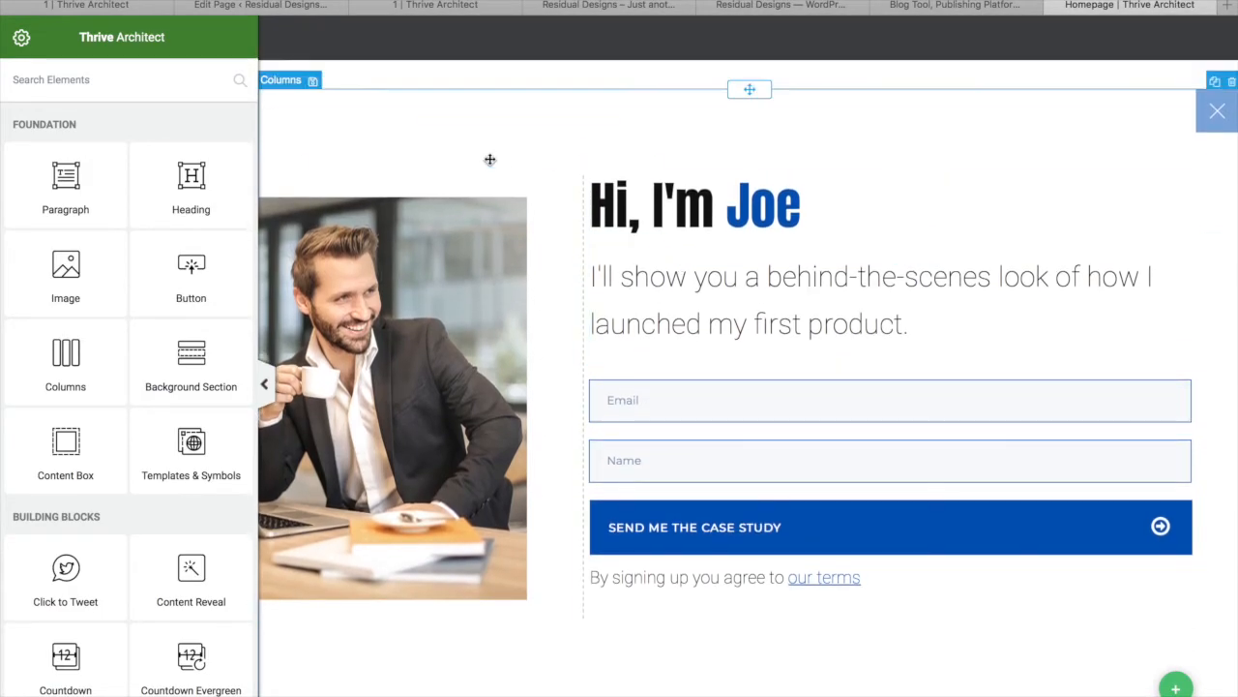
Set both the greeting heading and the intro paragraph to Inherit Theme Fonts
click(728, 224)
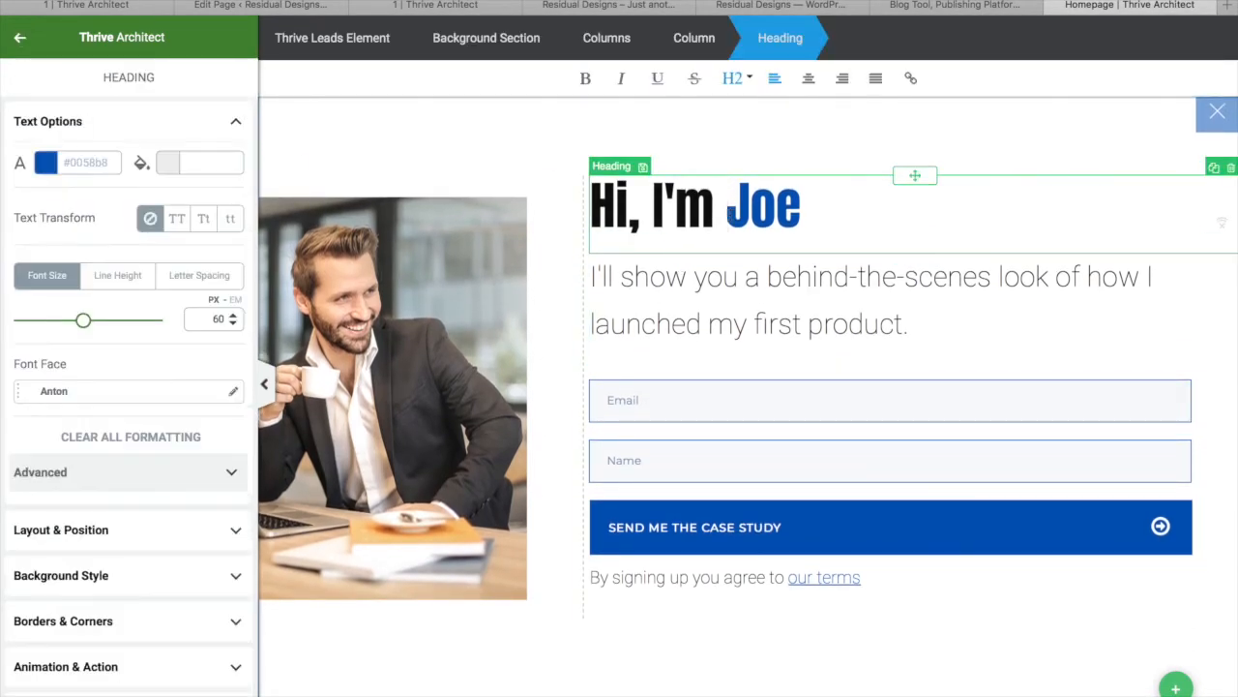
click(692, 220)
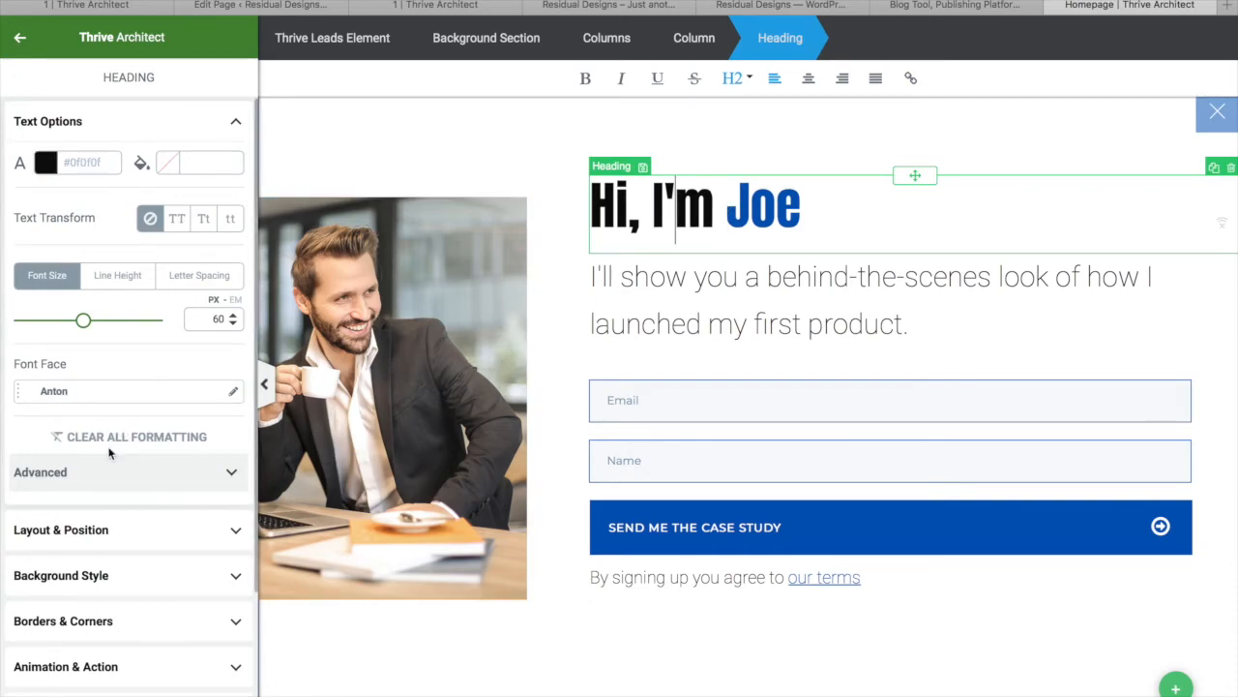
click(202, 396)
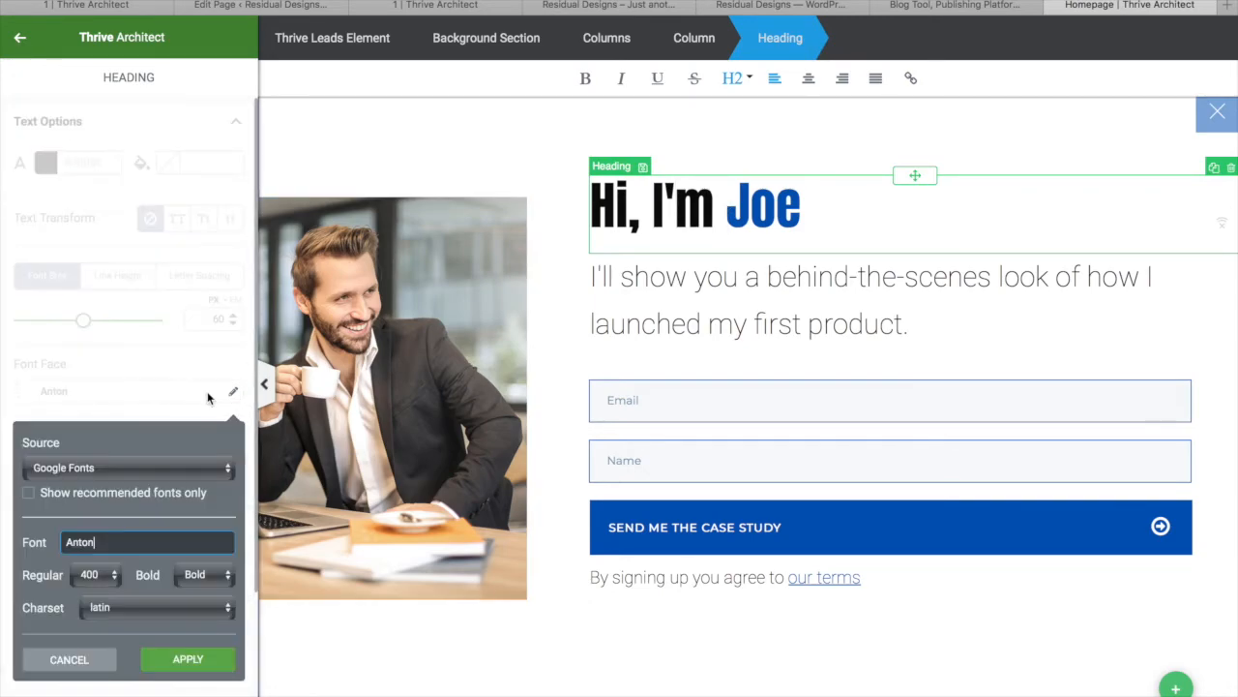
click(193, 472)
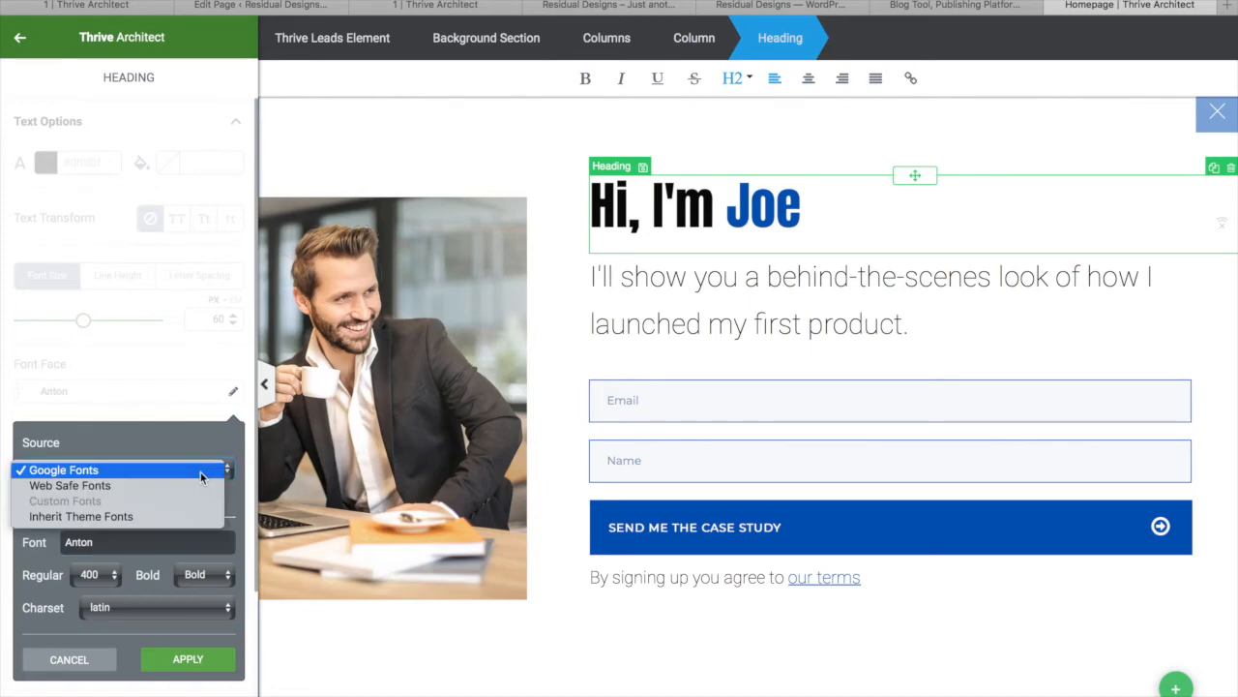
click(154, 518)
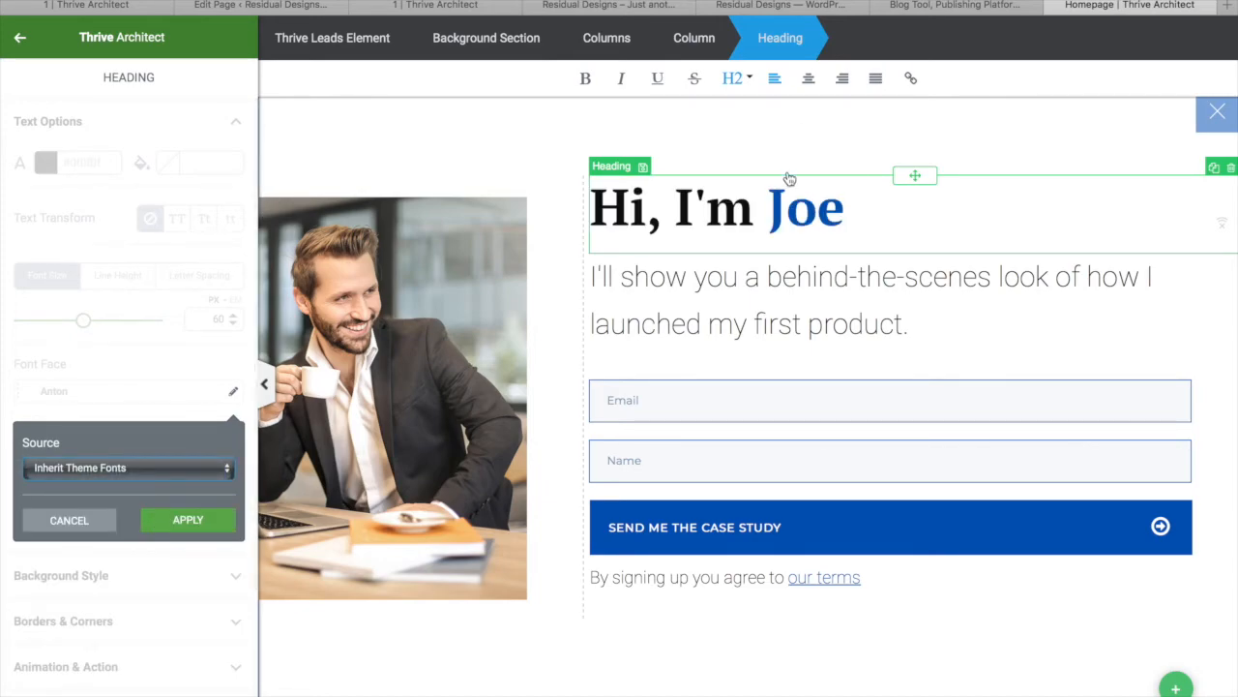
click(753, 286)
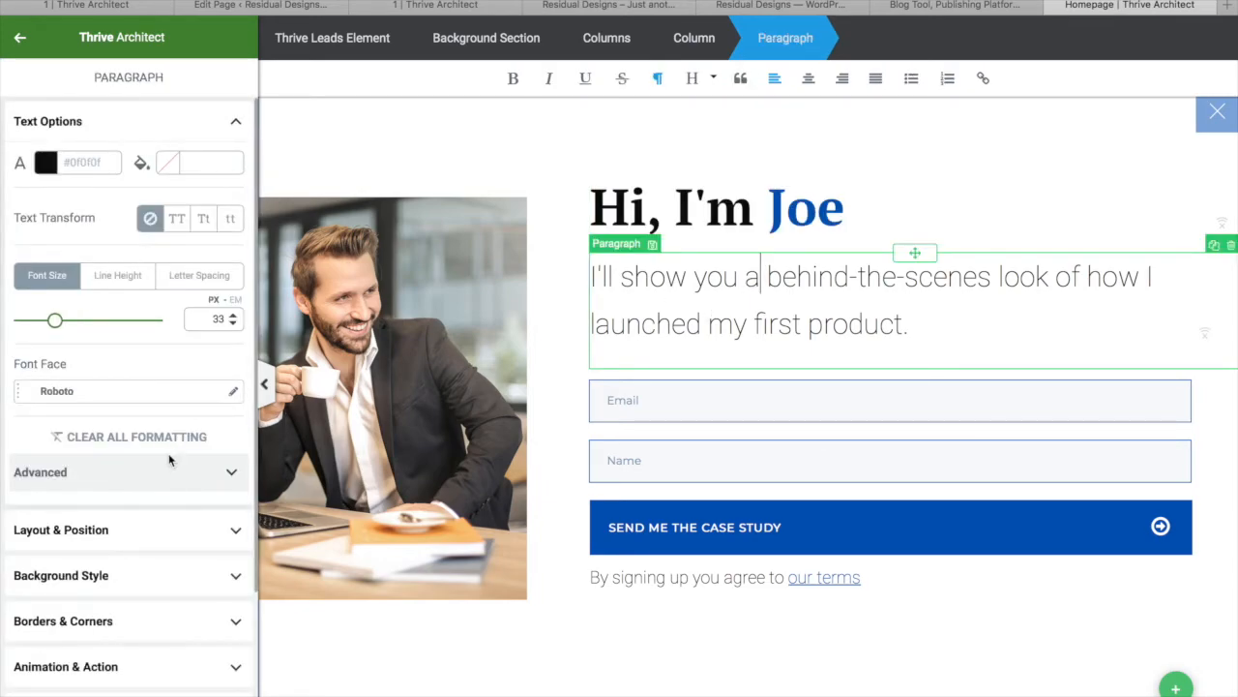
click(233, 394)
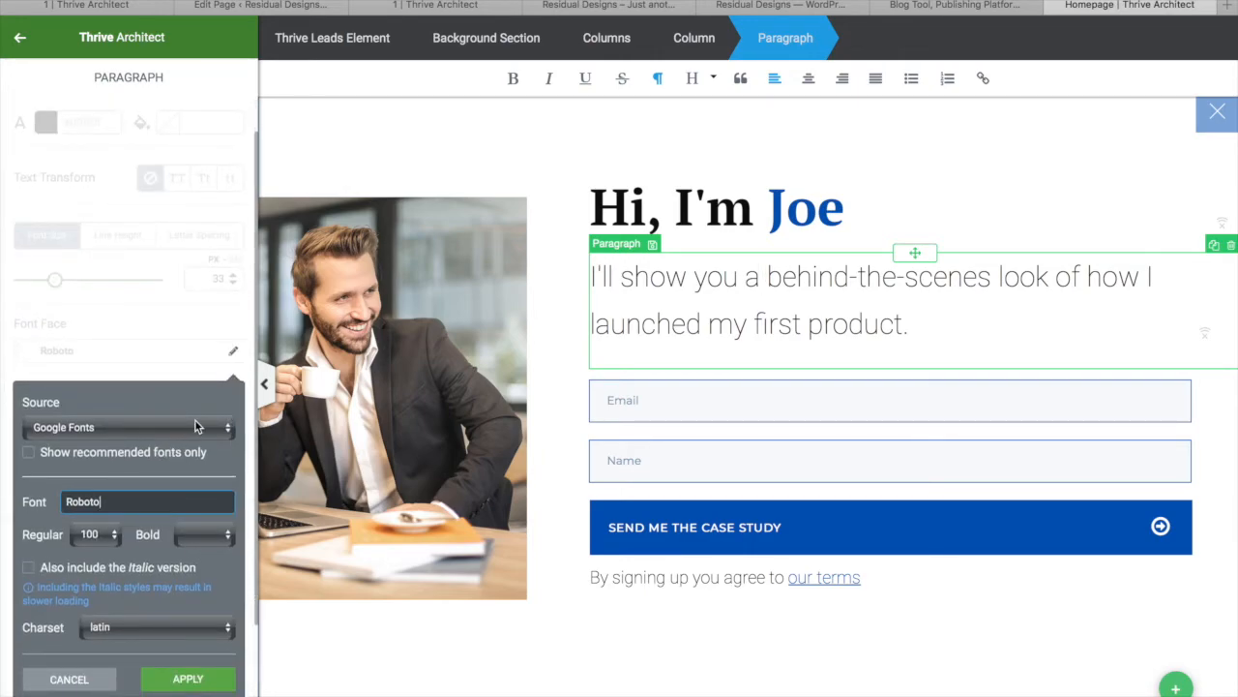
click(196, 427)
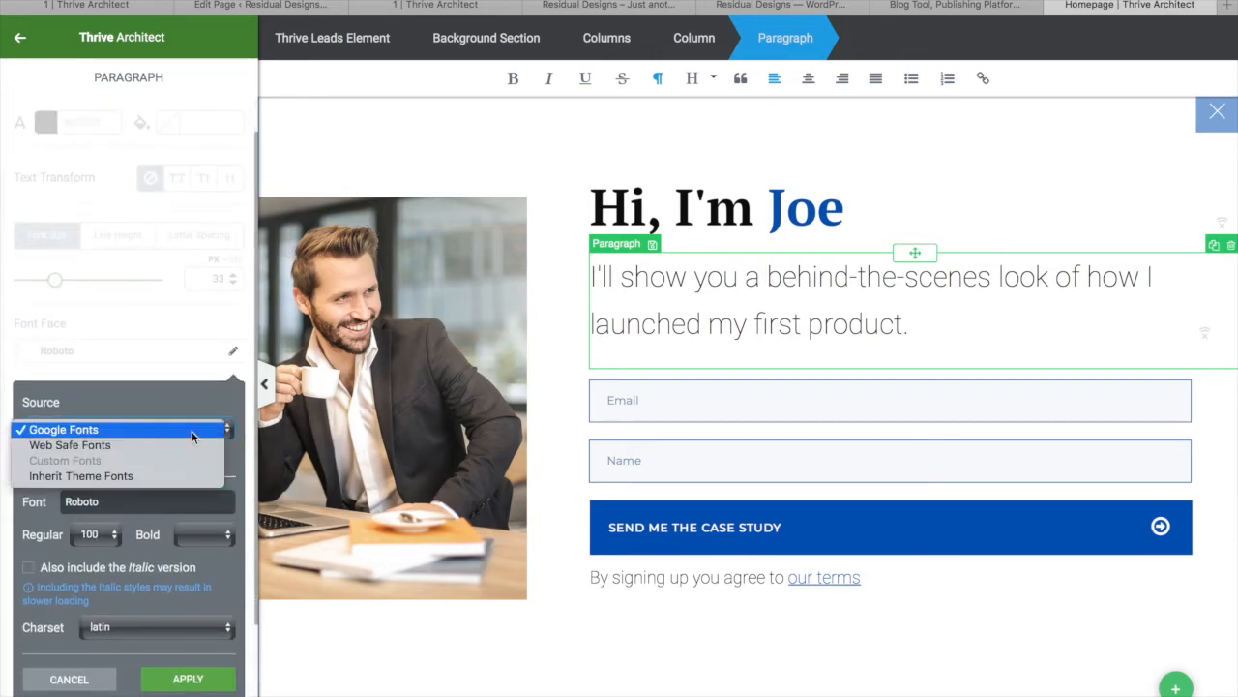
click(138, 480)
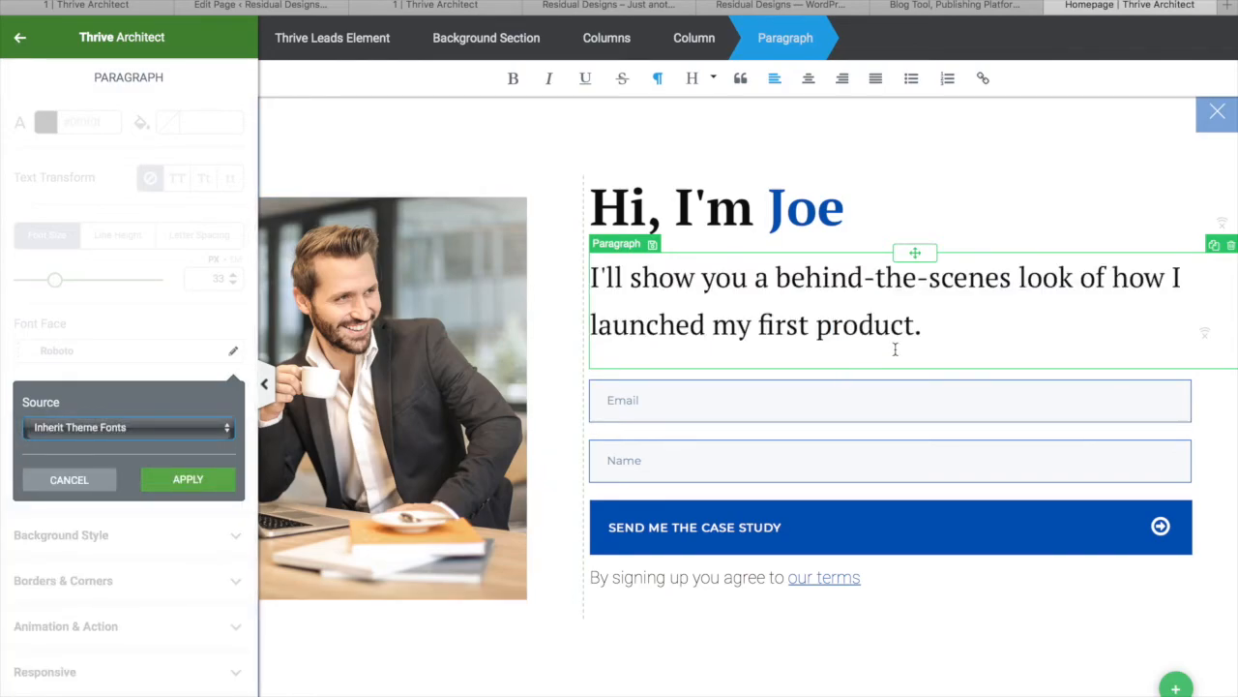
Replace the name in the greeting with the owner's name and begin editing the submit button label
click(844, 222)
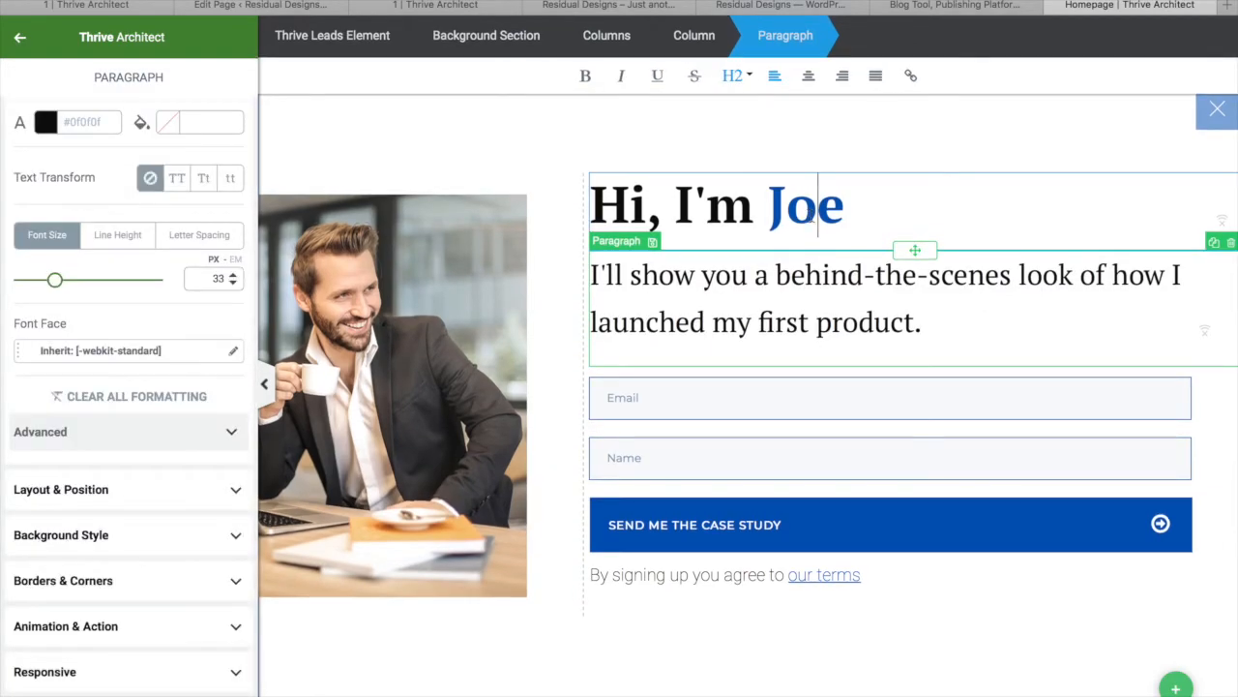
double_click(844, 222)
click(682, 530)
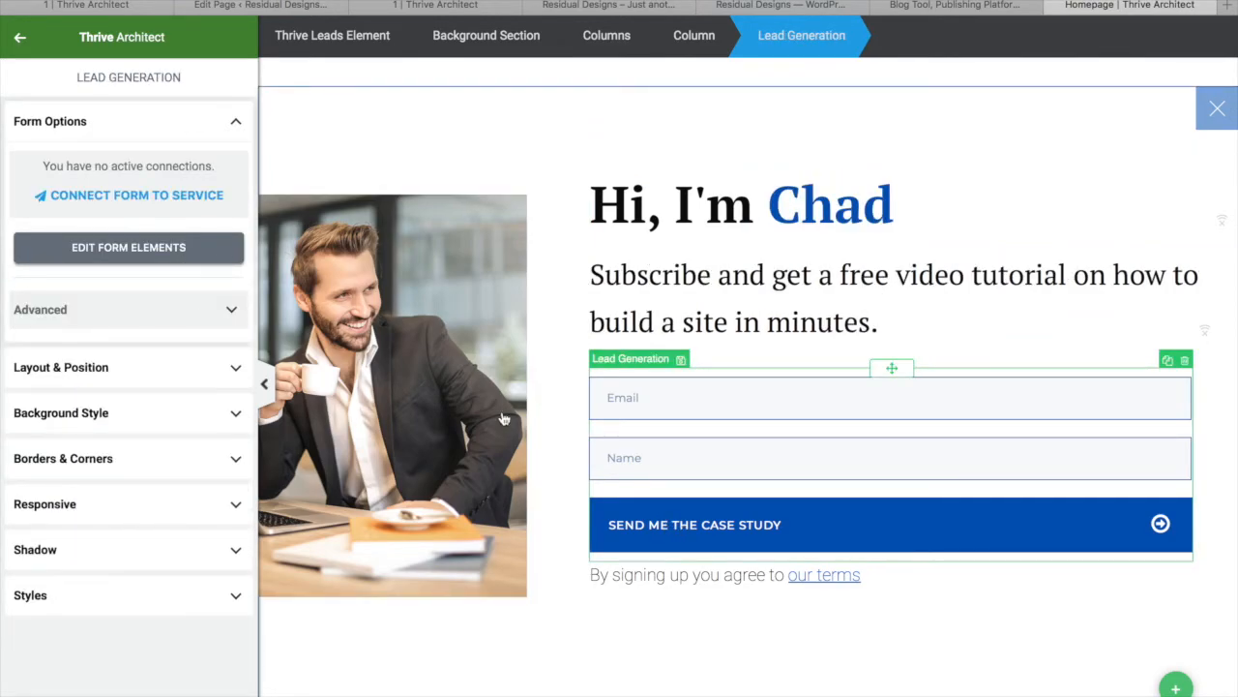
click(684, 513)
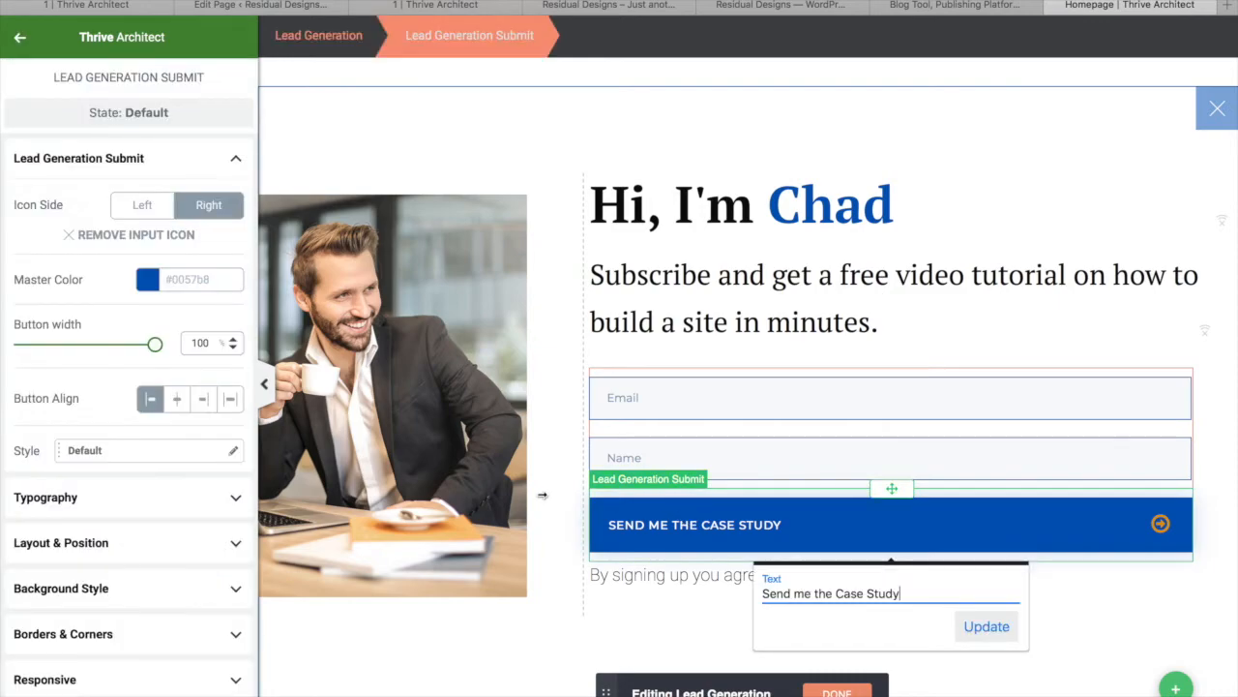
drag(902, 593, 819, 594)
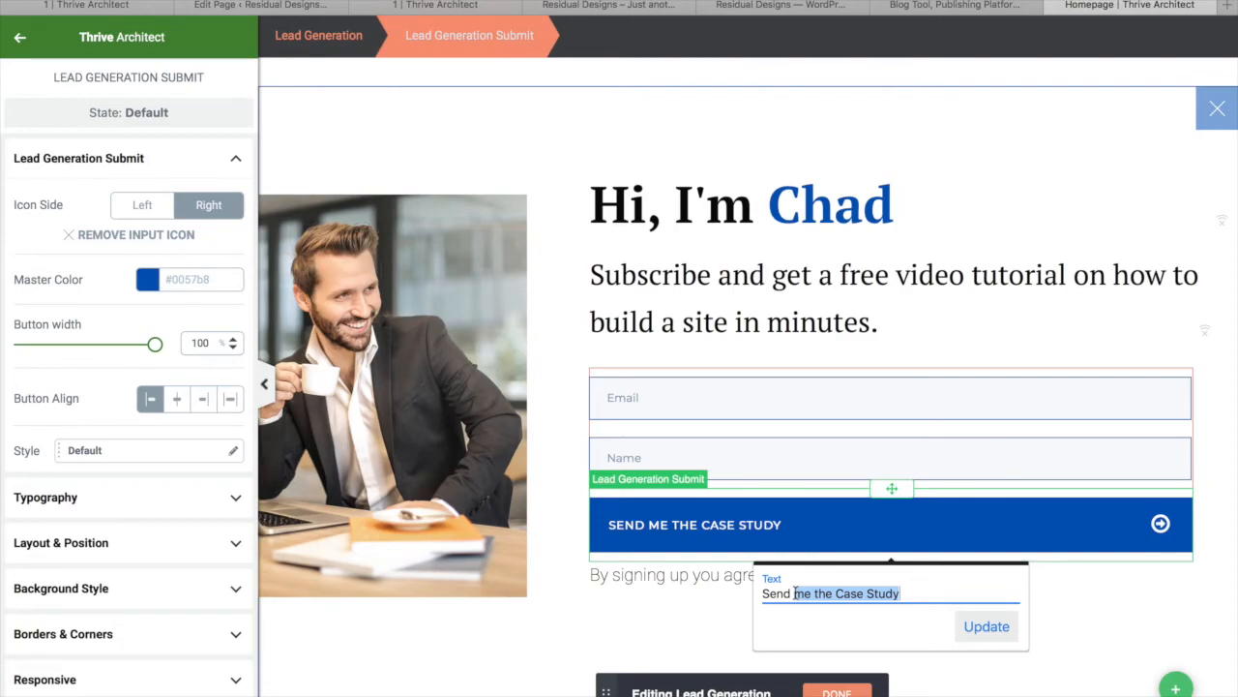
Change the submit button label to 'Send Me The Free Video!'
text(Me)
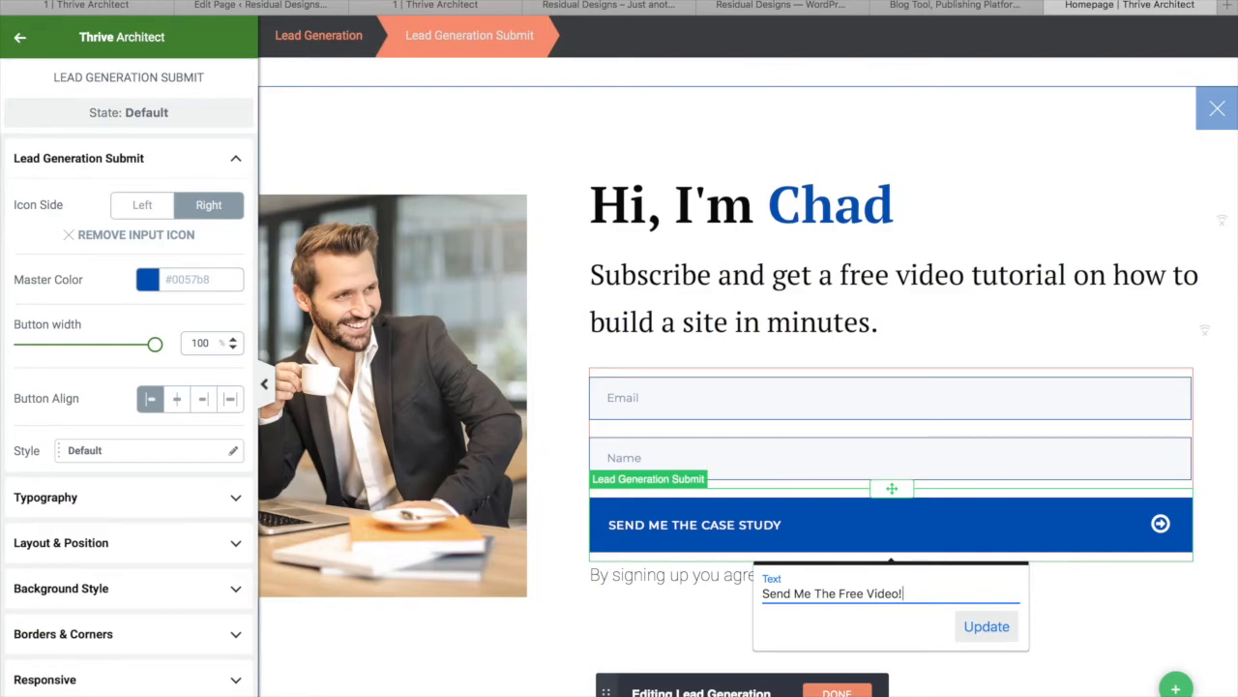
click(989, 627)
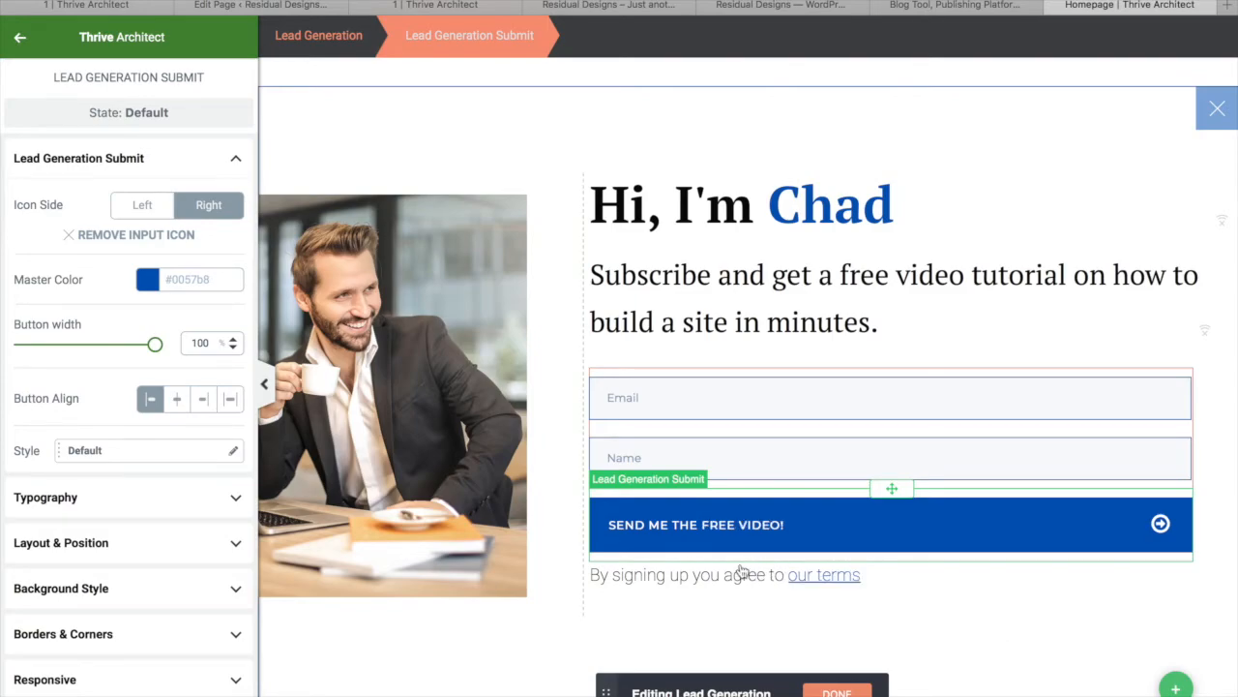
click(685, 525)
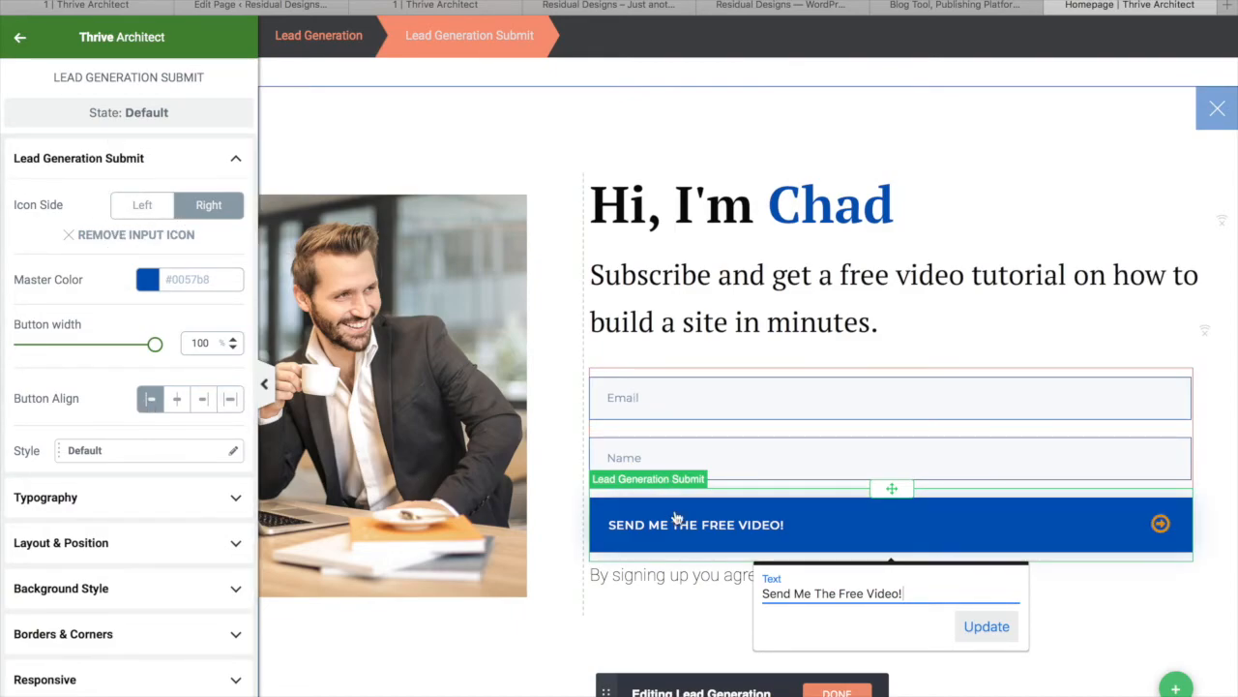
click(987, 626)
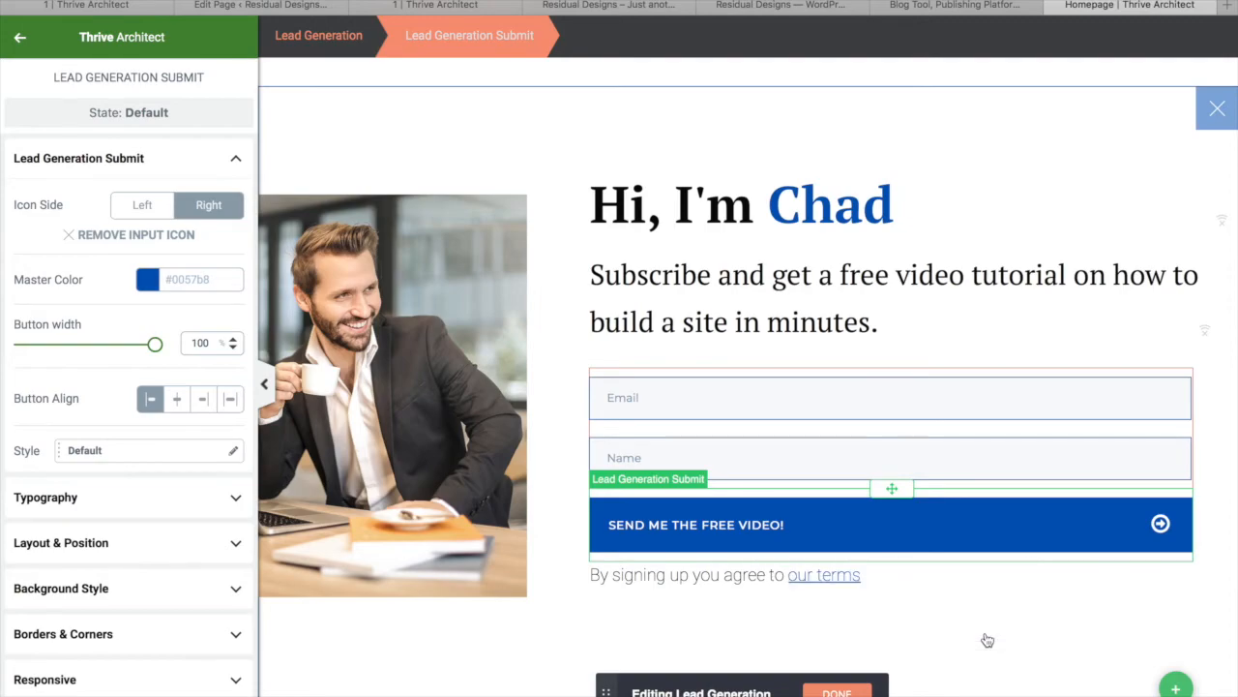
click(735, 526)
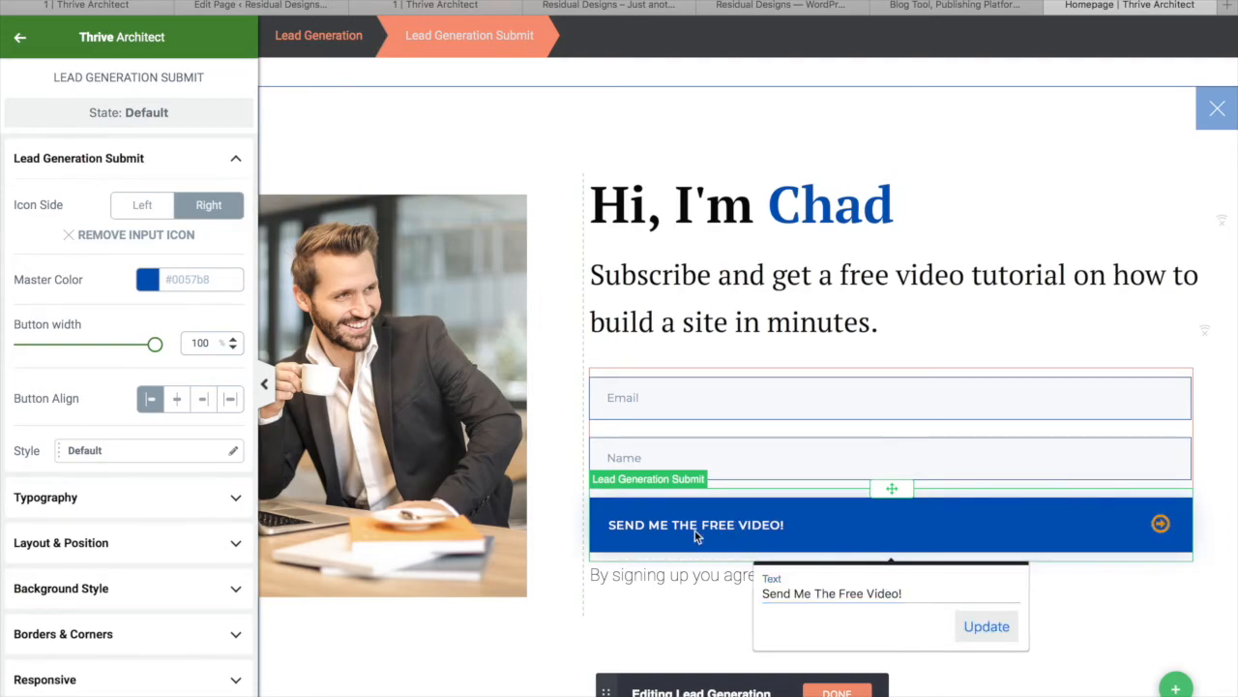
Make the button text 26 px and centre-aligned
scroll(97, 467, down, 1)
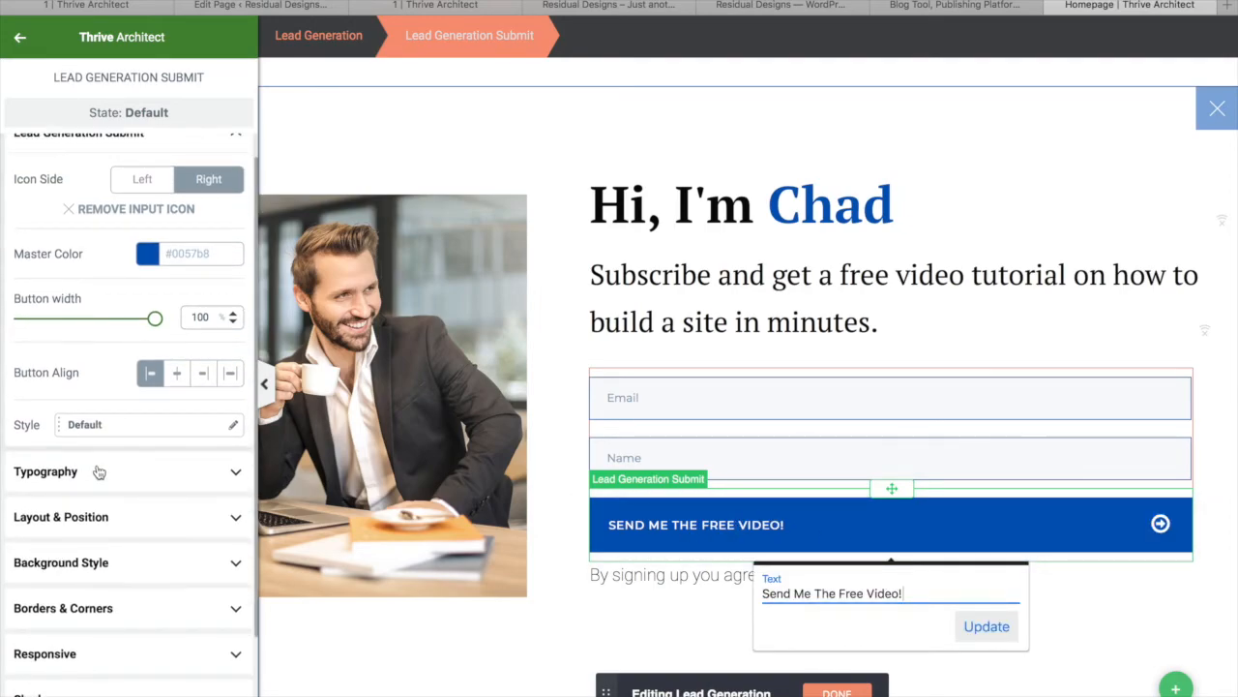
click(97, 471)
drag(34, 410, 47, 410)
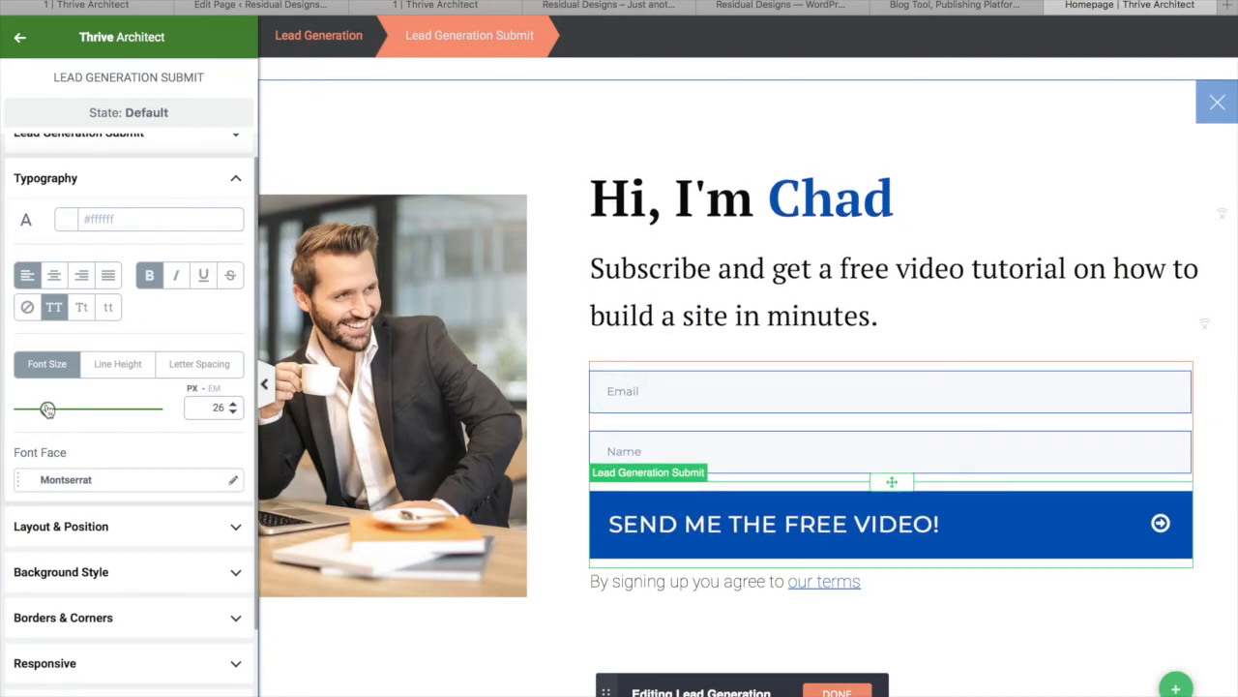
click(55, 276)
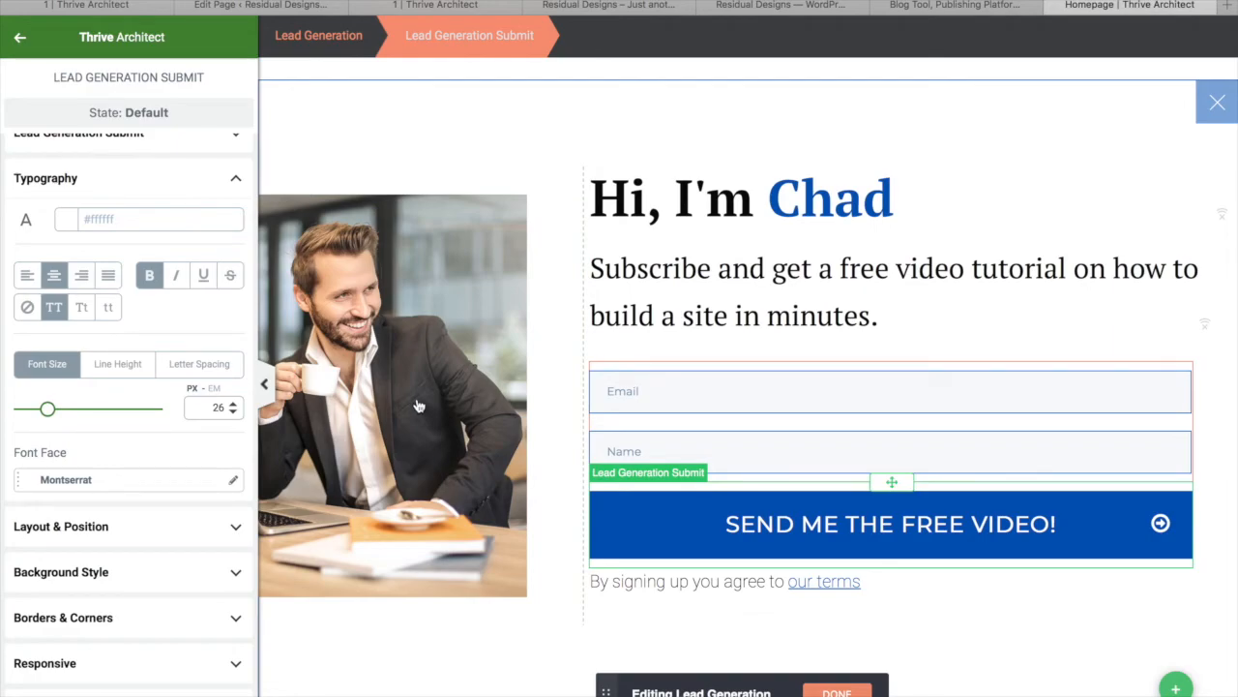
click(20, 38)
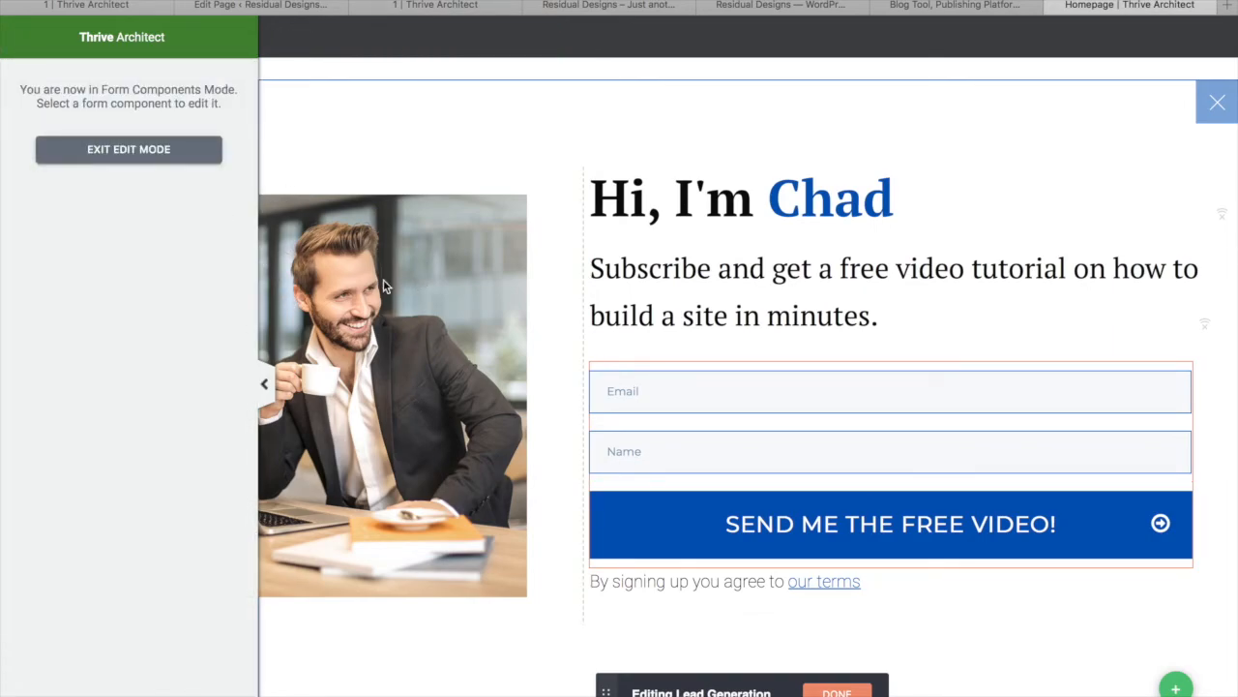
Replace the portrait photo with Copy-of-Chad.png and save the opt-in form design
click(129, 151)
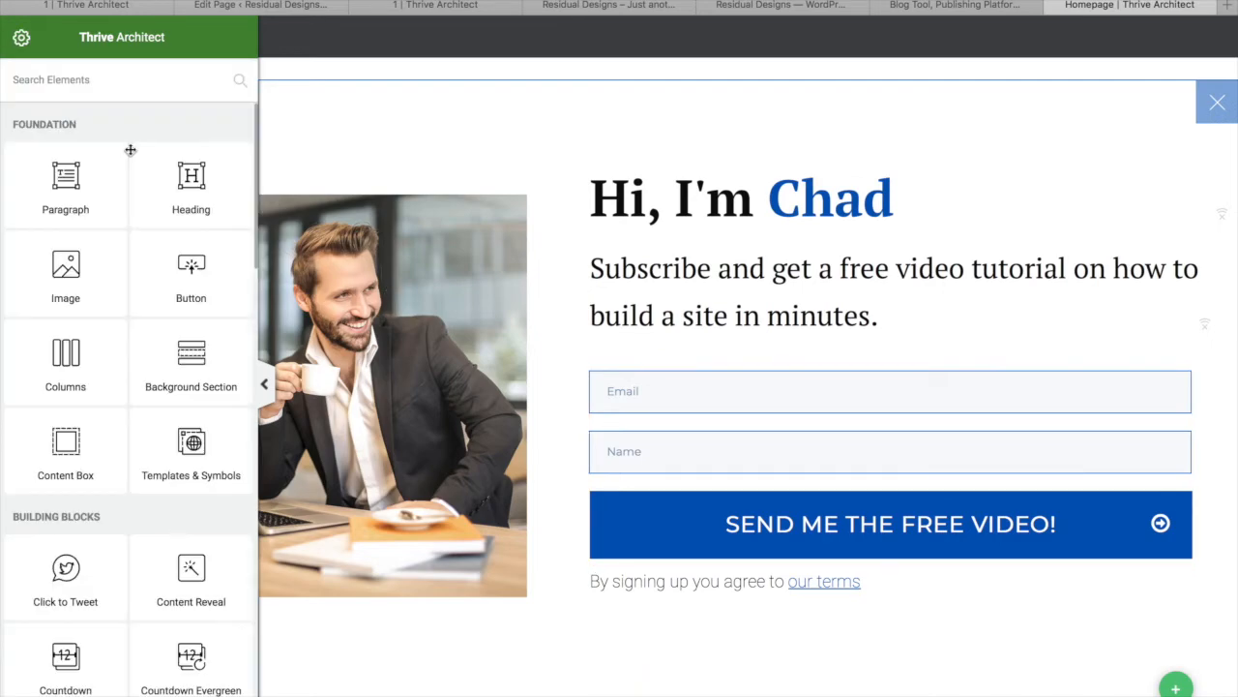
click(449, 328)
click(184, 203)
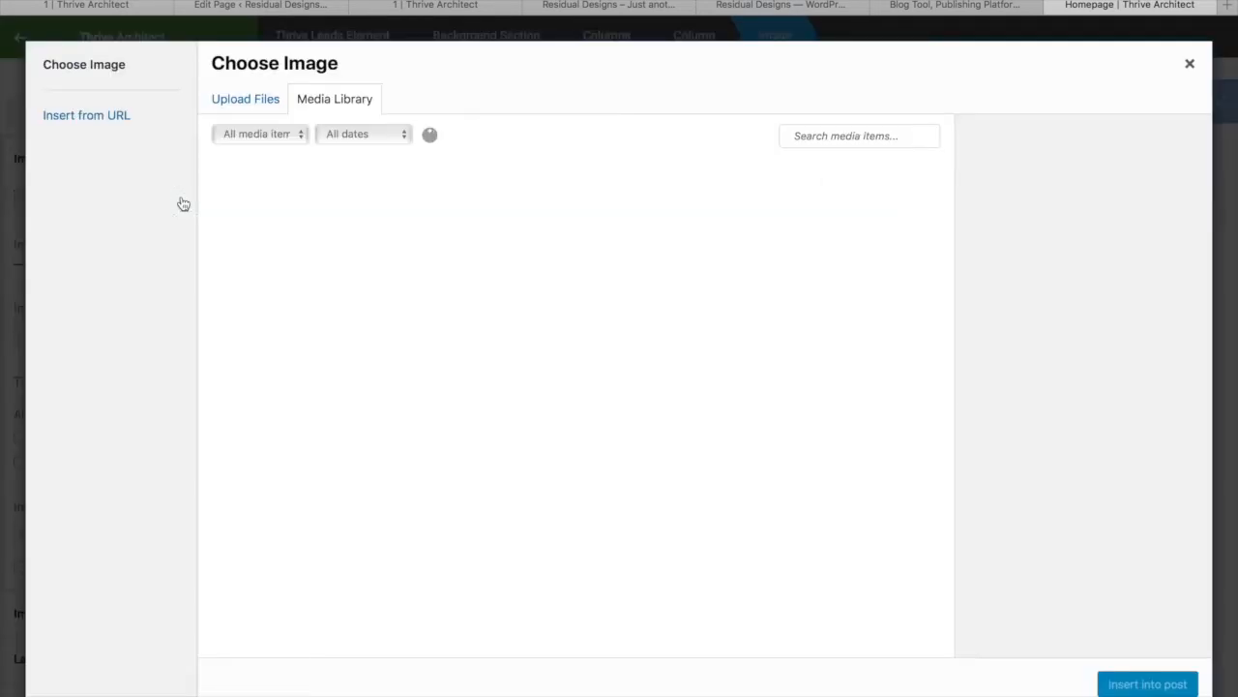
click(246, 101)
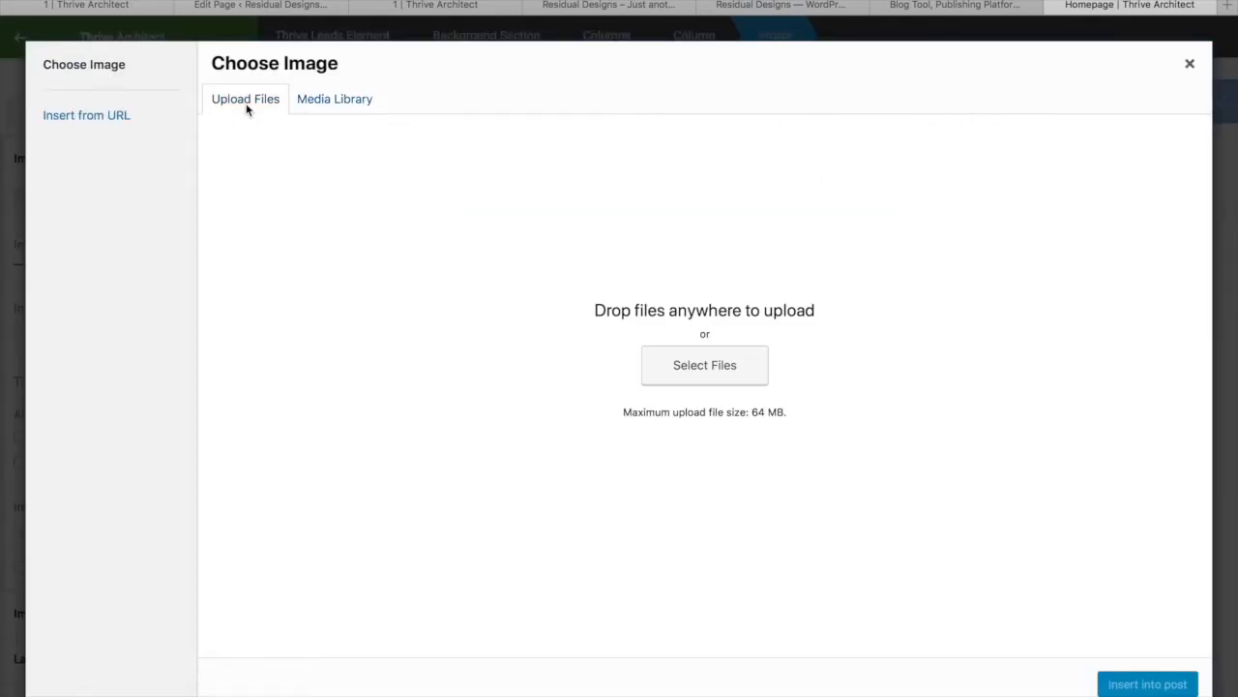
click(731, 376)
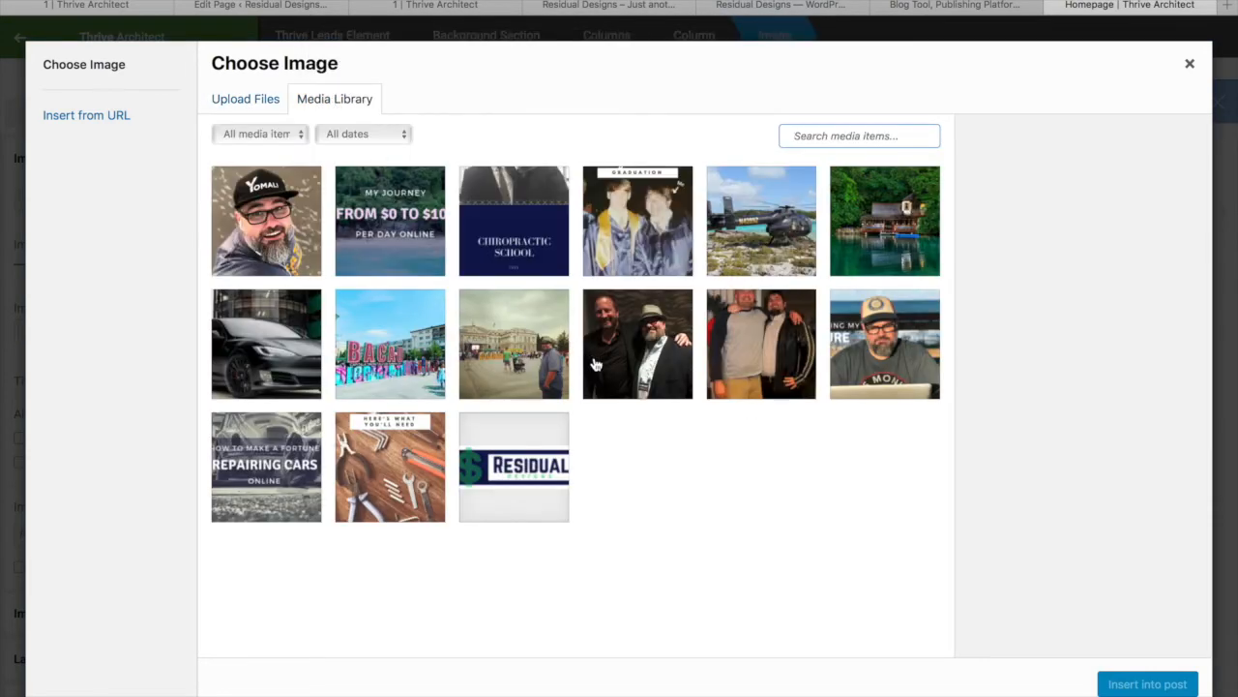
click(636, 344)
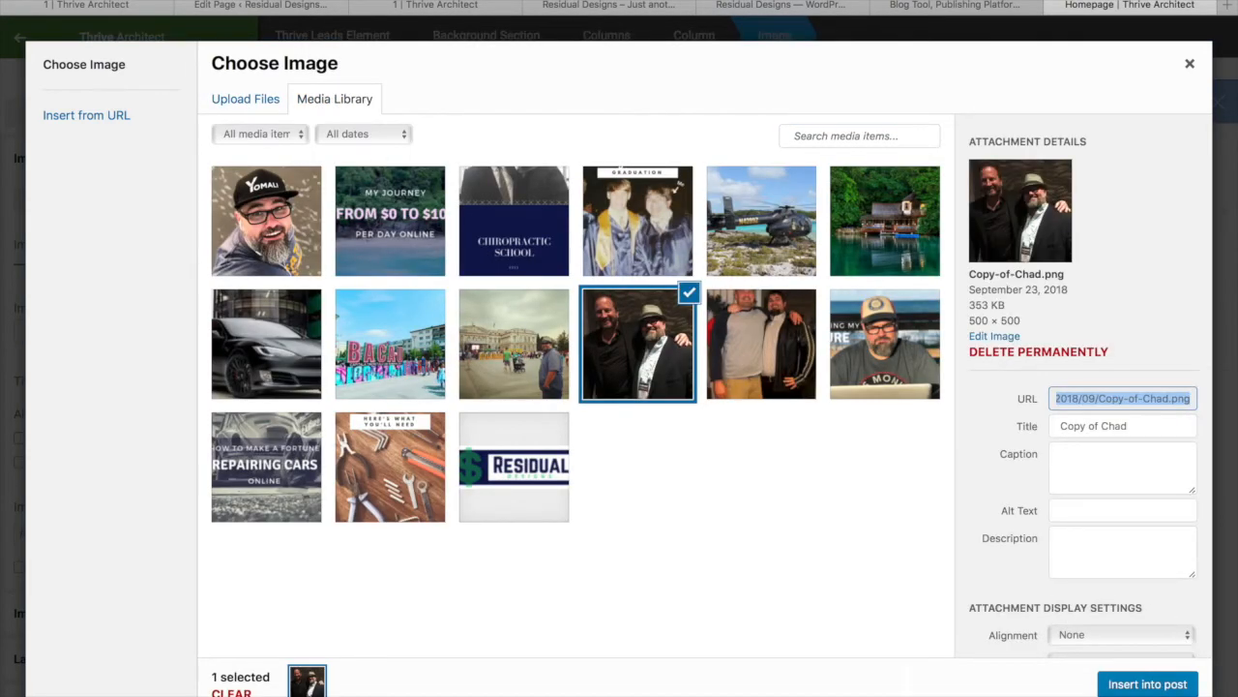
click(1148, 684)
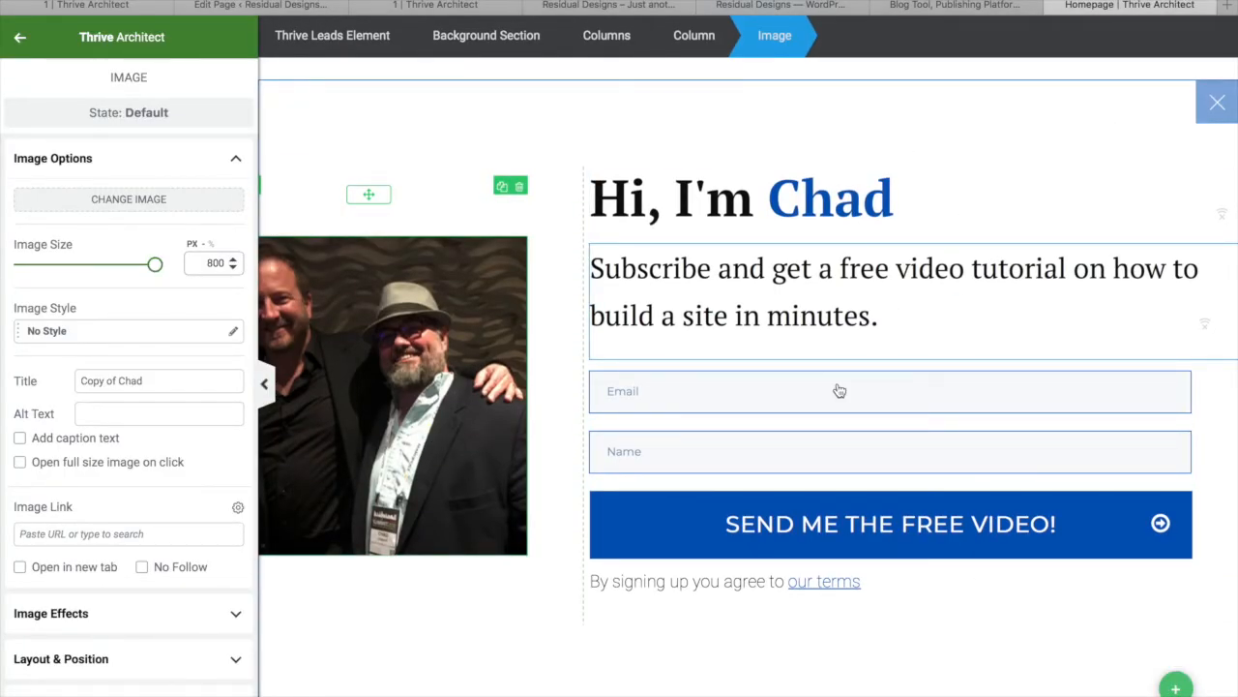
click(116, 695)
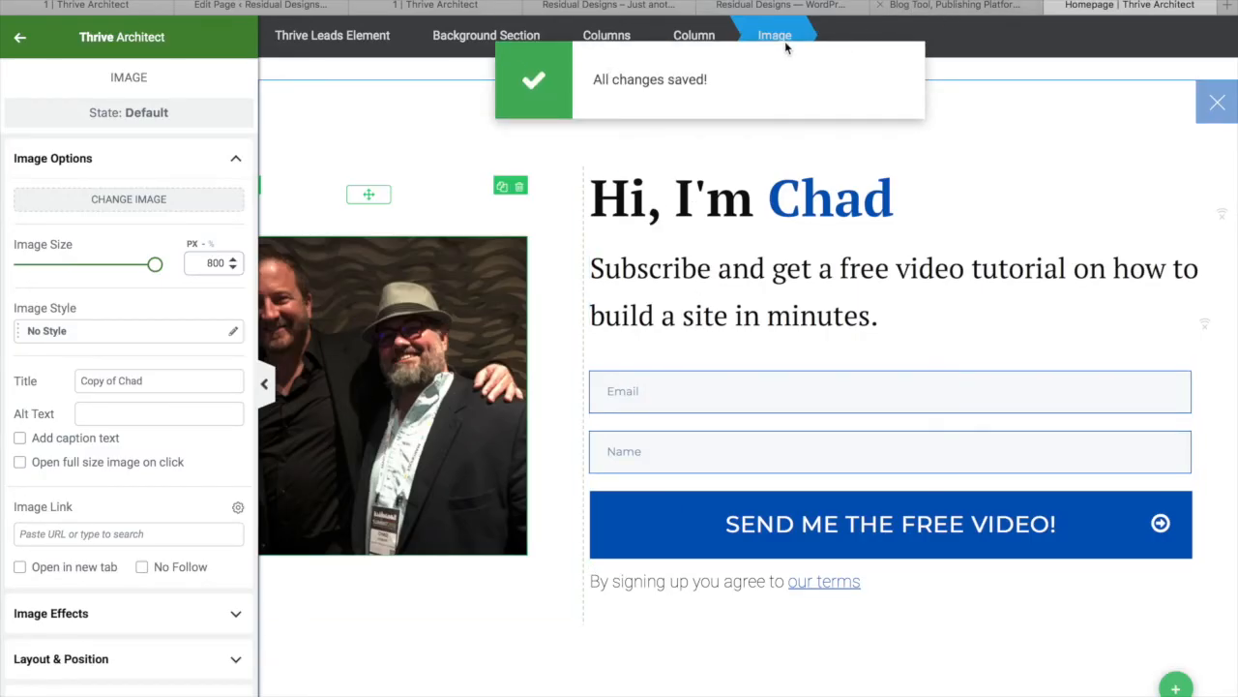
click(800, 7)
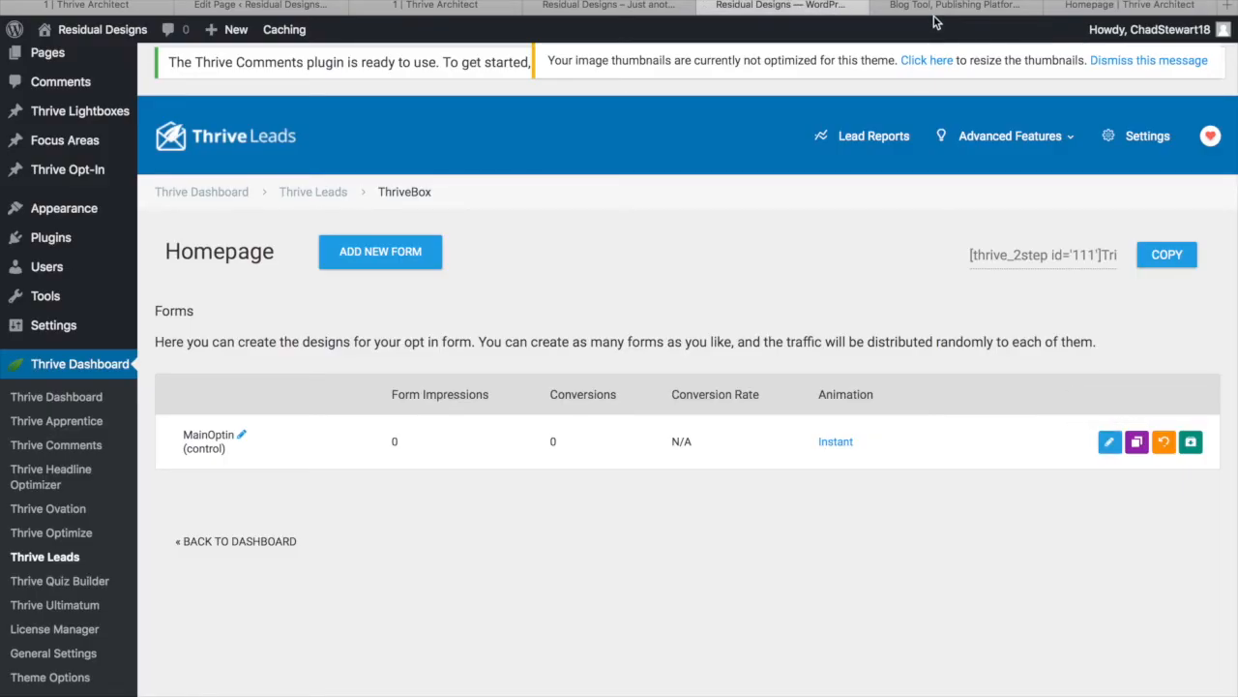
Replace the hero button's link with a click action opening the Homepage ThriveBox, then save
click(592, 6)
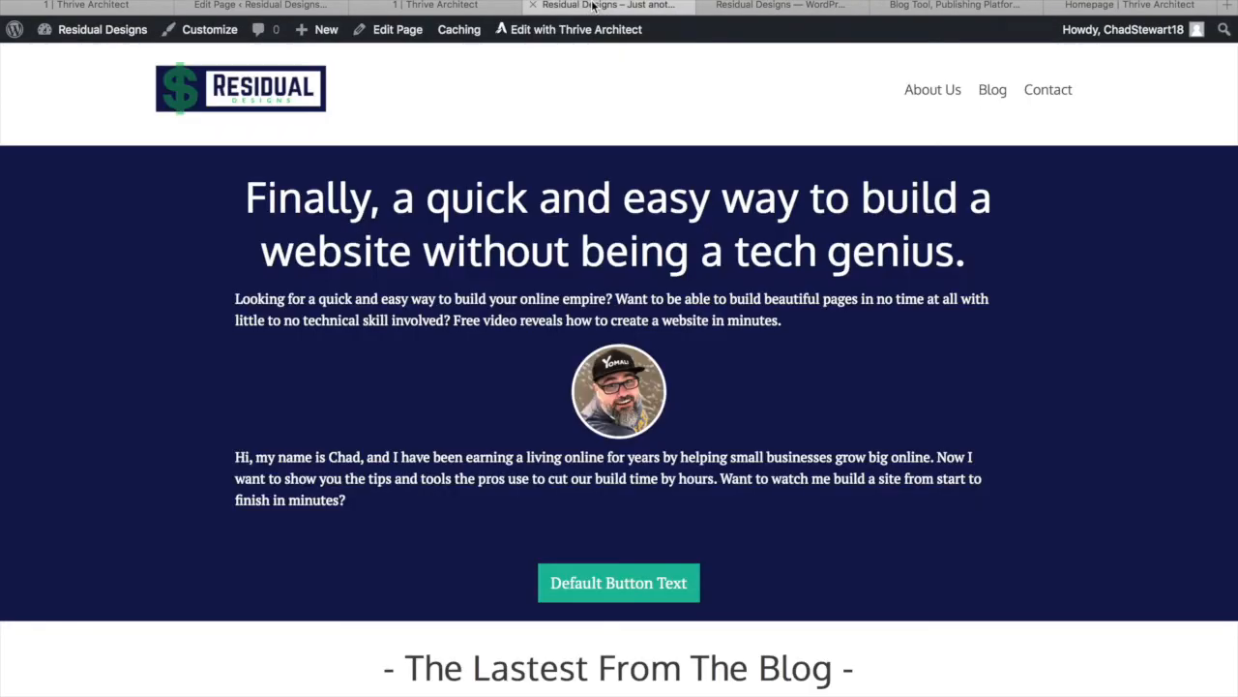
click(429, 6)
scroll(432, 469, down, 10)
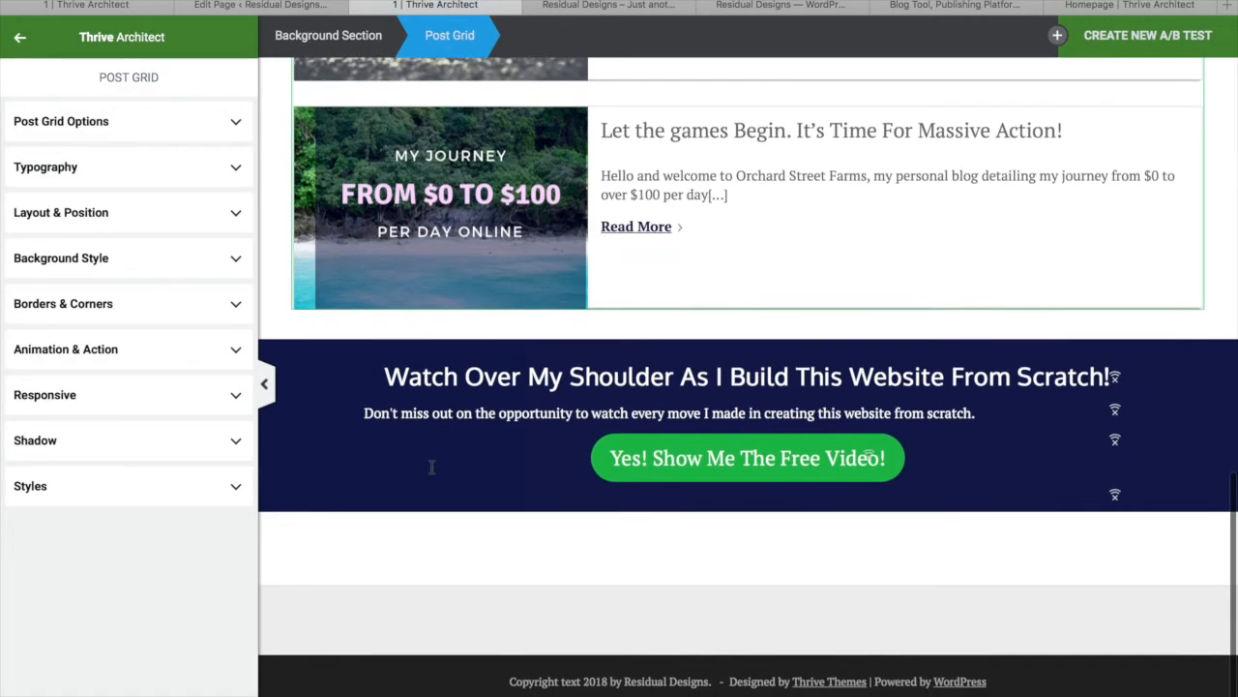
scroll(431, 468, up, 10)
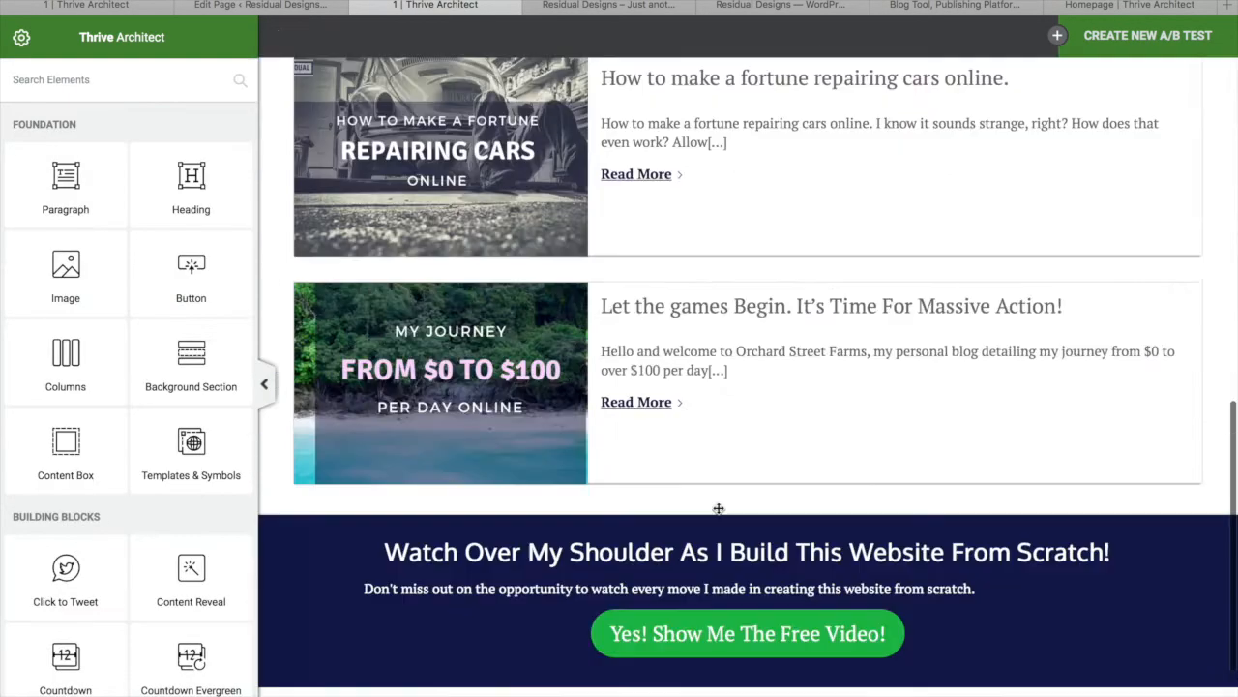
scroll(719, 508, up, 10)
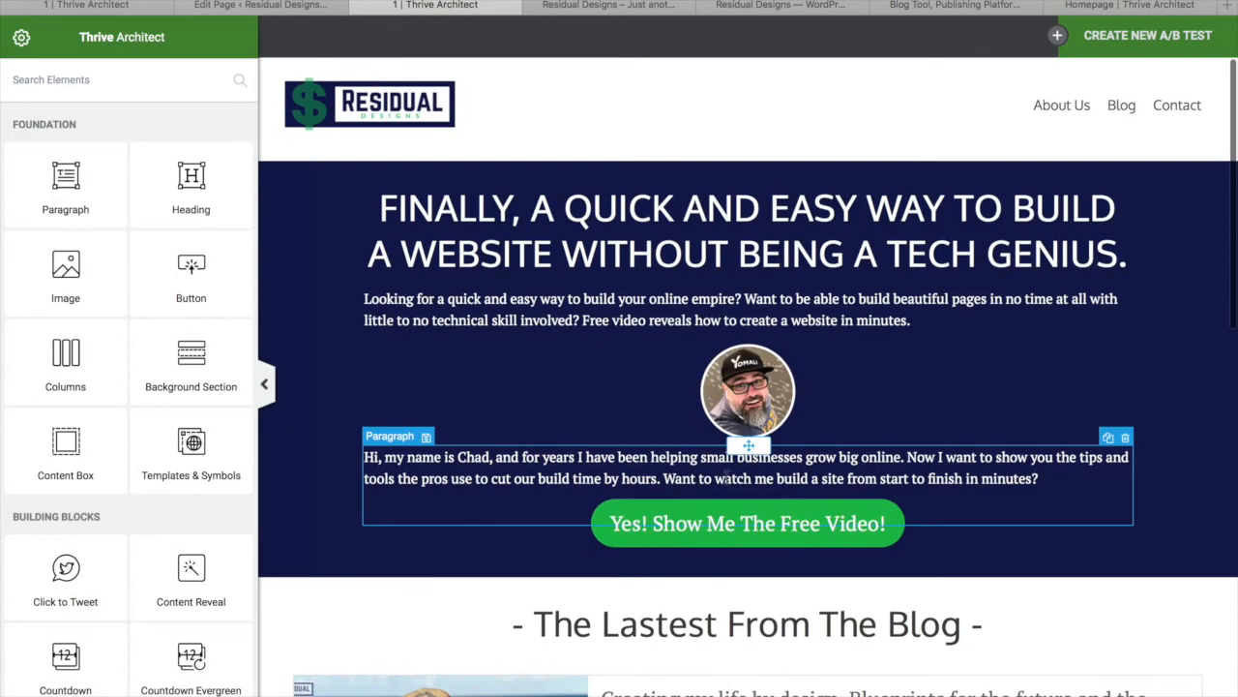
click(716, 503)
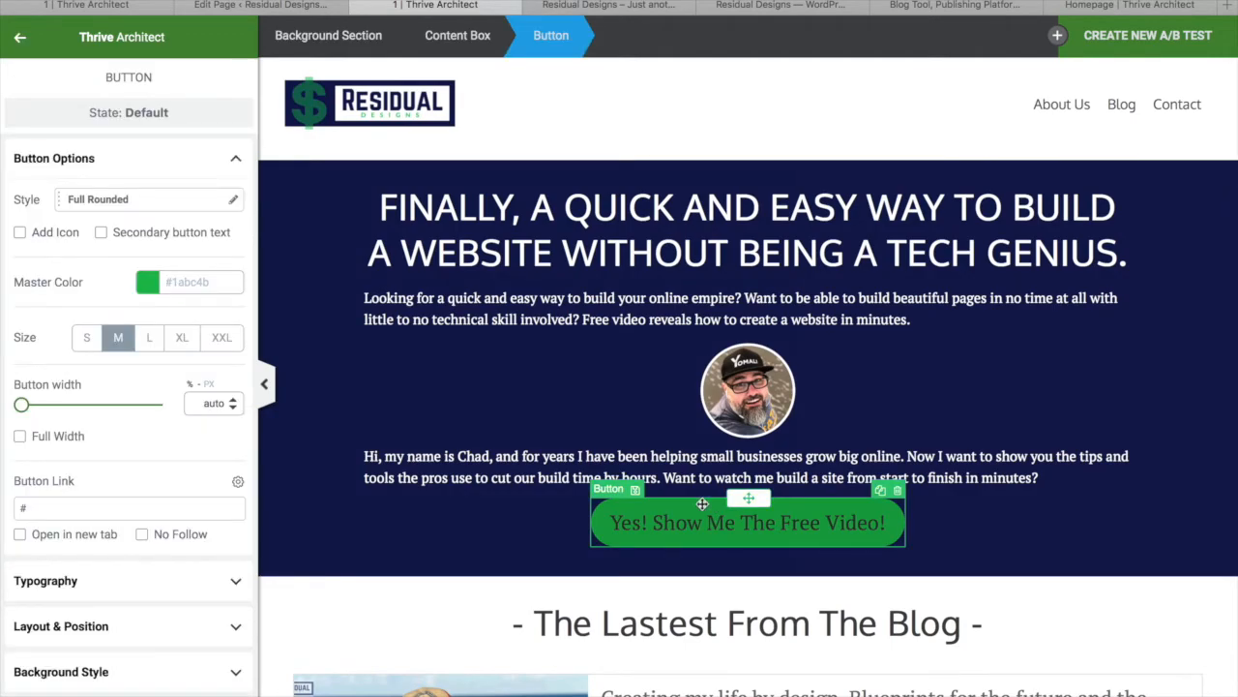
scroll(130, 567, down, 5)
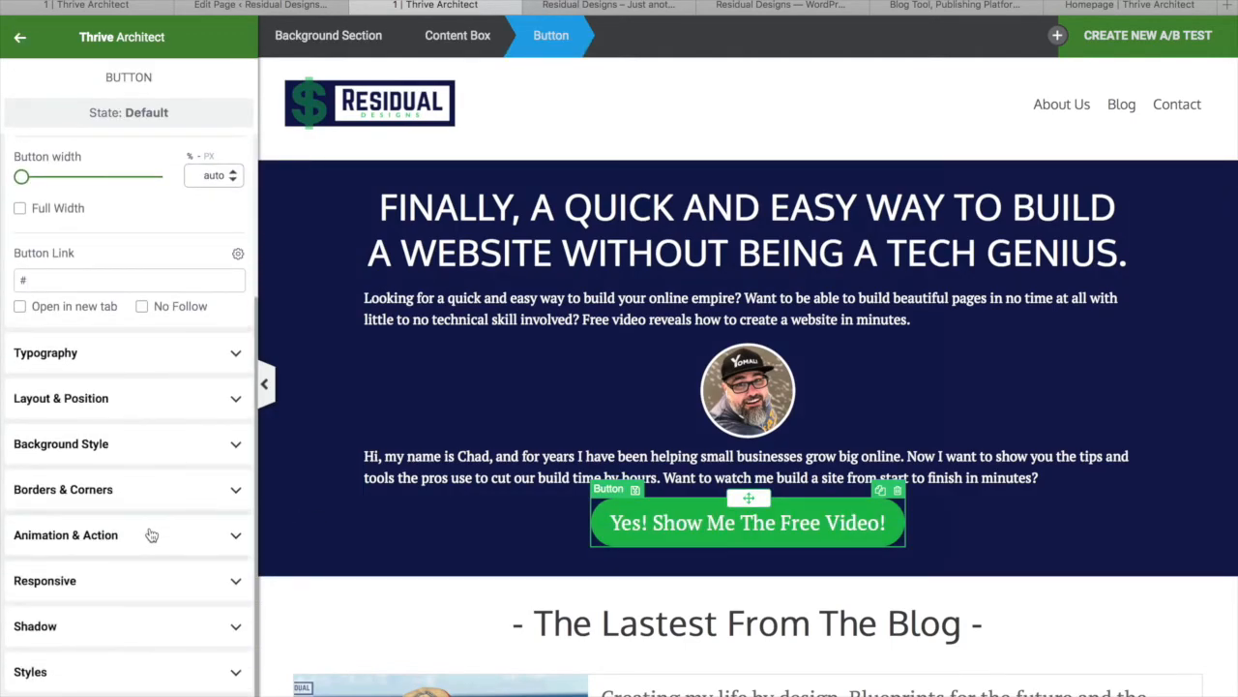
click(152, 535)
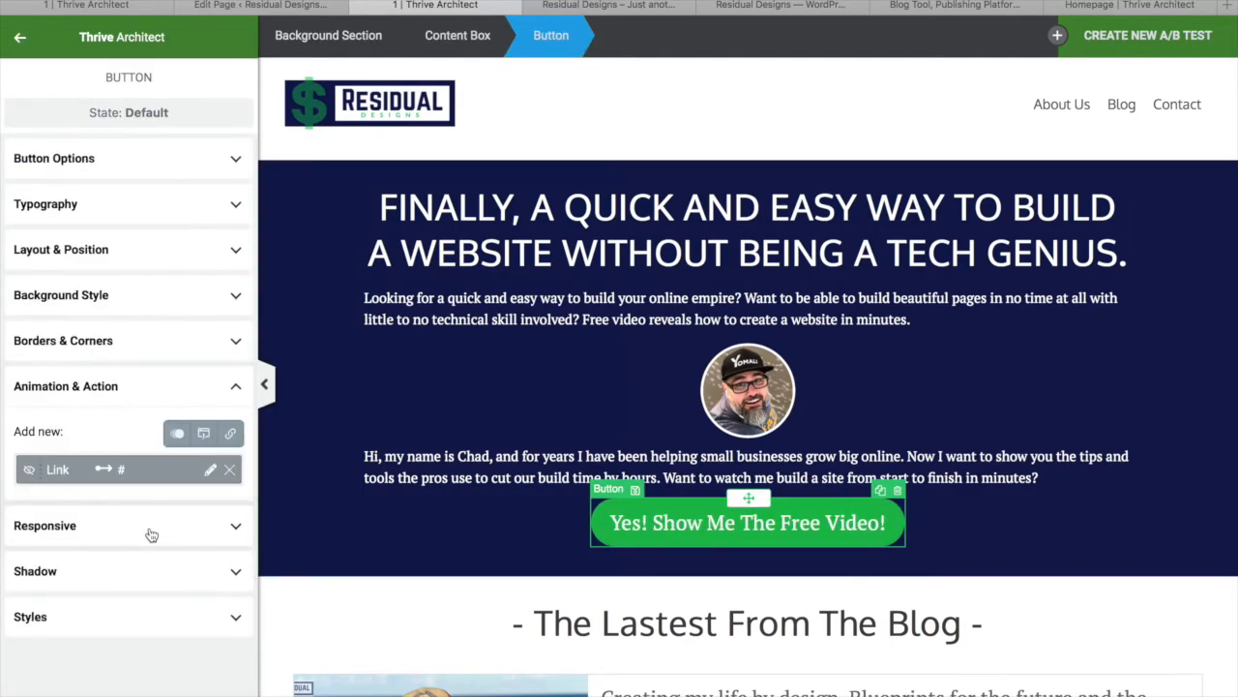
click(228, 470)
click(203, 437)
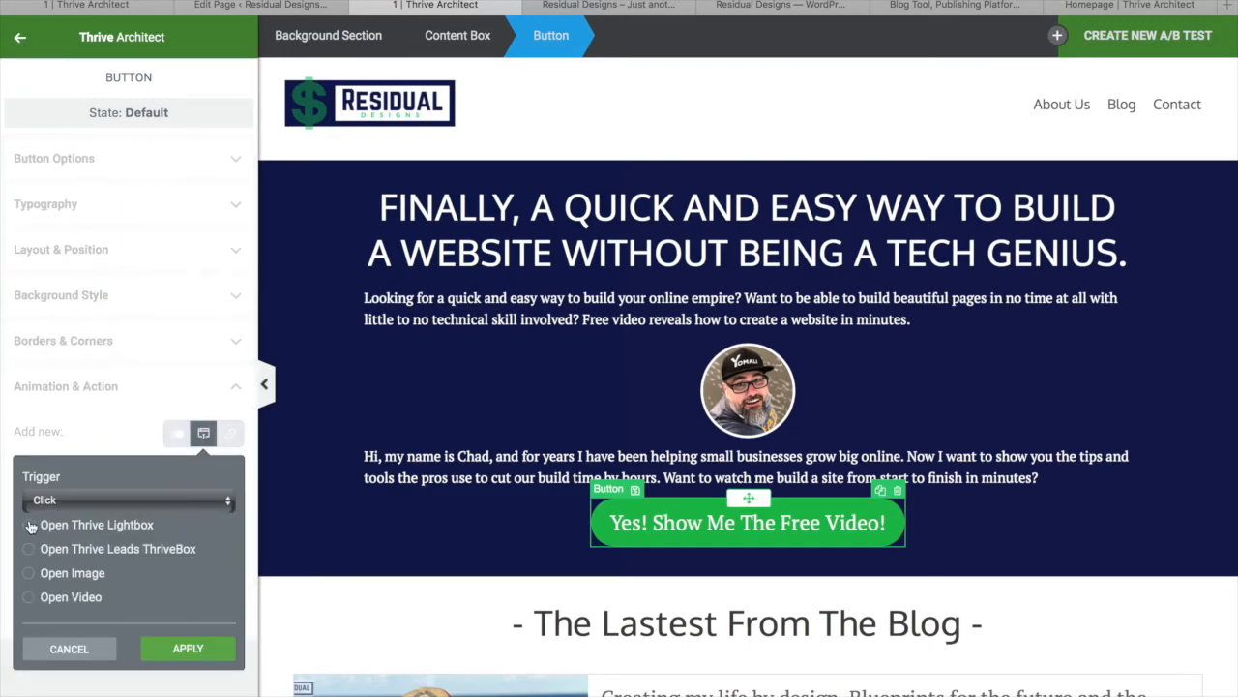
click(29, 550)
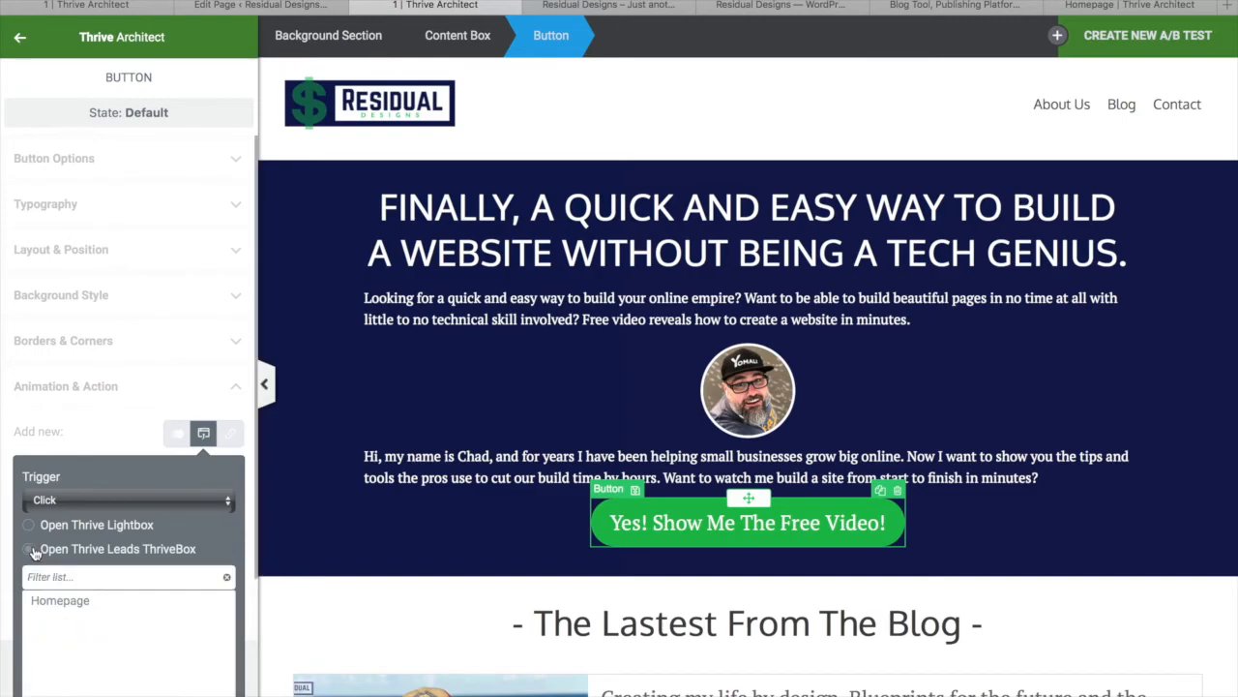
click(60, 601)
scroll(23, 462, down, 3)
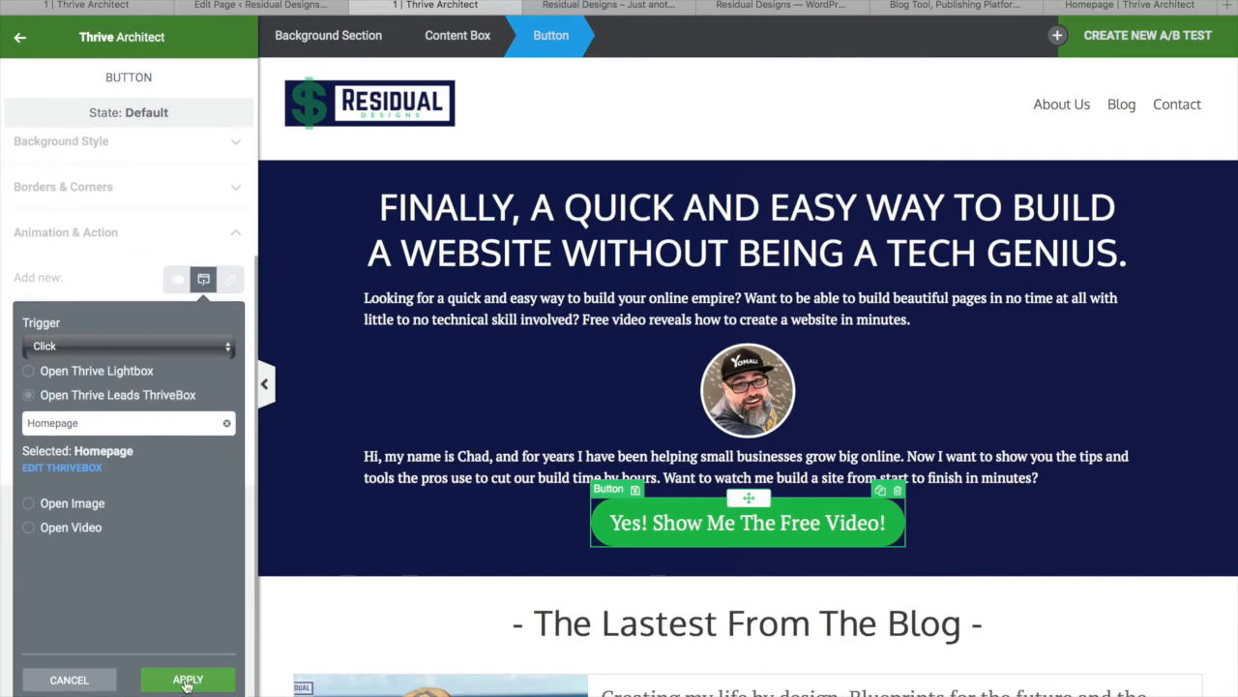
click(184, 684)
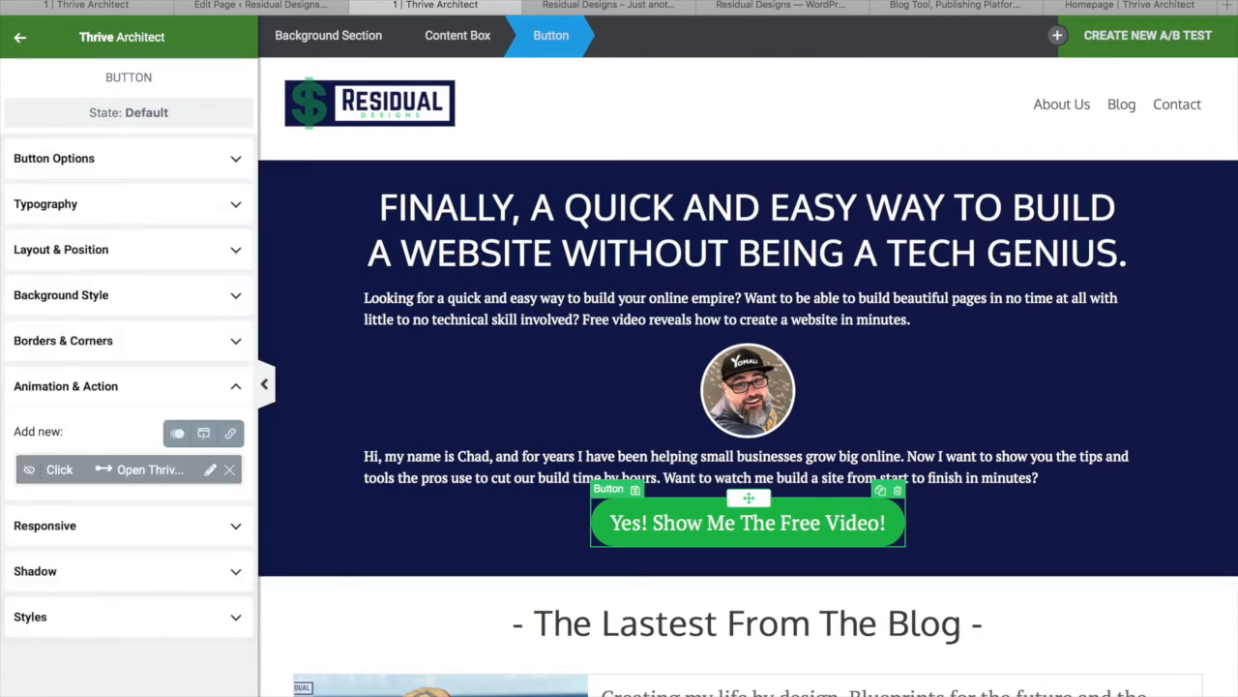
key(super+s)
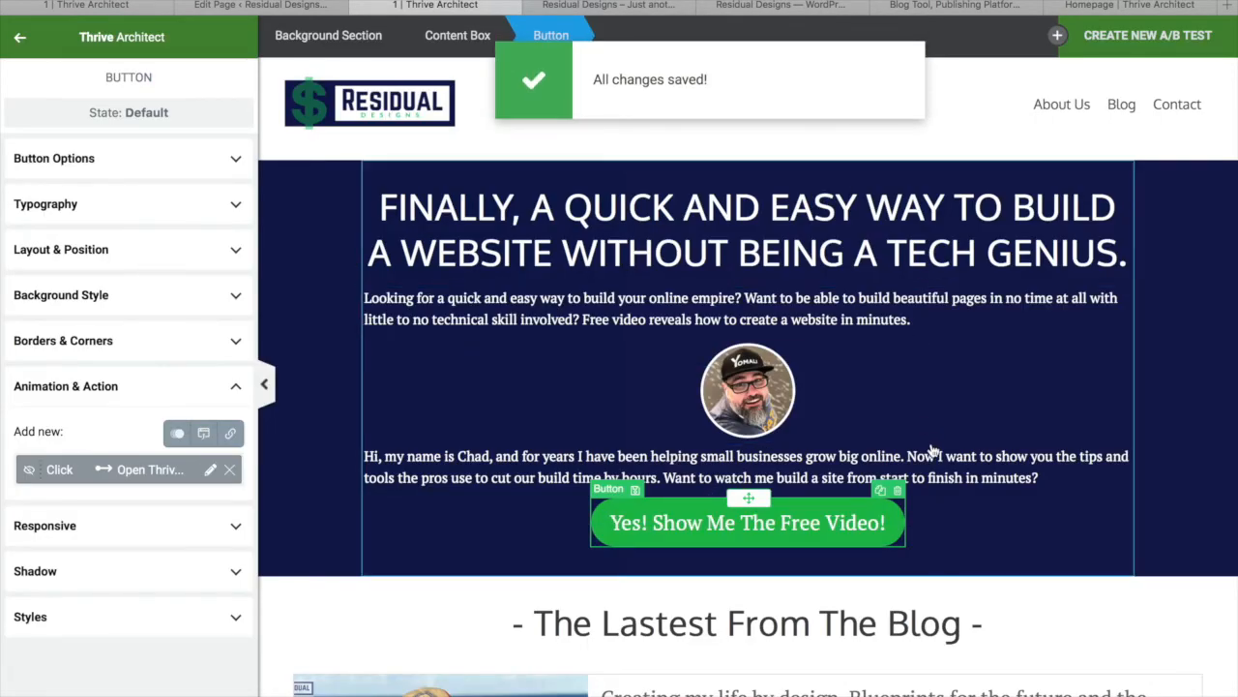
Duplicate that button into the Watch Over My Shoulder section, delete the old bottom button, and save
scroll(934, 447, down, 1)
scroll(934, 450, down, 2)
click(881, 372)
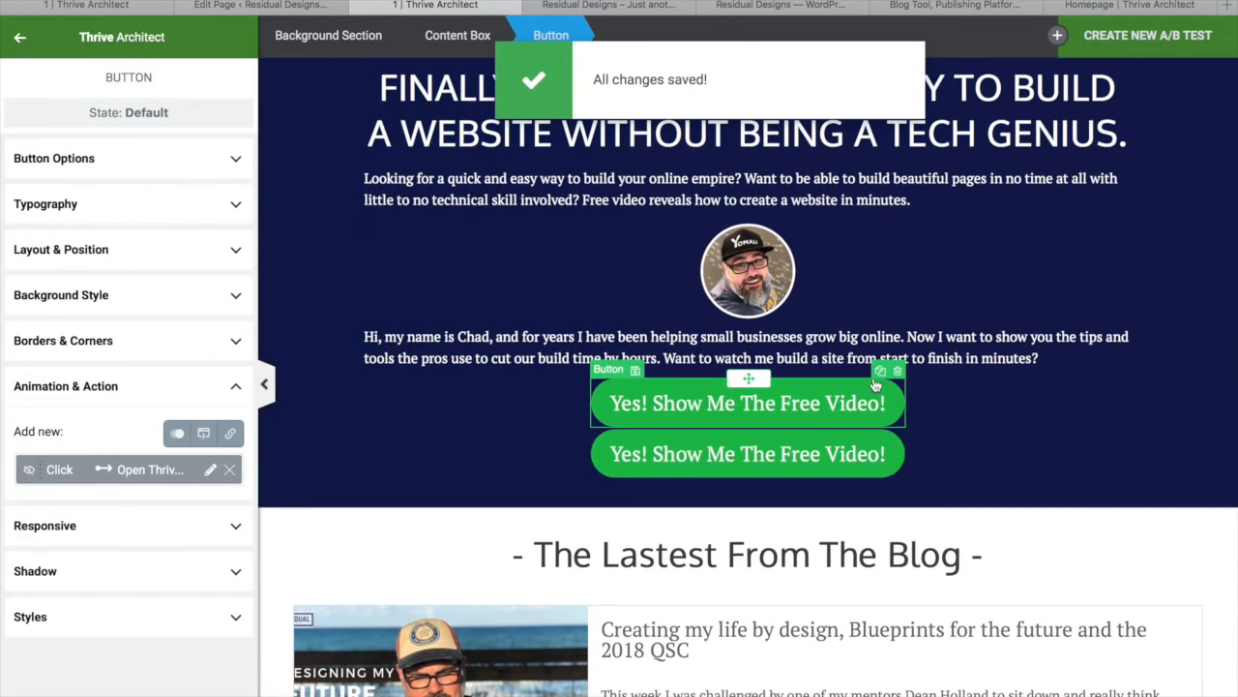
drag(750, 427, 738, 486)
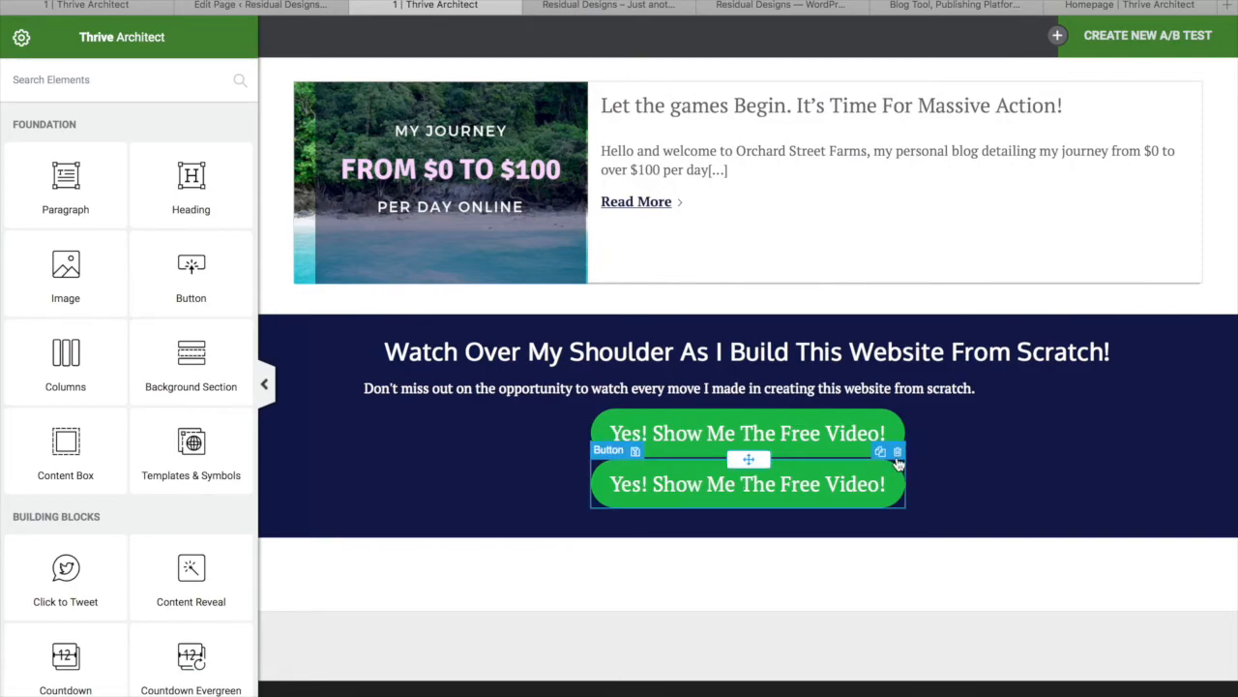
click(897, 452)
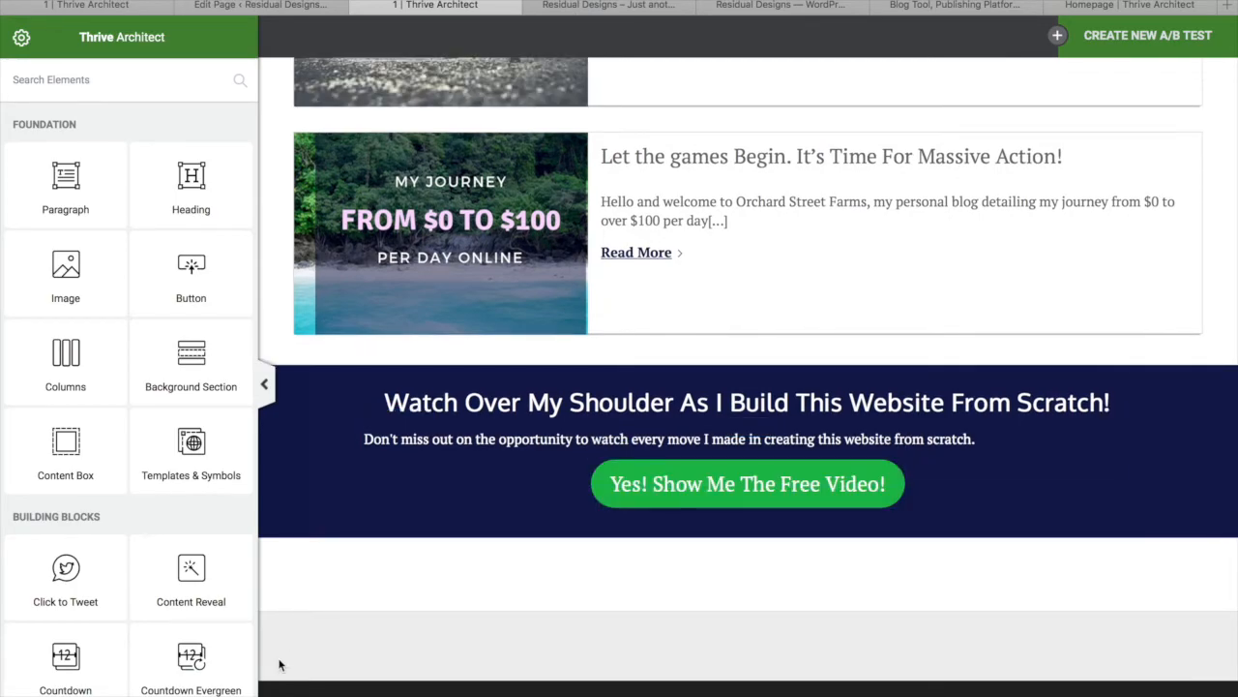
click(230, 694)
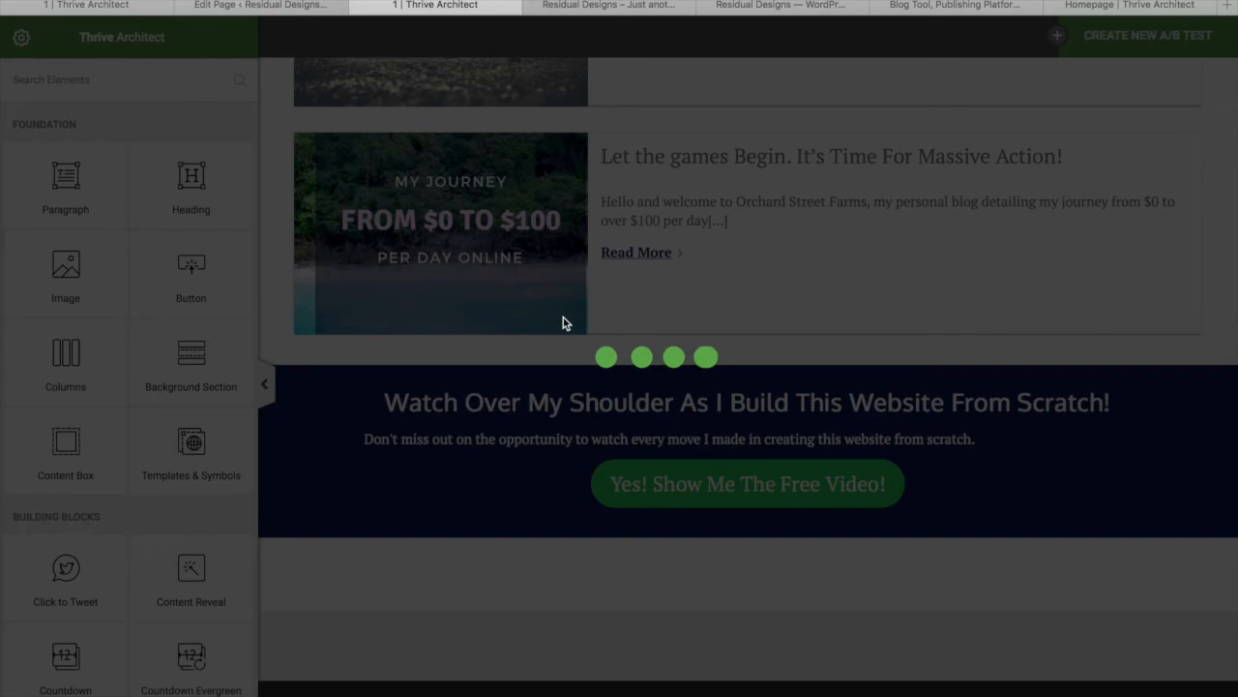
scroll(564, 324, up, 10)
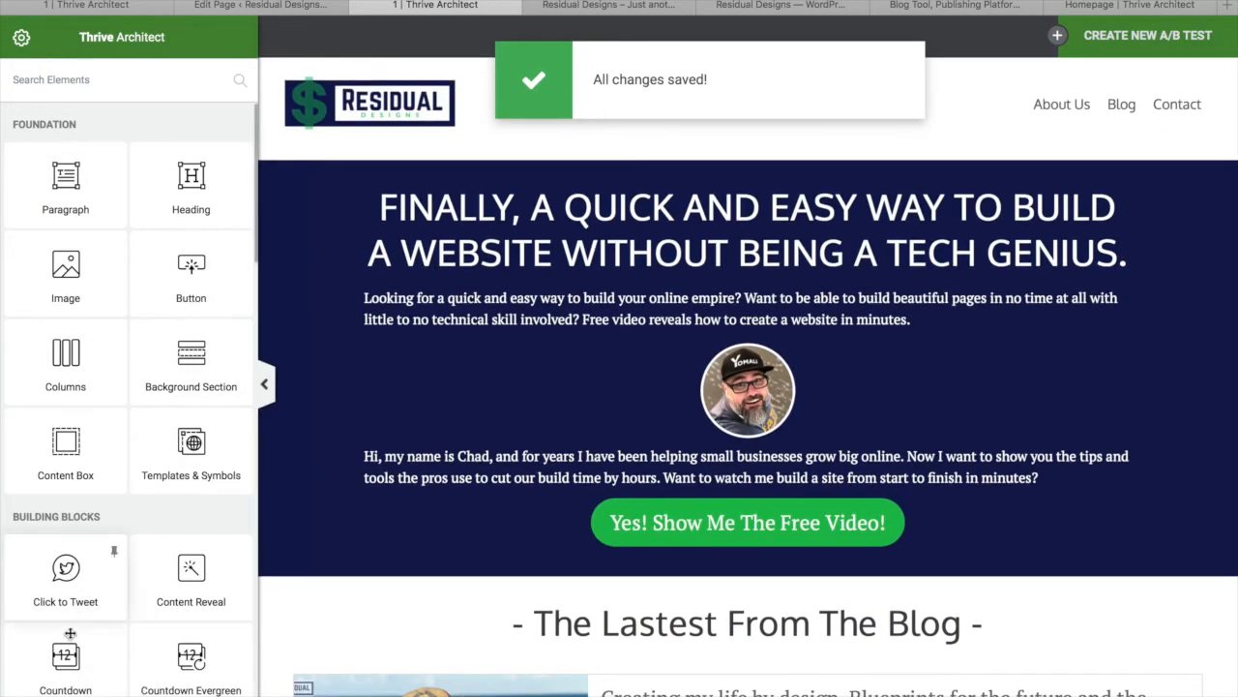
click(21, 684)
Preview the home page in a new tab and close the opt-in popup that appears
click(68, 554)
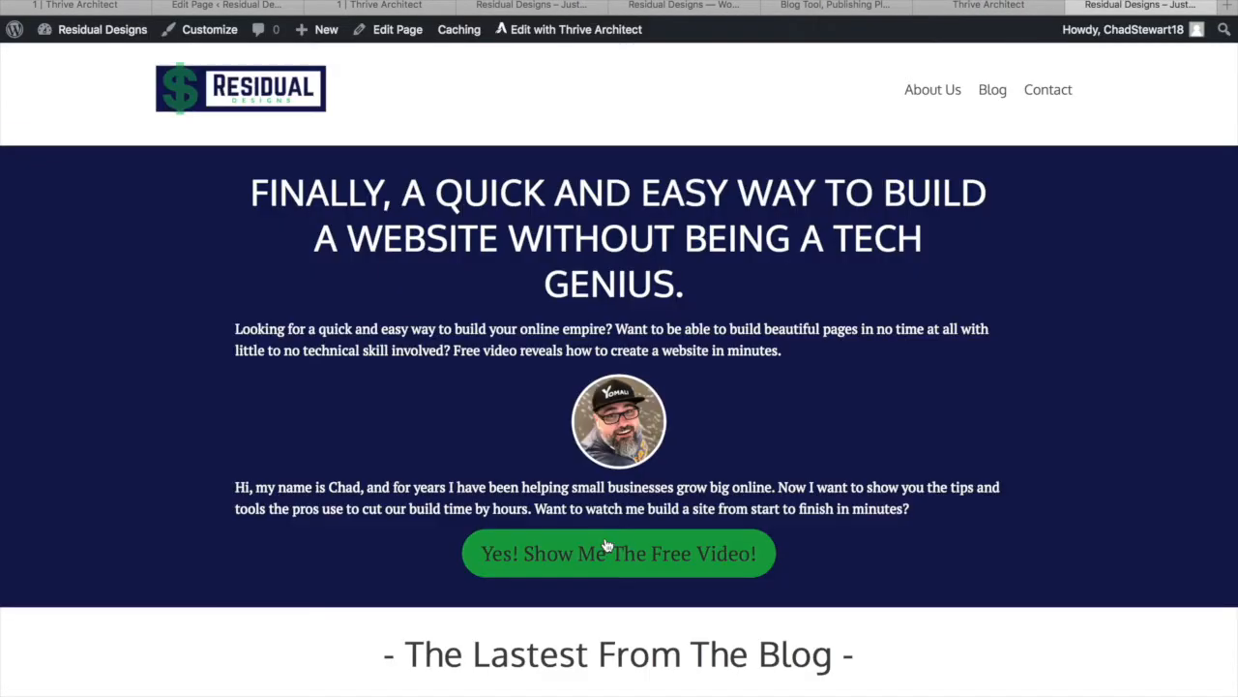
click(606, 543)
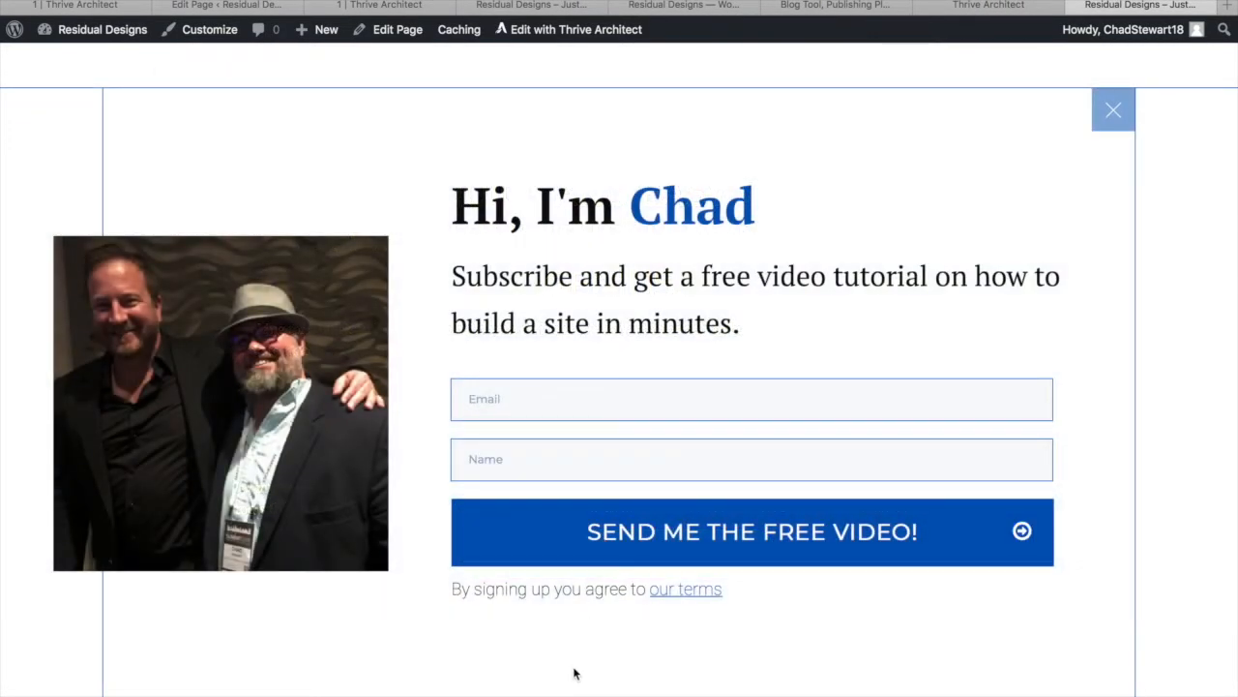
click(1124, 114)
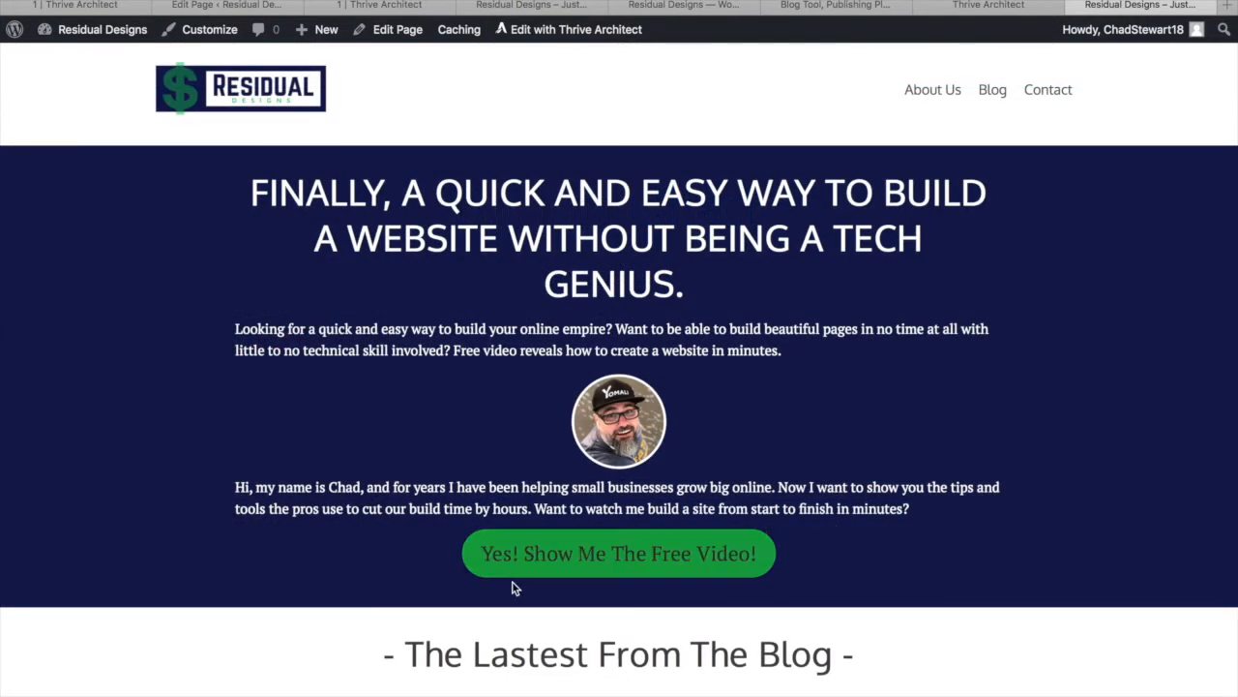
scroll(512, 582, down, 8)
scroll(511, 620, up, 10)
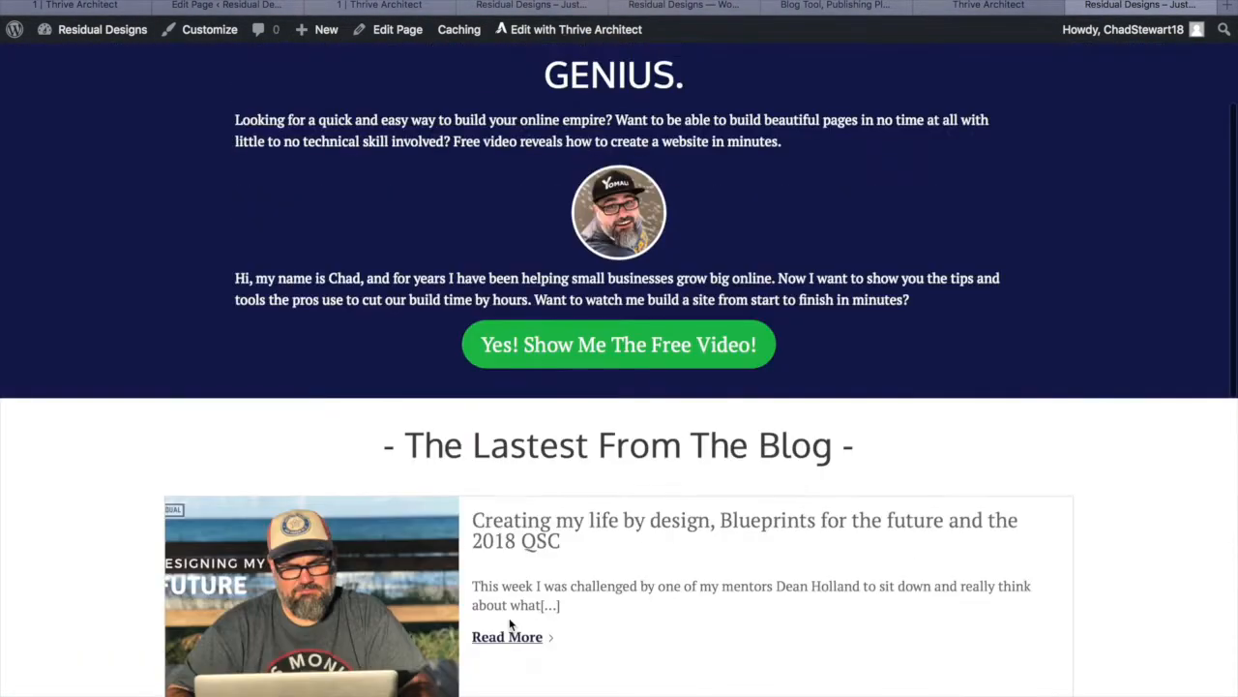
Verify both the hero and bottom free-video buttons open the opt-in popup, closing it each time
click(578, 554)
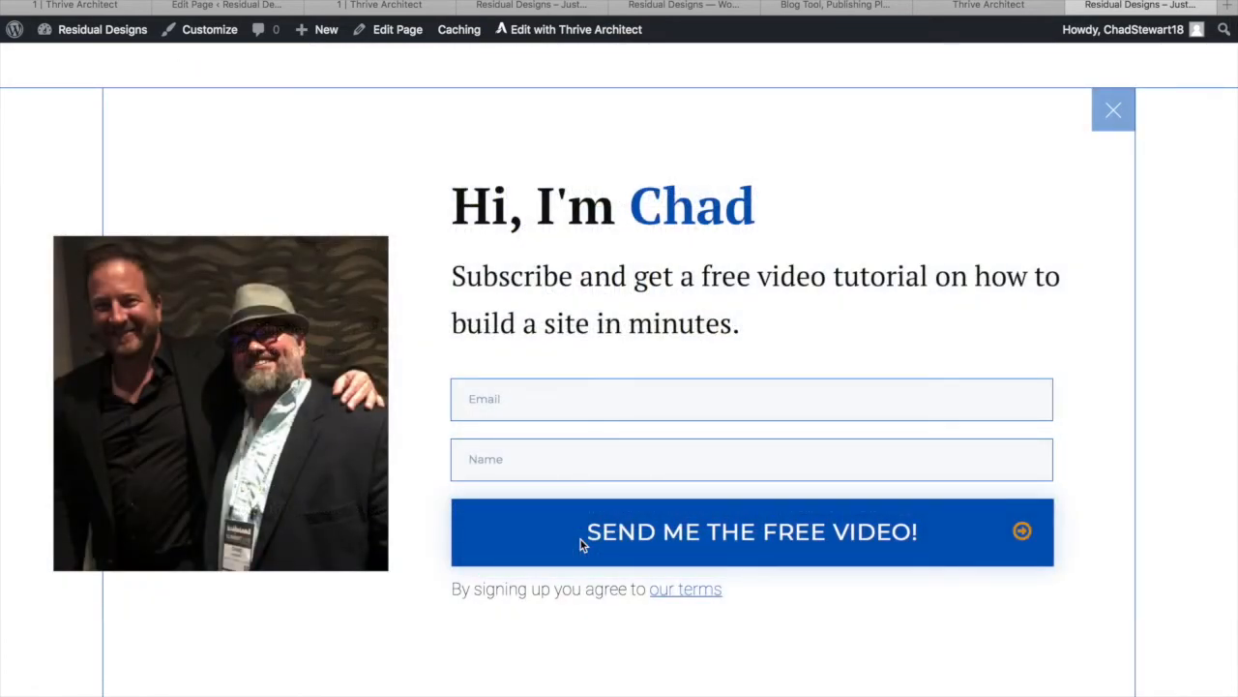
click(1123, 106)
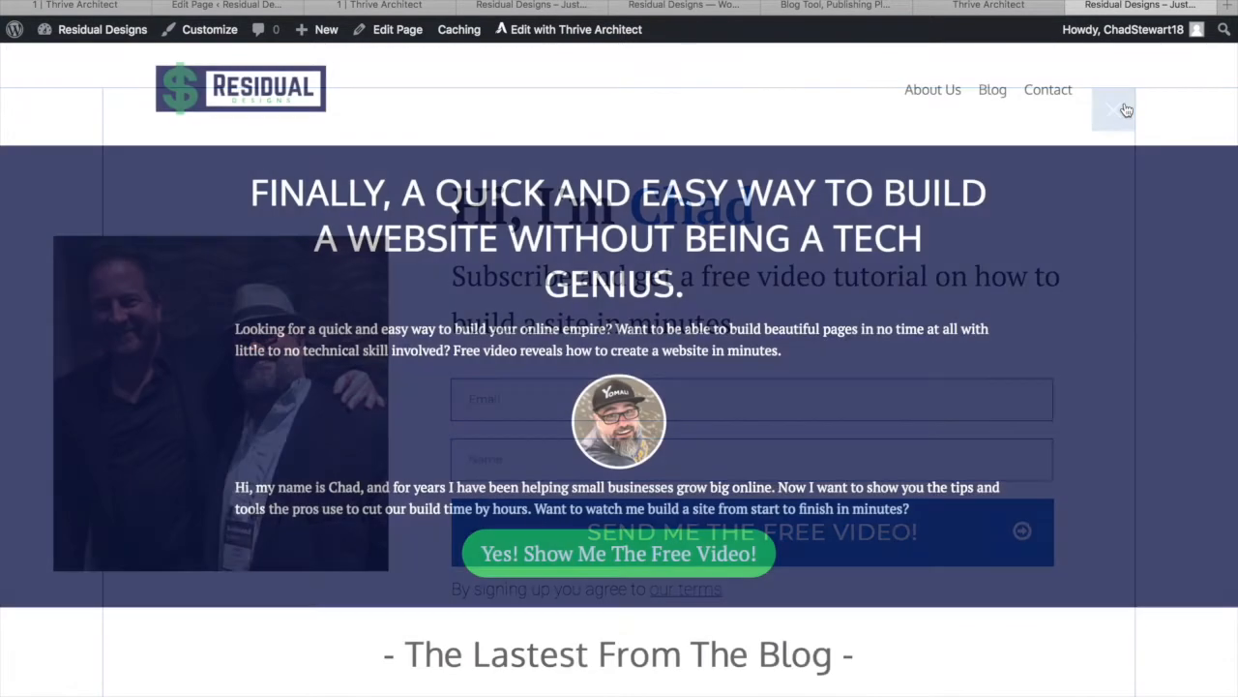
scroll(705, 460, down, 15)
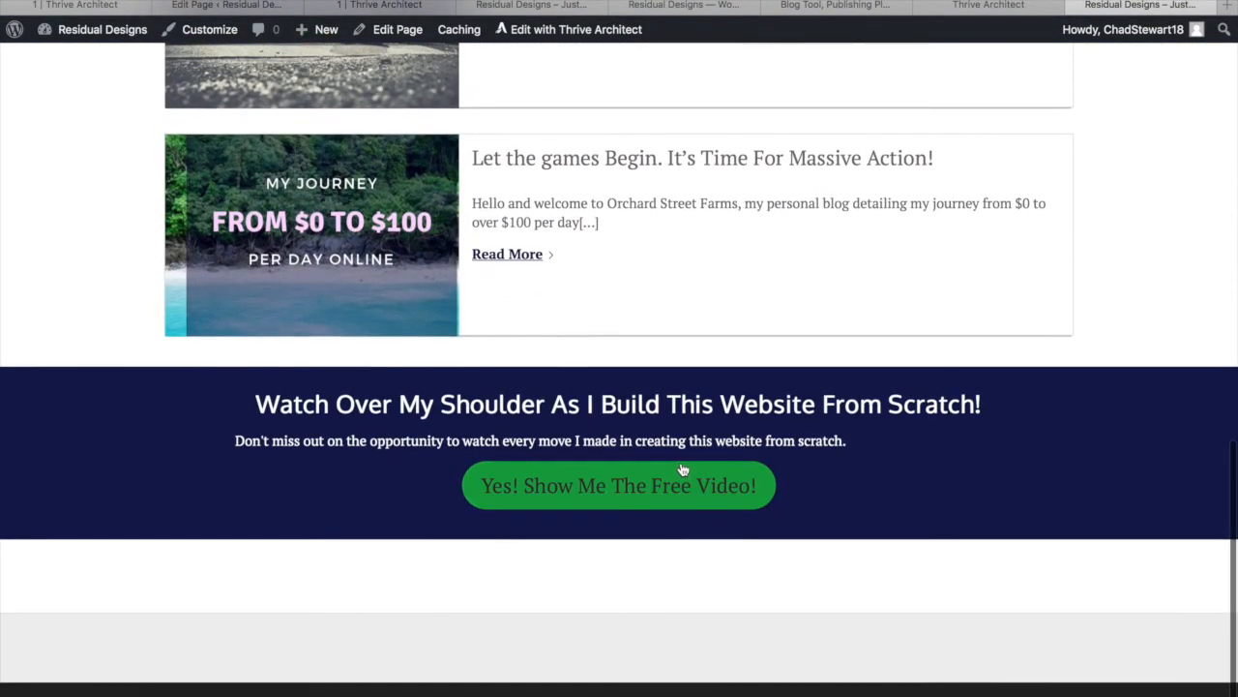
click(683, 474)
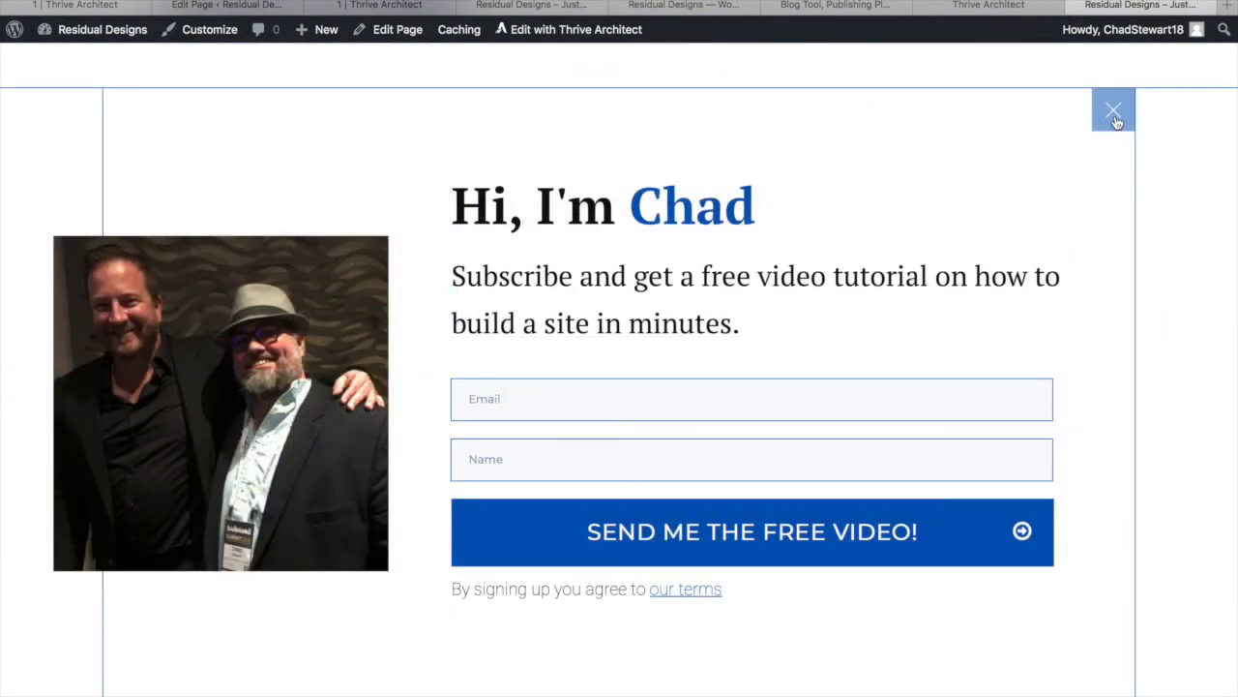
click(1115, 113)
scroll(879, 489, up, 12)
scroll(878, 488, down, 4)
scroll(878, 489, up, 4)
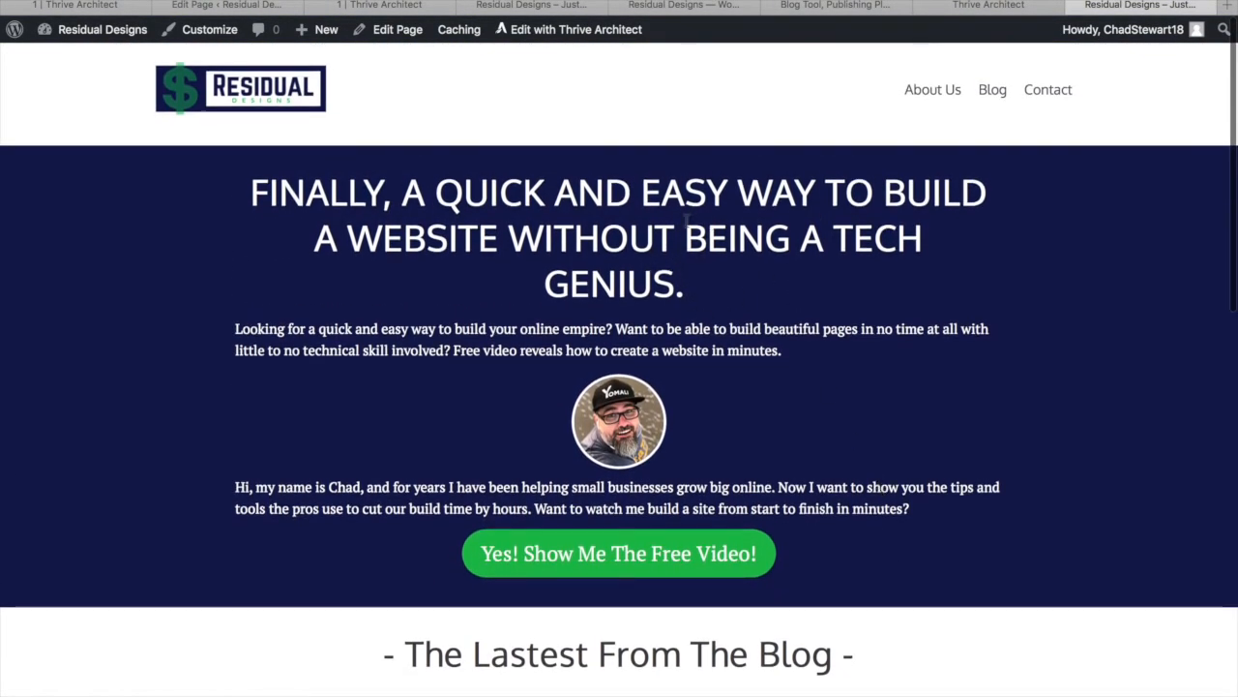
Reload the older live homepage copy to show the latest edits, then return to the page editor
click(542, 8)
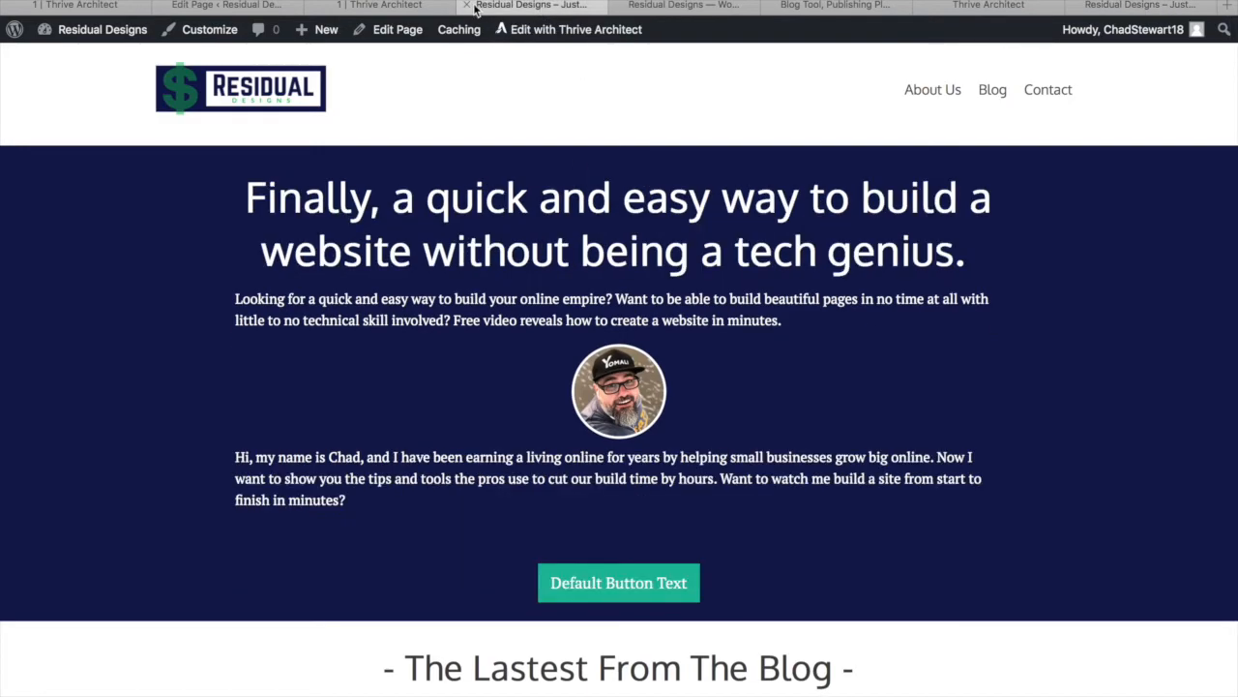
click(387, 6)
click(561, 242)
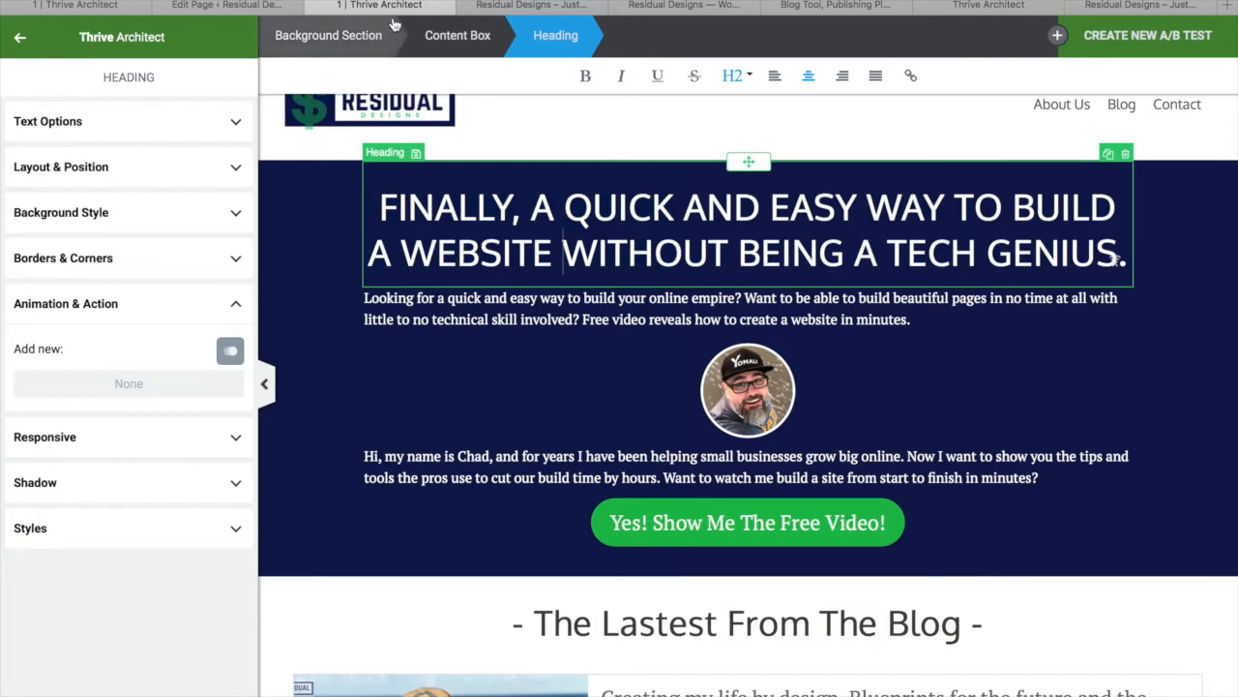
click(544, 6)
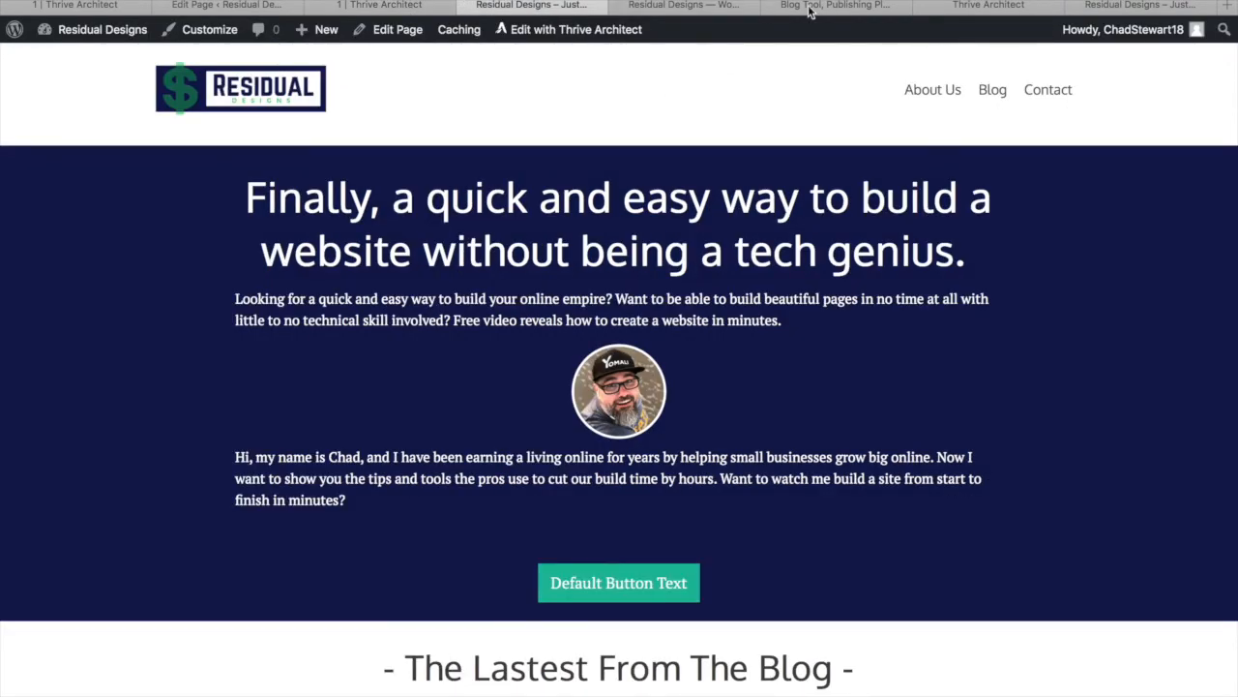
key(super+r)
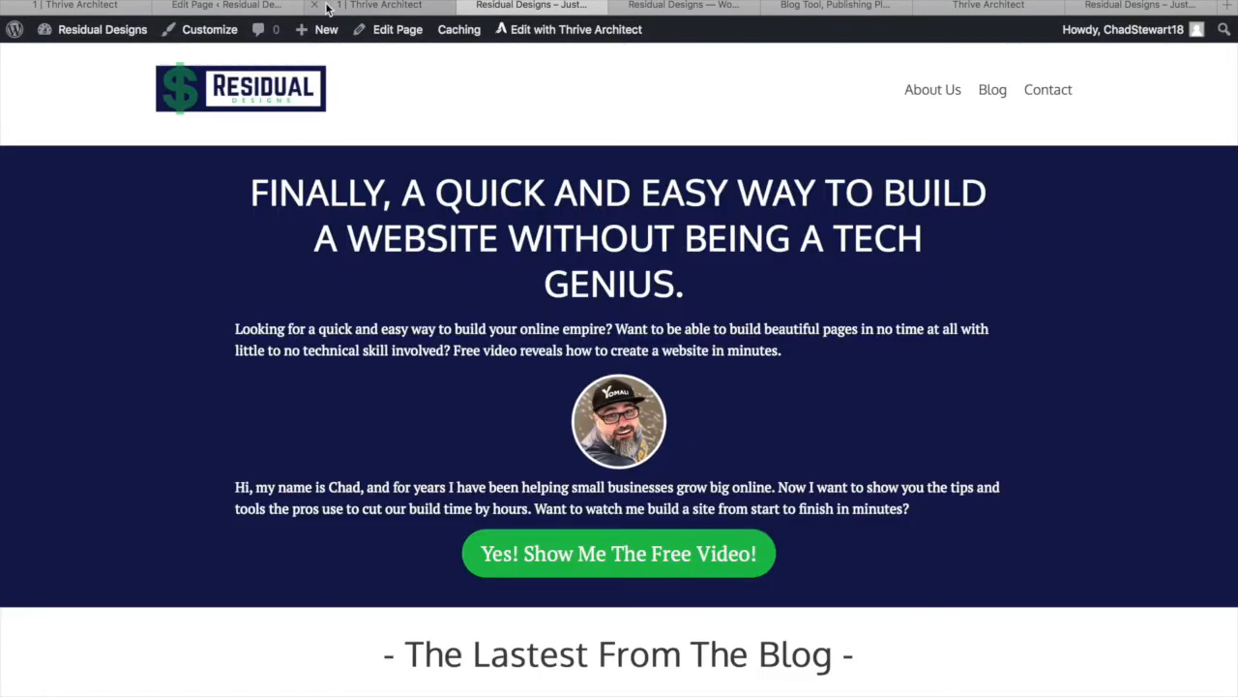
click(357, 7)
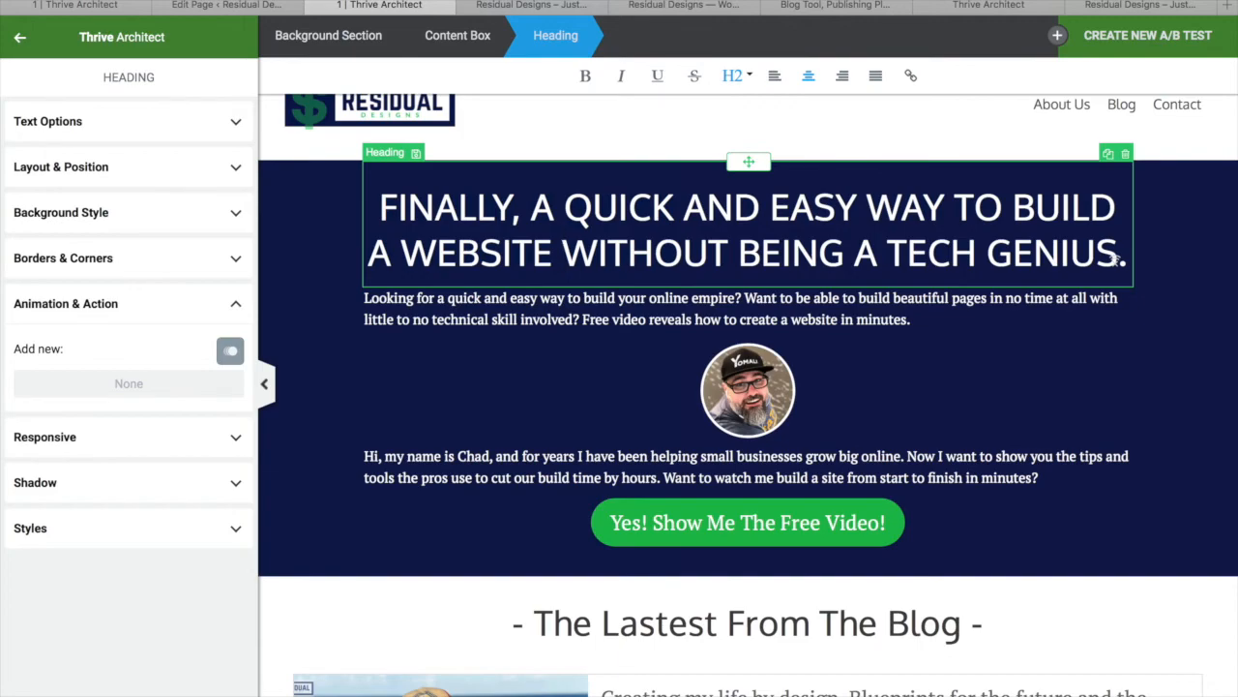
Try a different hero heading font size, save, and reload the live homepage to check it
click(847, 584)
click(715, 229)
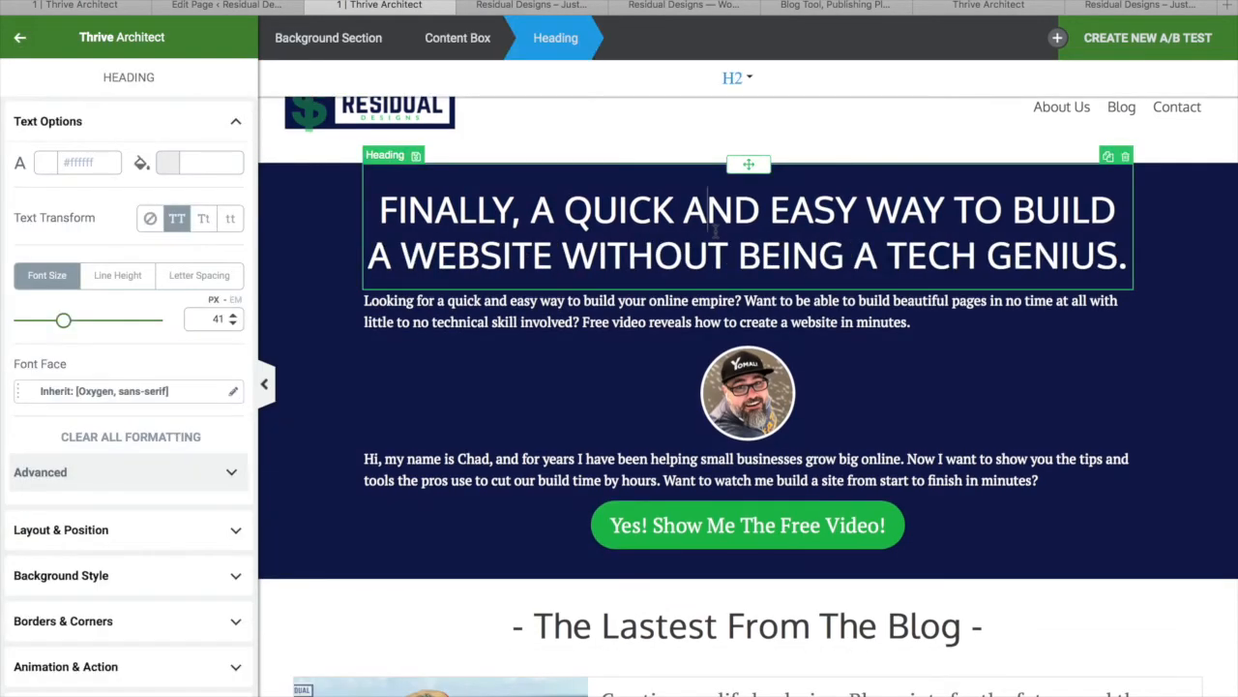
click(556, 214)
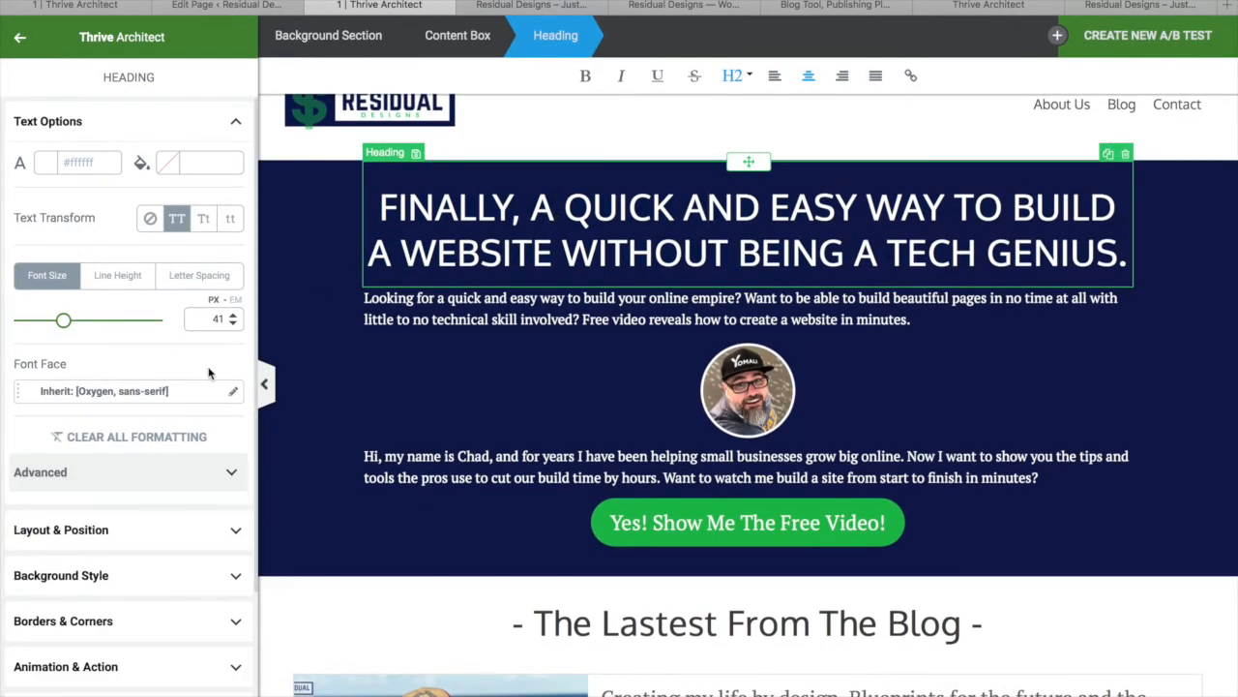
drag(64, 324, 63, 323)
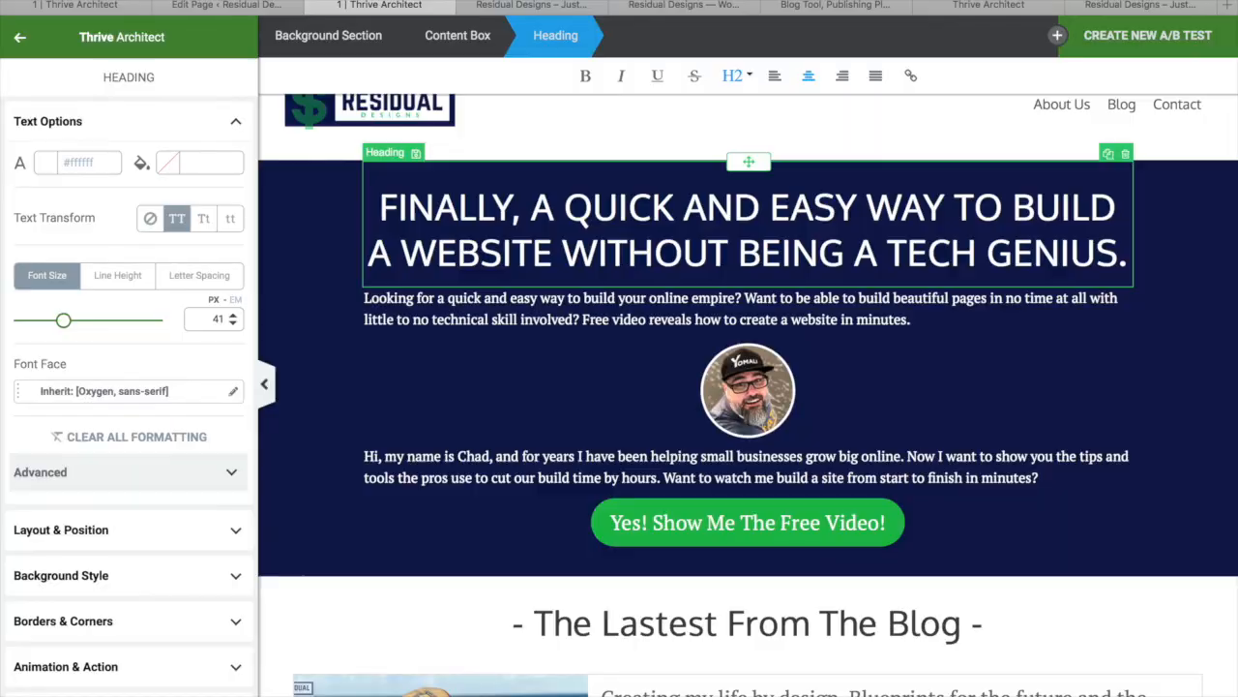
key(ctrl+s)
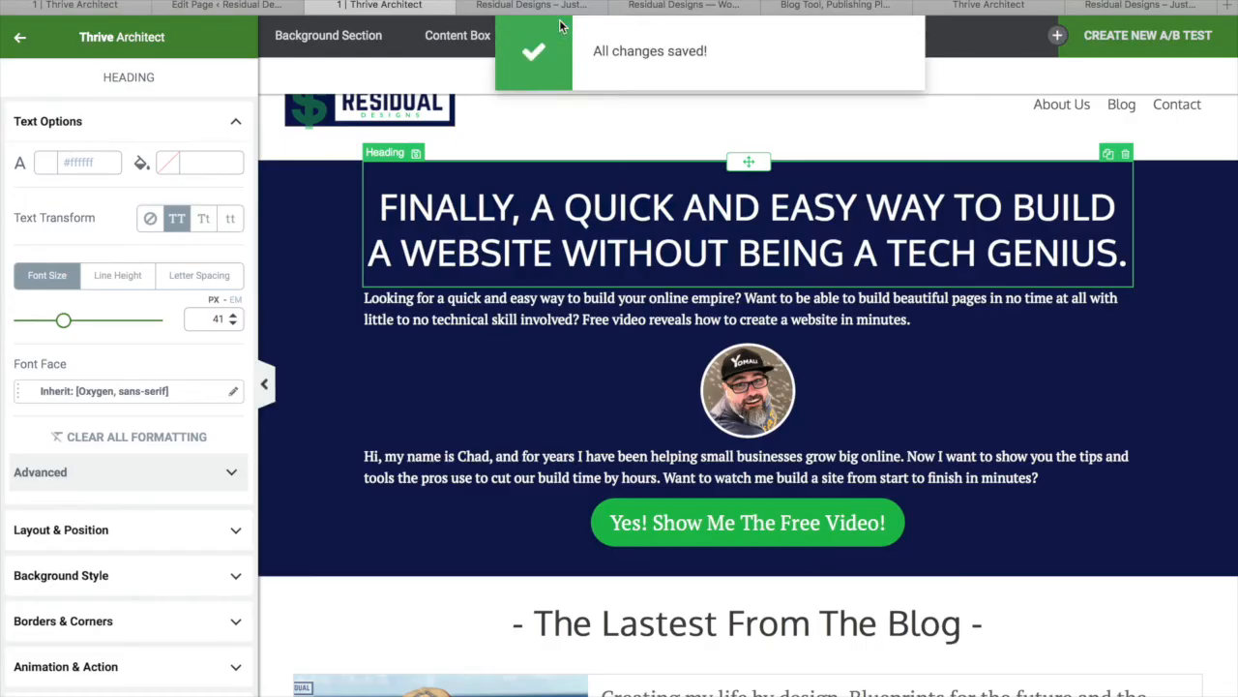
click(559, 6)
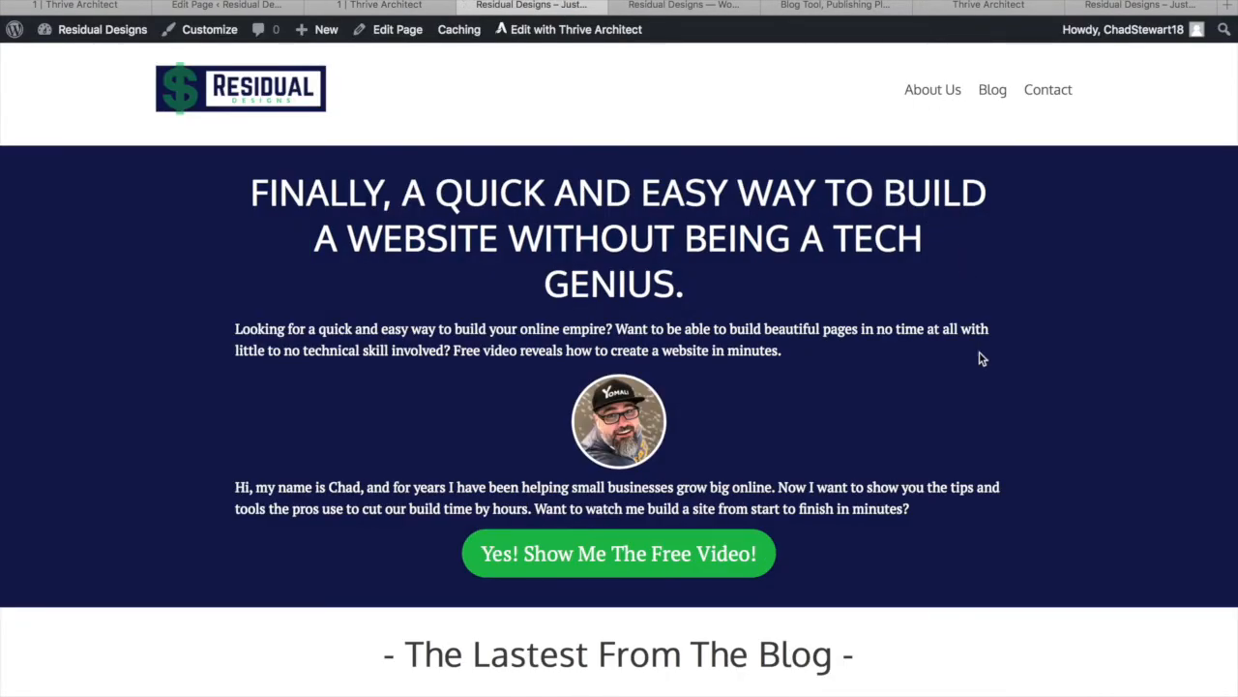
key(ctrl+r)
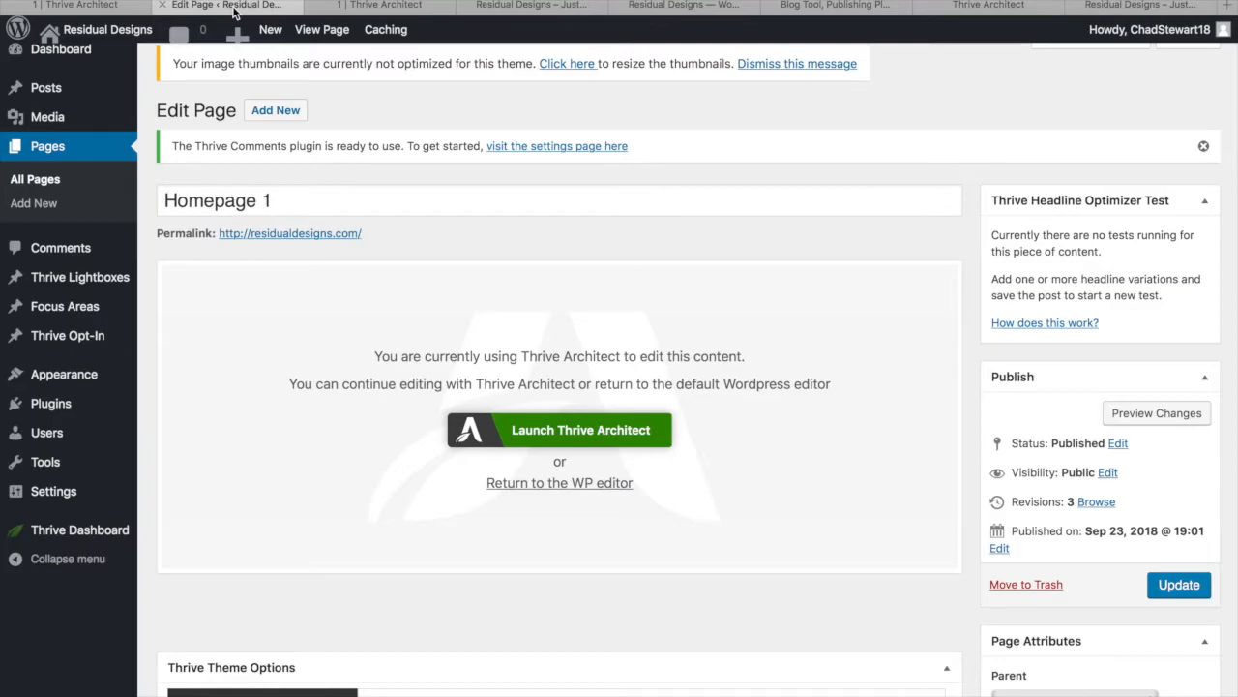
Reduce the hero heading font size to 38 px and save the page
click(272, 6)
click(356, 6)
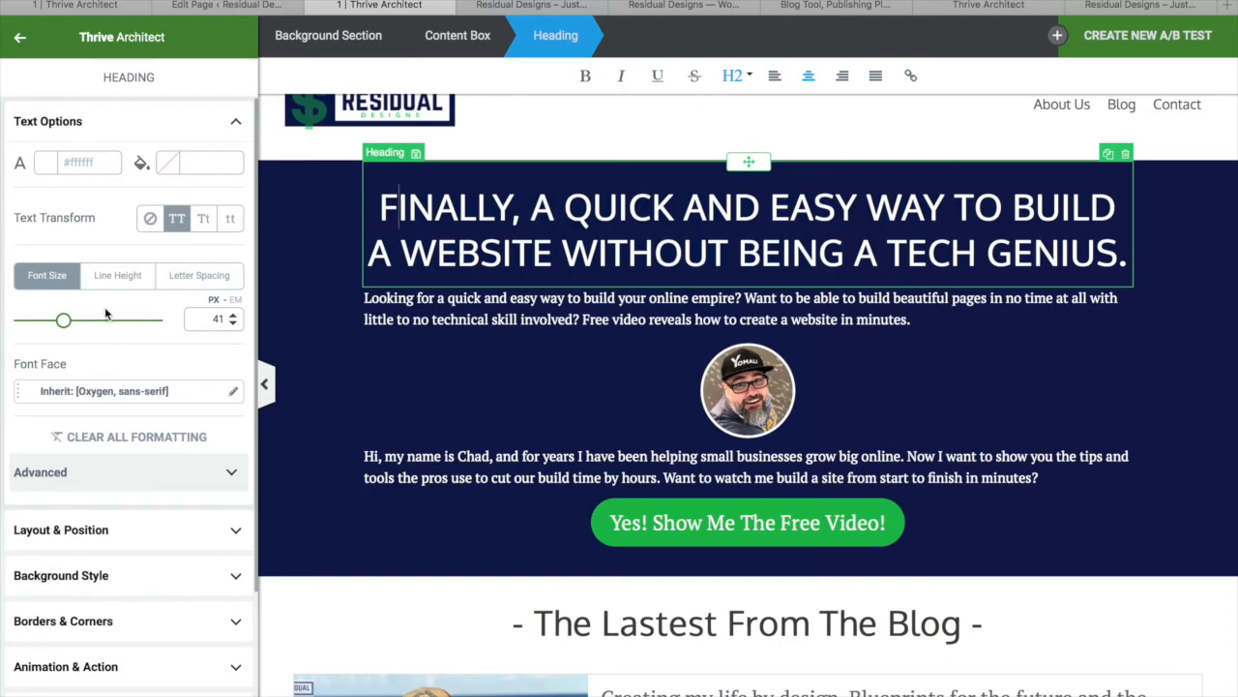
mouse_move(64, 323)
mouse_down()
mouse_move(52, 323)
mouse_move(61, 328)
mouse_up()
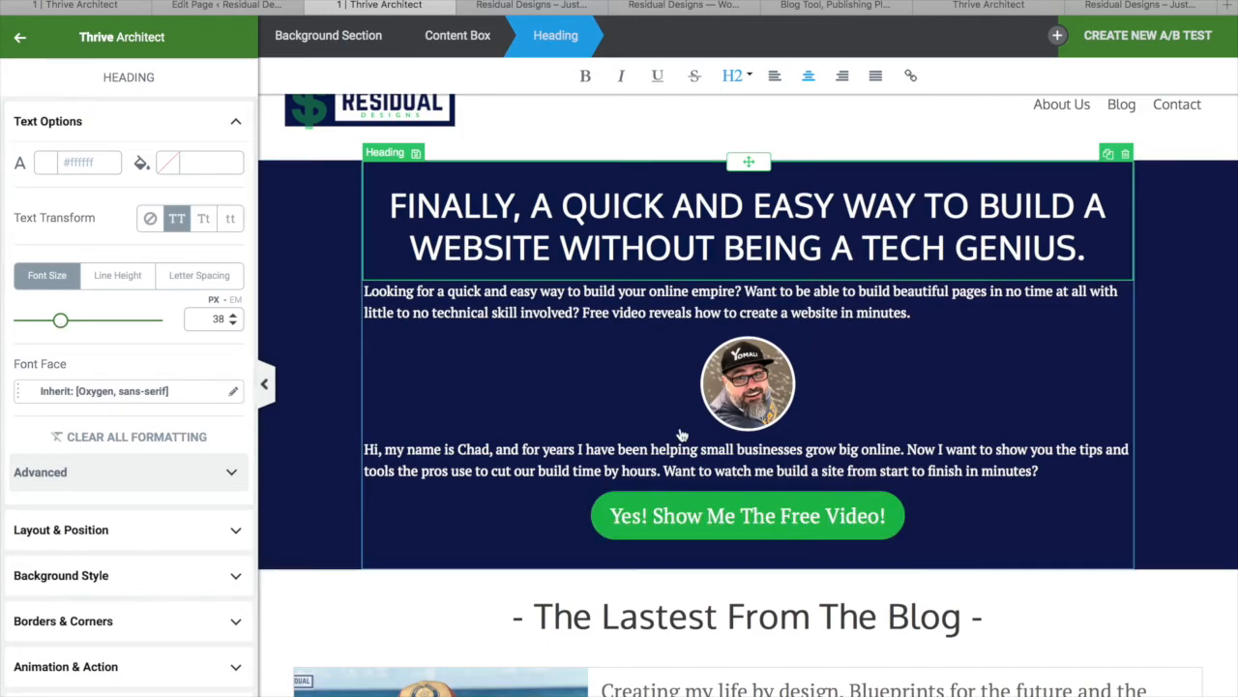
key(ctrl+s)
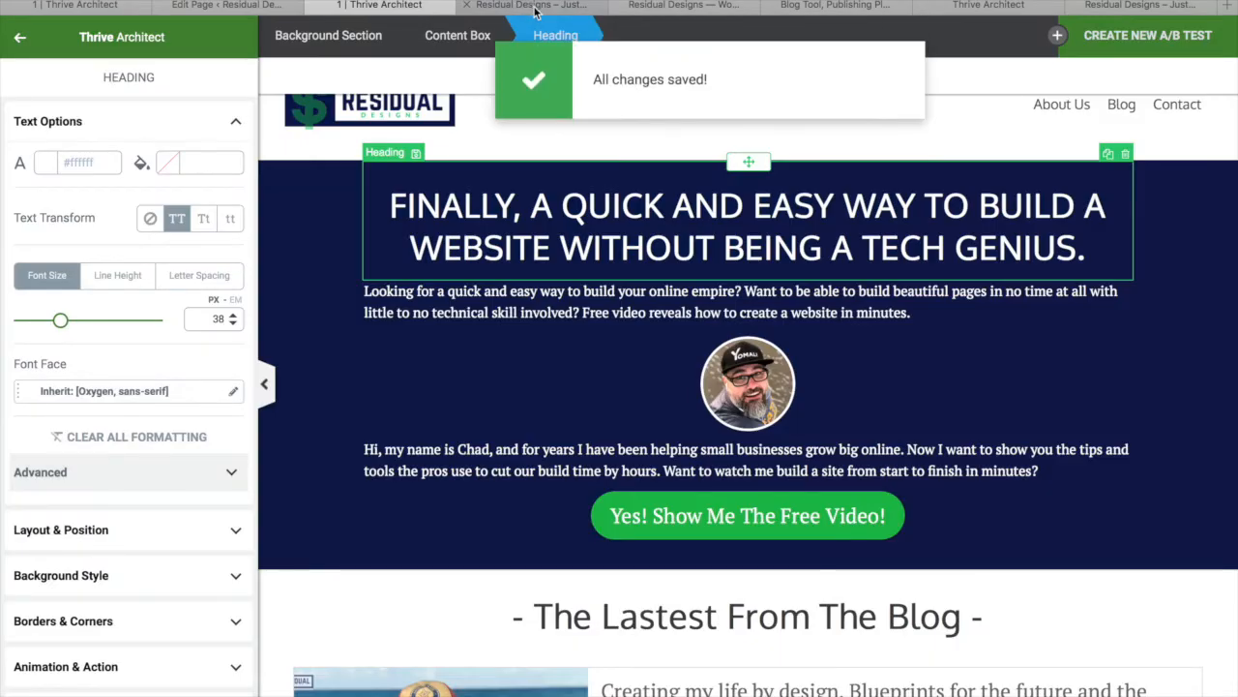
click(535, 6)
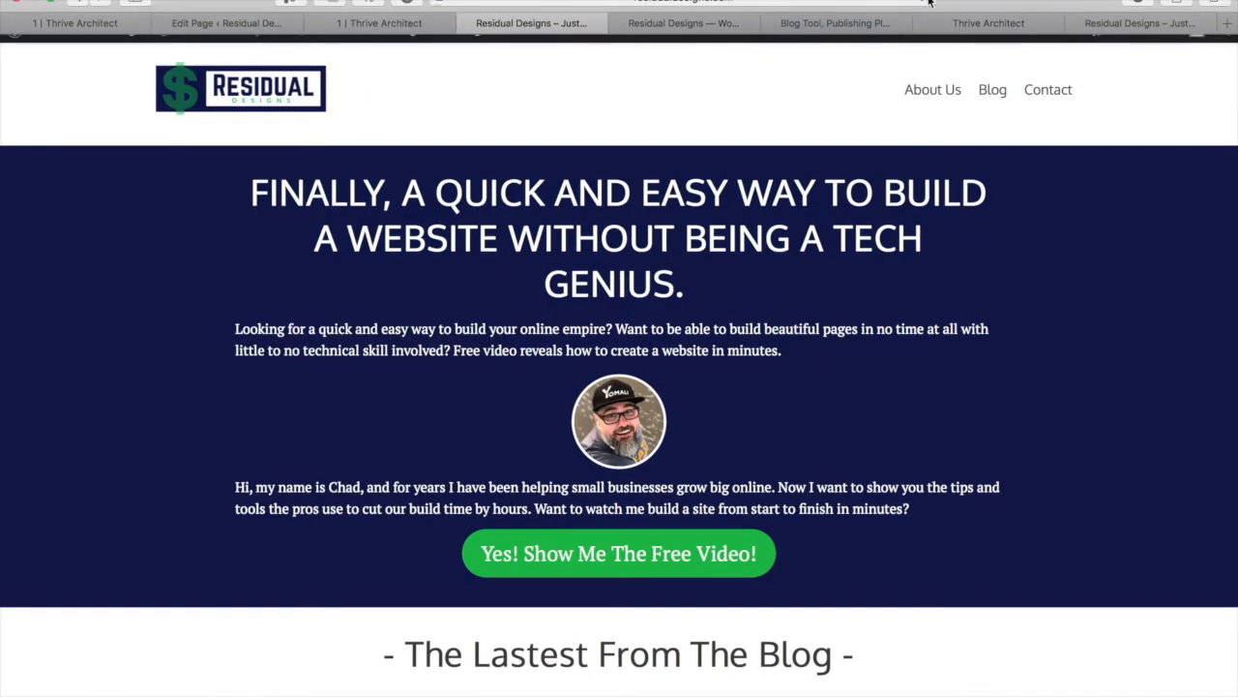
Reload the live homepage to check the two-line heading, then open the free-video signup lightbox
key(super+r)
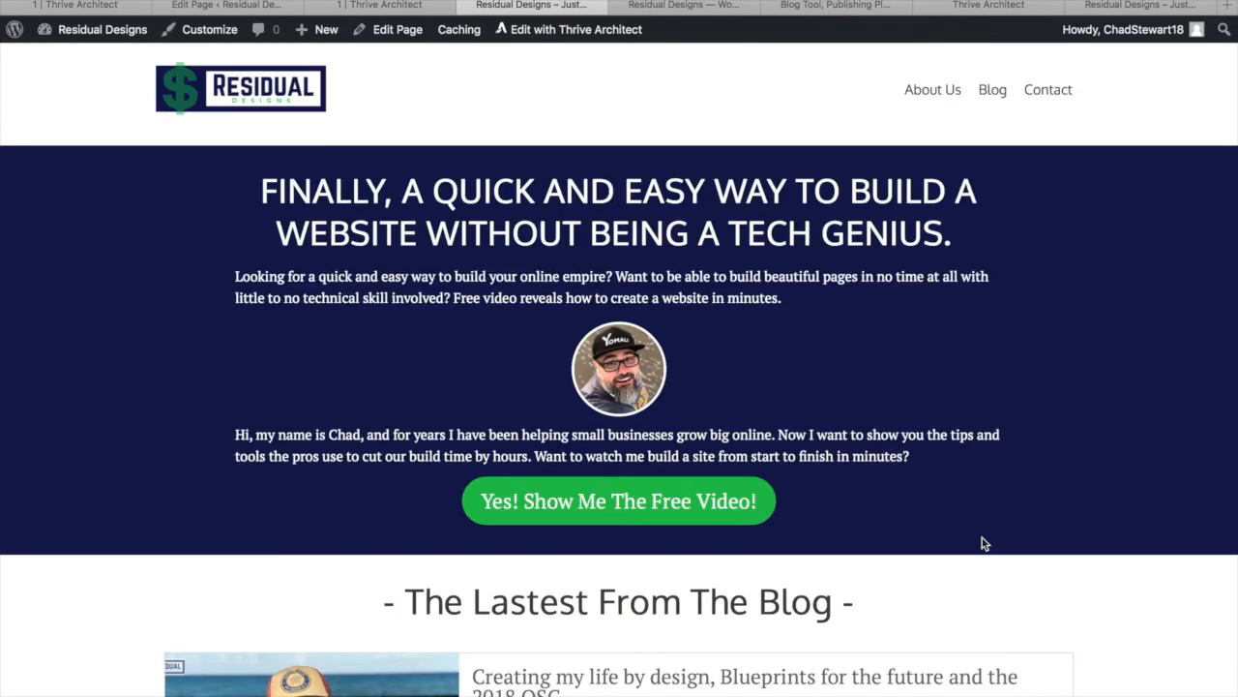
scroll(957, 505, down, 3)
scroll(955, 505, up, 3)
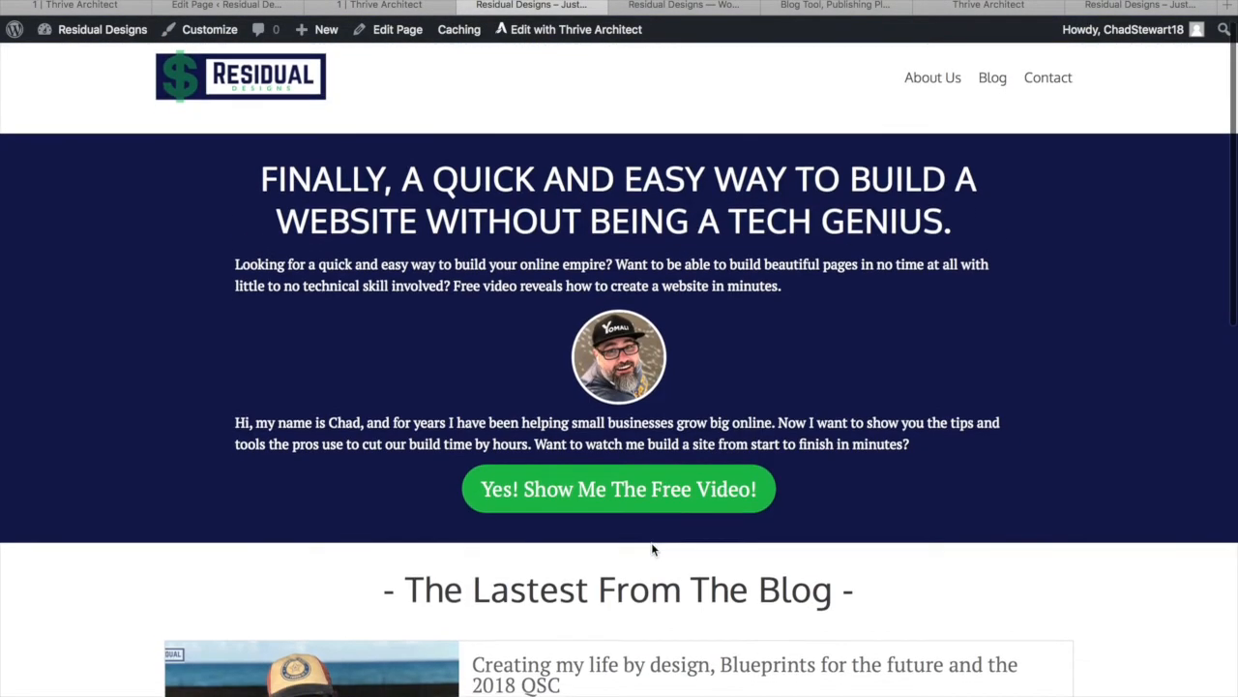
scroll(654, 549, down, 10)
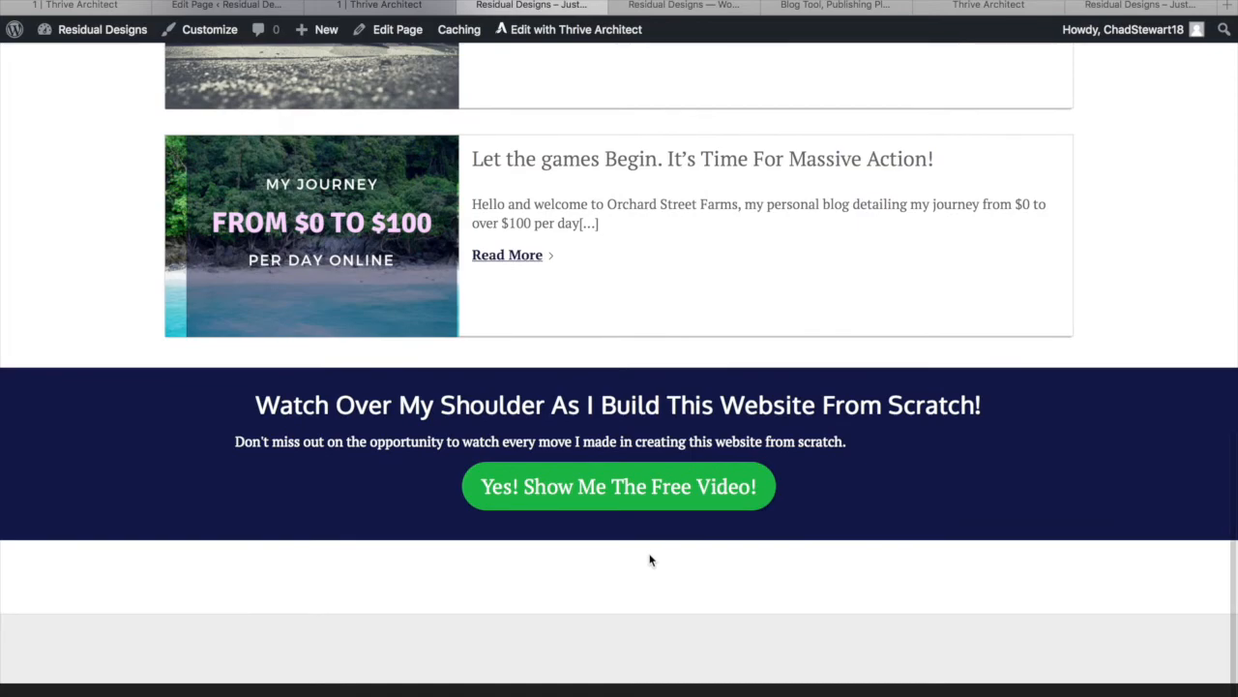
scroll(650, 559, up, 10)
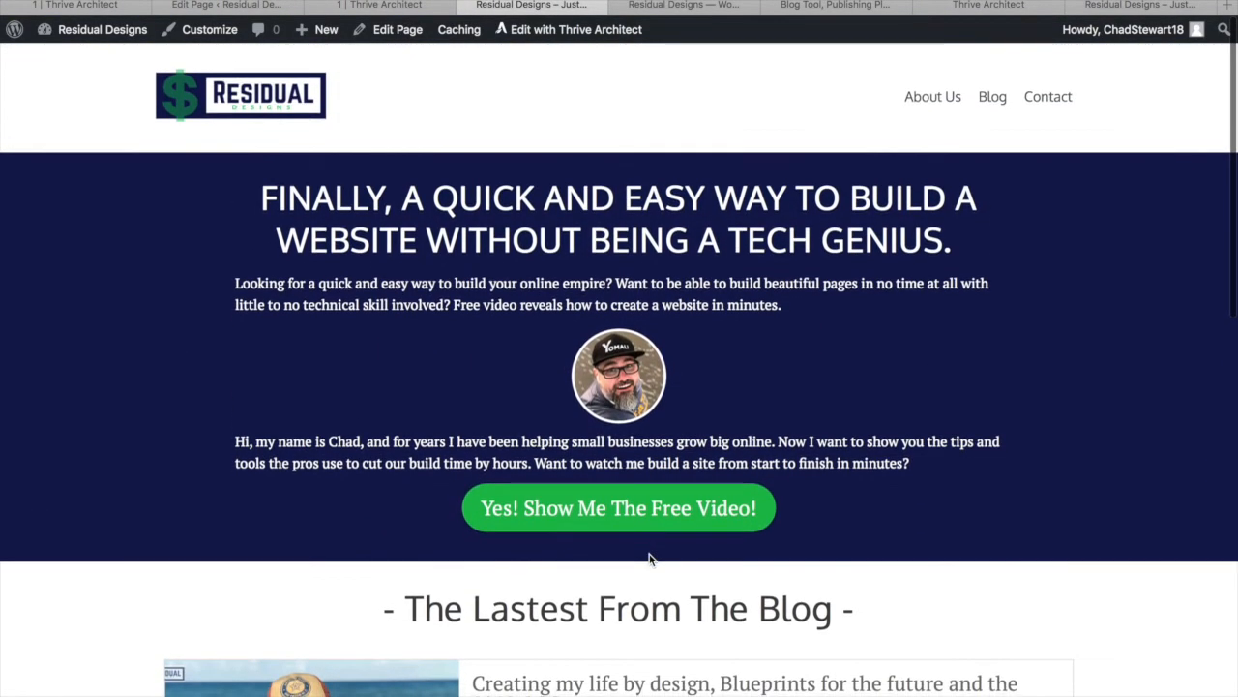
click(663, 488)
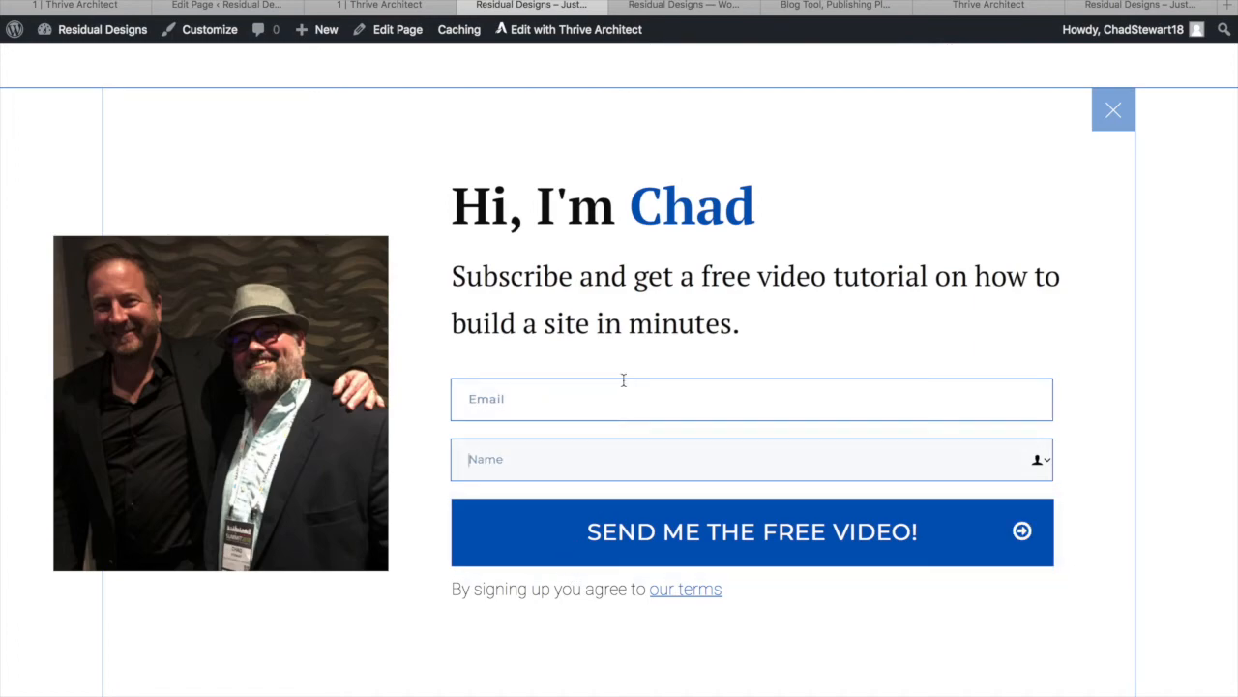
In the lightbox editor, start a new API connection for the Lead Generation form via Add New API Connections
click(988, 6)
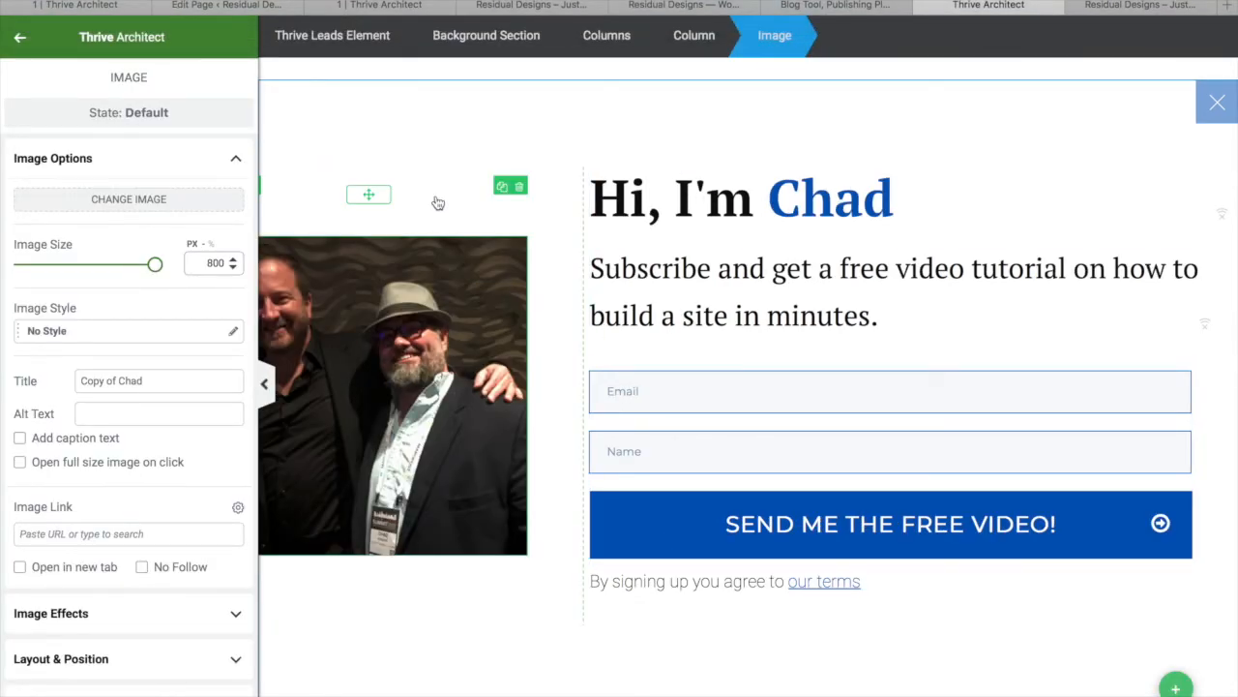
click(745, 464)
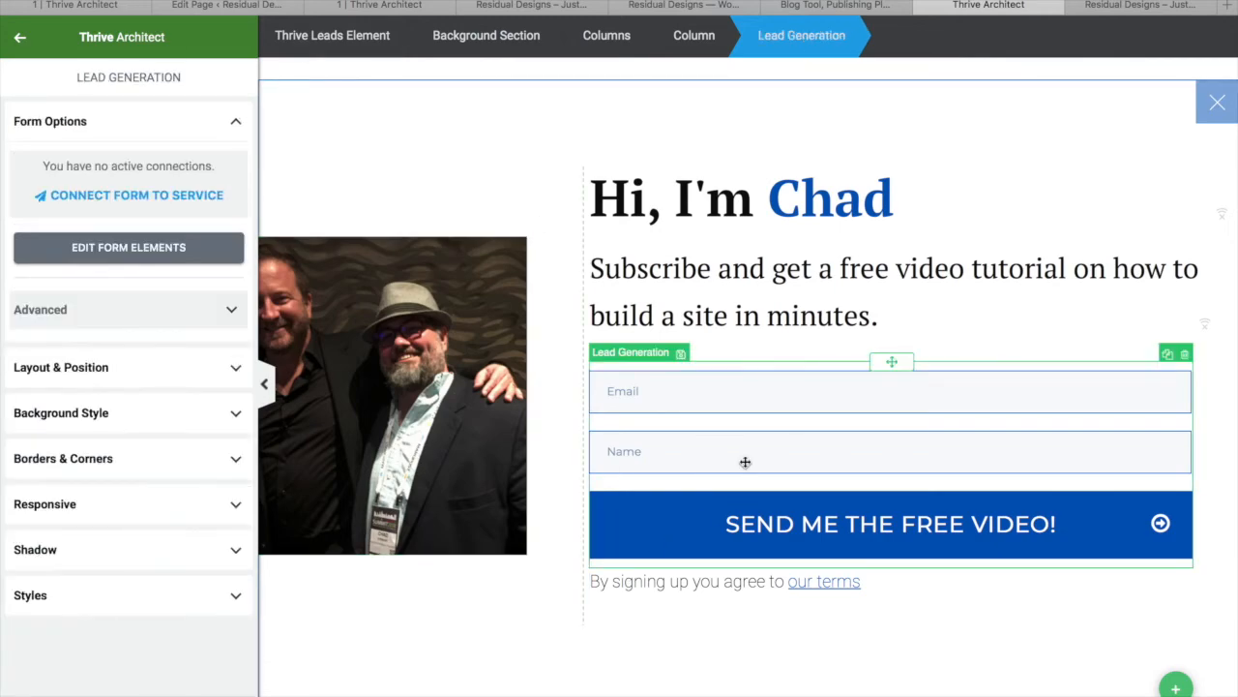
click(119, 199)
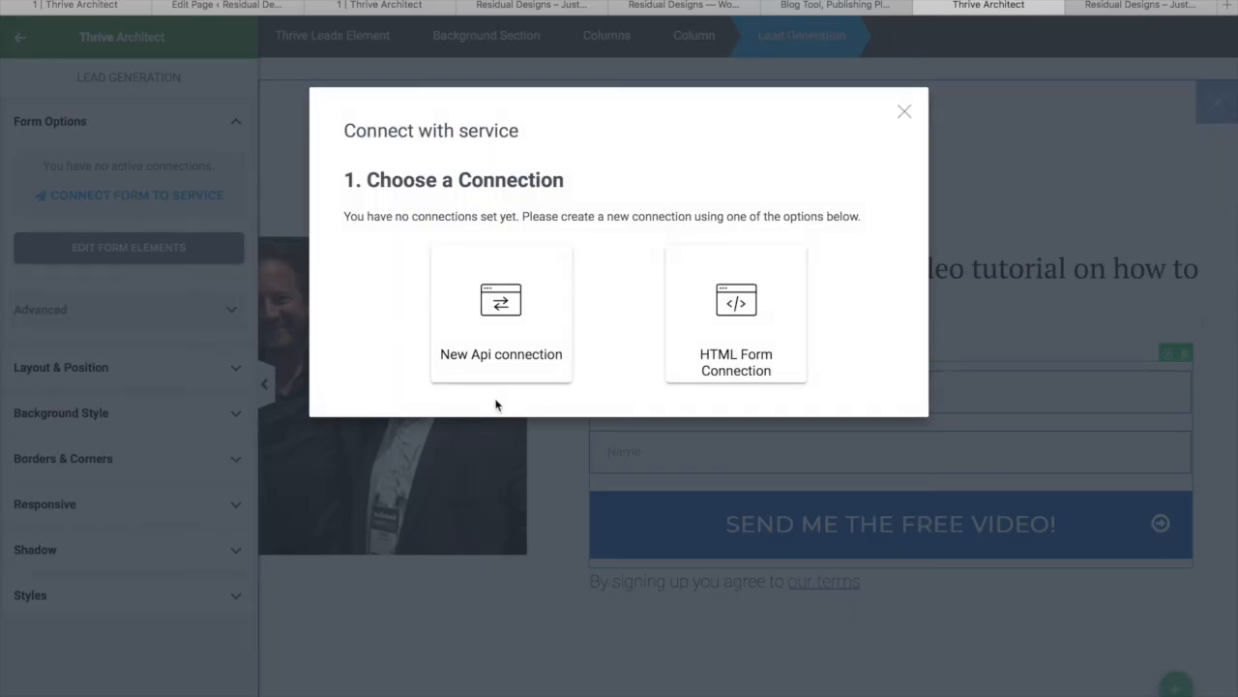
click(509, 326)
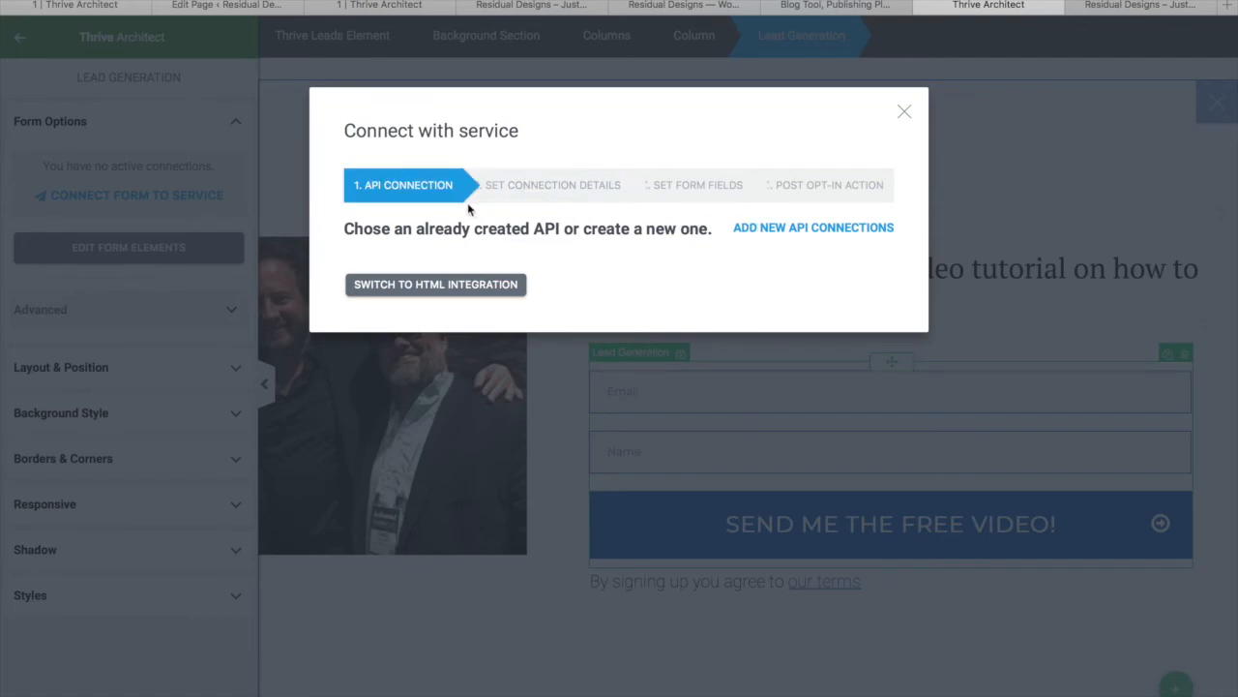
click(847, 232)
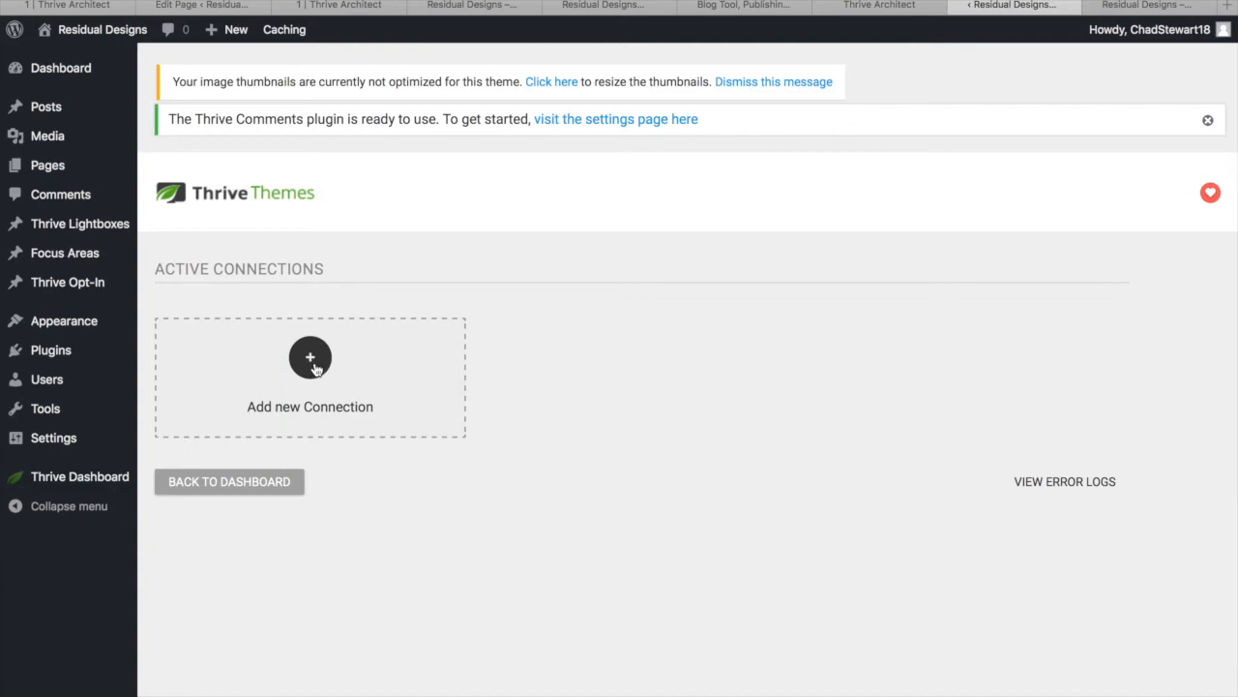
Add an AWeber connection, sign in with the saved AWeber login, and allow Thrive Leads access
click(314, 366)
click(314, 363)
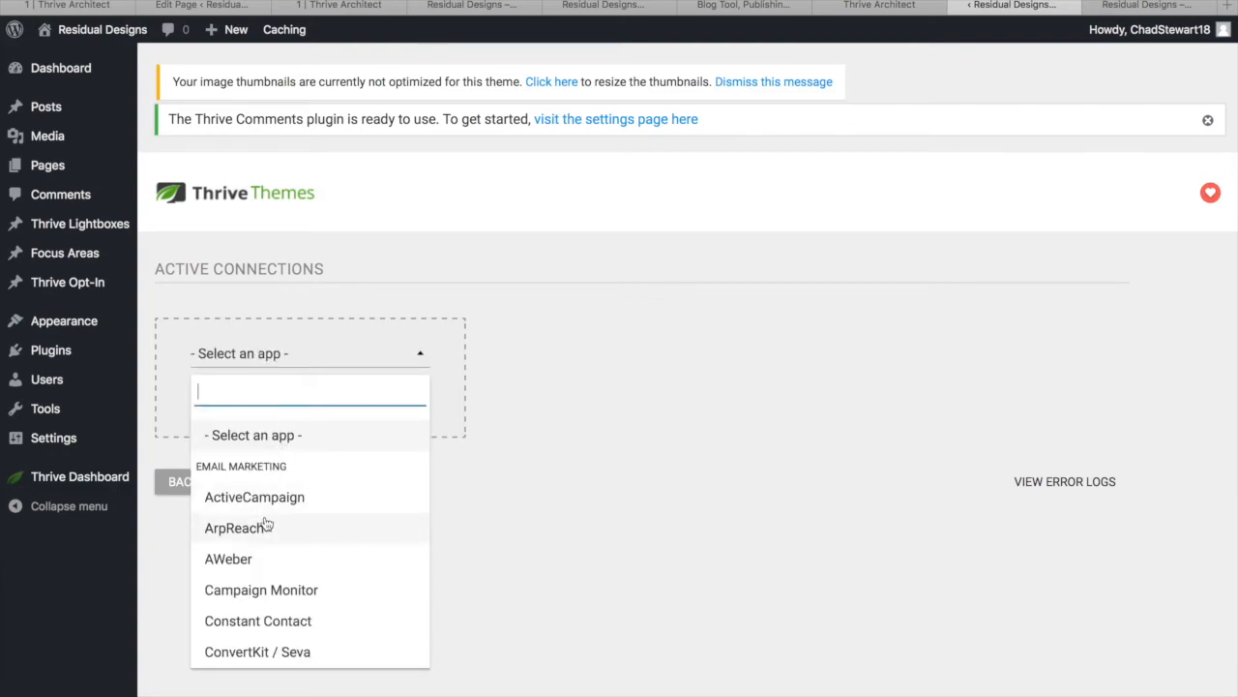
click(244, 559)
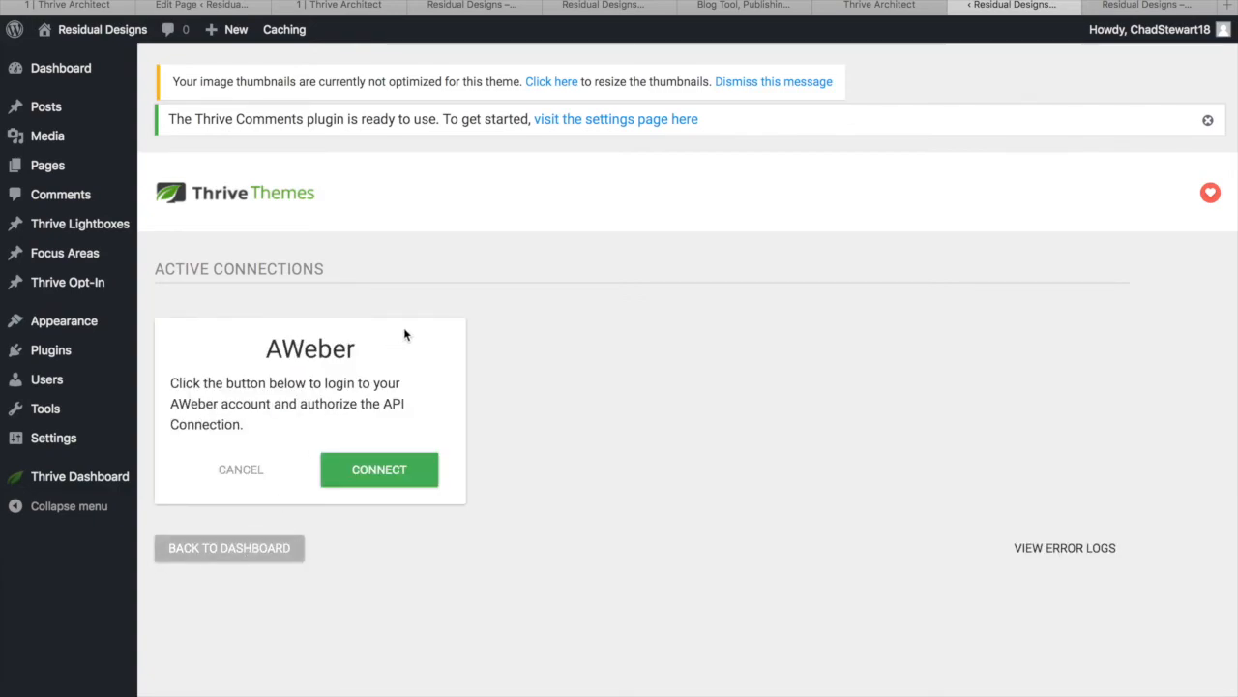
click(374, 469)
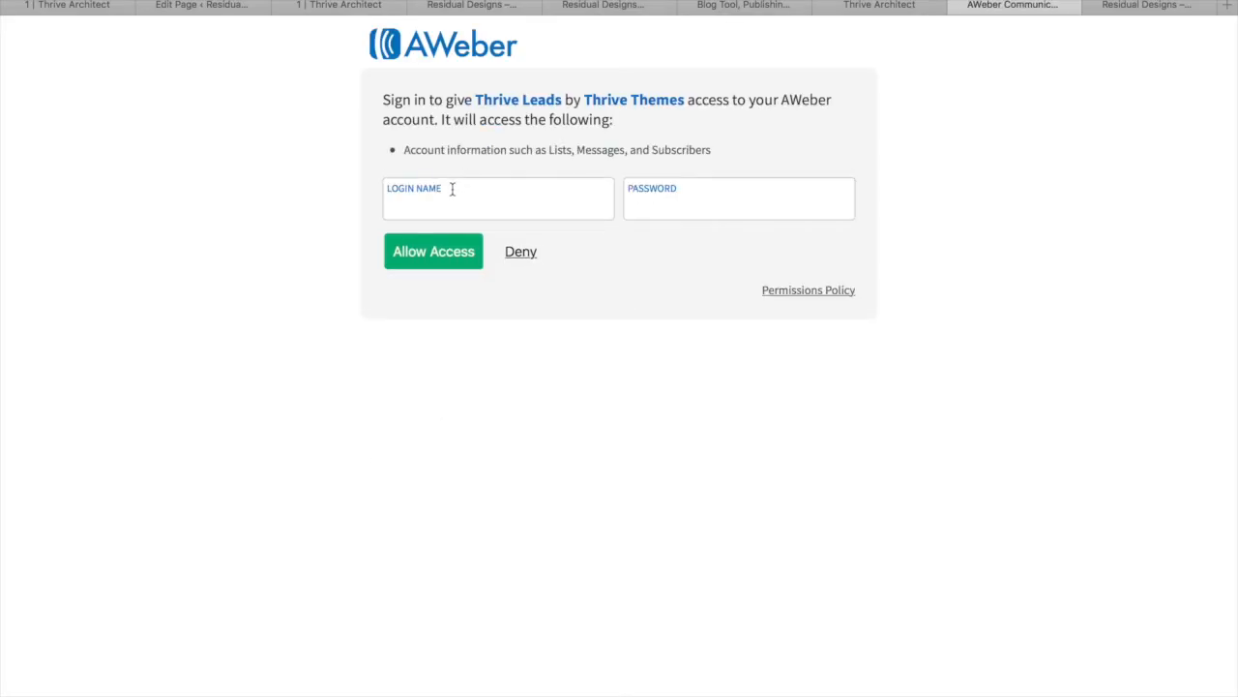
click(449, 196)
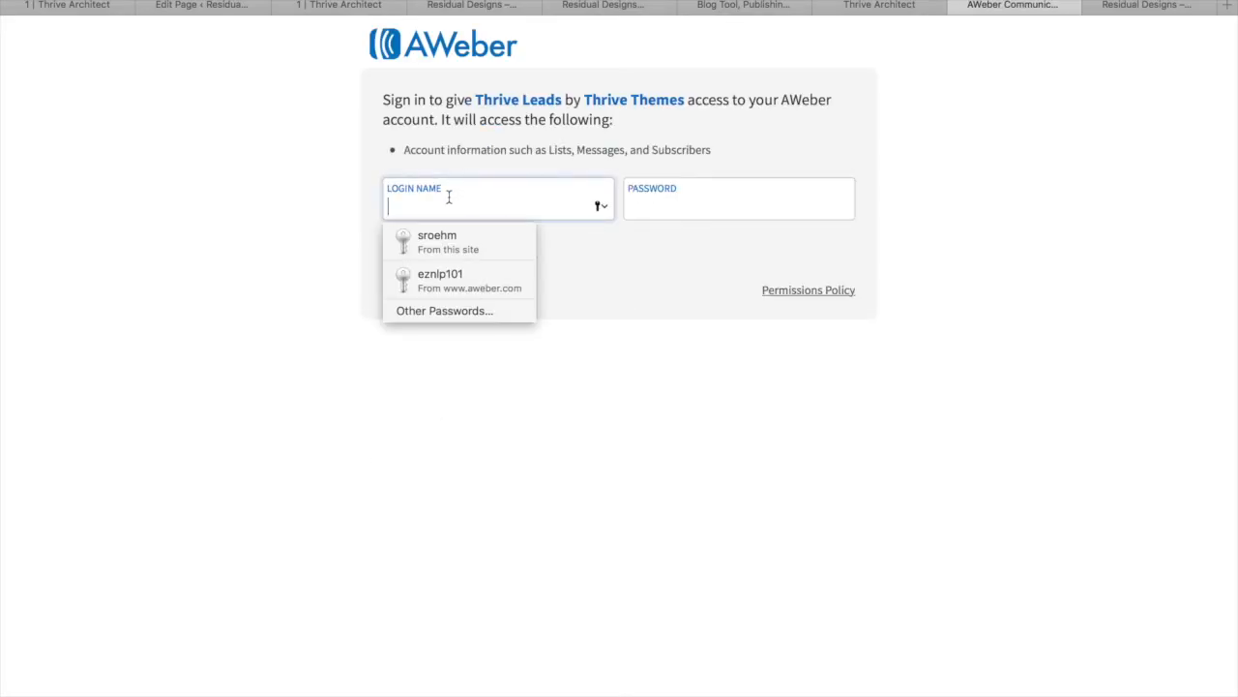
click(442, 279)
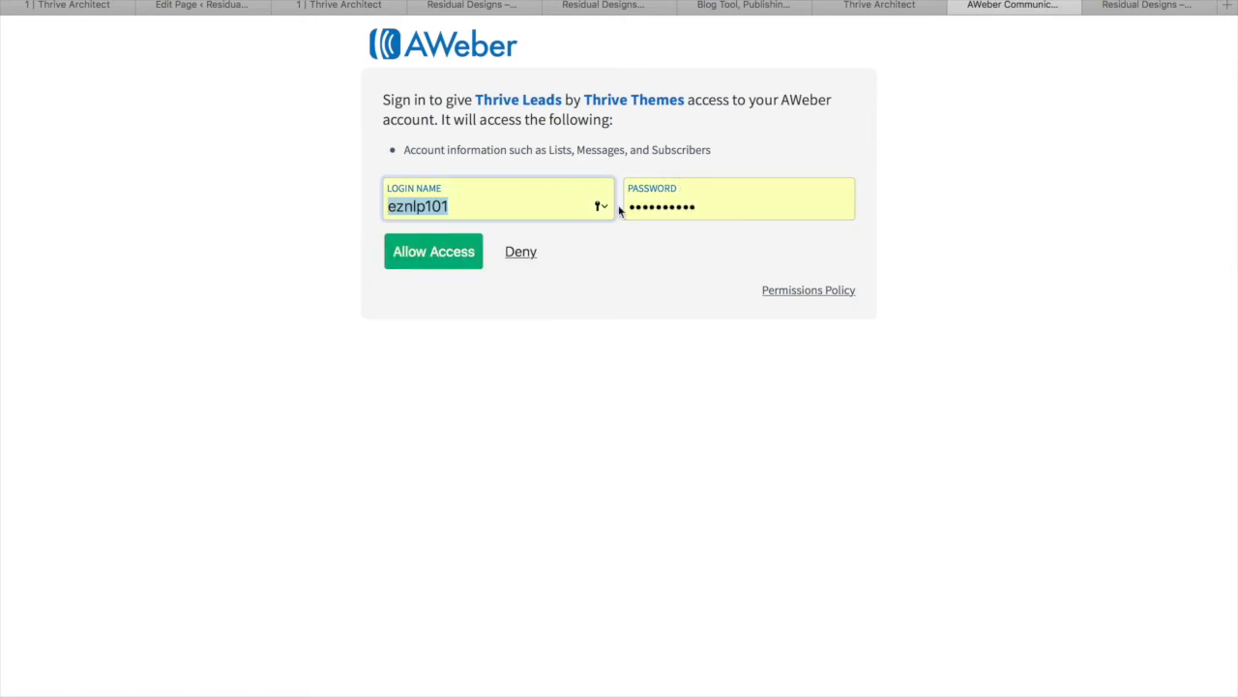
click(423, 253)
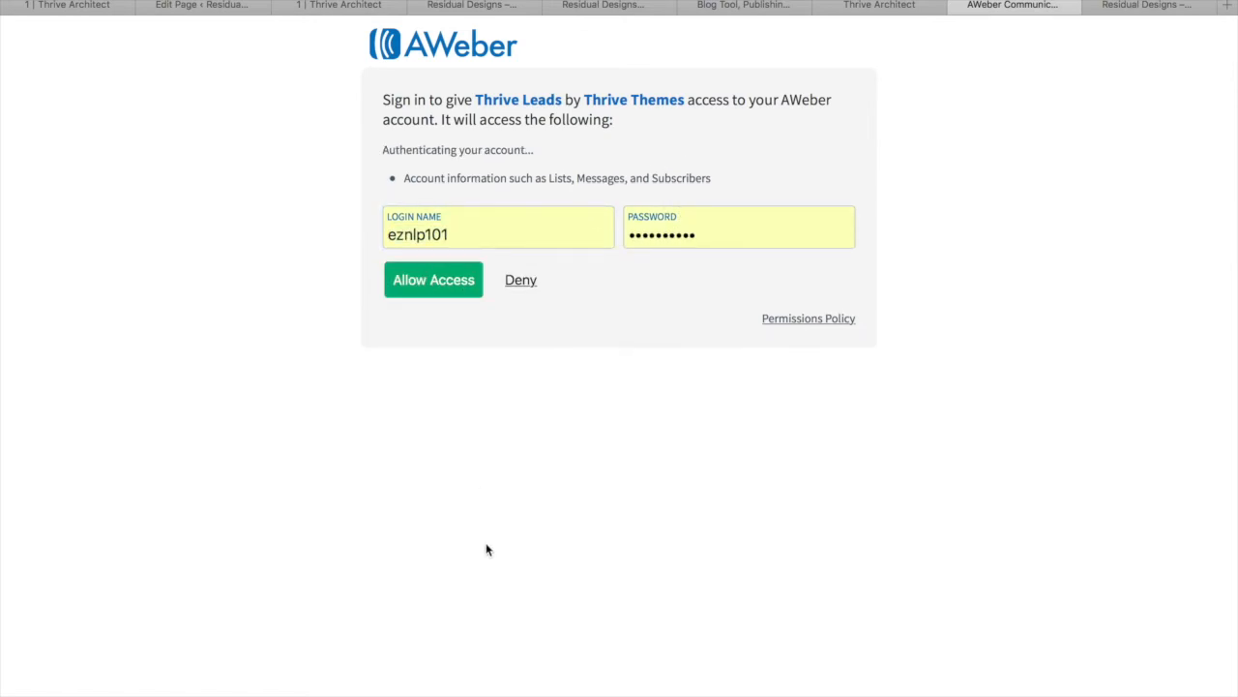
scroll(374, 492, down, 2)
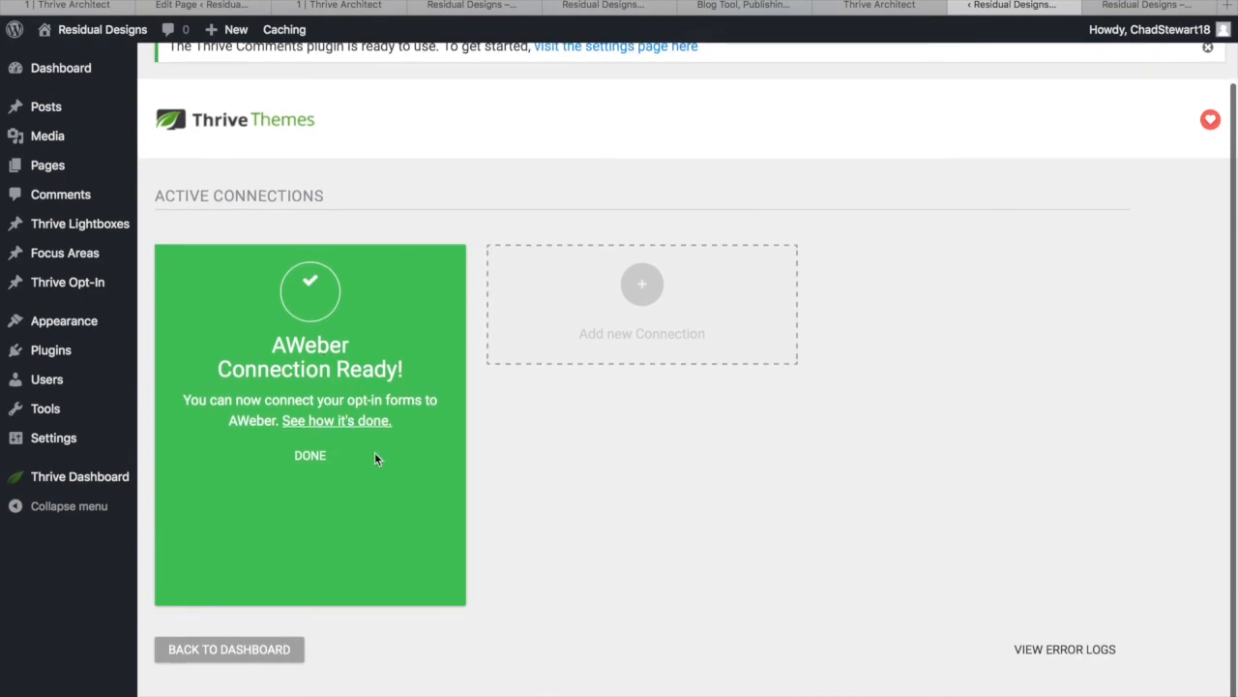
scroll(375, 453, up, 2)
click(878, 5)
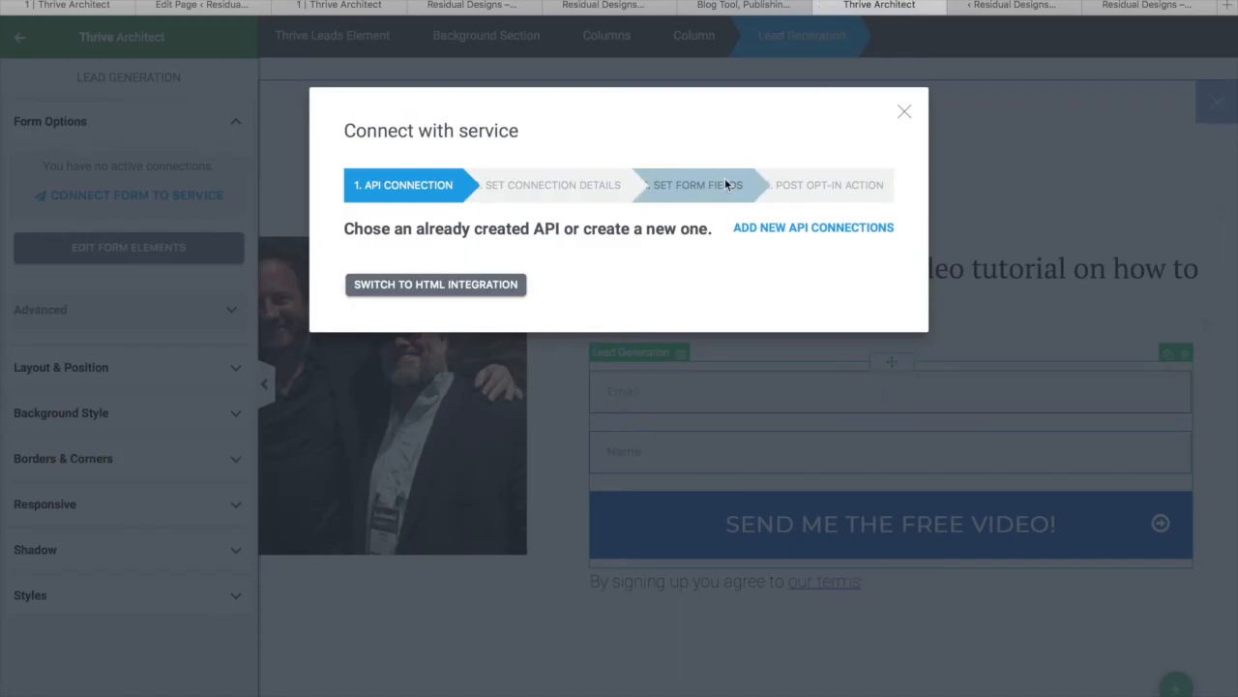
Connect the Lead Generation form to AWeber's My $0 to $100 list with the tag RDsNewsubs
click(905, 113)
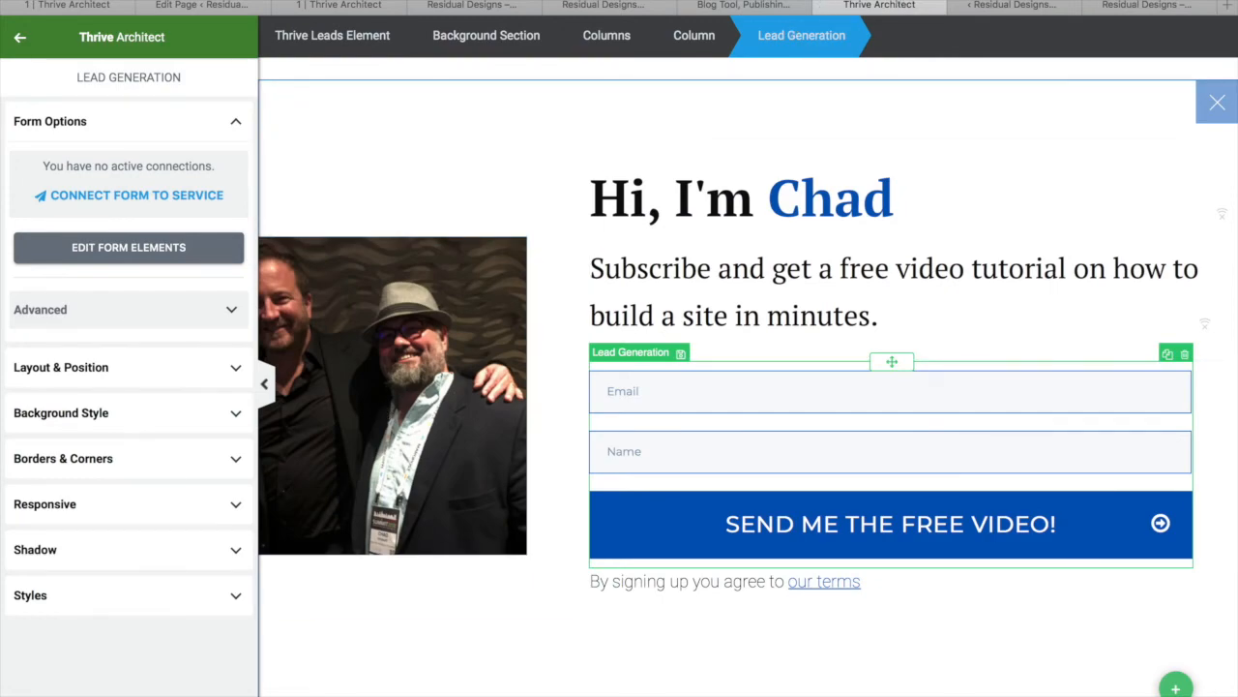
click(805, 405)
click(198, 208)
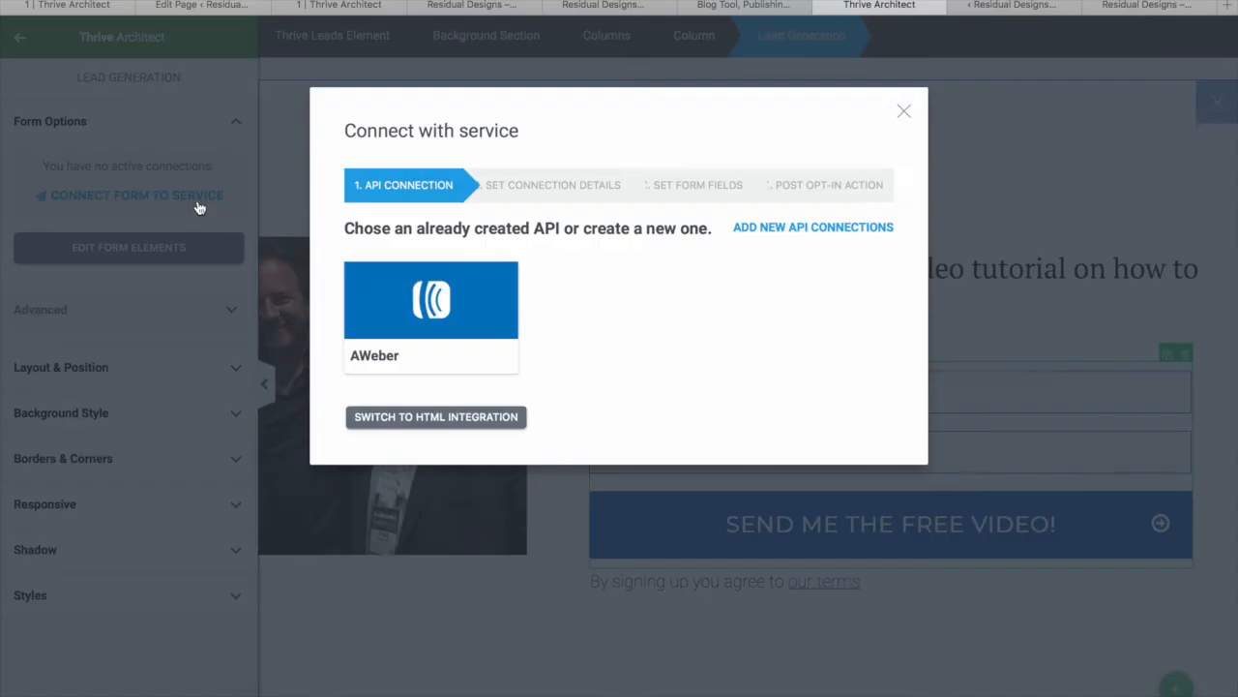
click(426, 308)
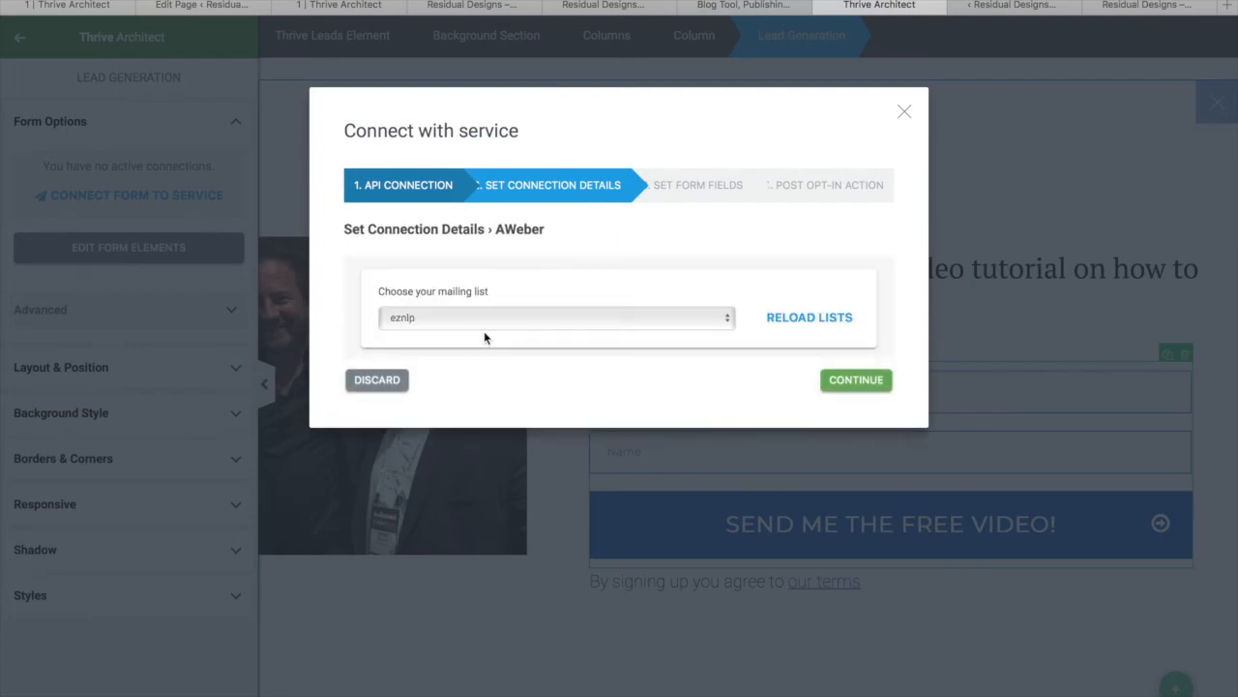
click(538, 317)
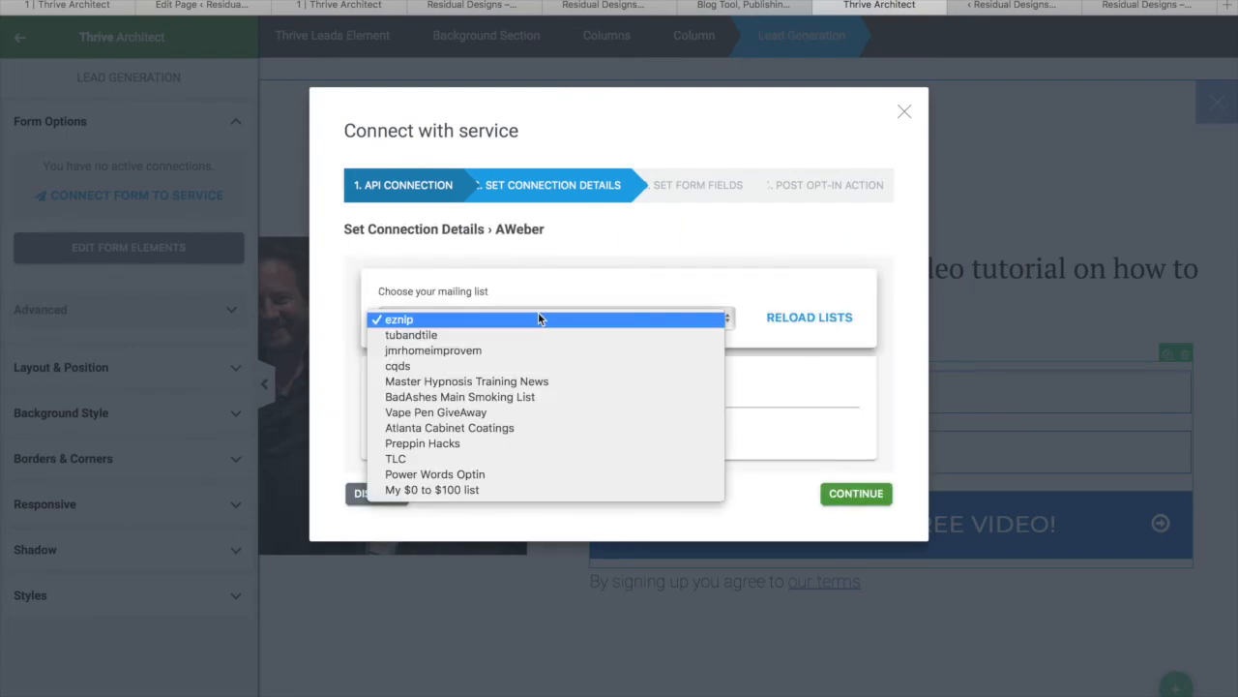
click(477, 490)
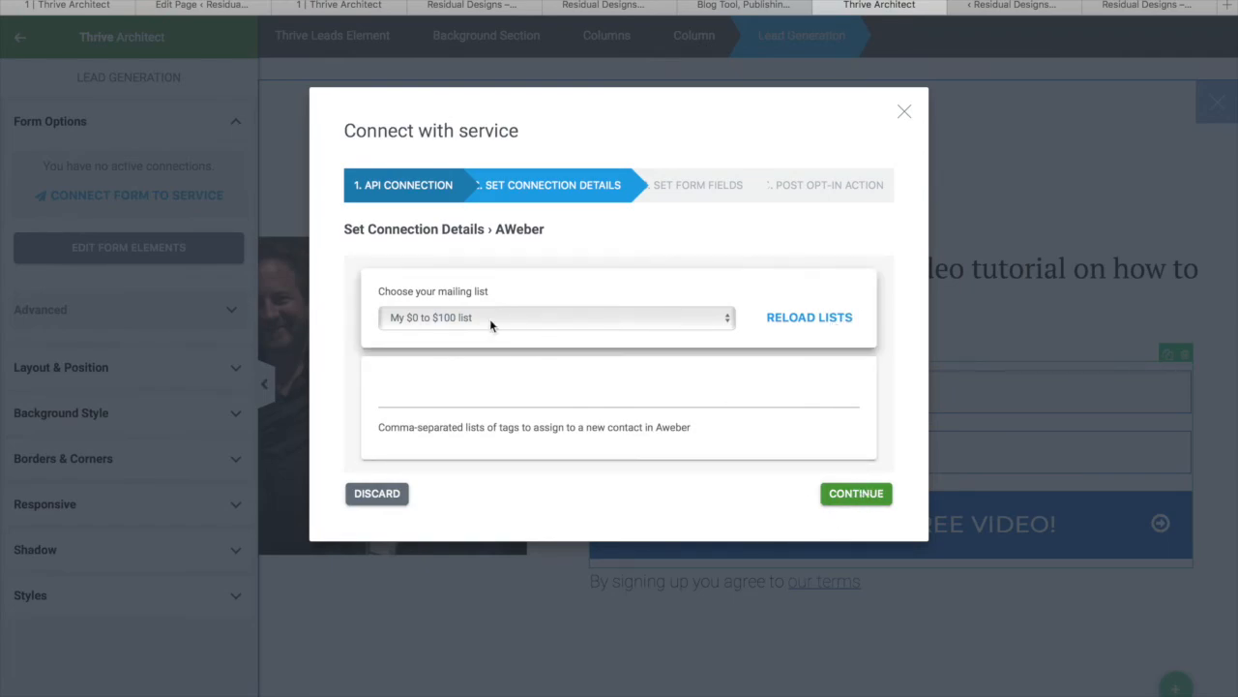
click(405, 397)
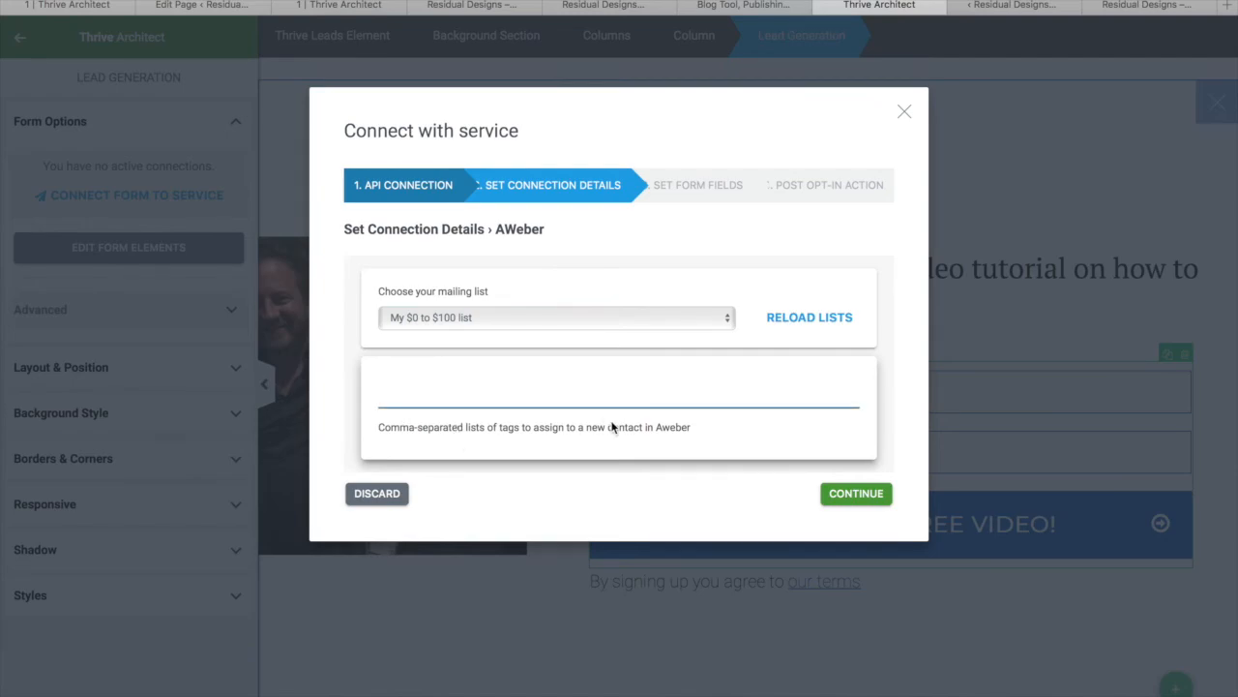
text(re)
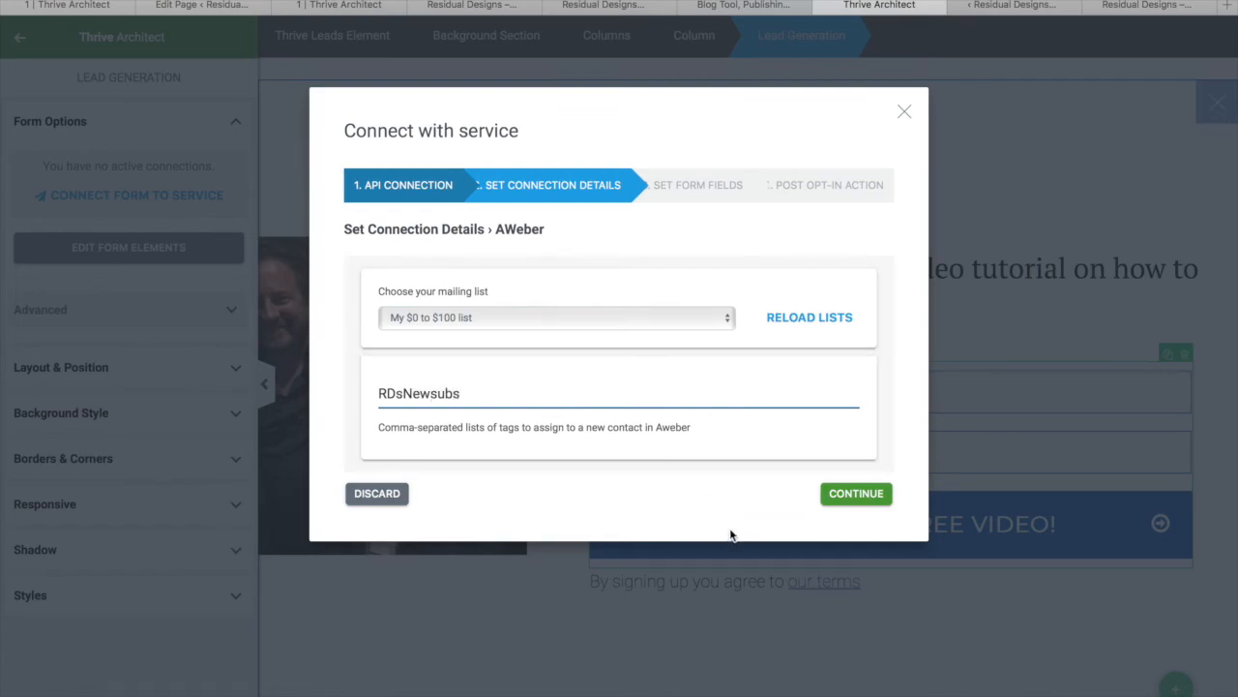
Remove the Name field, keep the Success! notification after signup, and save the connection
click(877, 496)
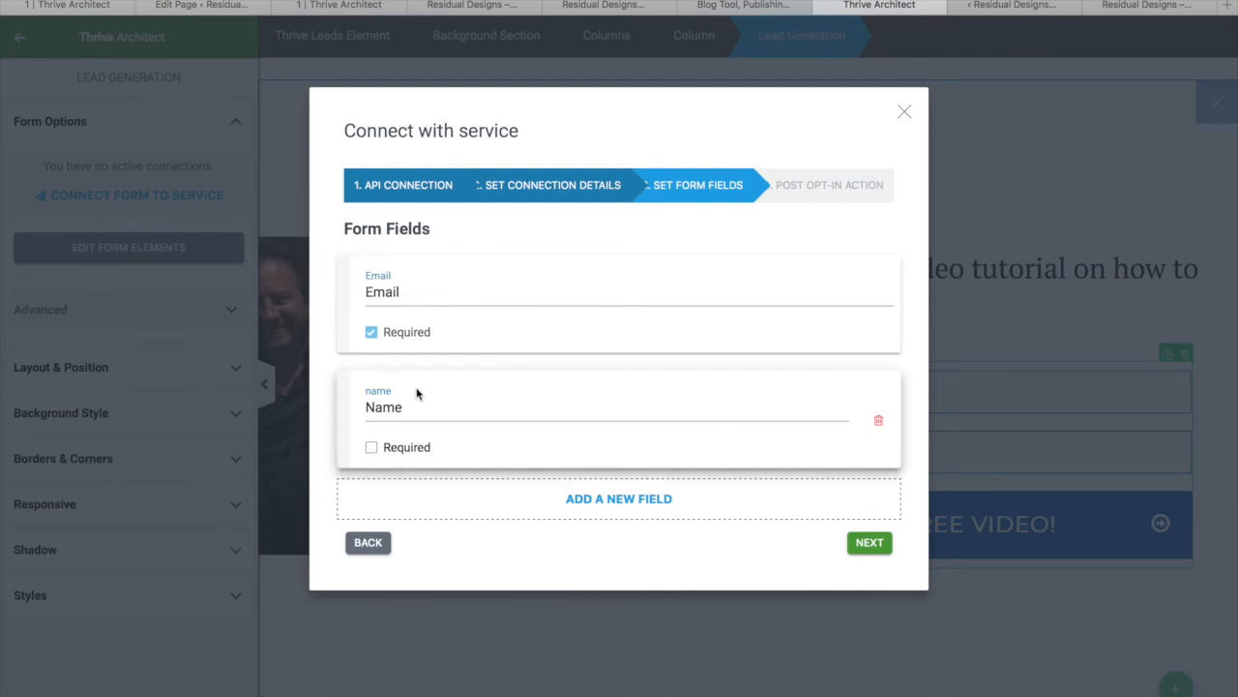
click(877, 423)
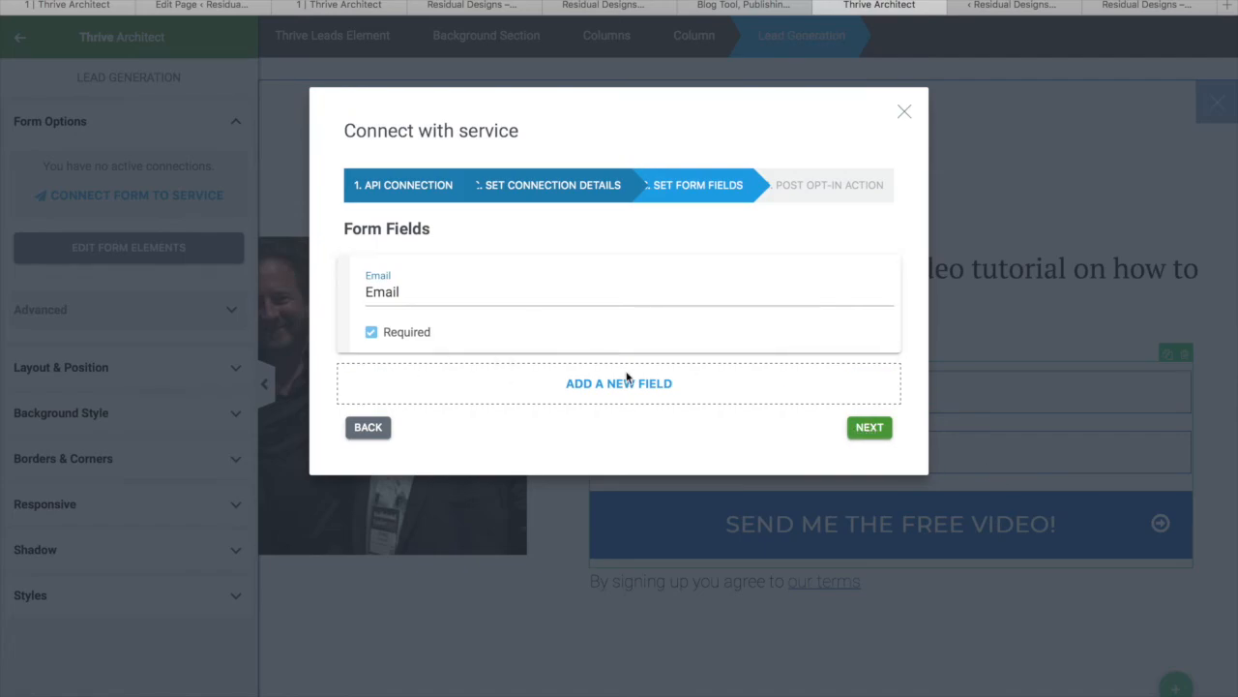
click(870, 428)
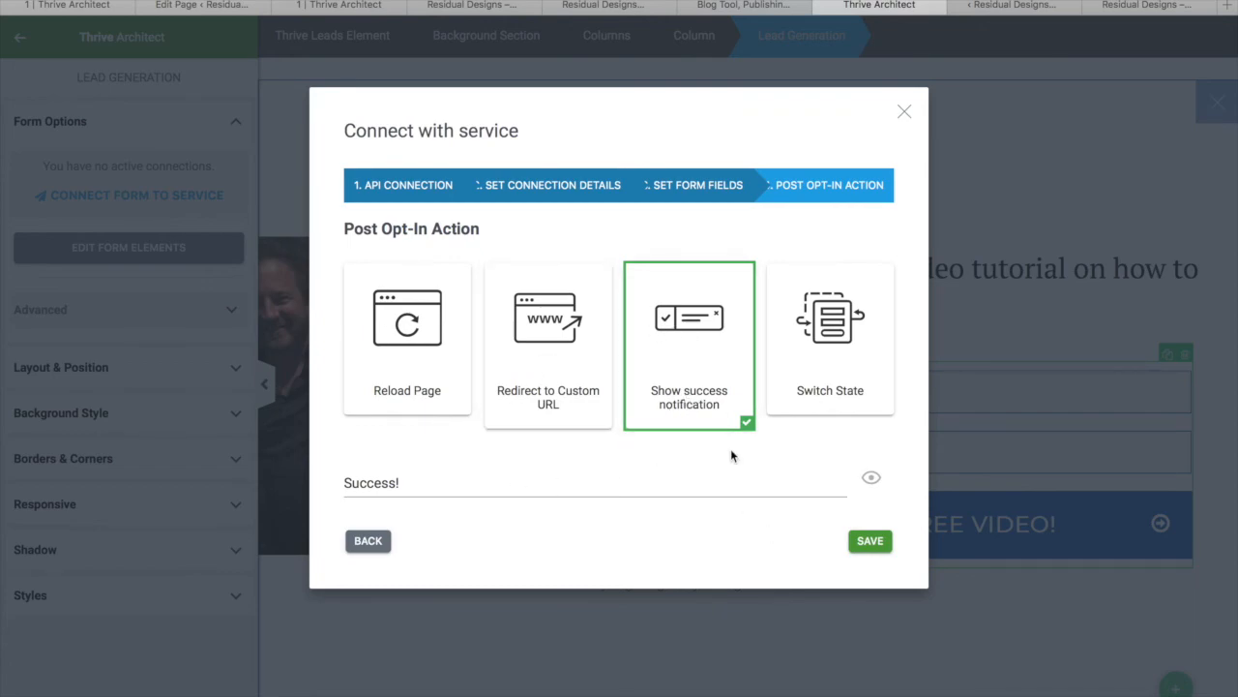
click(870, 541)
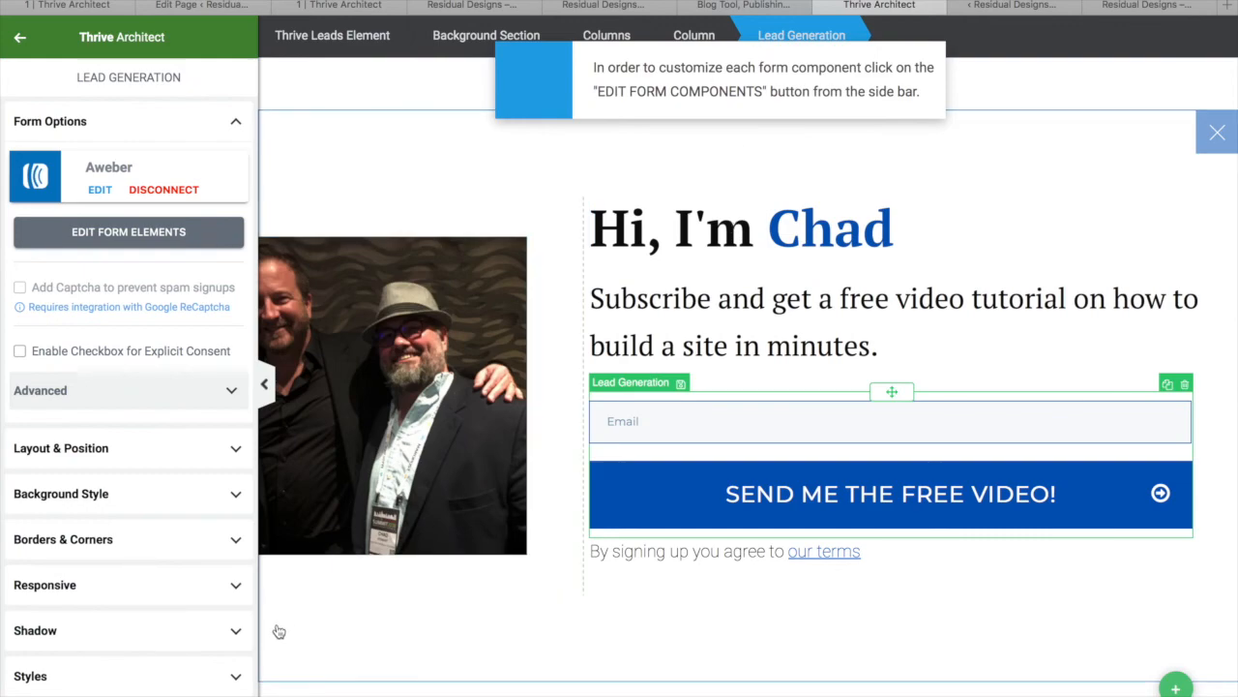
Save the page and open the live site from the Thrive Leads ThriveBox page
key(ctrl+s)
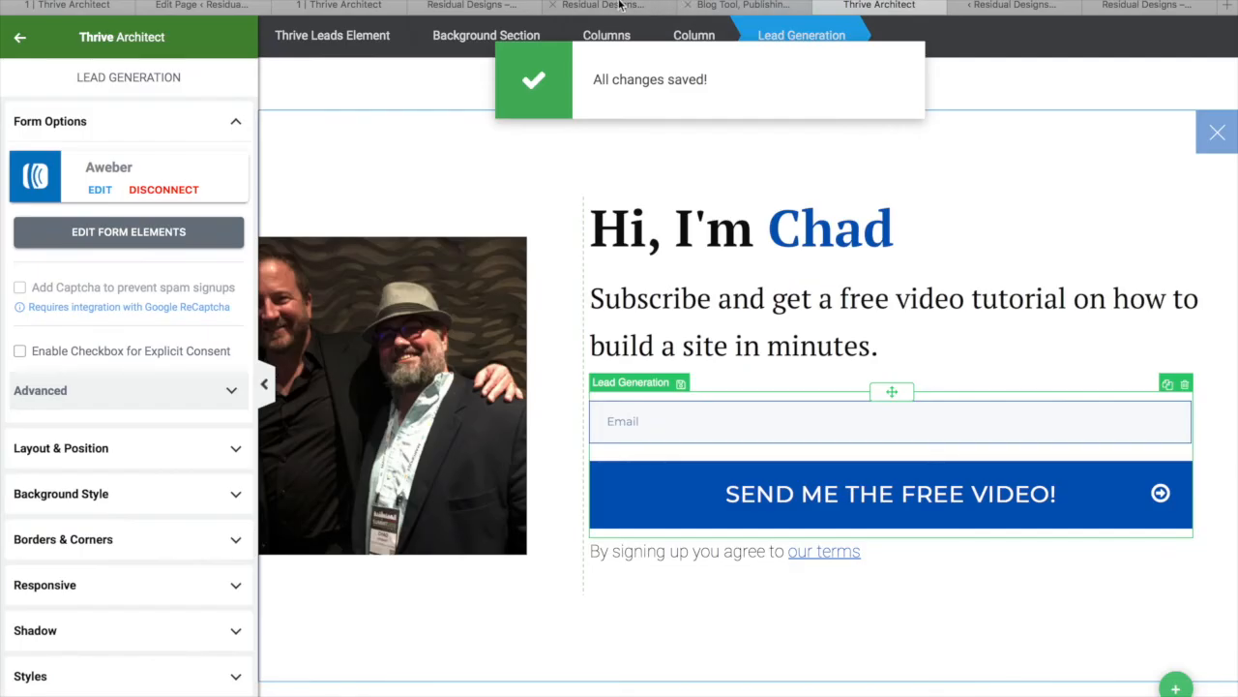
click(605, 5)
mouse_move(97, 29)
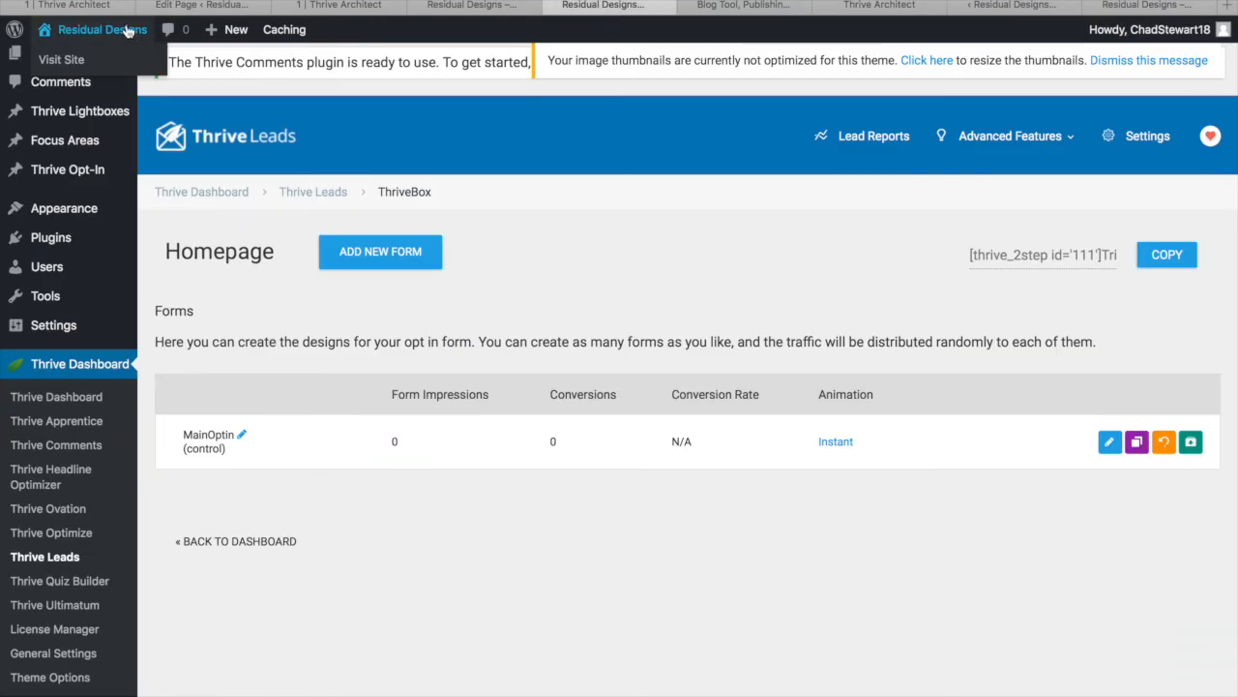
click(49, 56)
Submit a test email address in the live opt-in popup and confirm the signup succeeds
text(chad.)
key(BackSpace)
key(BackSpace)
key(BackSpace)
key(BackSpace)
key(BackSpace)
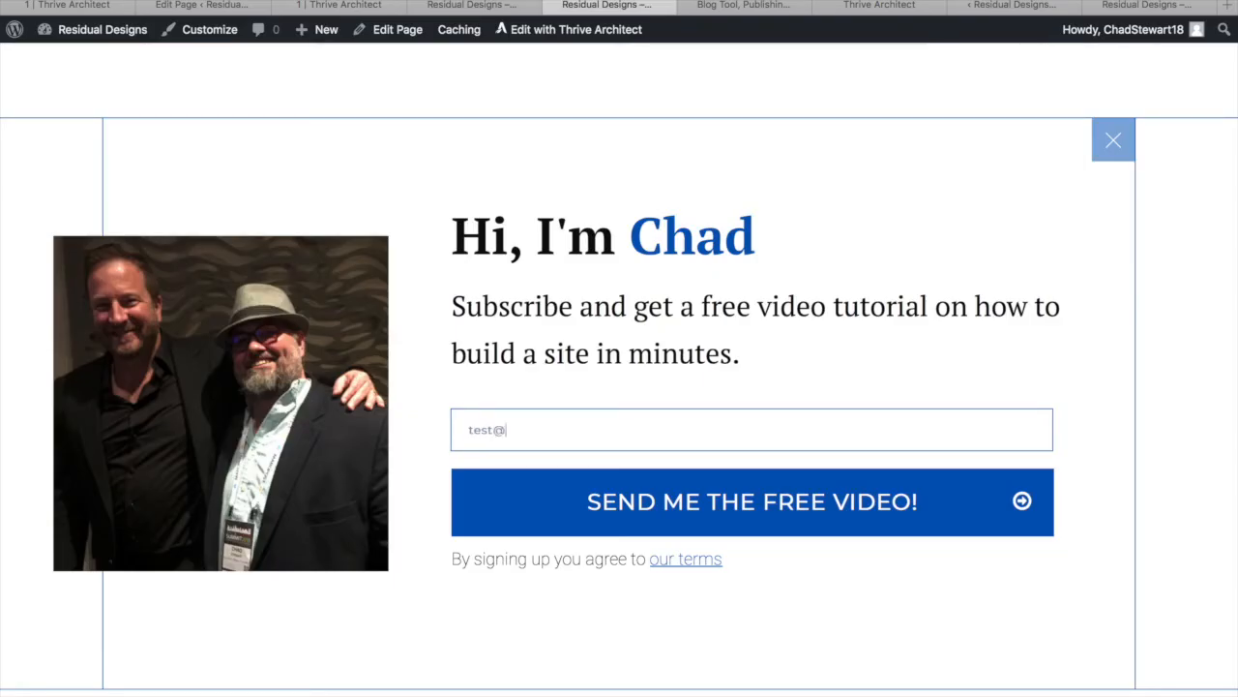
text(test@testemail.com)
key(Return)
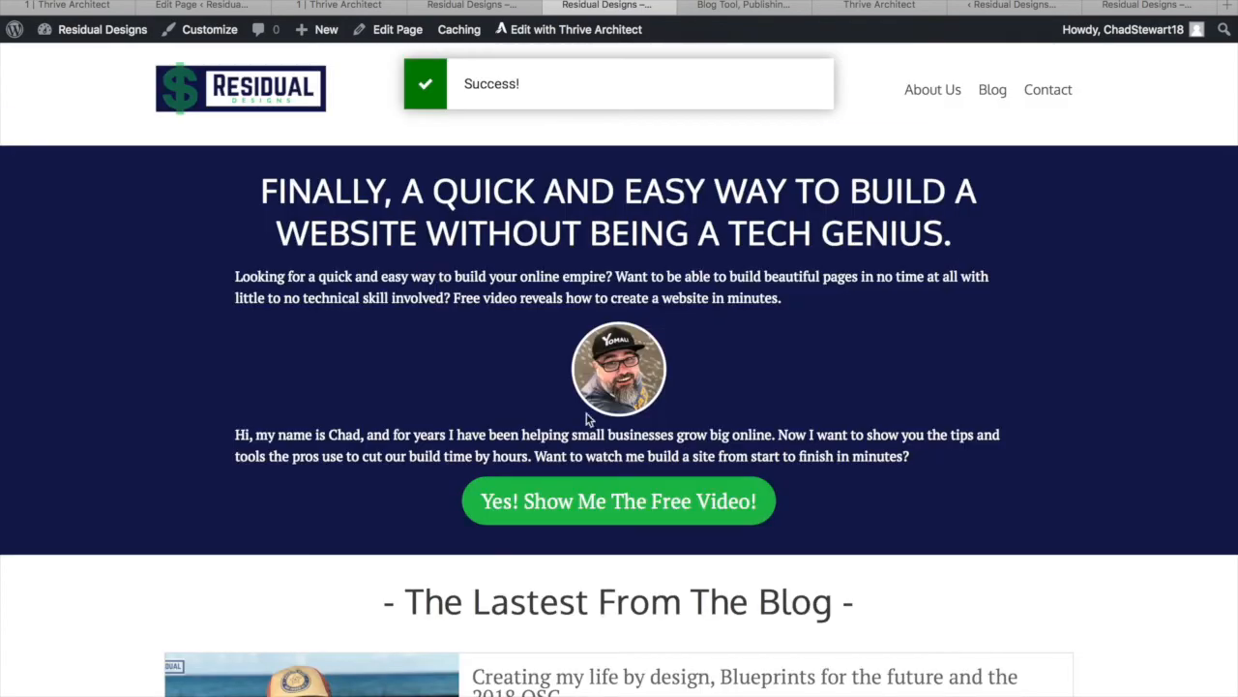
scroll(481, 167, down, 10)
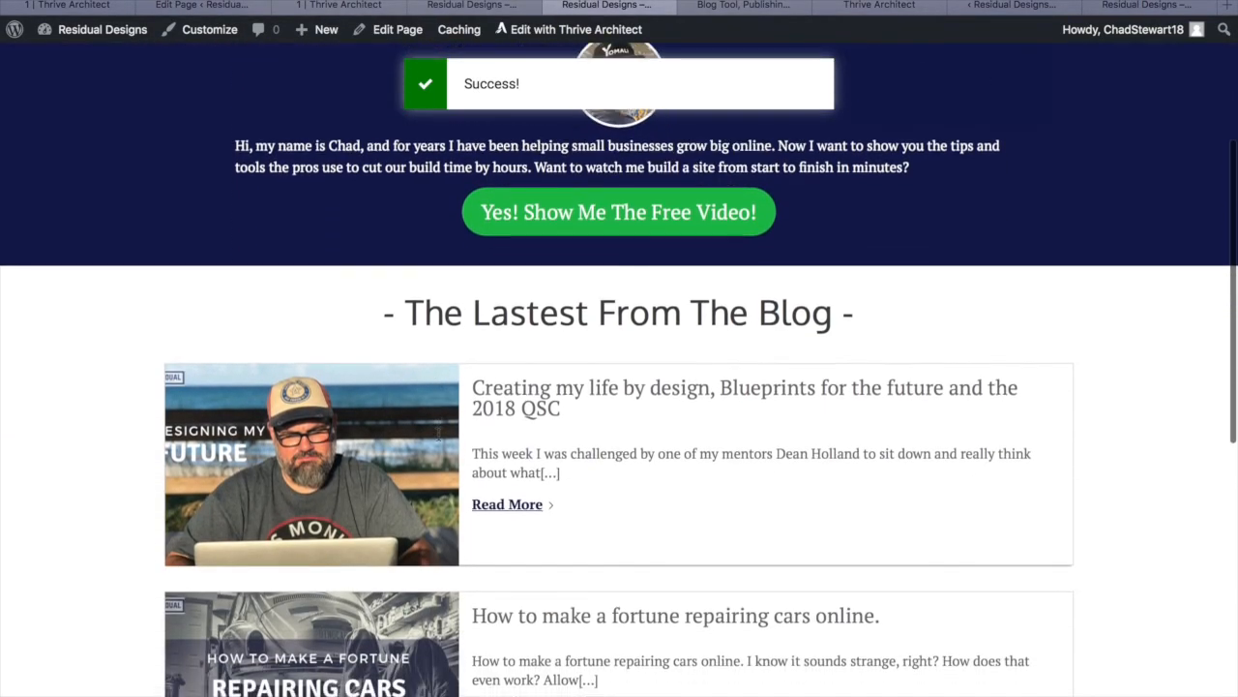
scroll(439, 442, up, 15)
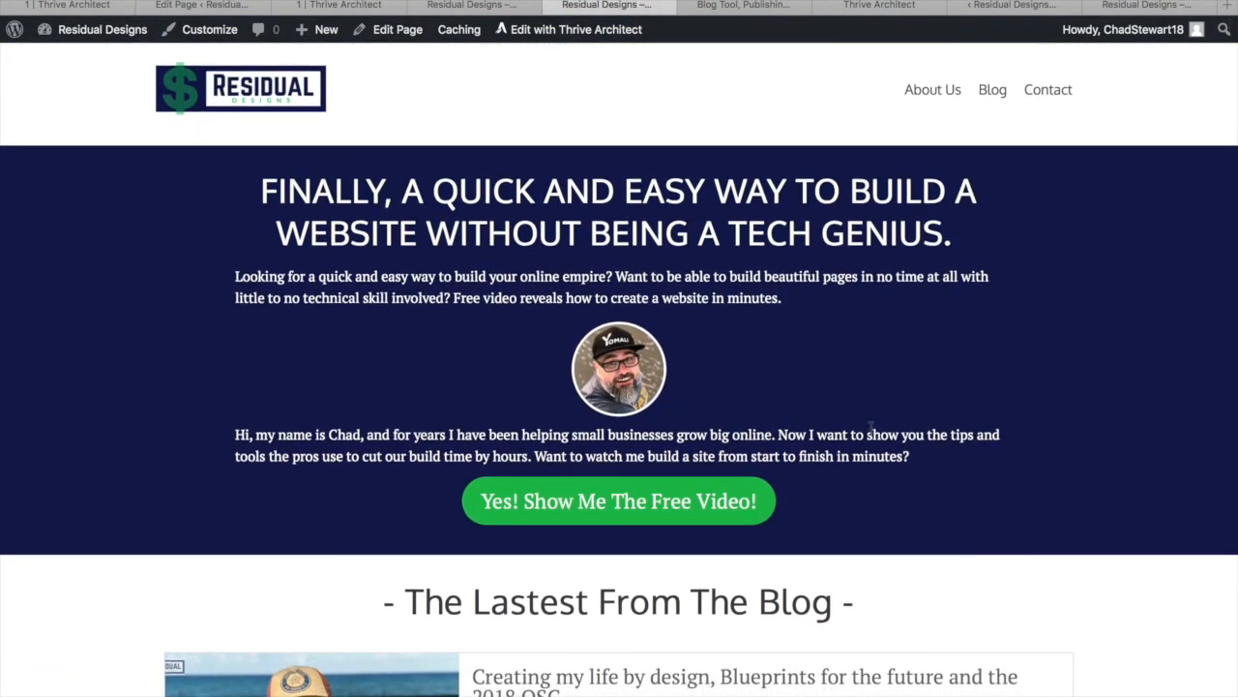
scroll(812, 608, down, 10)
scroll(821, 660, up, 12)
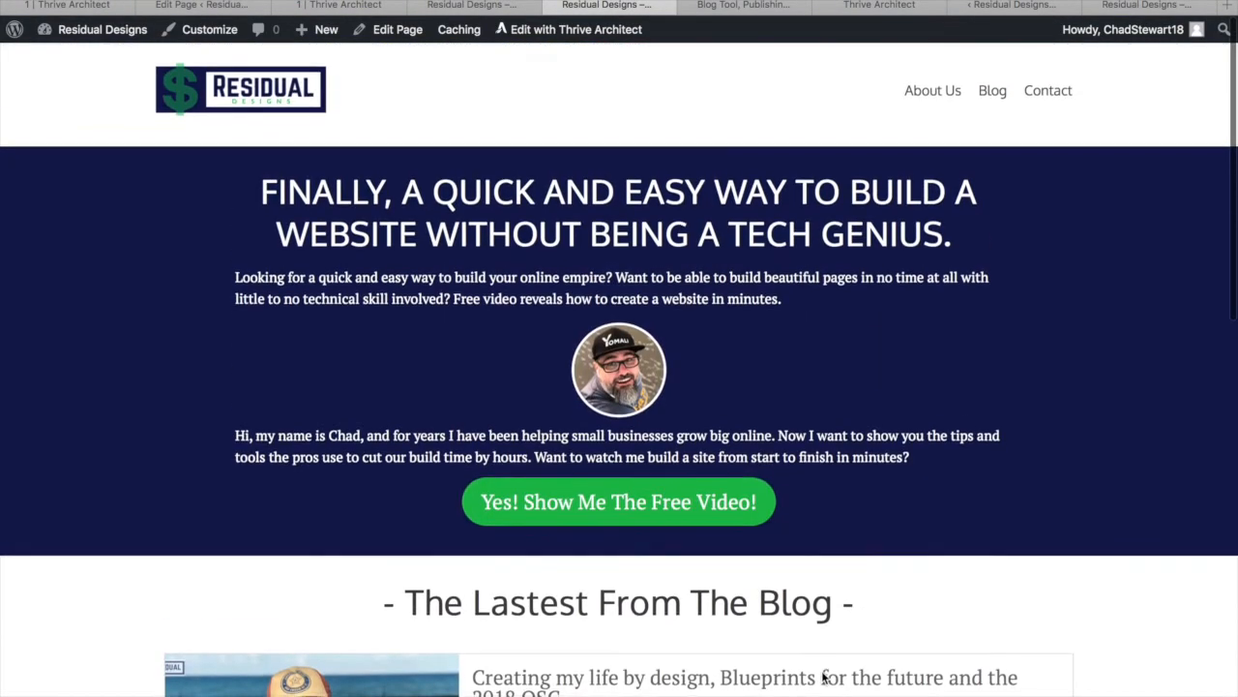
In Reading Settings, choose Blog as the posts page and save the changes
click(1000, 101)
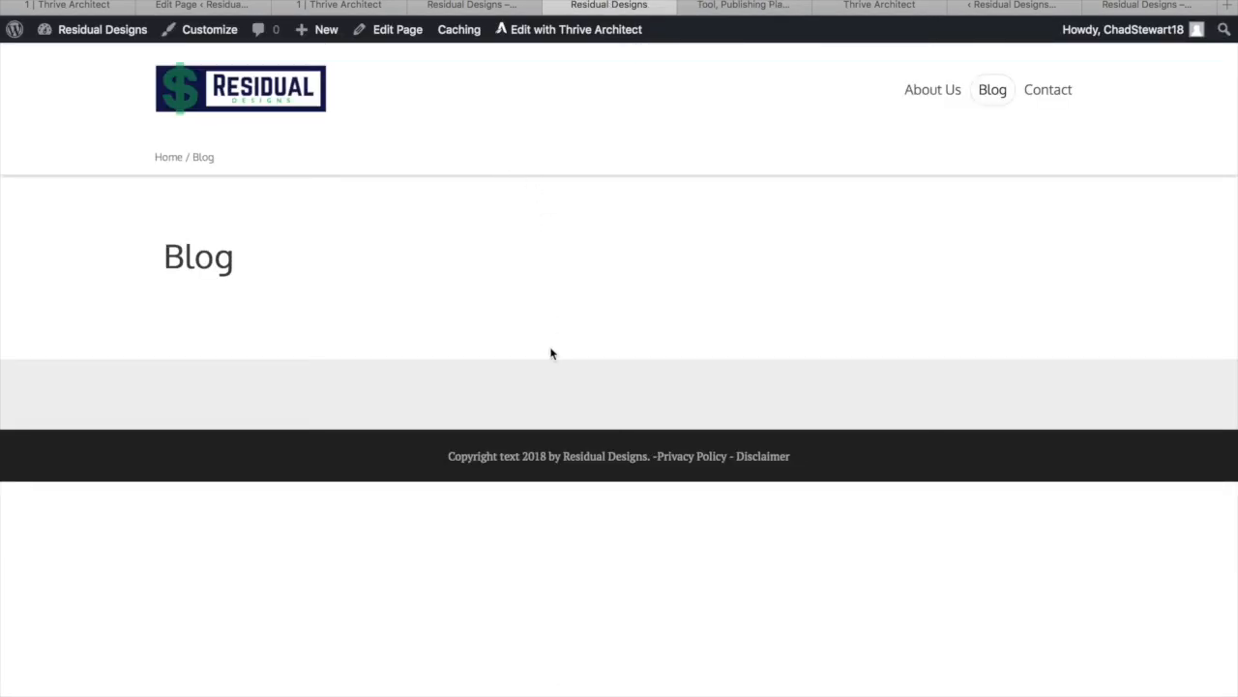
mouse_move(144, 39)
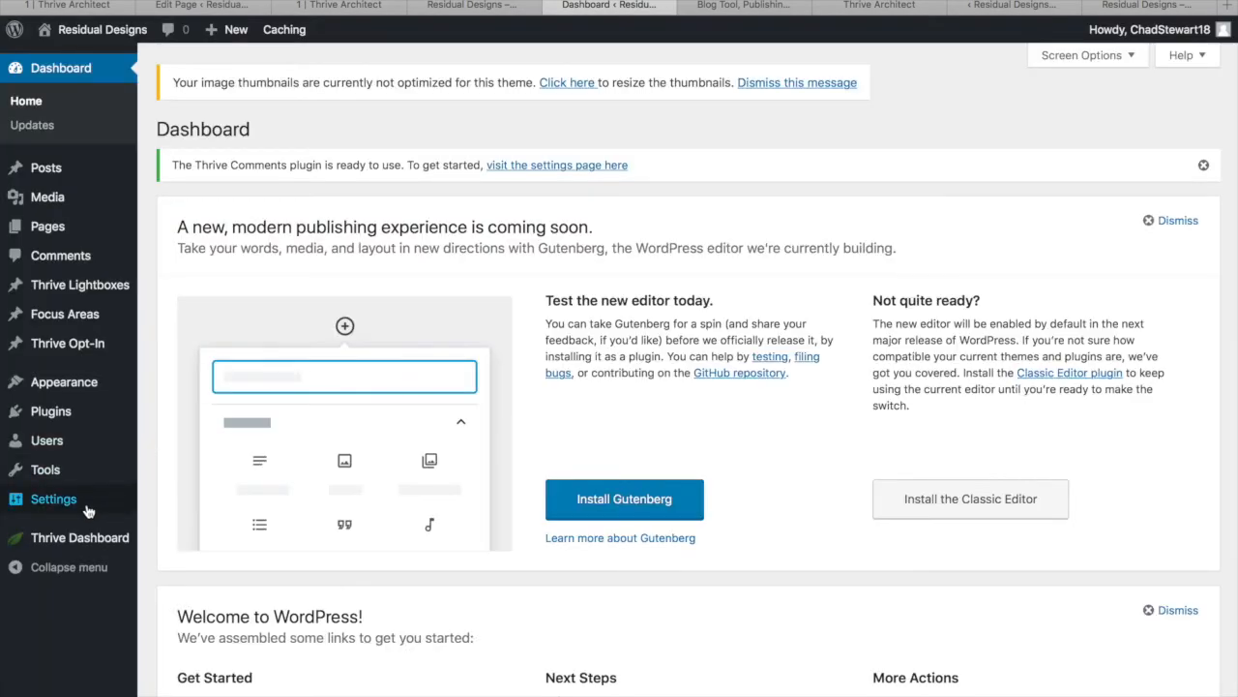
mouse_move(56, 508)
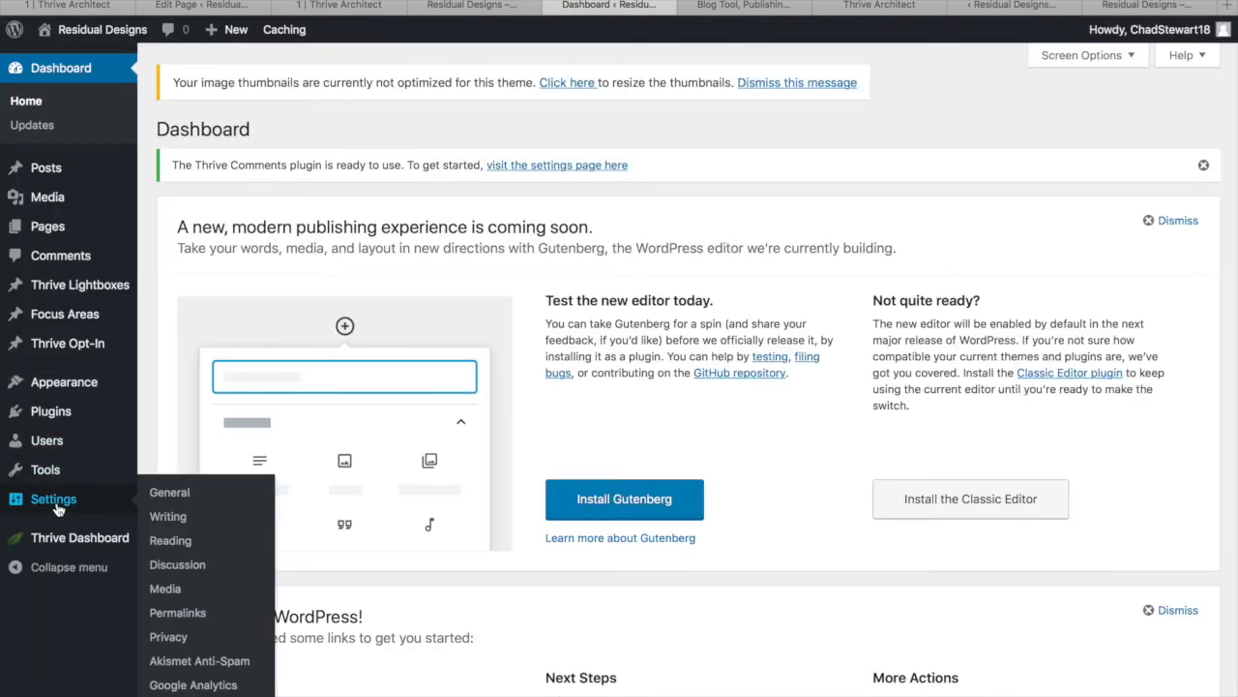
click(179, 550)
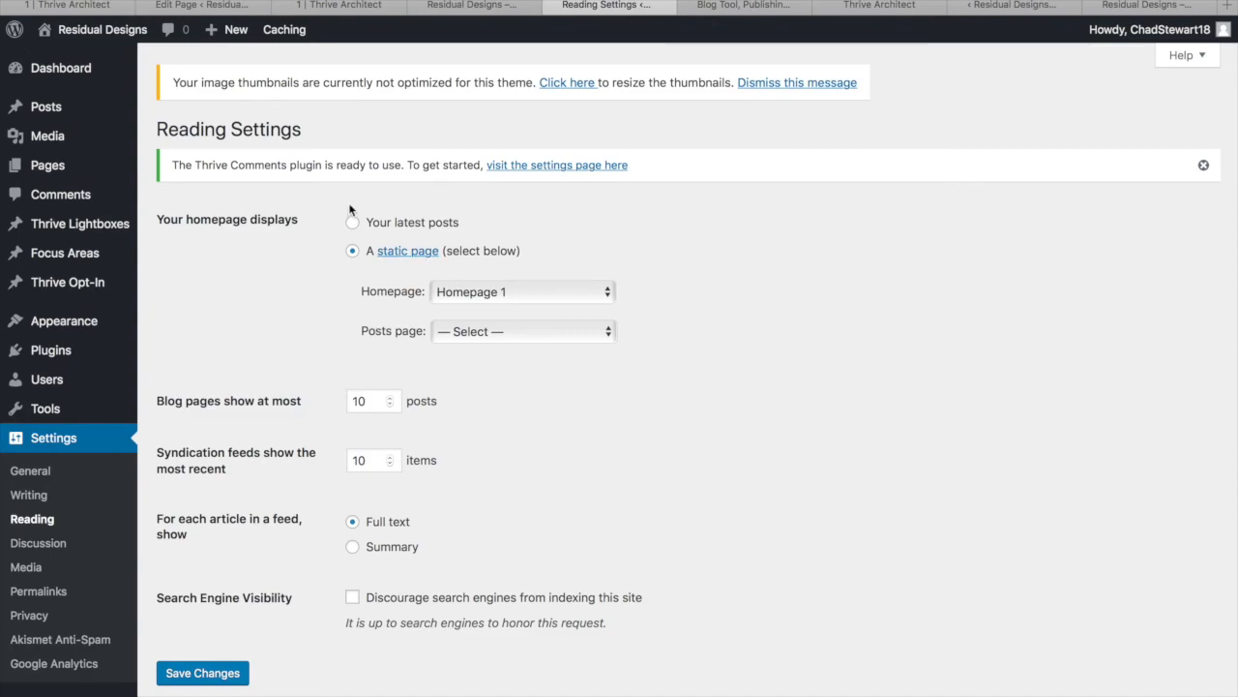
click(499, 333)
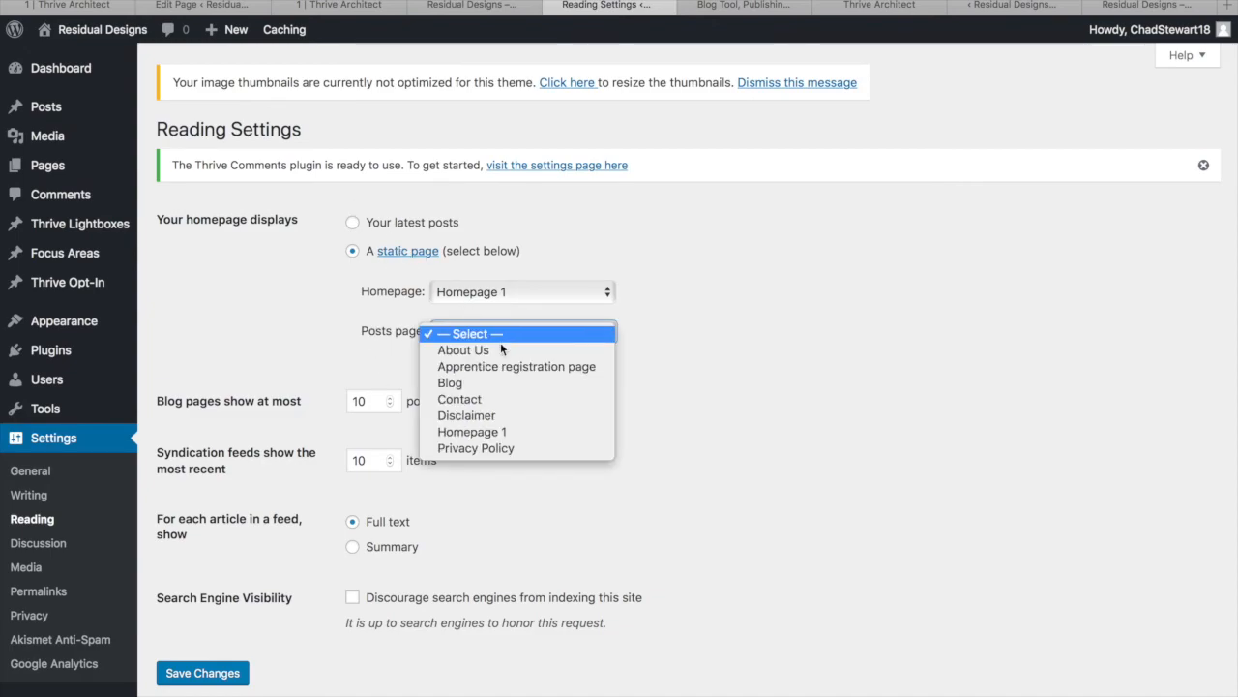
click(481, 382)
click(206, 676)
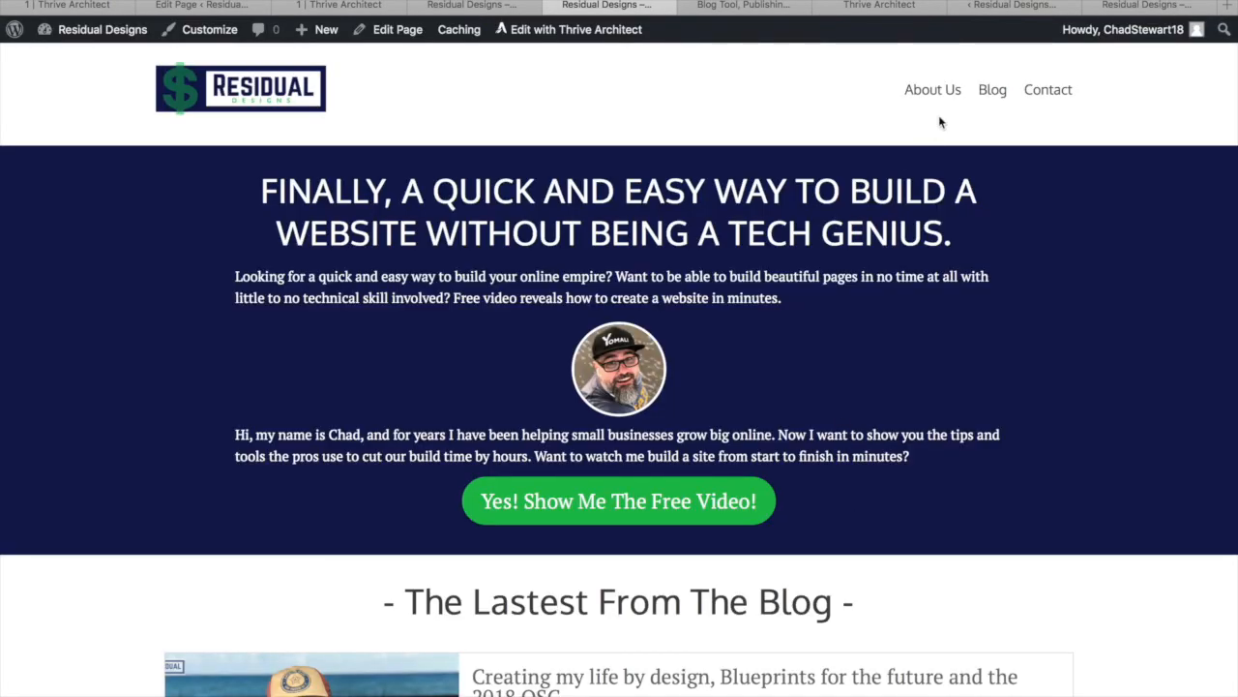
Open the live Blog page, scroll through its listed posts, and head back to the Dashboard
click(996, 91)
scroll(1002, 532, down, 2)
scroll(1003, 532, down, 12)
scroll(1002, 532, down, 20)
scroll(1002, 532, down, 20)
scroll(1002, 531, down, 20)
scroll(1002, 531, down, 5)
scroll(1002, 531, up, 20)
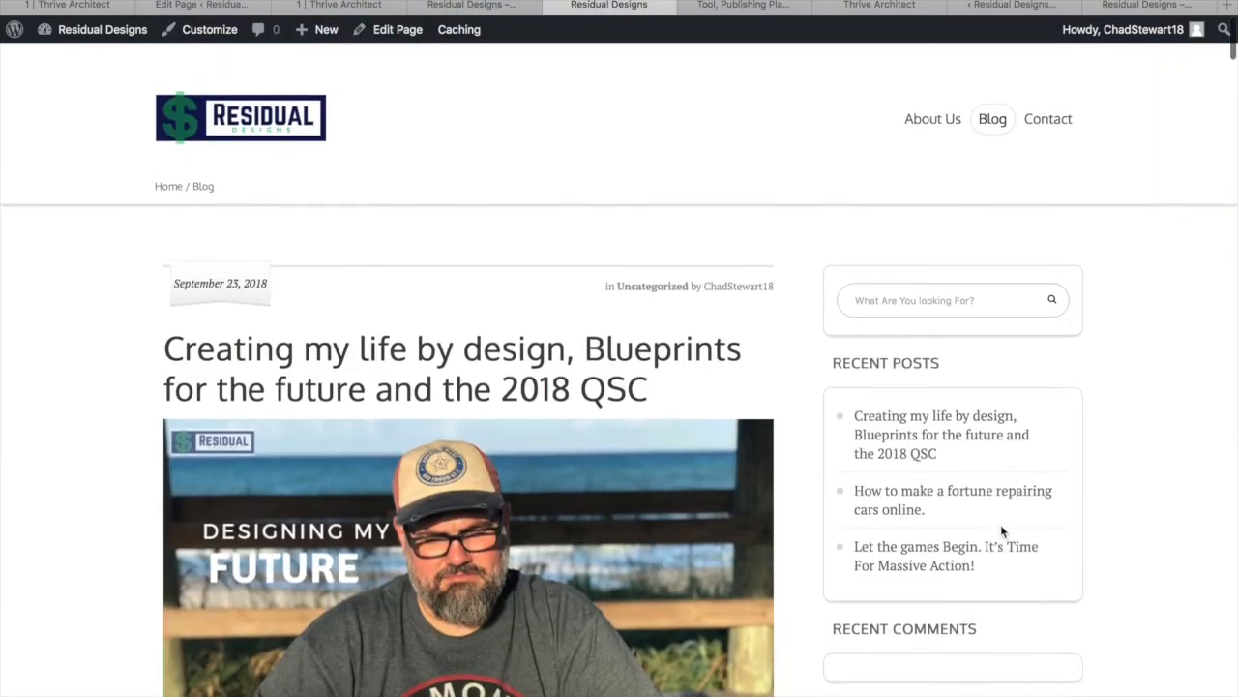
mouse_move(89, 31)
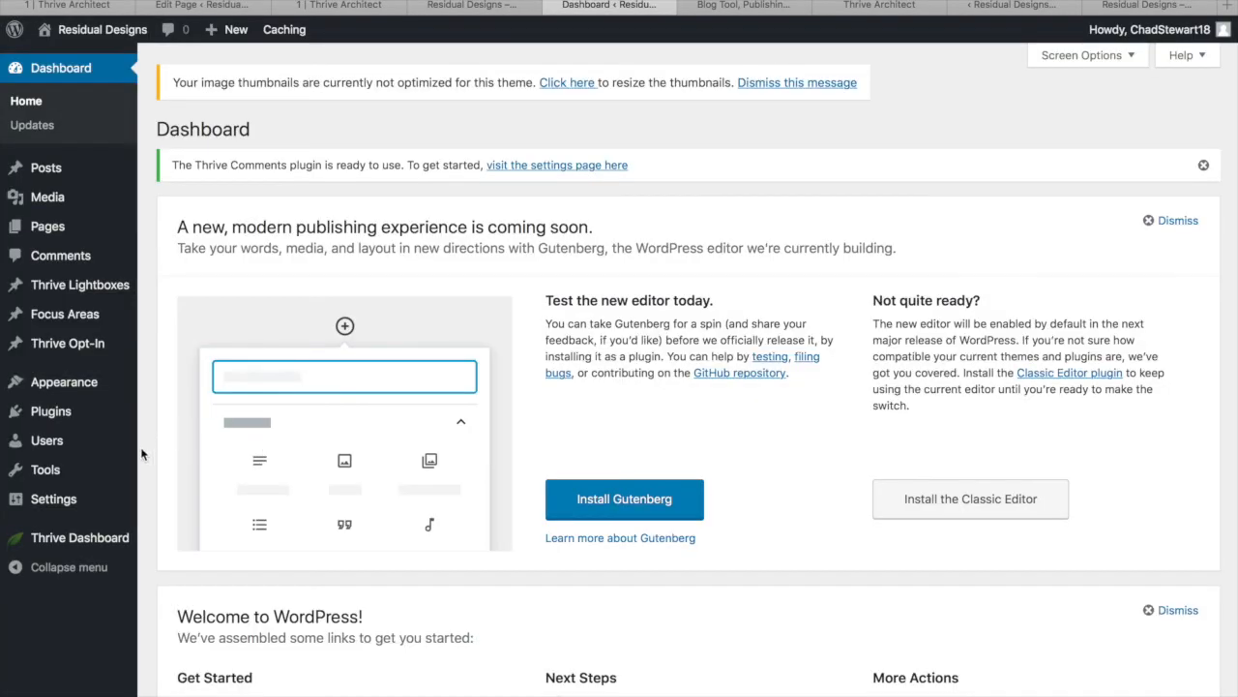
In Theme Options Blog Settings, switch off Author Name and Post Category on posts
mouse_move(72, 534)
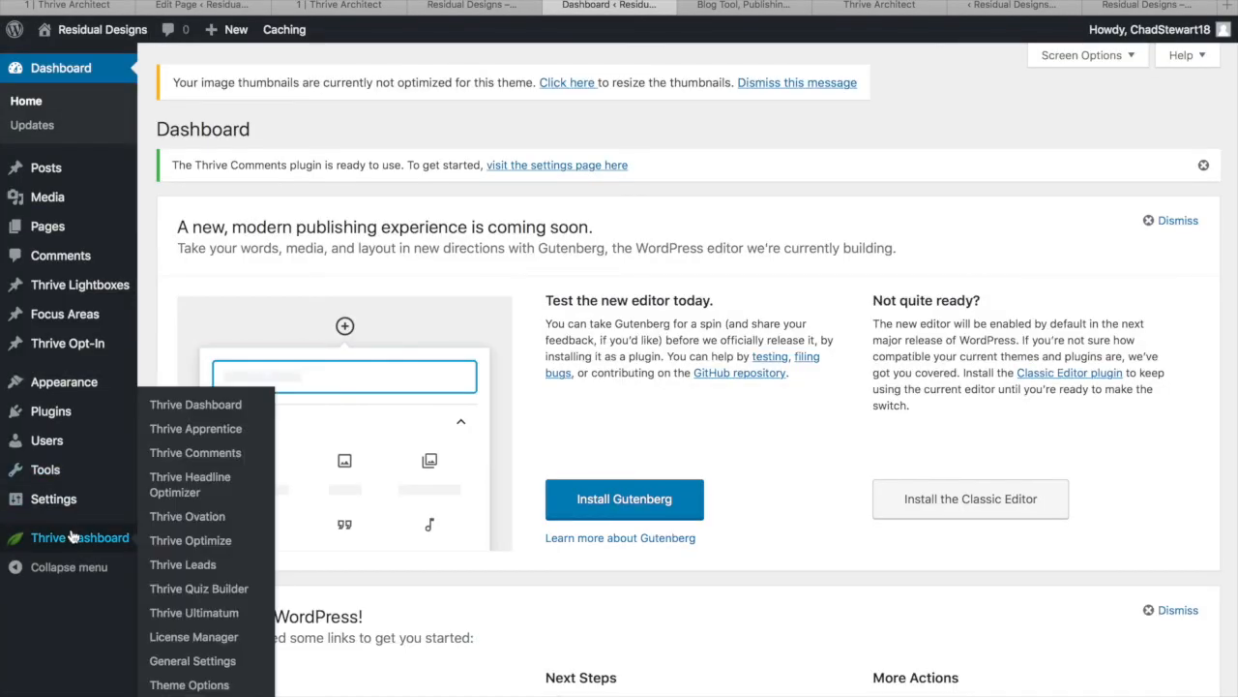
click(193, 685)
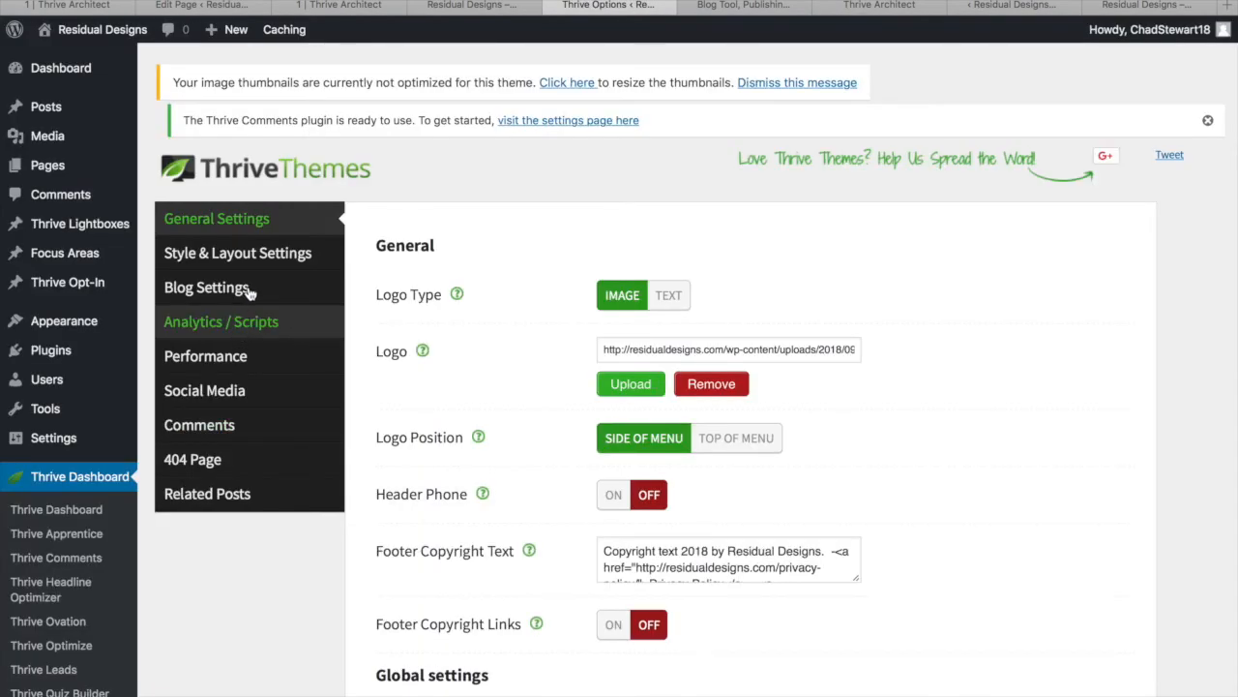
click(248, 289)
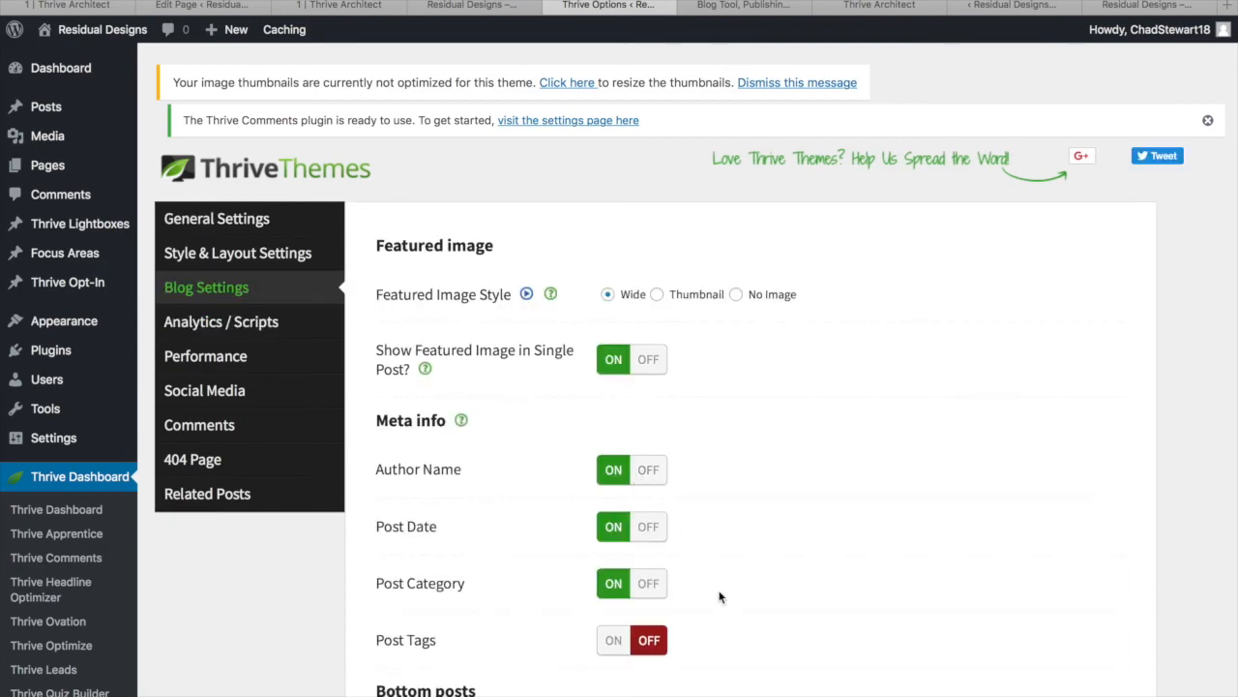
scroll(719, 597, down, 5)
scroll(719, 589, up, 1)
click(641, 190)
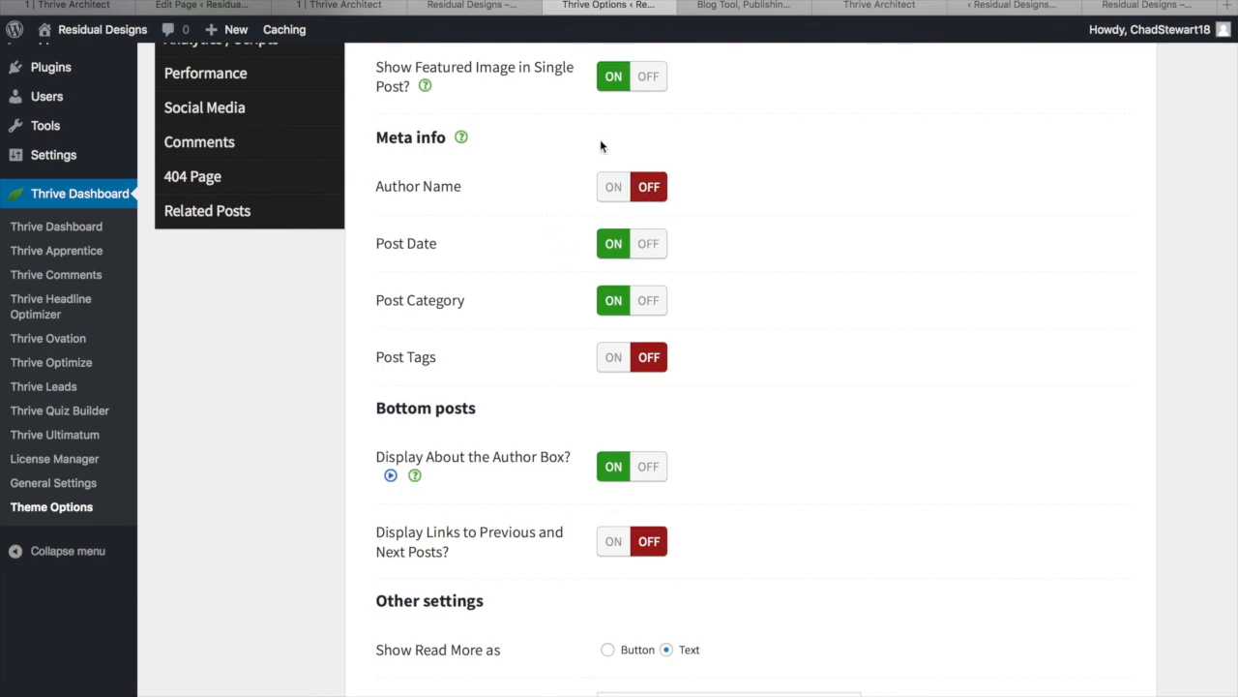
click(650, 302)
Turn off the About the Author box, show post excerpts in the blog list, and save all changes
scroll(736, 429, down, 2)
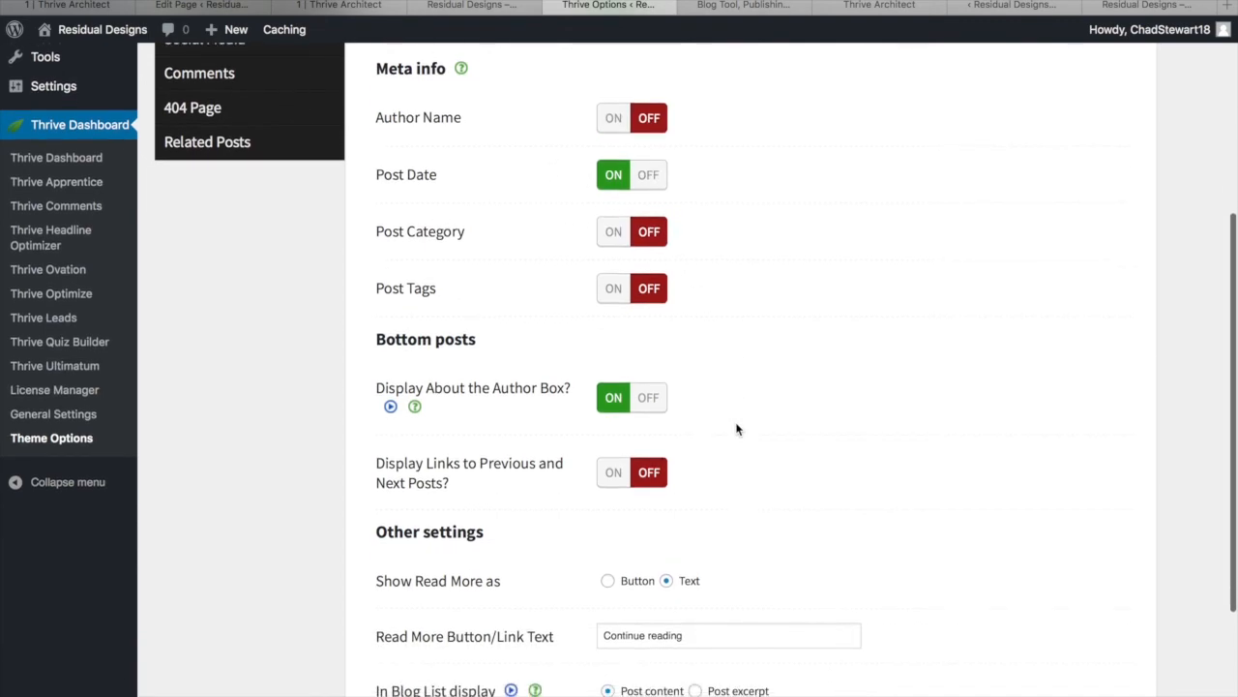
scroll(678, 329, down, 2)
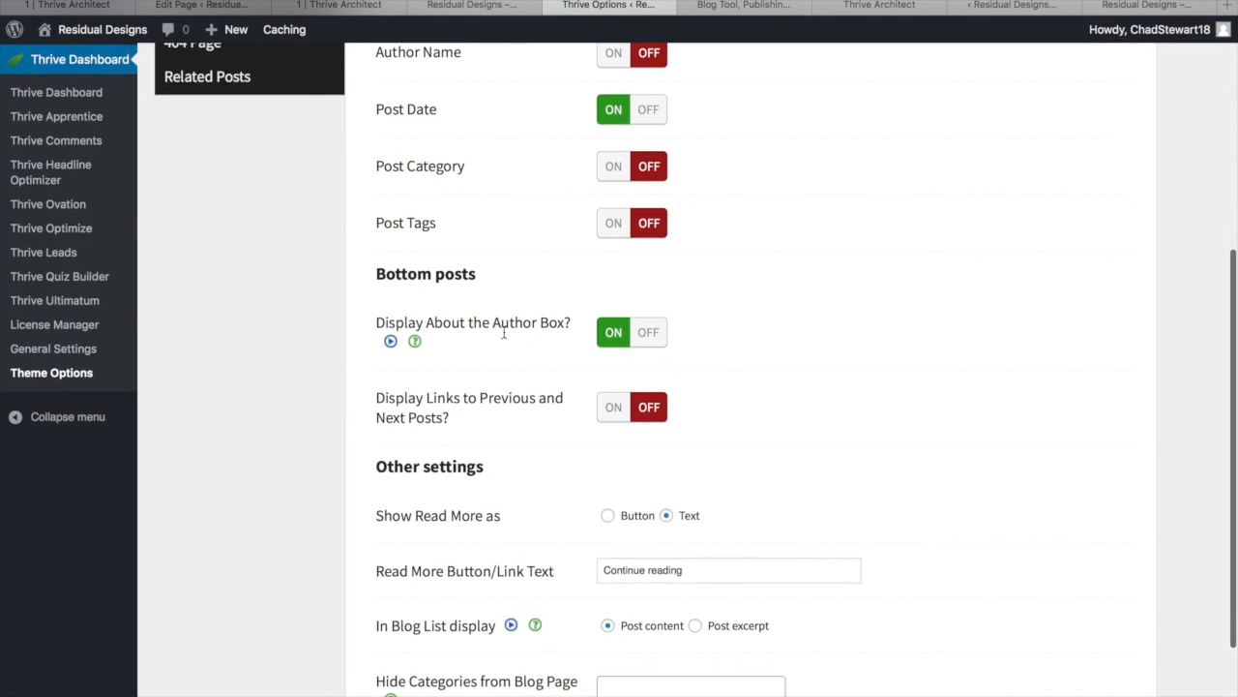
scroll(565, 372, down, 1)
click(649, 289)
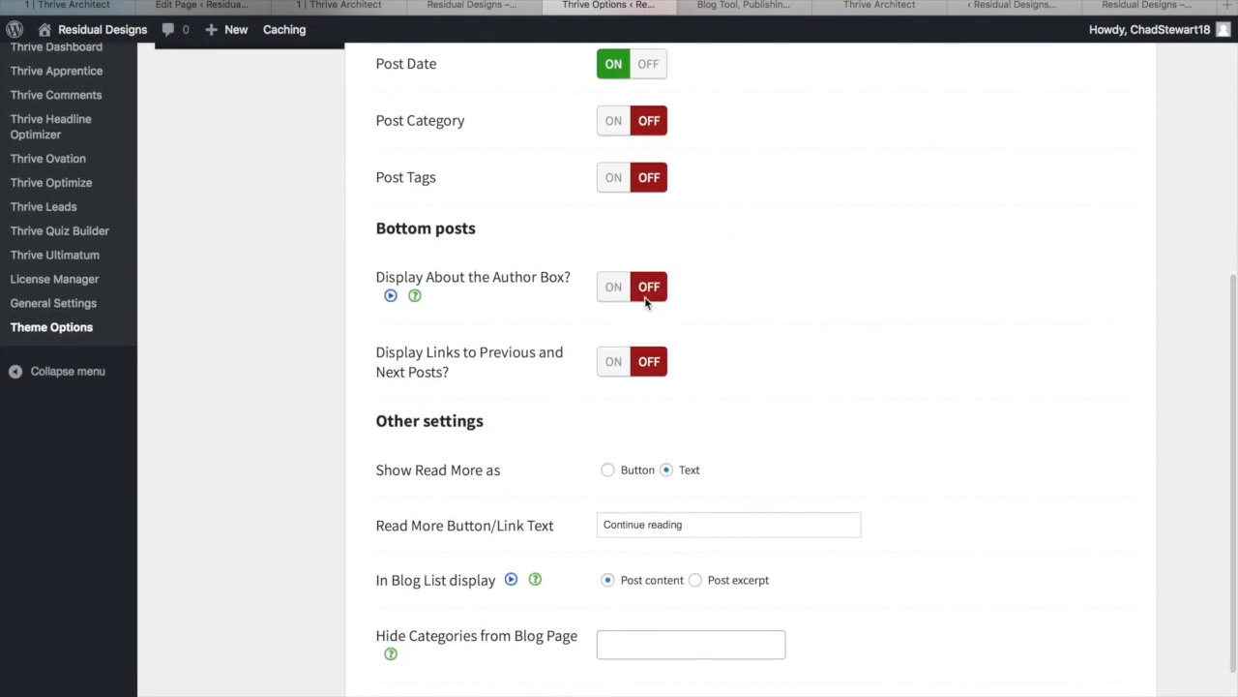
scroll(530, 351, down, 1)
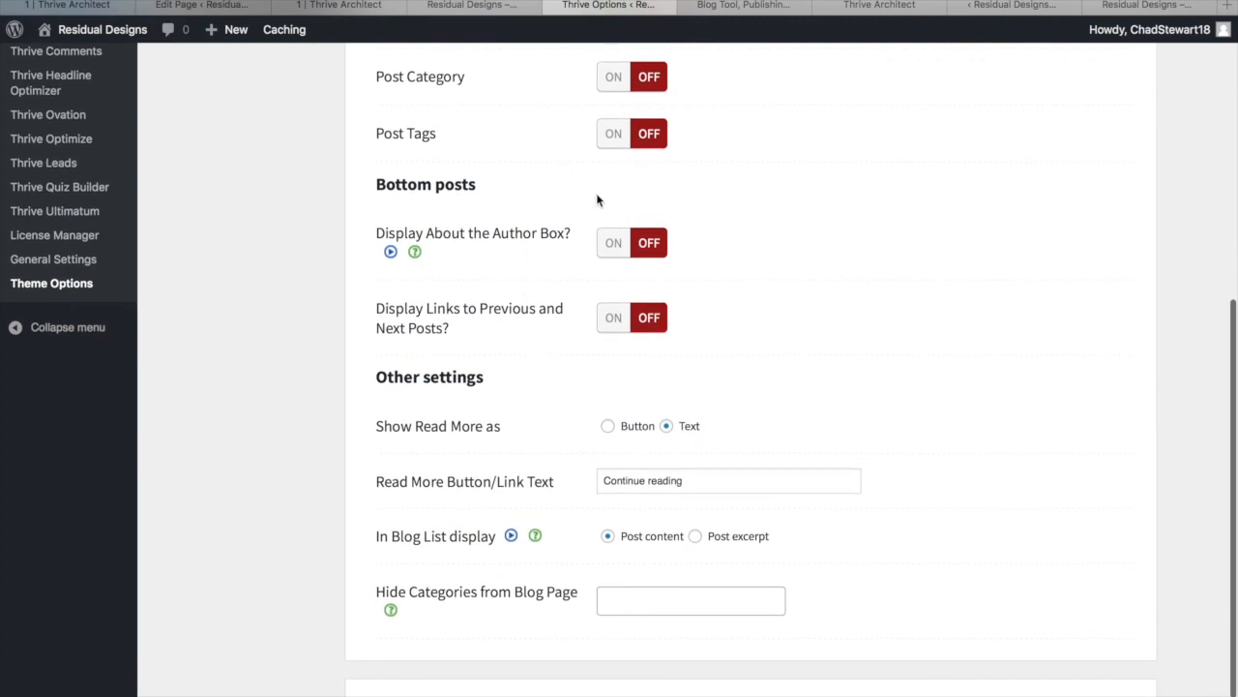
scroll(549, 426, down, 2)
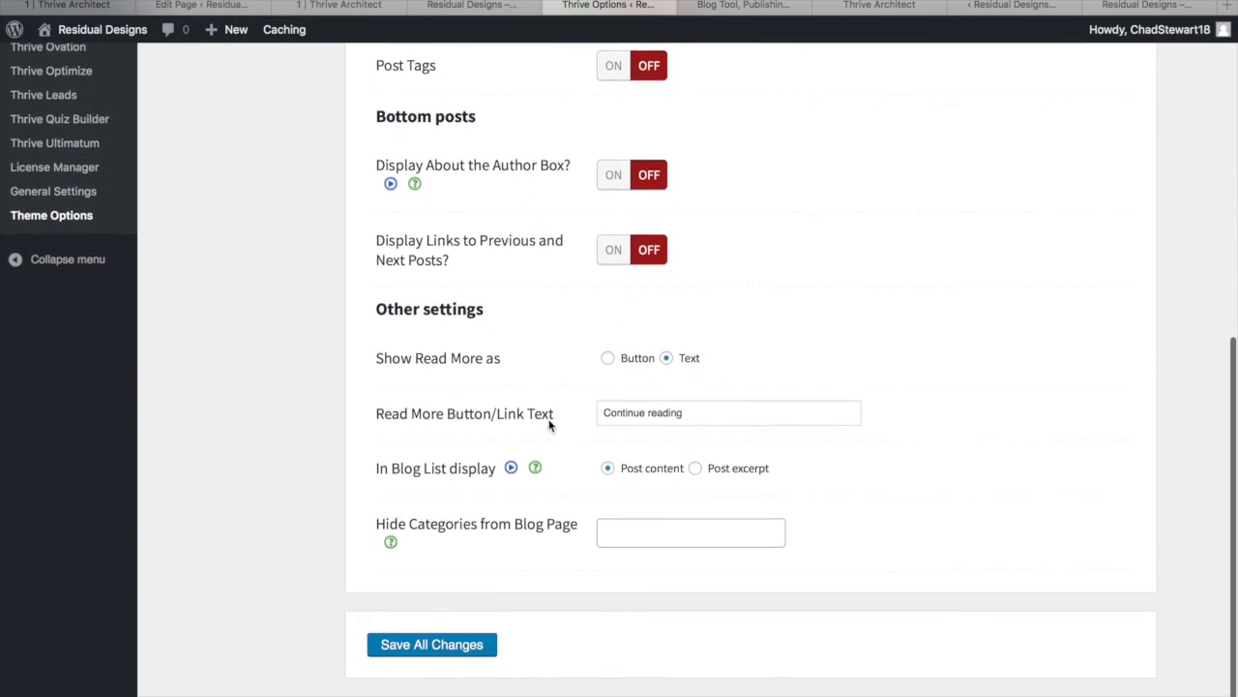
click(697, 470)
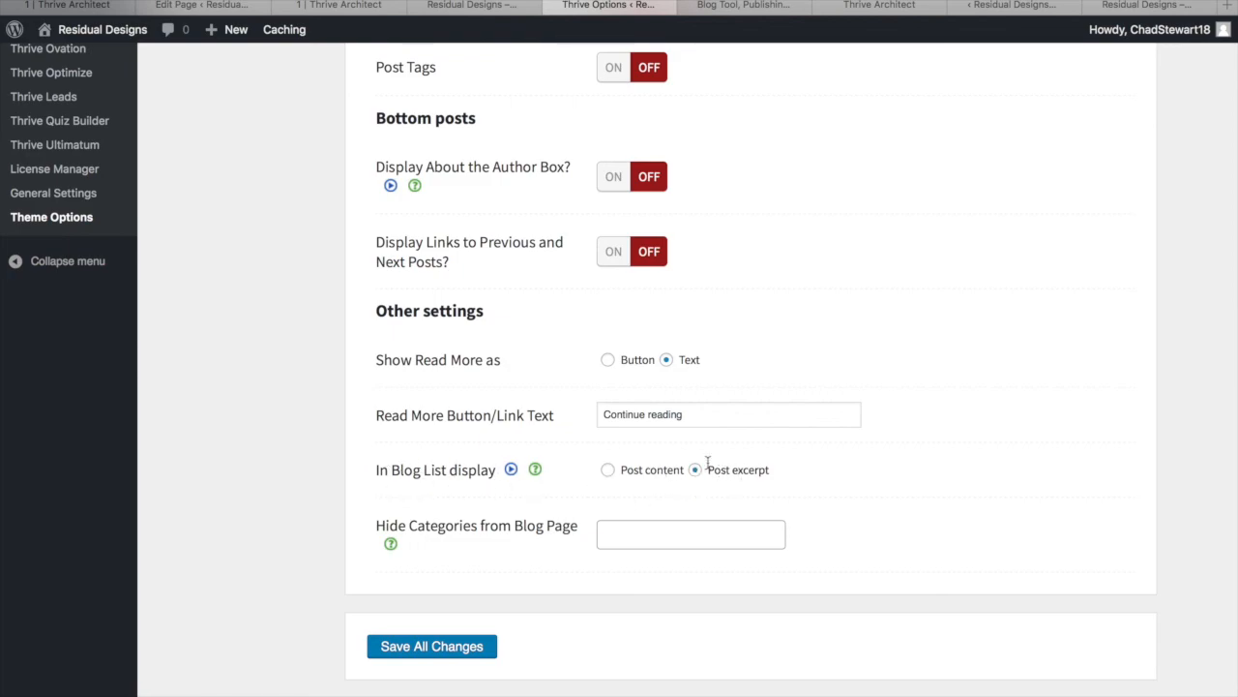
click(420, 656)
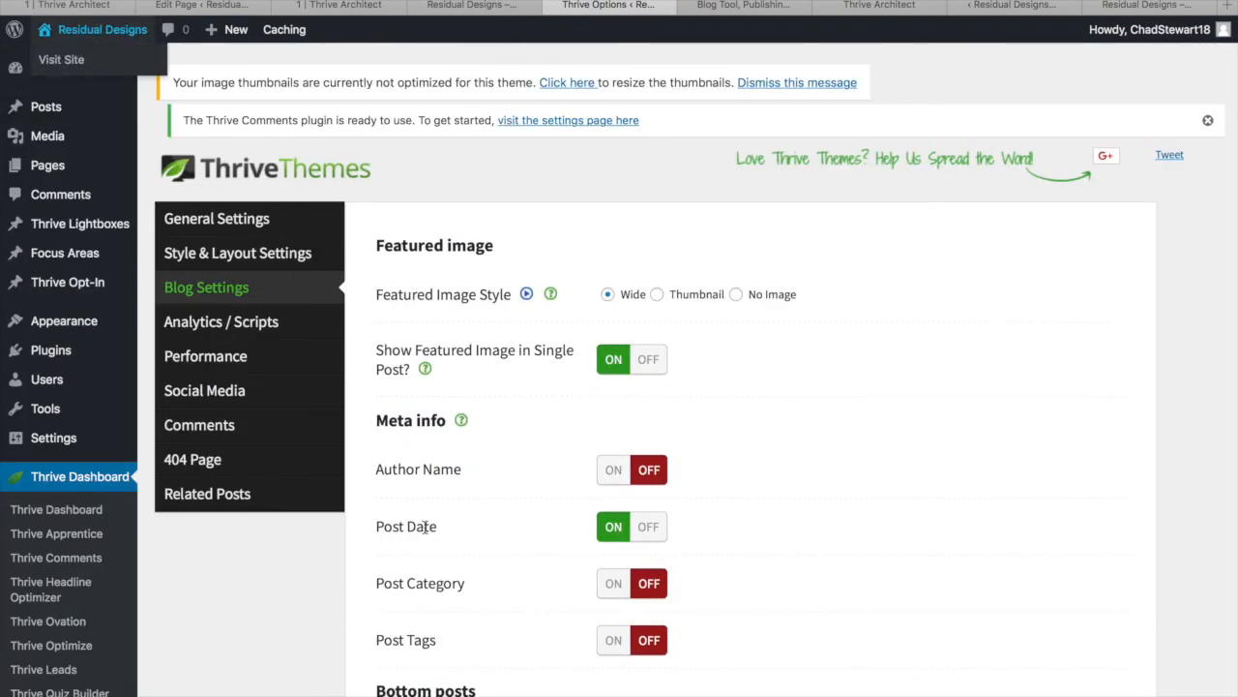
Visit the live site and scroll through the Latest From The Blog post excerpts on the homepage
click(101, 30)
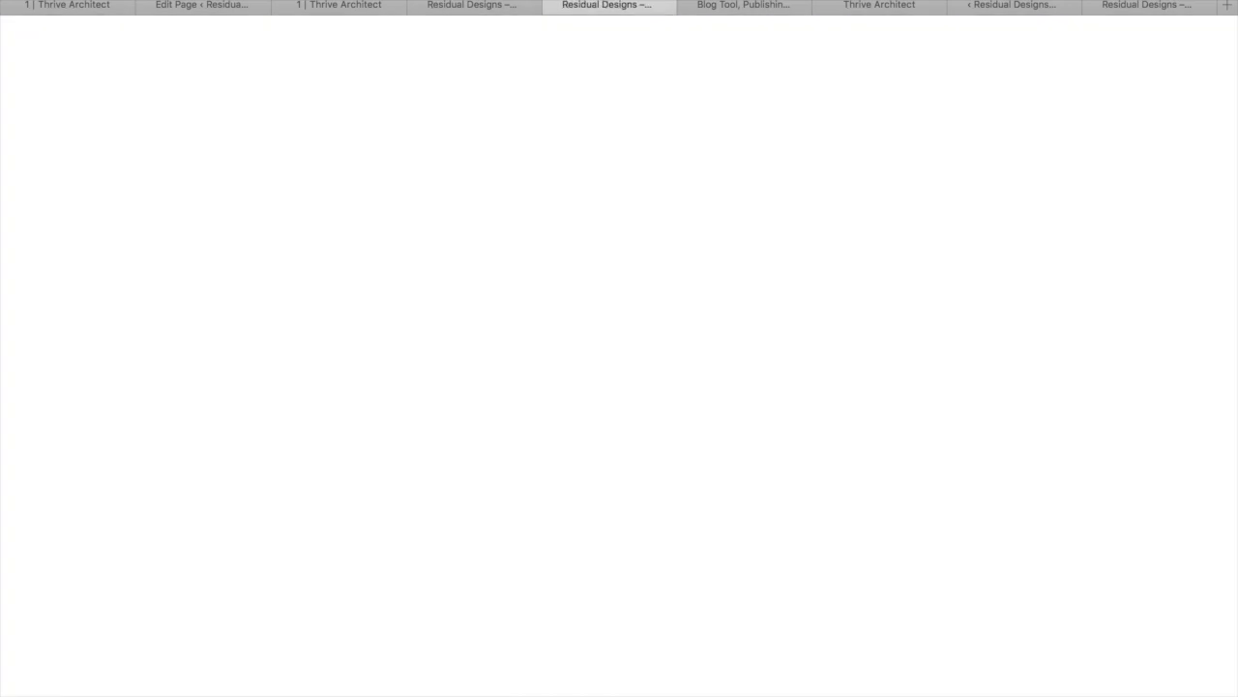
scroll(620, 368, down, 10)
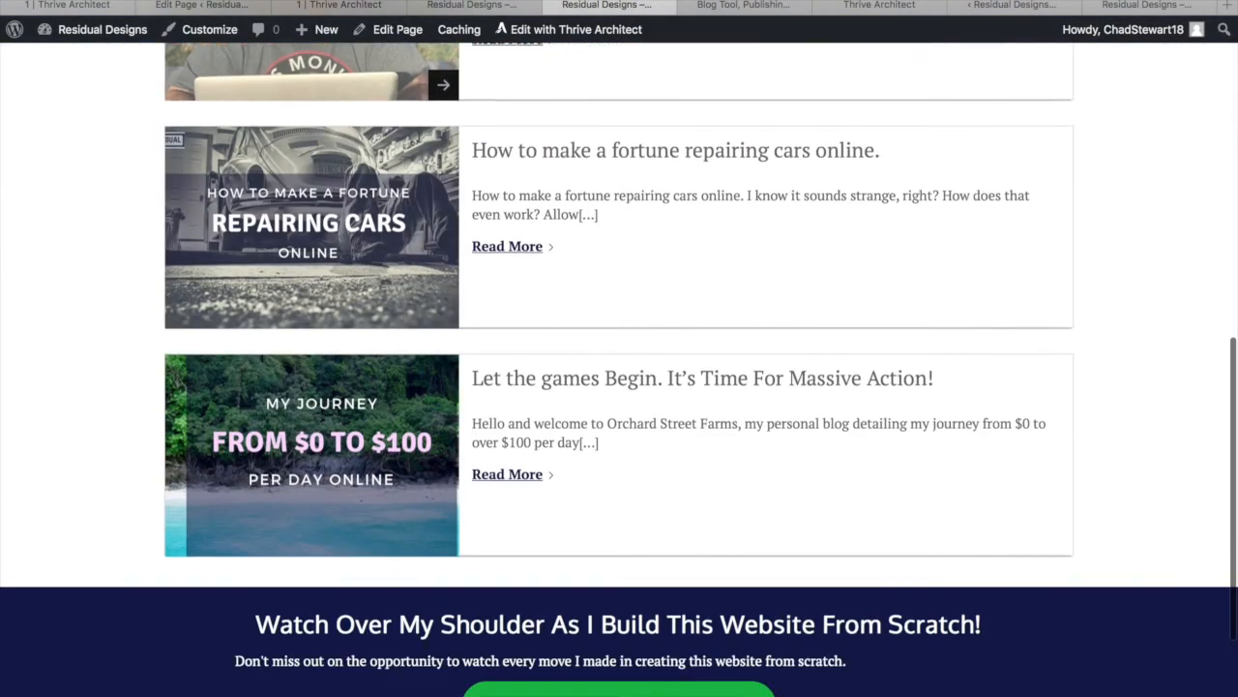
scroll(619, 368, up, 4)
scroll(699, 441, up, 6)
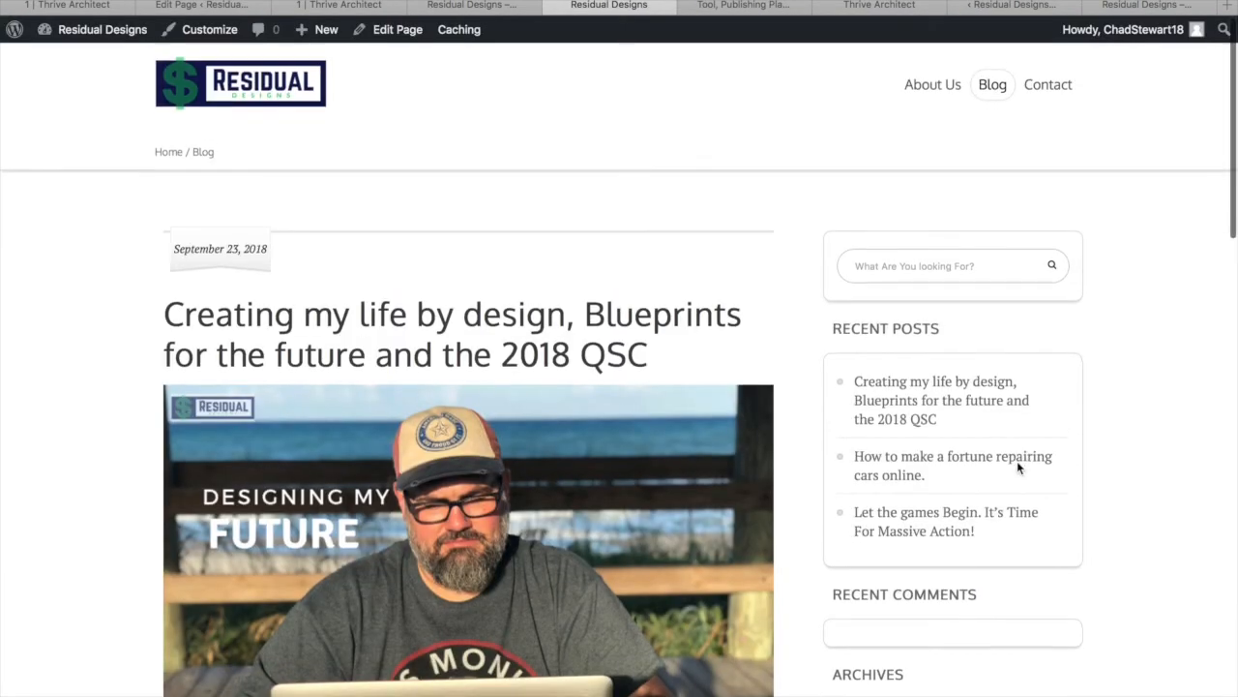
scroll(1017, 468, down, 1)
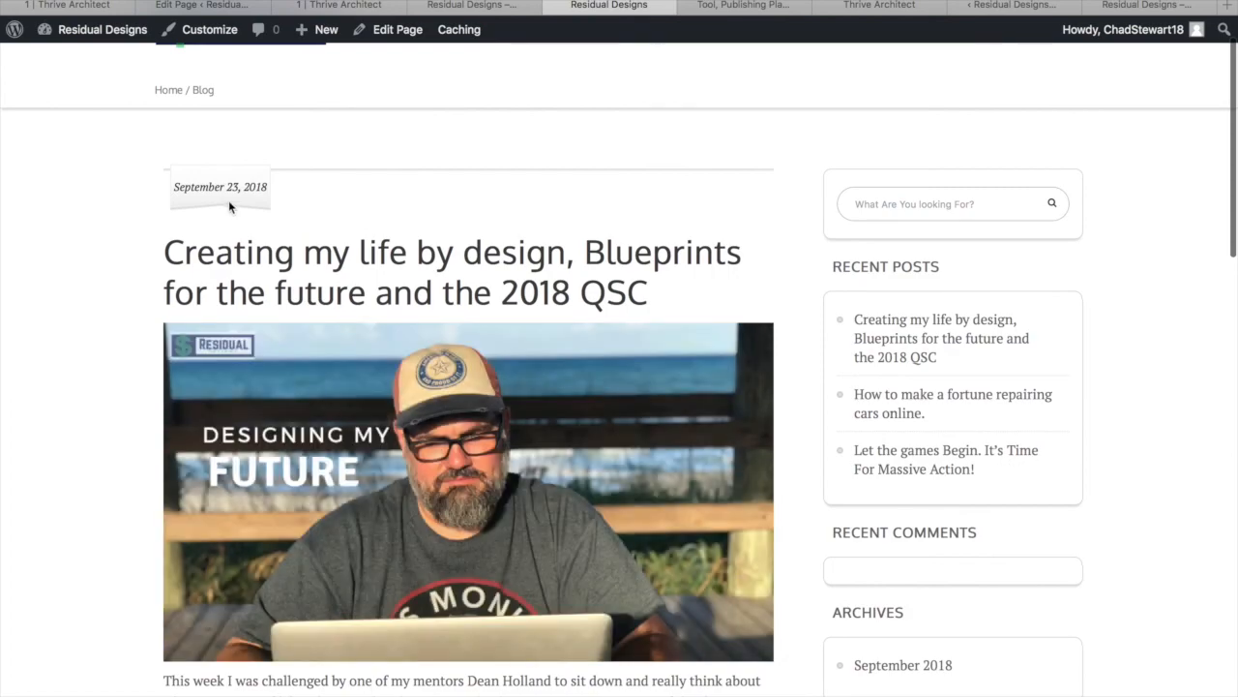
scroll(320, 294, down, 1)
scroll(320, 294, down, 5)
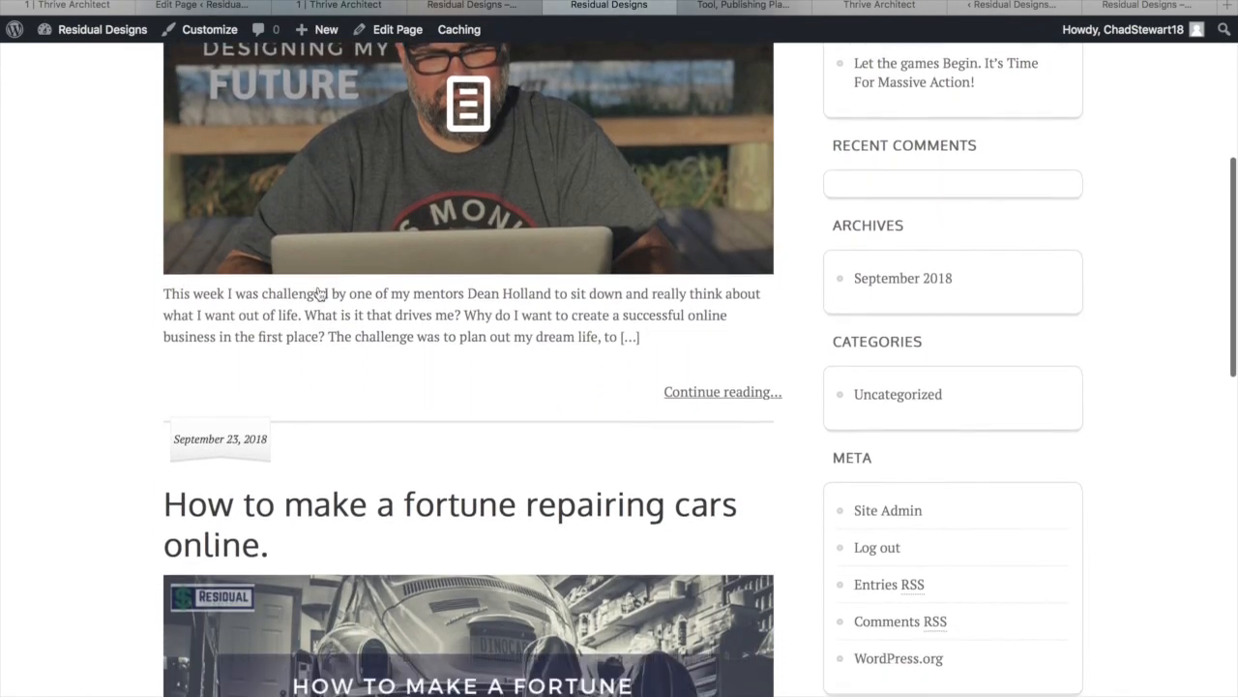
scroll(545, 368, down, 10)
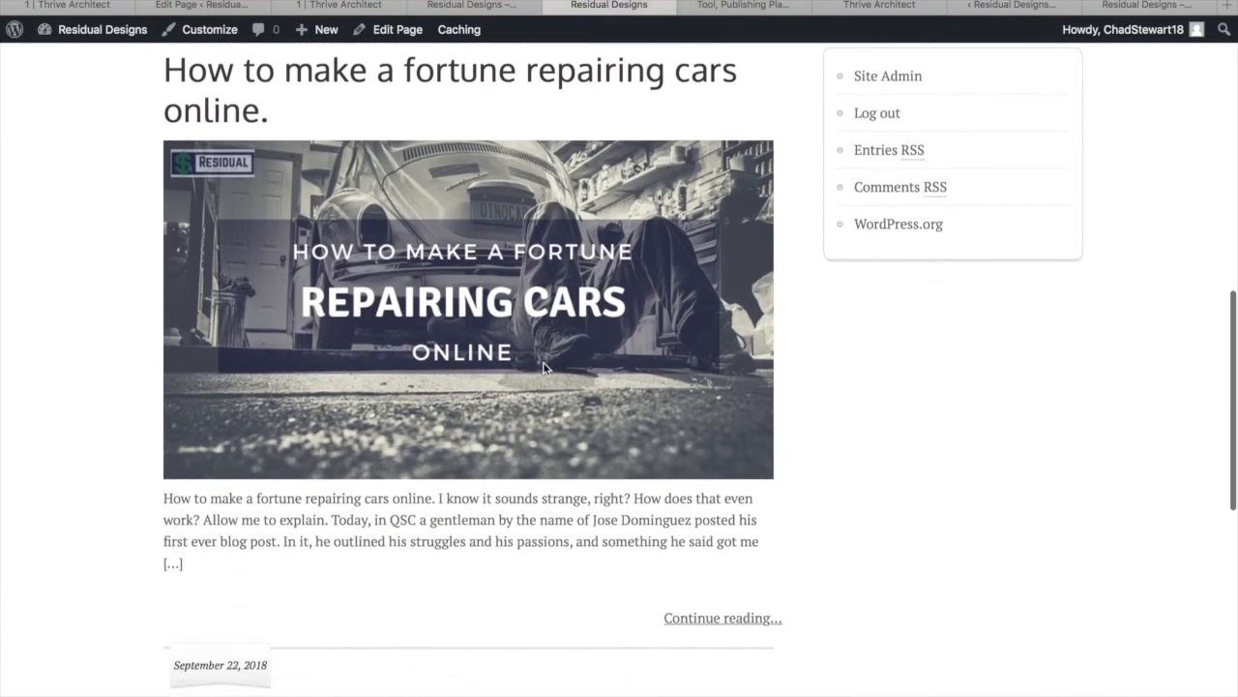
scroll(545, 368, down, 5)
scroll(542, 364, up, 20)
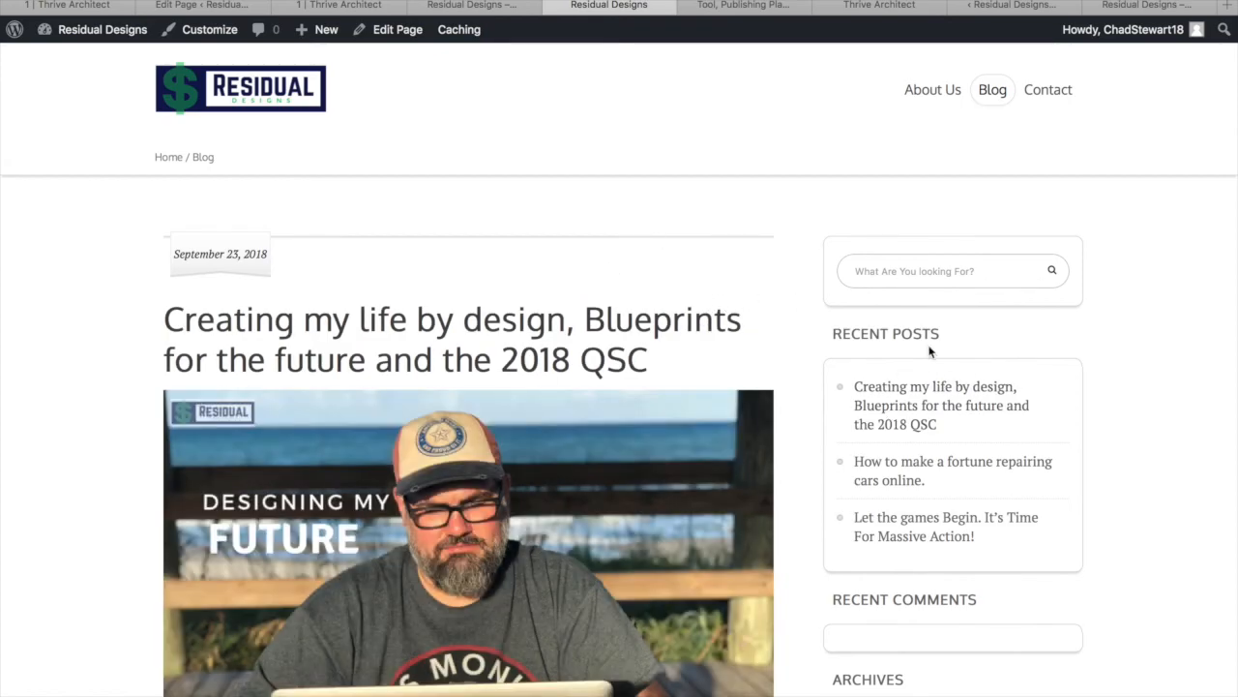
scroll(987, 377, down, 2)
scroll(984, 376, down, 6)
scroll(984, 376, up, 8)
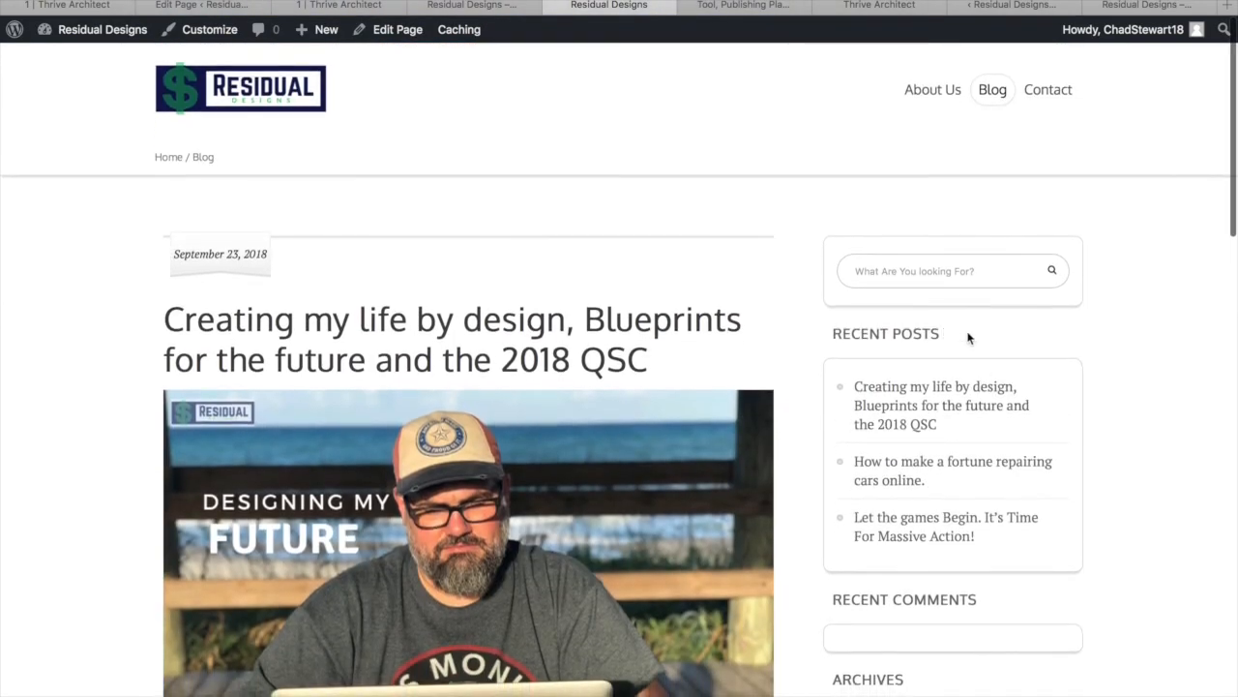
scroll(975, 510, down, 2)
scroll(975, 510, down, 1)
scroll(953, 522, up, 3)
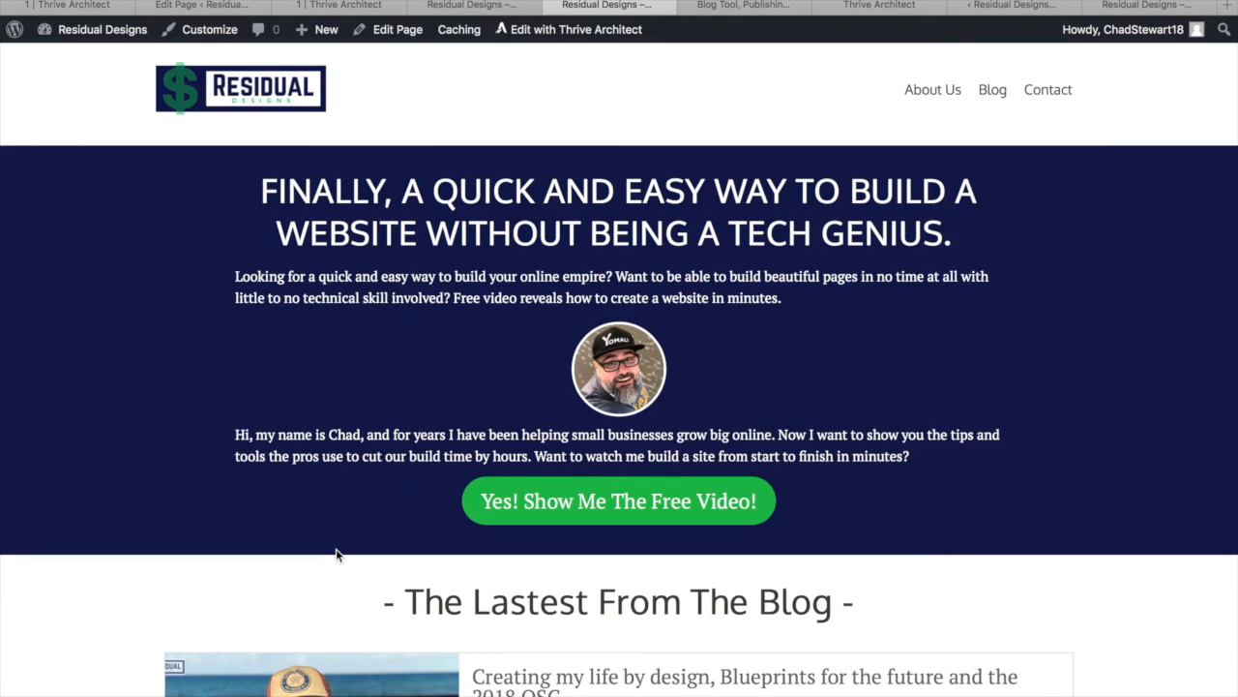
scroll(336, 554, down, 10)
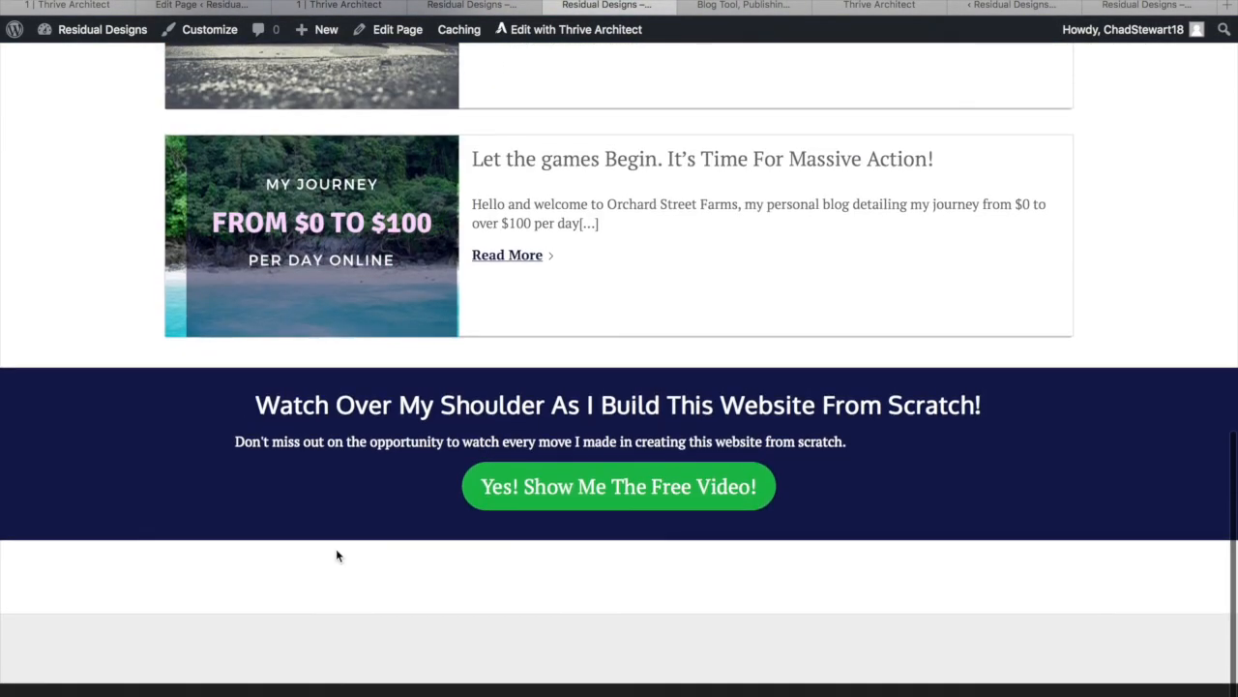